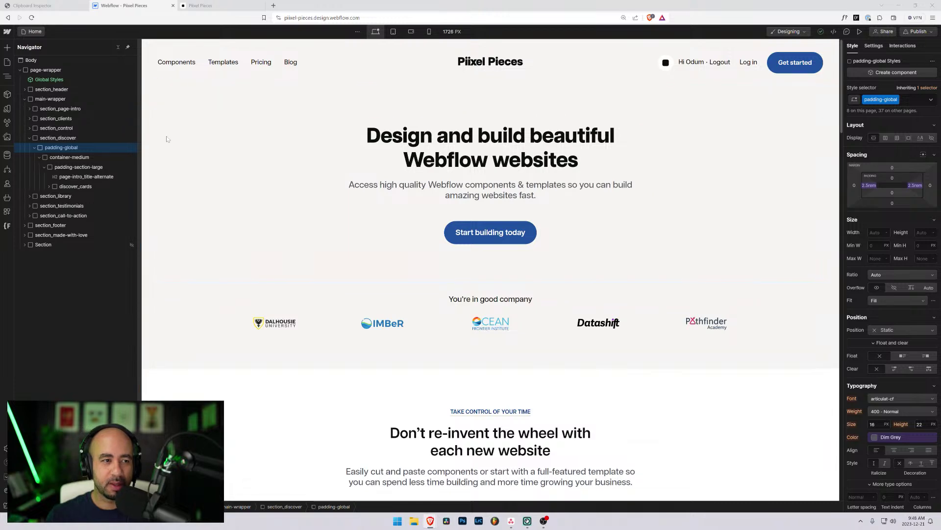
- Narrow the Navigator panel to widen the canvas and look over the upper part of the Home page
left_click_drag(138, 138, 125, 152)
scroll(294, 191, "down", 10)
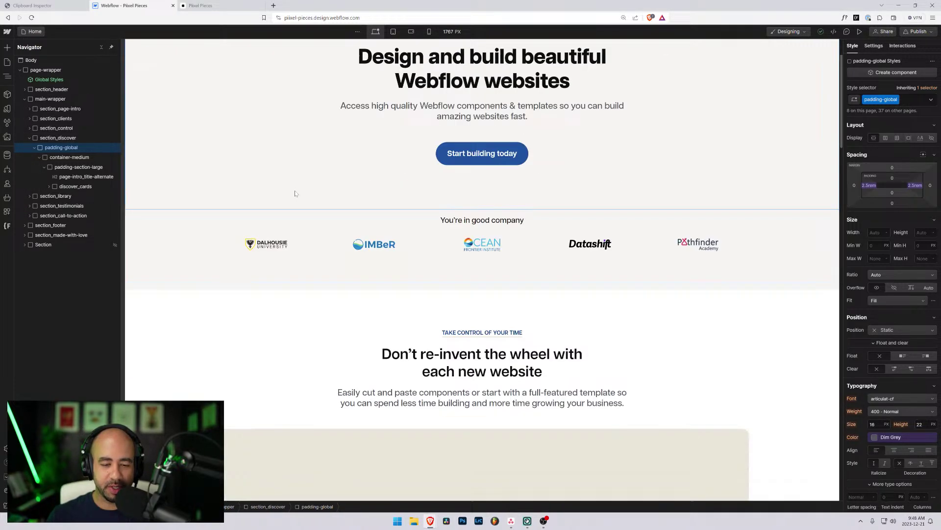
scroll(311, 177, "up", 5)
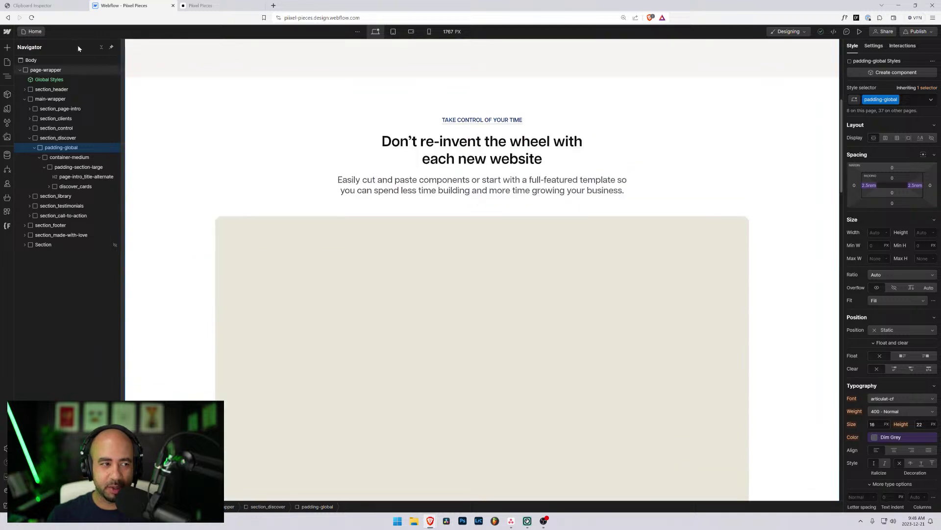
- Open the Components page in the Product folder and look through its intro, category filters and component cards
left_click(34, 31)
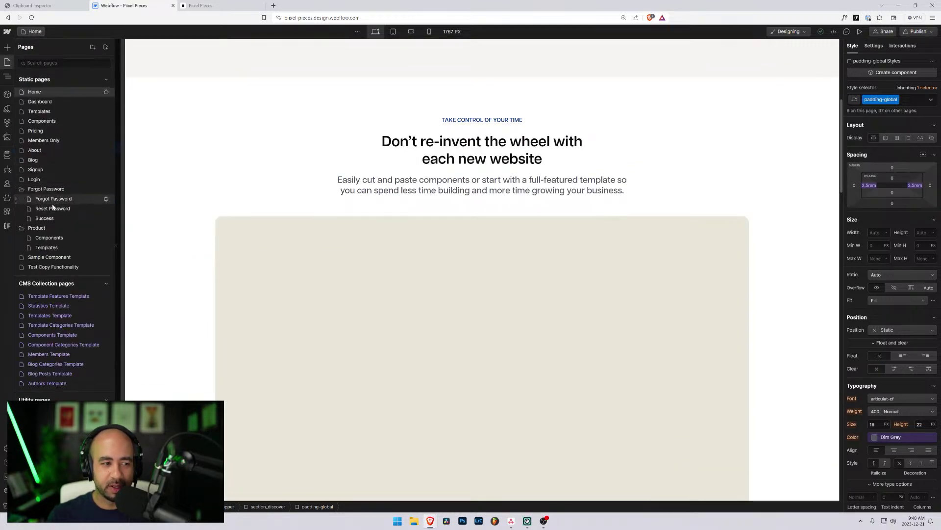
left_click(49, 238)
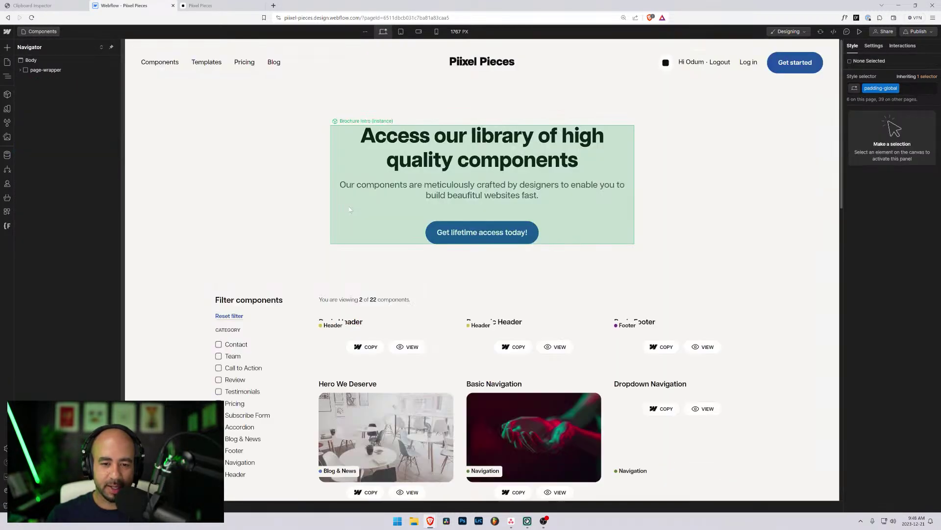
scroll(392, 195, "down", 6)
scroll(393, 195, "up", 5)
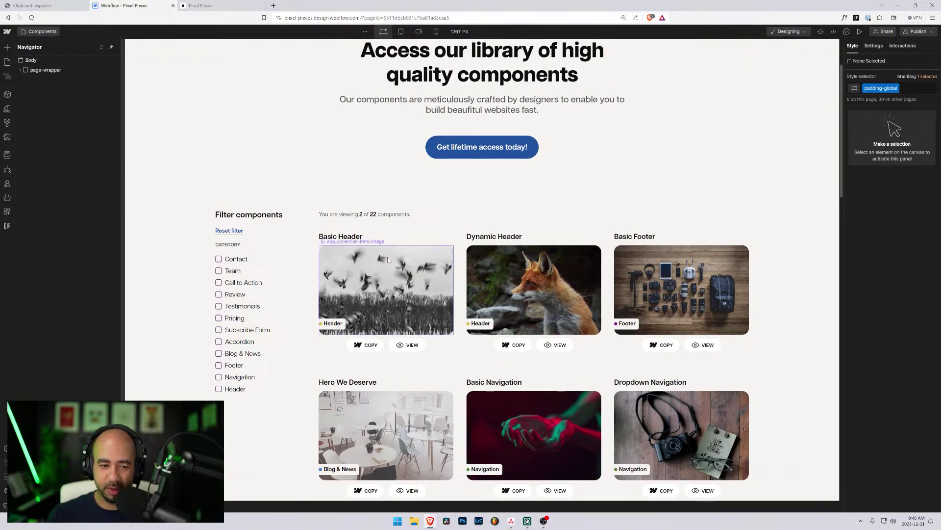
scroll(376, 161, "up", 2)
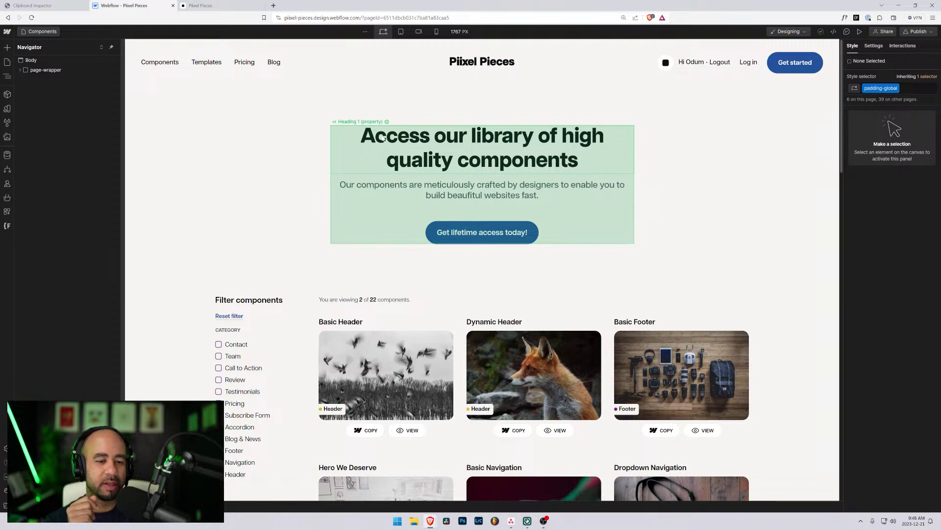
scroll(490, 205, "down", 4)
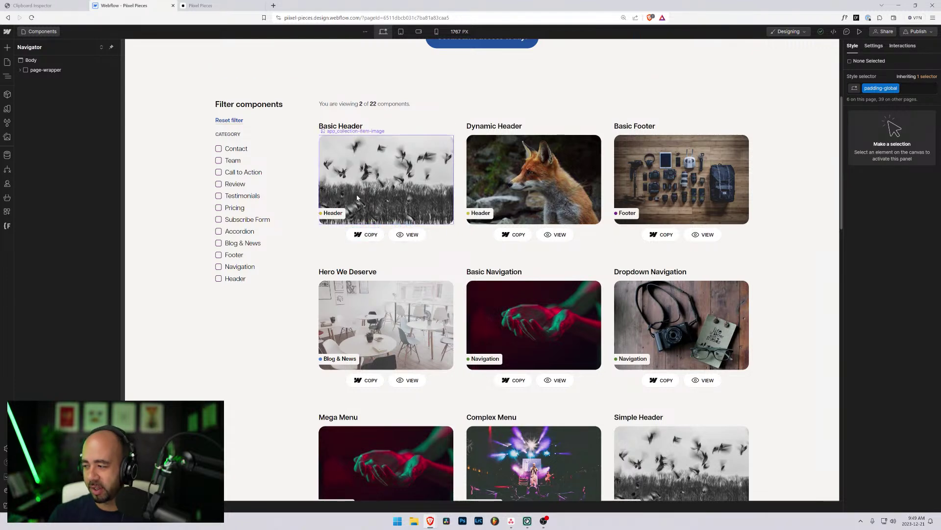
scroll(391, 217, "up", 3)
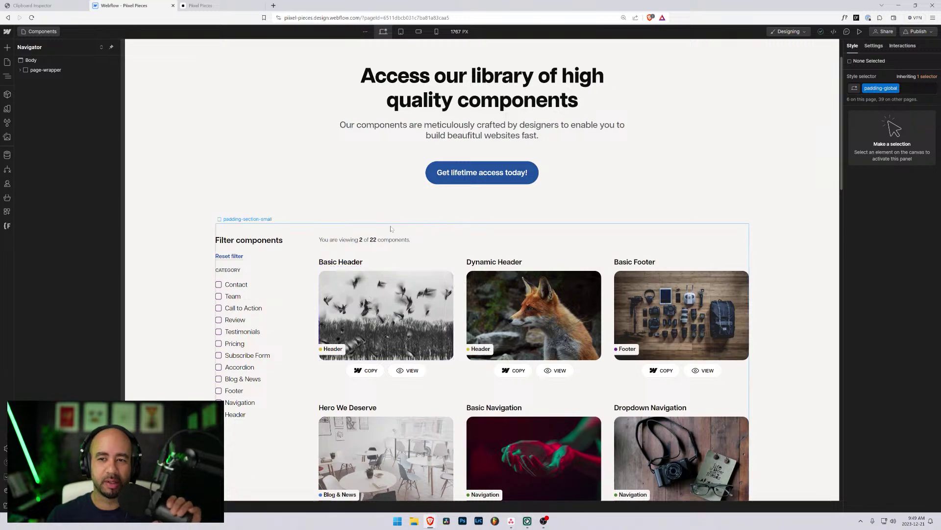
scroll(391, 228, "down", 8)
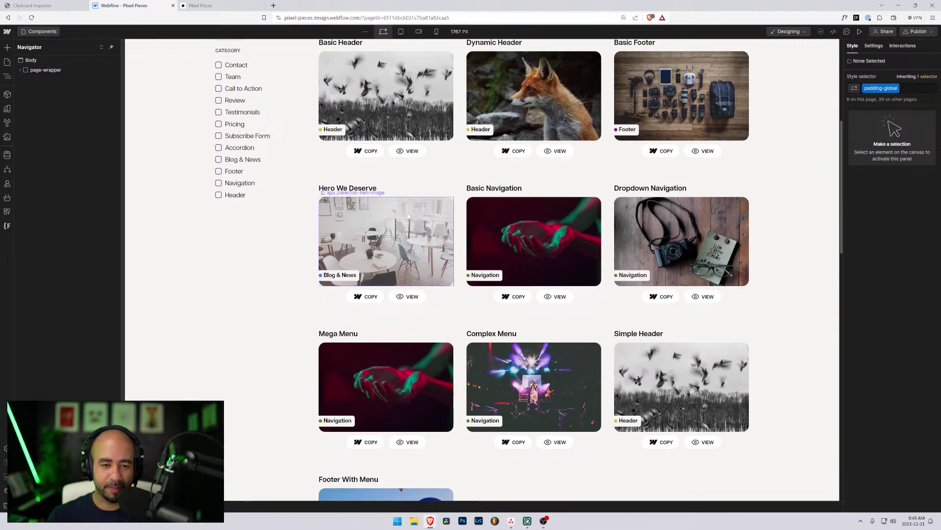
scroll(408, 208, "up", 10)
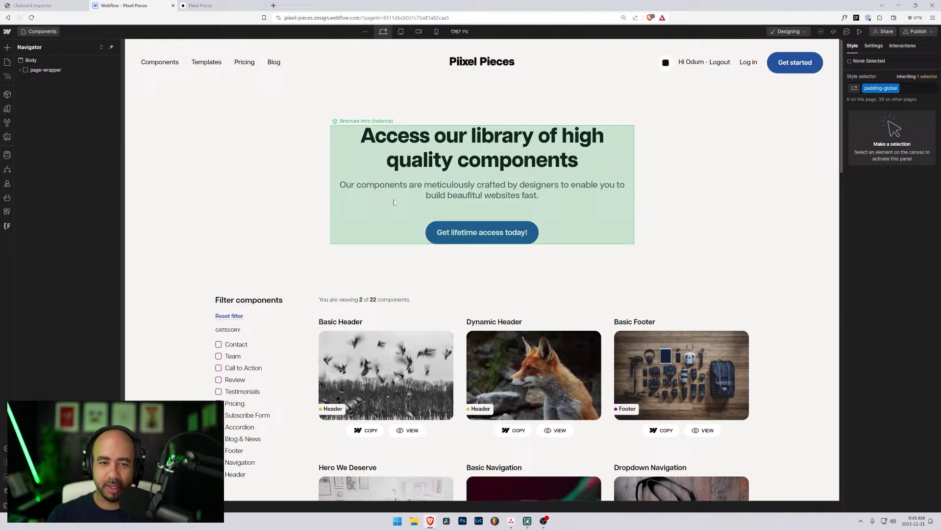
- Return to the Home page and look through its sections from the intro to the professional library
left_click(47, 33)
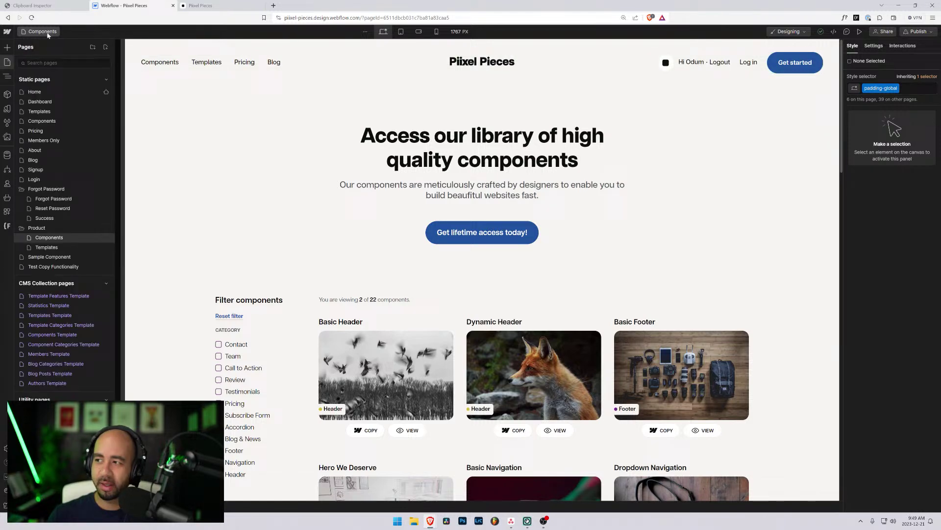
left_click(35, 93)
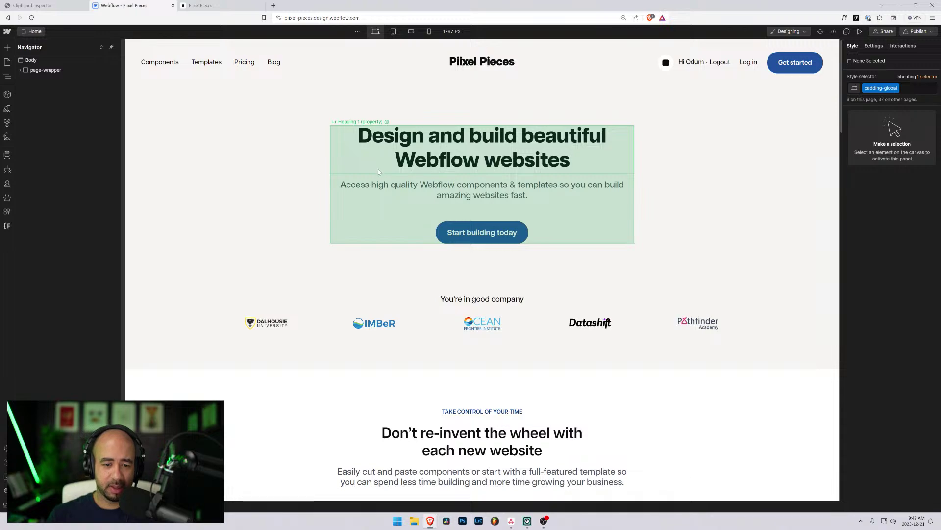
scroll(379, 172, "down", 15)
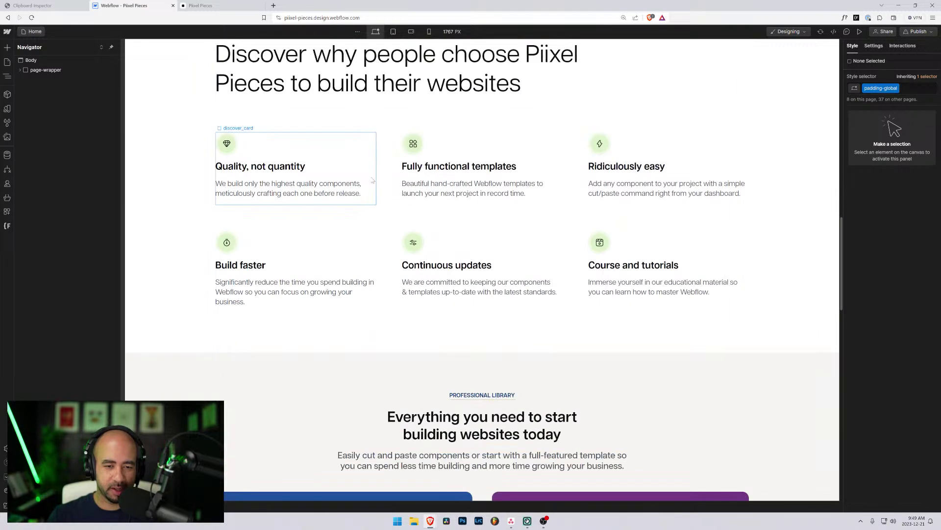
scroll(373, 181, "down", 3)
scroll(370, 176, "up", 15)
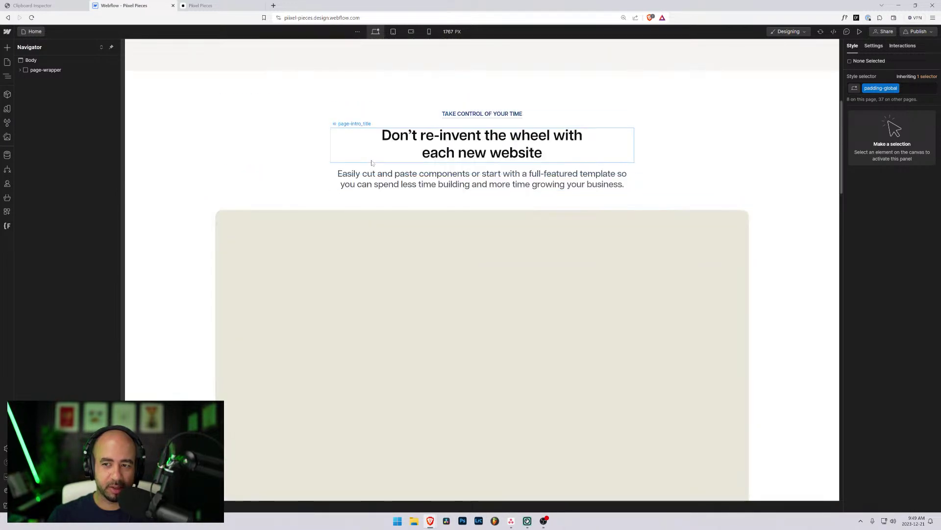
scroll(371, 163, "up", 4)
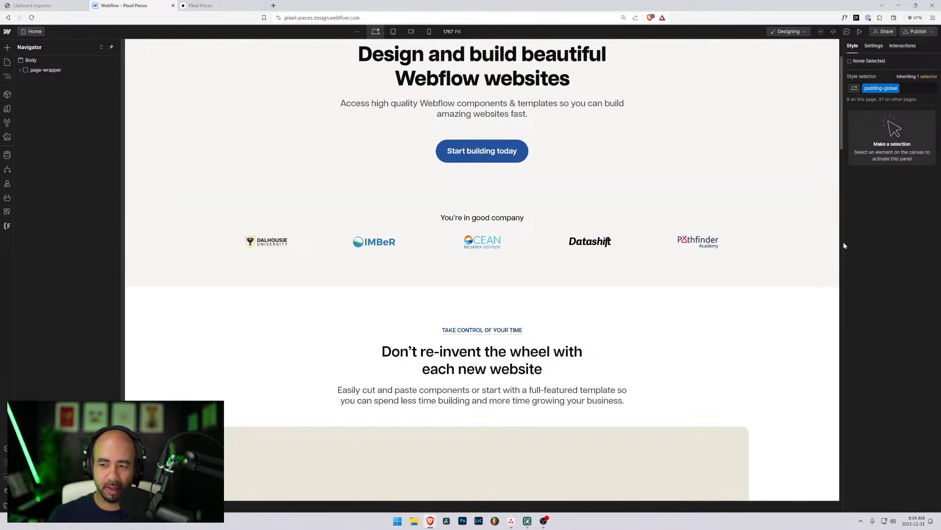
- Narrow the desktop canvas to 992 px and examine how the Home page's header, clients, image, discover and library sections adapt
left_click_drag(842, 241, 684, 241)
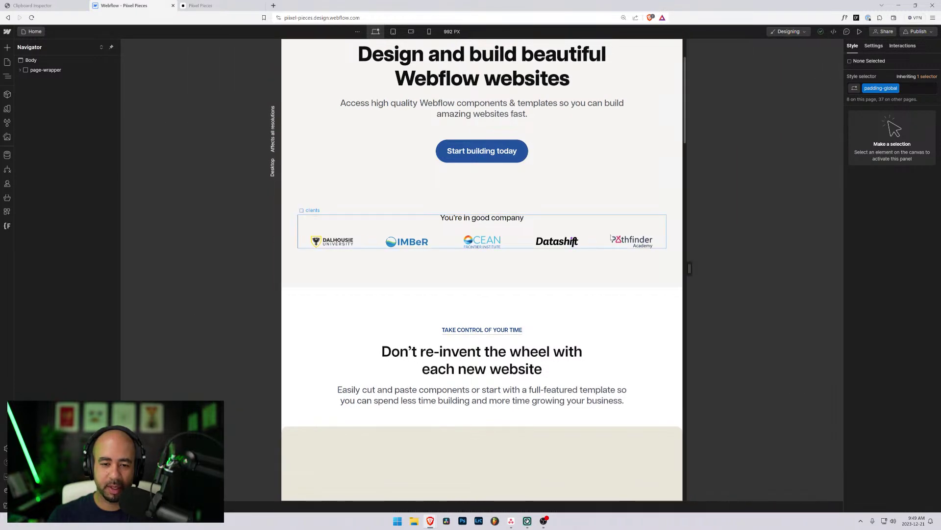
scroll(611, 237, "up", 2)
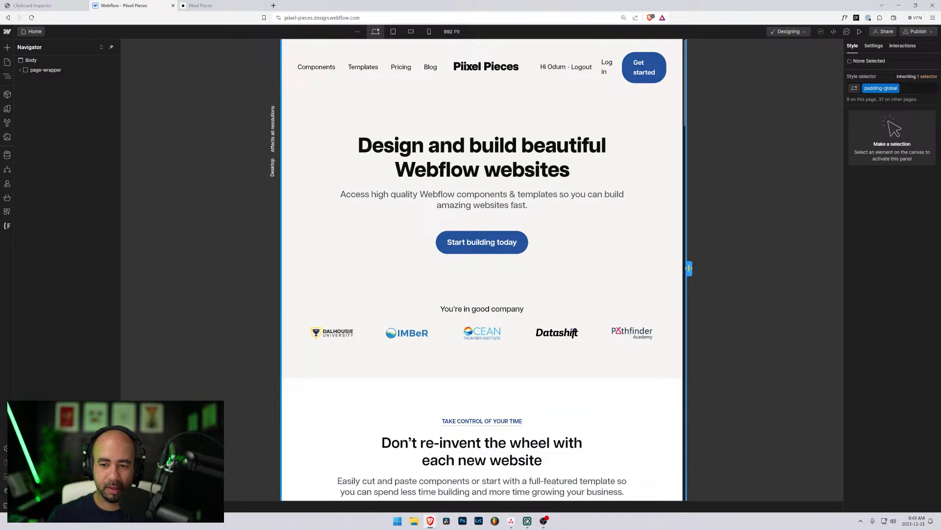
mouse_move(689, 268)
left_mouse_down()
mouse_move(770, 268)
mouse_move(689, 268)
left_mouse_up()
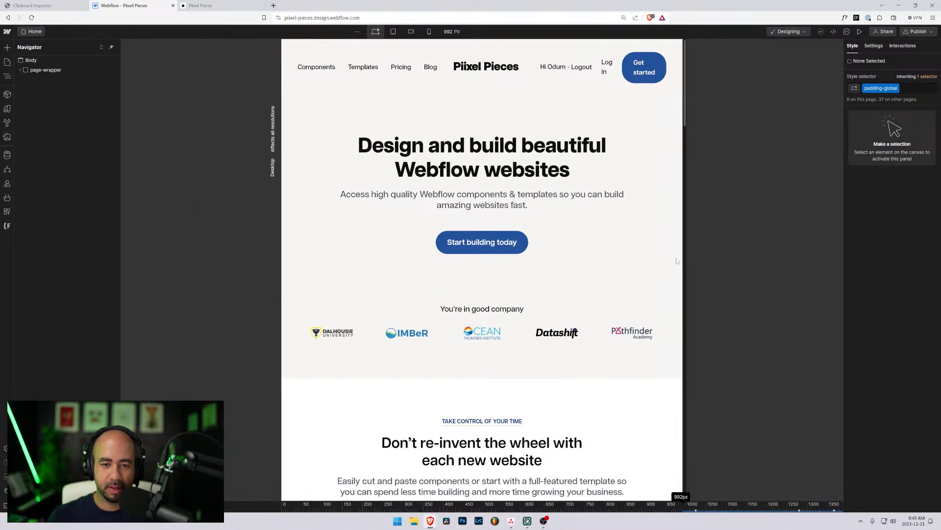
scroll(659, 258, "down", 8)
scroll(658, 254, "down", 6)
scroll(658, 254, "up", 10)
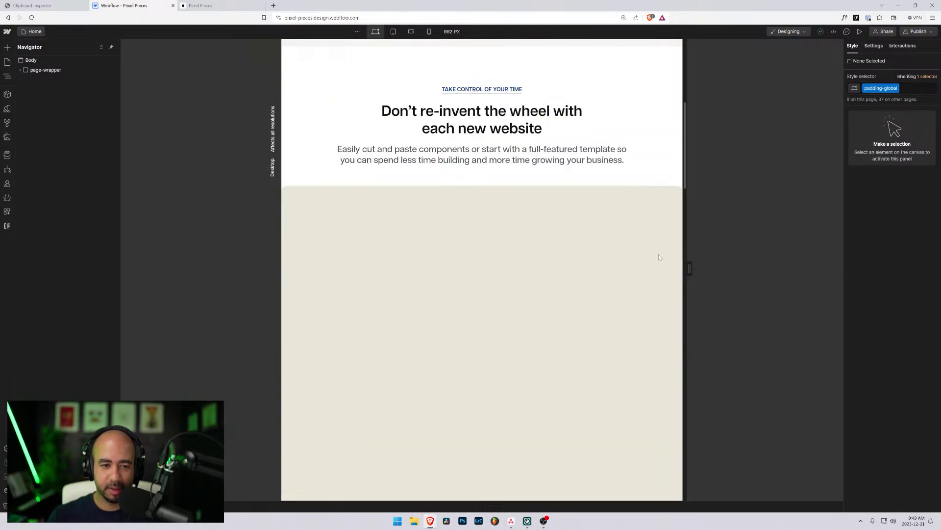
mouse_move(685, 269)
left_mouse_down()
mouse_move(786, 271)
mouse_move(683, 271)
left_mouse_up()
scroll(528, 354, "down", 6)
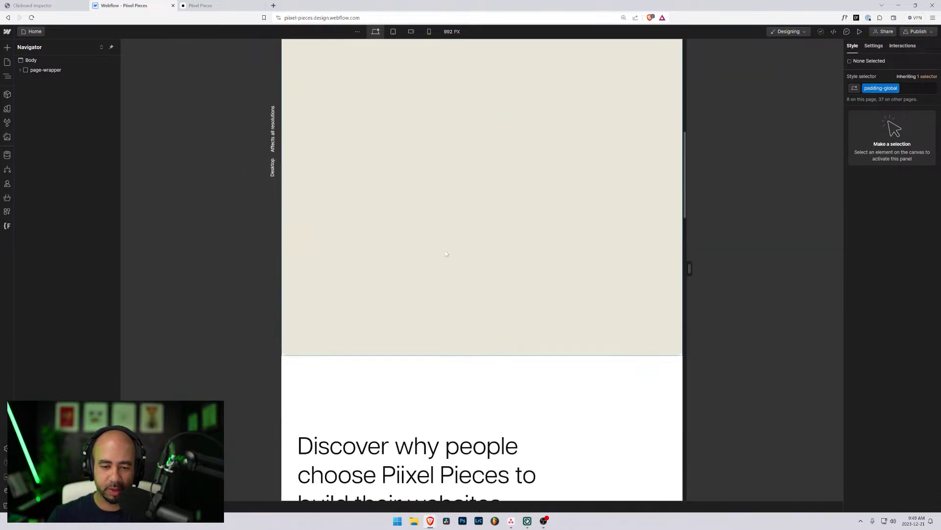
scroll(494, 277, "down", 18)
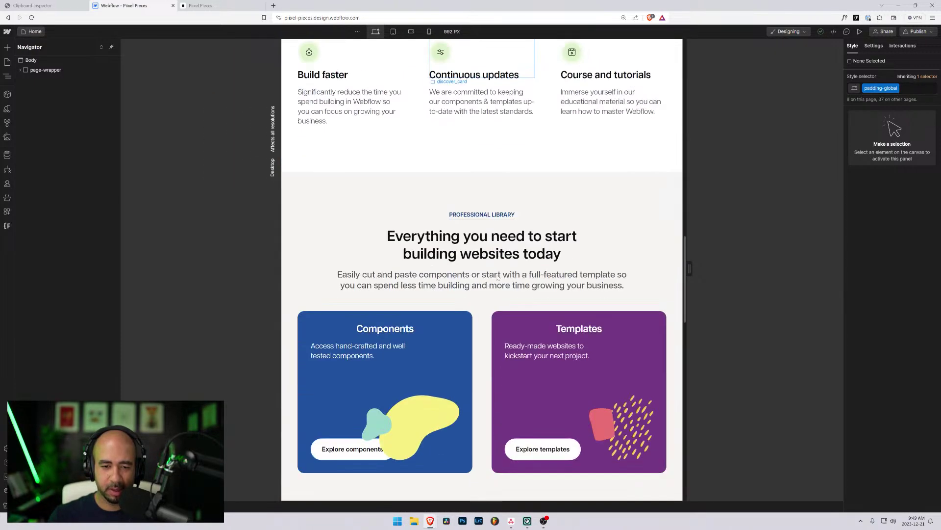
scroll(498, 270, "up", 20)
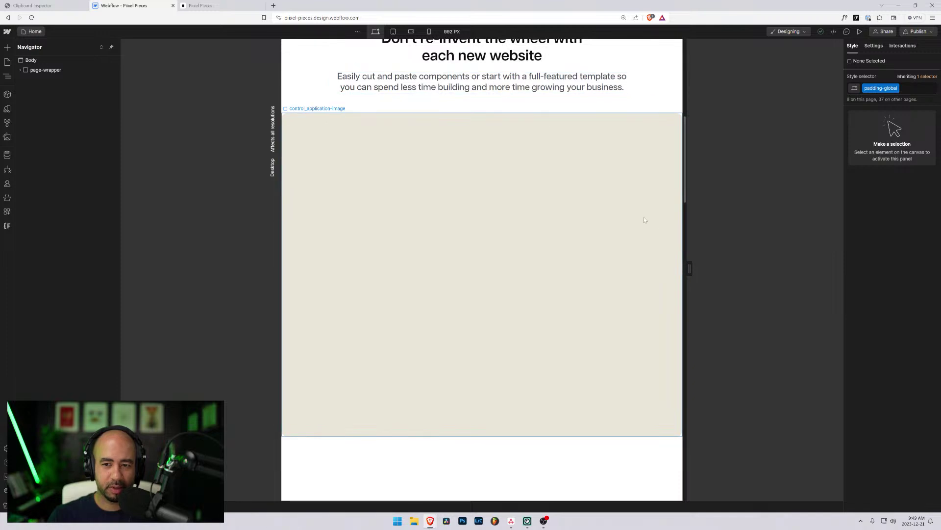
left_click_drag(691, 266, 738, 266)
- Switch to the tablet breakpoint and open the Header component for editing
left_click(393, 31)
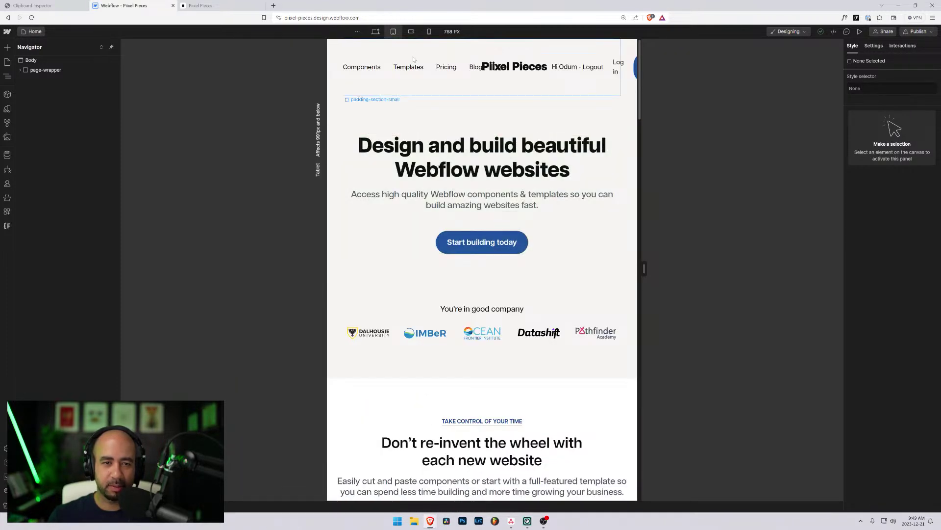
left_click(397, 78)
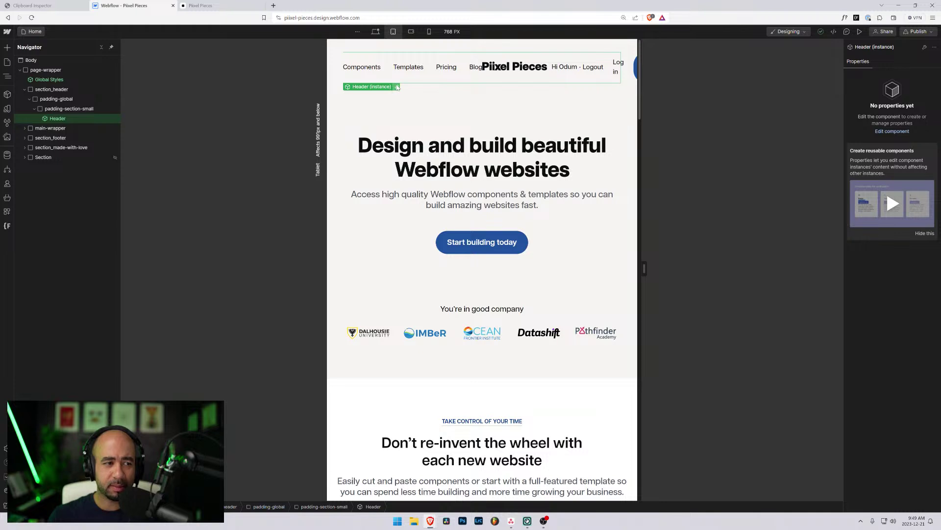
left_click(397, 87)
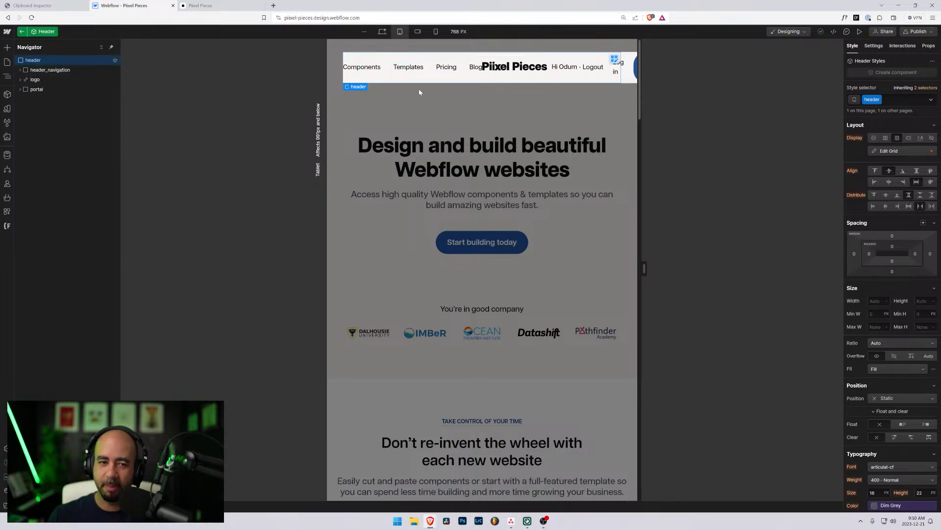
- Look over the tablet layout from inside the Header component, and return to editing the Home page
mouse_move(644, 268)
left_mouse_down()
mouse_move(675, 269)
mouse_move(619, 271)
mouse_move(693, 273)
mouse_move(644, 269)
left_mouse_up()
scroll(502, 226, "down", 4)
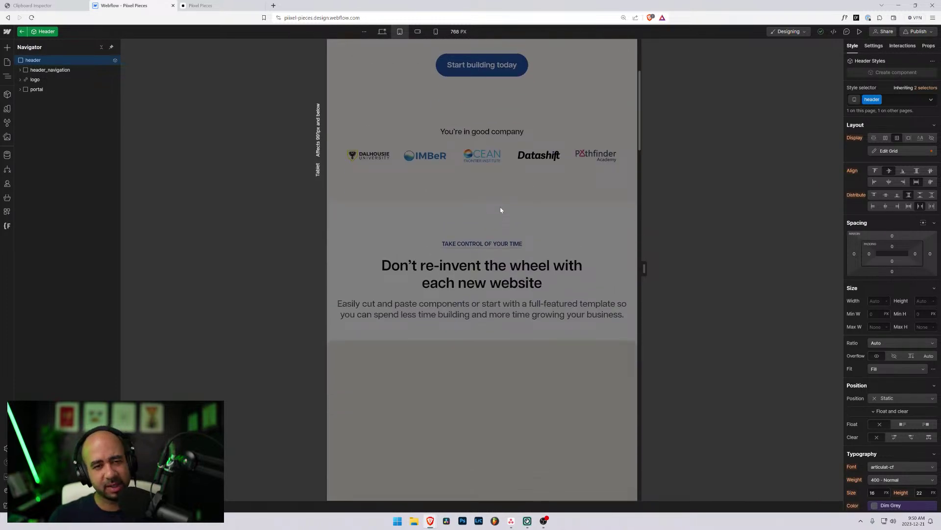
scroll(498, 205, "down", 4)
scroll(499, 205, "up", 6)
scroll(499, 205, "down", 10)
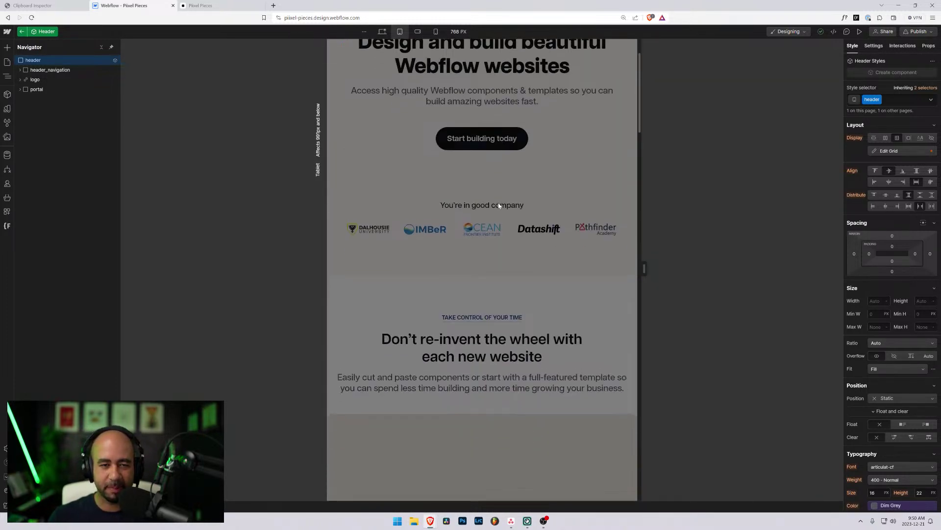
scroll(406, 177, "up", 10)
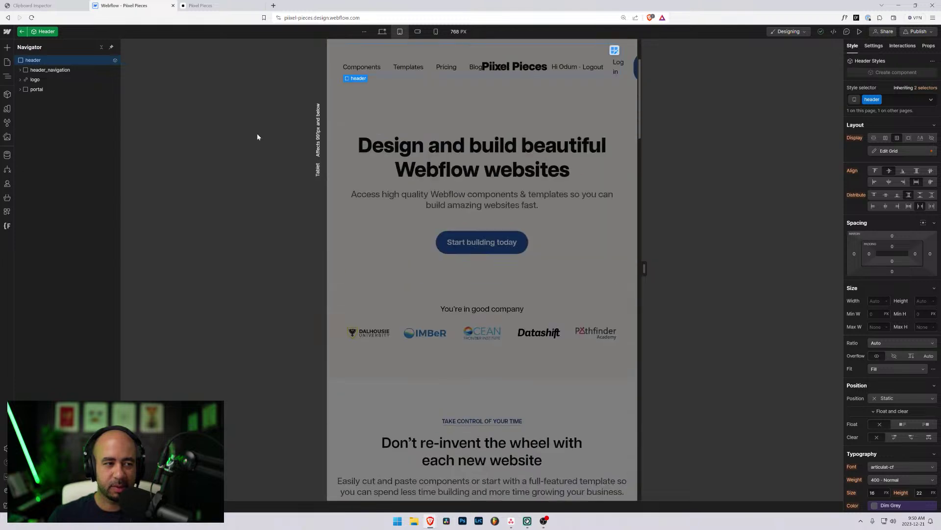
left_click(23, 31)
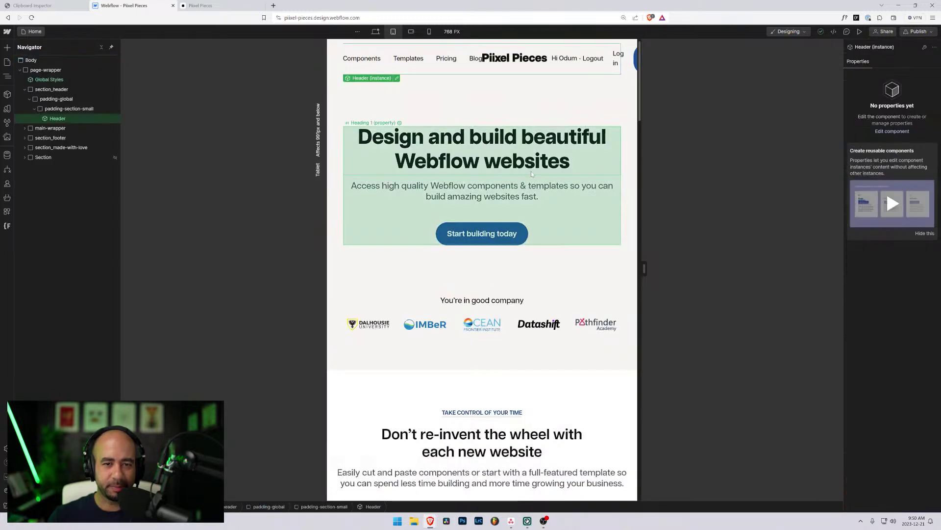
- Examine the clients section at tablet widths up to 912 px and select its padding-section-small block
scroll(499, 196, "down", 5)
scroll(515, 168, "up", 4)
scroll(515, 169, "down", 3)
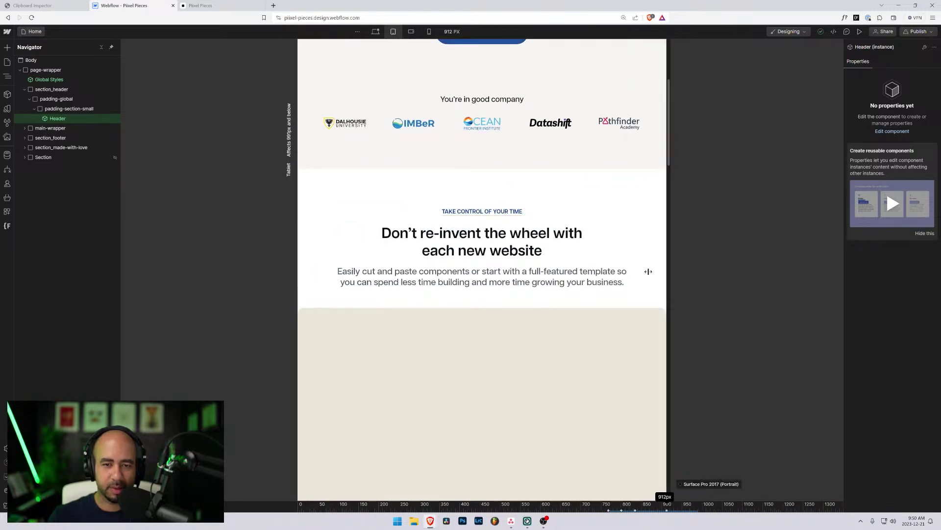
left_click(528, 140)
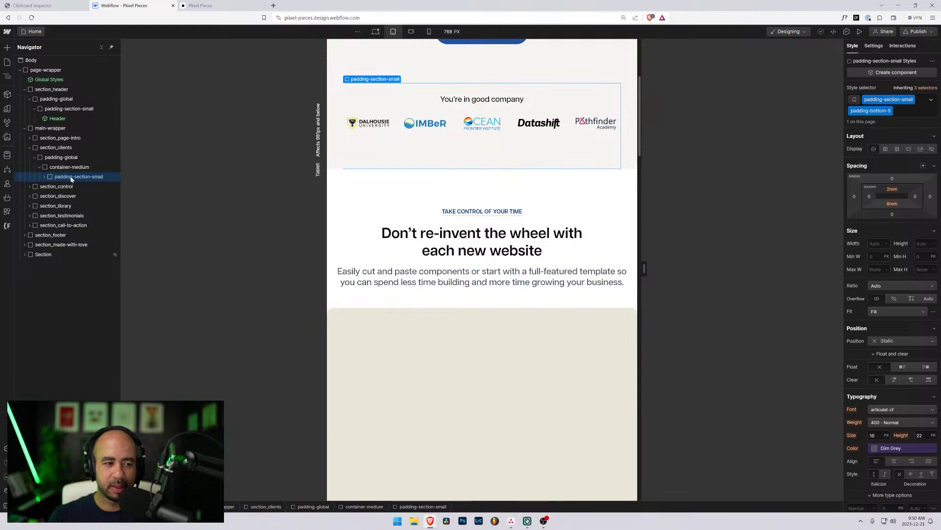
mouse_move(644, 269)
left_mouse_down()
mouse_move(727, 269)
mouse_move(637, 269)
left_mouse_up()
scroll(558, 195, "up", 1)
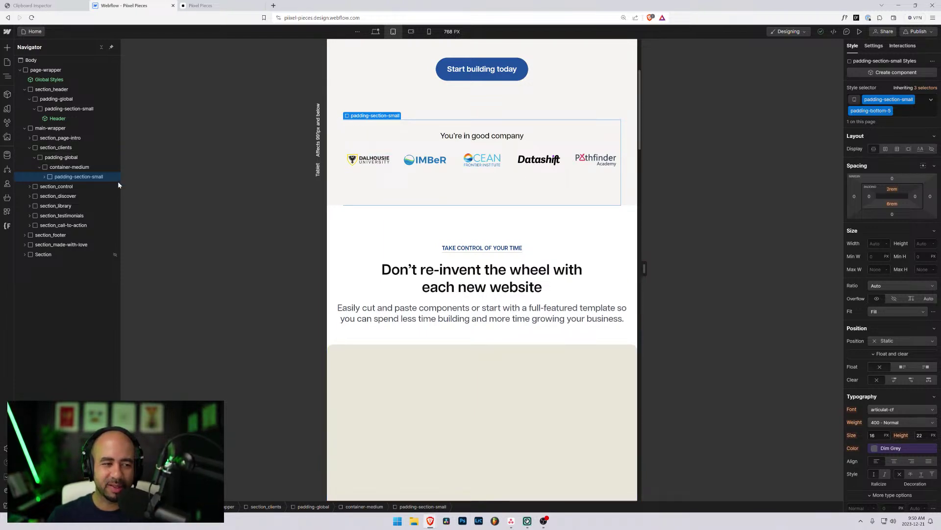
- Return to the desktop breakpoint and select section_clients with its nested elements collapsed
left_click(375, 31)
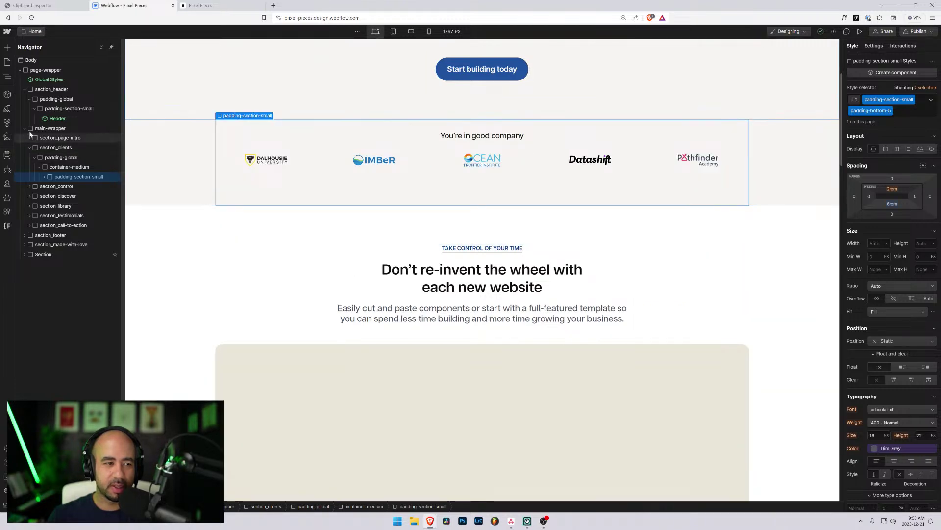
left_click(30, 147)
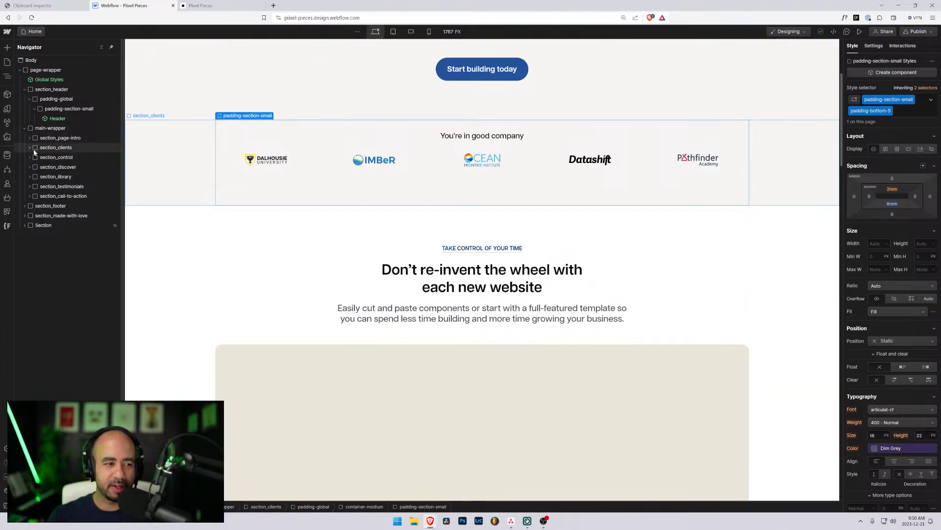
left_click(55, 149)
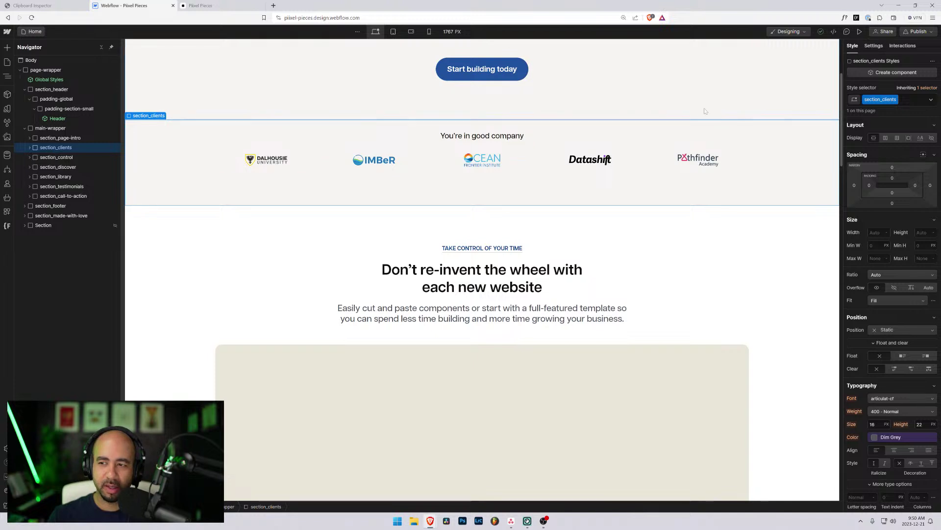
- Try hiding section_clients on desktop with the hide combo class, look over the page flow, and remove the class again
key("ctrl+Return")
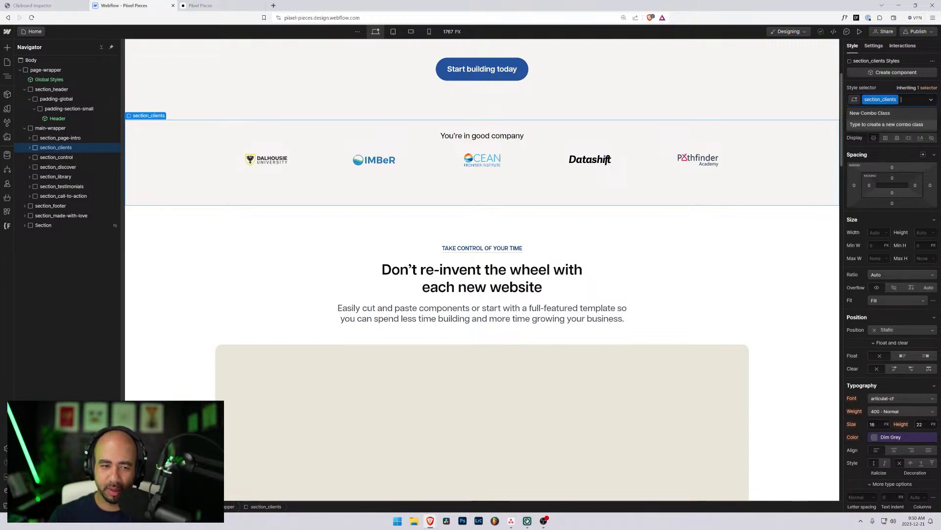
type("hide")
key("Return")
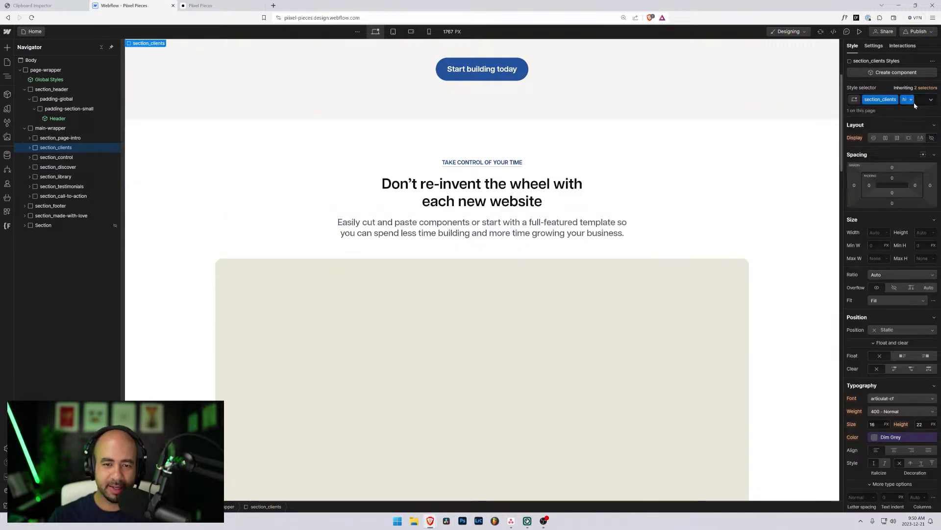
scroll(289, 142, "up", 3)
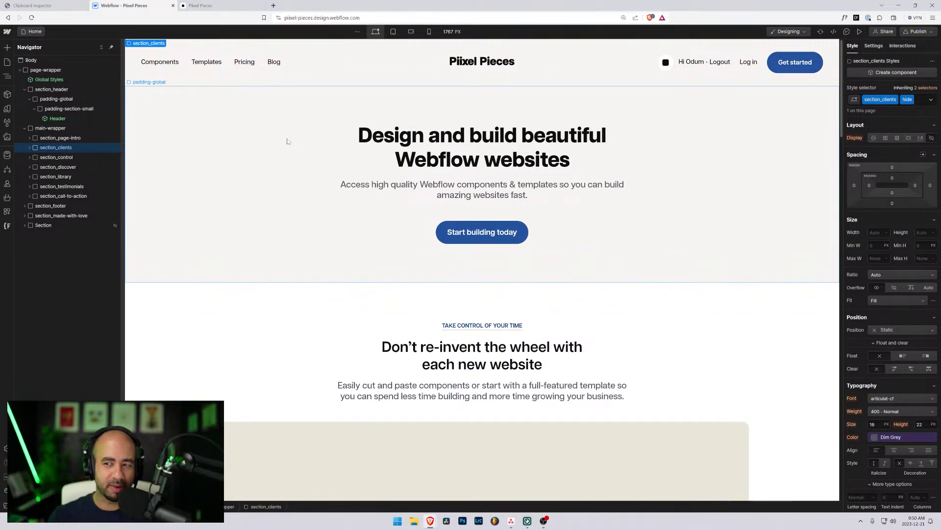
scroll(320, 154, "down", 3)
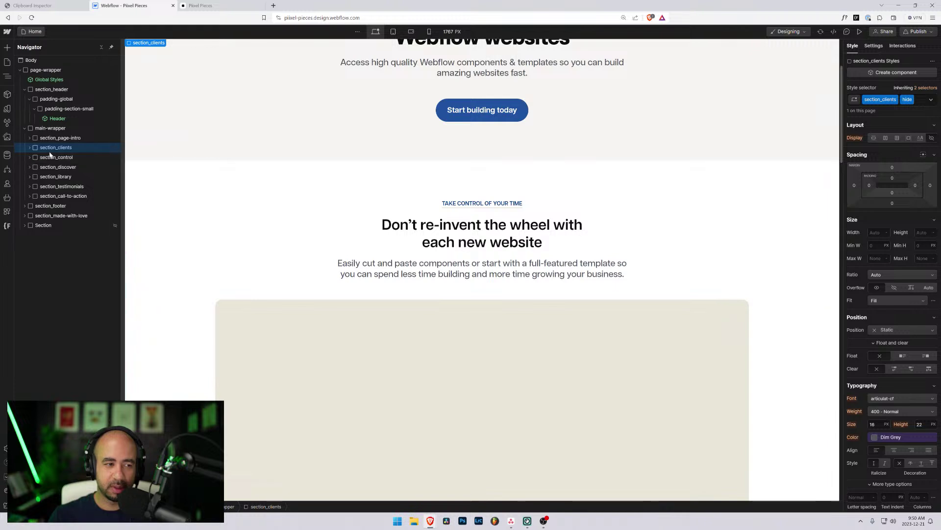
left_click(924, 103)
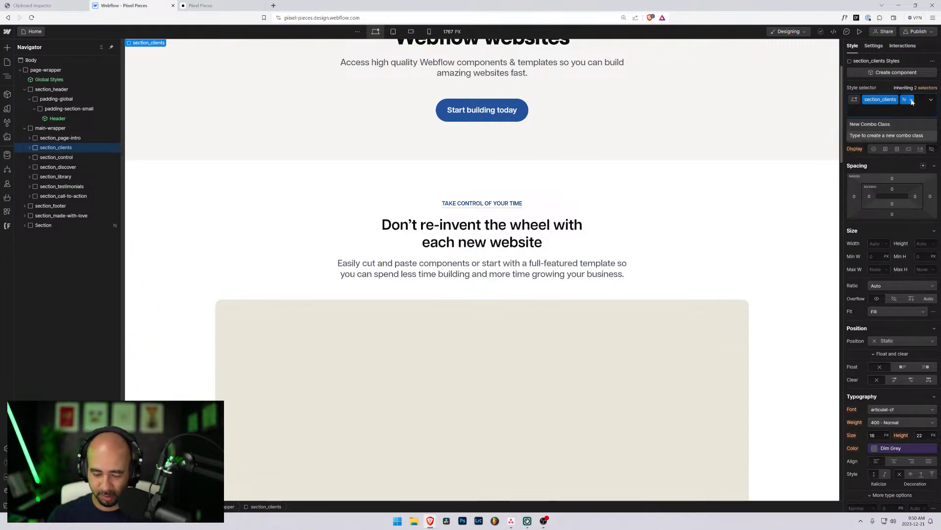
left_click(911, 100)
- Switch to the tablet breakpoint and open the clients-list grid for editing
left_click(393, 31)
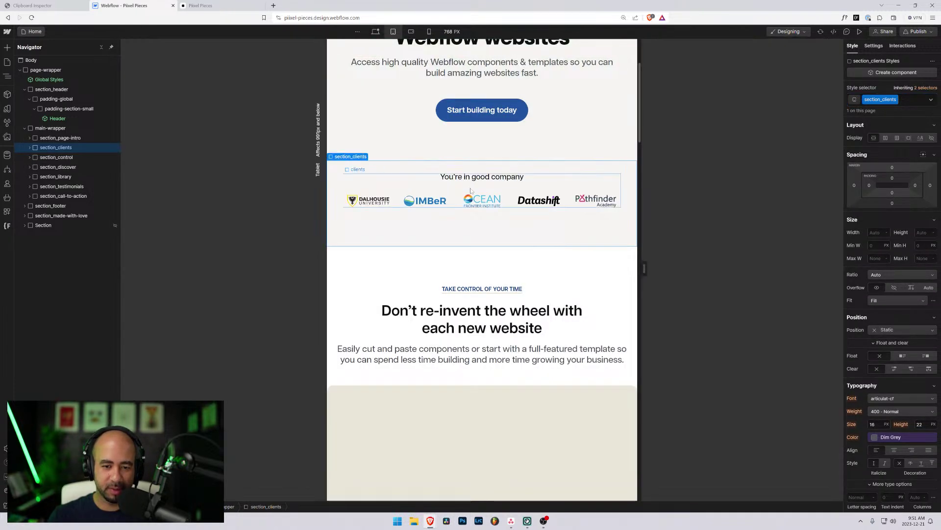
left_click(470, 195)
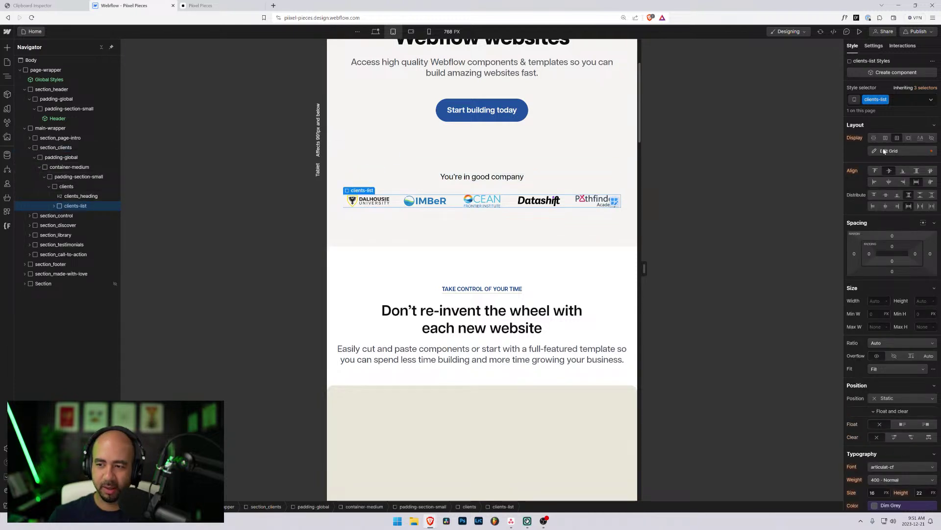
left_click(884, 151)
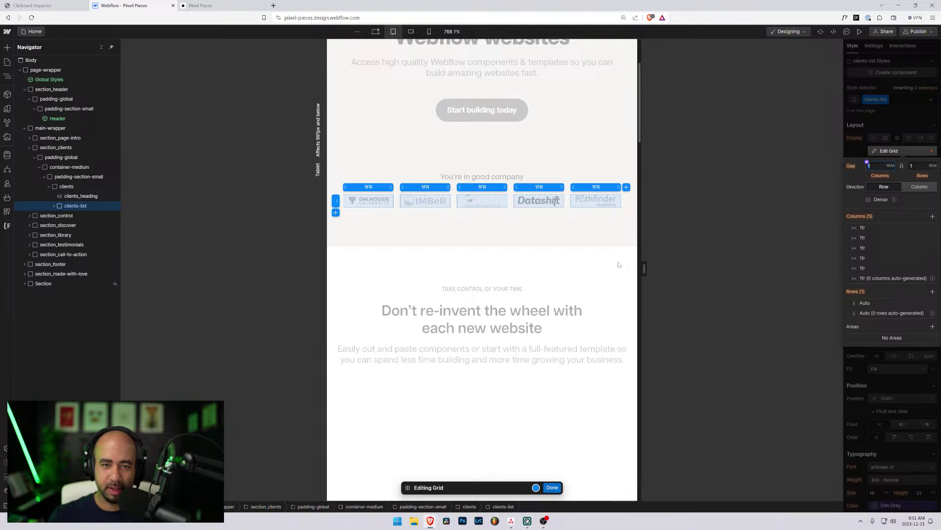
left_click_drag(644, 269, 608, 273)
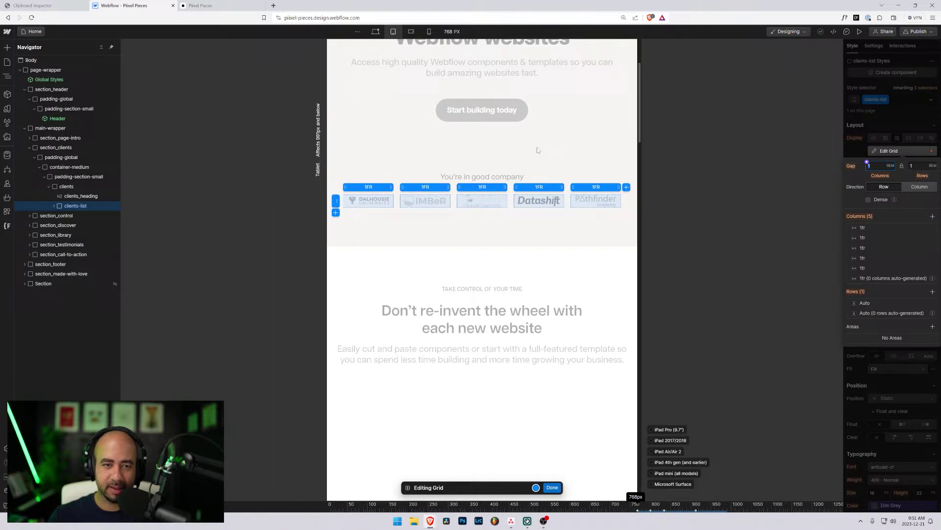
- At the mobile landscape breakpoint, reduce the clients-list grid to three columns
left_click(411, 31)
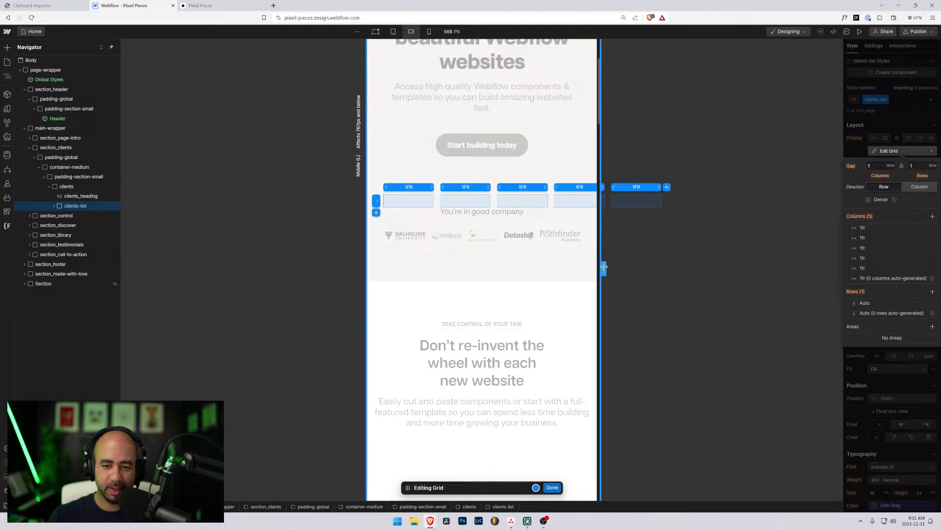
left_click(878, 199)
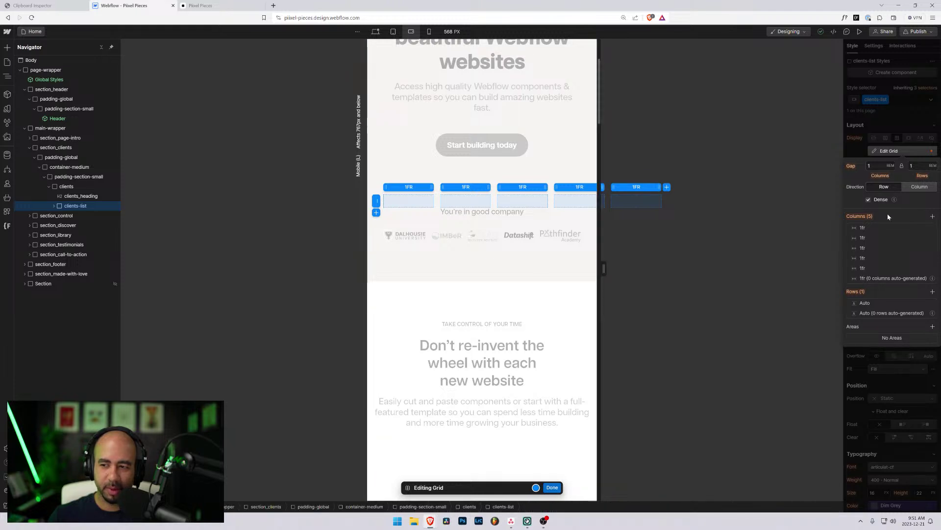
left_click(932, 268)
left_click(932, 259)
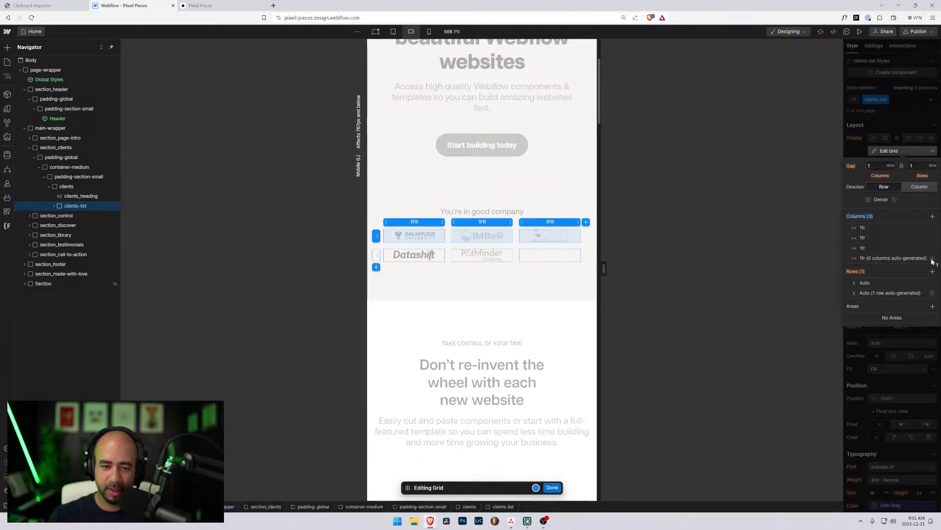
- Narrow the canvas to 480 px and reduce the clients-list grid to two columns at mobile landscape
left_click_drag(603, 267, 564, 268)
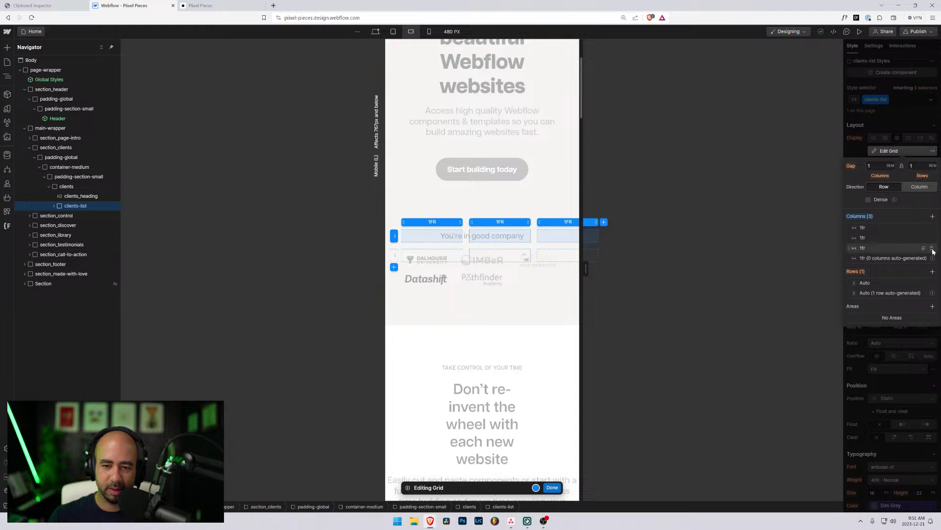
left_click(933, 249)
mouse_move(584, 270)
left_mouse_down()
mouse_move(653, 269)
mouse_move(580, 268)
left_mouse_up()
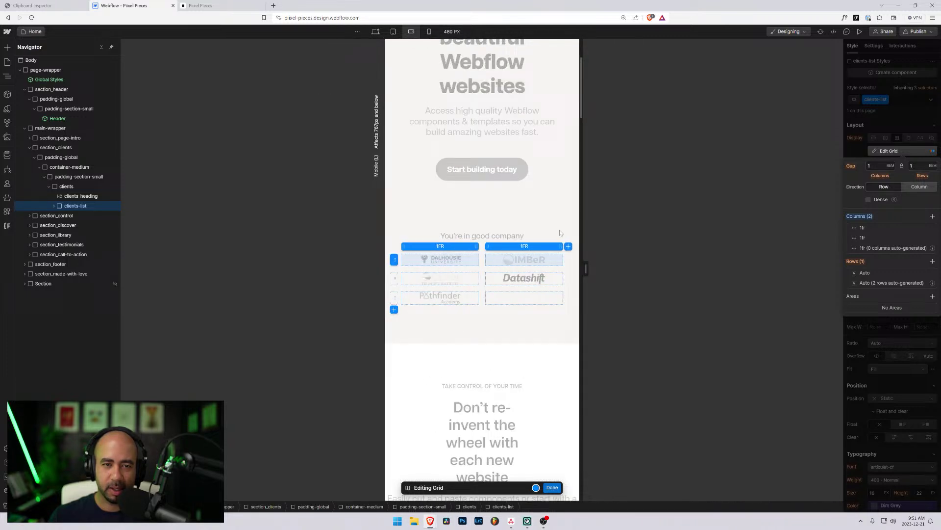
- Leave grid editing at the mobile portrait breakpoint and inspect the first logo container and its clients_logo, widening the canvas to 448 px
left_click(429, 31)
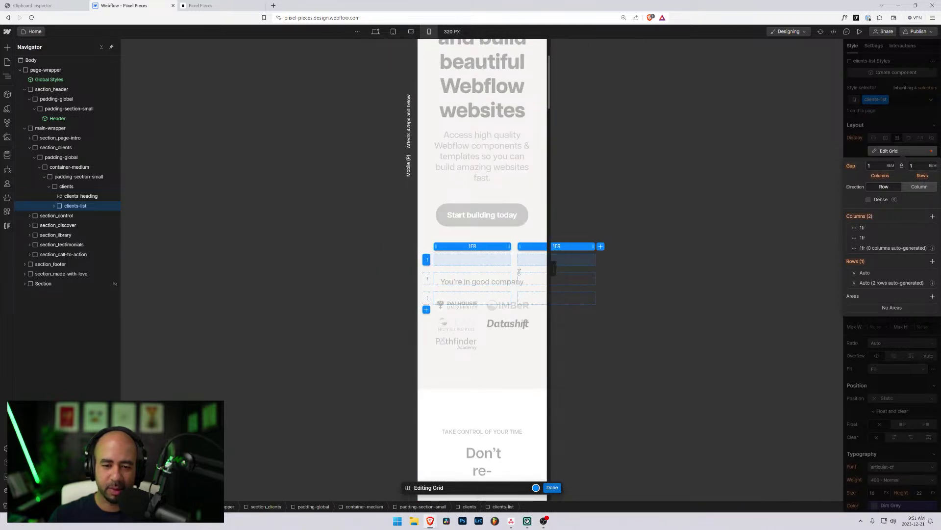
left_click(54, 206)
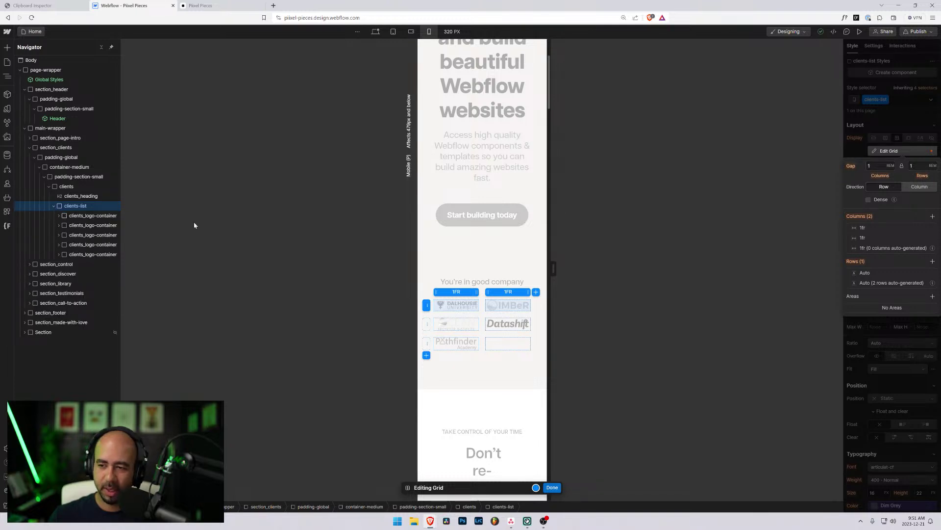
left_click(552, 488)
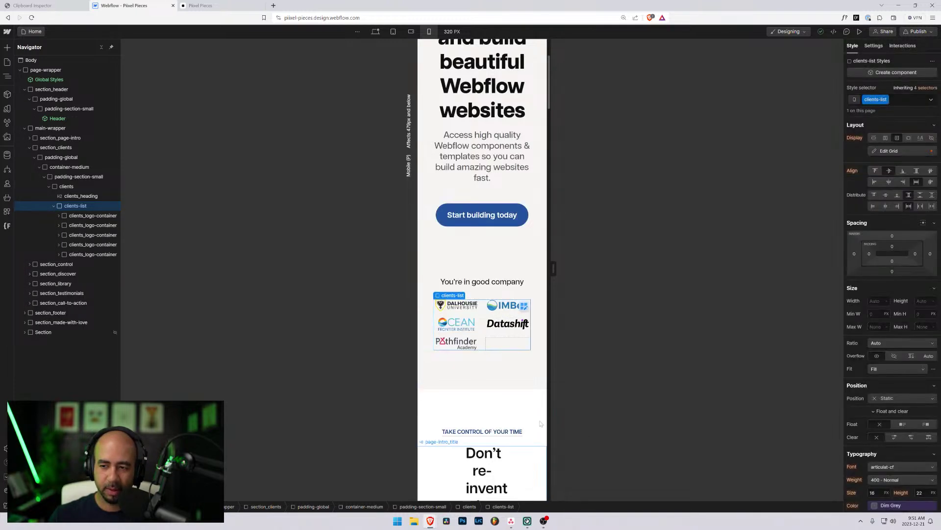
left_click(90, 217)
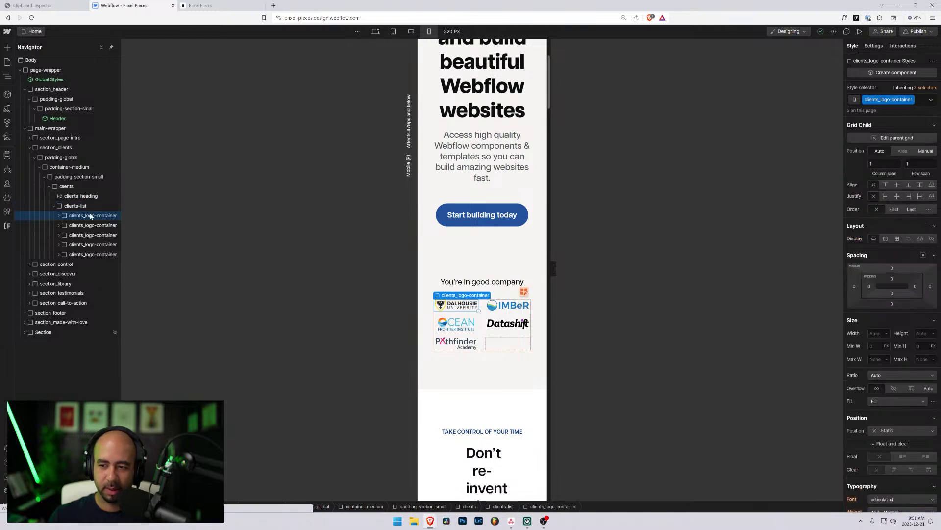
left_click(84, 226)
left_click(58, 216)
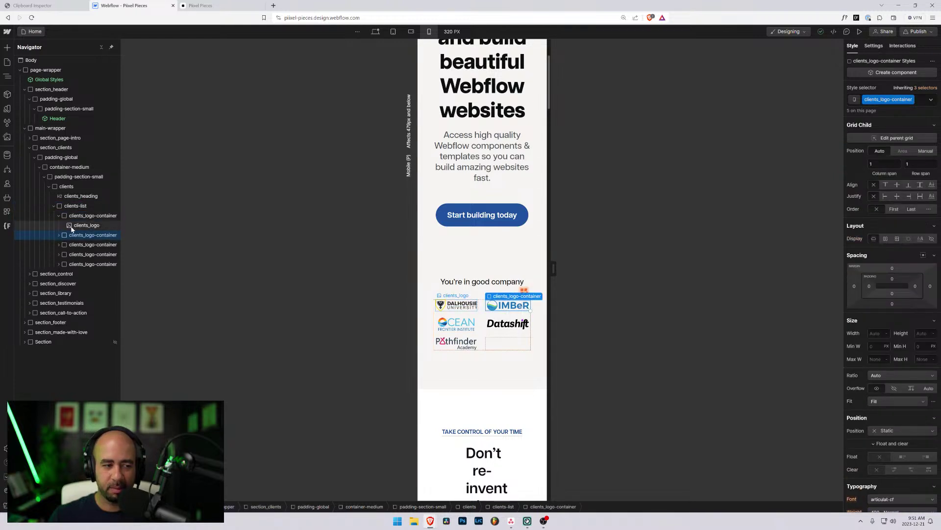
left_click(71, 225)
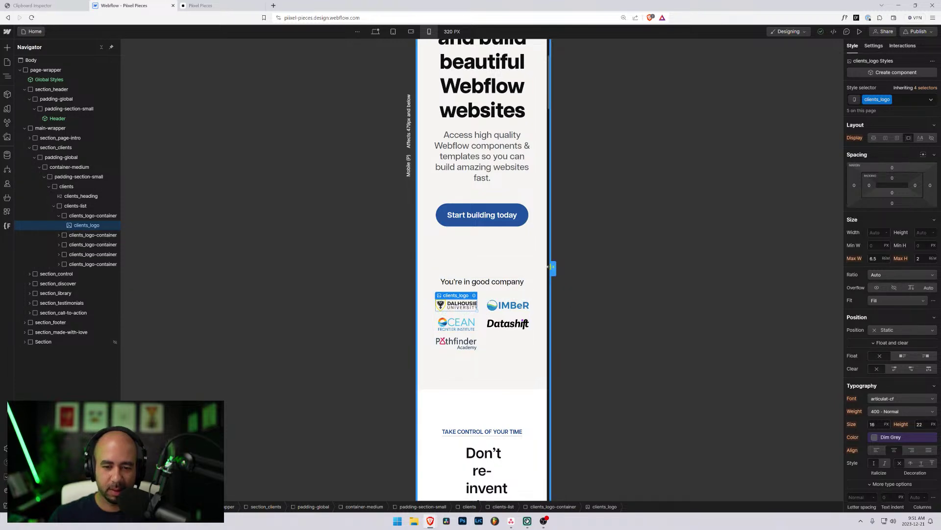
left_click_drag(554, 269, 578, 268)
- Set the clients-list grid back to three columns at the mobile landscape breakpoint and finish grid editing
left_click(411, 31)
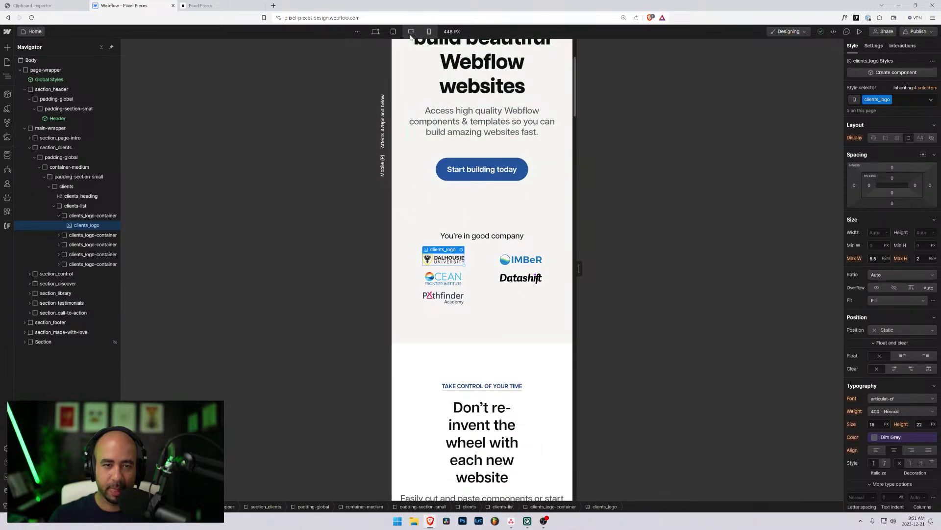
left_click(75, 205)
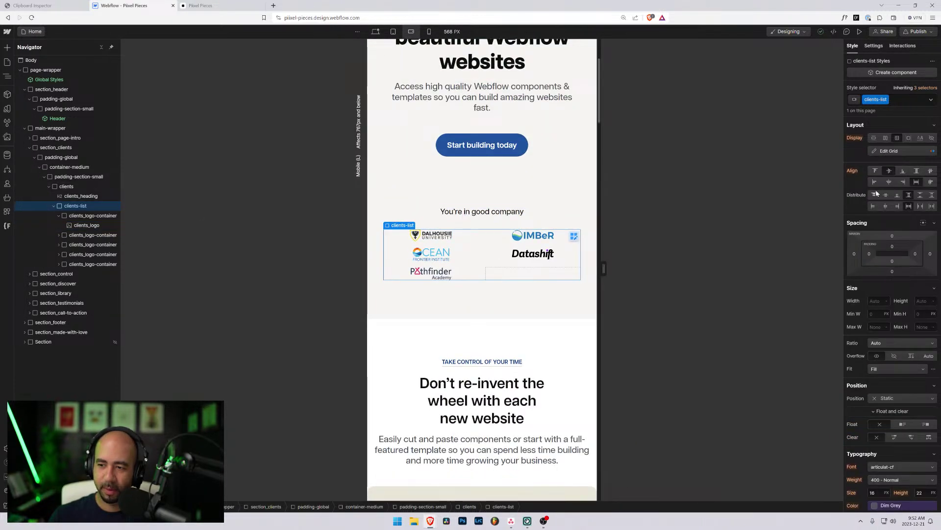
left_click(889, 150)
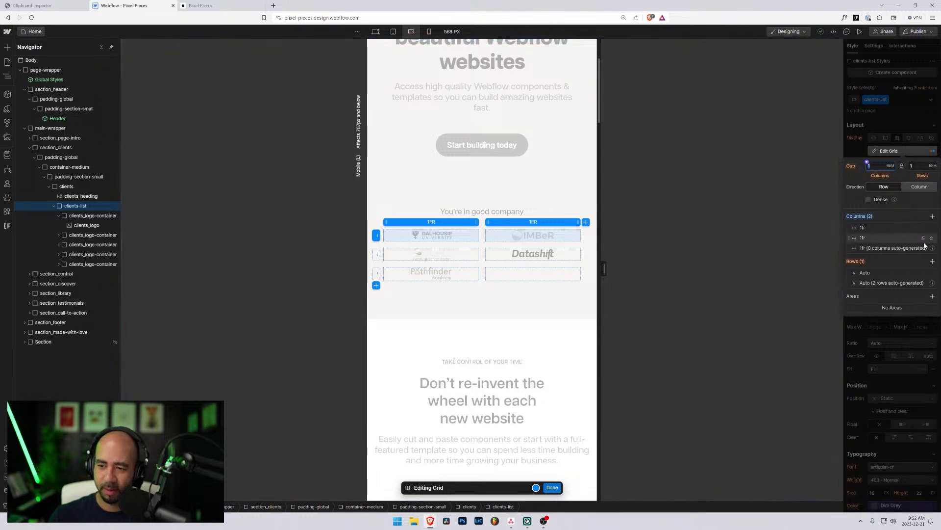
left_click(933, 216)
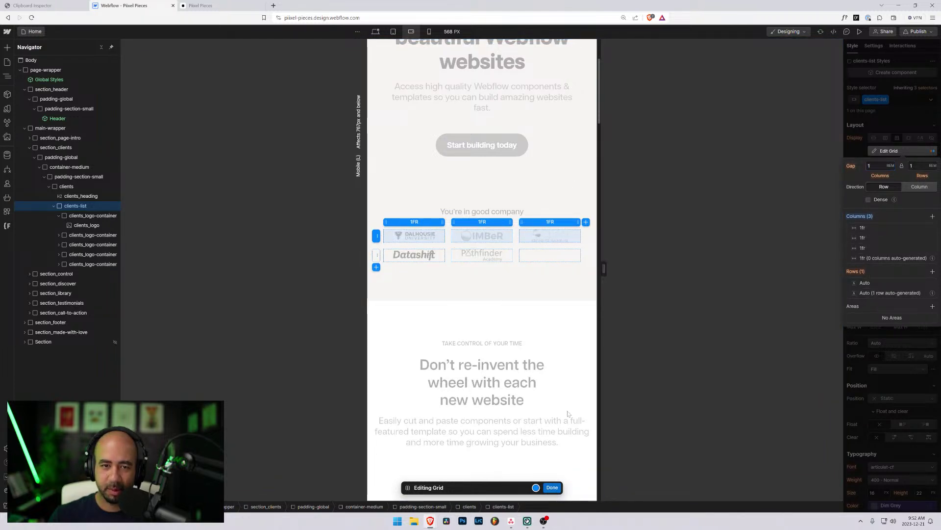
left_click(552, 486)
- At the mobile portrait breakpoint, reduce the clients-list grid to two columns and finish grid editing
mouse_move(600, 270)
left_mouse_down()
mouse_move(574, 269)
mouse_move(666, 279)
mouse_move(536, 269)
mouse_move(585, 278)
left_mouse_up()
left_click(429, 32)
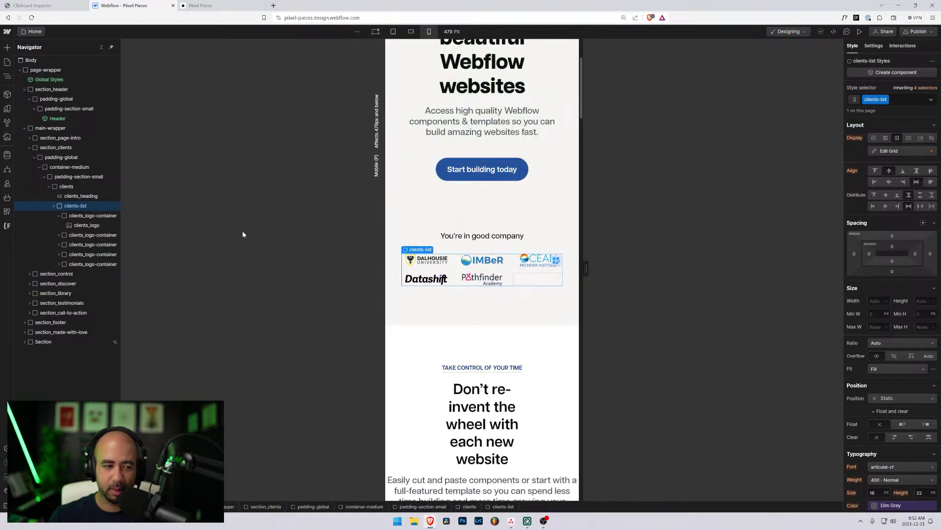
left_click(64, 187)
left_click(62, 208)
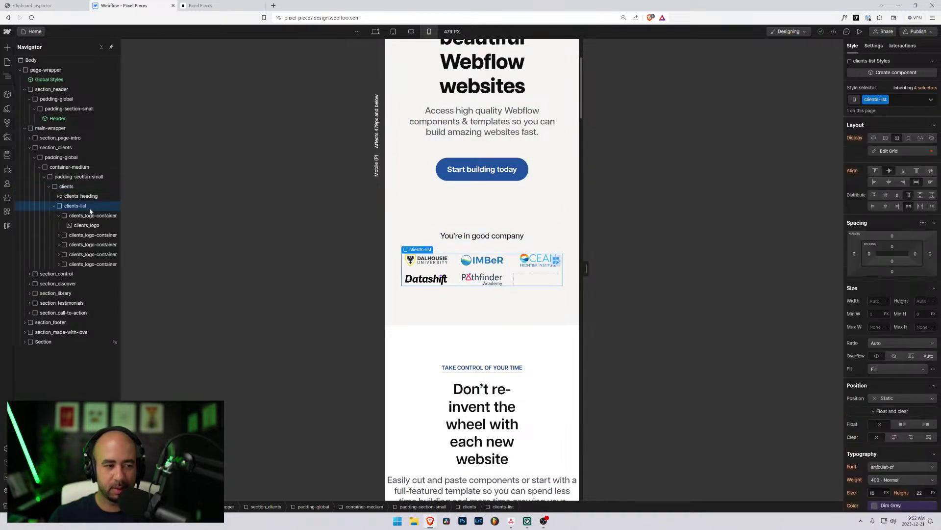
left_click(889, 151)
left_click(933, 251)
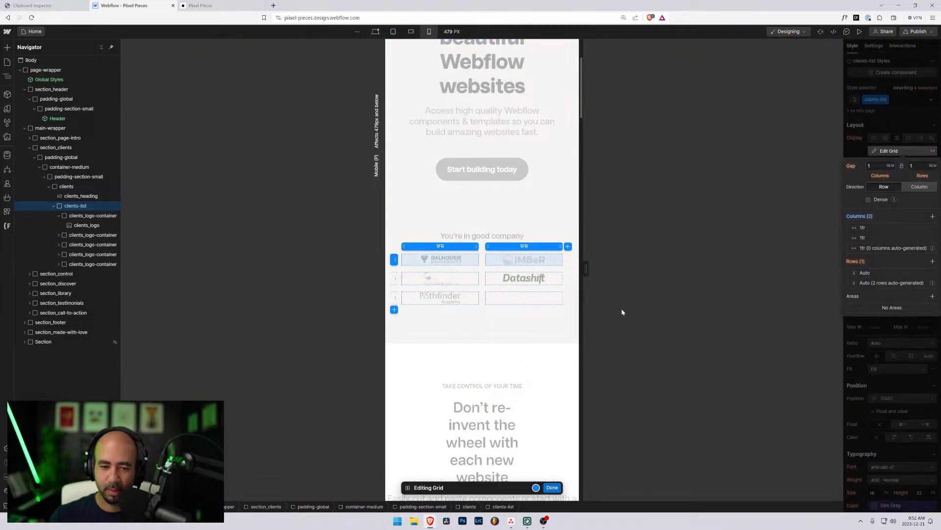
left_click(552, 486)
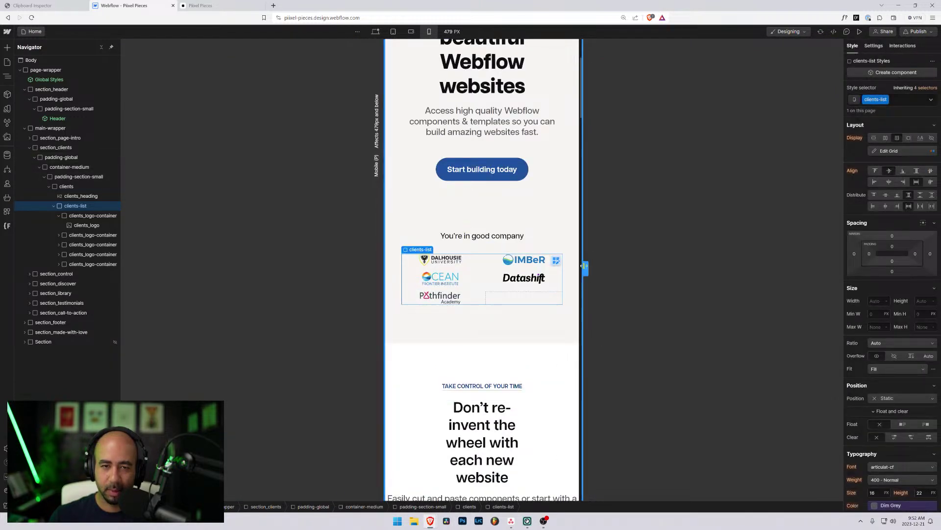
- Check the logo grid while narrowing the canvas to 329 px, and inspect the first clients_logo and its container
mouse_move(585, 267)
left_mouse_down()
mouse_move(531, 265)
mouse_move(570, 267)
left_mouse_up()
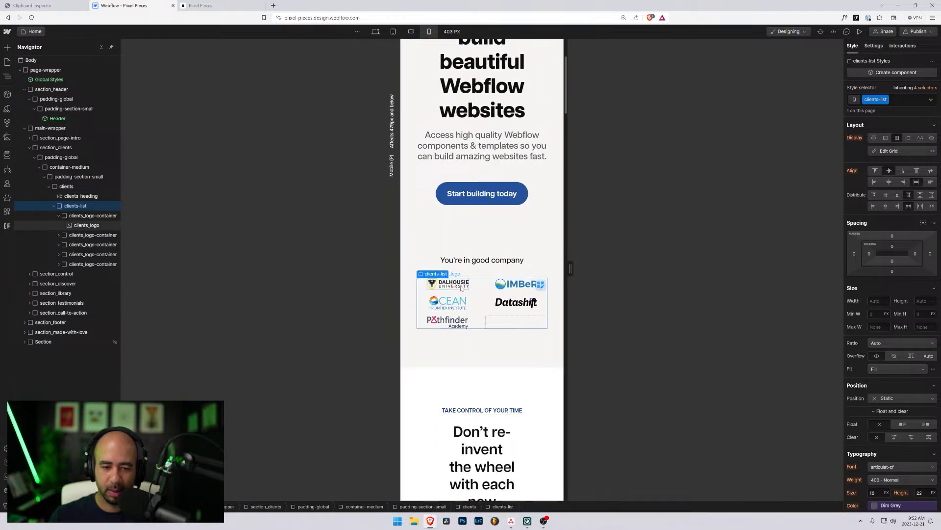
left_click_drag(570, 268, 553, 275)
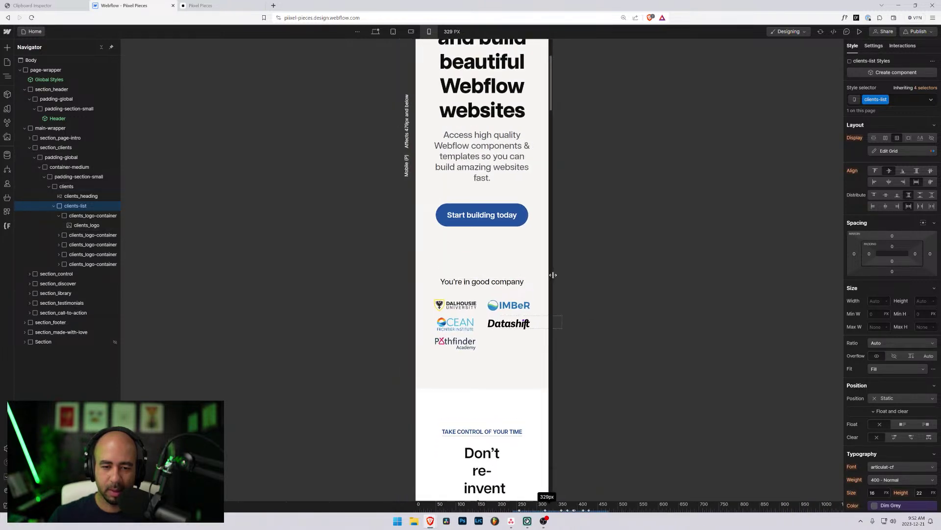
left_click(91, 224)
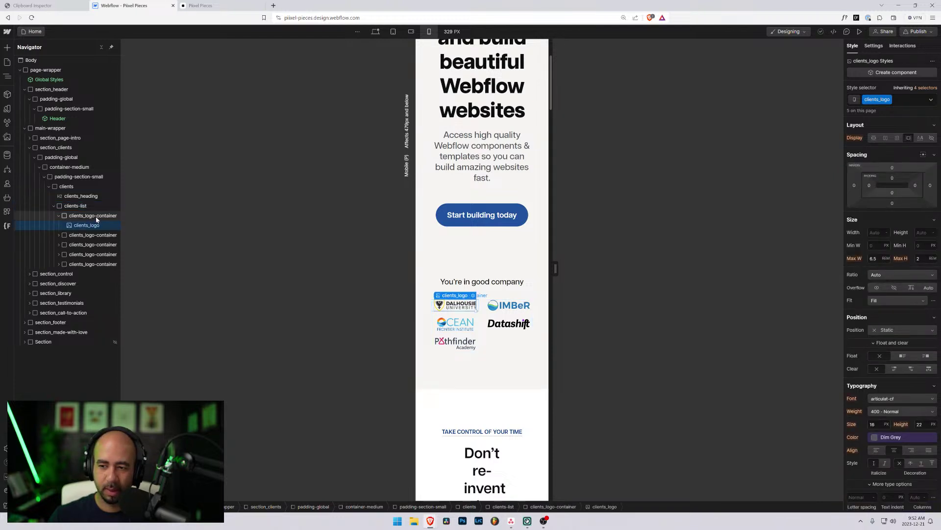
left_click(81, 218)
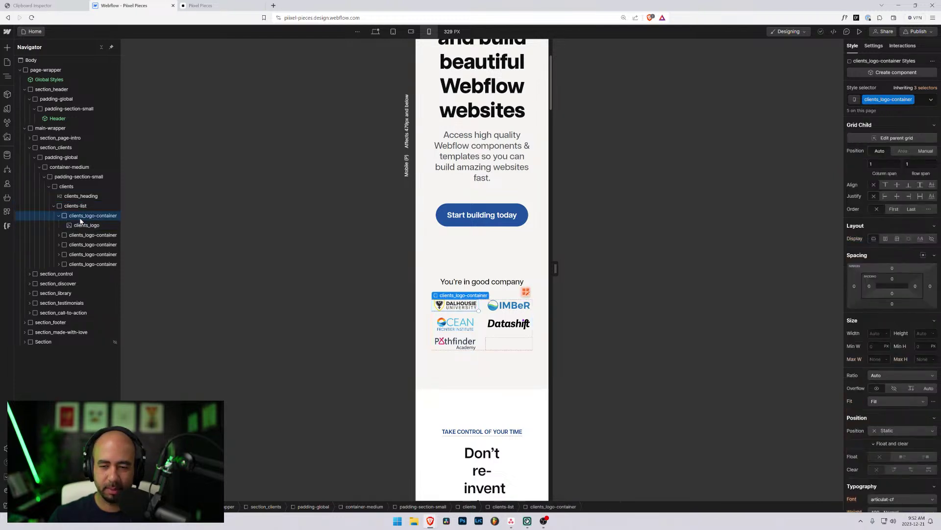
- Try a width of 50% on the clients_logo-container elements and clear the value again
left_click(59, 216)
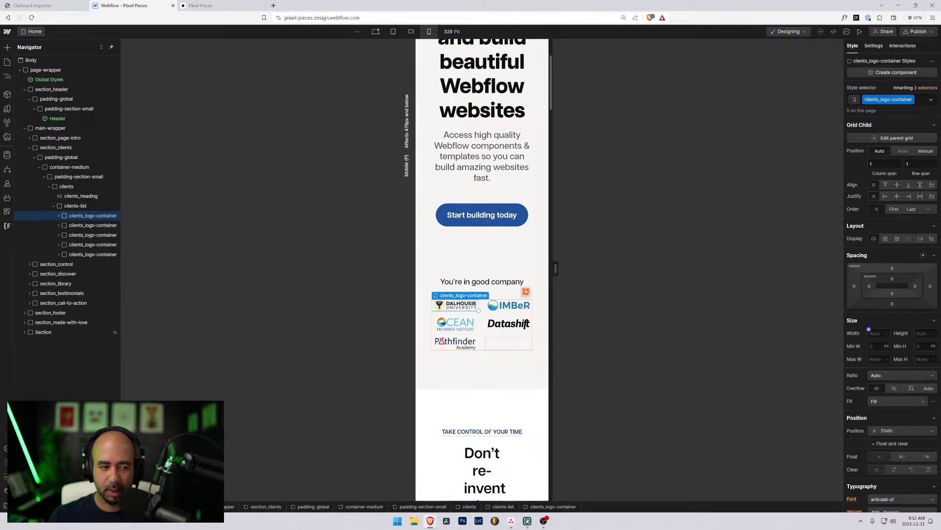
type("50%")
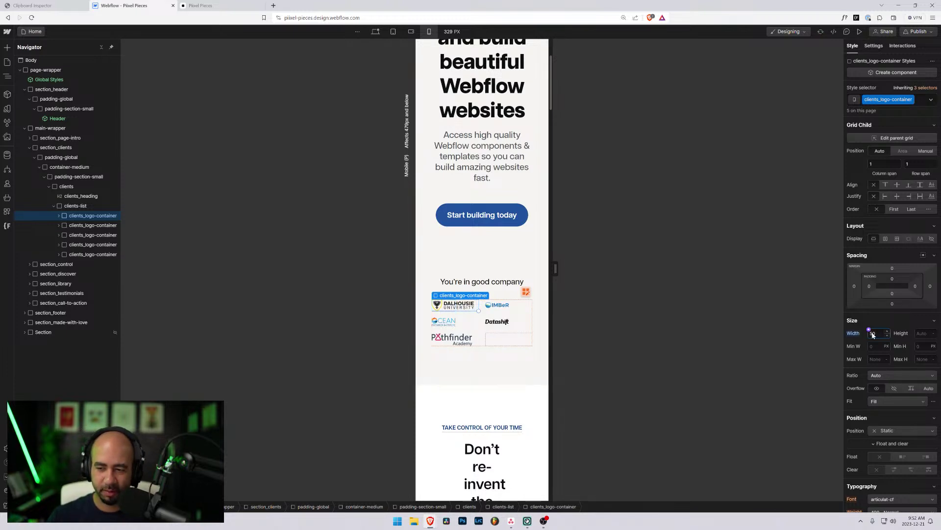
key("BackSpace")
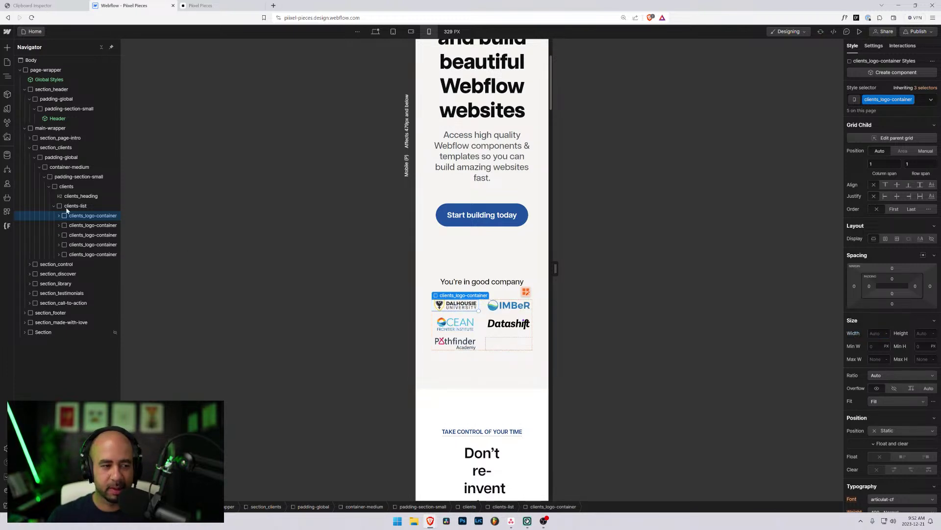
- Inspect the clients-list grid settings without changing them and widen the canvas to 365 px
left_click(68, 209)
left_click(889, 150)
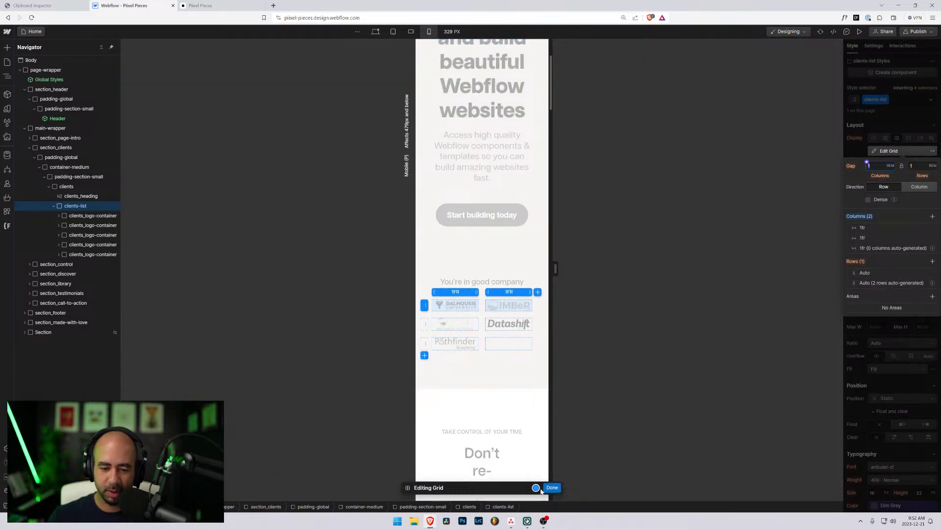
left_click(552, 487)
mouse_move(555, 269)
left_mouse_down()
mouse_move(538, 271)
mouse_move(563, 274)
left_mouse_up()
- Try a minimum width of 4rem on the clients_logo images, check it on a narrower canvas, and undo it
left_click(463, 302)
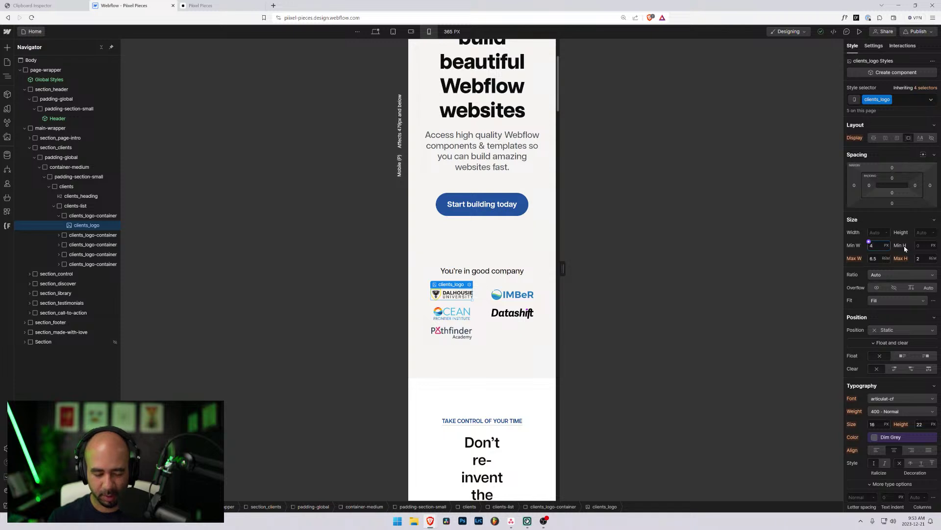
type("4rem")
key("Return")
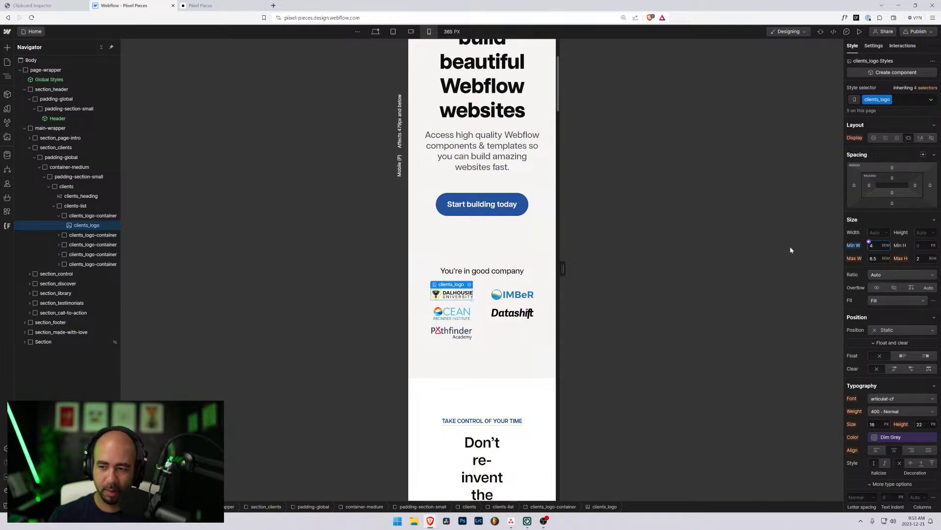
mouse_move(562, 269)
left_mouse_down()
mouse_move(532, 267)
mouse_move(571, 267)
mouse_move(536, 256)
mouse_move(550, 269)
left_mouse_up()
key("ctrl+z")
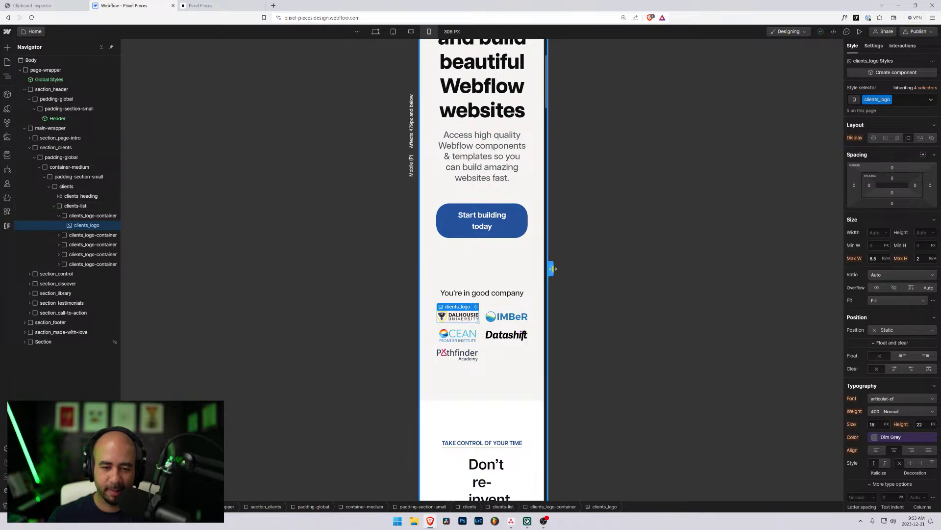
- Review the hero, clients and control sections at 479 px and at the tablet breakpoint
left_click_drag(551, 268, 669, 269)
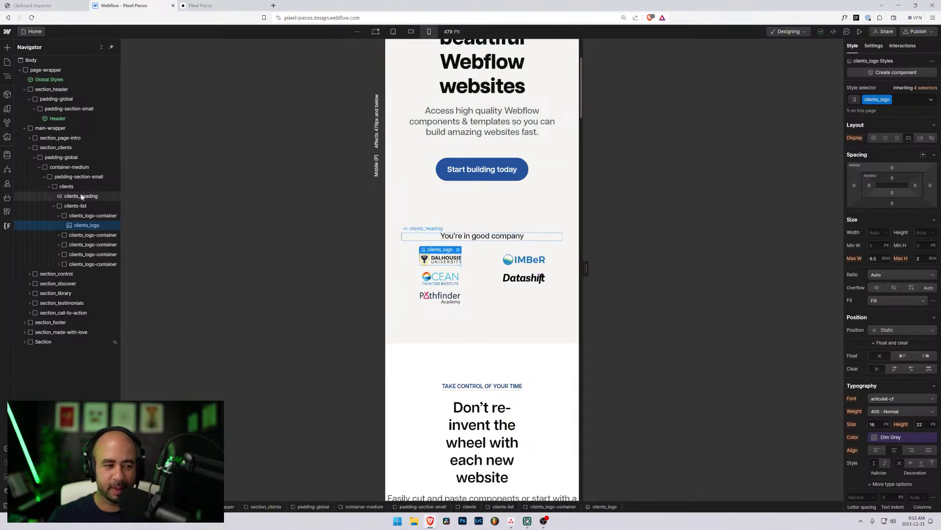
left_click(58, 216)
left_click(53, 206)
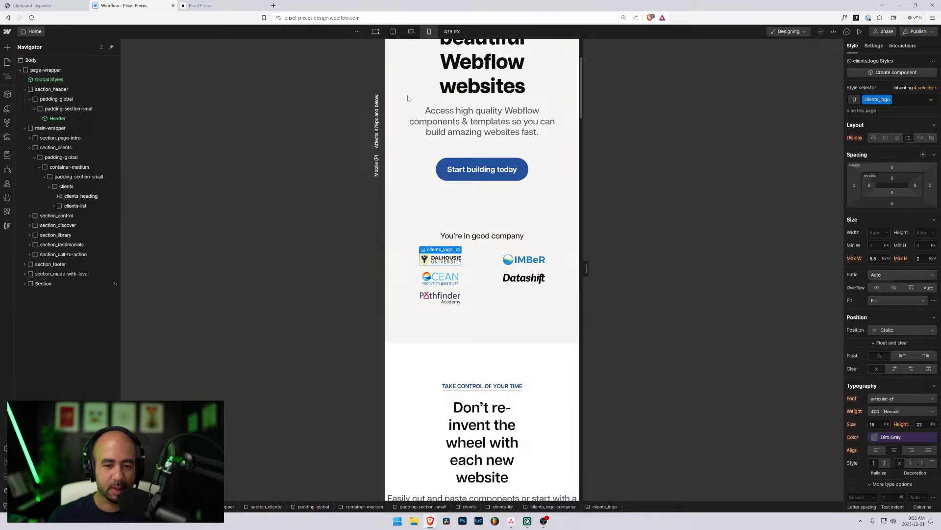
scroll(441, 197, "down", 5)
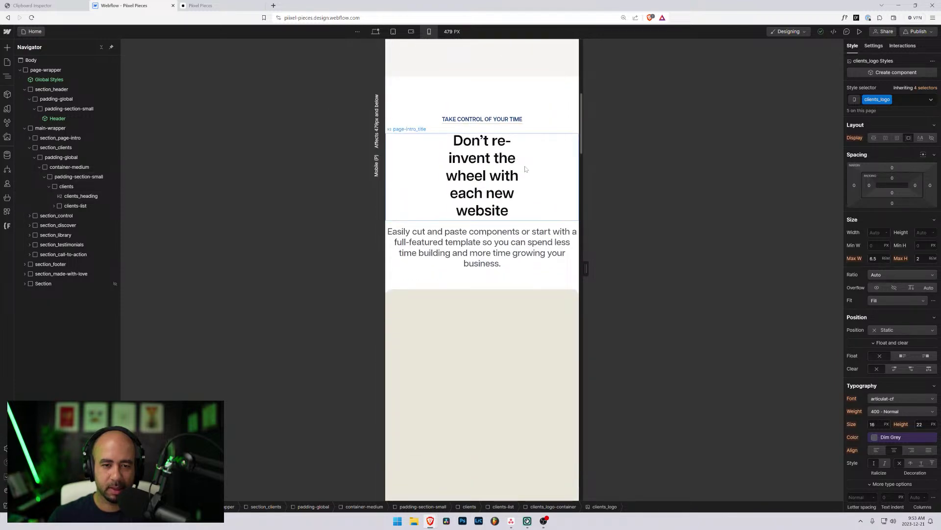
left_click(525, 168)
key("shift+2")
scroll(627, 279, "up", 4)
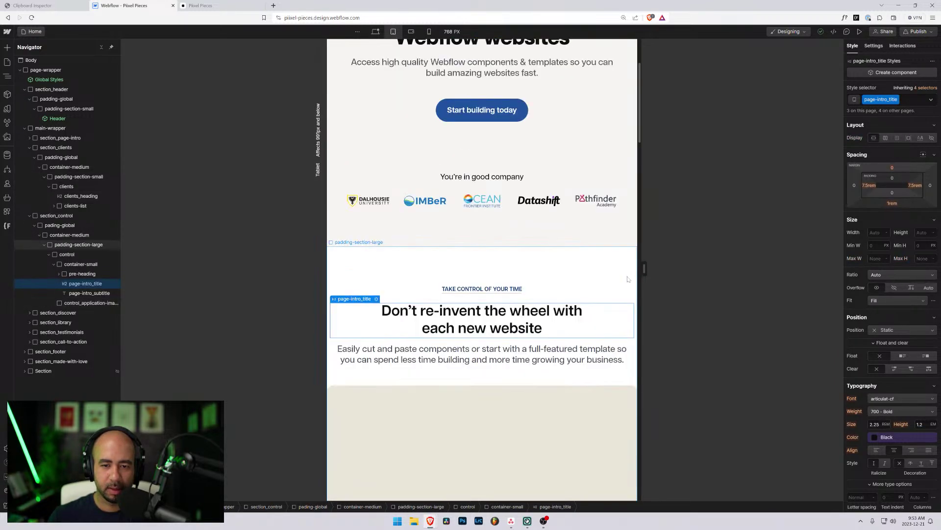
left_click_drag(644, 268, 612, 271)
scroll(447, 140, "up", 3)
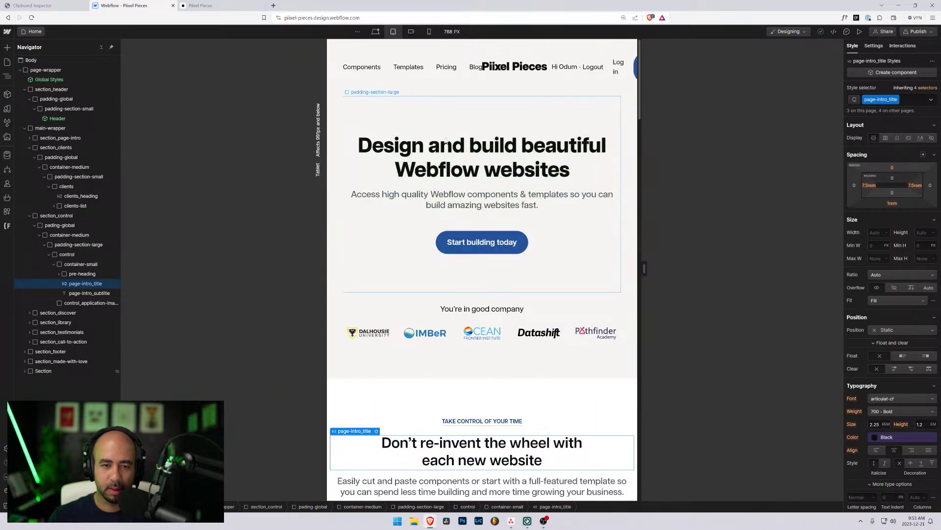
- In the Brochure Intro component, set the All H1 Headings font size to 2.75rem at the tablet breakpoint
left_click(371, 153)
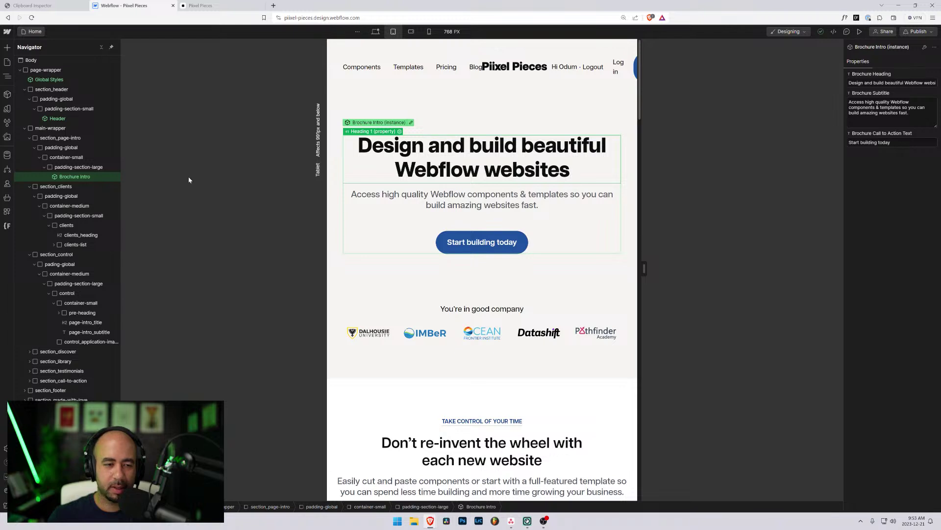
left_click(411, 123)
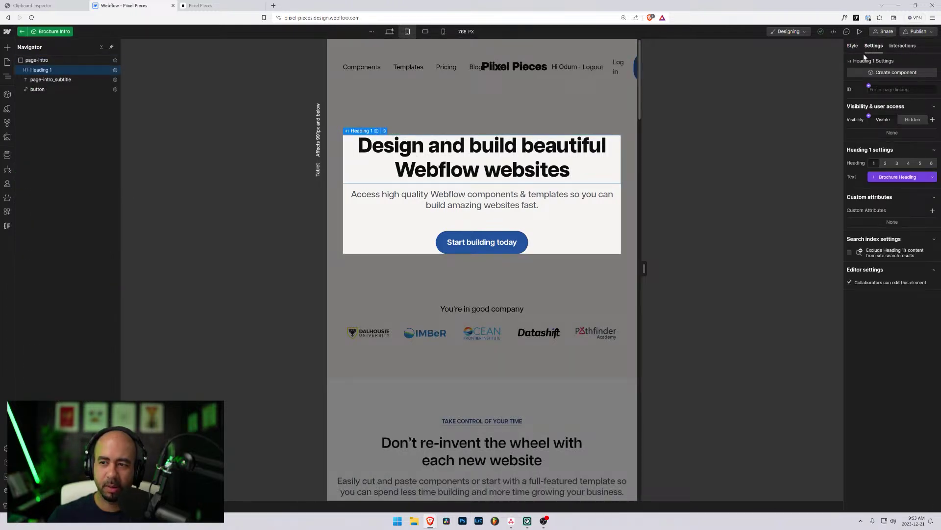
left_click(853, 45)
left_click(892, 100)
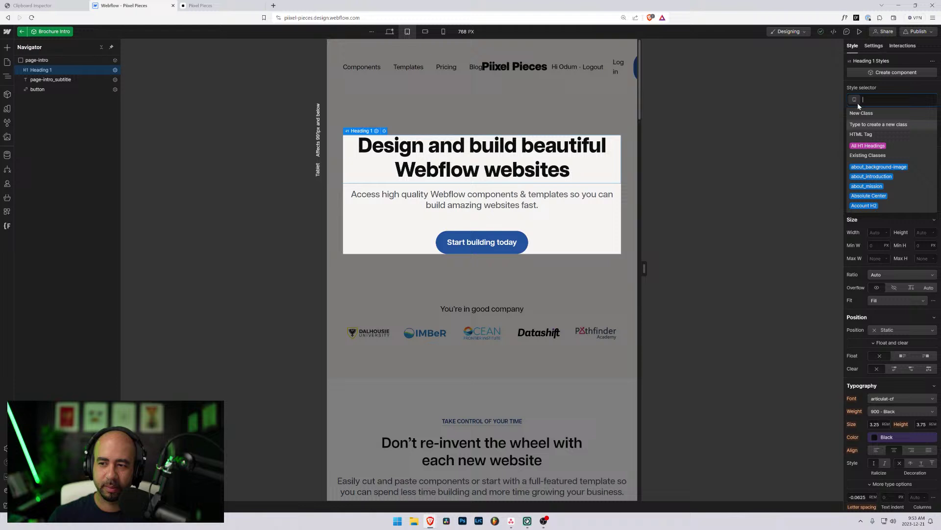
left_click(876, 140)
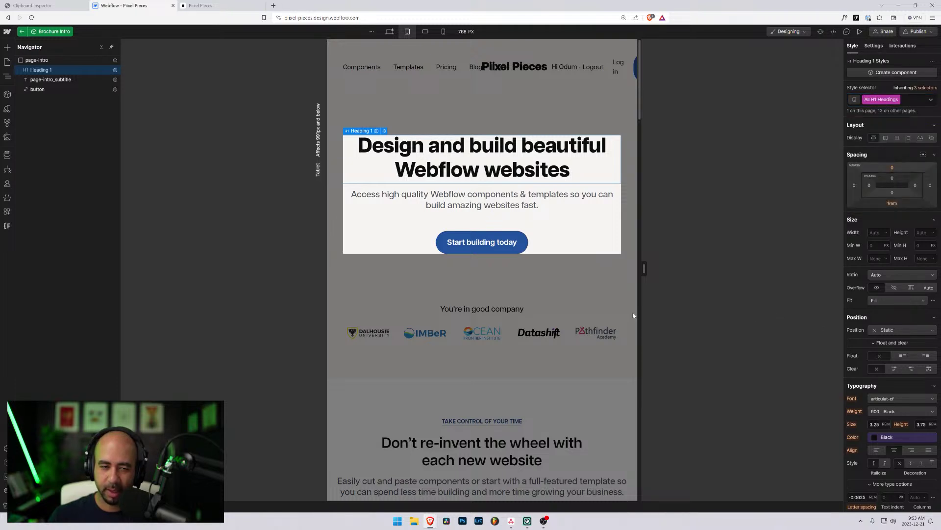
left_click(874, 424)
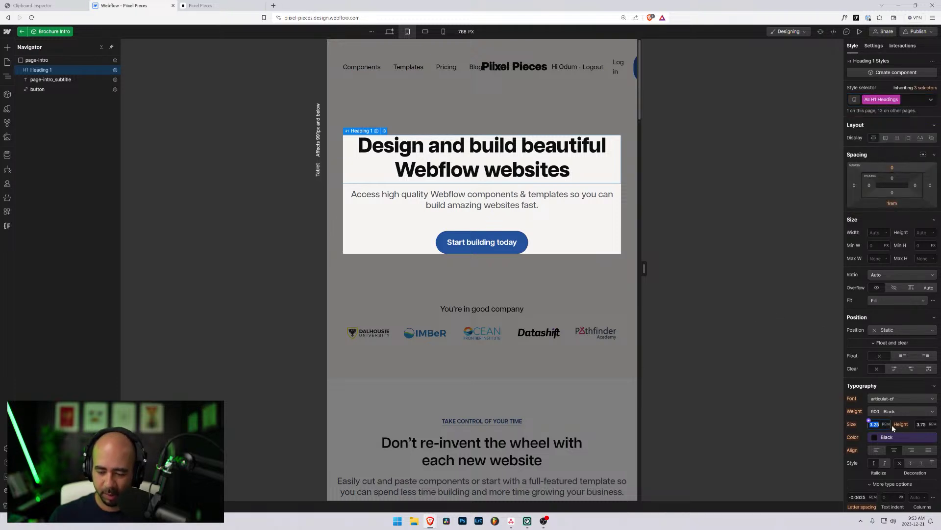
type("2.75")
key("Return")
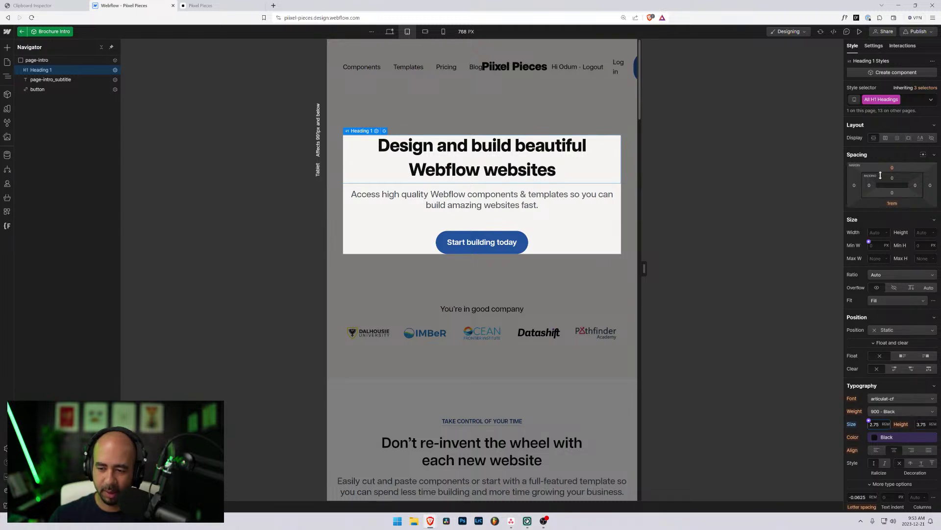
- Set the All H1 Headings line height to 1.2em at the desktop breakpoint and return to the tablet breakpoint
left_click(390, 32)
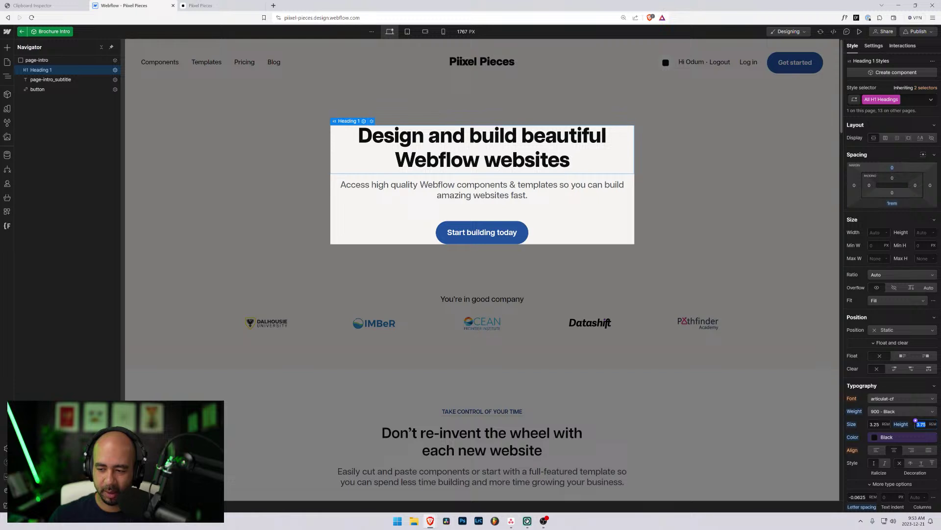
type("m")
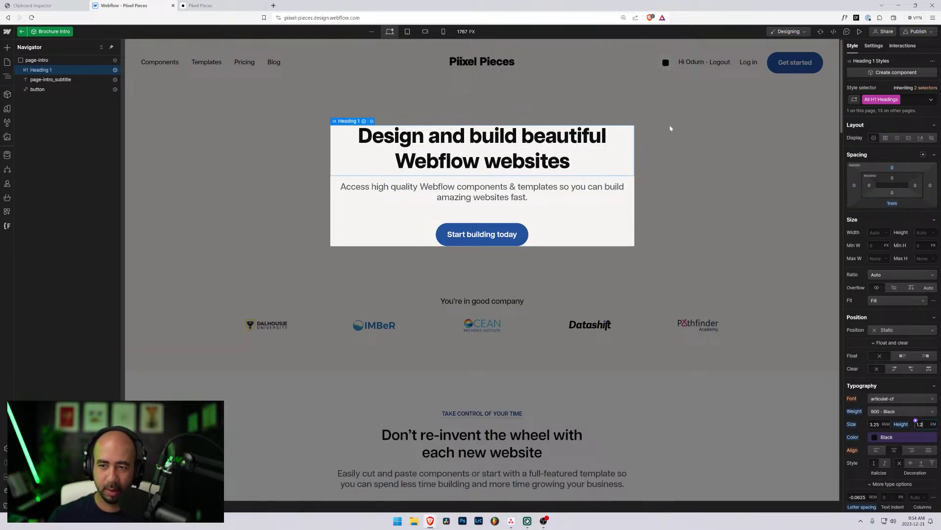
left_click(408, 31)
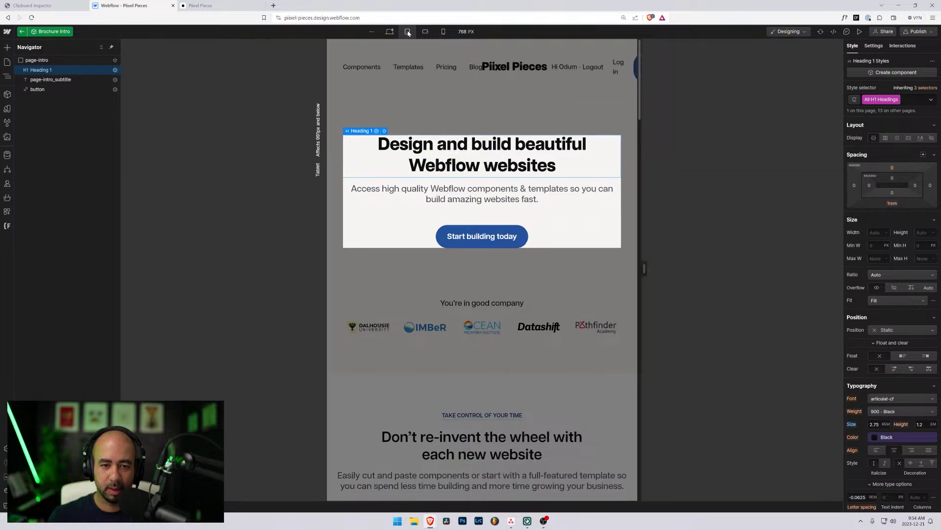
- Set the page-intro_subtitle font size to 1.25rem at the tablet breakpoint
left_click(456, 193)
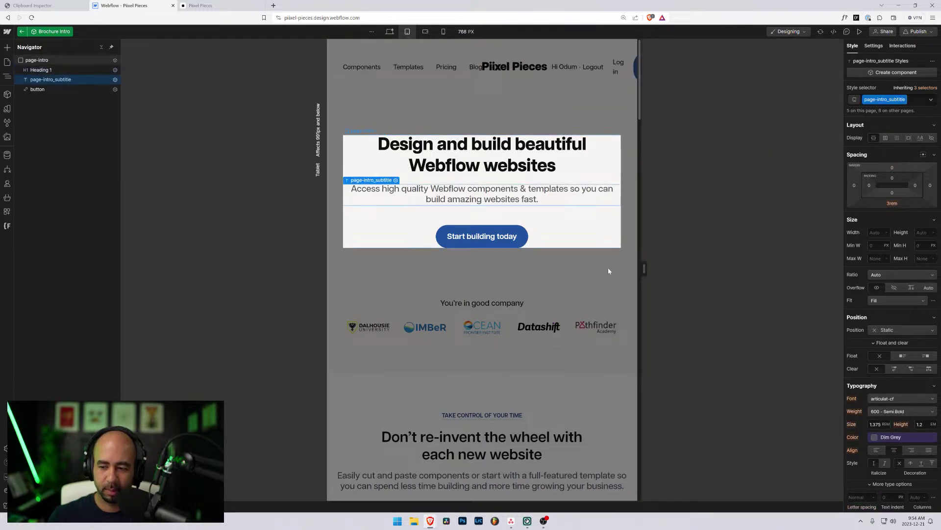
left_click(876, 424)
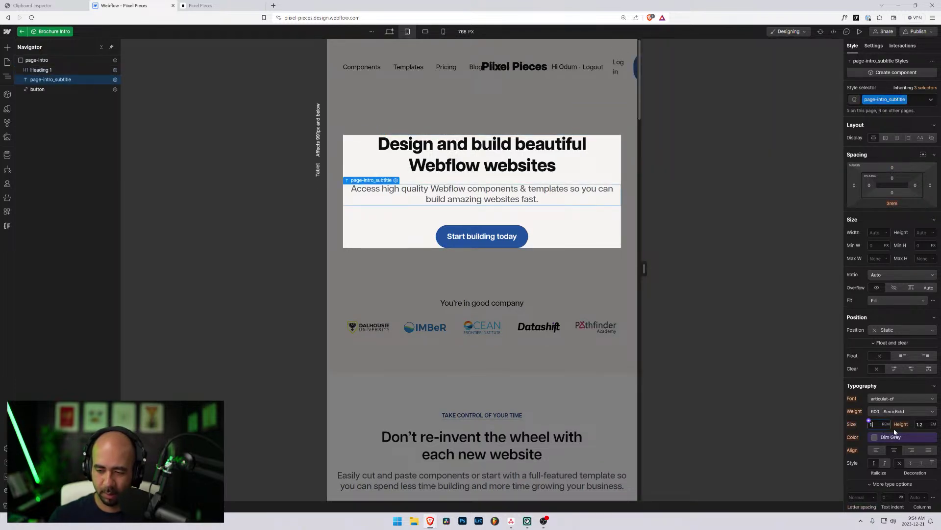
type("1.25")
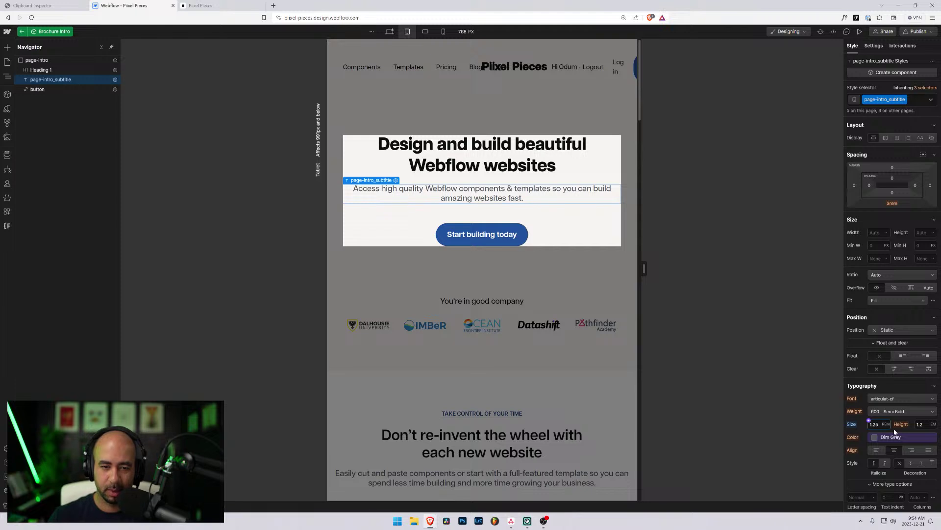
- At the mobile landscape breakpoint, set the All H1 Headings font size to 2.25rem
left_click(423, 32)
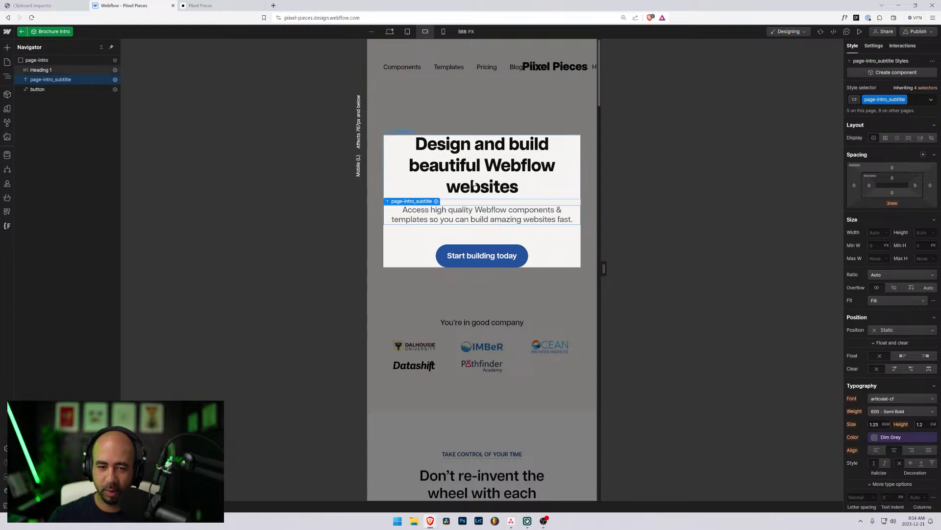
left_click(470, 168)
left_click(882, 100)
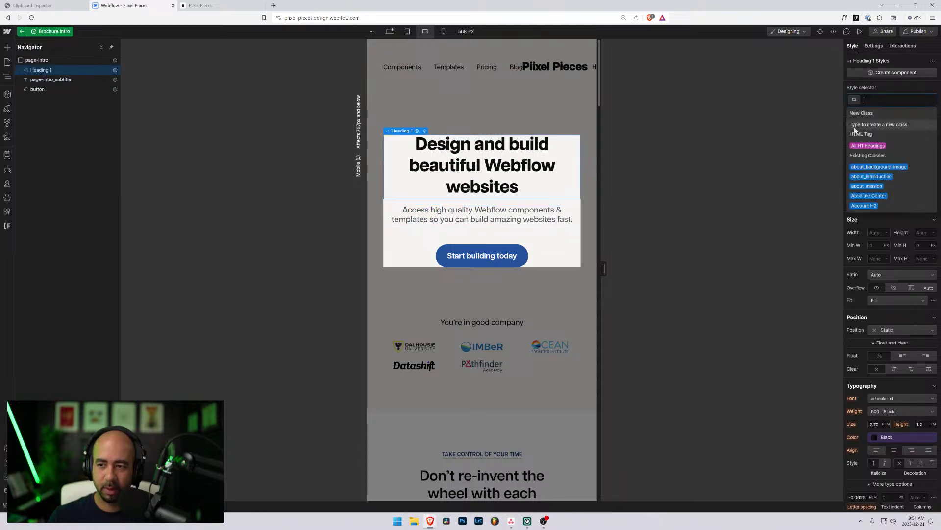
left_click(871, 146)
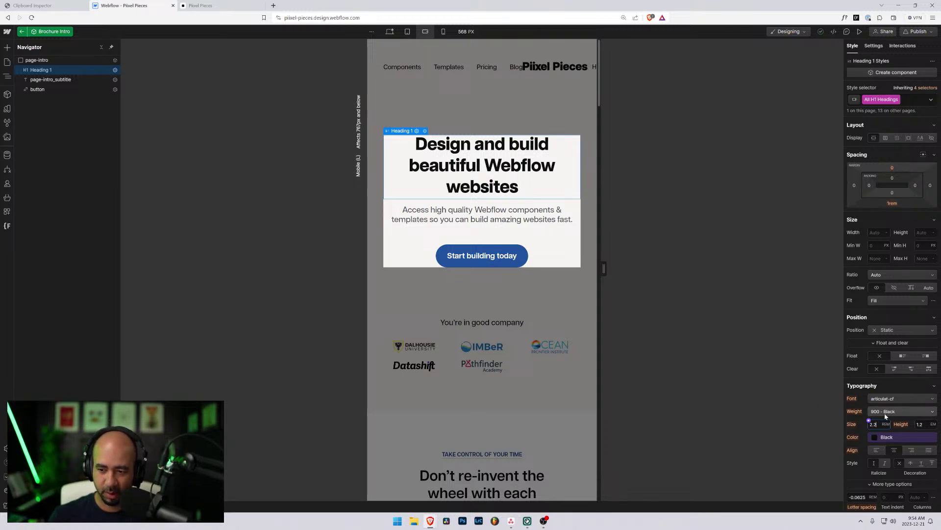
key("Return")
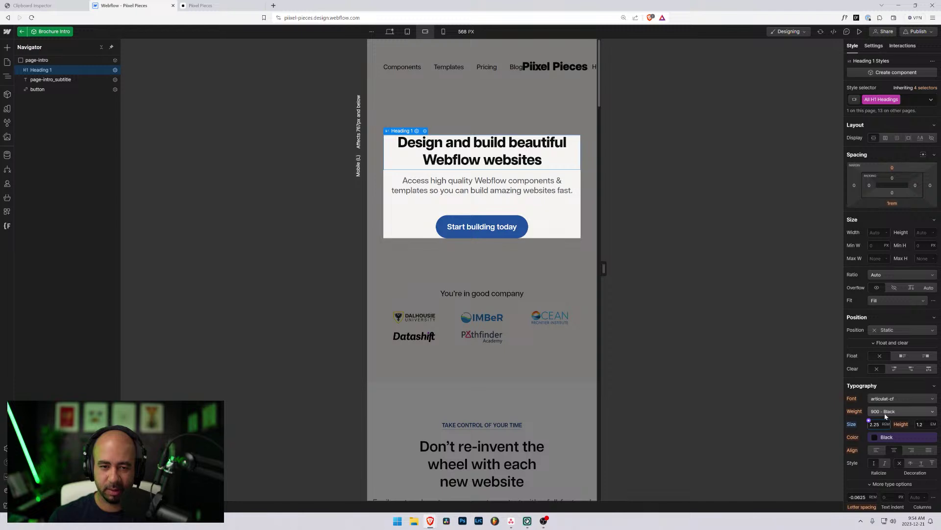
- Set the page-intro_subtitle font size to 1.125rem at mobile landscape and leave the Brochure Intro component
left_click(450, 191)
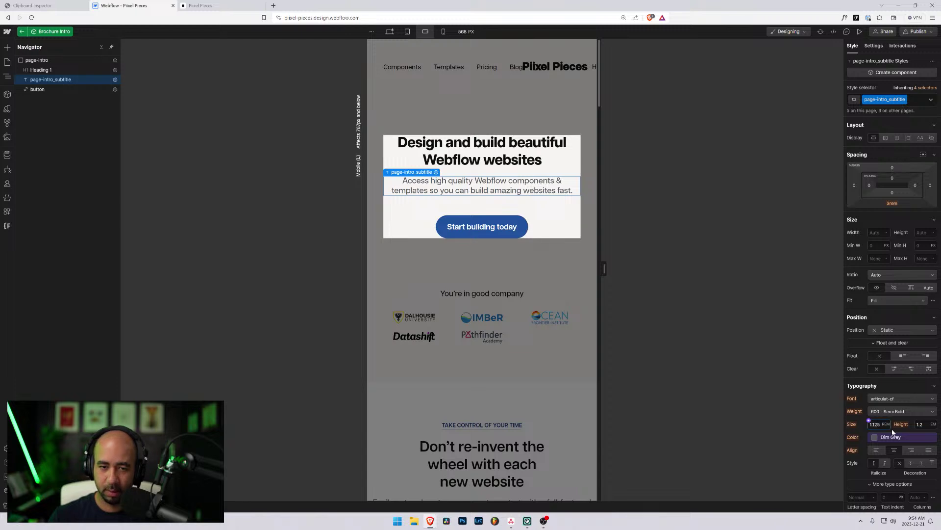
key("Return")
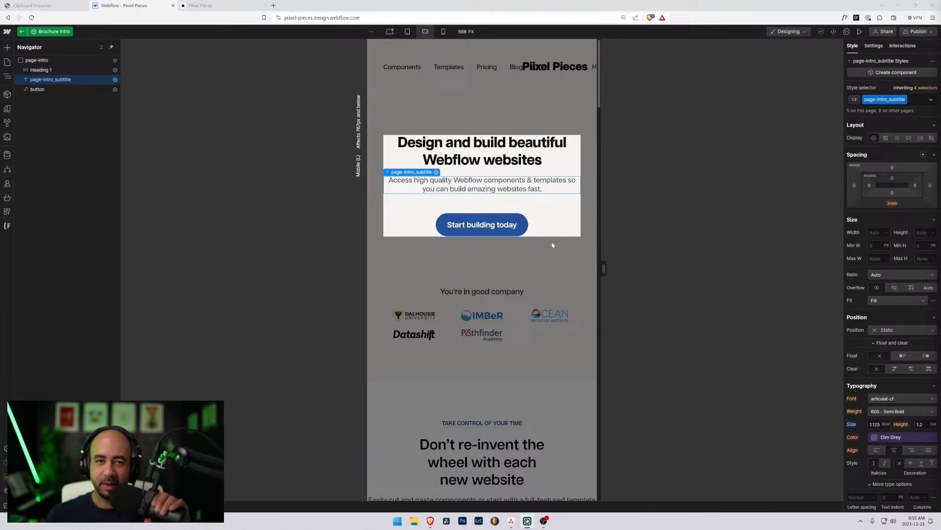
left_click(556, 267)
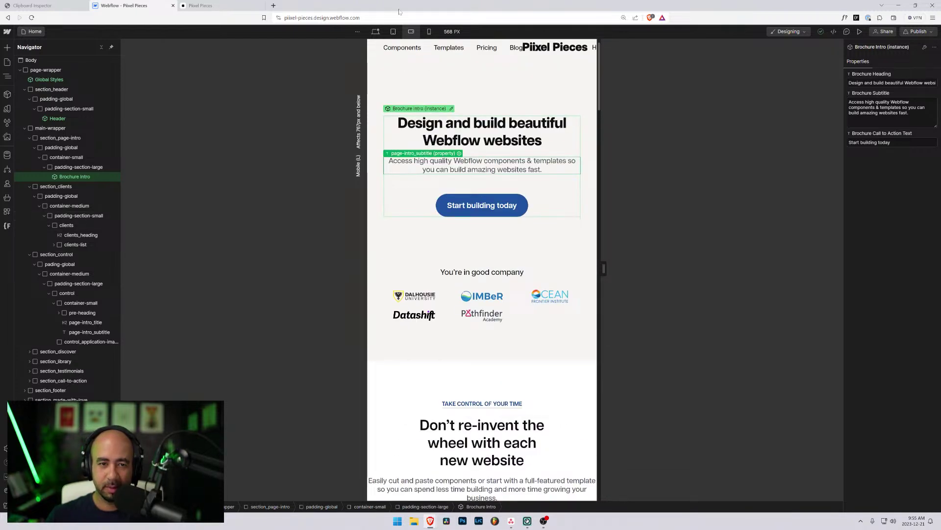
- At the mobile portrait breakpoint, reopen the Brochure Intro component and set the All H1 Headings font size to 1.75rem
left_click(429, 31)
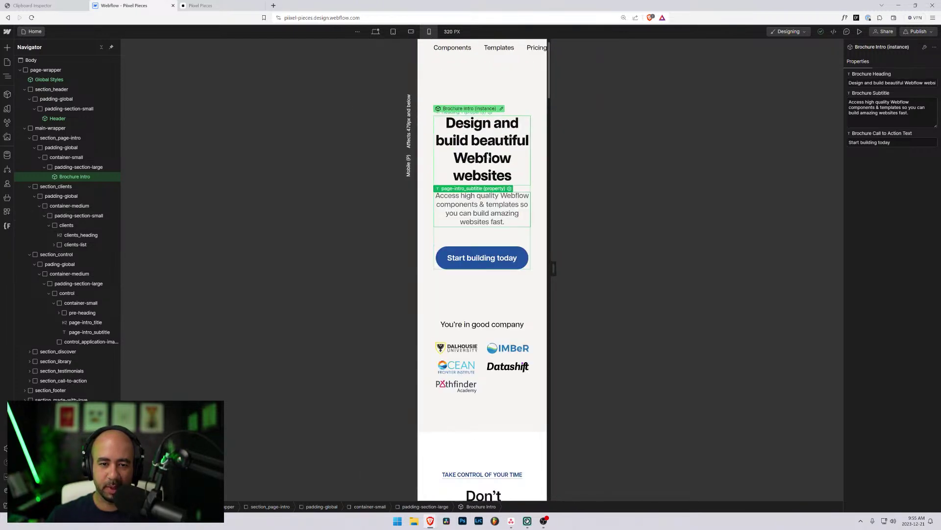
left_click(501, 108)
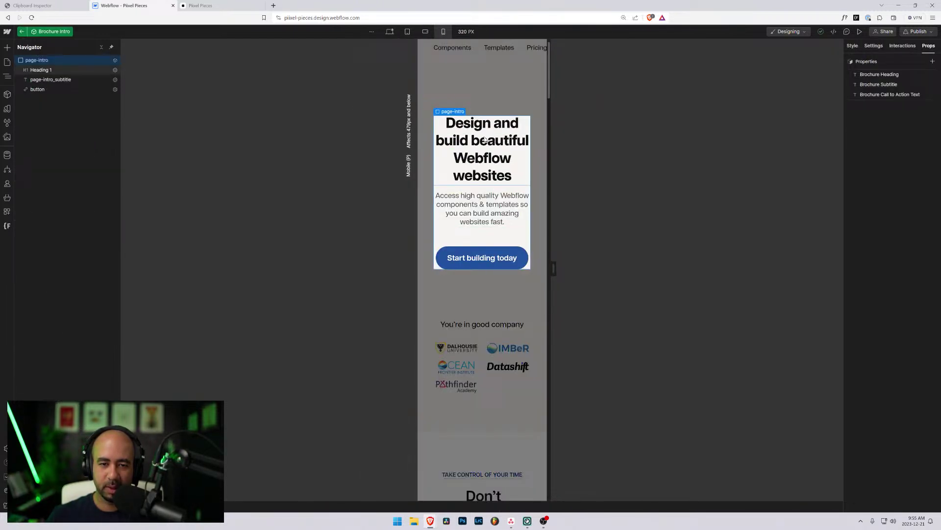
left_click(852, 46)
left_click(855, 99)
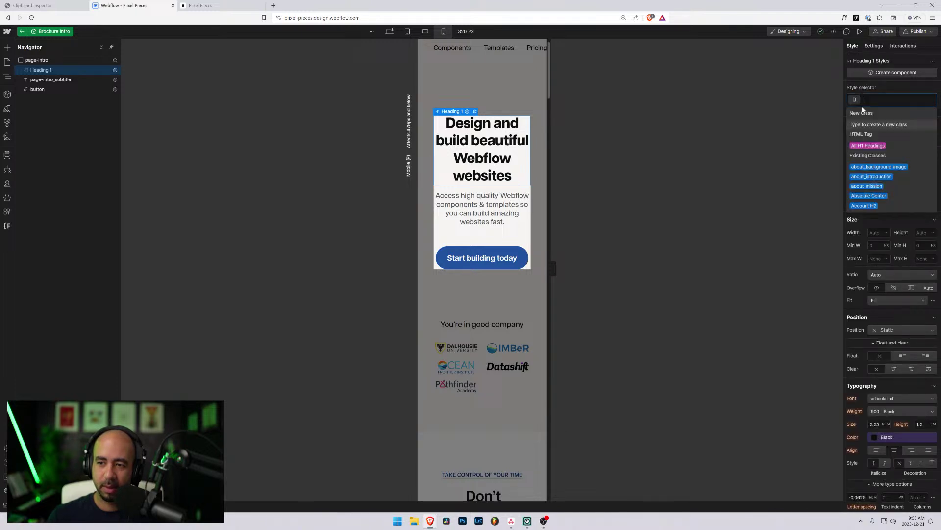
left_click(867, 144)
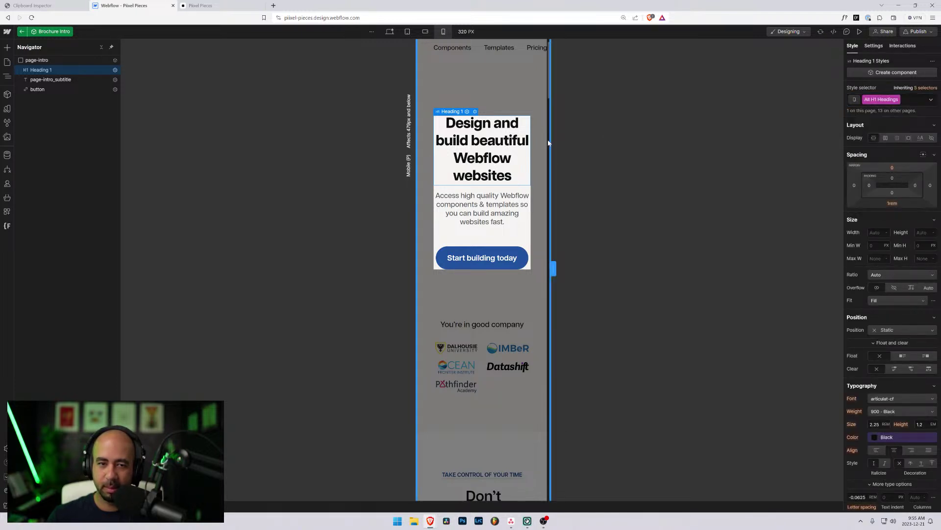
left_click(873, 424)
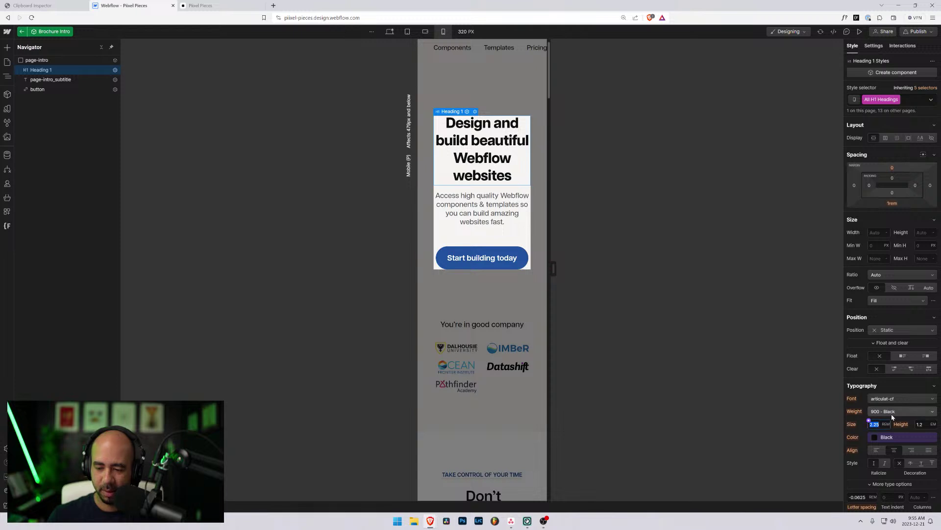
type("1.5")
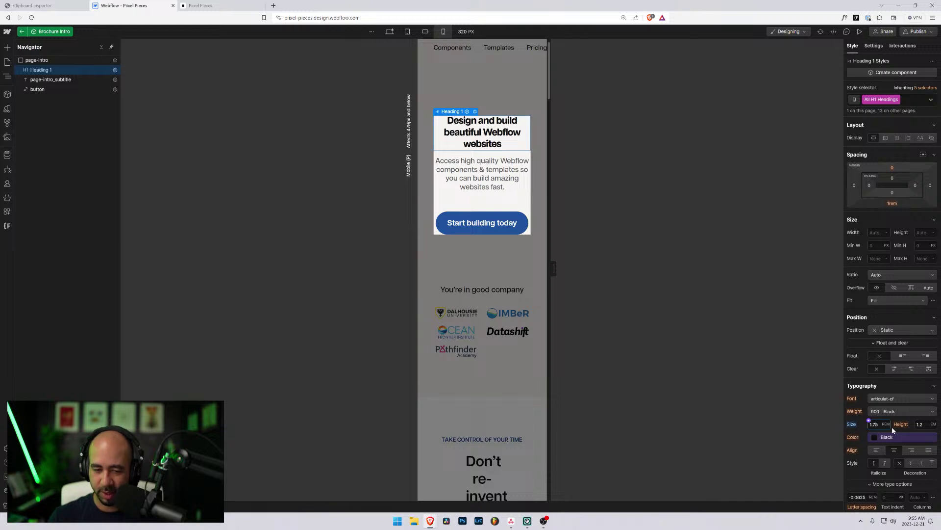
key("Return")
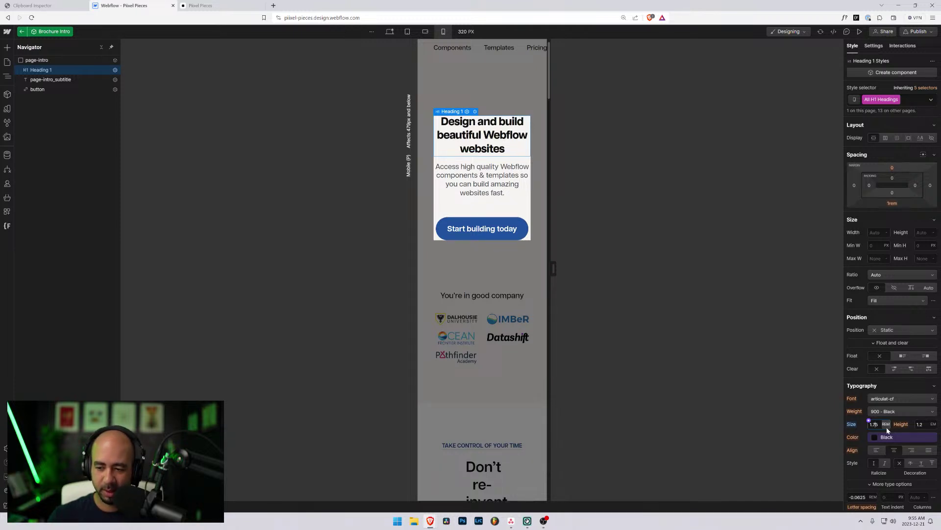
- Try font sizes of 2rem and 1.8rem for All H1 Headings at the mobile portrait breakpoint
key("ctrl+a")
type("2")
key("Return")
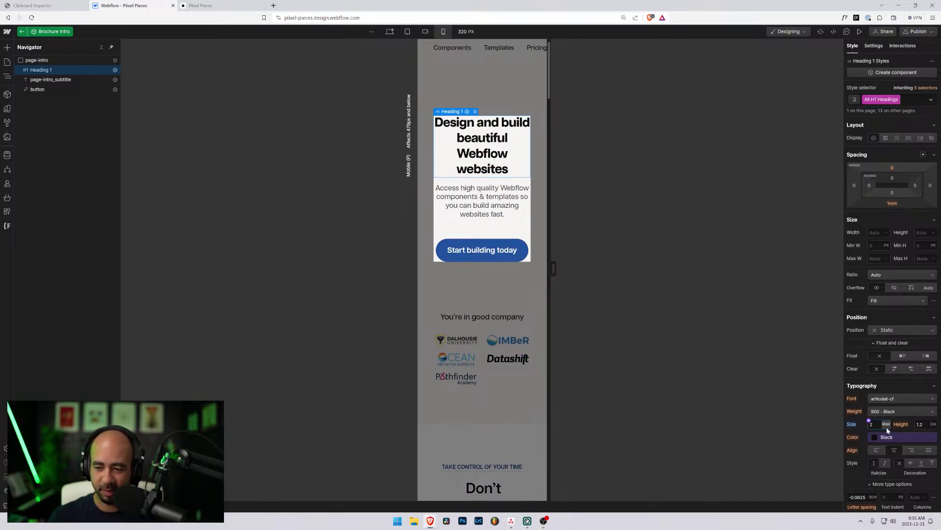
key("ctrl+a")
type("1.8")
key("Return")
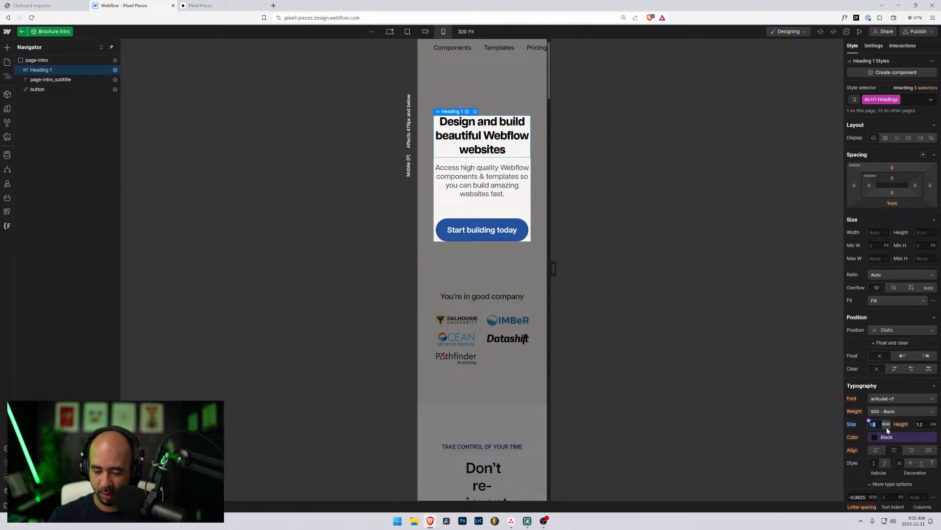
key("Return")
- Return to the tablet breakpoint and leave the Brochure Intro component
left_click(470, 178)
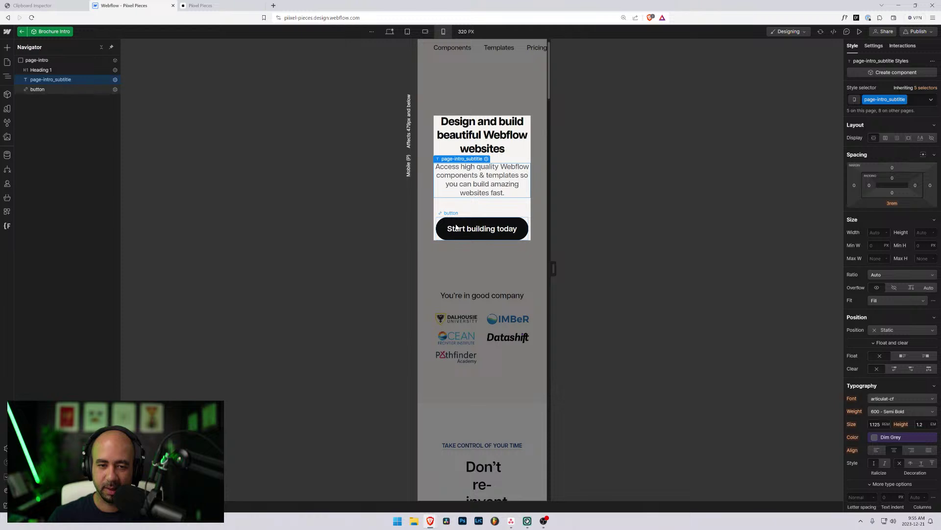
left_click(408, 31)
scroll(546, 203, "down", 3)
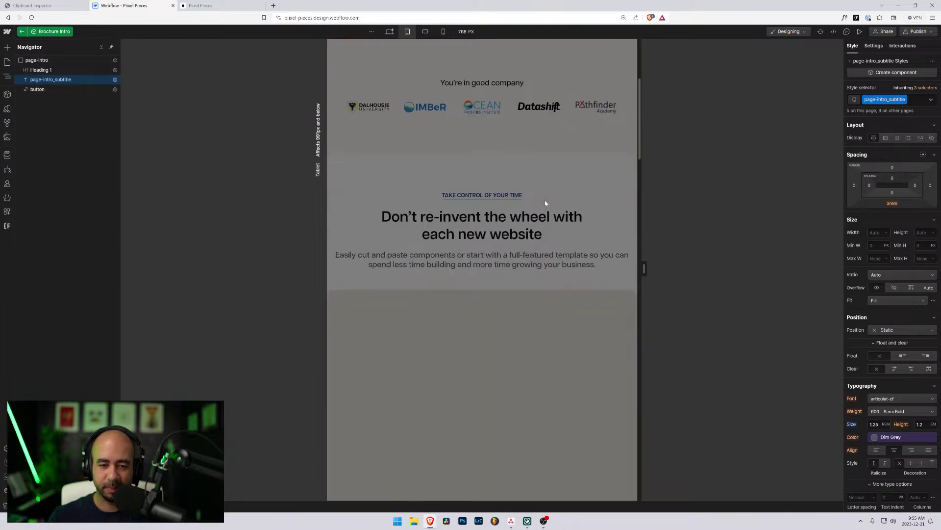
left_click(485, 219)
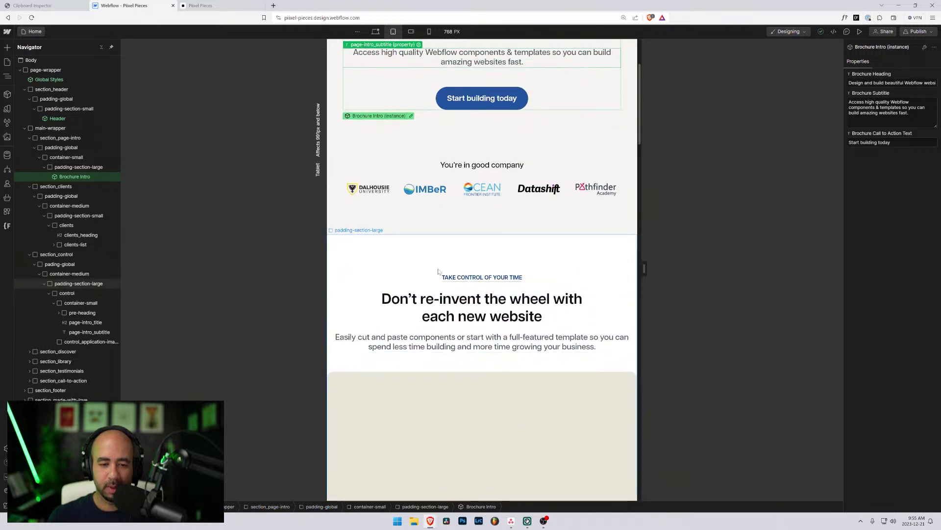
- Examine the pre-heading and page-intro_title styles in section_control, including the title's inherited selectors and its desktop base style
left_click(458, 284)
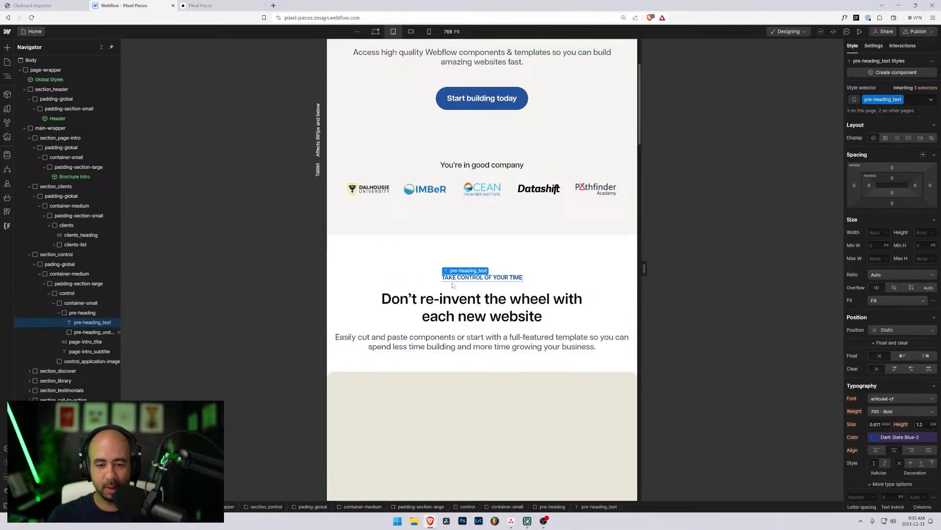
left_click(422, 314)
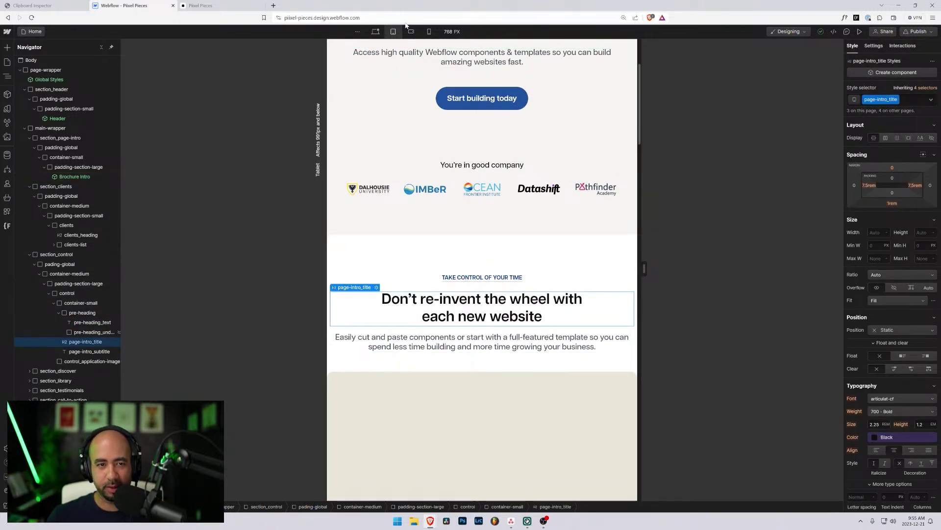
scroll(484, 236, "down", 2)
scroll(485, 236, "up", 5)
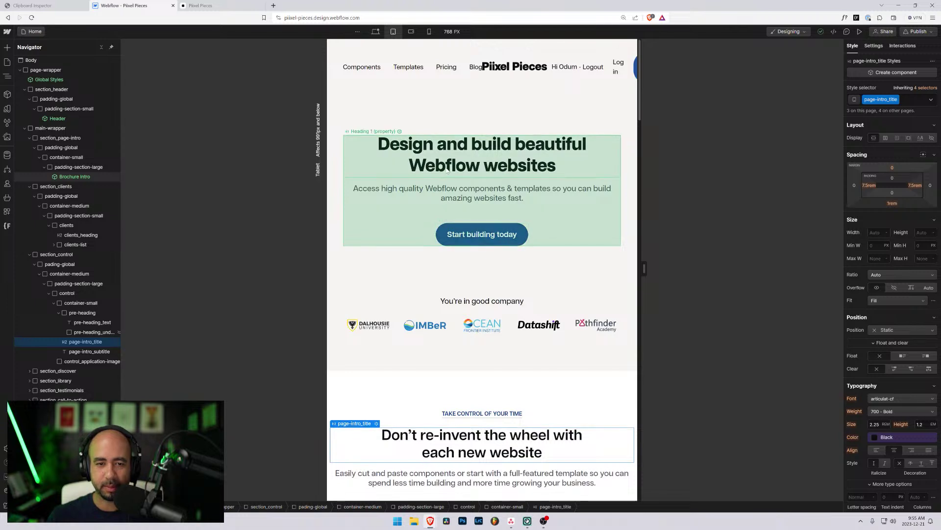
scroll(461, 248, "down", 4)
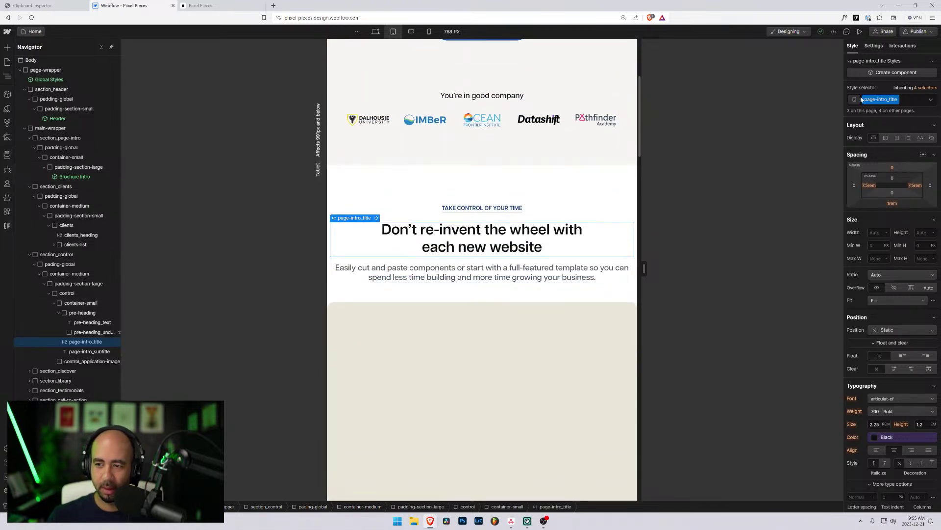
left_click(926, 88)
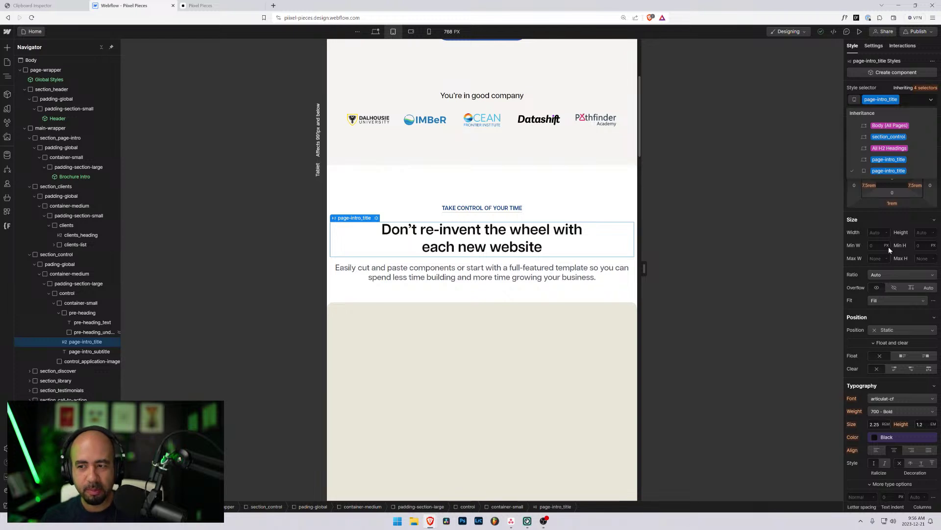
left_click(889, 159)
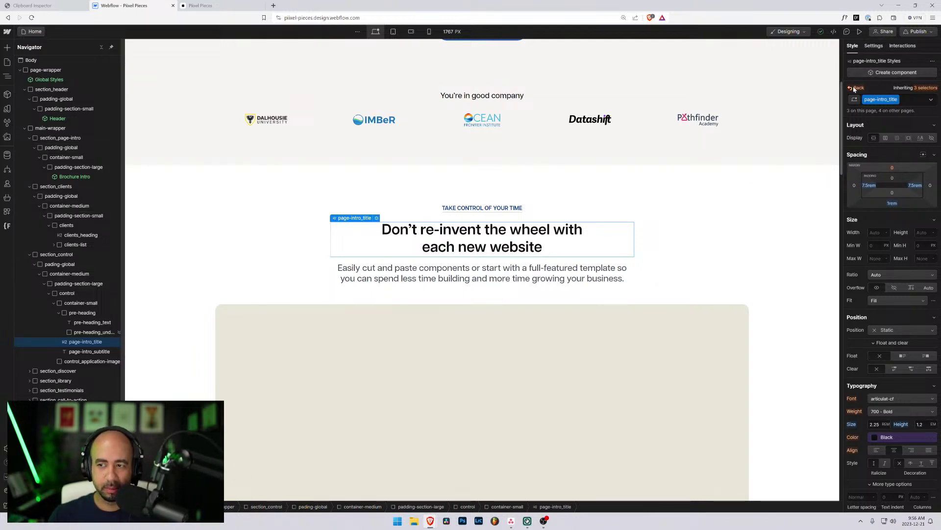
- At the tablet breakpoint, set the page-intro_title font size to 2rem
left_click(393, 31)
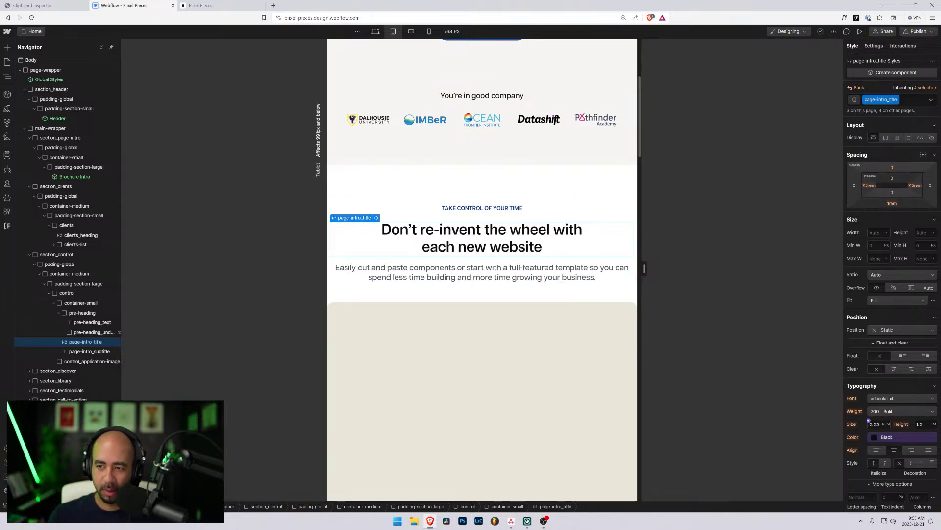
left_click(875, 424)
type("2")
key("Return")
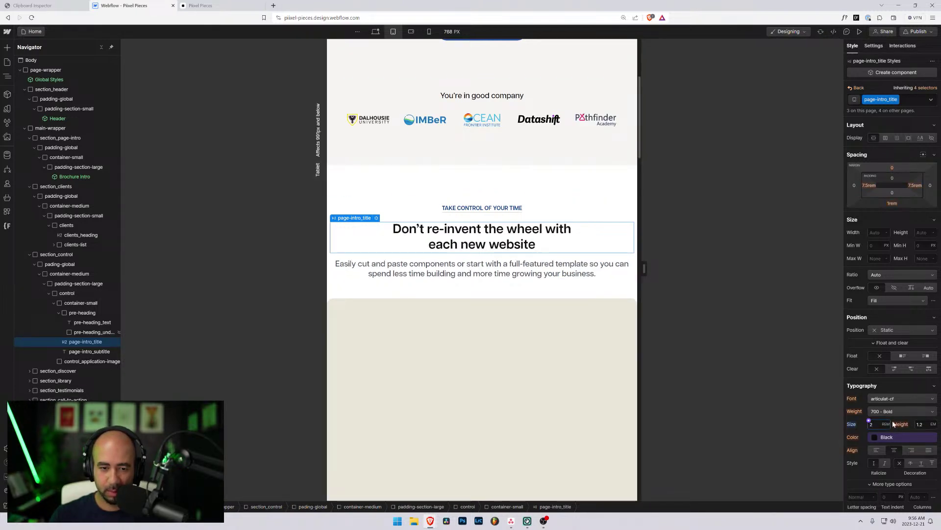
- Set the page-intro_subtitle font size to 1.125rem at tablet and check the section at narrower canvas widths
left_click(482, 269)
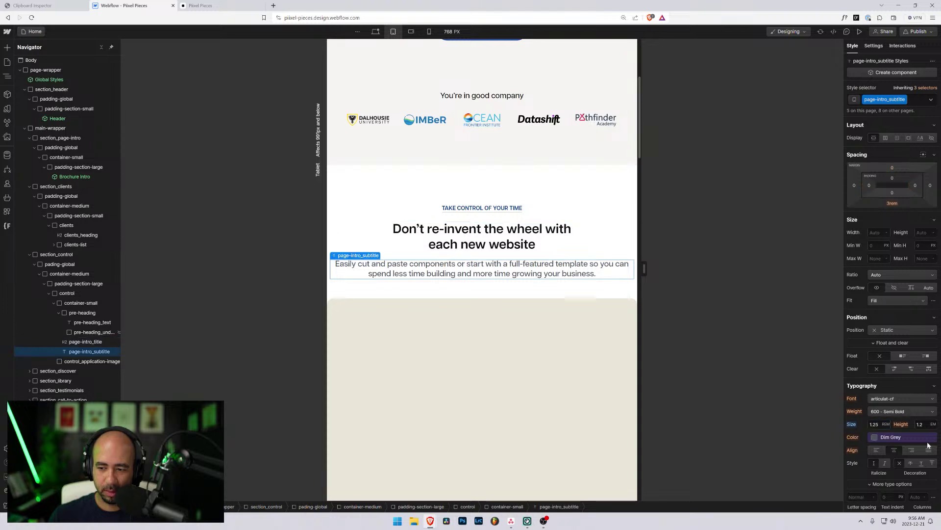
left_click(871, 423)
type("1.1")
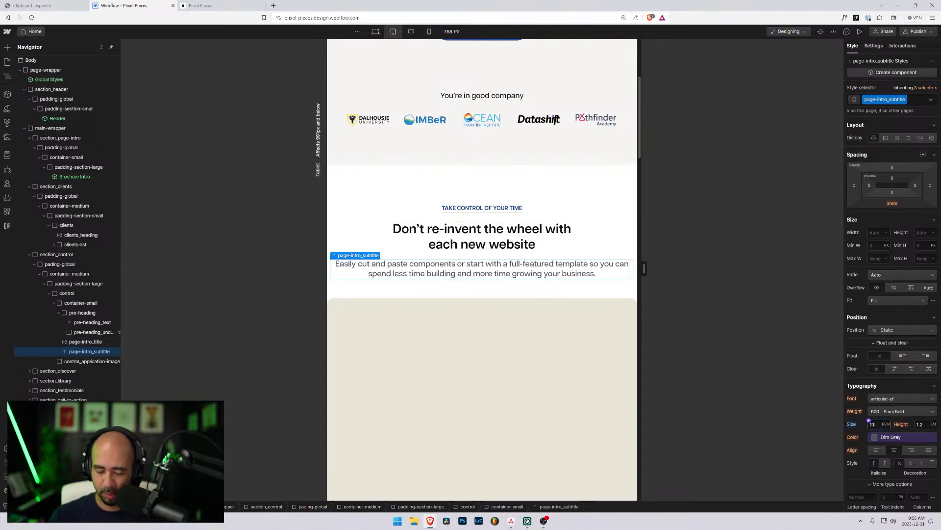
type("25")
key("Return")
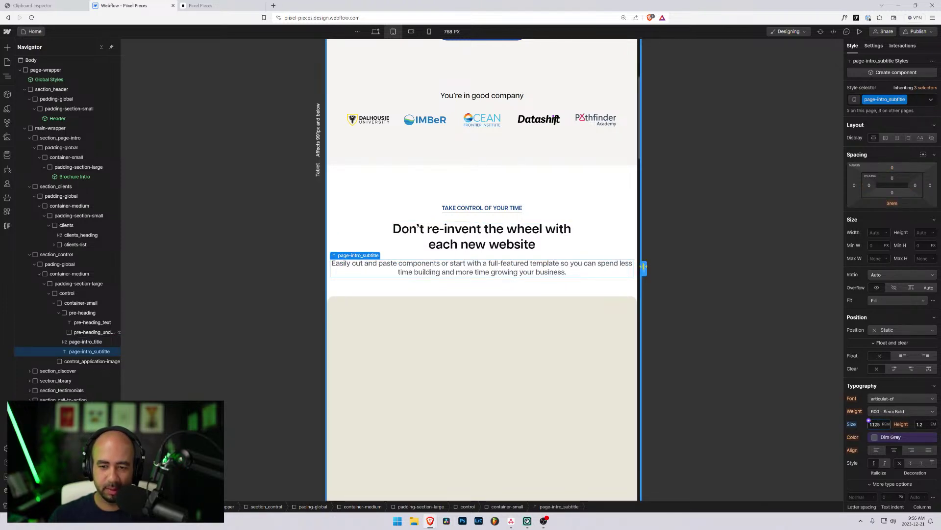
left_click_drag(644, 268, 612, 272)
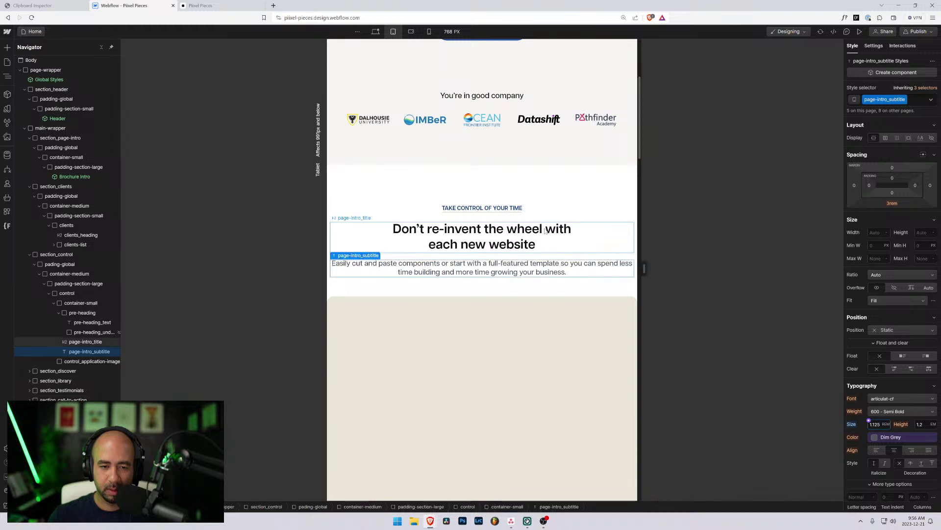
- Examine the section_control wrappers and compare the pading-global class with the padding-global class on the header and page intro at desktop
left_click(531, 210)
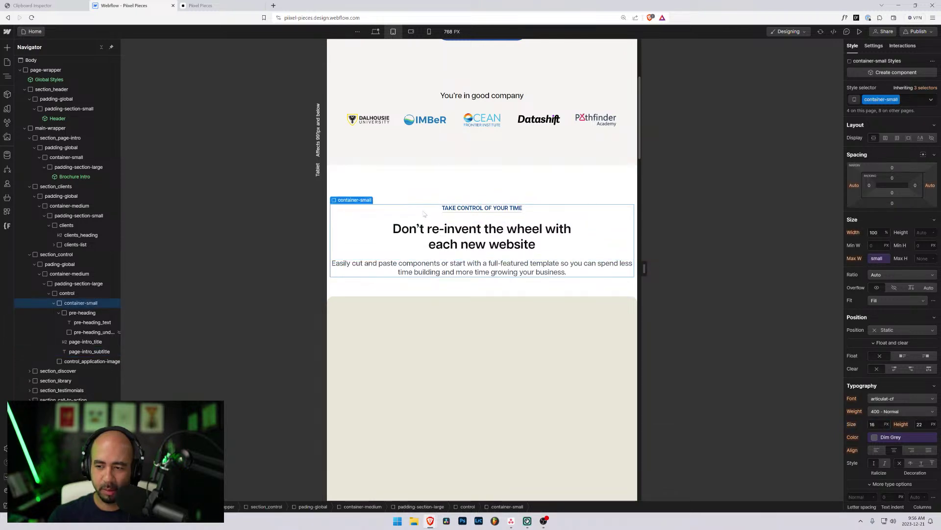
scroll(571, 245, "up", 4)
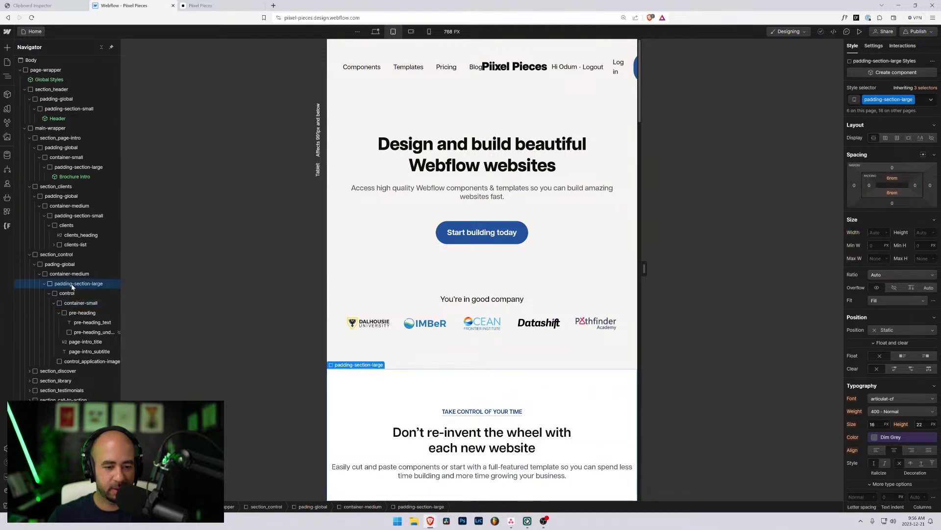
left_click(77, 311)
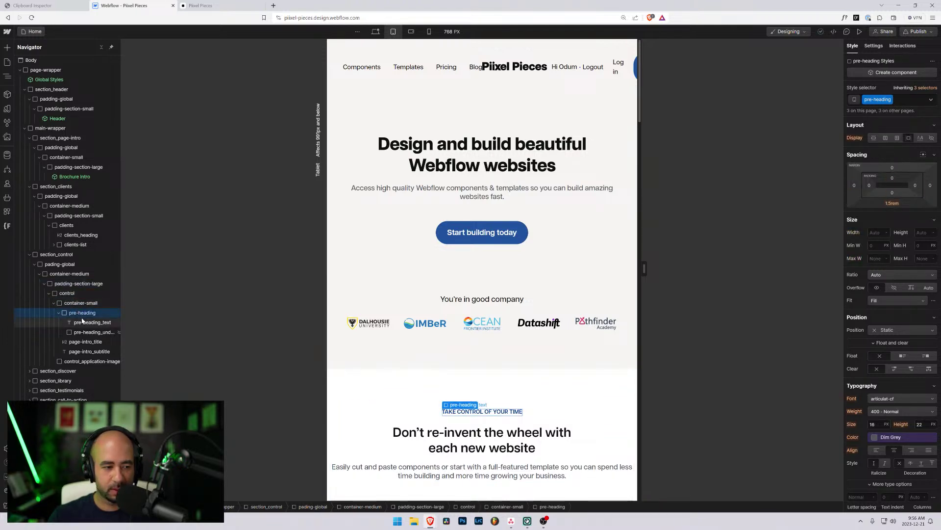
left_click(63, 264)
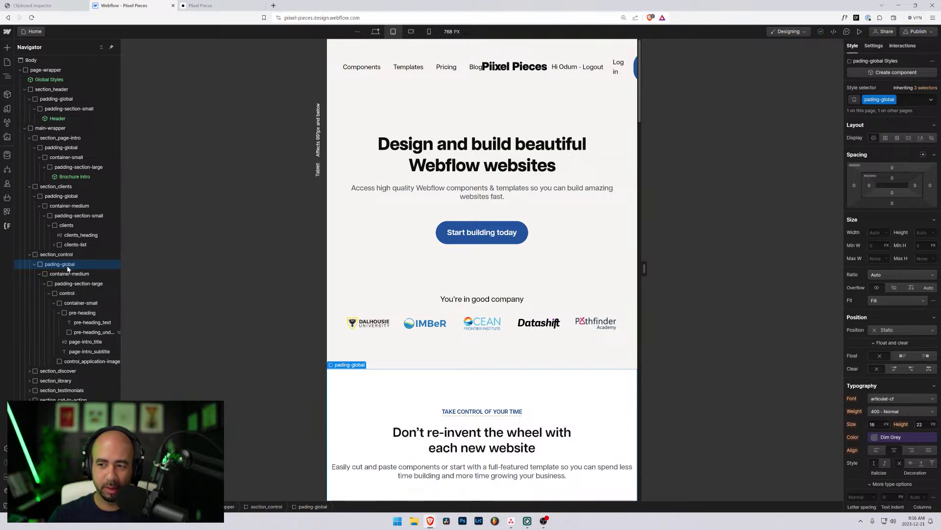
left_click(375, 31)
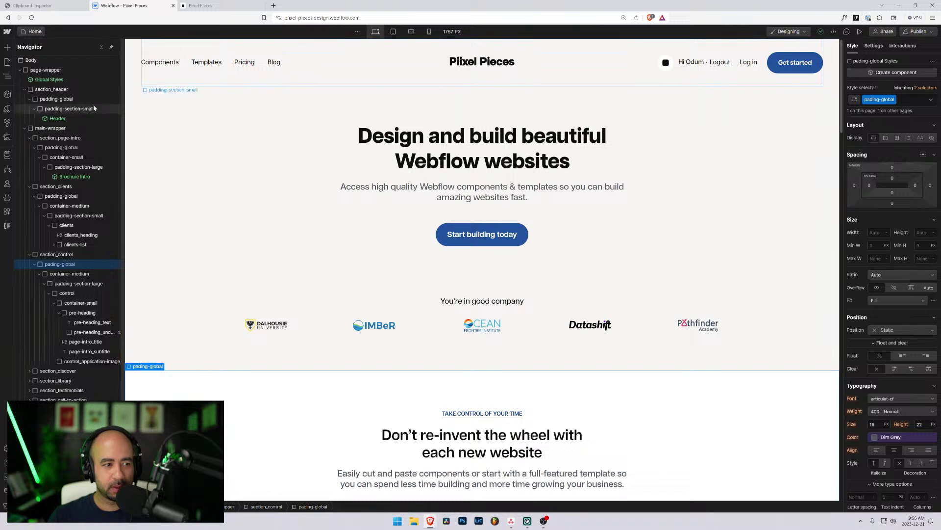
left_click(67, 99)
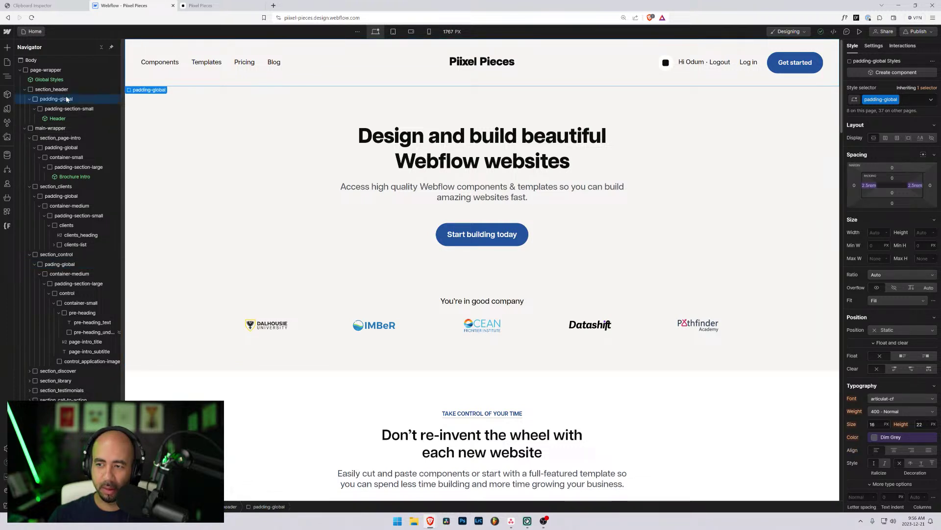
left_click(72, 266)
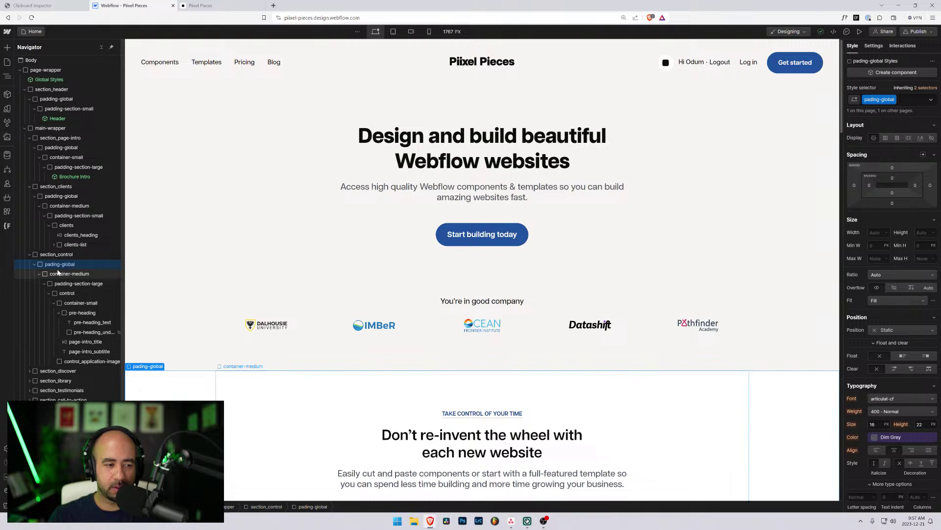
left_click(906, 100)
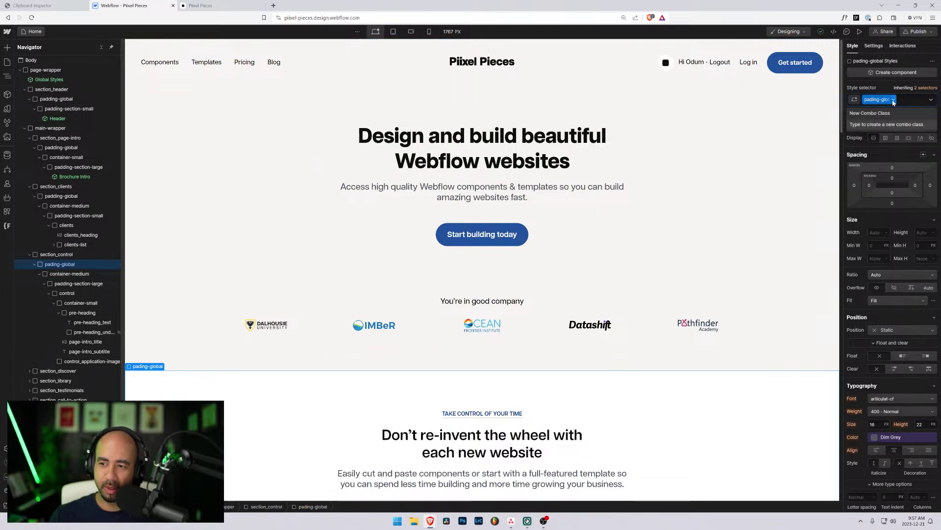
left_click(61, 147)
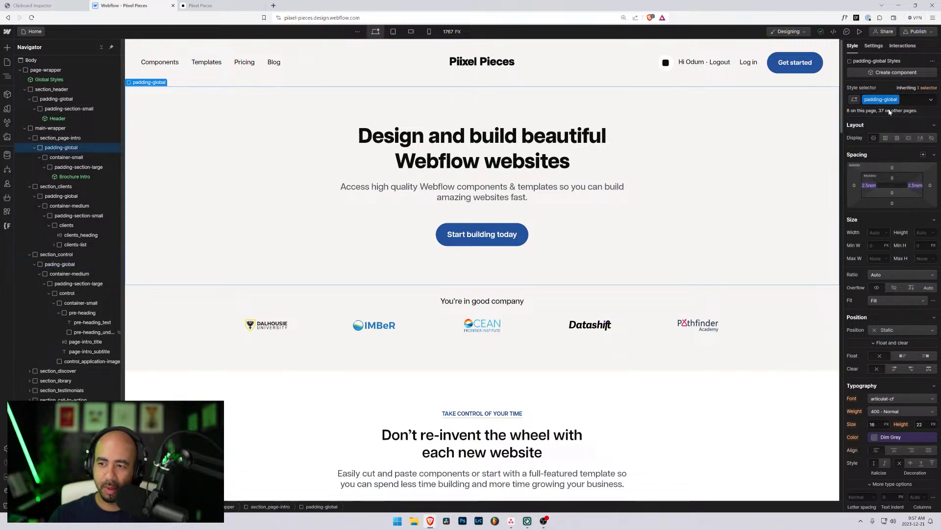
left_click(55, 264)
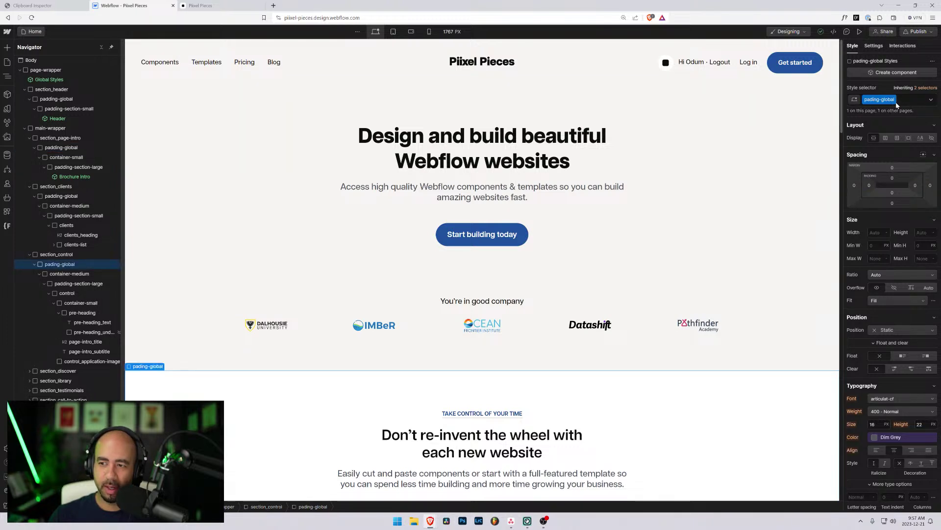
- Look up where the pading-global class is used and open the affected Test Copy Functionality page
double_click(880, 99)
key("ctrl+c")
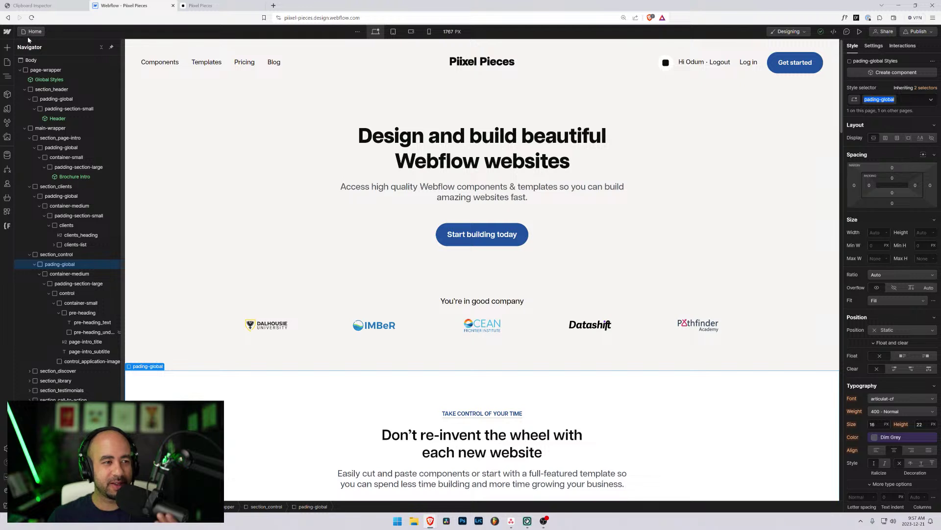
key("Escape")
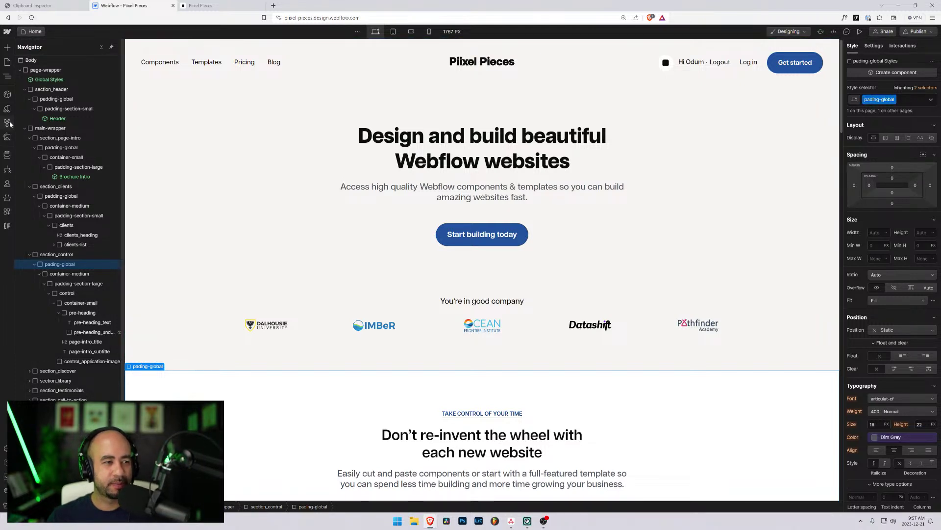
key("g")
key("ctrl+v")
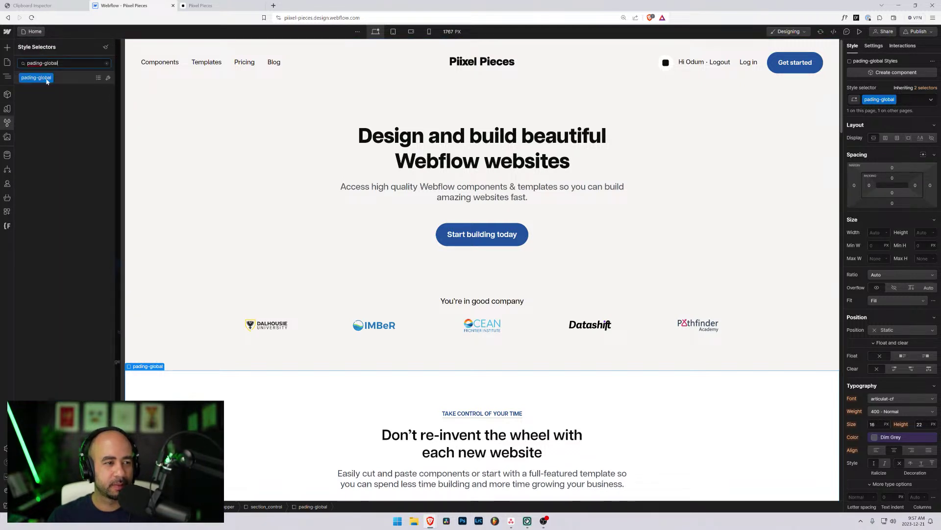
left_click(98, 78)
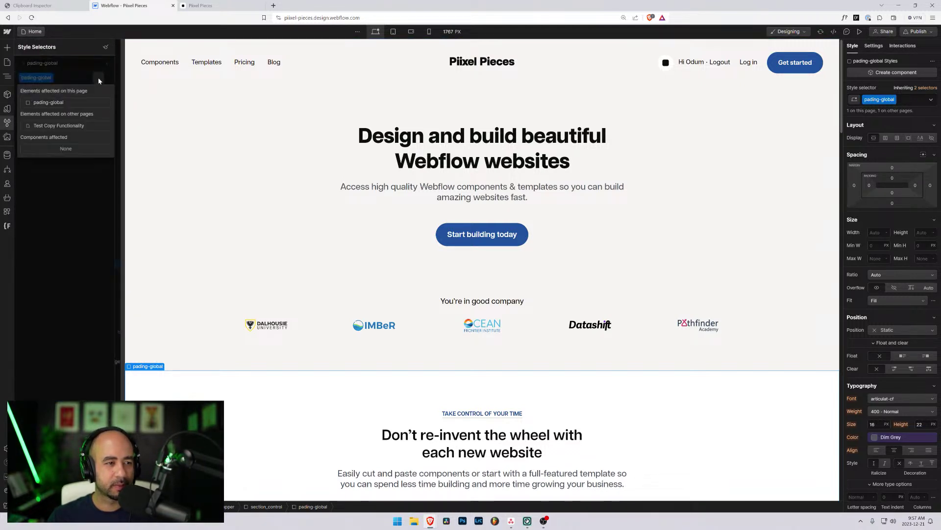
left_click(57, 128)
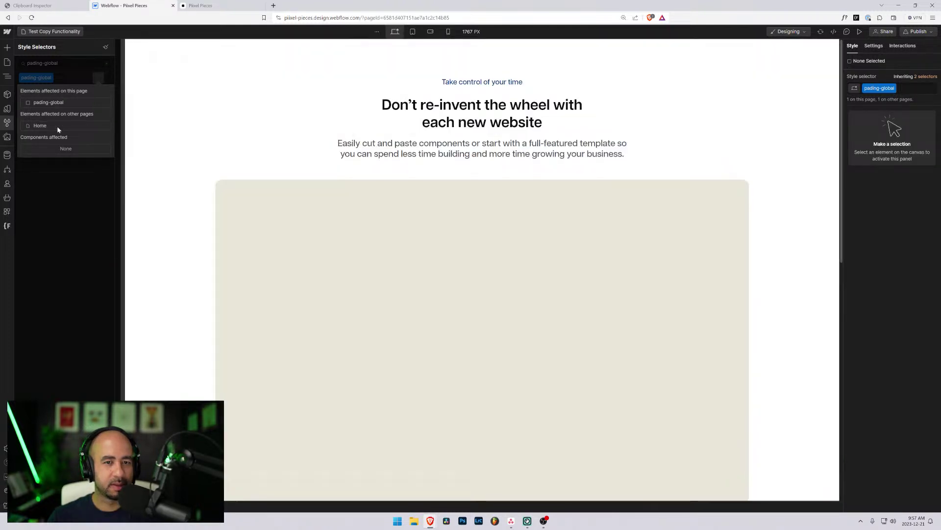
- Delete the Test Copy Functionality page from the site's static pages
left_click(38, 34)
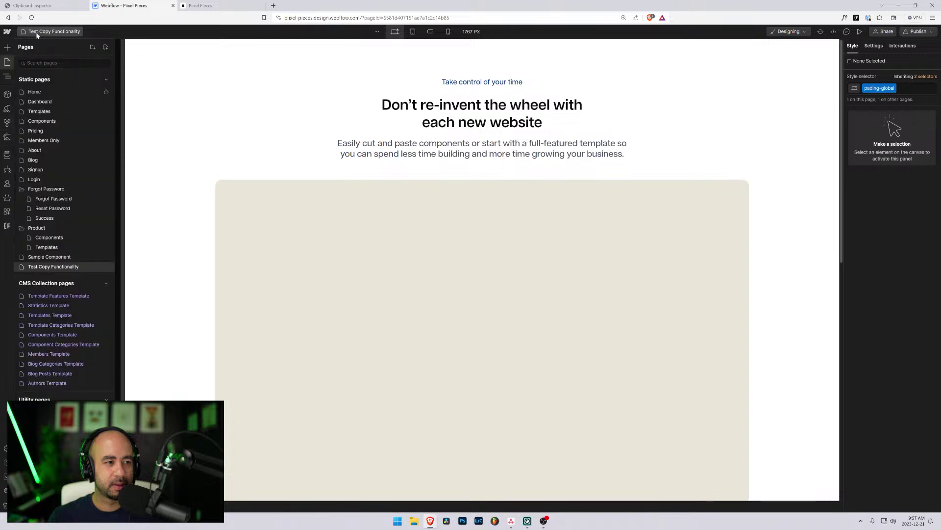
scroll(282, 238, "down", 10)
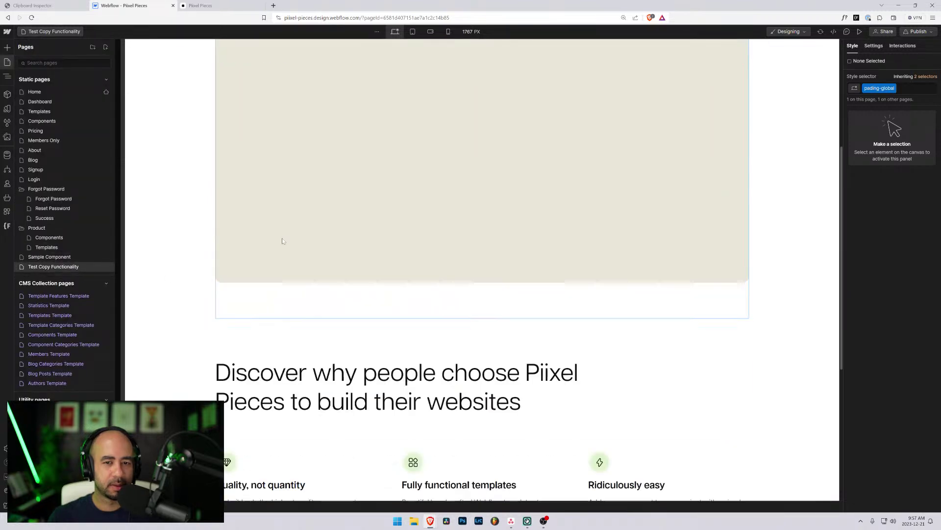
scroll(282, 240, "up", 4)
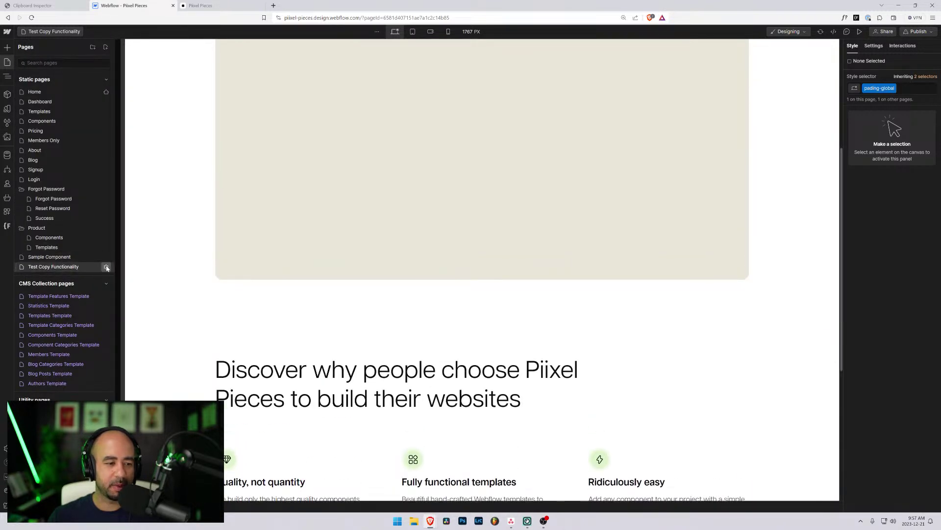
left_click(106, 267)
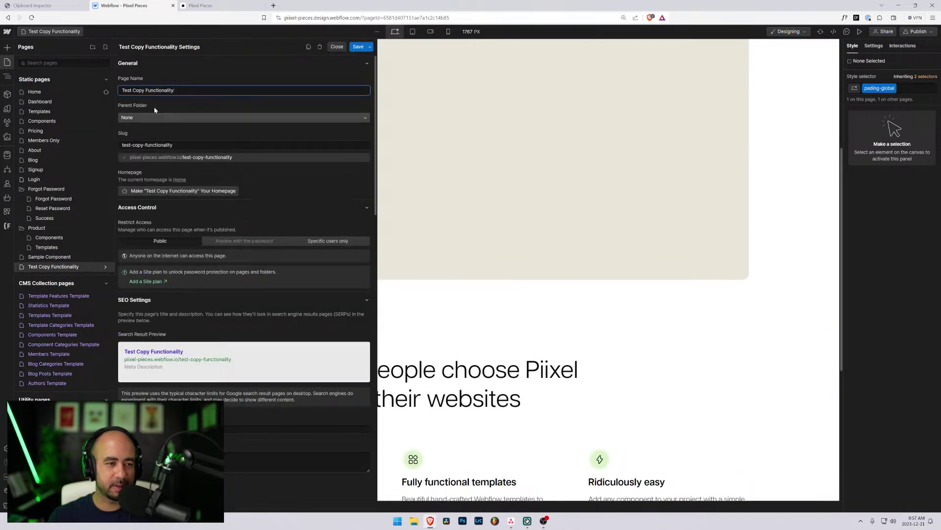
left_click(319, 48)
left_click(550, 288)
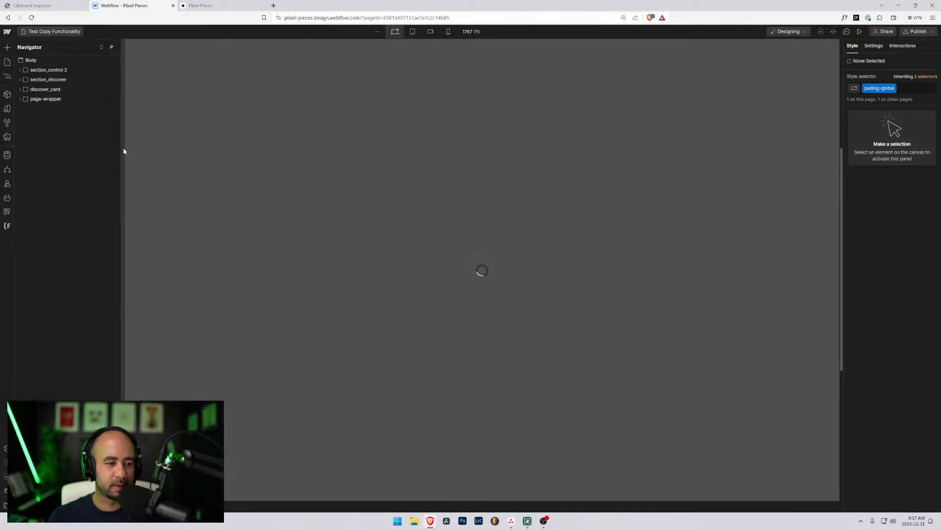
- On the Home page, replace the pading-global class on section_control's wrapper with the existing padding-global class
scroll(416, 310, "down", 15)
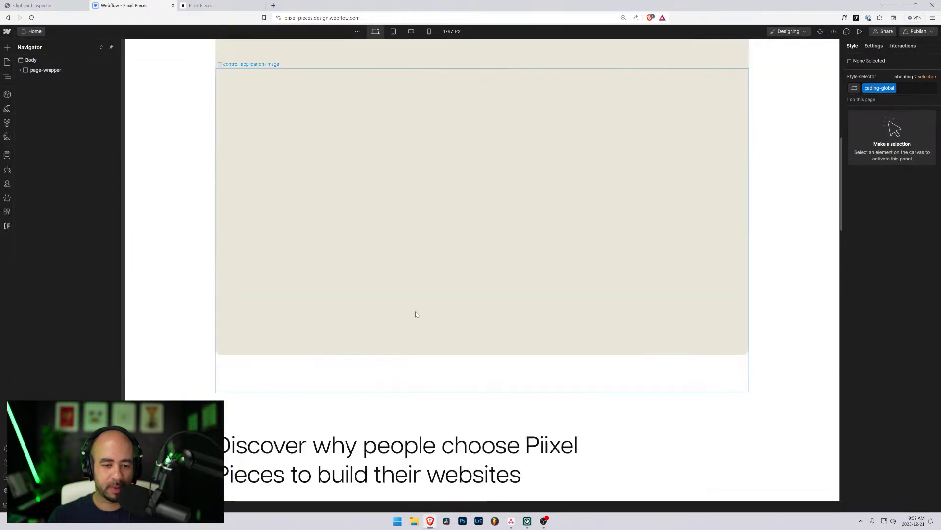
scroll(388, 314, "up", 10)
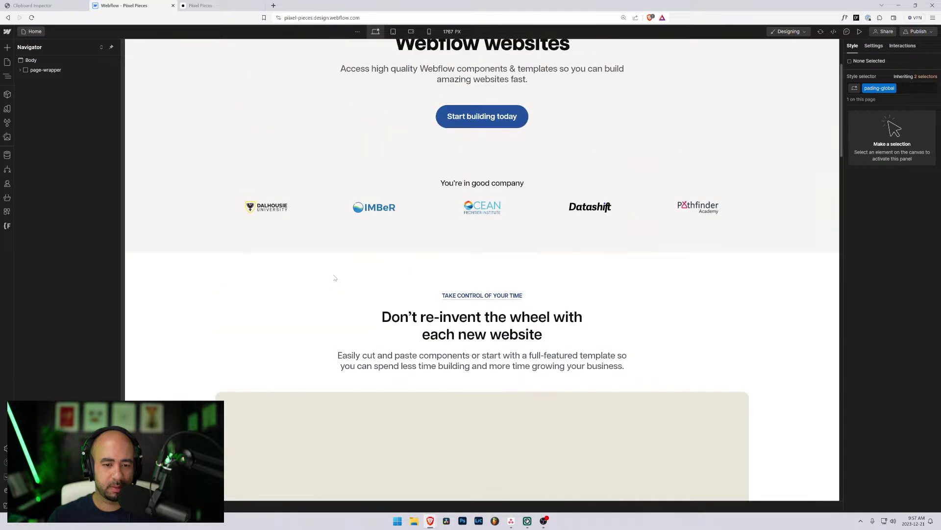
left_click(343, 302)
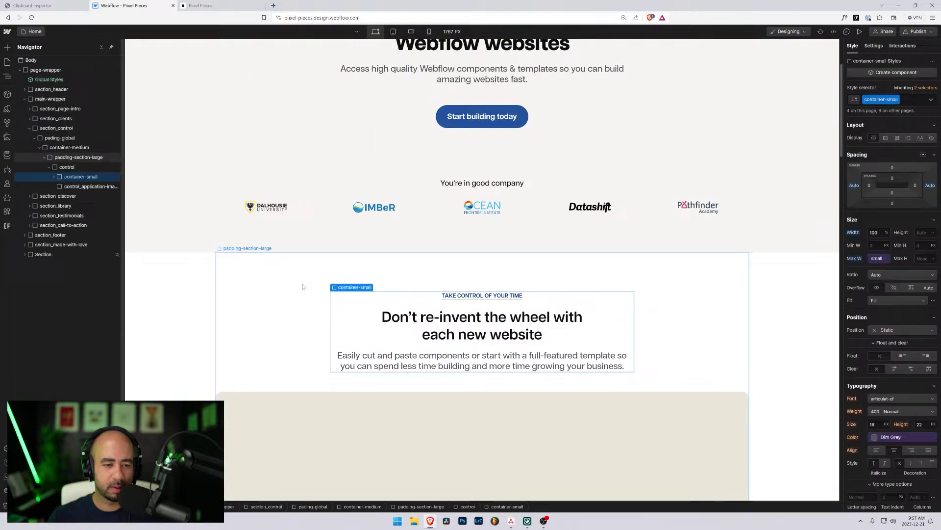
left_click(59, 138)
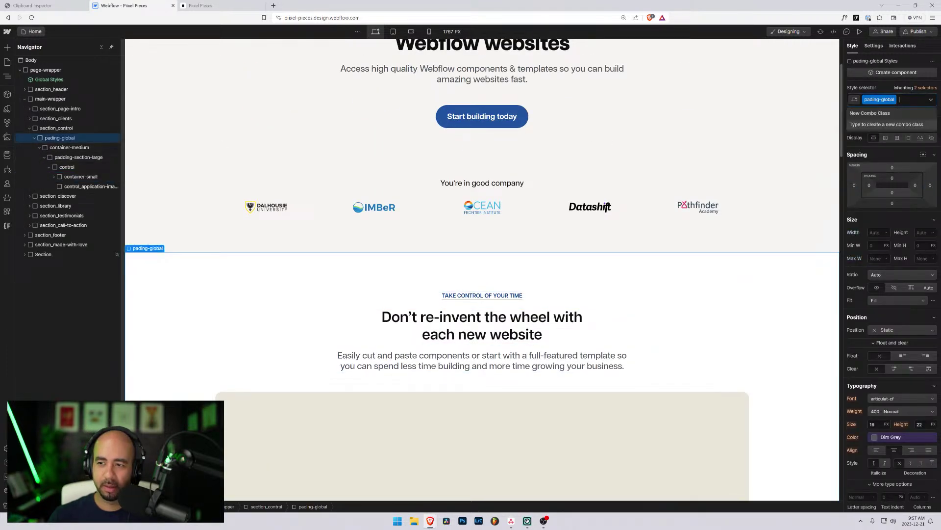
key("ctrl+Return")
key("BackSpace")
type("padding-gl")
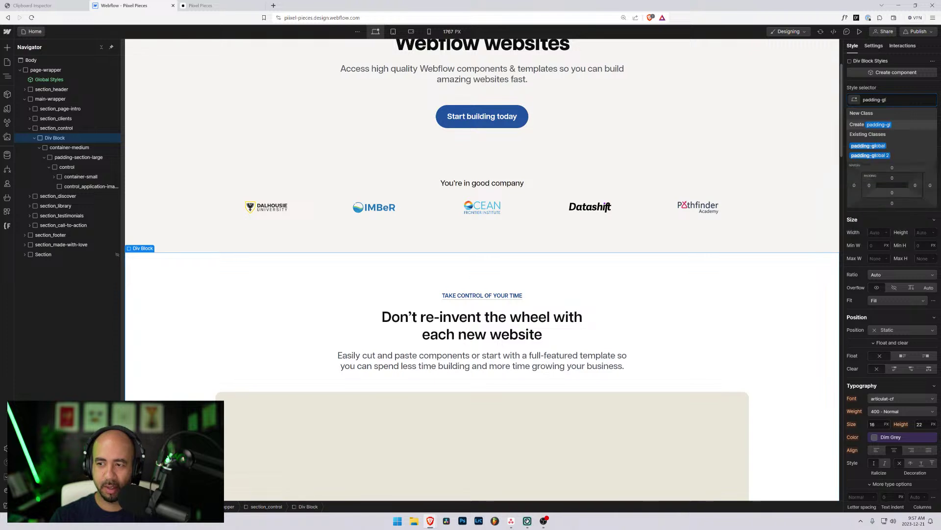
type("obal")
key("Return")
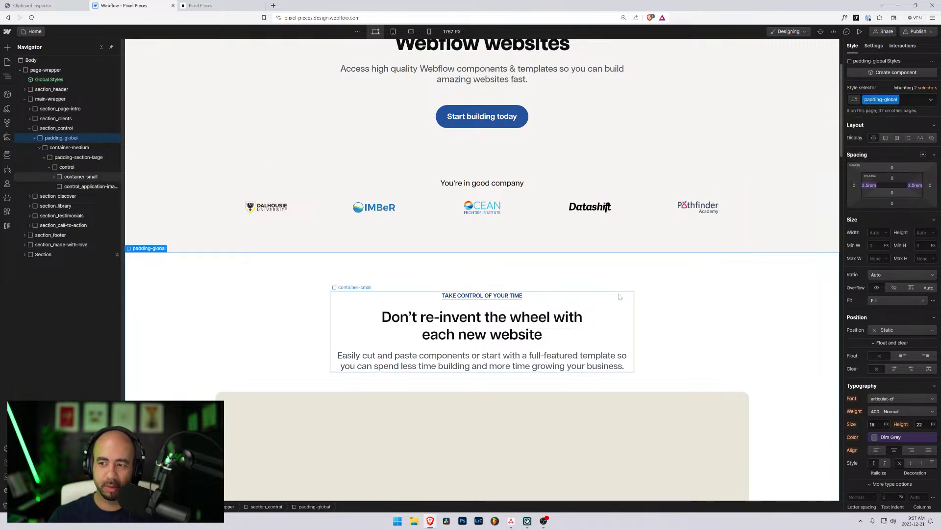
- Examine section_control and its application image at the tablet breakpoint with the canvas widened to about 860 px
left_click(393, 31)
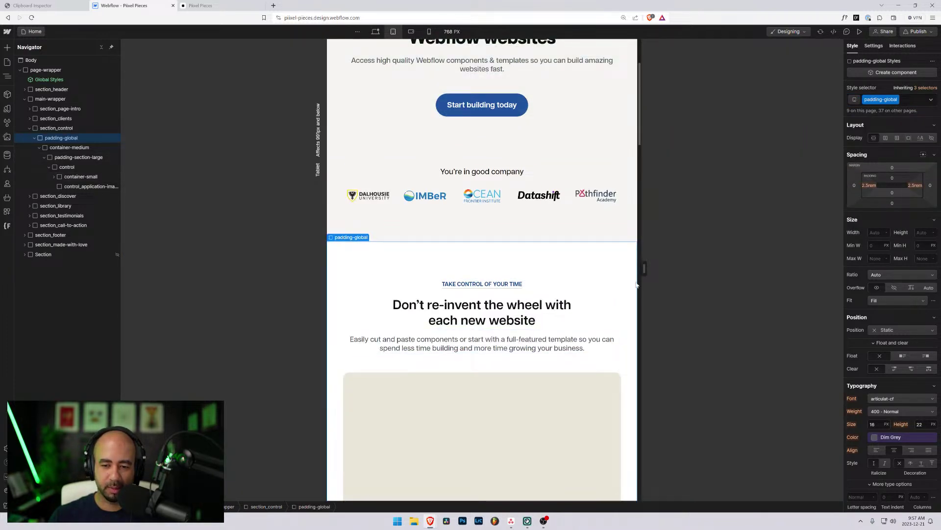
left_click_drag(636, 272, 662, 269)
scroll(512, 284, "down", 3)
scroll(512, 283, "up", 3)
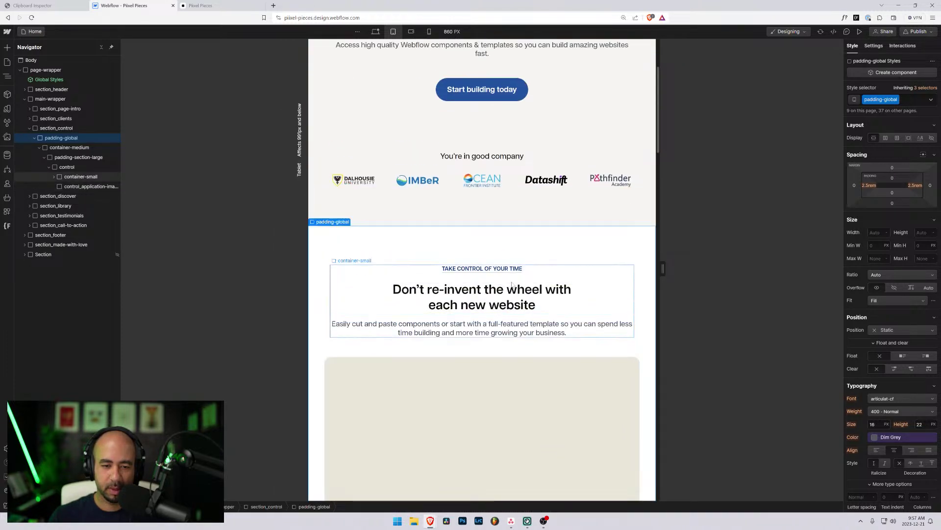
scroll(512, 283, "down", 3)
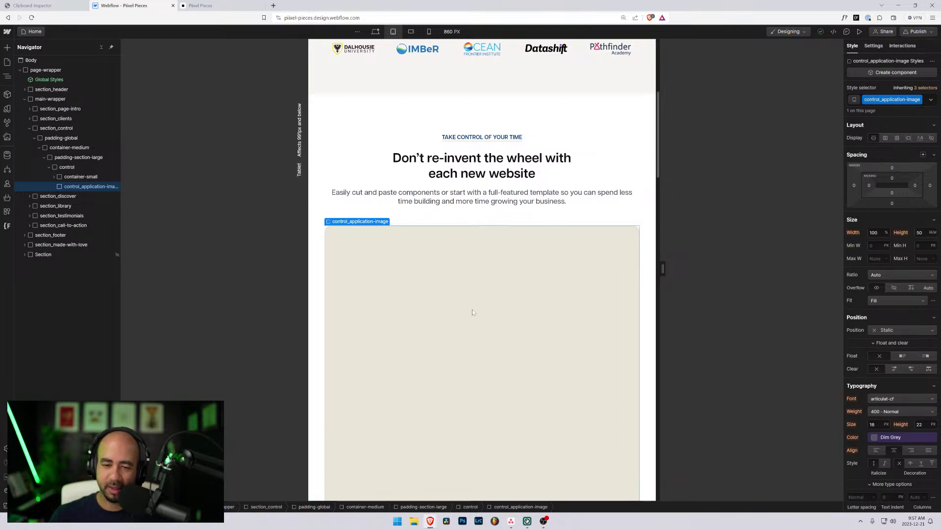
scroll(469, 312, "down", 4)
scroll(463, 312, "up", 4)
scroll(459, 312, "down", 4)
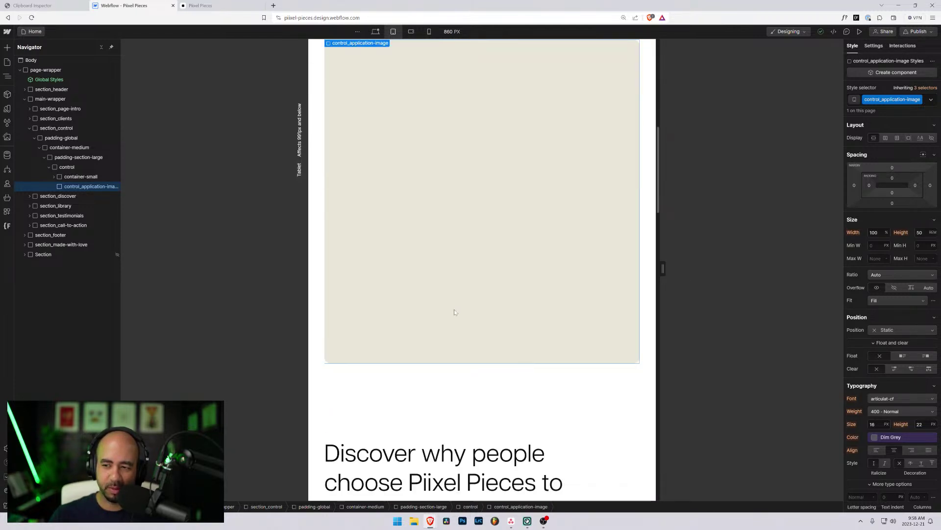
scroll(454, 312, "up", 4)
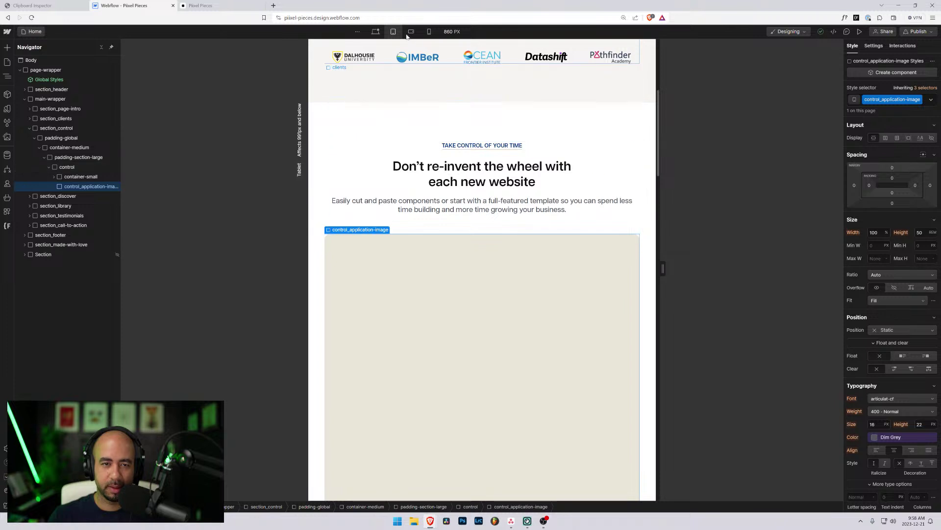
- At the mobile landscape breakpoint, inspect section_control's title and the max-width variable of its container-small wrapper
key("shift+3")
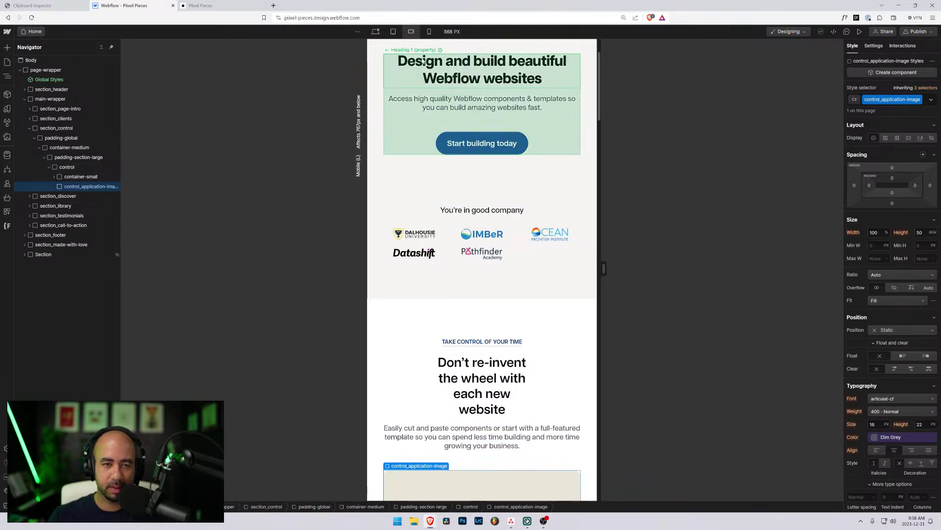
left_click(426, 354)
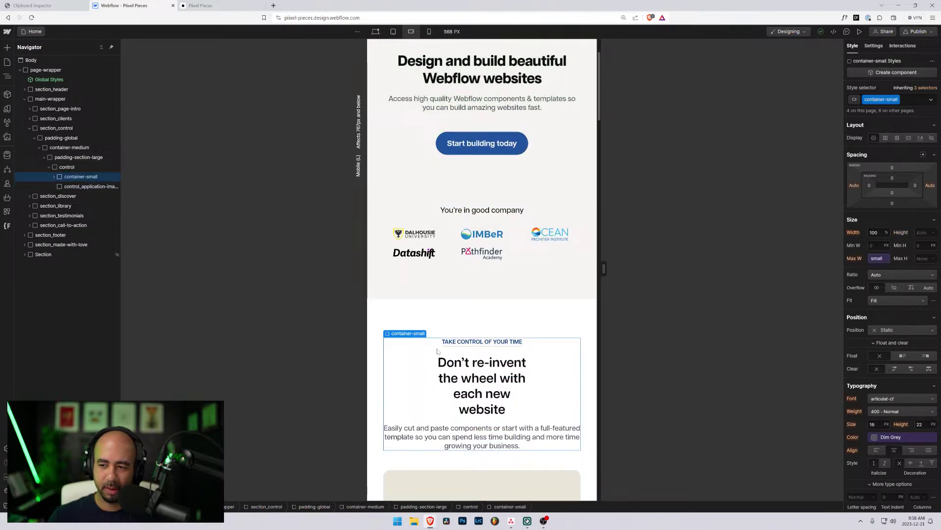
left_click(446, 369)
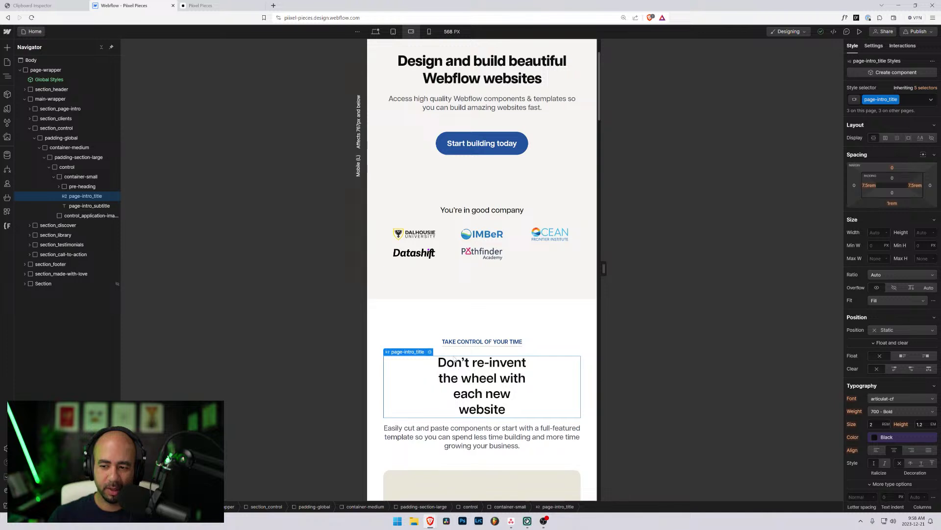
left_click(84, 182)
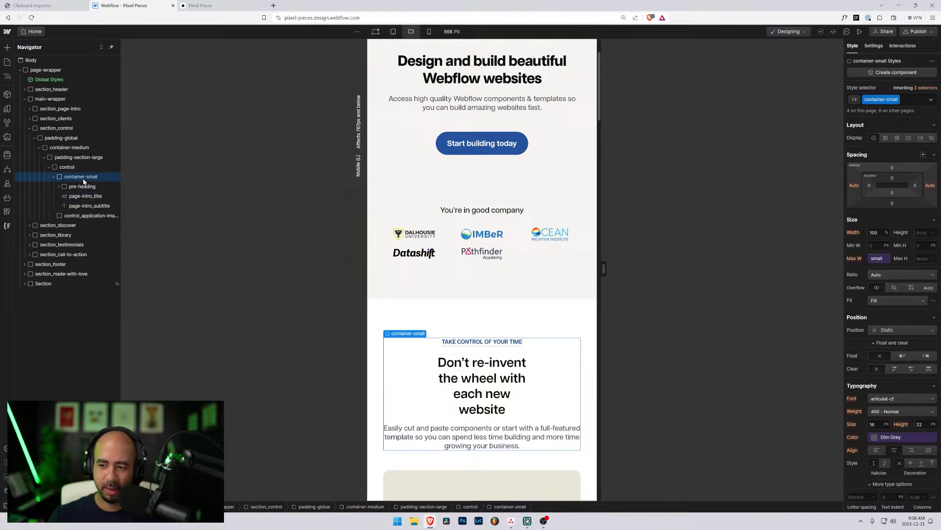
left_click(876, 258)
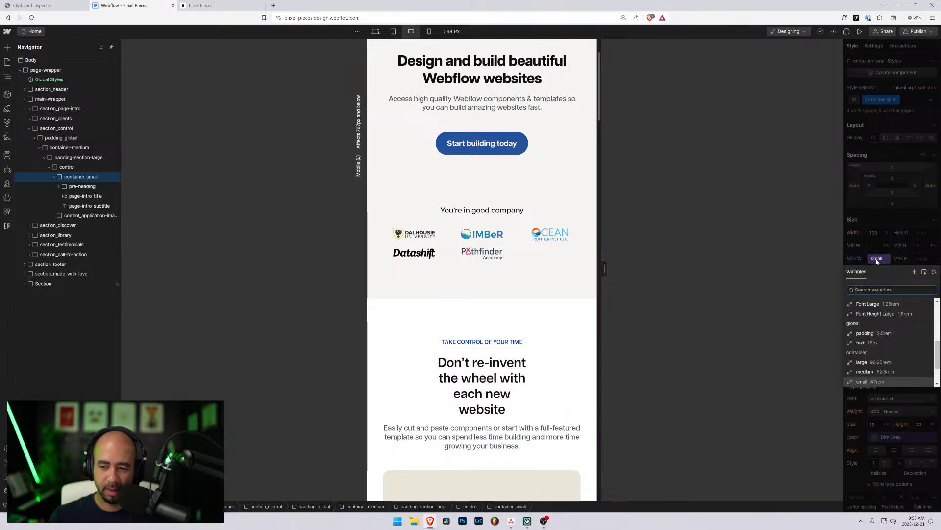
left_click(658, 245)
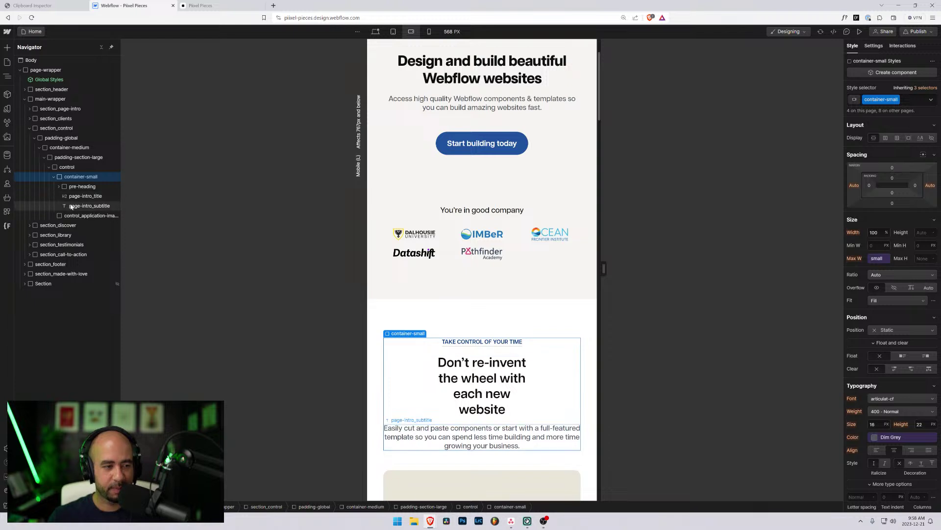
- Examine the page-intro_title text, its typography and spacing settings, and the parent control wrapper to see what narrows the heading
left_click(437, 379)
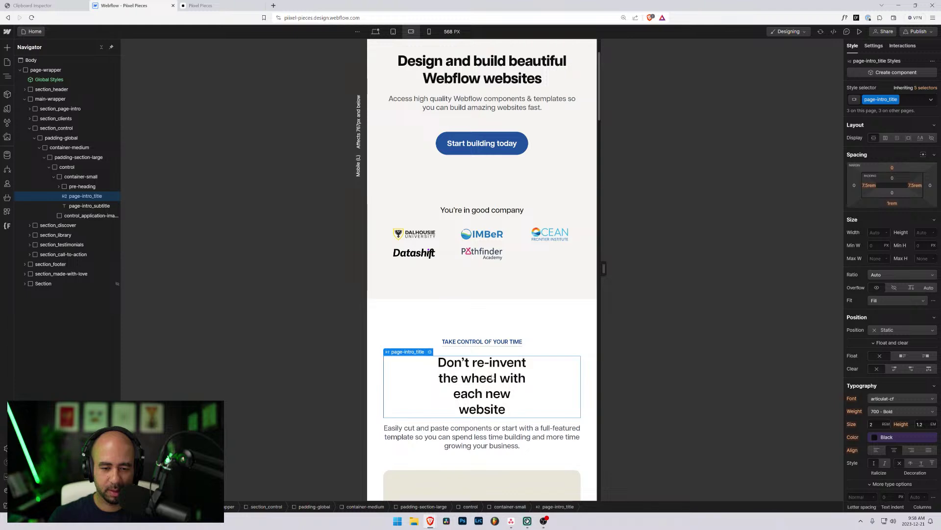
double_click(473, 377)
key("ctrl+a")
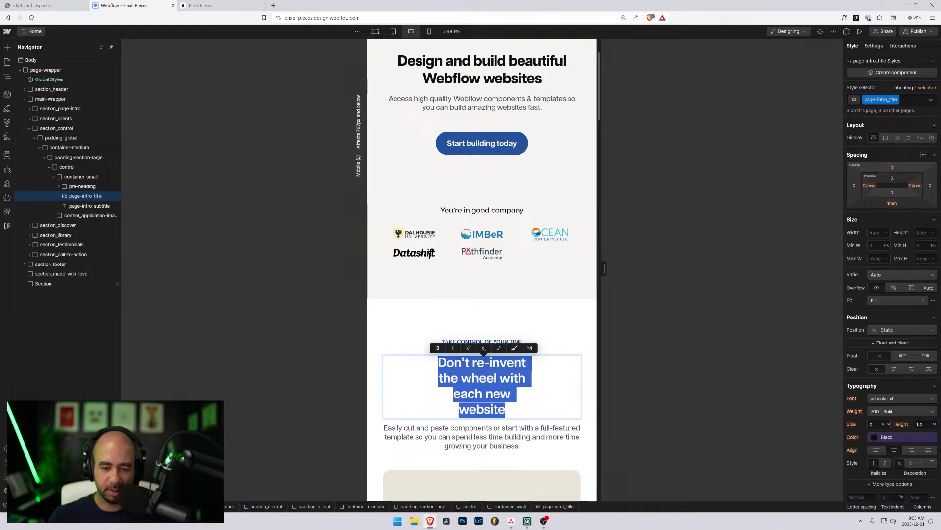
left_click(459, 409)
scroll(892, 332, "down", 4)
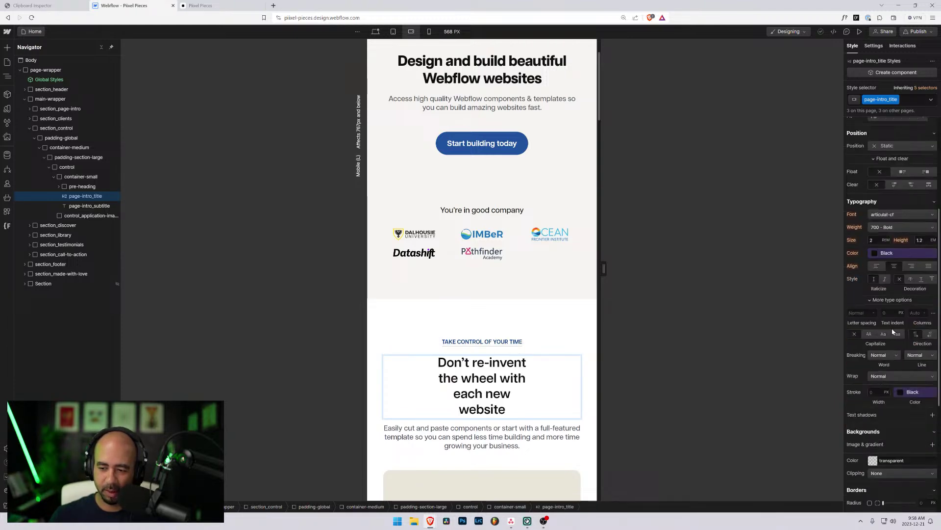
scroll(890, 328, "up", 4)
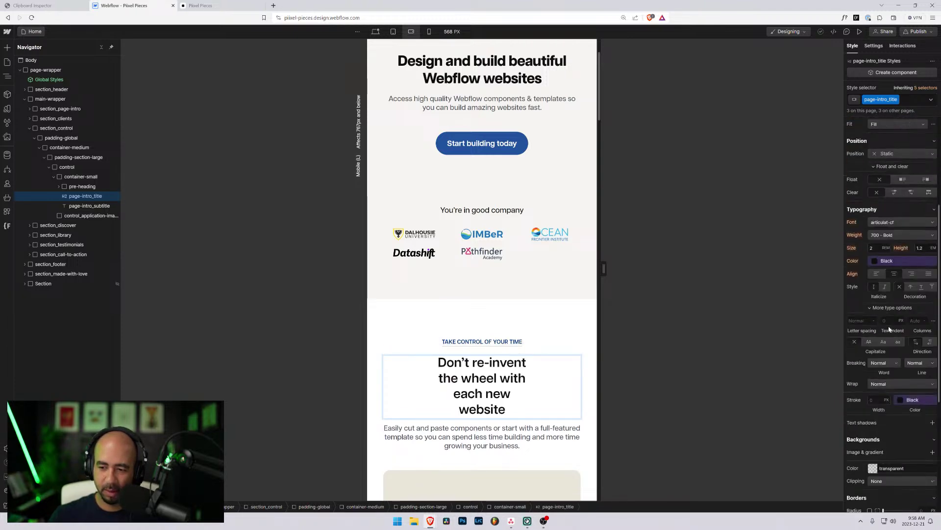
left_click(69, 167)
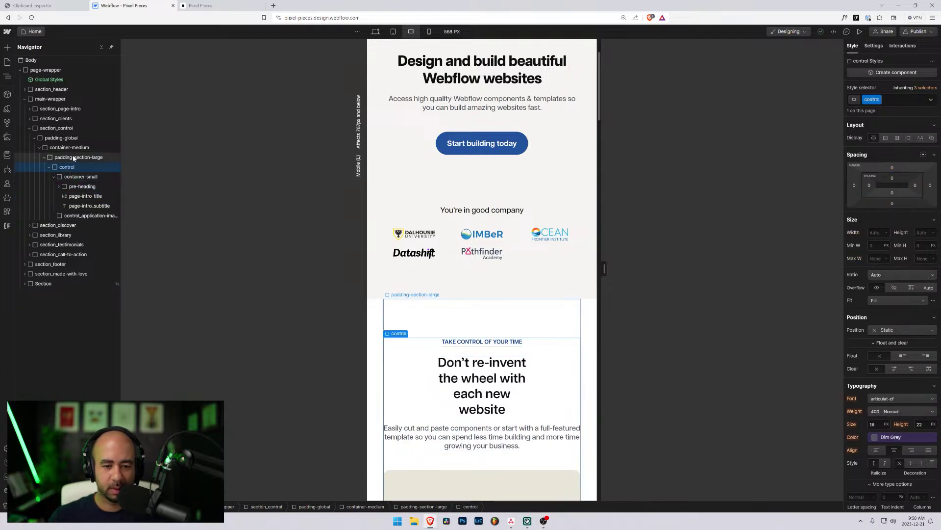
left_click(82, 196)
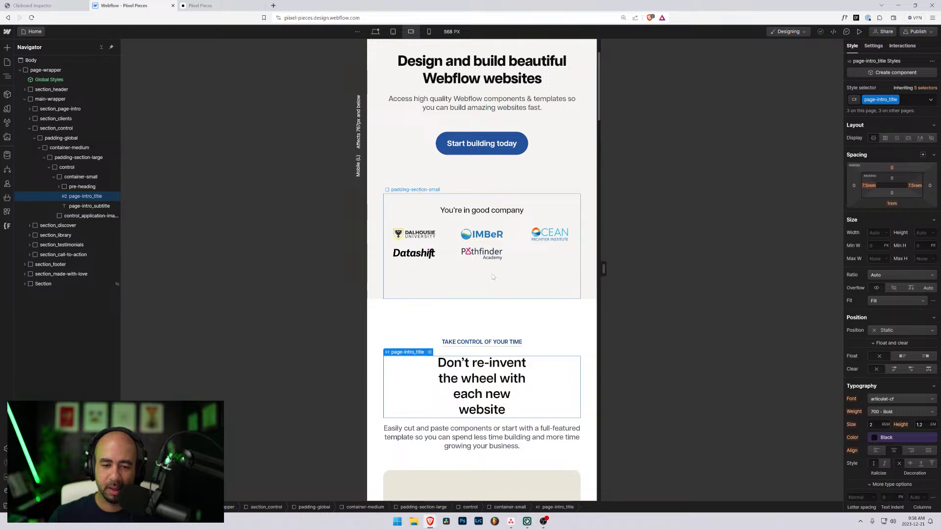
- Compare the page layout and title wrapping at canvas widths of 767 px and 768 px
scroll(622, 256, "up", 2)
left_click_drag(604, 269, 707, 279)
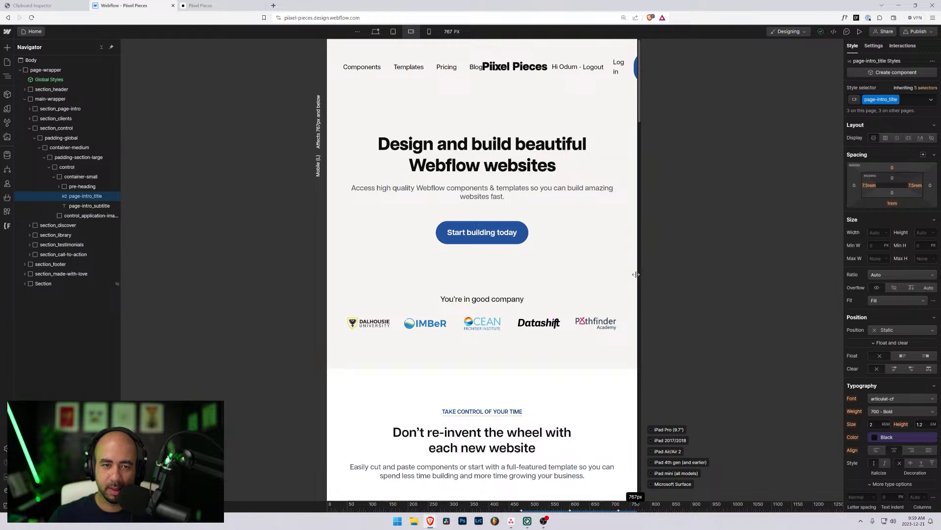
left_click_drag(636, 274, 636, 274)
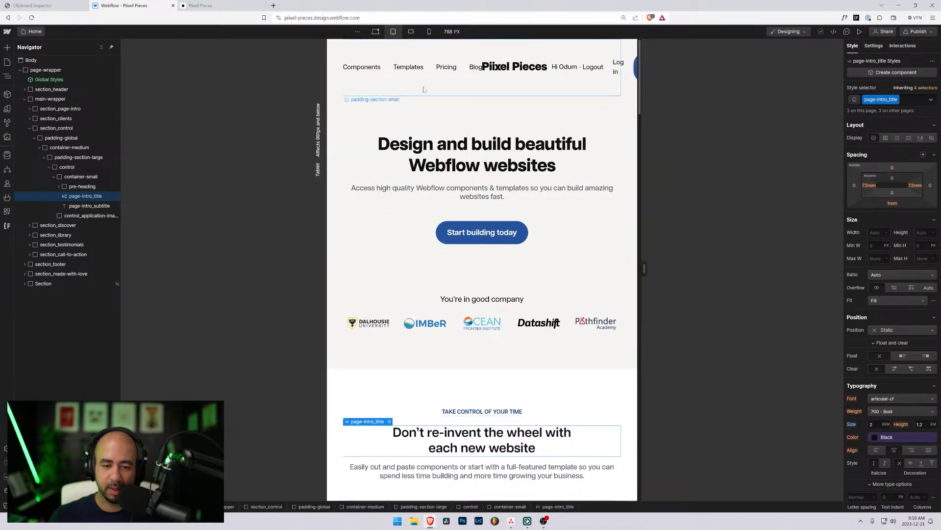
left_click_drag(642, 268, 544, 263)
- At the mobile landscape breakpoint, set page-intro_title's left and right padding to 0 rem
left_click(410, 32)
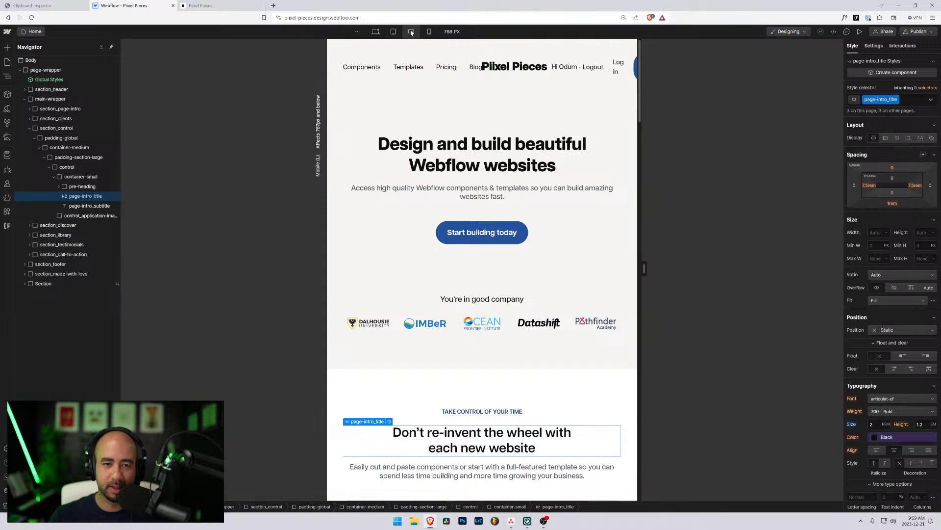
left_click(869, 185)
left_click(858, 212)
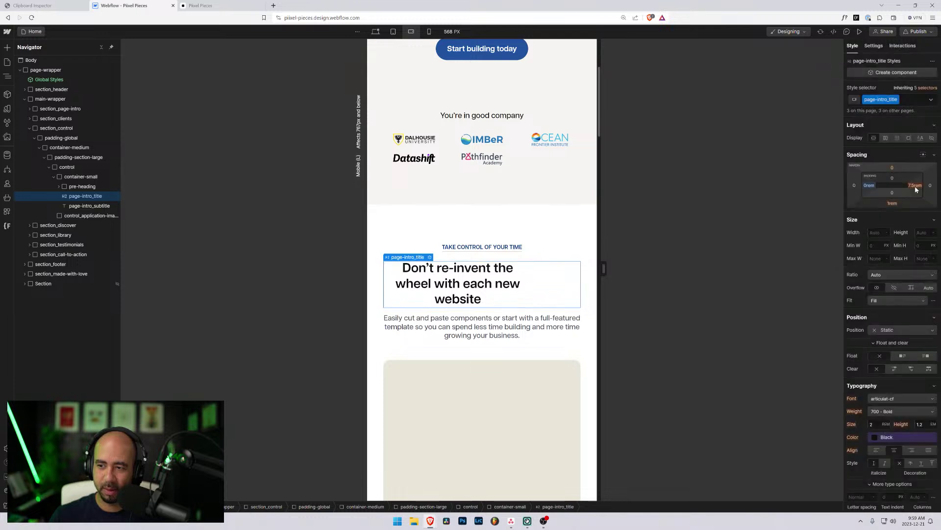
left_click(915, 186)
left_click(859, 212)
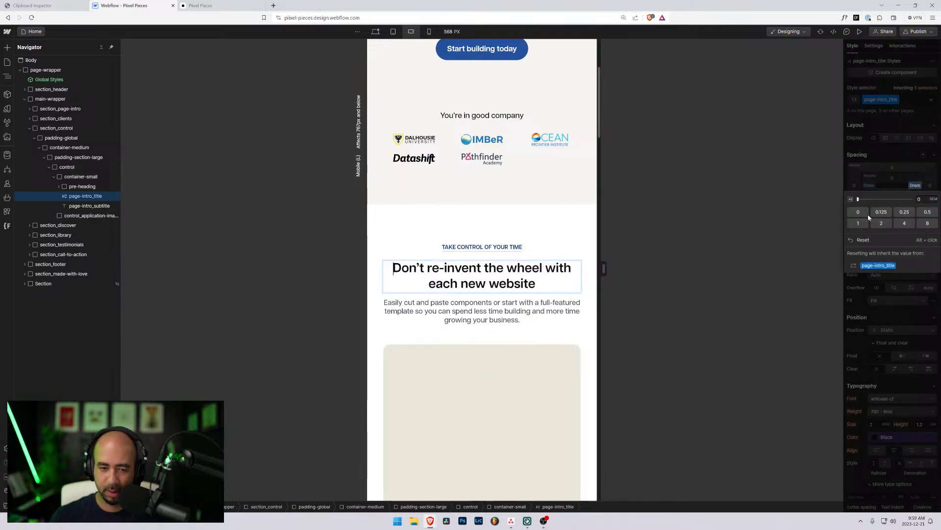
left_click(499, 283)
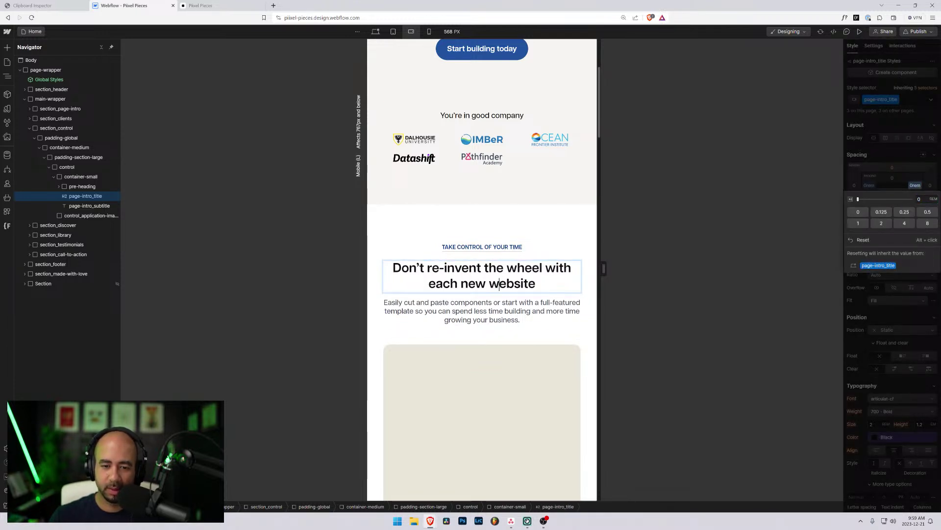
key("Escape")
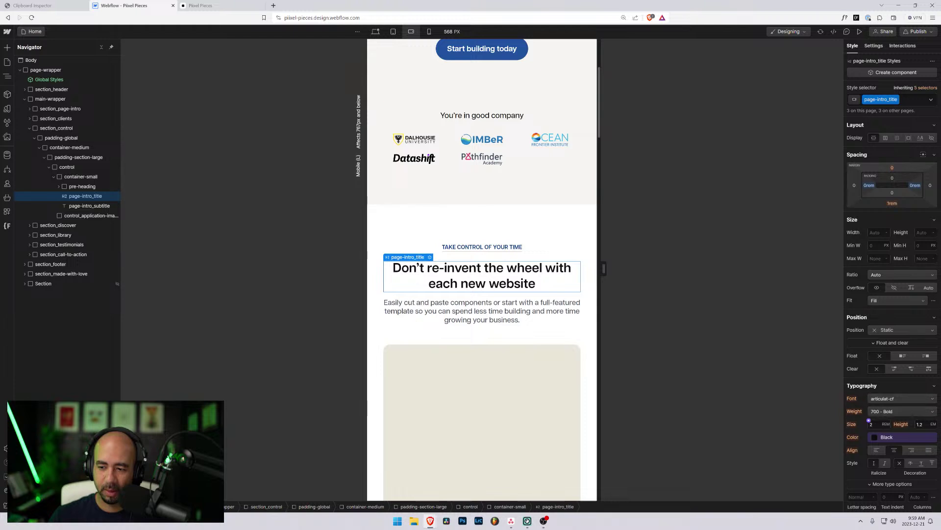
- At the mobile landscape breakpoint, set page-intro_title's font size to 1.75 rem
left_click(868, 420)
type("1.75")
key("Return")
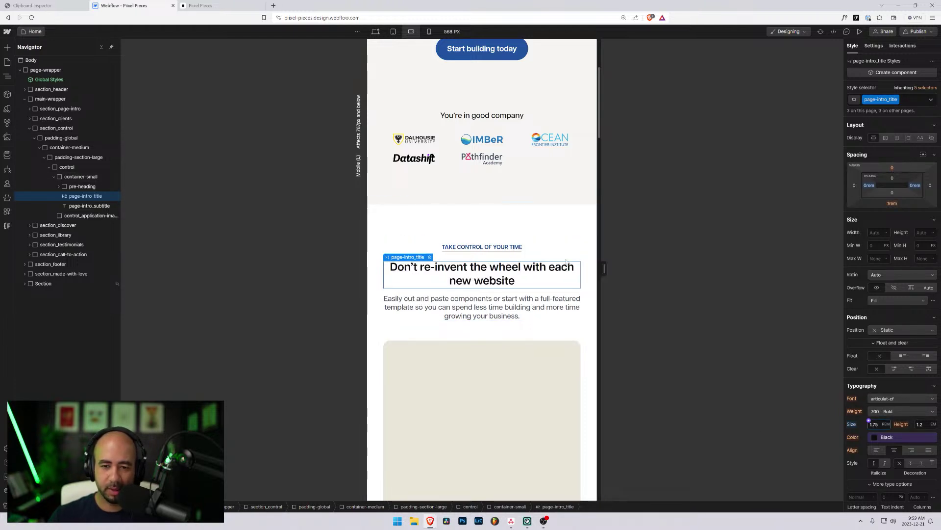
scroll(569, 265, "up", 4)
scroll(605, 284, "down", 2)
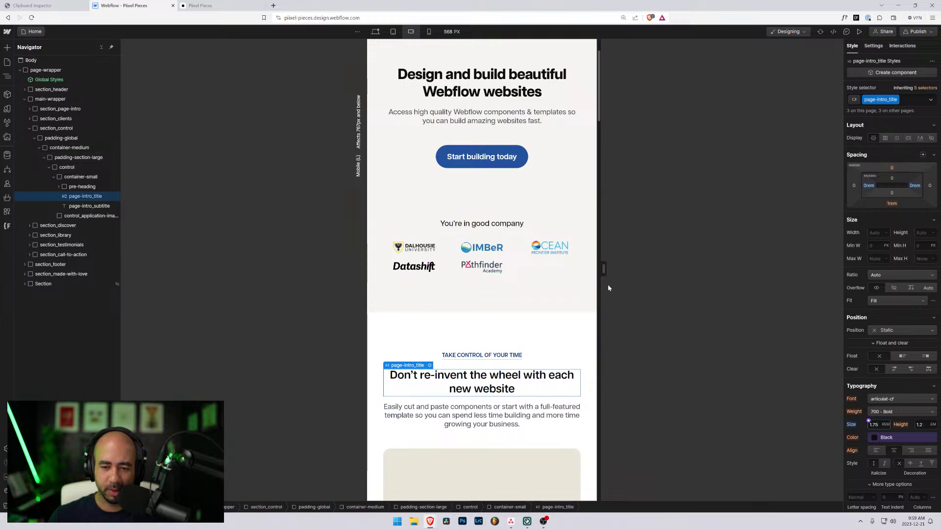
- At the mobile portrait breakpoint, compare section_control's title and subtitle with the Brochure Intro component's Heading 1 size and wrapping
left_click(429, 32)
left_click(456, 275)
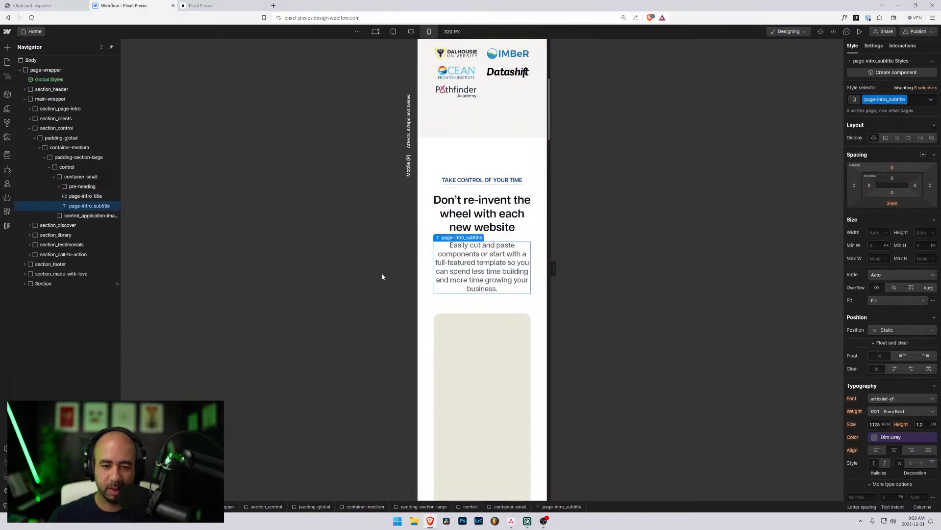
scroll(434, 255, "up", 2)
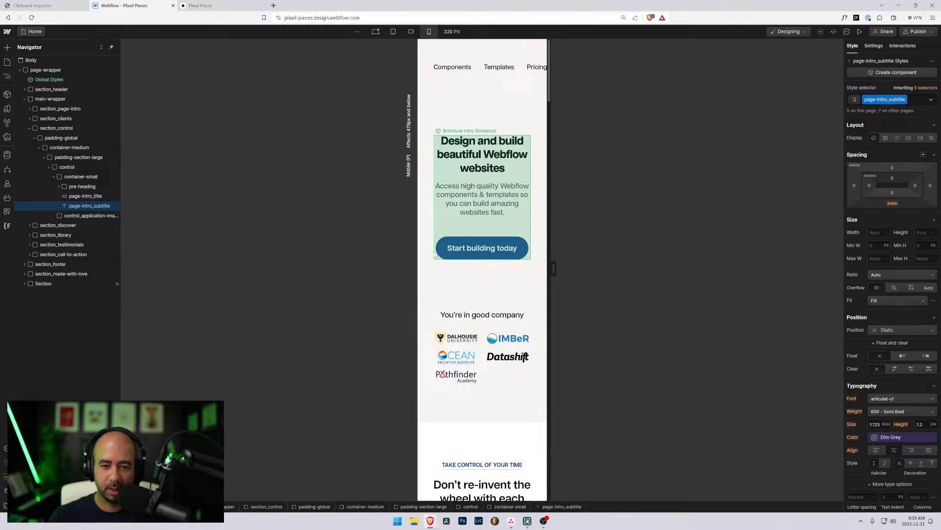
scroll(434, 255, "down", 4)
scroll(435, 256, "up", 4)
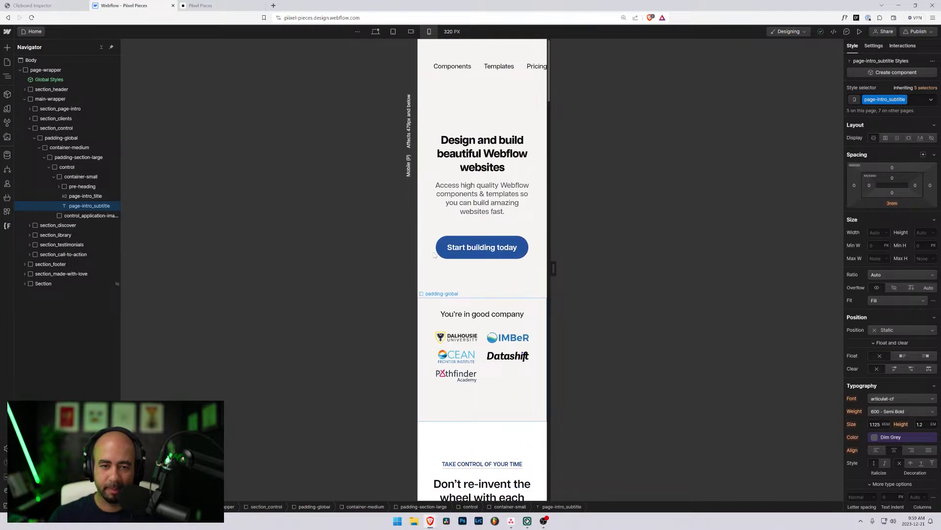
scroll(432, 249, "down", 5)
left_click(473, 268)
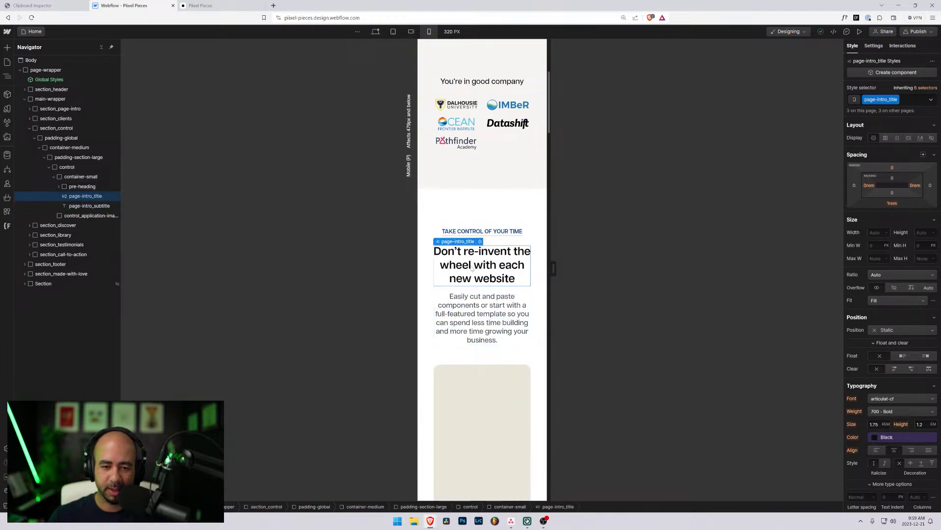
scroll(472, 269, "up", 5)
left_click(496, 141)
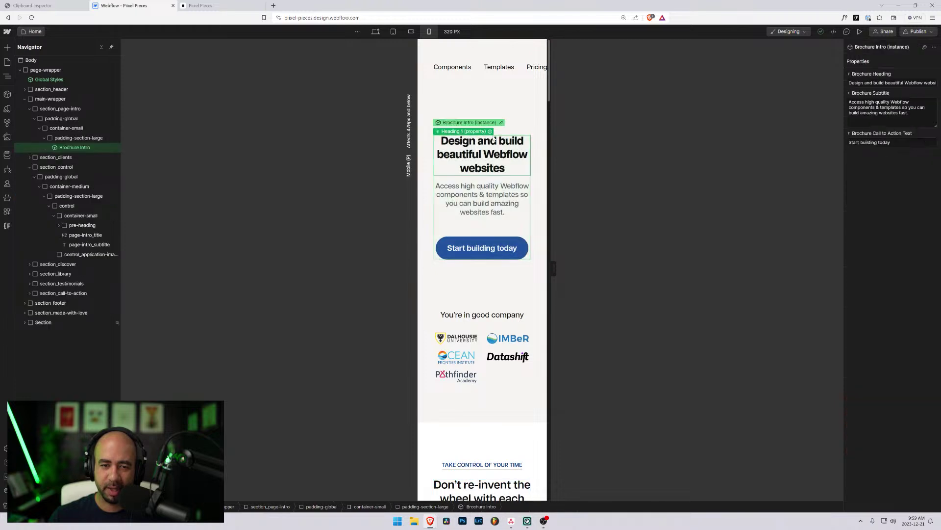
left_click(502, 122)
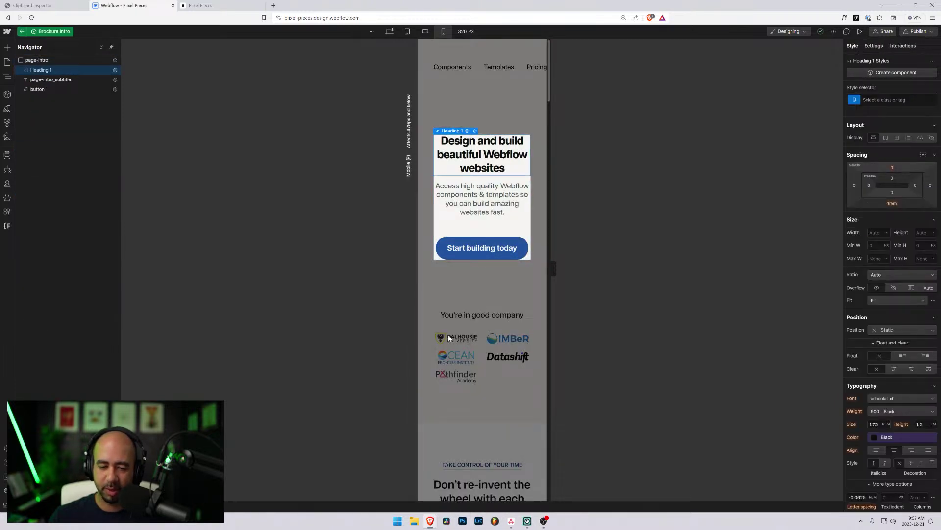
scroll(479, 290, "down", 4)
key("Escape")
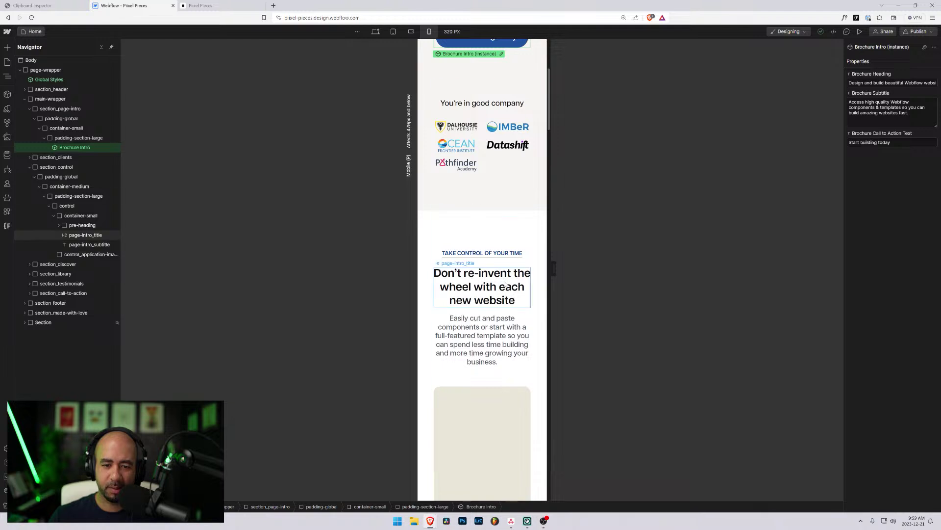
- At the mobile portrait breakpoint, set page-intro_title's font size to 1.5 rem
left_click(483, 289)
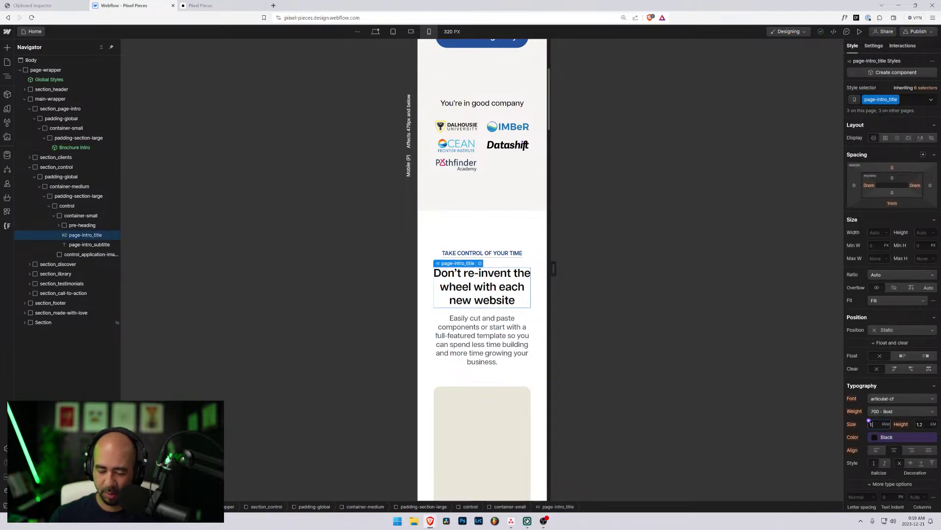
key("Return")
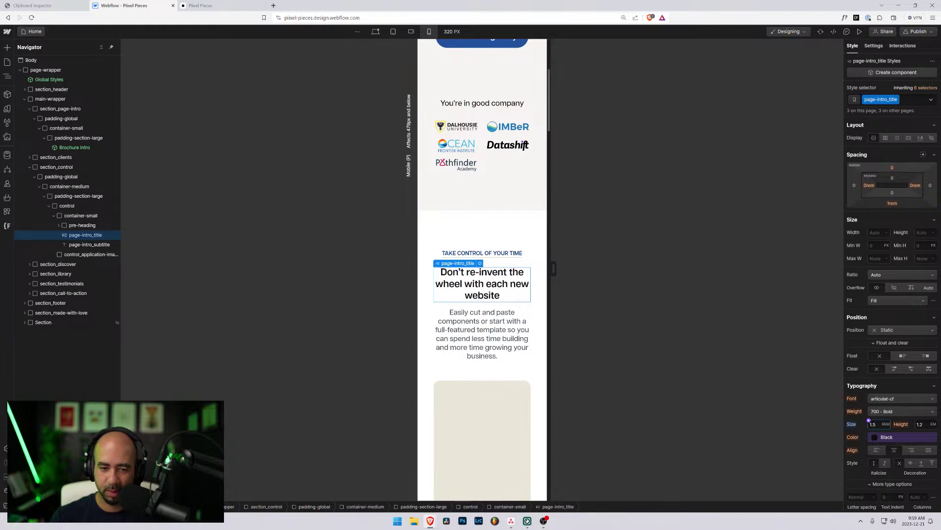
left_click(444, 328)
left_click(428, 294)
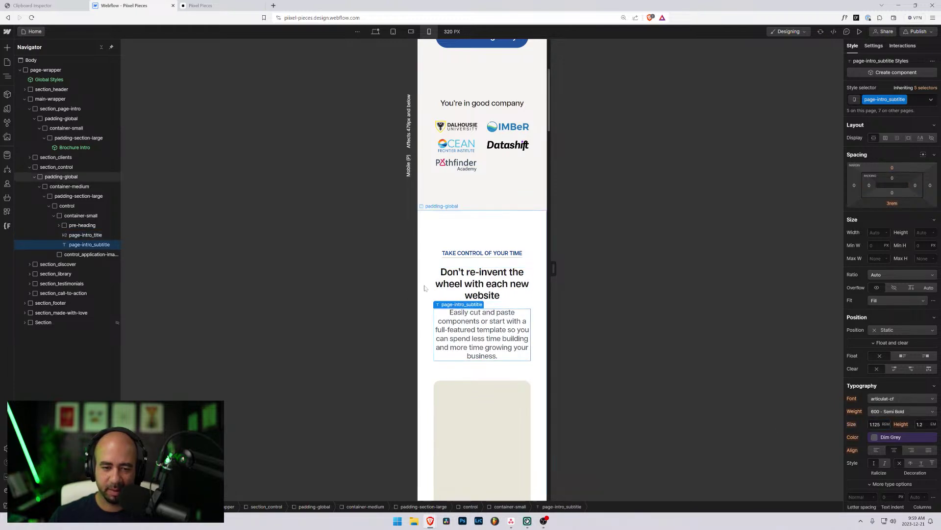
- Set the font size of section_control's pre-heading_text to 0.75 rem at mobile portrait
left_click(473, 253)
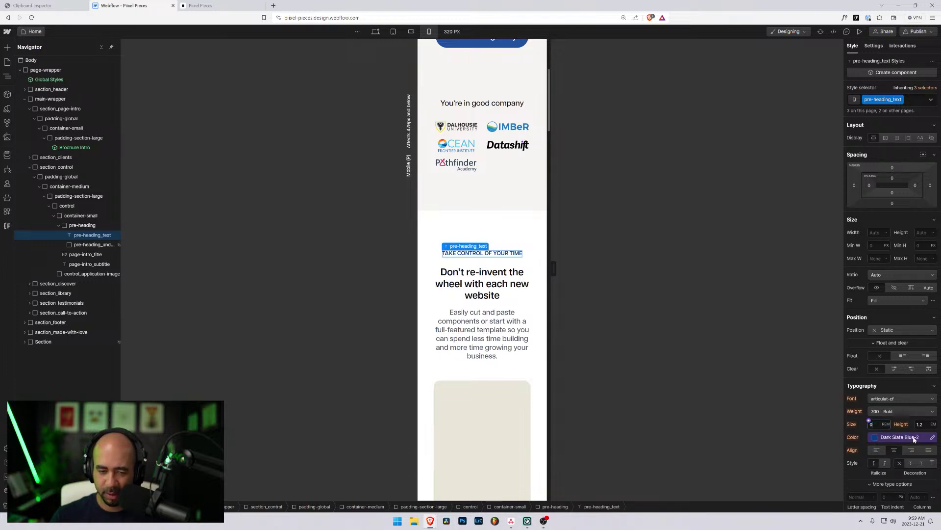
key("Return")
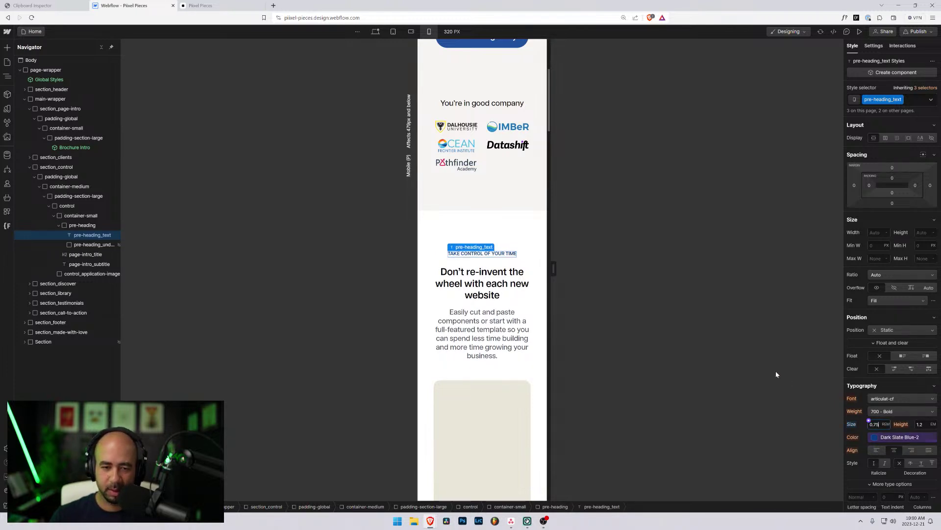
left_click(444, 235)
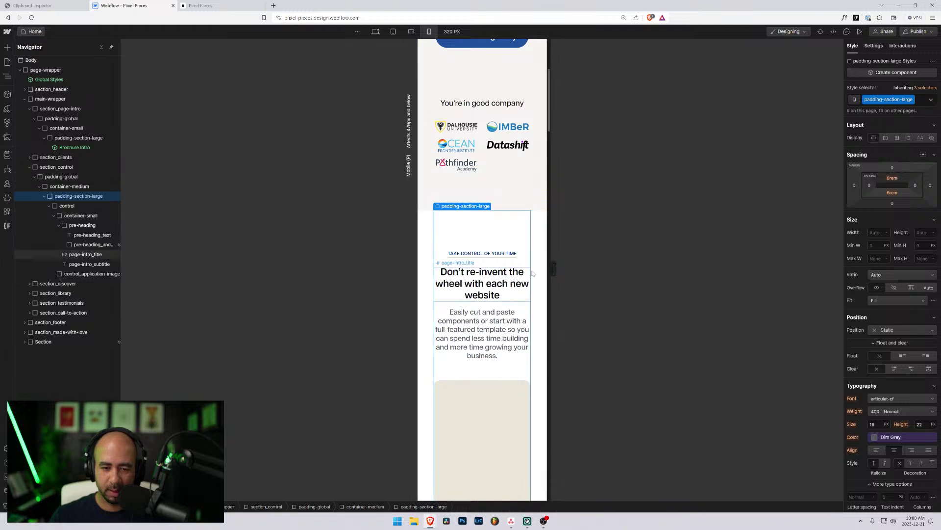
- Check section_control's text wrapping at canvas widths of 336 px and 479 px, with the browser zoom at 125%
mouse_move(553, 269)
left_mouse_down()
mouse_move(609, 269)
mouse_move(556, 268)
left_mouse_up()
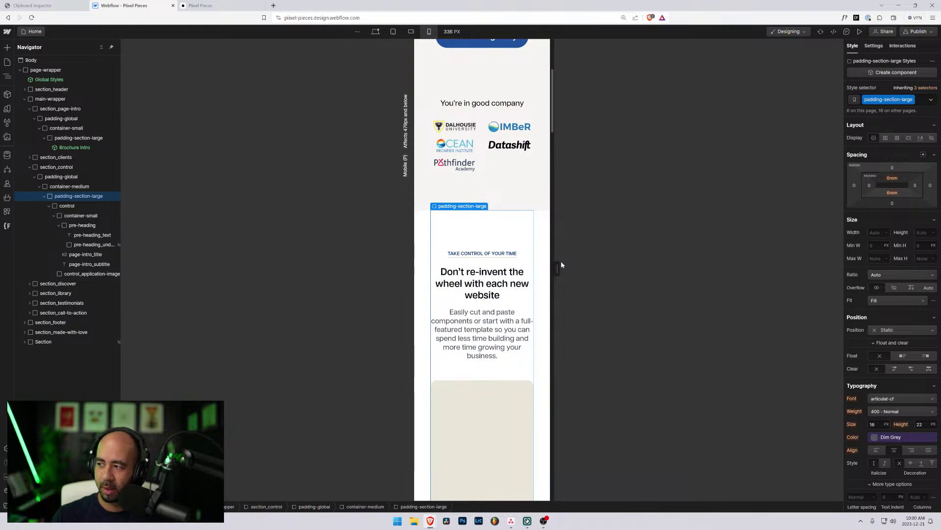
key("ctrl+plus")
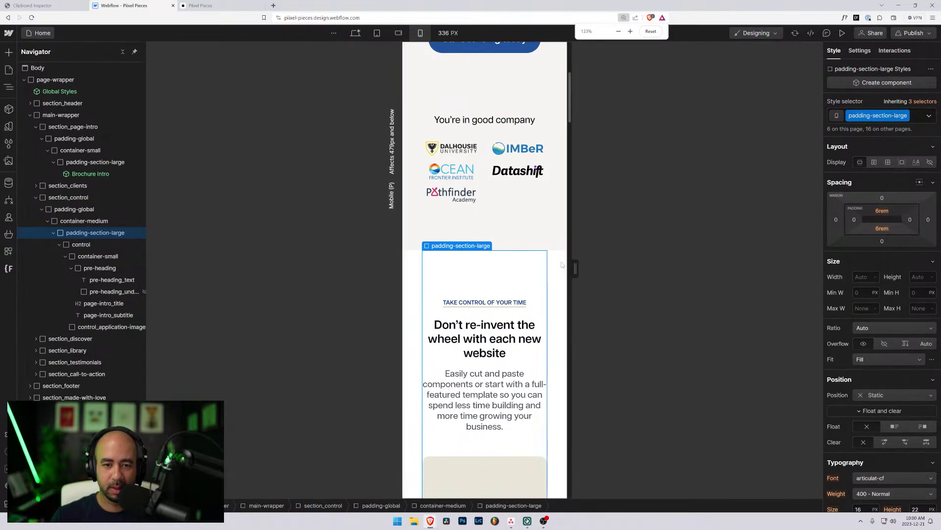
key("ctrl+minus")
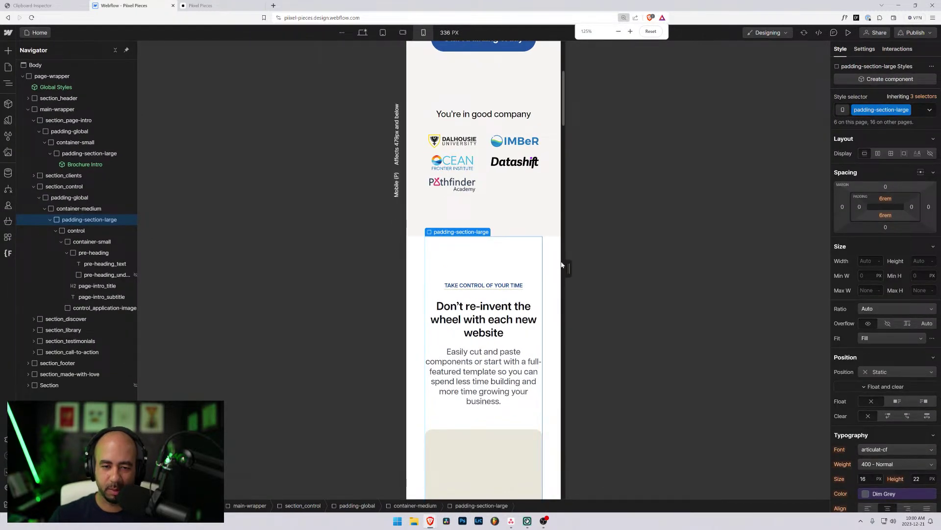
left_click_drag(568, 267, 601, 268)
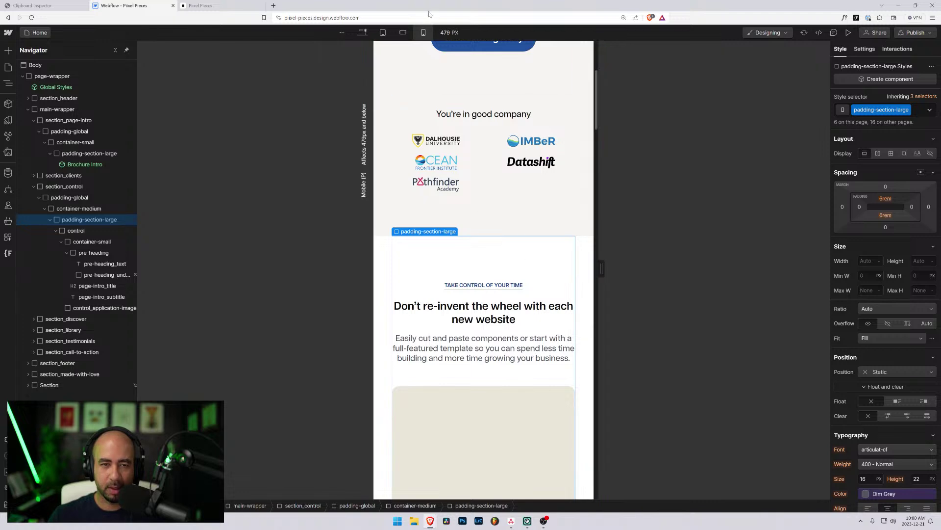
- At the tablet breakpoint, set page-intro_title-alternate's font size to 3 rem and width to 90%, checking the wrapping down to 768 px
left_click(383, 33)
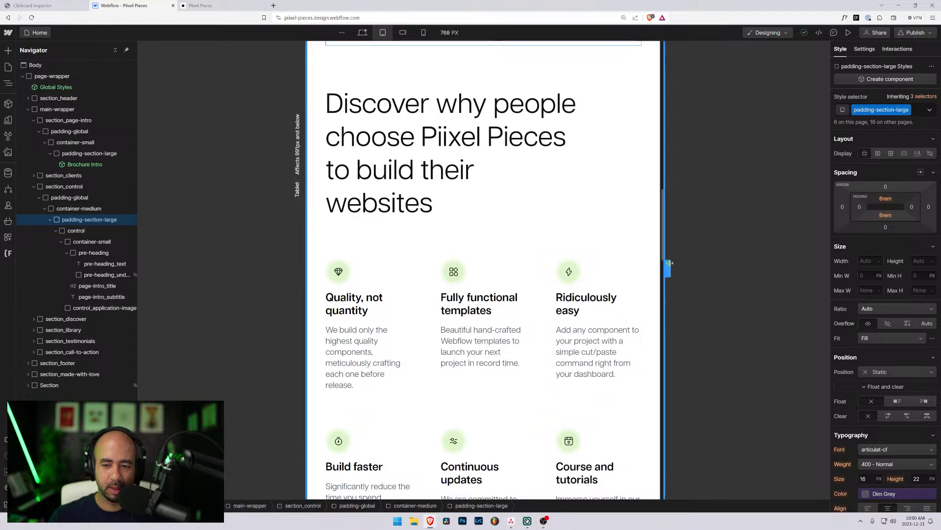
left_click_drag(668, 268, 694, 280)
left_click(450, 141)
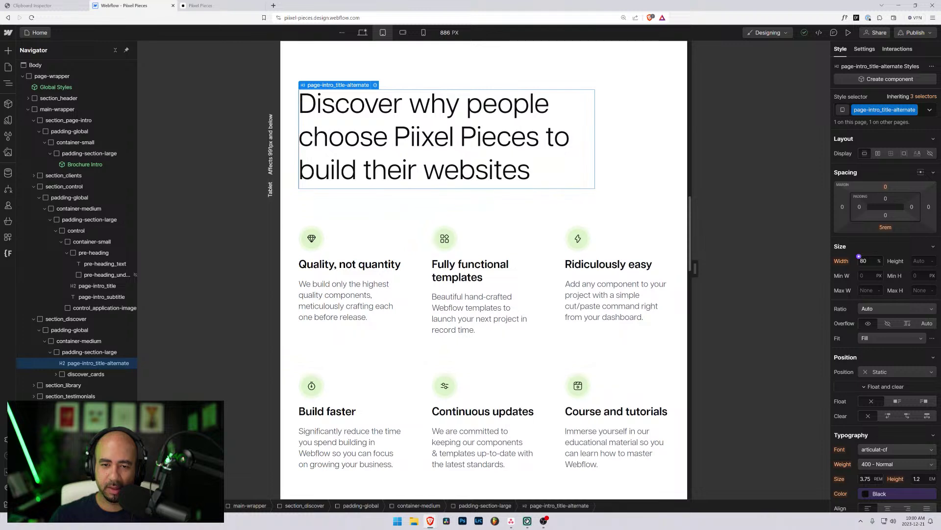
scroll(857, 348, "down", 3)
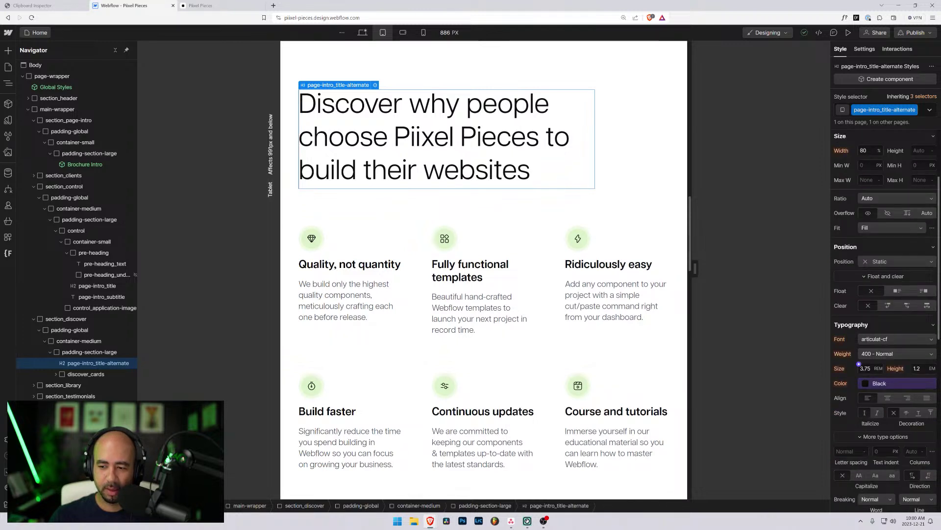
type("3")
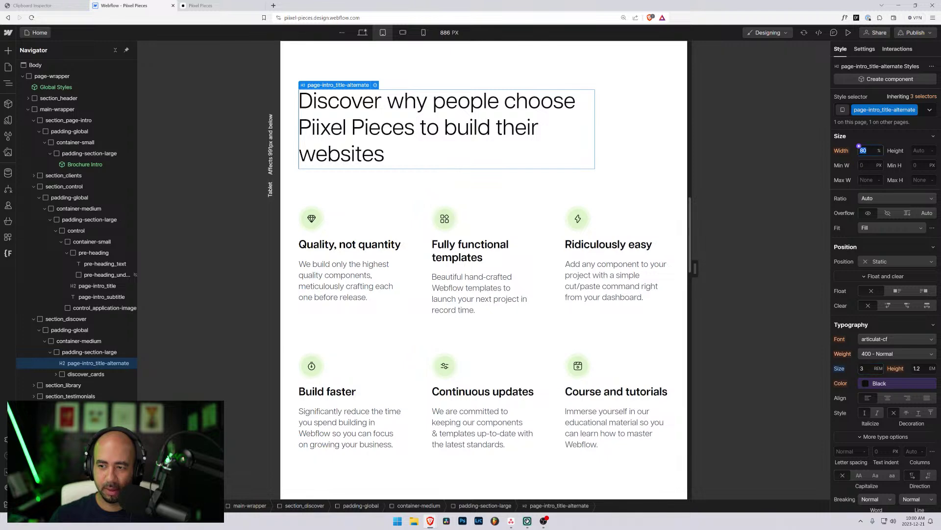
type("90")
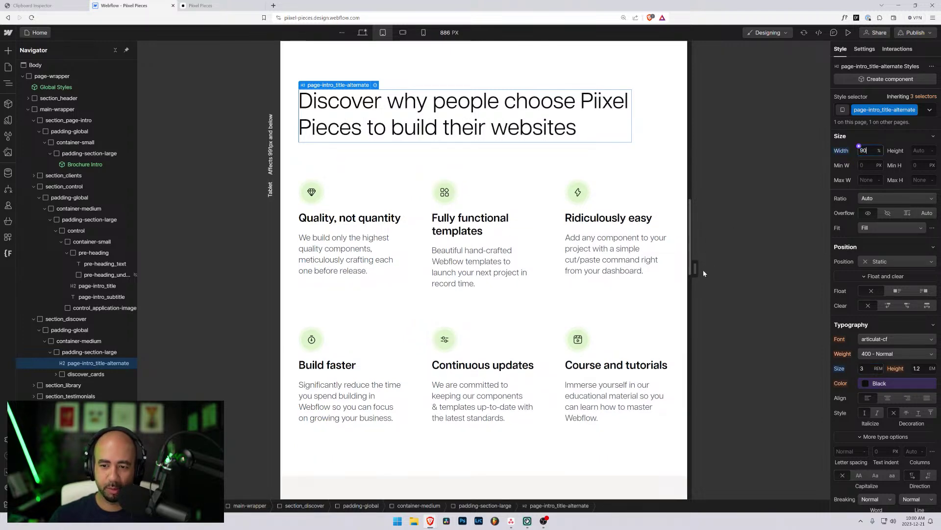
left_click_drag(704, 273, 667, 269)
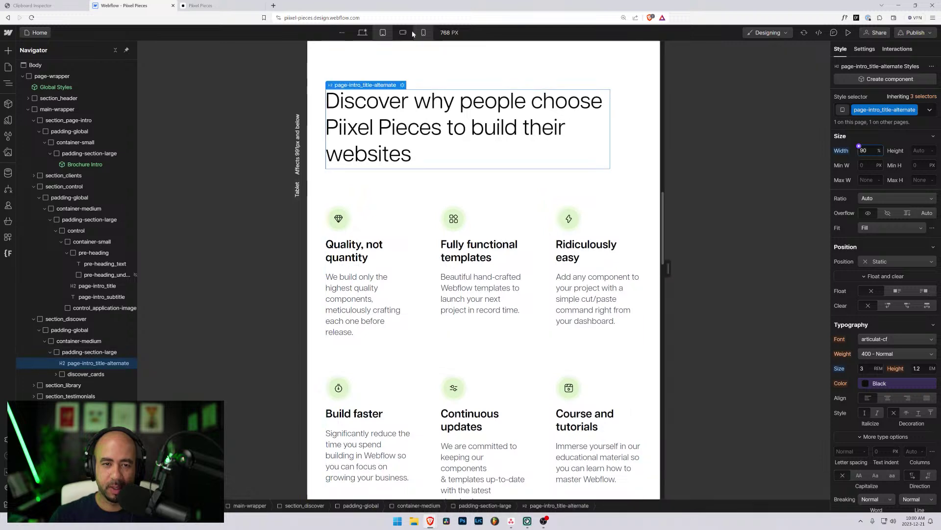
- At the mobile landscape breakpoint, reduce the discover_cards grid to two columns and set its column and row gaps to 2 rem
left_click(403, 33)
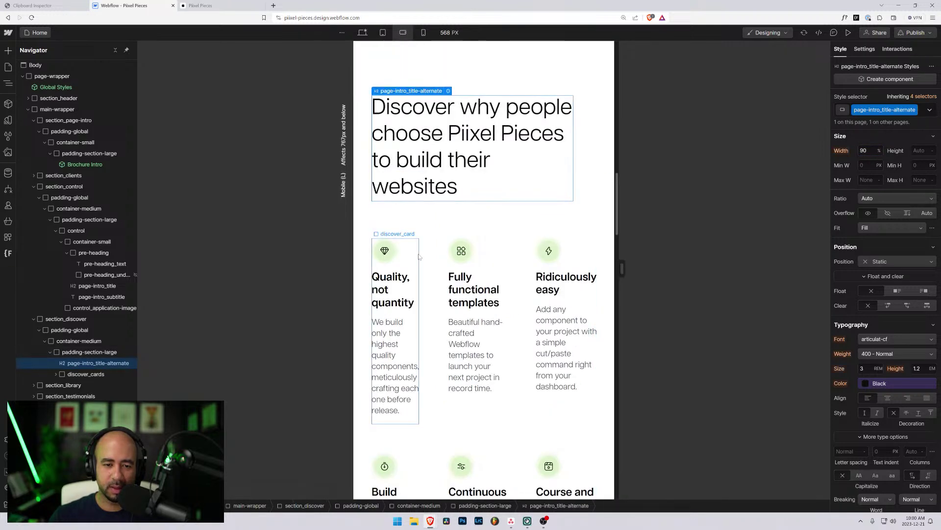
left_click(425, 257)
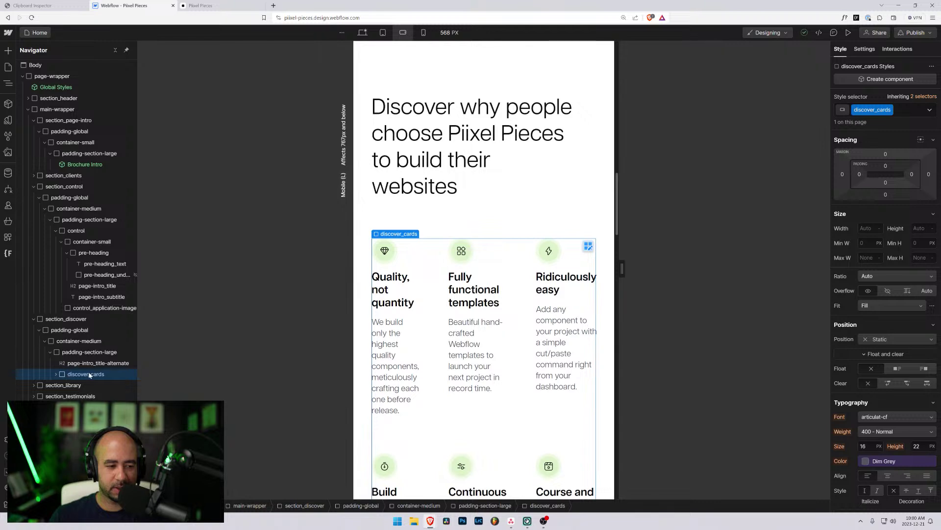
scroll(870, 281, "down", 3)
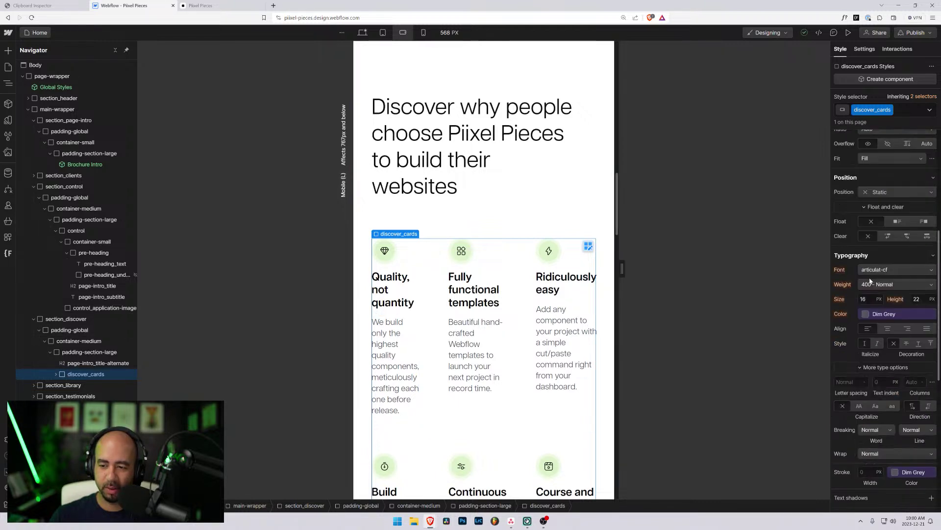
scroll(871, 281, "up", 5)
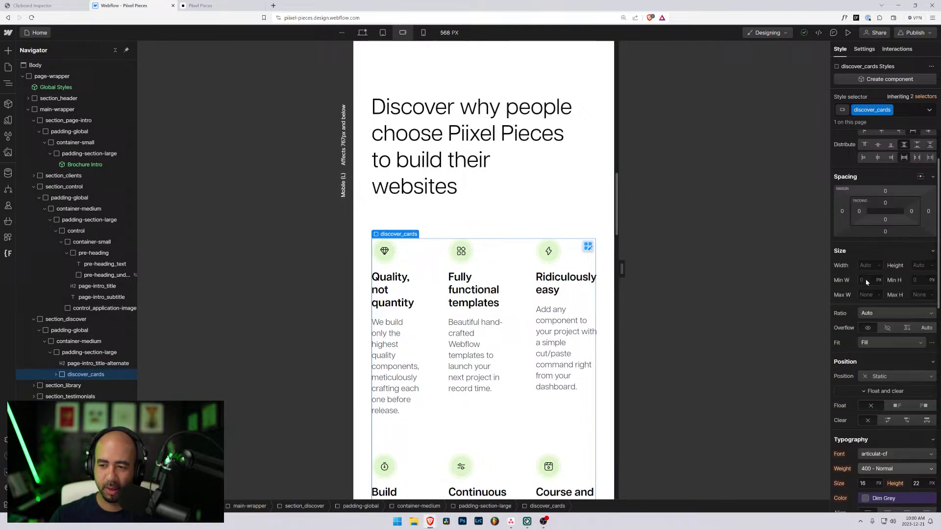
left_click(55, 375)
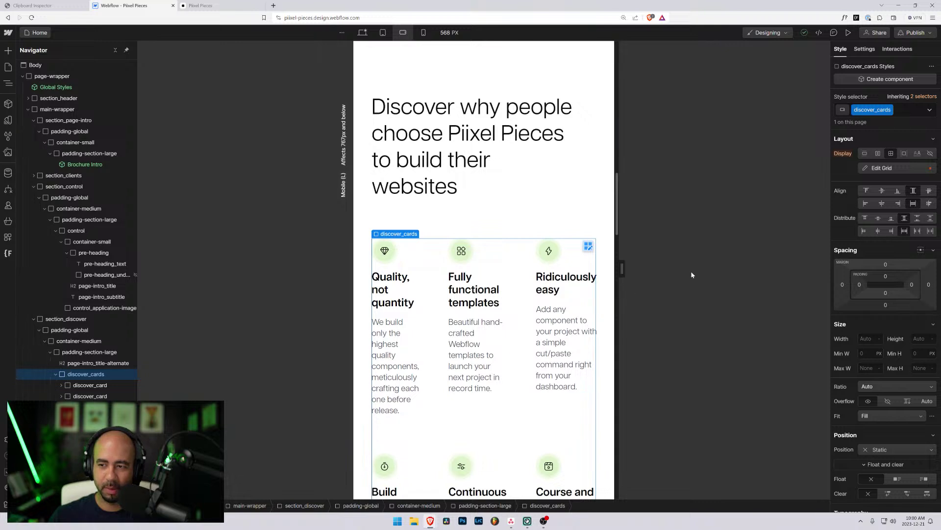
left_click(880, 167)
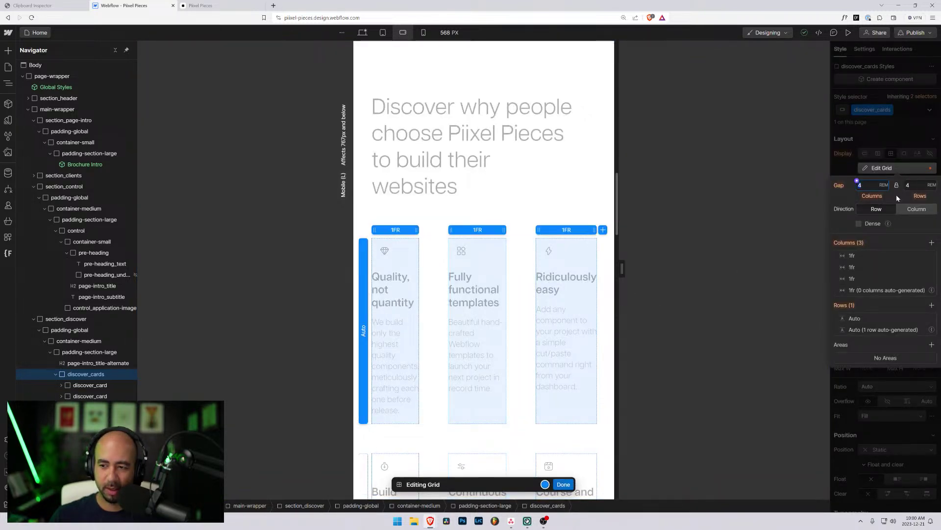
left_click(931, 278)
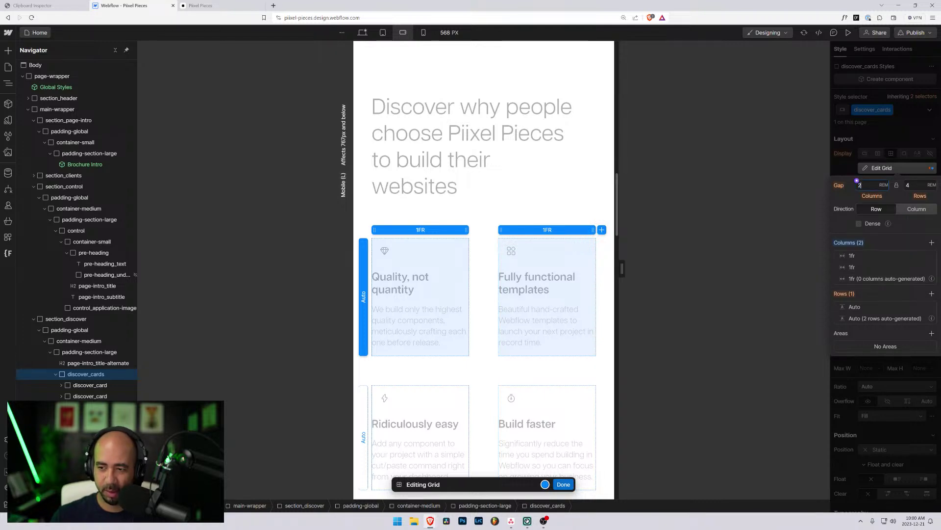
type("2")
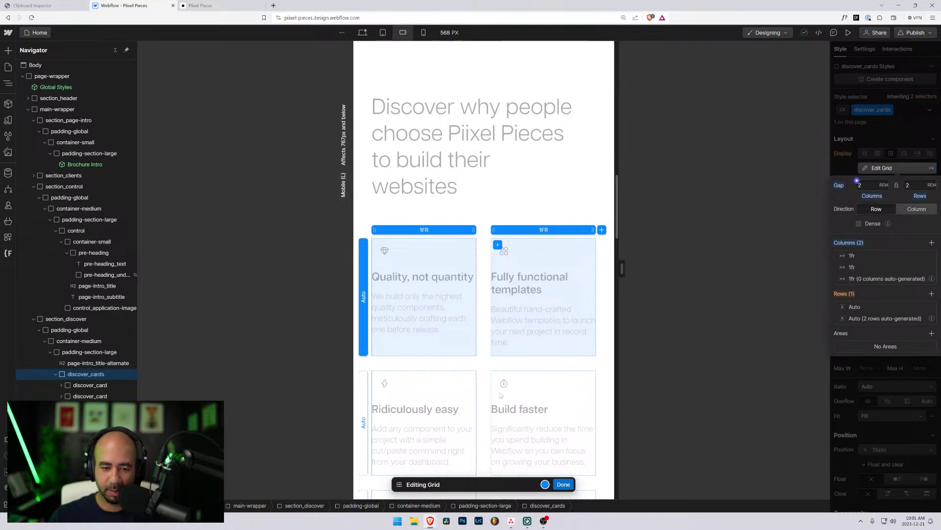
left_click(564, 484)
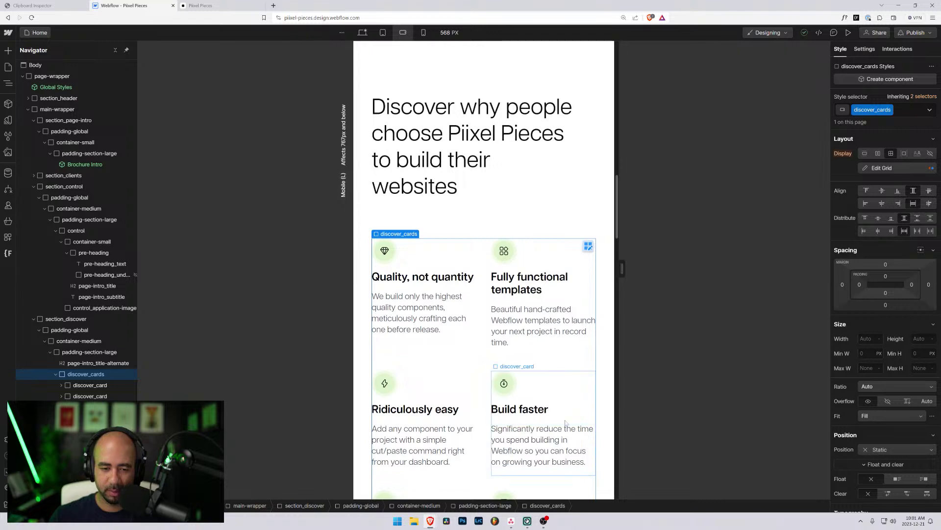
scroll(513, 326, "up", 3)
scroll(471, 327, "down", 4)
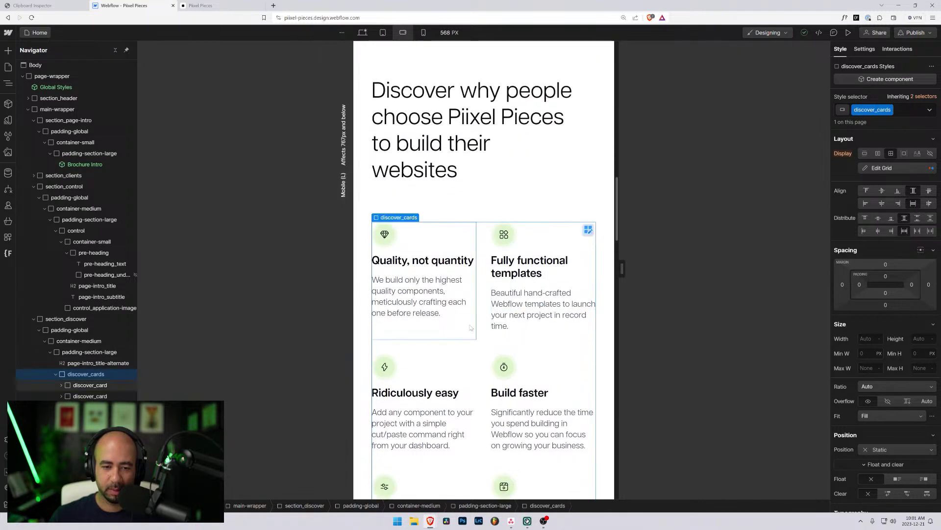
- Set page-intro_title-alternate's font size to 2 rem and its width to 100% at the mobile landscape breakpoint
left_click(520, 147)
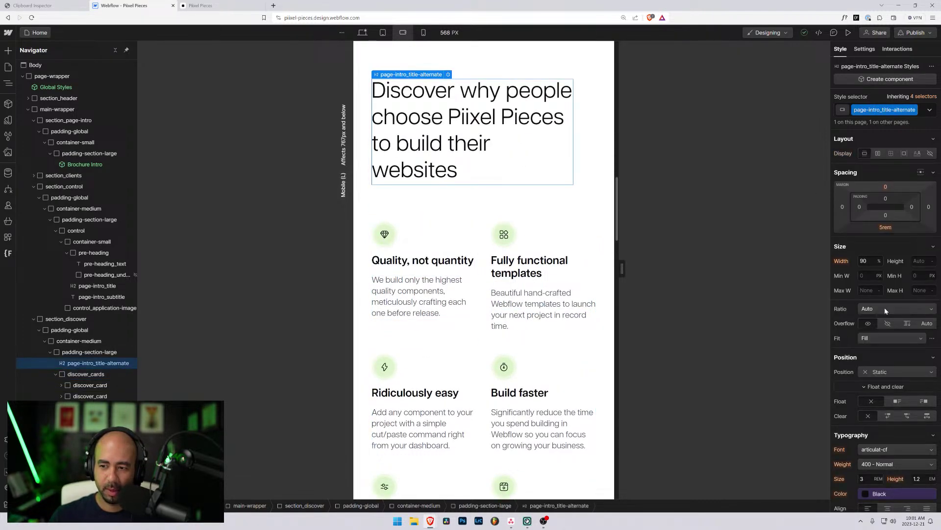
left_click(862, 477)
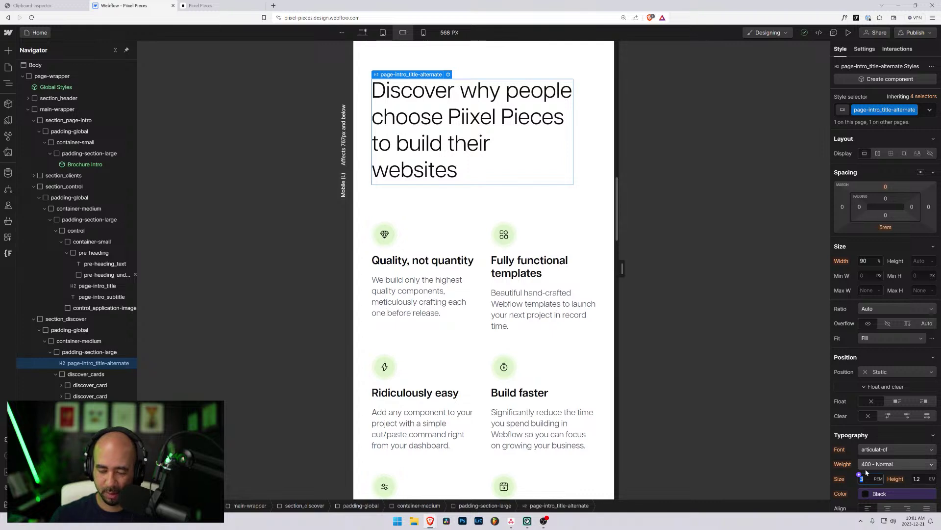
type("2.5")
key("Return")
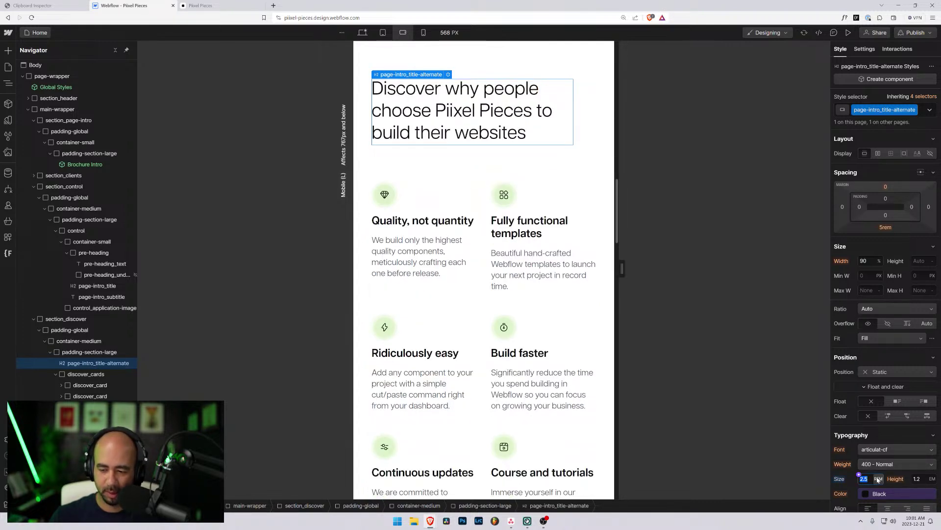
key("Return")
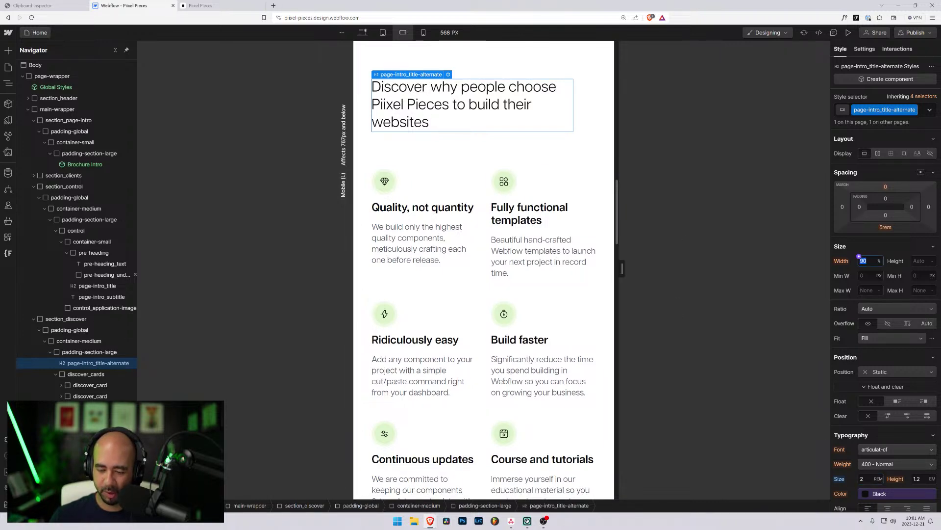
type("100")
scroll(521, 97, "up", 2)
scroll(521, 97, "up", 3)
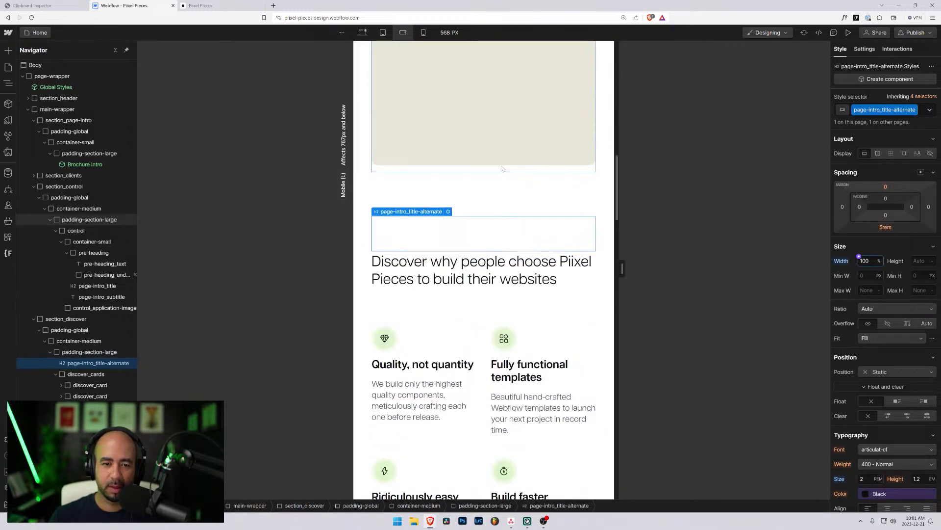
scroll(514, 296, "up", 8)
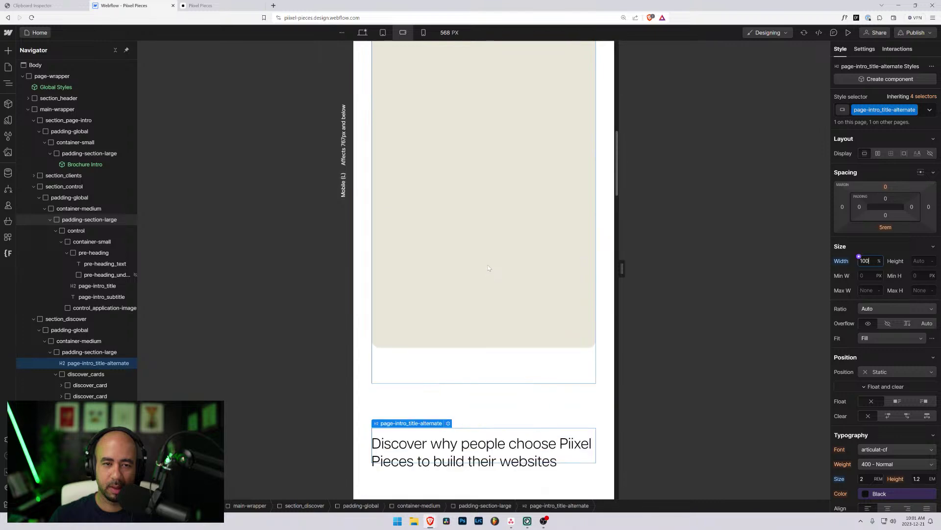
scroll(457, 231, "down", 15)
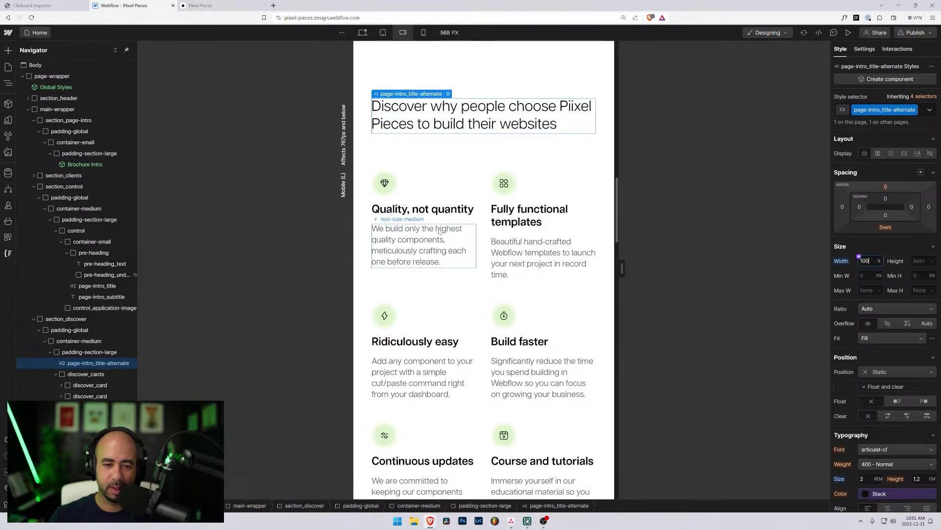
scroll(440, 232, "up", 3)
- Set the font size of the All H3 Headings tag to 1.25 rem at mobile landscape, starting from the "Ridiculously easy" card heading
scroll(439, 233, "down", 8)
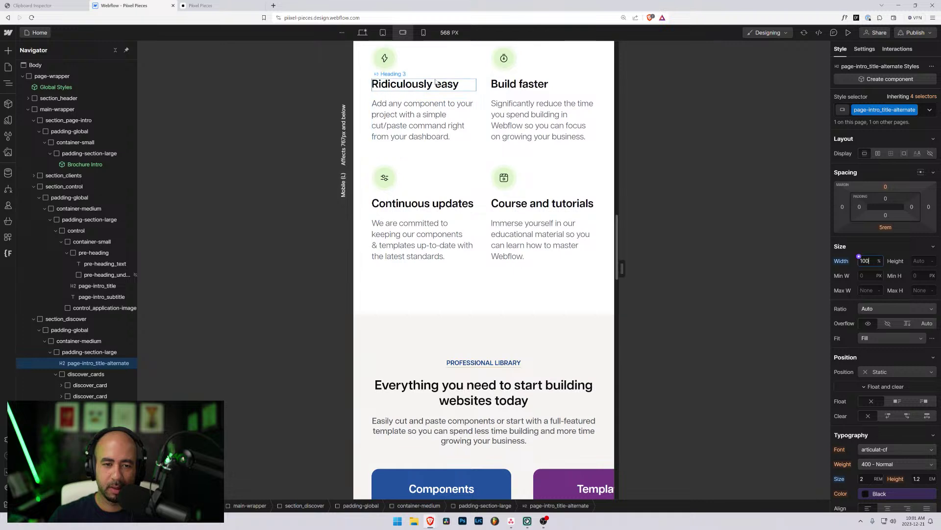
left_click(436, 82)
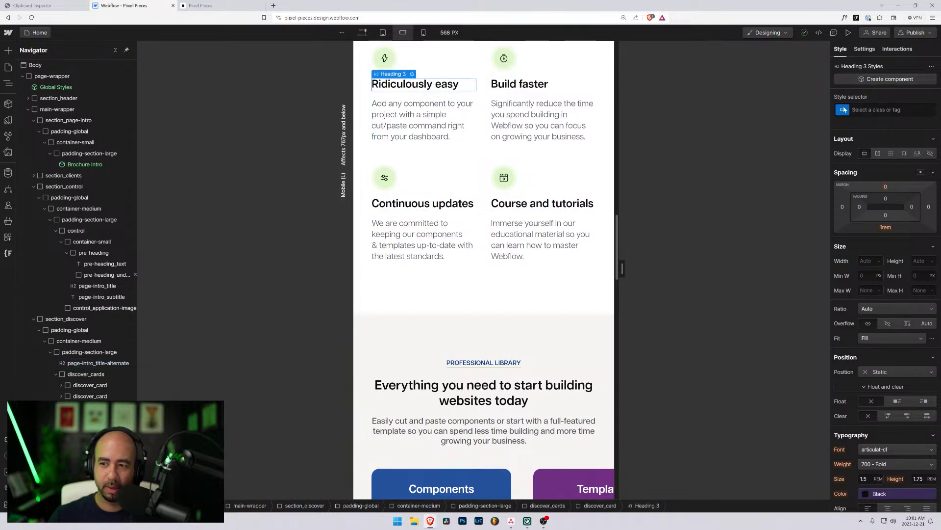
left_click(865, 50)
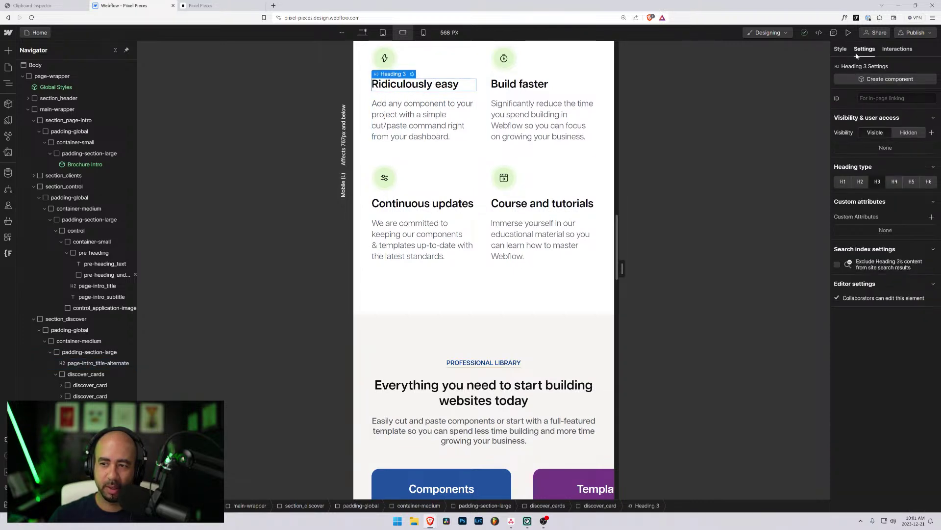
left_click(840, 50)
left_click(863, 109)
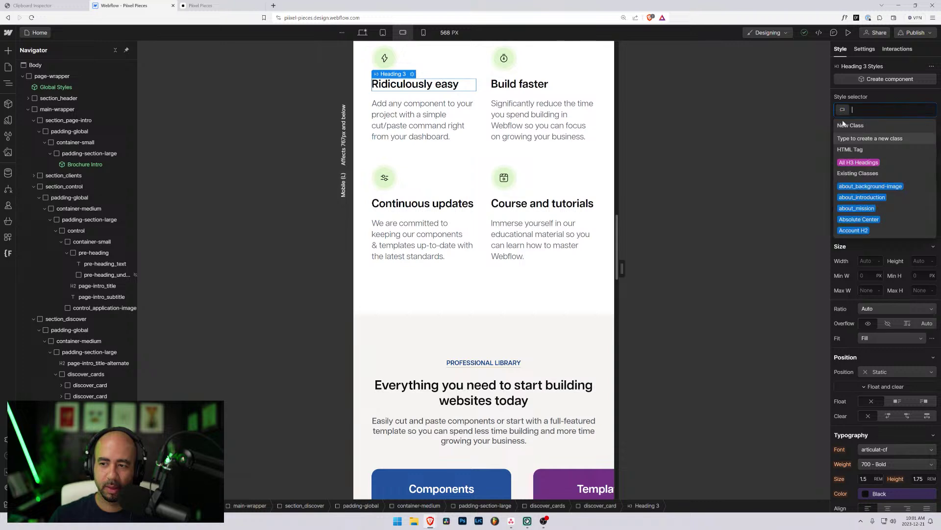
left_click(858, 162)
scroll(858, 364, "down", 1)
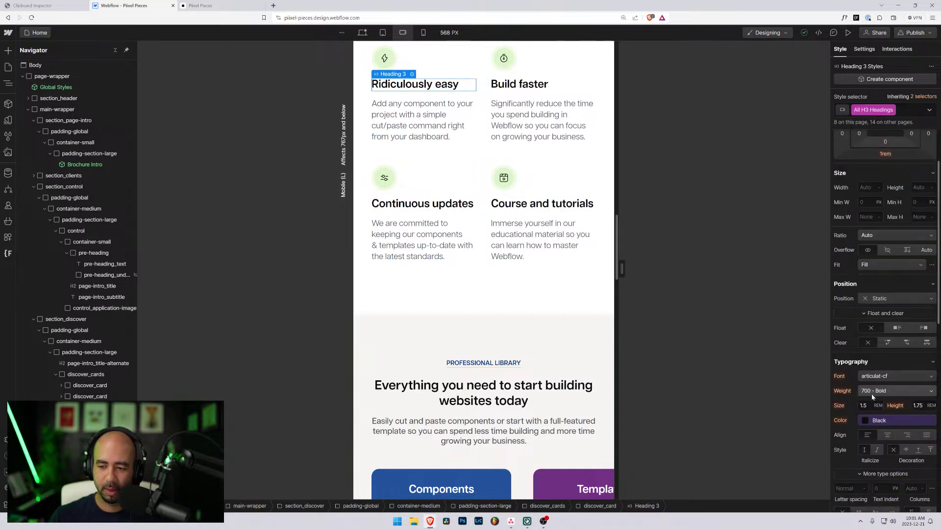
left_click(864, 405)
type("1.2")
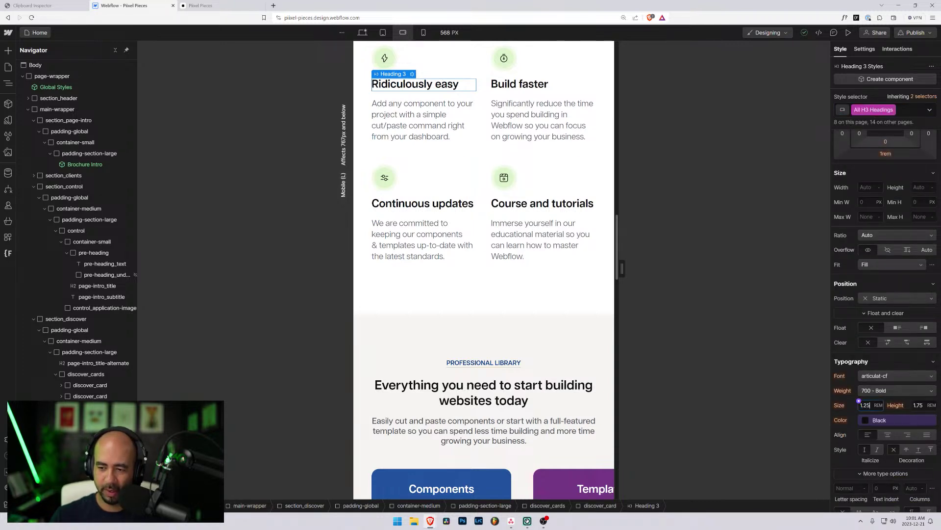
type("5")
key("Return")
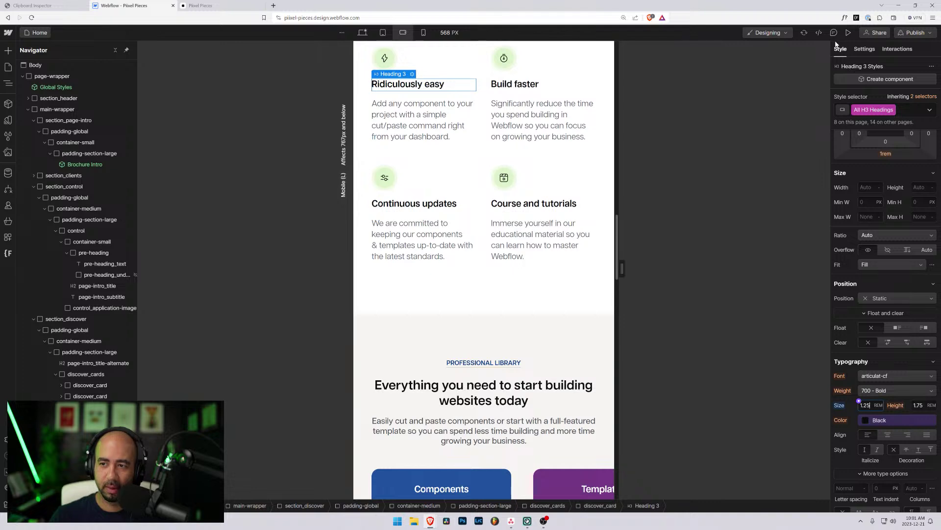
- At the desktop breakpoint, set the line height of All H3 Headings to 1.2 em, then return to mobile landscape
left_click(362, 33)
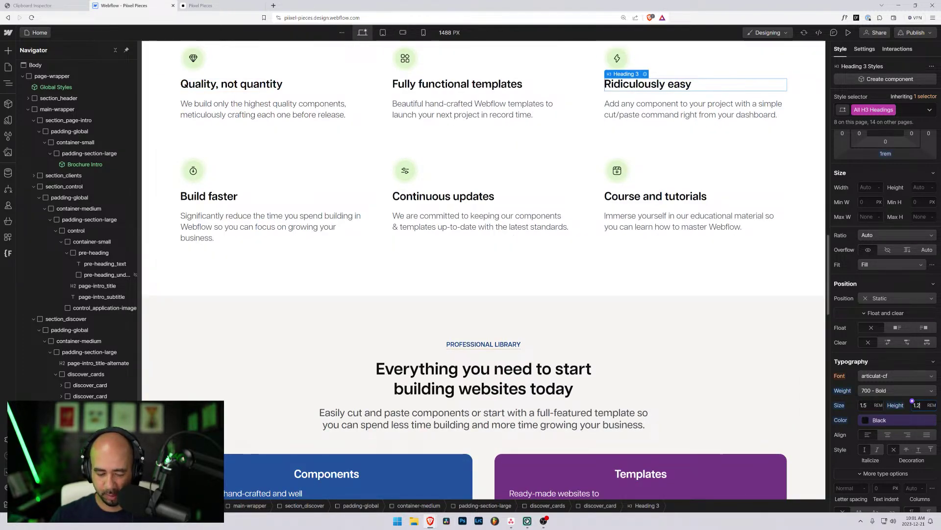
key("Return")
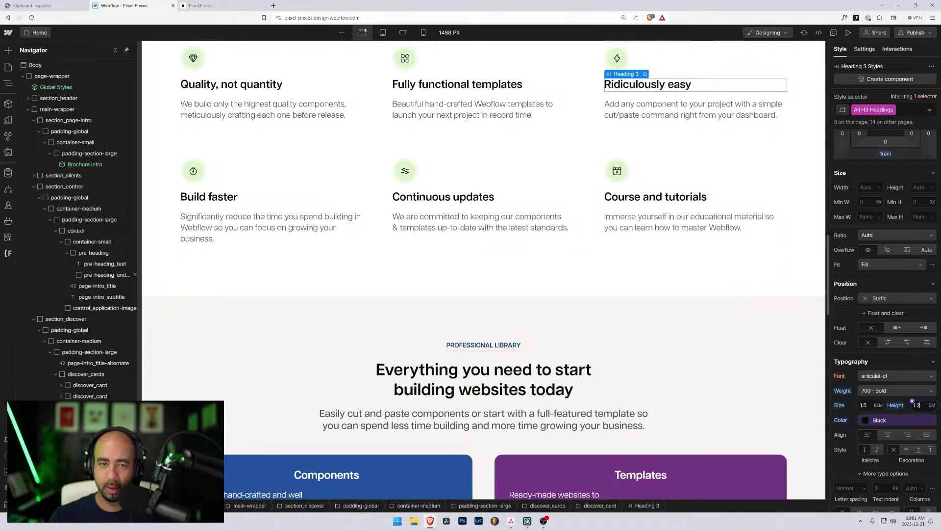
left_click(403, 33)
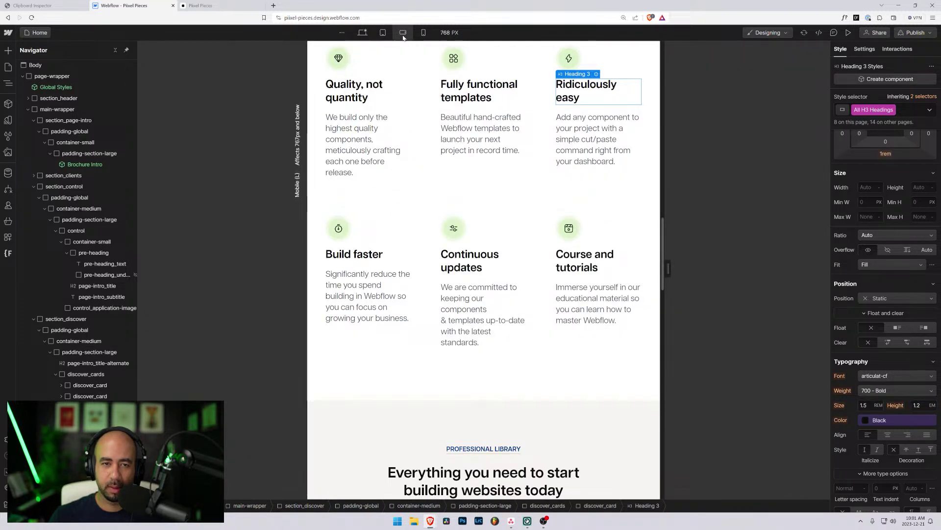
left_click(402, 33)
- Reduce the discover_cards grid to a single column at the mobile portrait breakpoint
left_click(423, 33)
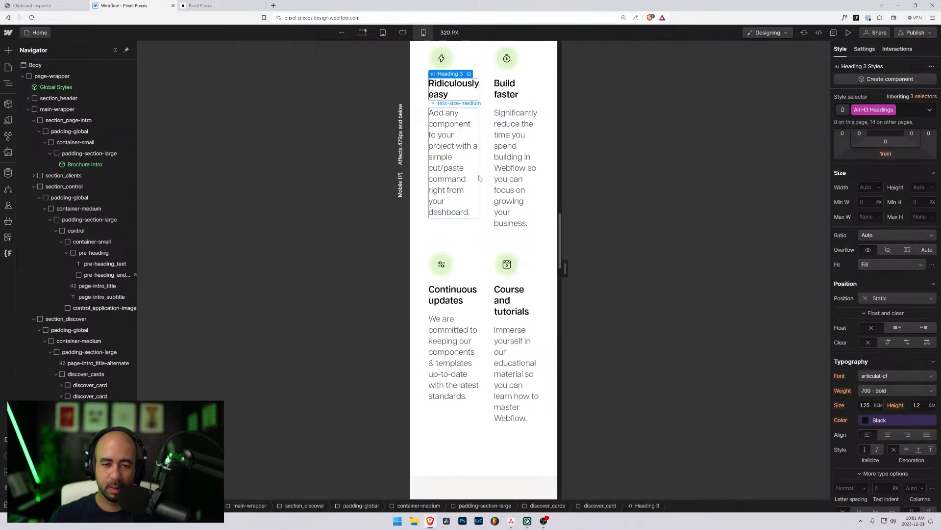
scroll(479, 178, "up", 5)
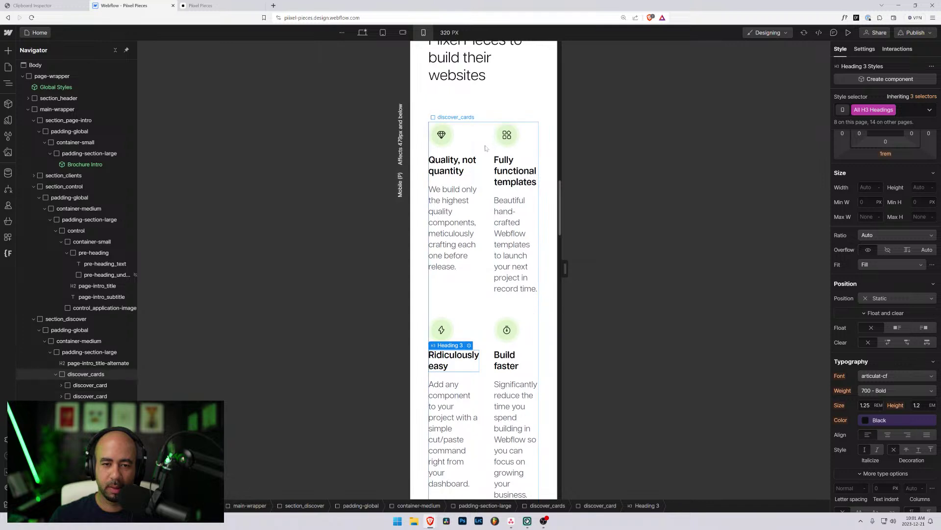
left_click(485, 148)
scroll(892, 175, "up", 3)
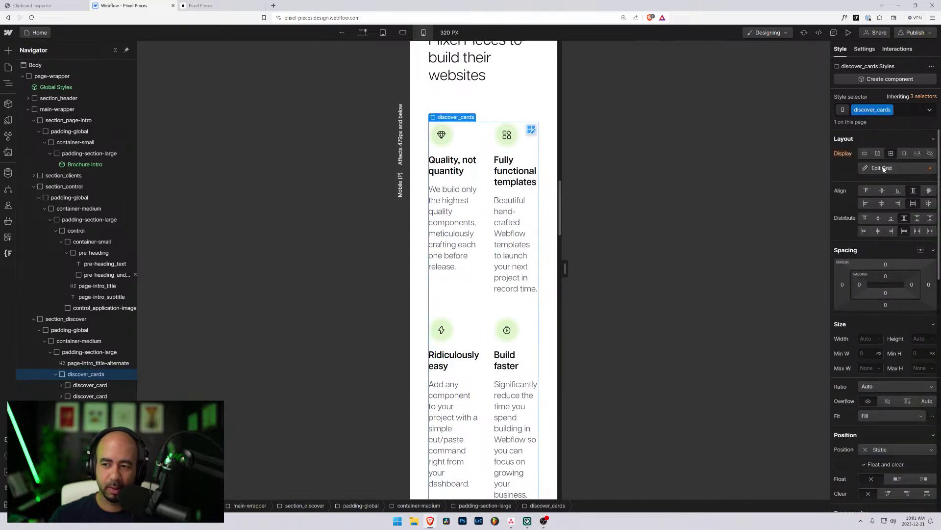
left_click(883, 168)
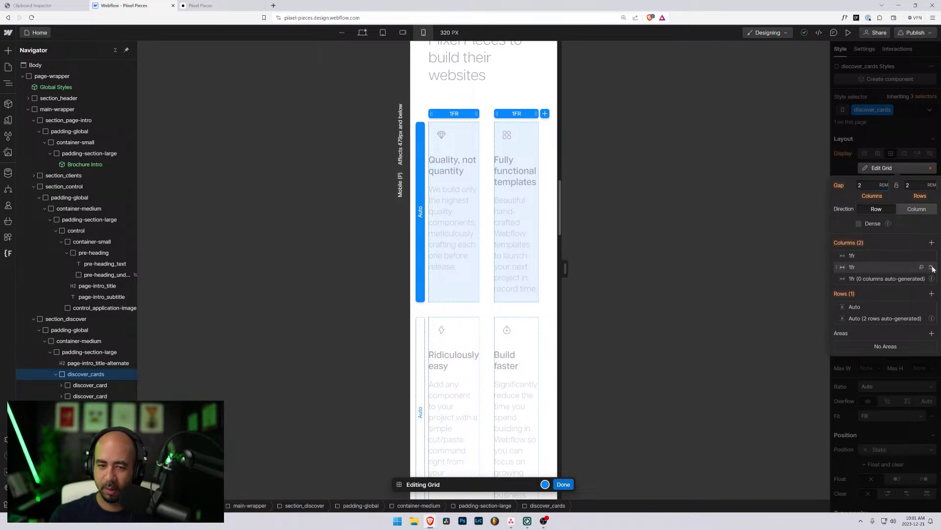
left_click(932, 267)
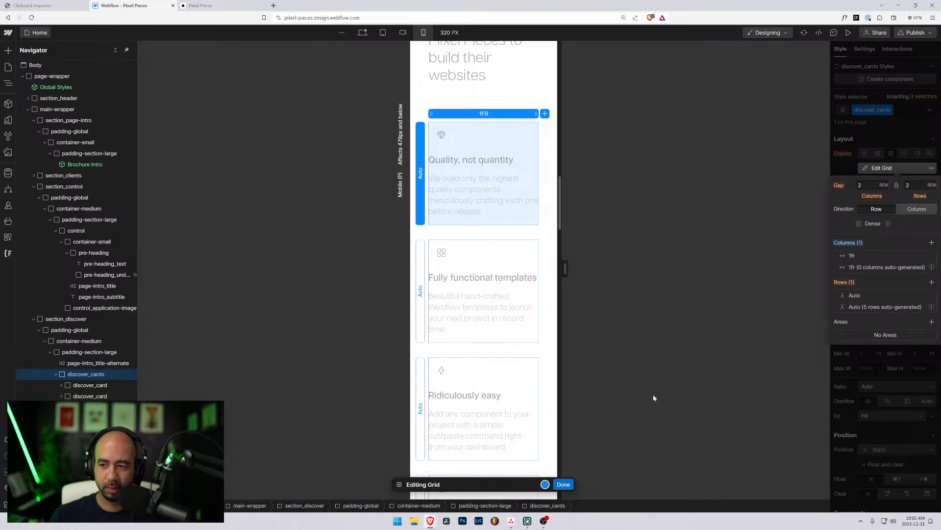
left_click(563, 484)
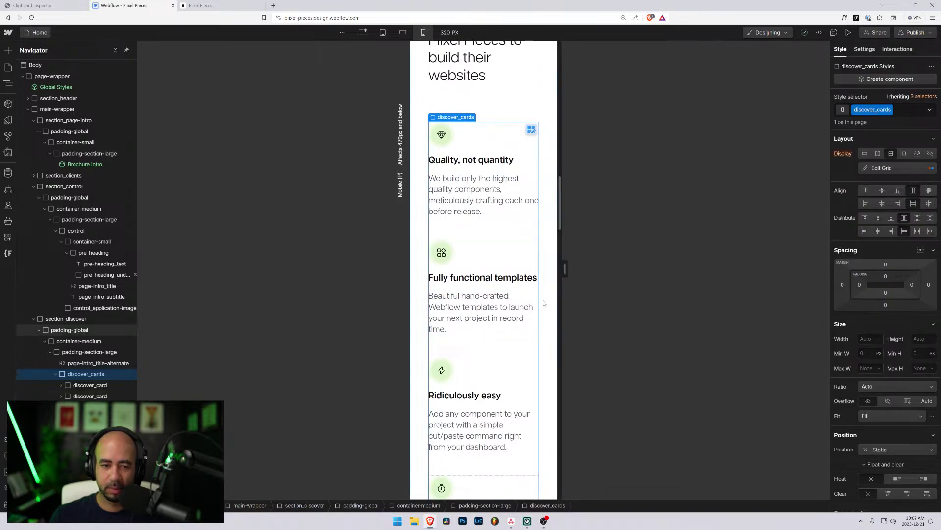
- Inspect the All H3 Headings and text-size-medium typography at mobile portrait and compare section_discover with the neighbouring sections
left_click(475, 164)
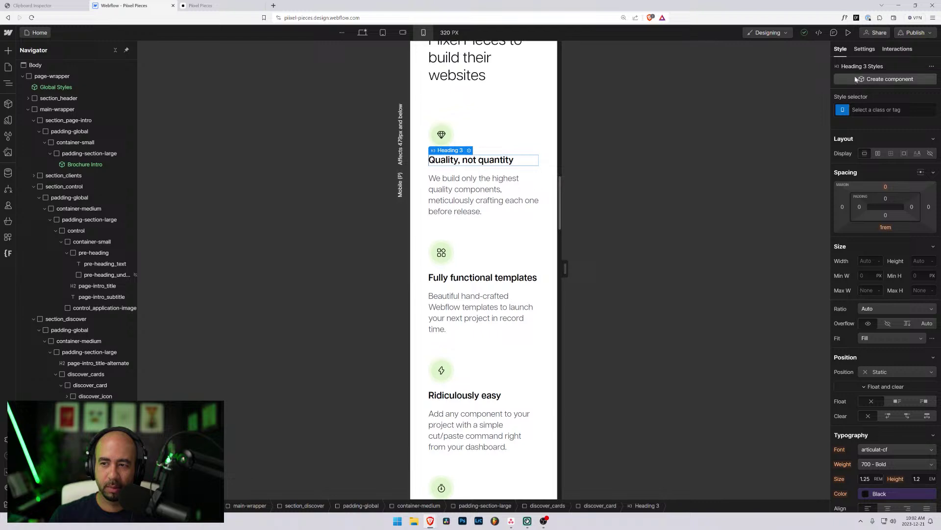
left_click(853, 109)
left_click(863, 162)
scroll(854, 251, "down", 3)
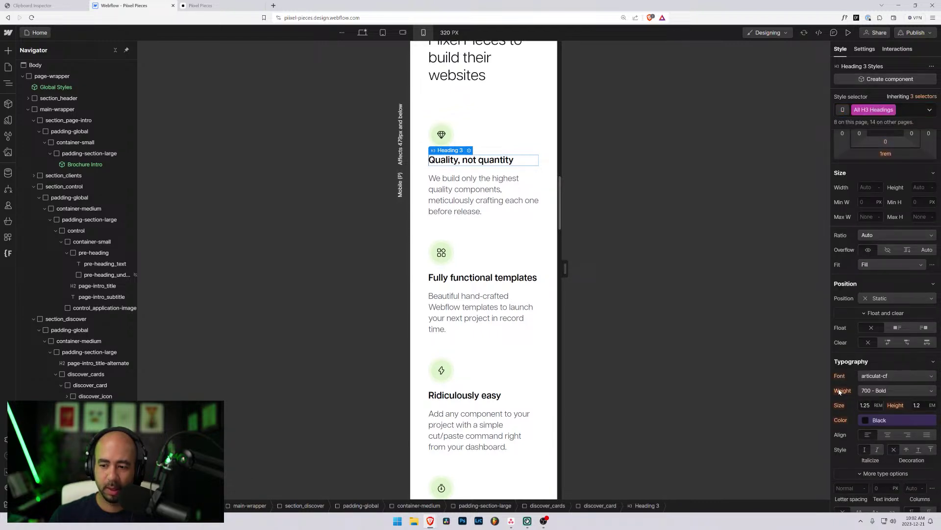
scroll(862, 372, "up", 3)
left_click(492, 192)
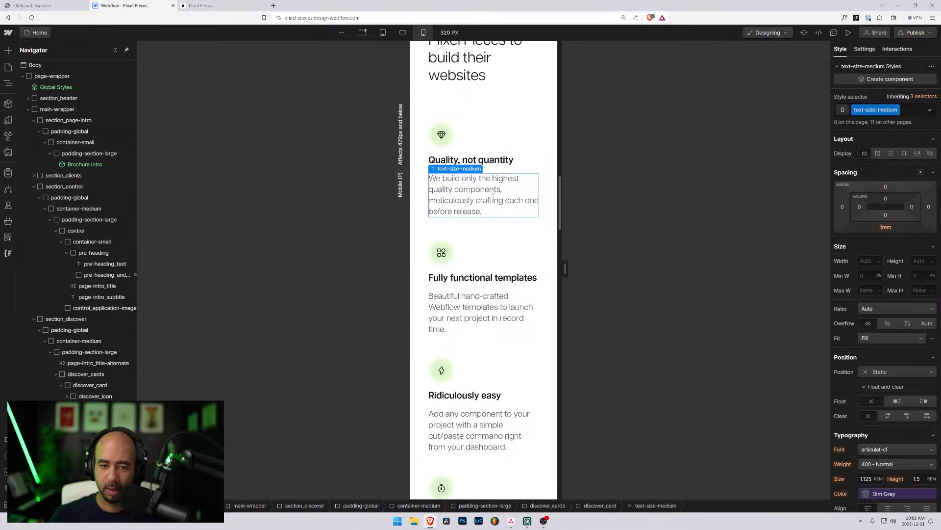
scroll(492, 191, "down", 10)
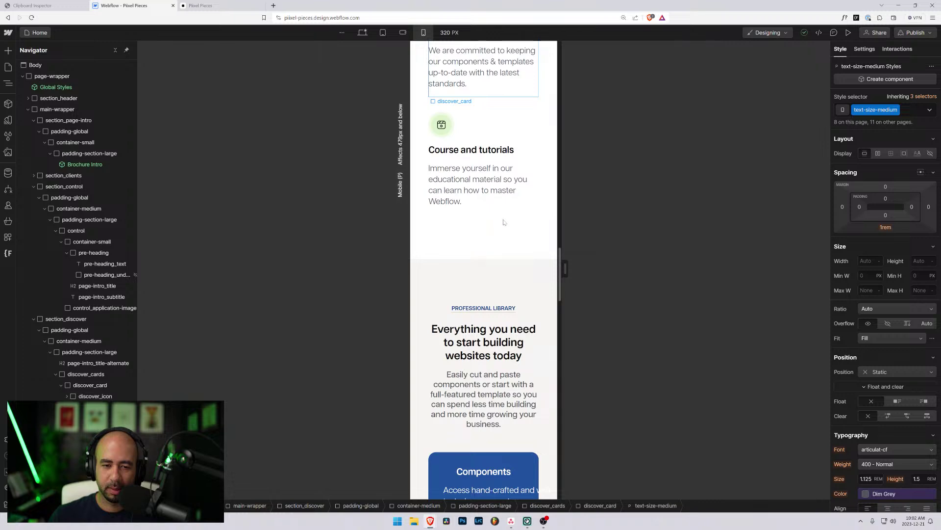
scroll(504, 222, "up", 20)
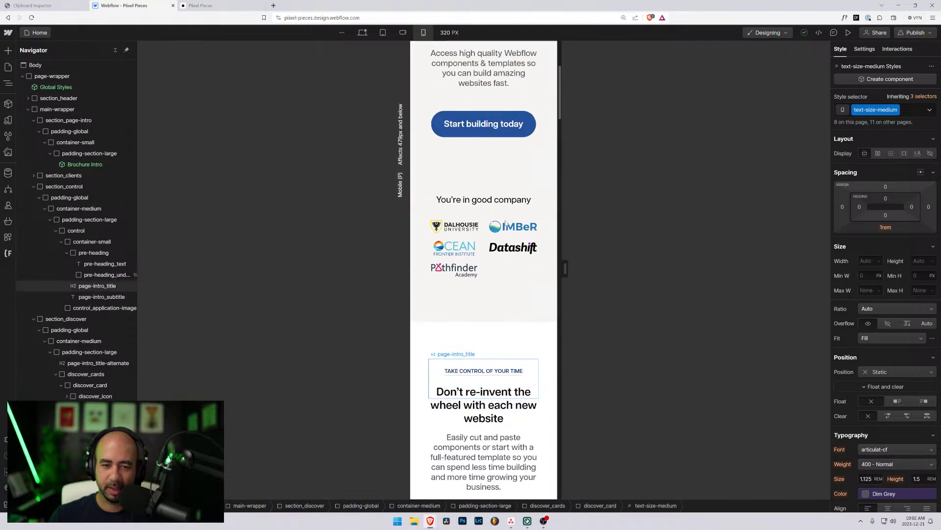
scroll(507, 223, "down", 20)
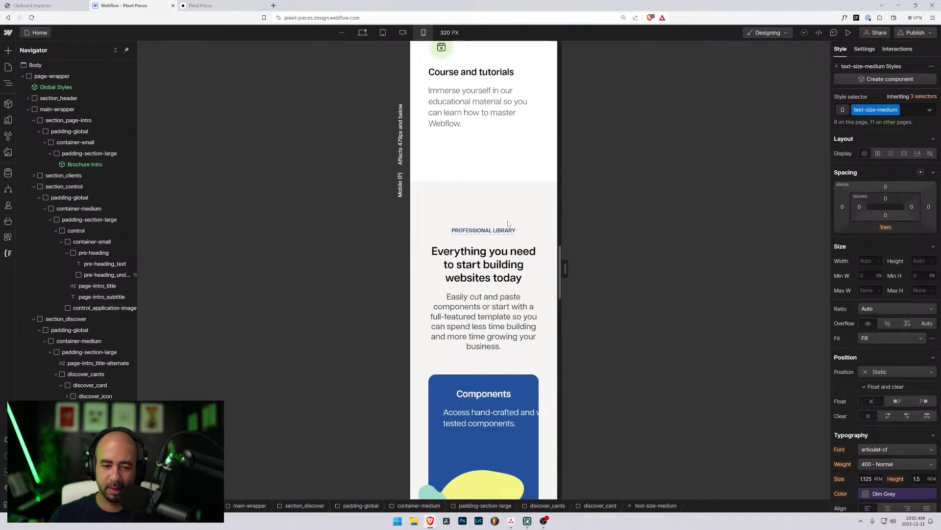
scroll(508, 223, "up", 18)
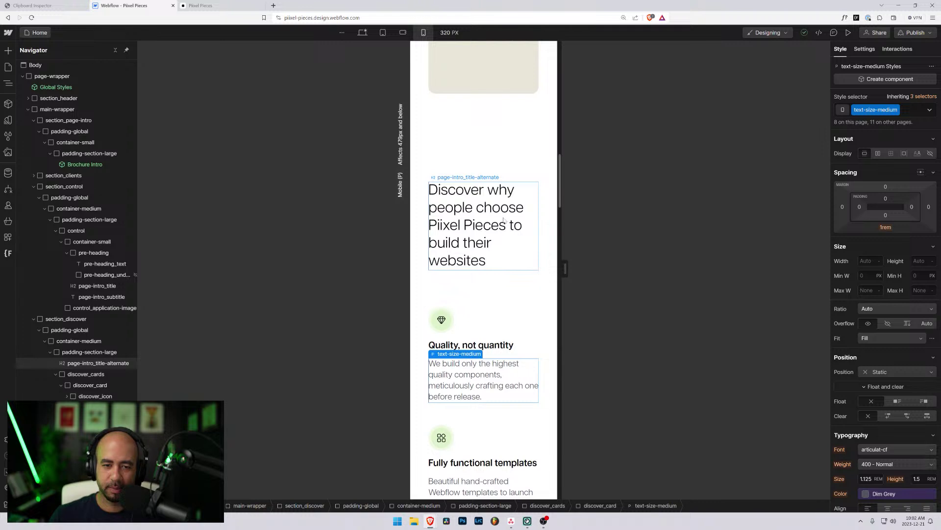
- Set the bottom margin of section_discover's page-intro_title-alternate heading to 2.5 rem at the mobile landscape breakpoint
left_click(504, 220)
left_click(403, 32)
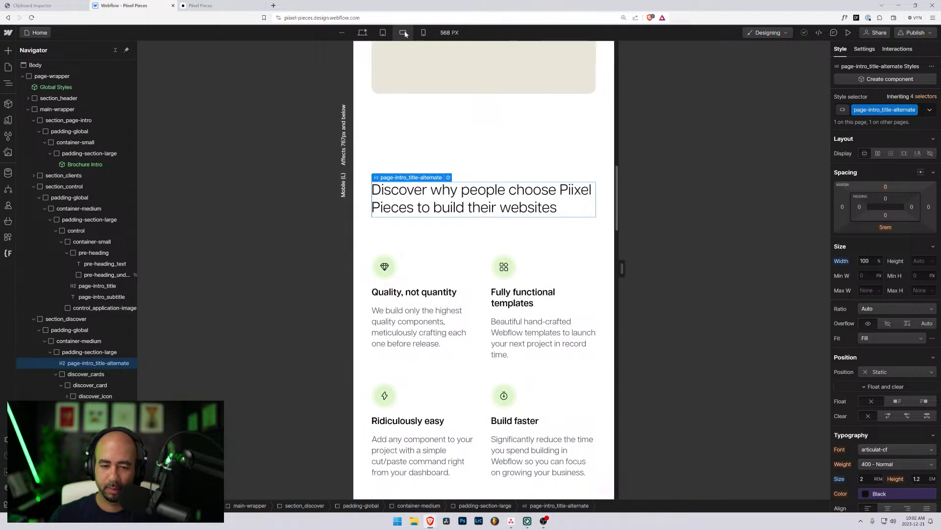
left_click(427, 34)
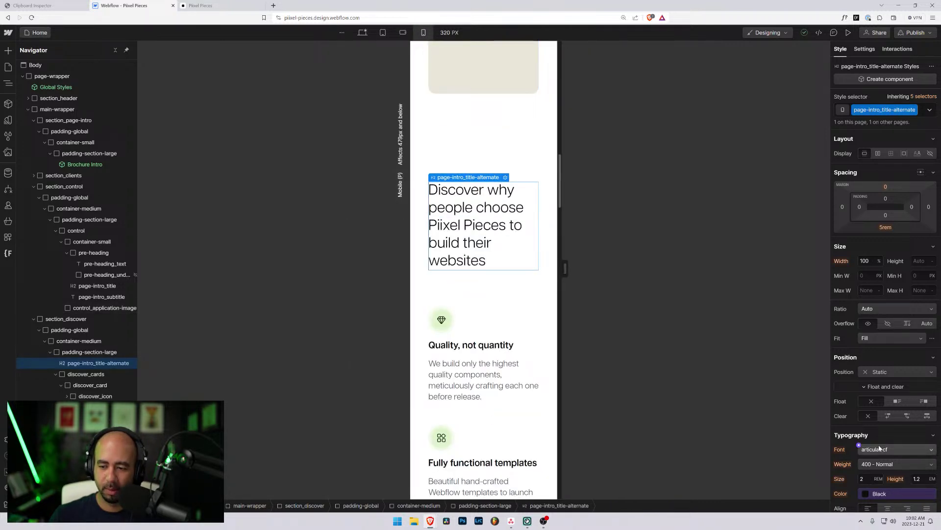
left_click(403, 33)
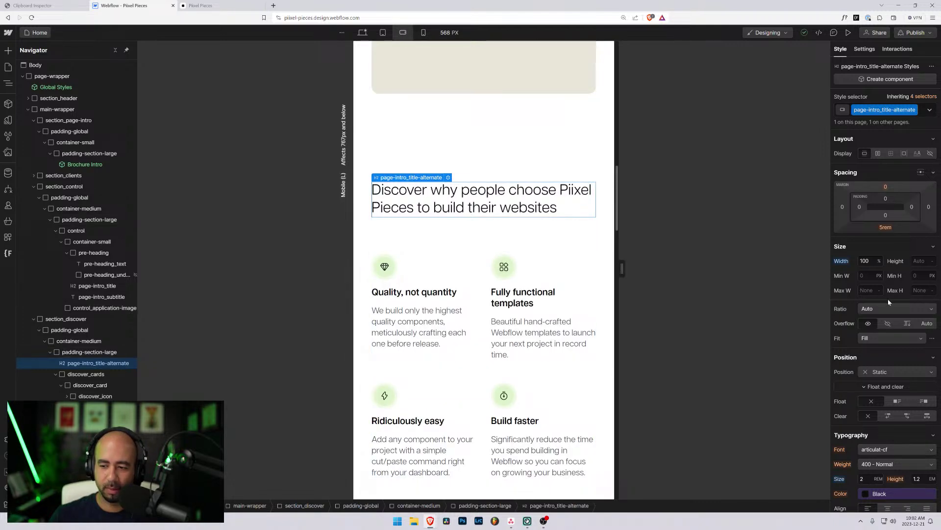
left_click(882, 229)
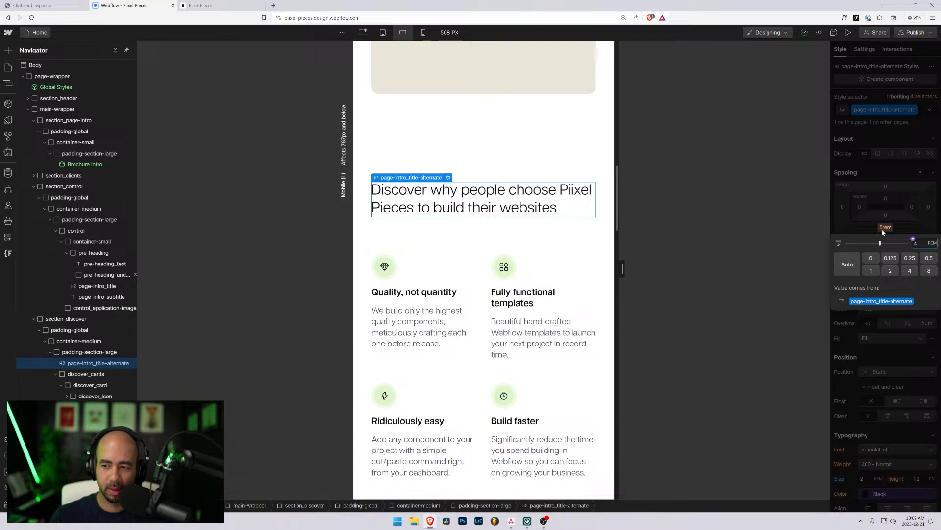
type("3")
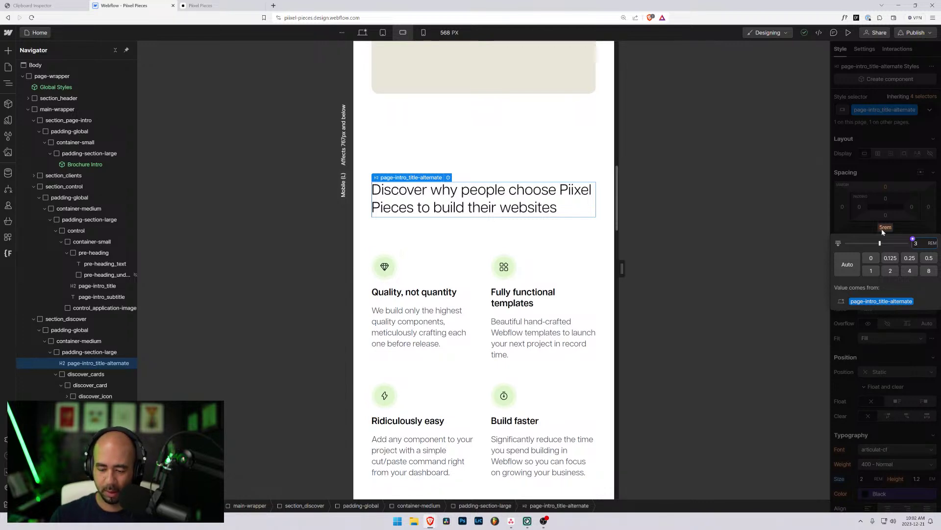
key("BackSpace")
type("2.5")
key("Return")
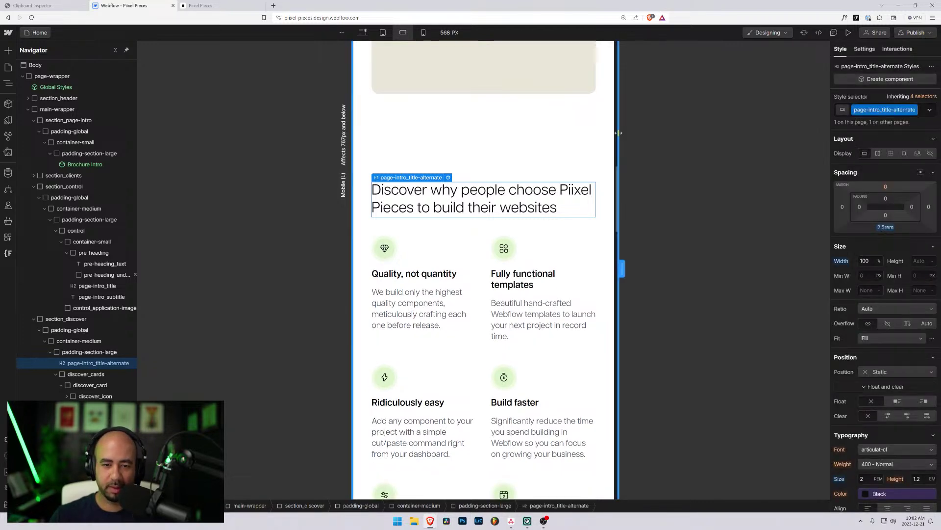
- Set the font size of page-intro_title-alternate to 1.5 rem at the mobile portrait breakpoint
left_click(424, 32)
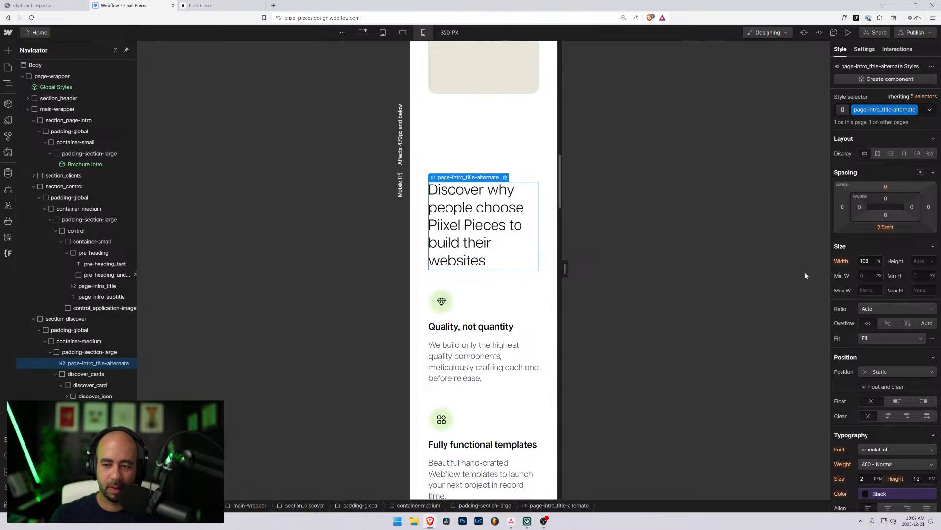
left_click(860, 478)
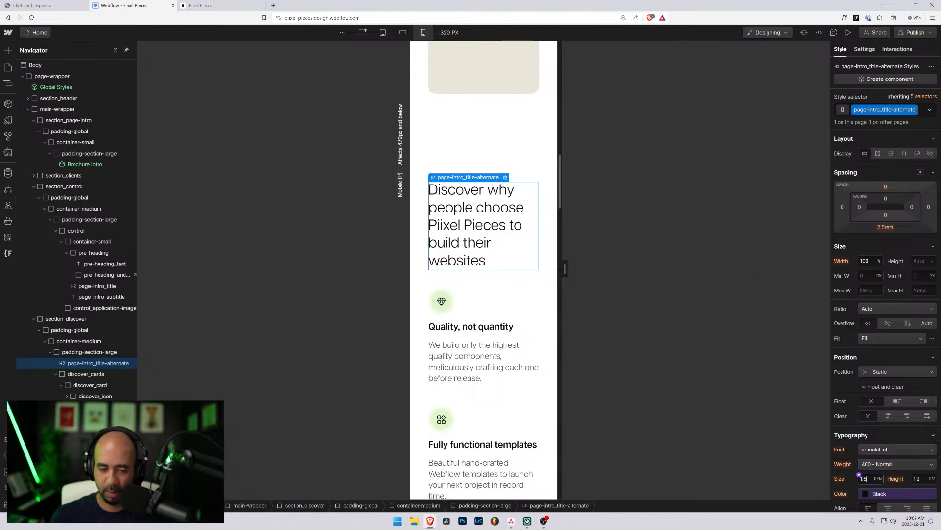
type("1.5")
key("Return")
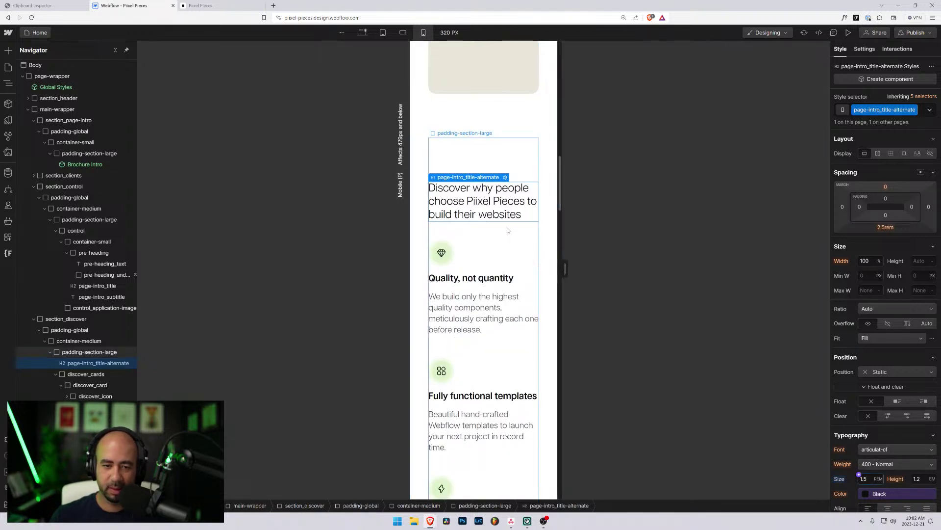
- Examine section_library's product cards at mobile portrait and tablet, and preview them from tablet up to desktop width
scroll(506, 232, "down", 15)
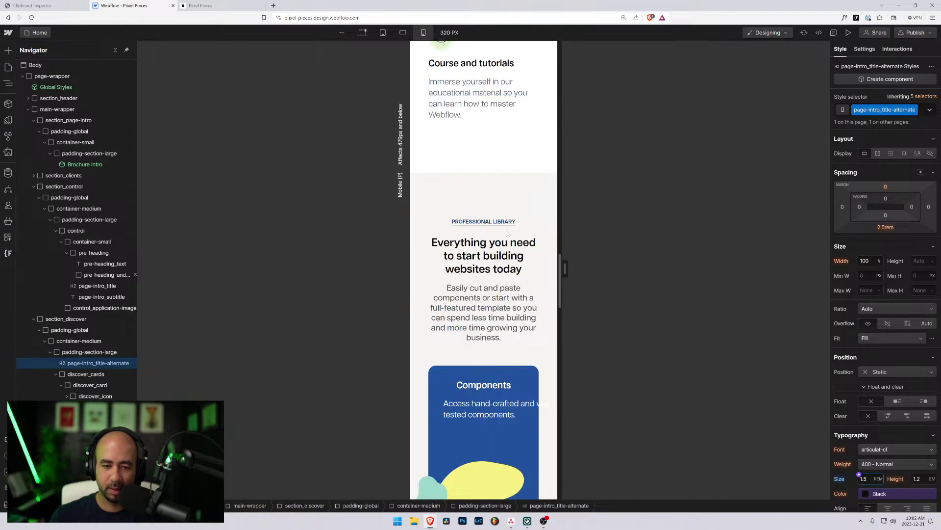
scroll(507, 233, "down", 5)
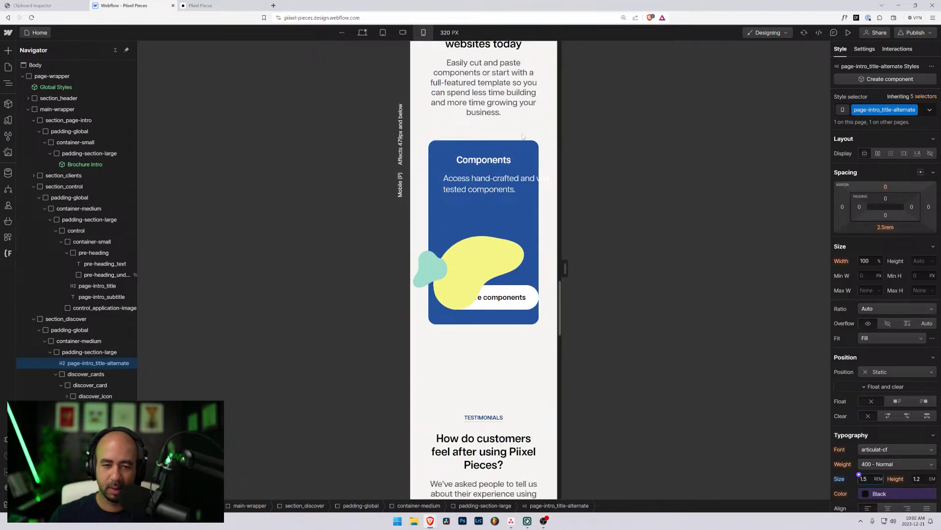
left_click(383, 33)
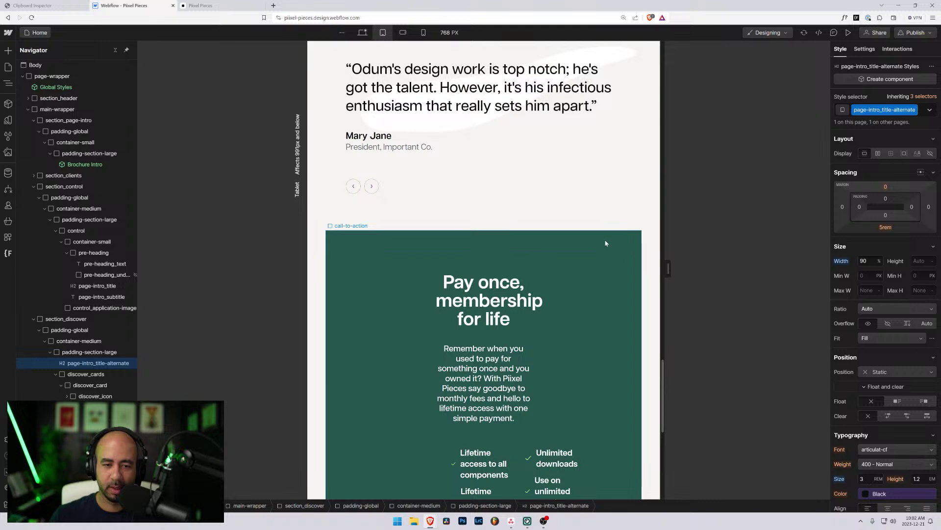
scroll(606, 243, "up", 8)
mouse_move(668, 268)
left_mouse_down()
mouse_move(736, 277)
mouse_move(592, 269)
mouse_move(744, 285)
mouse_move(645, 280)
mouse_move(669, 280)
left_mouse_up()
left_click(848, 33)
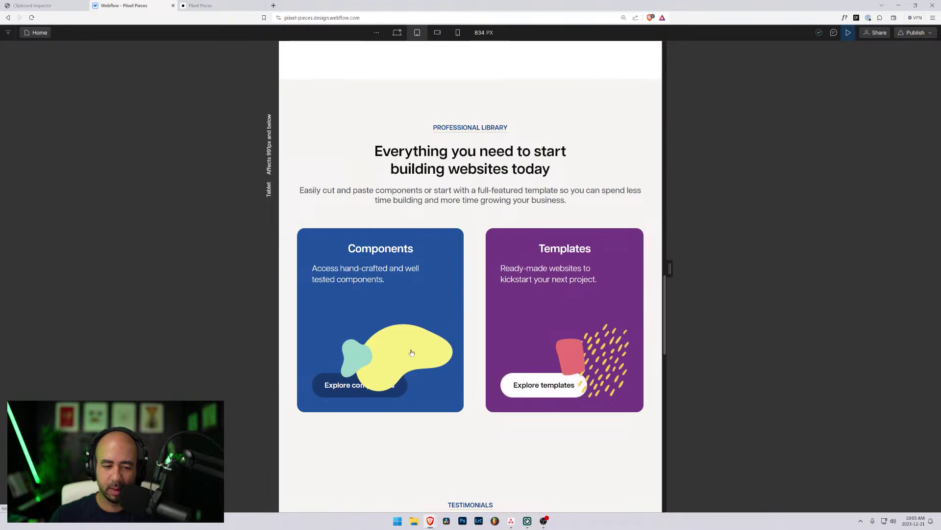
left_click_drag(670, 269, 793, 269)
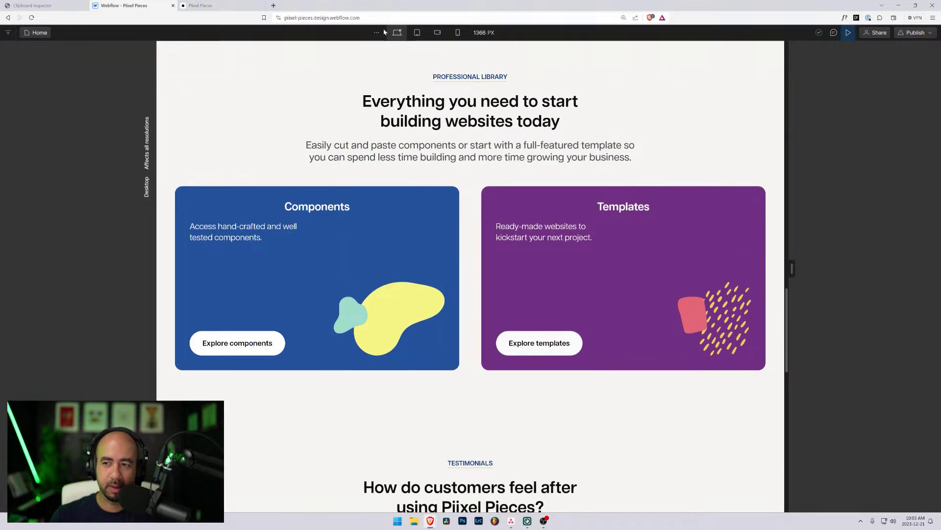
left_click(848, 33)
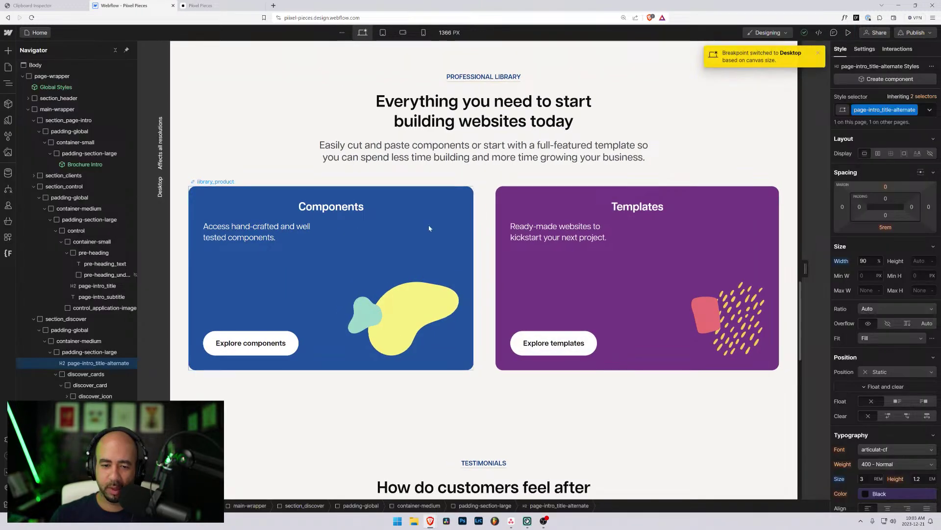
- At the tablet breakpoint, set the height of library_shape-main in the product cards to 7 rem
left_click(383, 32)
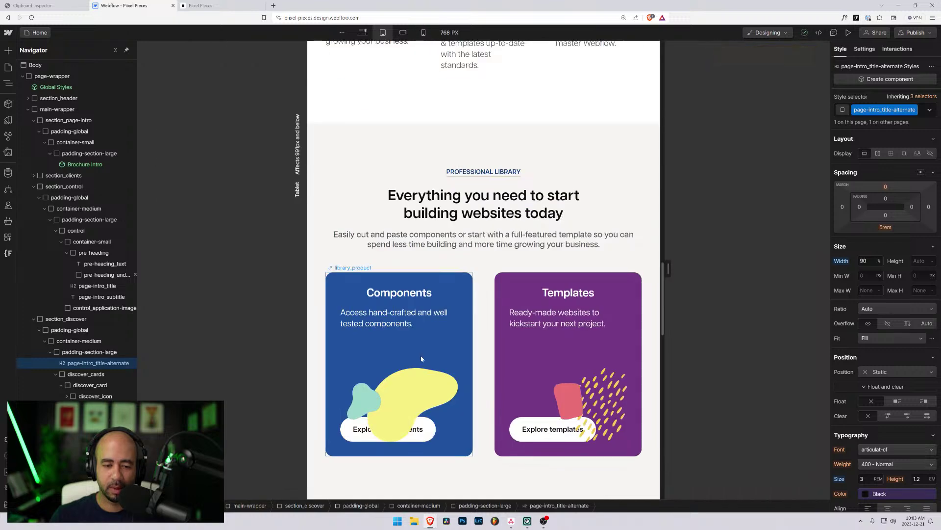
left_click(416, 376)
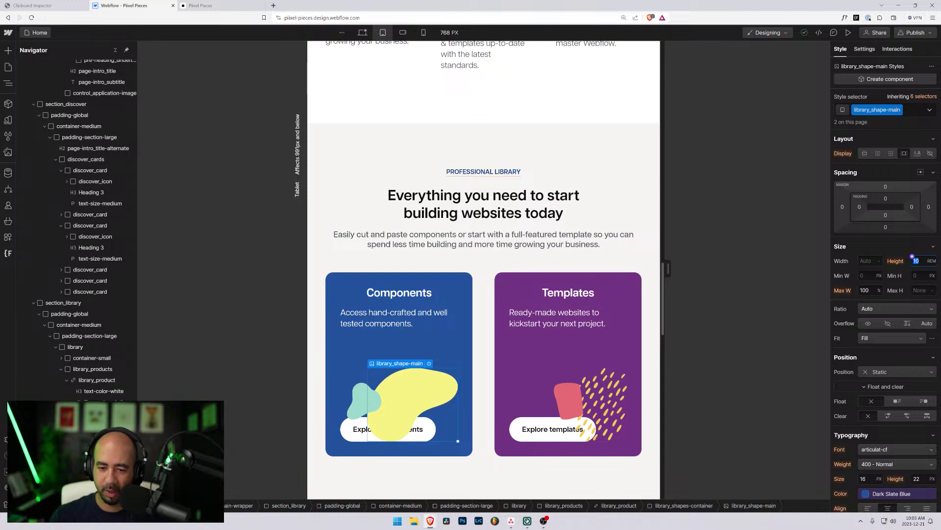
key("Down")
key("Down")
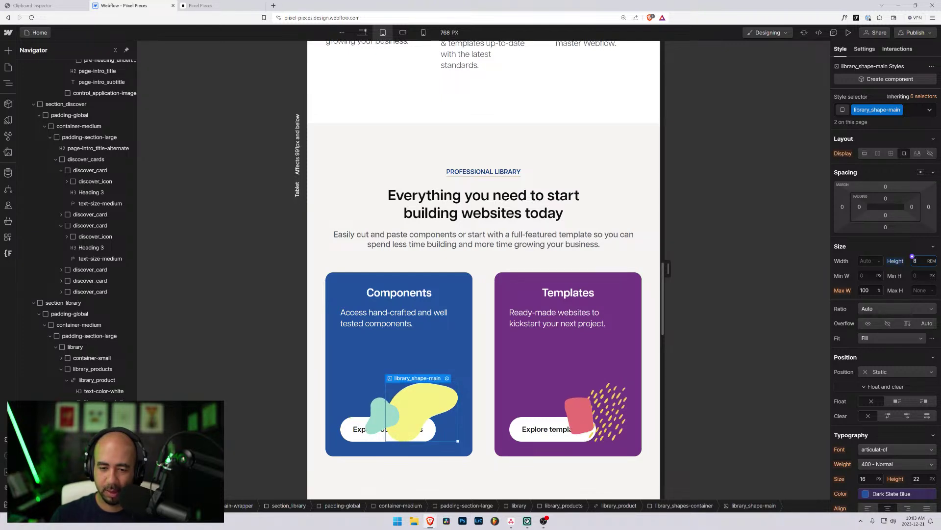
key("Down")
key("Down")
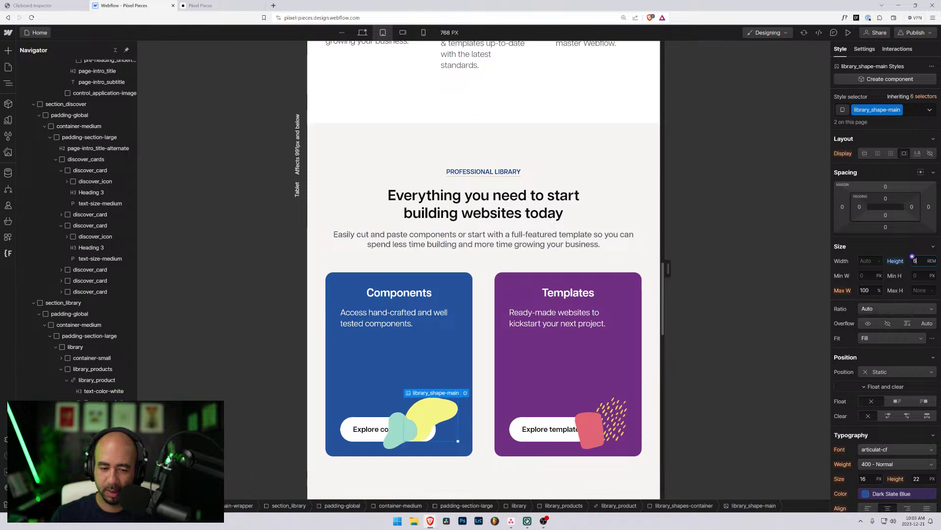
key("Up")
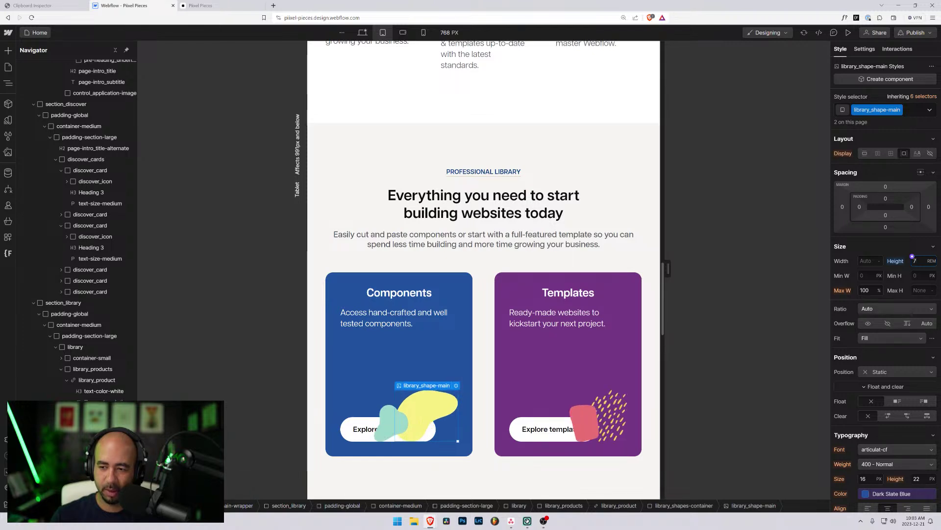
- Set the height of library_shape-accent to 4 rem and its left position offset to -1.5 rem at tablet
left_click(584, 418)
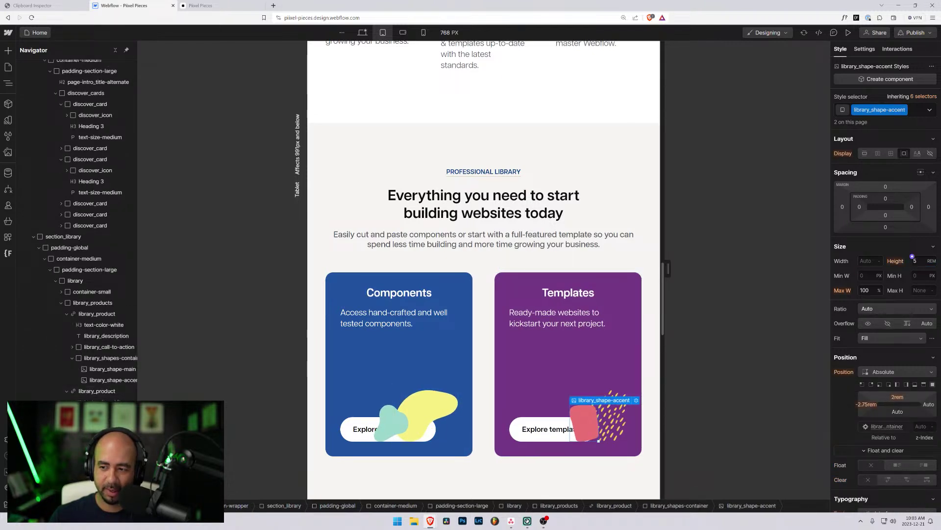
key("Down")
key("Down")
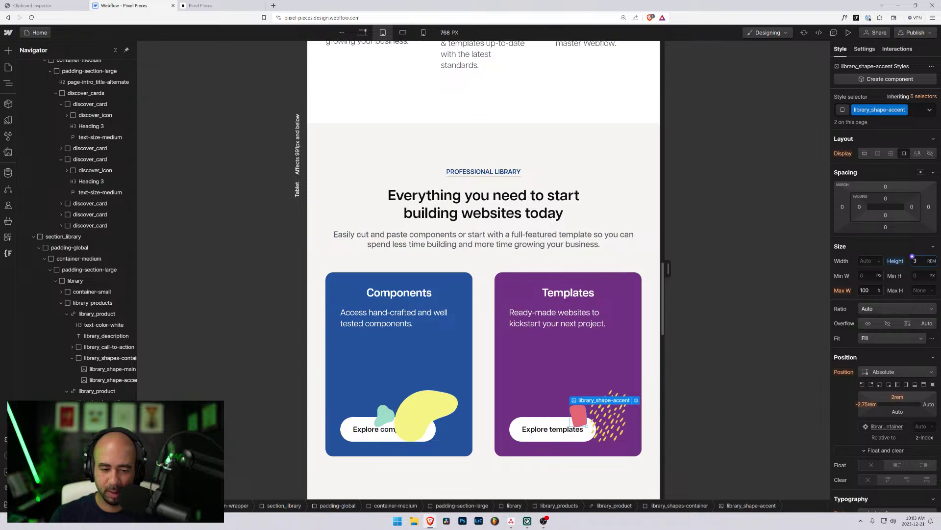
key("Up")
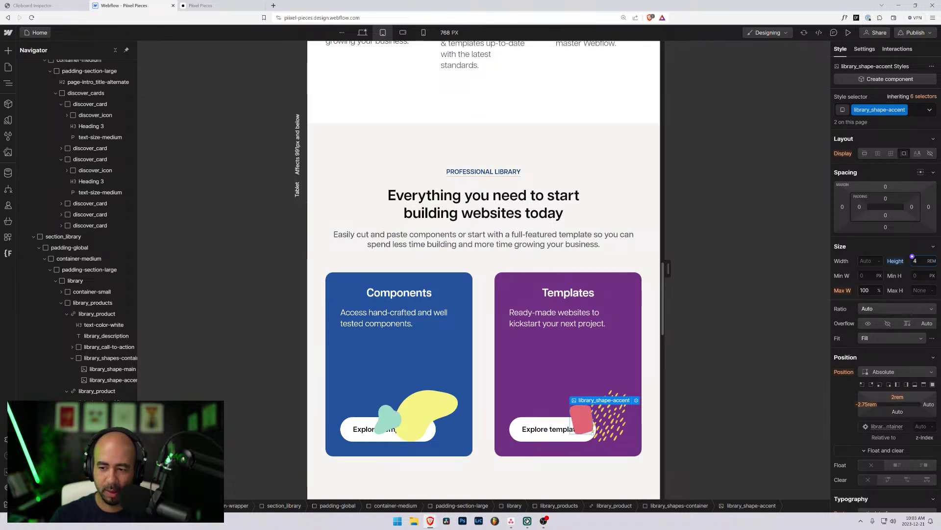
left_click_drag(865, 408, 867, 408)
left_click(866, 405)
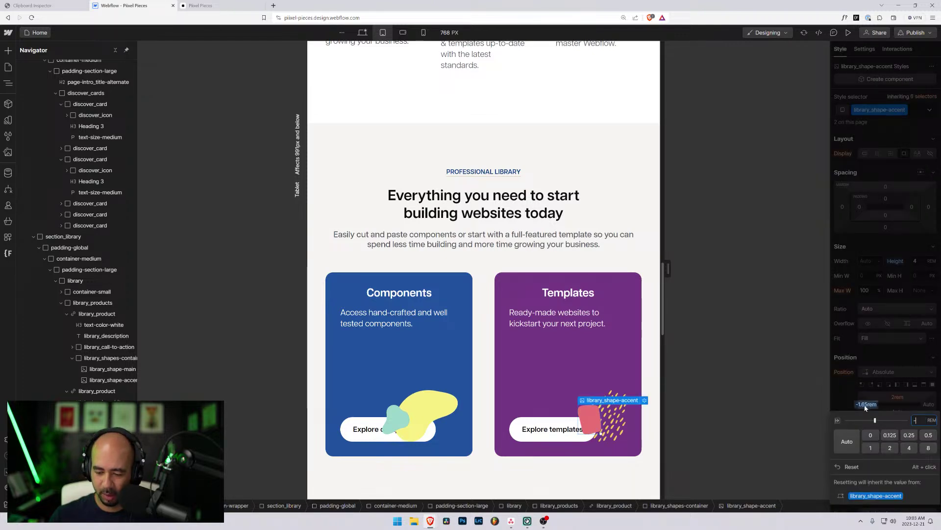
key("Return")
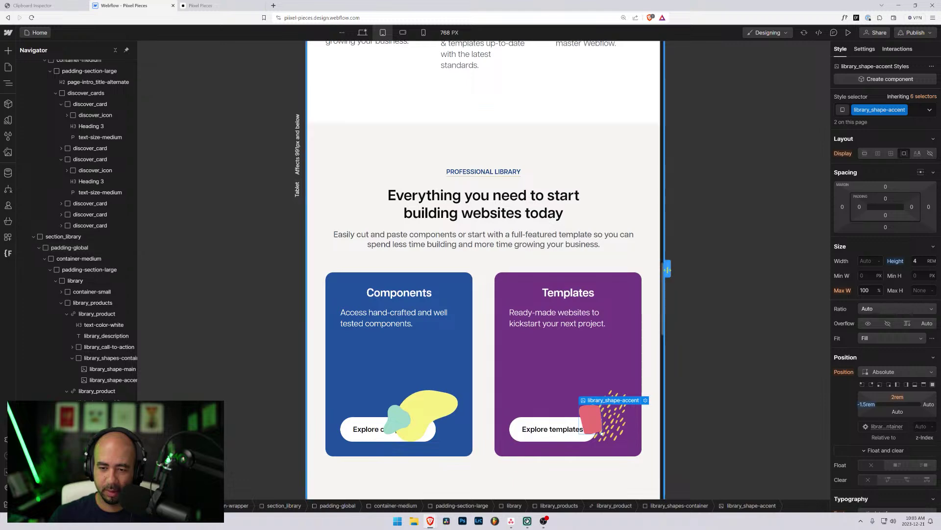
- Preview the library cards at several tablet and desktop widths, checking how the shapes overlap the buttons and react on hover
left_click_drag(668, 268, 696, 269)
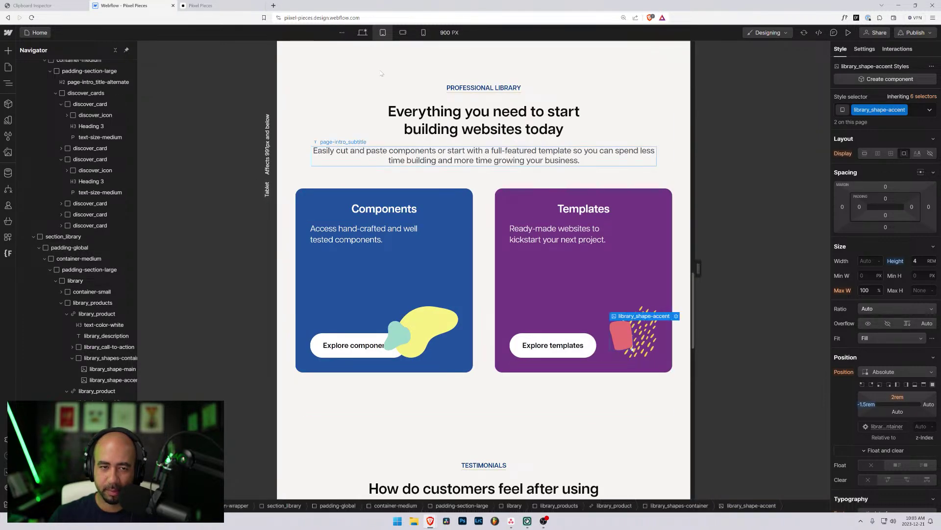
left_click(848, 32)
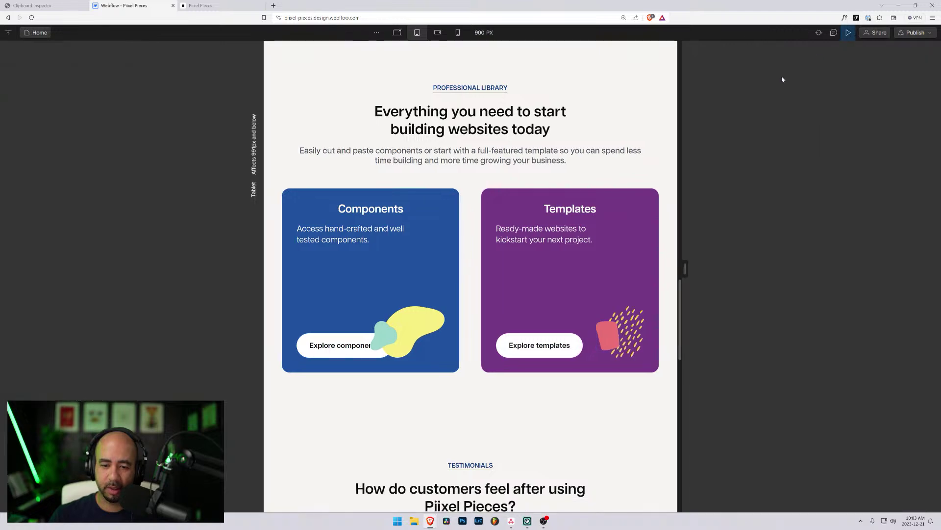
left_click_drag(684, 269, 707, 274)
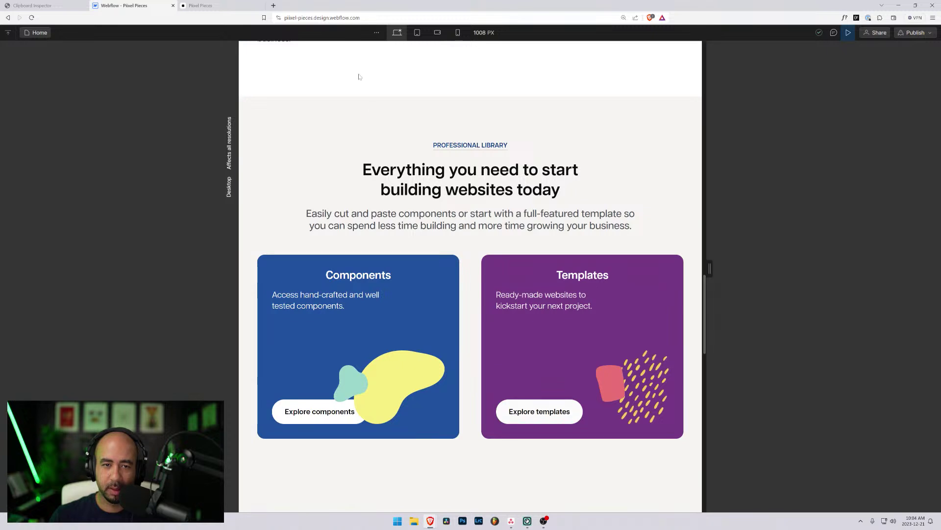
left_click(417, 32)
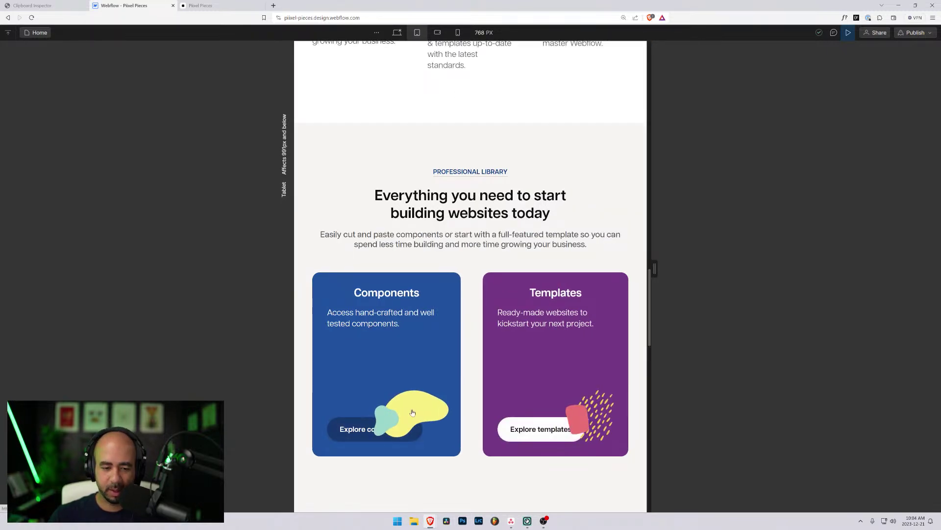
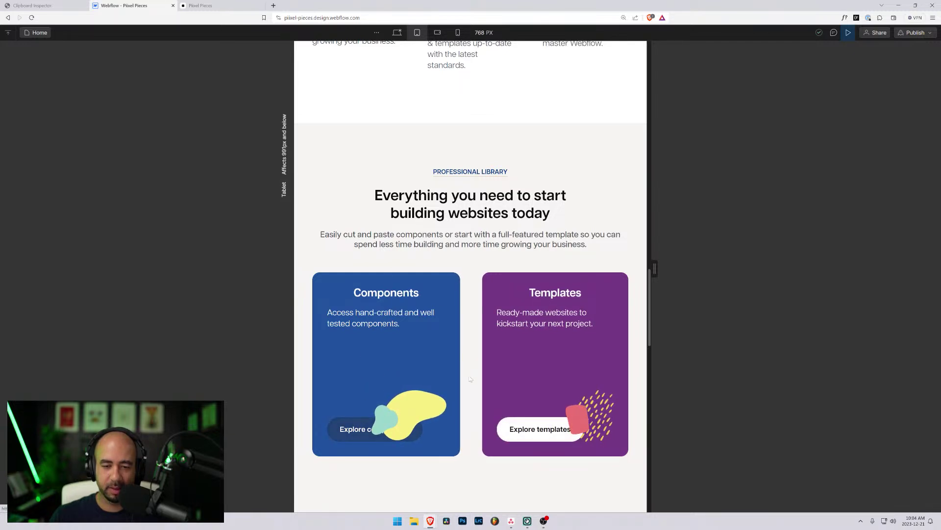
left_click(398, 33)
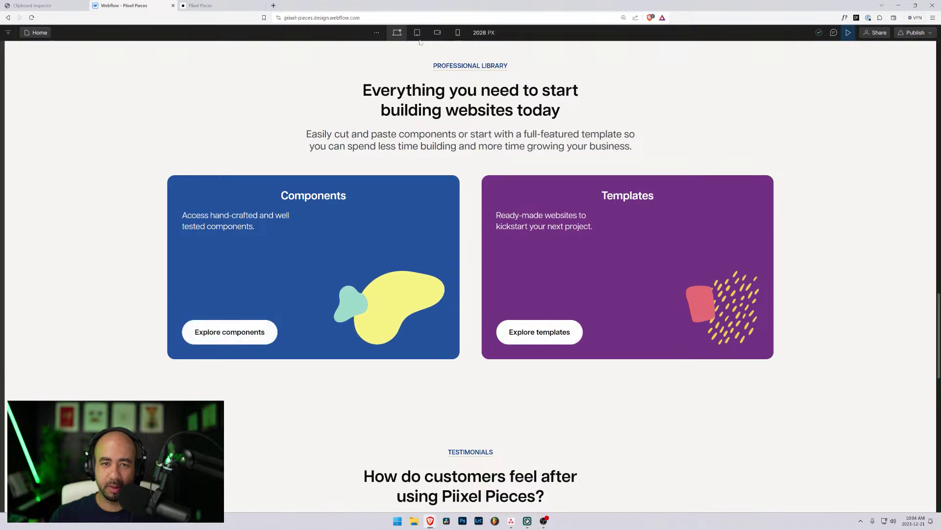
left_click(417, 32)
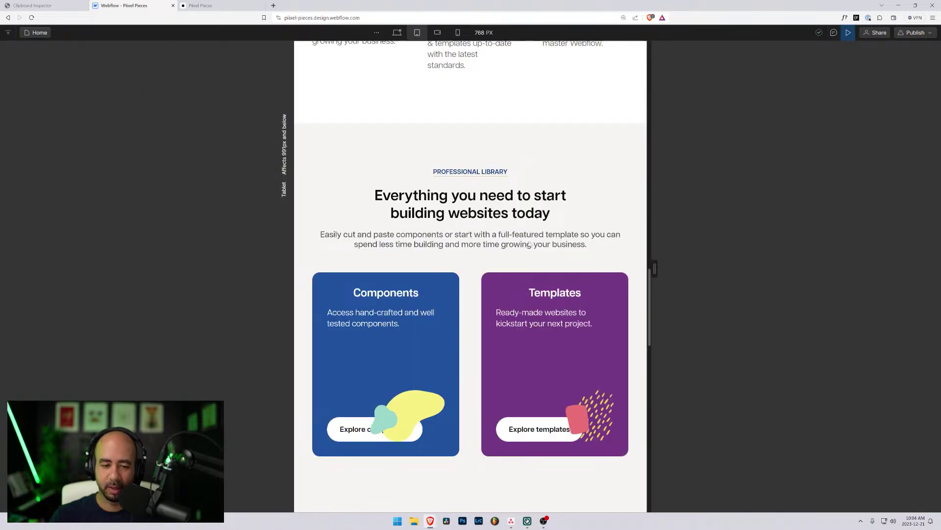
- Examine the style settings of library_shape-main and library_shape-accent in the product cards with the canvas at 834 px
key("ctrl+shift+p")
left_click_drag(663, 269, 683, 269)
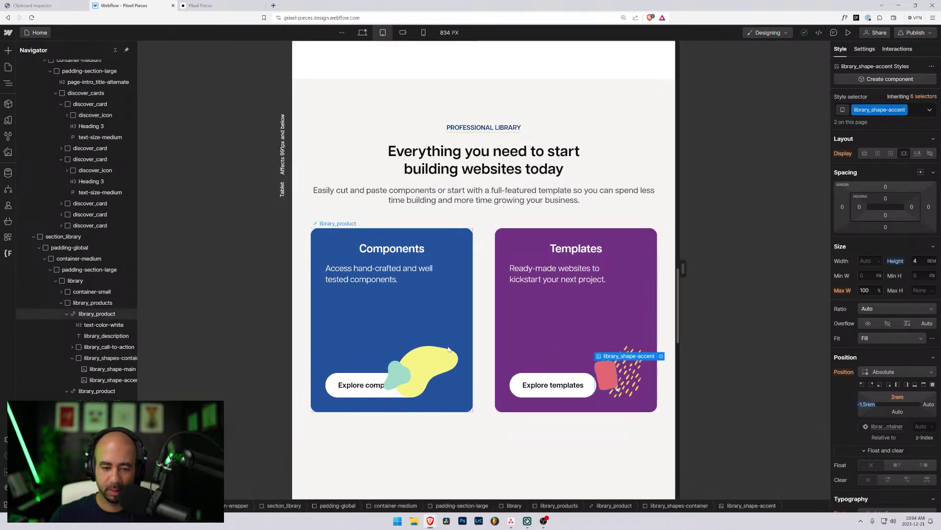
left_click(443, 358)
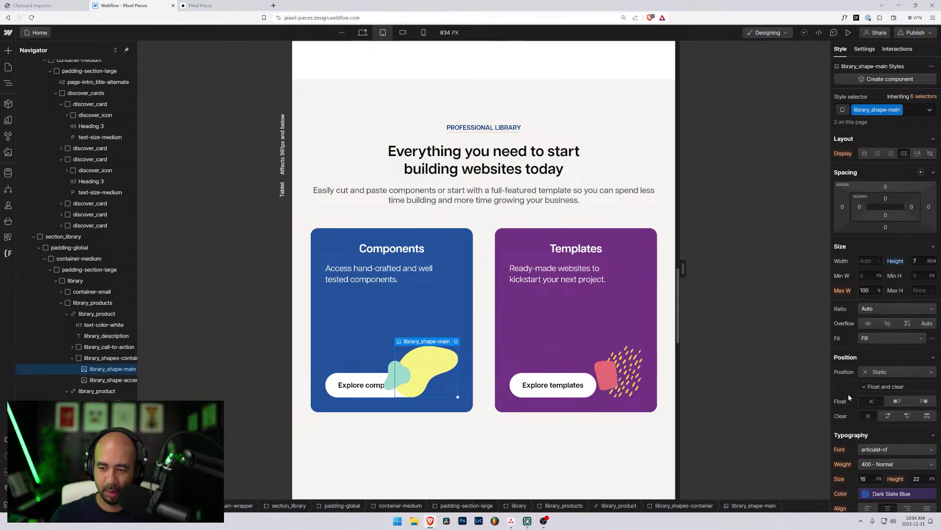
scroll(849, 396, "down", 4)
scroll(884, 390, "down", 3)
scroll(884, 392, "up", 7)
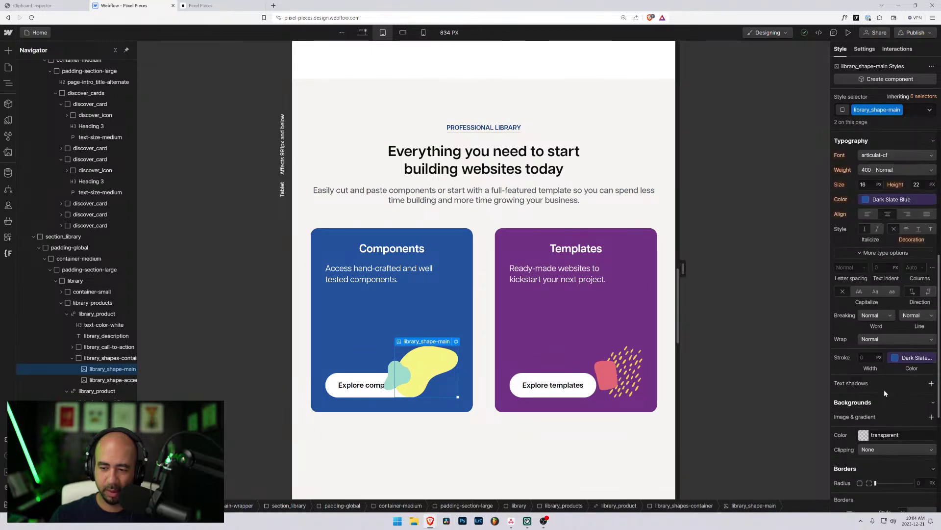
scroll(885, 397, "down", 5)
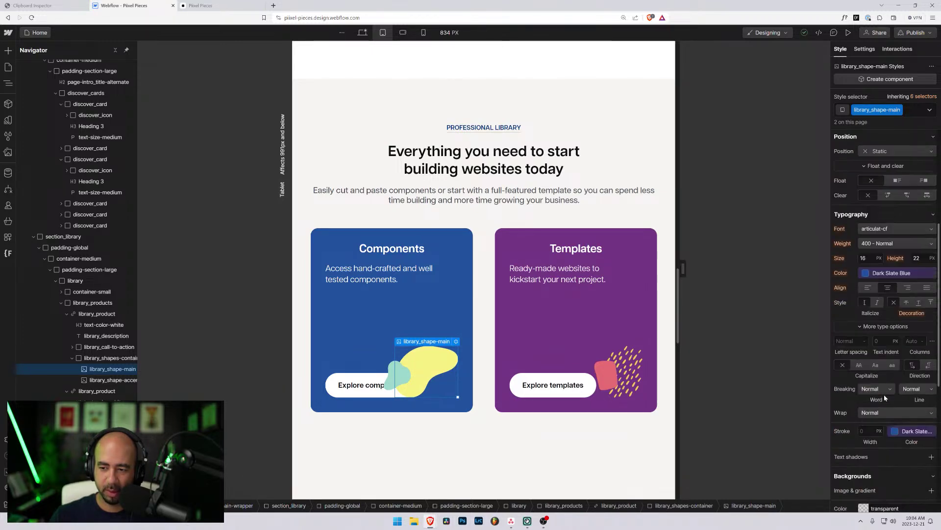
scroll(885, 398, "up", 4)
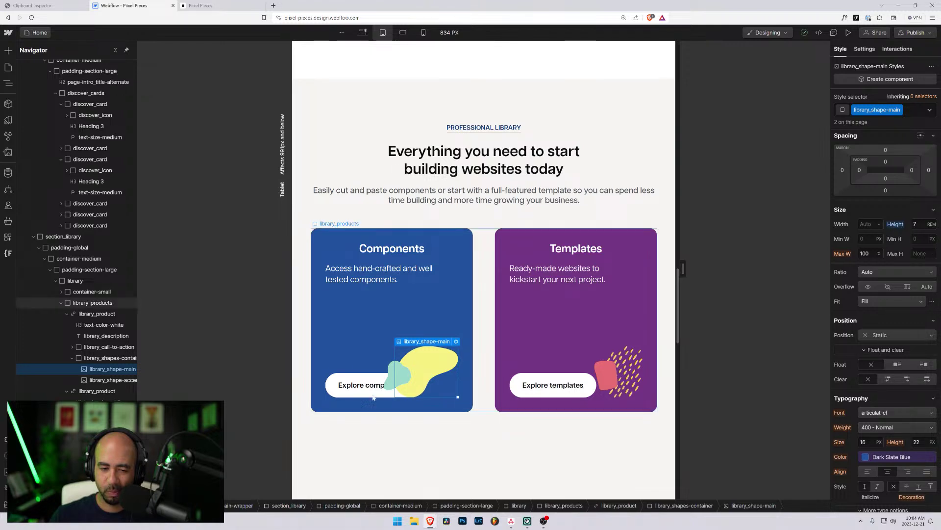
left_click(604, 367)
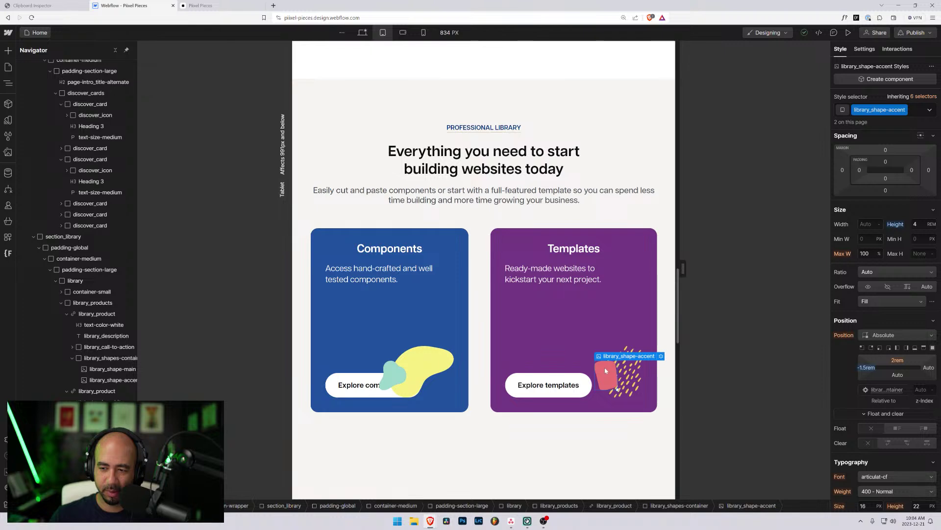
- Try absolute positioning on library_shape-main with top and right offsets of 0, and reset its position
left_click(442, 370)
left_click(879, 336)
left_click(877, 357)
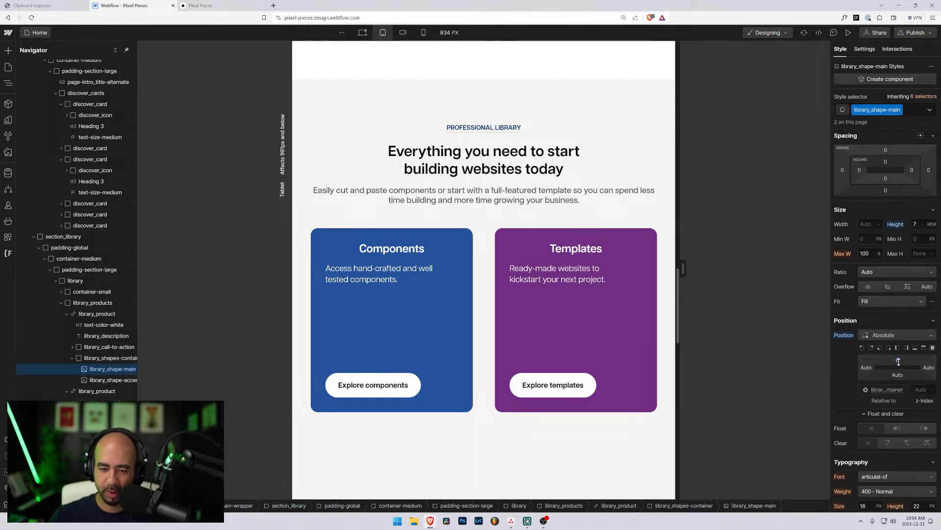
key("ctrl+z")
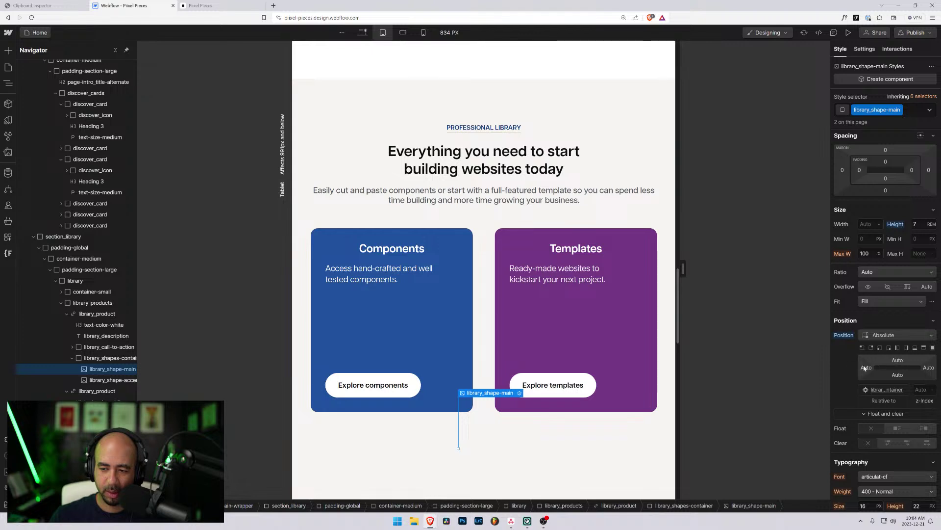
left_click(438, 311)
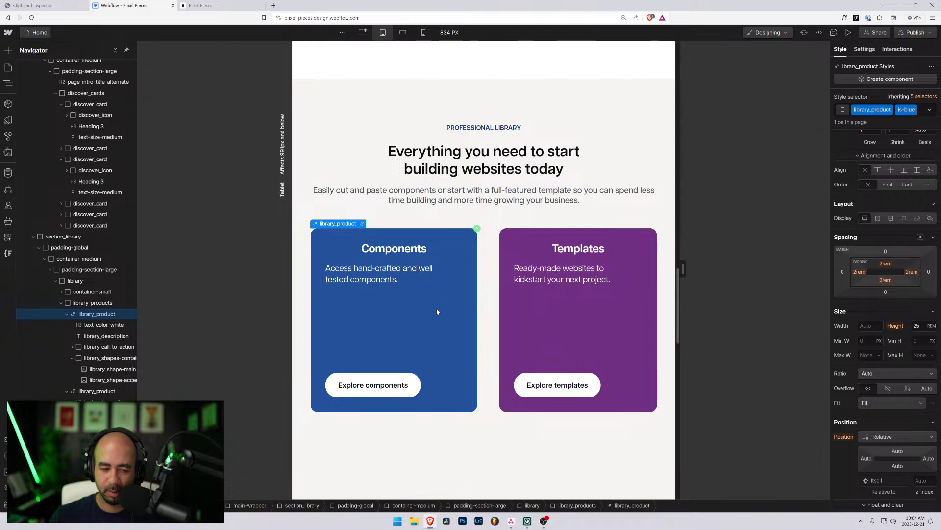
left_click(887, 389)
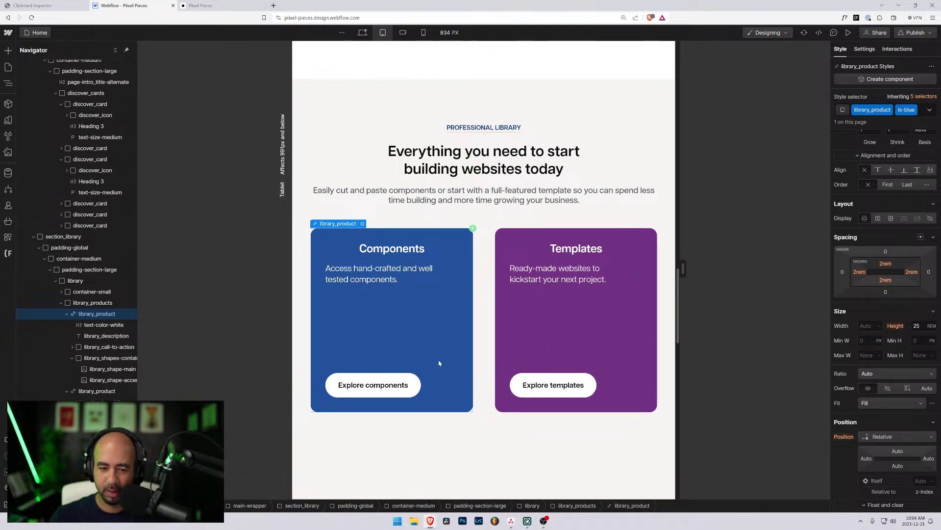
left_click(112, 368)
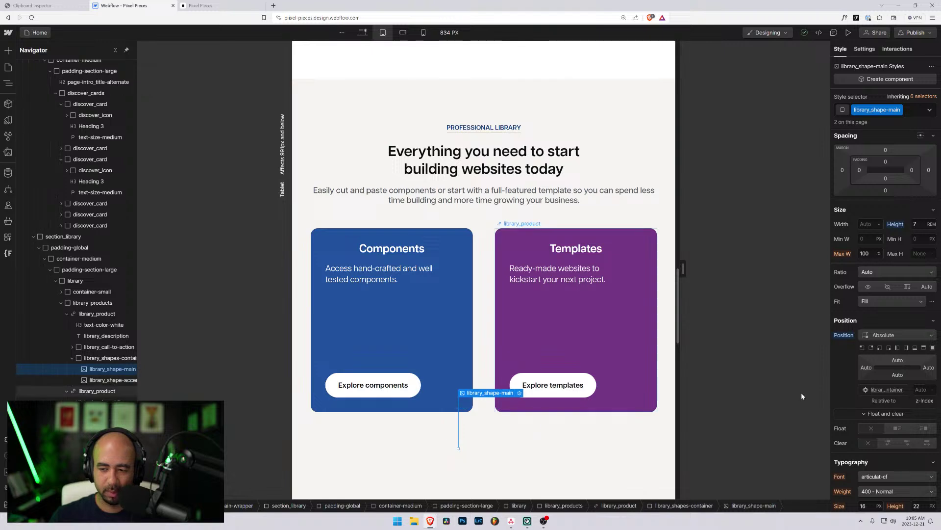
left_click(896, 362)
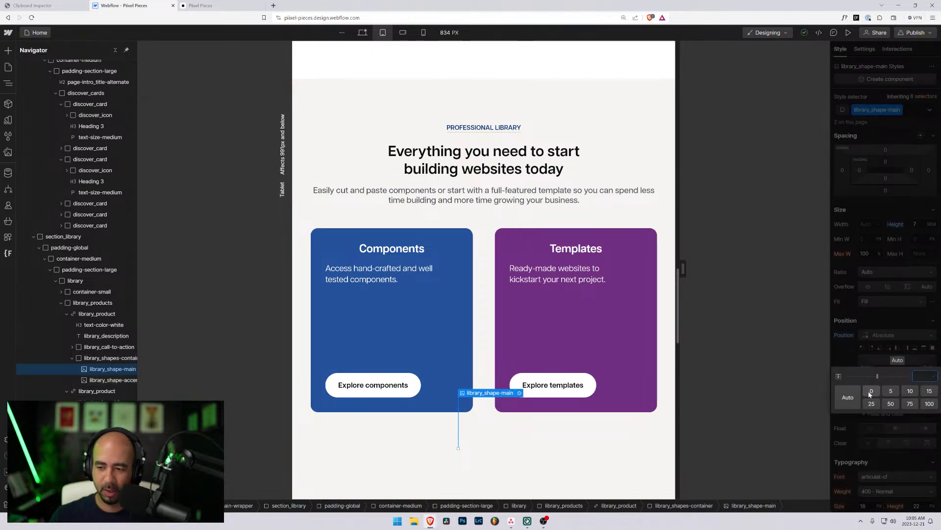
key("Tab")
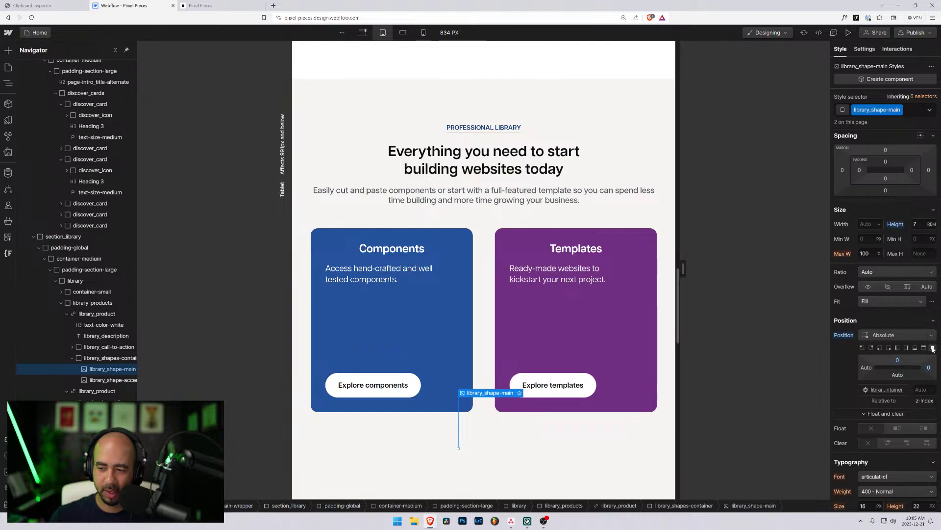
left_click(933, 347)
left_click(842, 336, "alt")
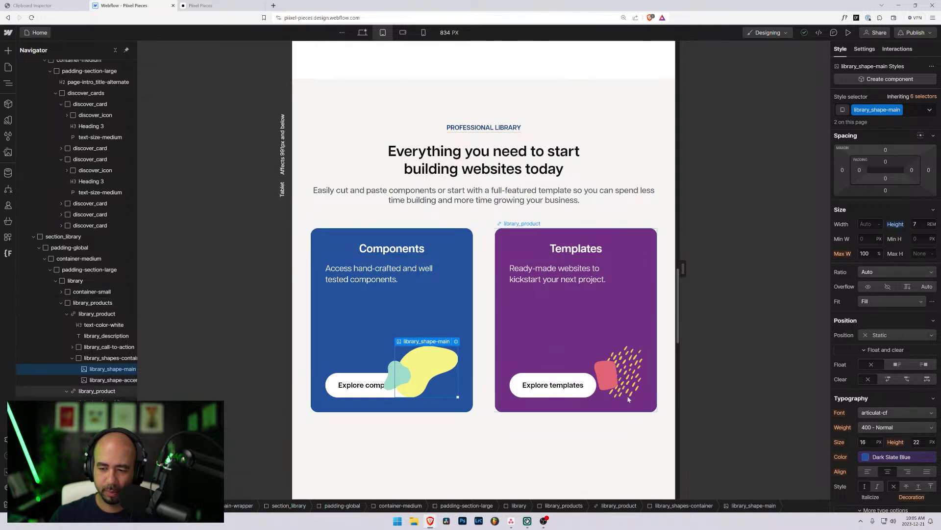
- Try heights of 6.6, 5 and 4 rem on library_shape-main at tablet, and leave it at 6 rem
type("6.6")
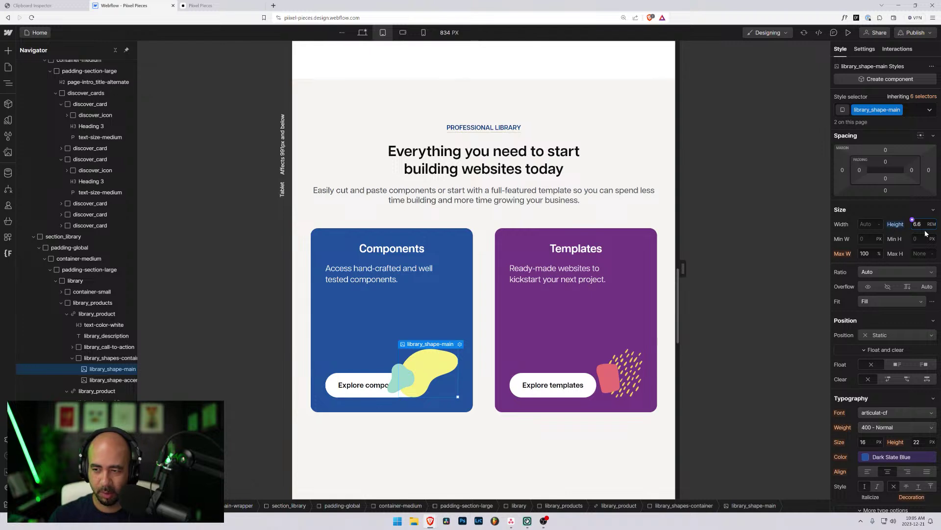
key("BackSpace")
key("BackSpace")
key("BackSpace")
type("5")
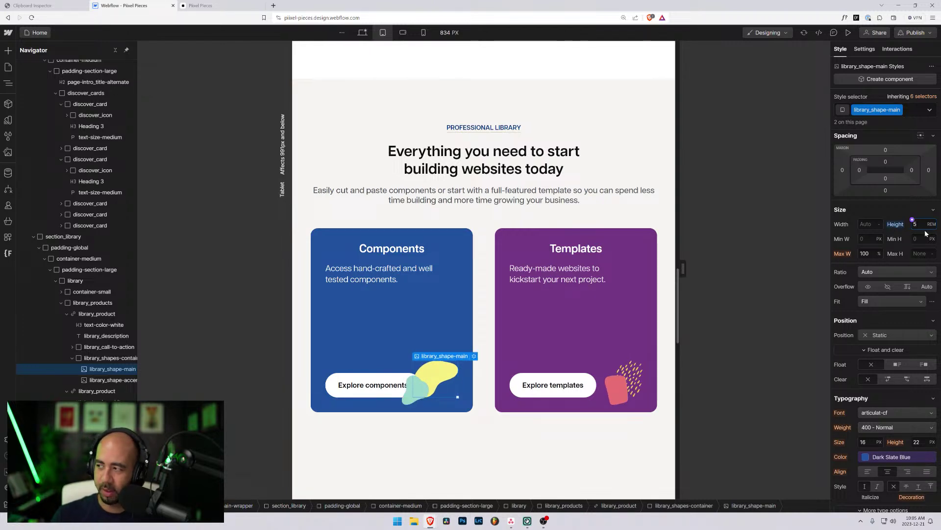
key("BackSpace")
type("4")
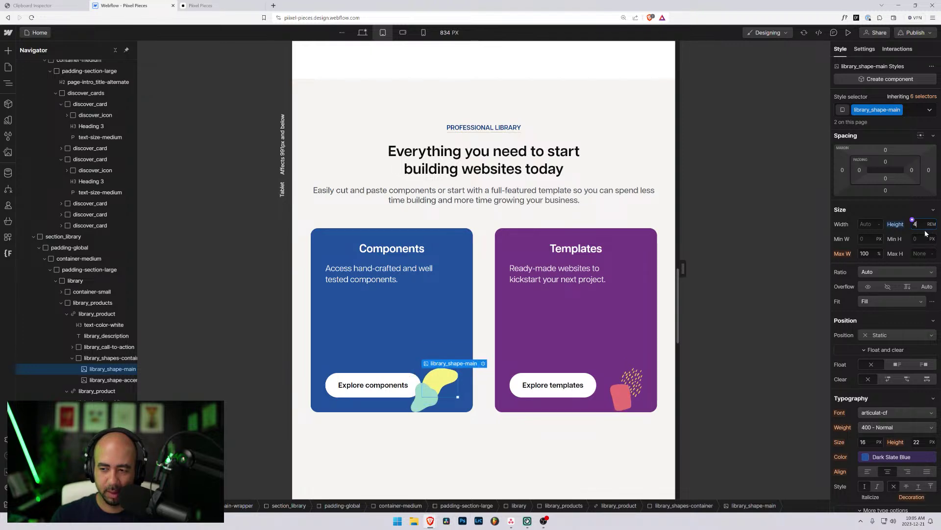
key("Up")
key("Up")
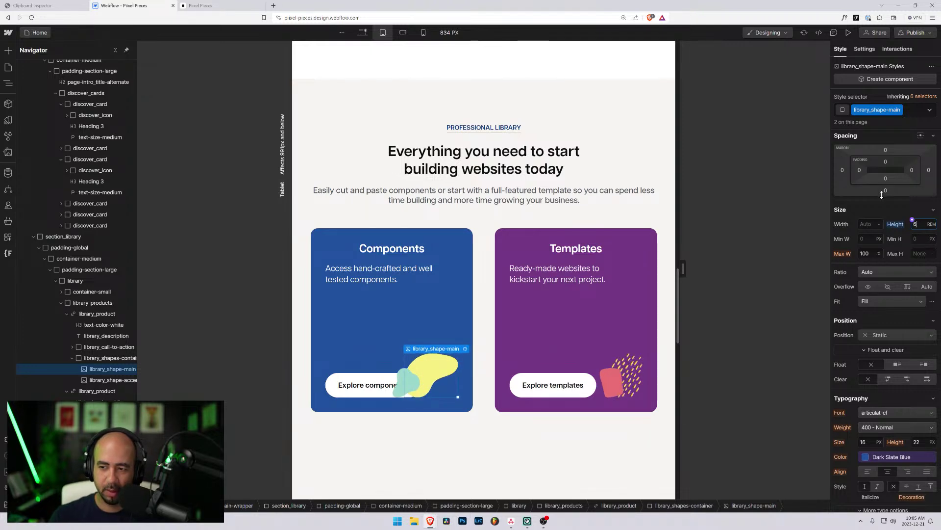
- Add a bottom margin of 5 rem to library_shape-main to lift the shapes above the card buttons
mouse_move(888, 193)
left_mouse_down()
mouse_move(894, 231)
mouse_move(895, 210)
left_mouse_up()
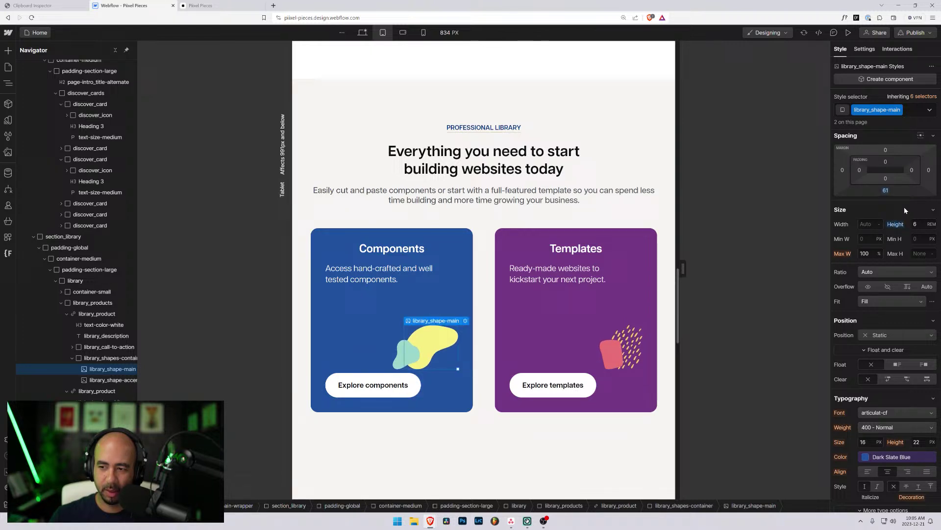
left_click(886, 191)
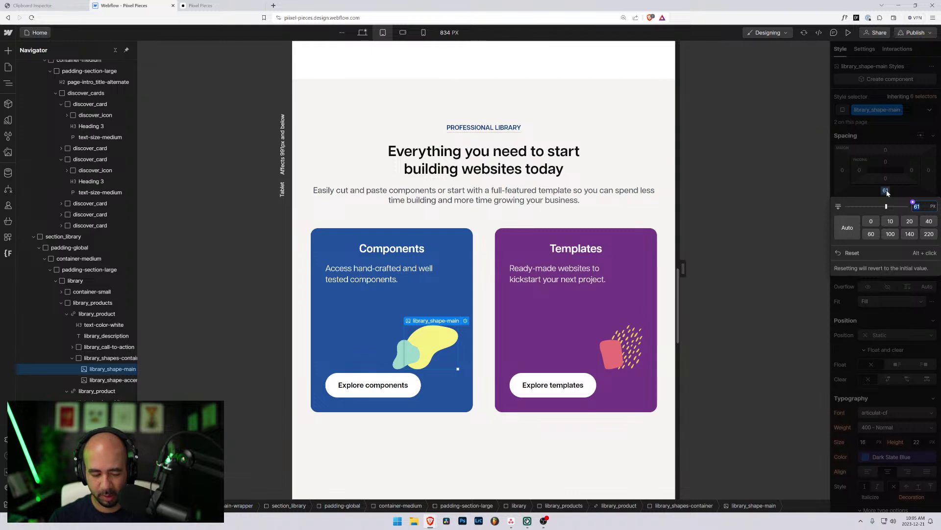
type("5rem")
key("Return")
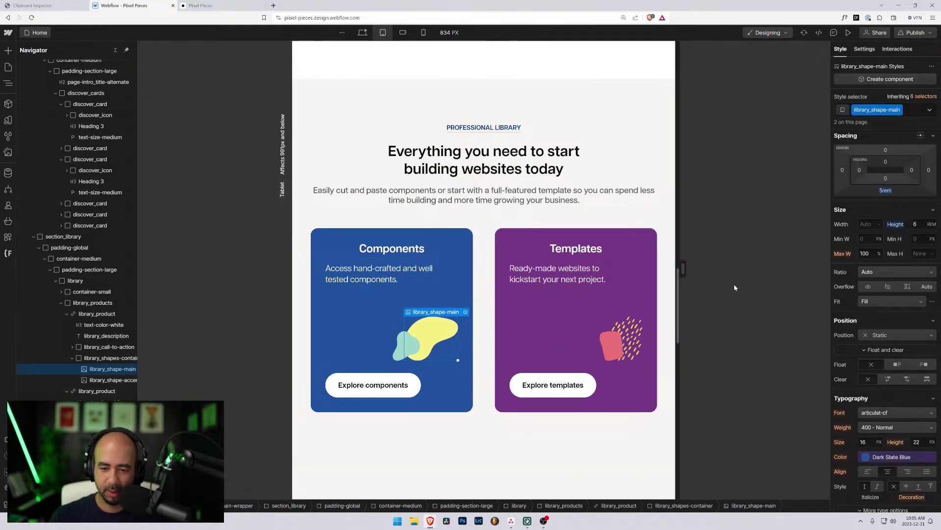
left_click(885, 191)
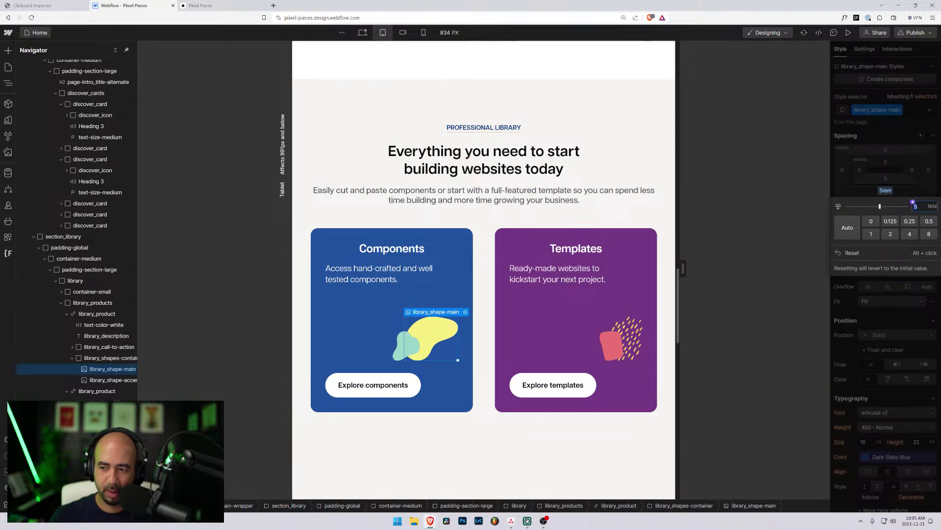
key("Escape")
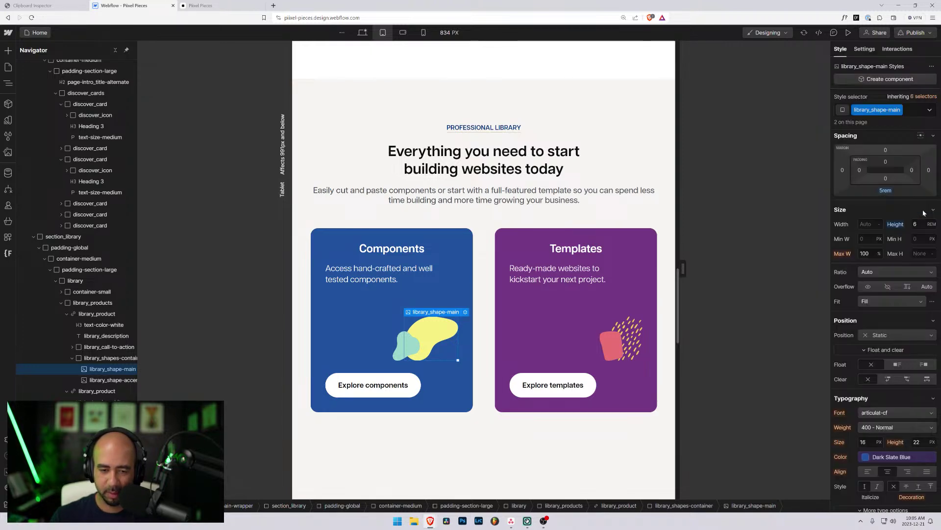
- Try a 2 rem bottom margin on library_shape-main with the canvas widened to 990 px, and reset the margin
left_click(886, 191)
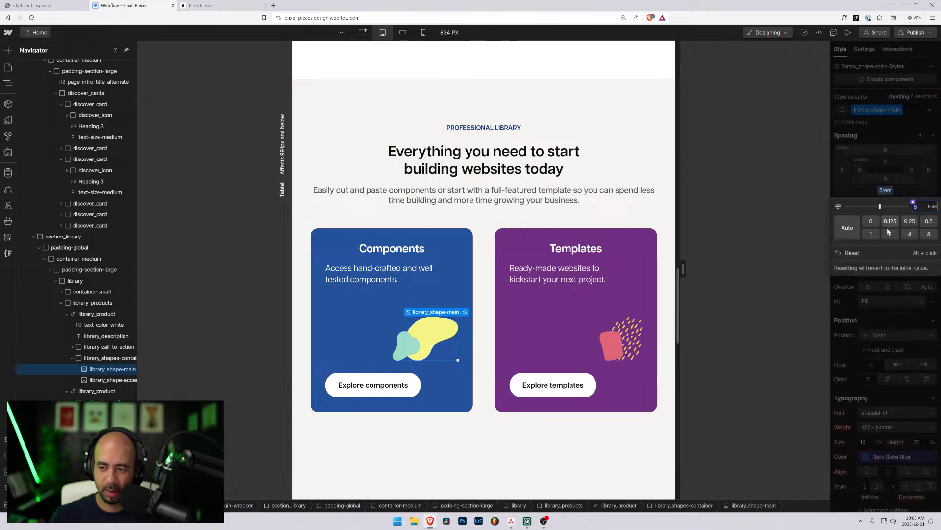
left_click(891, 235)
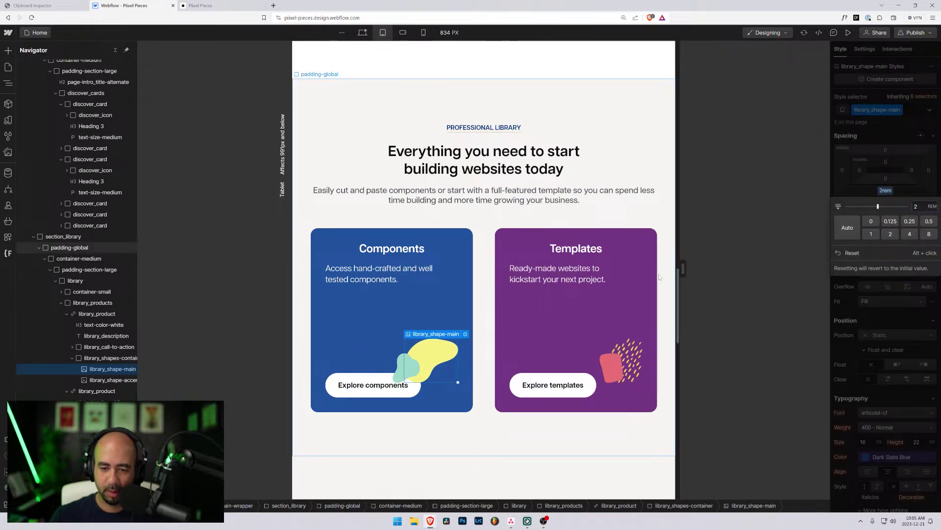
left_click_drag(683, 264, 718, 278)
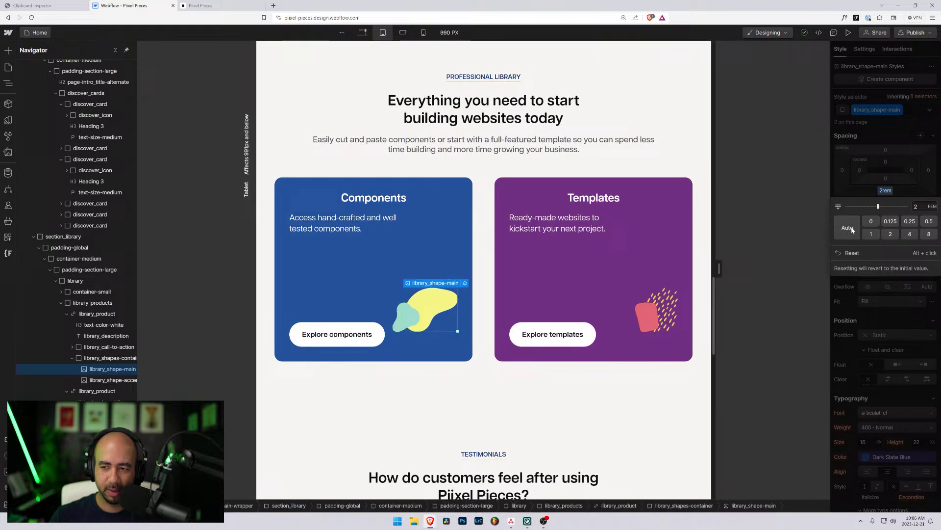
left_click(889, 191, "alt")
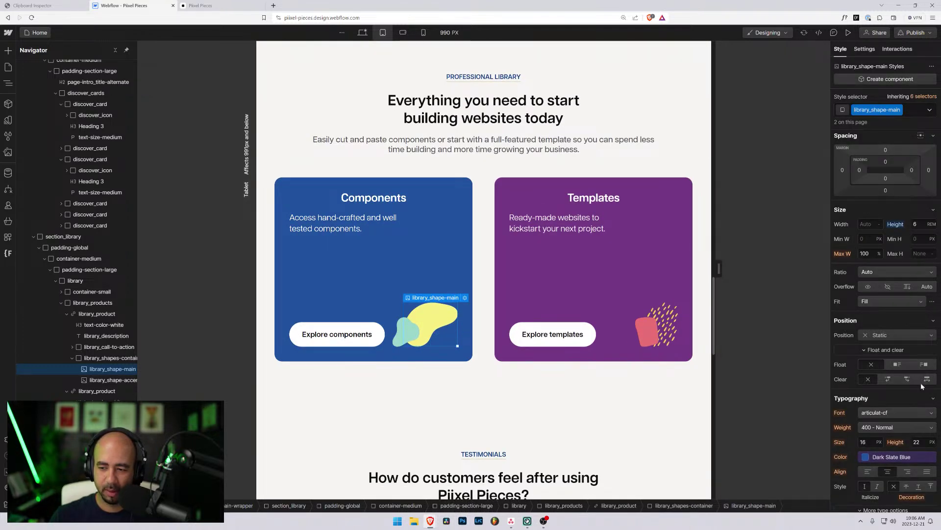
- Set the height of library_shape-main to 5 rem at the tablet breakpoint
left_click(917, 225)
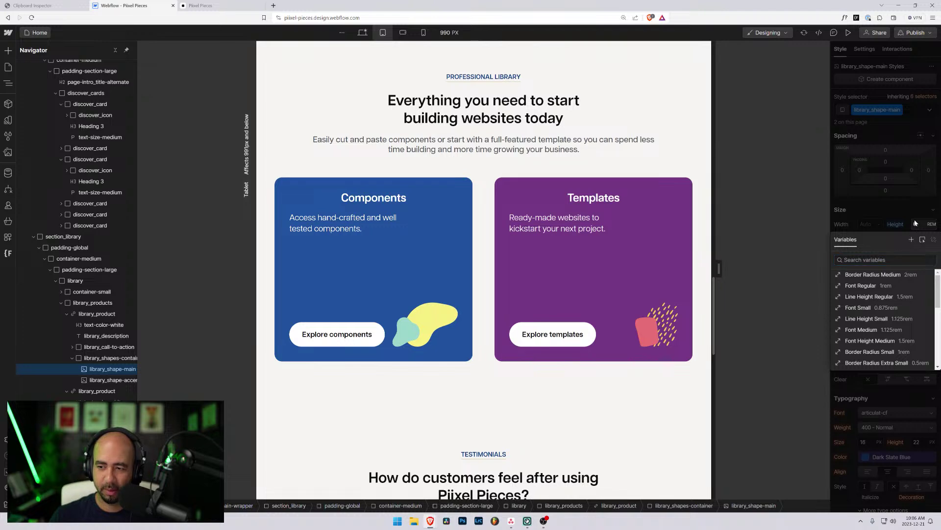
key("Escape")
type("5")
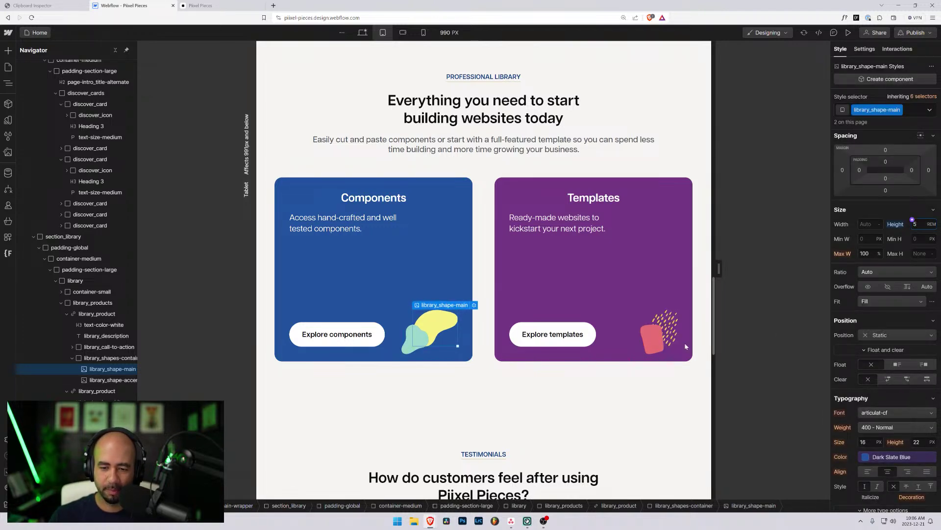
- Set library_shape-accent's height to 3 rem and its left position offset to -1 rem at tablet
left_click(662, 339)
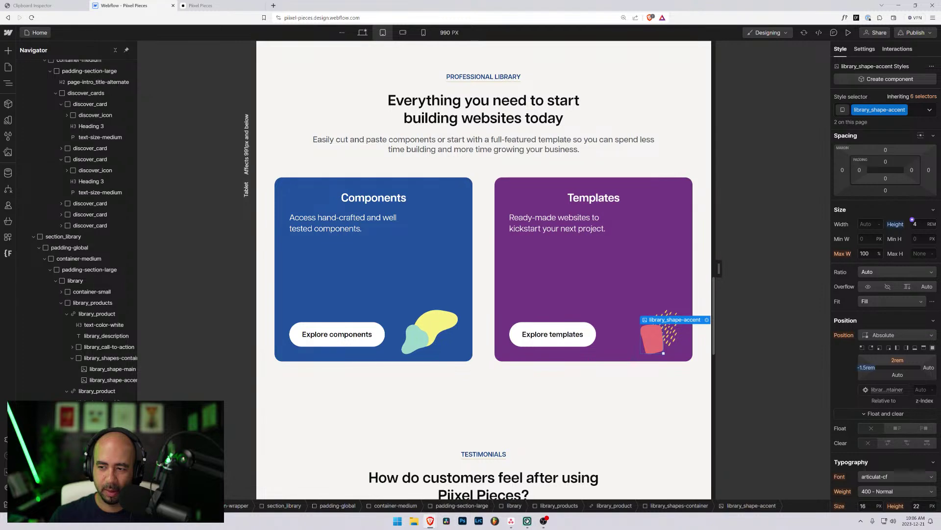
type("3")
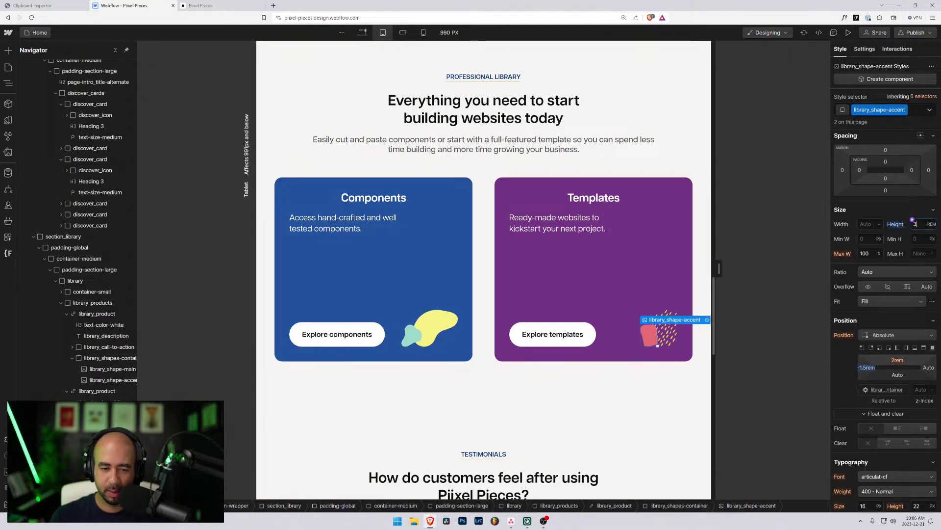
left_click(867, 367)
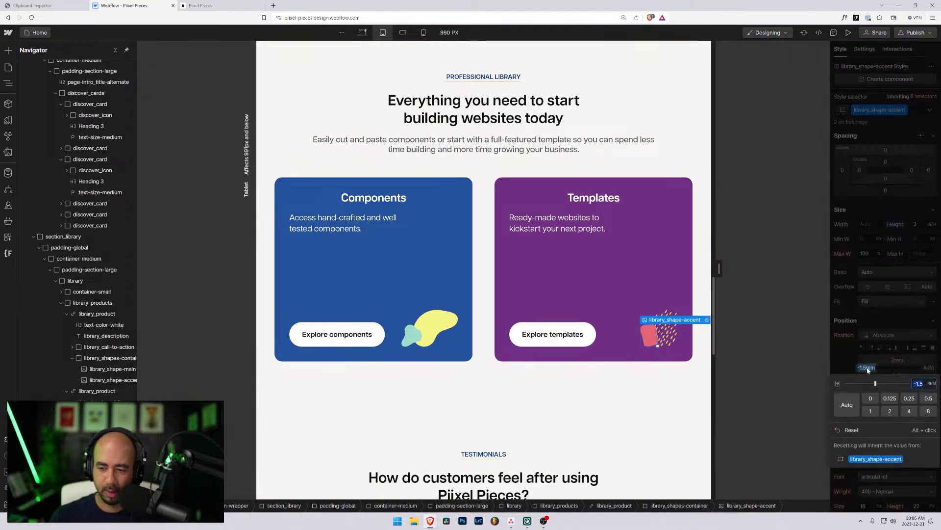
key("Return")
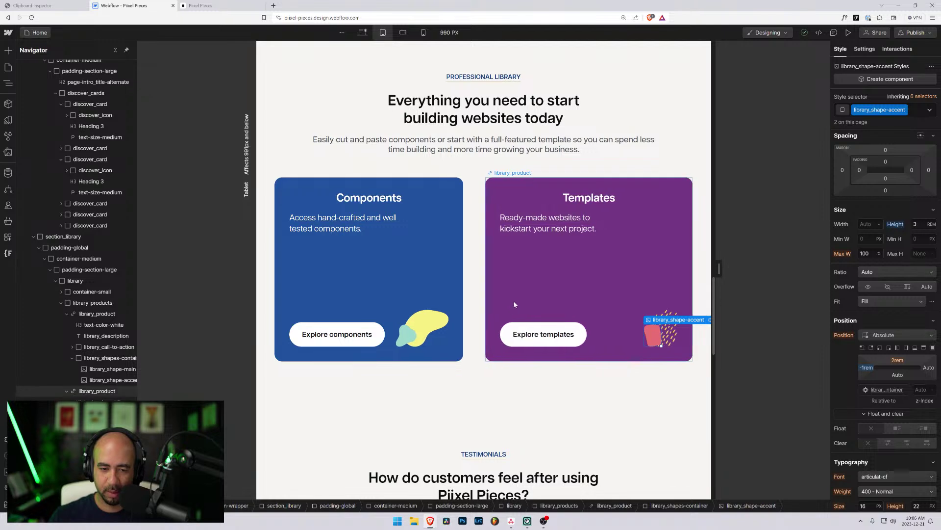
- Set the height of the blue Components library_product card to 20 rem at tablet
left_click(428, 200)
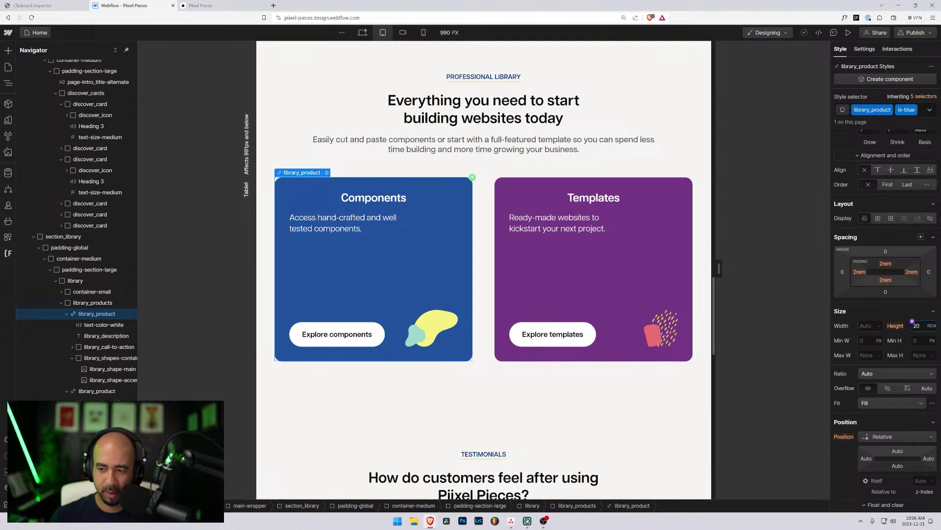
key("Return")
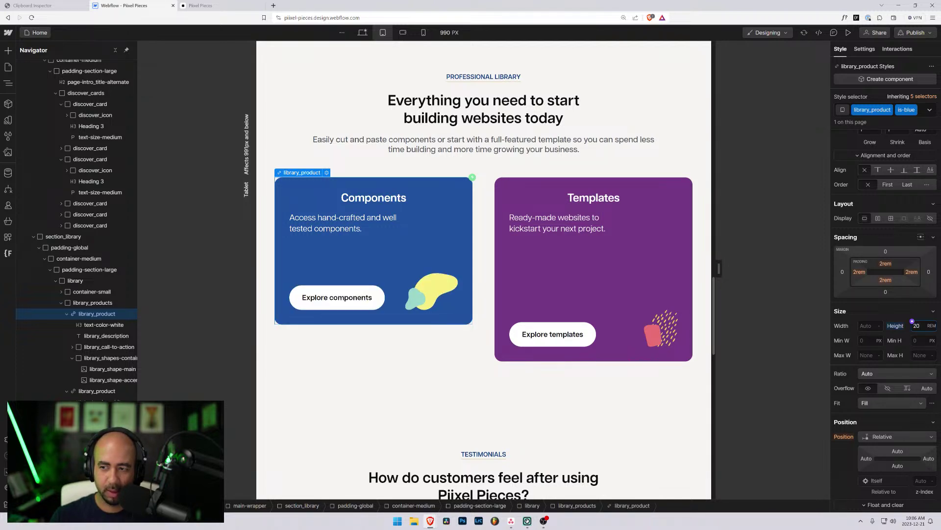
- Return the blue Components card's height to 25 rem at tablet and remove its is-blue combo class
type("25")
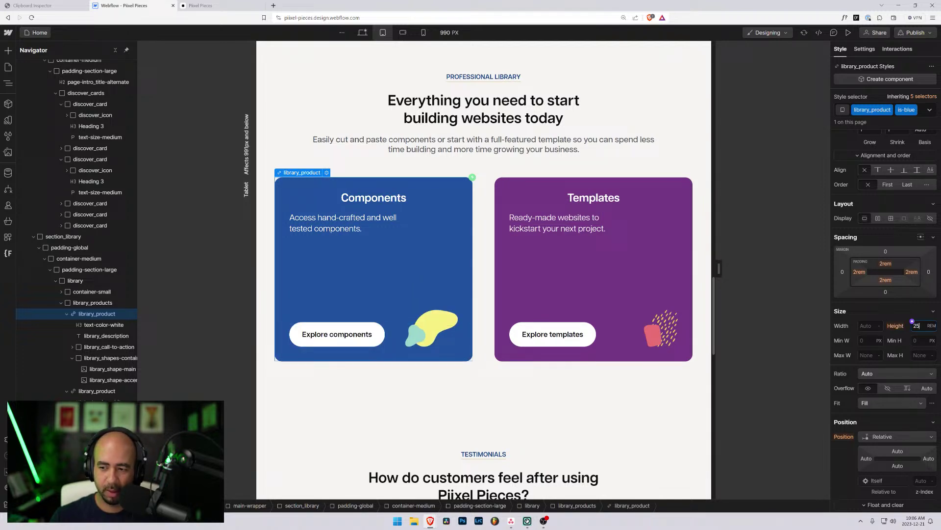
left_click(931, 111)
left_click(930, 111)
left_click(921, 98)
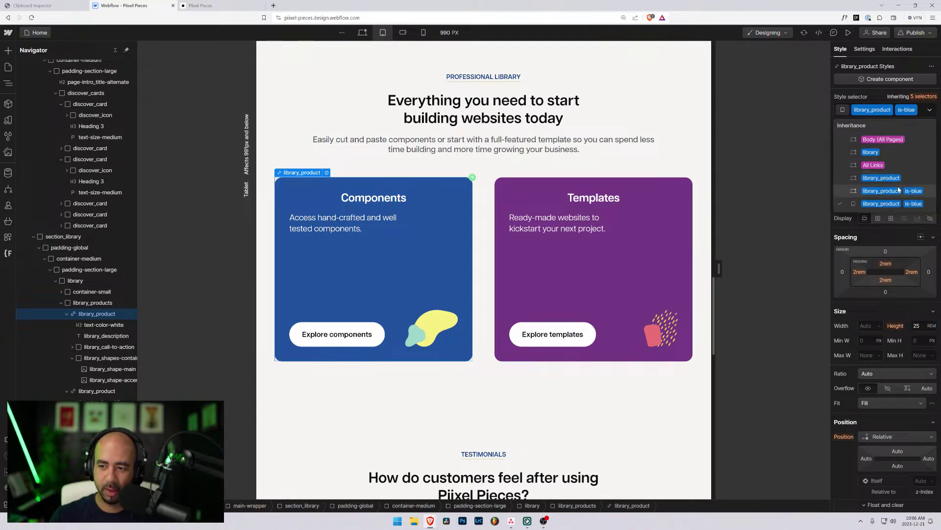
left_click(908, 91)
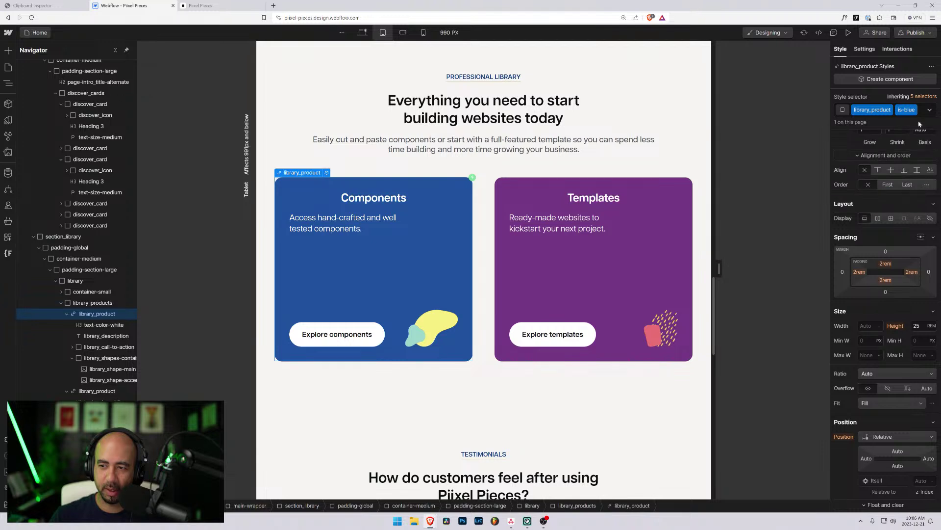
left_click(921, 110)
key("BackSpace")
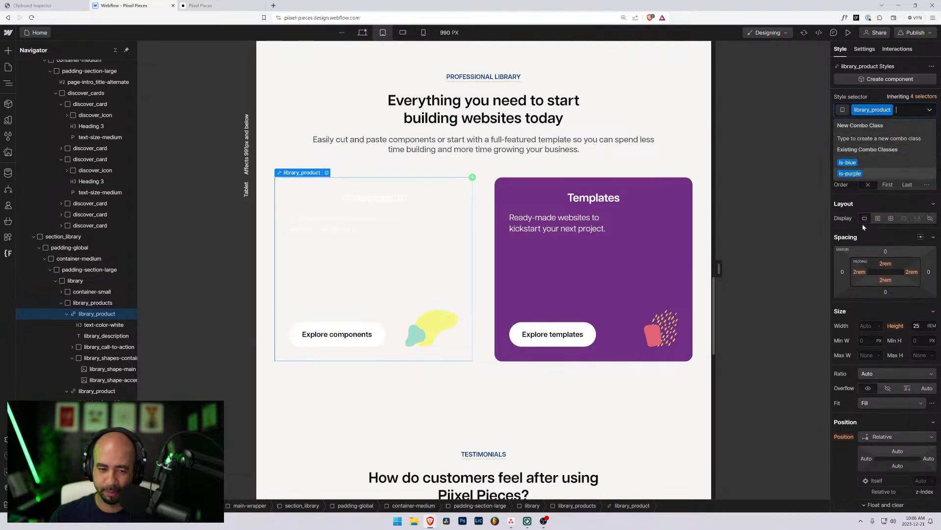
- Set the base library_product class height to 20 rem at tablet and reapply the is-blue combo class to the Components card
left_click(916, 326)
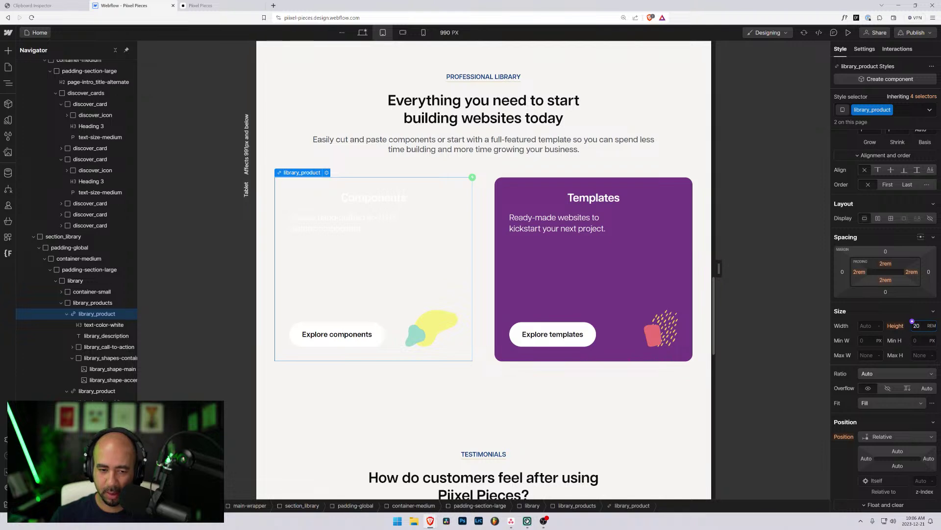
type("20")
left_click(907, 110)
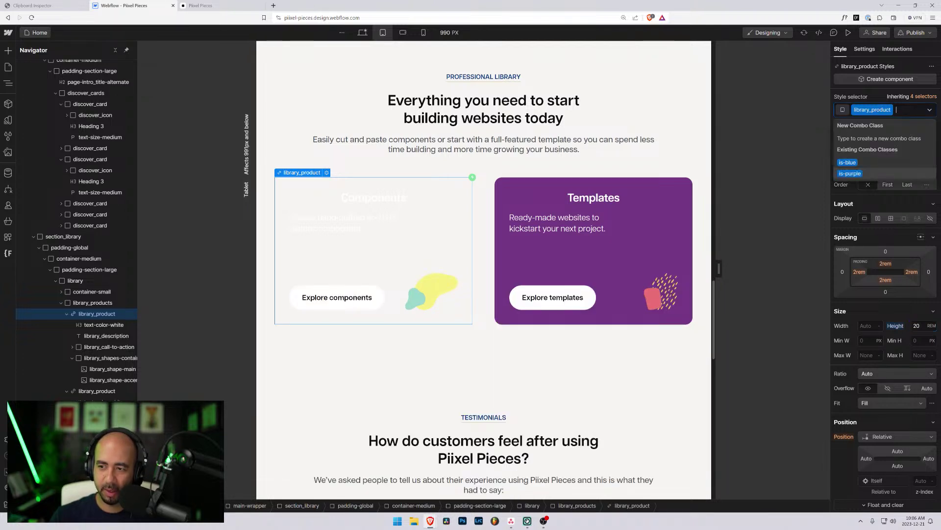
left_click(857, 164)
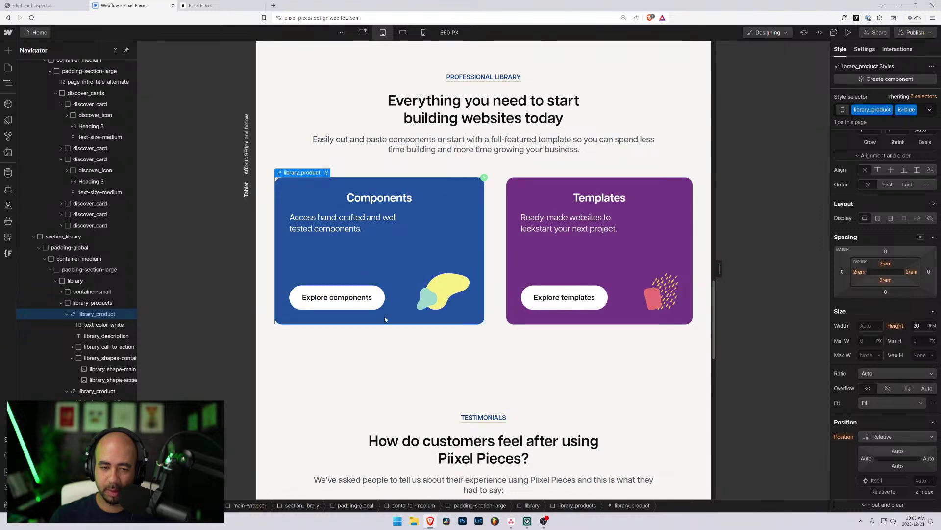
scroll(462, 389, "down", 4)
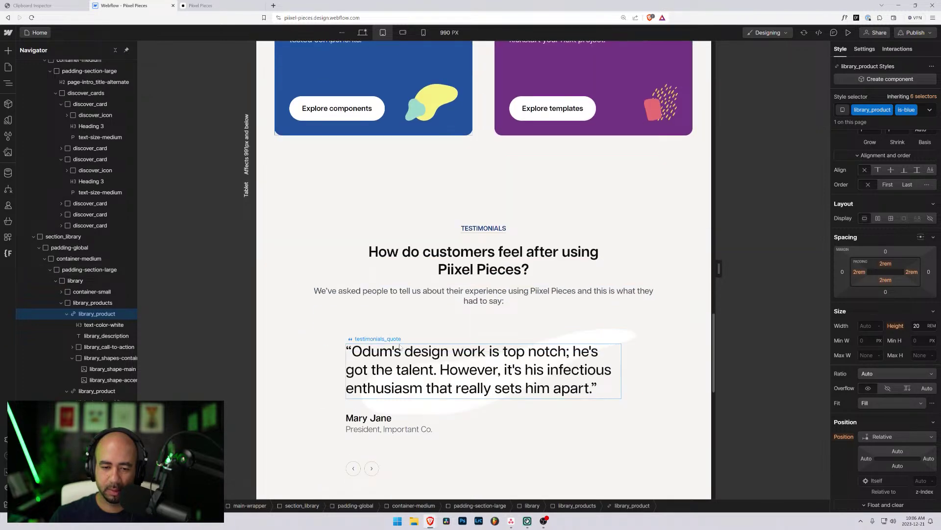
scroll(399, 346, "up", 4)
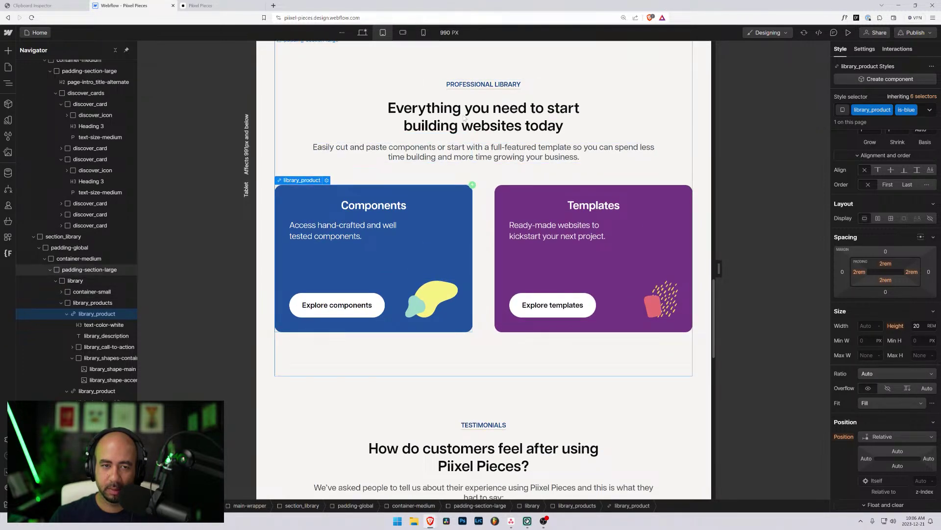
- Narrow the canvas to 568 px and set the layout direction of library_products to Vertical at mobile landscape
left_click_drag(719, 268, 621, 268)
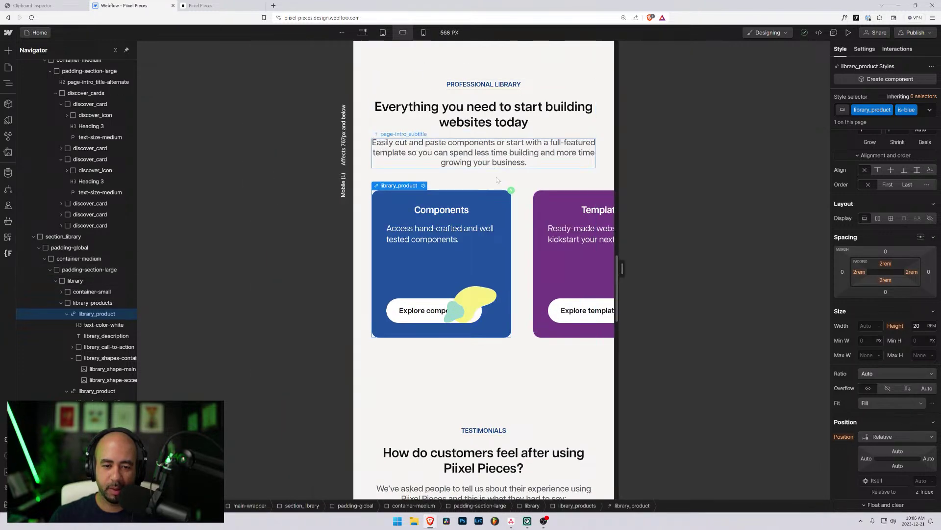
left_click(520, 199)
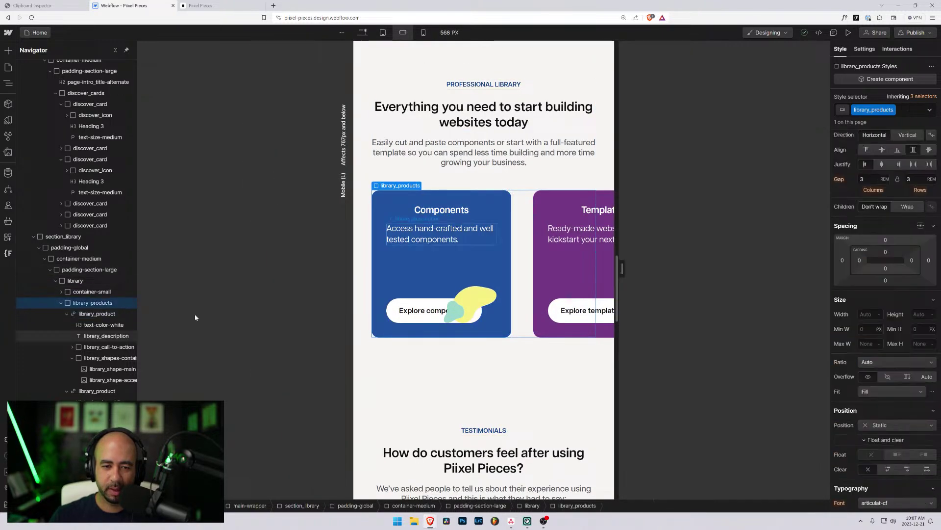
left_click(68, 314)
left_click(67, 325)
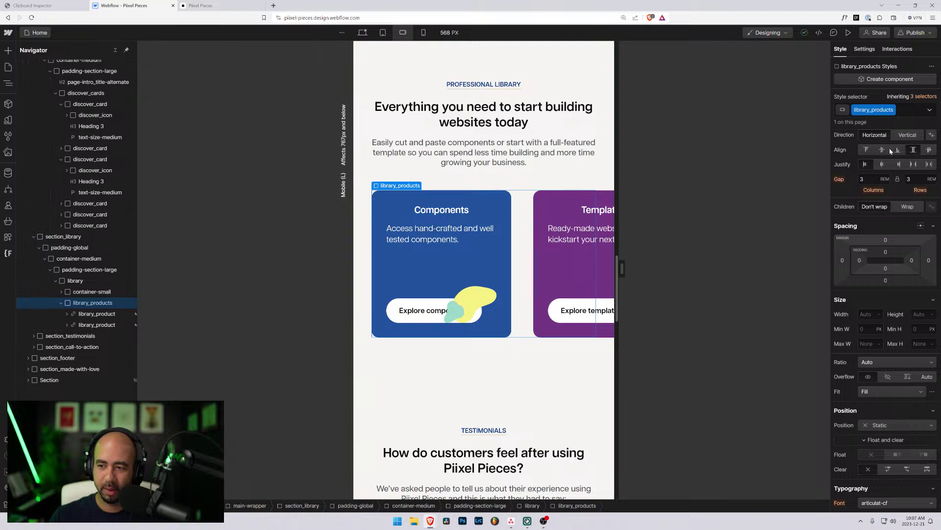
scroll(897, 151, "up", 1)
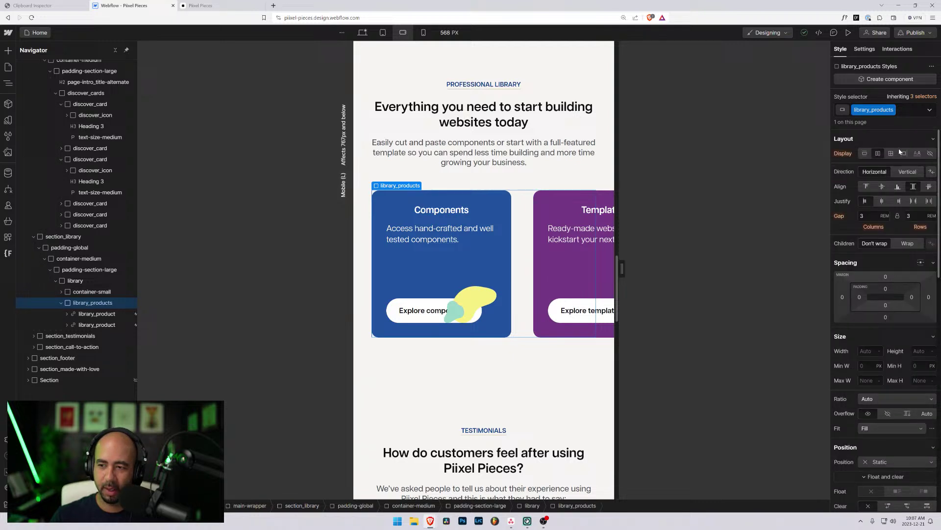
left_click(914, 175)
scroll(452, 224, "down", 3)
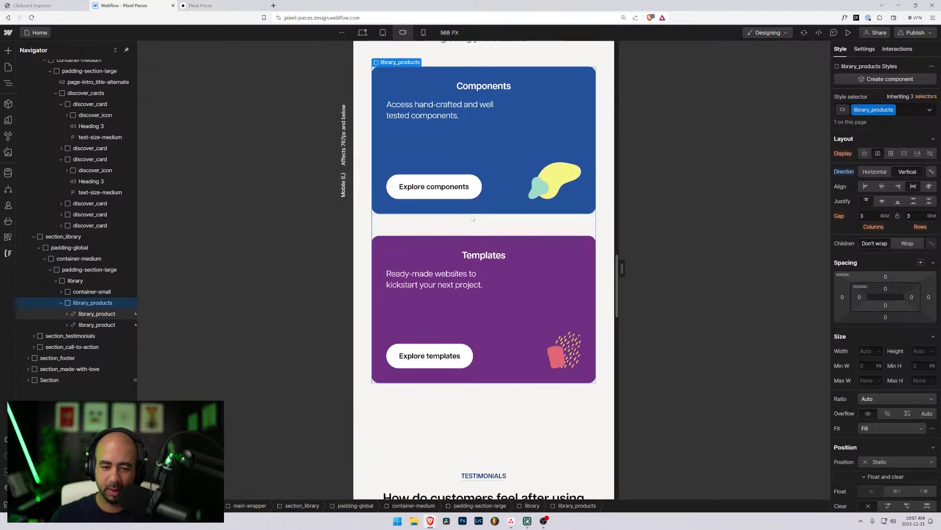
- Examine the stacked library cards and the testimonials section at mobile landscape and mobile portrait widths
mouse_move(622, 265)
left_mouse_down()
mouse_move(657, 265)
mouse_move(616, 265)
left_mouse_up()
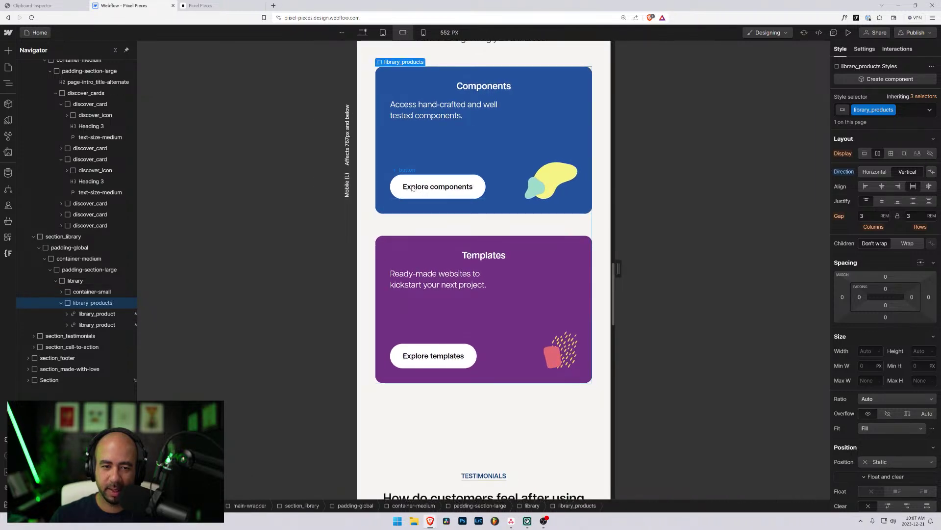
left_click(399, 183)
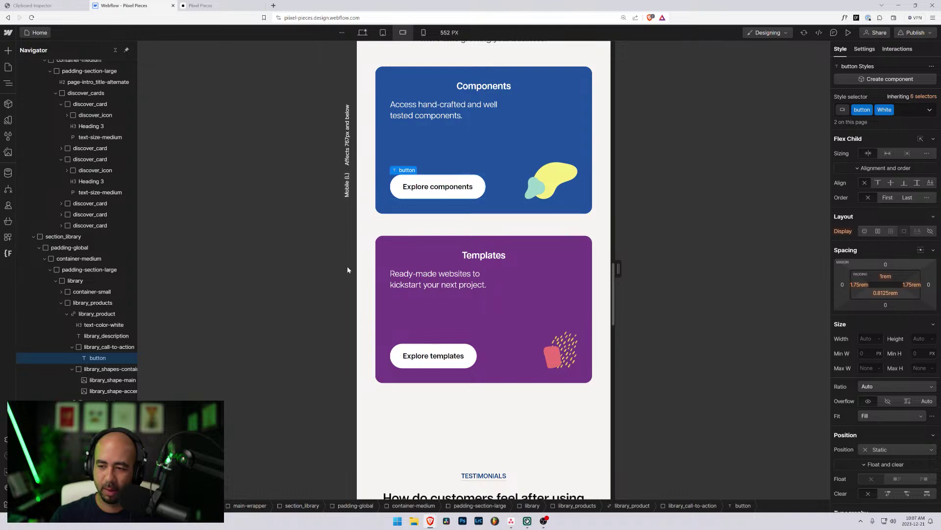
scroll(493, 245, "down", 4)
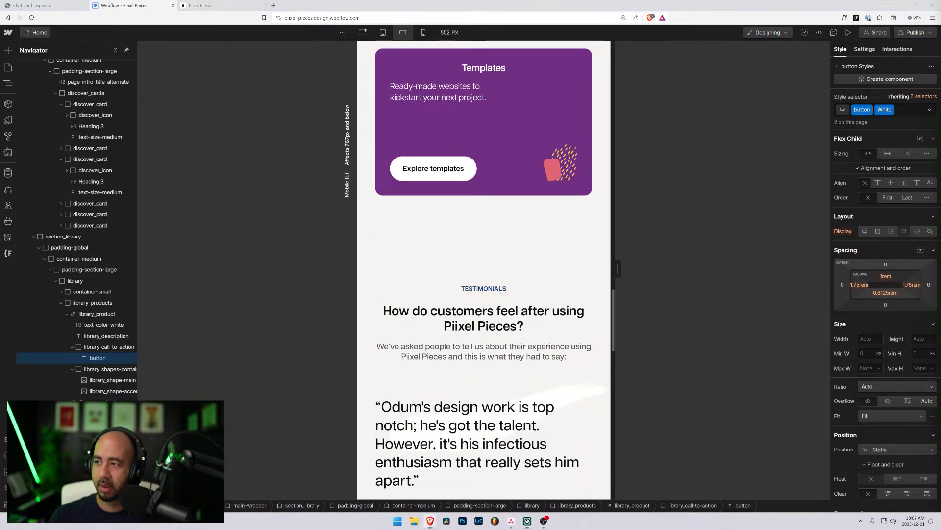
scroll(480, 211, "down", 5)
scroll(480, 211, "up", 9)
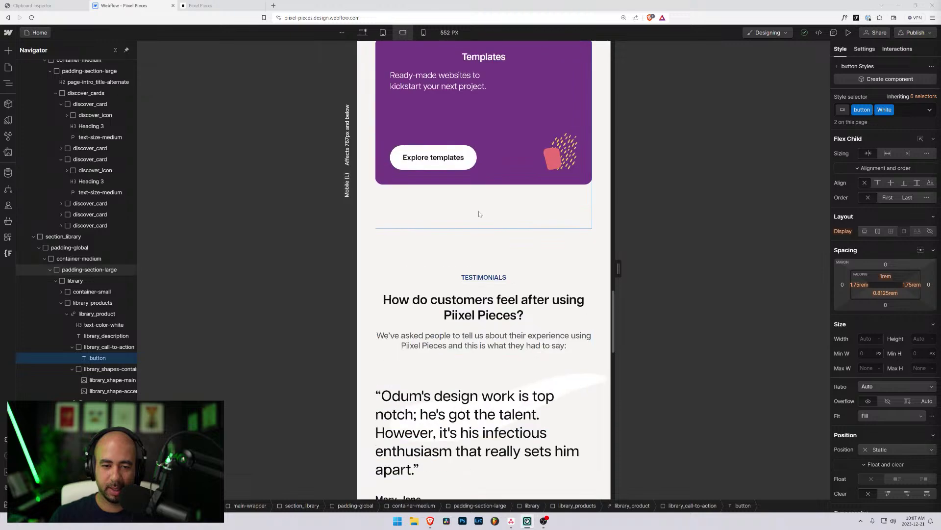
scroll(479, 208, "up", 3)
scroll(479, 208, "down", 6)
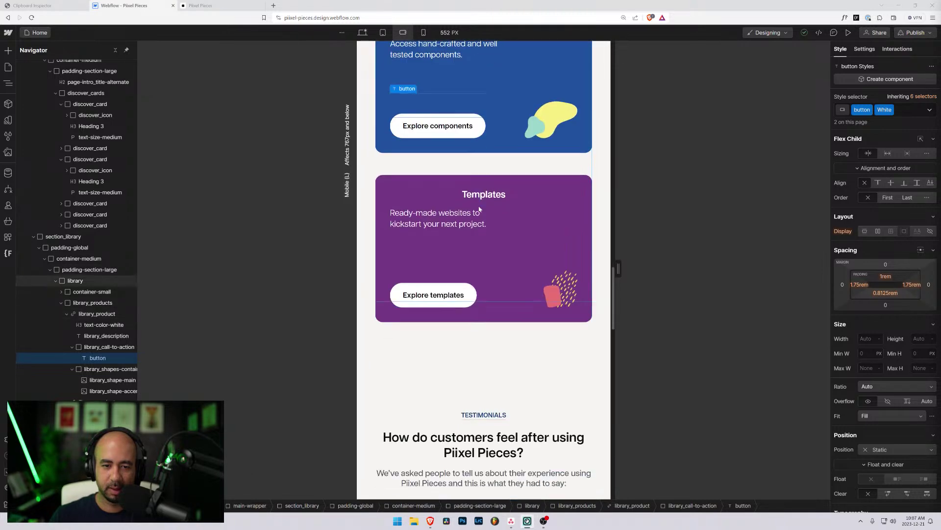
scroll(480, 209, "down", 4)
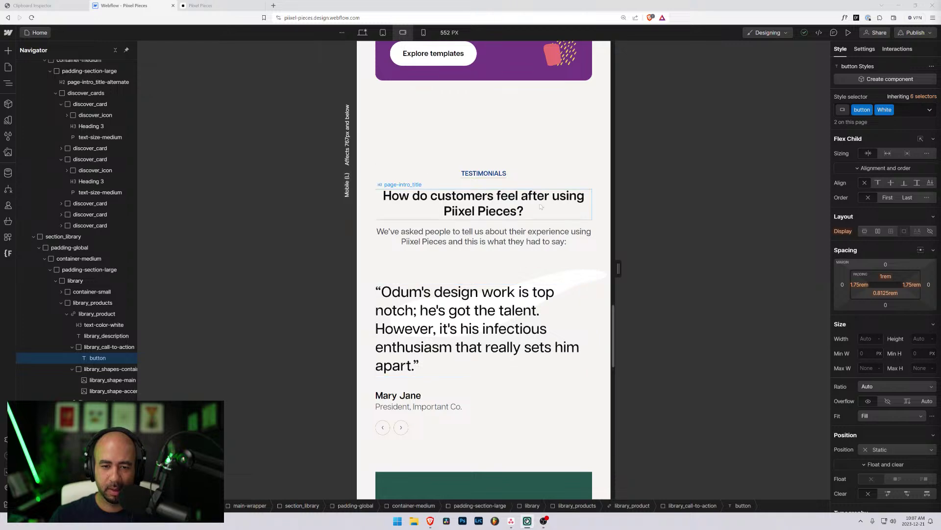
left_click_drag(619, 268, 647, 267)
left_click(424, 33)
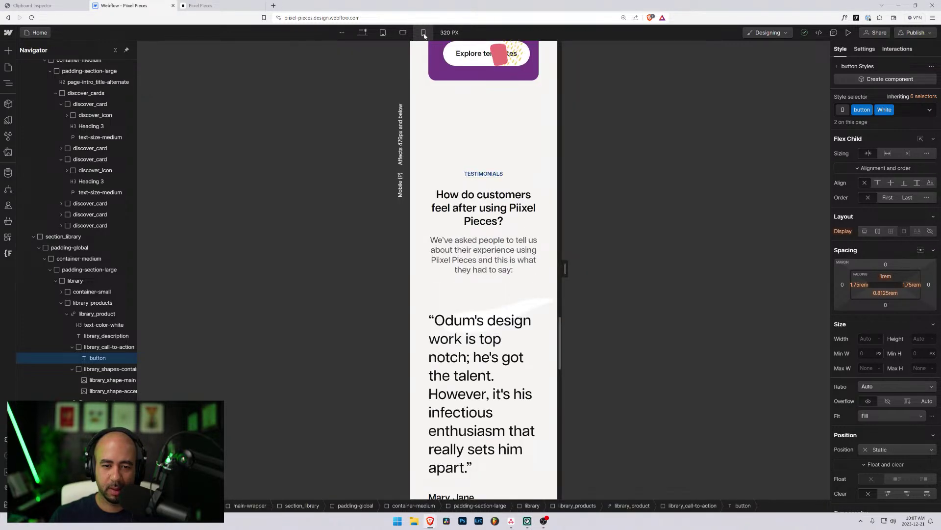
left_click(476, 245)
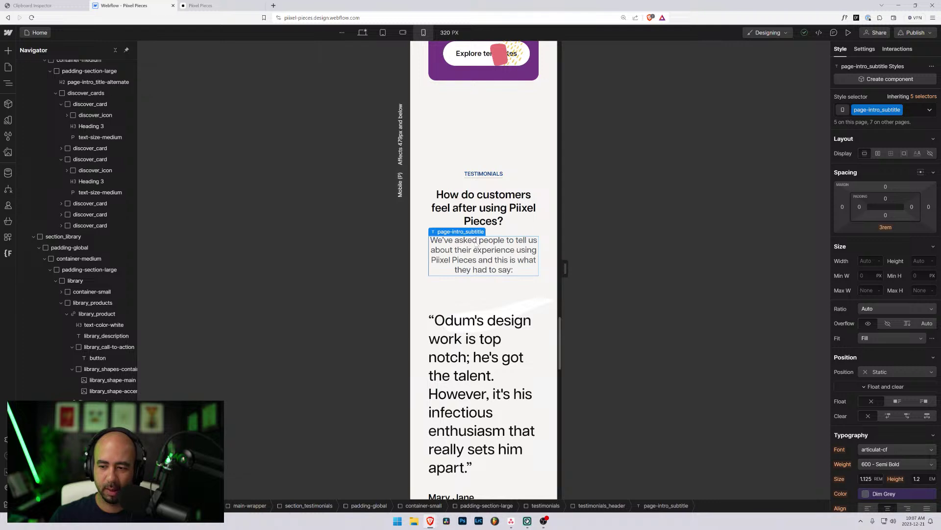
left_click(403, 33)
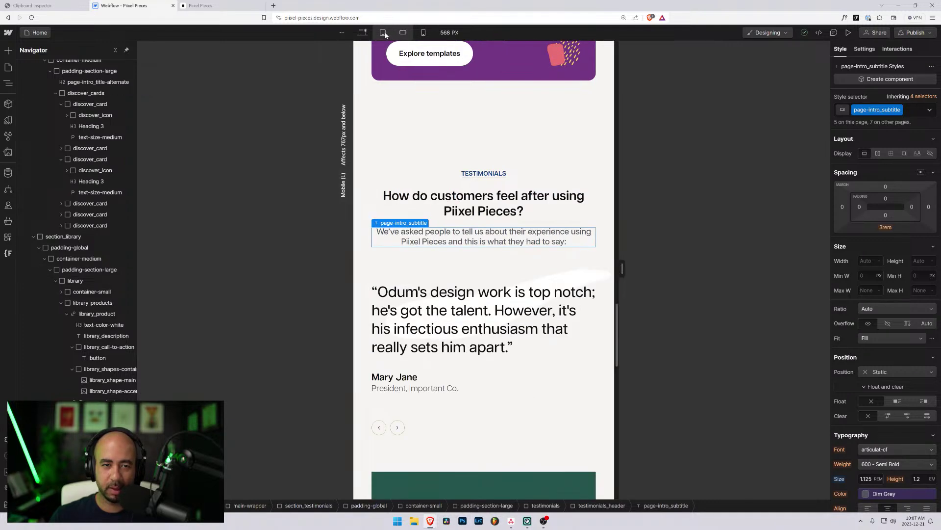
- Set the font size of testimonials_quote to 1.75 rem at the tablet breakpoint
left_click(471, 318)
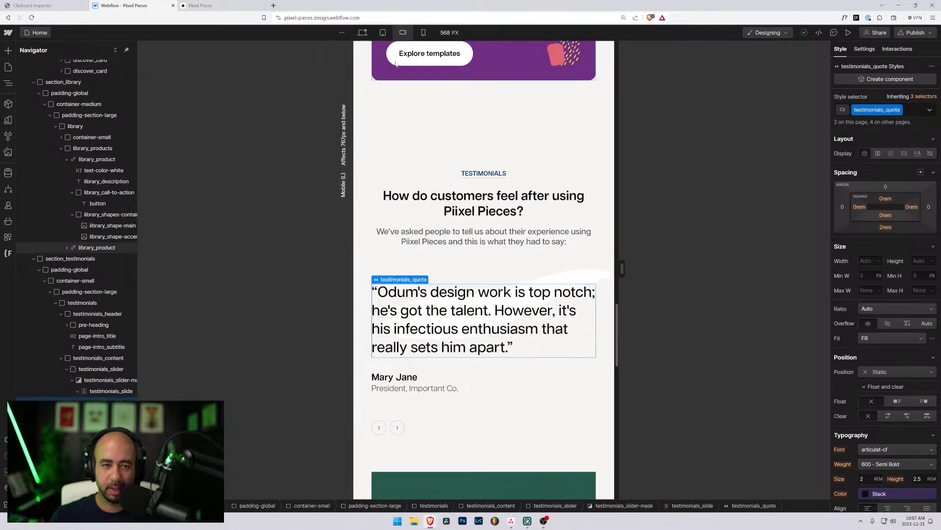
left_click(383, 33)
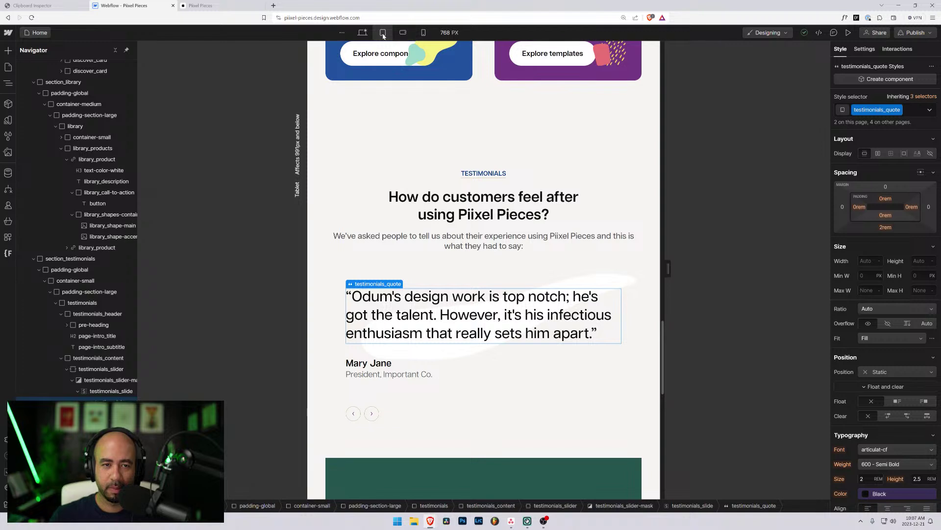
left_click(861, 478)
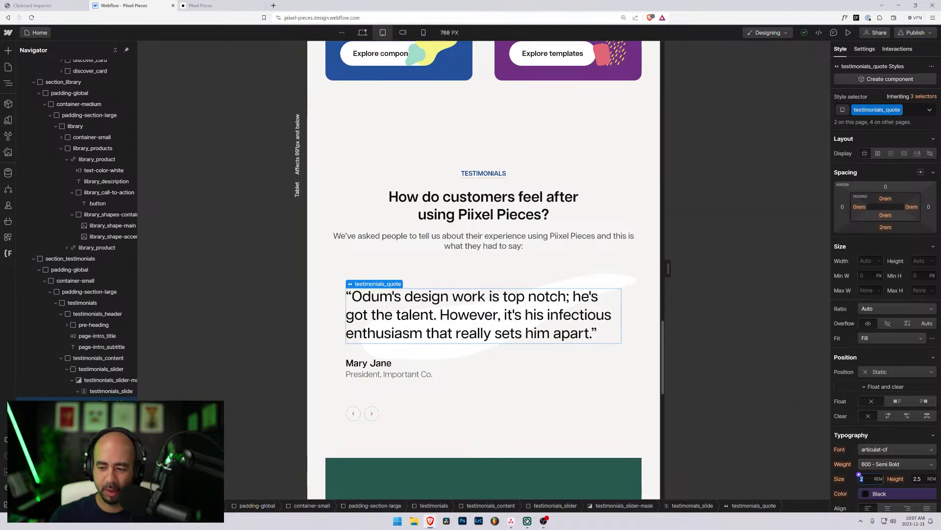
key("Return")
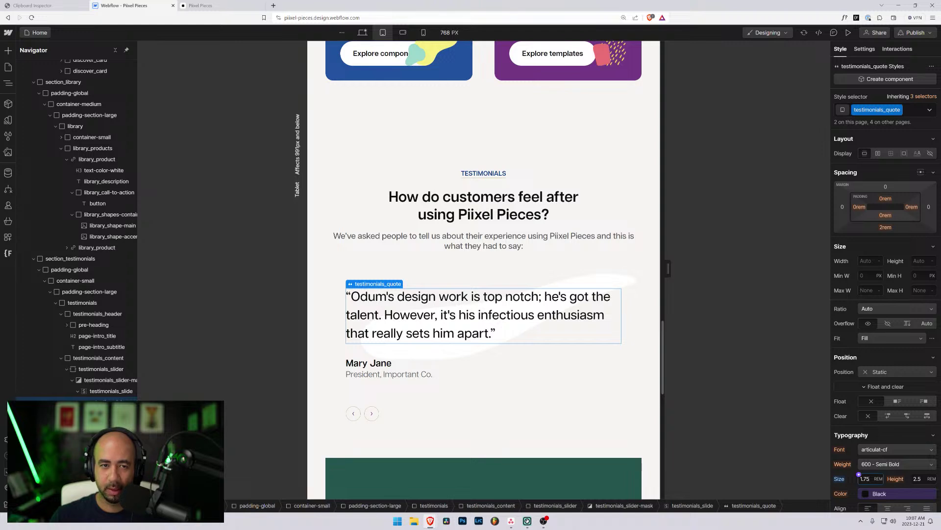
- Set the line height of testimonials_quote to 1.2 em at the desktop base breakpoint
key("shift+1")
left_click(915, 478)
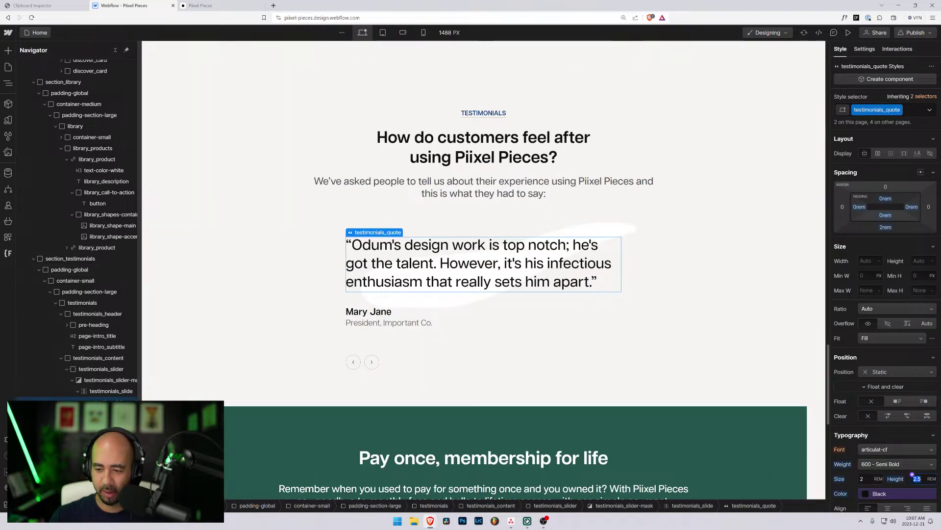
type("1.2em")
key("Return")
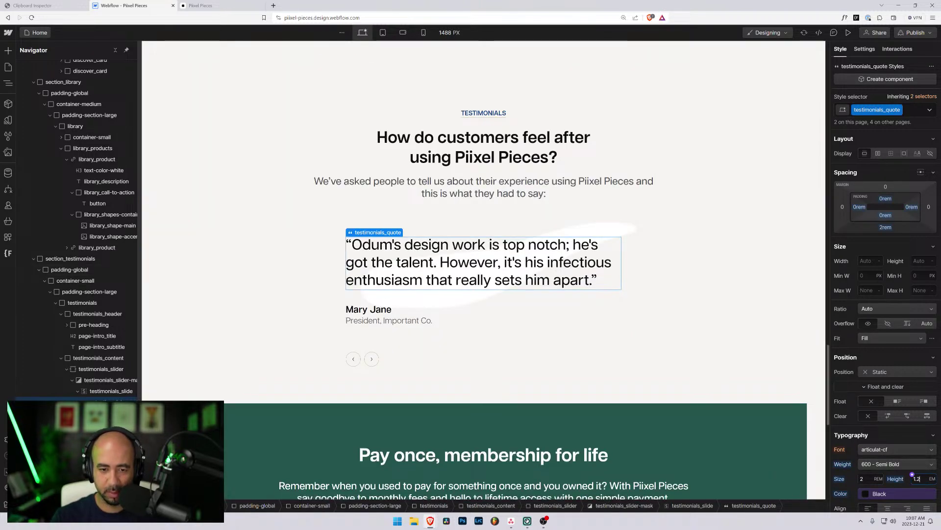
- Check the quote at tablet width and set its font size to 1.5 rem at mobile landscape
left_click(382, 32)
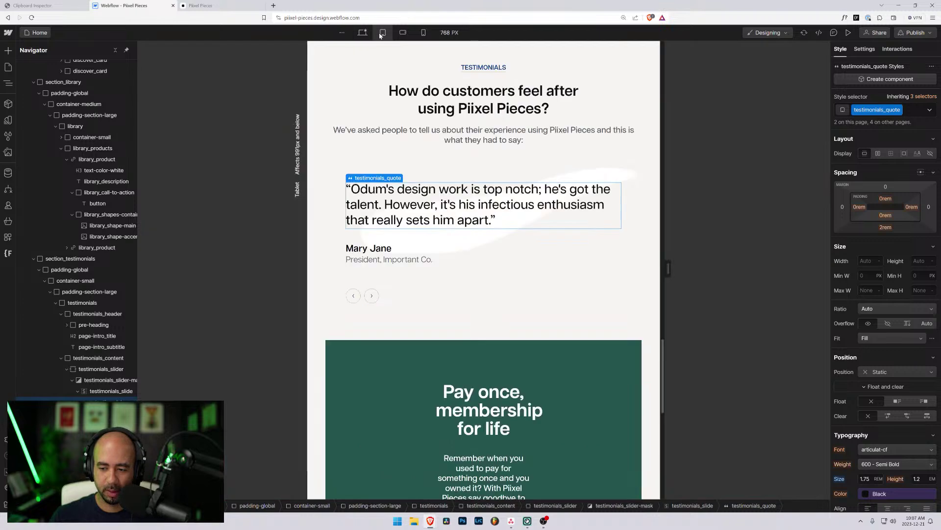
key("shift+3")
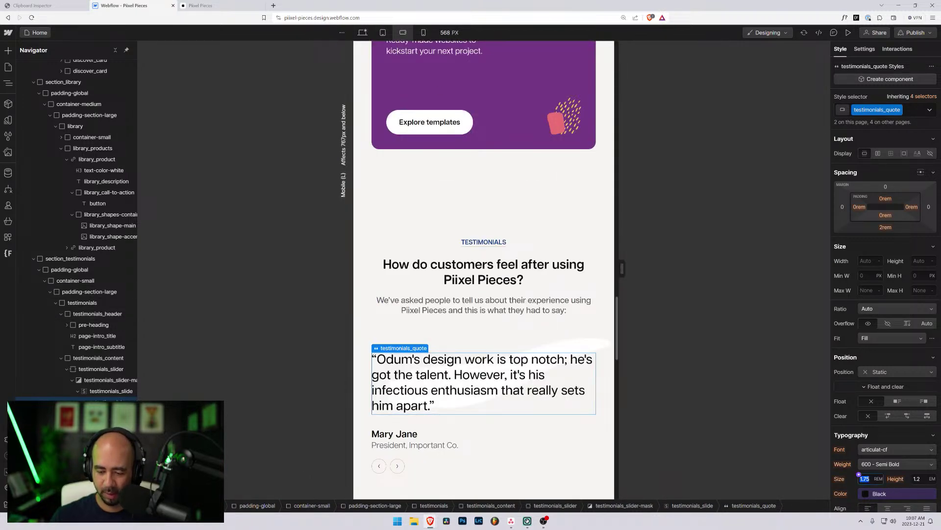
key("Return")
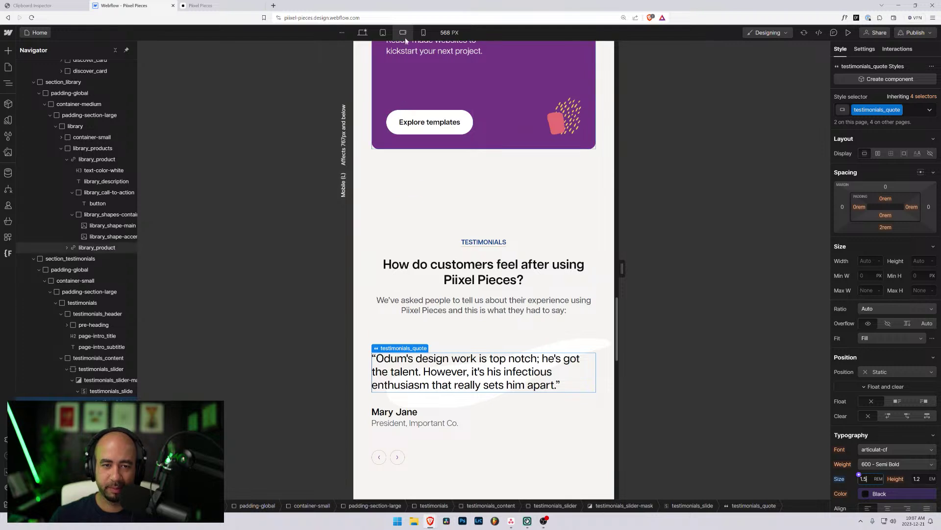
- Set the font size of testimonials_quote to 1.25 rem at mobile portrait
left_click(423, 32)
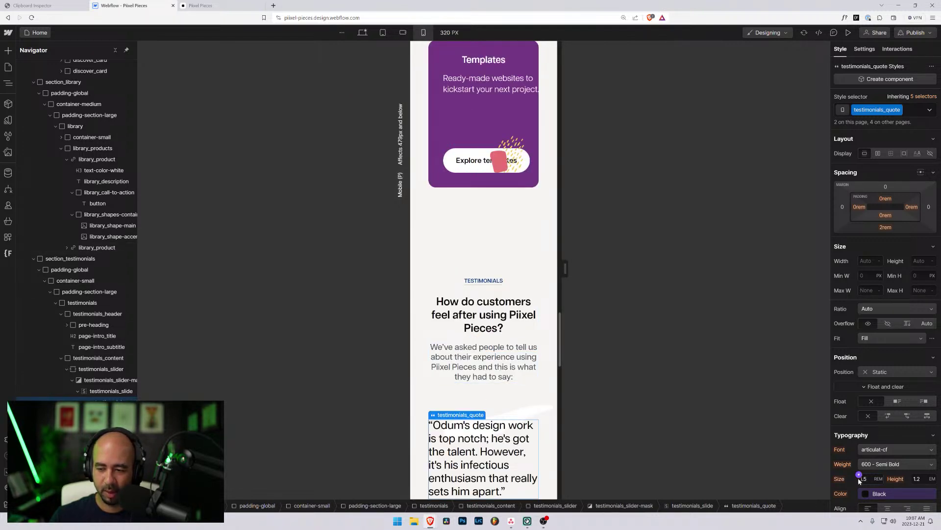
type("1")
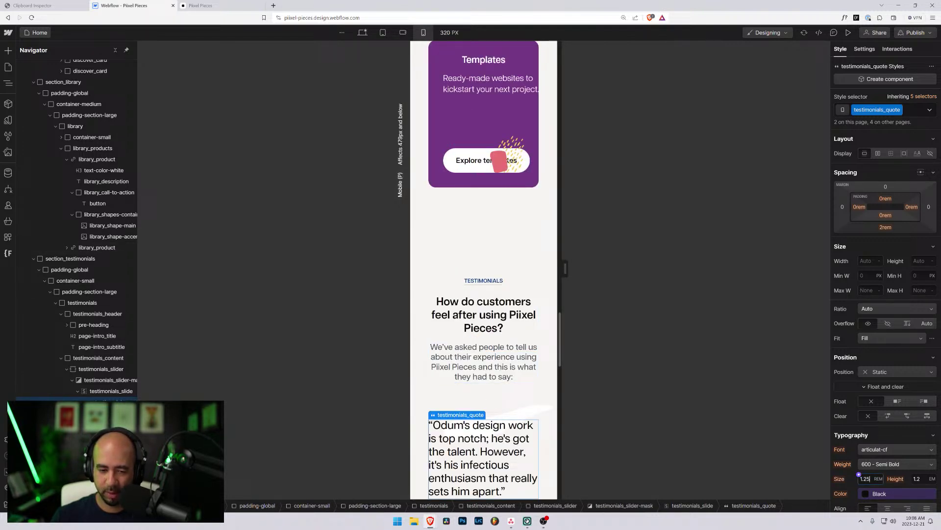
type(".25")
key("Return")
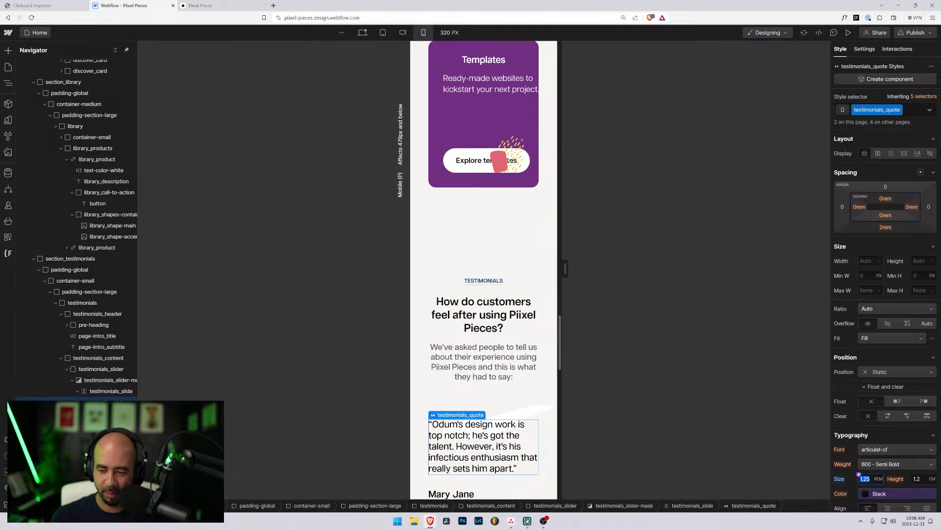
- Set the font size of testimonials_quote to 1.125 rem at mobile portrait and compare it with the mobile landscape view
type("1.125")
key("Return")
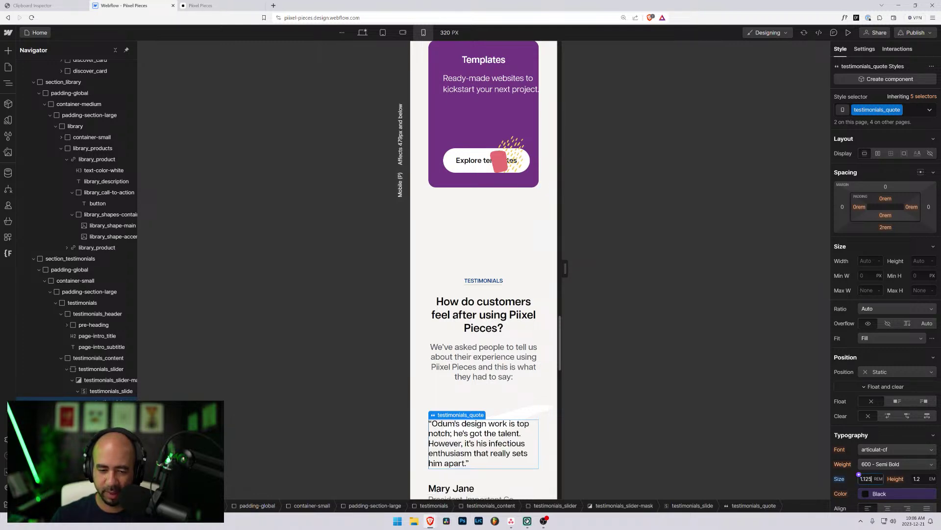
scroll(530, 330, "down", 3)
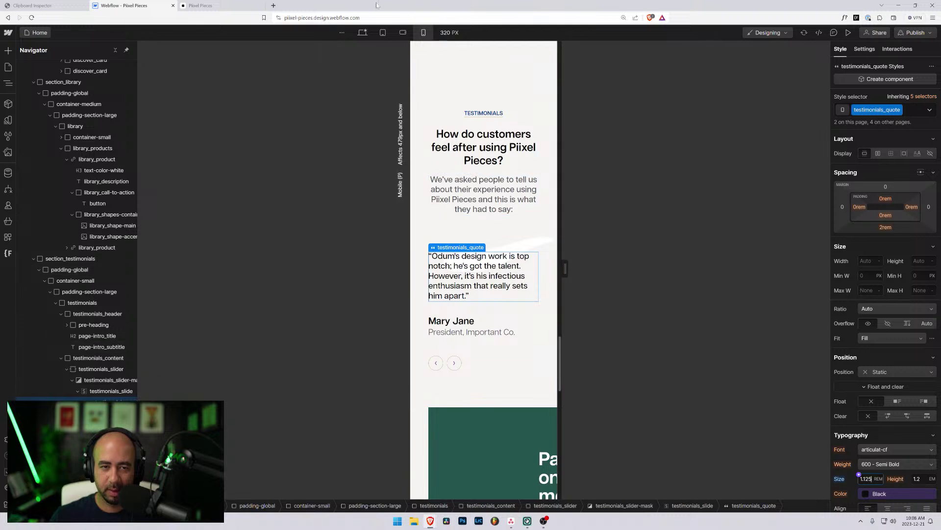
left_click(402, 33)
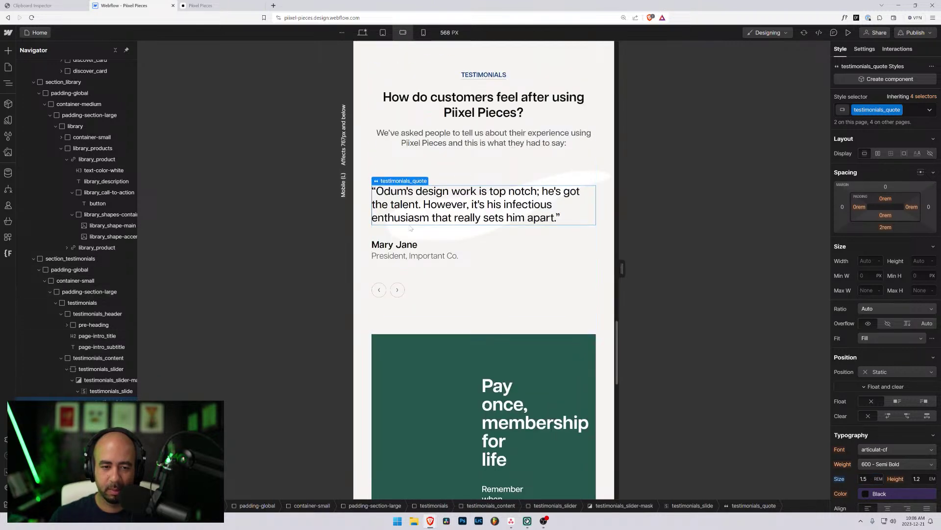
left_click(423, 33)
- Edit the font size of testimonials_author-name at the mobile portrait breakpoint
left_click(457, 287)
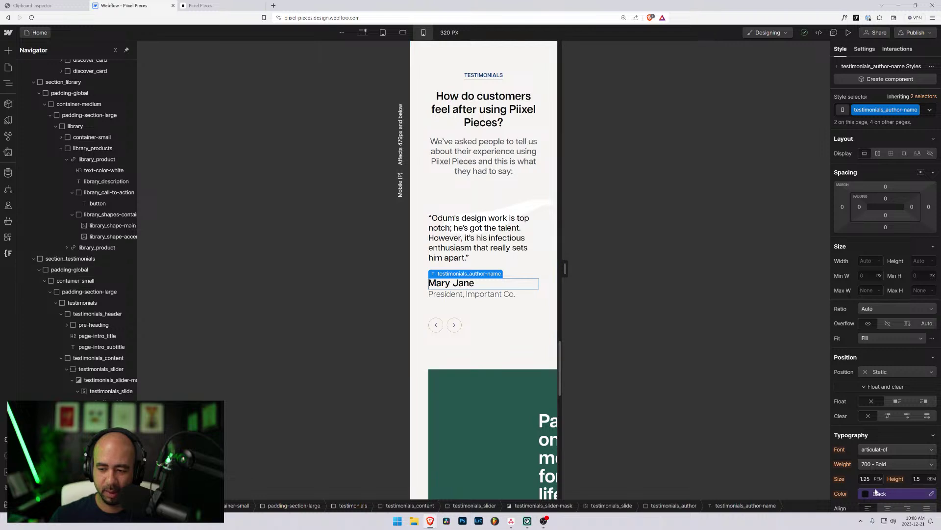
left_click(864, 478)
key("Return")
- Set the font size of the author's text-size-medium job title line to 1 rem at mobile portrait
left_click(469, 295)
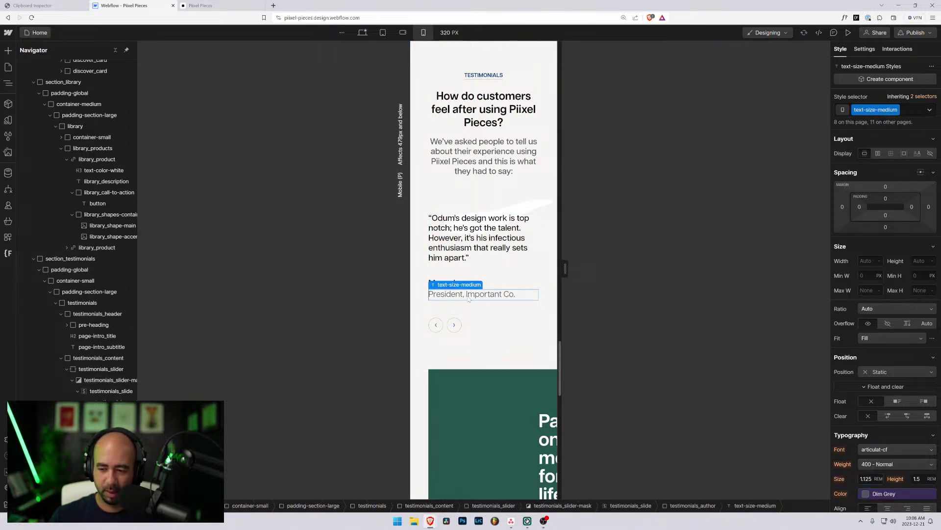
left_click(874, 480)
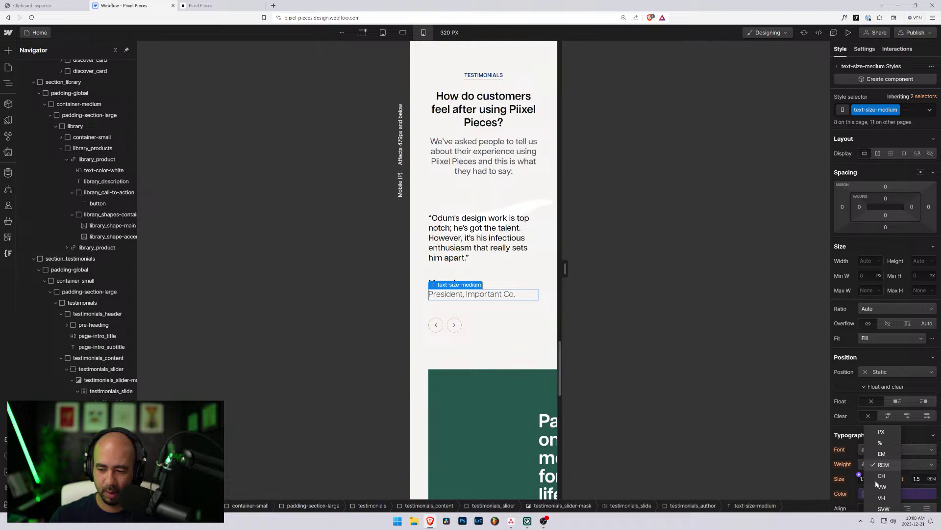
left_click(882, 476)
type("1")
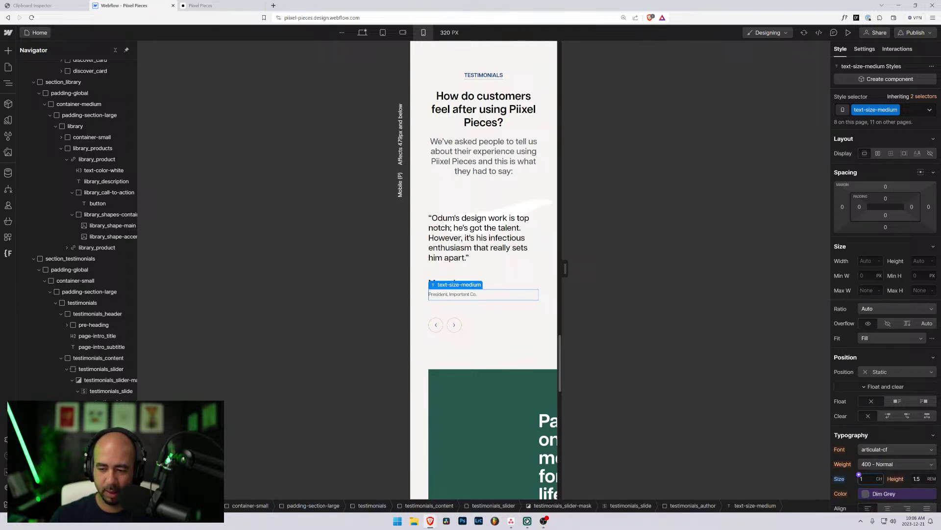
left_click(879, 479)
left_click(885, 464)
left_click(490, 307)
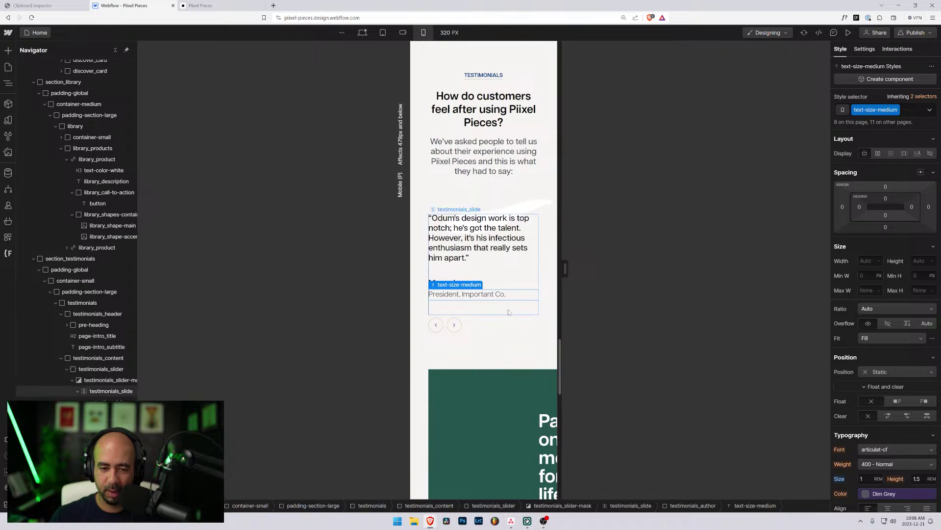
- Set the line height of testimonials_author-name to 1.2 em at the desktop base breakpoint
left_click(362, 33)
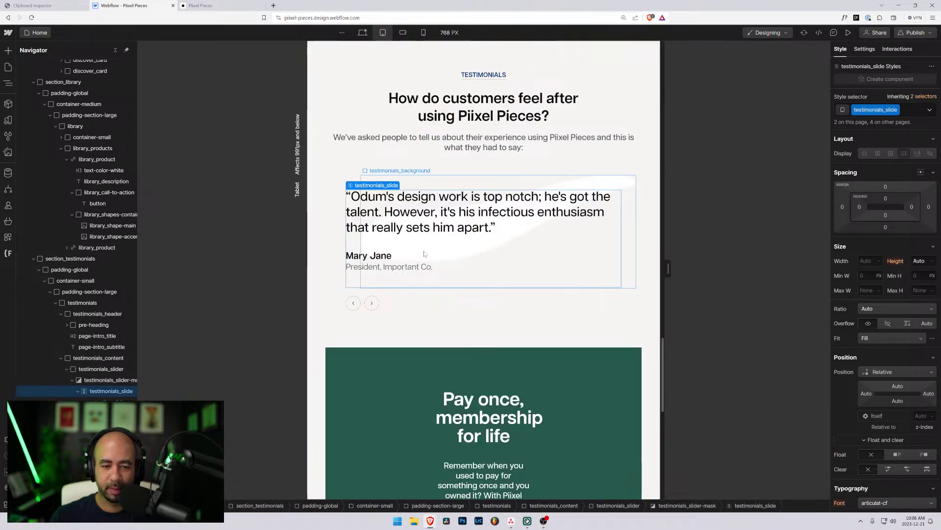
left_click(363, 33)
left_click(368, 271)
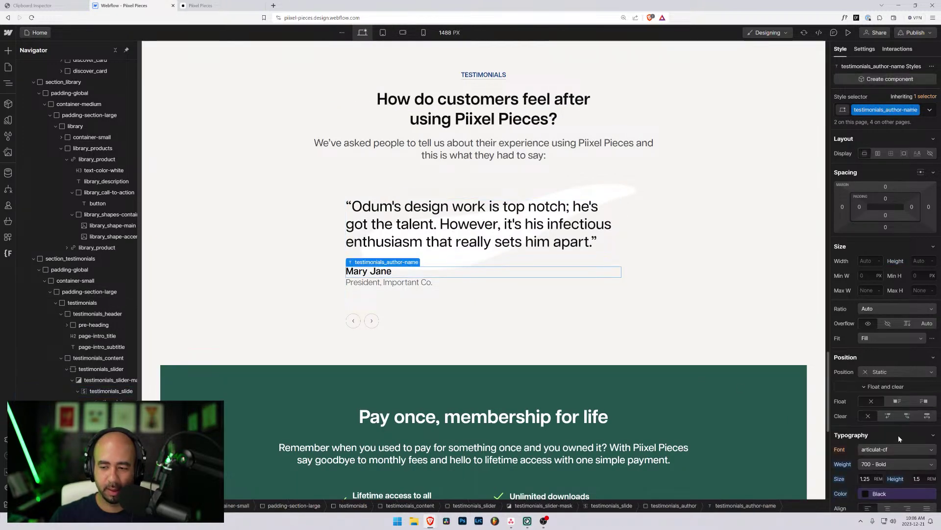
left_click(916, 479)
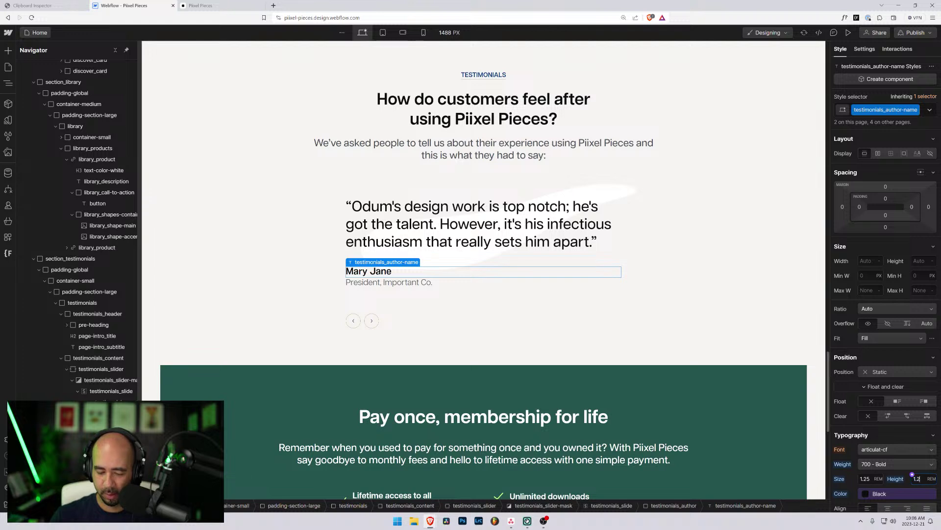
key("Return")
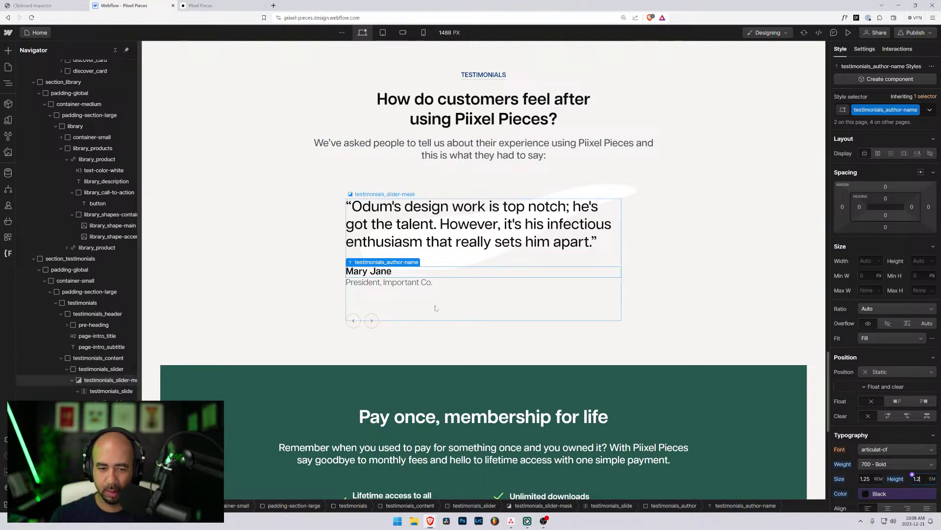
- Set the line height of text-size-medium on the author's job title to 1.2 at the desktop base breakpoint
left_click(419, 286)
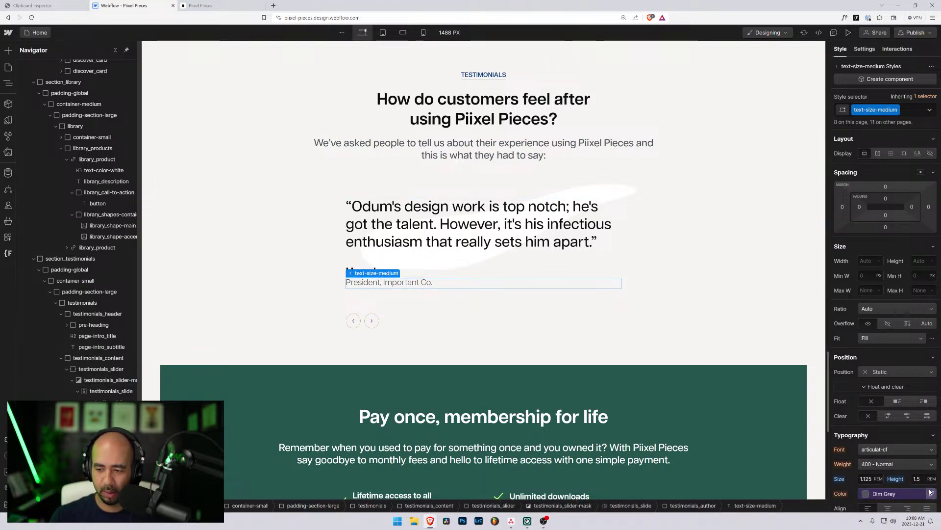
left_click(916, 478)
type("1.2")
key("Return")
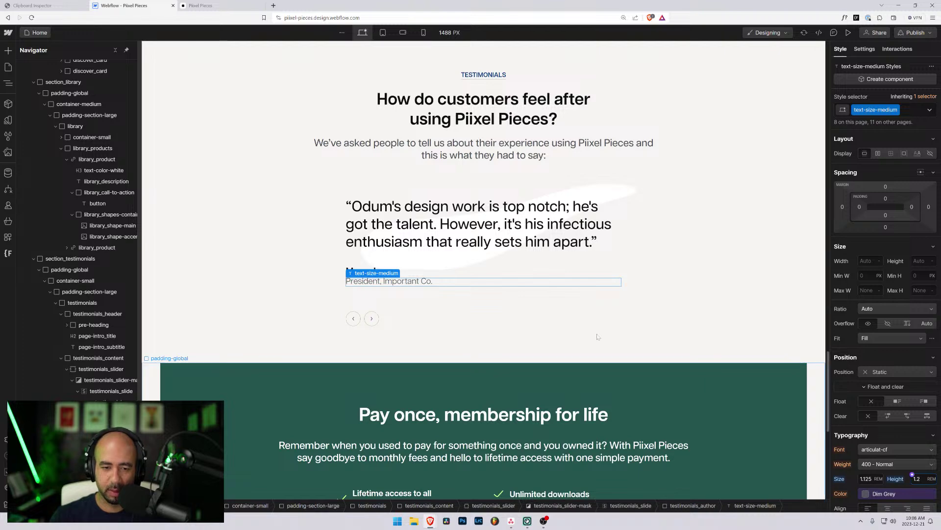
- Give the testimonial author's name a bottom margin of 0.125rem at the desktop breakpoint
left_click(542, 298)
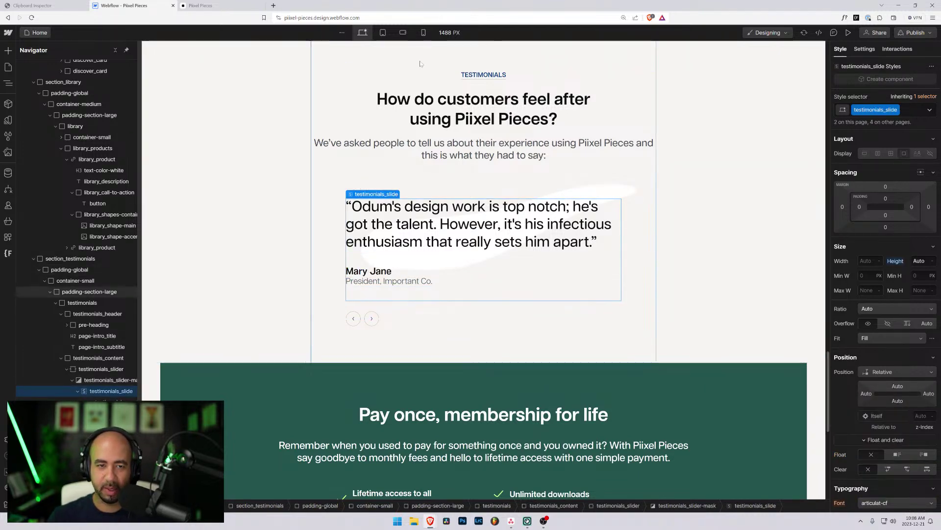
left_click(400, 33)
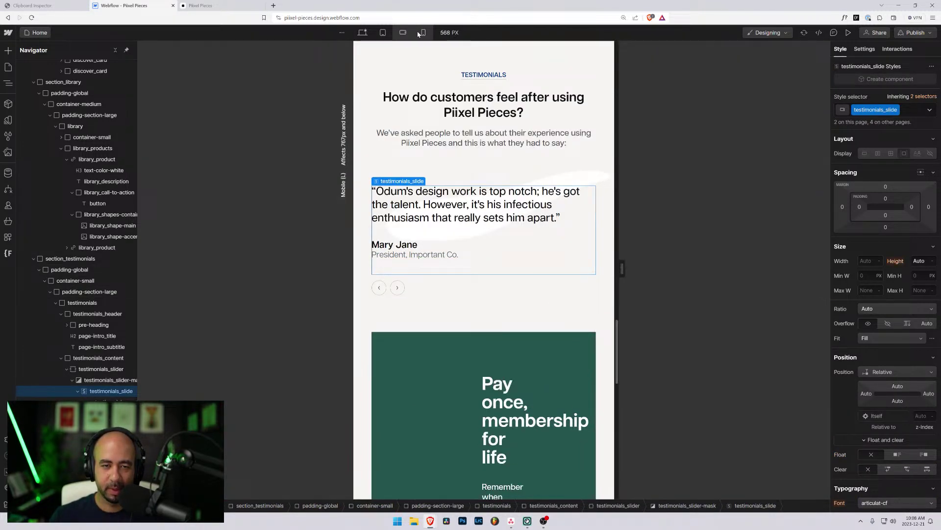
left_click(383, 32)
left_click(394, 258)
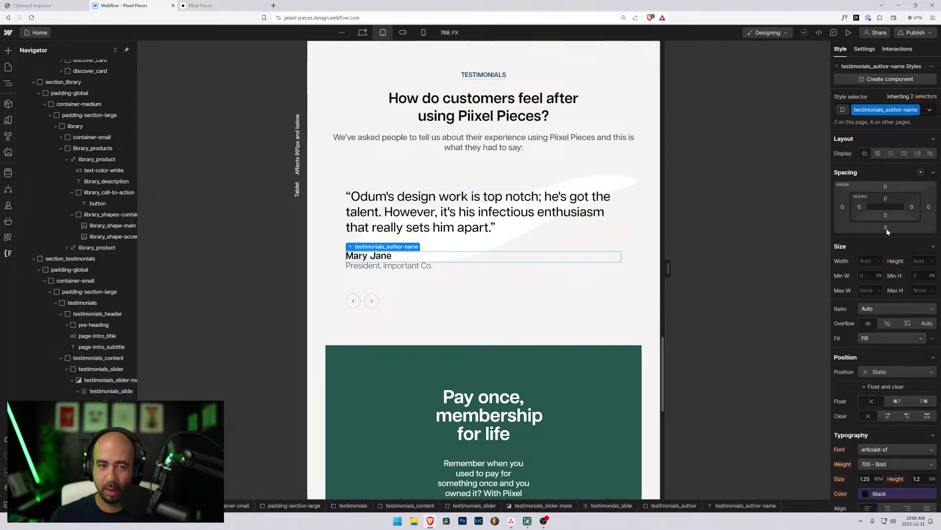
left_click(363, 32)
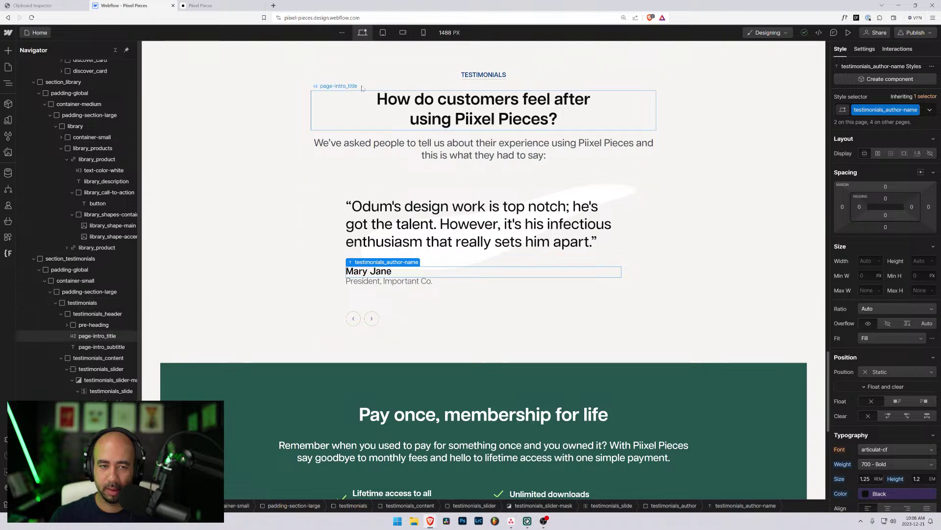
left_click(885, 227)
type("0")
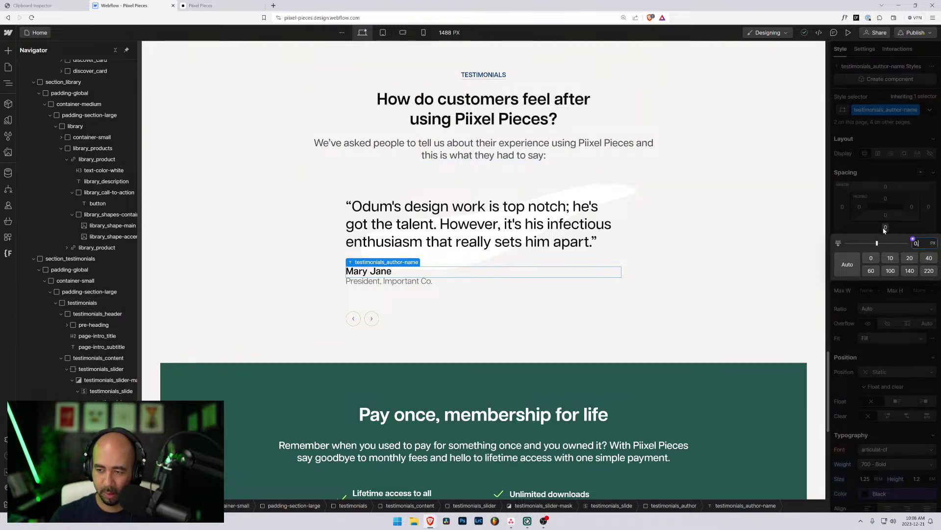
type(".125rem")
key("Return")
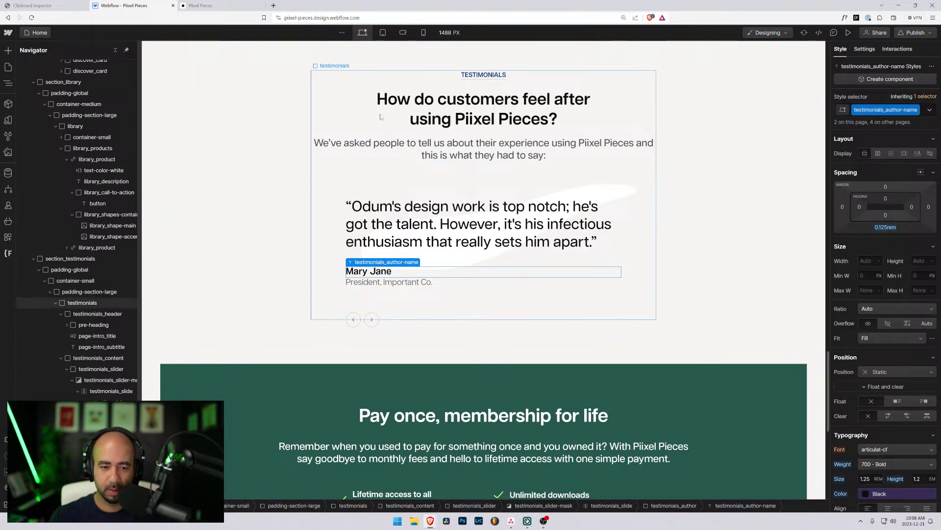
- Set the testimonial quote's font size to 1.25rem at the mobile portrait breakpoint
left_click(403, 33)
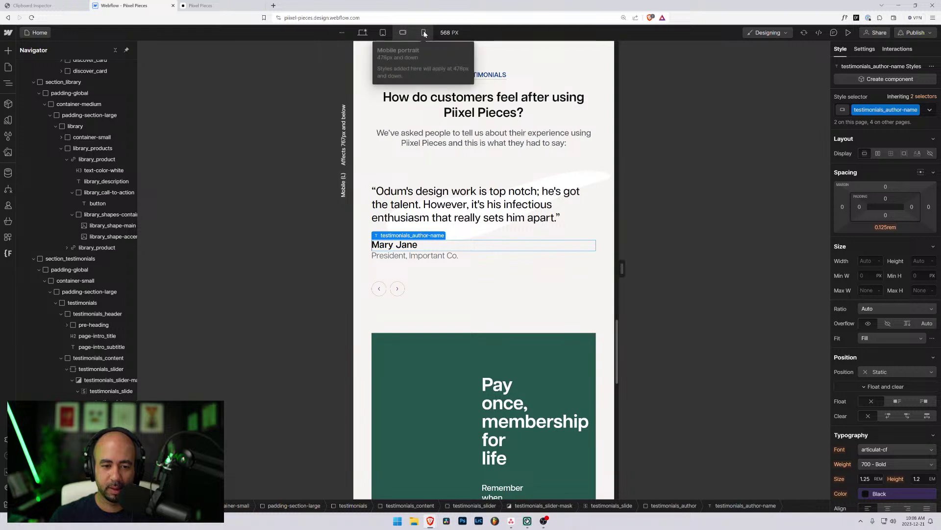
left_click(423, 32)
left_click(428, 201)
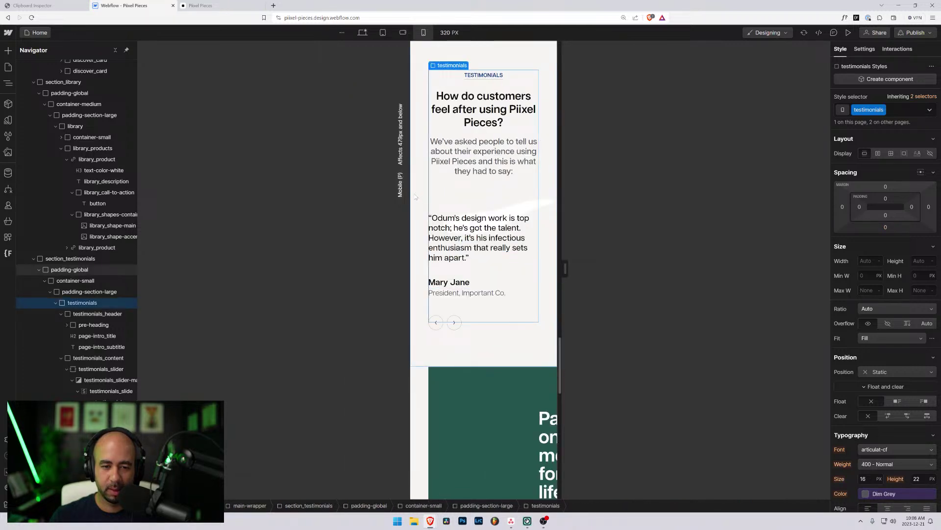
left_click(415, 197)
left_click(470, 161)
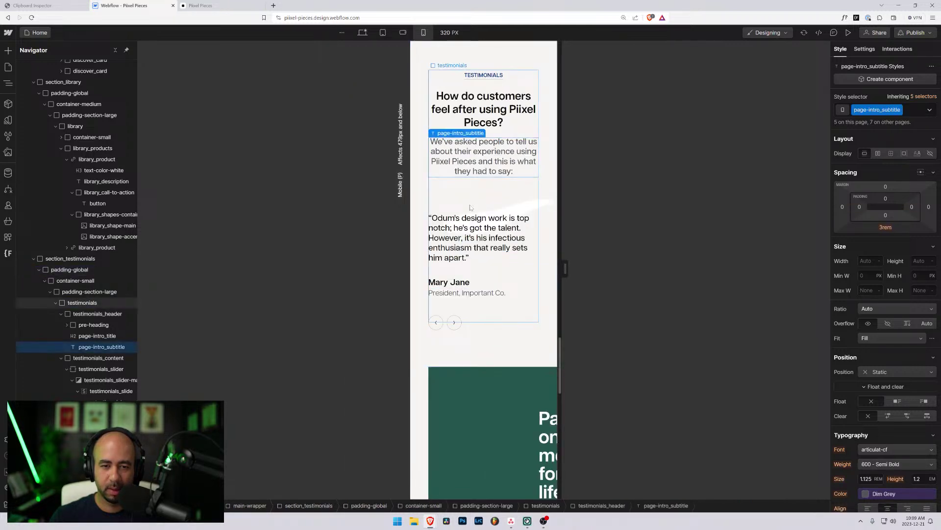
left_click(471, 237)
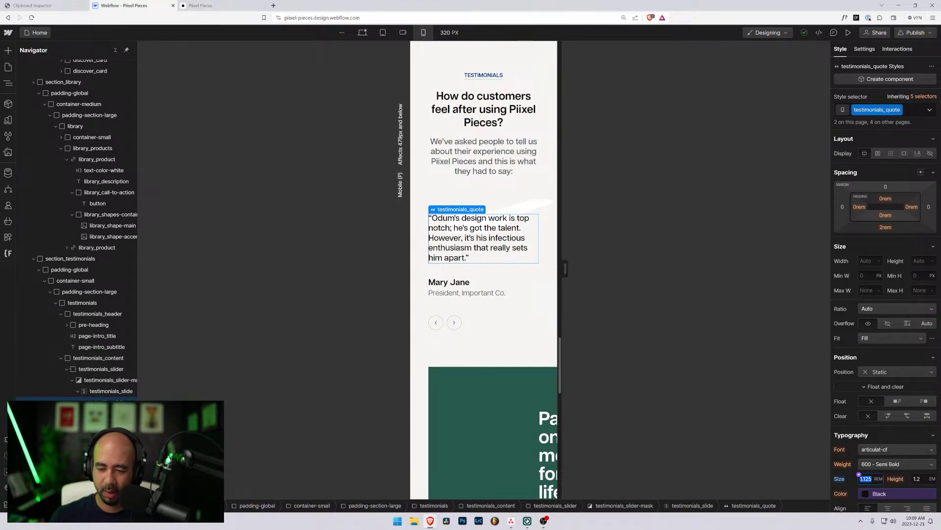
left_click(863, 482)
type("1.25")
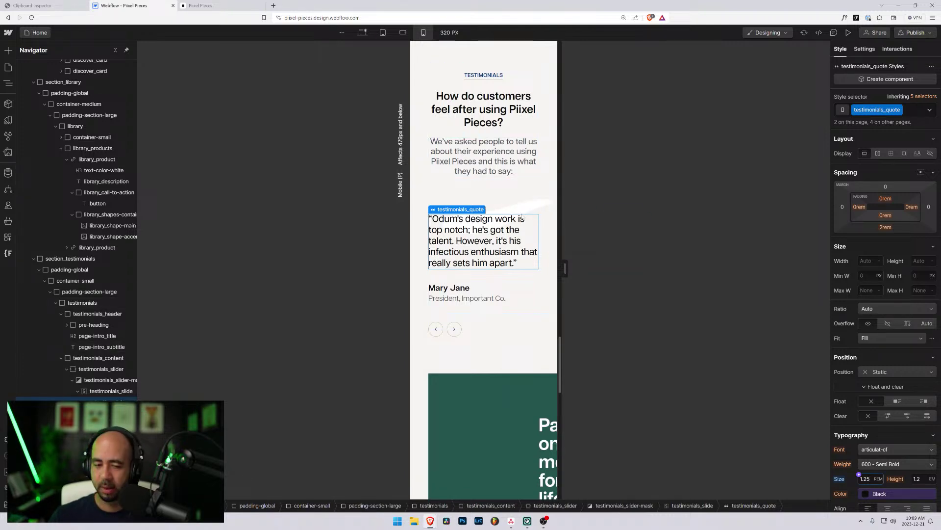
- Review the testimonials section on tablet, including at 991 px wide, and examine the green call-to-action block on desktop
left_click(383, 33)
scroll(638, 309, "down", 5)
scroll(622, 299, "up", 5)
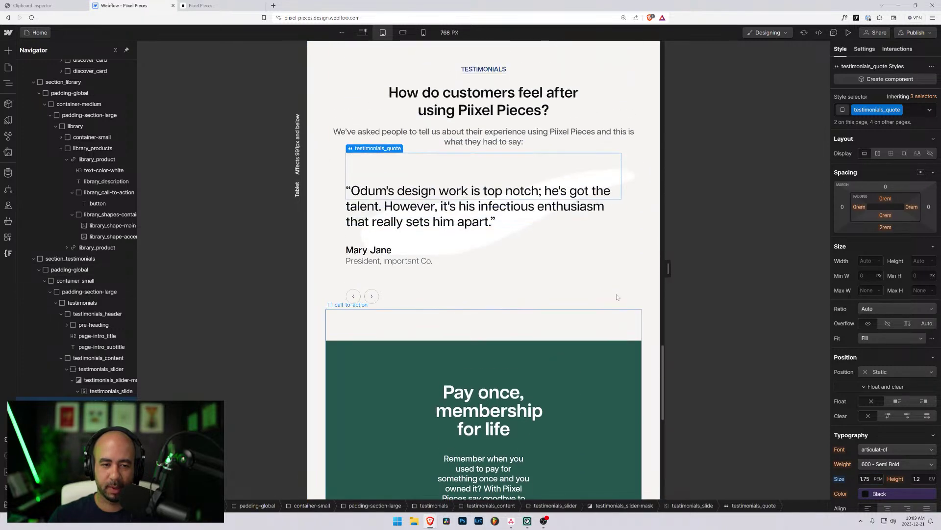
left_click_drag(668, 268, 790, 275)
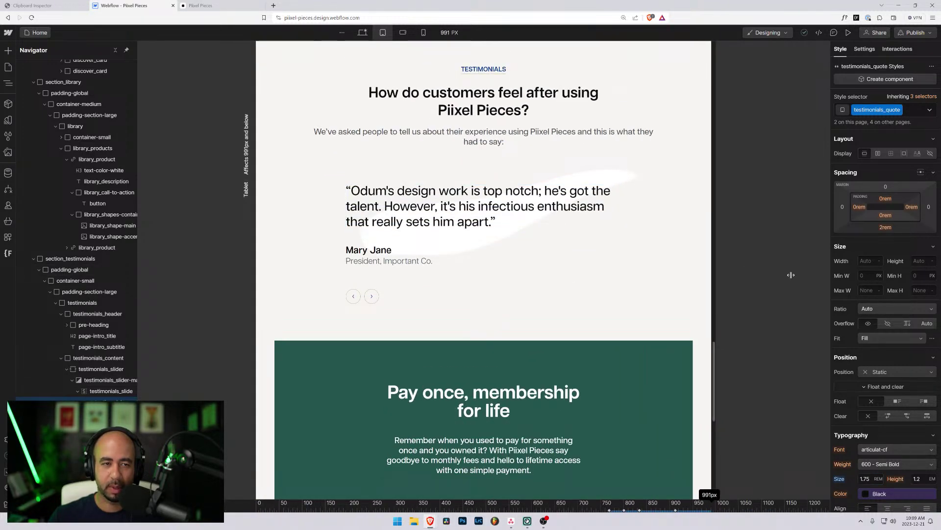
left_click(362, 32)
scroll(514, 323, "down", 3)
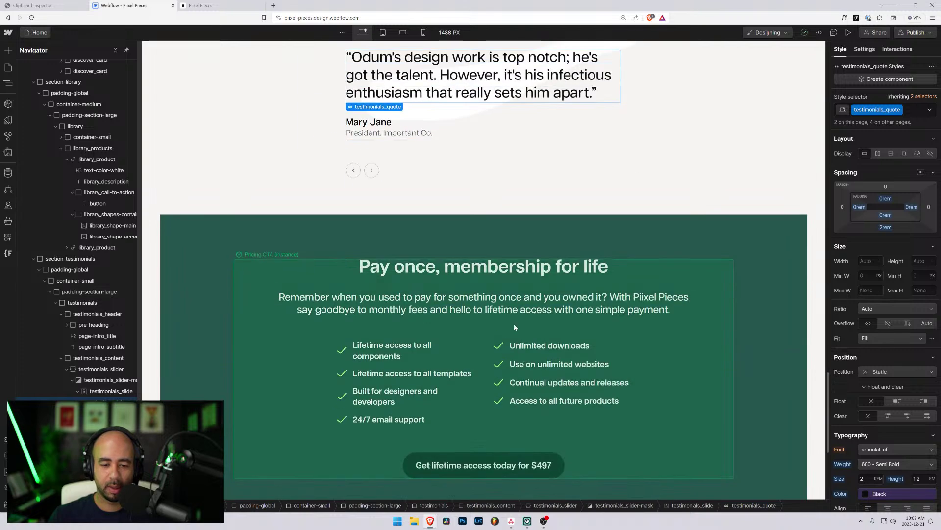
left_click(241, 240)
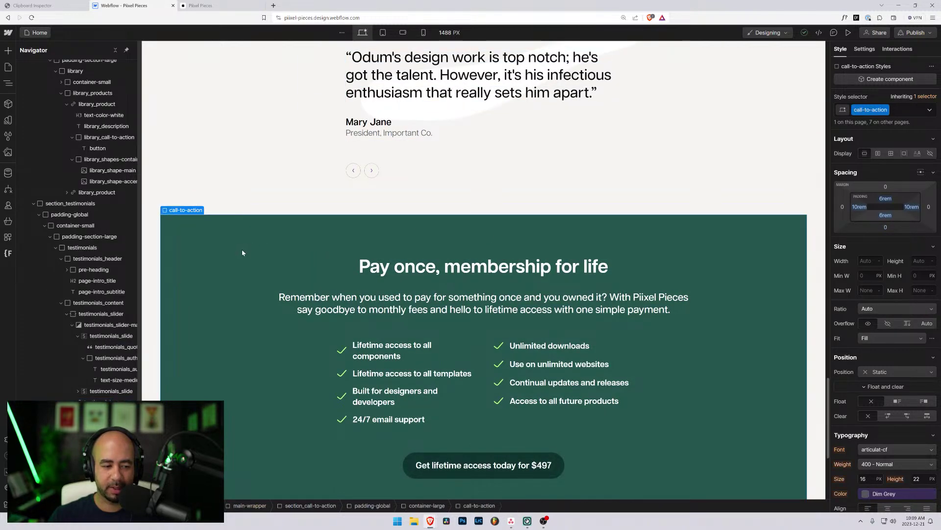
scroll(230, 296, "down", 2)
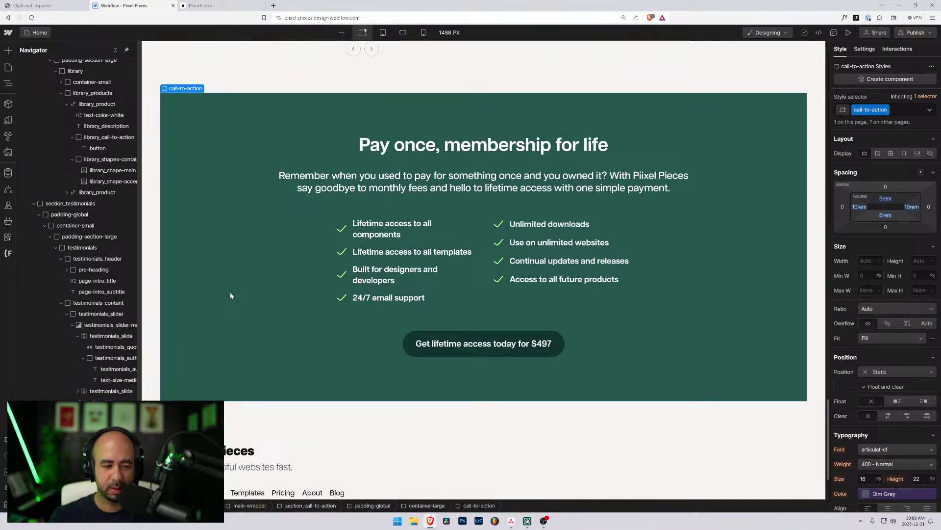
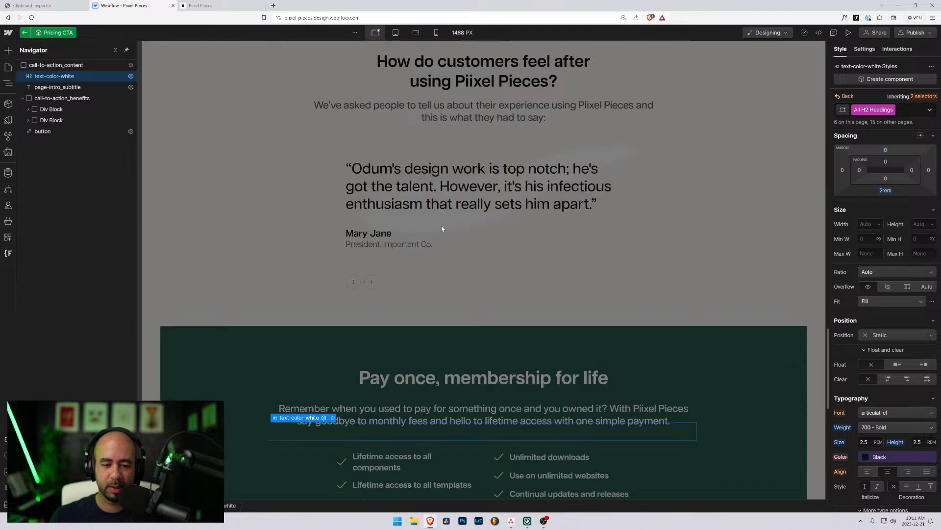
- Leave the Pricing CTA component and inspect the testimonials heading's typography on desktop
scroll(461, 118, "up", 1)
left_click(460, 126)
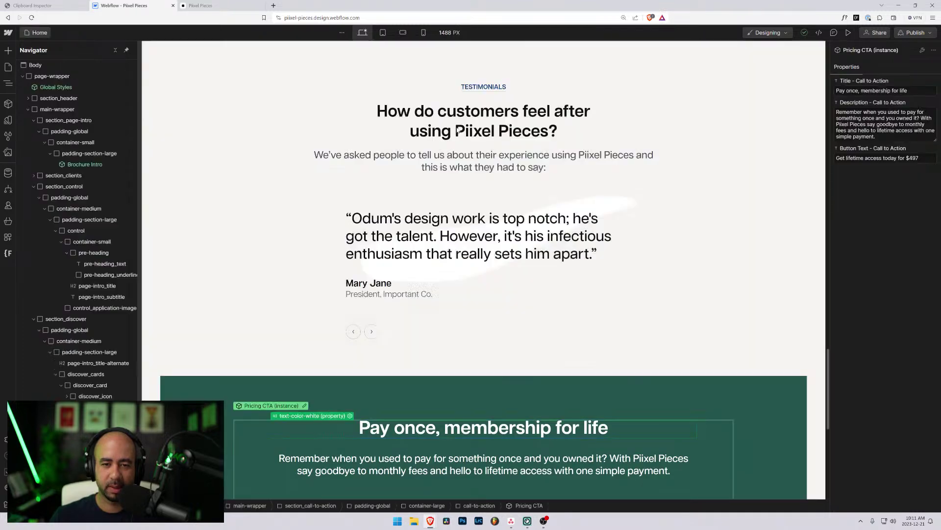
left_click(438, 113)
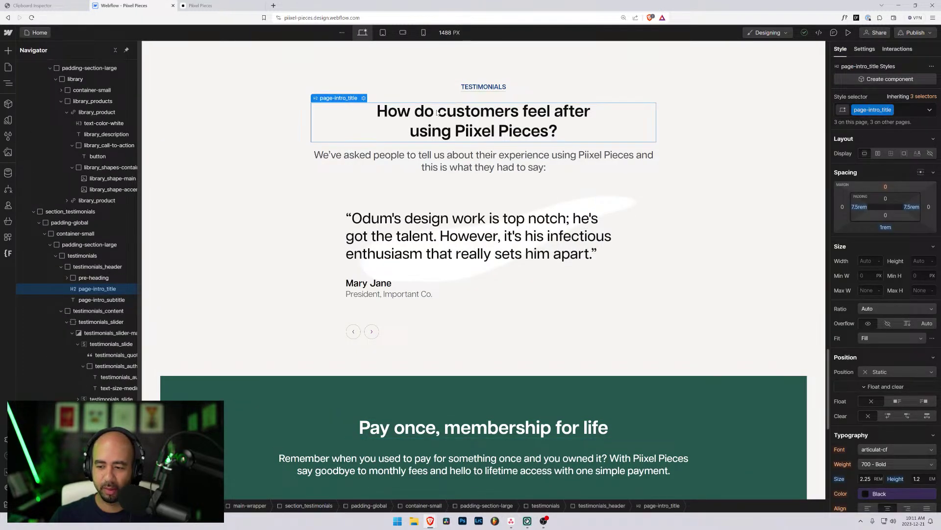
scroll(430, 200, "down", 5)
- Edit the Pricing CTA component and remove the text-color-white class from its "Pay once, membership for life" heading
left_click(430, 199)
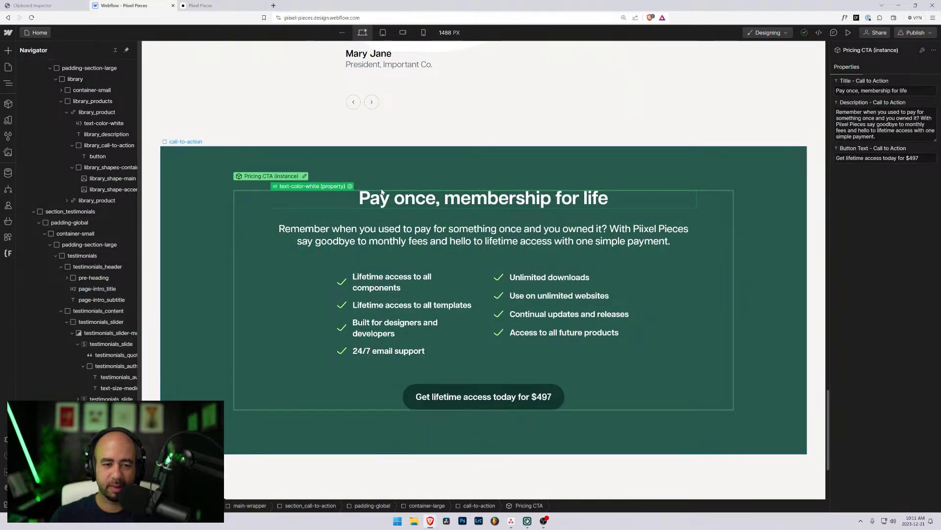
double_click(385, 204)
left_click(385, 204)
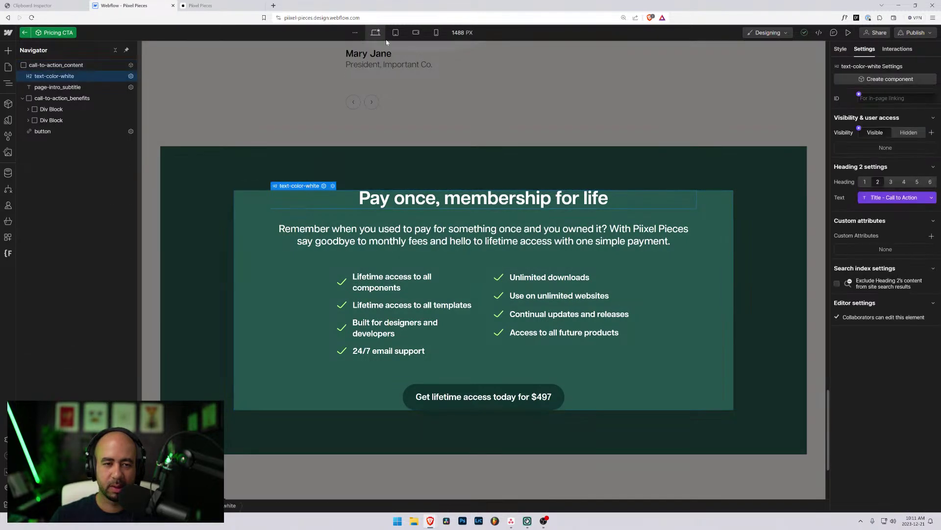
left_click(840, 49)
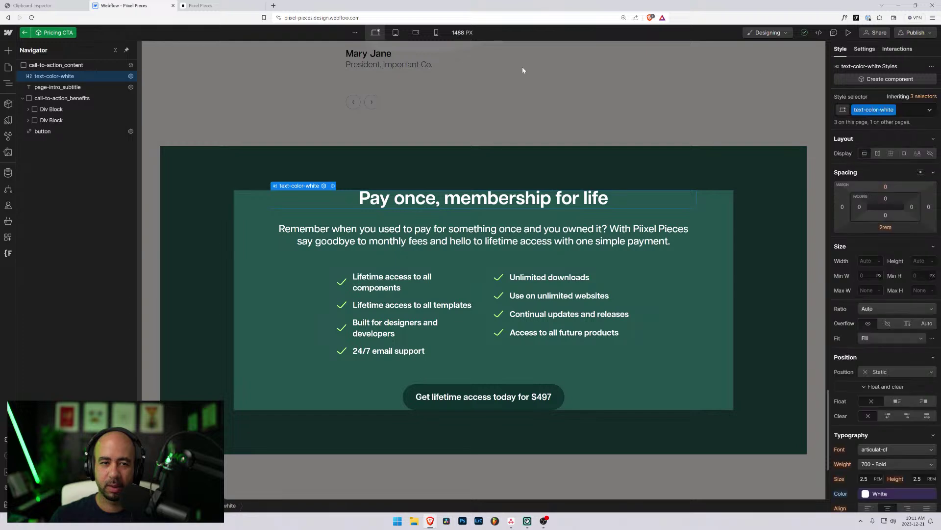
left_click(396, 32)
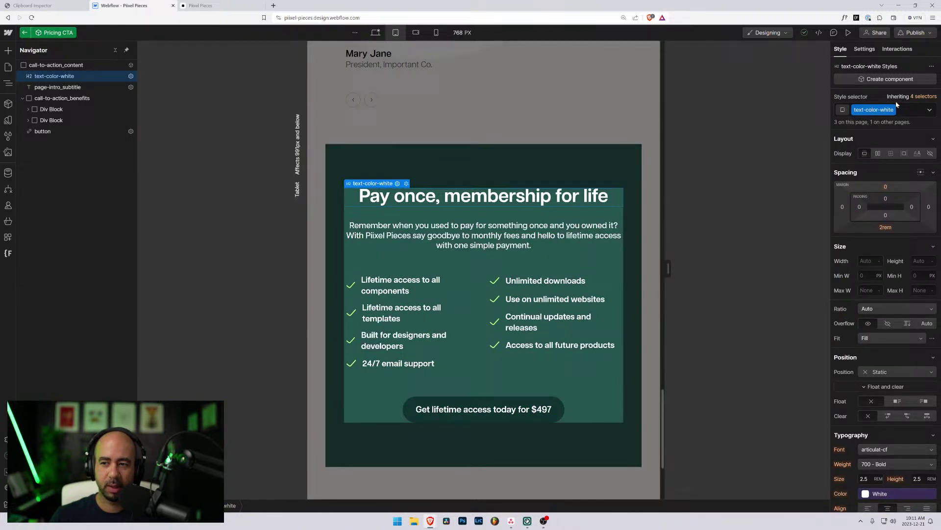
left_click(923, 96)
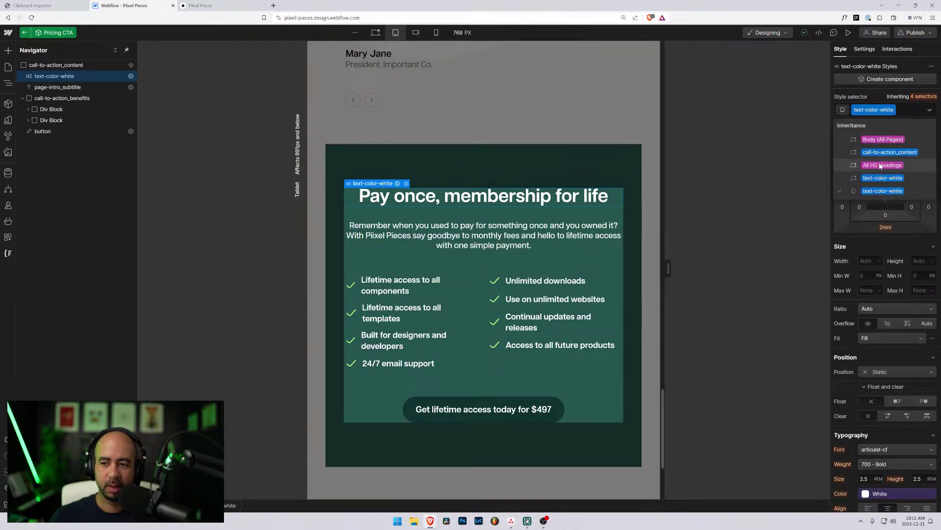
left_click(910, 111)
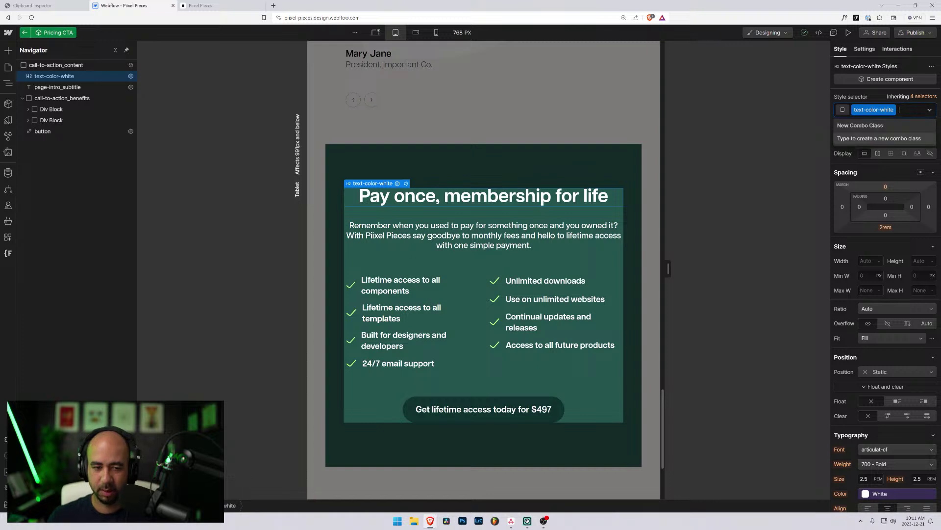
key("BackSpace")
- Set the font size of All H2 Headings to 2.25rem at the tablet breakpoint
left_click(864, 162)
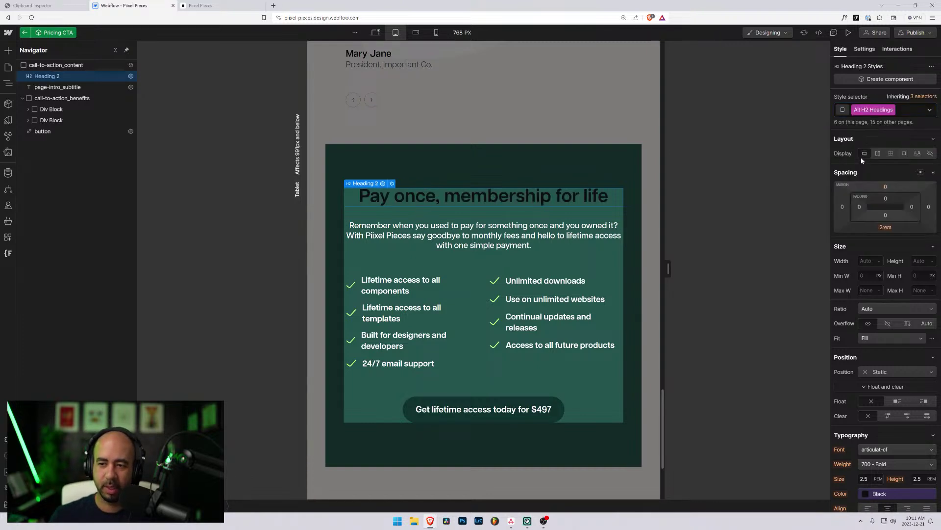
left_click(861, 477)
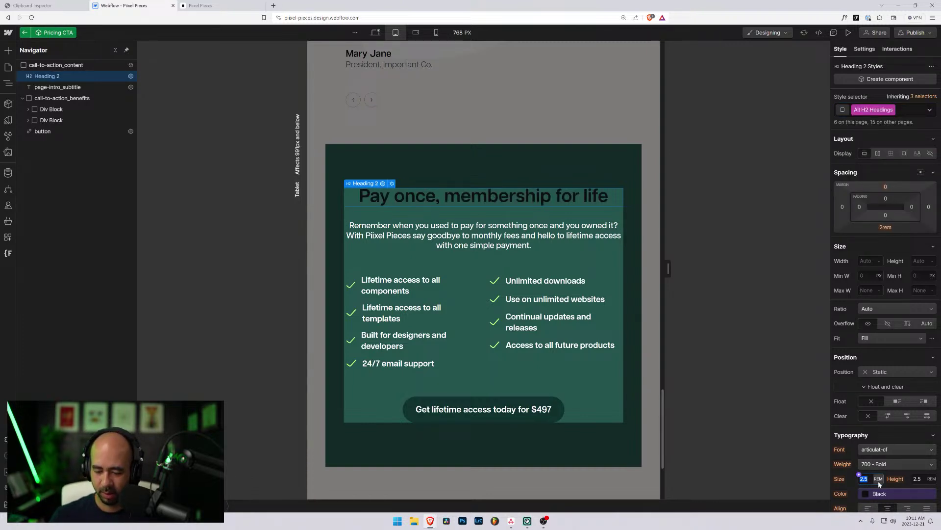
type("2.25")
key("Return")
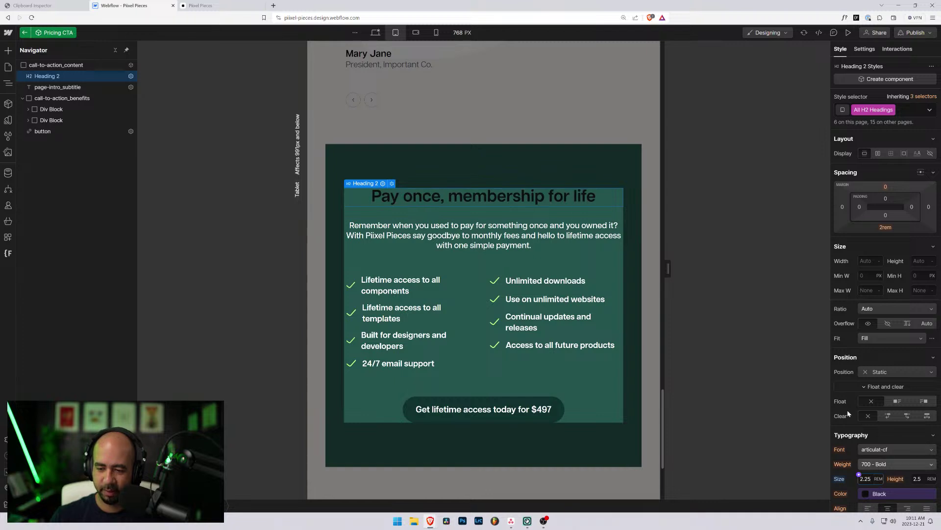
- Set the line height of All H2 Headings to 1.2em at the desktop breakpoint
left_click(375, 35)
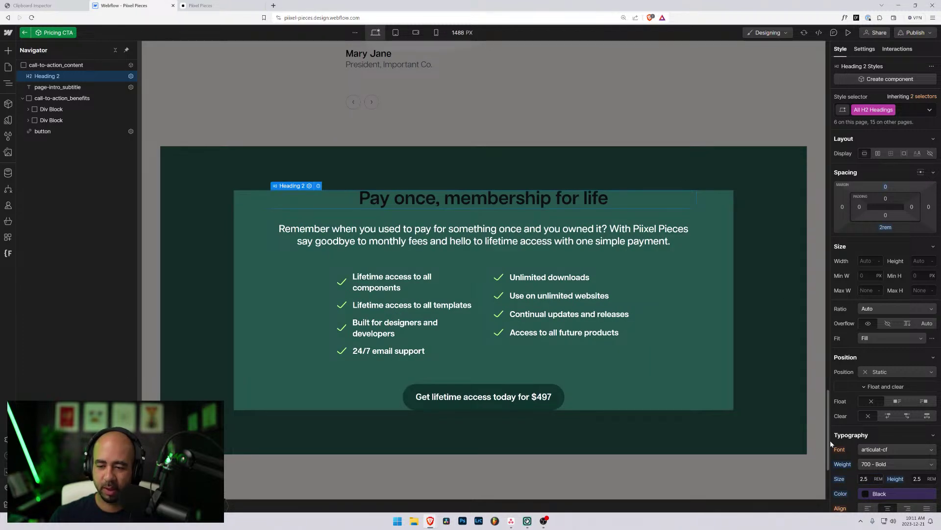
left_click(913, 476)
type("1.2em")
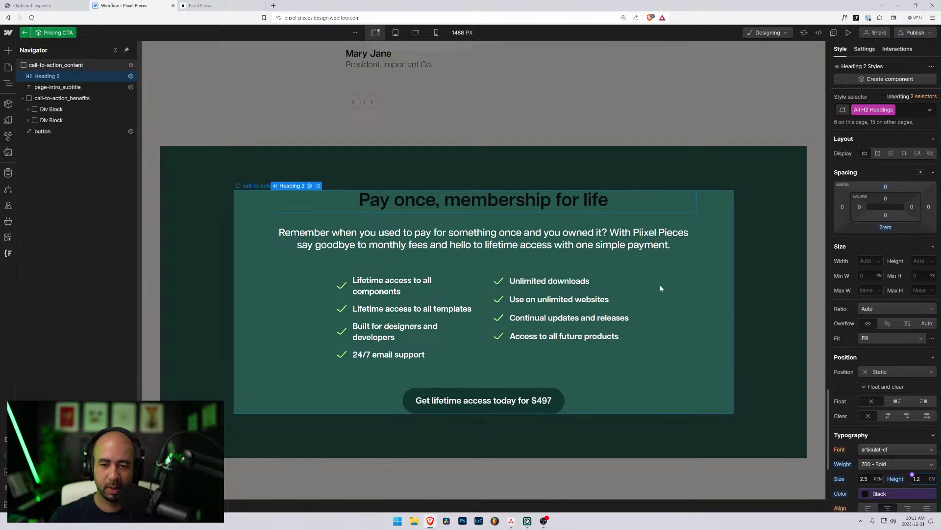
- Leave the component and compare the testimonials heading's typography across the desktop, tablet and mobile breakpoints
scroll(415, 118, "up", 5)
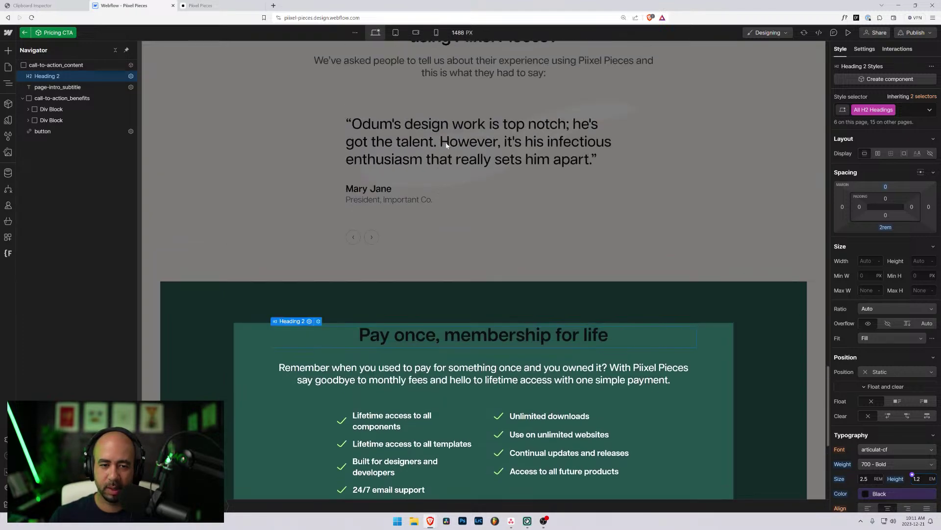
left_click(446, 151)
left_click(483, 156)
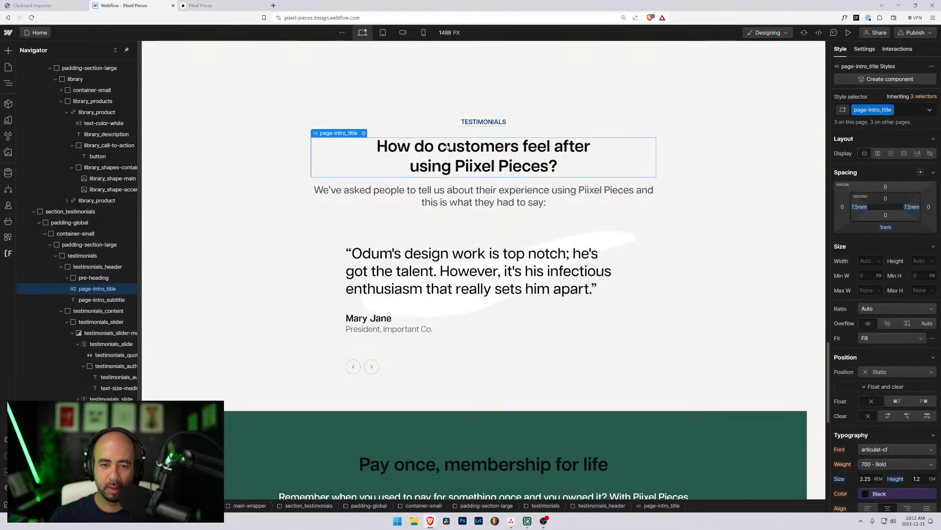
left_click(383, 32)
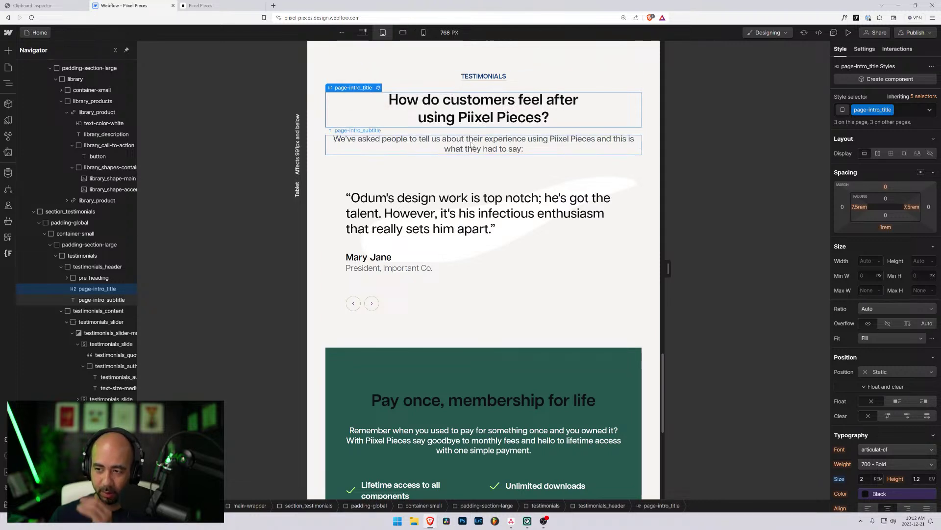
left_click(403, 33)
left_click(425, 33)
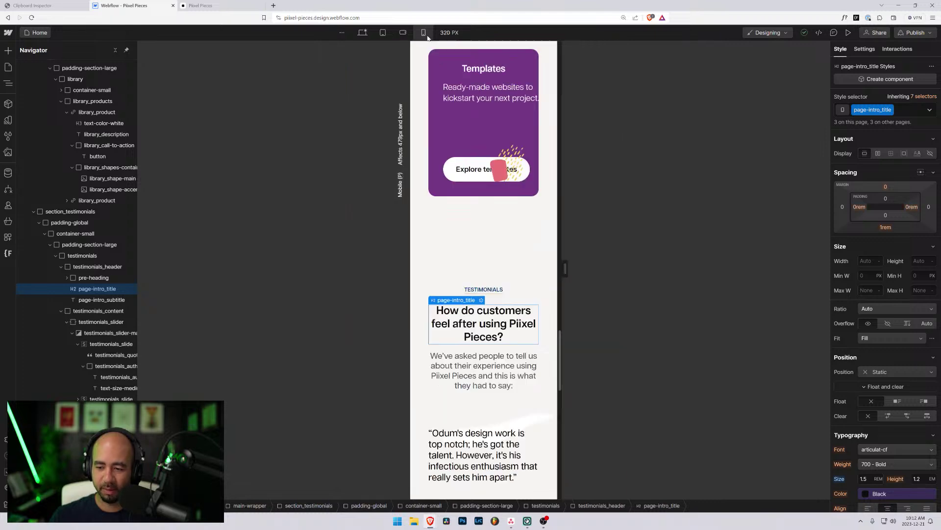
left_click(383, 33)
left_click(363, 33)
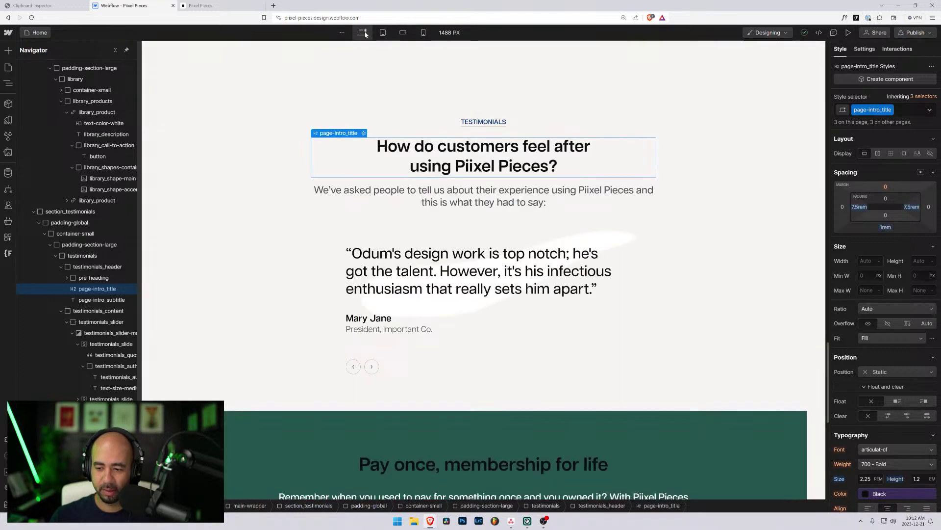
- Edit the Pricing CTA component and set the font size of All H2 Headings to 2rem at the tablet breakpoint
left_click(383, 33)
scroll(450, 311, "down", 3)
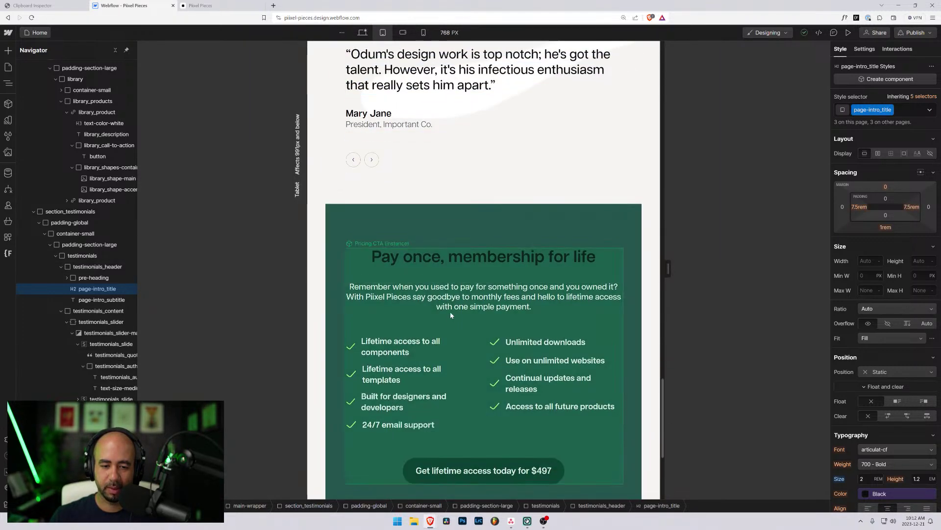
double_click(438, 264)
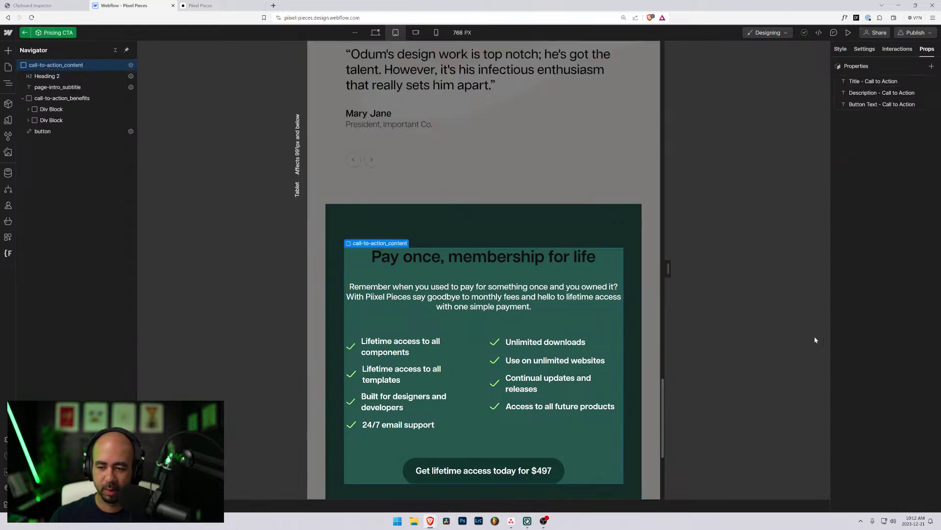
left_click(840, 49)
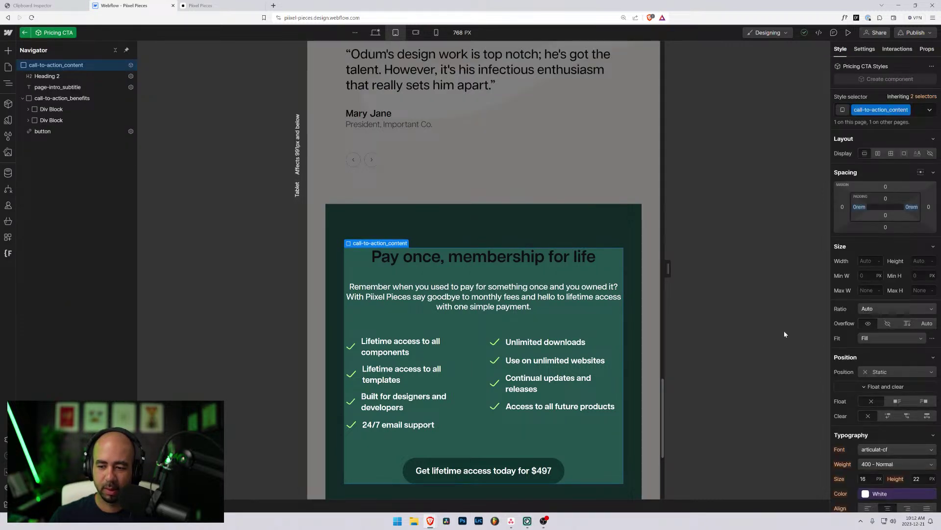
left_click(425, 257)
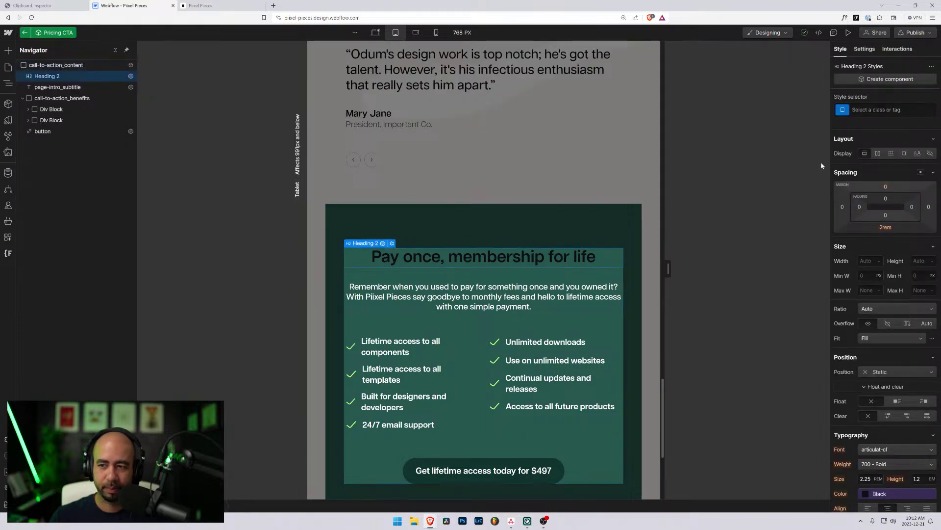
left_click(877, 110)
left_click(863, 158)
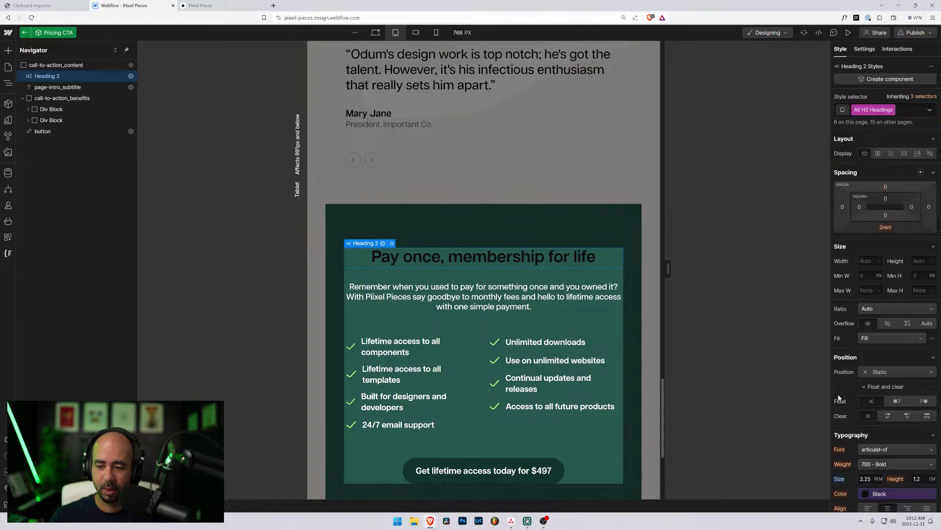
left_click(865, 478)
type("2")
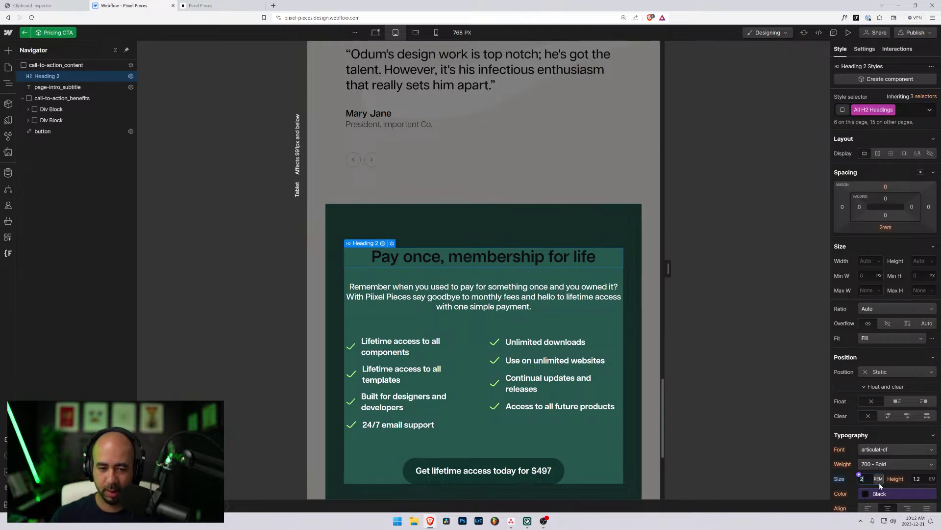
scroll(380, 172, "up", 4)
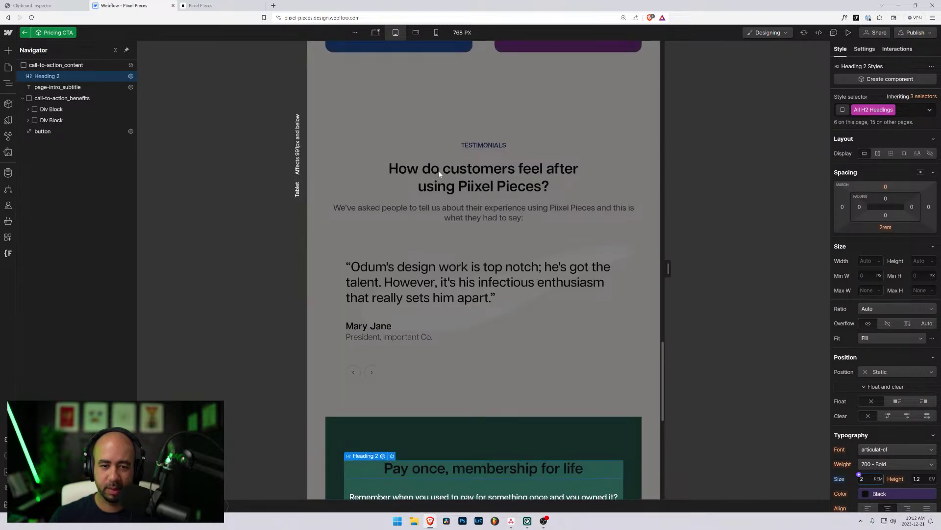
scroll(481, 190, "down", 1)
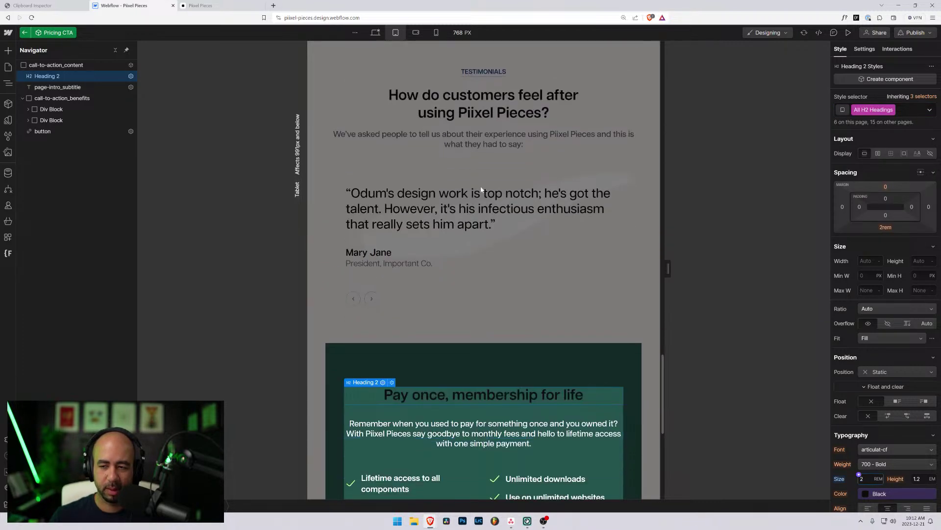
- Set the font size of All H2 Headings to 1.75rem at the mobile landscape breakpoint
left_click(416, 32)
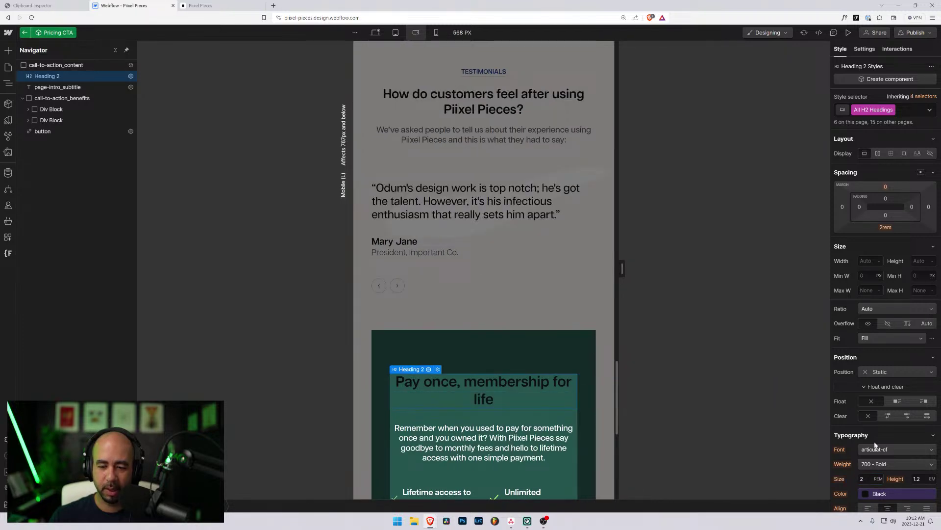
left_click(860, 477)
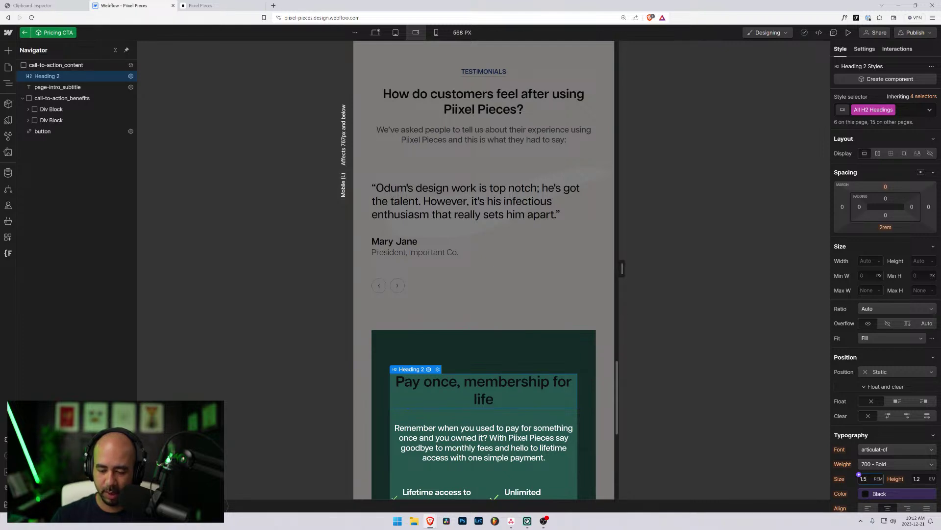
key("Return")
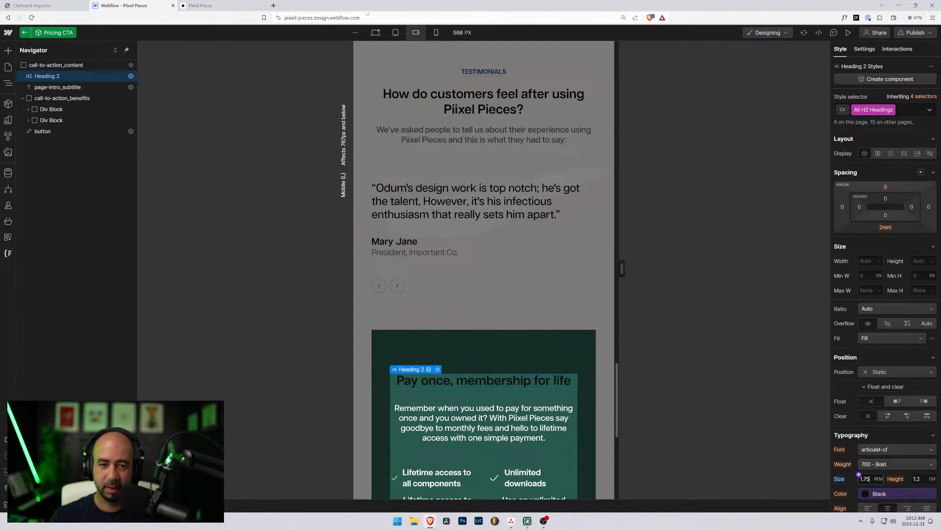
- Set the font size of All H2 Headings to 1.5rem at the mobile portrait breakpoint
left_click(436, 32)
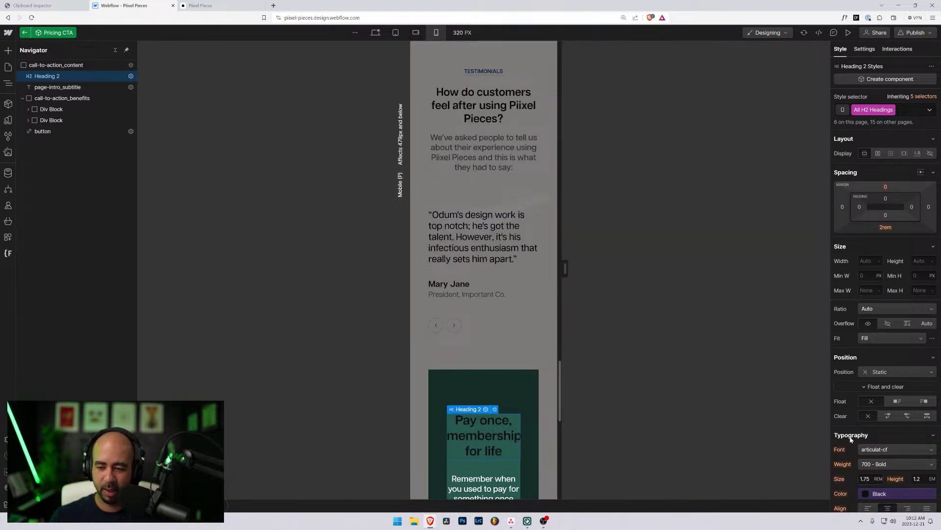
left_click(863, 478)
type("1.5")
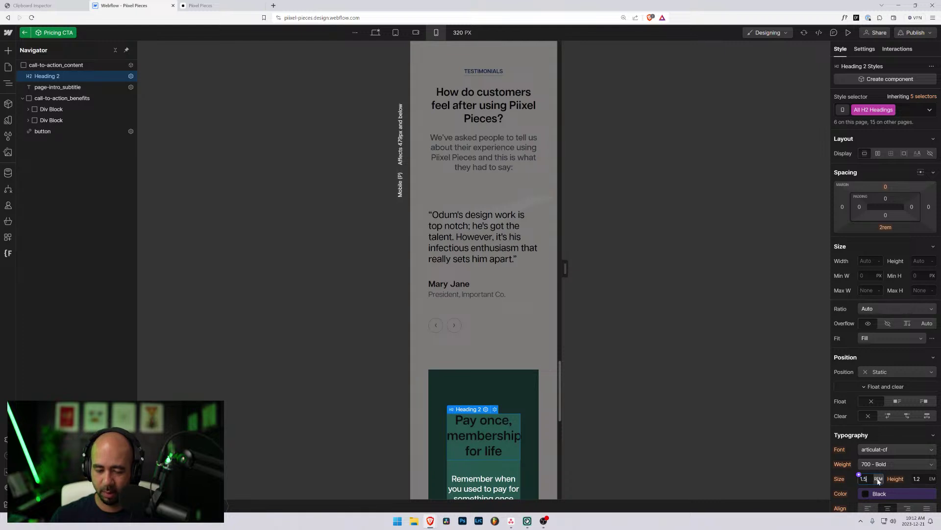
key("Return")
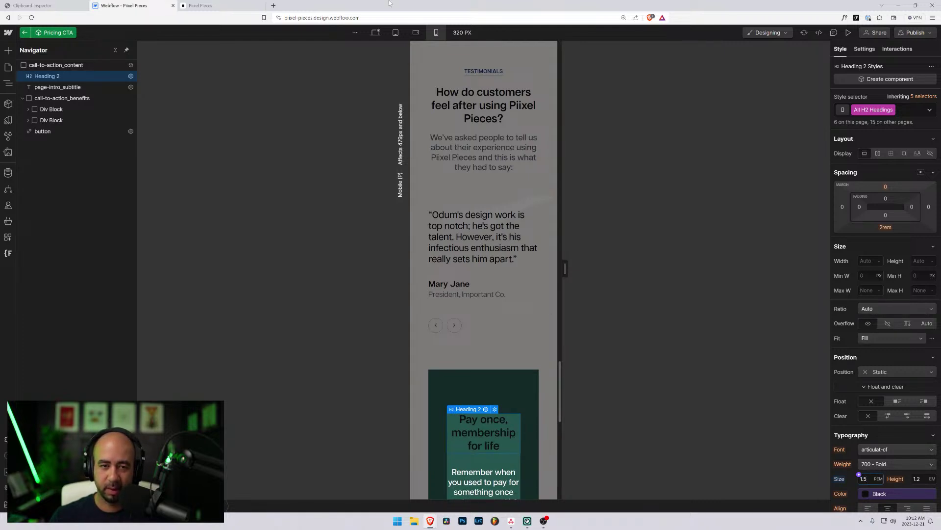
- Apply the text-color-white class to the "Pay once, membership for life" heading at the desktop breakpoint
left_click(396, 33)
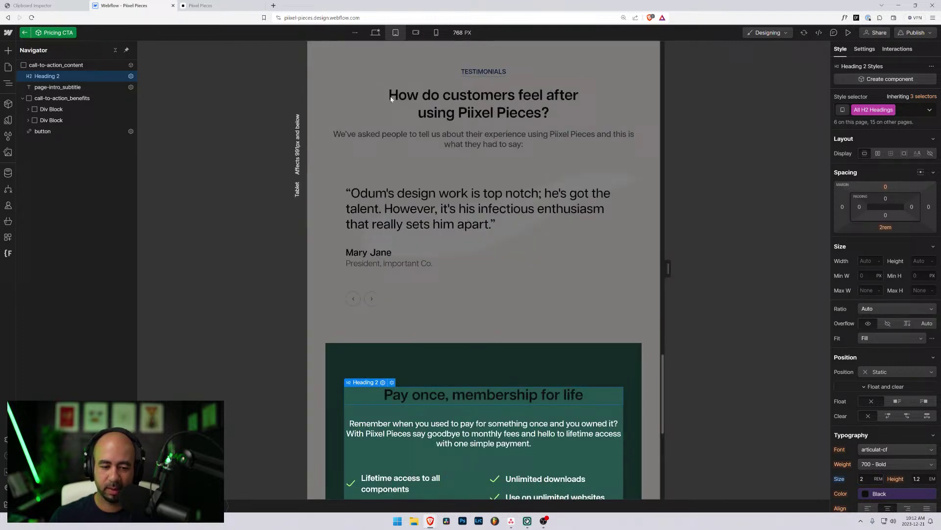
left_click(376, 32)
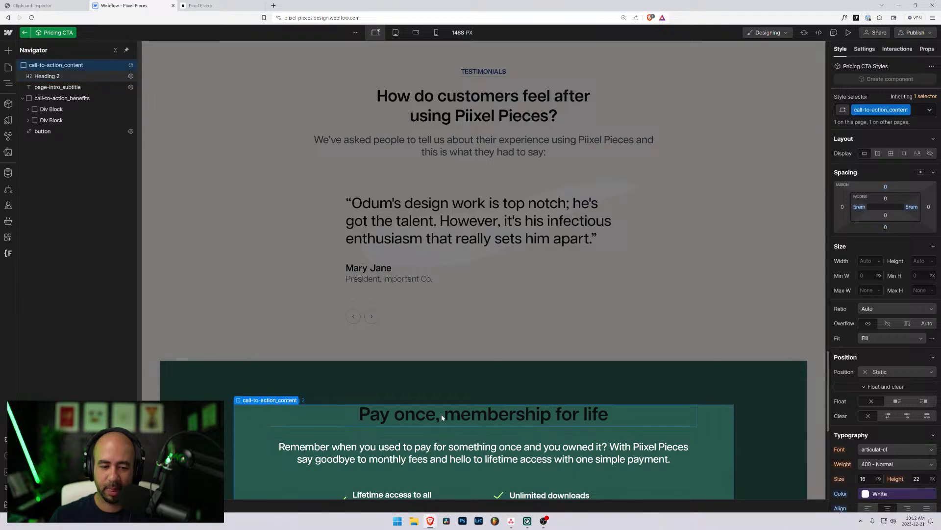
key("ctrl+Return")
type("te")
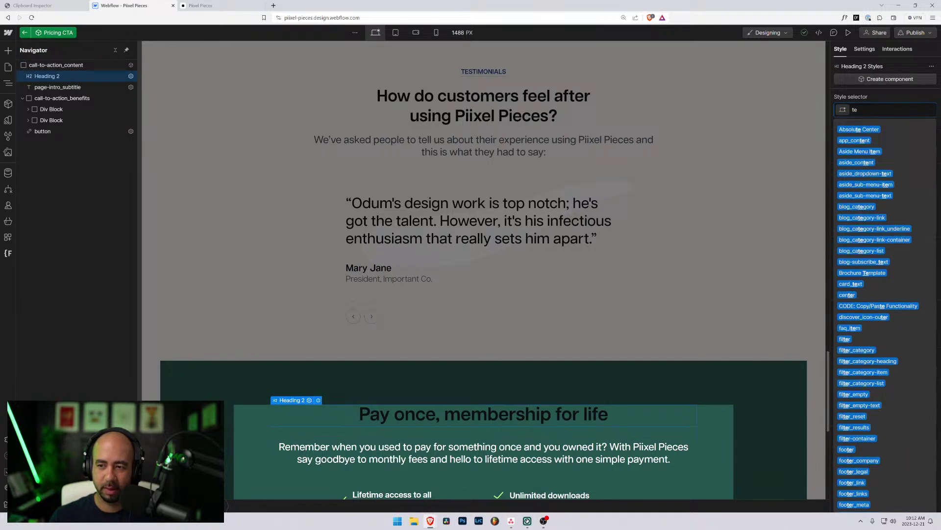
type("xt-co")
key("Down")
key("Return")
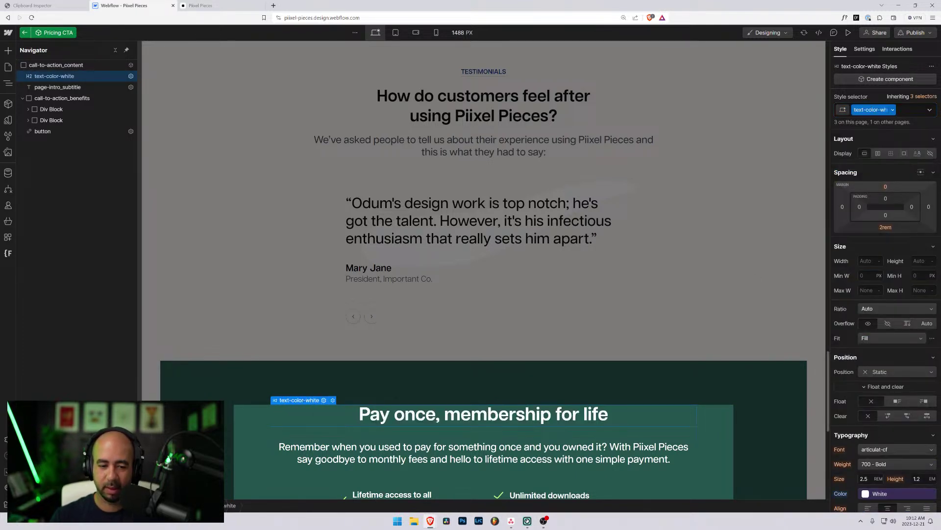
- Compare the Pricing CTA's layout and subtitle typography across the desktop, tablet and both mobile breakpoints
scroll(304, 186, "down", 5)
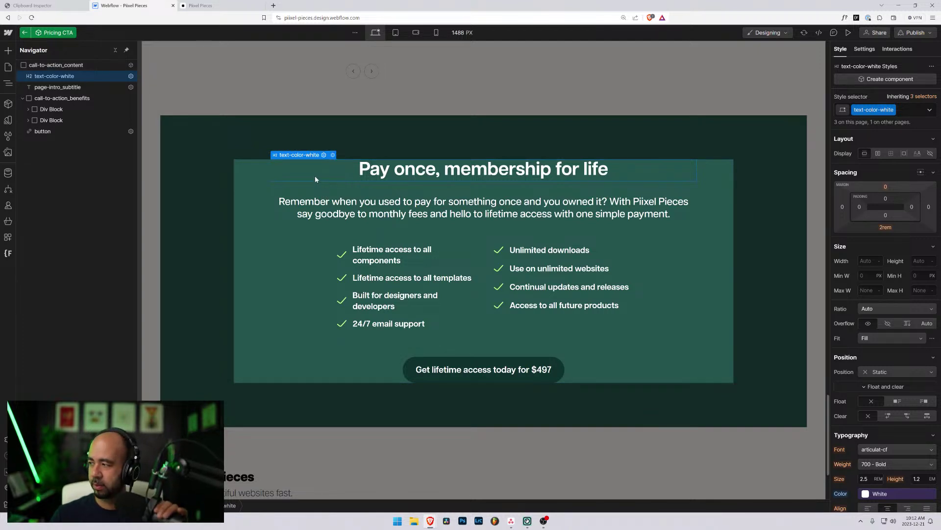
left_click(416, 33)
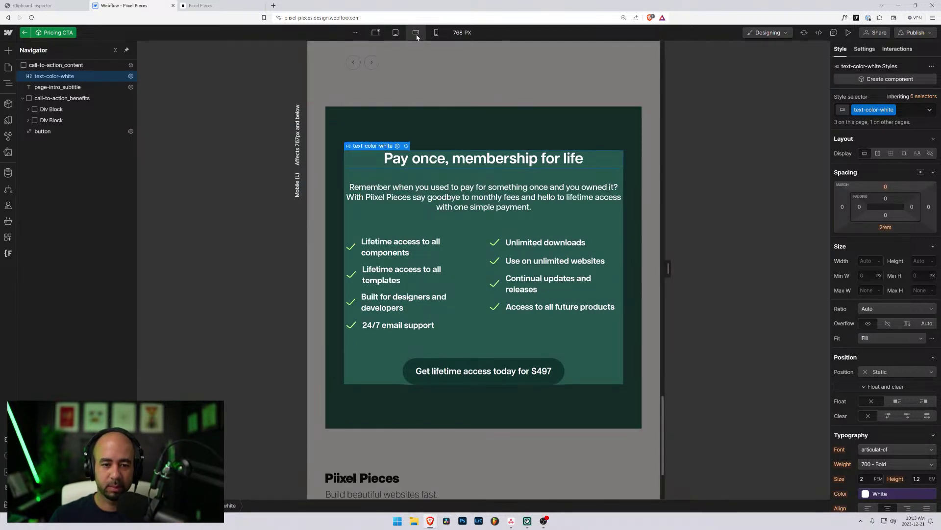
left_click(415, 197)
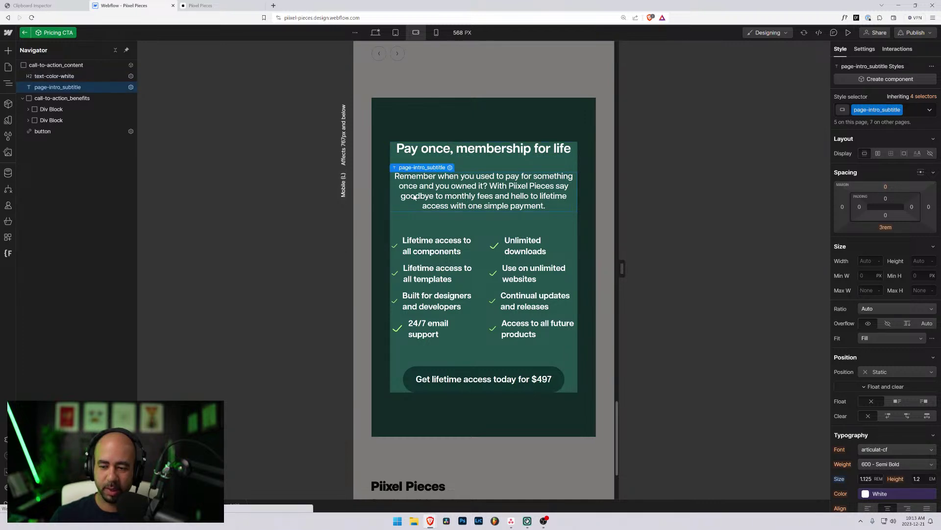
left_click(436, 33)
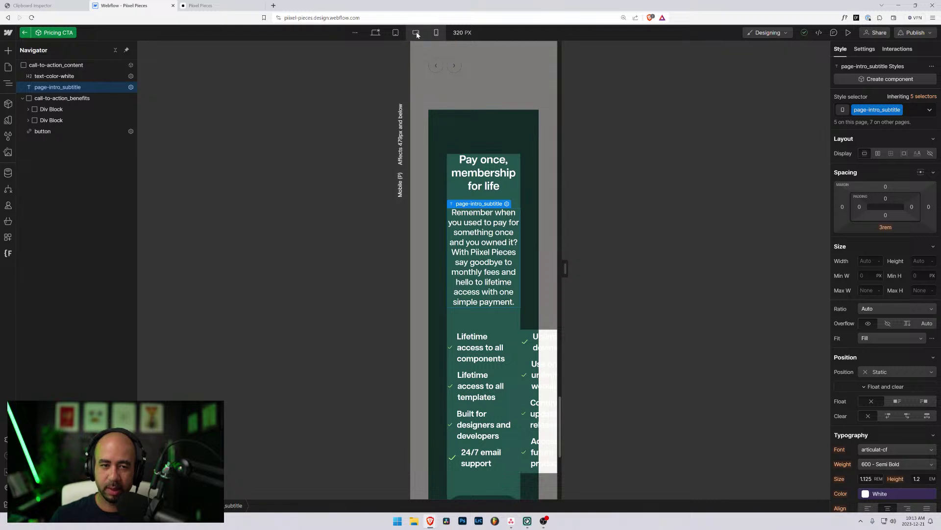
left_click(395, 33)
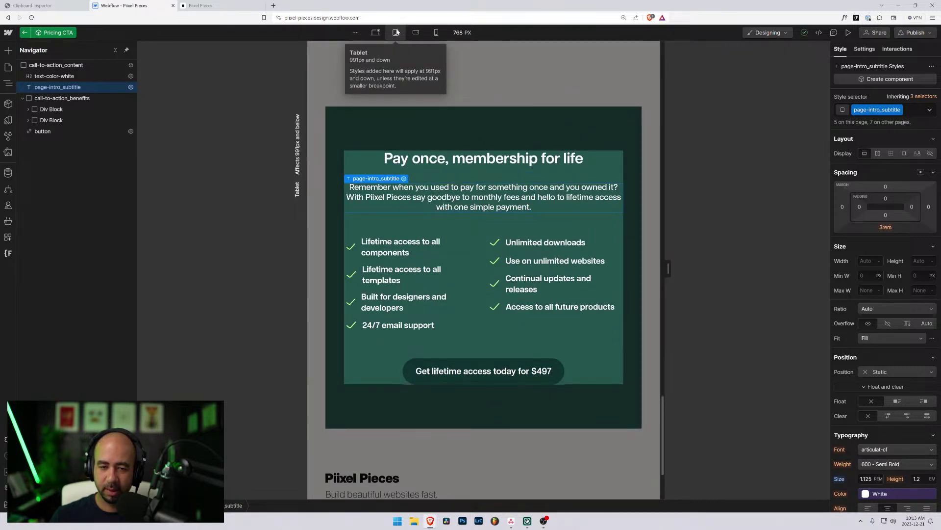
left_click(375, 32)
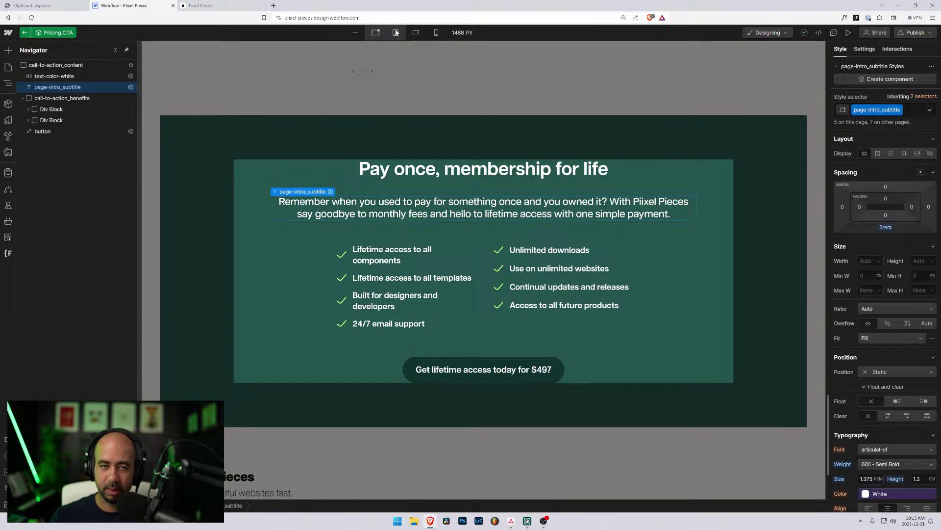
left_click(396, 32)
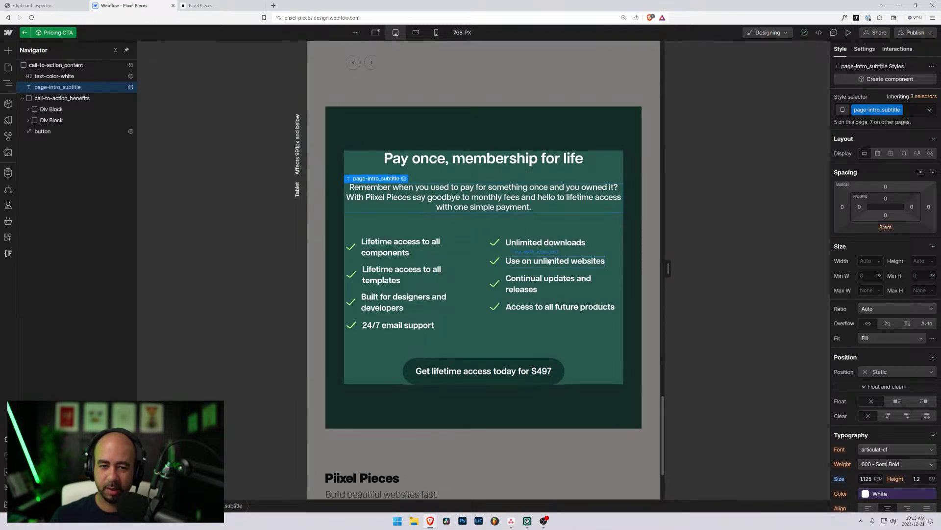
- Leave the component and compare the testimonials subtitle and the sections below it across the desktop, tablet and mobile breakpoints
scroll(465, 208, "up", 6)
left_click(465, 208)
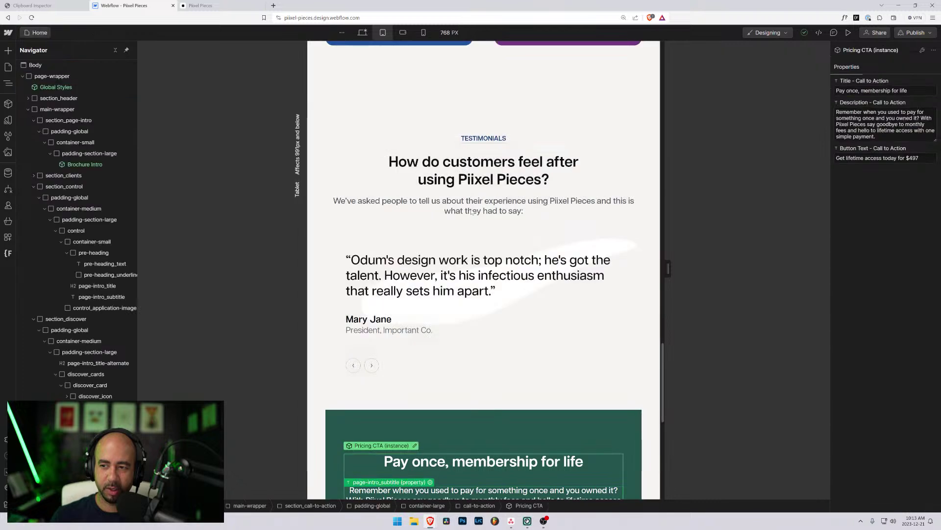
left_click(467, 209)
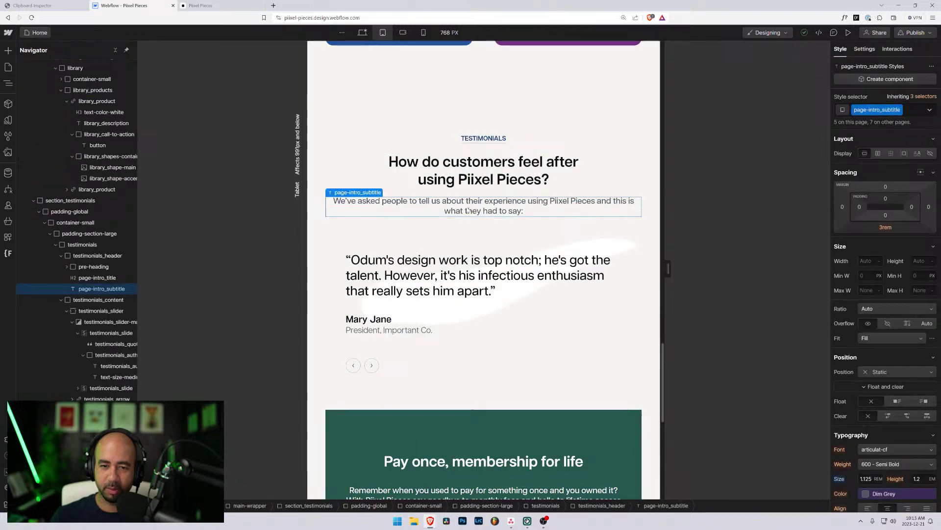
left_click(403, 32)
left_click(424, 33)
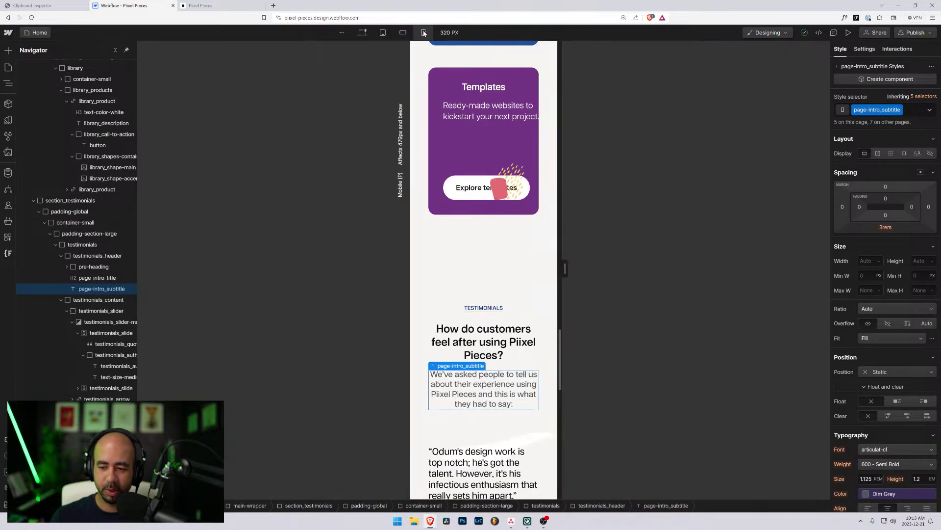
left_click(363, 32)
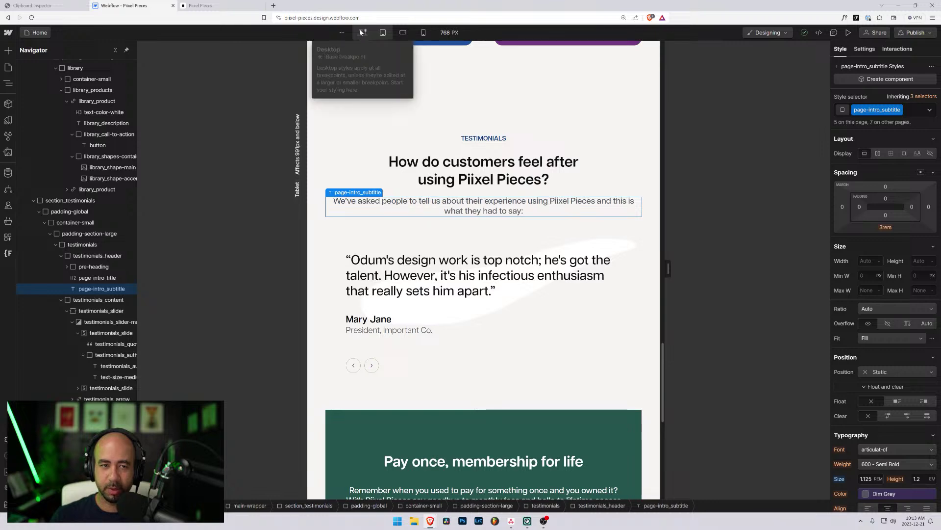
left_click(364, 32)
scroll(456, 256, "down", 6)
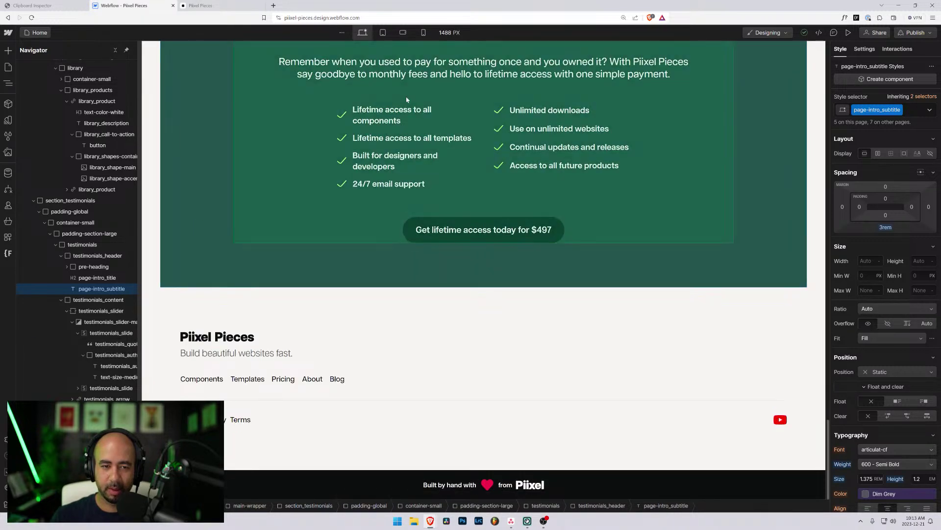
left_click(423, 33)
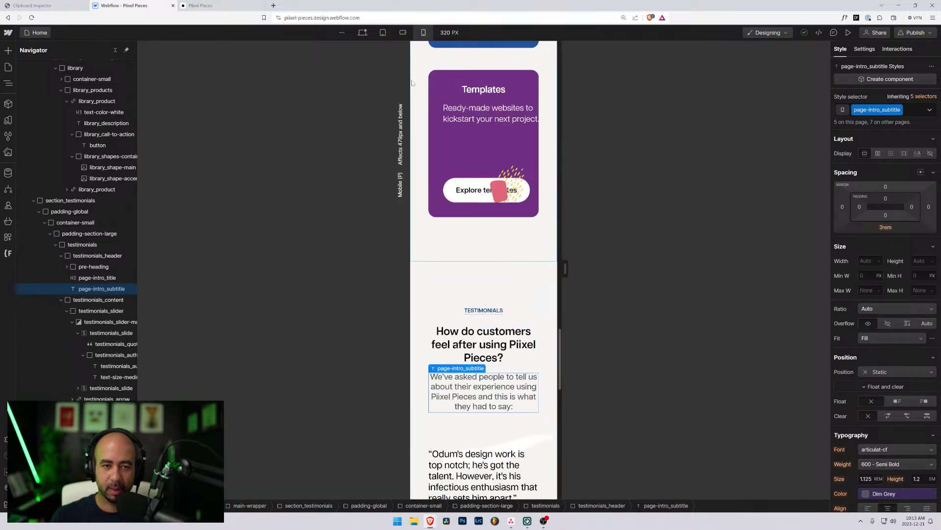
scroll(481, 293, "down", 10)
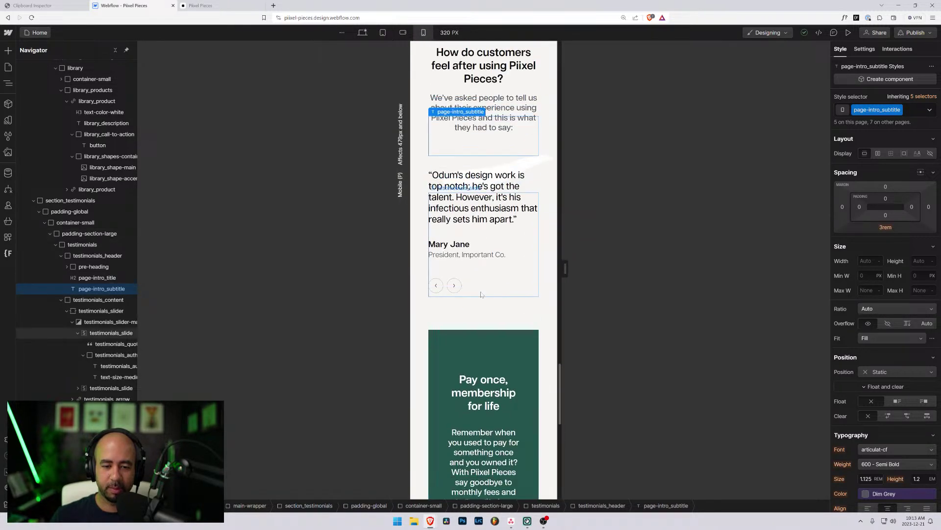
- Open the Pricing CTA component at the mobile landscape breakpoint and select the text of the "Lifetime access to all components" benefit
left_click(401, 34)
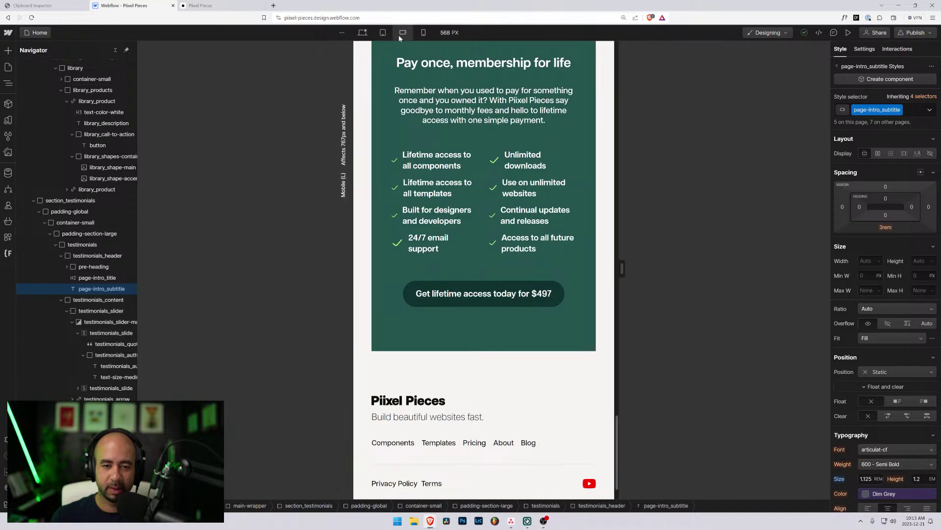
left_click(463, 170)
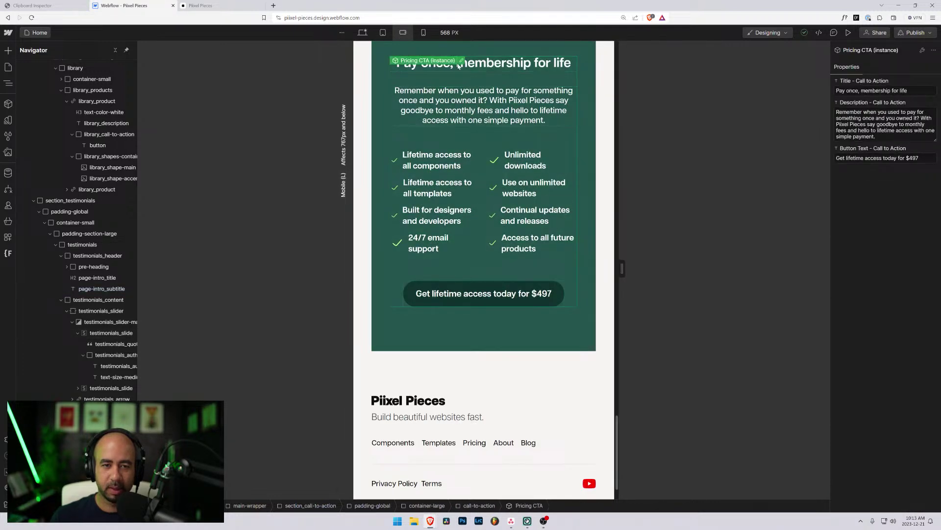
double_click(428, 157)
left_click(428, 156)
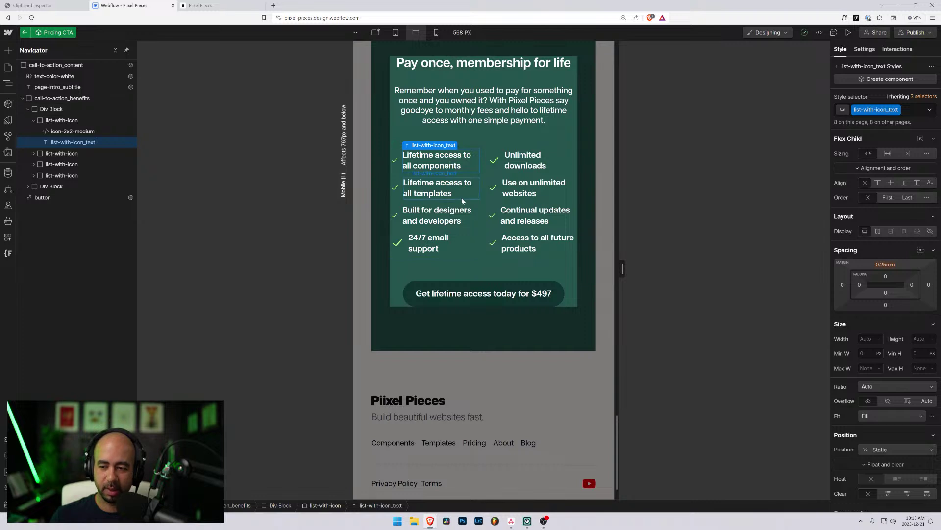
left_click(63, 121)
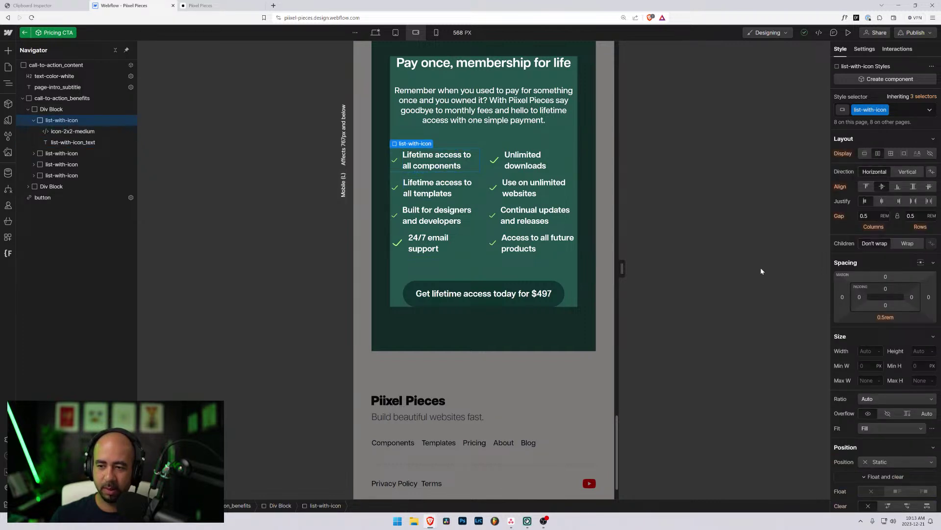
scroll(853, 296, "down", 3)
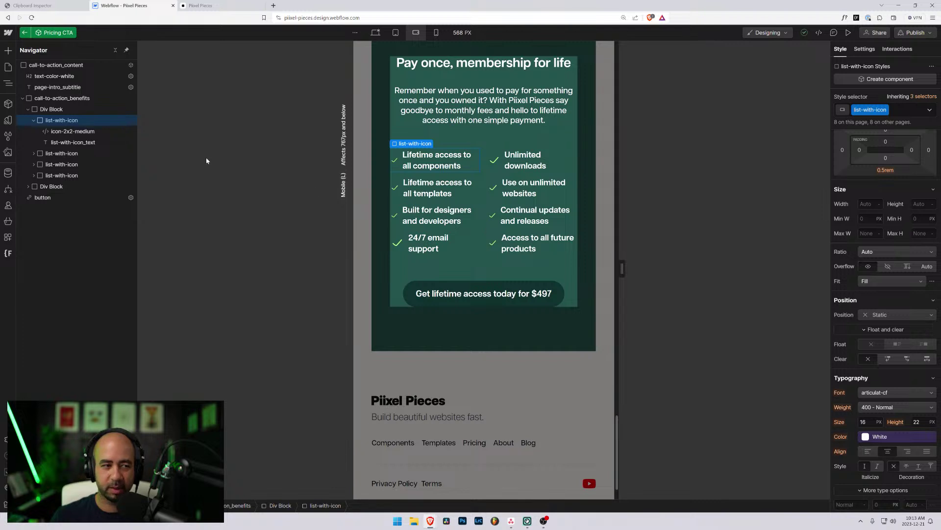
left_click(71, 144)
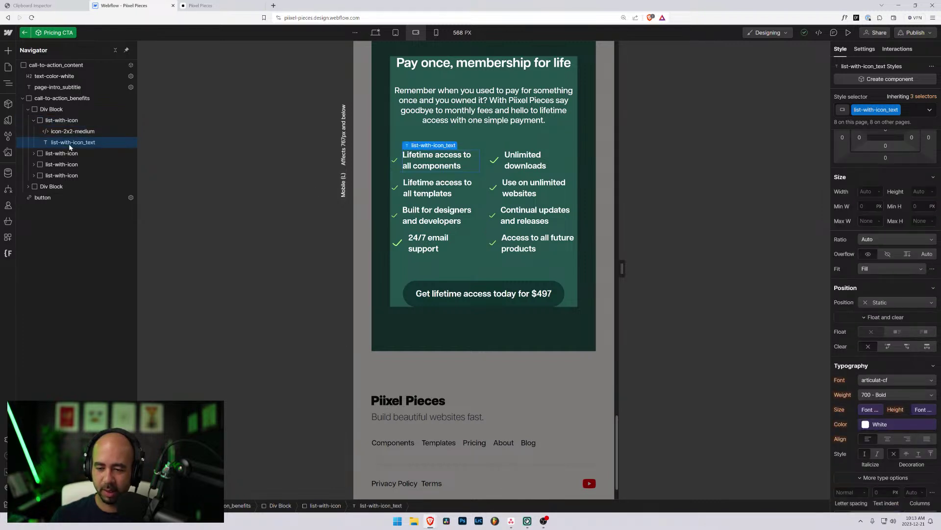
- Review the available font size variables and their values for the benefit text
left_click(866, 413)
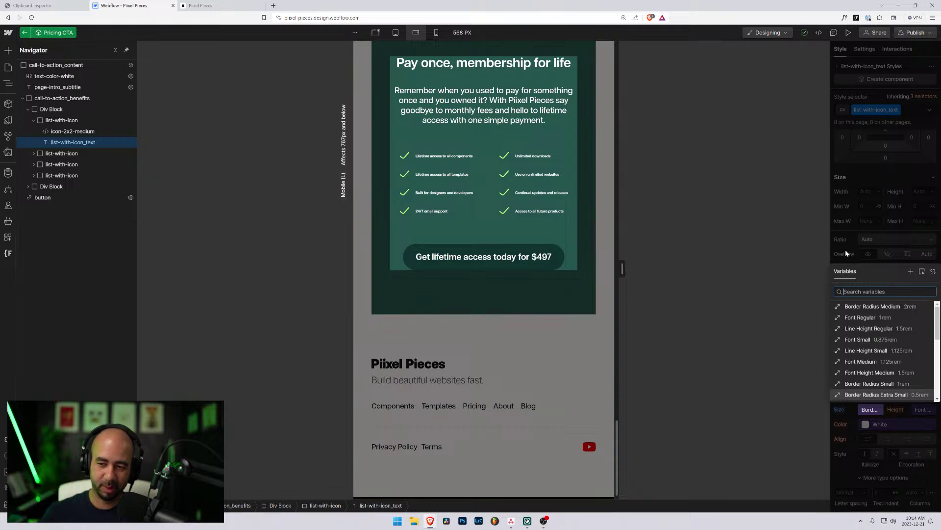
key("Escape")
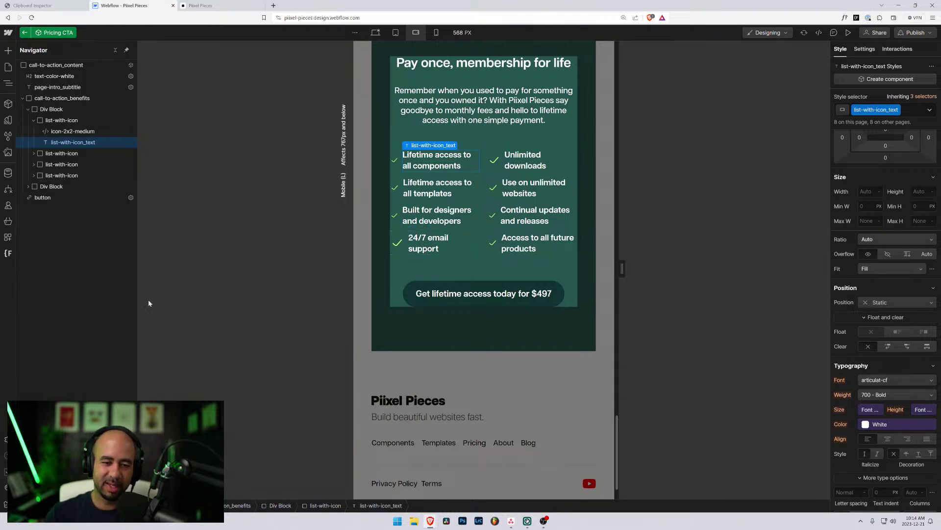
left_click(8, 123)
scroll(88, 295, "down", 3)
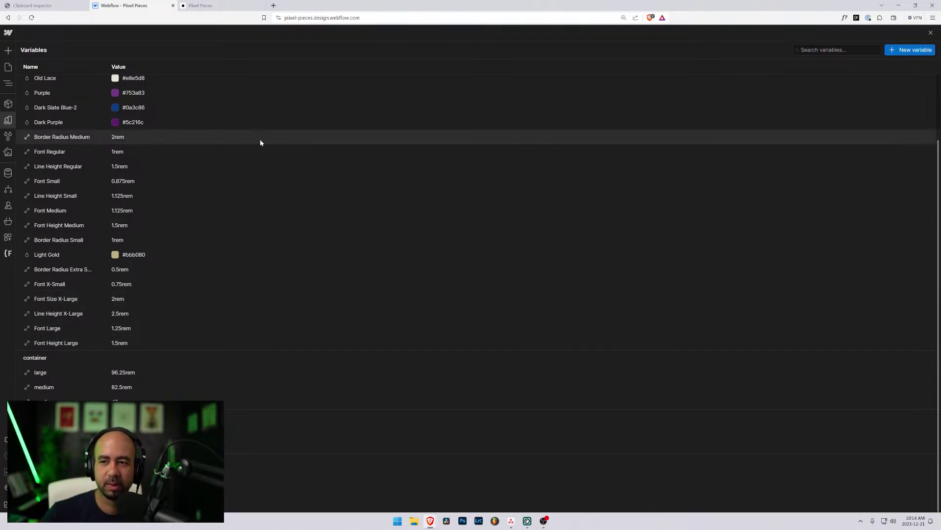
left_click(6, 68)
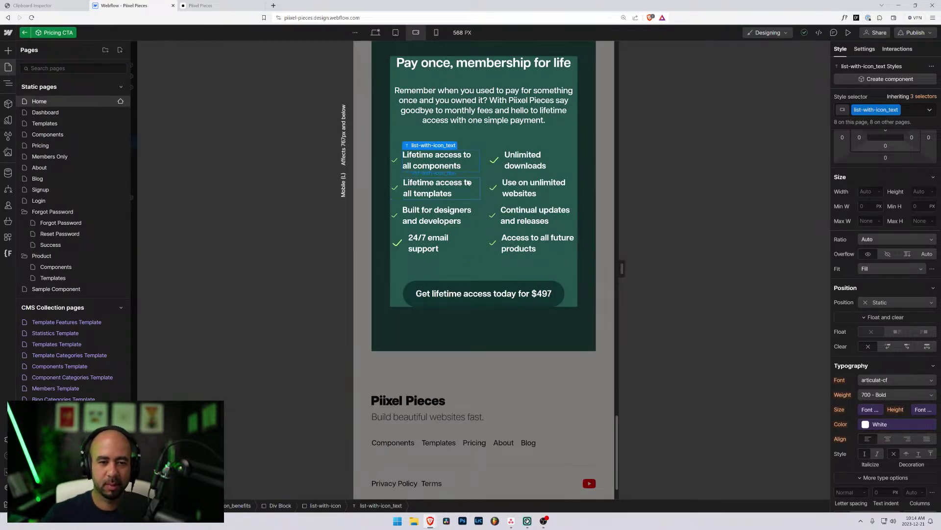
- Unlink the list-with-icon_text font size from its variable and set it to 1rem at the mobile landscape breakpoint
scroll(432, 296, "up", 3)
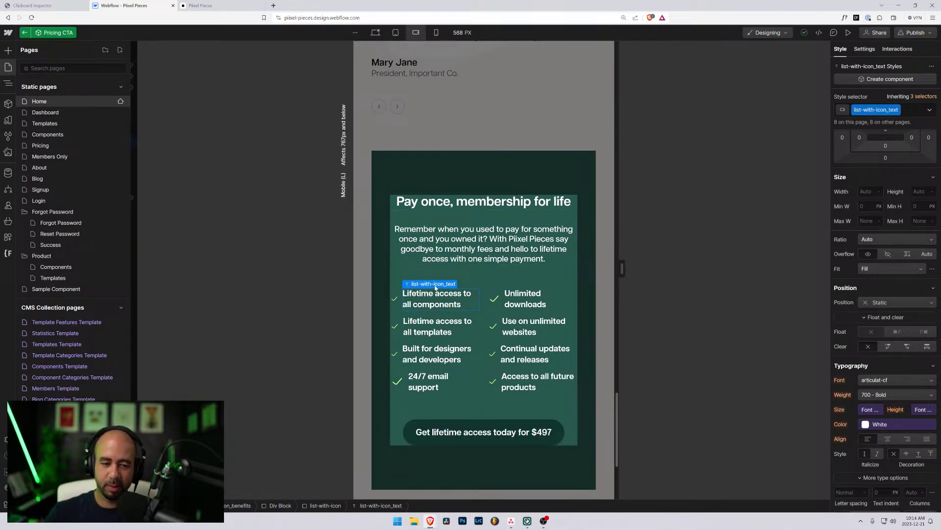
left_click(871, 411)
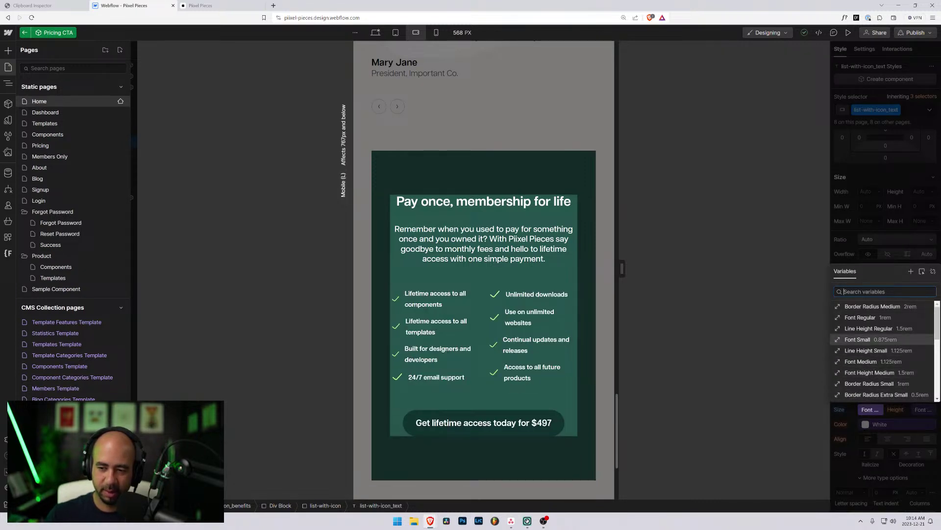
left_click(860, 361)
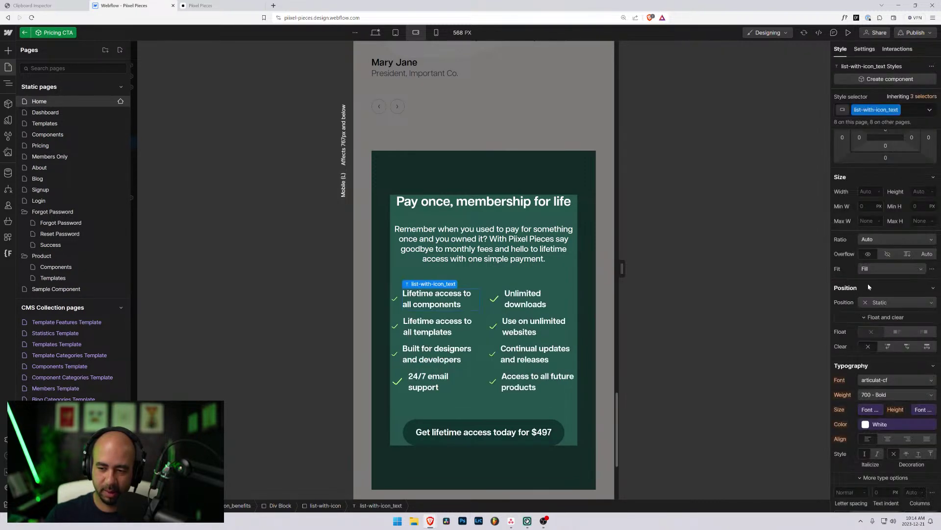
left_click(870, 409)
left_click(856, 403)
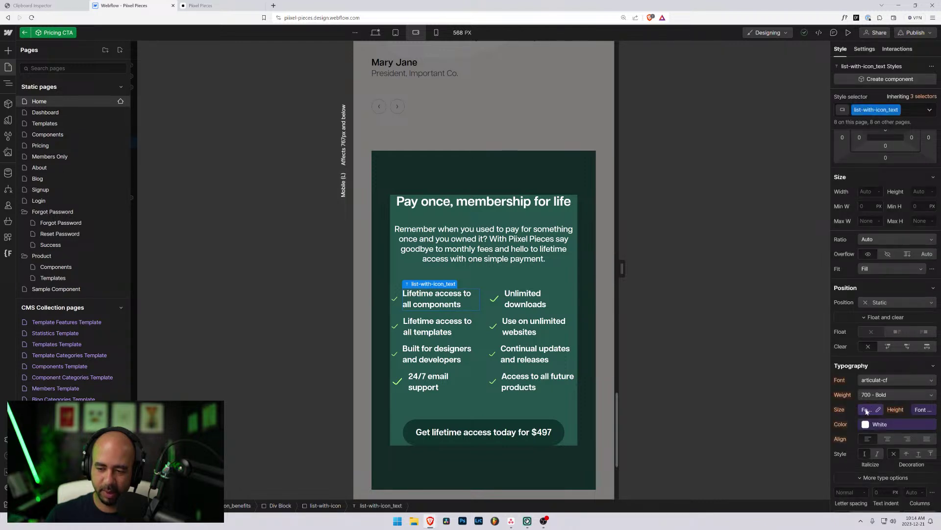
left_click(867, 411)
left_click(863, 405)
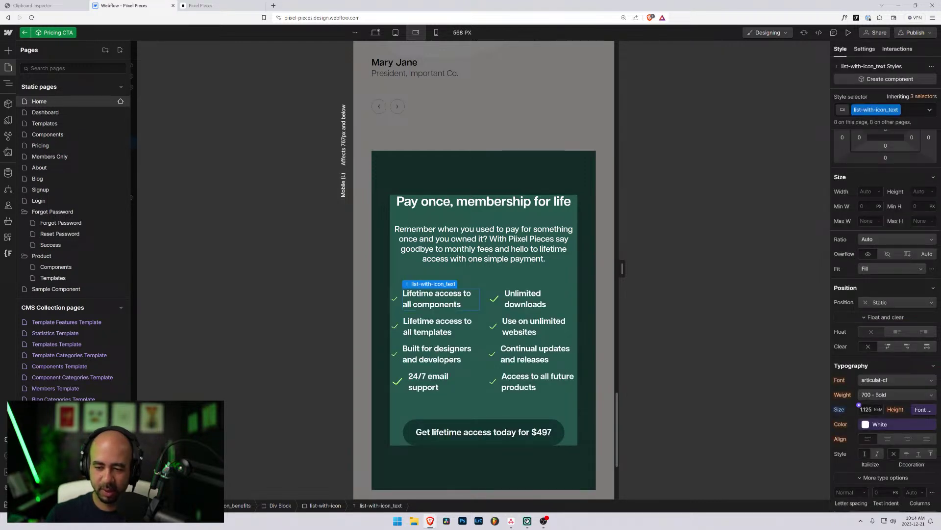
left_click(866, 409)
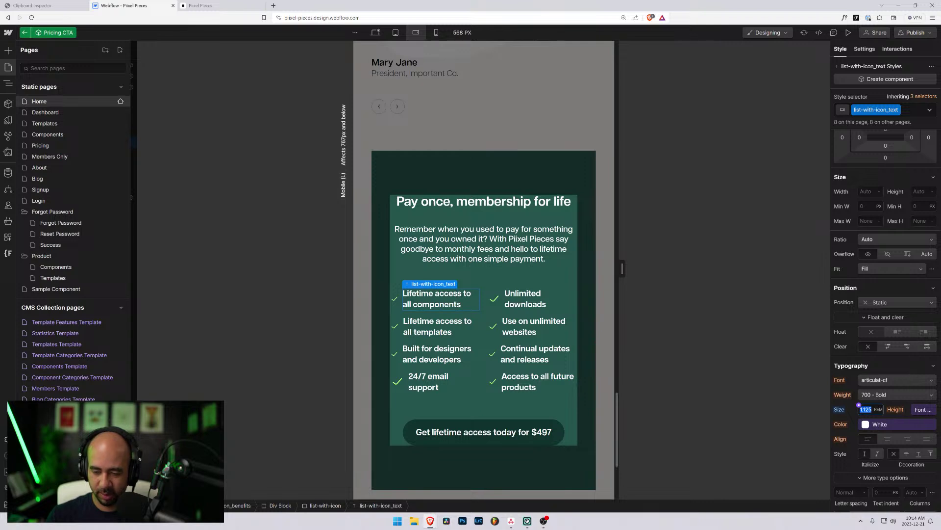
type("1")
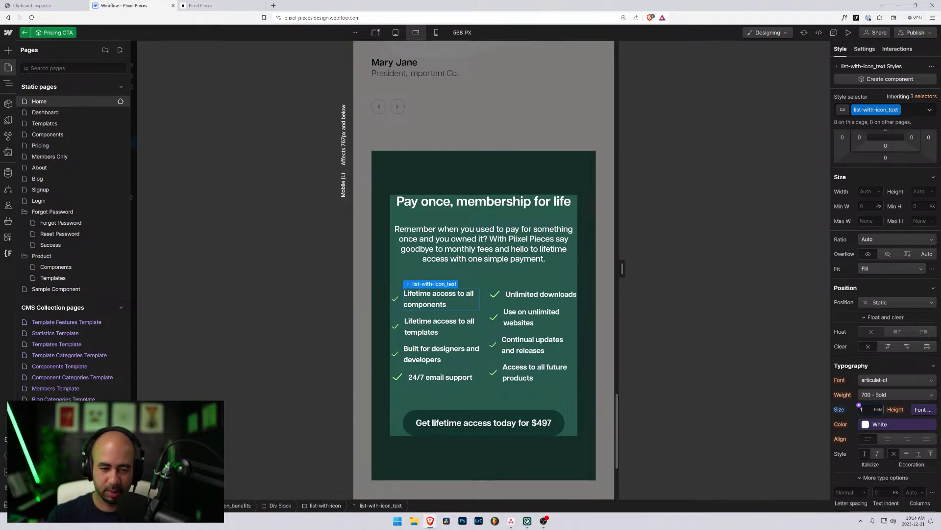
- Try unlinking the list-with-icon_text line height from its variable at mobile landscape and reset the override
left_click(924, 411)
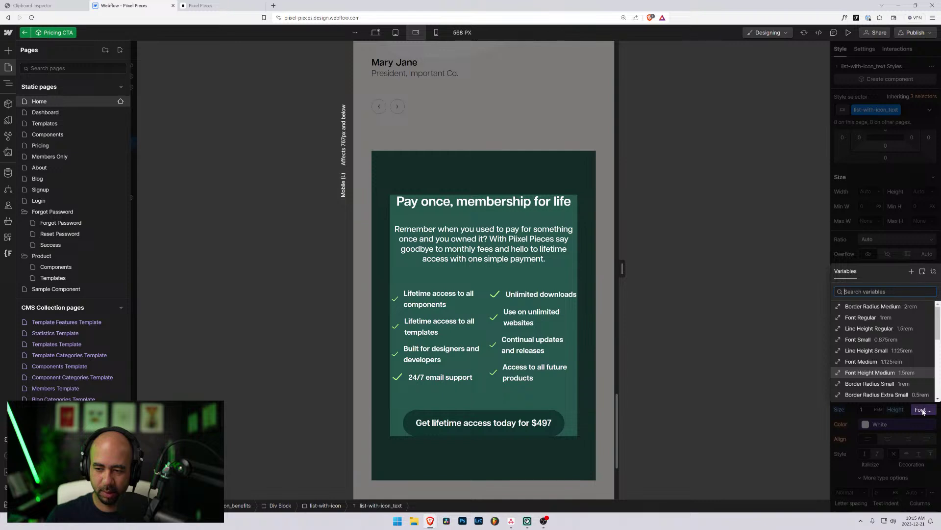
left_click(926, 394)
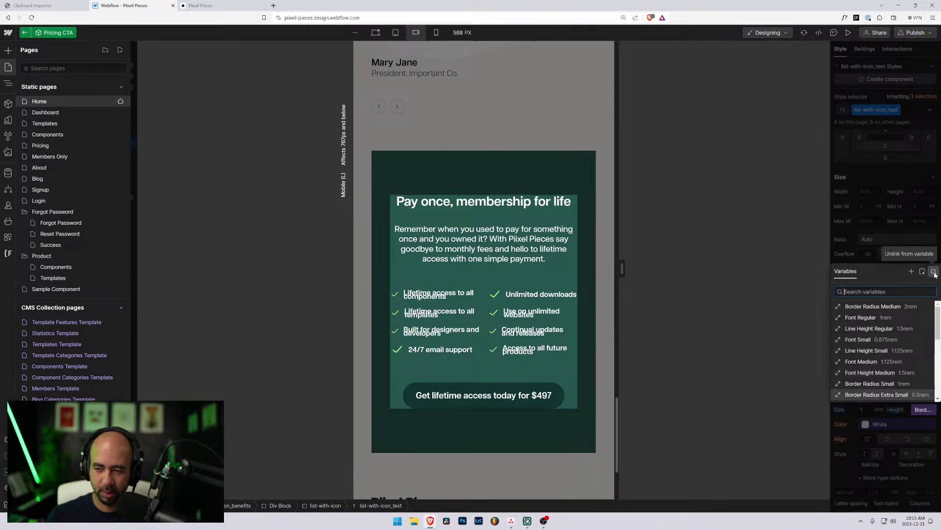
left_click(934, 273)
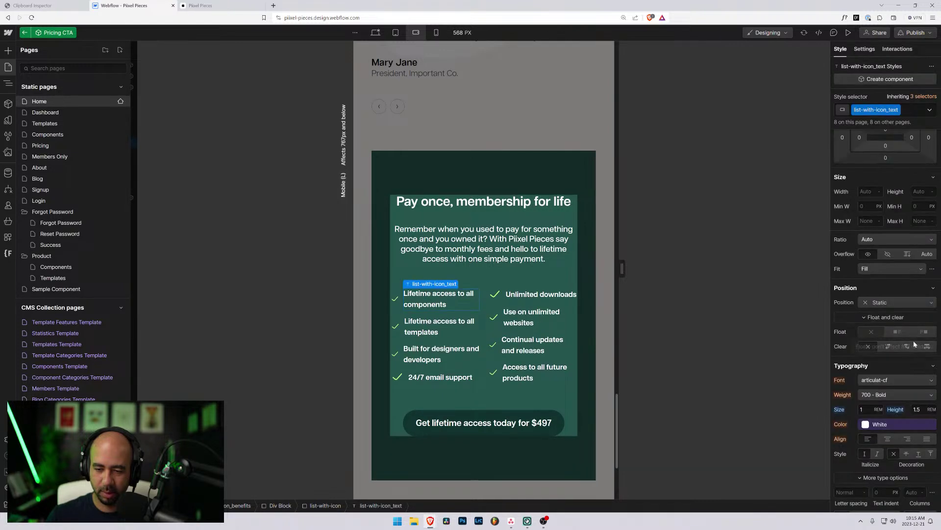
left_click(893, 410)
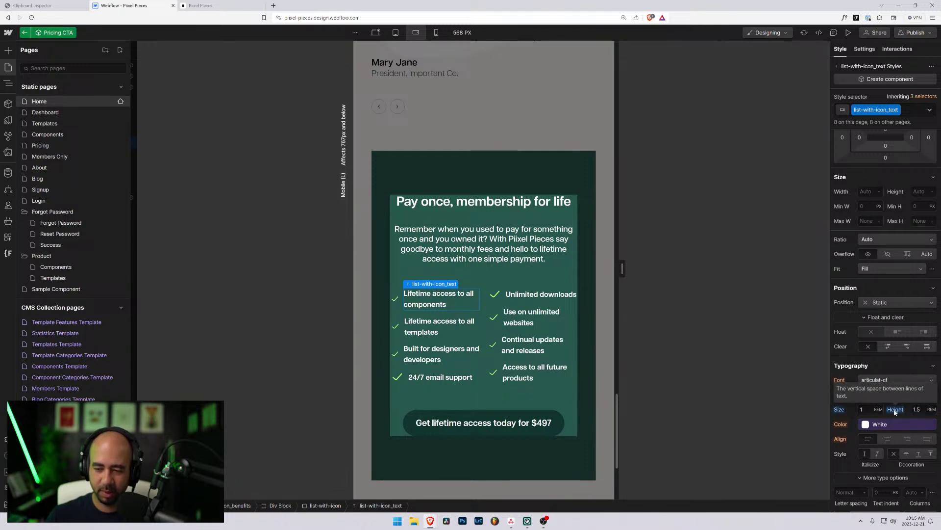
left_click(895, 411, "alt")
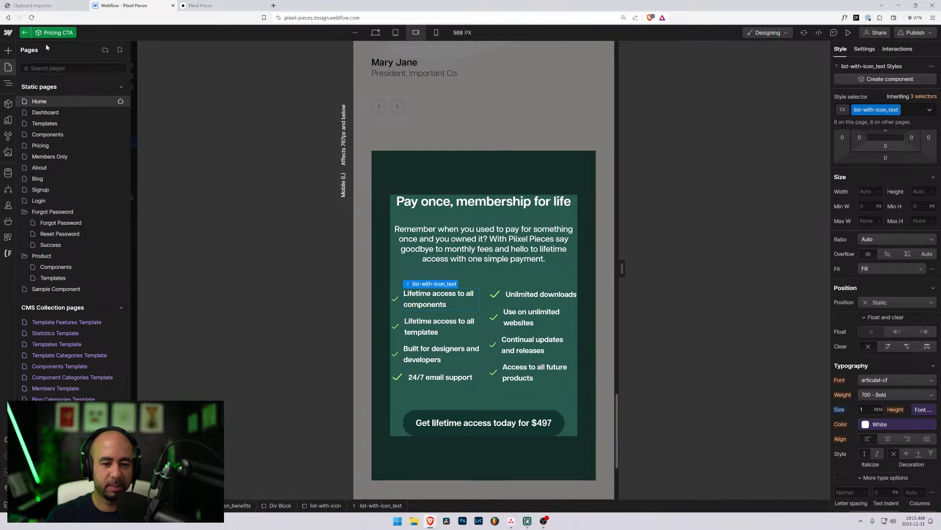
- Examine the project's font size and line height variables in the full variables list
left_click(8, 119)
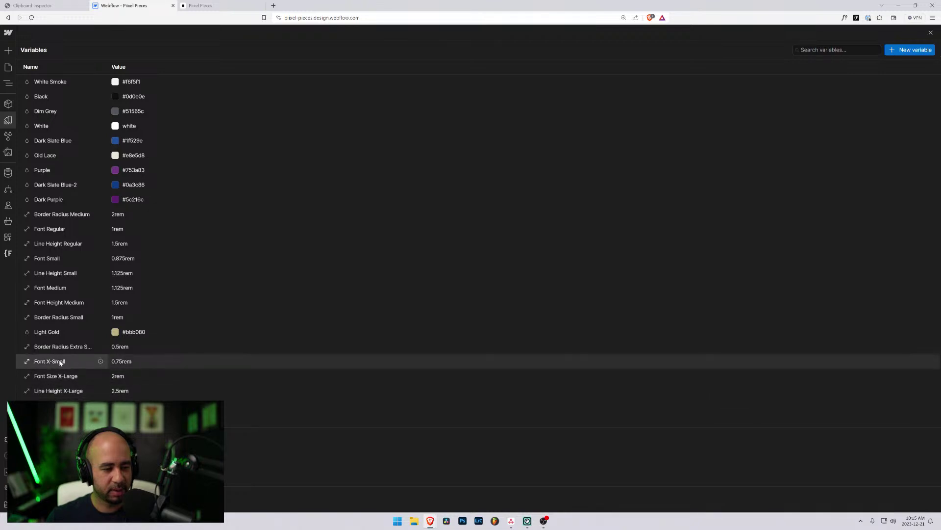
scroll(471, 405, "down", 2)
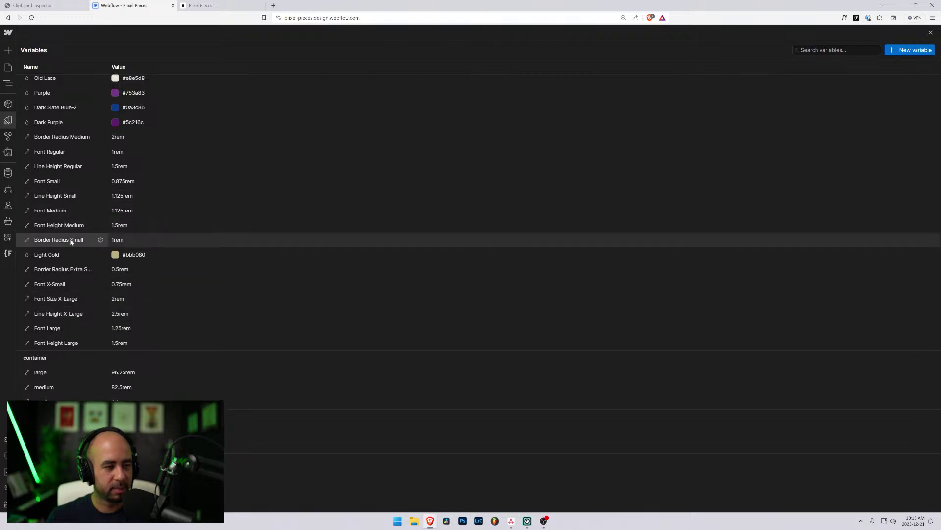
scroll(71, 240, "up", 2)
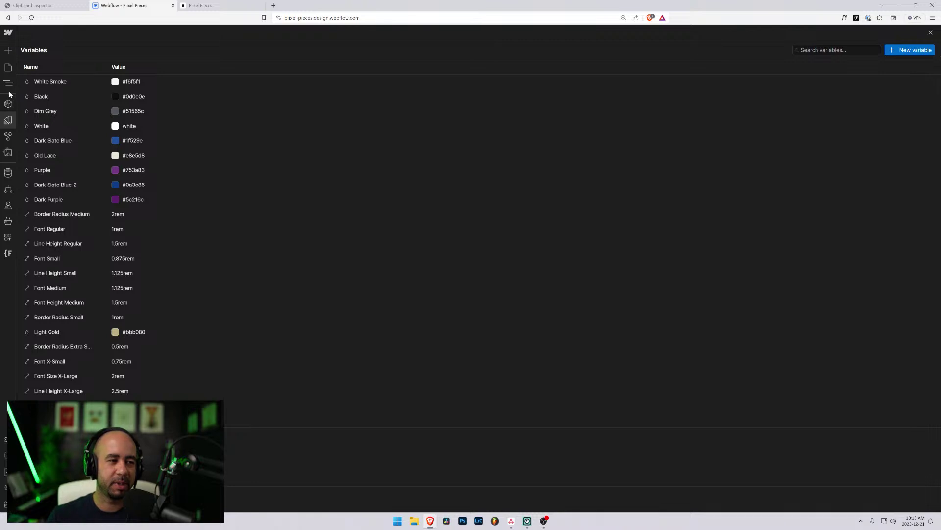
left_click(8, 67)
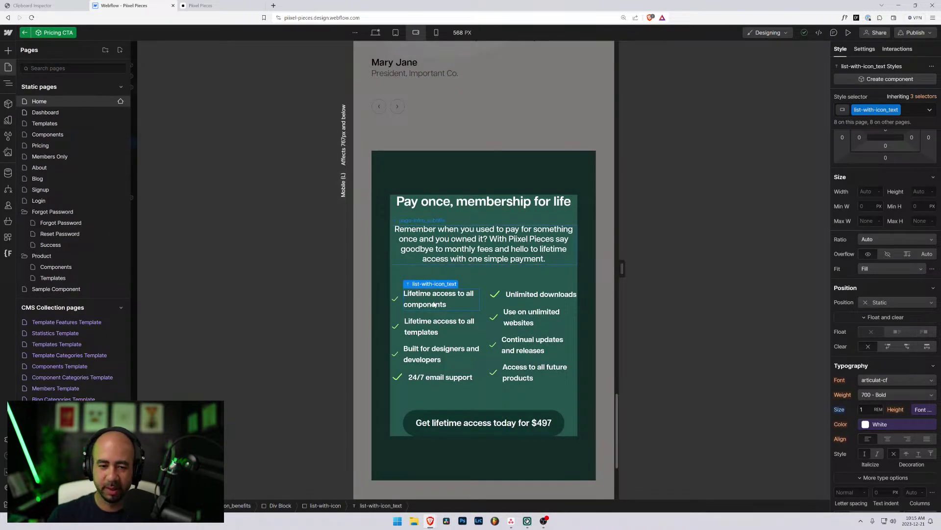
- At the desktop breakpoint, unlink the list-with-icon_text line height from its variable and set it to 1.2em
left_click(923, 411)
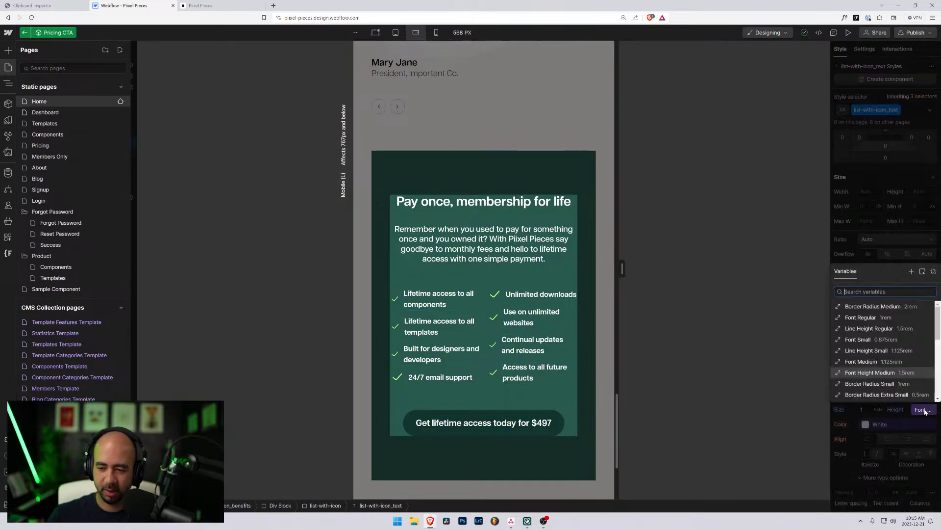
left_click(917, 397)
left_click(375, 32)
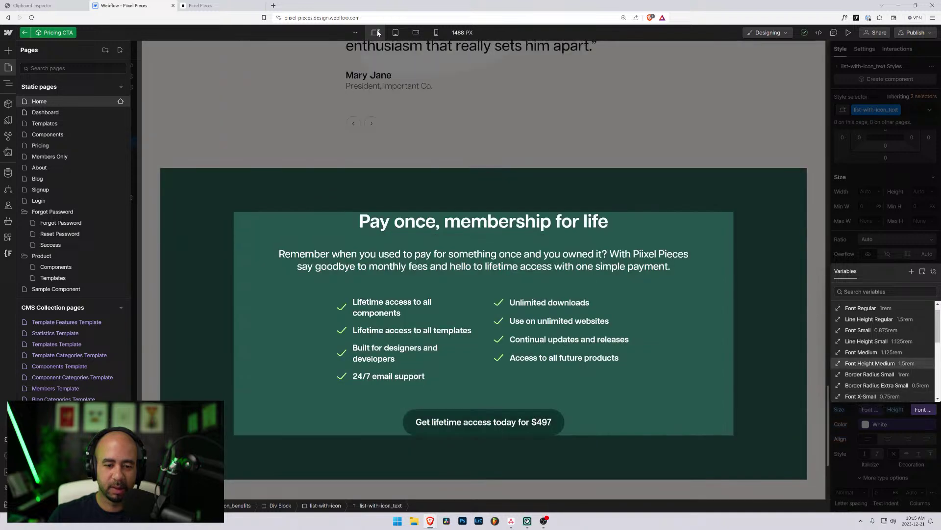
key("z")
left_click(869, 396)
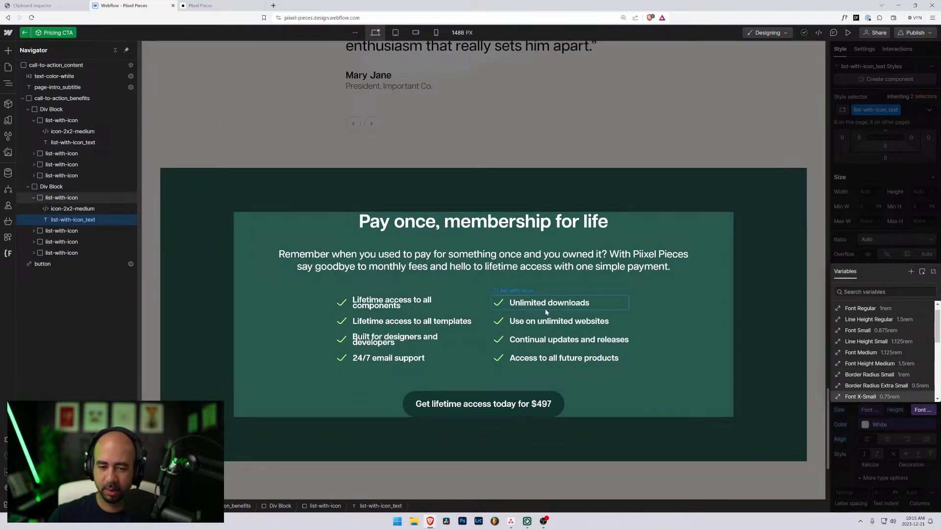
left_click(833, 256)
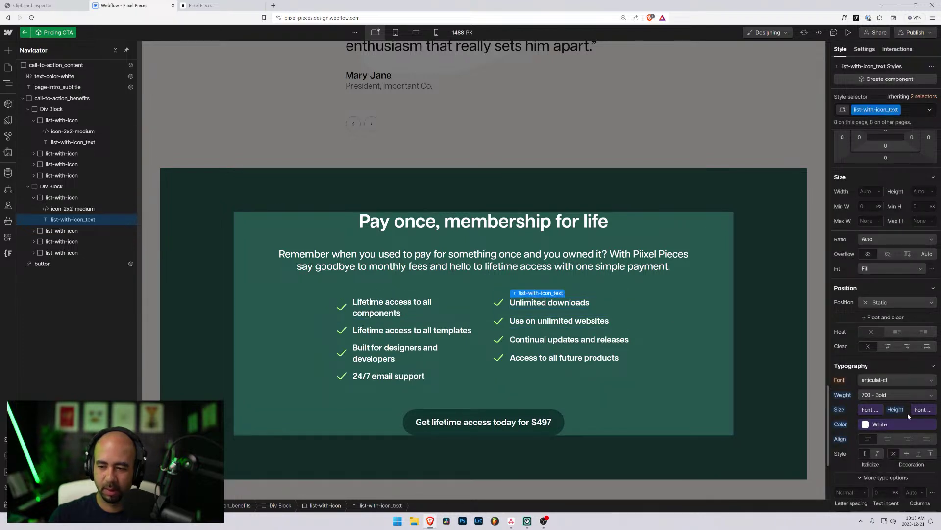
left_click(932, 410)
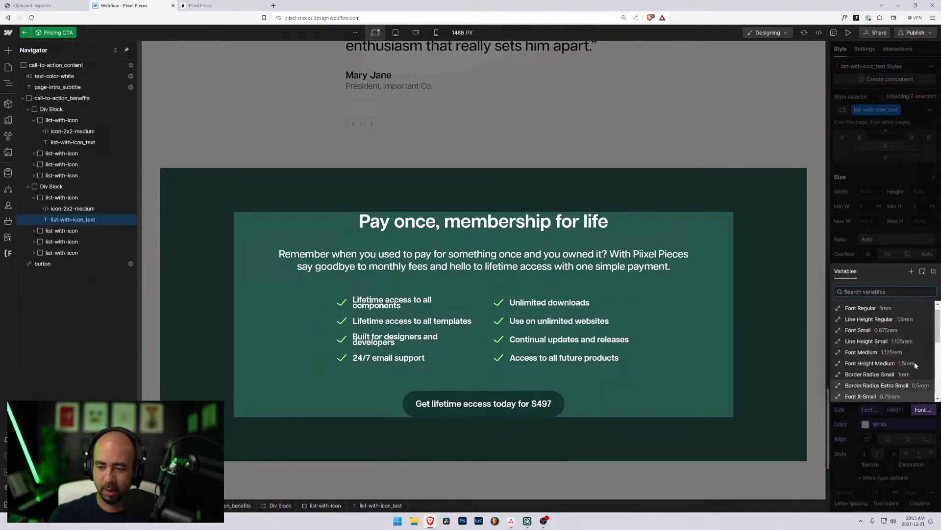
left_click(919, 396)
left_click(932, 411)
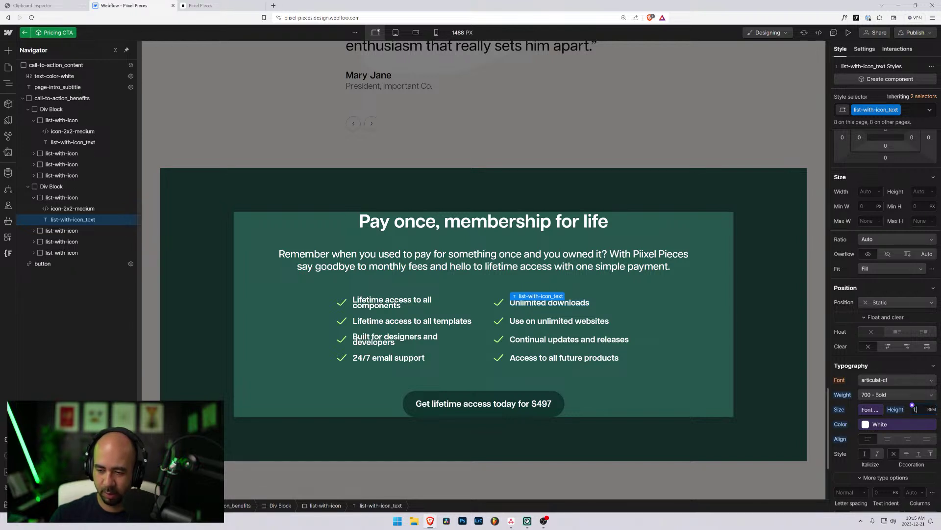
key("Return")
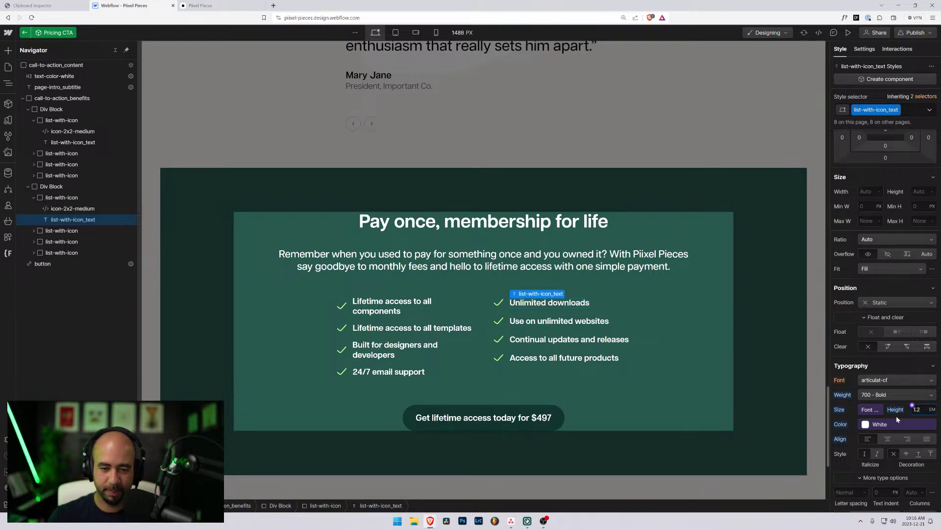
- At the mobile portrait breakpoint, reduce the call-to-action_benefits grid to a single column
left_click(416, 32)
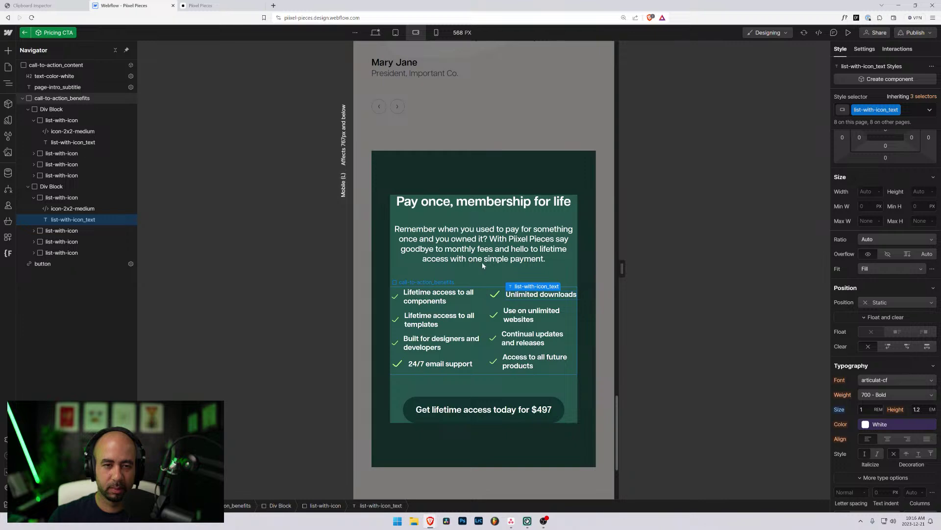
left_click_drag(624, 269, 597, 266)
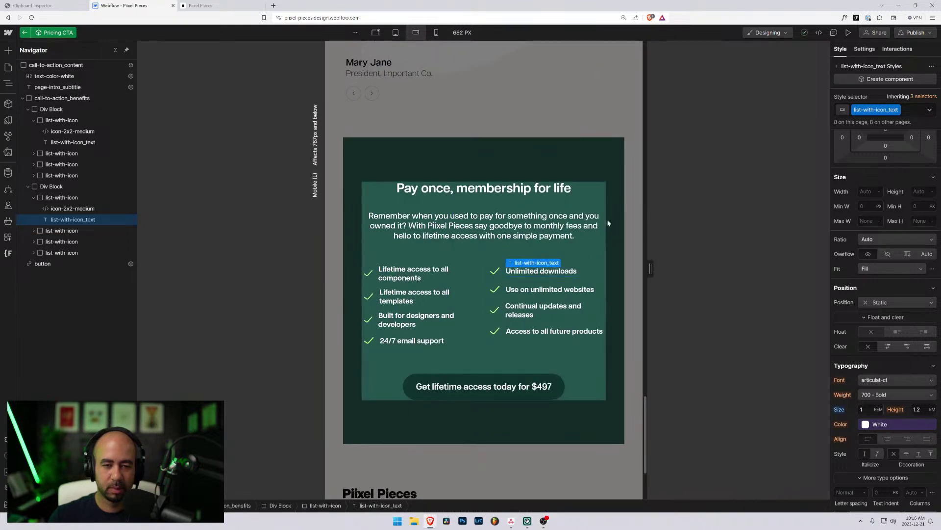
left_click(436, 32)
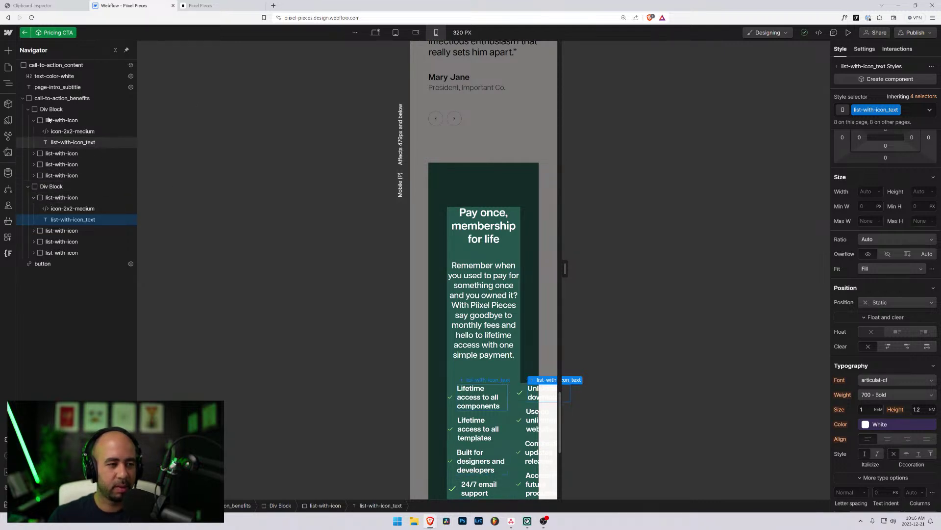
left_click(49, 98)
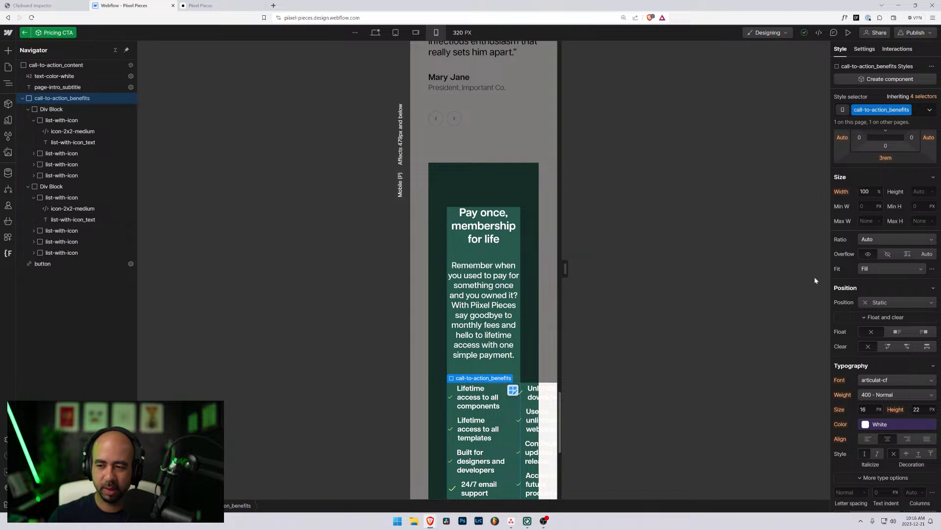
left_click(882, 168)
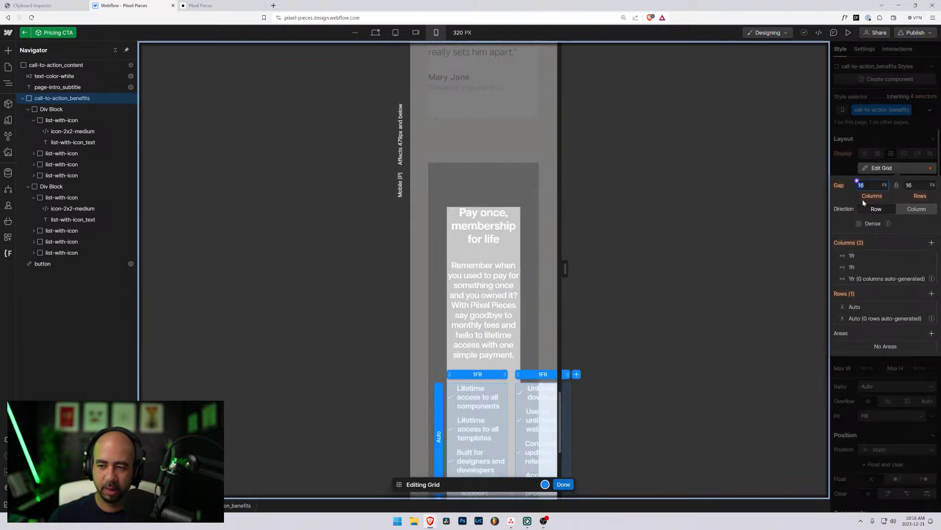
left_click(931, 268)
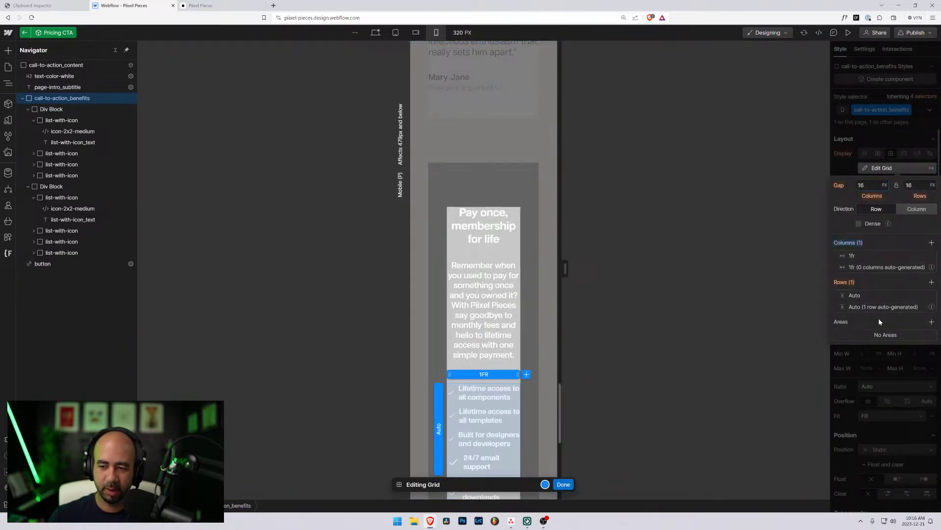
left_click(564, 484)
- Examine the Pricing CTA's stacked benefits list and button at several mobile portrait widths, and leave the component
left_click_drag(565, 270, 590, 270)
scroll(484, 294, "down", 4)
scroll(551, 272, "up", 2)
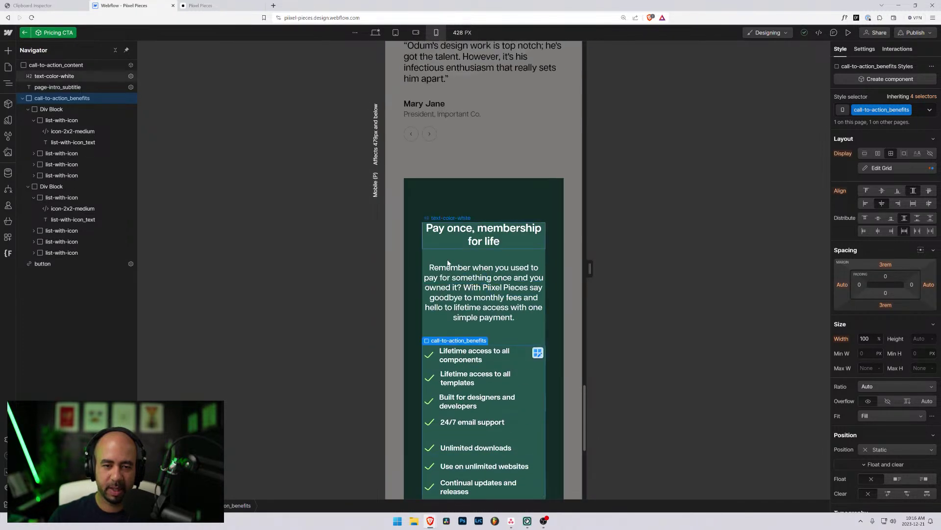
scroll(549, 289, "down", 7)
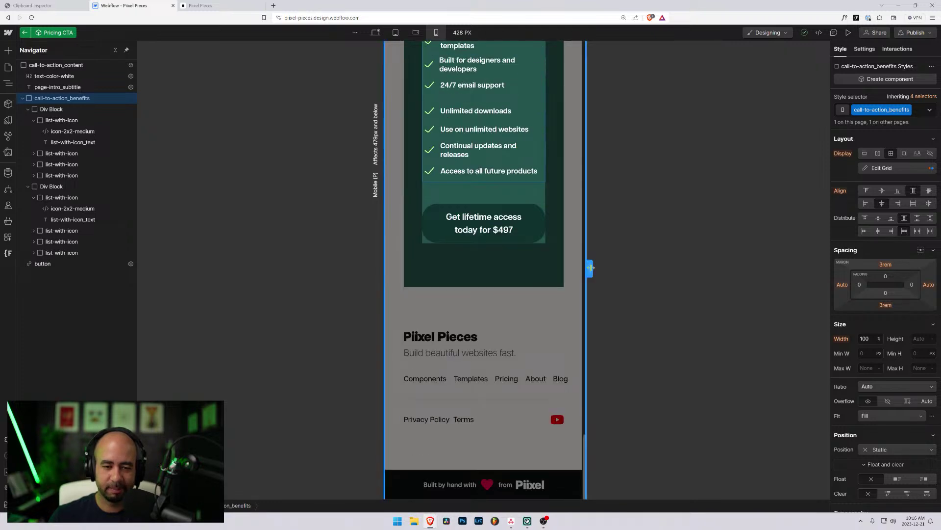
mouse_move(589, 268)
left_mouse_down()
mouse_move(609, 269)
mouse_move(584, 266)
left_mouse_up()
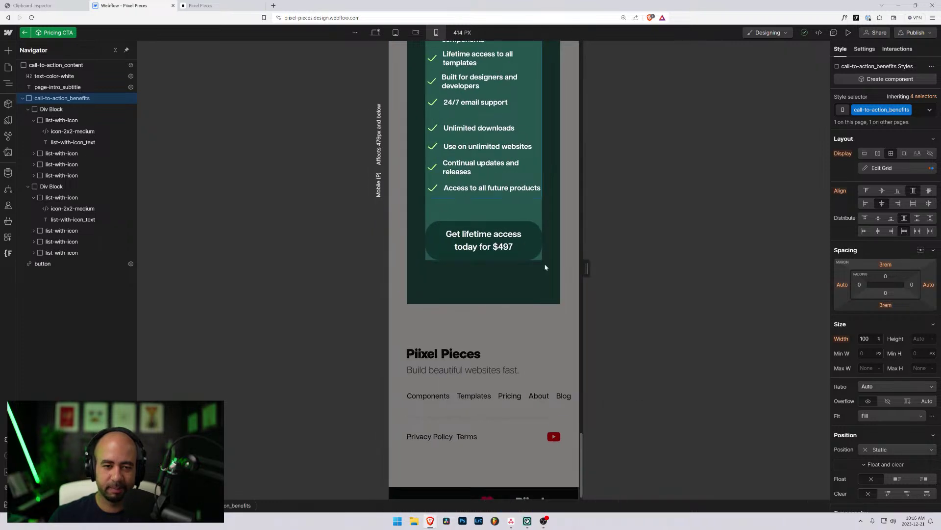
scroll(515, 258, "up", 3)
scroll(515, 258, "up", 3)
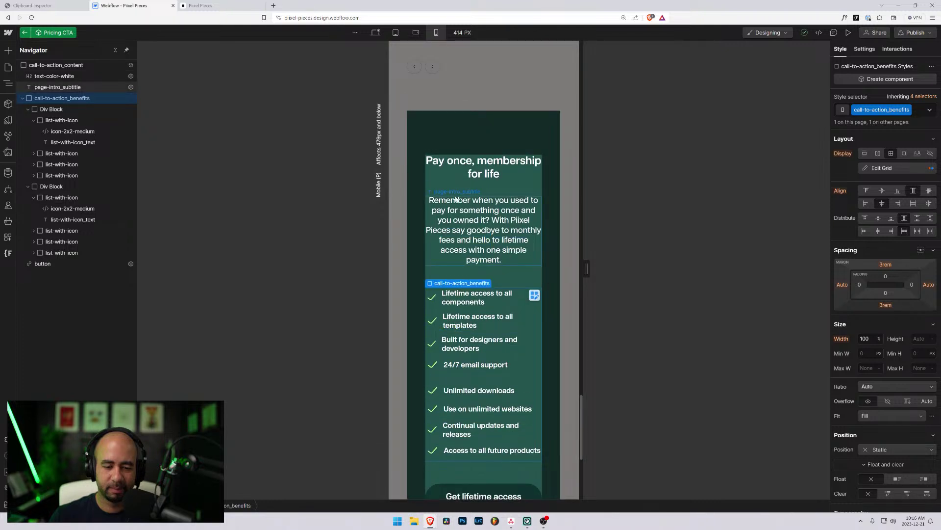
scroll(455, 198, "down", 3)
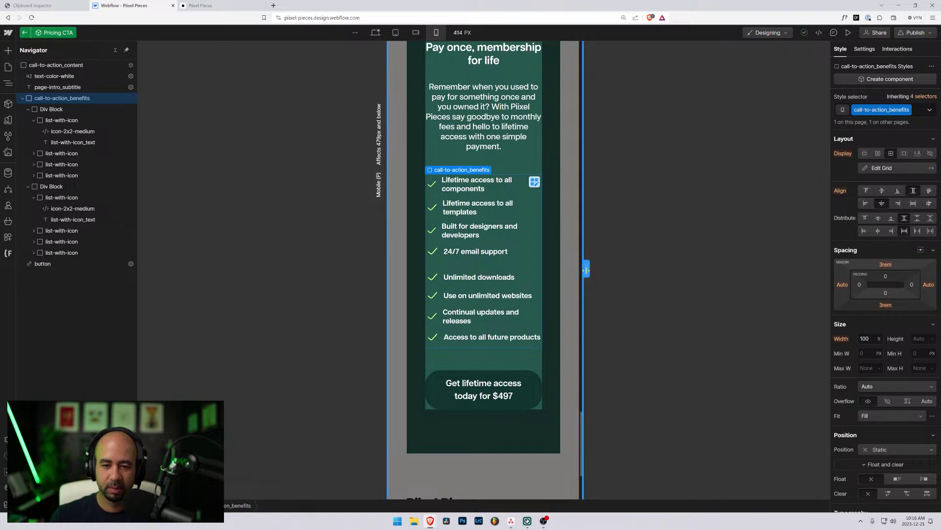
left_click_drag(586, 268, 602, 268)
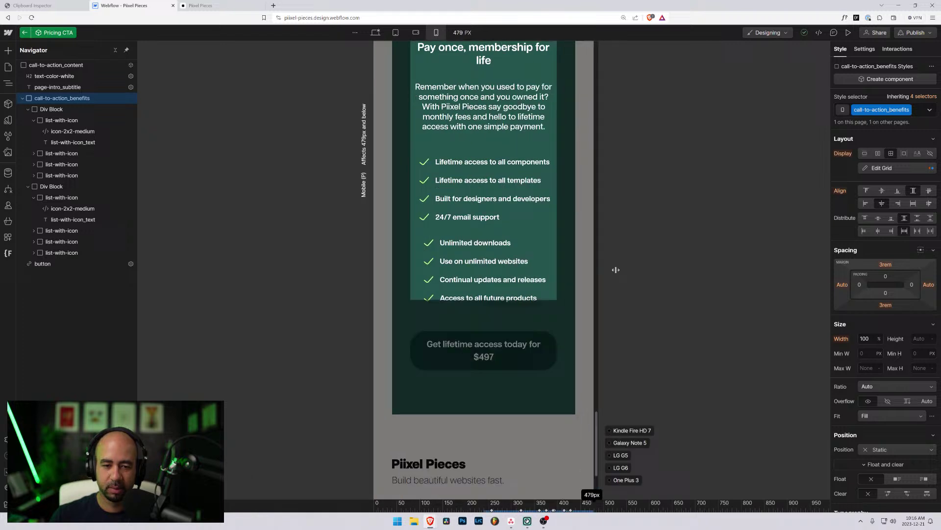
left_click(390, 107)
- Open the Footer component and set the footer_navigation children to wrap at the desktop breakpoint
scroll(398, 239, "down", 3)
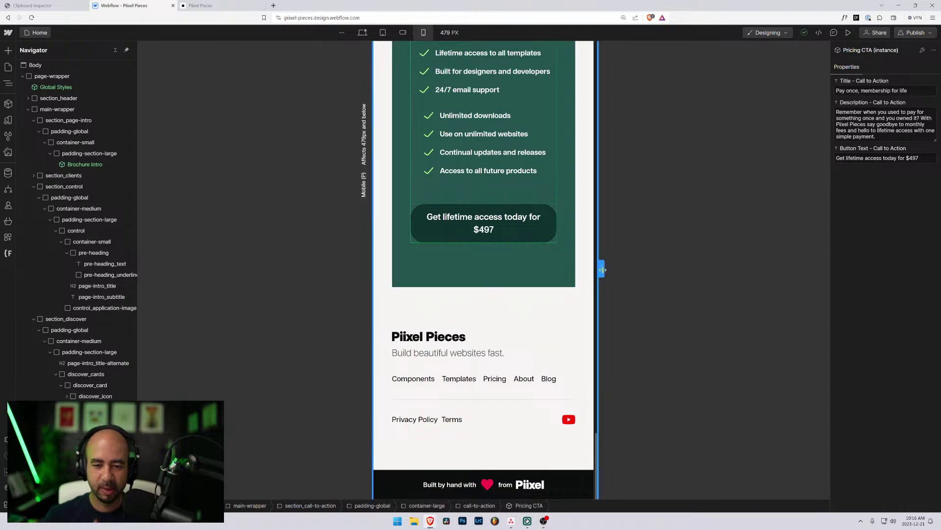
mouse_move(632, 269)
left_click_drag(632, 269, 596, 270)
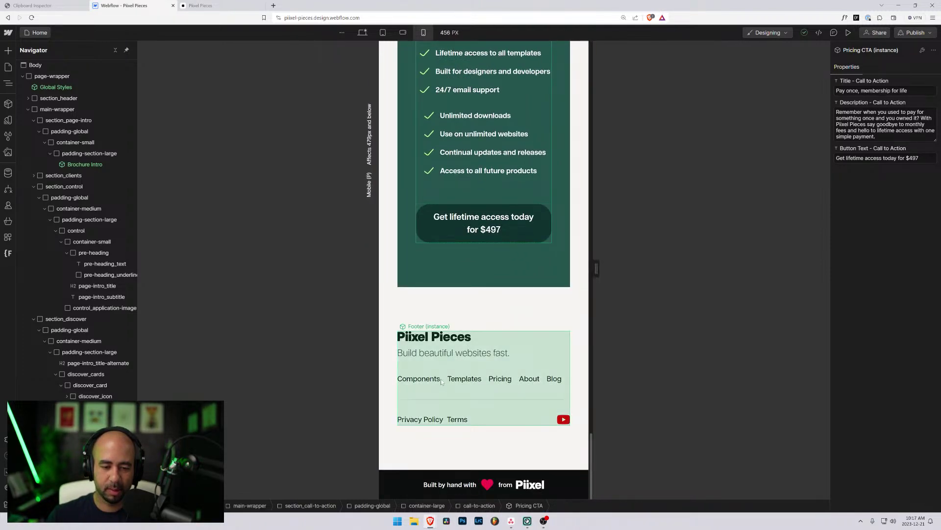
left_click(441, 381)
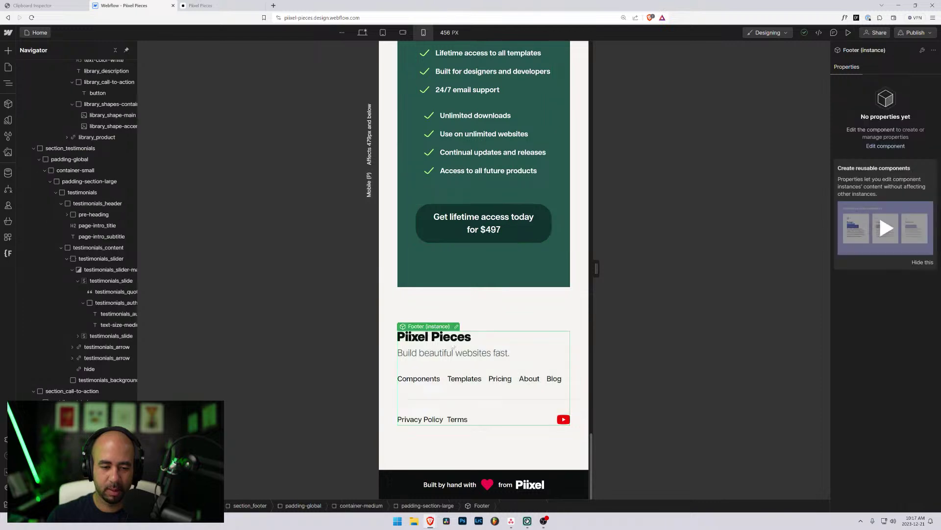
left_click(455, 327)
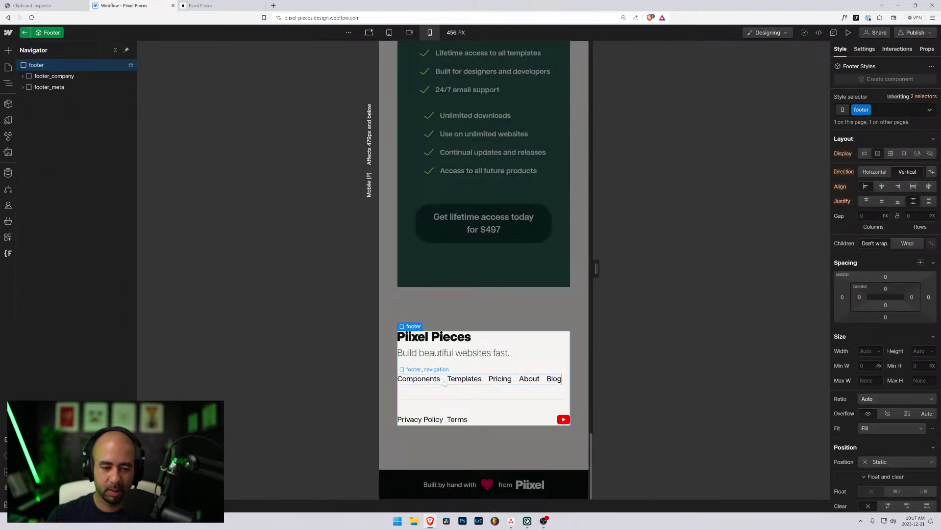
left_click(441, 379)
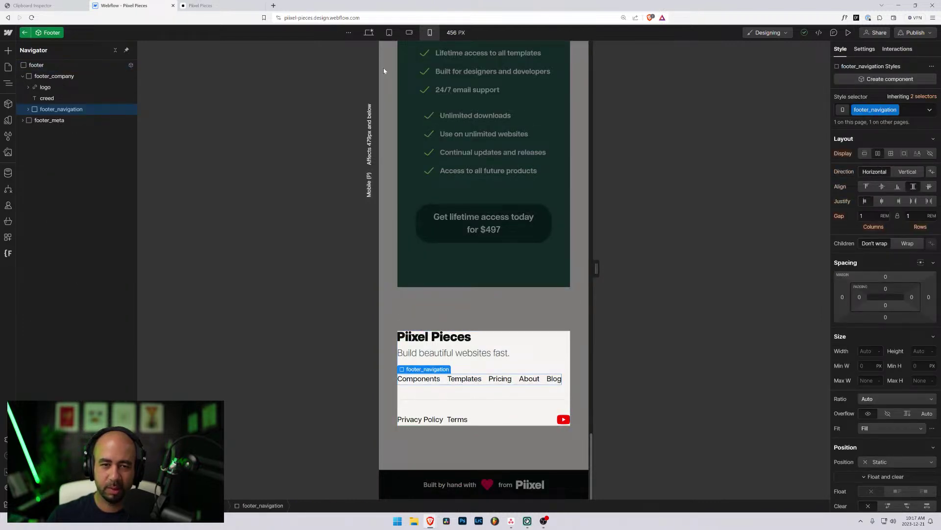
left_click(369, 33)
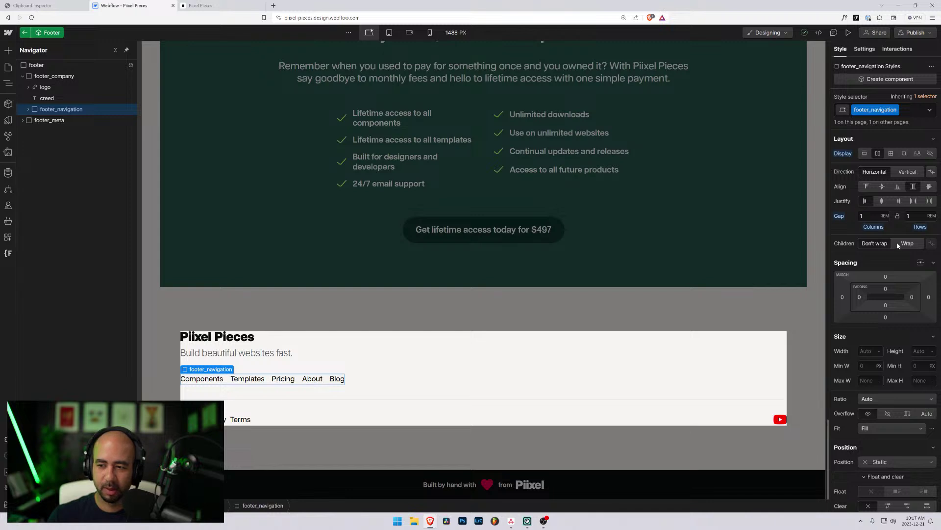
left_click(904, 245)
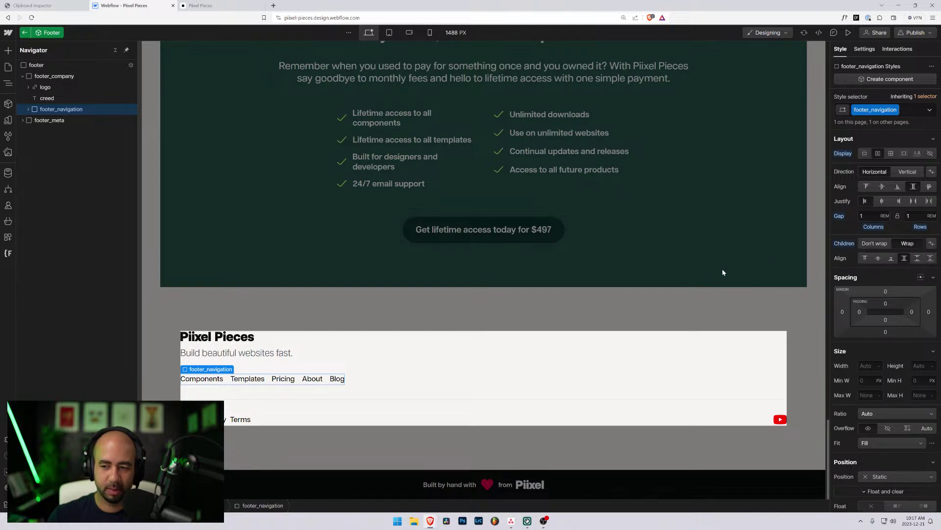
- At the desktop breakpoint, set the footer_navigation row gap alone to 0.25rem, leave the component and check the footer at mobile portrait
left_click(430, 32)
scroll(501, 298, "down", 2)
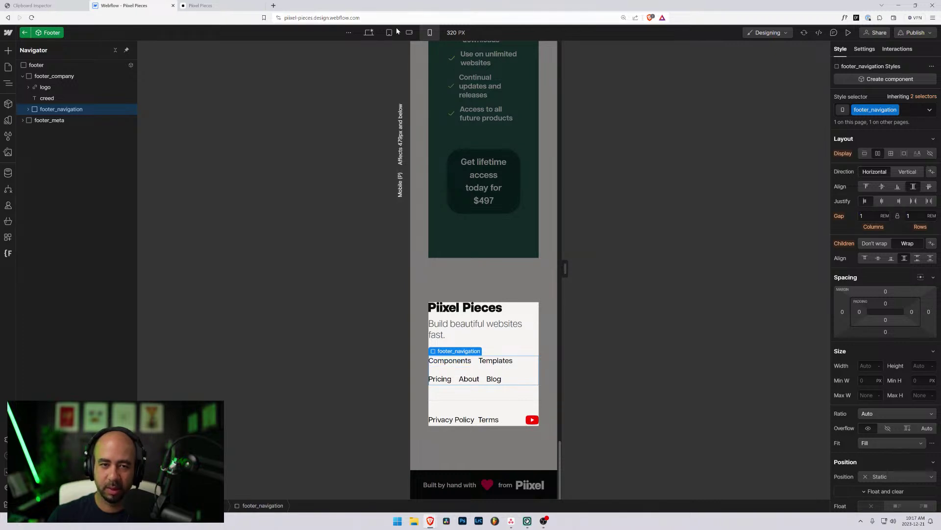
left_click(371, 34)
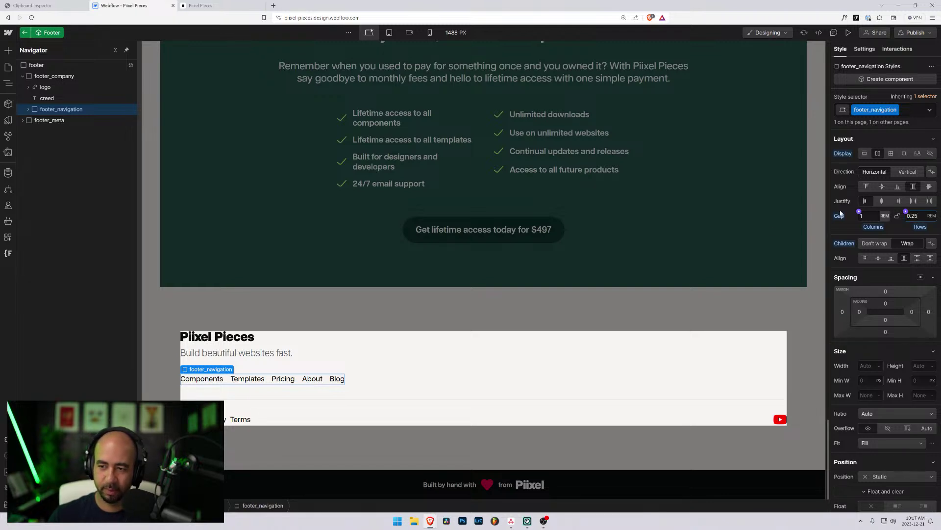
left_click(809, 315)
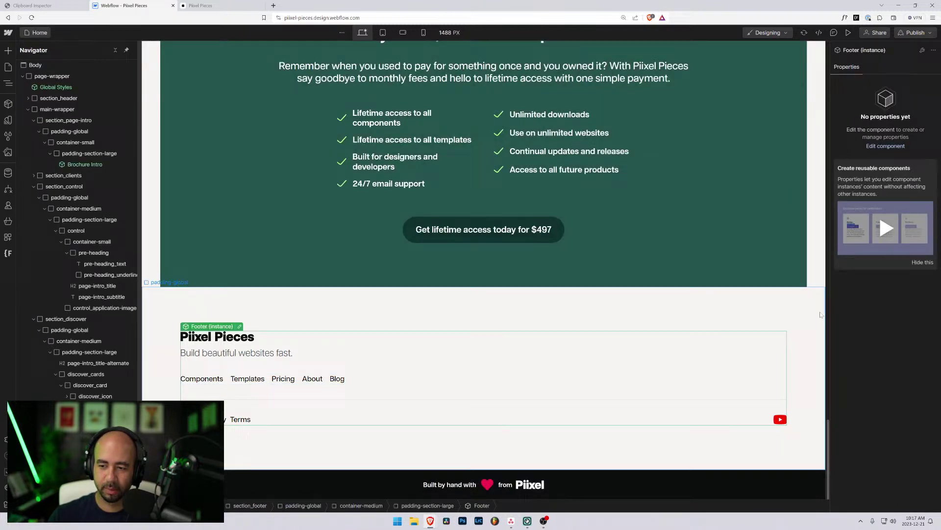
left_click(423, 34)
scroll(505, 202, "down", 15)
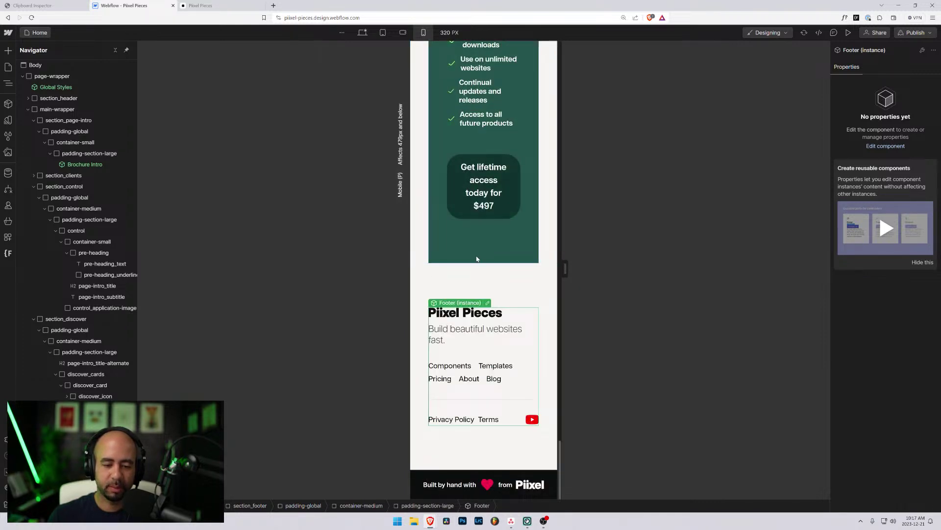
- Return to the desktop breakpoint and open the Pricing page
left_click(363, 32)
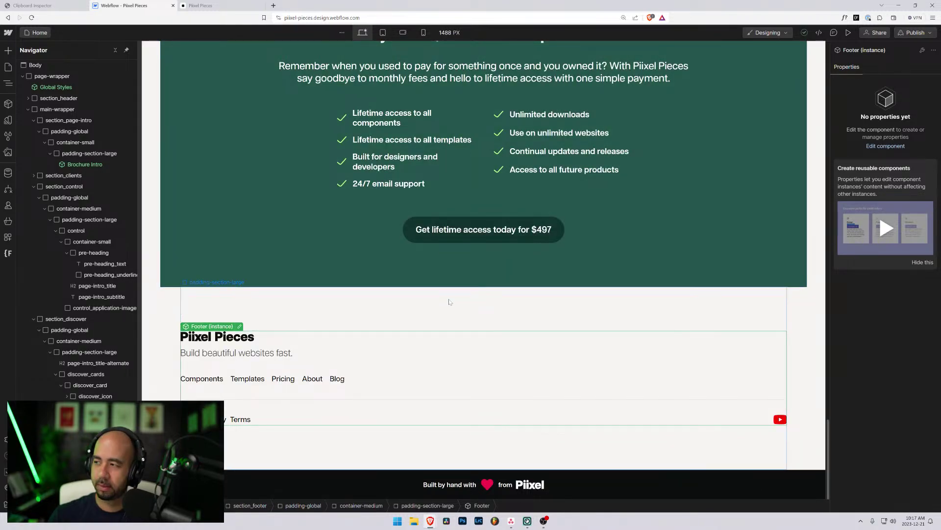
scroll(451, 302, "up", 20)
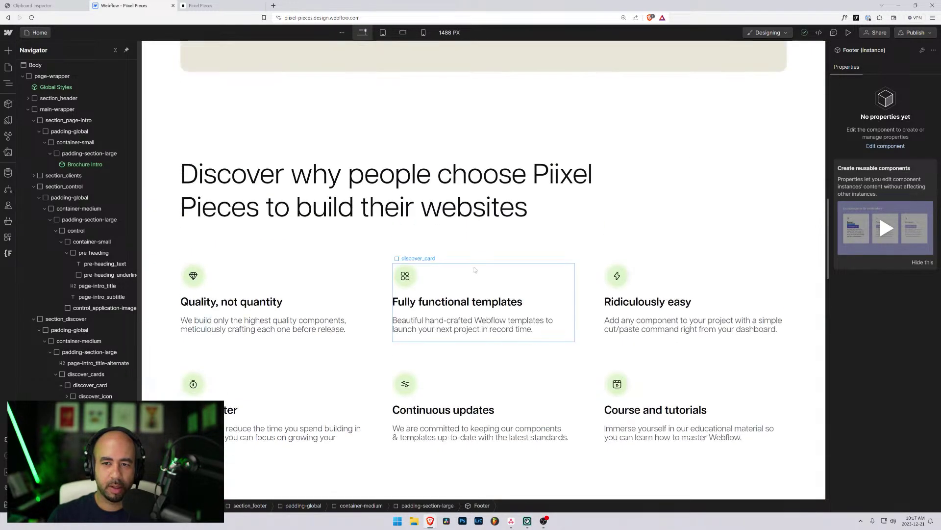
scroll(475, 267, "up", 9)
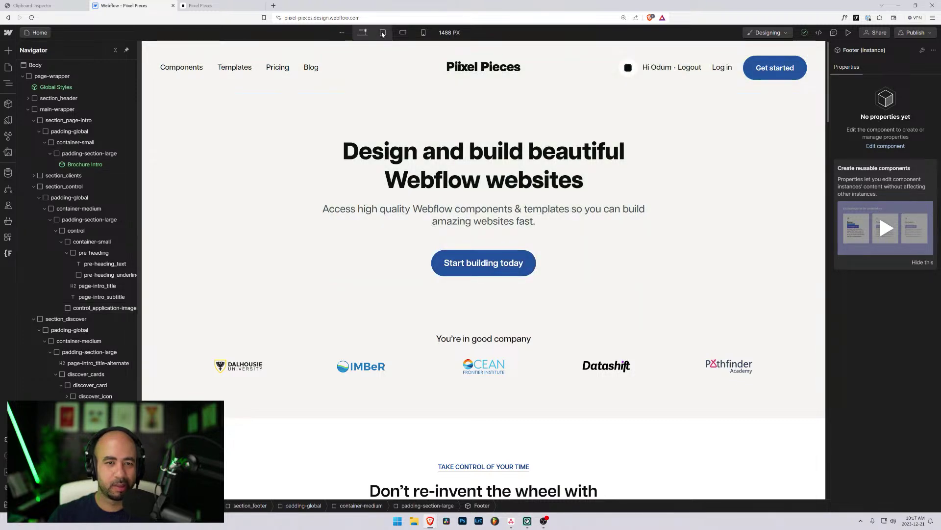
left_click(38, 33)
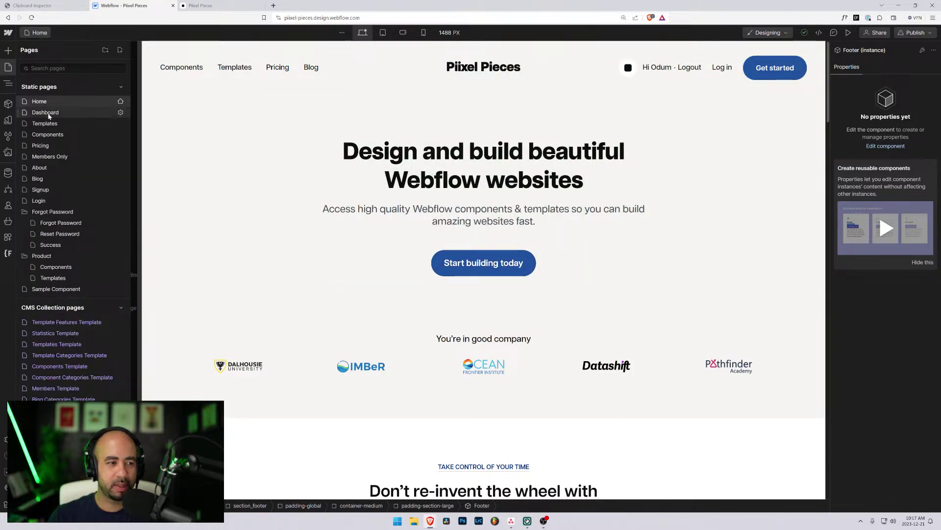
left_click(40, 146)
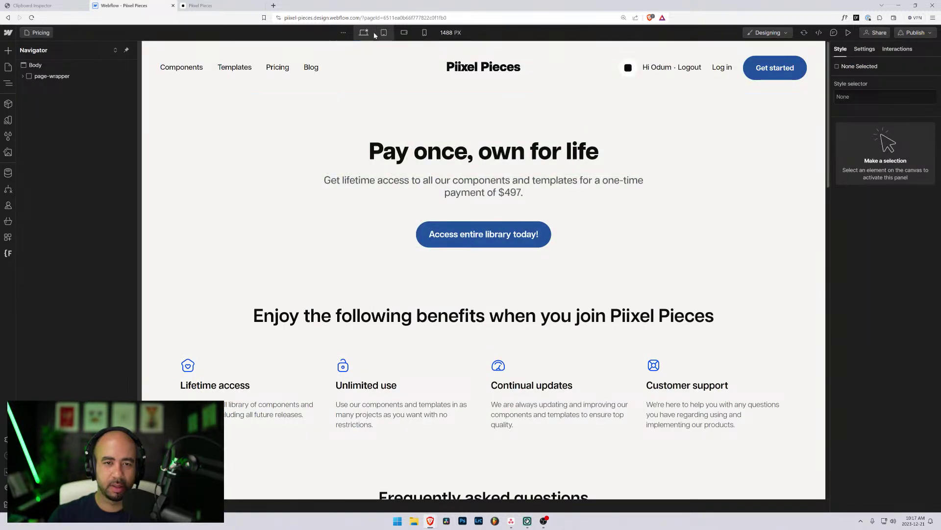
- Examine the Pricing page's intro and benefits grid at the tablet, mobile landscape and mobile portrait breakpoints
left_click(383, 33)
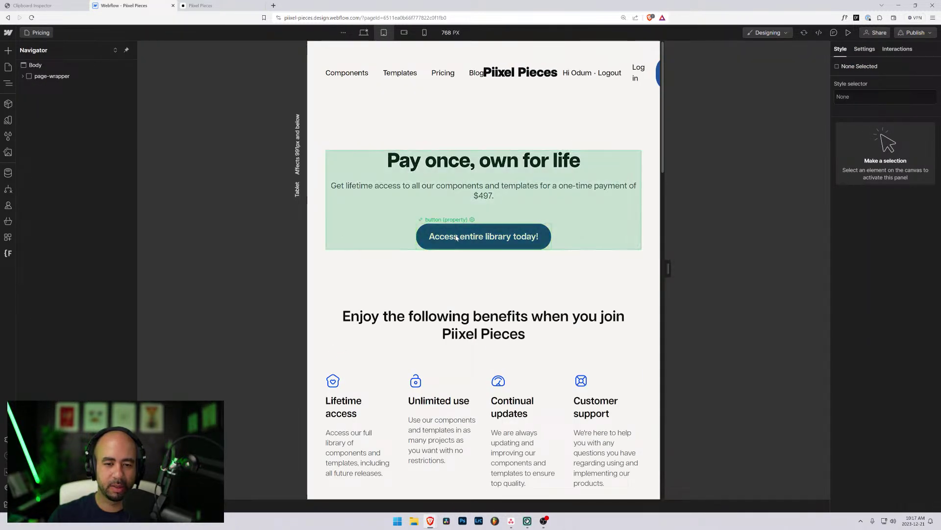
left_click(404, 32)
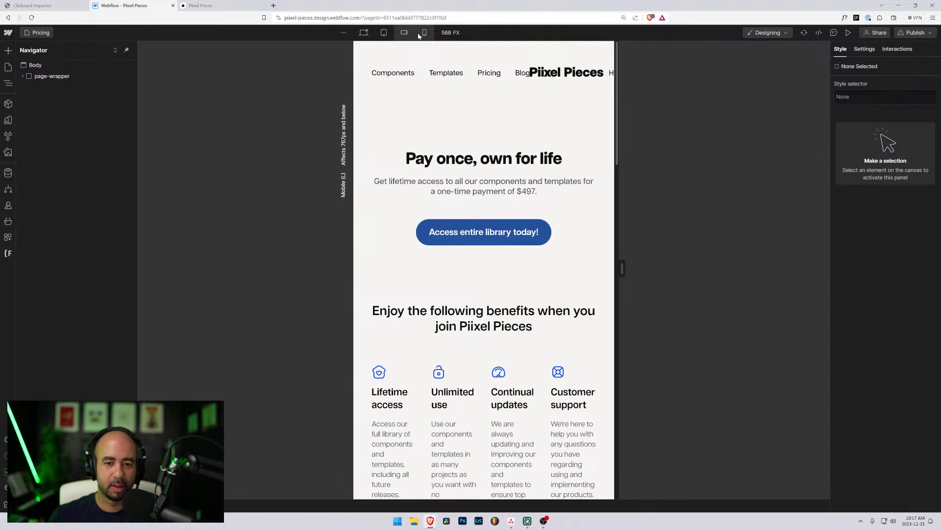
left_click(425, 33)
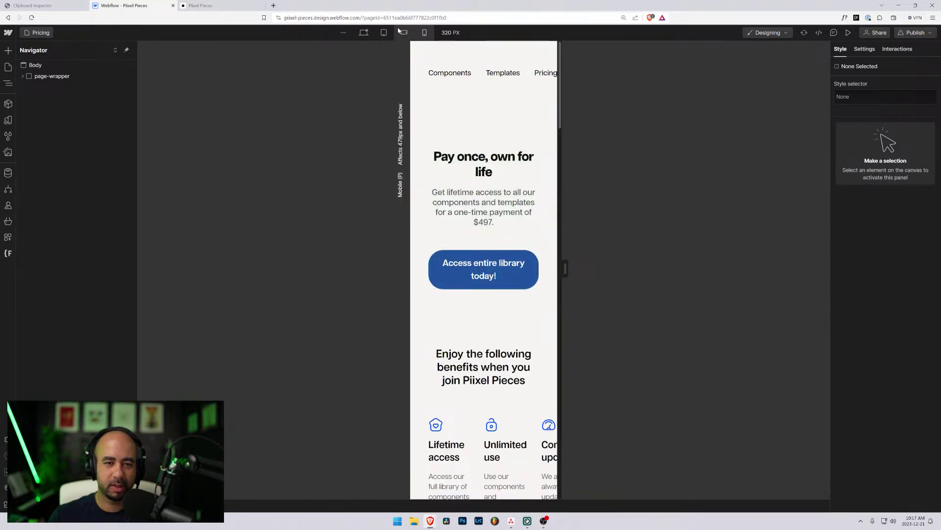
left_click(404, 33)
left_click(385, 33)
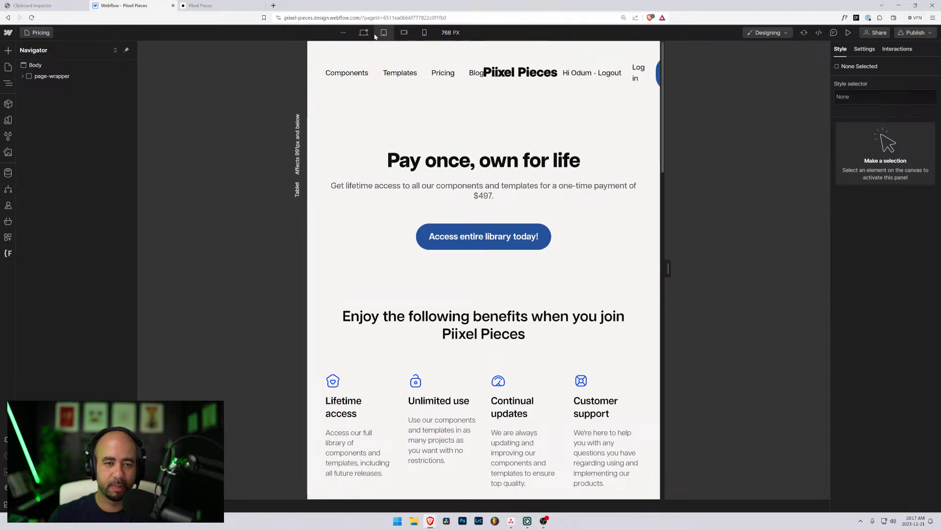
mouse_move(668, 270)
left_mouse_down()
mouse_move(750, 280)
mouse_move(652, 271)
left_mouse_up()
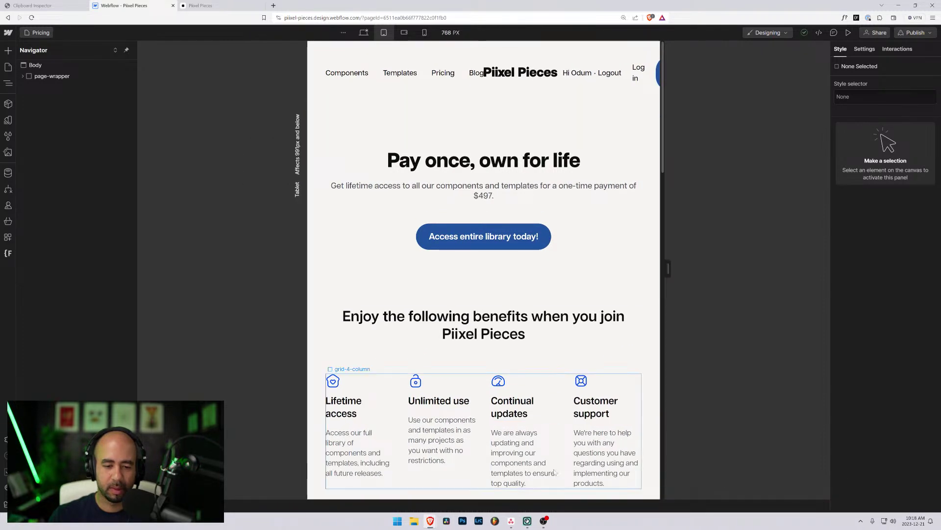
left_click(520, 414)
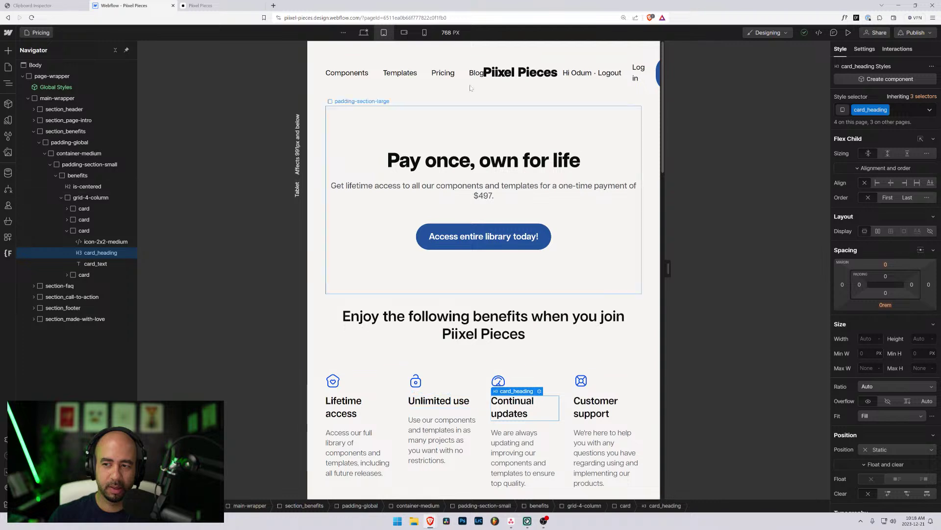
- At the mobile landscape breakpoint, reduce the benefits section's grid-4-column to two 1fr columns and check the page below it
left_click(403, 33)
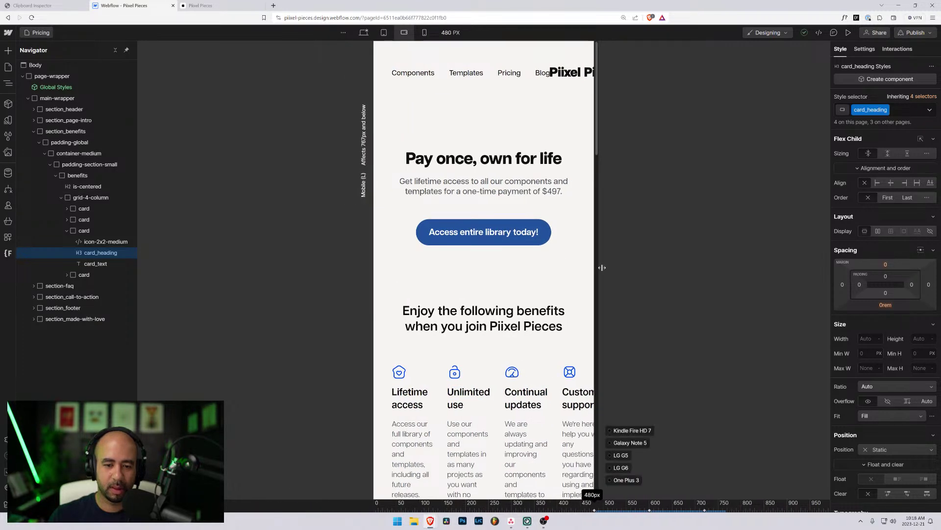
left_click_drag(618, 269, 664, 269)
left_click(484, 374)
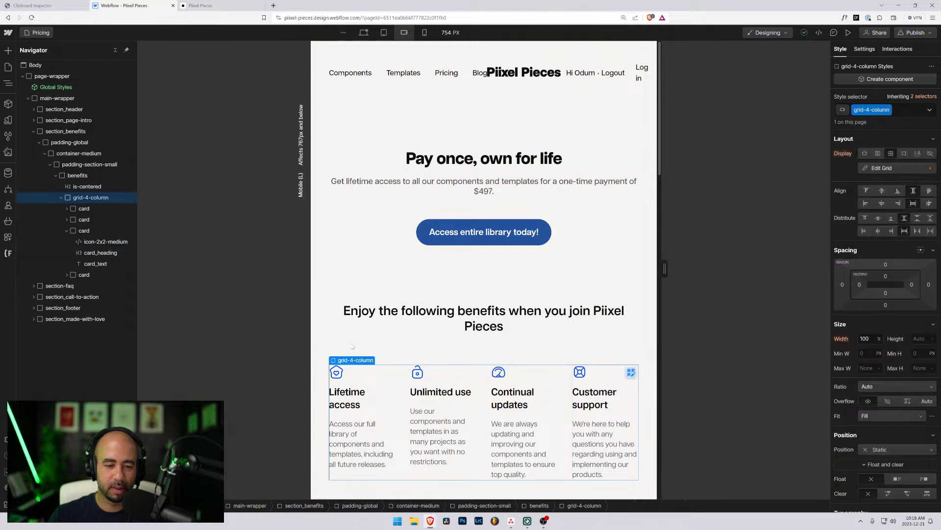
left_click(900, 168)
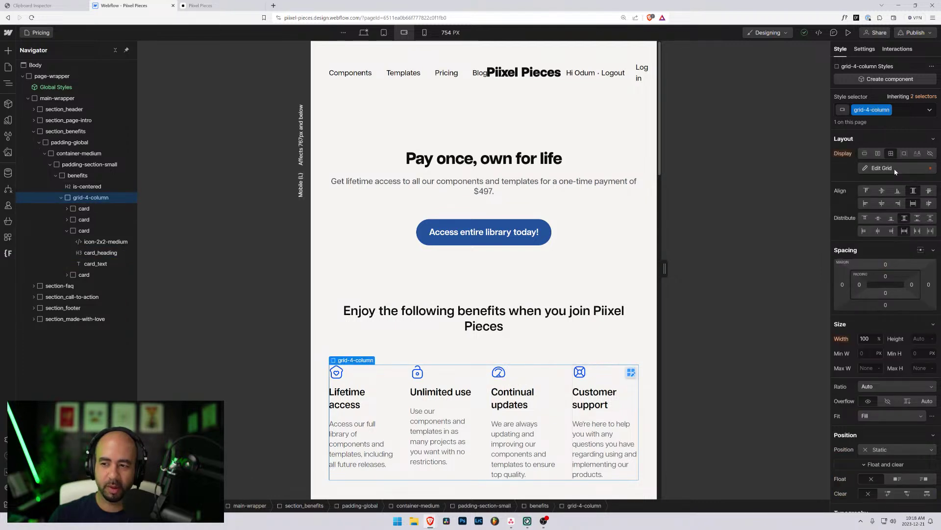
left_click(931, 290)
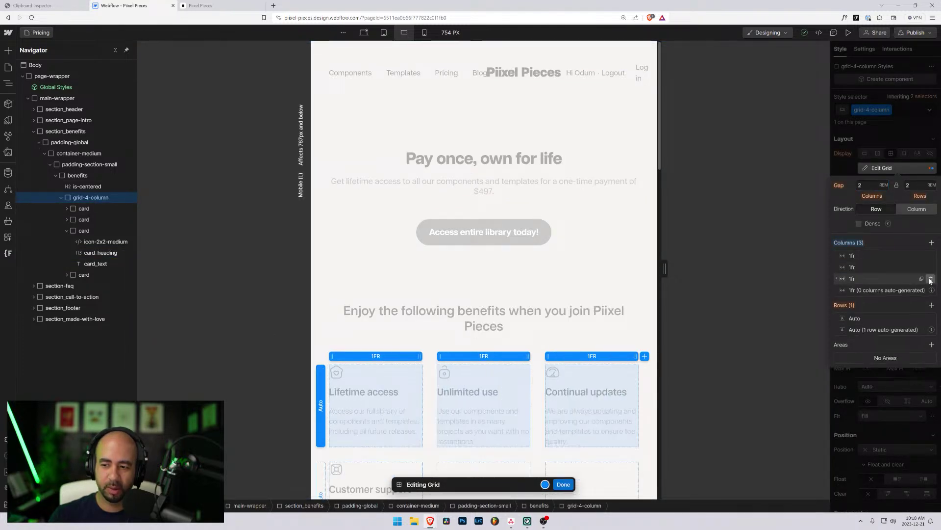
left_click(931, 279)
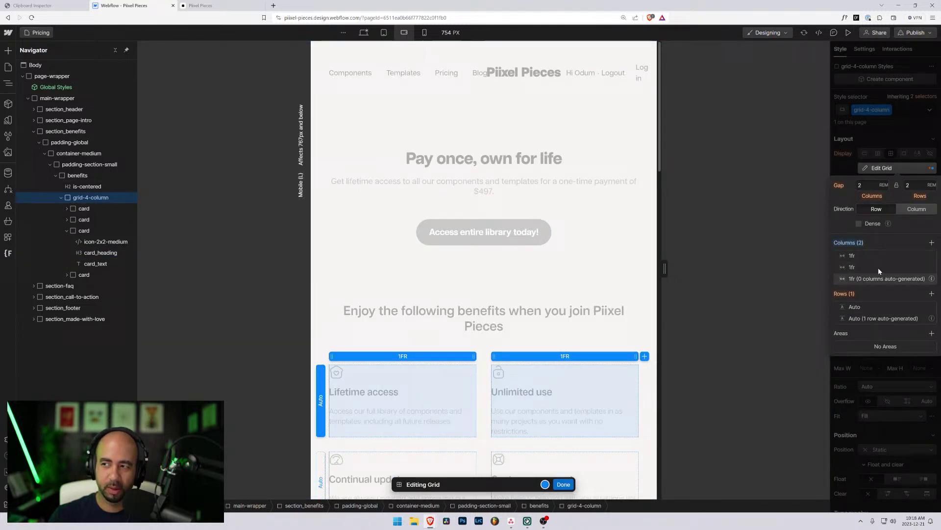
left_click(563, 484)
scroll(431, 309, "down", 4)
scroll(432, 309, "down", 6)
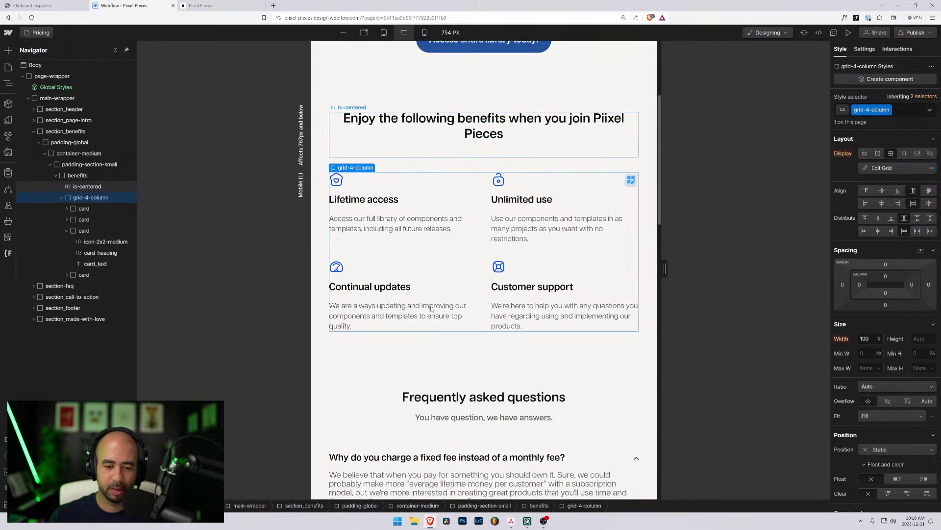
scroll(431, 309, "down", 1)
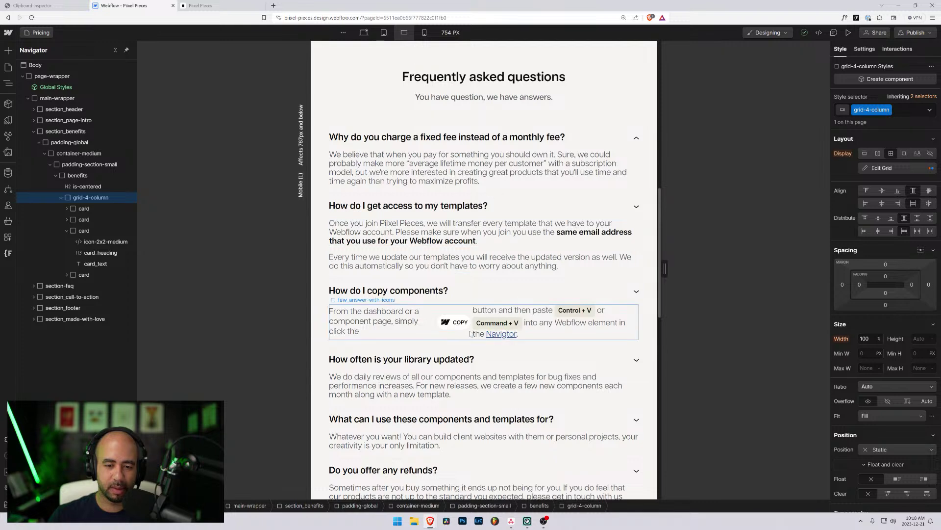
scroll(484, 311, "up", 10)
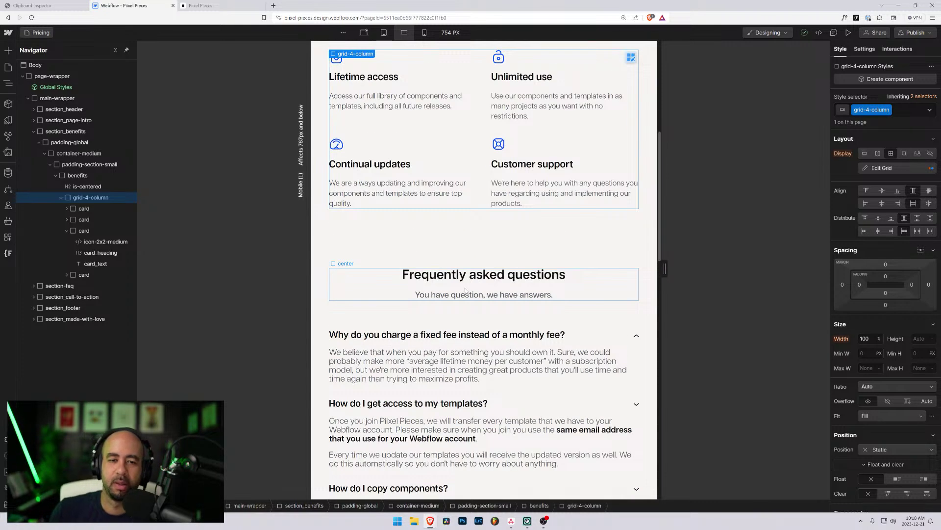
- At the mobile portrait breakpoint, reduce the benefits section's grid-4-column to a single 1fr column
left_click(425, 32)
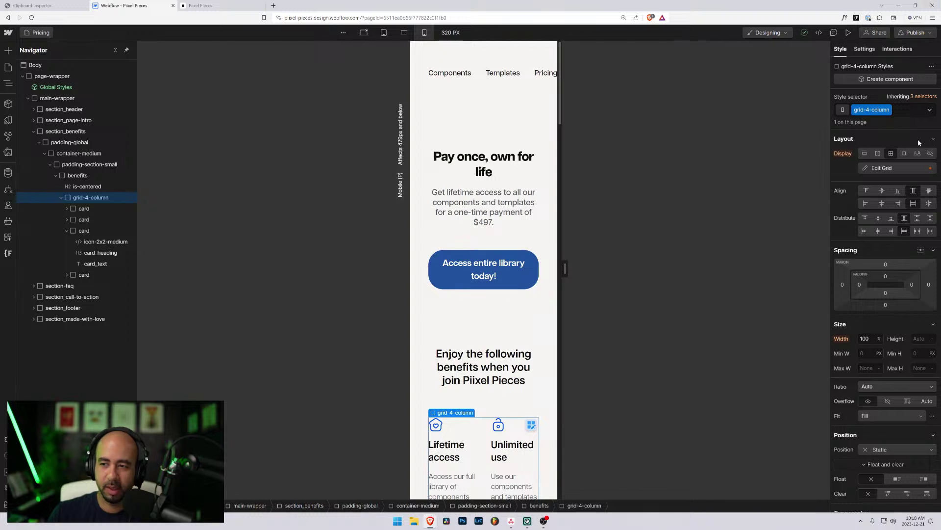
left_click(912, 169)
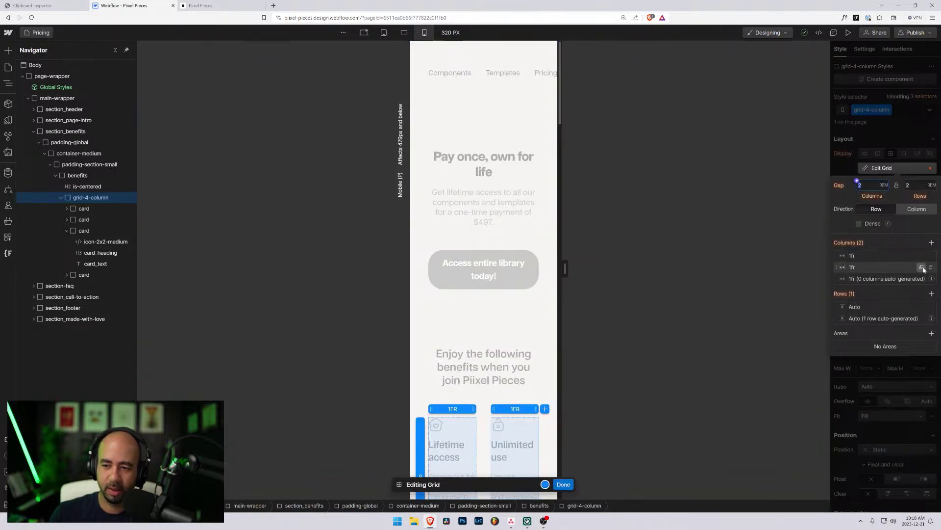
left_click(931, 268)
left_click(563, 484)
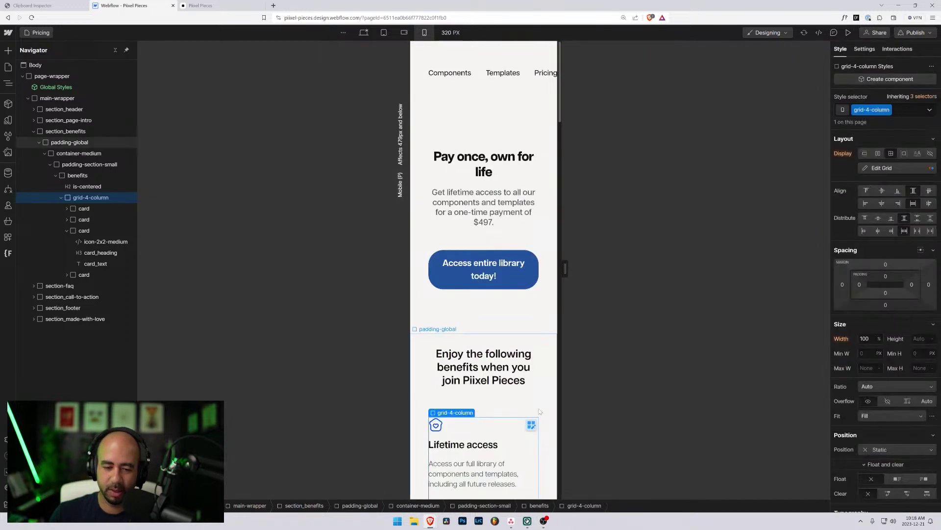
scroll(504, 304, "down", 3)
- Set the card_heading font size to 1.2 rem at the mobile landscape breakpoint
left_click(482, 278)
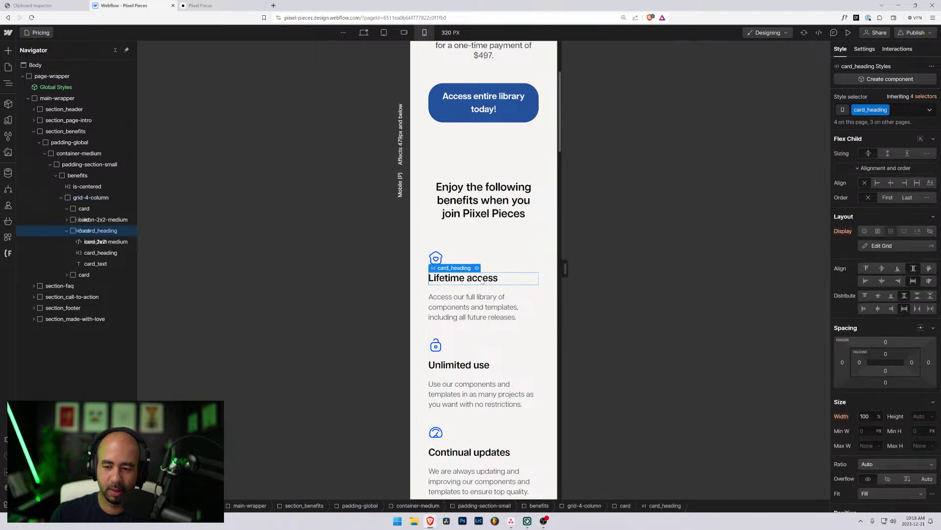
scroll(867, 330, "down", 3)
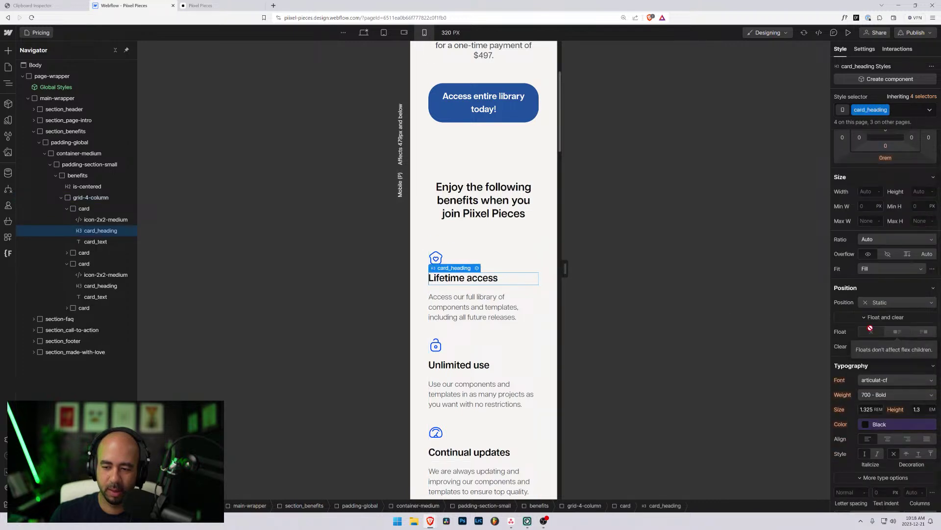
left_click(362, 34)
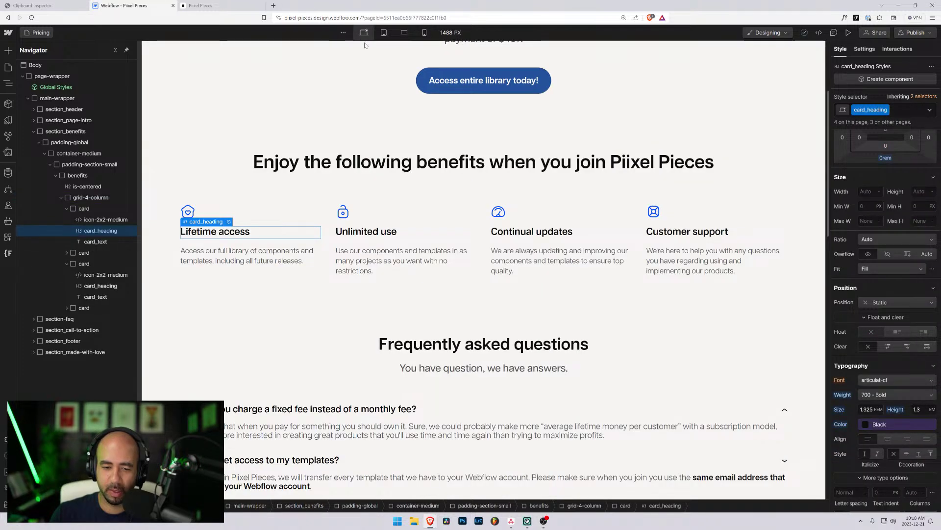
left_click(384, 33)
left_click(404, 32)
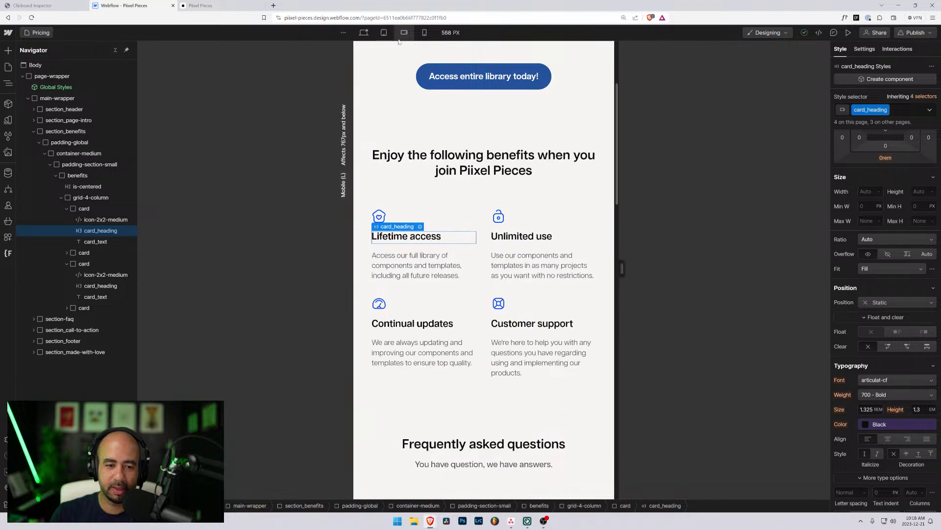
left_click(874, 411)
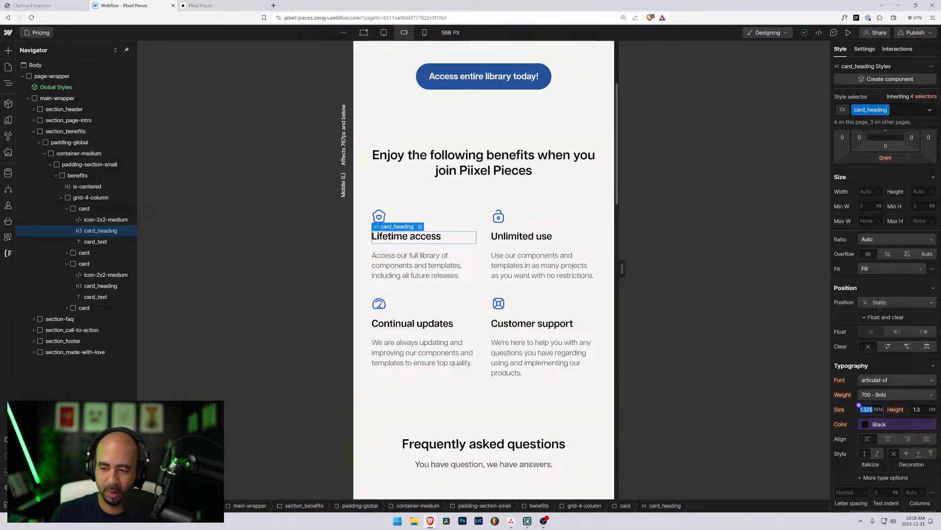
type("1.2")
key("Return")
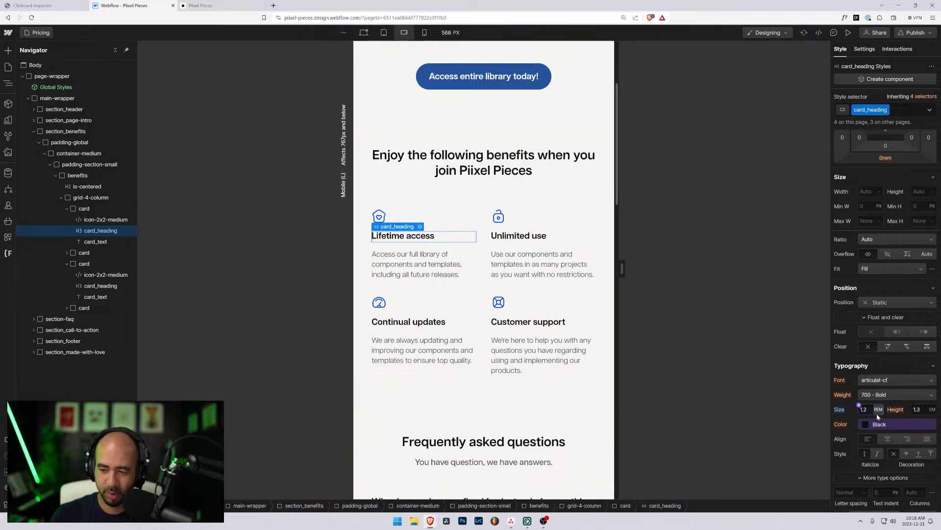
- Compare the benefit cards' text and heading styles, and check the headings at mobile portrait, tablet and desktop
left_click(413, 276)
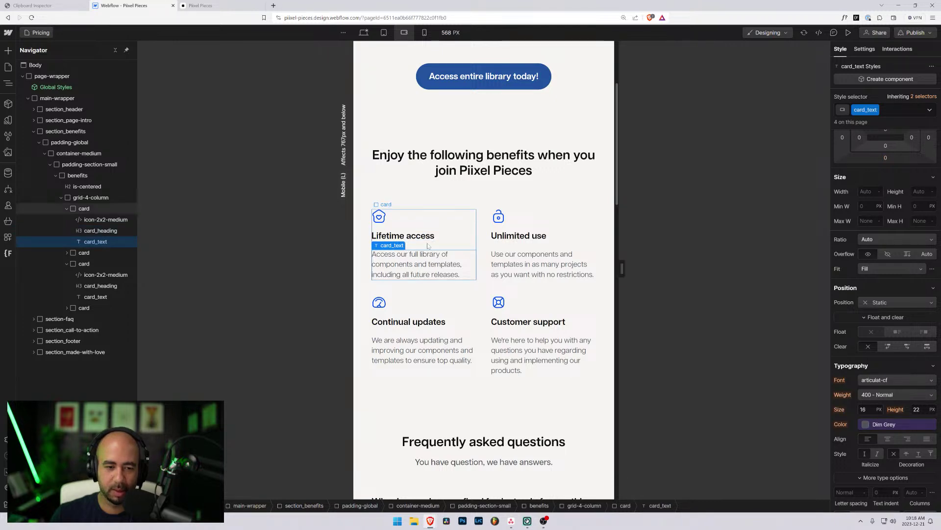
left_click(411, 236)
left_click(425, 33)
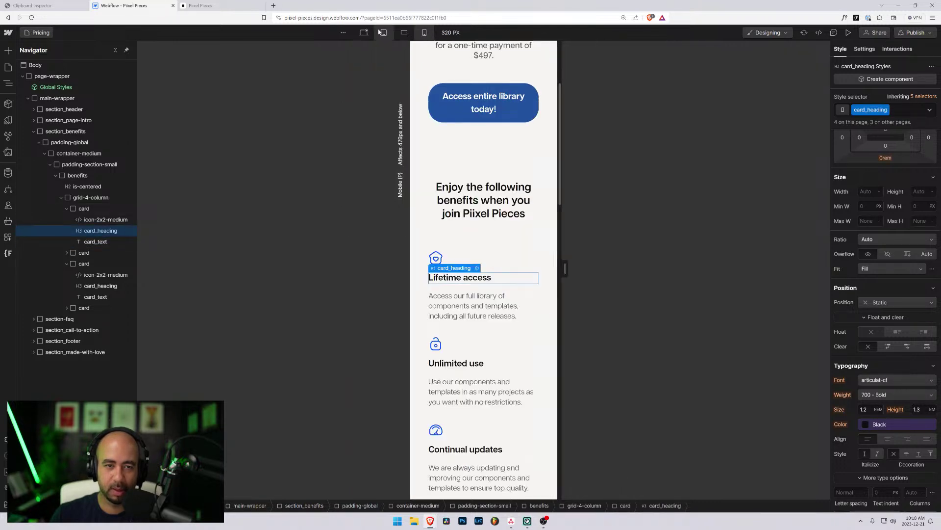
left_click(384, 32)
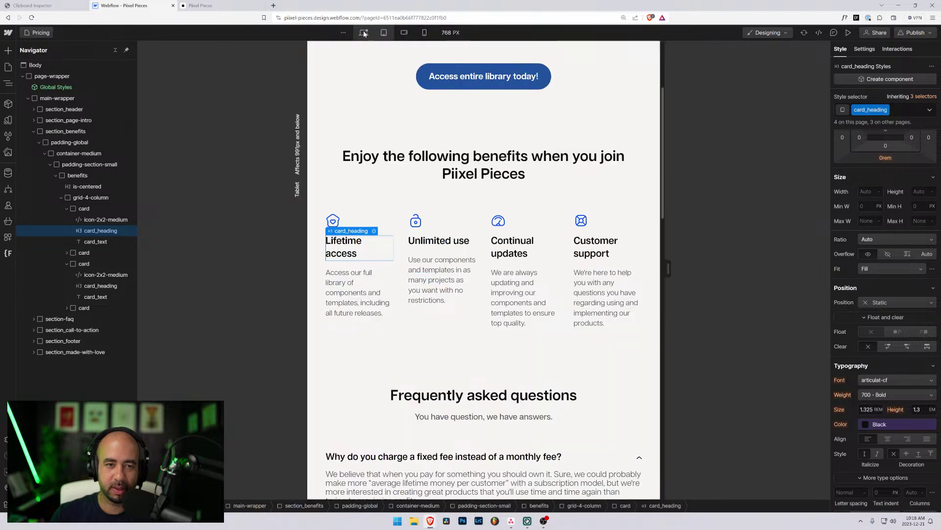
left_click(364, 33)
- Examine the FAQ section at desktop and at a tablet width of 888 px, locating the copy-components answer text in a widened Navigator
scroll(401, 244, "down", 4)
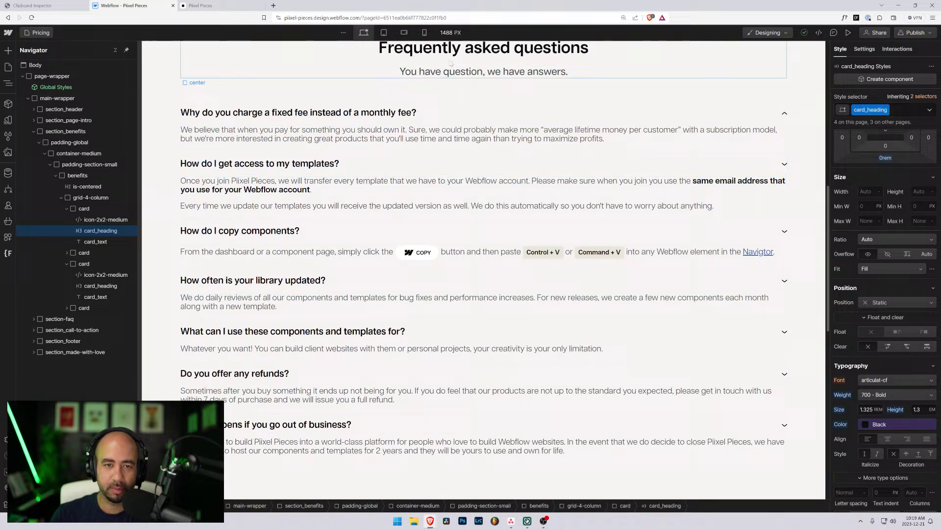
left_click(384, 32)
left_click_drag(669, 265, 689, 269)
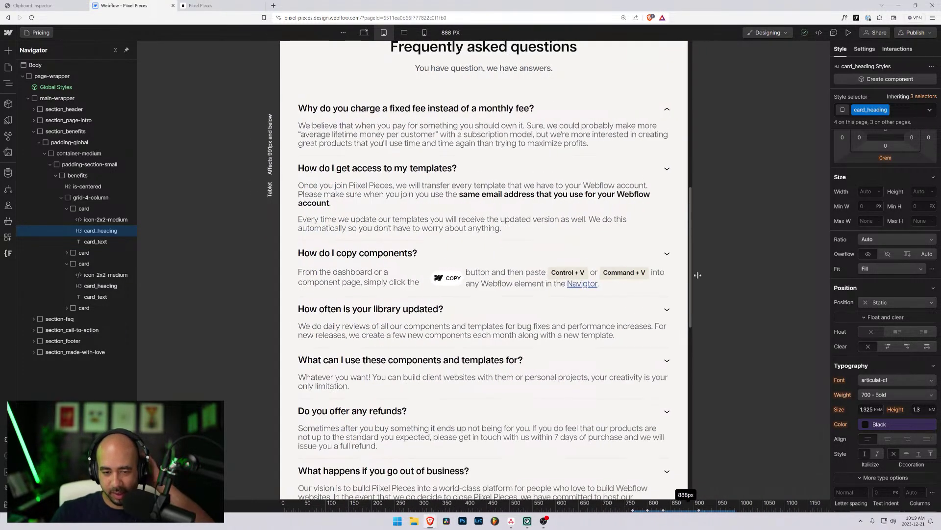
left_click(413, 283)
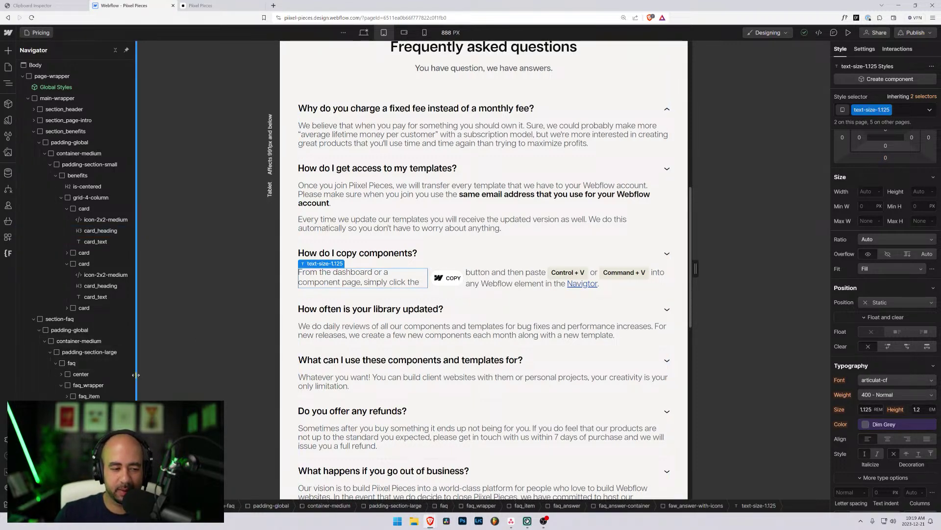
left_click_drag(138, 343, 195, 378)
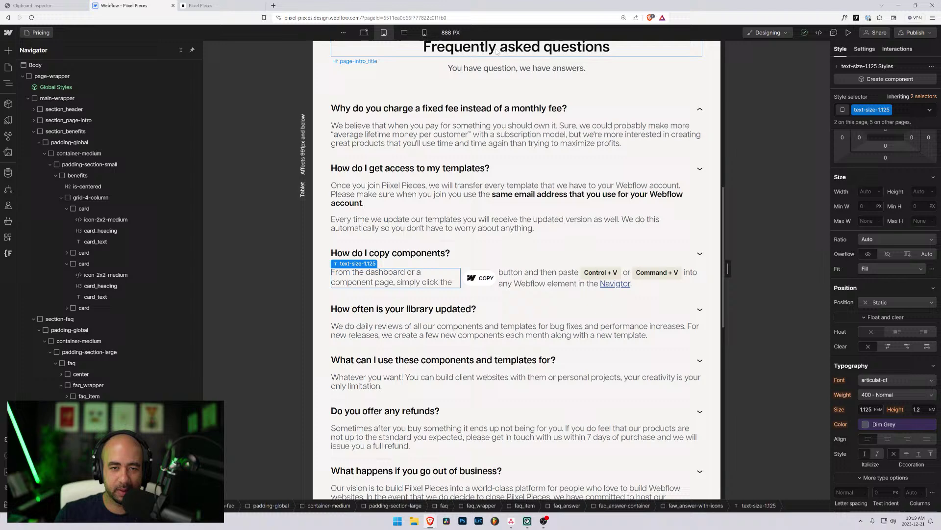
- At the desktop breakpoint, copy the opening answer text "From the dashboard or a component page, simply click the" under "How do I copy components?"
left_click(363, 33)
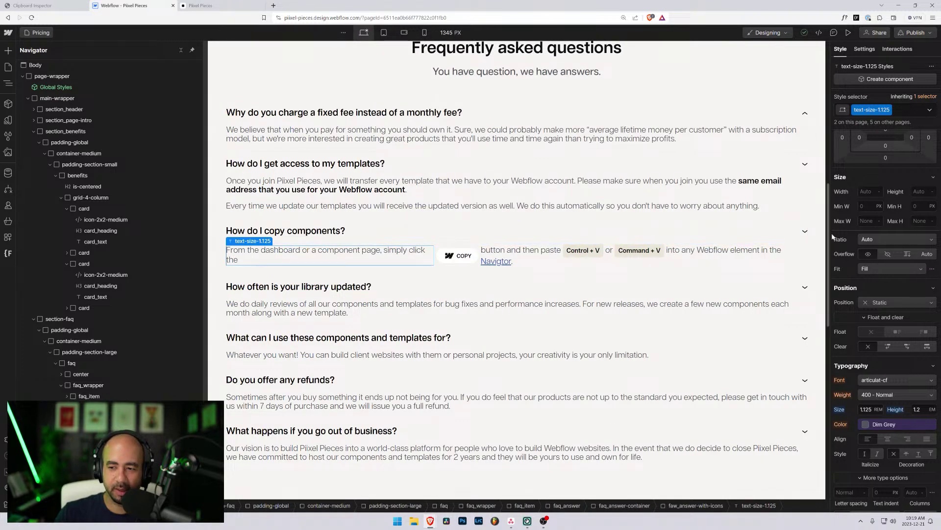
left_click(457, 255)
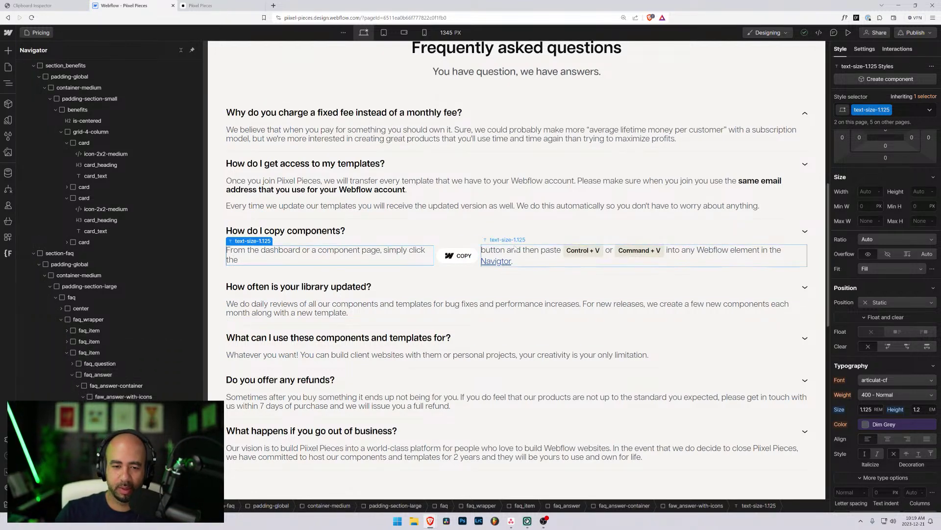
left_click(442, 252)
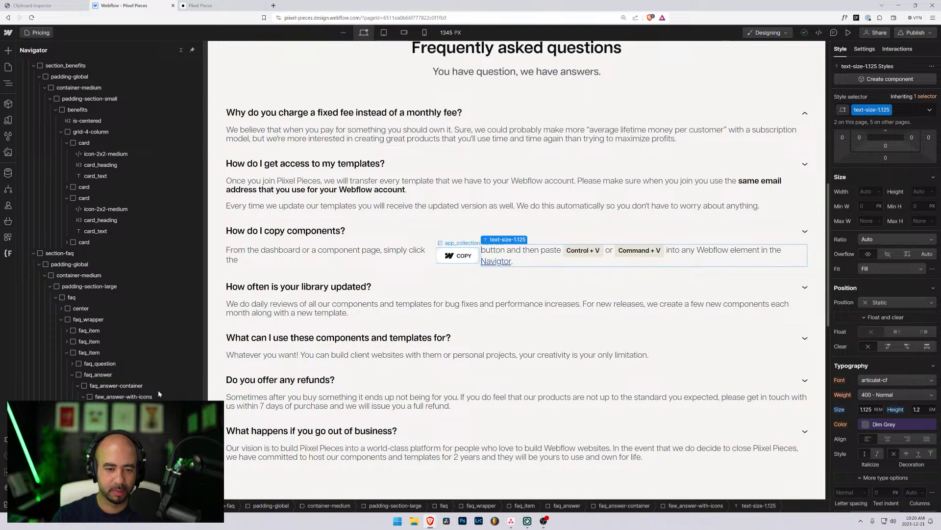
left_click(235, 261)
triple_click(235, 260)
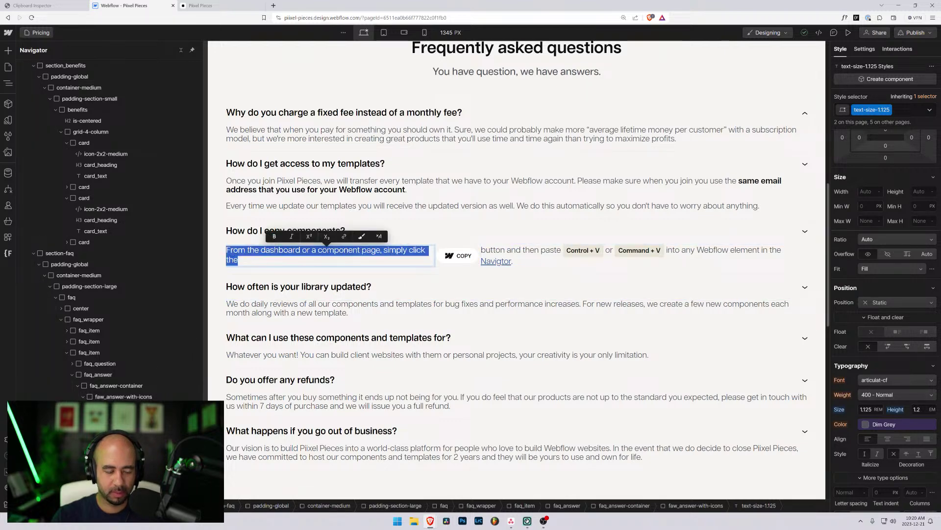
- Add a Paragraph element inside faw_answer-with-icons and place it ahead of the existing text blocks and Copy button
left_click(91, 396)
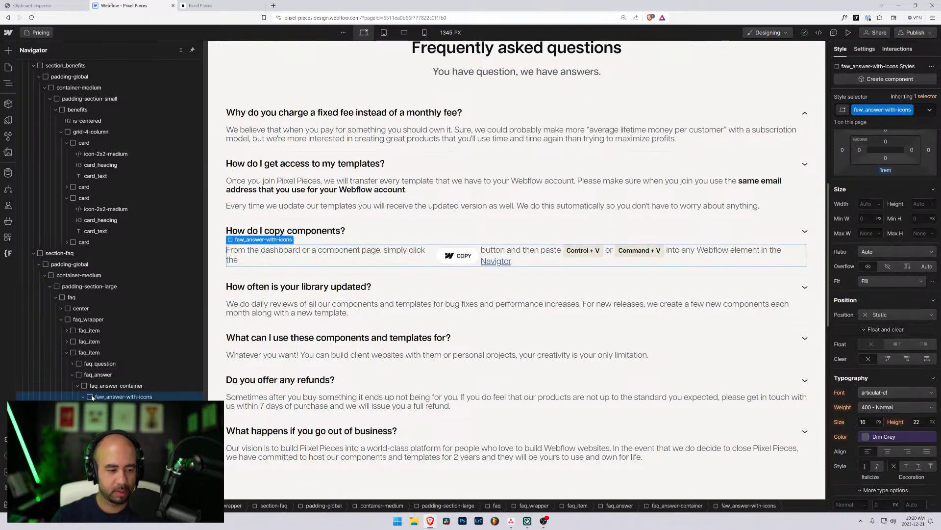
key("ctrl+e")
type("para")
key("Return")
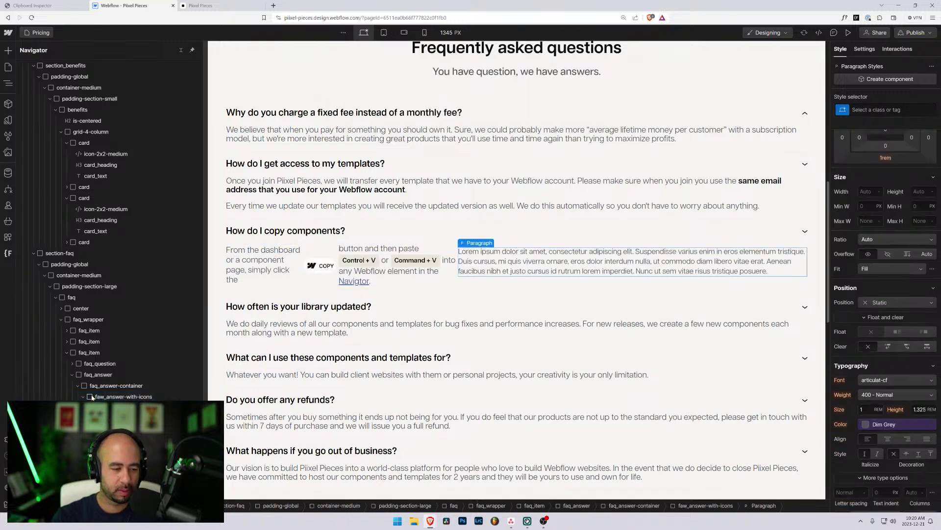
left_click_drag(479, 243, 233, 255)
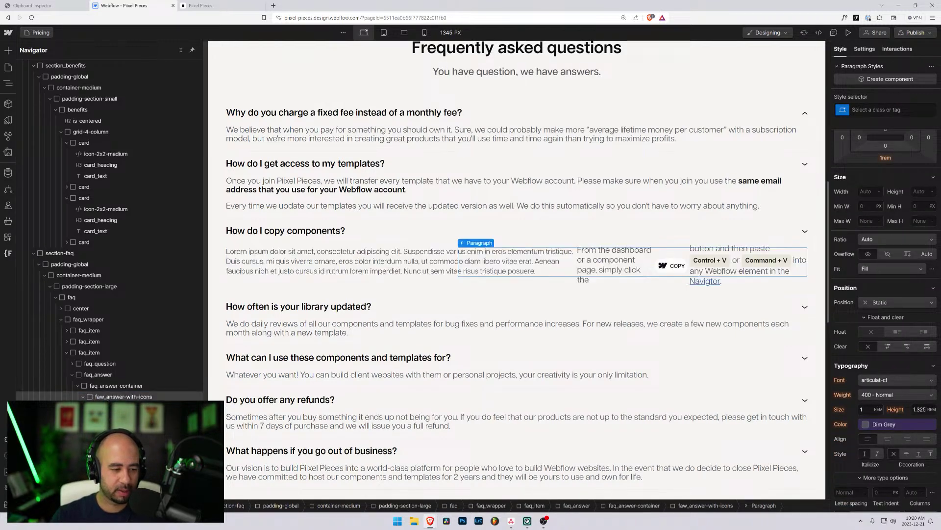
- Replace the new paragraph's placeholder with the copied opening text and append the "button and then paste Control + V or Command + V" text block's content
double_click(260, 271)
key("ctrl+a")
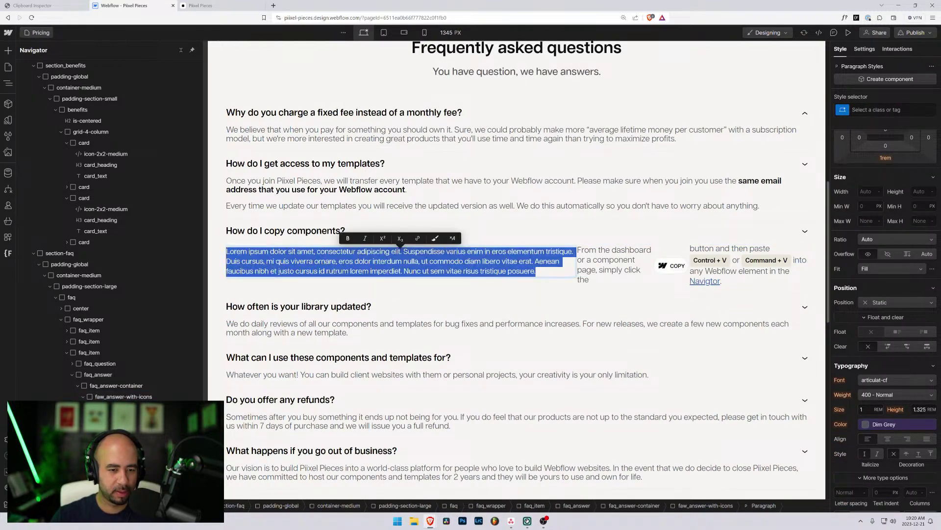
key("ctrl+v")
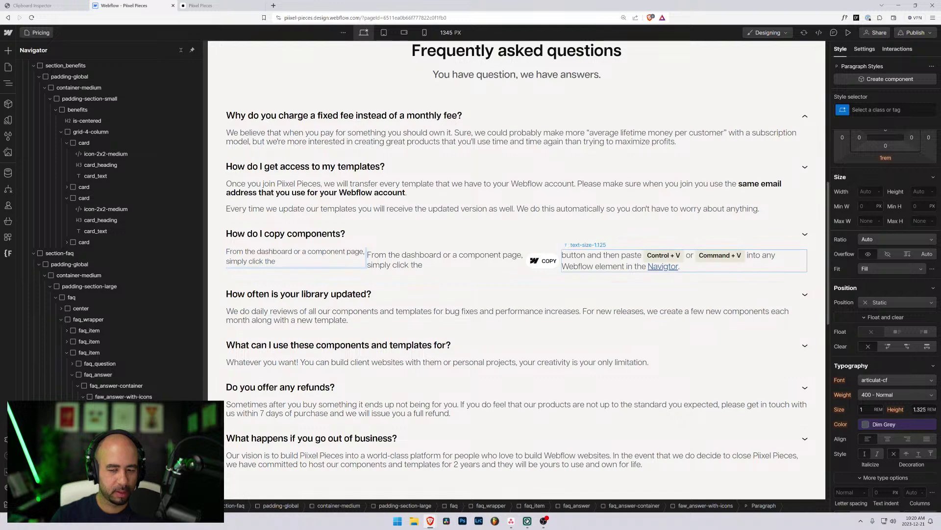
left_click(571, 256)
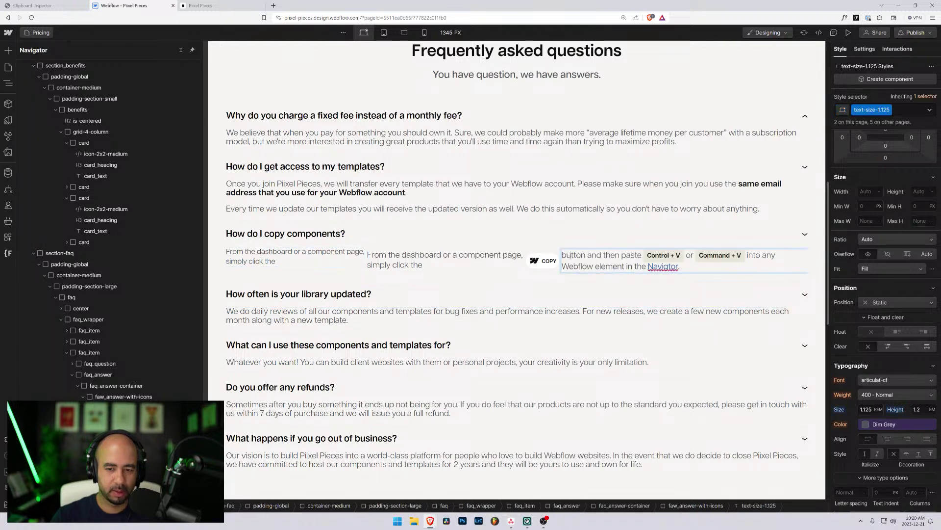
double_click(570, 256)
key("ctrl+a")
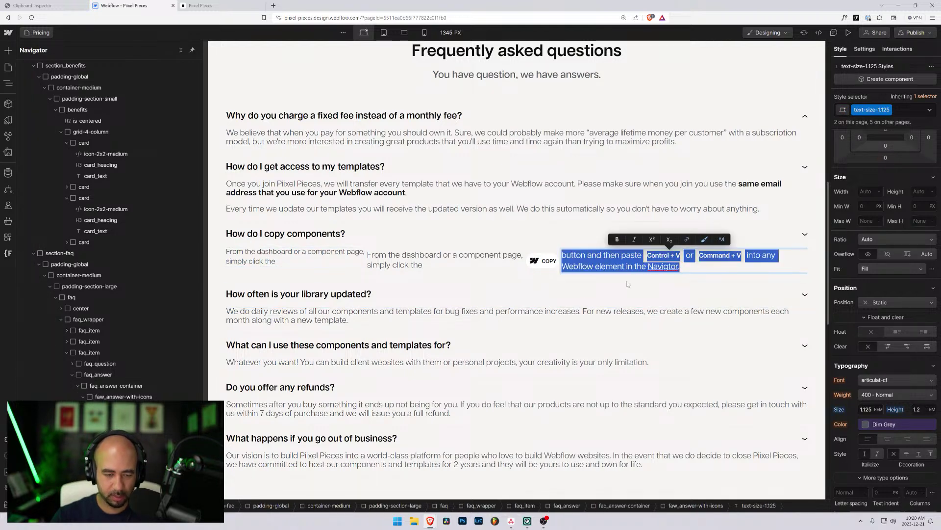
left_click(280, 261)
double_click(280, 262)
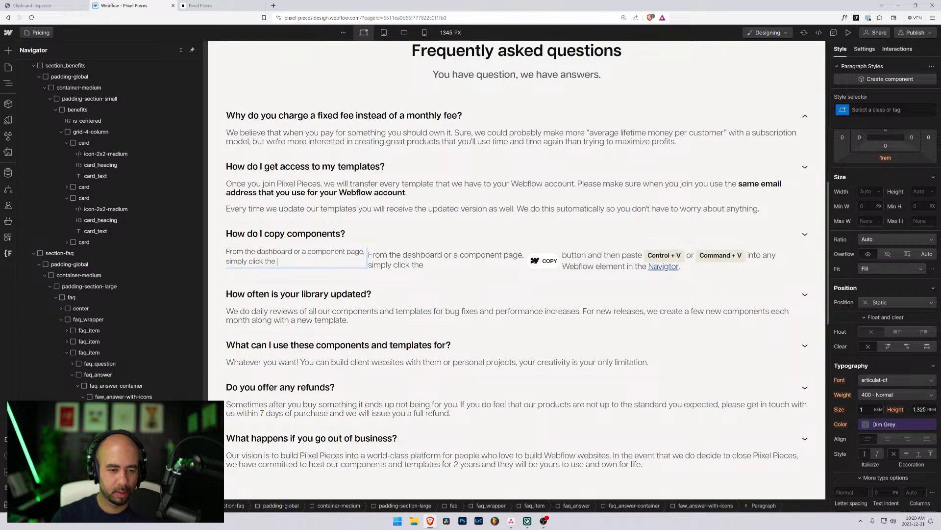
key("ctrl+v")
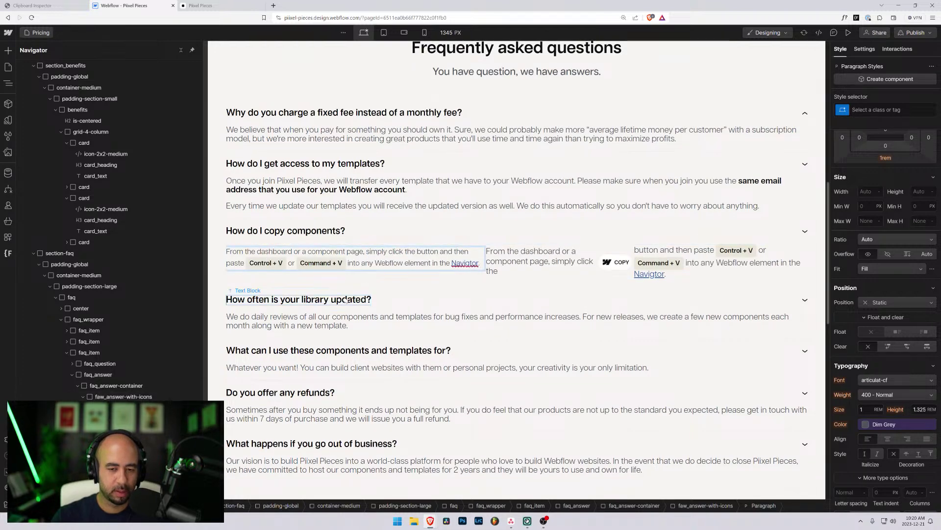
- Move the Copy button (app_collection-item-link) directly after the new paragraph in the copy-components answer
left_click(606, 259)
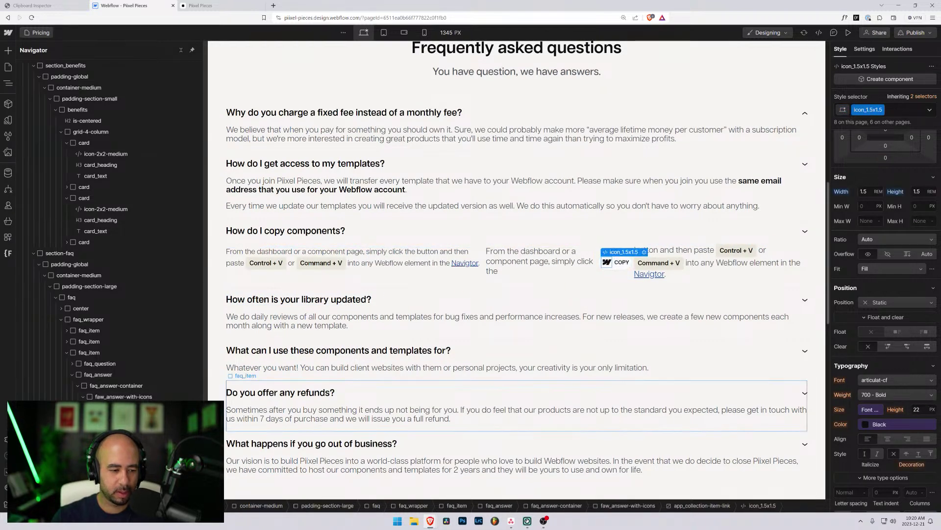
left_click(137, 407)
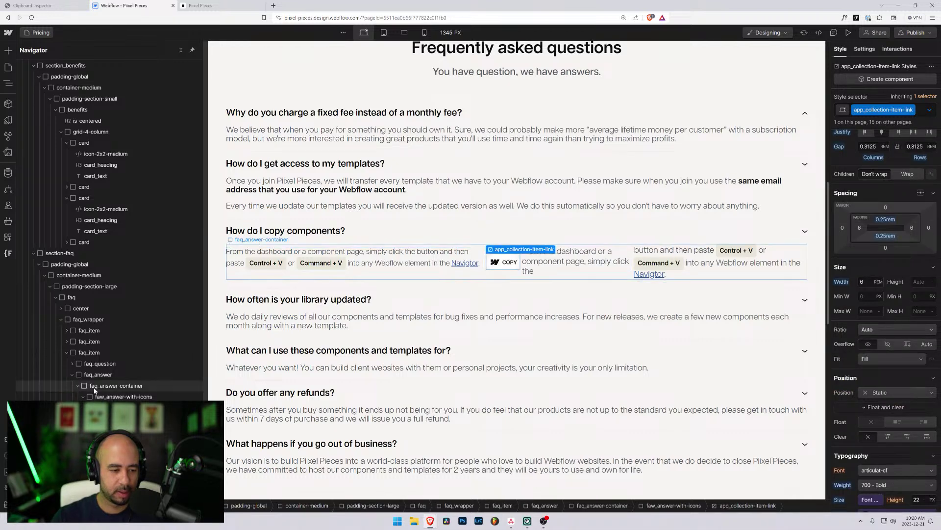
left_click(73, 363)
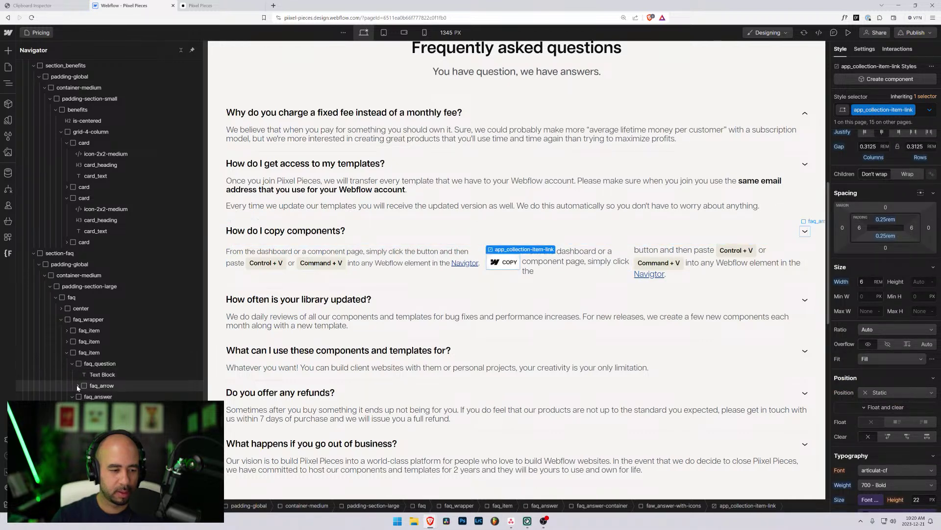
left_click(89, 375)
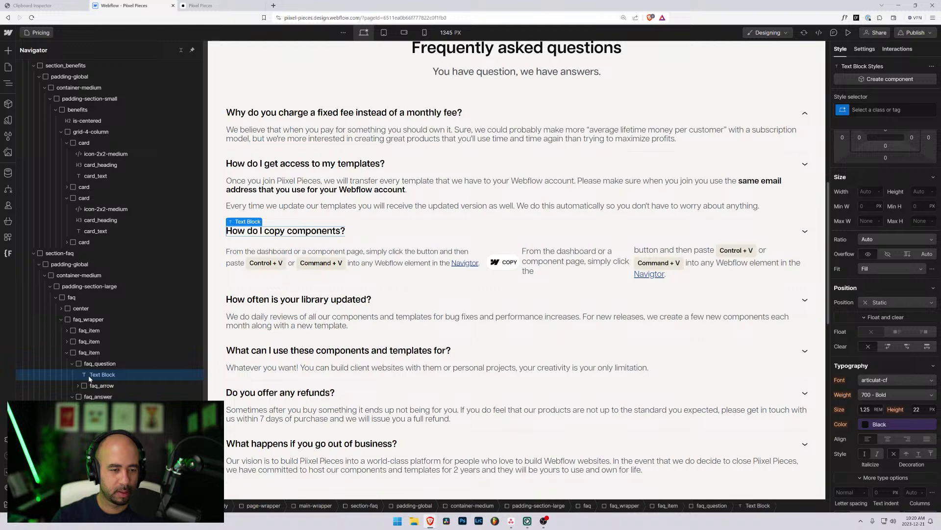
left_click(77, 385)
left_click(93, 396)
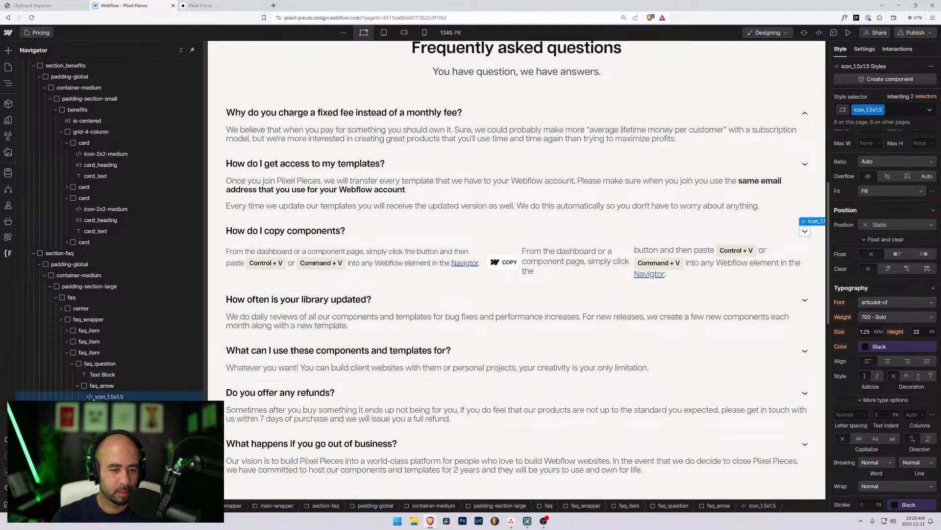
- Apply the text-size-medium class to the new paragraph, matching the answer above it
left_click(288, 210)
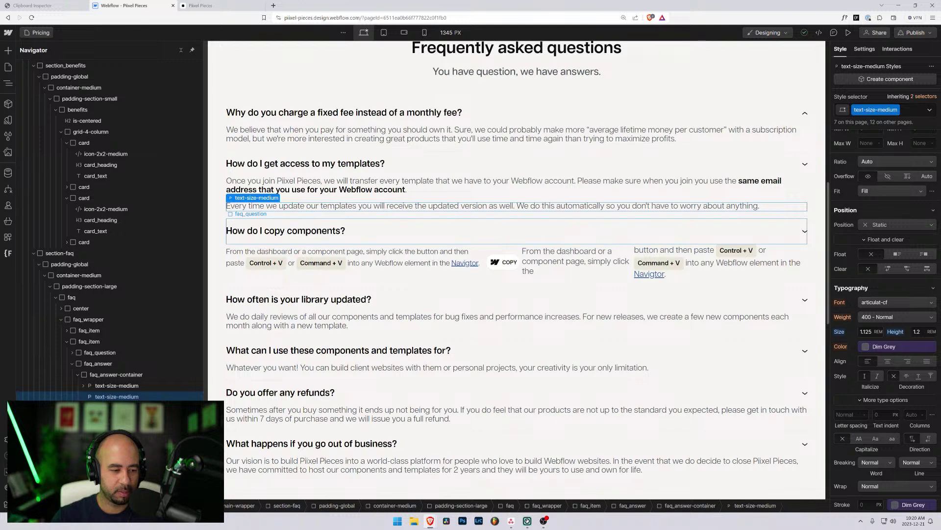
left_click(241, 255)
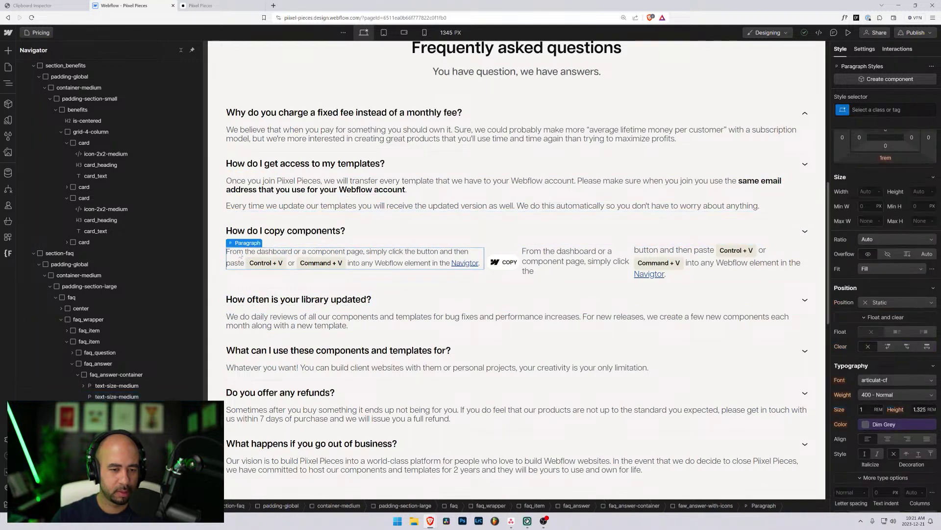
key("ctrl+Return")
type("te")
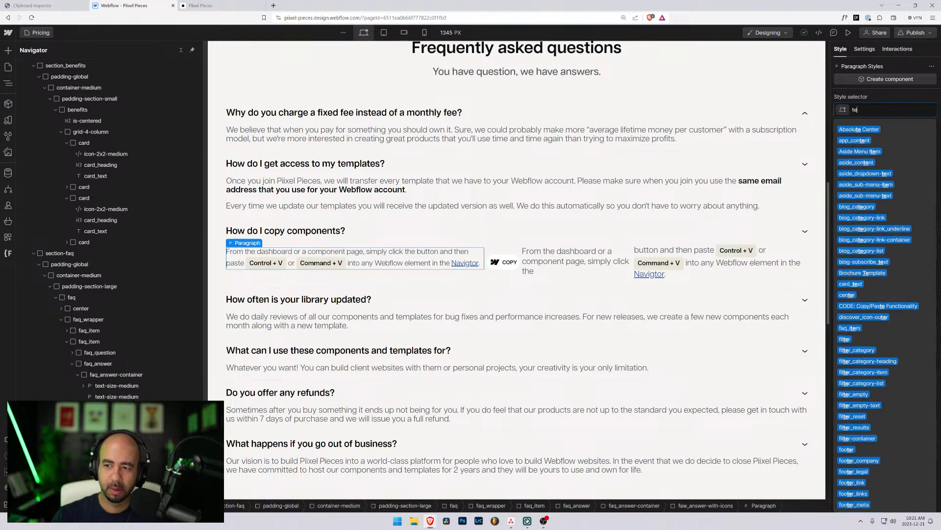
type("xt-si")
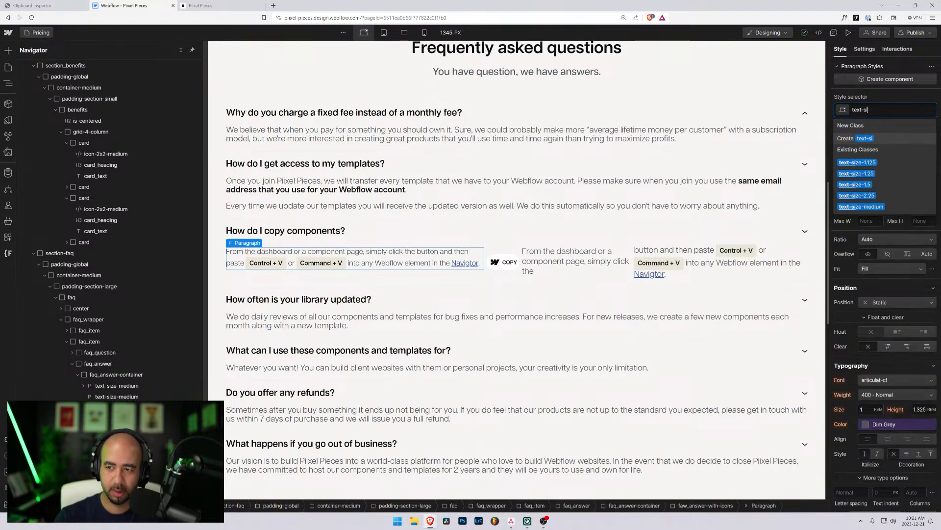
key("Down")
key("Down")
key("Down")
key("Down")
key("Down")
key("Return")
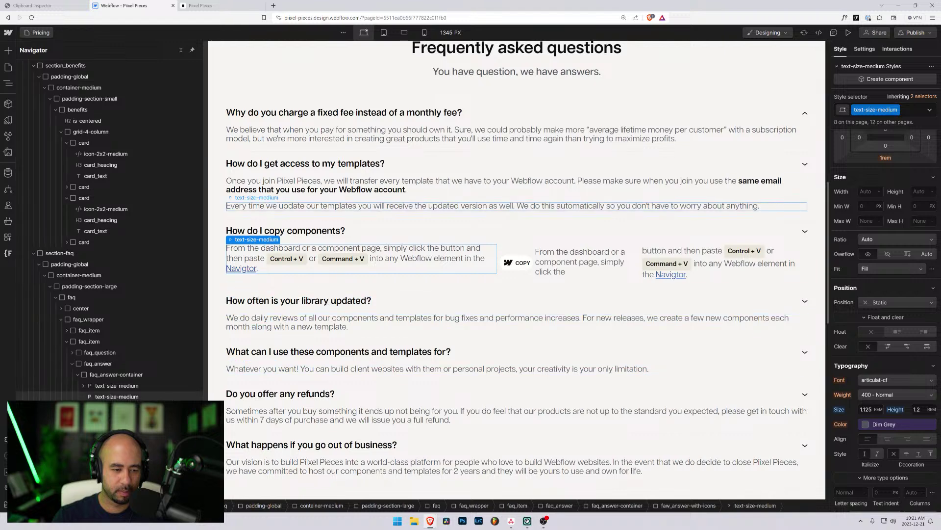
- Delete the two old text-size-1.125 blocks and move the new paragraph into faq_answer-container, above faw_answer-with-icons
left_click(580, 262)
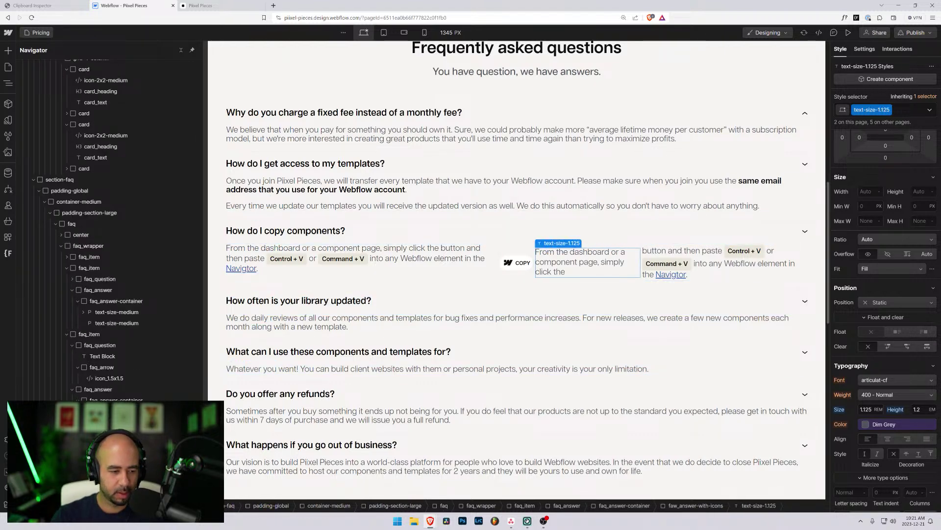
key("Delete")
key("Delete")
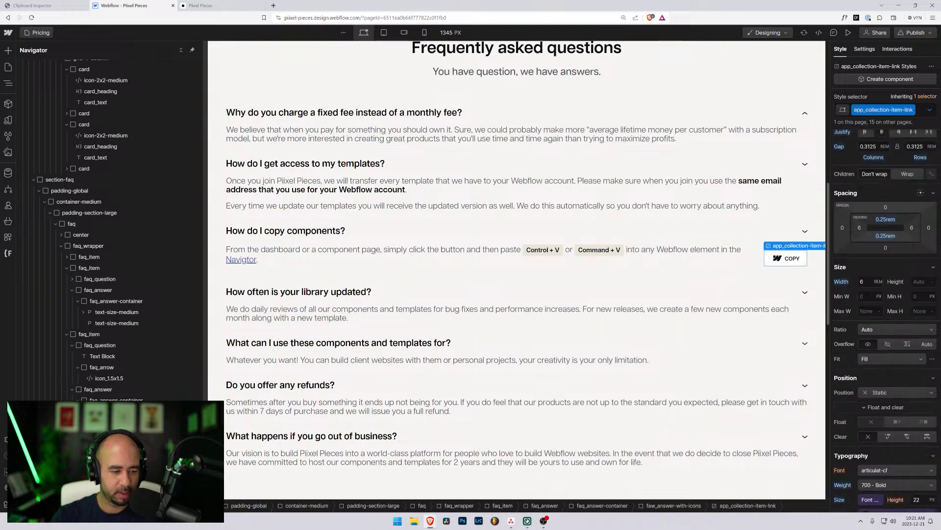
left_click(490, 249)
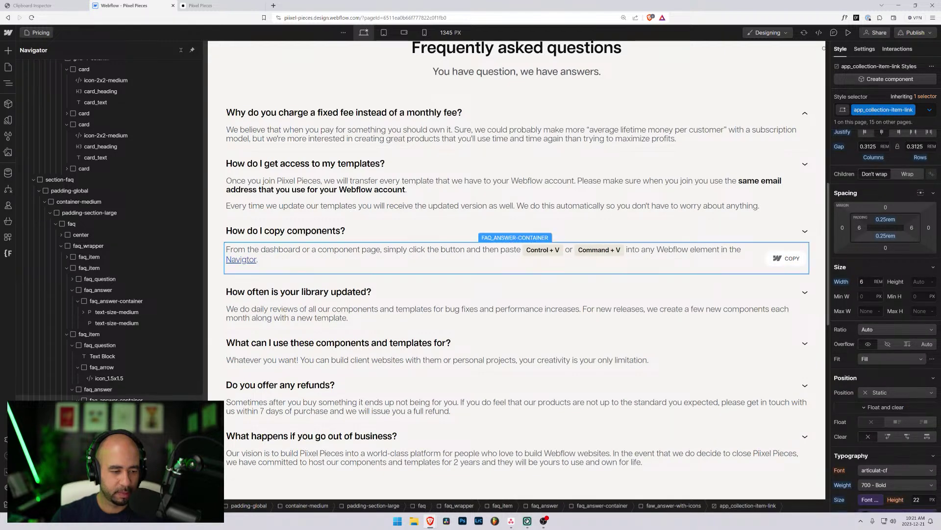
left_click(120, 433)
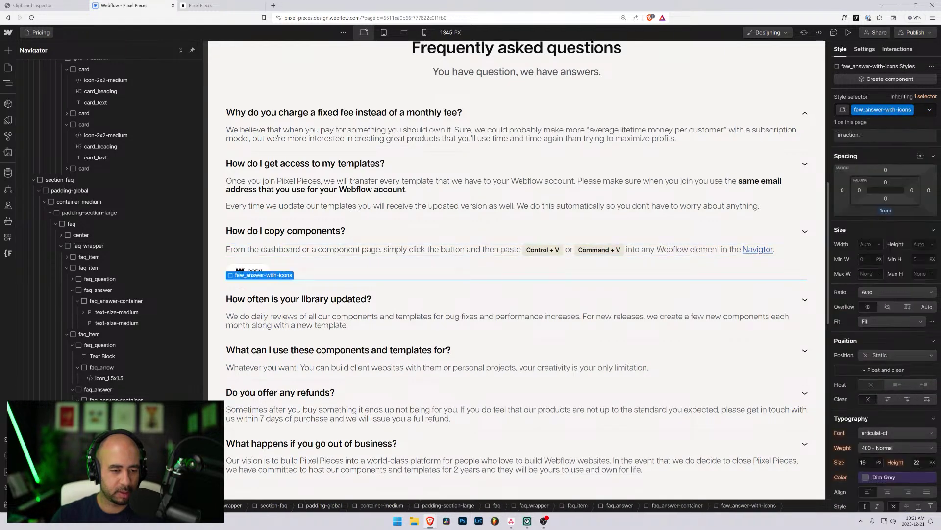
- Try removing the bottom margin from faw_answer-with-icons
left_click(885, 210, "alt")
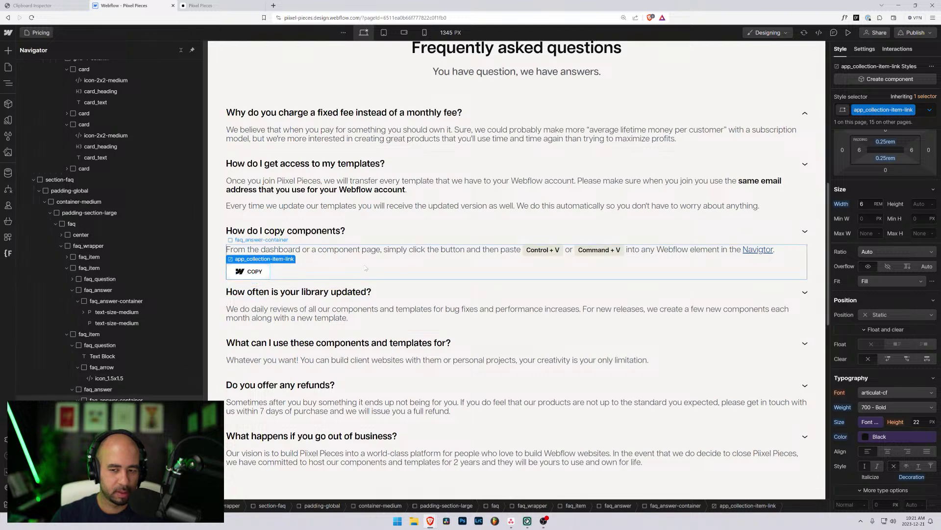
left_click(360, 240)
left_click(360, 250)
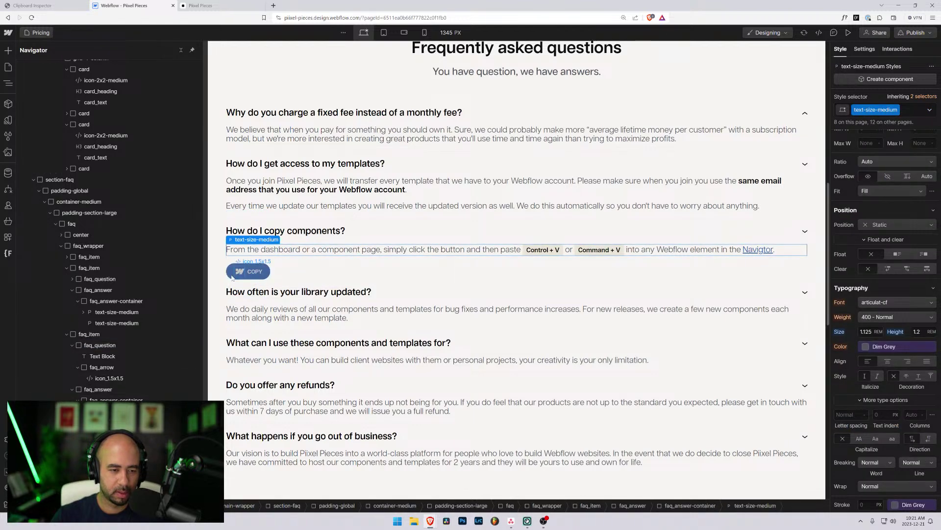
left_click(248, 271)
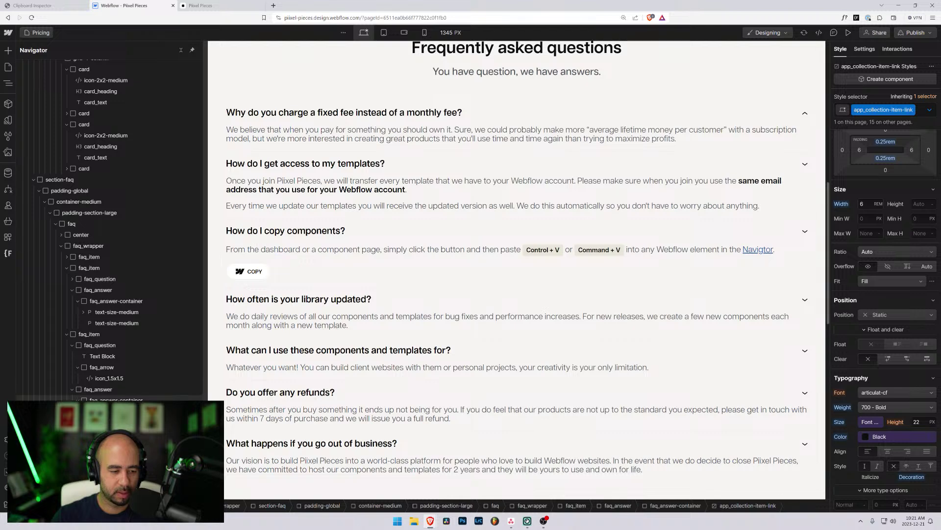
- Add a paragraph inside faw_answer-with-icons, alongside the Copy button, and open its placeholder text for editing
left_click(516, 271)
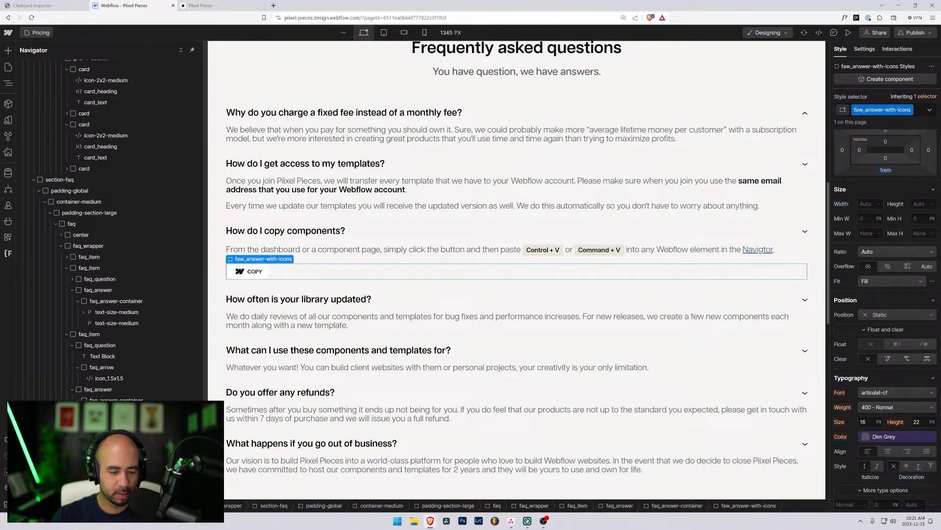
key("ctrl+e")
type("para")
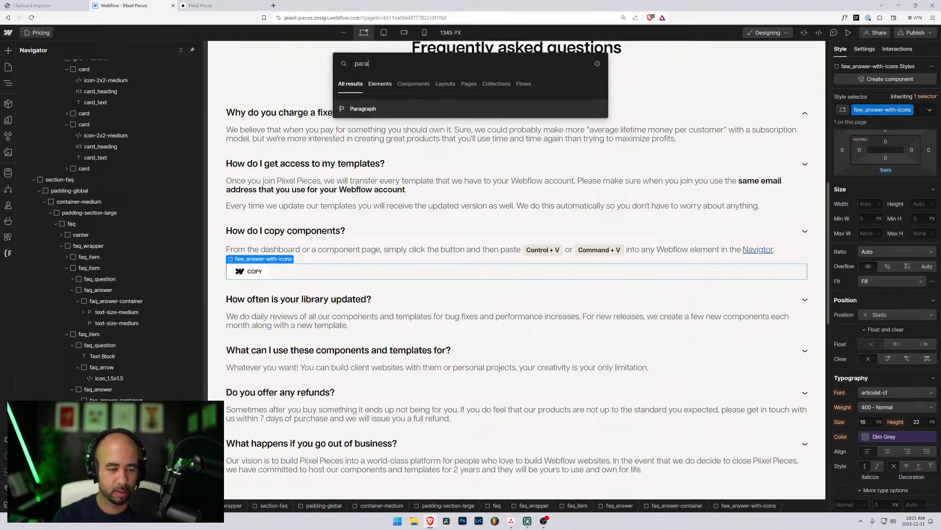
key("Return")
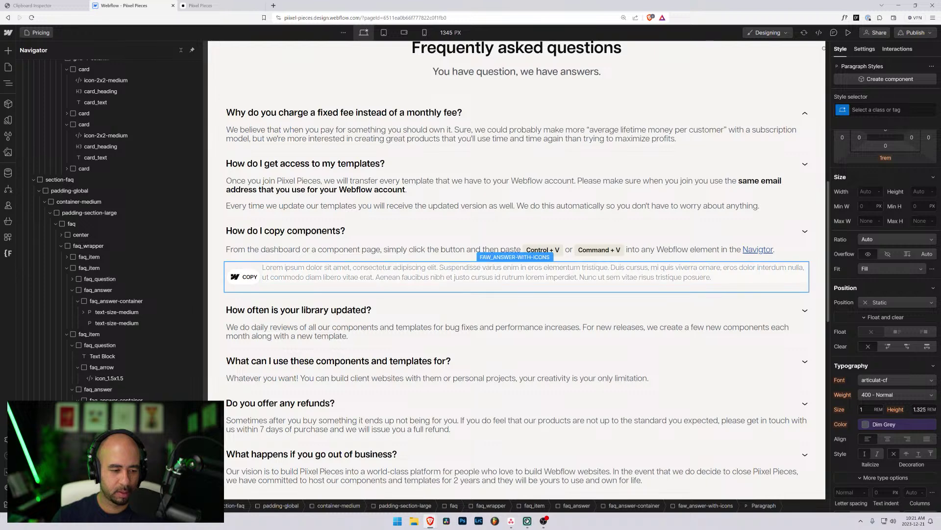
key("Return")
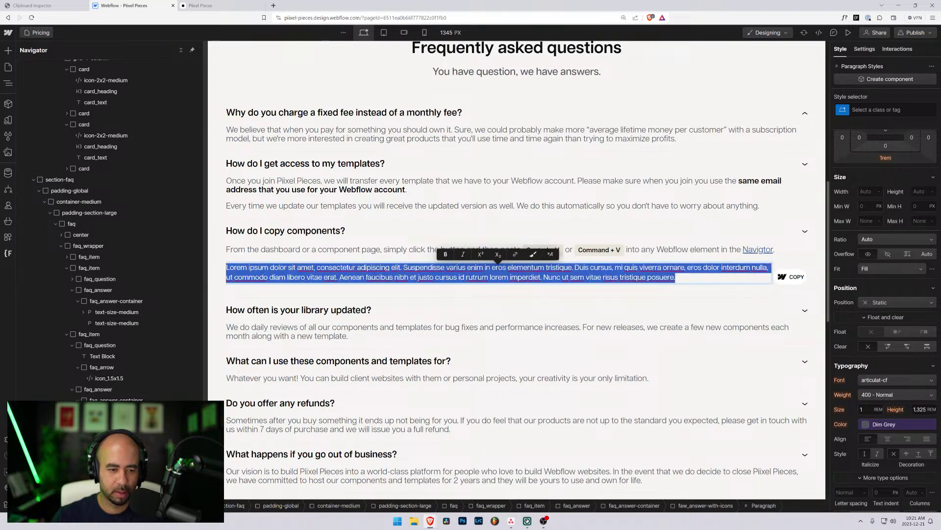
- Replace the new paragraph's placeholder text with "Copy button:"
key("BackSpace")
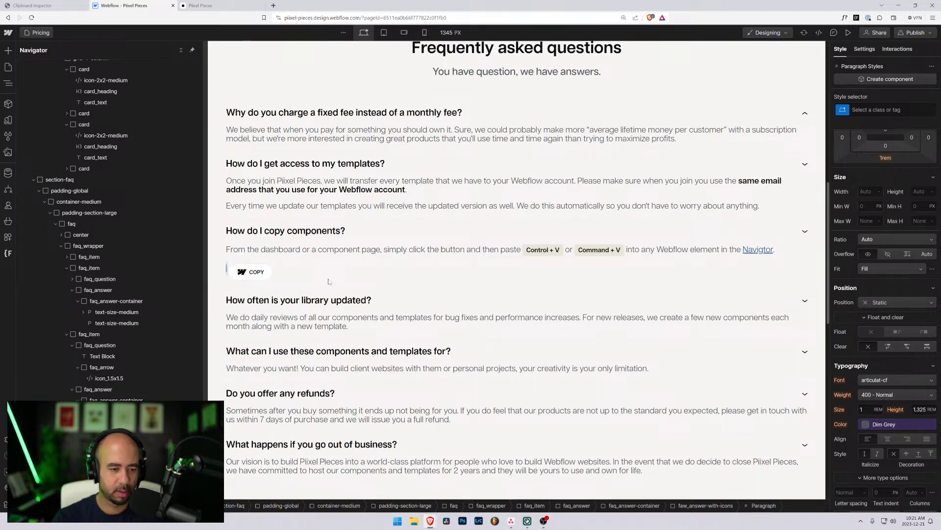
type("Here is")
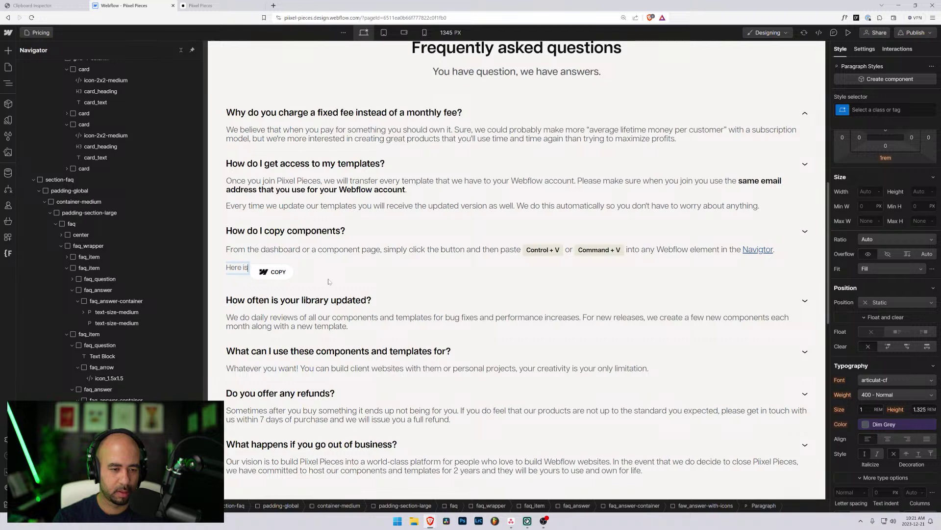
key("BackSpace")
key("BackSpace")
key("BackSpace")
key("BackSpace")
key("BackSpace")
key("BackSpace")
key("BackSpace")
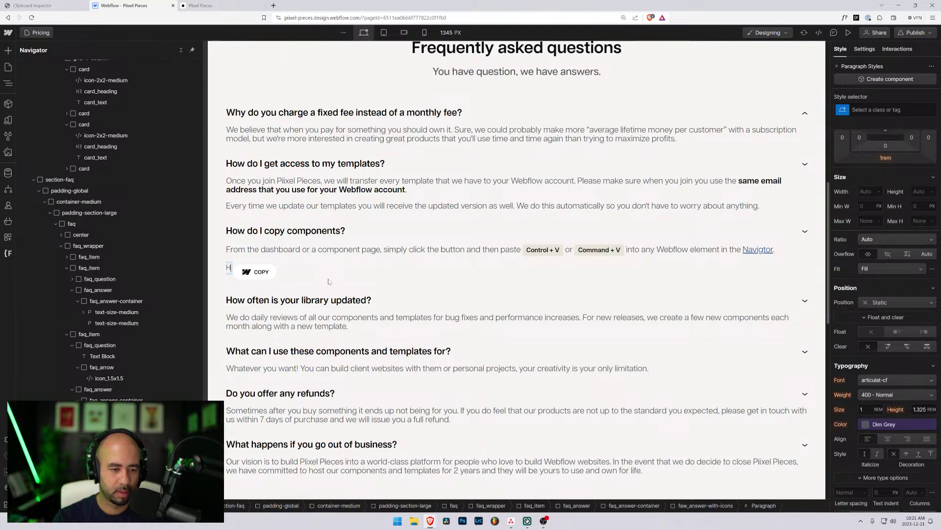
type("Butto")
key("BackSpace")
key("BackSpace")
key("BackSpace")
key("BackSpace")
key("BackSpace")
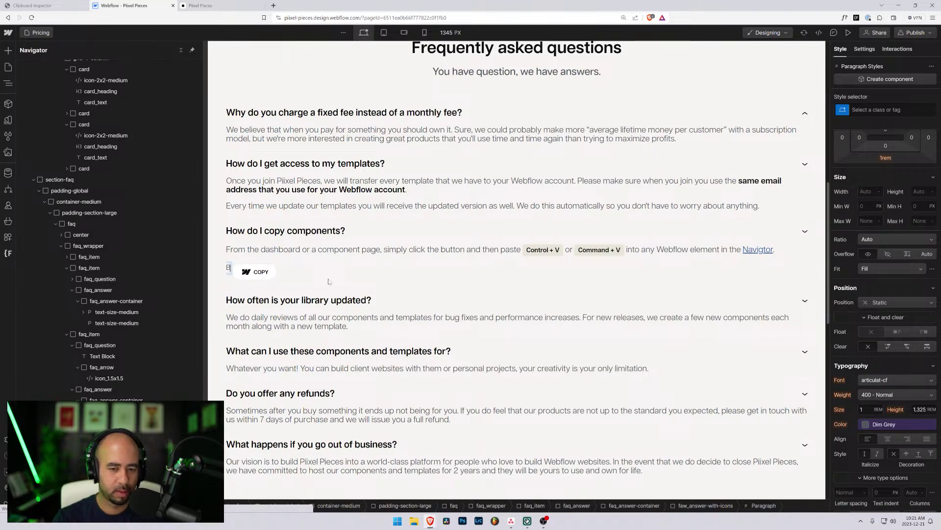
type("Copy")
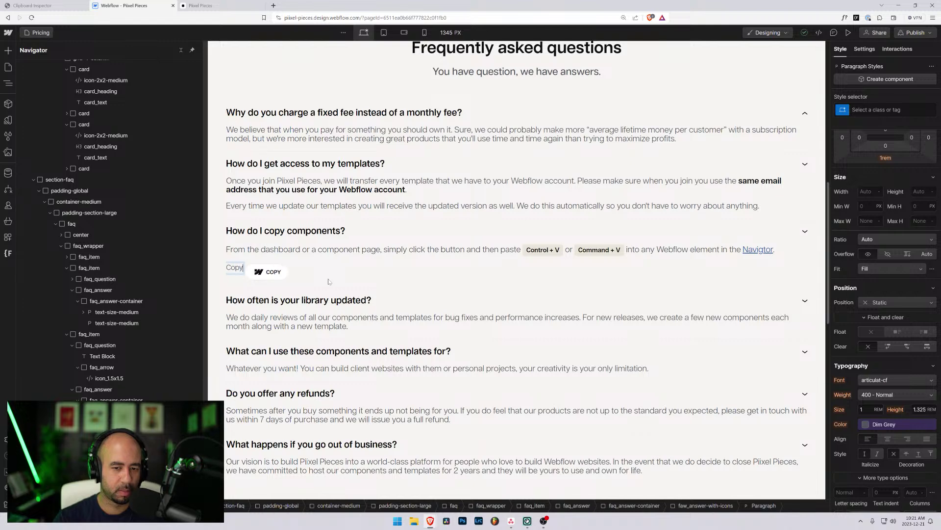
type(" button:")
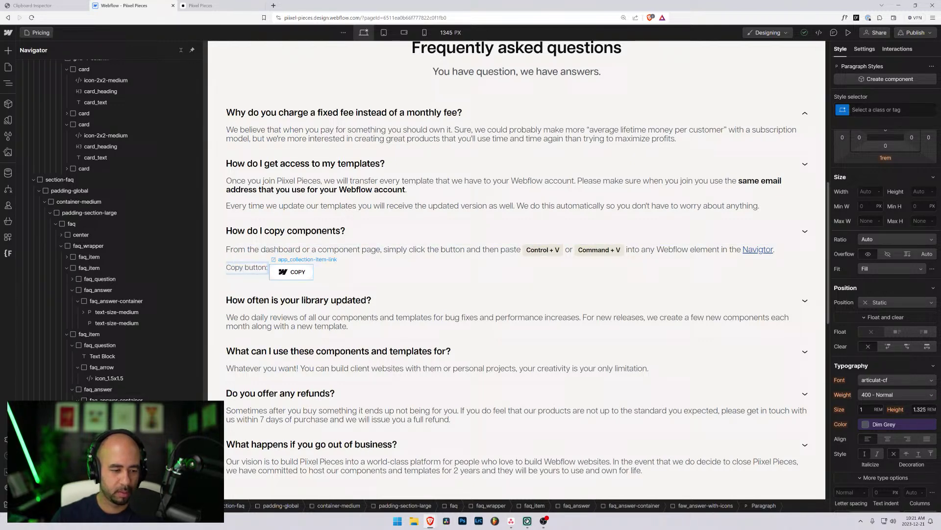
key("Escape")
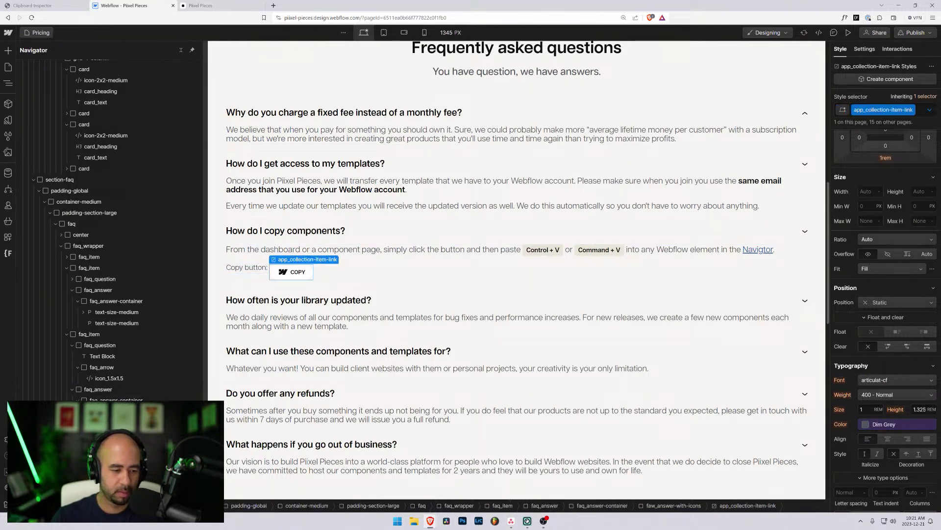
- Apply the text-size-medium class to the "Copy button:" paragraph
left_click(867, 110)
type("tex")
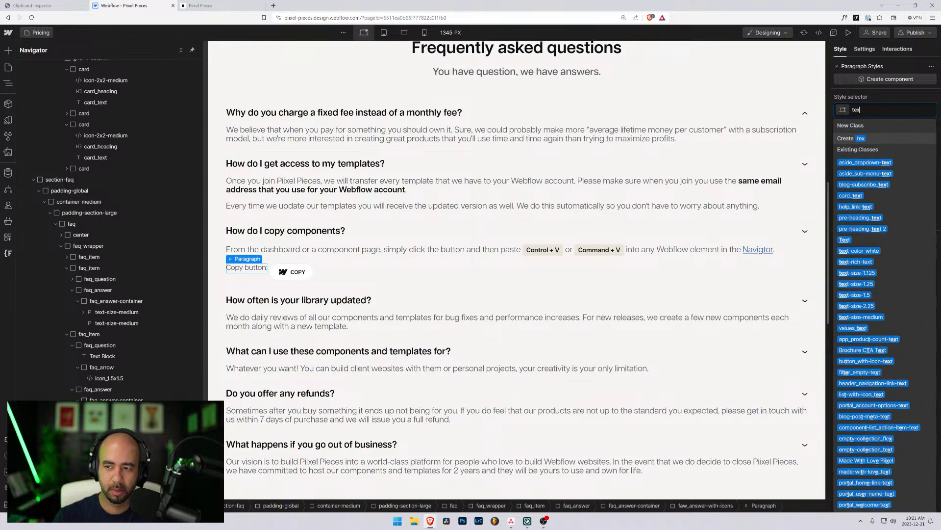
type("t-s")
key("Down")
key("Down")
key("Down")
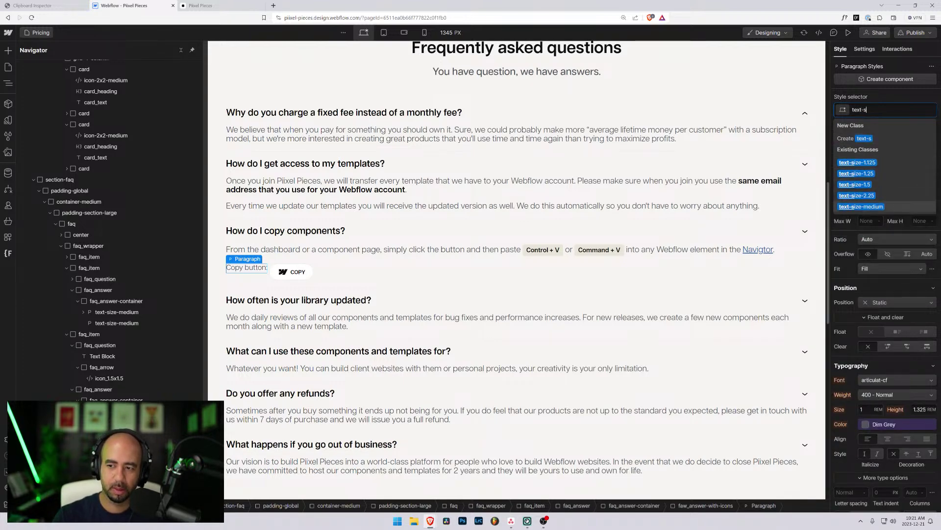
key("Return")
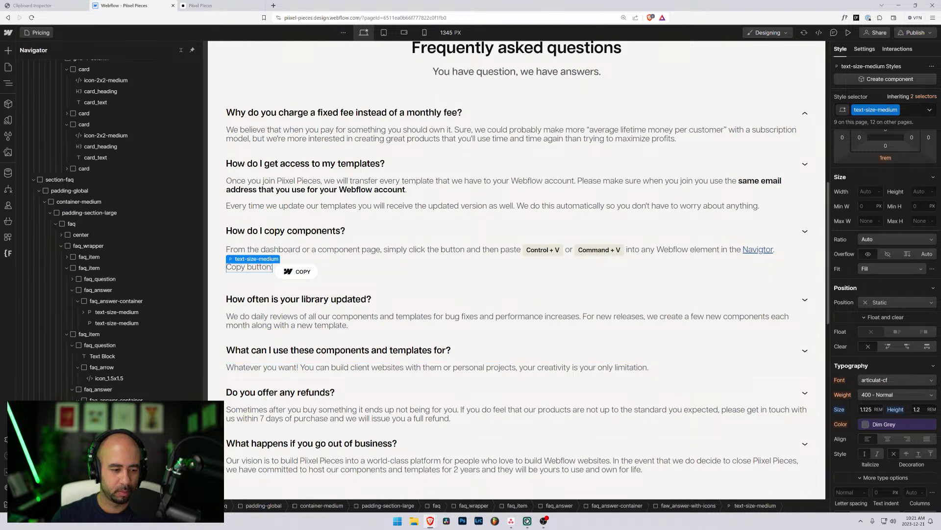
- Add a text block to faw_answer-with-icons and place it first, before the "Copy button:" paragraph
left_click(529, 273)
scroll(907, 179, "up", 2)
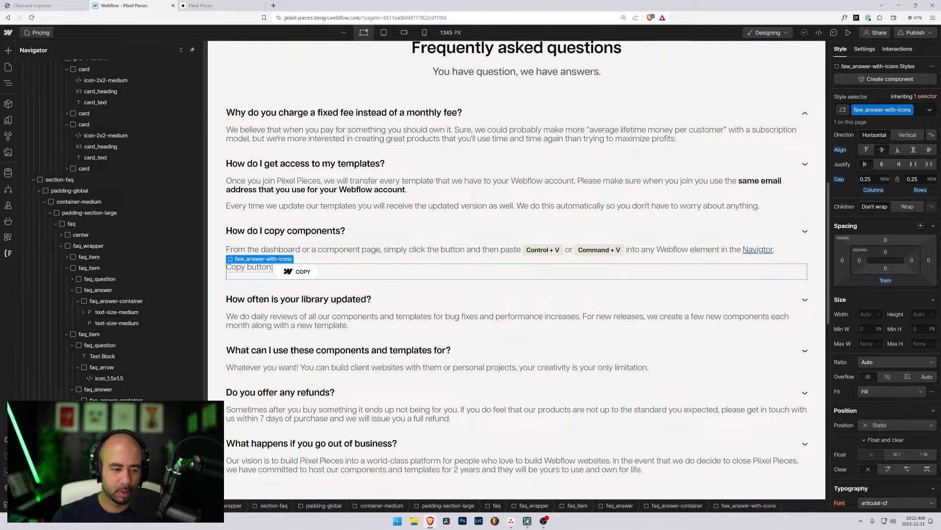
left_click(260, 268)
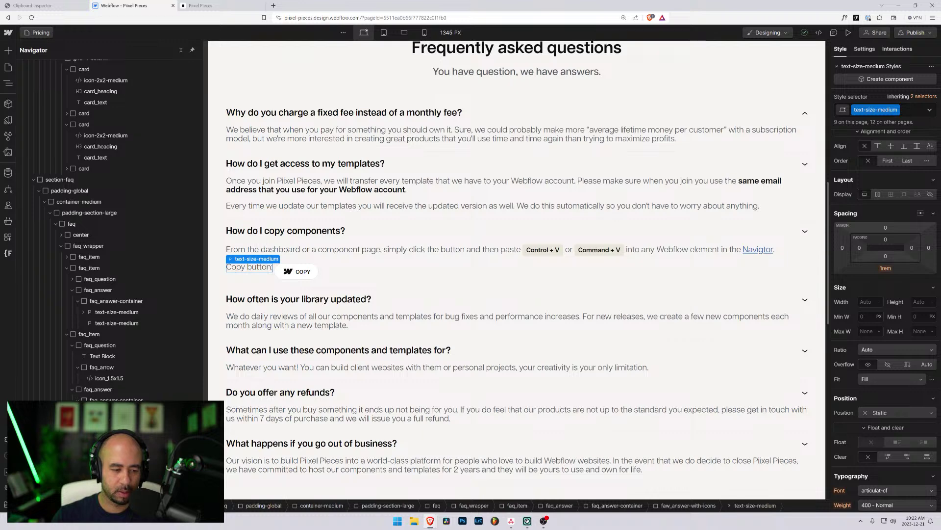
key("Up")
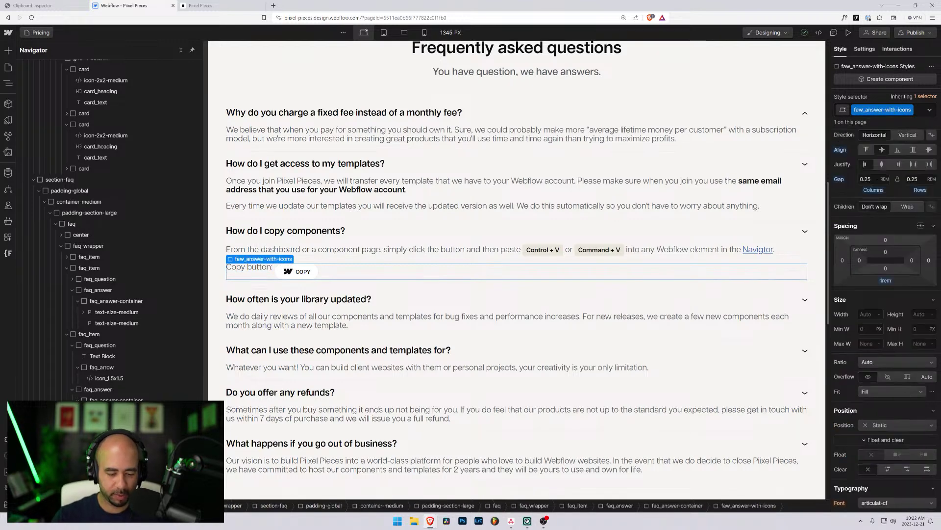
key("ctrl+e")
type("t")
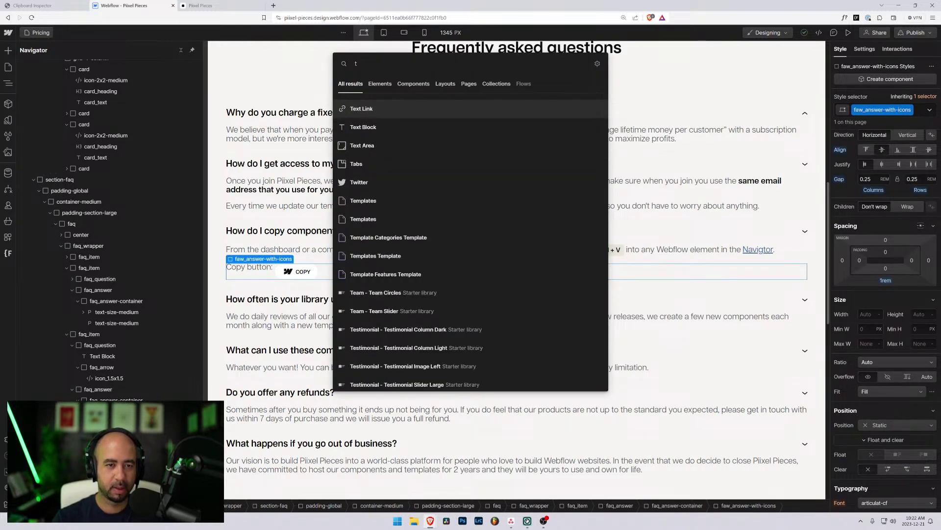
type("ext block")
key("Return")
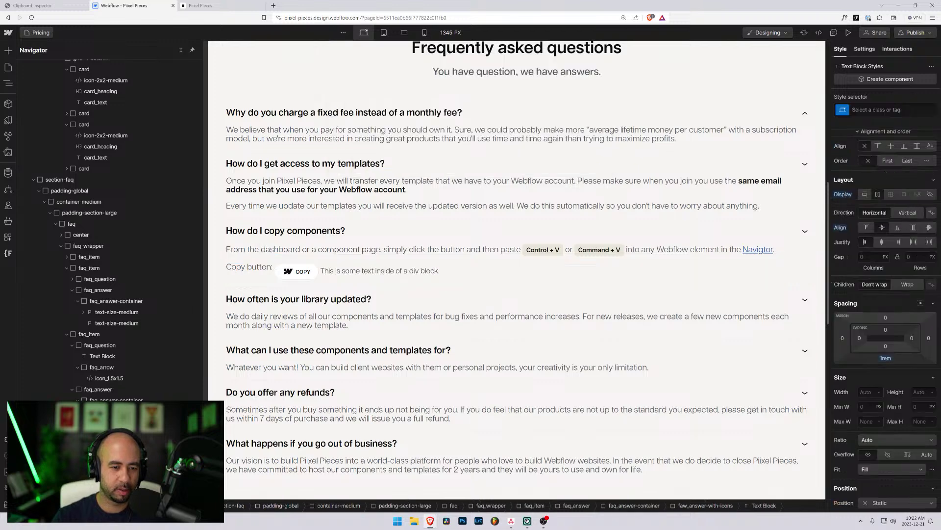
left_click_drag(343, 271, 230, 271)
- Set the new text block's text to "Copy button:" and delete the duplicate paragraph beside it
double_click(284, 272)
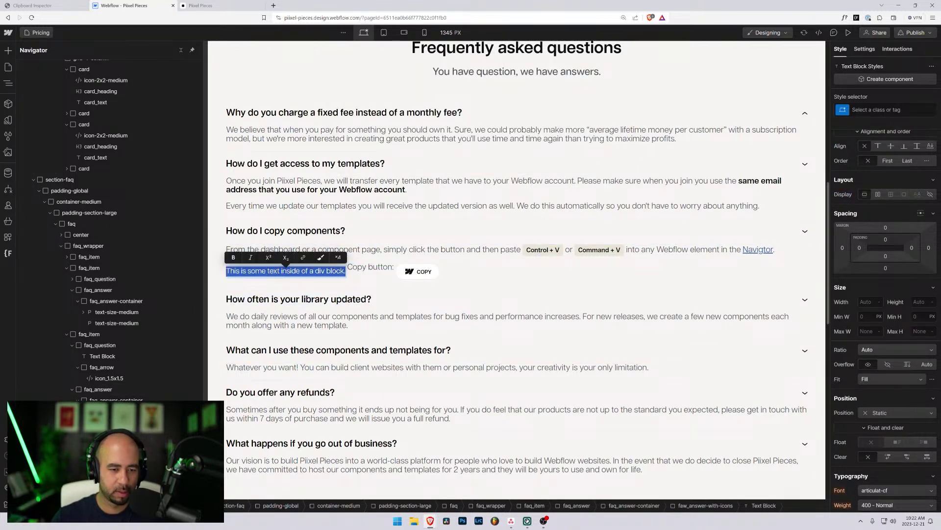
type("Copy button")
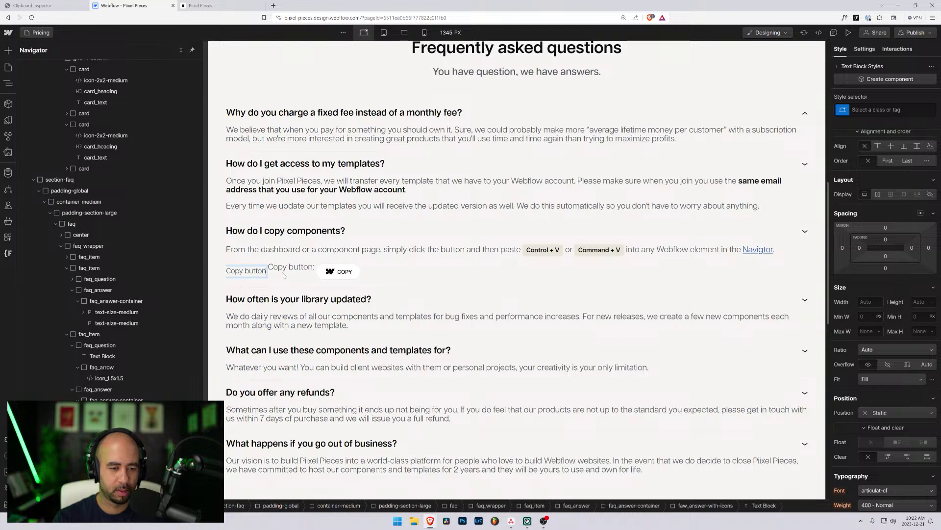
type(":")
left_click(293, 267)
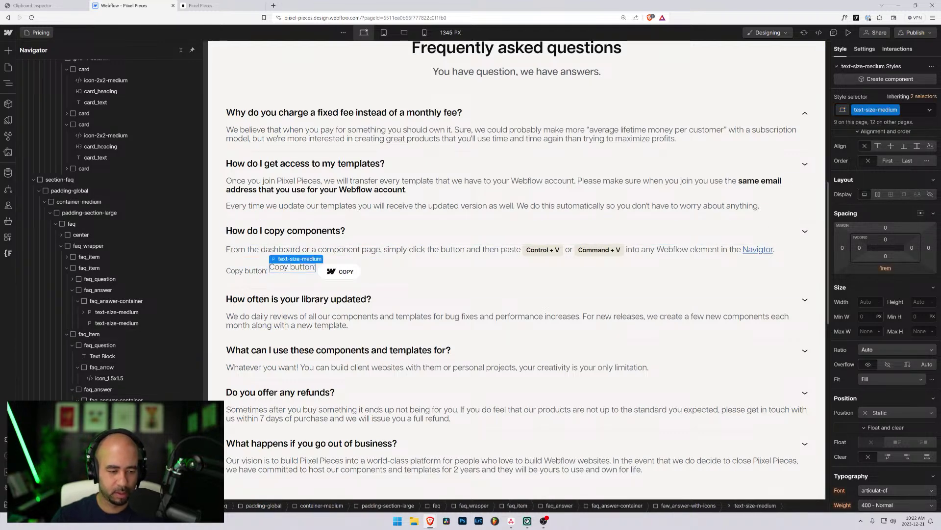
key("Delete")
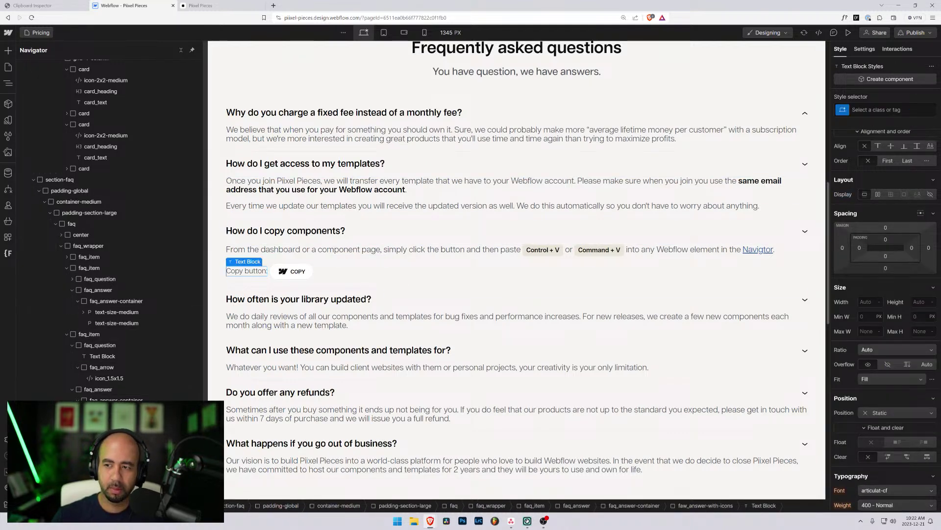
- Apply the text-size-medium class to the "Copy button:" text block
key("ctrl+Return")
type("text")
key("Down")
key("Down")
key("Down")
key("Down")
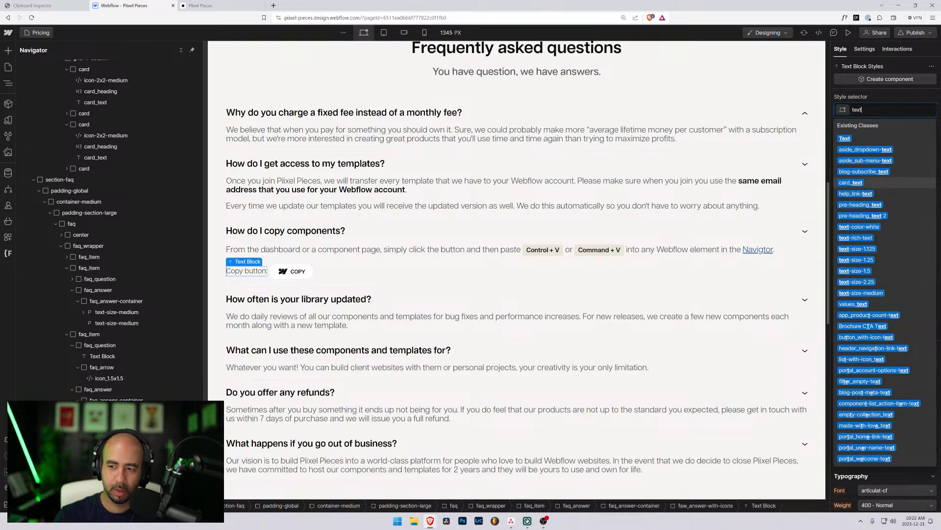
type("-siz")
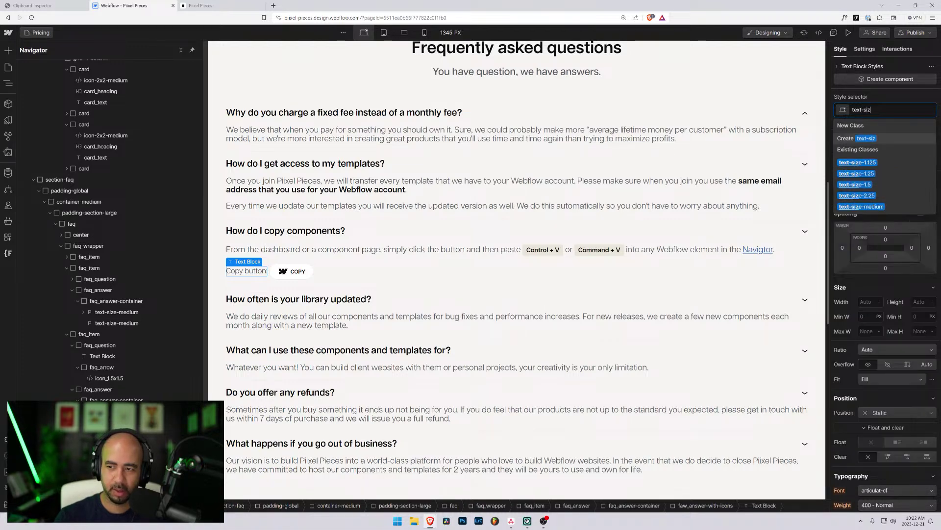
key("Down")
key("Down")
key("Down")
key("Down")
key("Down")
key("Return")
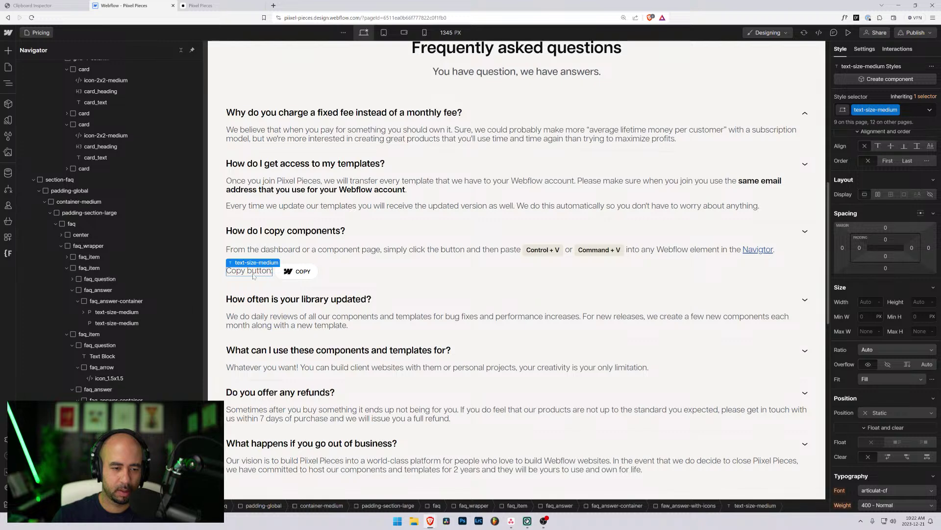
- Add a new combo class named font-weight-700 to the "Copy button:" text block
left_click(908, 112)
type("font")
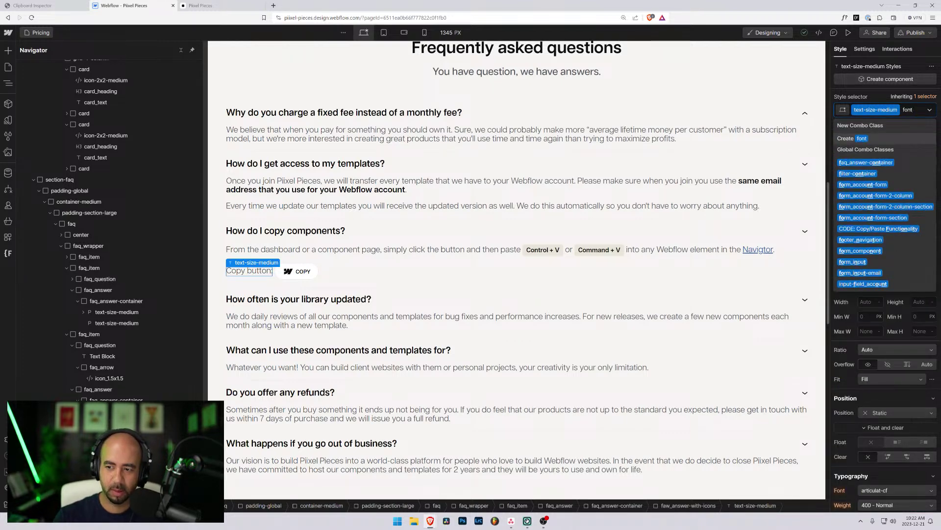
type("-weig")
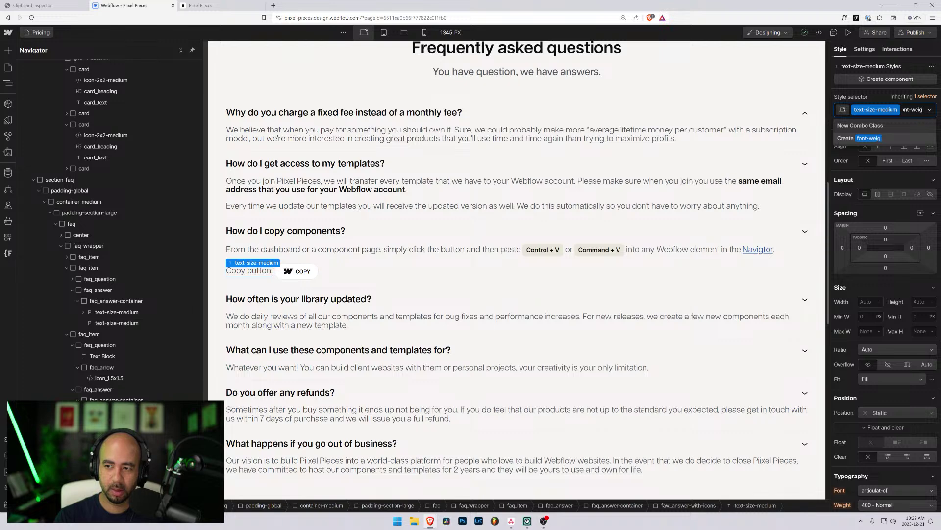
type("ht-7")
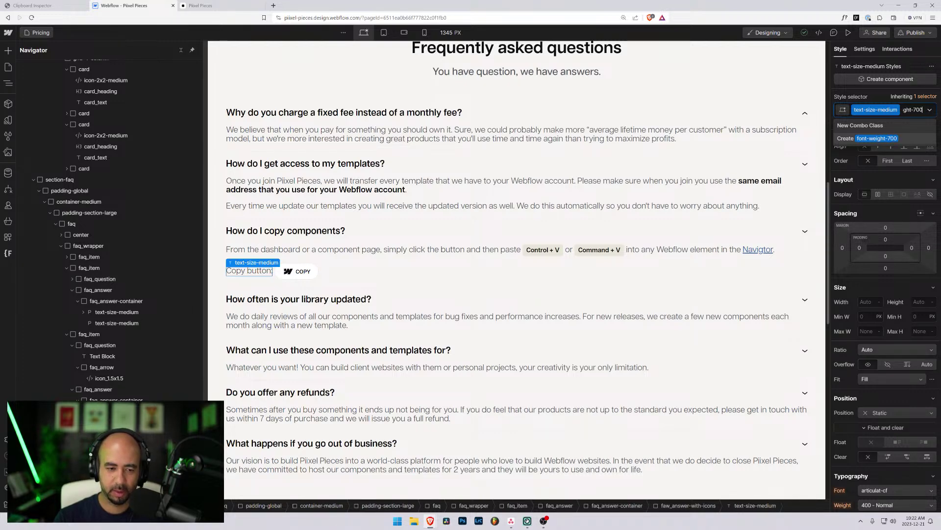
type("00")
key("Return")
- Set the font weight of the "Copy button:" text block's font-weight-700 combo class to 700 - Bold
scroll(859, 418, "down", 2)
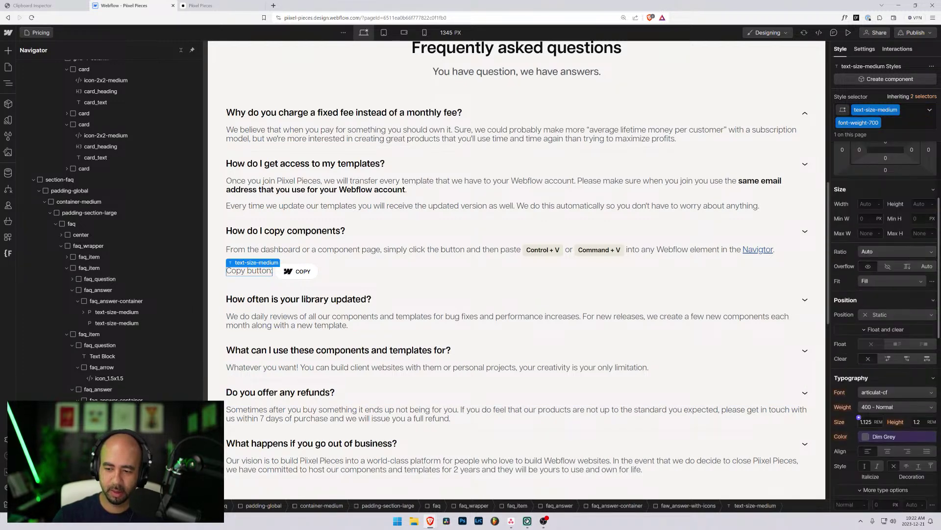
scroll(859, 350, "up", 4)
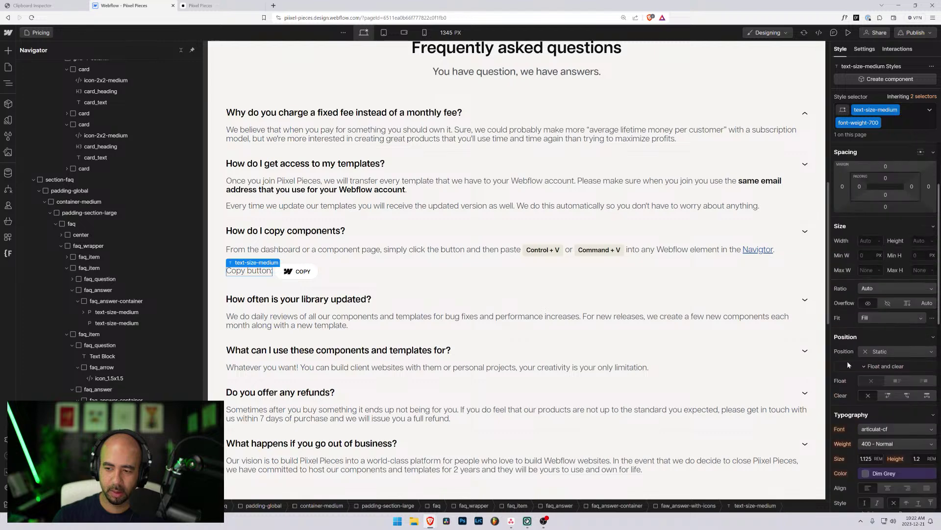
scroll(851, 265, "down", 4)
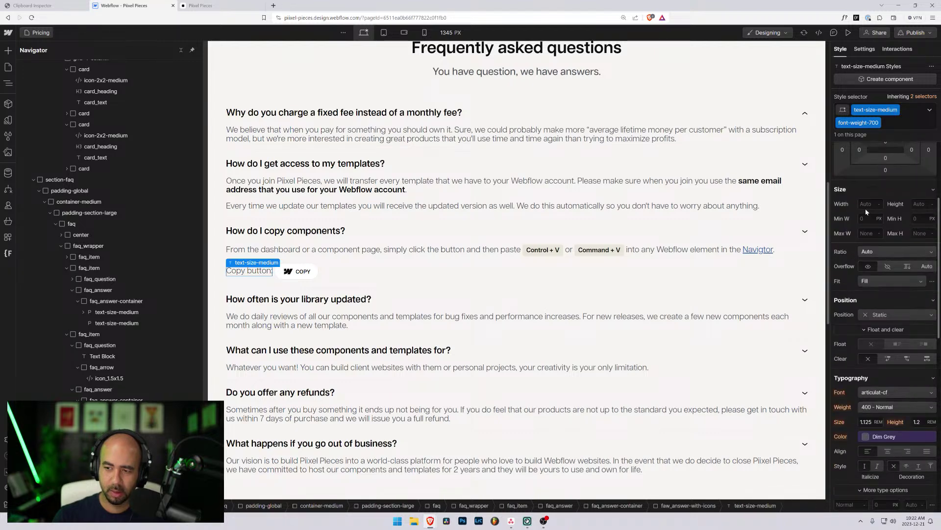
scroll(869, 354, "down", 3)
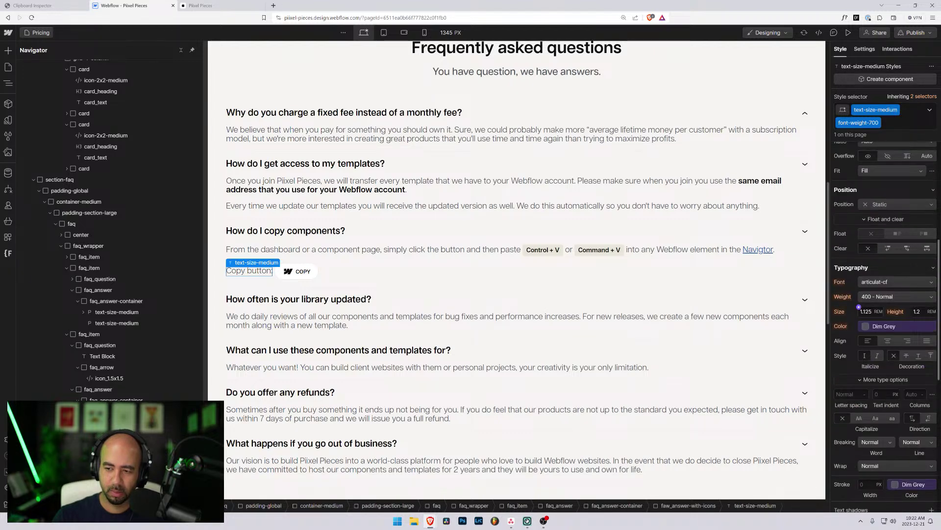
left_click(867, 327)
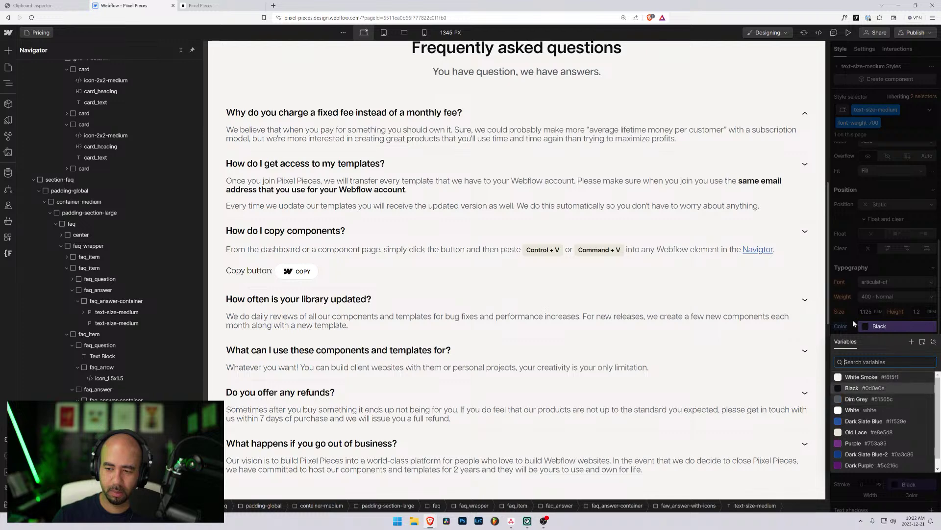
left_click(846, 314)
left_click(882, 296)
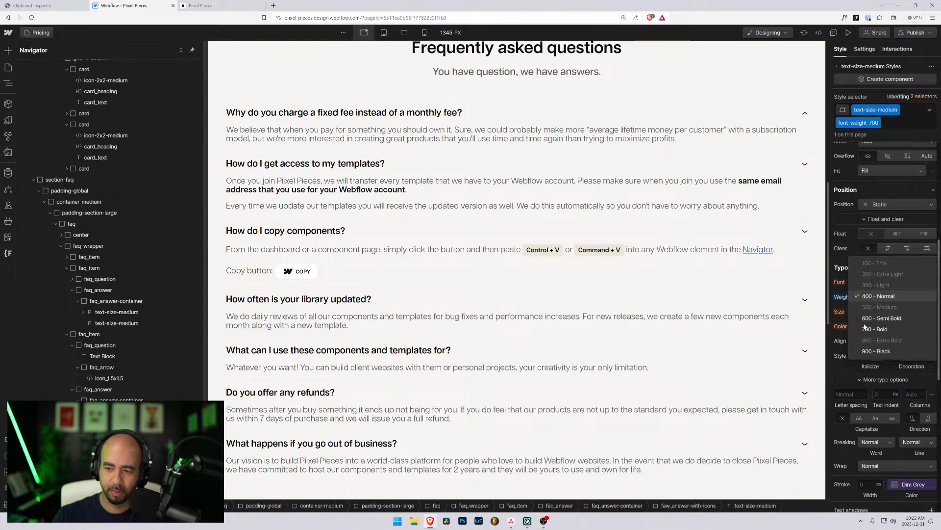
left_click(865, 331)
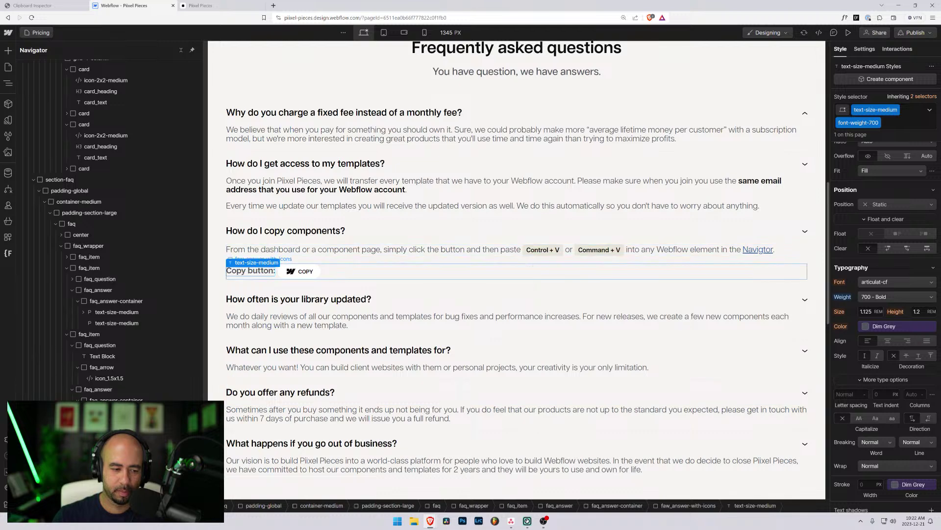
- Remove the font-weight-700 and text-size-medium classes from the "Copy button:" text block
left_click(491, 274)
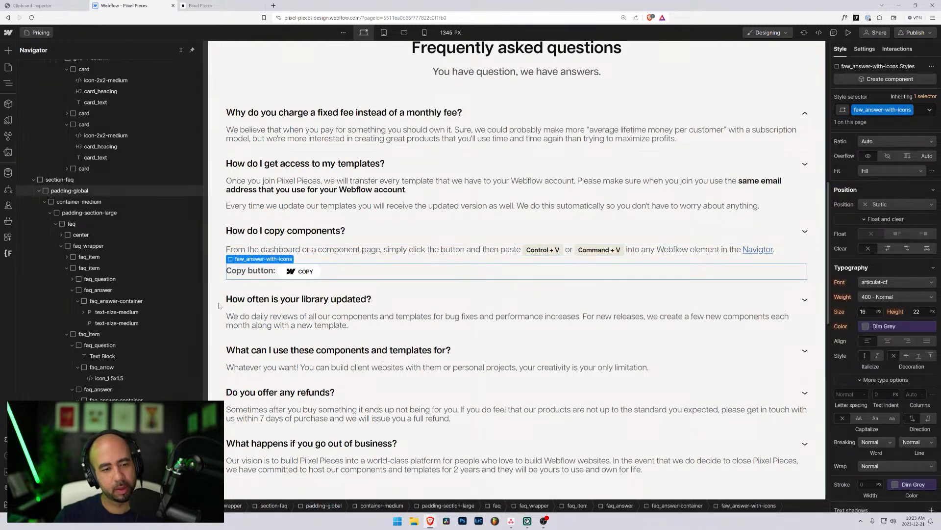
left_click(250, 270)
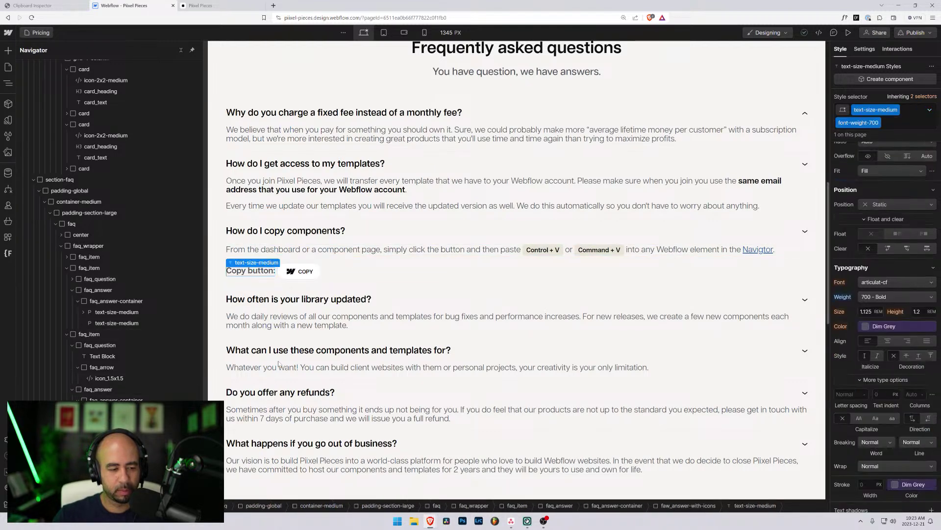
left_click(897, 123)
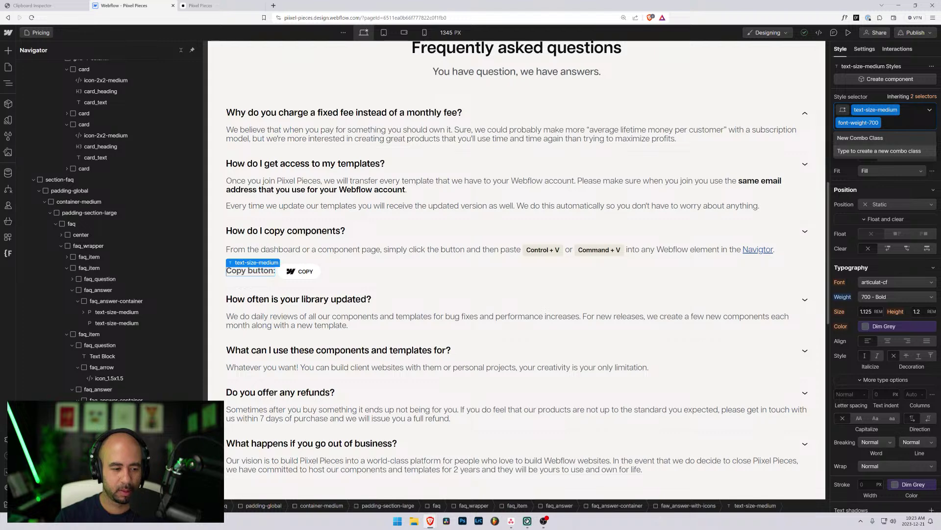
key("BackSpace")
key("BackSpace")
- Create a class named faq_answer-with-icons-title on the "Copy button:" text block
type("faw")
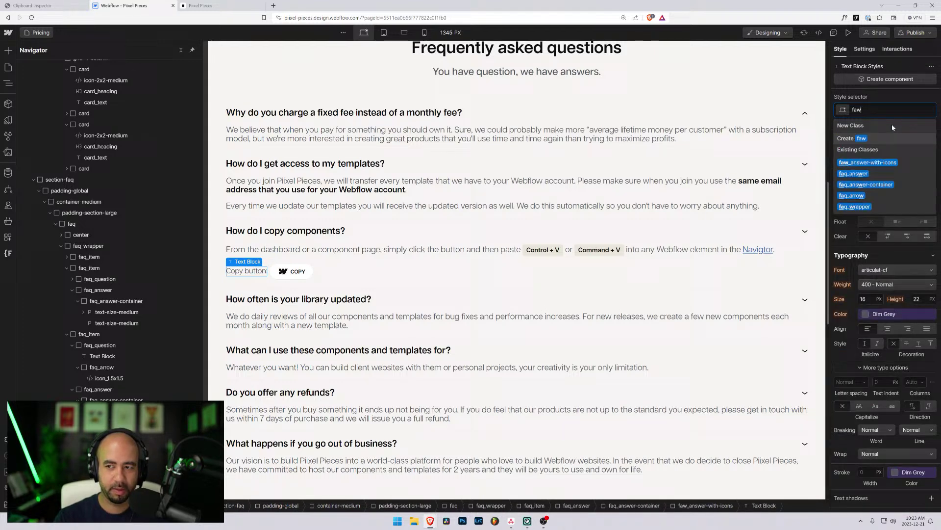
key("BackSpace")
type("q_")
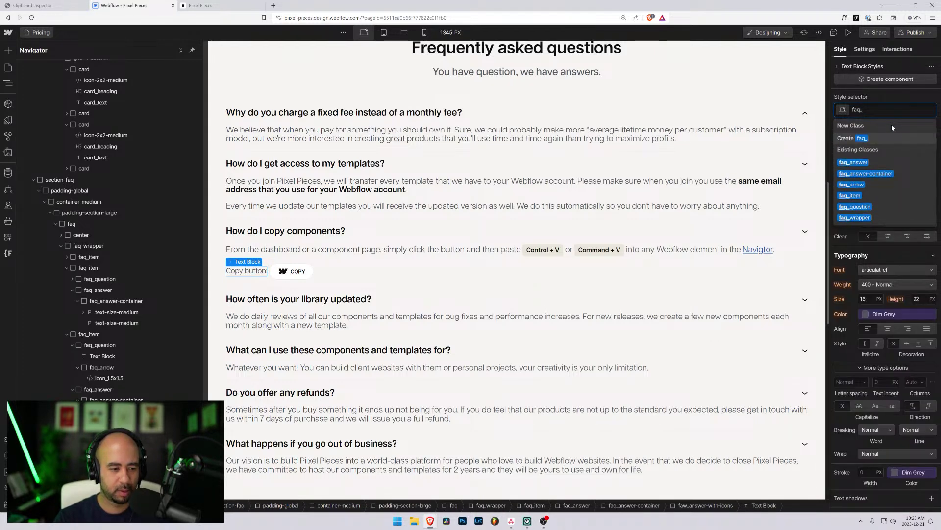
type("answer-wi")
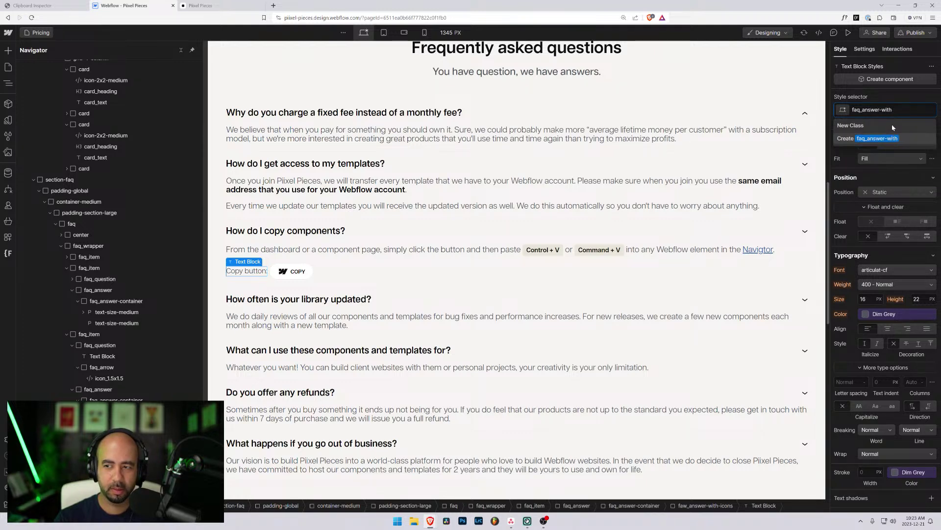
type("th")
key("BackSpace")
key("BackSpace")
key("BackSpace")
key("BackSpace")
key("BackSpace")
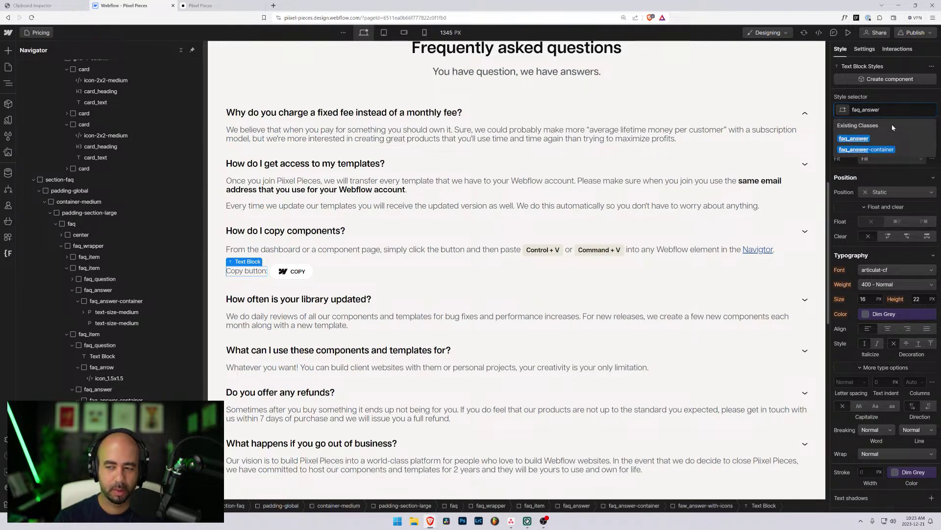
type("w")
key("BackSpace")
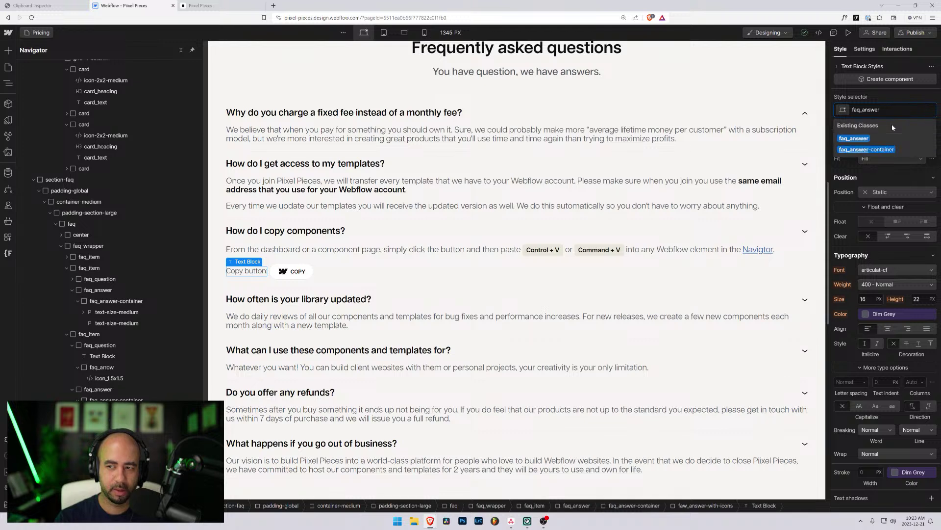
type("-with-icons-")
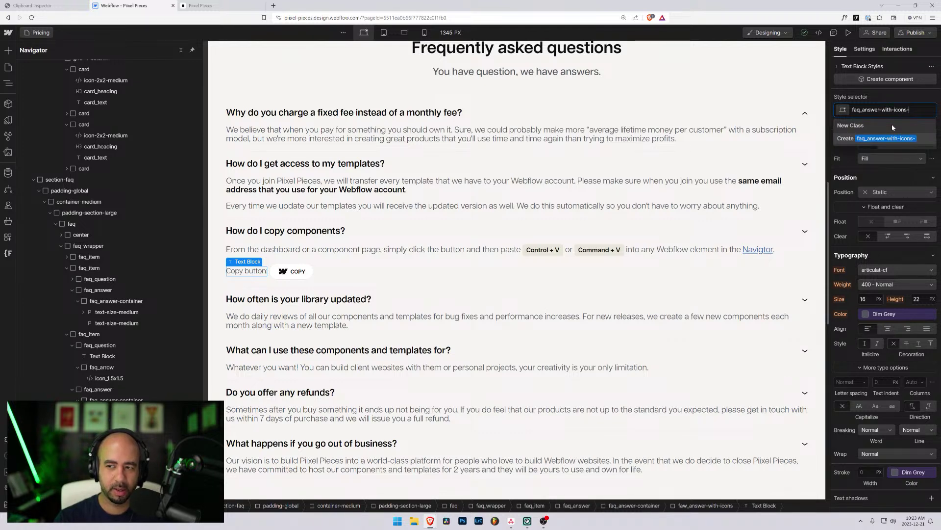
type("title")
key("Return")
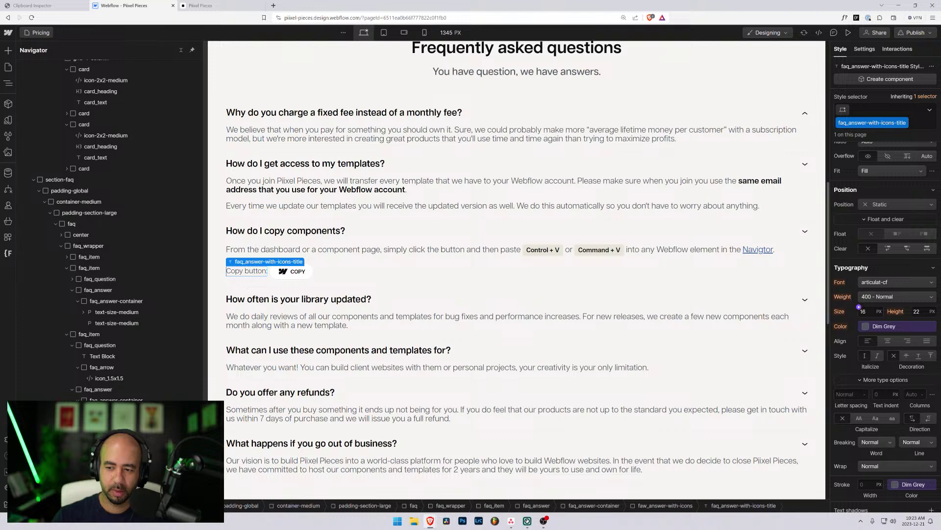
- Set the faq_answer-with-icons-title font size to 1.125 rem and its line height to 1.2 em
left_click(487, 250)
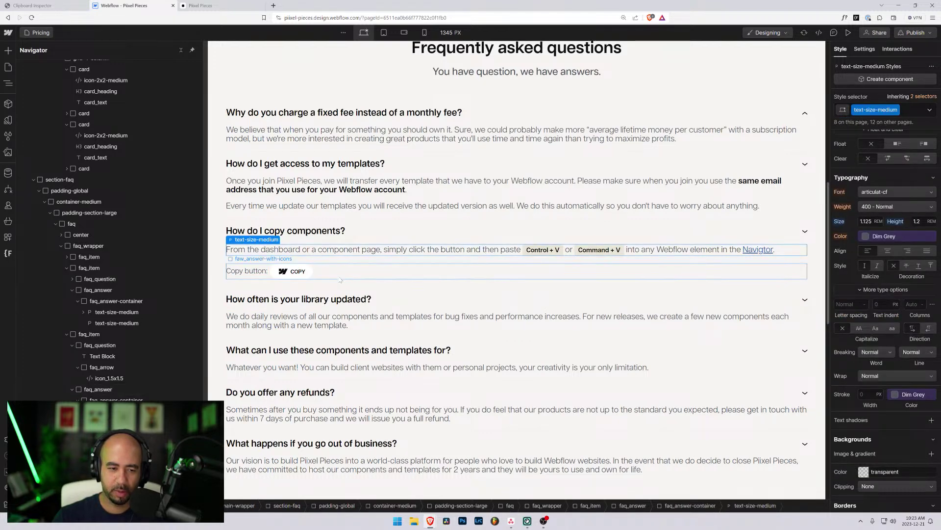
left_click(260, 271)
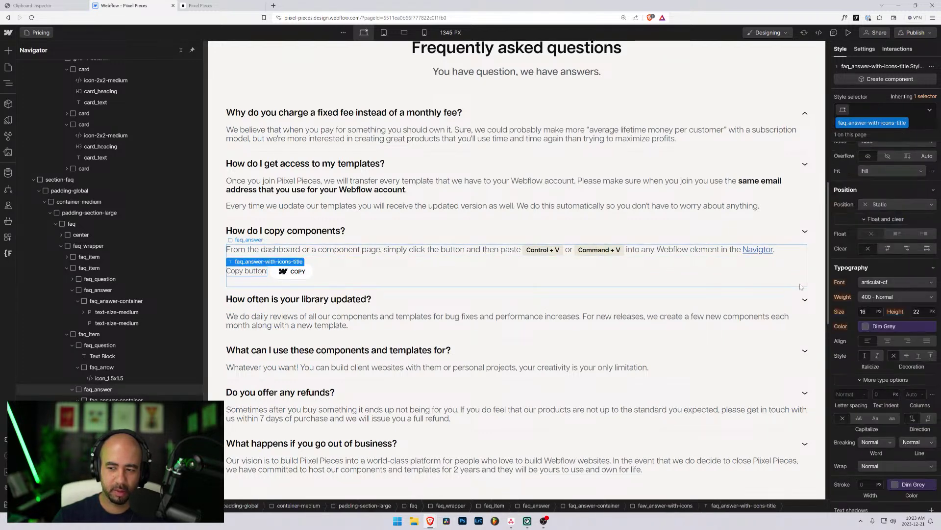
left_click(867, 314)
left_click(867, 315)
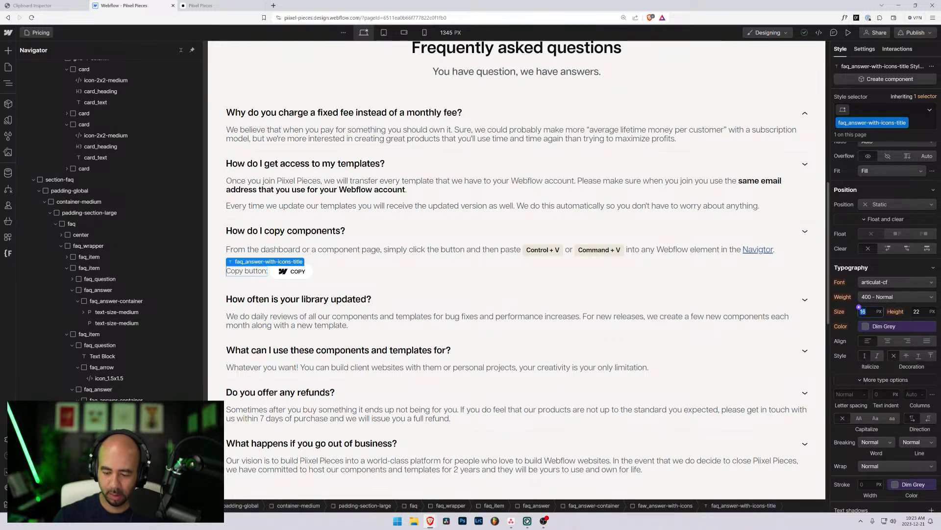
type("1.125rem")
key("Return")
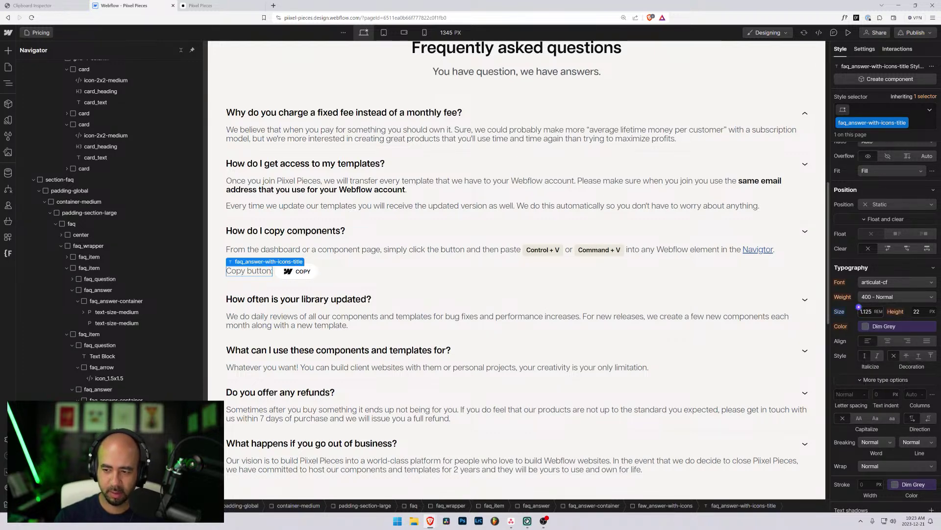
left_click(916, 311)
type("1")
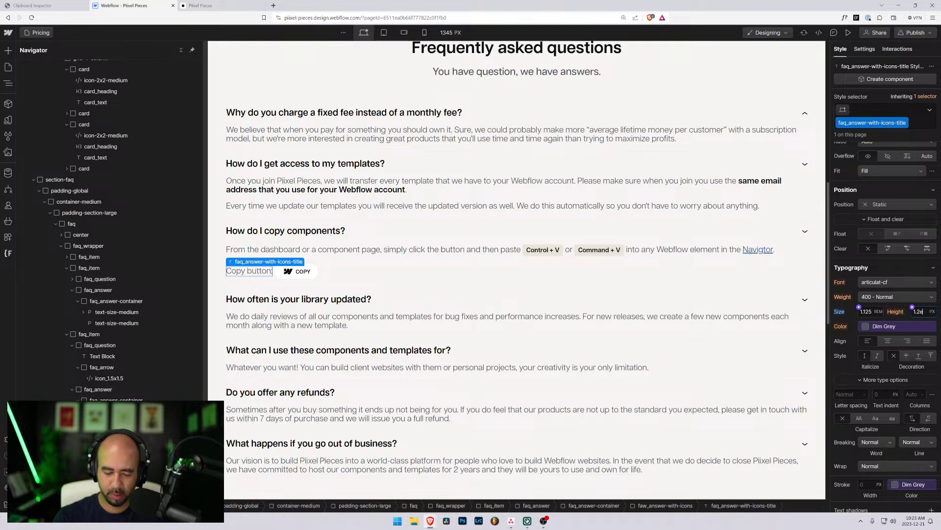
type(".2")
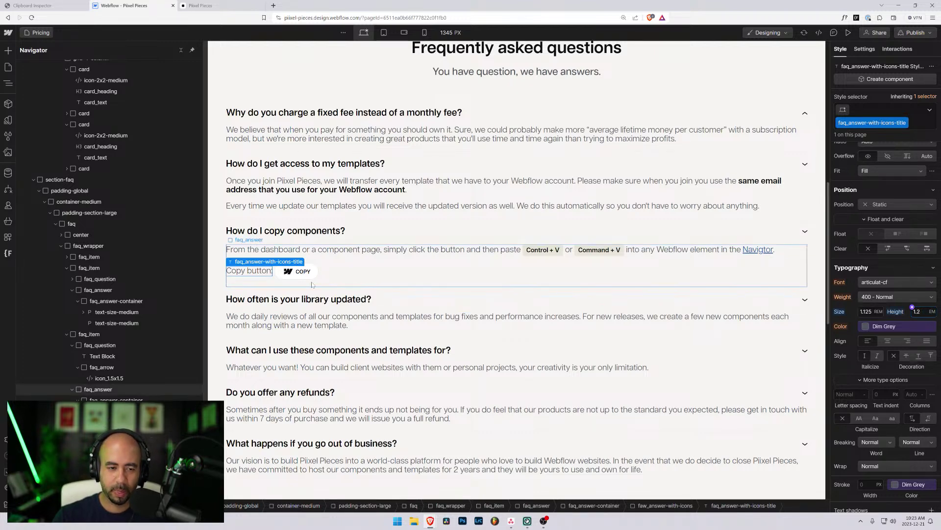
key("Return")
- Set the faq_answer-with-icons-title font weight to 700 - Bold and its text colour to the Black variable
left_click(871, 300)
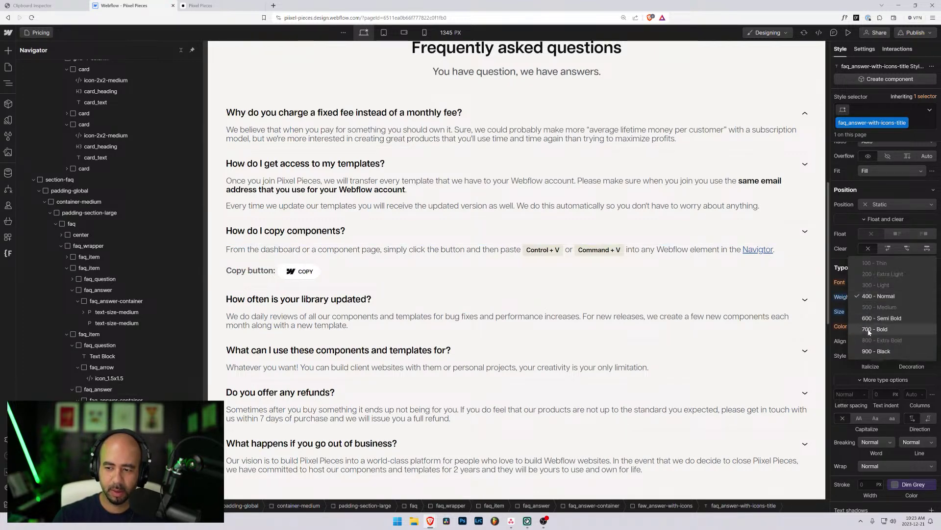
left_click(869, 336)
left_click(864, 330)
left_click(856, 389)
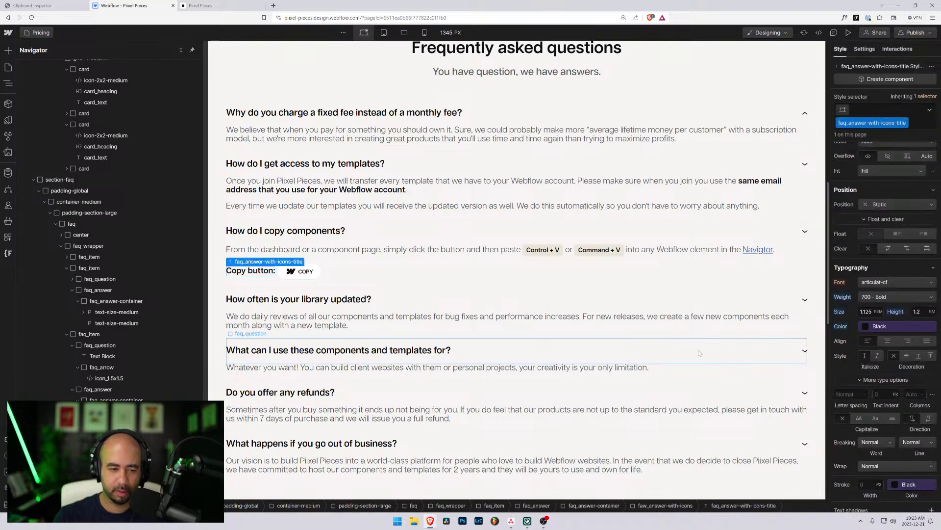
key("Left")
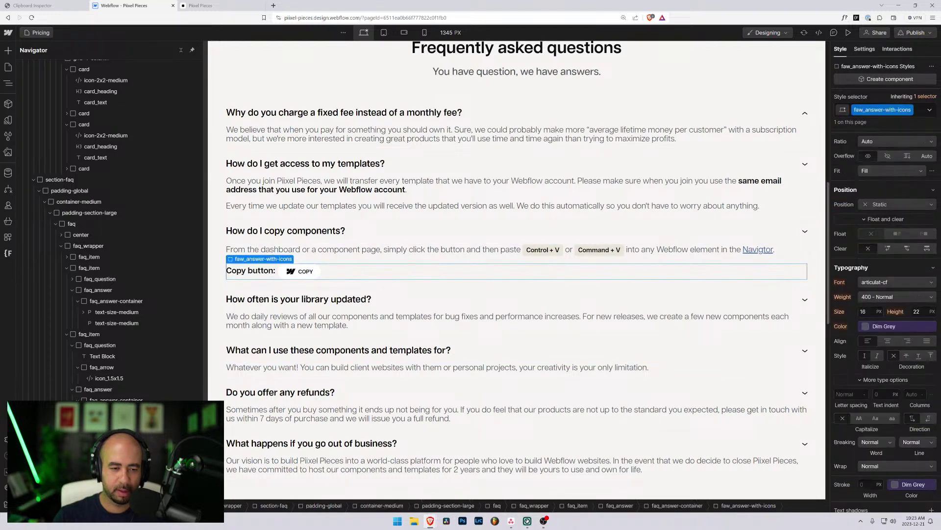
- Change the label's text to "Copy button example:" and underline it
double_click(275, 270)
left_click(277, 270)
key("BackSpace")
type("example")
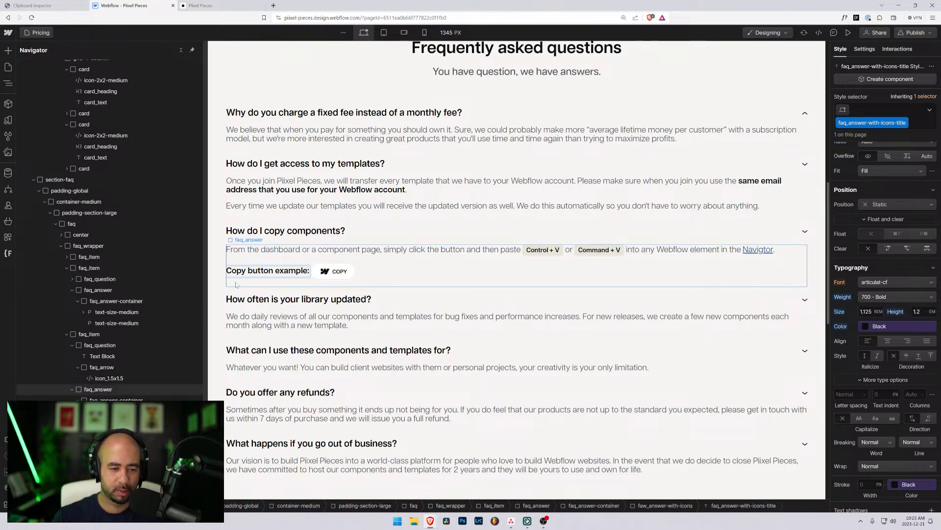
type(":")
key("Escape")
left_click(268, 271)
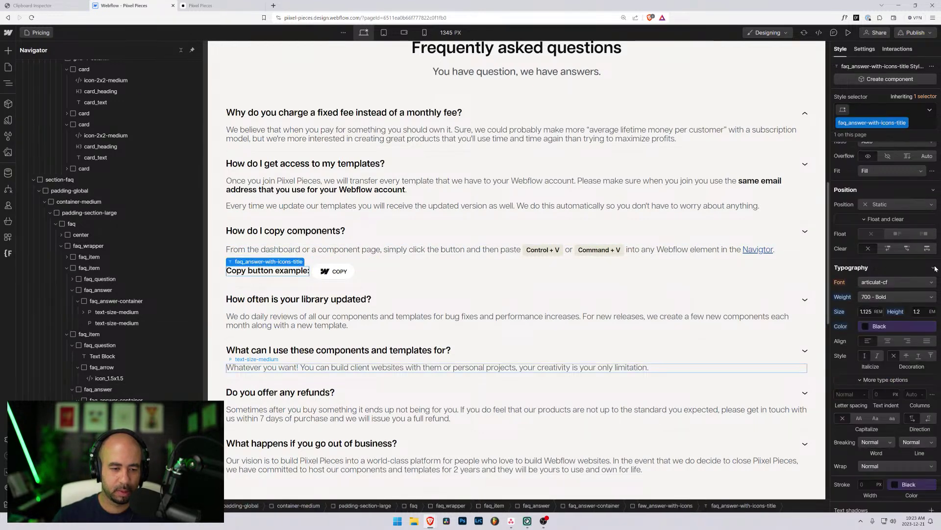
left_click(919, 356)
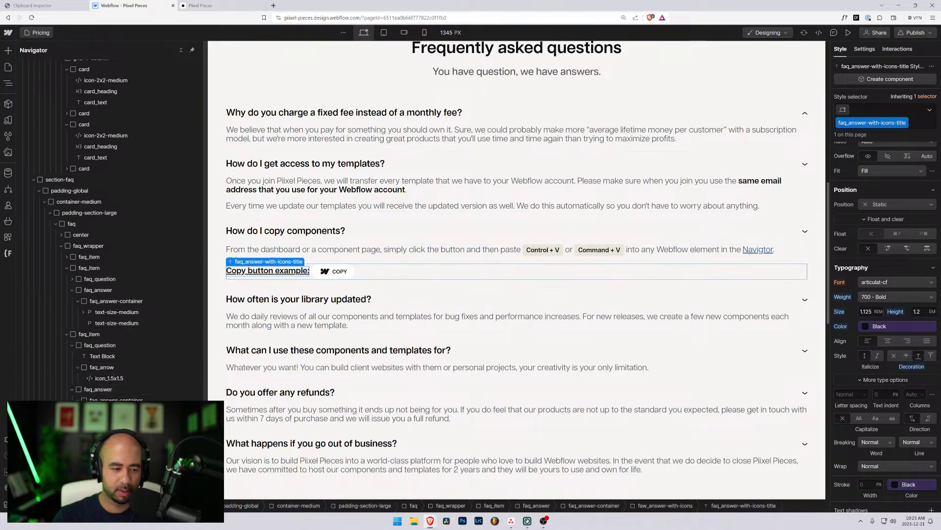
- Set the faw_answer-with-icons flex layout to vertical with its children left-aligned
key("Escape")
scroll(892, 174, "up", 2)
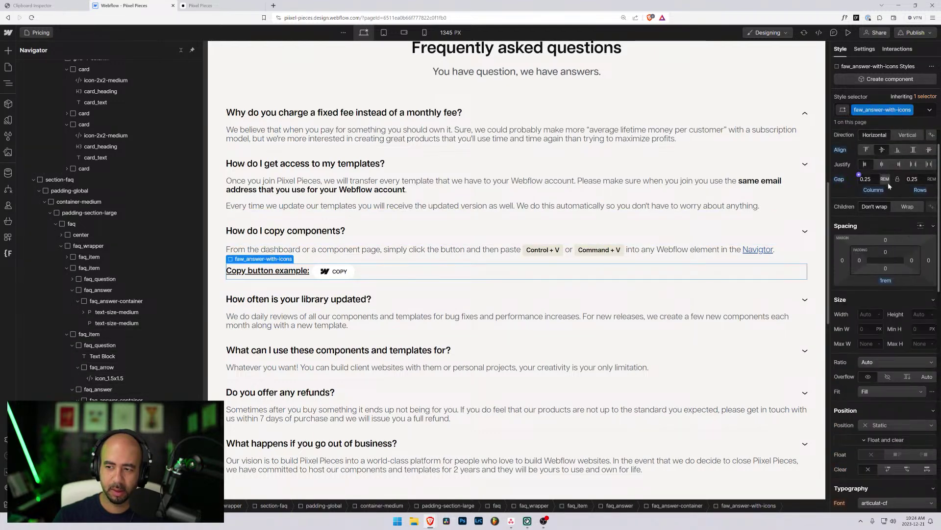
left_click(906, 139)
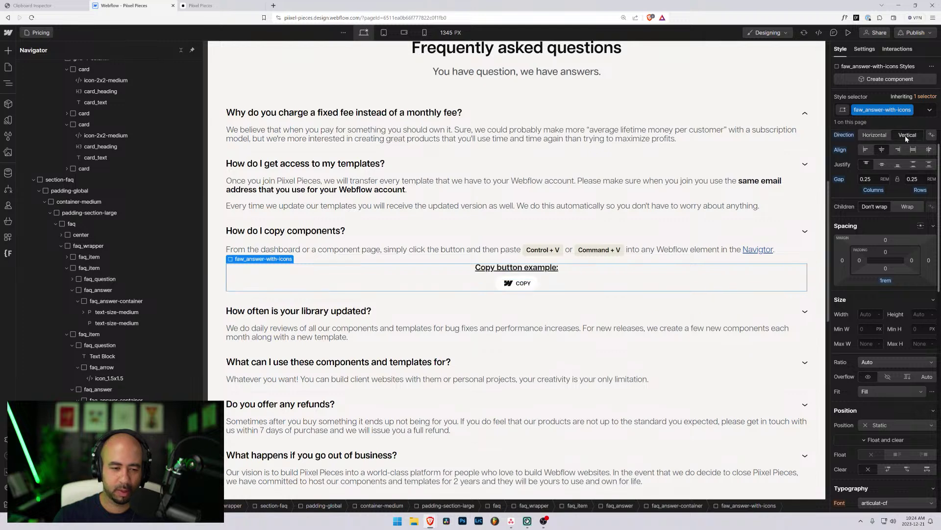
left_click(867, 150)
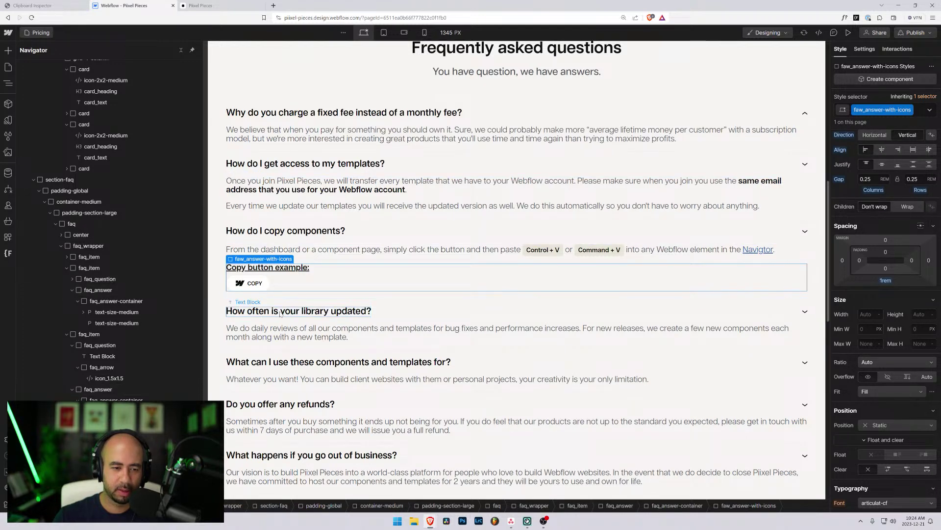
- Insert the word "copy" before "button" in the first paragraph of the "How do I copy components?" answer
double_click(402, 249)
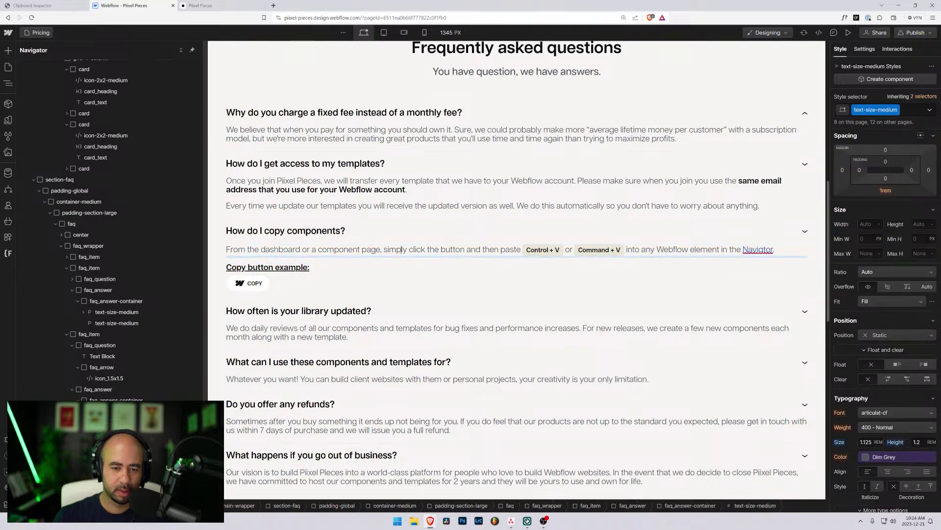
type("copy")
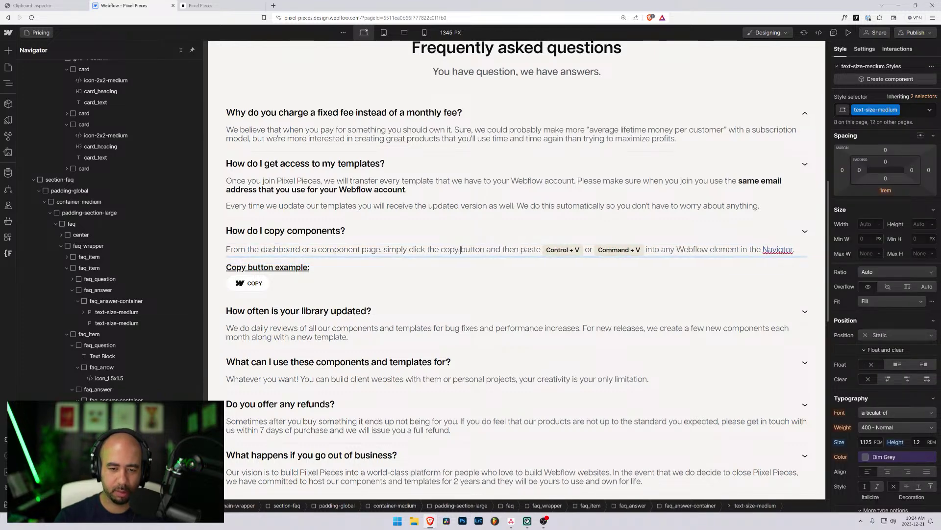
left_click(275, 331)
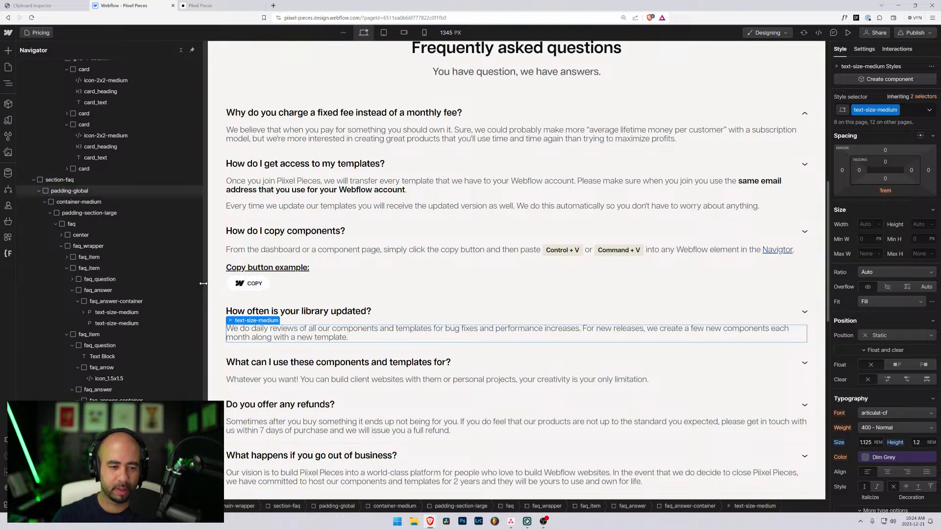
- Set the line-height unit of the text-size-medium FAQ paragraphs to EM on the desktop breakpoint
scroll(319, 172, "up", 4)
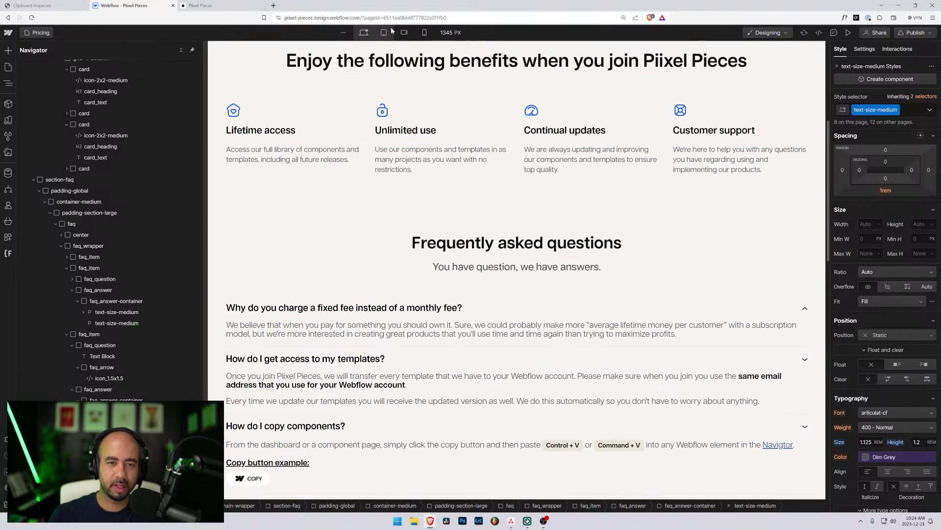
left_click(384, 33)
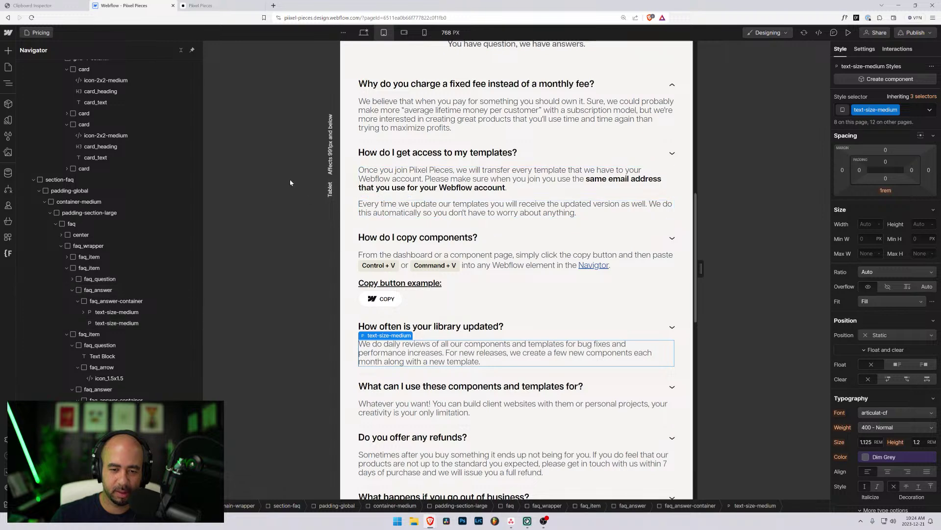
scroll(393, 263, "up", 3)
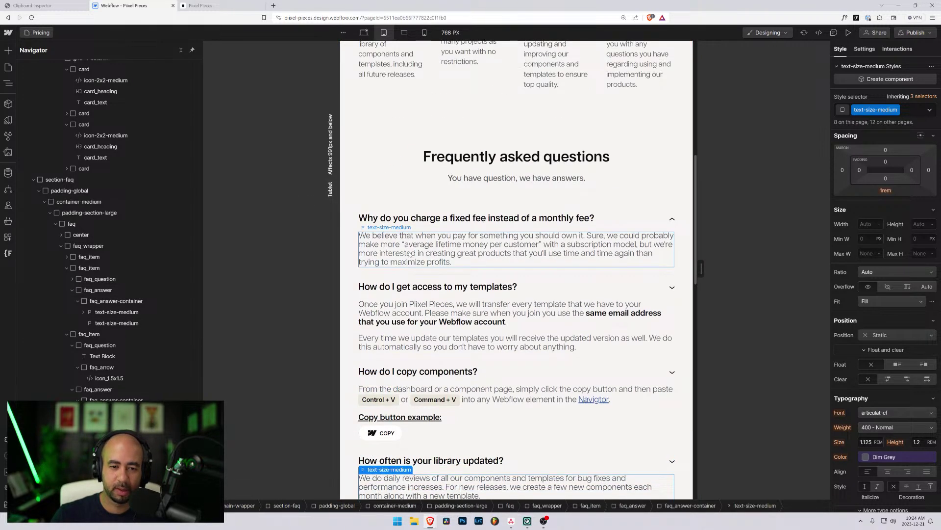
left_click(410, 254)
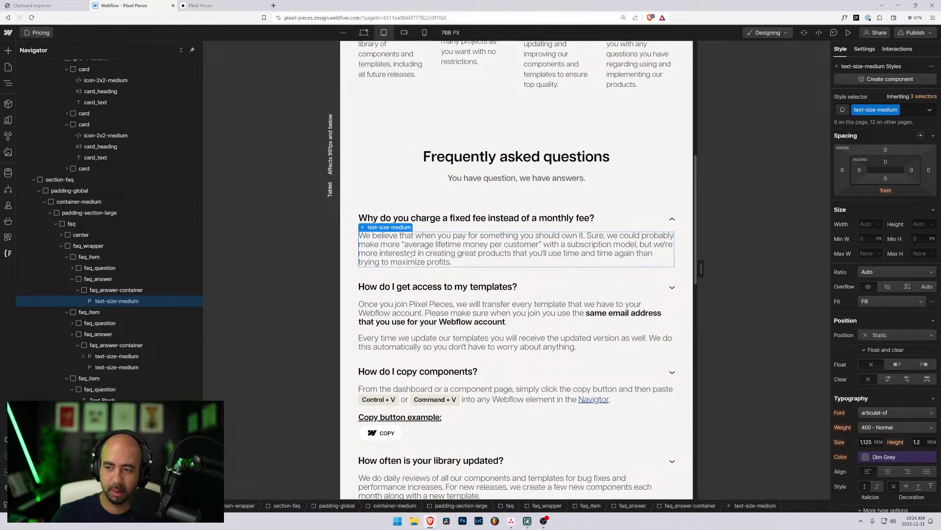
left_click(363, 32)
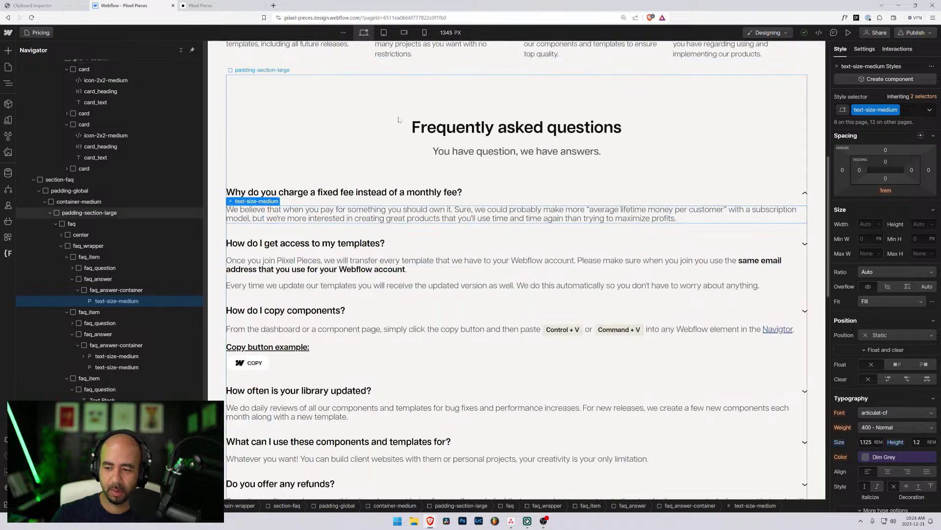
left_click(931, 441)
left_click(919, 433)
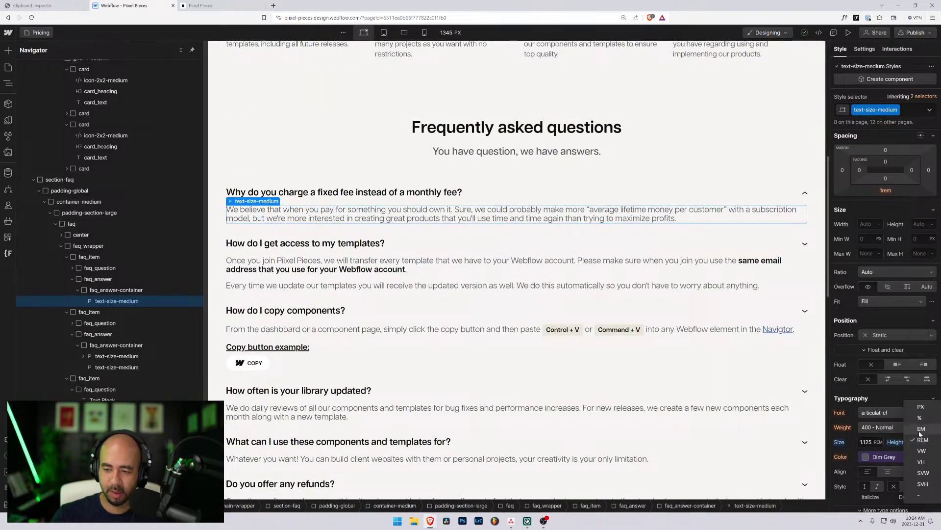
- Set the faq_question font size to 1.125 rem on the mobile landscape breakpoint
left_click(383, 35)
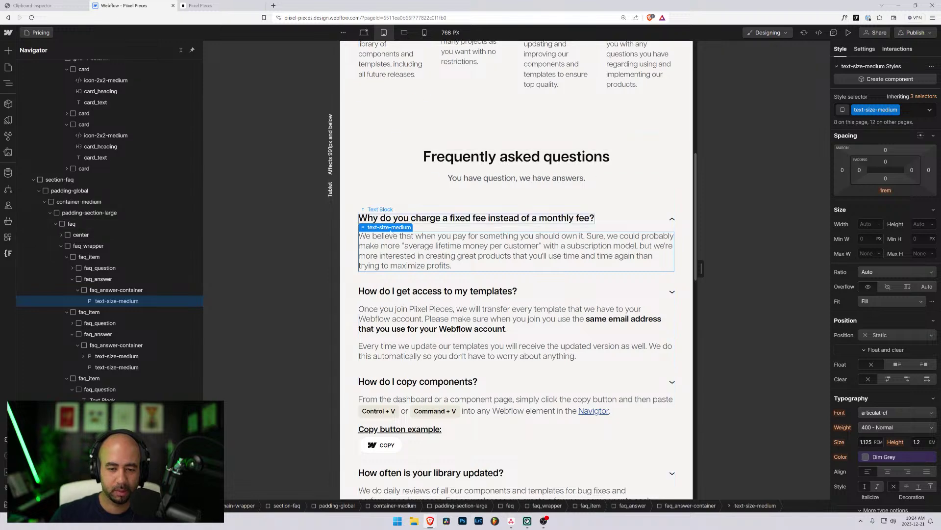
scroll(391, 231, "down", 2)
scroll(391, 231, "down", 2)
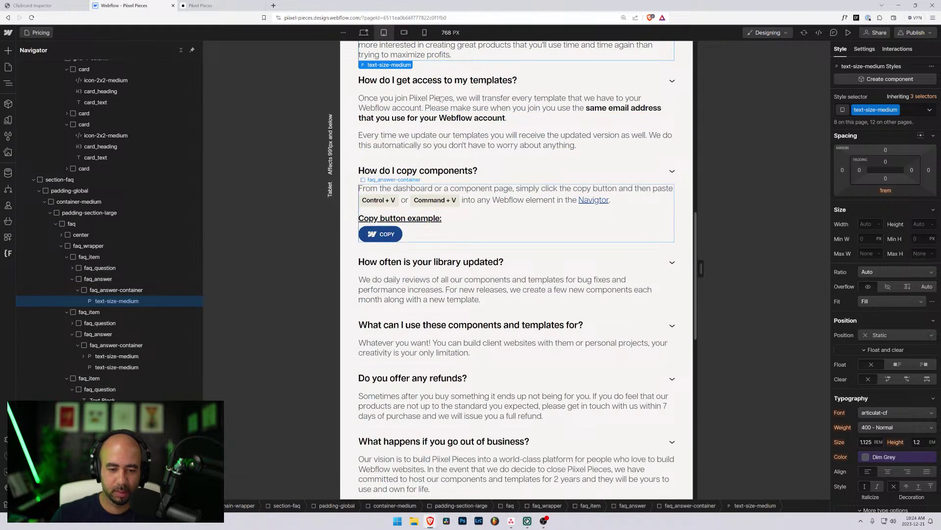
left_click(404, 33)
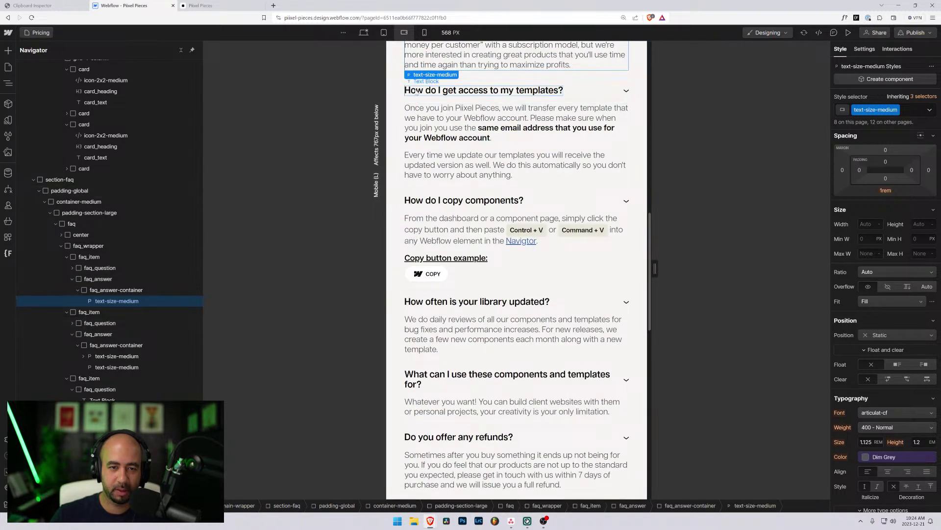
left_click(485, 90)
left_click(101, 324)
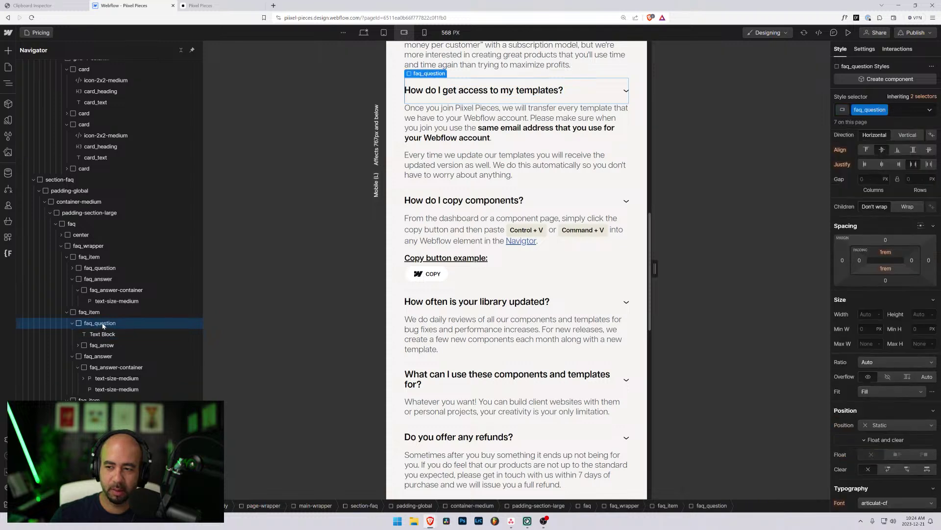
scroll(858, 365, "down", 2)
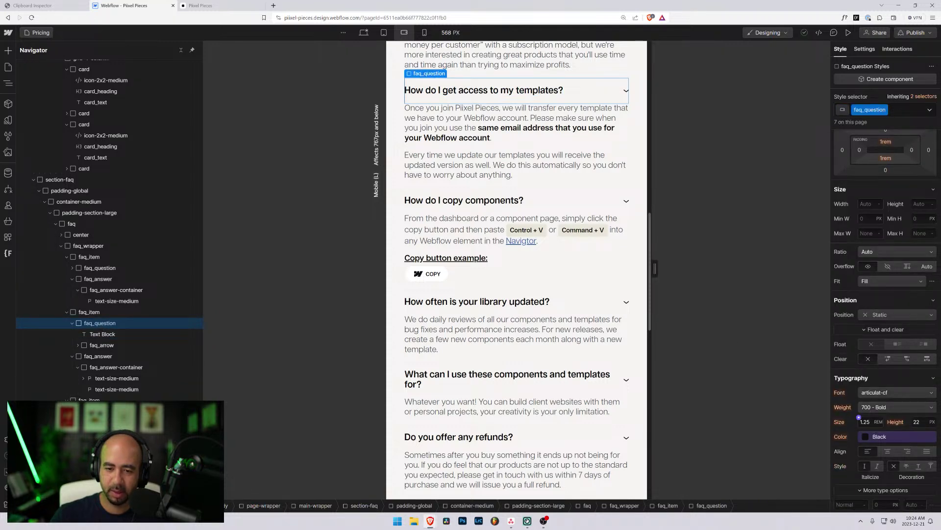
type("1")
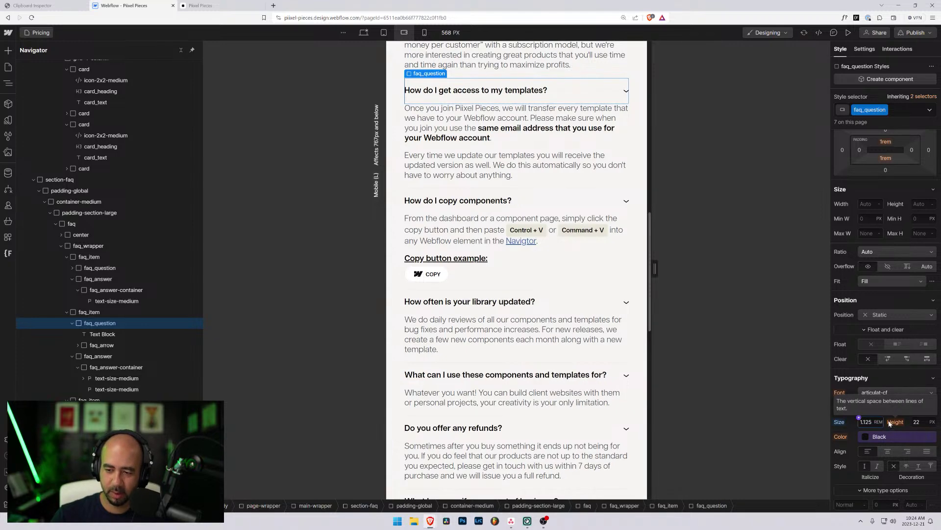
- Set the faq_question line height to 1.2 em on the desktop breakpoint, and return to the mobile landscape view
left_click(363, 33)
left_click(363, 33)
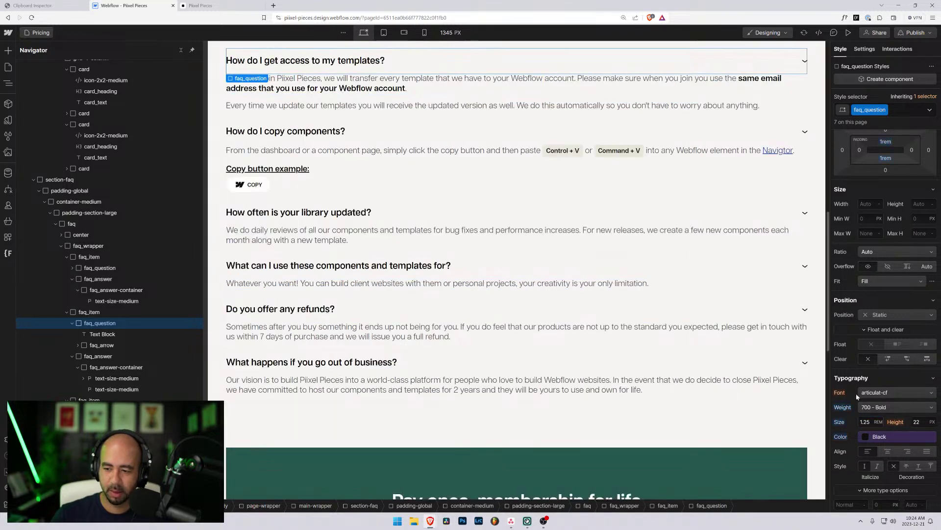
left_click(915, 421)
type("1.2")
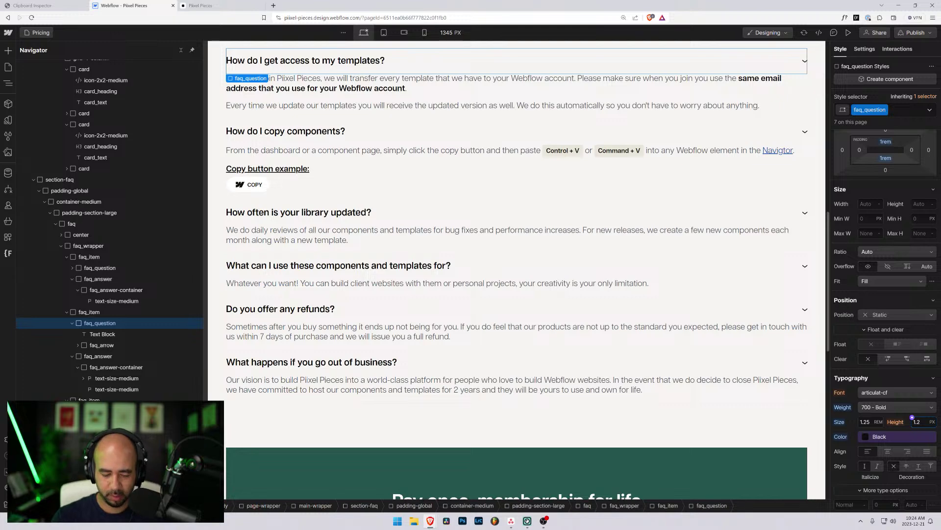
type("rem")
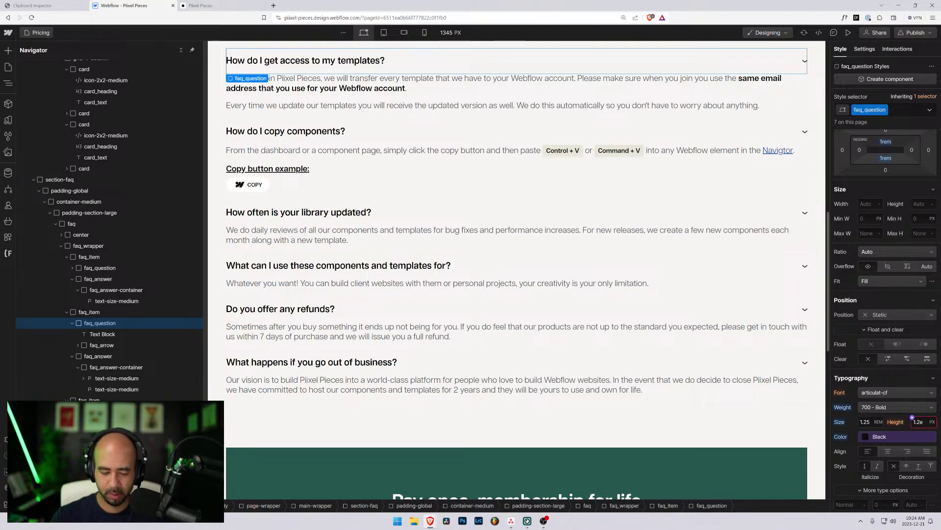
key("Return")
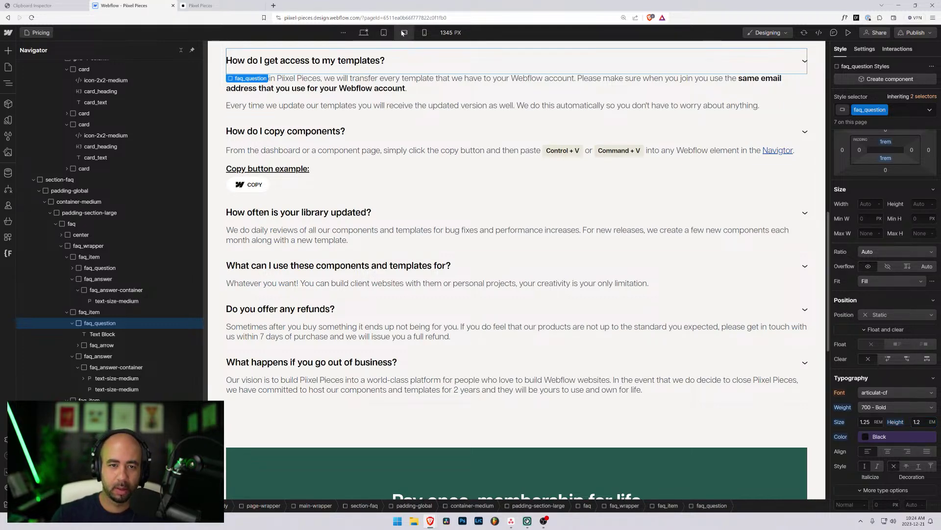
left_click(404, 33)
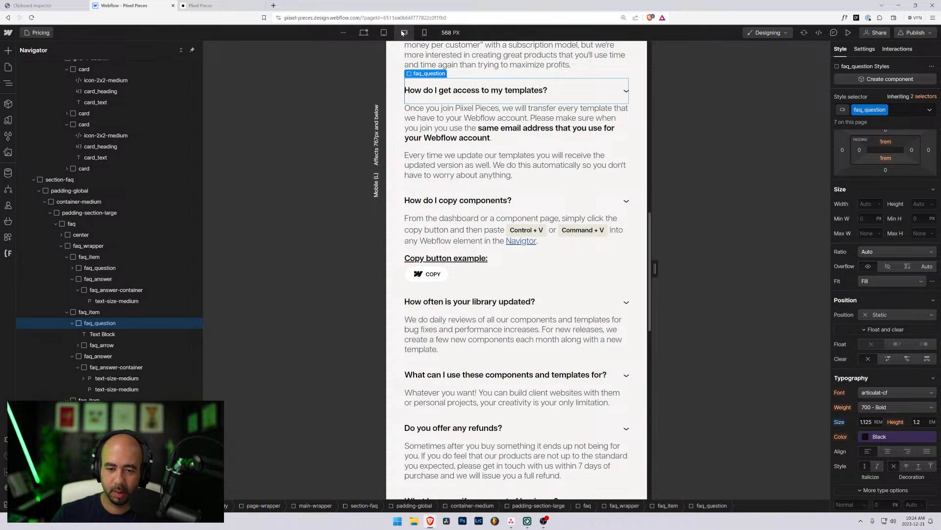
- Switch to the mobile portrait breakpoint and select the call-to-action block below the FAQ
left_click(429, 219)
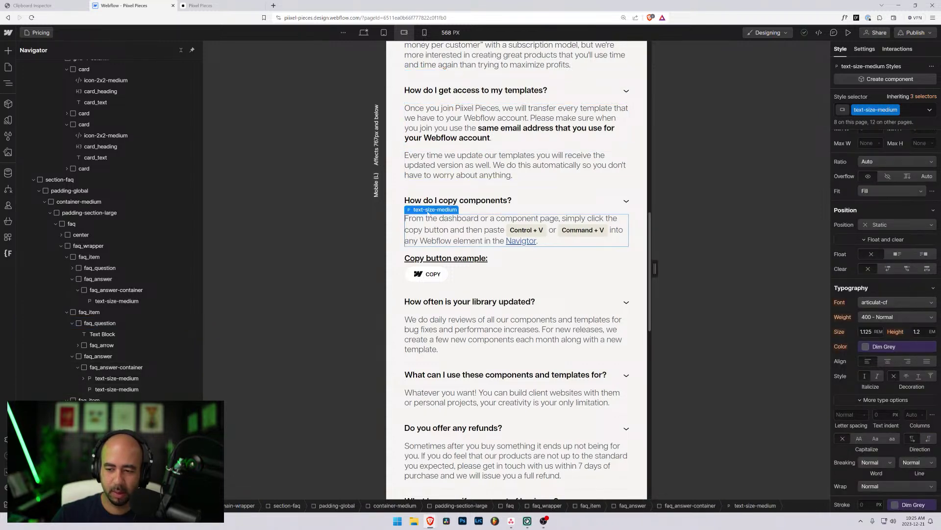
left_click(429, 200)
left_click(425, 32)
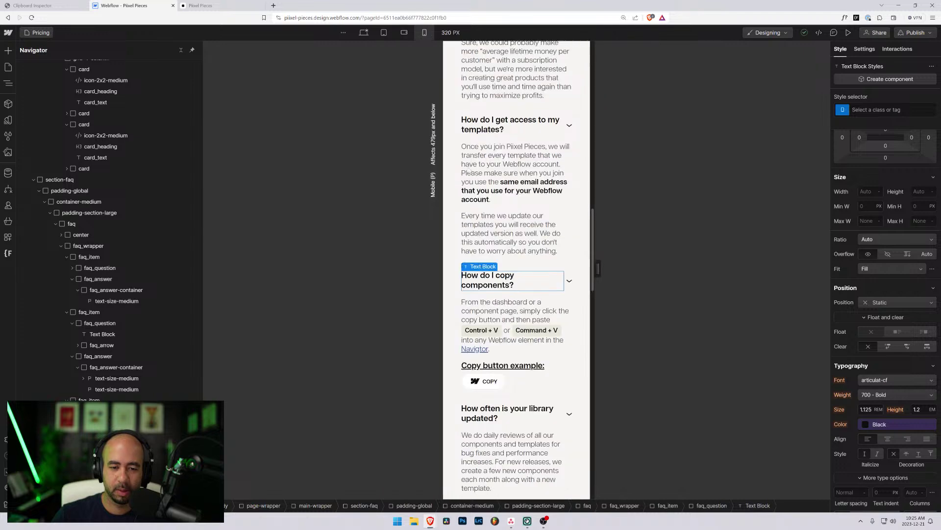
scroll(517, 236, "down", 15)
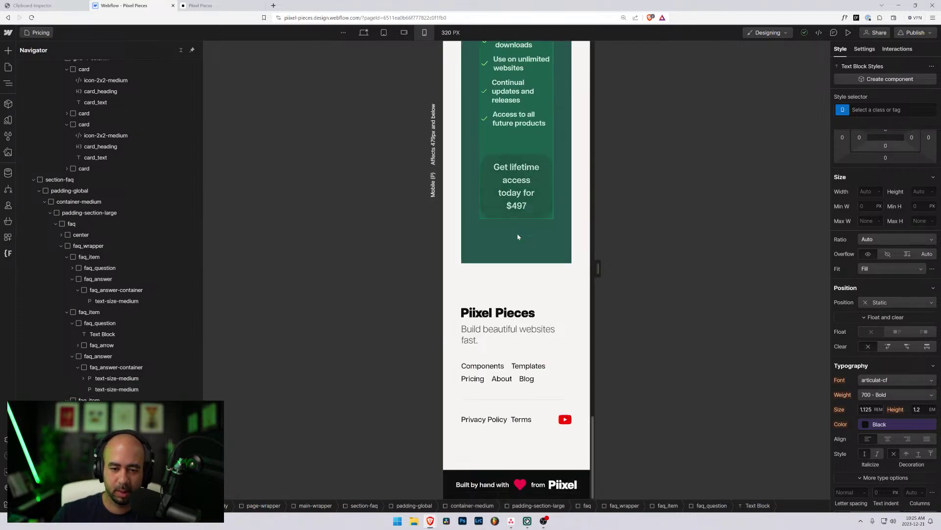
scroll(518, 237, "up", 9)
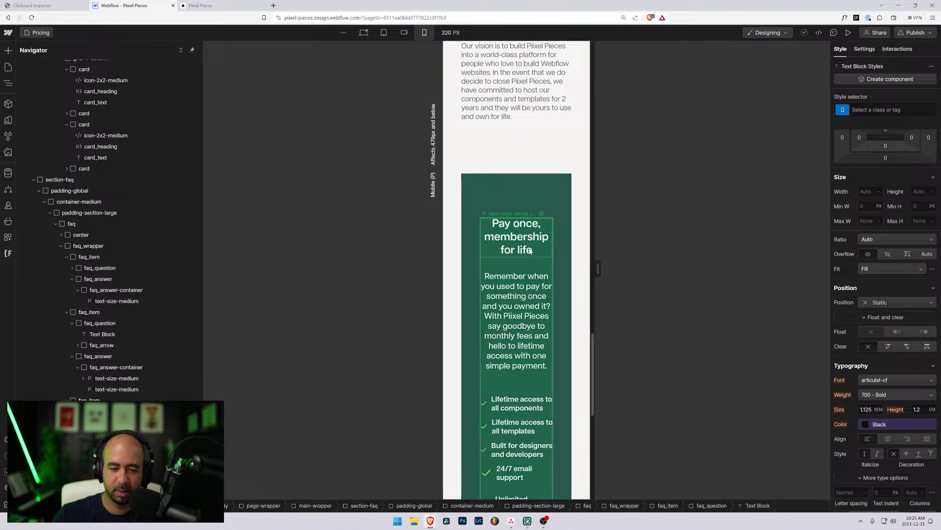
left_click(500, 210)
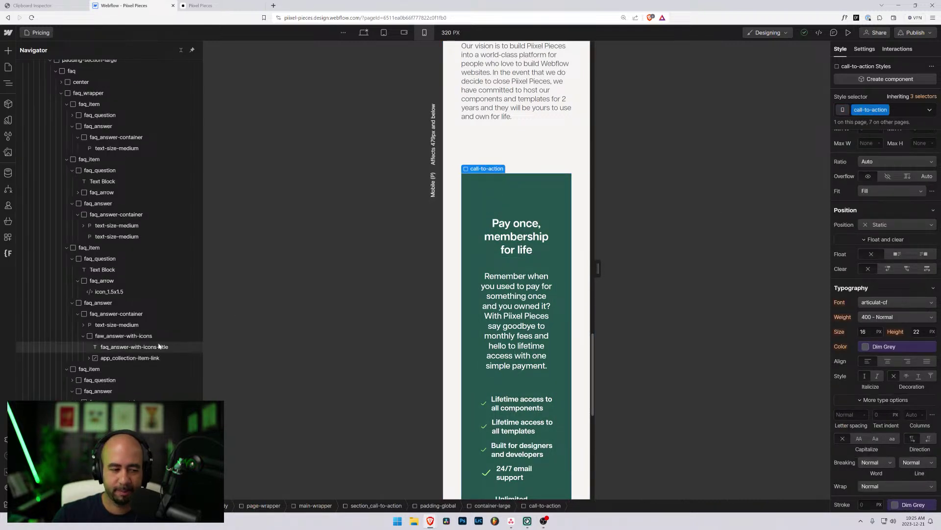
scroll(113, 353, "down", 1)
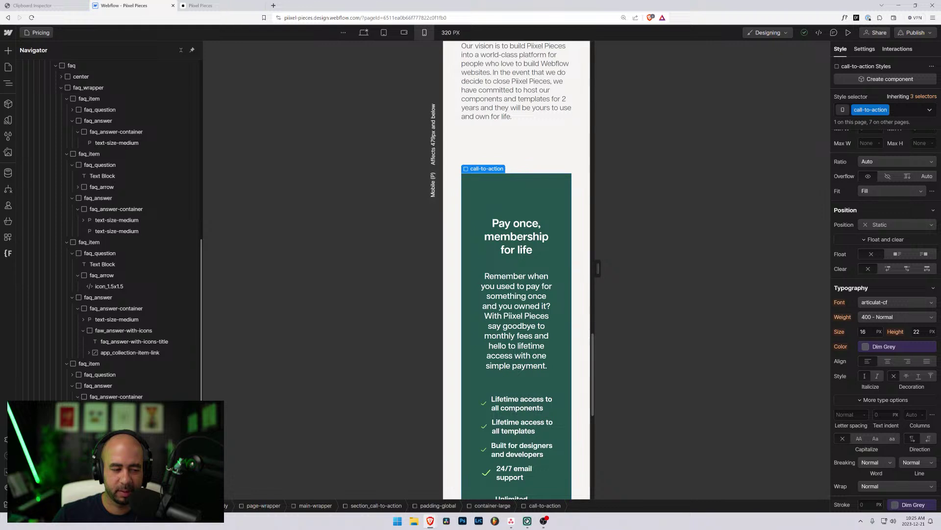
scroll(113, 343, "down", 1)
left_click(485, 287)
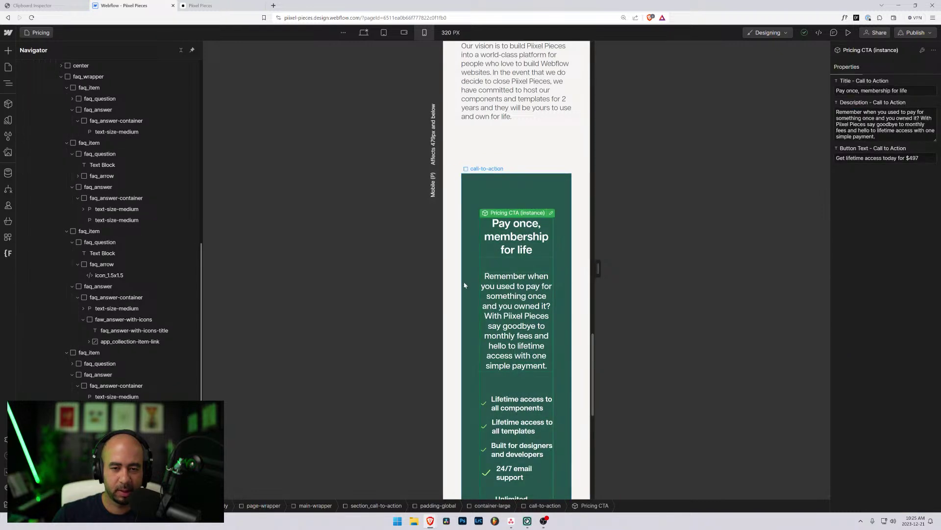
left_click(563, 212)
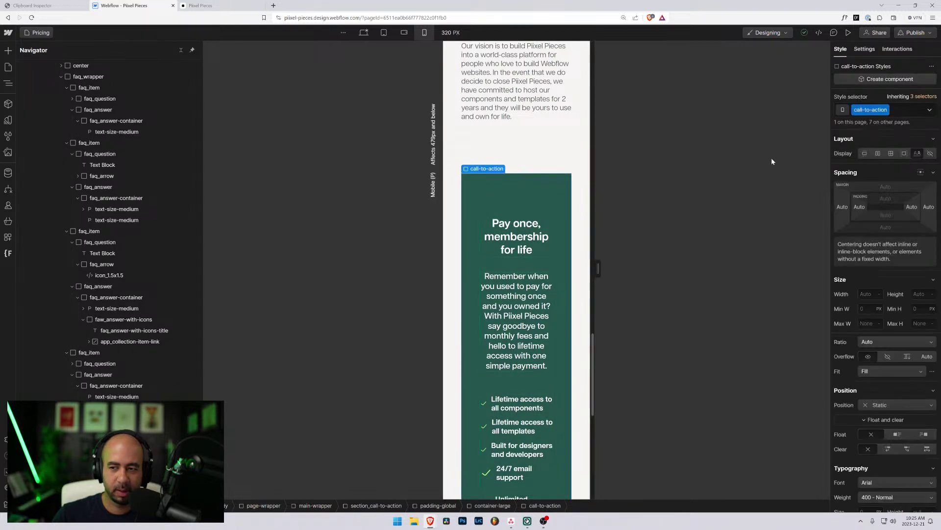
left_click(858, 210)
key("shift+1")
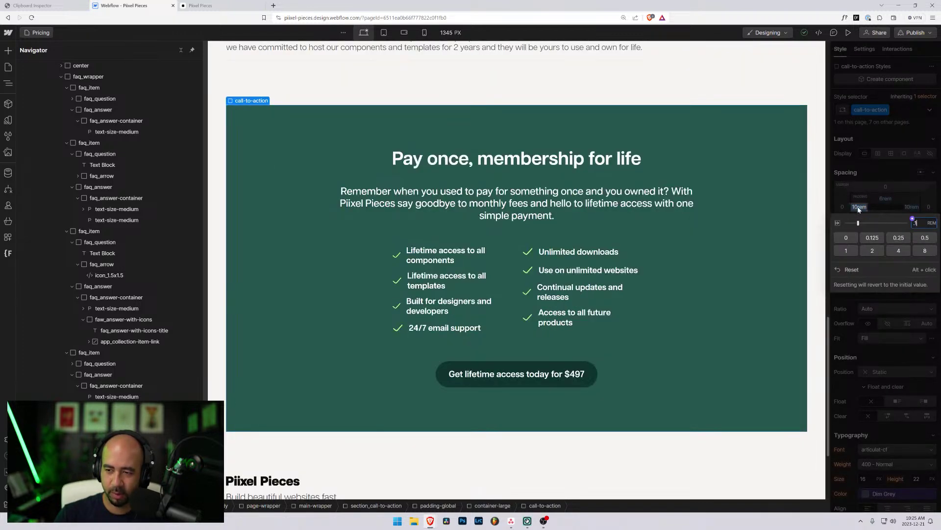
key("BackSpace")
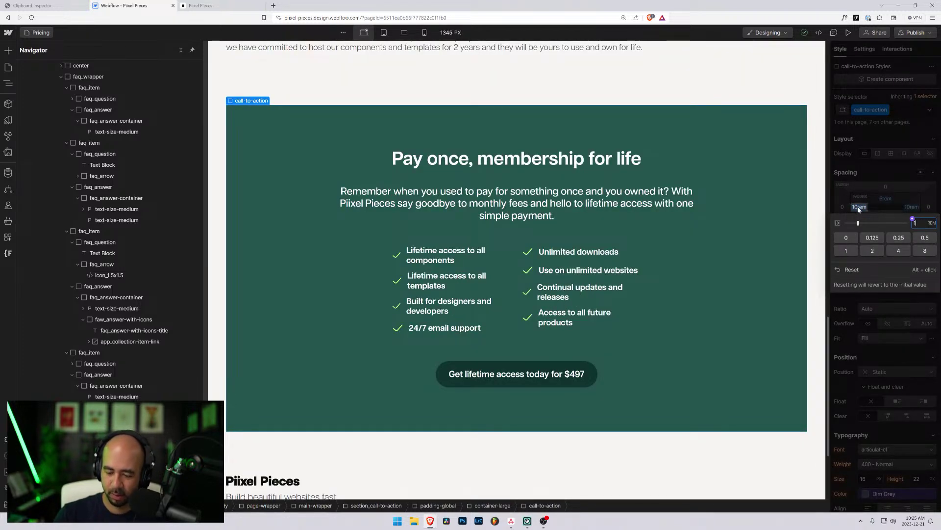
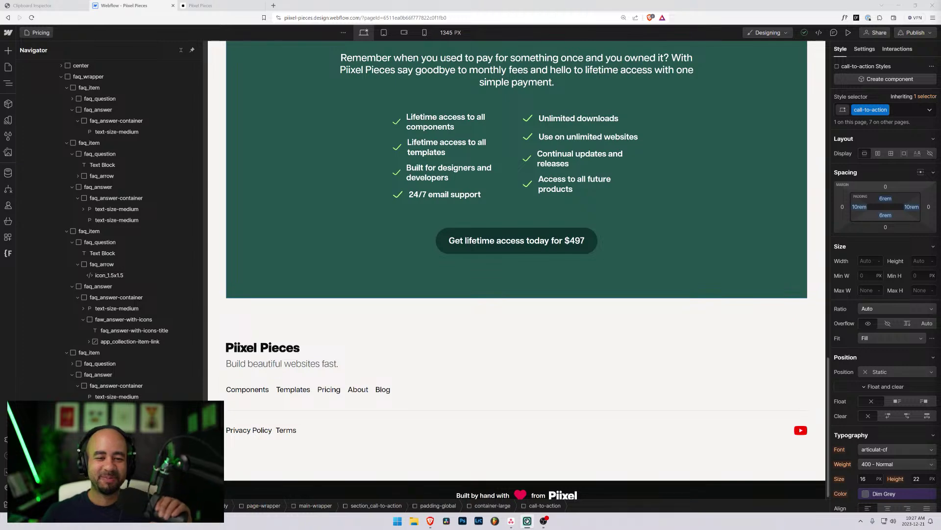
- Compare the call-to-action block's layout on the desktop and mobile portrait breakpoints
scroll(640, 282, "up", 5)
scroll(640, 283, "down", 3)
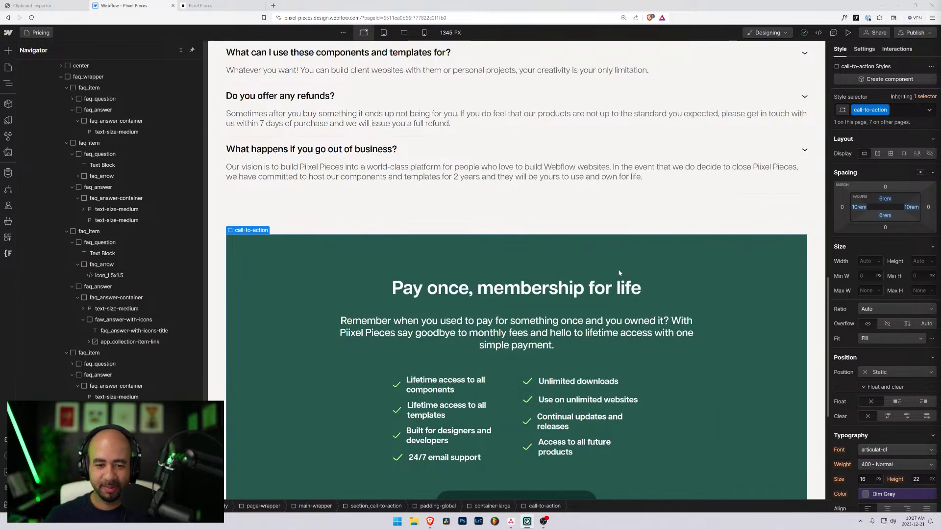
scroll(535, 289, "up", 1)
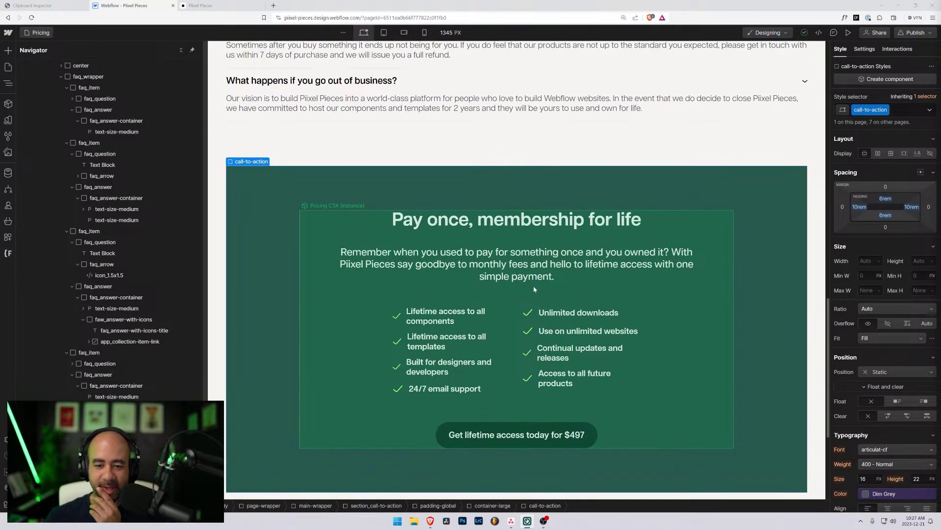
scroll(535, 289, "down", 2)
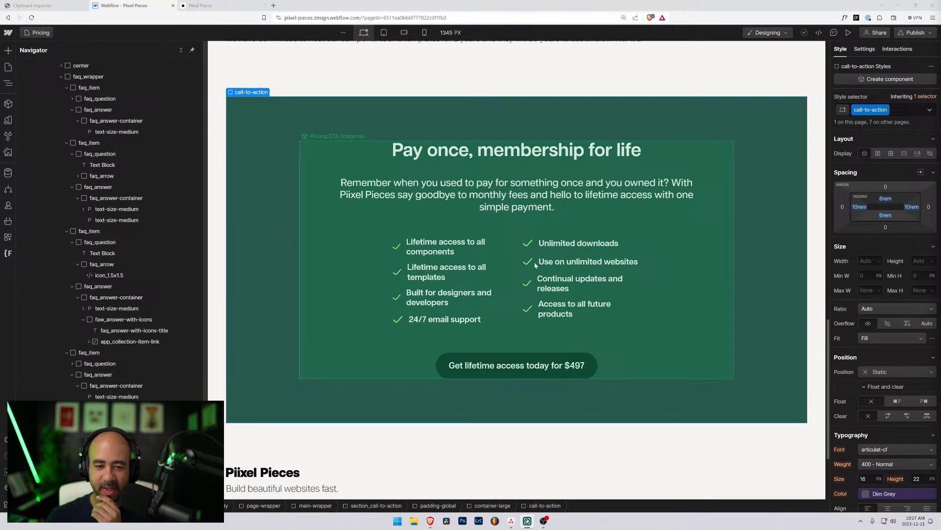
left_click(424, 33)
scroll(576, 148, "down", 2)
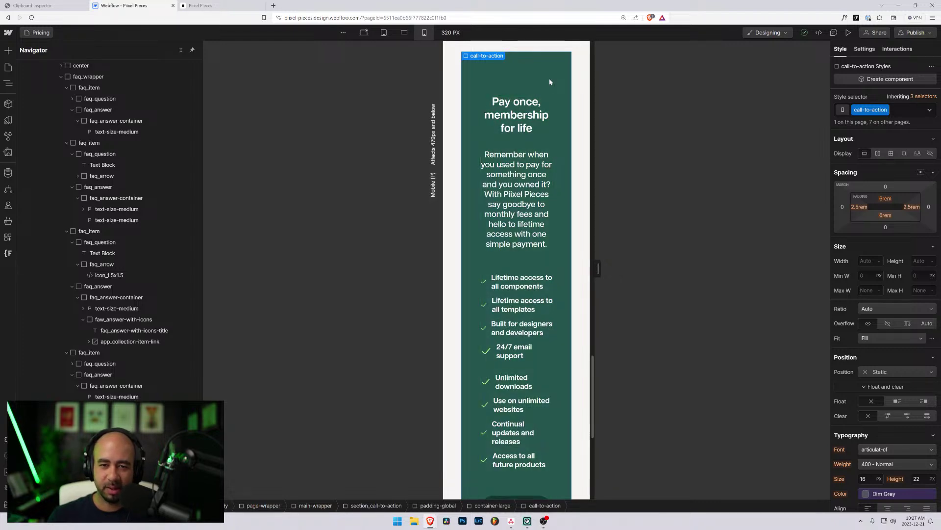
- Unlink the padding variable from the call-to-action block's left padding on mobile portrait and set it to 1.125 rem
left_click(857, 207)
left_click(931, 222)
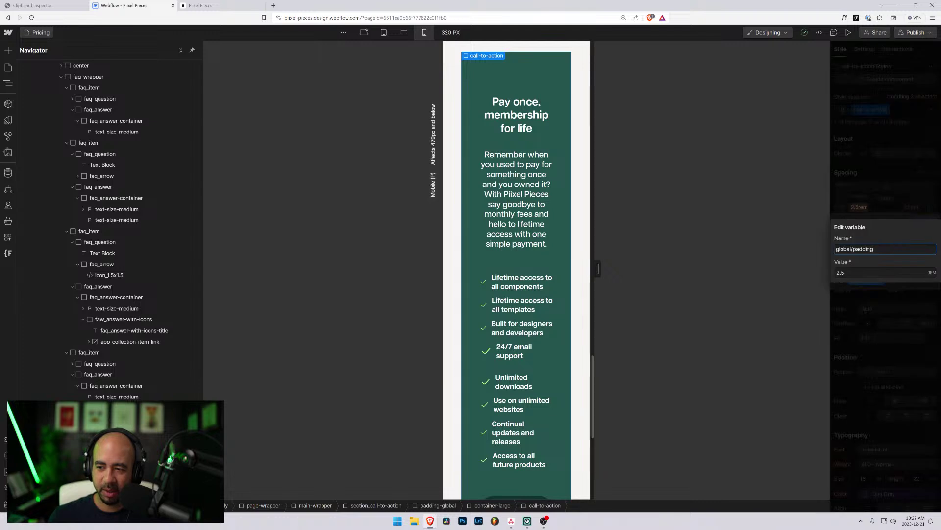
left_click(867, 206)
left_click(860, 207)
left_click(861, 207)
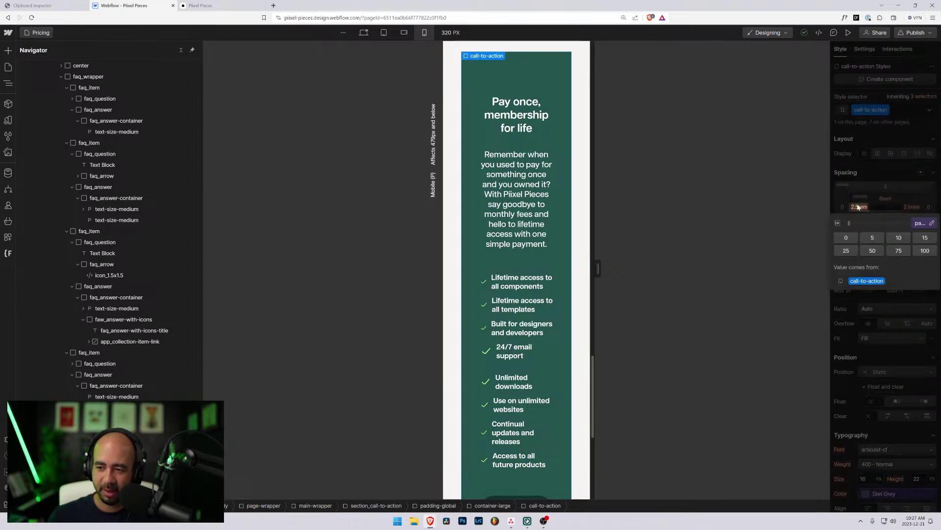
left_click(919, 223)
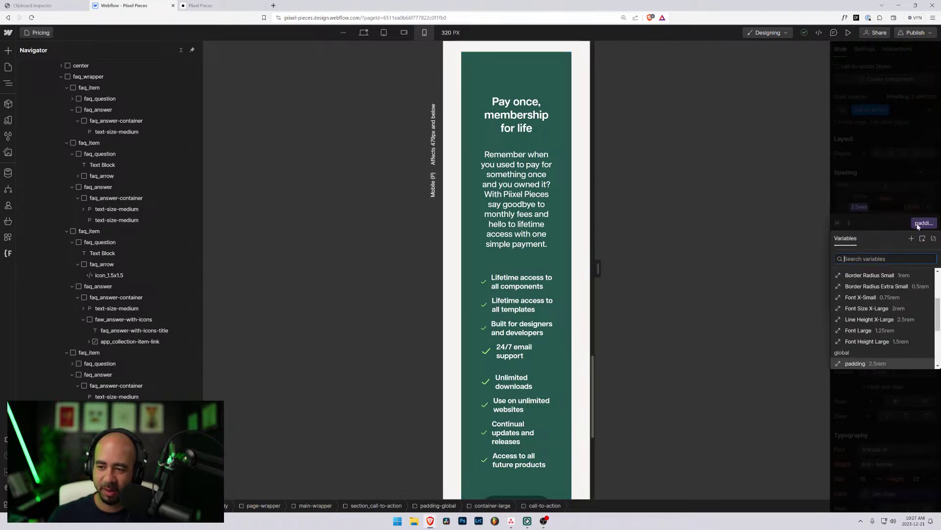
left_click(933, 239)
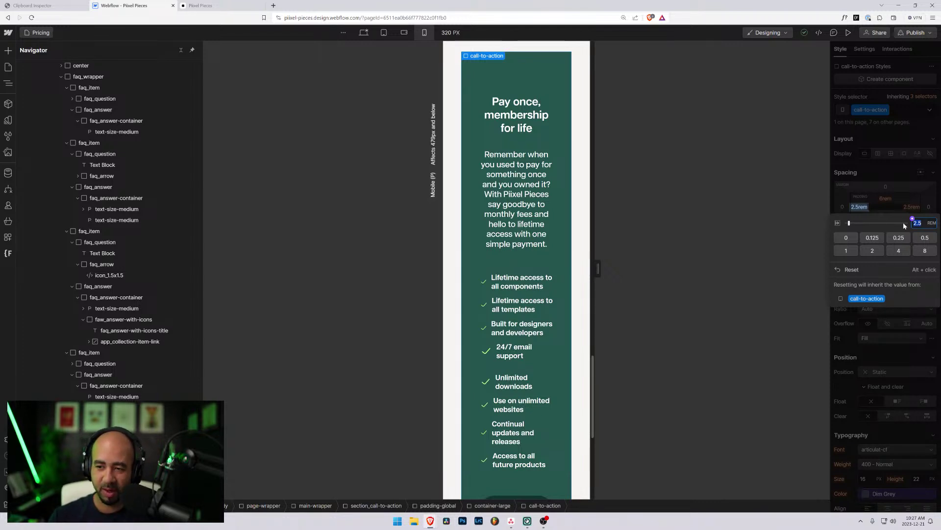
type("1.1")
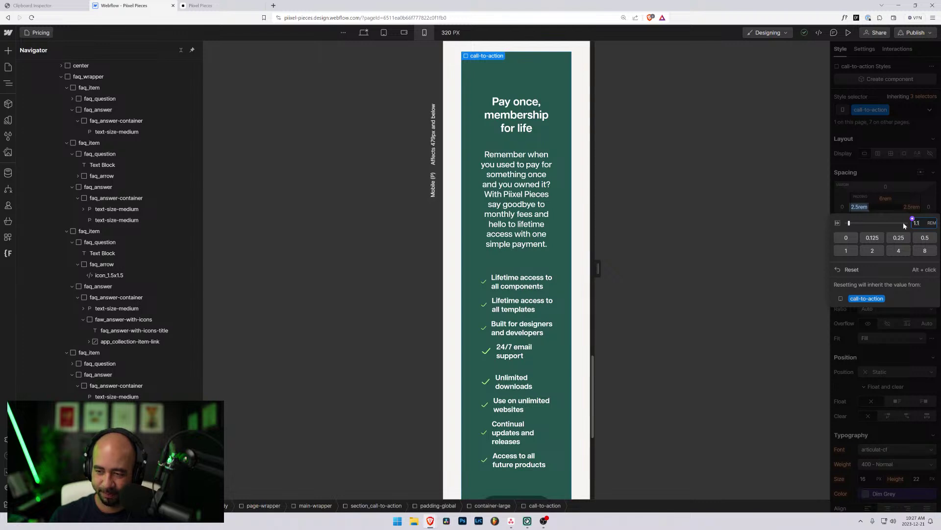
type("25")
key("Return")
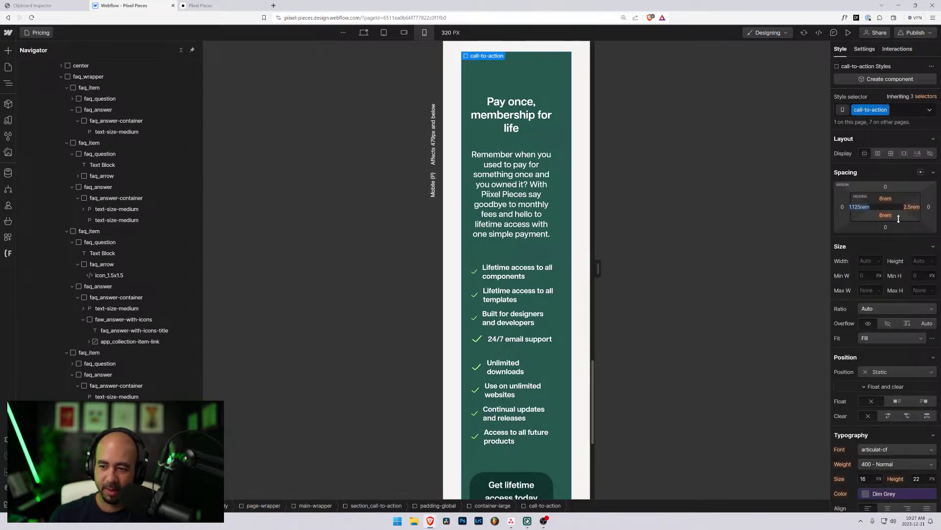
- Unlink the padding variable from the call-to-action block's right padding on mobile portrait and set it to 1.125 rem
left_click(909, 208)
left_click(923, 224)
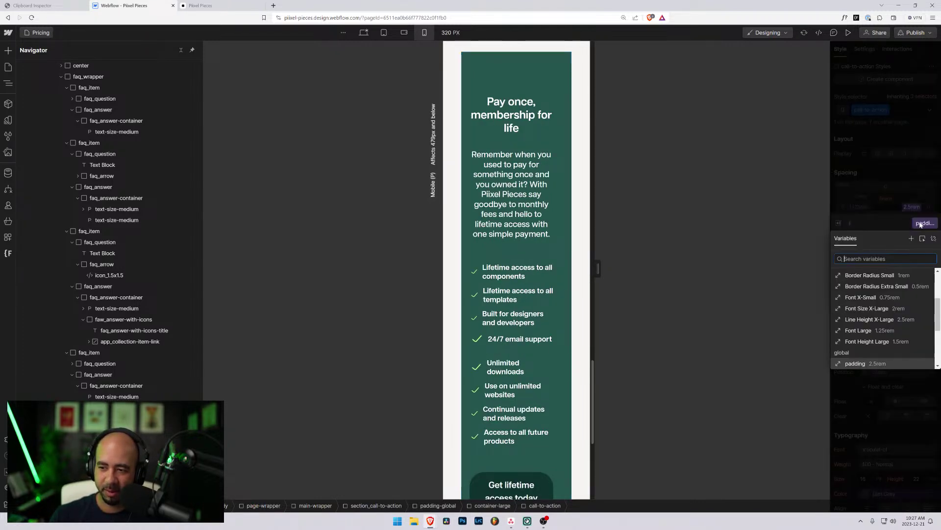
left_click(934, 239)
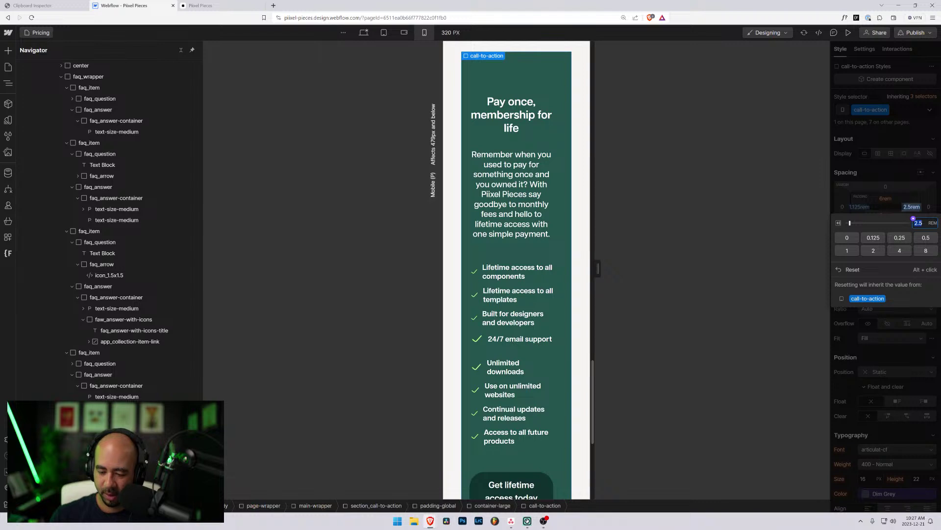
type("1.125")
key("Return")
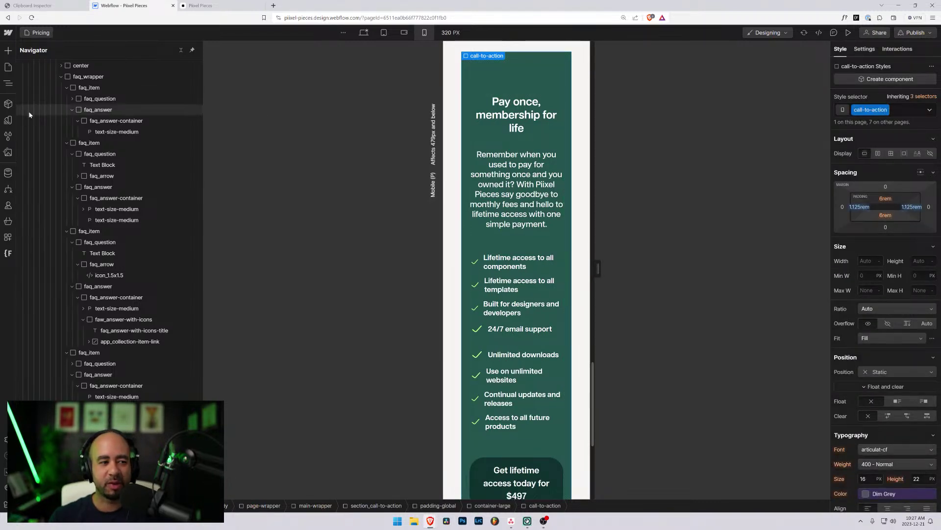
- Review the site's font, line-height and container size variables, and return to the canvas with the page list open
left_click(8, 119)
scroll(106, 191, "down", 1)
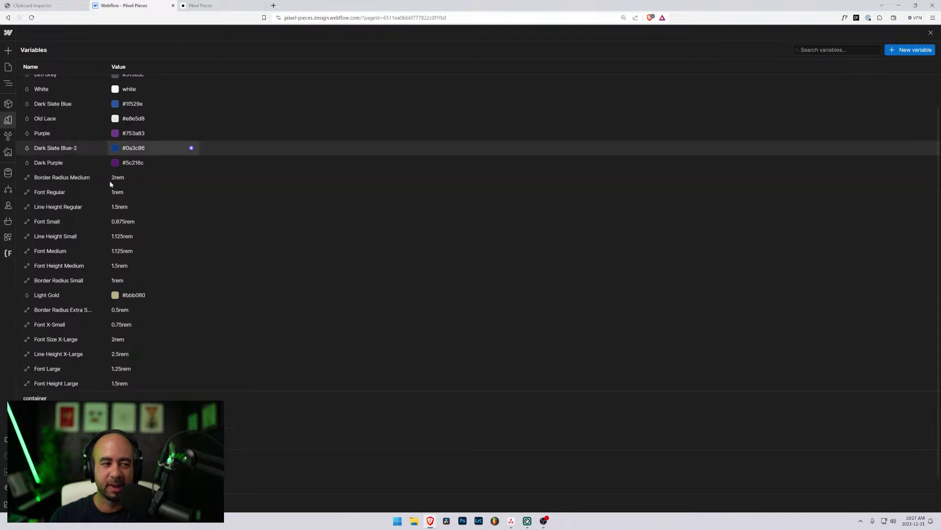
scroll(106, 184, "up", 1)
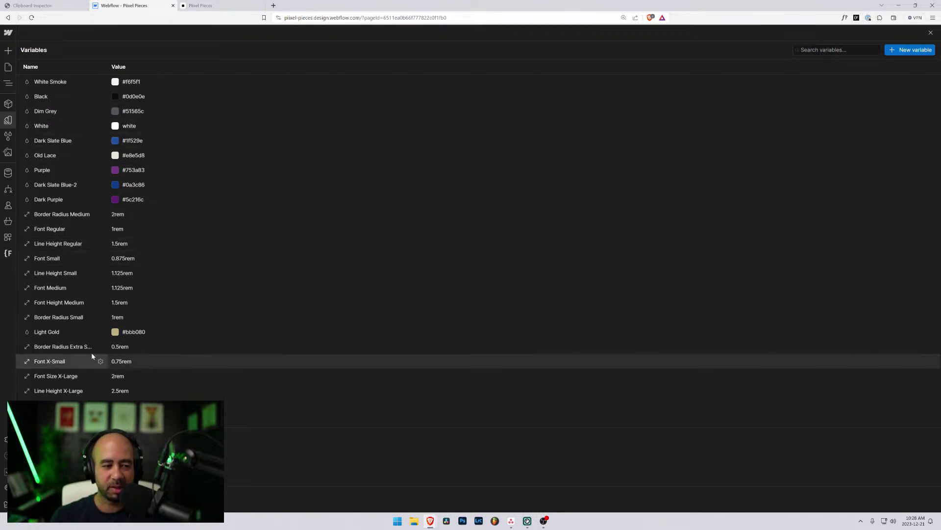
scroll(91, 351, "down", 2)
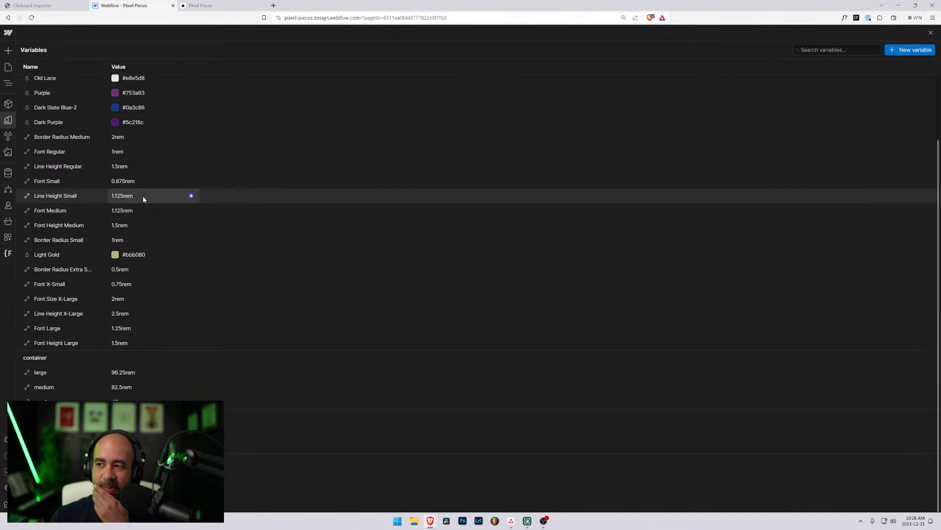
left_click(7, 68)
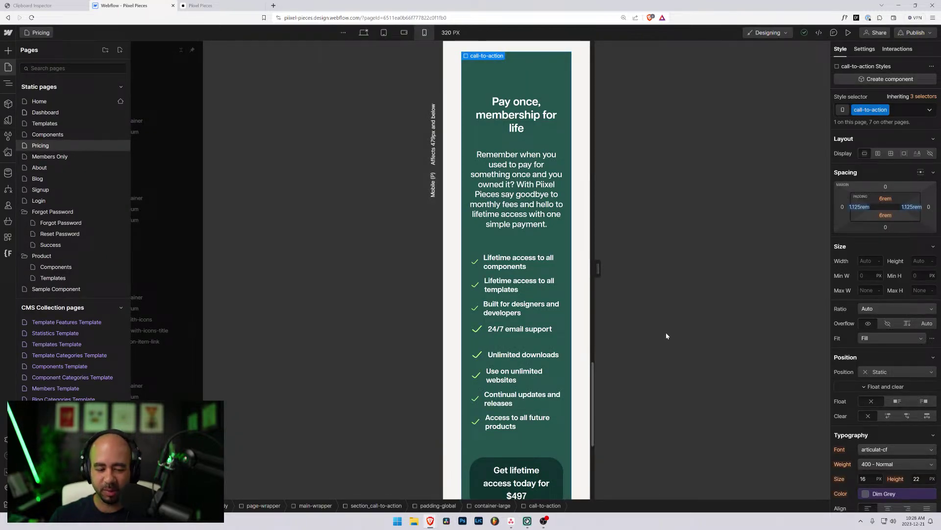
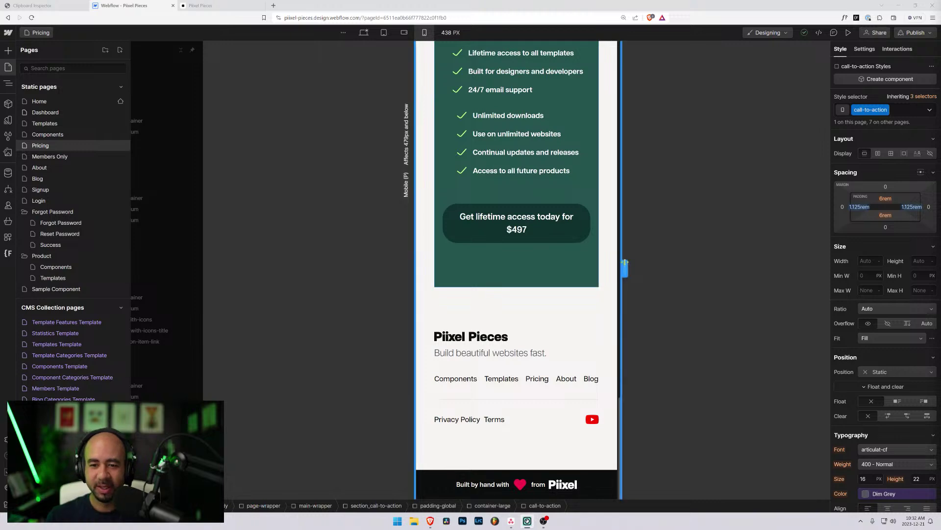
- Widen the mobile portrait canvas to 474 px and examine the Pricing page from footer to header
mouse_move(624, 265)
left_mouse_down()
mouse_move(599, 267)
mouse_move(633, 267)
left_mouse_up()
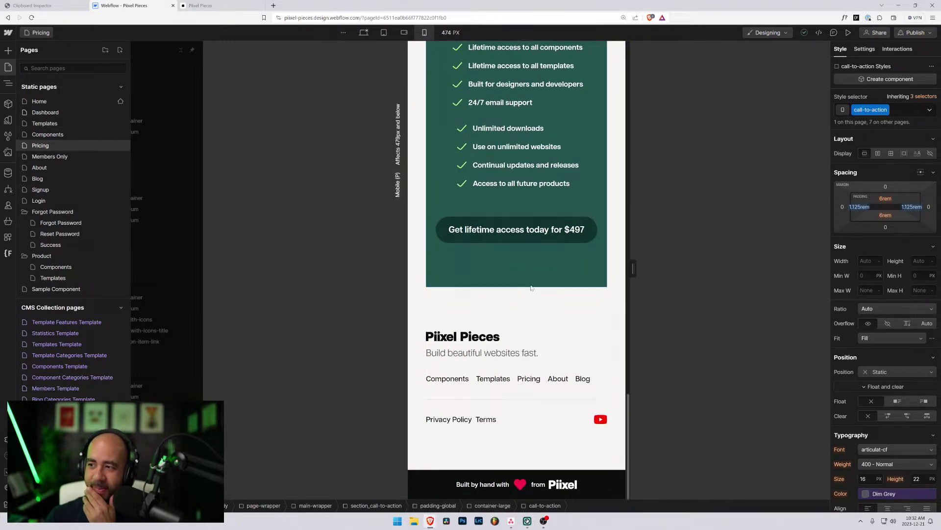
scroll(554, 320, "up", 5)
scroll(553, 320, "up", 7)
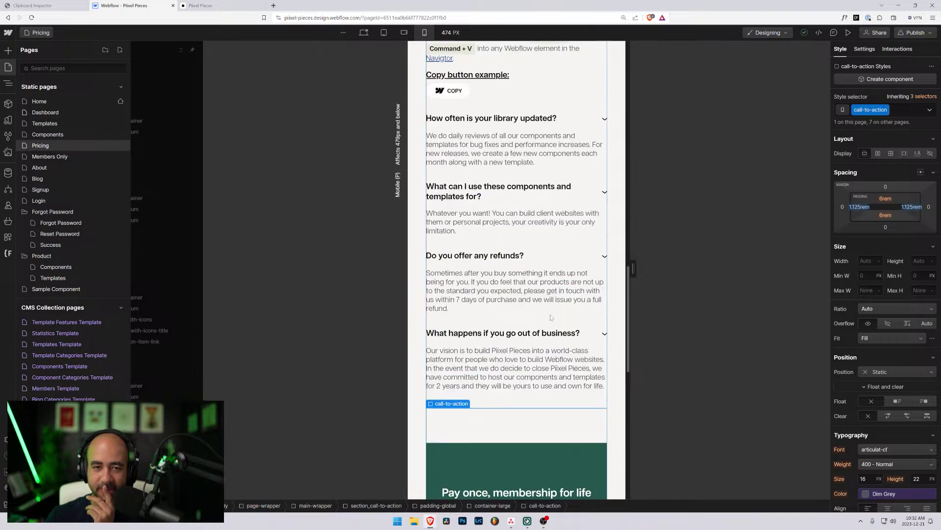
scroll(546, 313, "down", 12)
scroll(546, 314, "down", 1)
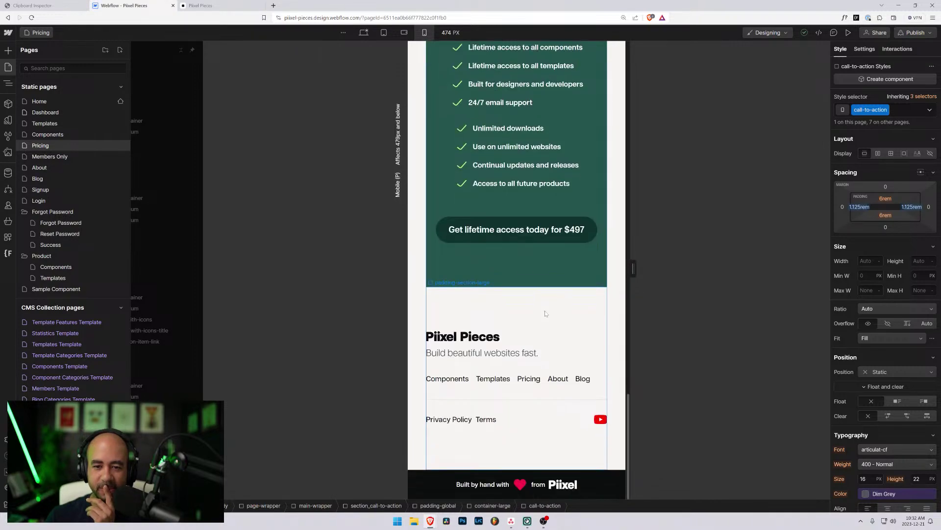
scroll(546, 314, "up", 20)
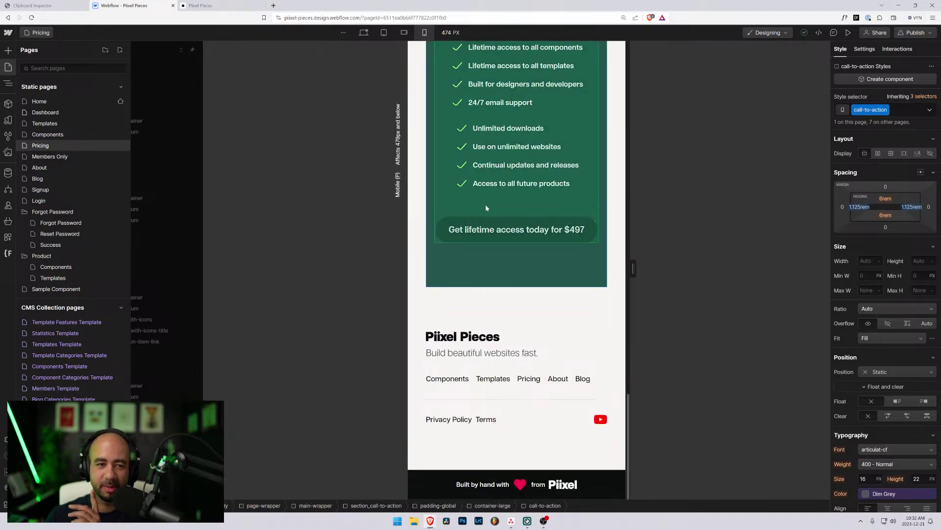
scroll(528, 245, "up", 5)
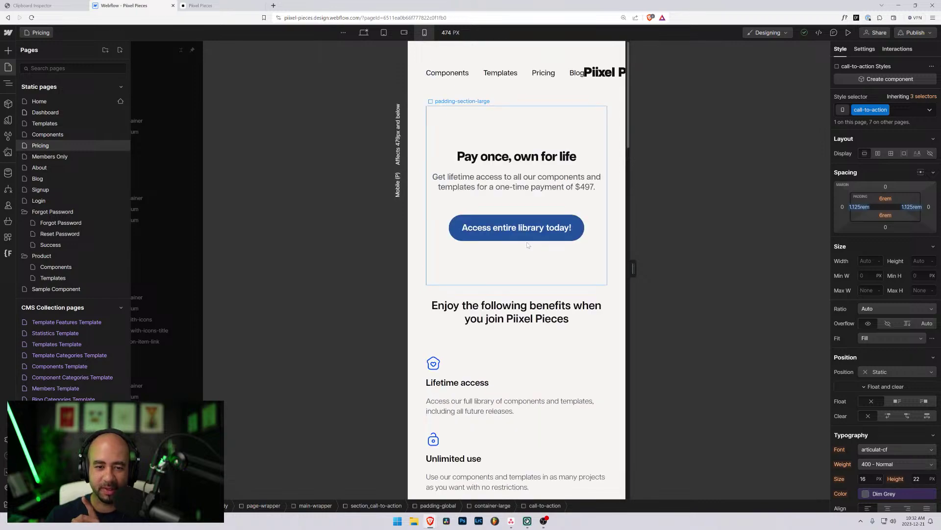
- Narrow the mobile portrait canvas to 344 px, check how the Pricing page reflows, and widen it again
left_click_drag(631, 266, 604, 268)
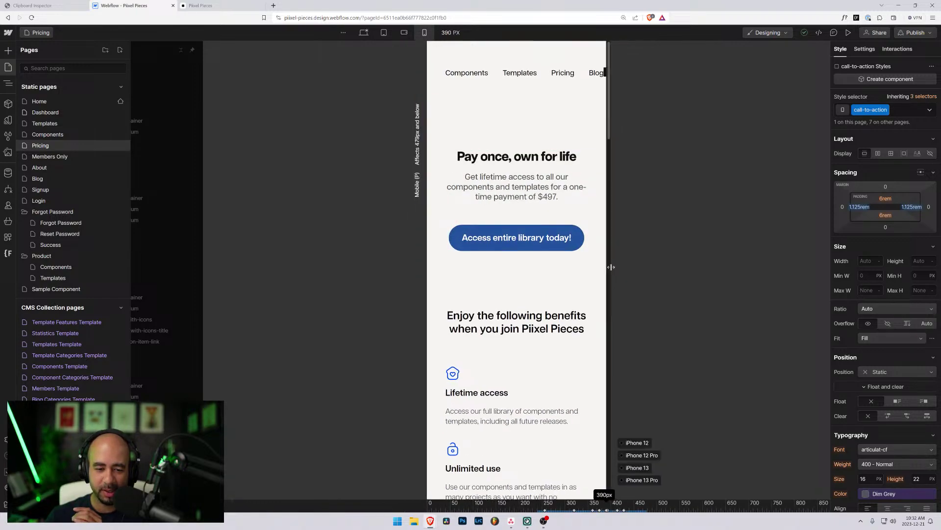
scroll(548, 281, "down", 10)
scroll(547, 281, "up", 10)
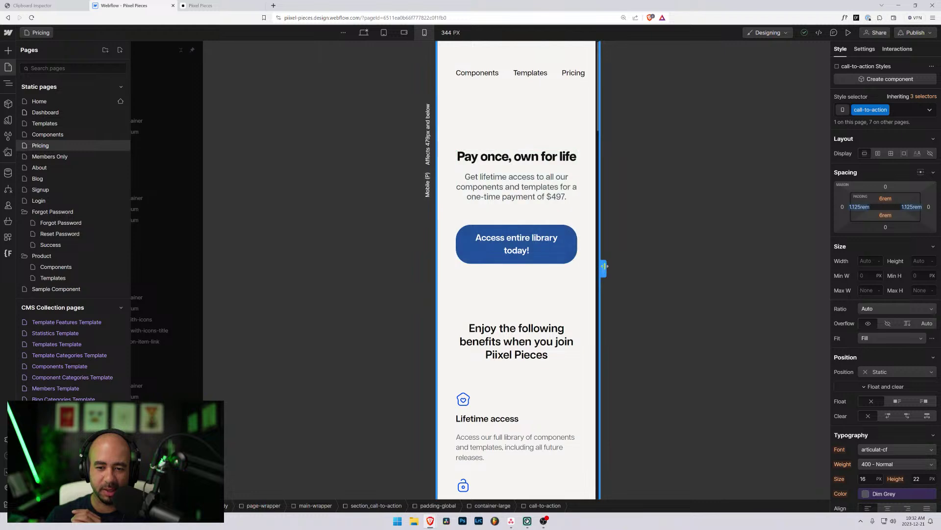
left_click_drag(603, 269, 636, 268)
- Check the Pricing page on the mobile landscape, tablet at up to 991 px, and desktop breakpoints
left_click(404, 33)
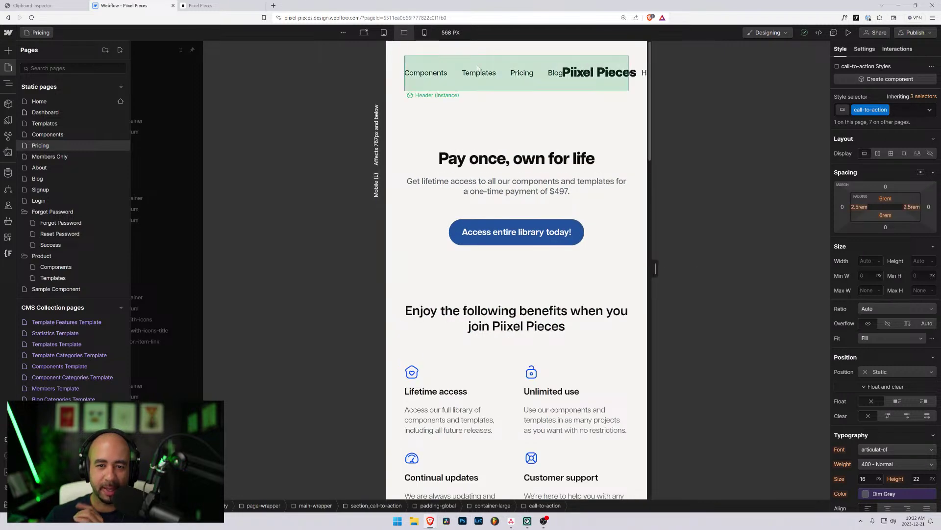
left_click(384, 32)
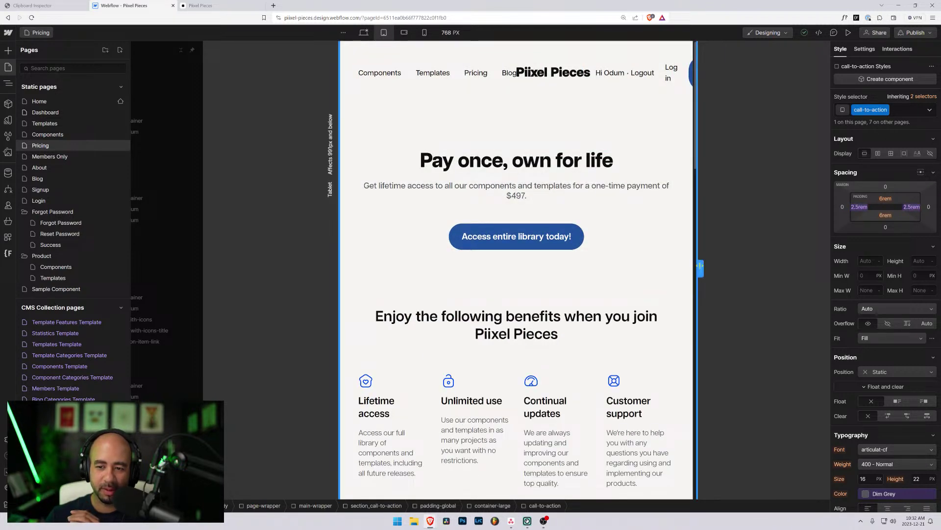
left_click_drag(701, 269, 759, 269)
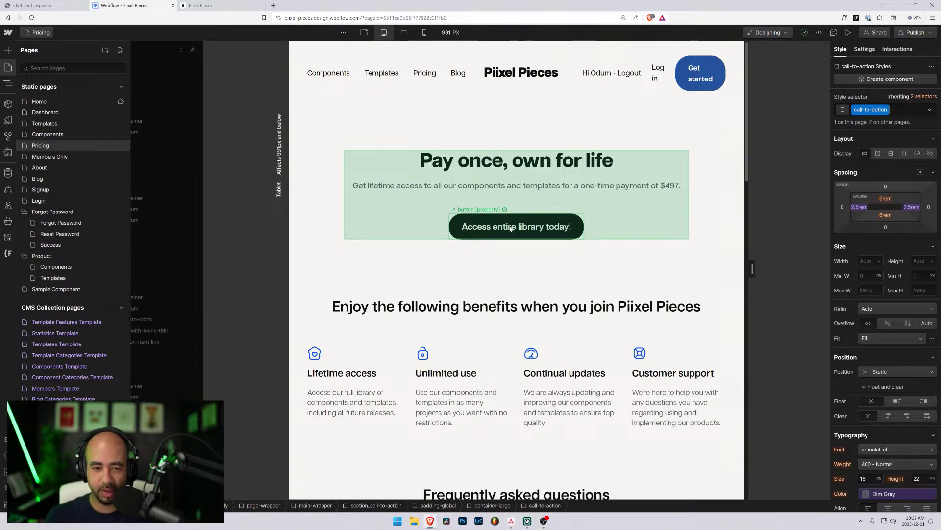
scroll(484, 248, "down", 5)
scroll(451, 246, "down", 5)
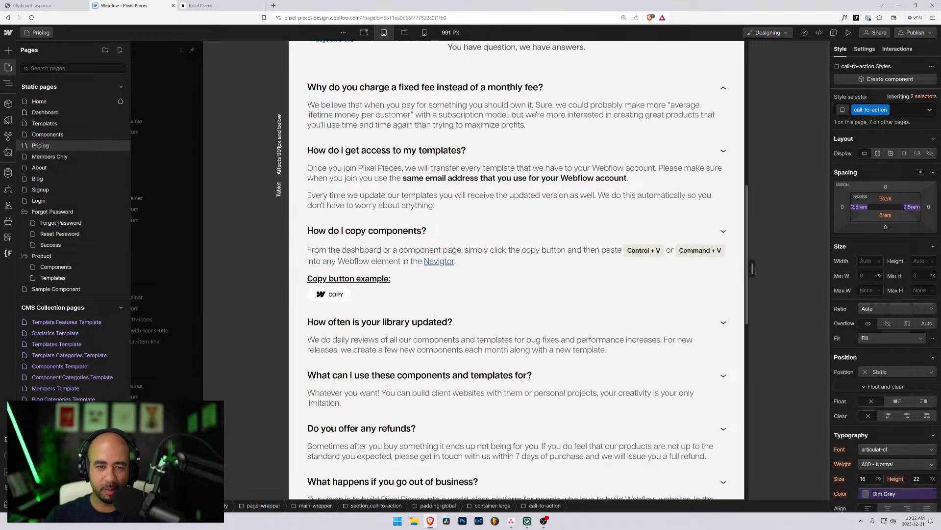
scroll(451, 245, "up", 5)
left_click(363, 33)
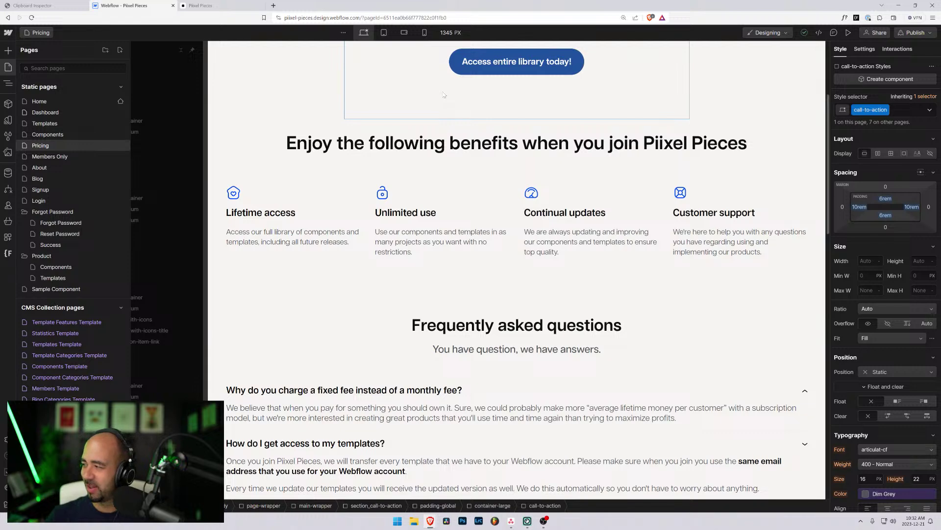
- Open the Members Only page and check its layout on the mobile landscape, mobile portrait, tablet and desktop breakpoints
left_click(48, 157)
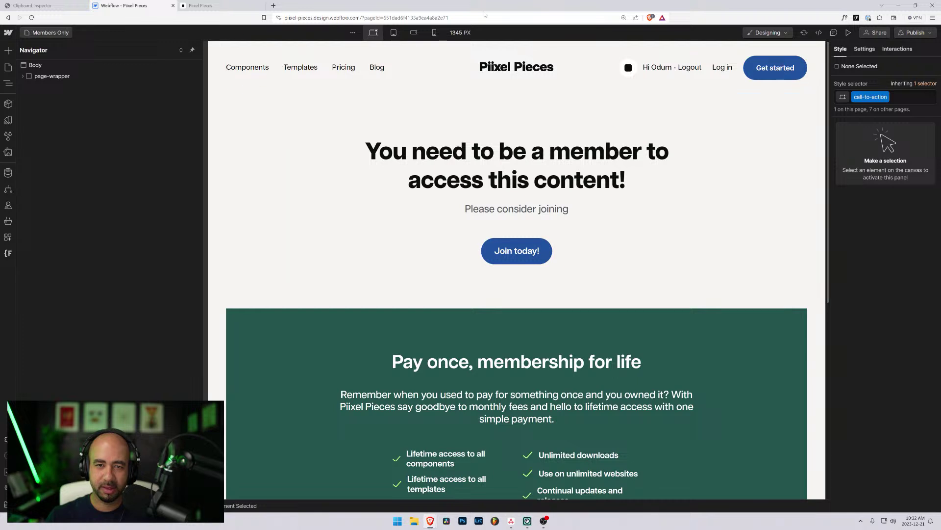
left_click(414, 32)
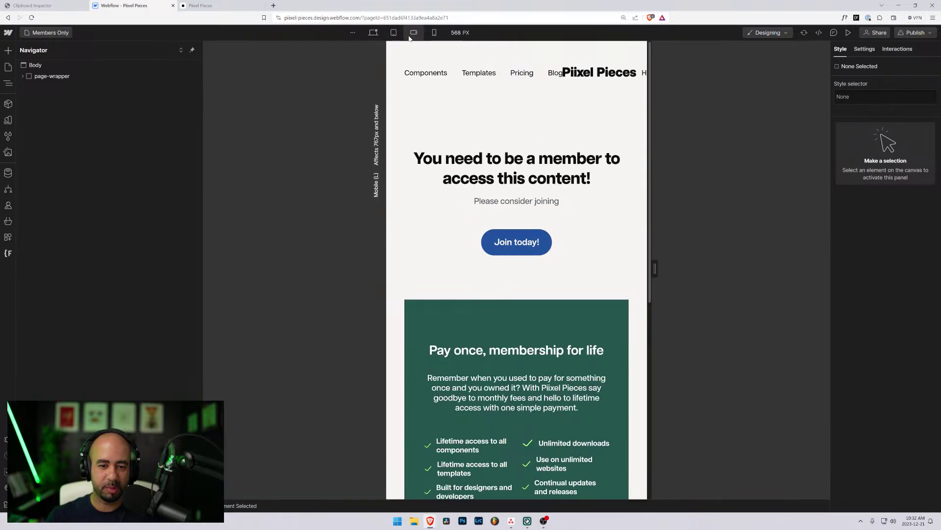
left_click(433, 32)
scroll(499, 224, "down", 4)
scroll(499, 223, "up", 3)
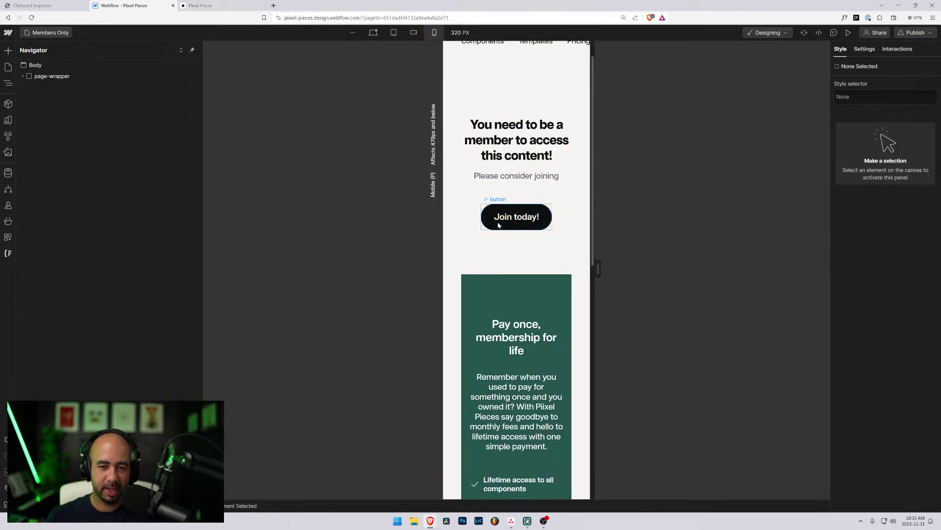
scroll(498, 224, "up", 1)
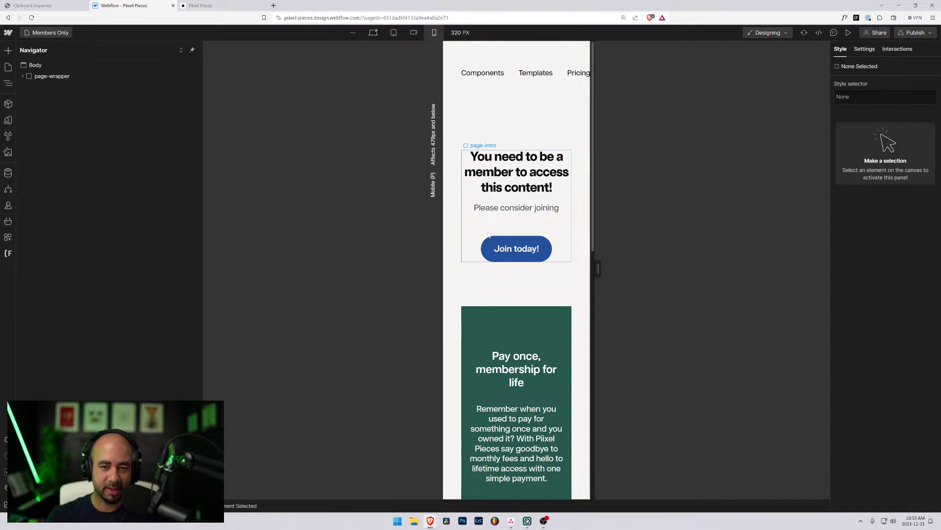
left_click(394, 32)
left_click(373, 33)
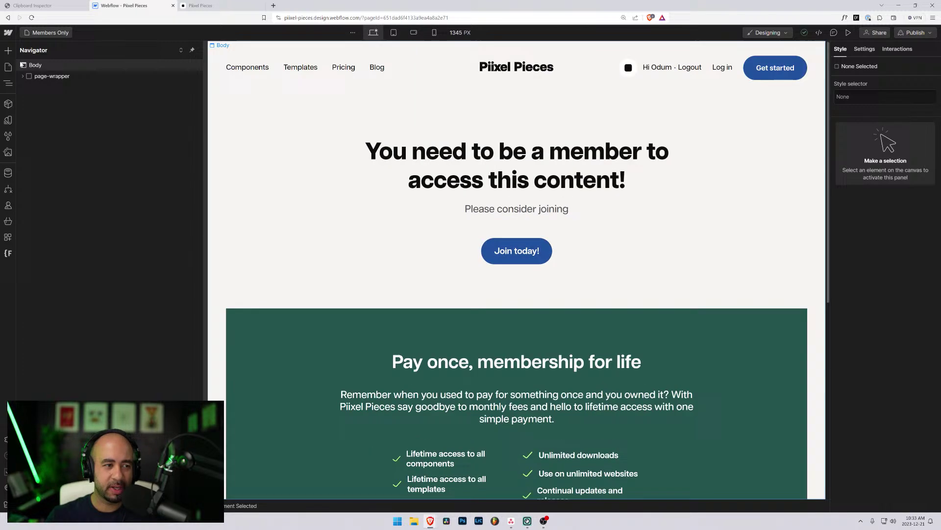
- Open the About page and examine its desktop layout from the header image through the values section
left_click(47, 32)
left_click(58, 167)
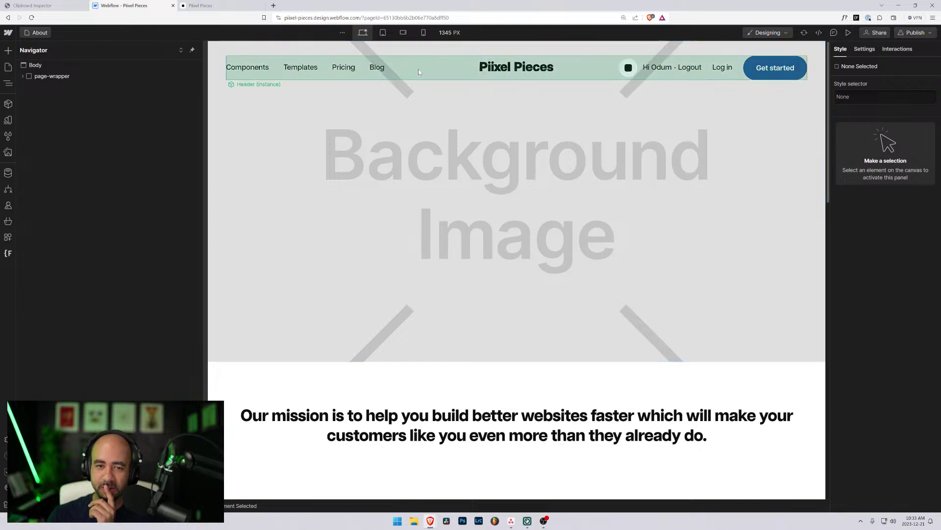
scroll(524, 221, "down", 6)
scroll(485, 237, "down", 9)
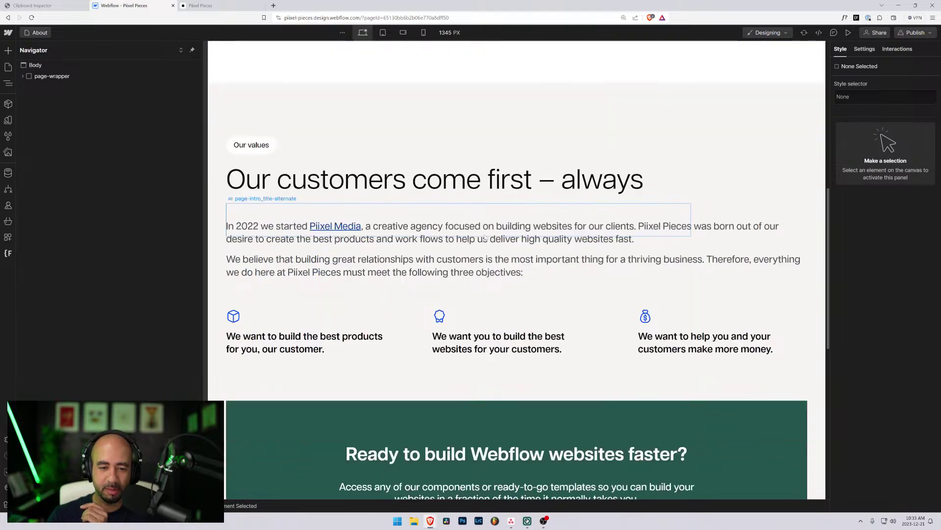
scroll(485, 230, "up", 7)
scroll(484, 229, "up", 8)
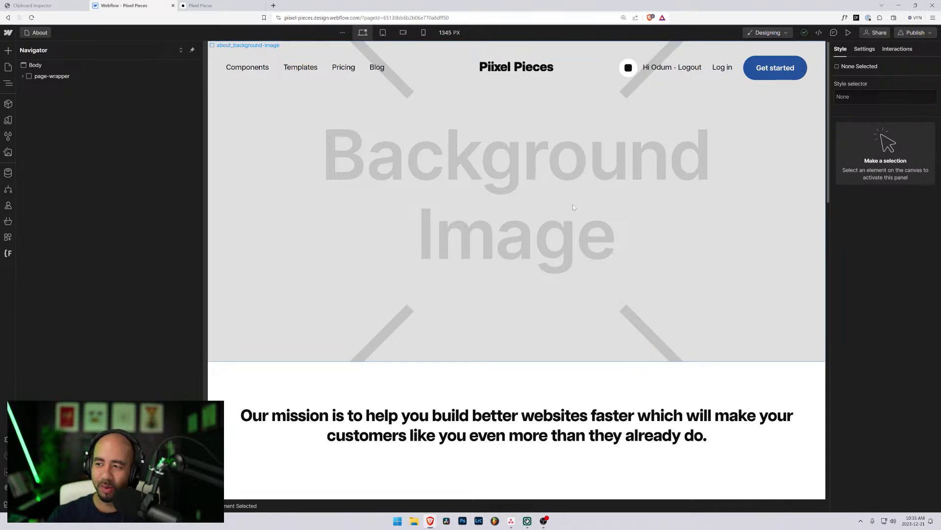
scroll(494, 215, "down", 4)
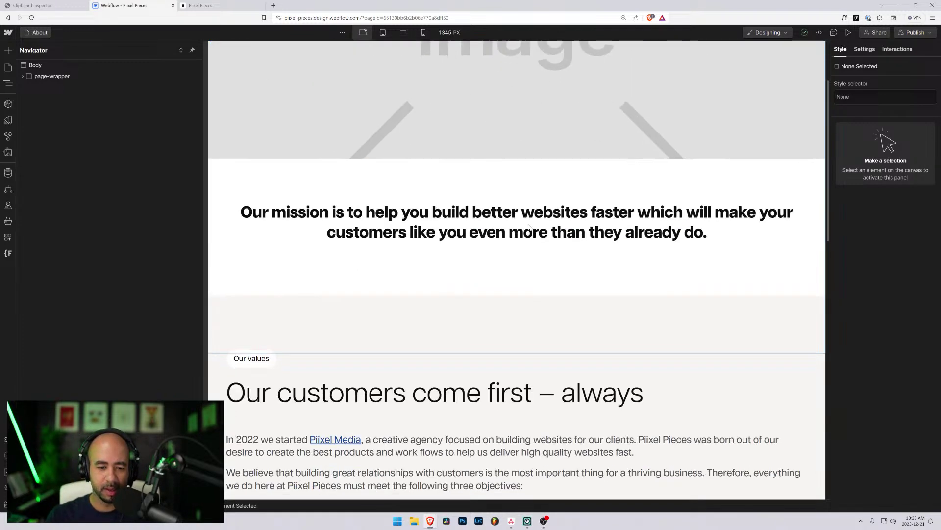
- Check the About page's mission section on the tablet breakpoint with the canvas widened to 991 px
left_click(383, 33)
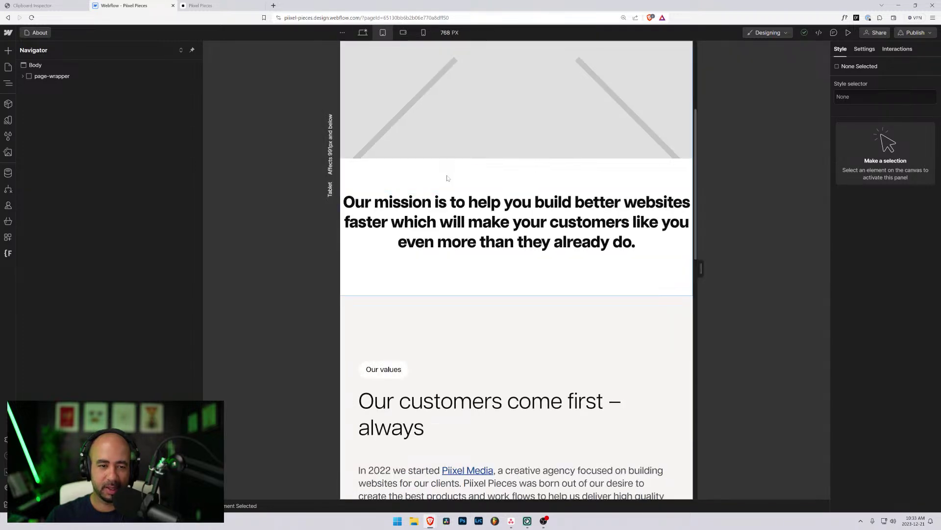
left_click_drag(701, 268, 788, 275)
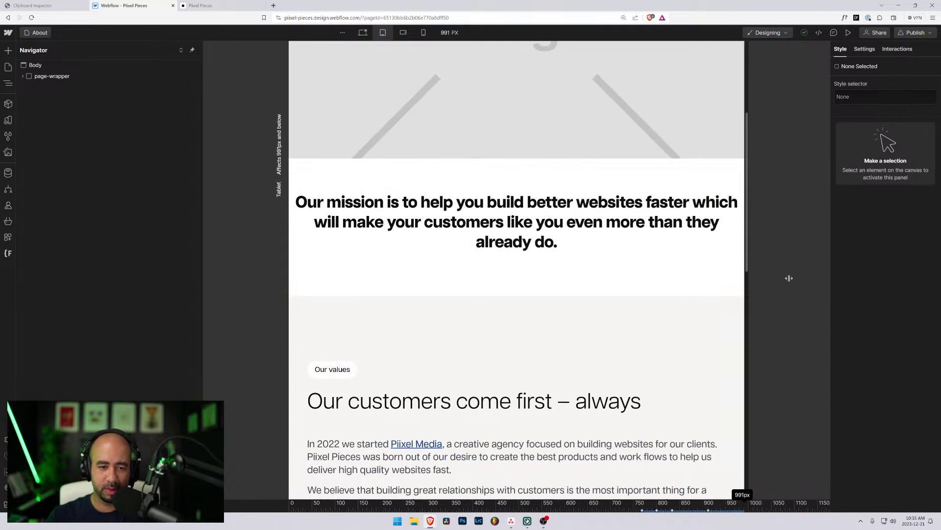
left_click(391, 187)
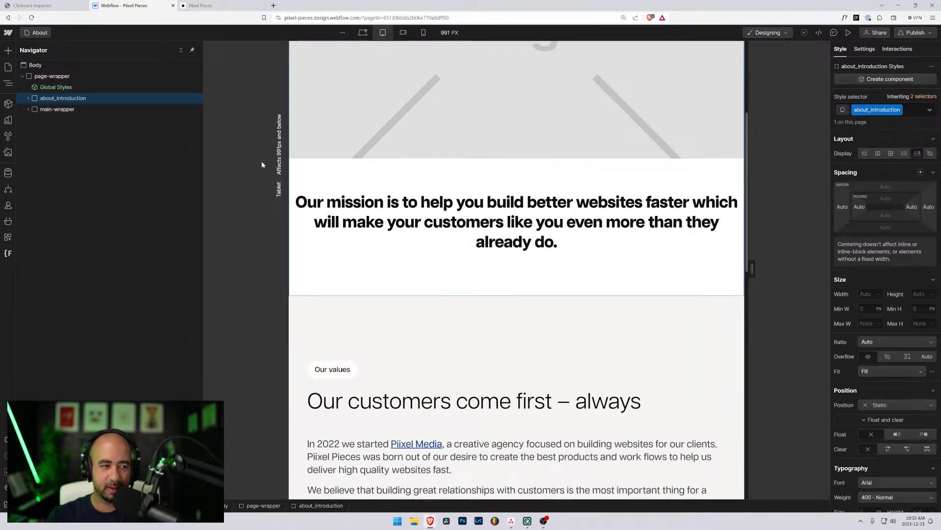
- Return to the desktop breakpoint and inspect the about_introduction section and its about_mission block
left_click(29, 99)
left_click(363, 32)
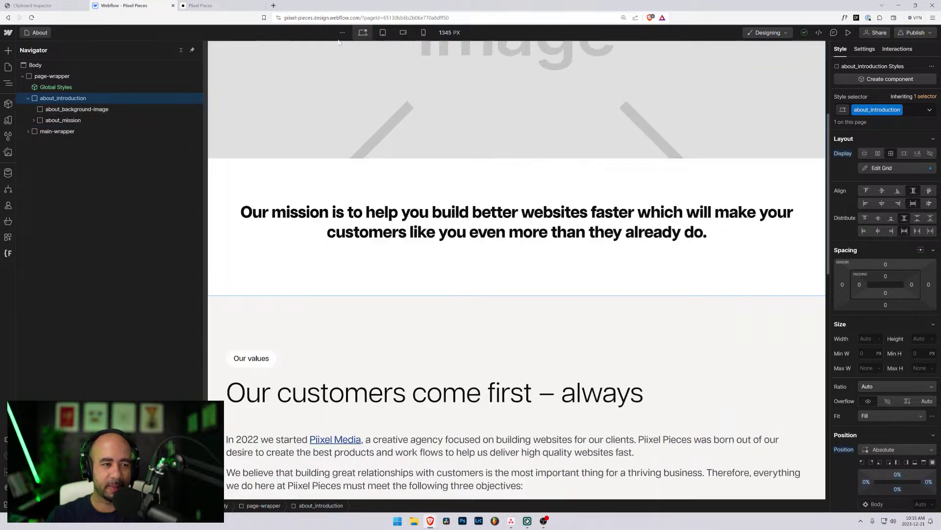
left_click(45, 120)
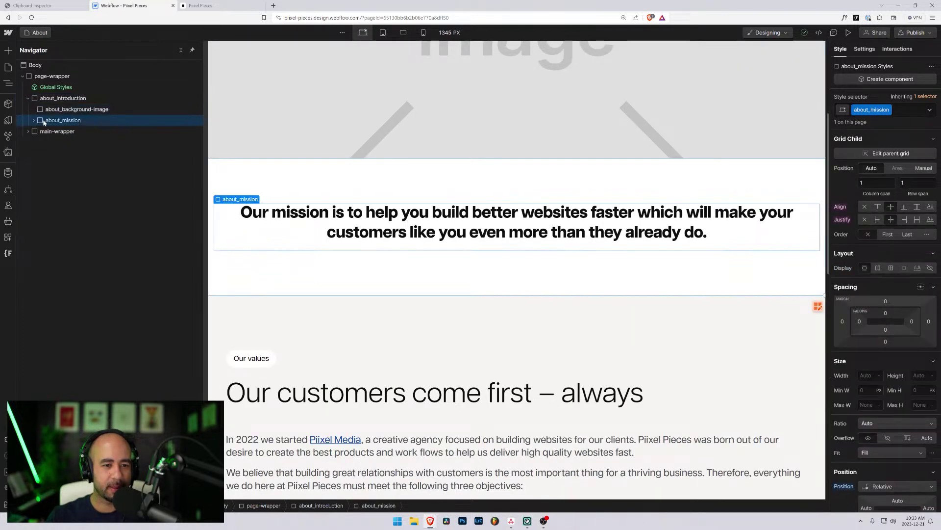
left_click(48, 99)
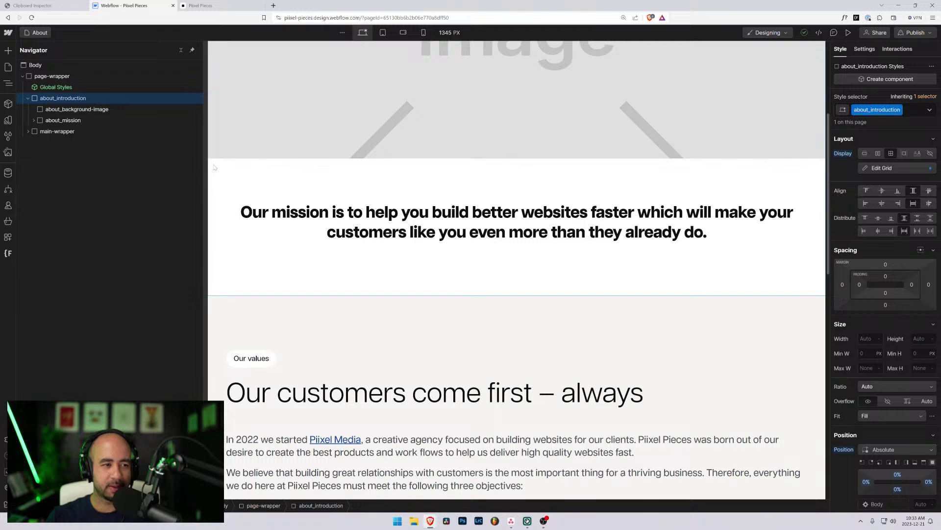
scroll(393, 168, "up", 5)
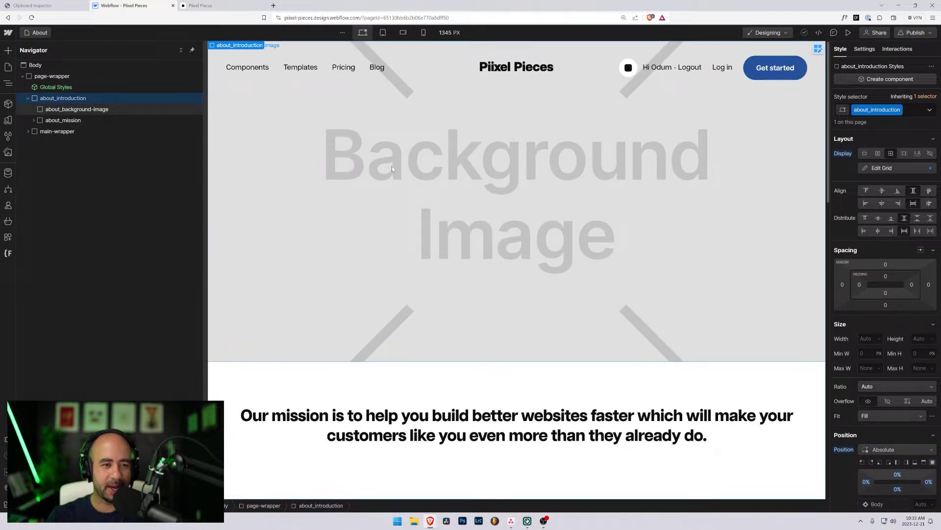
- Wrap the container-medium inside about_mission in a div block and give the wrapper the padding-global class
left_click(39, 121)
left_click(33, 121)
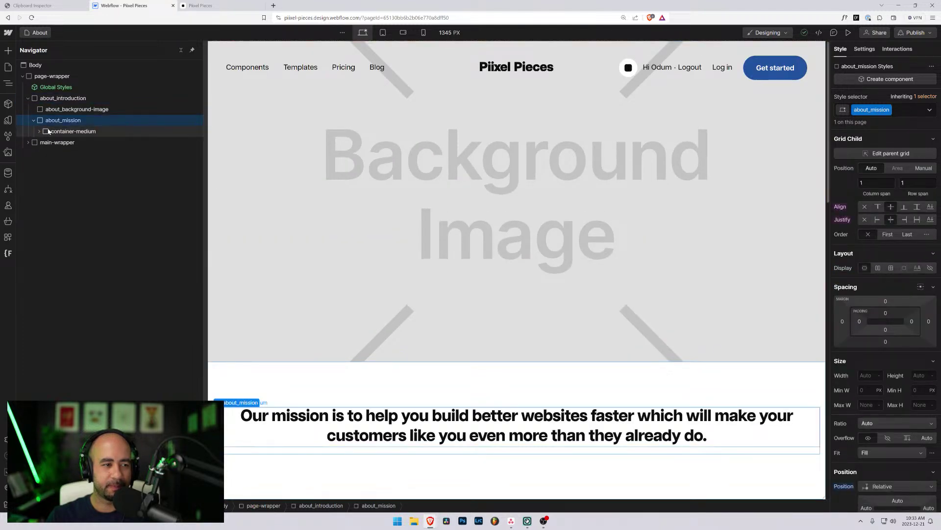
left_click(49, 132)
left_click(46, 120)
left_click(47, 132)
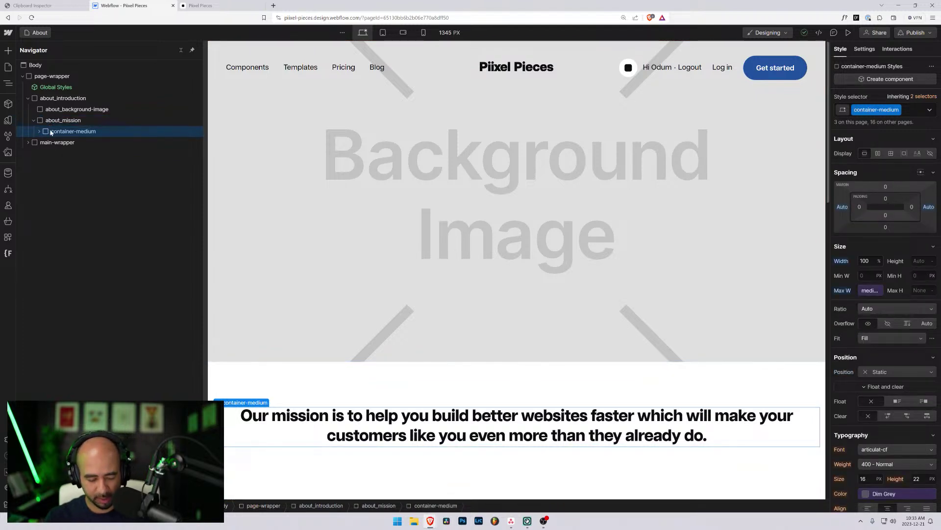
key("ctrl+alt+g")
key("ctrl+Return")
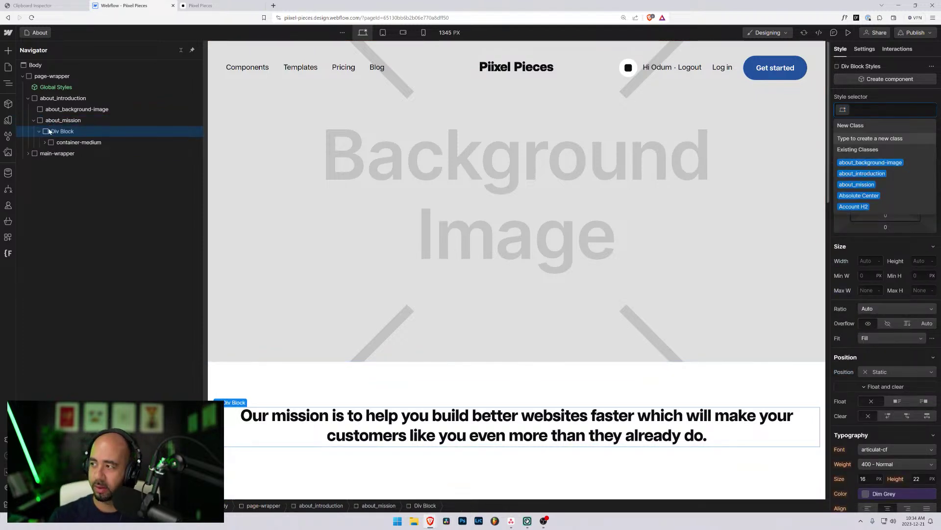
type("padding")
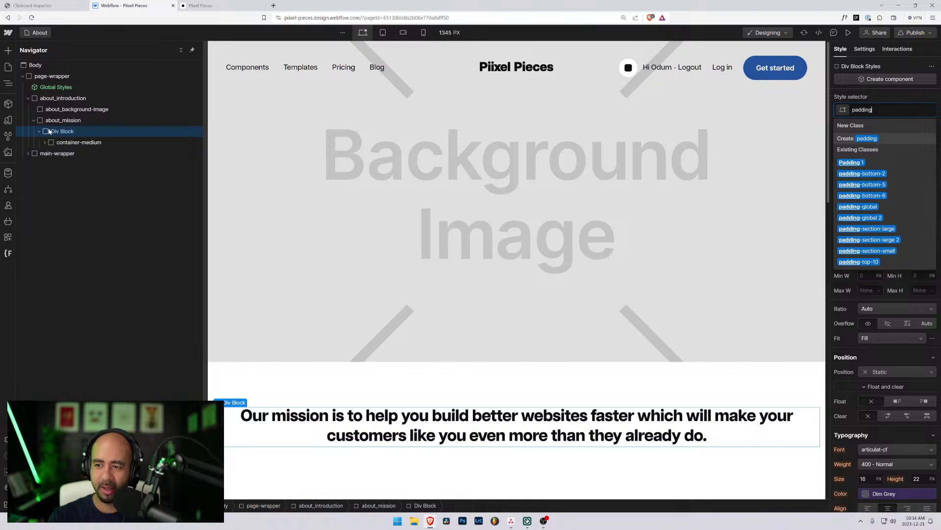
type("-")
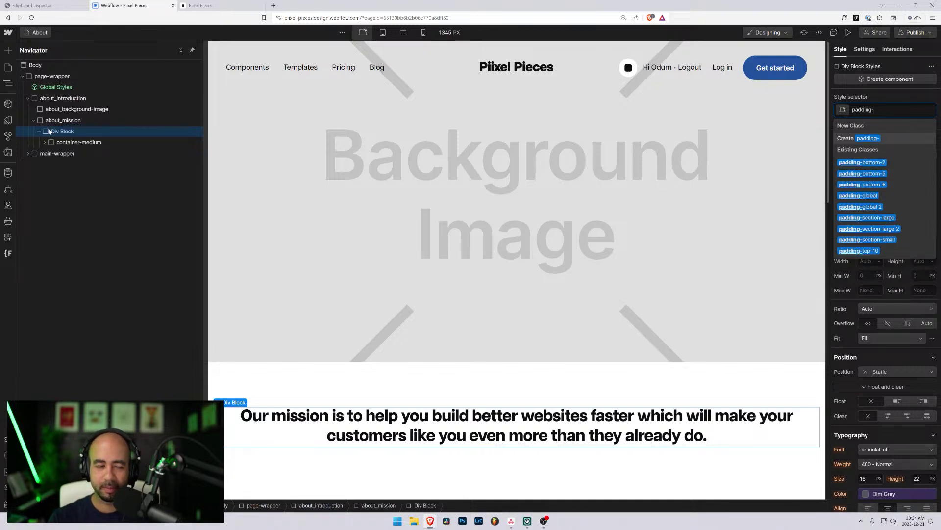
type("globa")
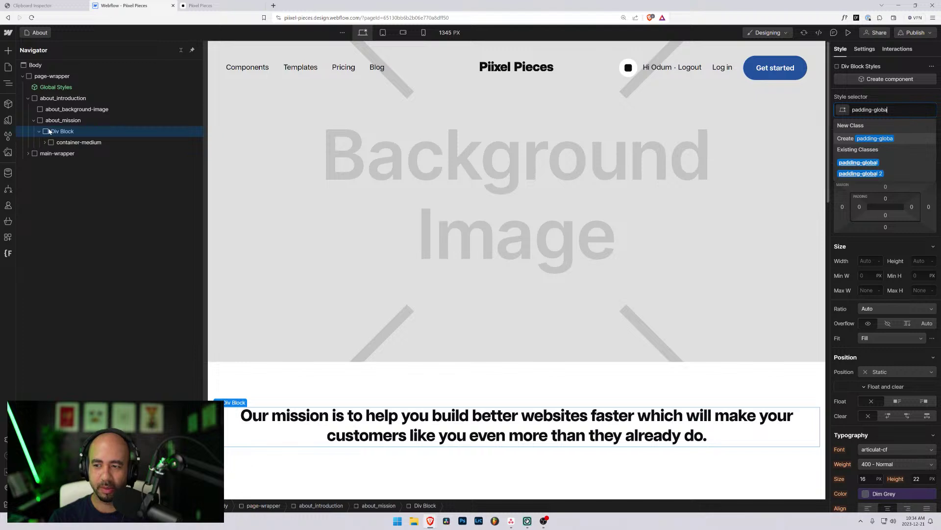
key("Return")
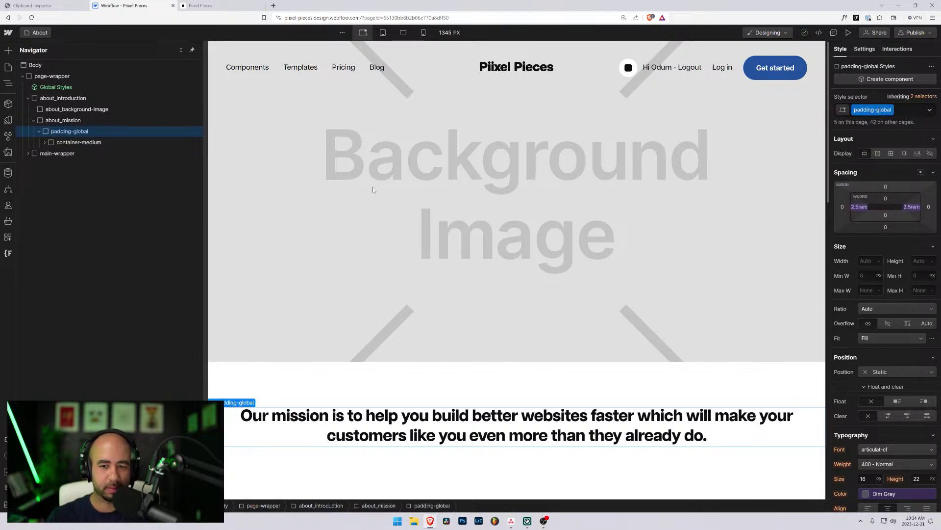
- Check the padded mission section on the tablet breakpoint and on mobile landscape narrowed to 504 px
left_click(383, 40)
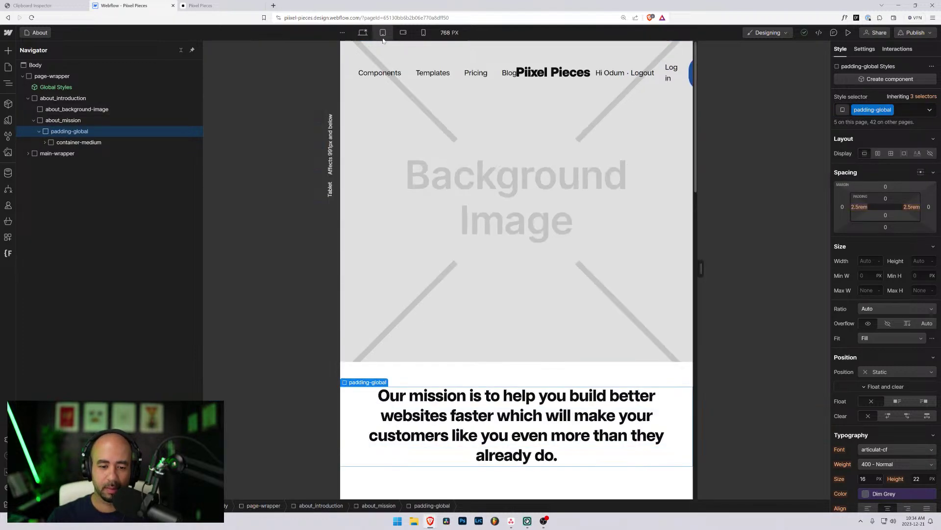
scroll(463, 263, "down", 4)
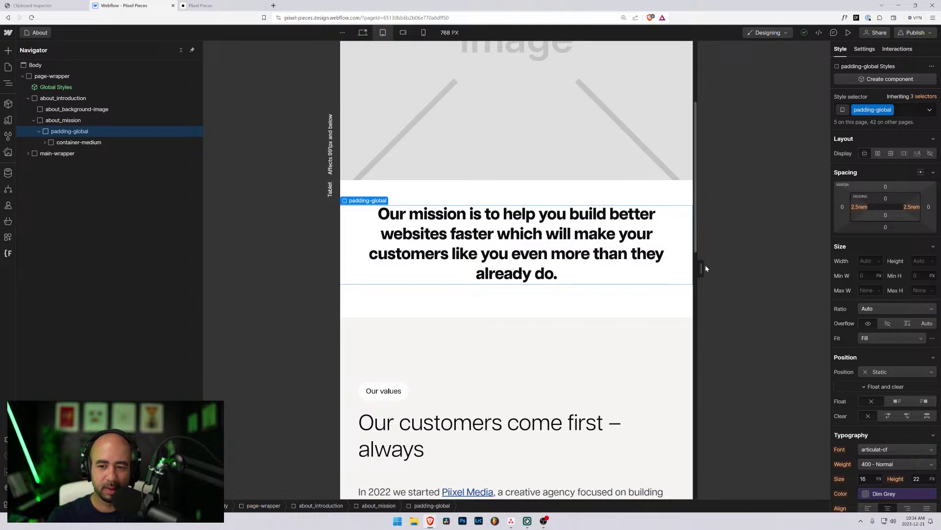
scroll(469, 238, "up", 4)
scroll(468, 238, "up", 1)
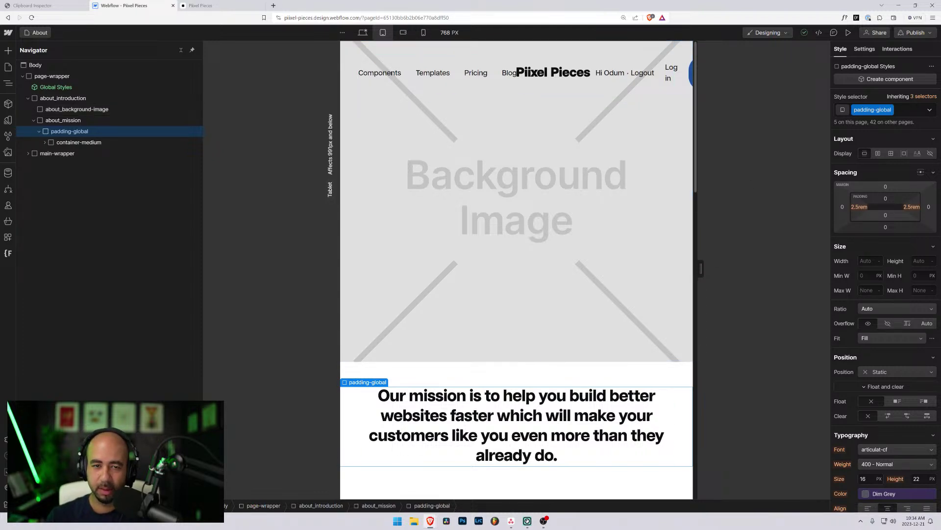
left_click(403, 32)
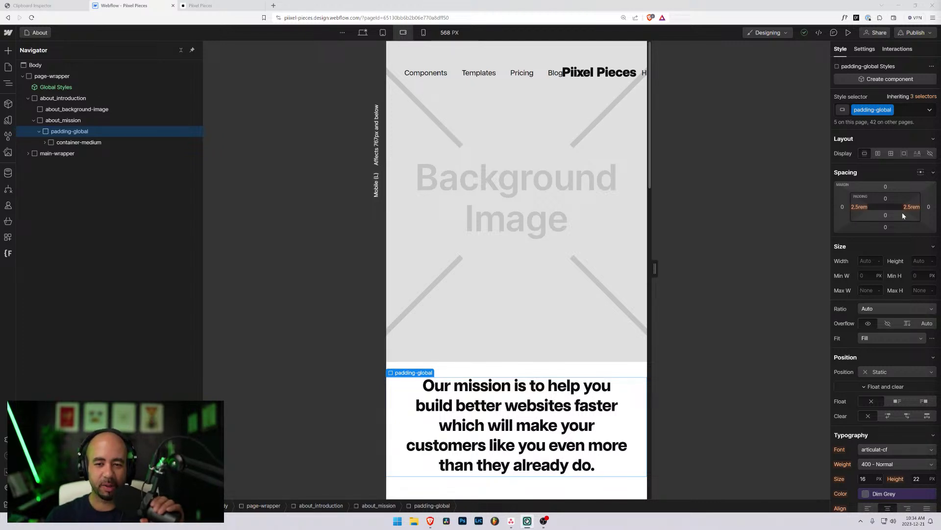
left_click_drag(652, 268, 623, 268)
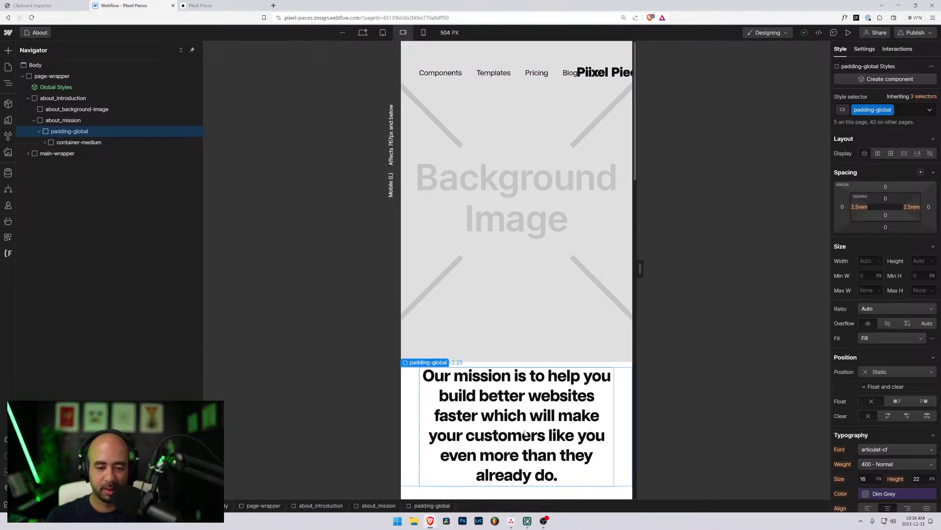
- Set the mission heading's font size to 1.5 rem on the mobile landscape breakpoint
left_click(548, 409)
scroll(550, 393, "down", 3)
scroll(552, 295, "up", 2)
scroll(551, 294, "up", 2)
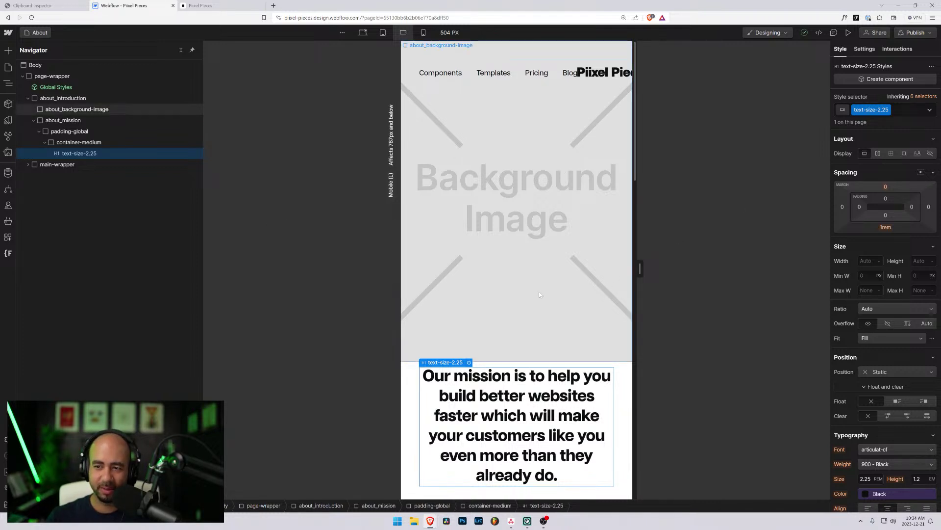
scroll(539, 294, "down", 2)
scroll(511, 310, "up", 2)
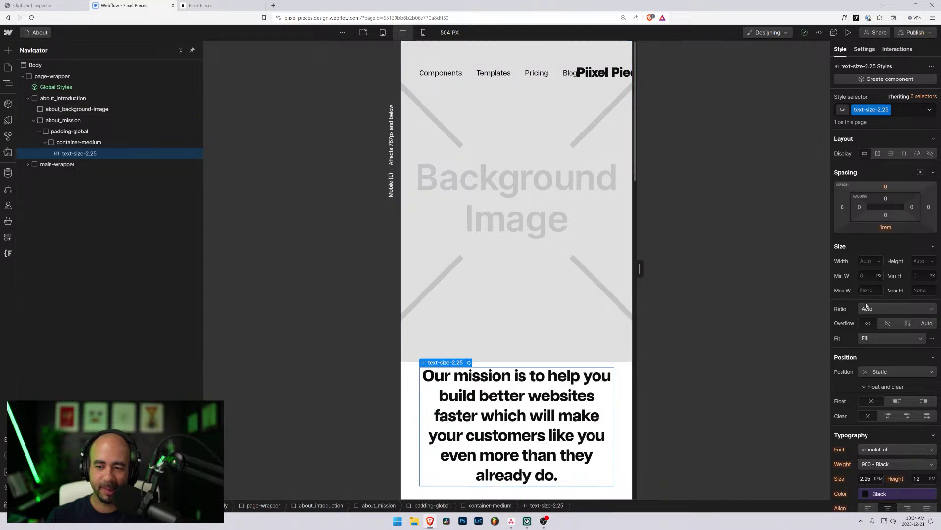
scroll(863, 406, "down", 2)
left_click(859, 401)
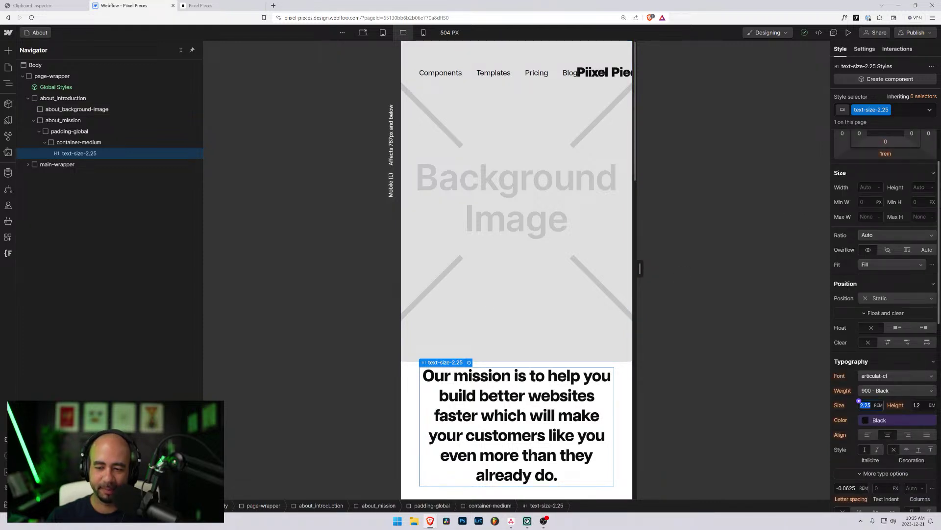
type("1.5")
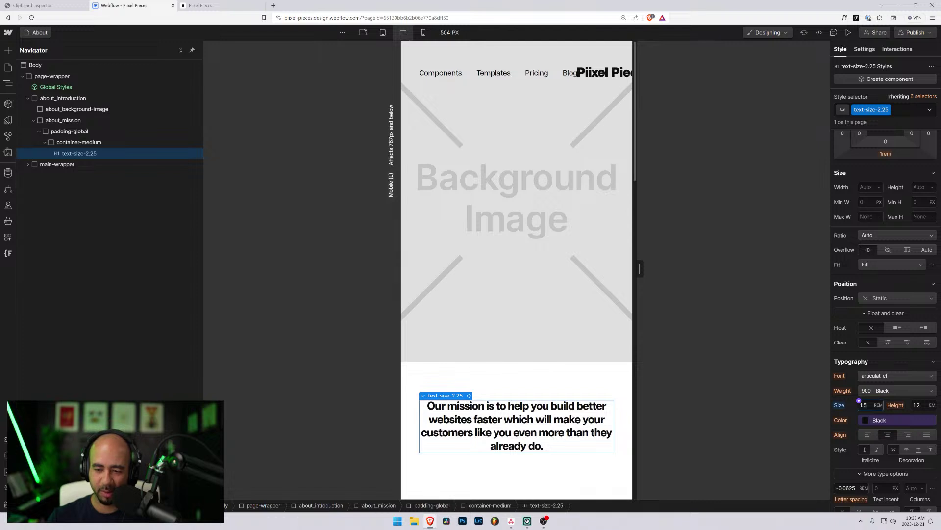
- Try a 2 rem mission heading with the canvas widened to 510 px, and return the size to 1.5 rem
left_click(859, 401)
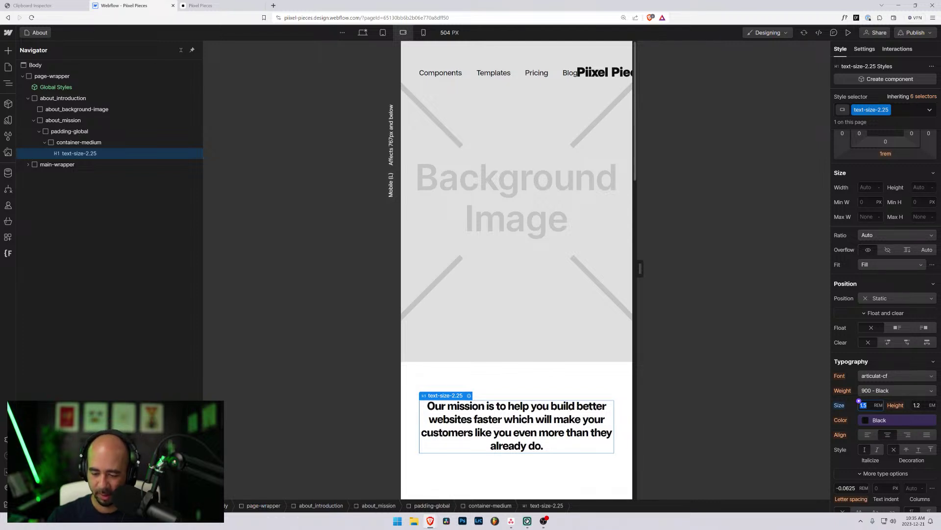
type("2")
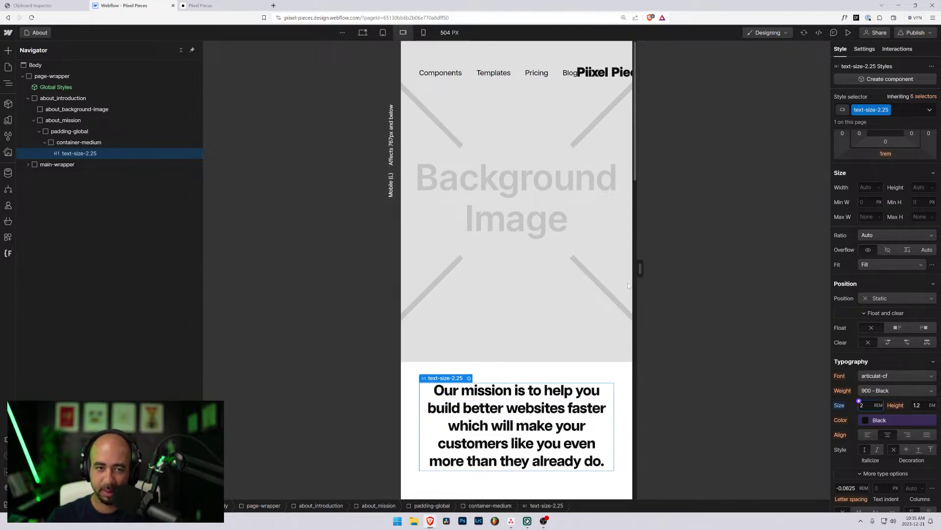
mouse_move(640, 268)
left_mouse_down()
mouse_move(694, 264)
mouse_move(641, 263)
left_mouse_up()
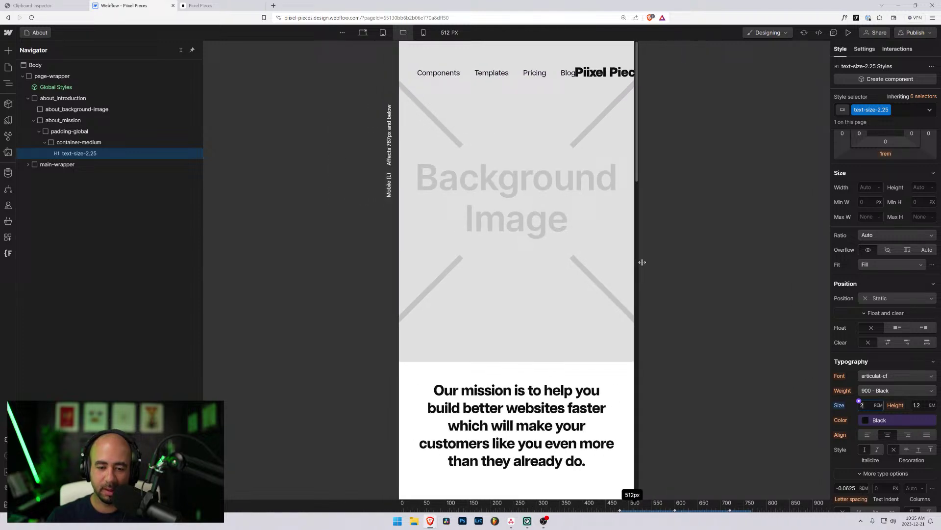
left_click(875, 403)
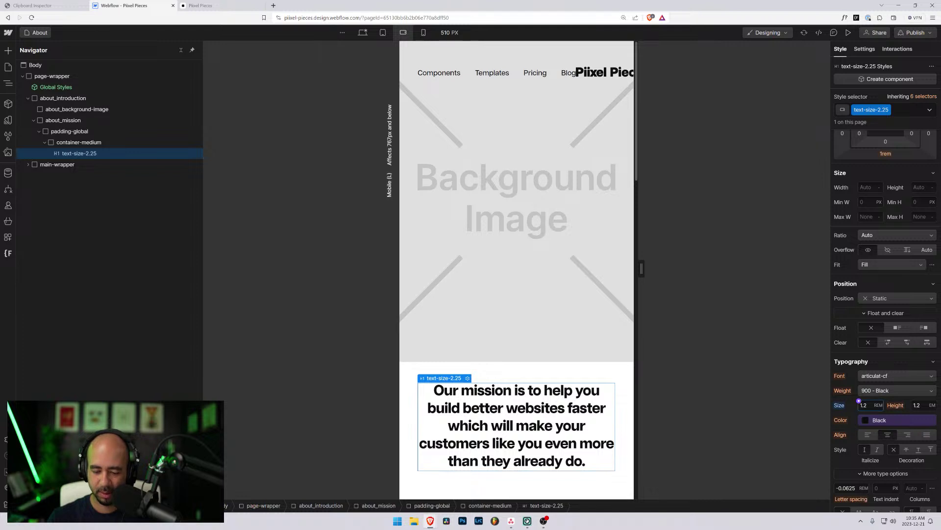
key("Return")
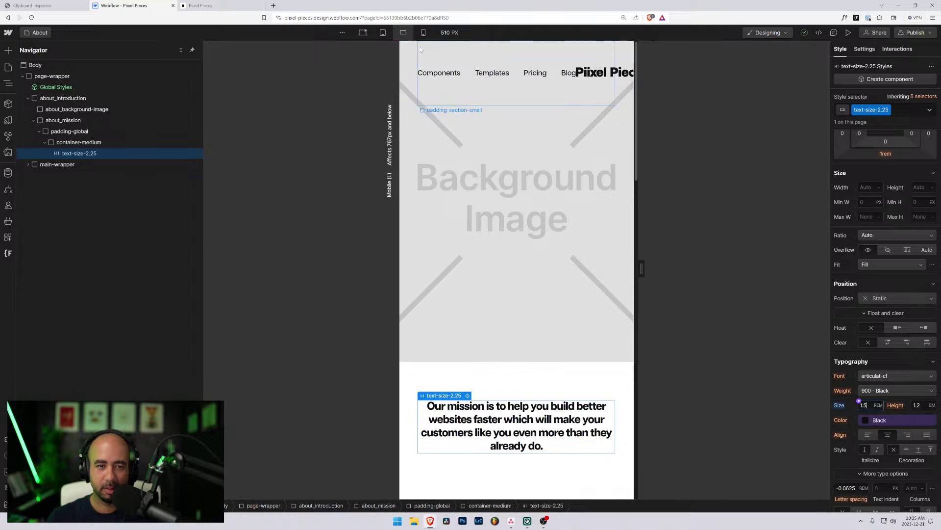
- Examine the layout, size and position settings of the about_mission, about_introduction and about_background-image elements on mobile landscape
left_click(51, 124)
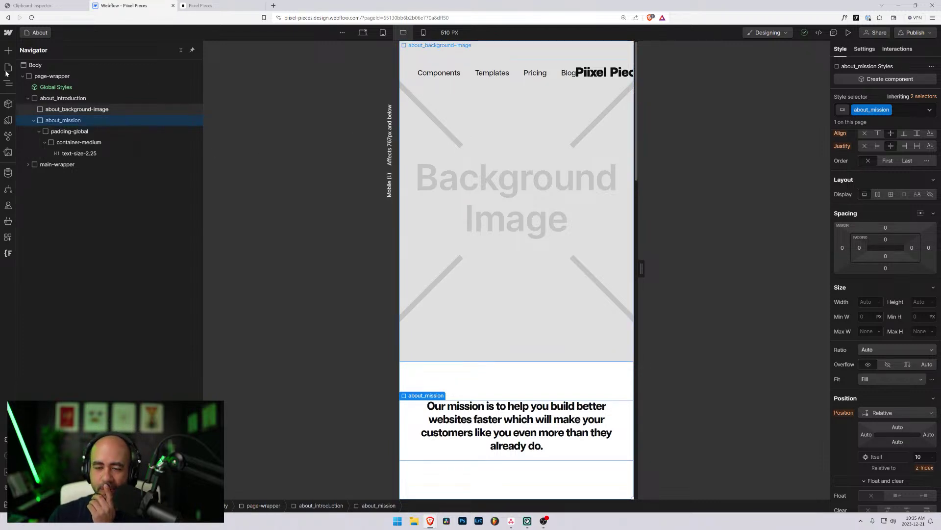
left_click(40, 131)
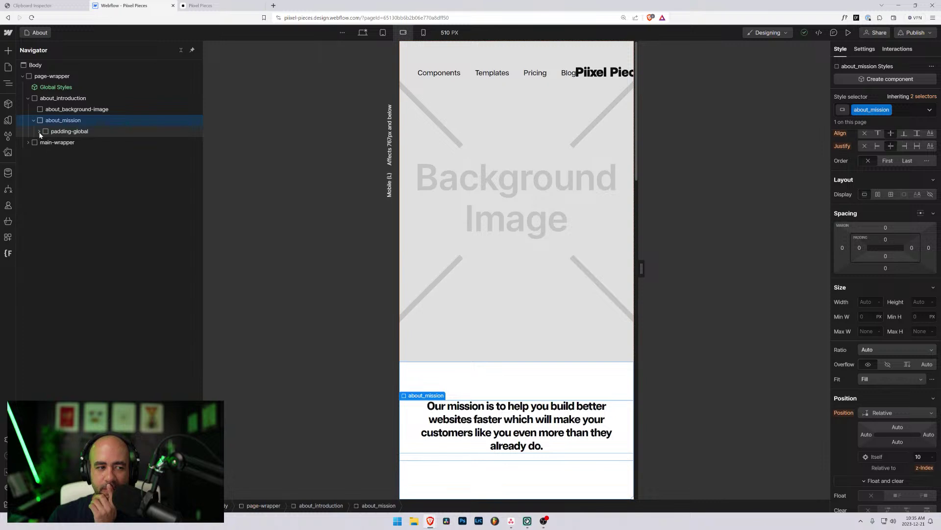
left_click(39, 132)
left_click(39, 132)
left_click(34, 121)
left_click(63, 98)
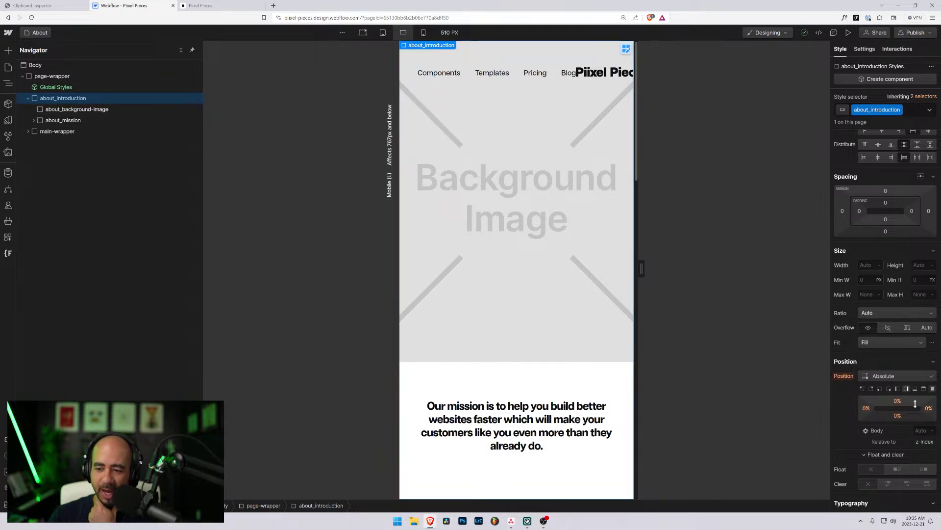
scroll(887, 349, "up", 2)
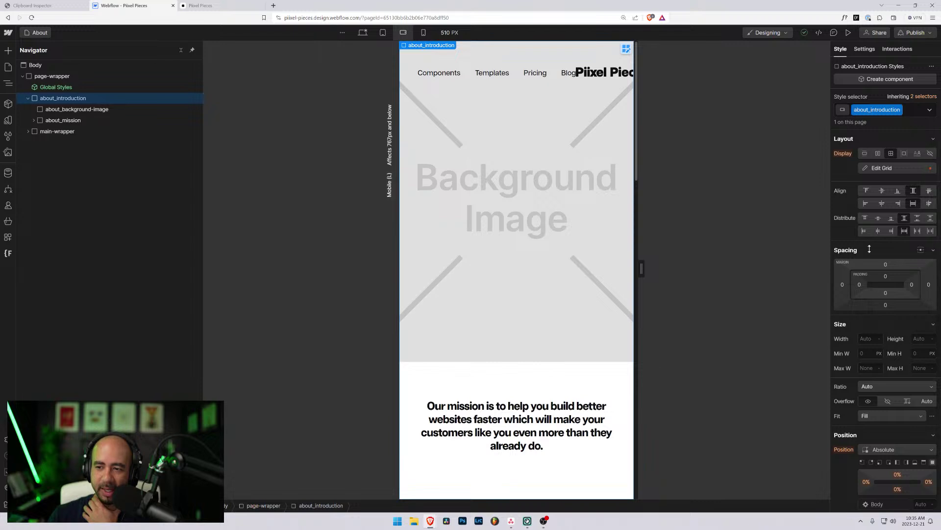
left_click(48, 109)
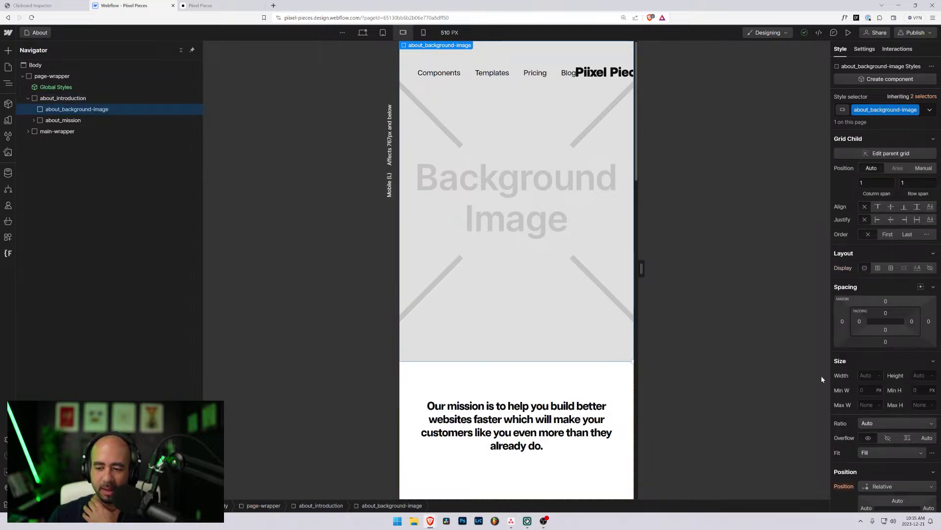
scroll(859, 386, "down", 2)
left_click(63, 98)
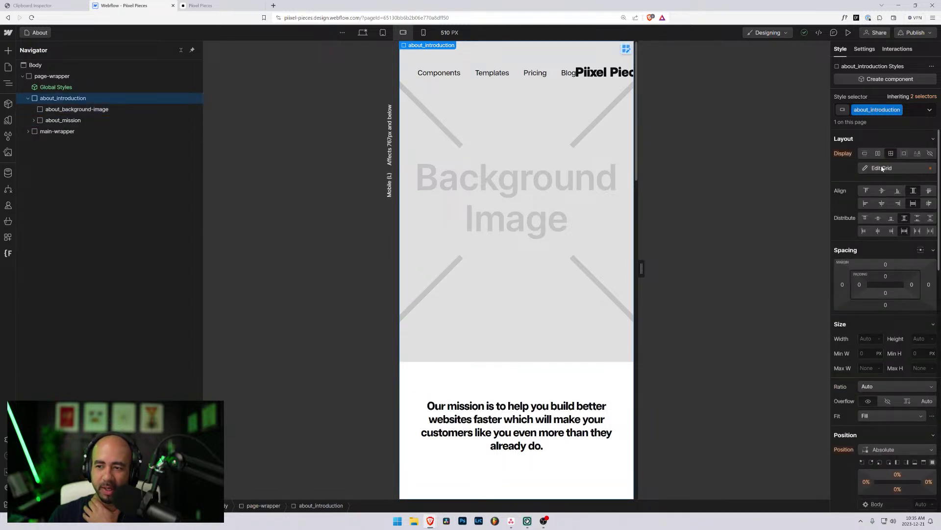
- Set the first row of the about_introduction grid to 100vh for the mobile landscape layout
left_click(881, 167)
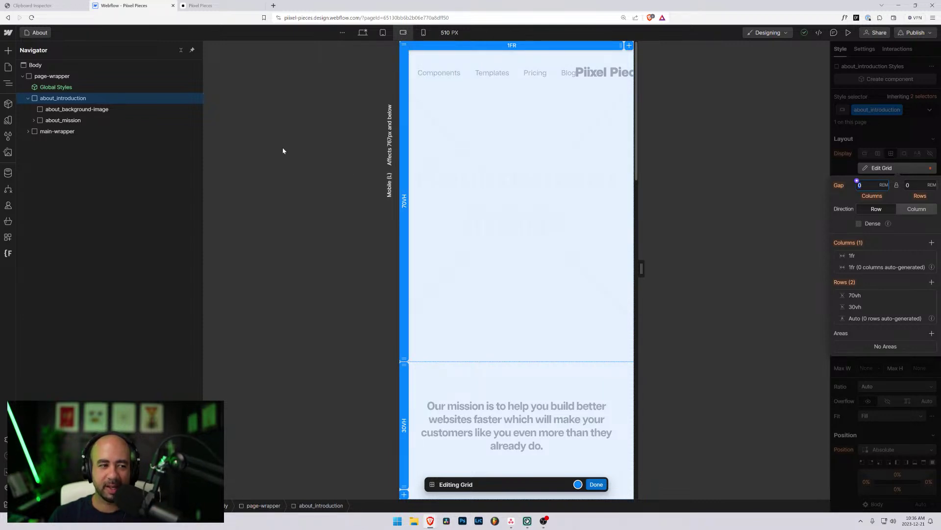
left_click(855, 296)
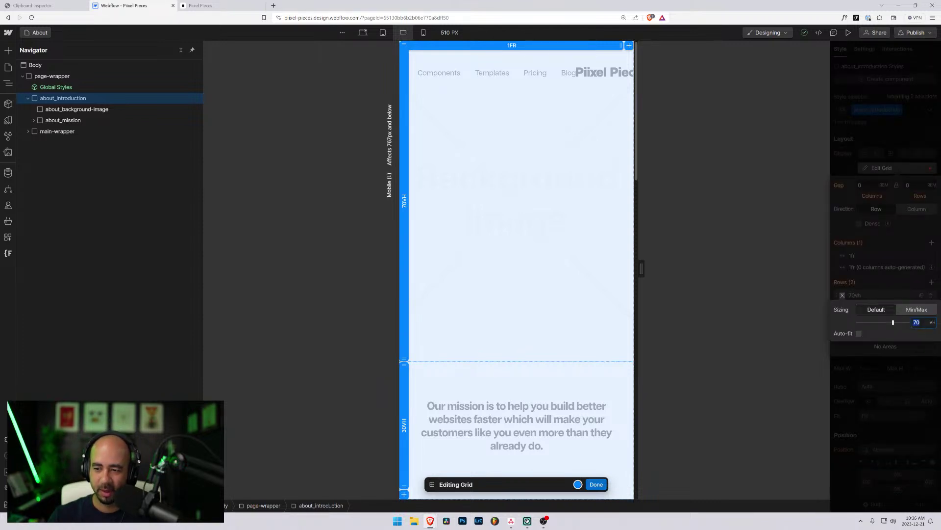
type("100")
key("Return")
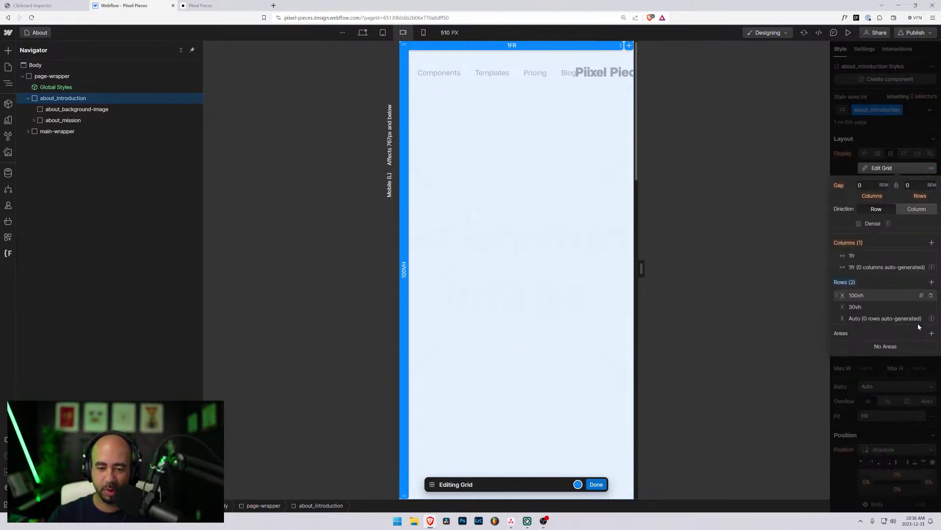
- Set the second row of the about_introduction grid to 100vh and finish editing the grid
scroll(514, 293, "down", 5)
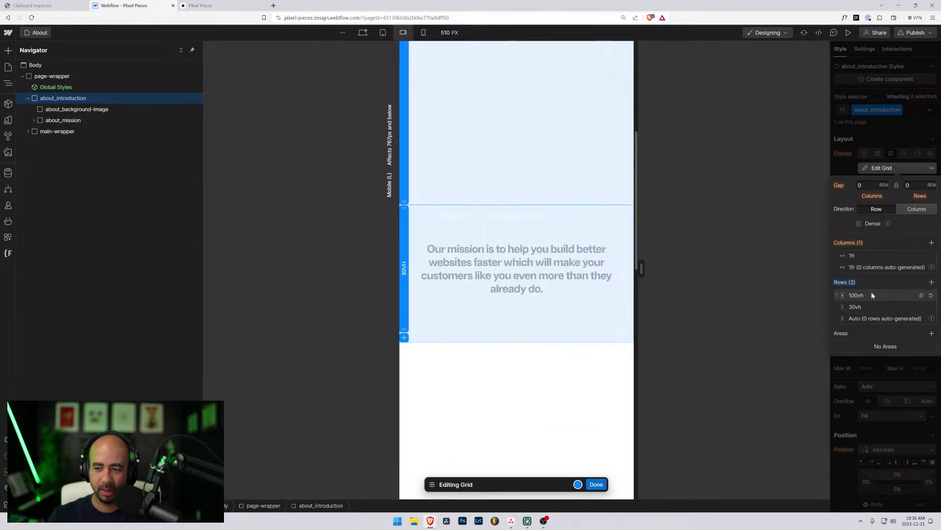
scroll(501, 358, "down", 6)
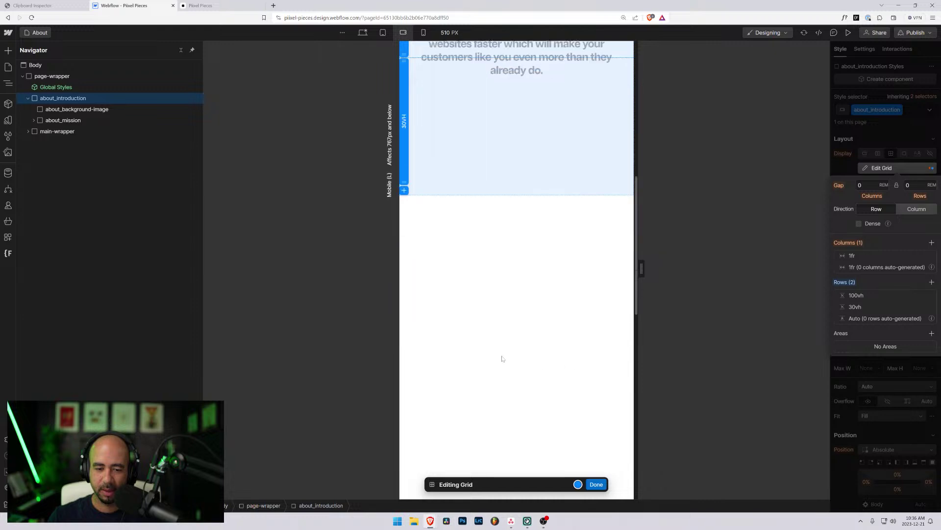
scroll(501, 358, "up", 5)
scroll(501, 358, "up", 5)
scroll(501, 358, "down", 2)
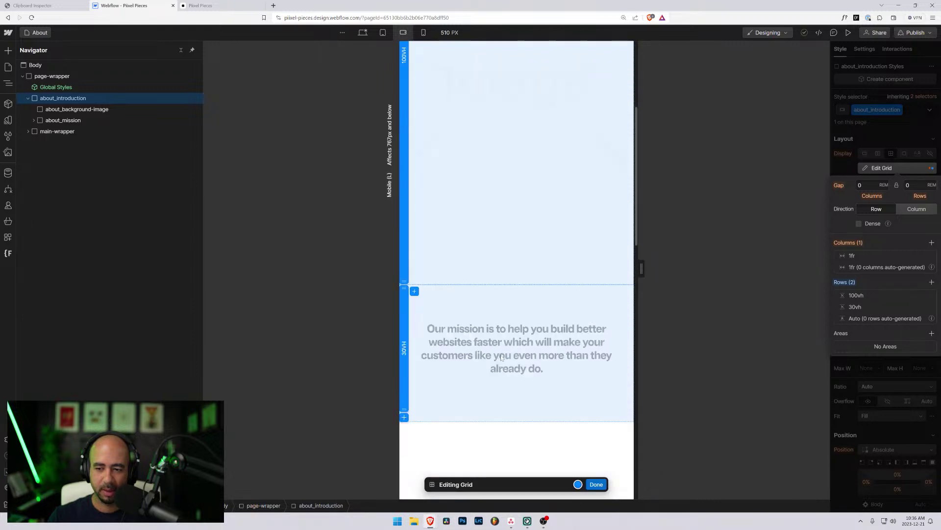
scroll(502, 358, "down", 2)
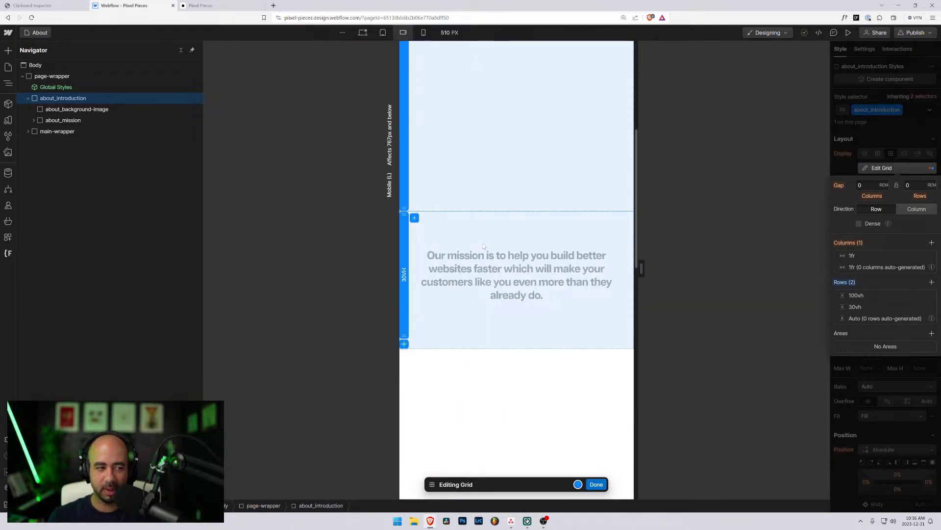
left_click(855, 307)
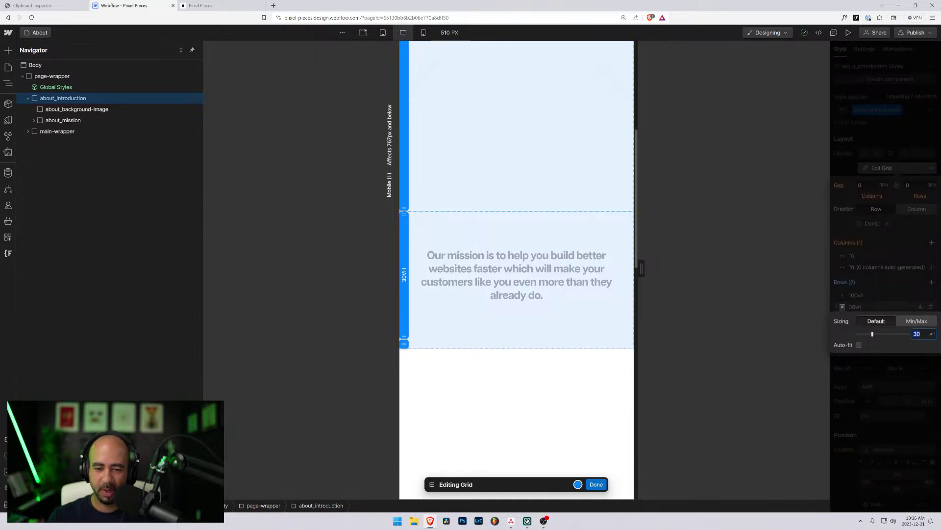
type("100")
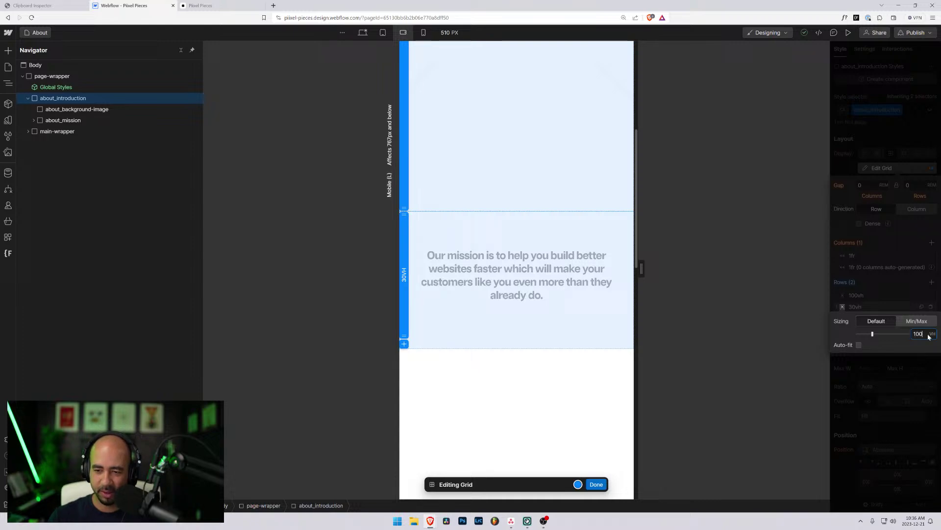
key("Return")
left_click(601, 488)
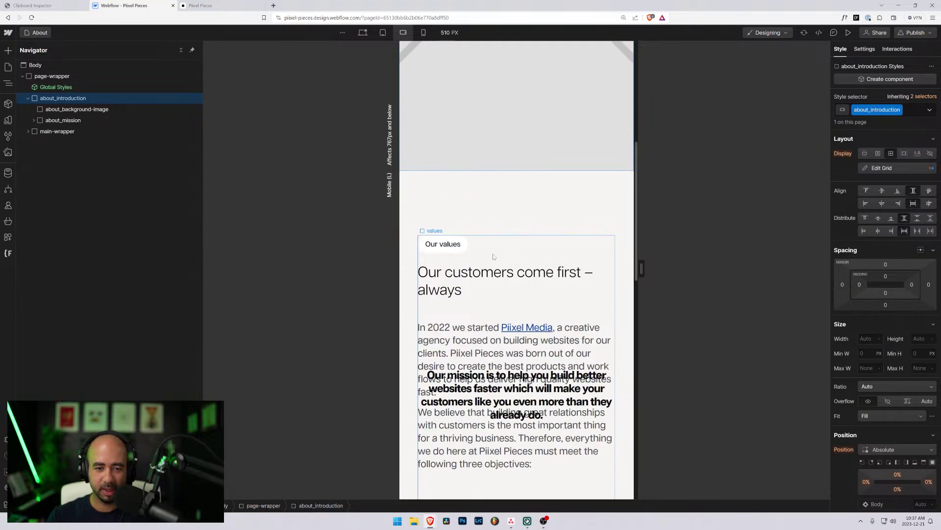
- Examine the overlap between the mission text and the values section, checking main-wrapper and page-wrapper for the spacing that causes it
scroll(521, 256, "down", 4)
scroll(453, 236, "down", 4)
scroll(453, 236, "up", 4)
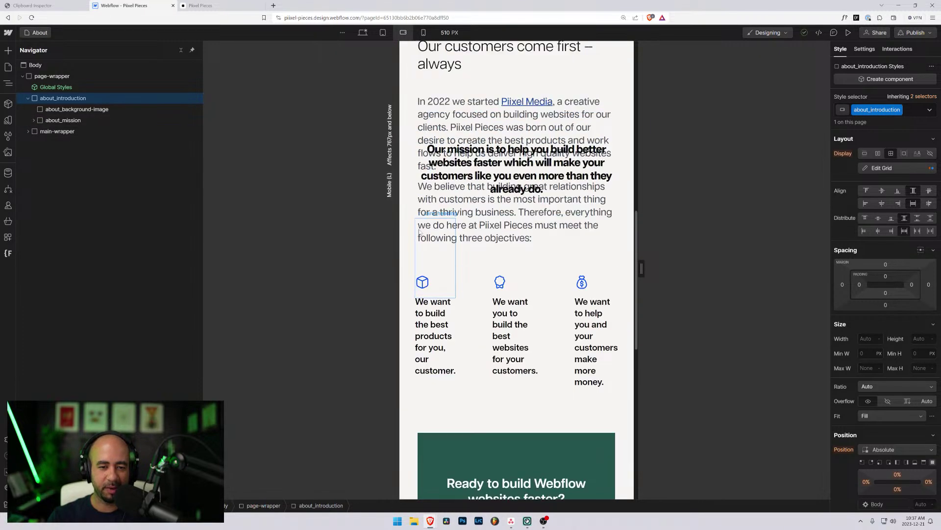
left_click(36, 101)
left_click(39, 132)
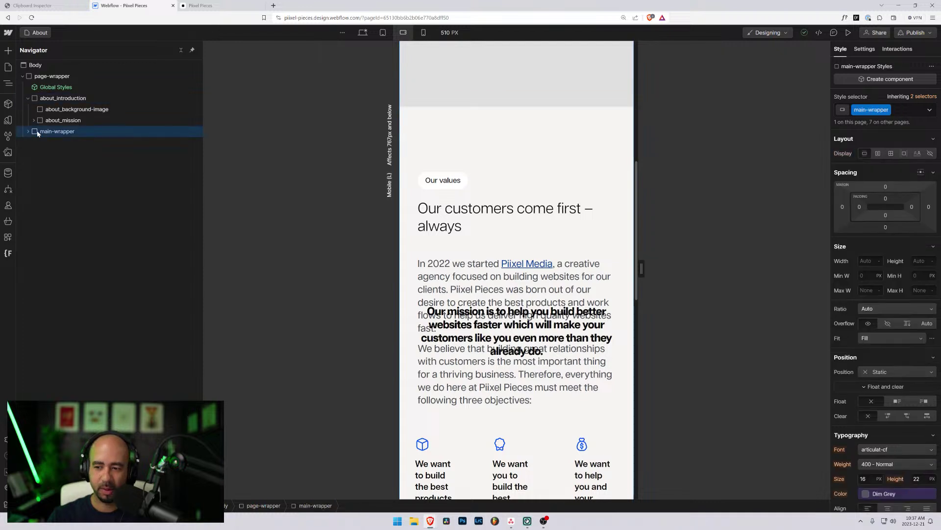
left_click(28, 99)
left_click(28, 109)
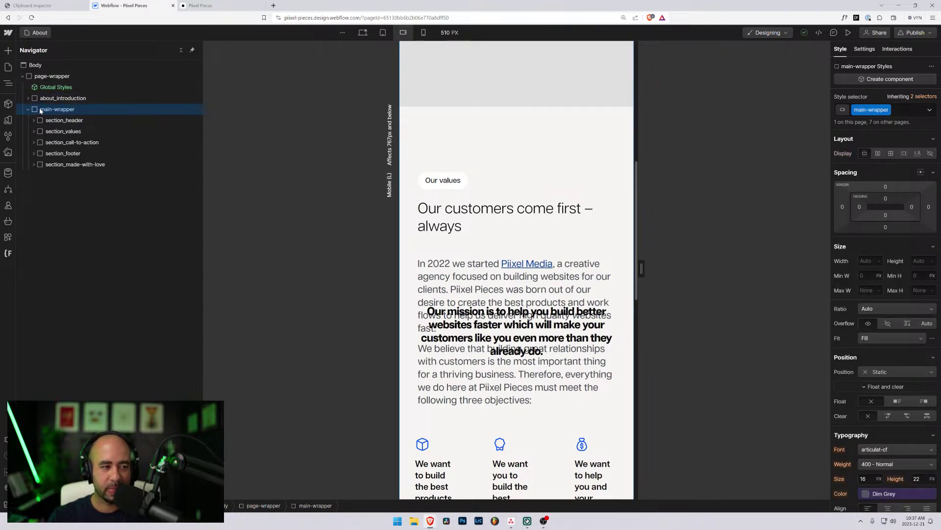
scroll(507, 228, "up", 5)
scroll(496, 220, "down", 6)
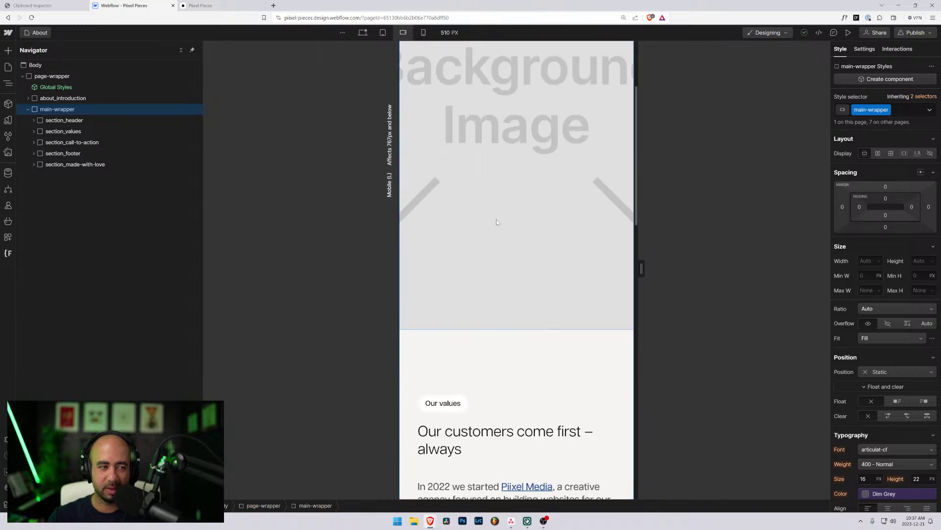
scroll(493, 221, "down", 1)
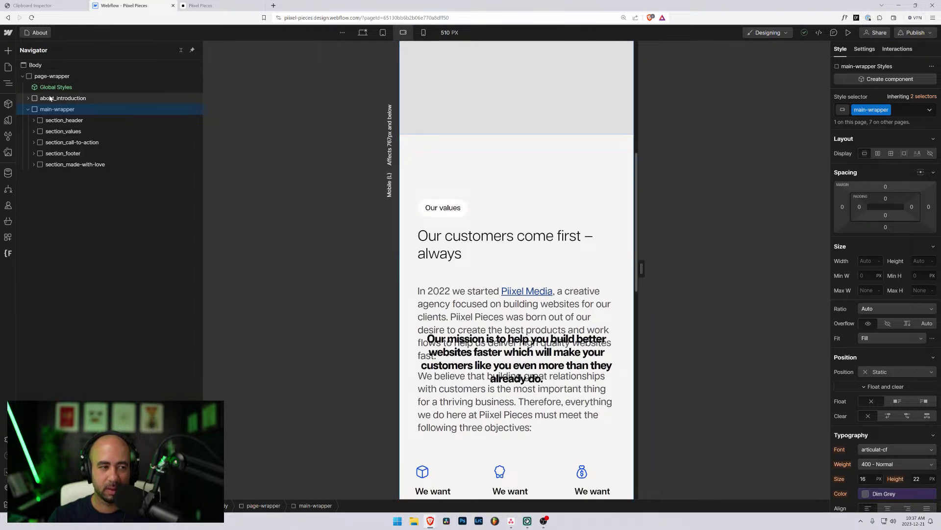
left_click(38, 77)
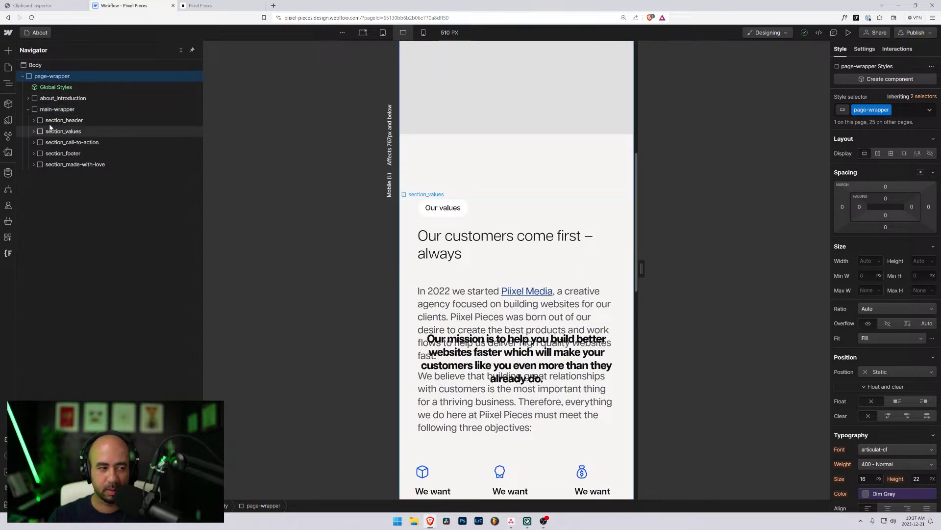
left_click(78, 110)
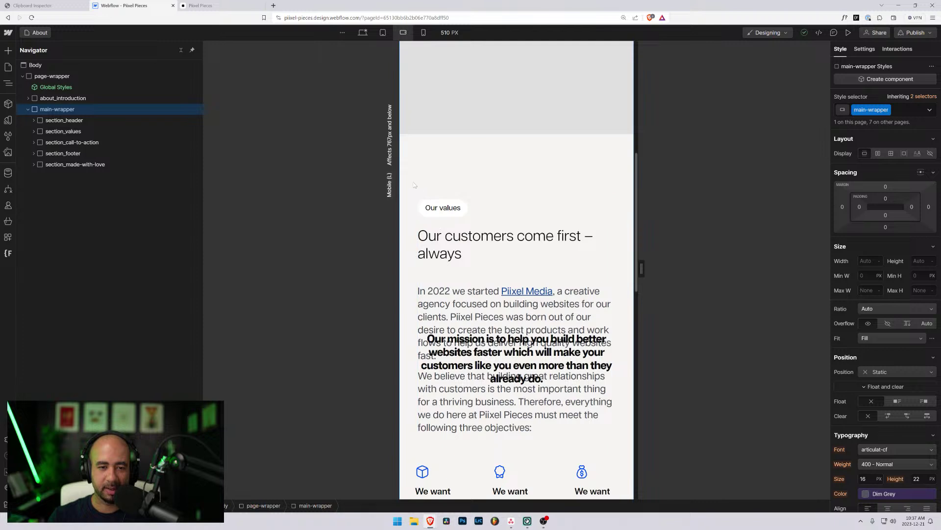
- Set the top margin of section_values to 200vh
left_click(511, 224)
left_click(73, 153)
left_click(66, 142)
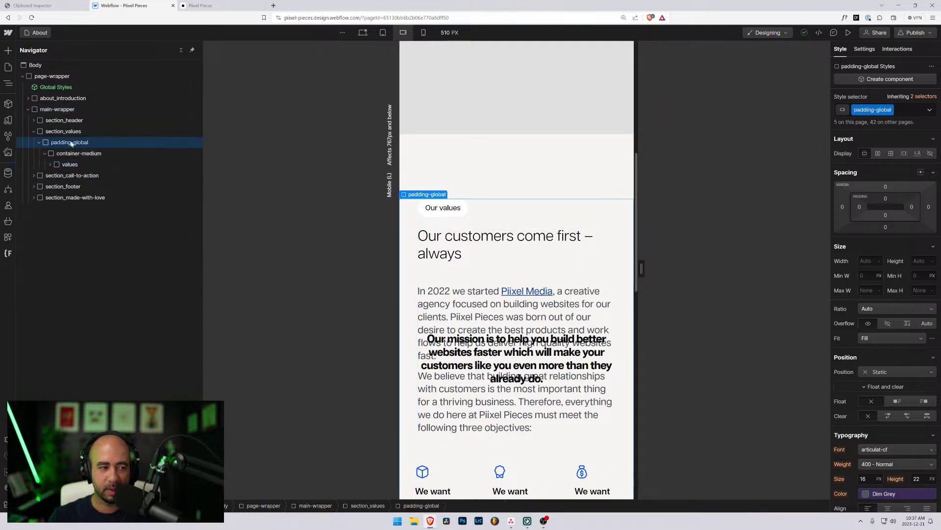
left_click(61, 132)
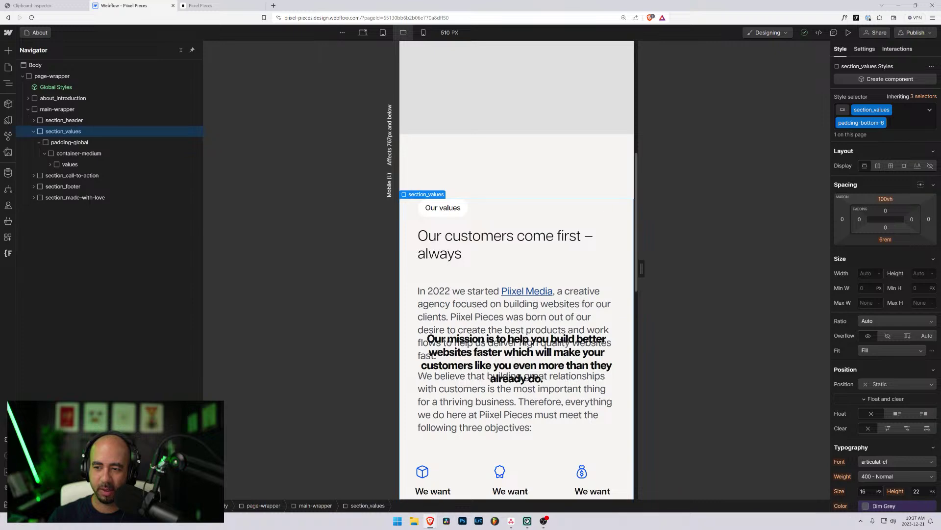
scroll(504, 219, "up", 4)
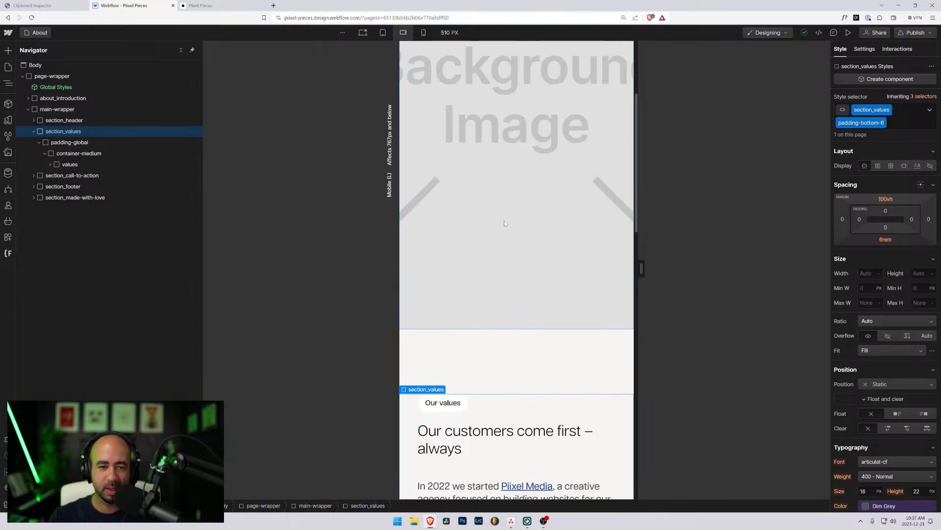
left_click(885, 199)
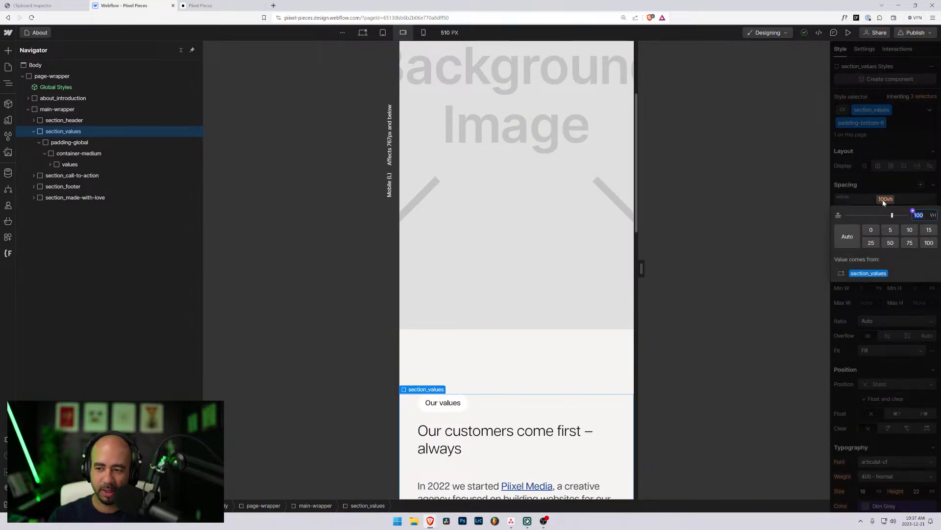
type("200")
key("Return")
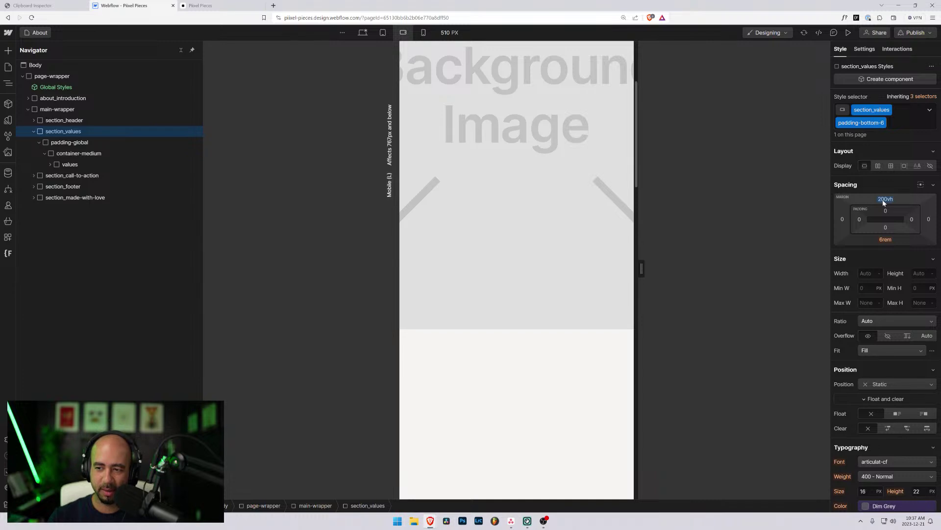
- Reduce the values_objectives grid to a single column by removing its other two columns
scroll(505, 231, "down", 10)
scroll(505, 229, "up", 15)
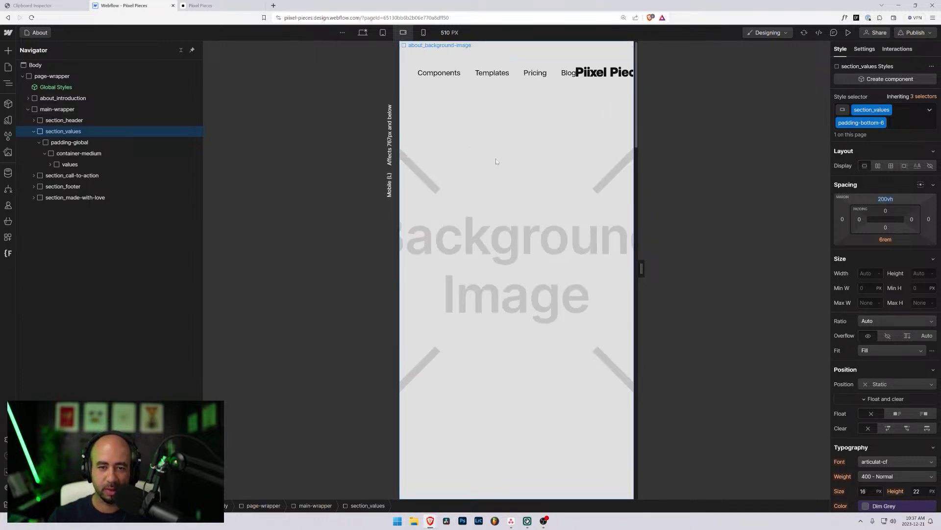
scroll(534, 178, "down", 10)
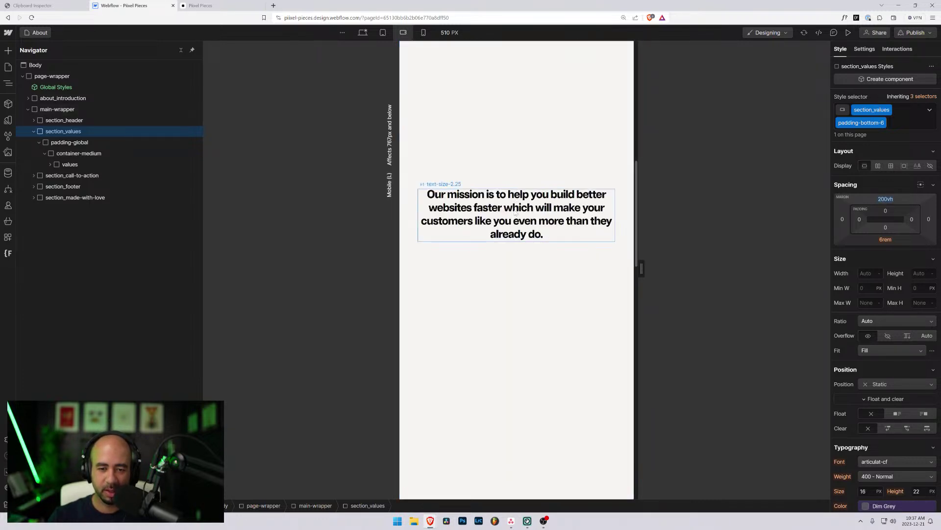
scroll(501, 151, "down", 8)
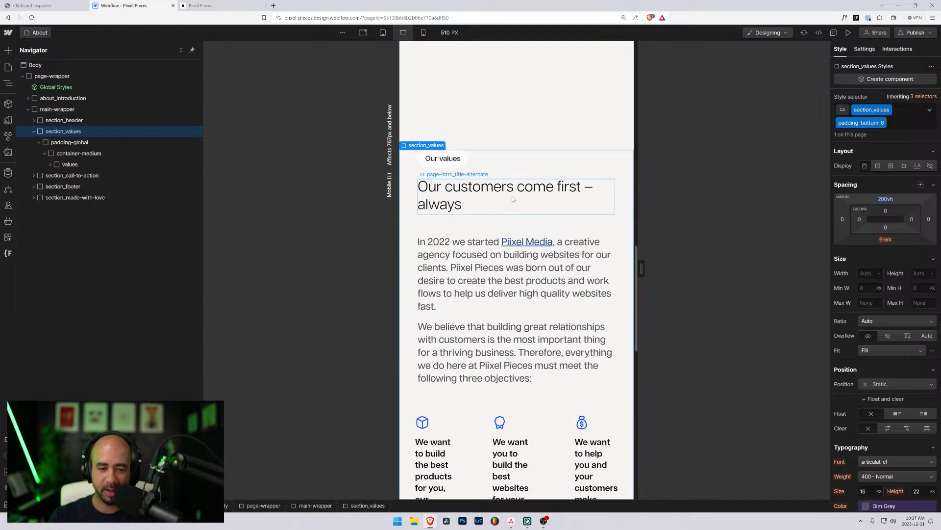
scroll(431, 176, "up", 2)
scroll(414, 166, "down", 2)
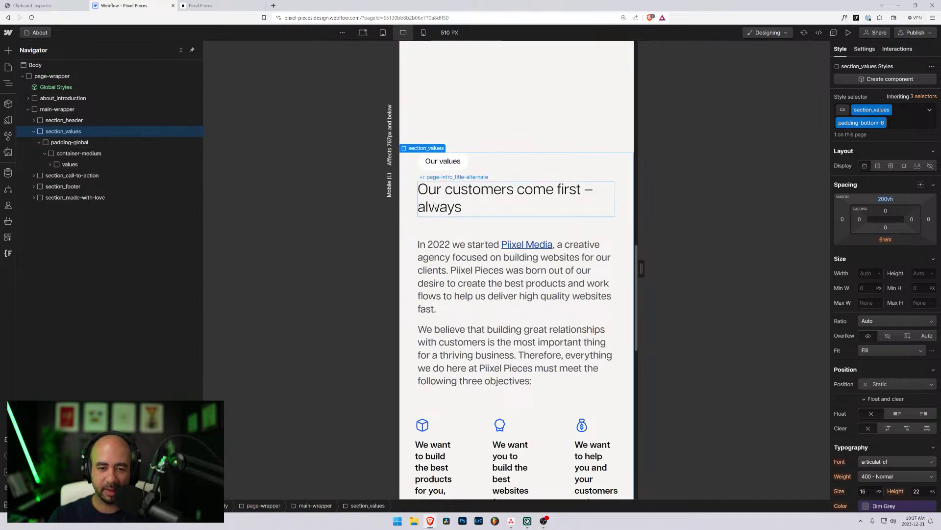
scroll(412, 204, "down", 5)
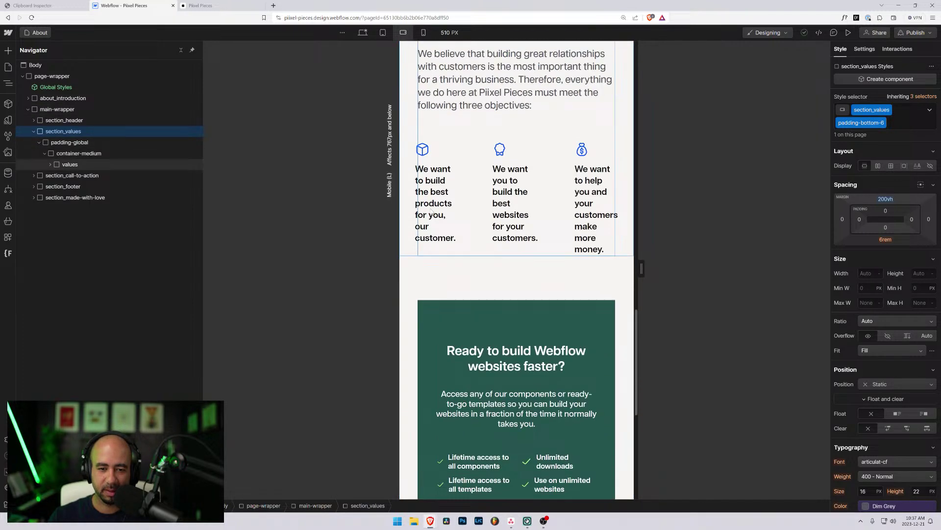
left_click(469, 144)
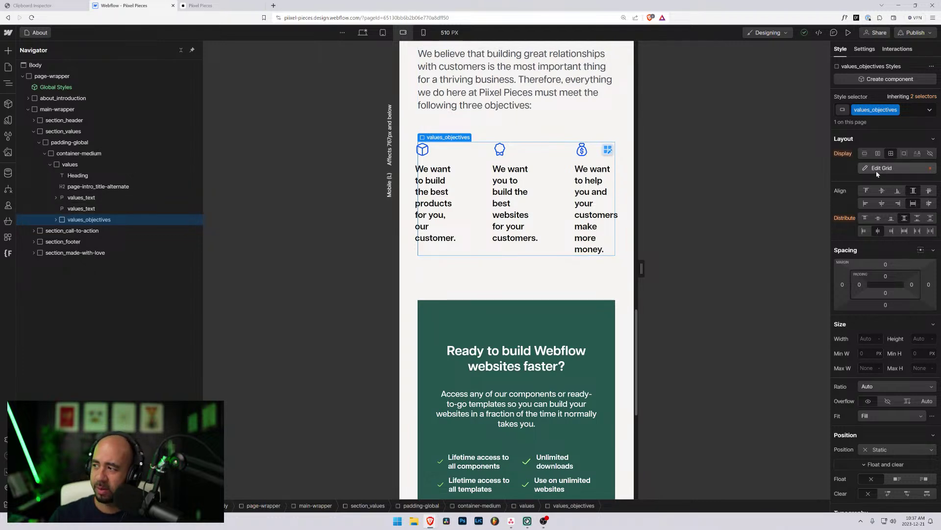
left_click(895, 168)
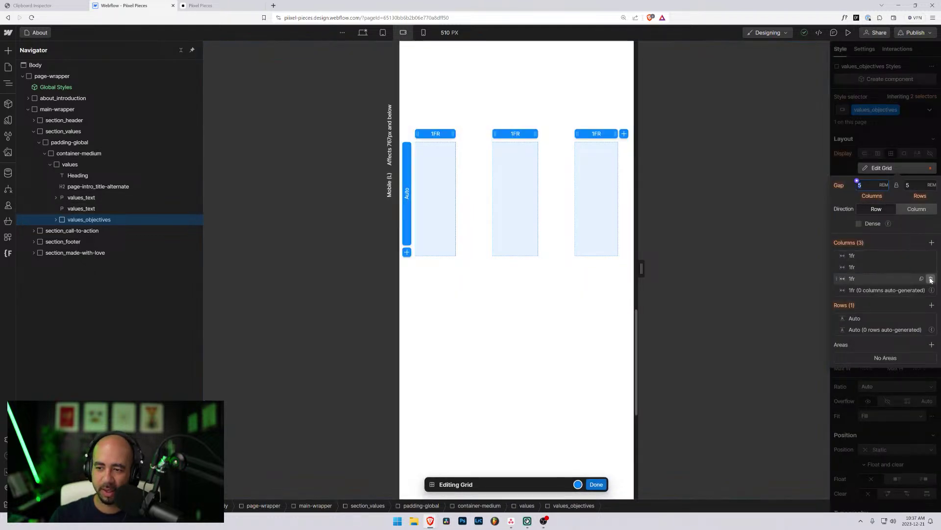
left_click(931, 275)
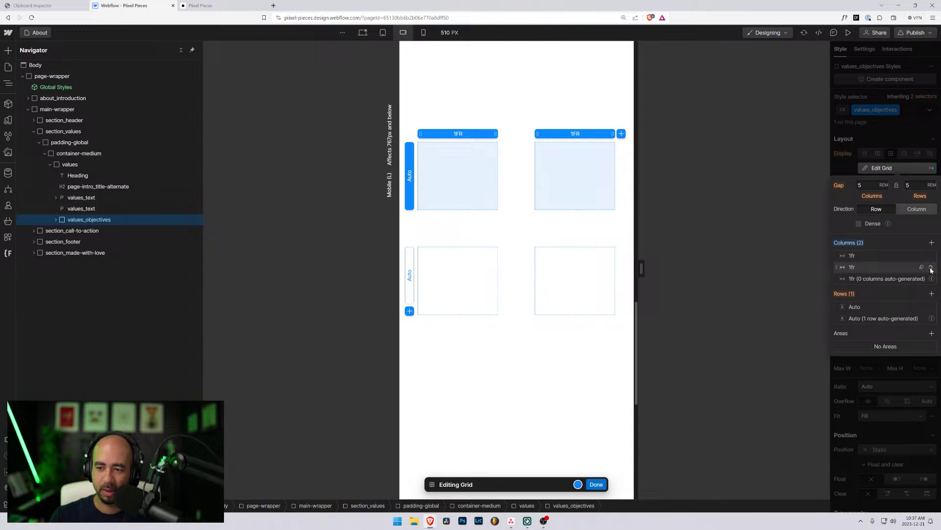
left_click(931, 267)
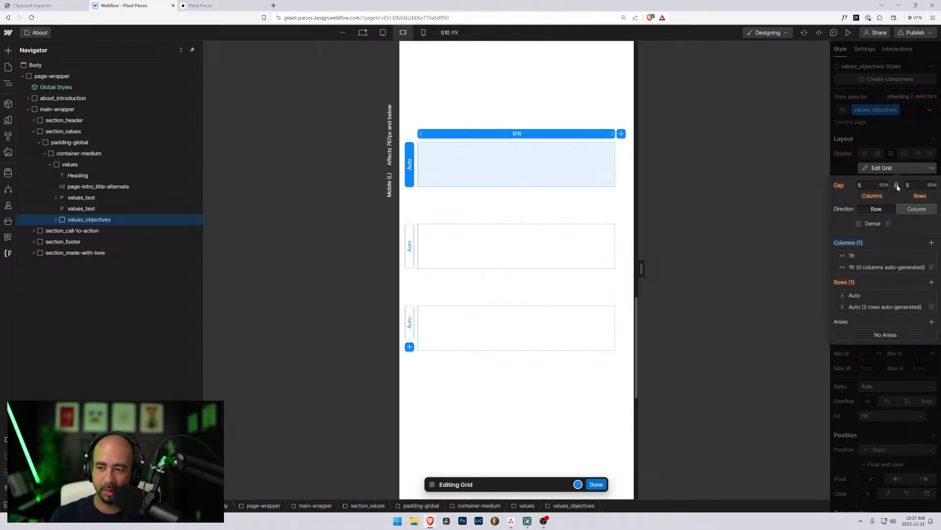
- Set the column and row gap of the values_objectives grid to 2 rem and finish editing the grid
left_click(858, 183)
type("2")
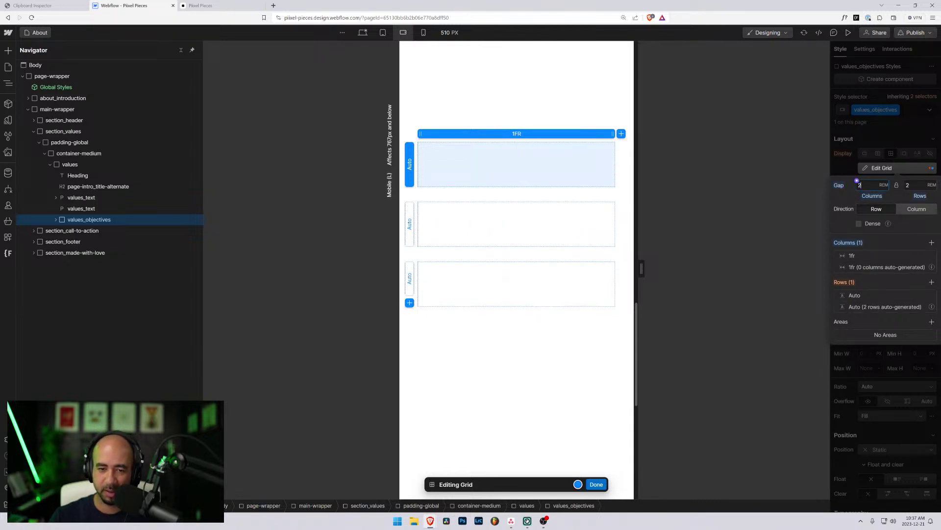
left_click(596, 484)
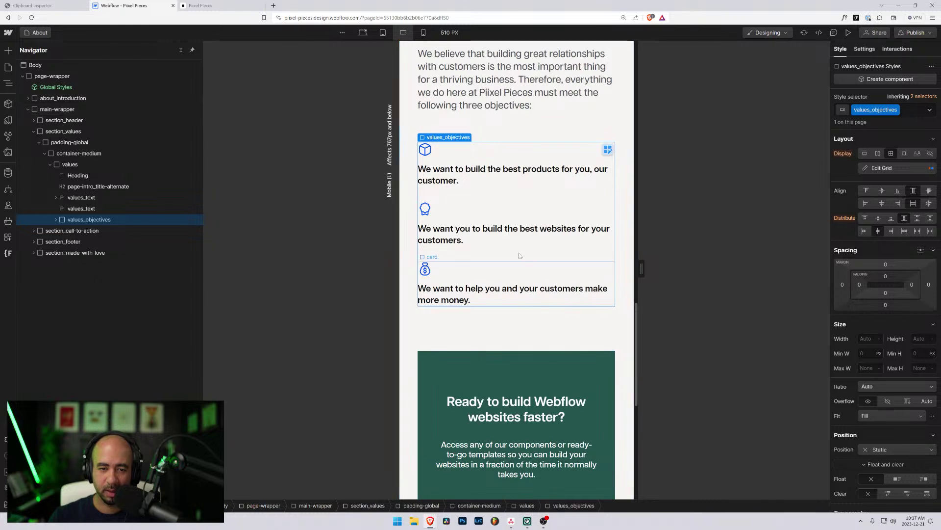
- Set the font size of the values_text paragraphs to 1.25 rem at the mobile landscape breakpoint
scroll(509, 255, "up", 5)
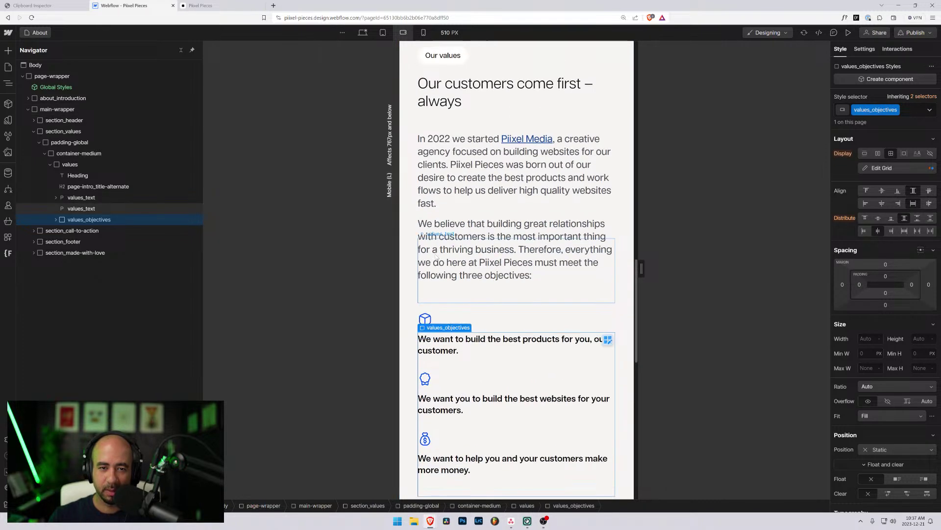
left_click(491, 159)
left_click(479, 240)
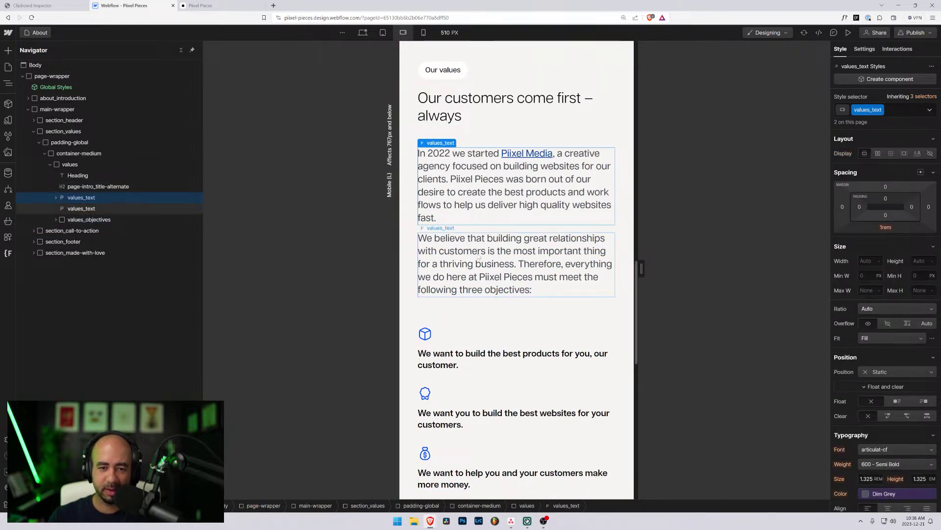
left_click(476, 199)
scroll(883, 412, "down", 2)
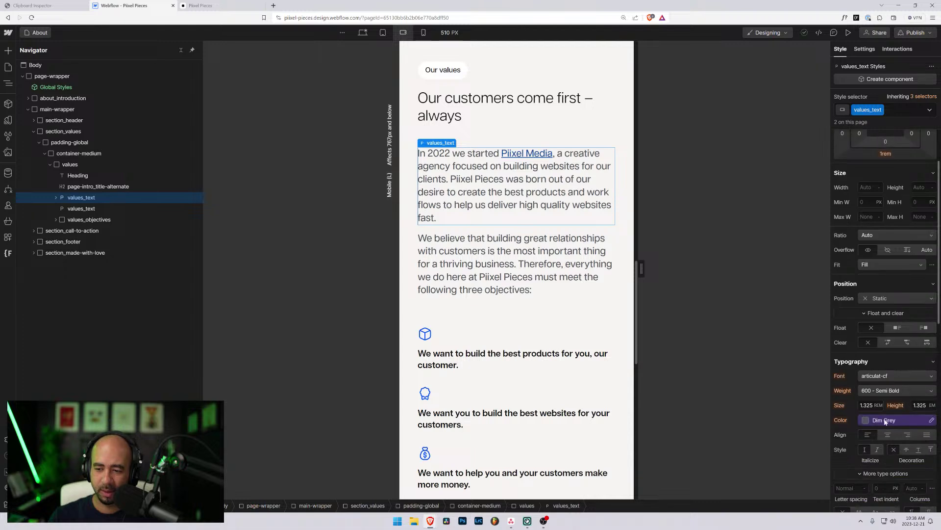
left_click(867, 405)
type("1.25")
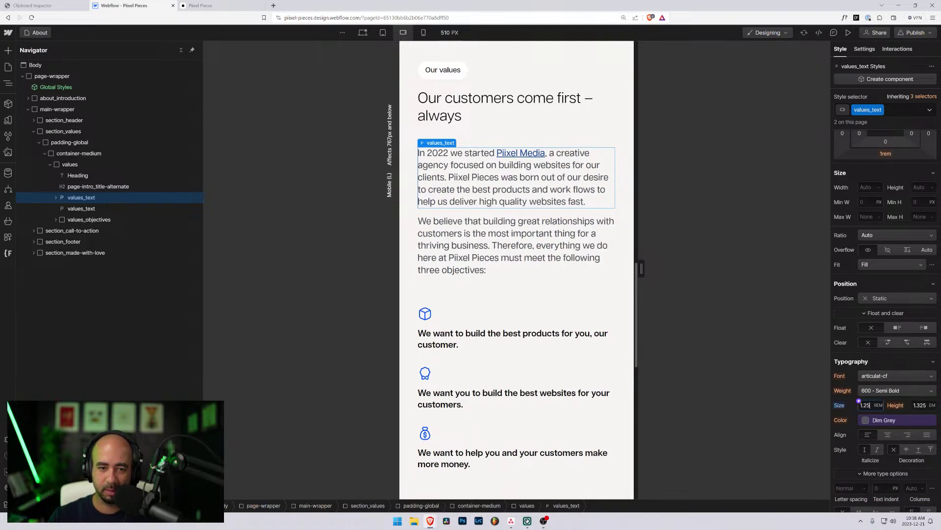
scroll(591, 321, "up", 3)
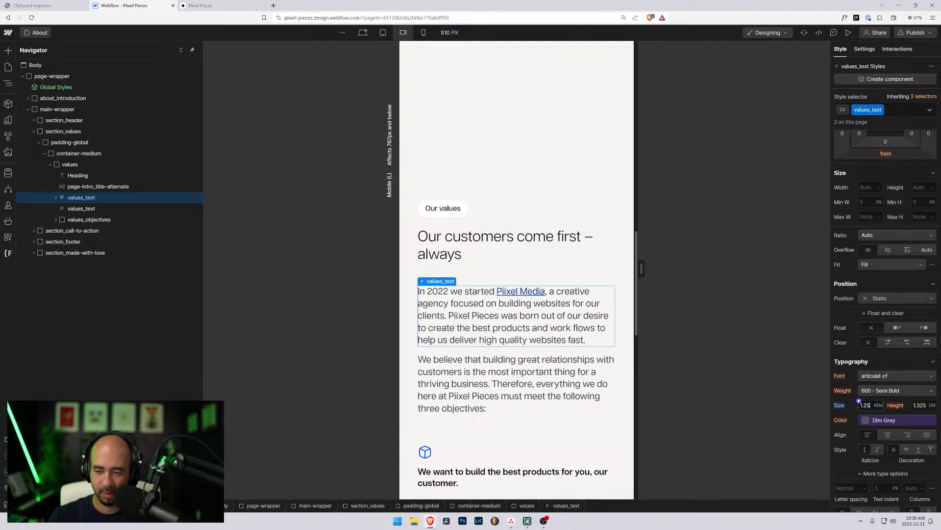
- Set the values_text font size to 1.125 rem at the mobile portrait breakpoint
left_click(423, 32)
left_click(862, 404)
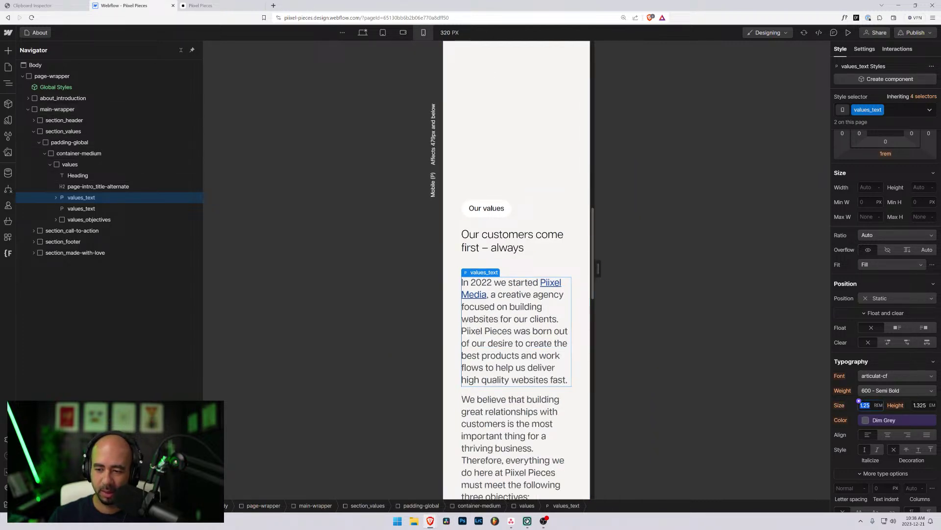
type("1.125")
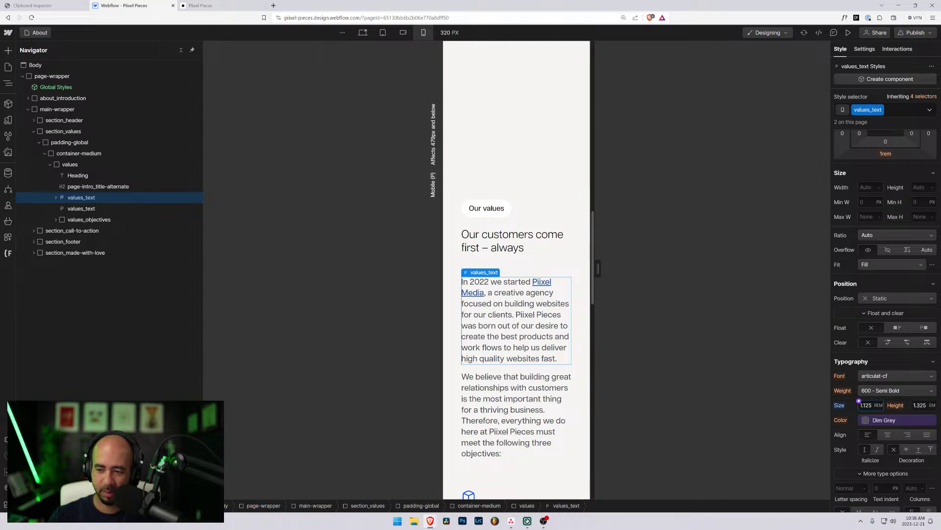
- Set the line height of values_text to 1.2 em at the desktop base breakpoint
left_click(382, 33)
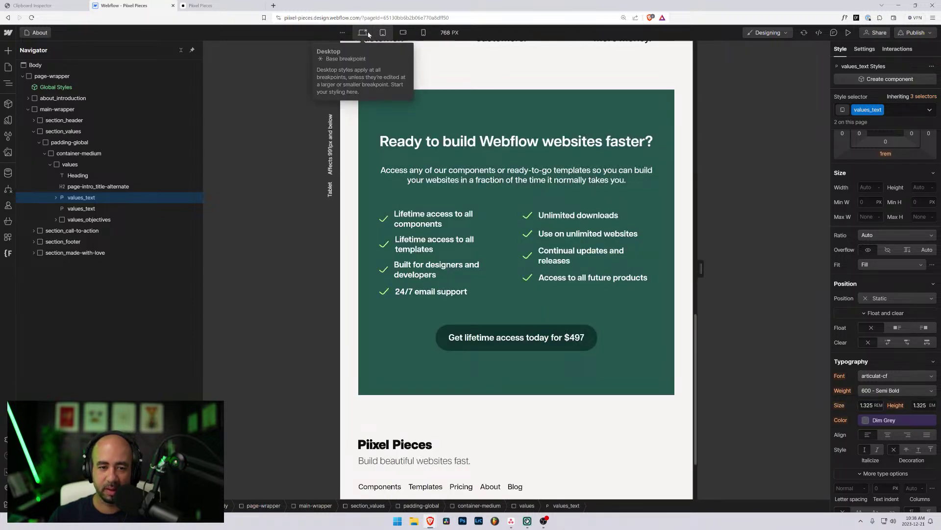
left_click(367, 33)
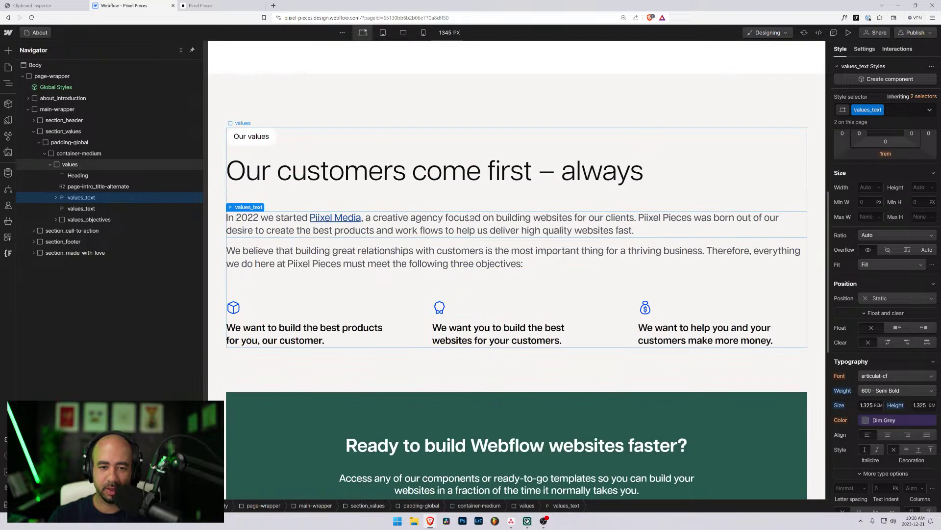
left_click(914, 405)
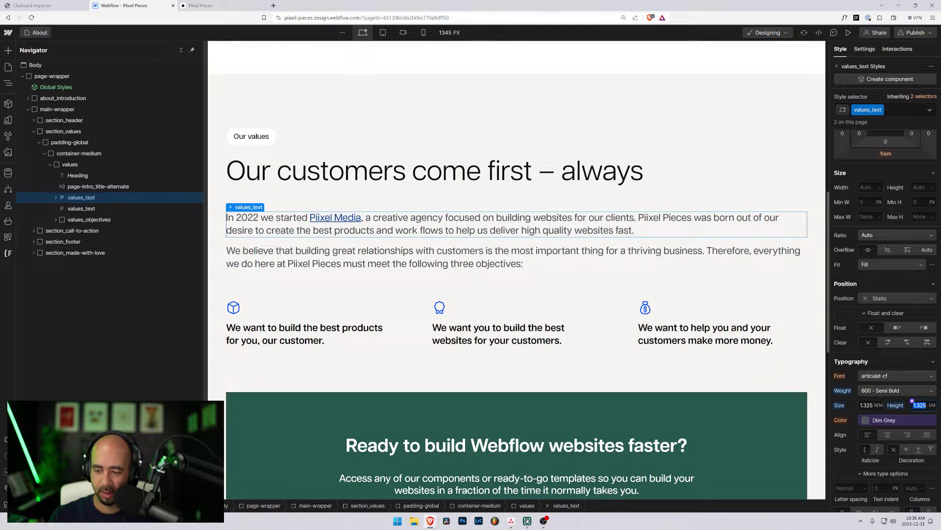
type("1.2")
key("Return")
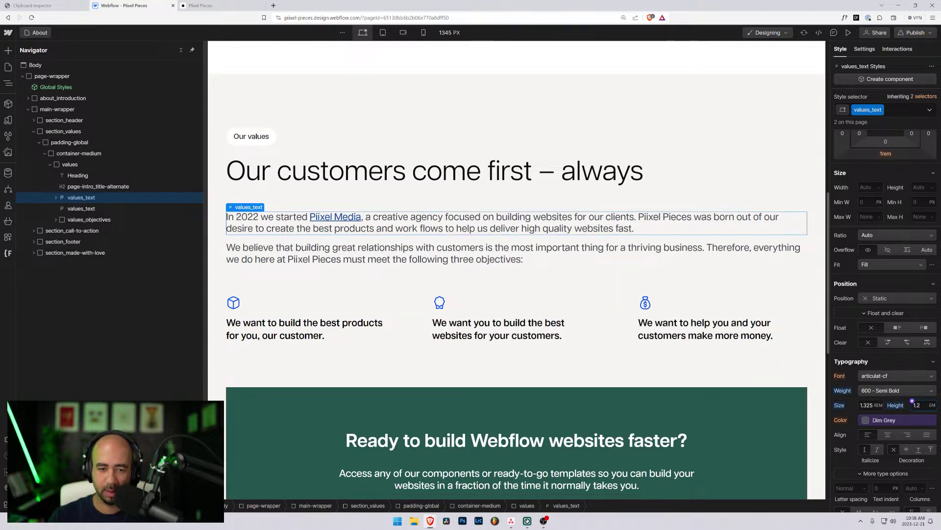
- Check the typography of card_heading and set the desktop line height of values_text to 1.3 em to match
left_click(512, 335)
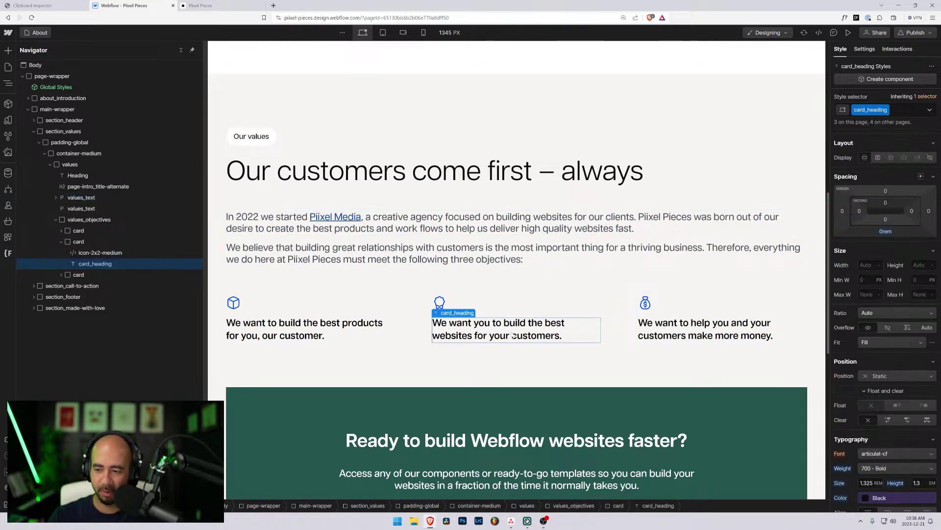
left_click(485, 219)
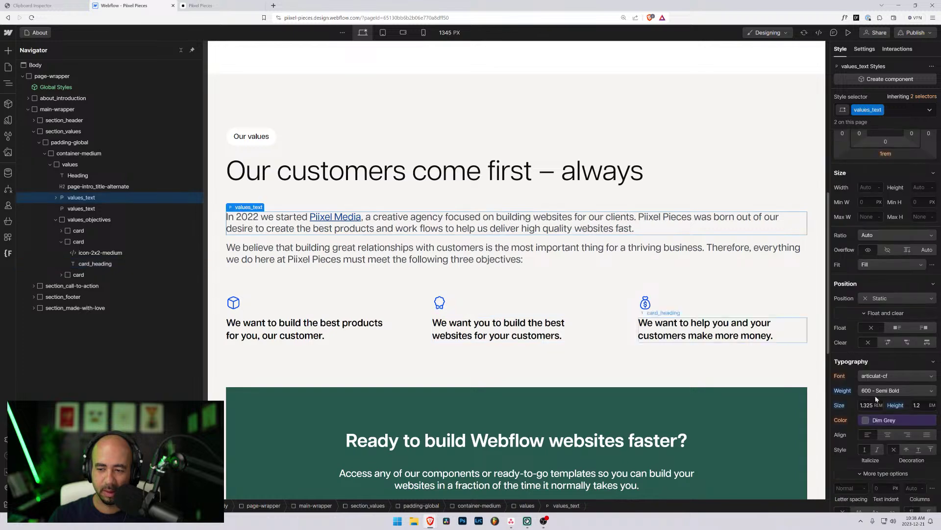
left_click(915, 405)
type("1.3")
key("Return")
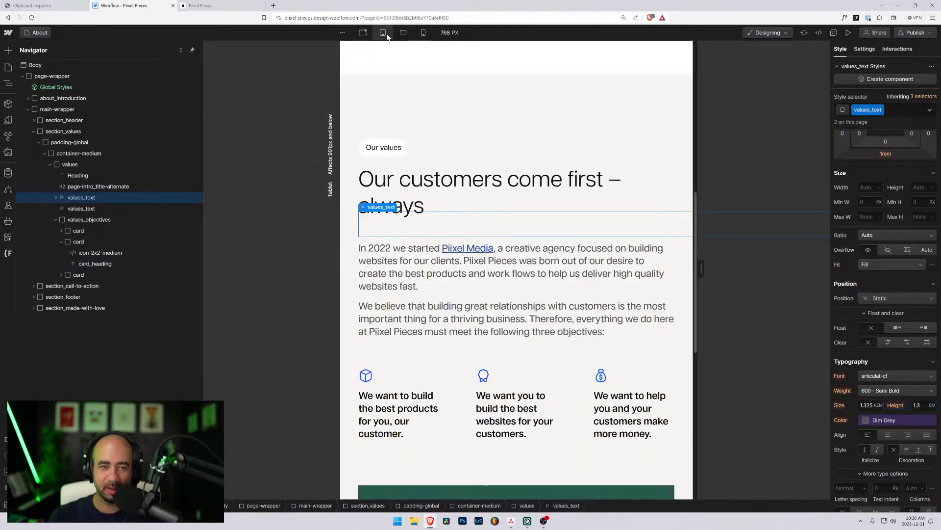
- Compare card_heading at the tablet and mobile landscape breakpoints and set its mobile landscape font size to 1.25 rem
left_click(384, 34)
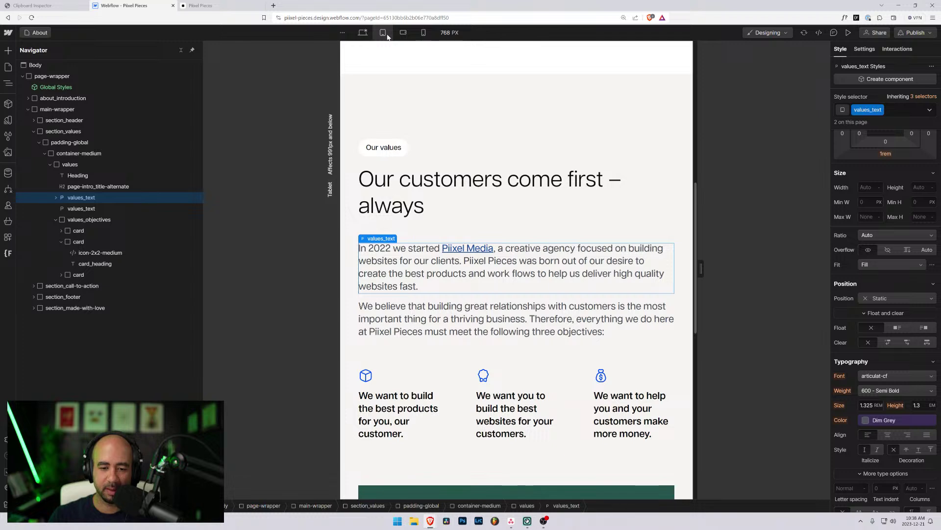
left_click(524, 433)
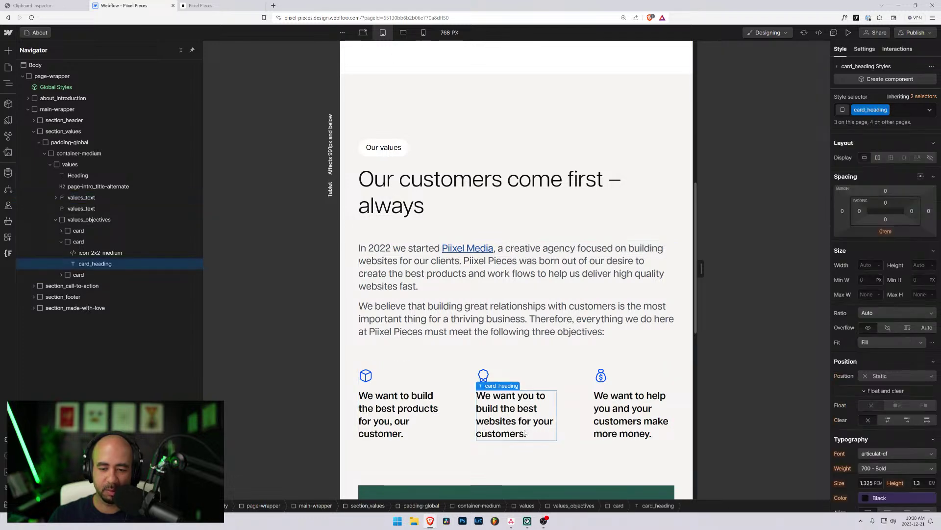
left_click(403, 32)
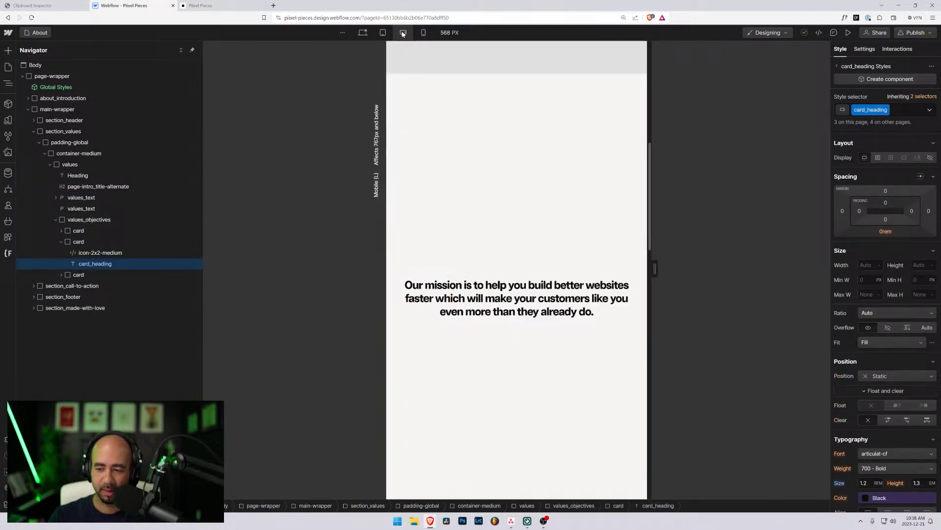
scroll(465, 222, "down", 10)
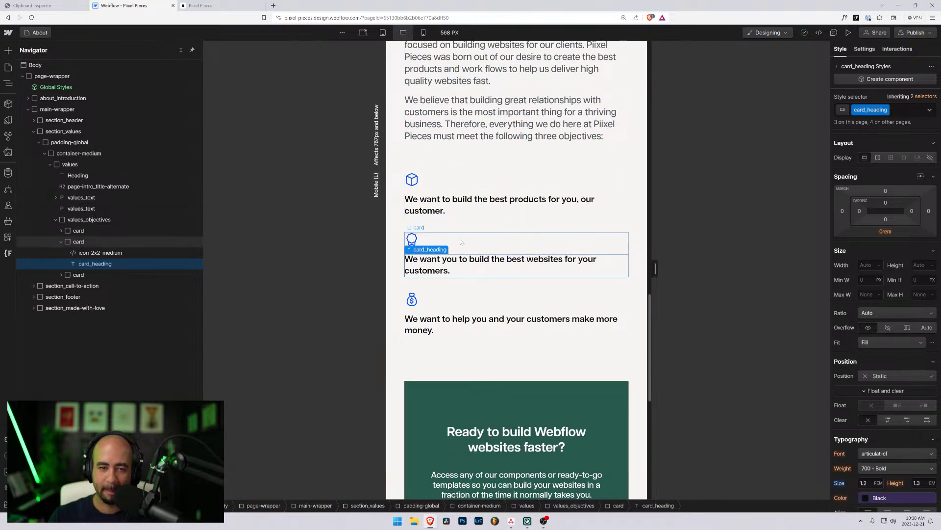
left_click(460, 206)
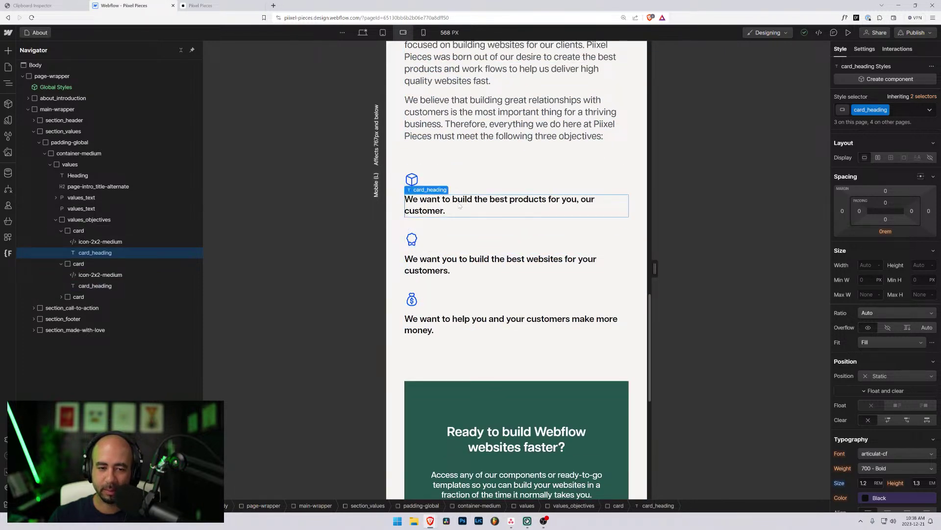
left_click(386, 35)
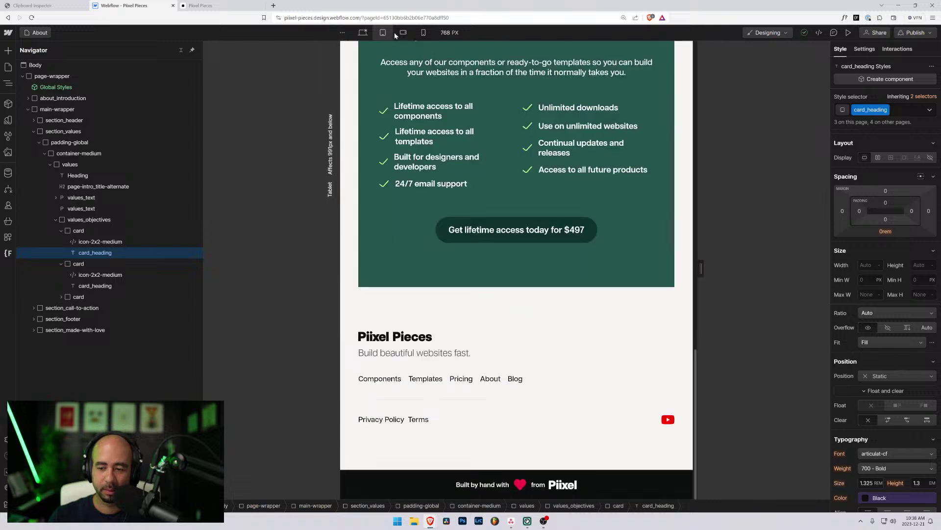
left_click(396, 36)
scroll(463, 254, "up", 8)
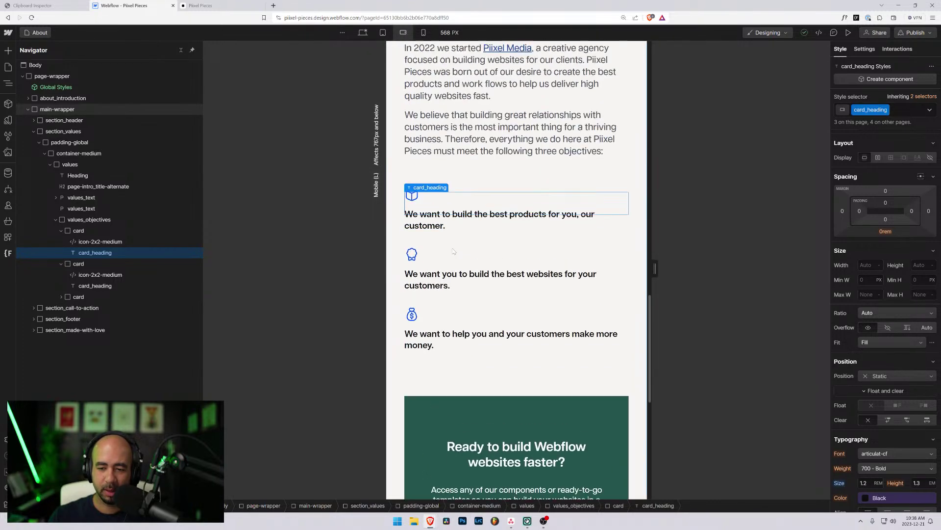
left_click(861, 481)
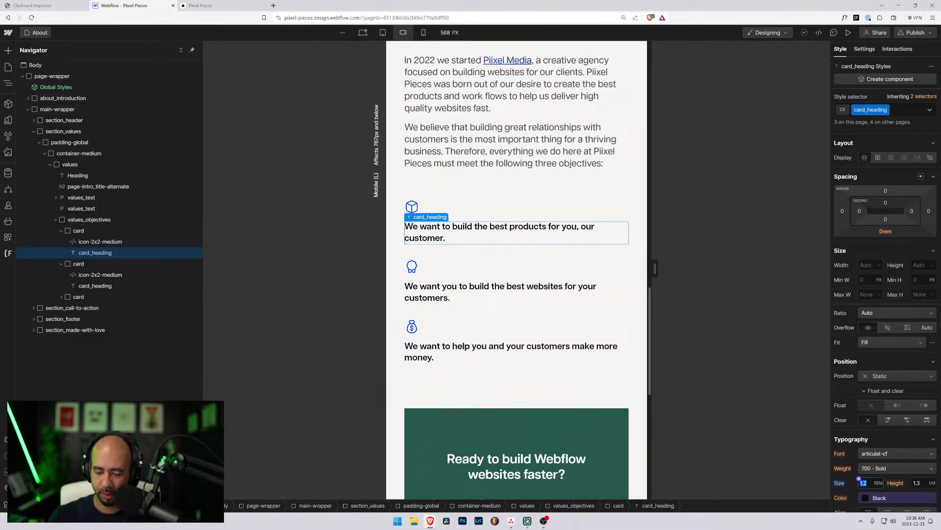
type("1.25")
key("Return")
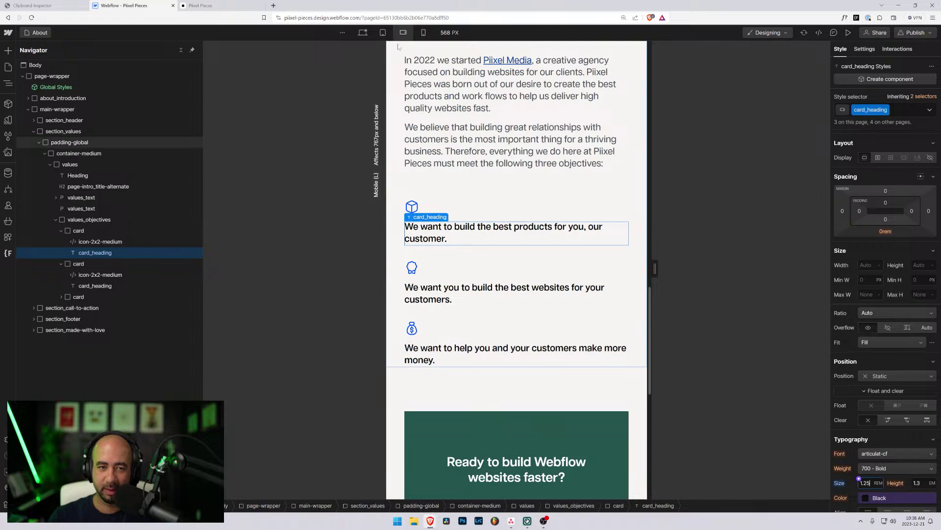
- Review the values section at the mobile portrait breakpoint and set the values_text font size there to 1 rem
left_click(424, 33)
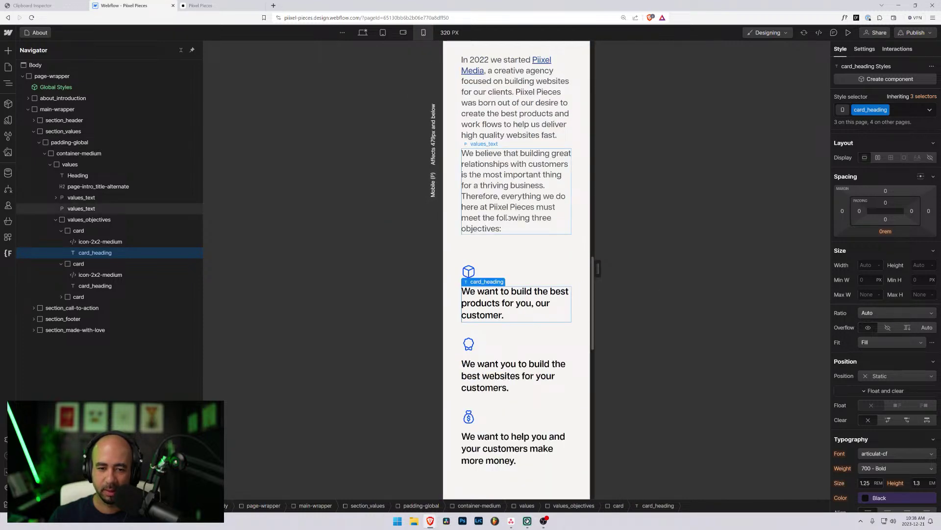
scroll(505, 245, "down", 3)
scroll(493, 304, "up", 5)
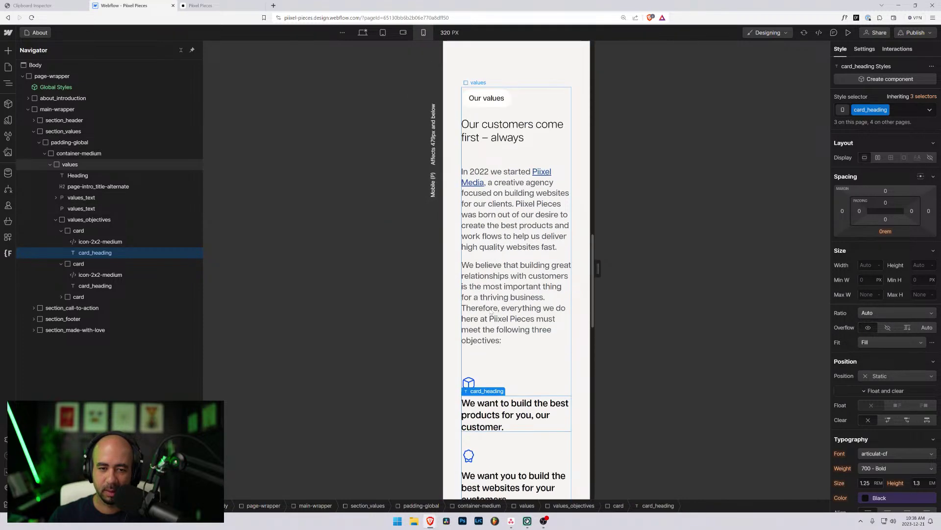
scroll(491, 312, "up", 2)
left_click(483, 298)
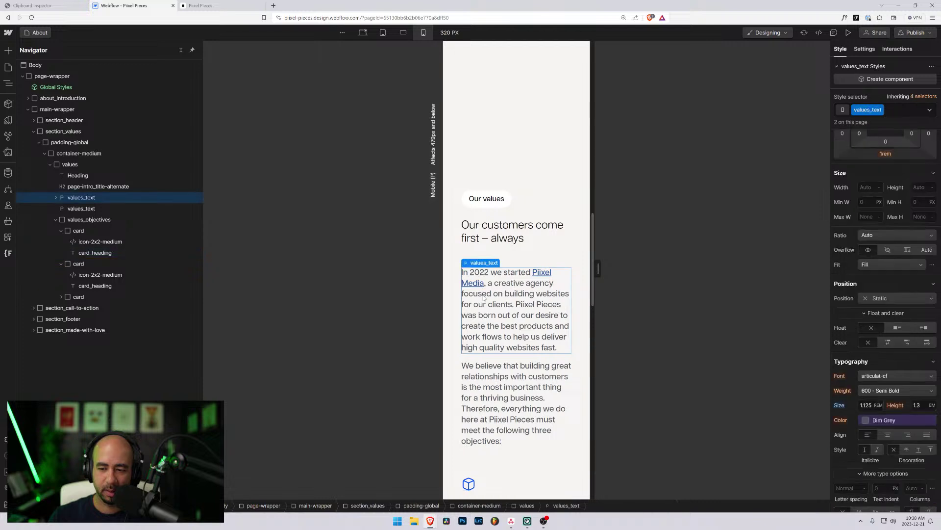
scroll(512, 322, "up", 5)
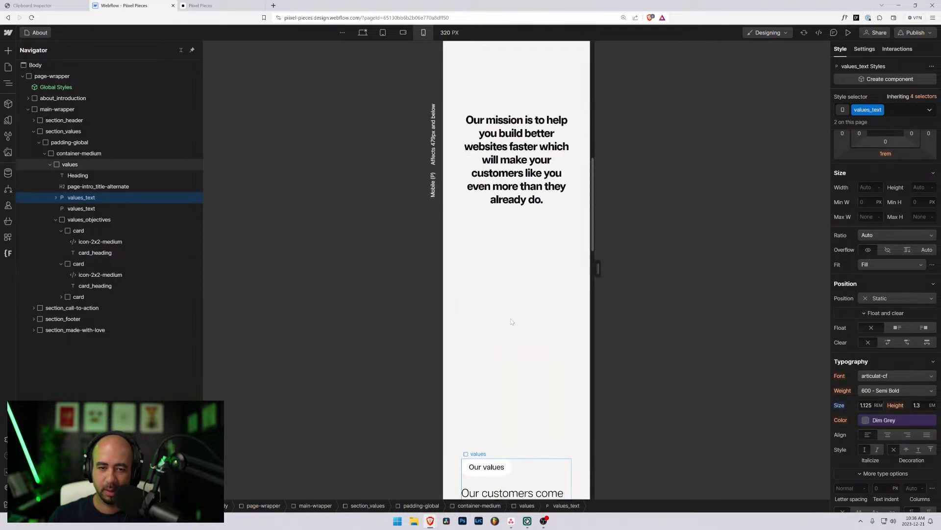
scroll(511, 322, "down", 5)
left_click(864, 405)
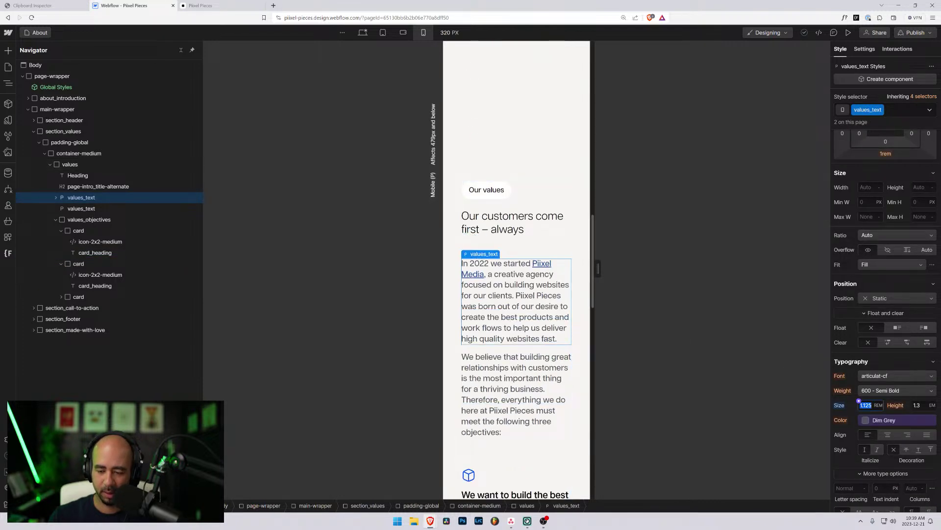
type("1")
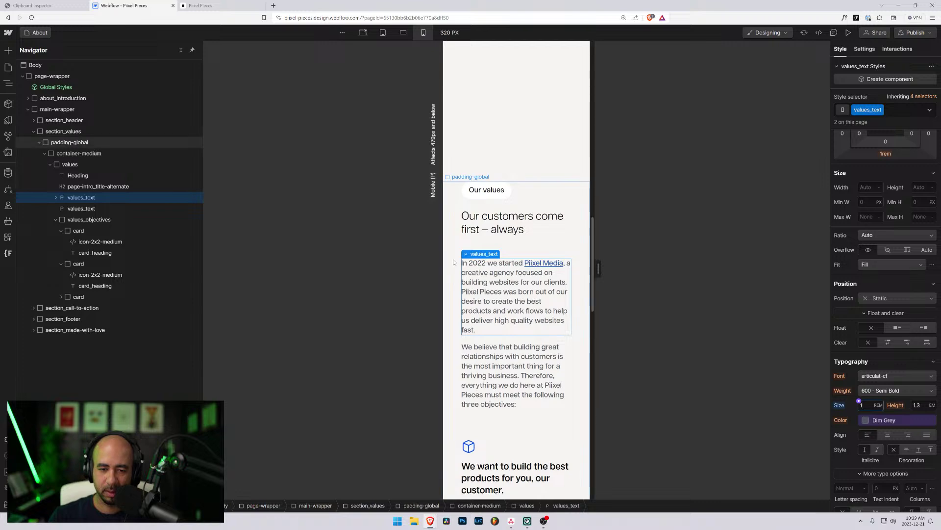
- Review the whole About page at mobile portrait, from the footer back up to the header
left_click(69, 142)
scroll(465, 280, "down", 15)
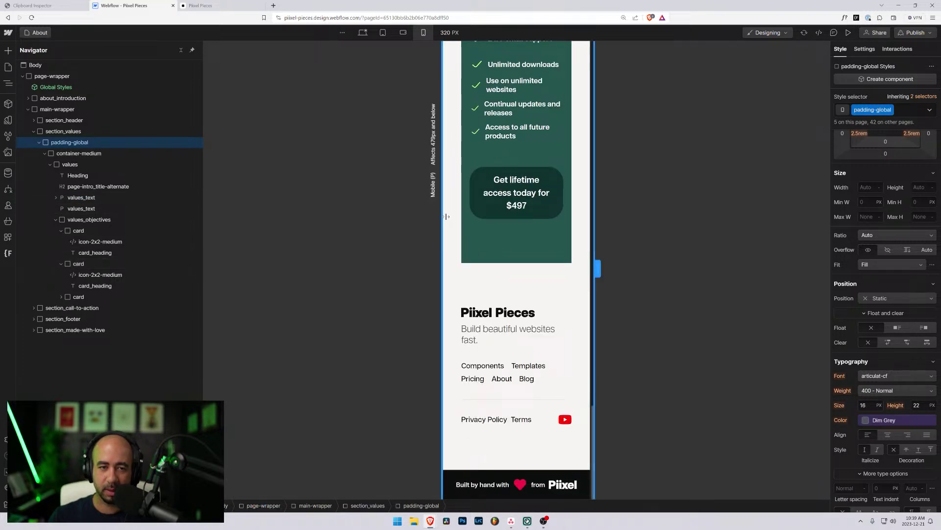
scroll(523, 160, "up", 15)
scroll(525, 153, "up", 10)
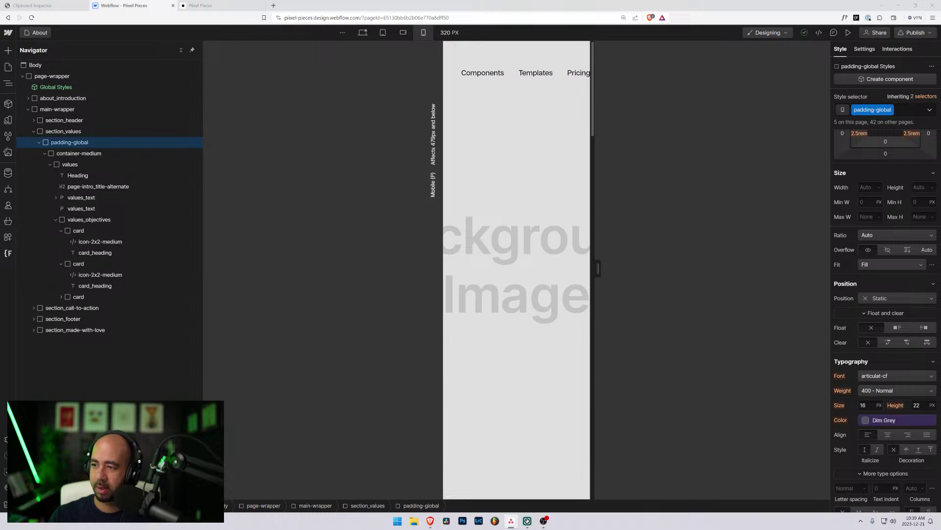
- Switch to Asana and add the subtask "Do a good test of the about page to make sure the 100vh displays nicely" to "Make site mobile responsive", due December 24
key("alt+Tab")
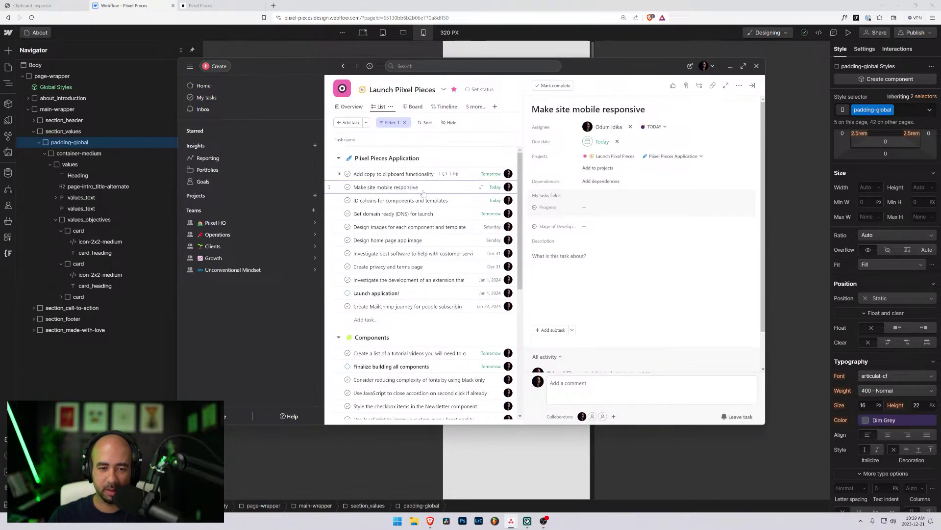
left_click(451, 189)
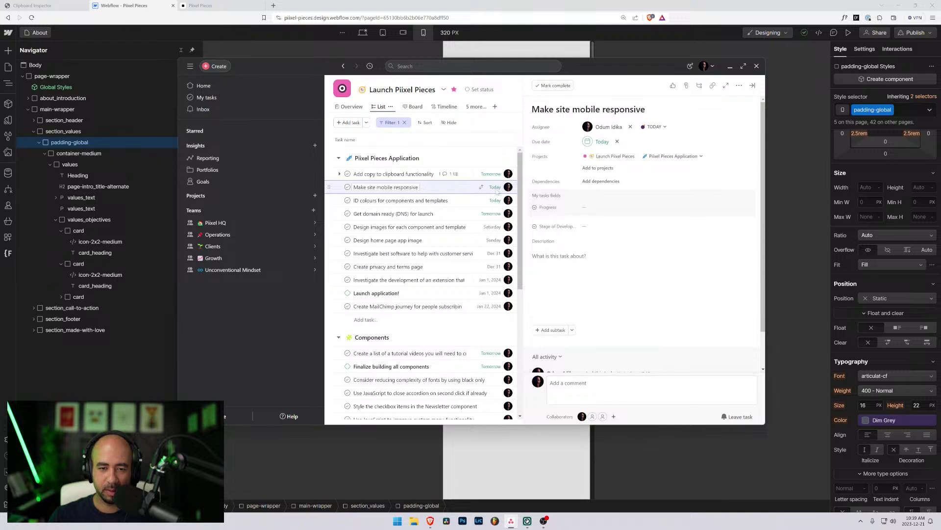
scroll(560, 288, "down", 1)
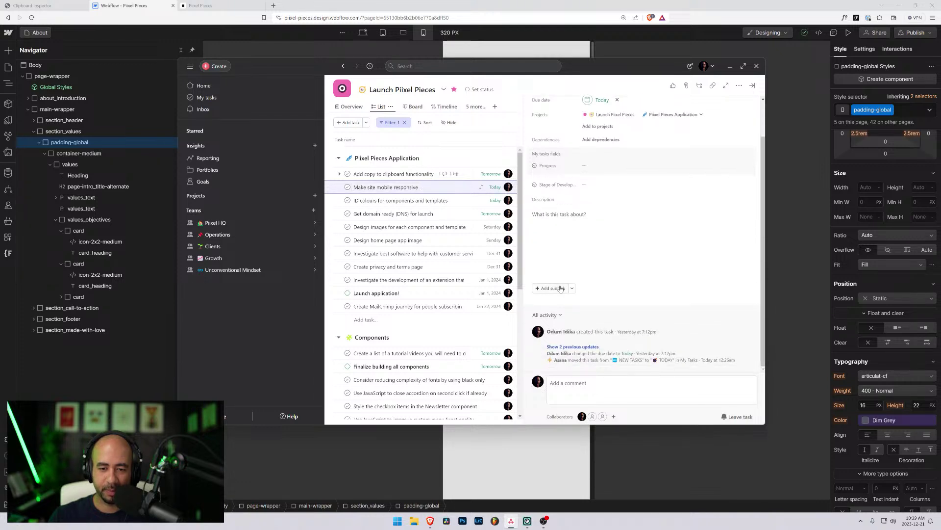
scroll(560, 301, "up", 1)
scroll(561, 304, "down", 1)
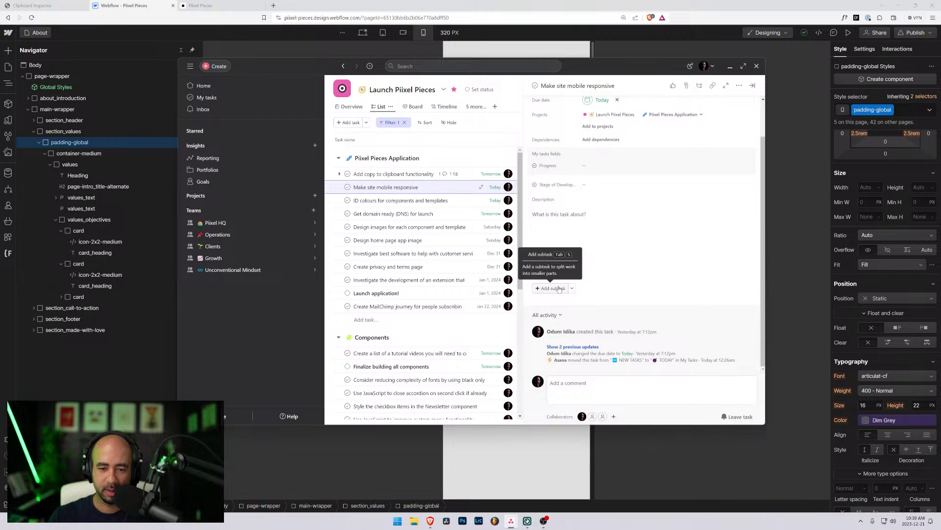
left_click(559, 289)
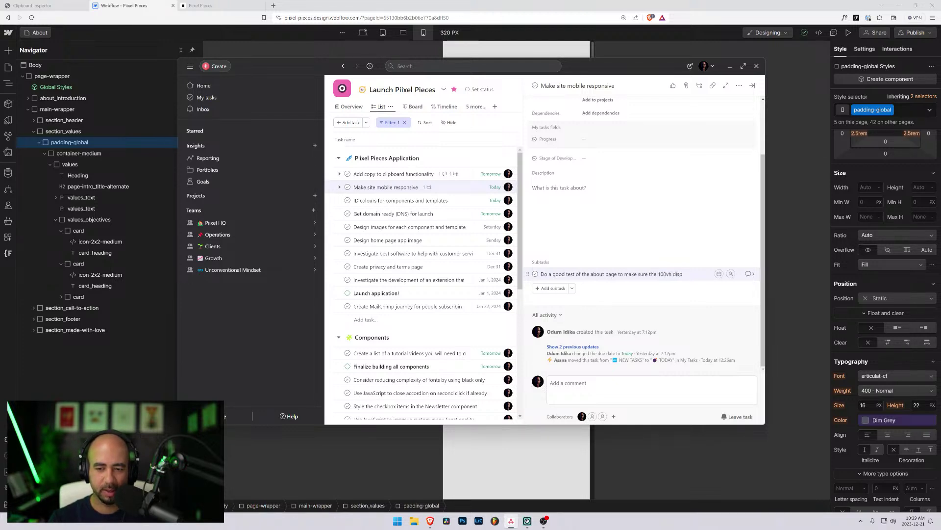
type("lays nicely")
left_click(718, 274)
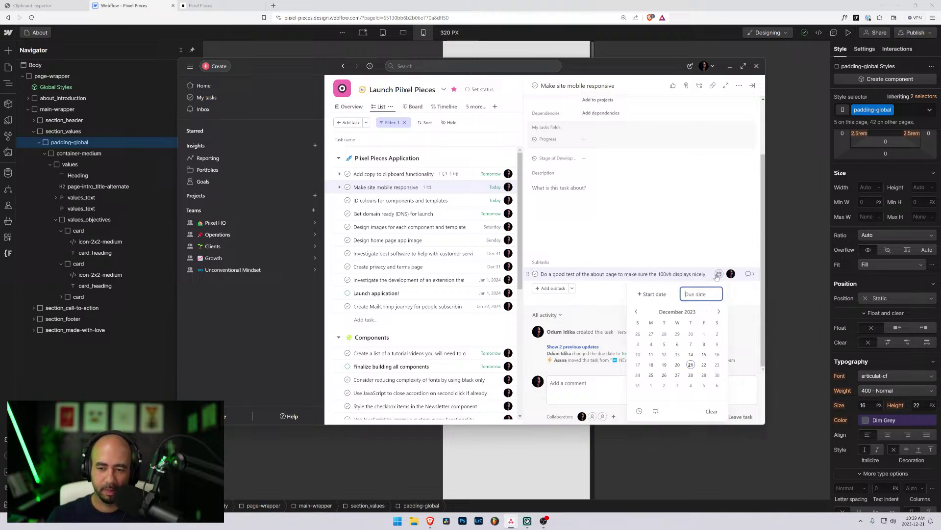
left_click(639, 375)
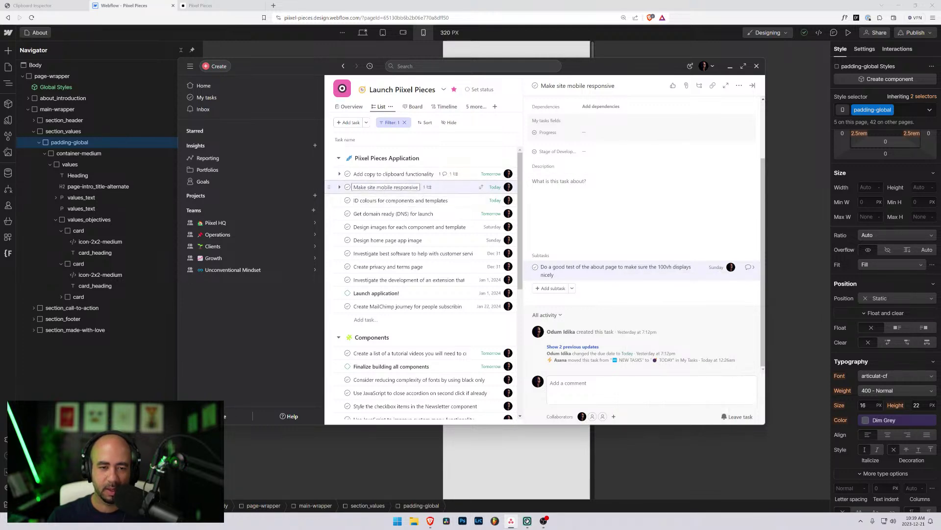
- Add the task "Take portrait of yourself for about page" directly below "Make site mobile responsive"
scroll(398, 319, "down", 2)
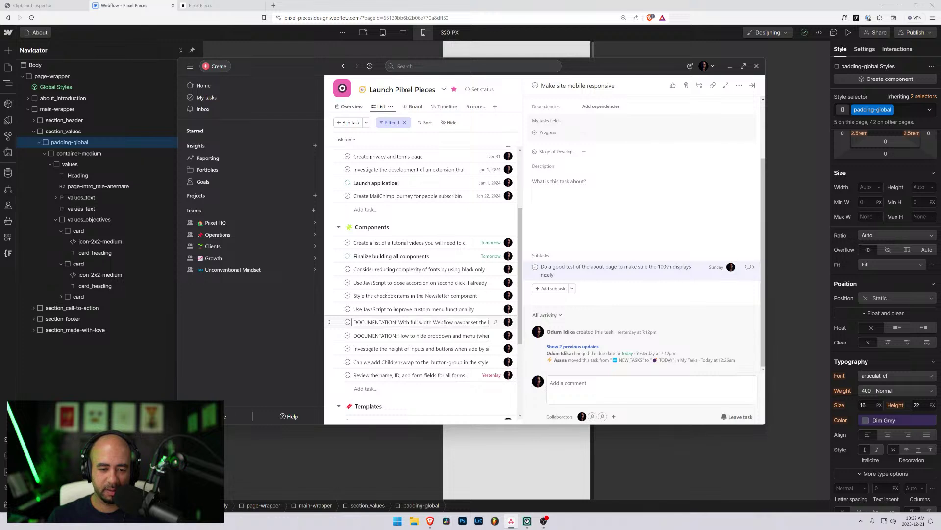
scroll(383, 273, "up", 2)
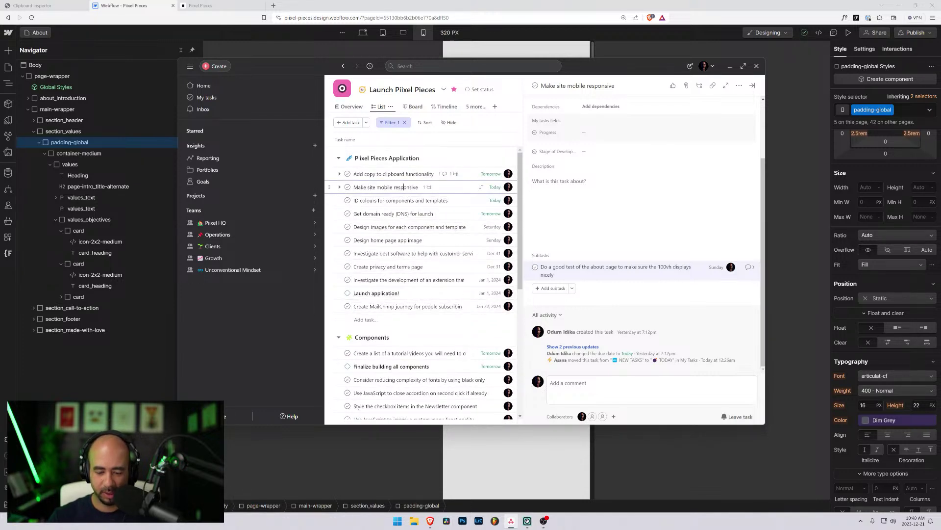
key("Return")
type("Ta")
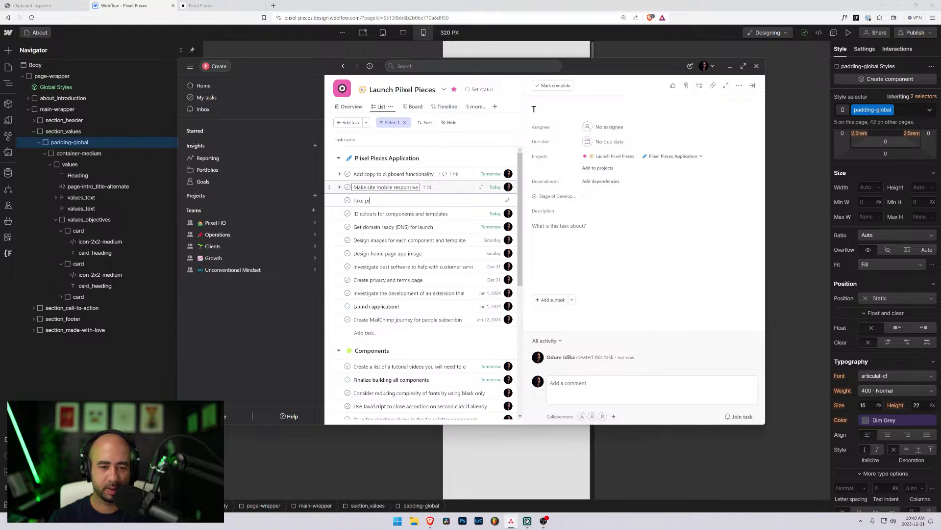
type("ke portrait of y")
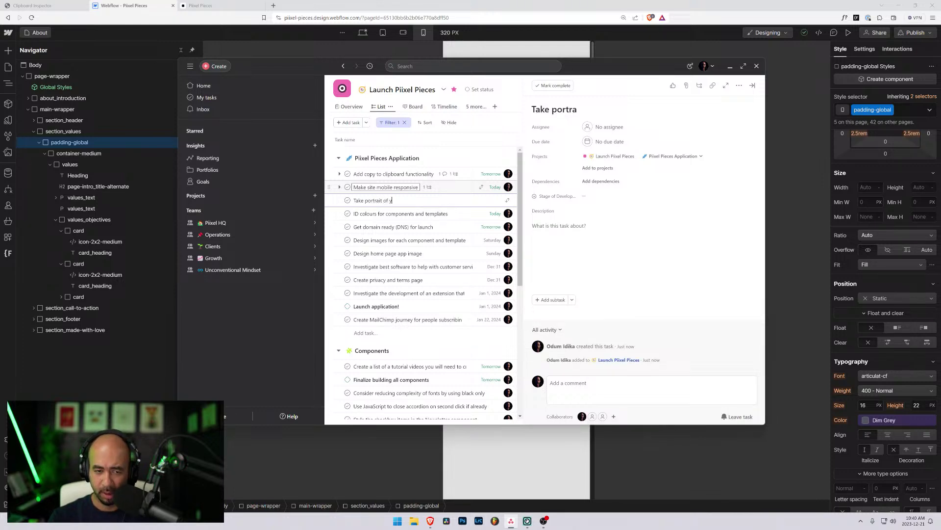
type("ourself ro")
key("BackSpace")
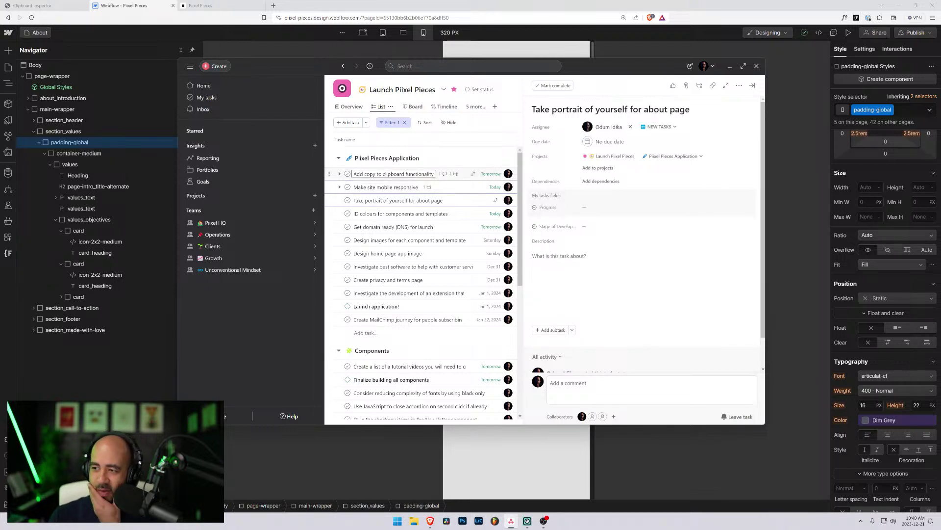
- Set the due date of the portrait task to December 22, 2023
left_click(607, 141)
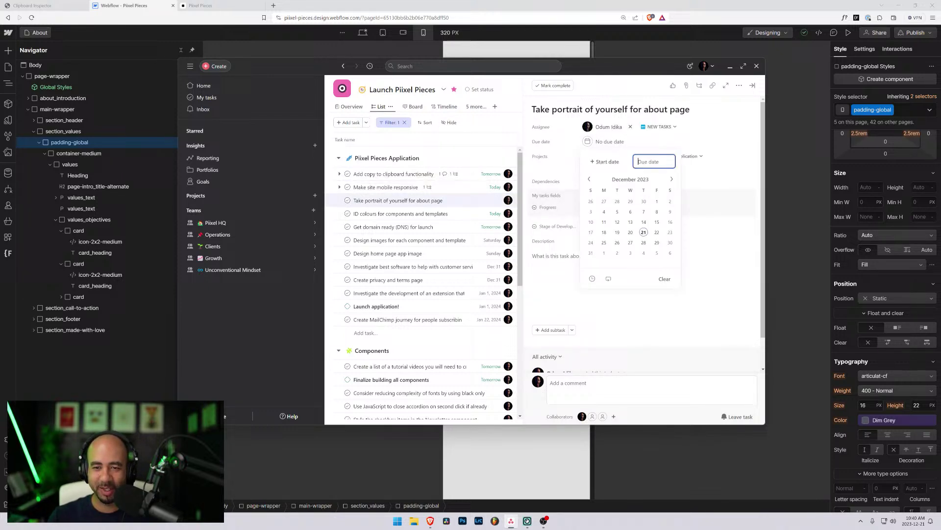
left_click(657, 232)
left_click(714, 132)
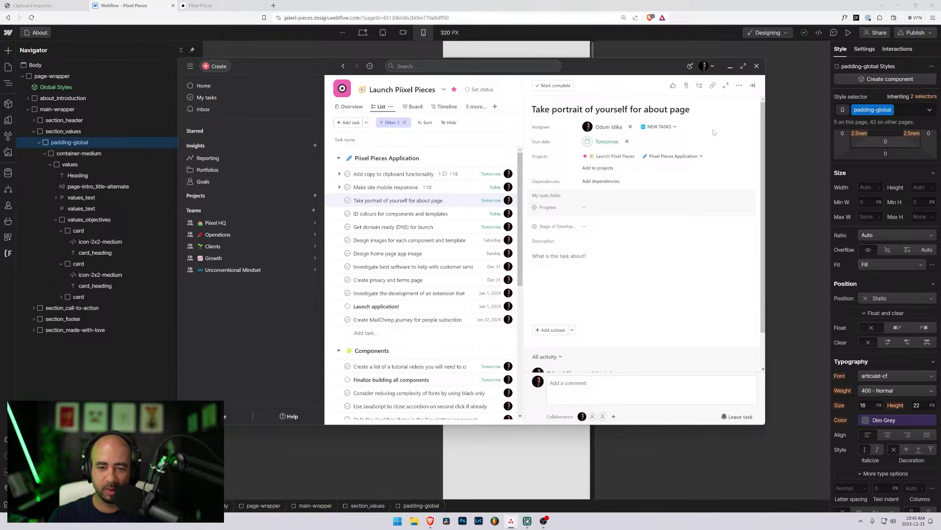
mouse_move(598, 125)
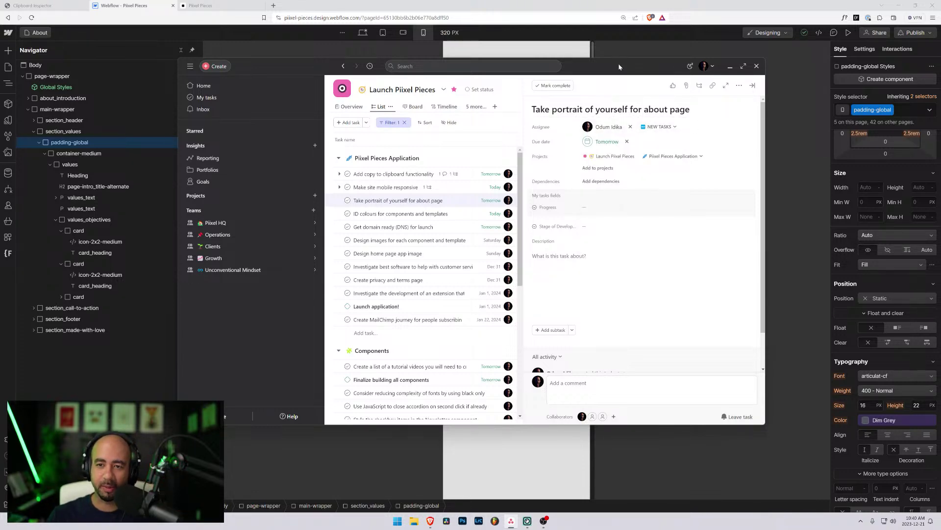
- Switch back to Webflow, recheck the About page at mobile portrait, and open the Blog page at the desktop breakpoint
key("alt+Tab")
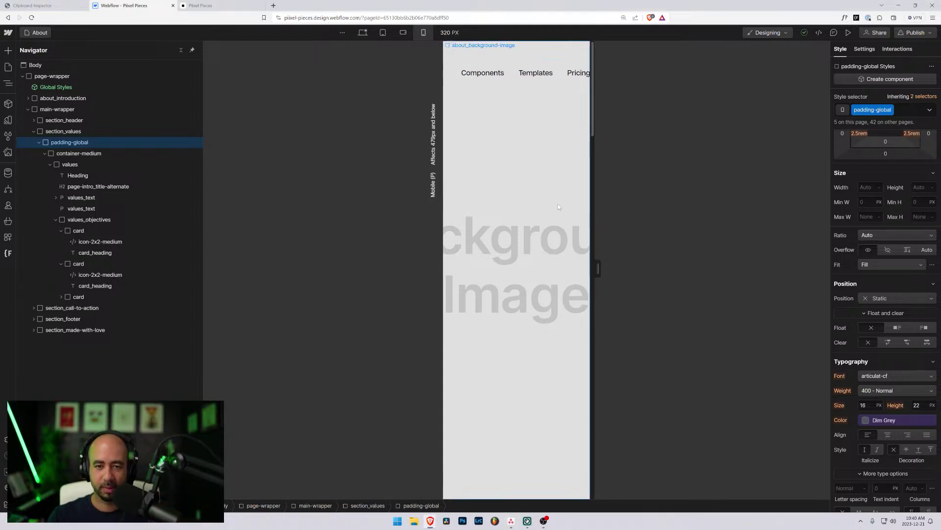
scroll(485, 154, "down", 10)
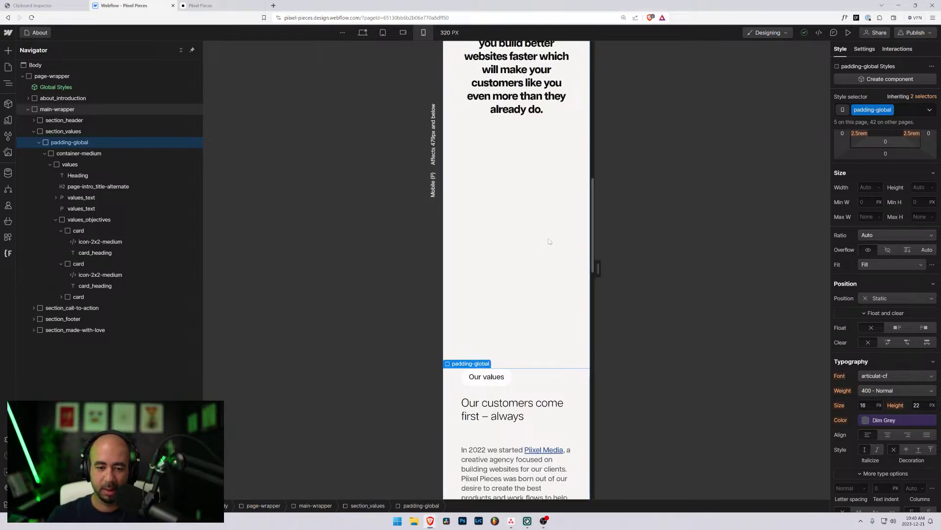
scroll(550, 240, "down", 12)
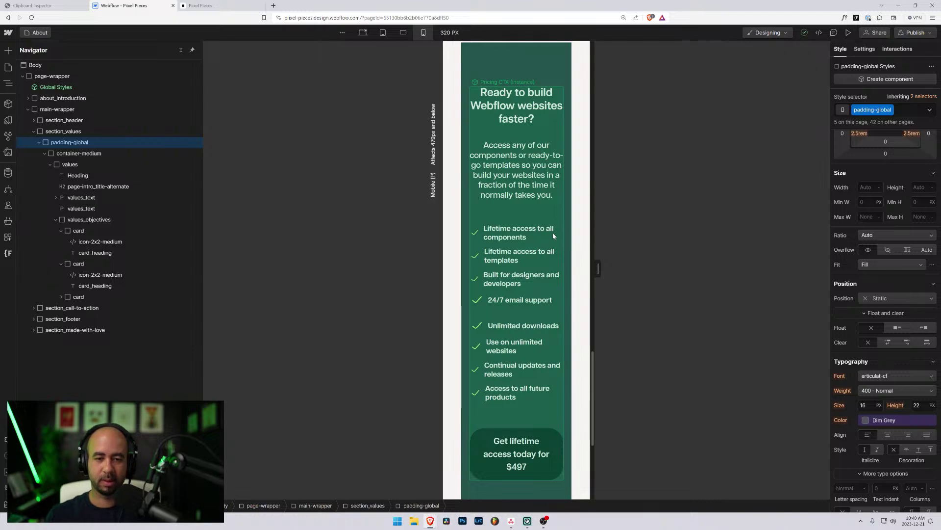
scroll(552, 233, "down", 5)
scroll(541, 221, "up", 10)
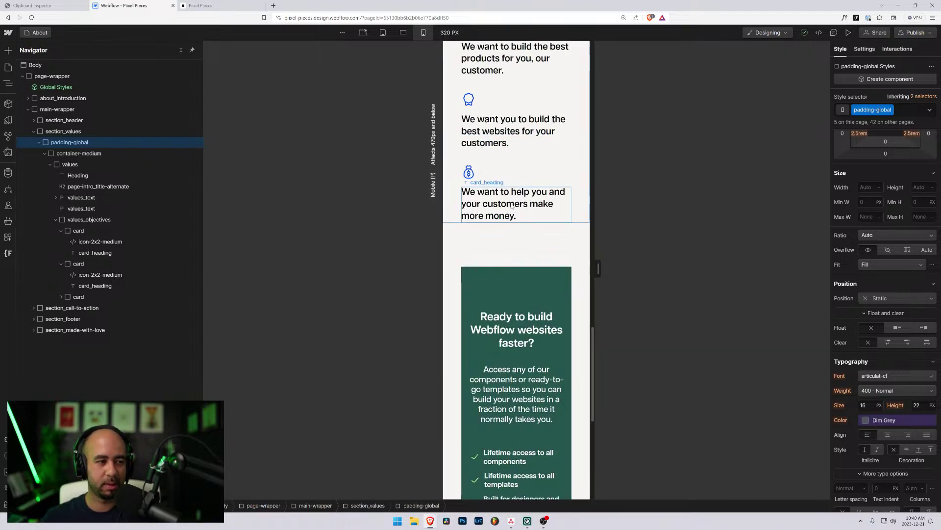
left_click(362, 33)
left_click(39, 32)
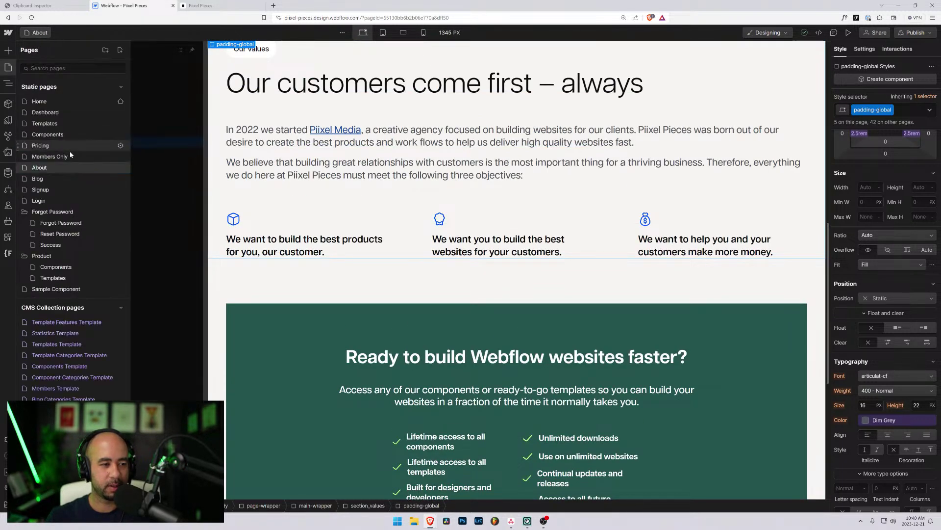
left_click(38, 179)
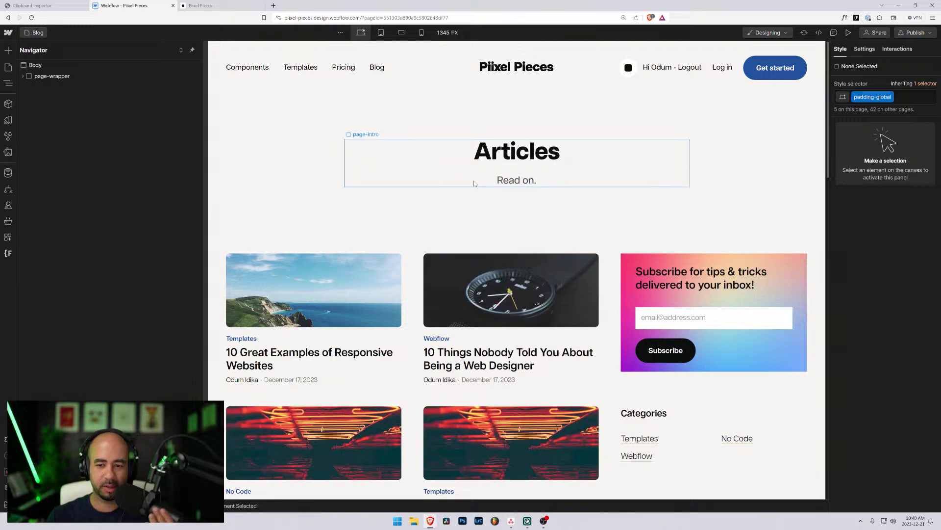
- Review the Blog page at the tablet breakpoint and inspect the grid settings of the article collection list
left_click(380, 32)
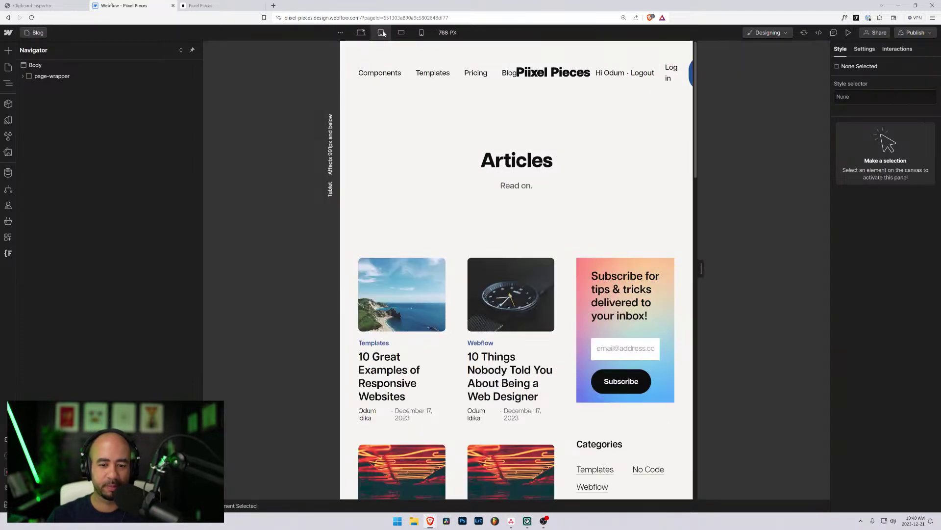
scroll(512, 174, "down", 2)
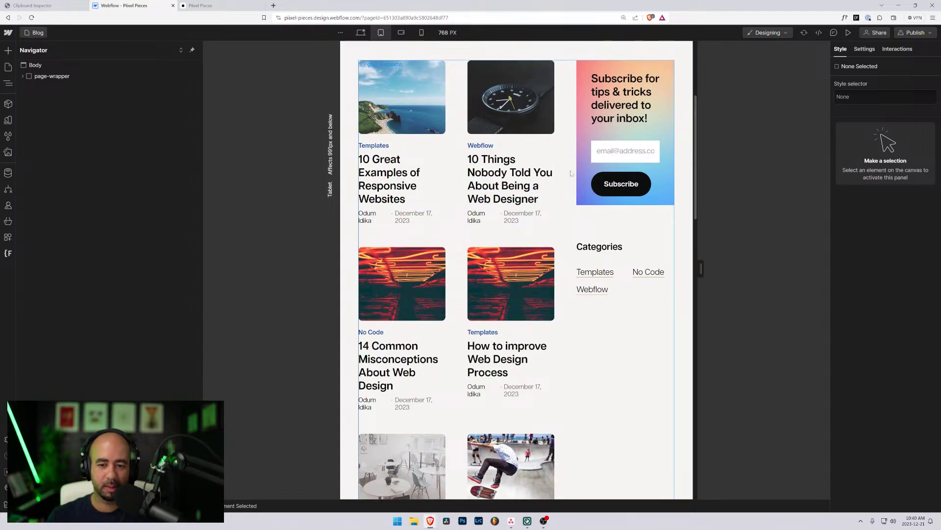
scroll(568, 173, "down", 1)
scroll(567, 173, "up", 4)
left_click(563, 201)
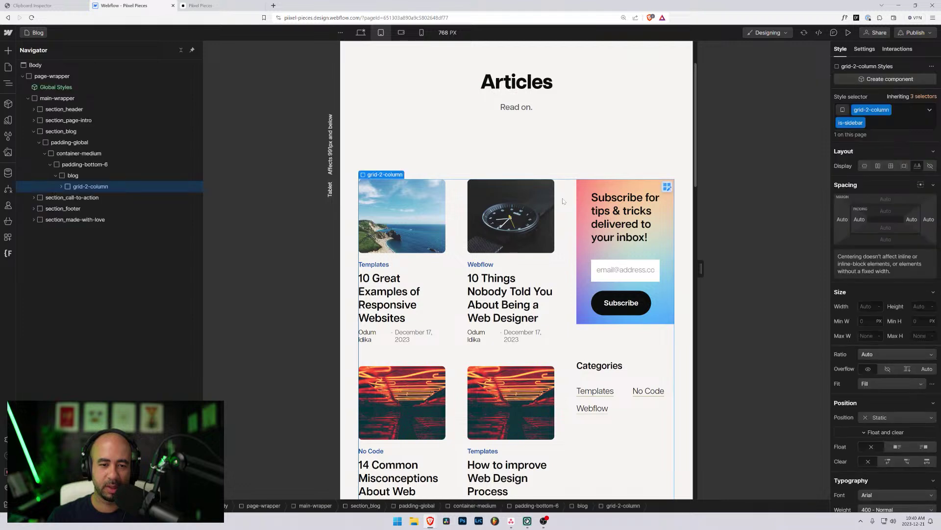
left_click(453, 214)
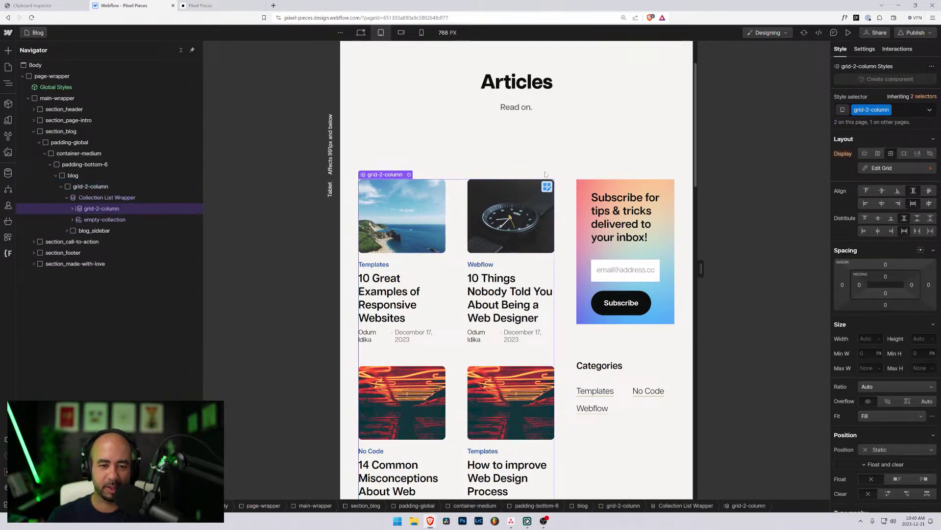
left_click(875, 171)
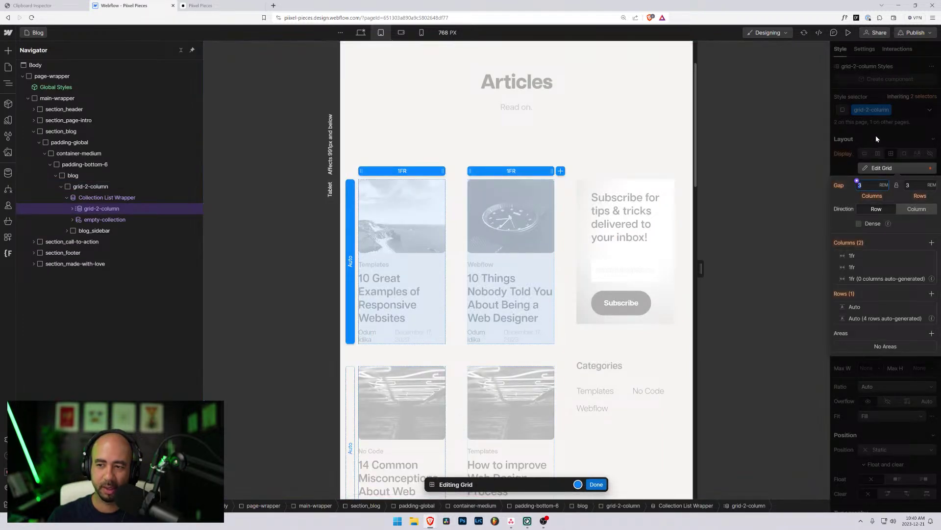
key("Escape")
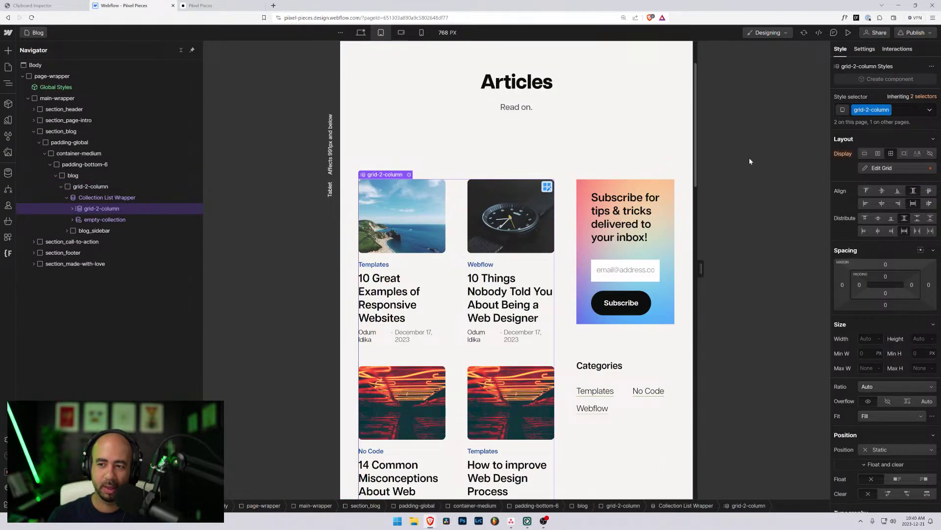
- Add the combo class is-blog to the article list's grid-2-column at the desktop breakpoint
left_click(361, 32)
left_click(907, 110)
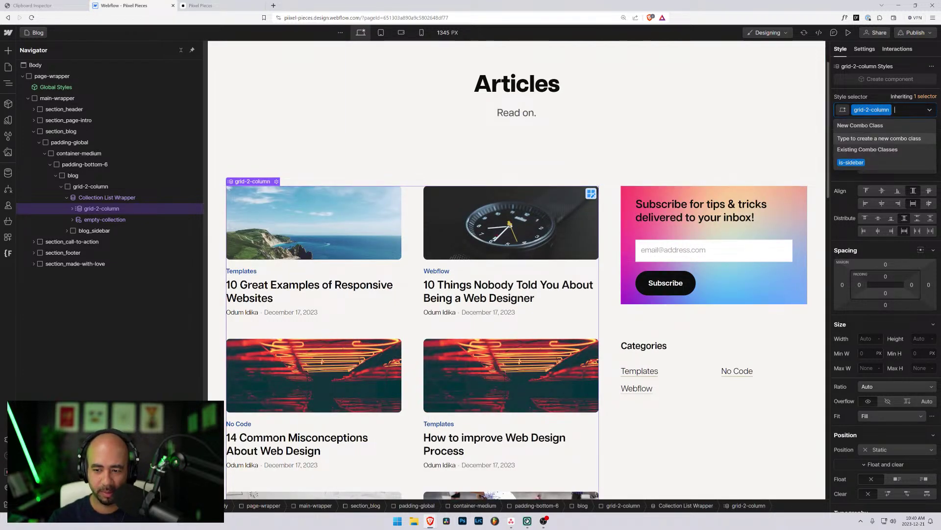
type("is-blog")
key("Return")
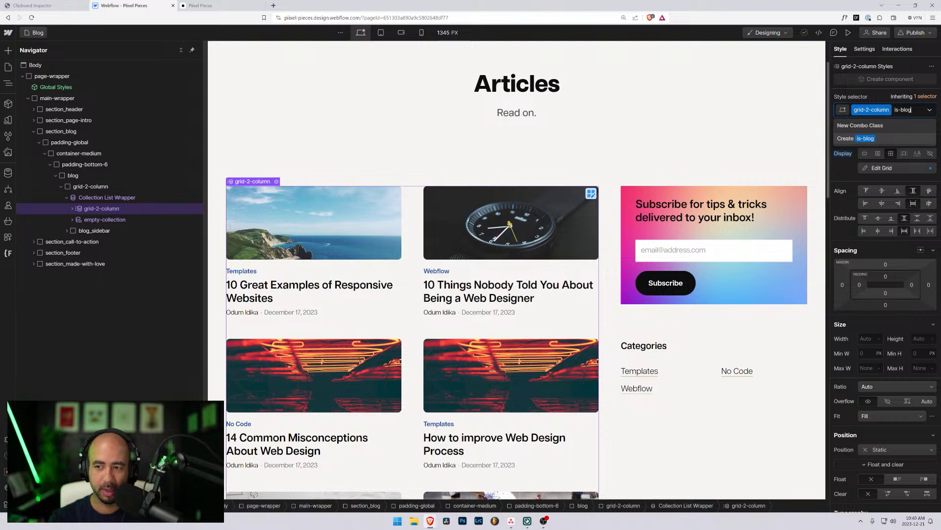
- Remove the second column from the article list's is-blog grid at the tablet breakpoint and check the single-column layout
left_click(381, 33)
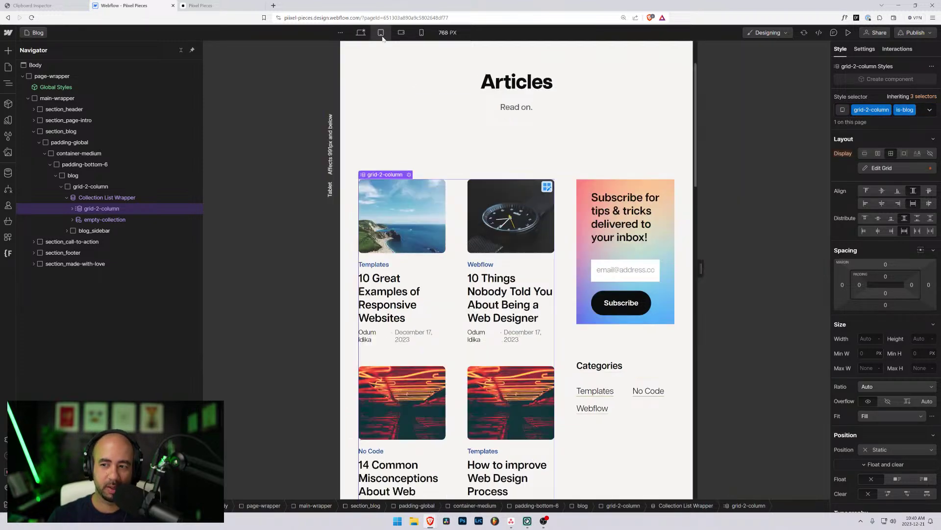
left_click(884, 170)
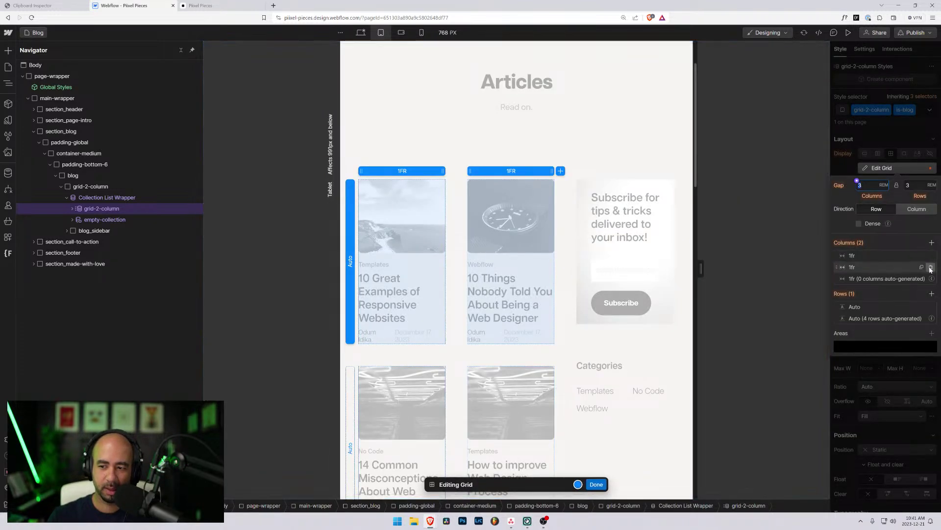
left_click(931, 267)
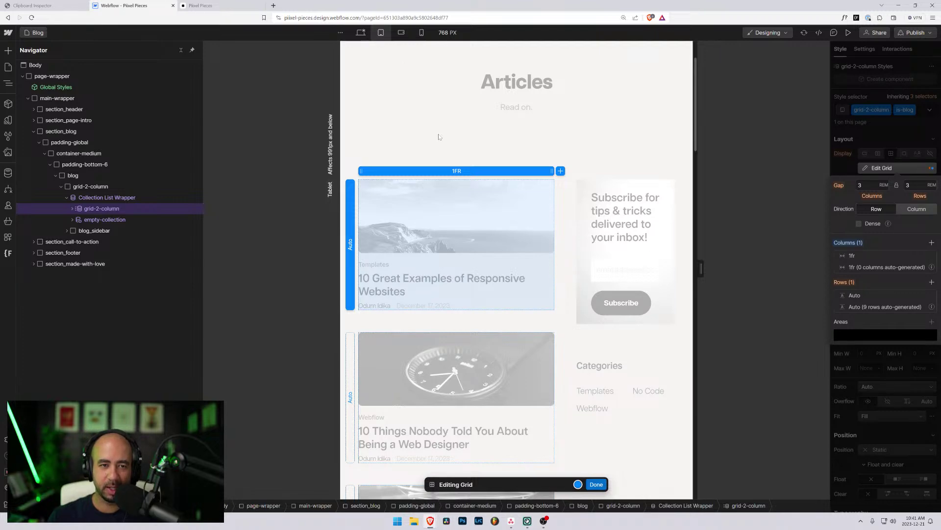
left_click(597, 485)
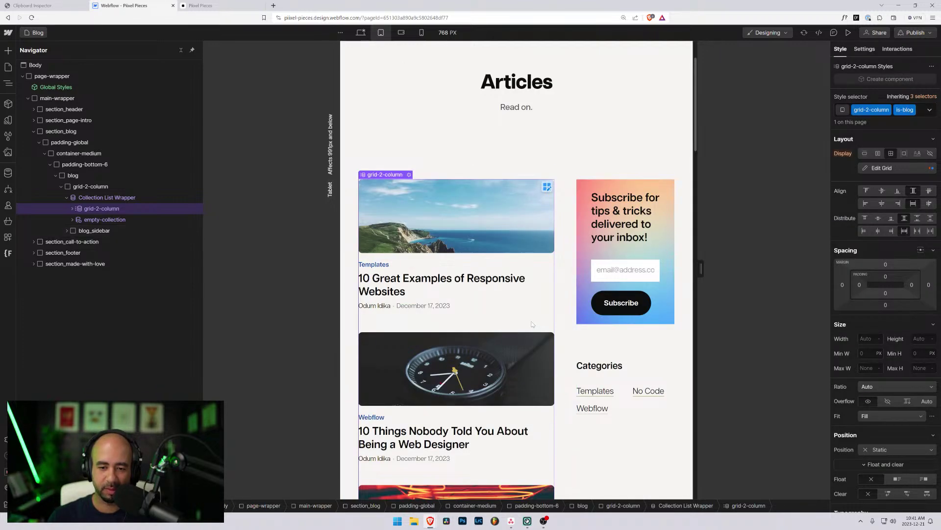
scroll(537, 326, "down", 2)
scroll(540, 275, "up", 3)
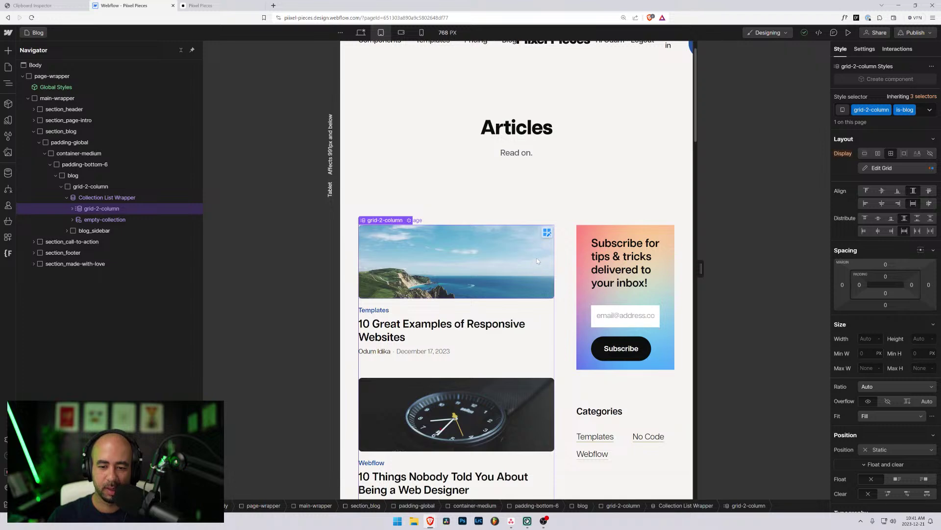
mouse_move(699, 269)
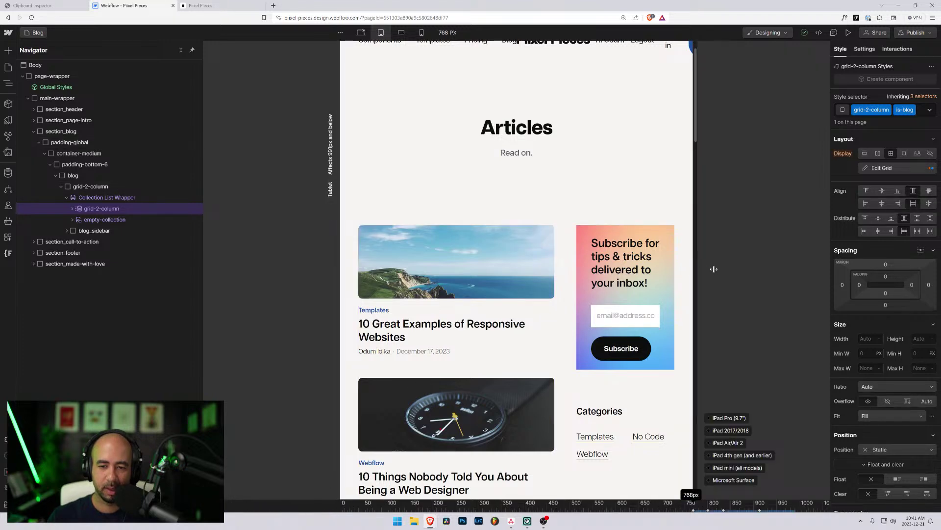
- Narrow the tablet preview, switch to mobile landscape, and inspect the nested wrappers of the Blog page's section_blog
left_click_drag(714, 269, 677, 270)
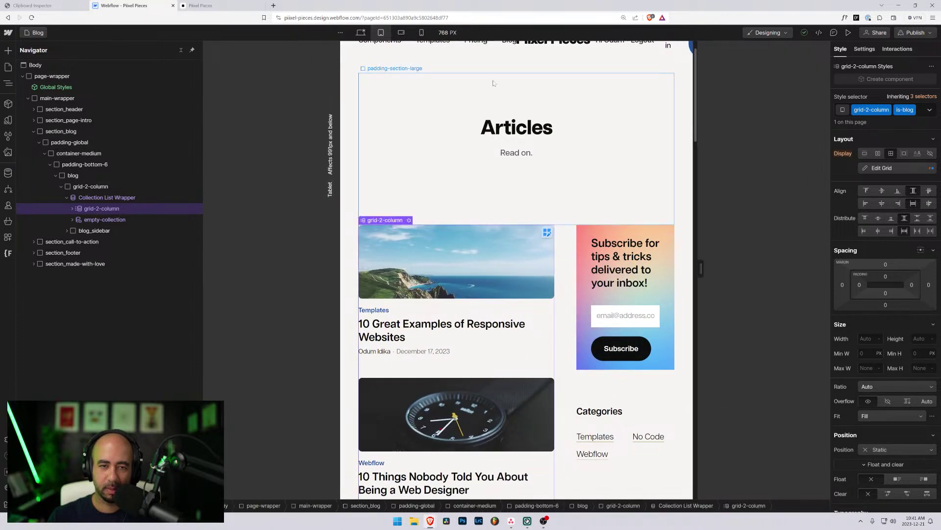
left_click(401, 32)
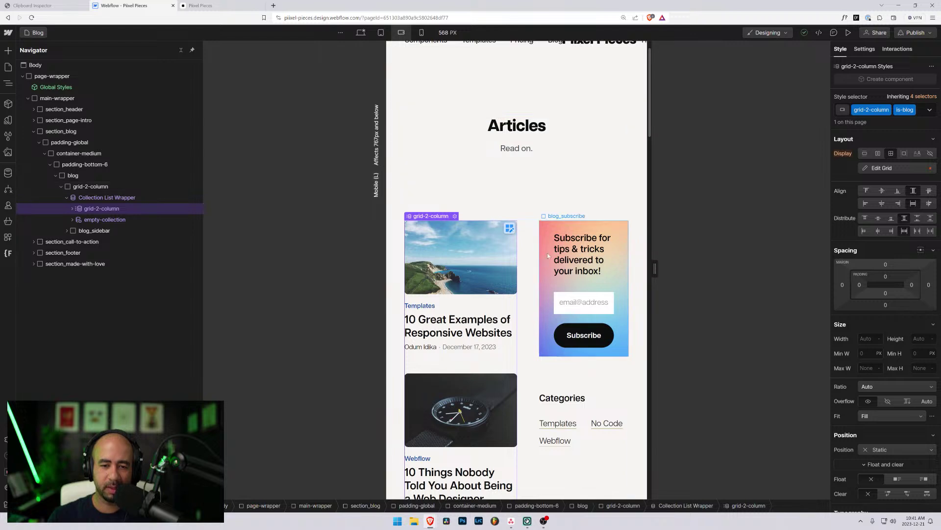
left_click(531, 243)
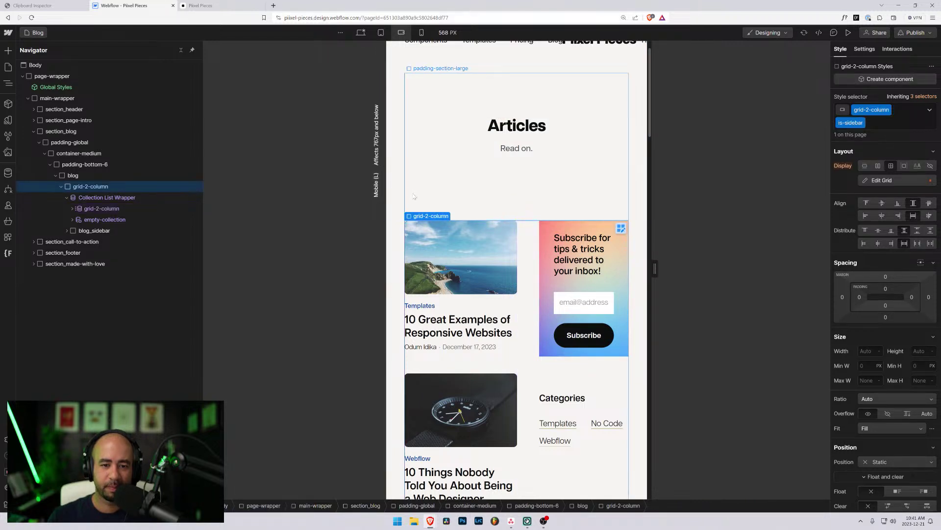
left_click(73, 175)
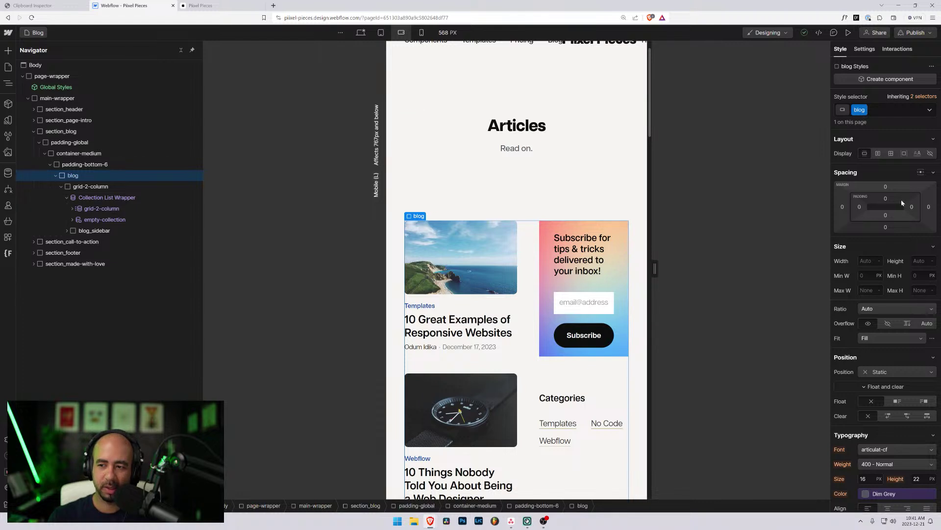
left_click(61, 186)
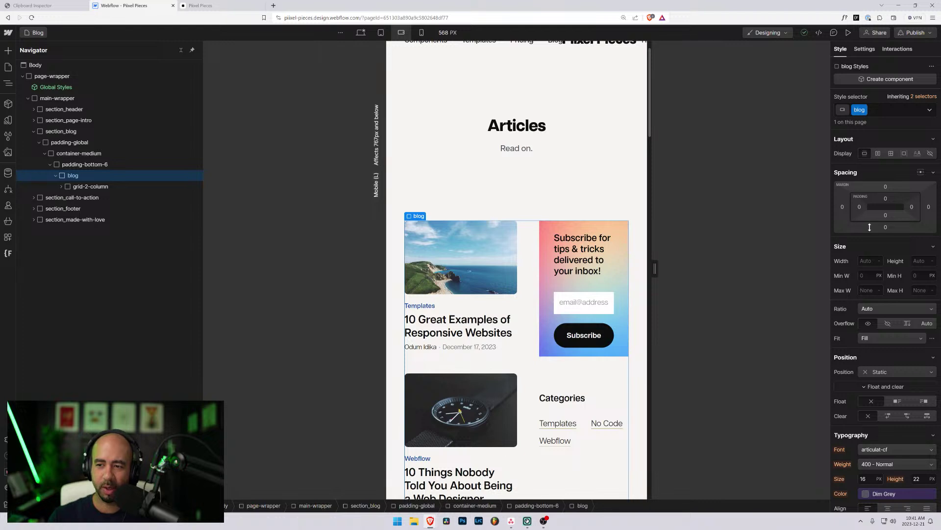
scroll(872, 223, "down", 4)
scroll(872, 223, "up", 4)
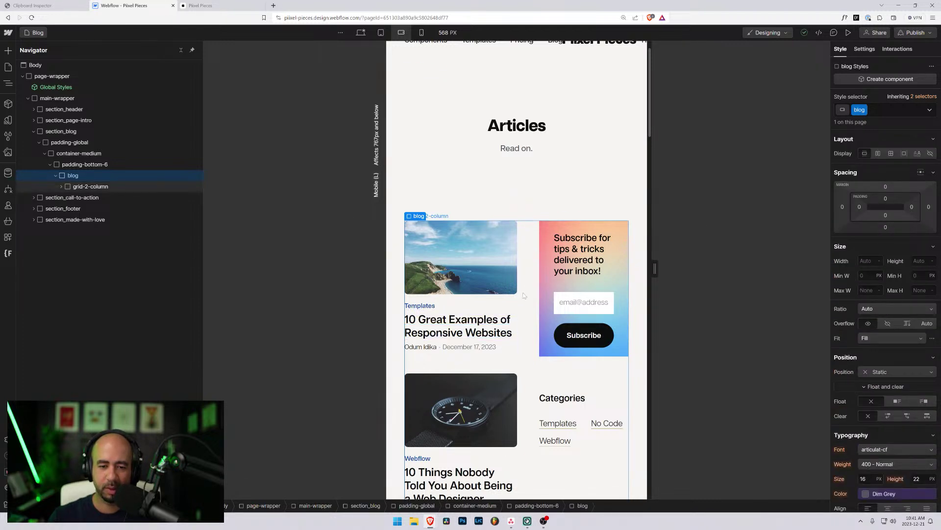
left_click(49, 164)
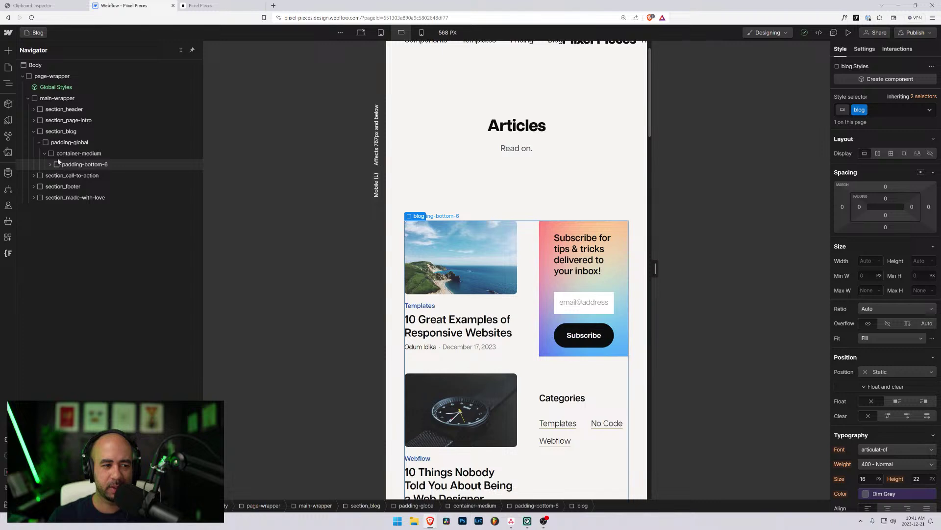
left_click(58, 155)
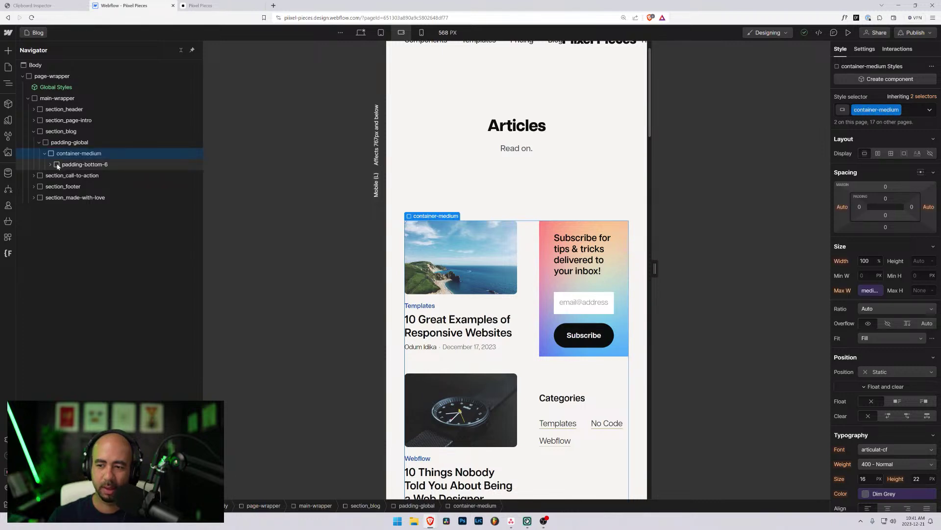
left_click(57, 165)
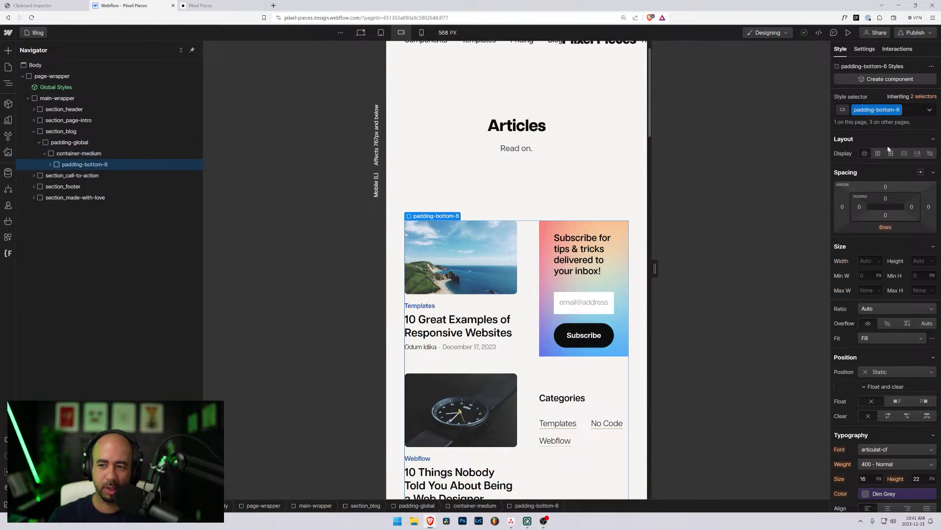
left_click(52, 165)
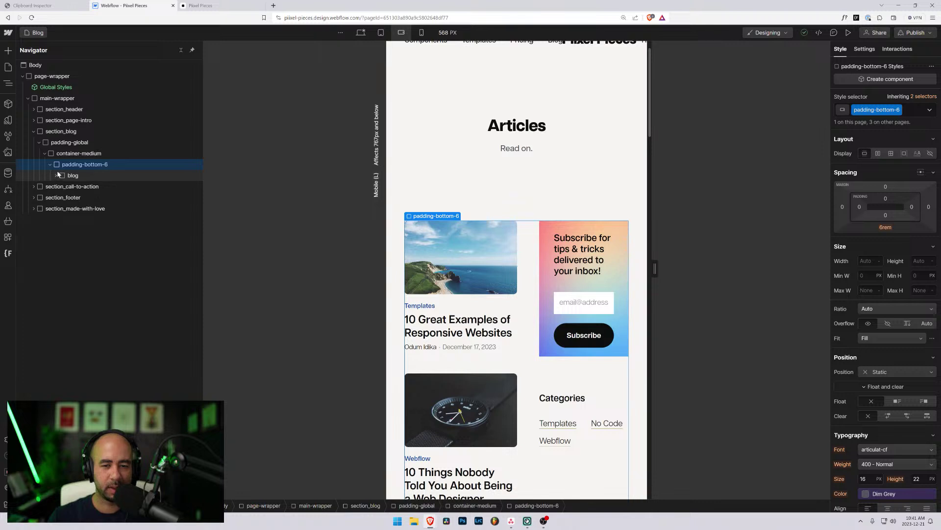
left_click(61, 176)
left_click(56, 175)
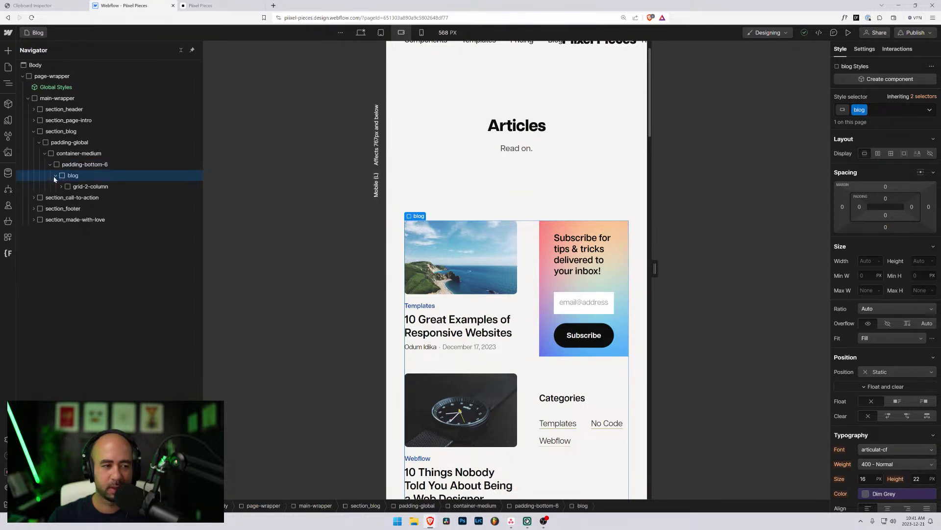
- Remove the 2fr column from the blog section's outer grid-2-column is-sidebar grid at mobile landscape
left_click(68, 187)
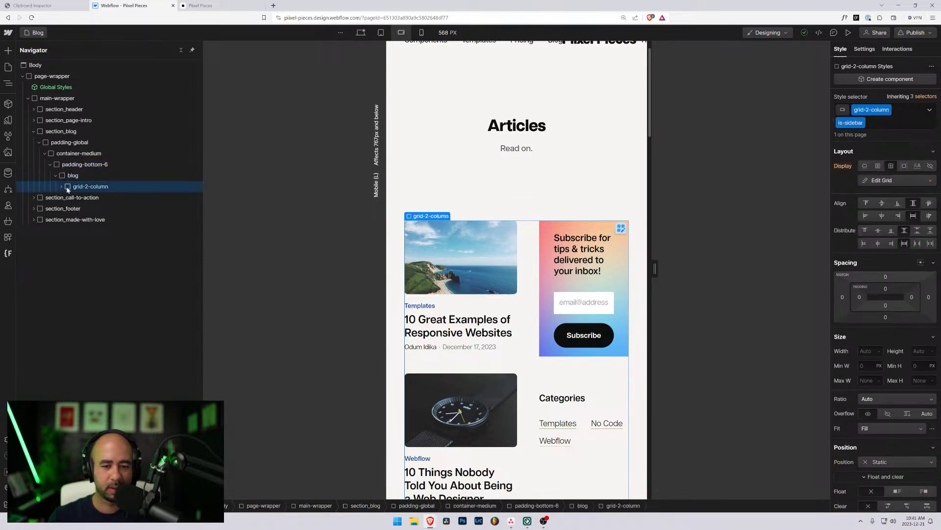
left_click(62, 187)
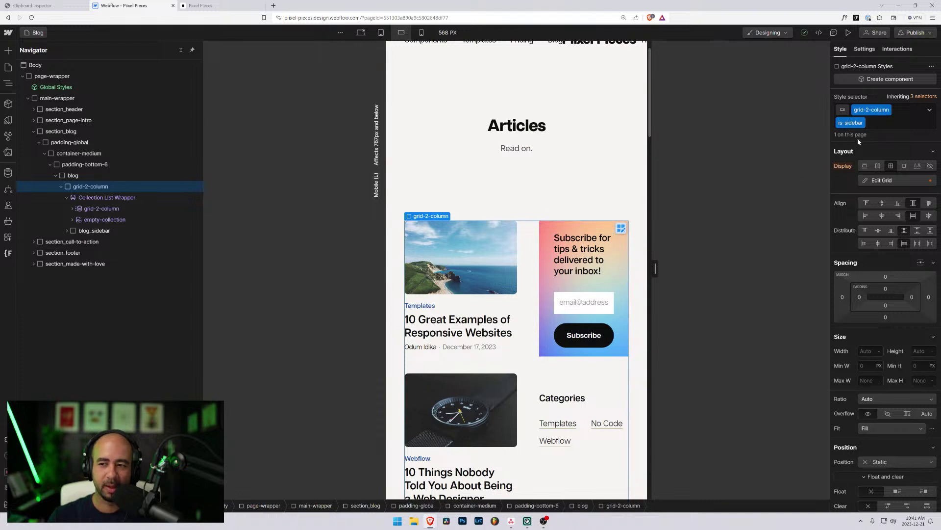
left_click(875, 181)
mouse_move(930, 281)
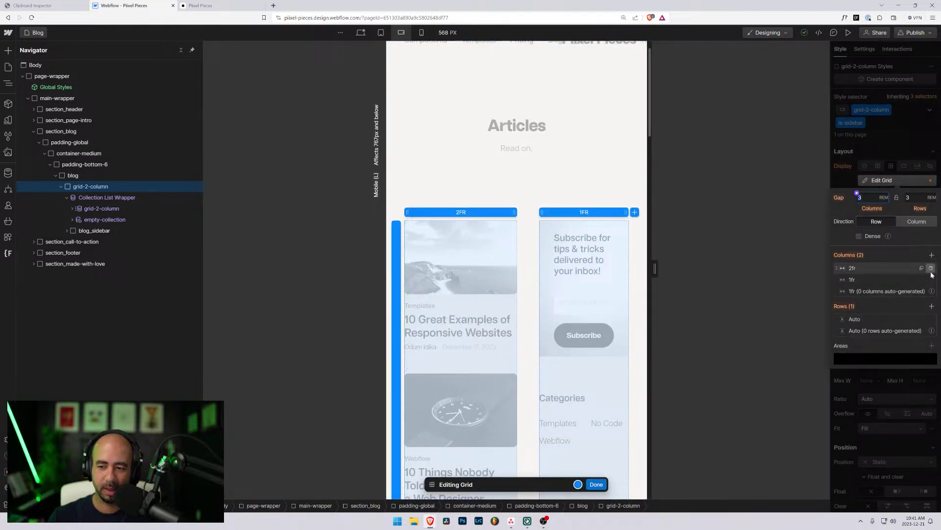
left_click(931, 269)
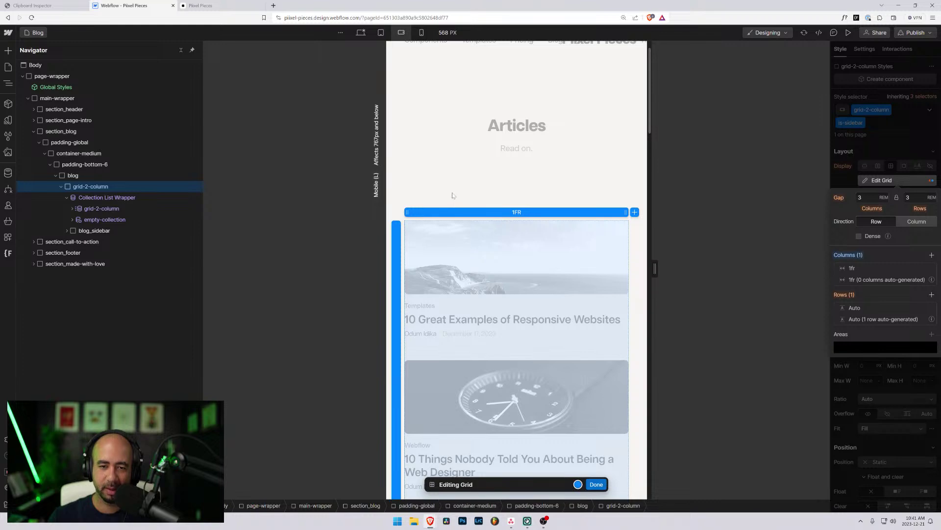
left_click(597, 484)
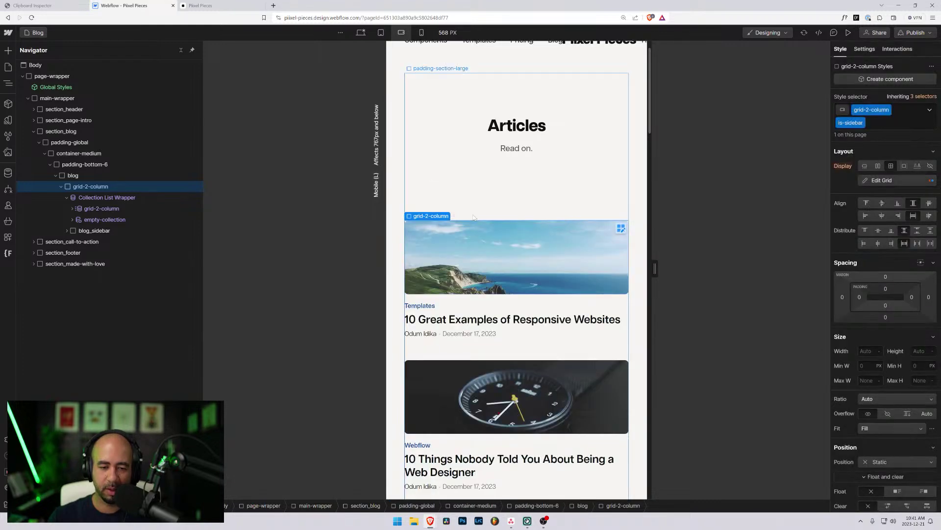
- Review the stacked articles, subscribe box, categories and call-to-action on the Blog page at mobile landscape
scroll(473, 217, "down", 15)
scroll(466, 206, "down", 10)
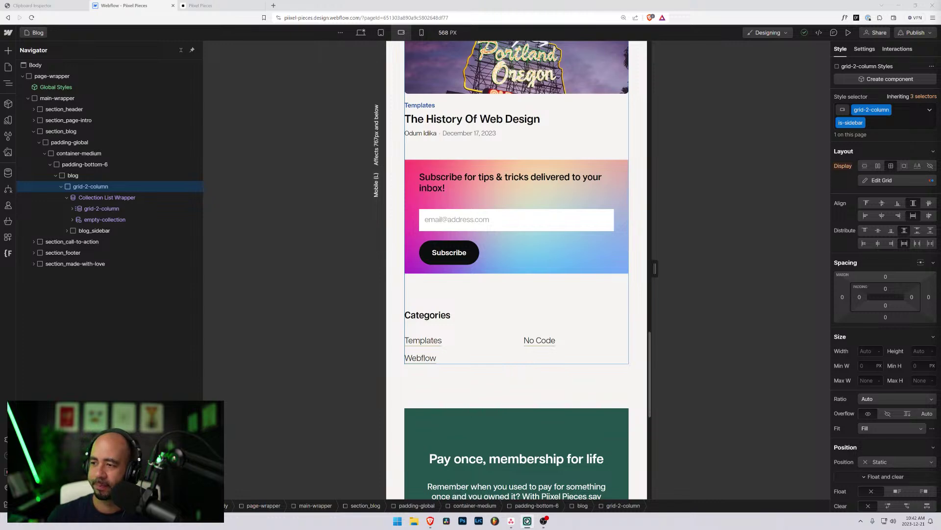
scroll(441, 247, "down", 5)
scroll(441, 247, "up", 2)
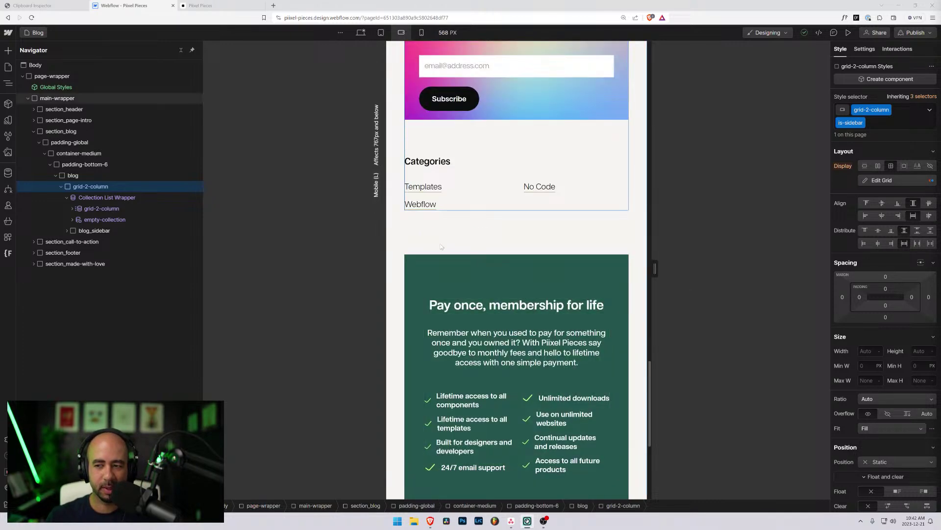
scroll(441, 240, "up", 4)
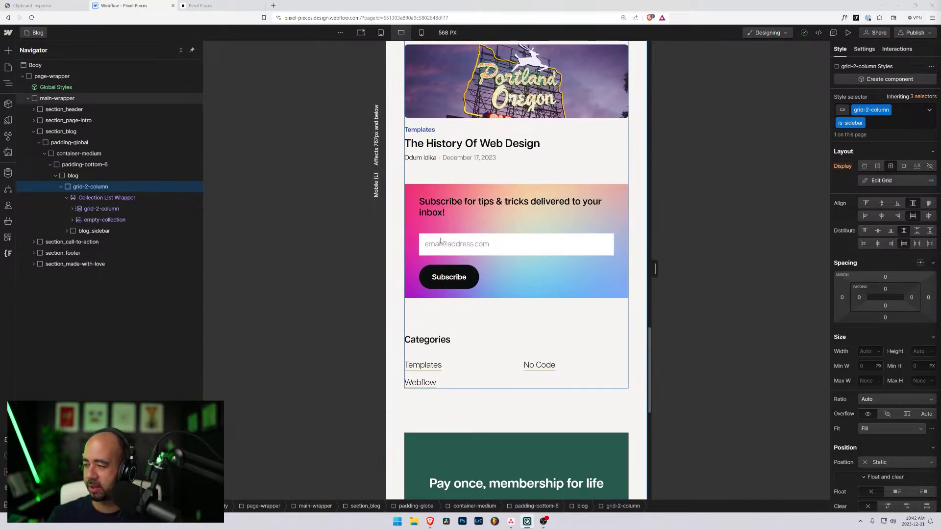
scroll(440, 240, "down", 5)
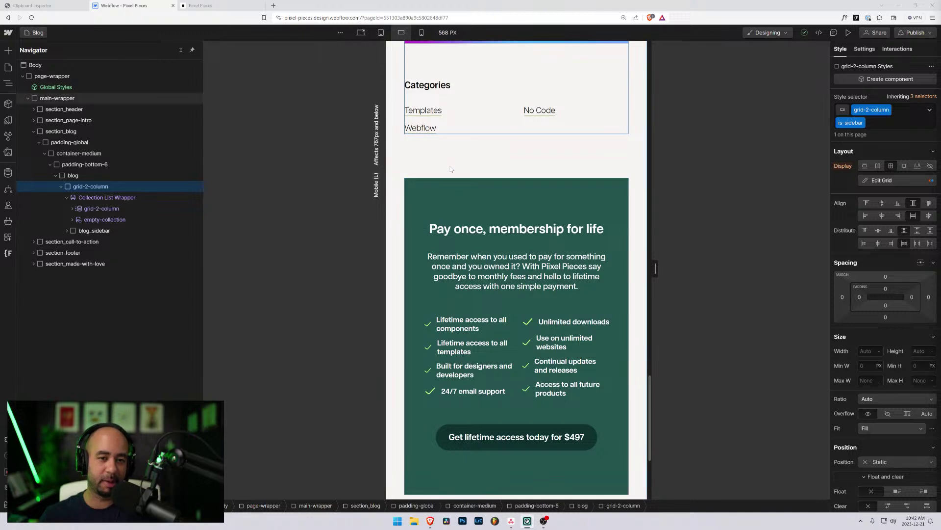
scroll(451, 169, "up", 5)
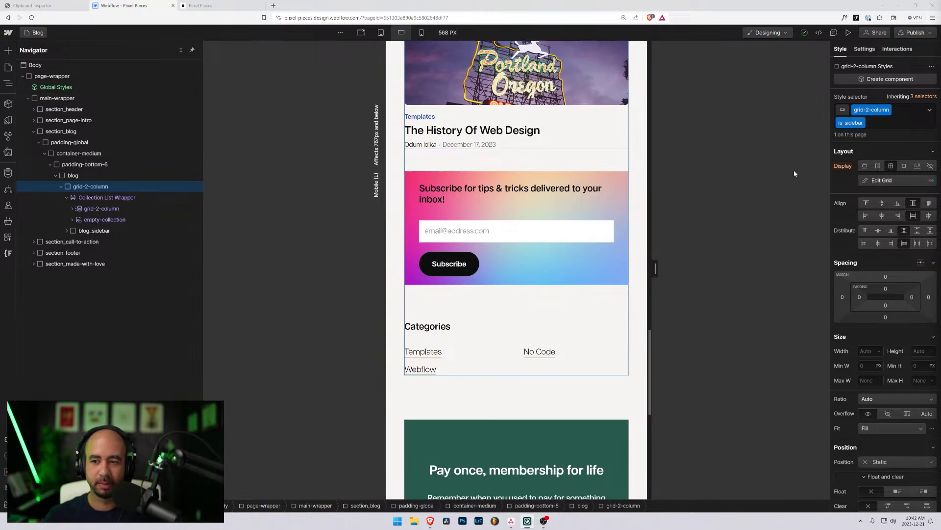
- Check the Blog page at mobile portrait and remove the second column from the sidebar's blog_category-list grid
left_click(421, 33)
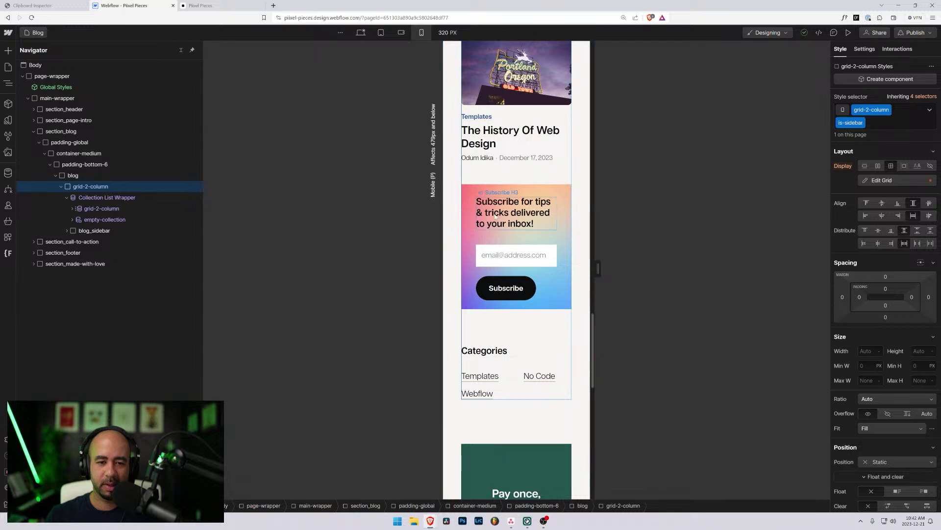
scroll(495, 216, "up", 12)
scroll(490, 215, "down", 17)
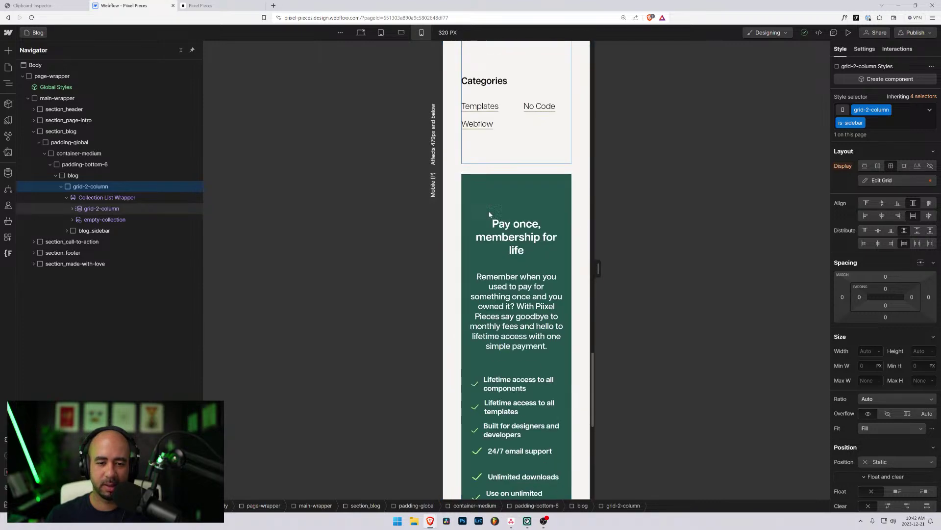
scroll(490, 215, "down", 3)
scroll(509, 221, "up", 5)
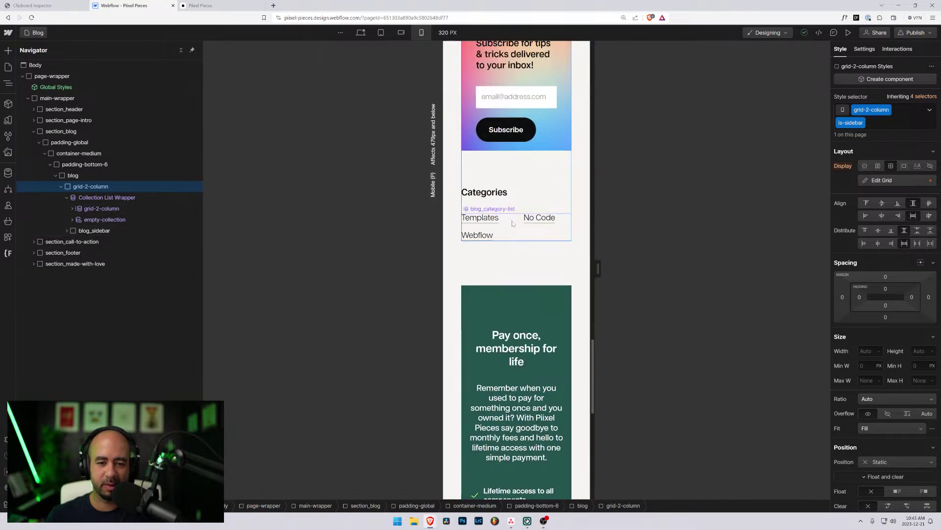
left_click(513, 223)
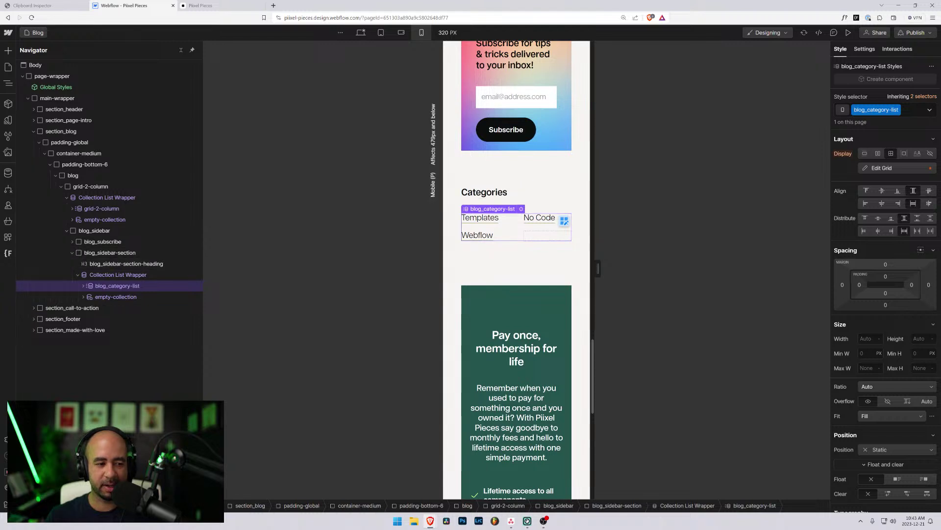
left_click(890, 167)
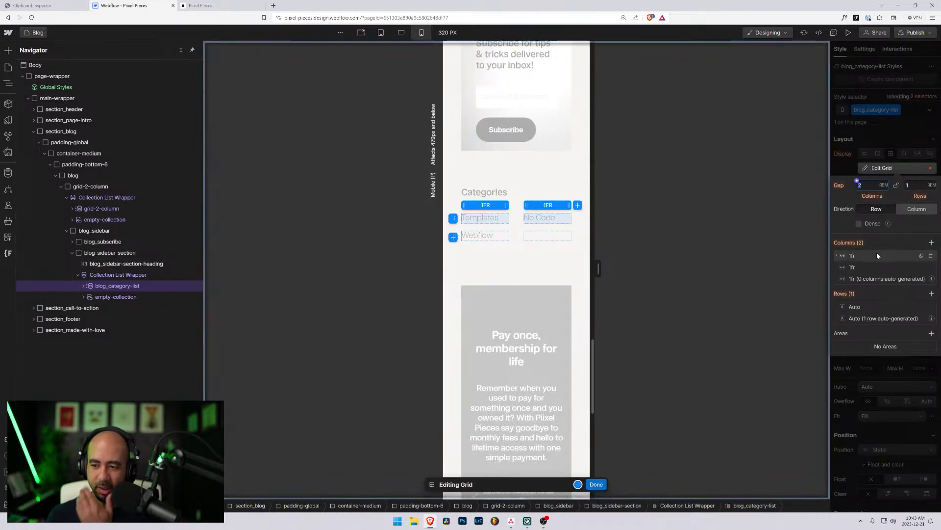
left_click(930, 267)
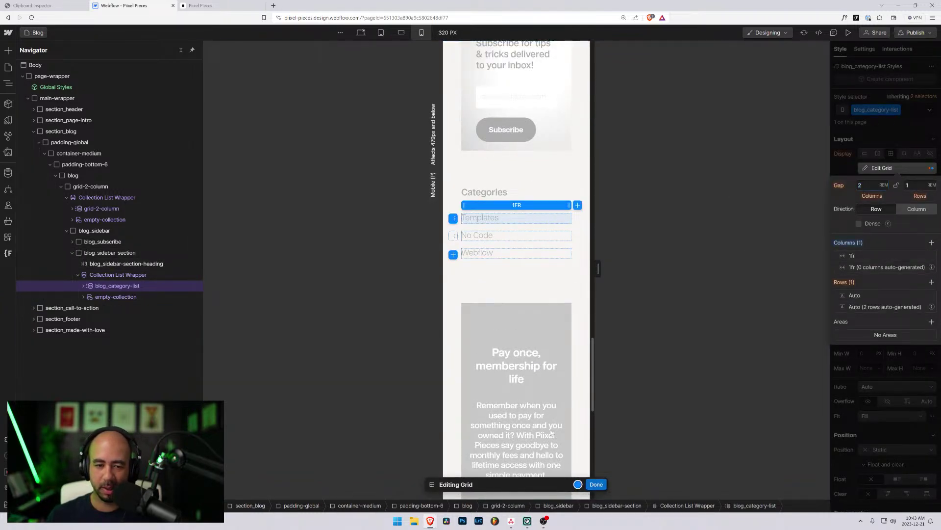
left_click(597, 484)
left_click(456, 276)
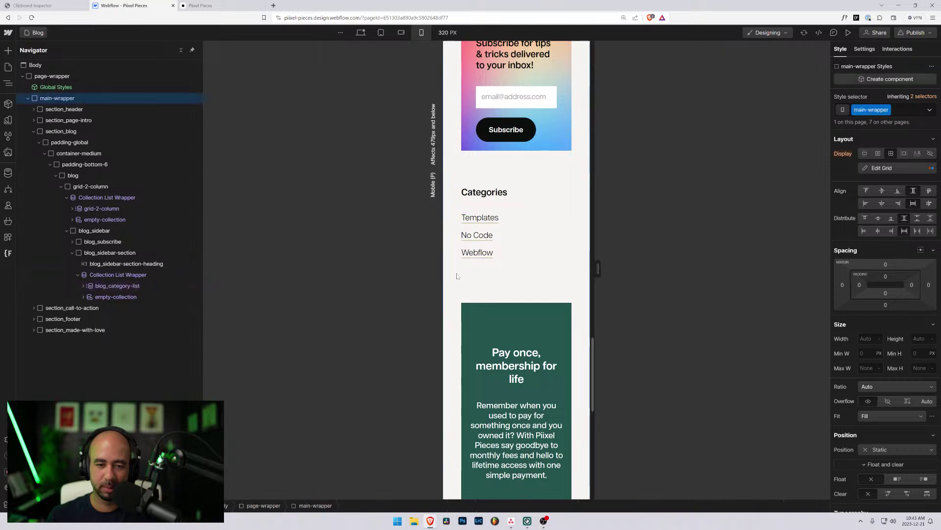
- Return to the desktop breakpoint and open the Blog Posts Template collection page
scroll(436, 220, "up", 5)
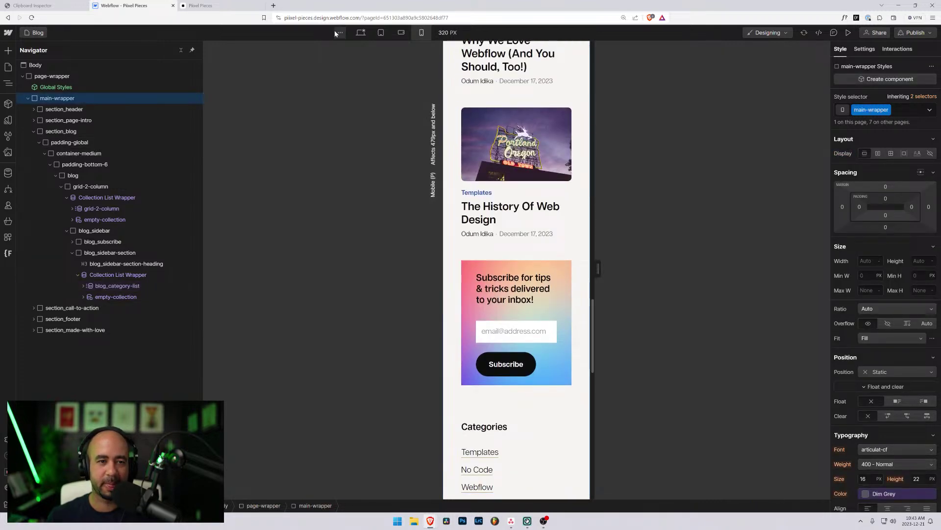
left_click(361, 32)
left_click(8, 67)
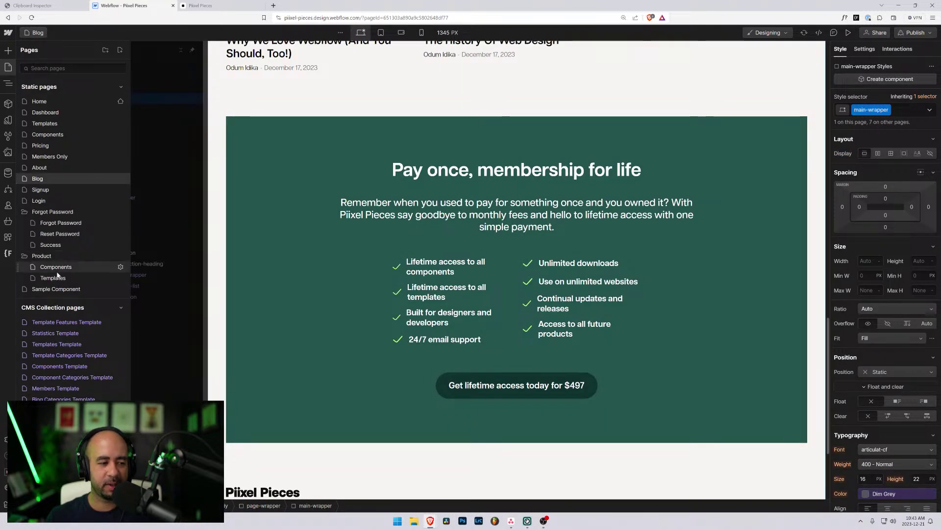
left_click(59, 410)
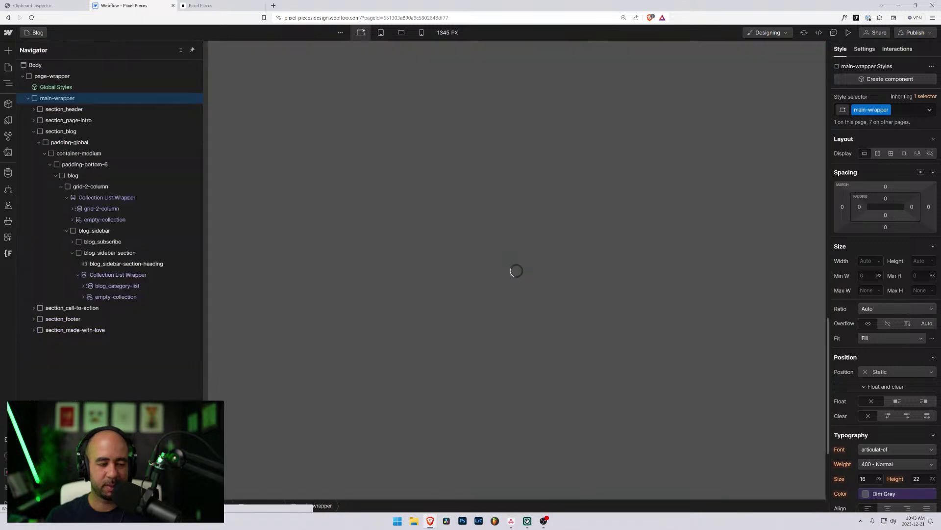
- Review the blog post template at desktop and mobile portrait, from the title and article body down to the subscribe box and membership call-to-action
scroll(286, 169, "down", 4)
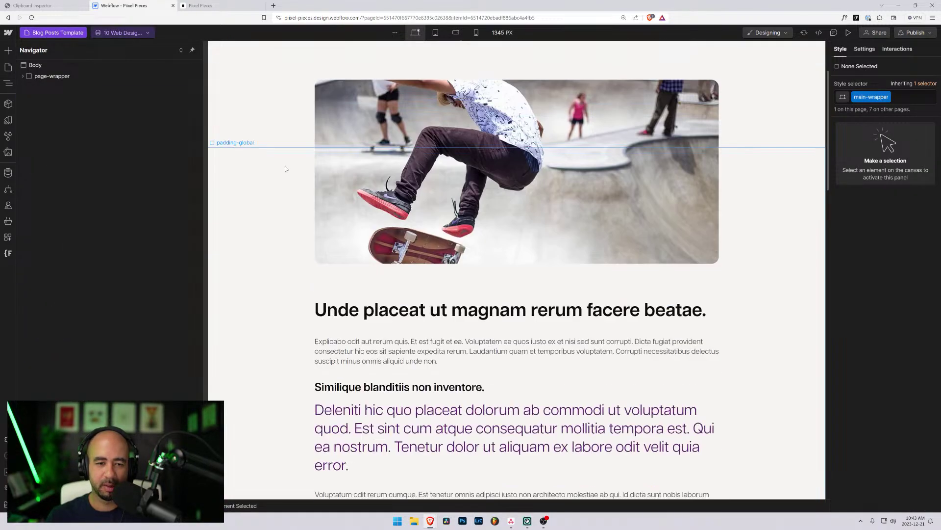
scroll(285, 168, "down", 14)
scroll(310, 188, "up", 7)
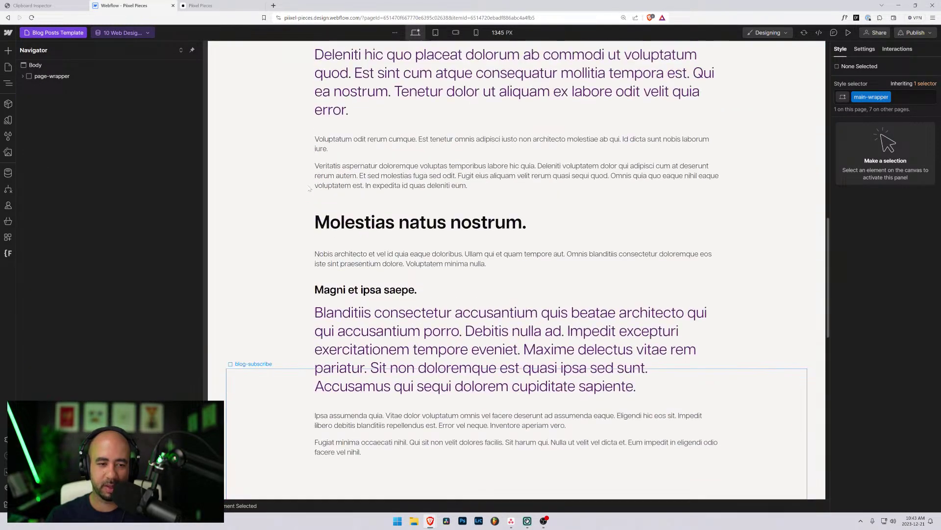
scroll(309, 188, "up", 10)
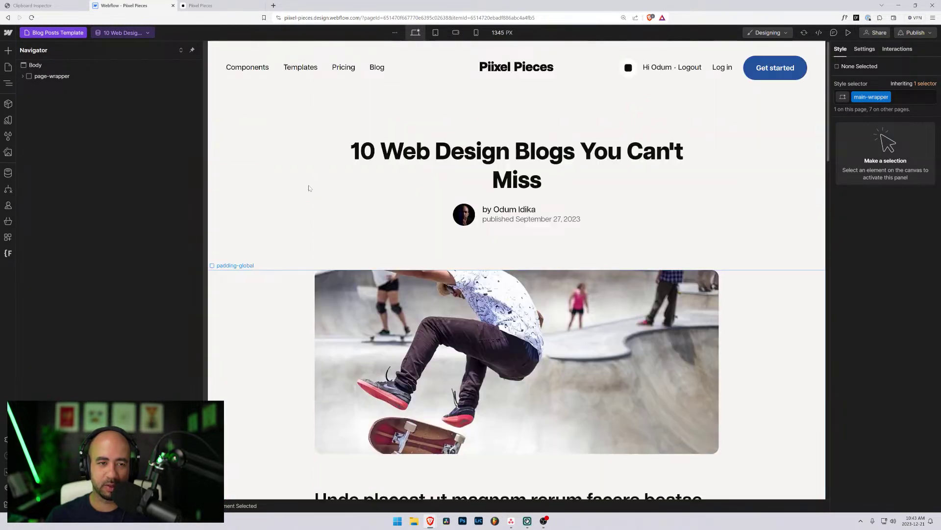
left_click(436, 34)
left_click(456, 33)
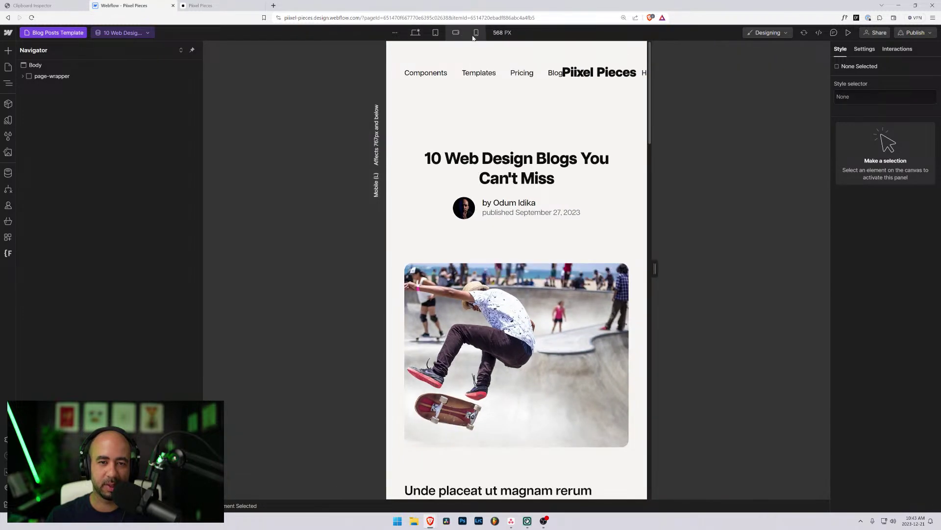
left_click(476, 33)
scroll(508, 258, "down", 20)
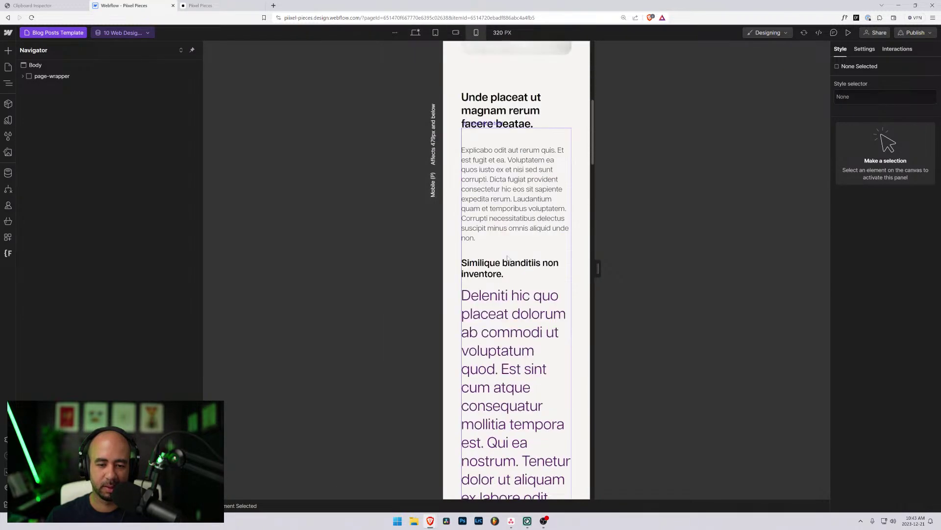
scroll(508, 258, "down", 20)
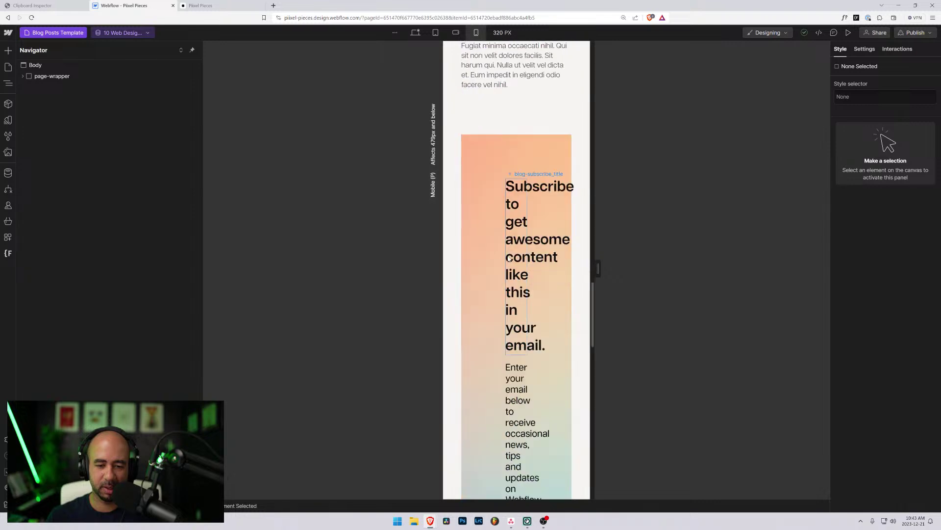
scroll(508, 258, "down", 3)
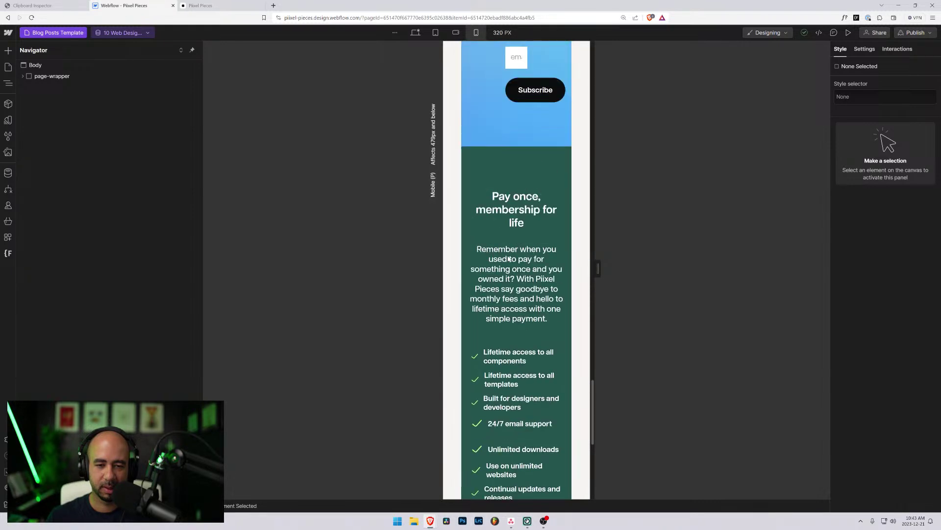
- Check the subscribe box and article layout at mobile landscape and tablet, and return to the desktop breakpoint
scroll(481, 214, "up", 10)
left_click(456, 33)
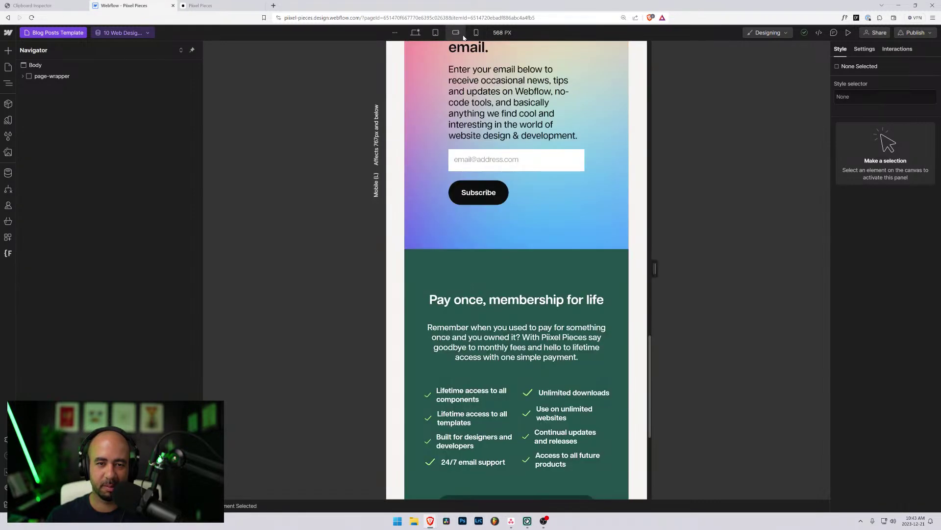
left_click(435, 33)
scroll(378, 167, "up", 8)
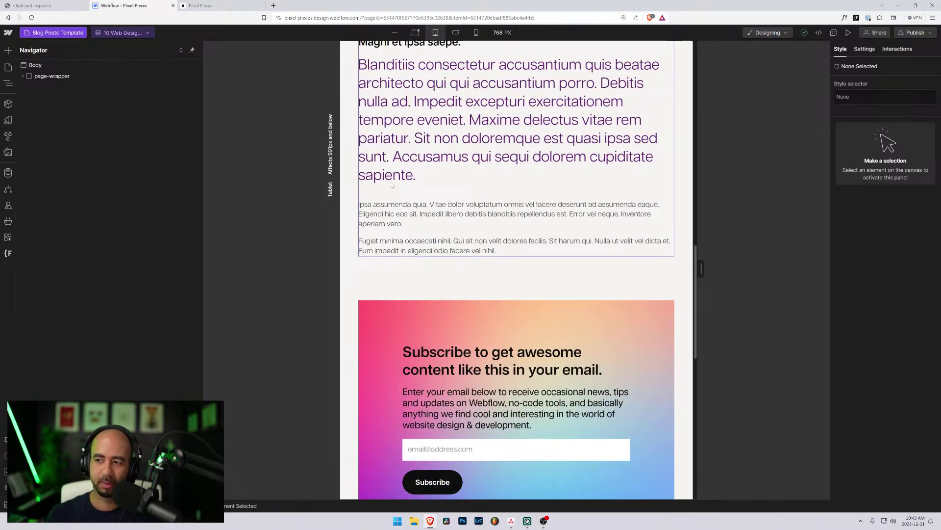
scroll(392, 186, "up", 15)
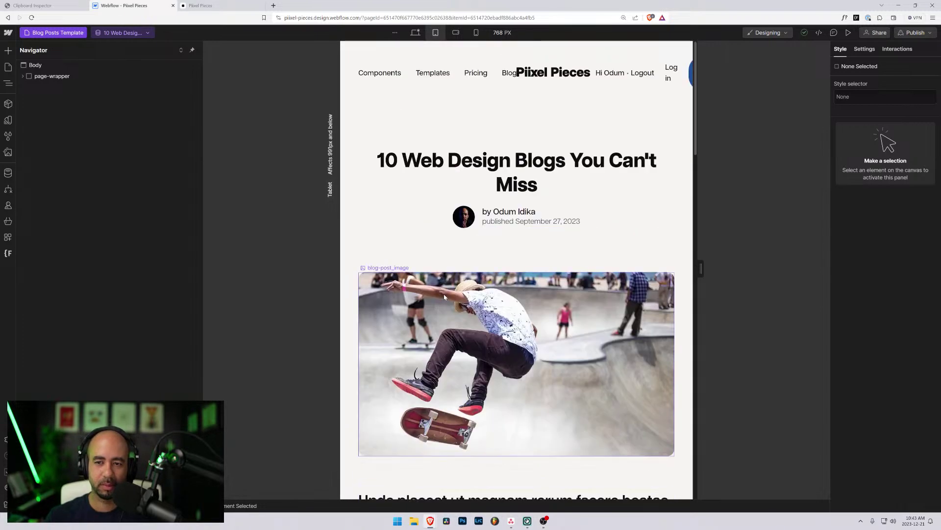
left_click(416, 33)
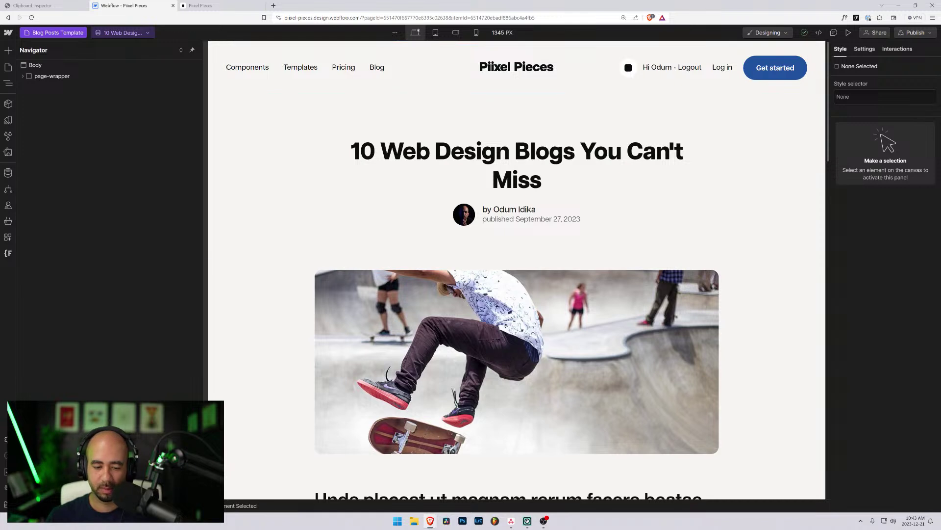
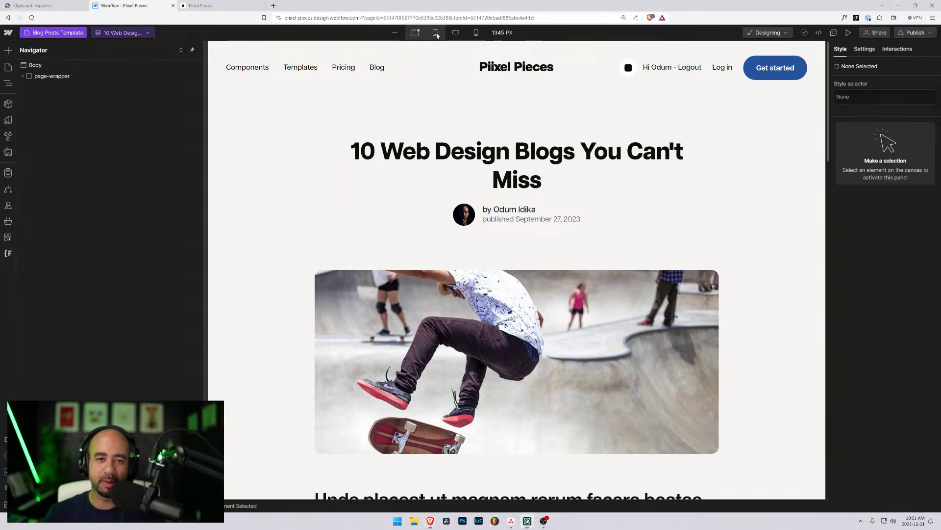
- At mobile landscape, compare the styles of the blog-post_meta-date block and the author and date meta texts under the post title
left_click(456, 33)
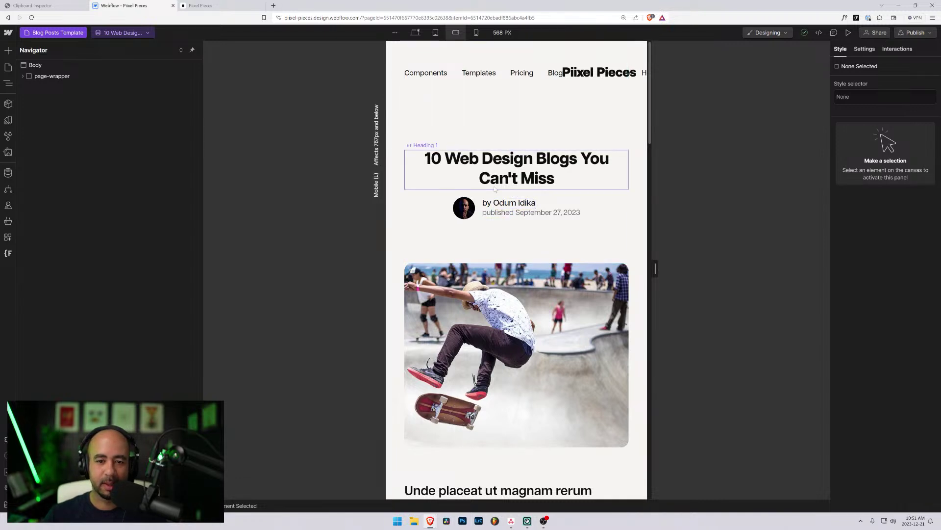
left_click(484, 204)
left_click(493, 212)
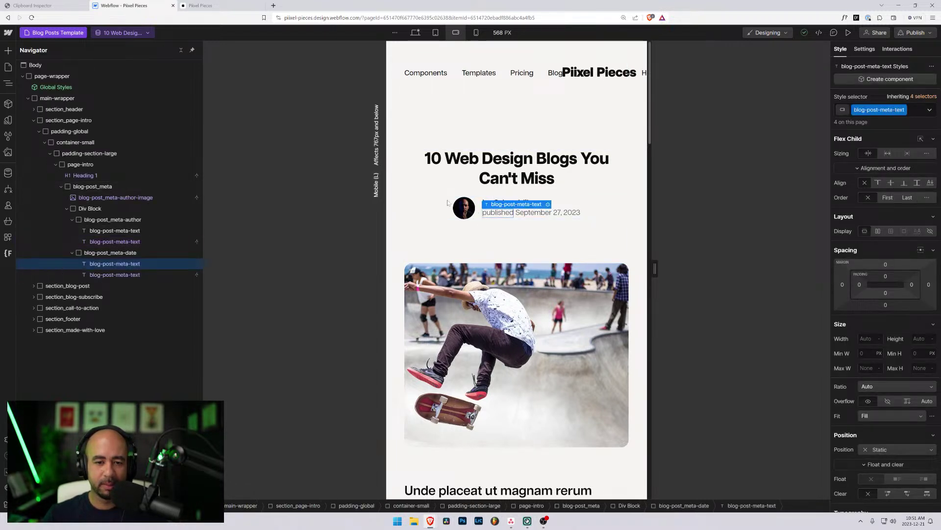
left_click(125, 255)
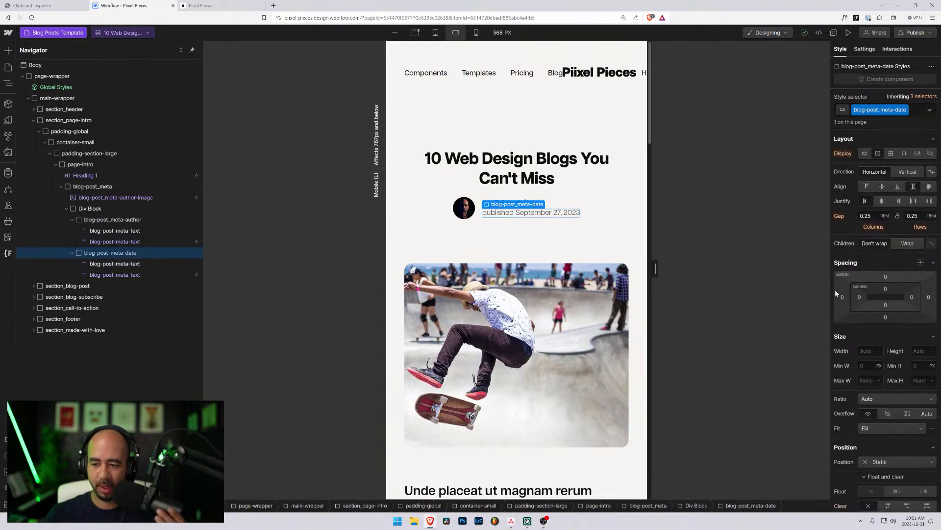
scroll(856, 312, "down", 3)
scroll(855, 311, "down", 3)
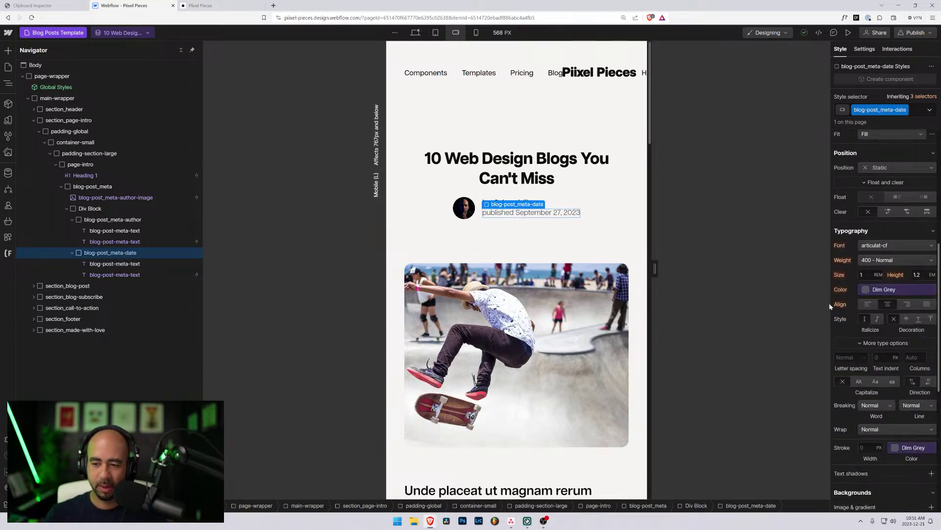
scroll(856, 281, "up", 3)
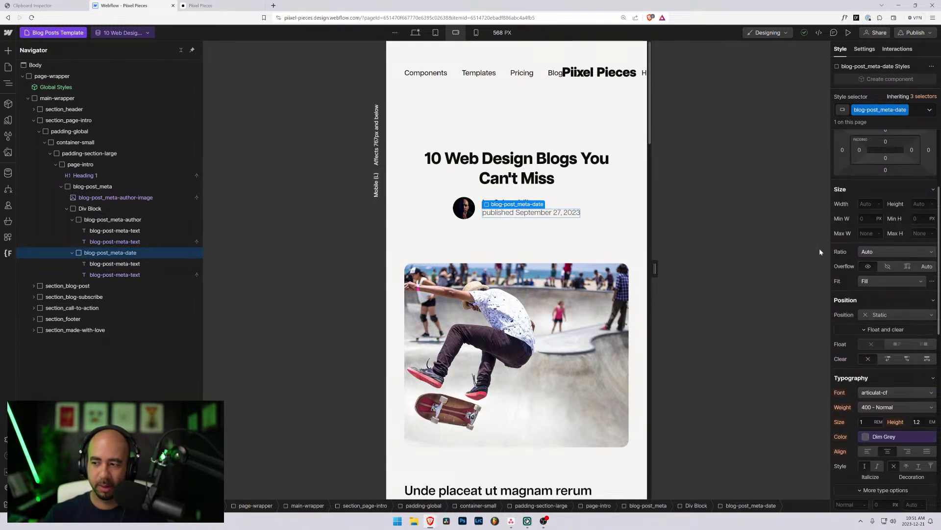
scroll(862, 278, "up", 1)
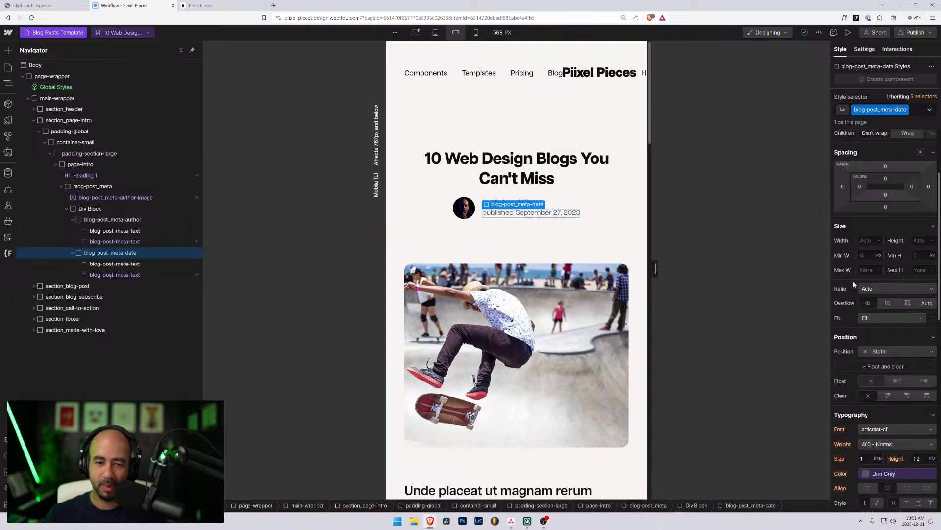
left_click(132, 231)
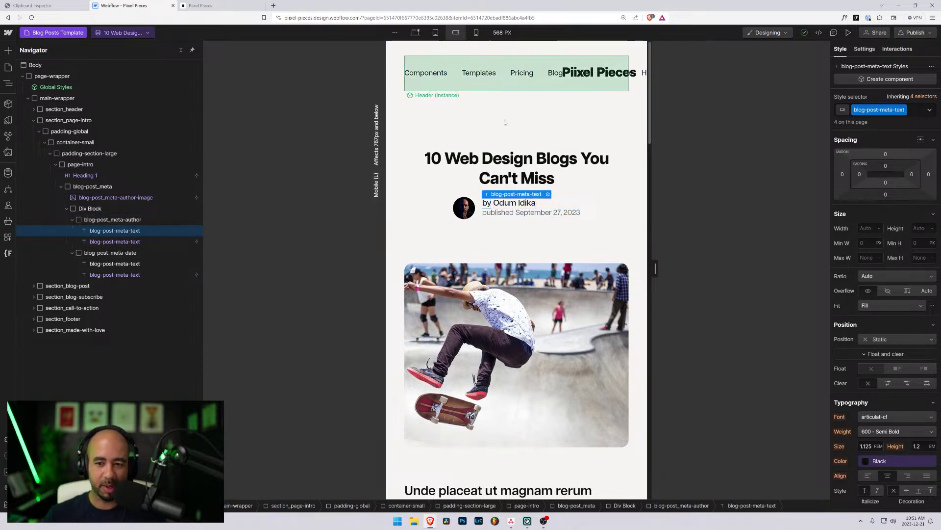
left_click(115, 263)
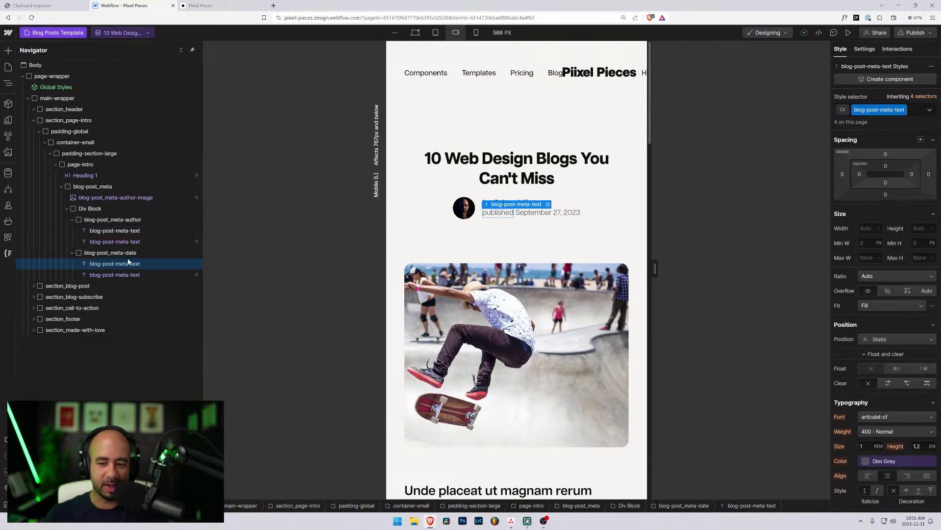
left_click(128, 231)
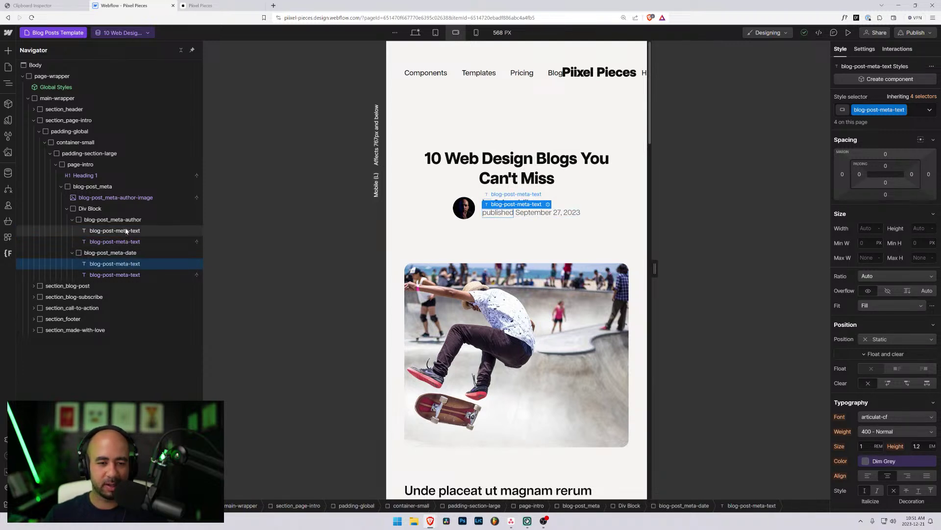
- Examine the blog-post_meta block and its author and date texts at mobile portrait
left_click(477, 34)
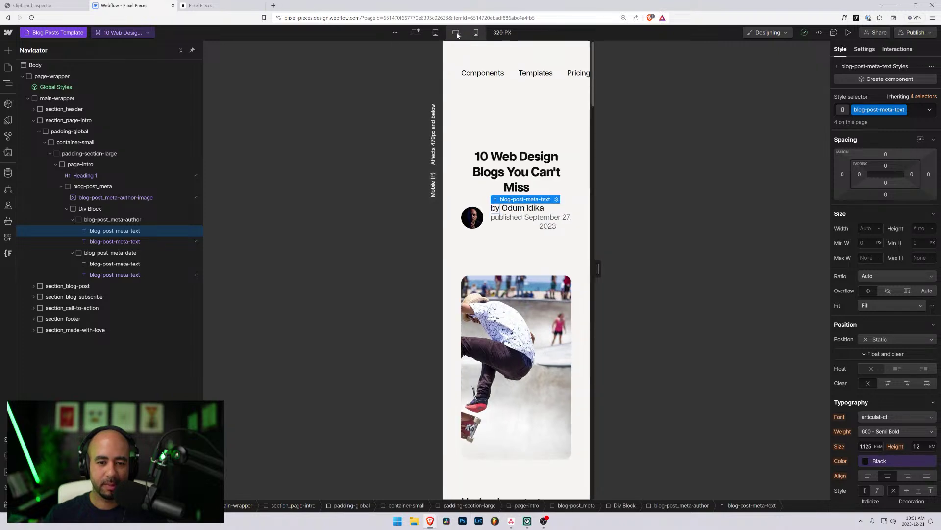
left_click(488, 228)
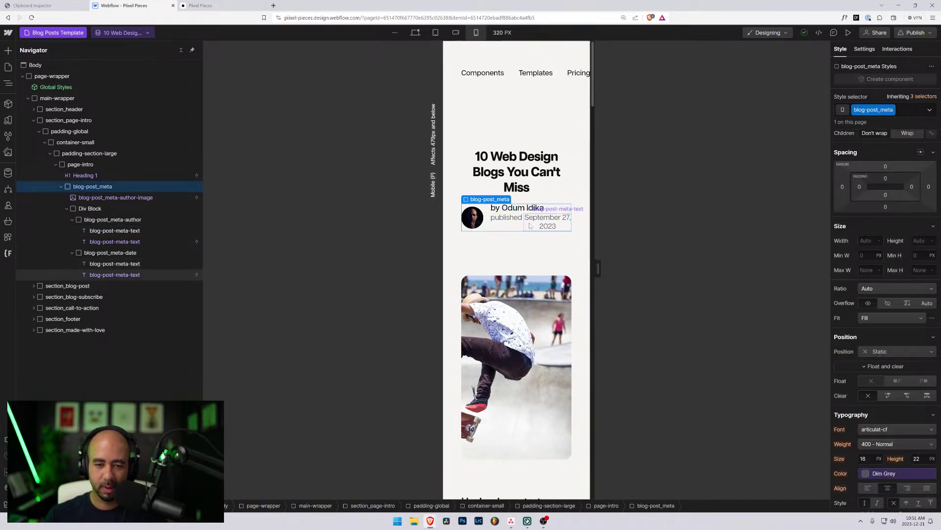
left_click(513, 225)
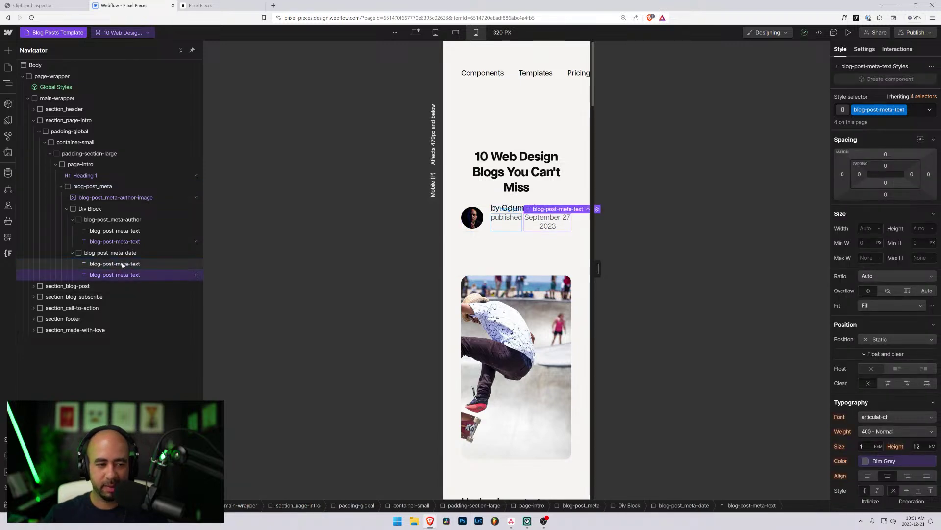
left_click(114, 230)
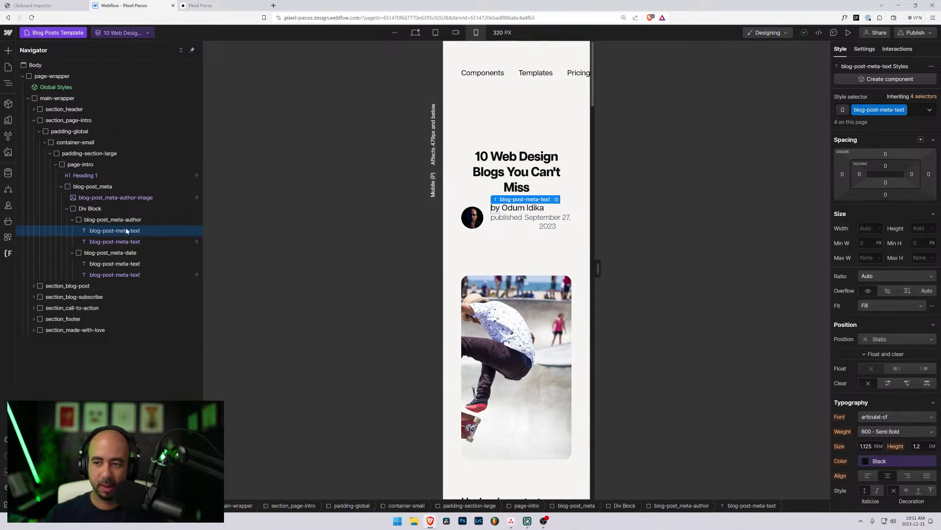
left_click(129, 266)
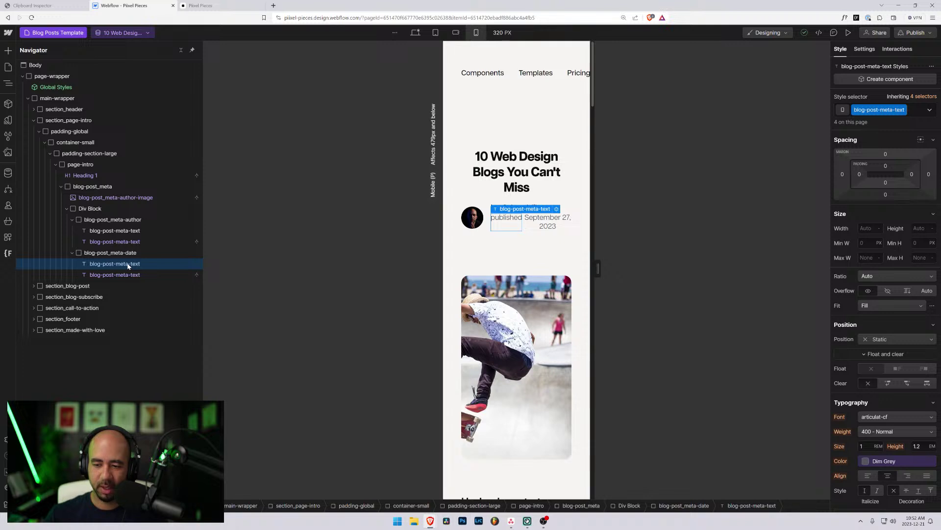
left_click(129, 232)
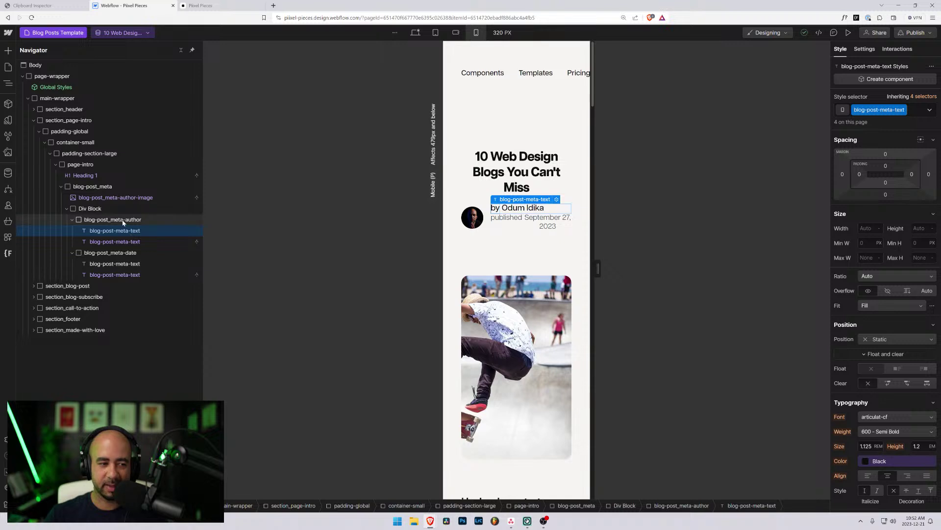
- Set the font size of the blog-post_meta-author block to 1 rem at mobile portrait
left_click(123, 222)
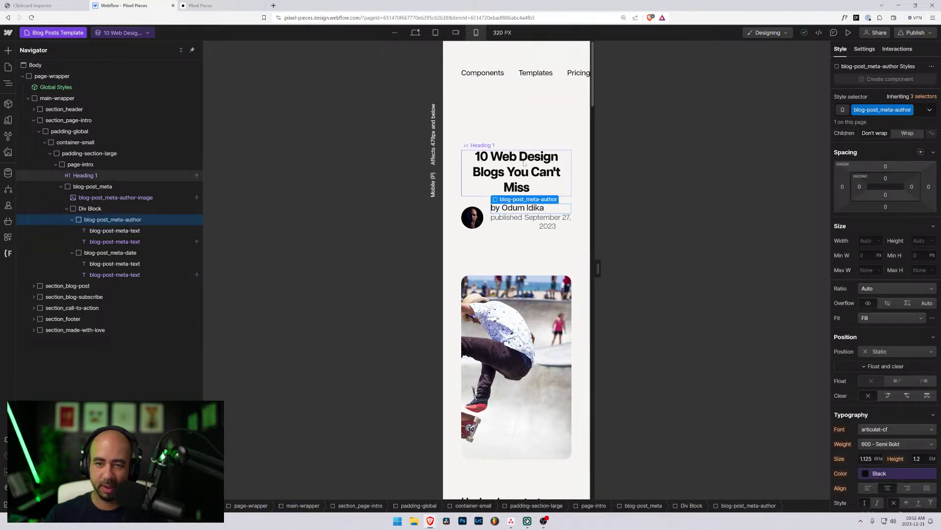
left_click(455, 32)
left_click(476, 33)
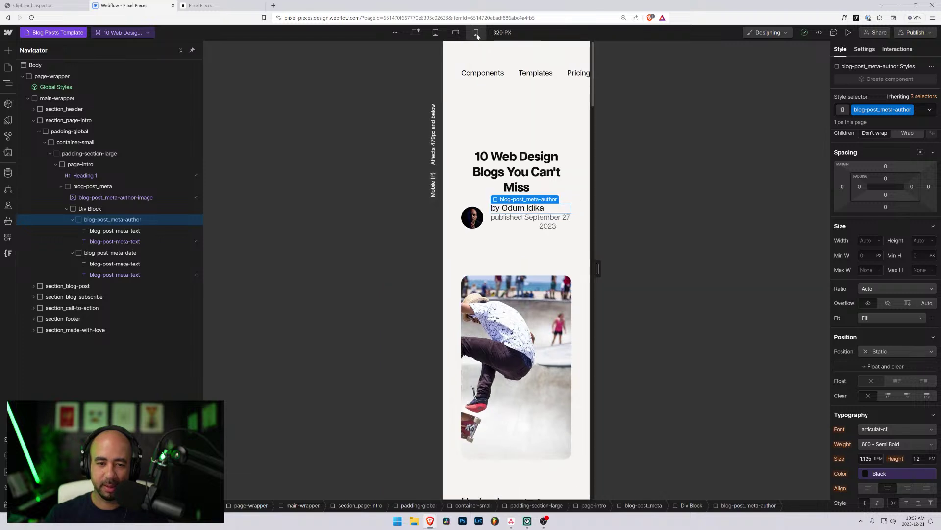
left_click(859, 456)
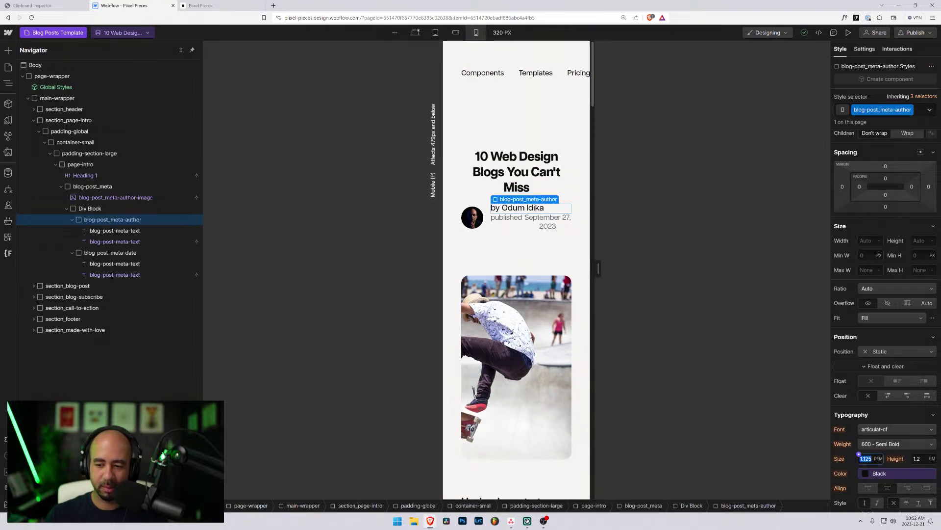
type("1")
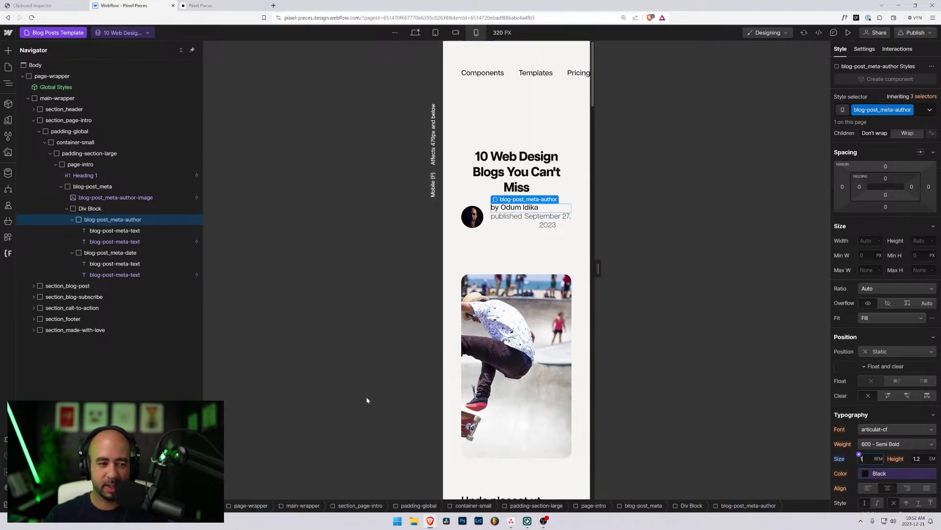
- Set the blog-post_meta-date block's font size to 0.875 rem at mobile portrait and select the date text inside it
left_click(142, 253)
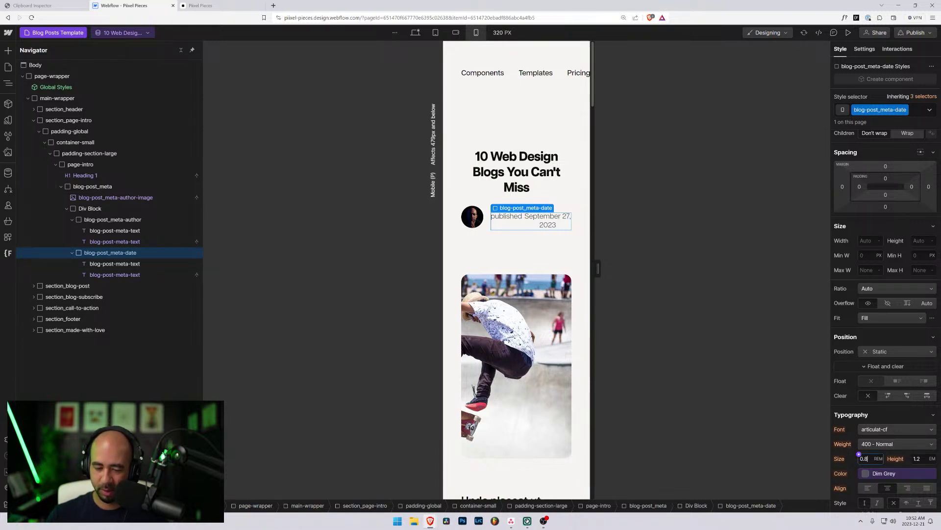
key("Return")
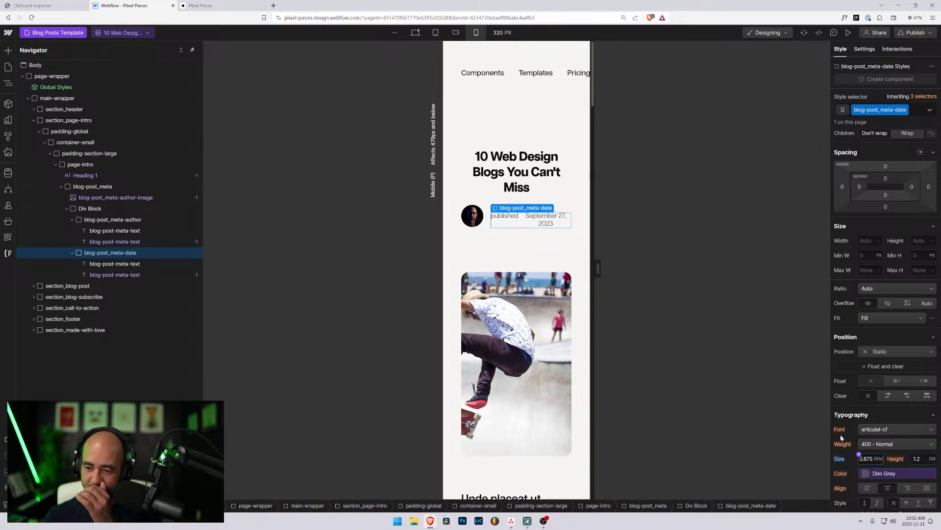
scroll(884, 286, "up", 2)
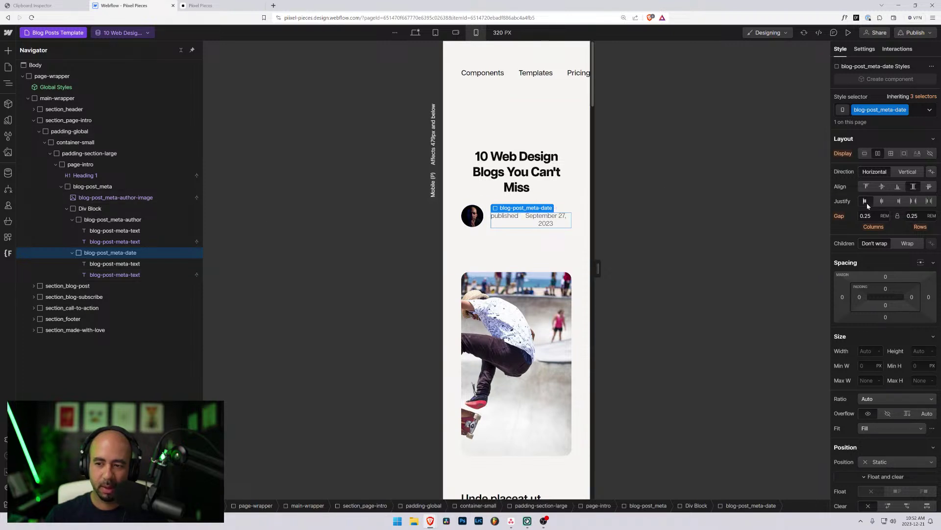
left_click(97, 275)
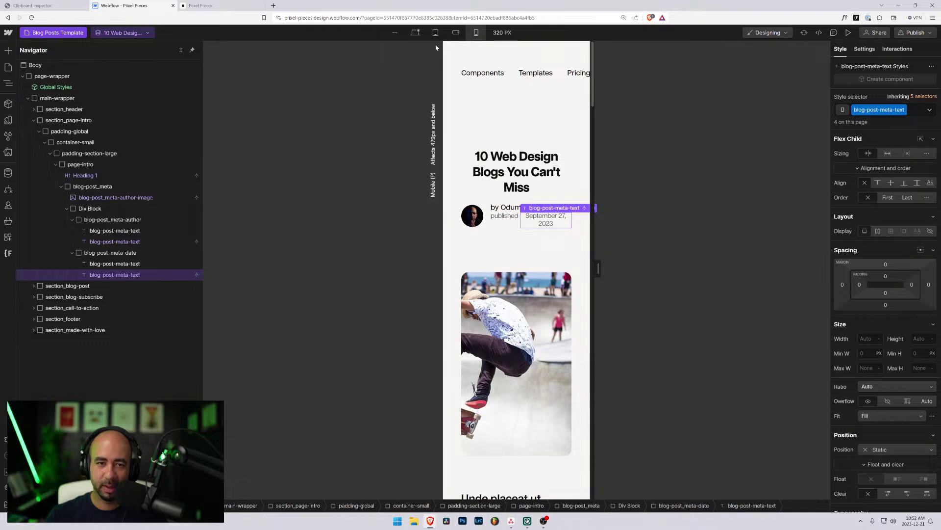
- Left-align the blog-post-meta-text class at the desktop breakpoint, using the "published" text under the post title
left_click(456, 32)
left_click(434, 33)
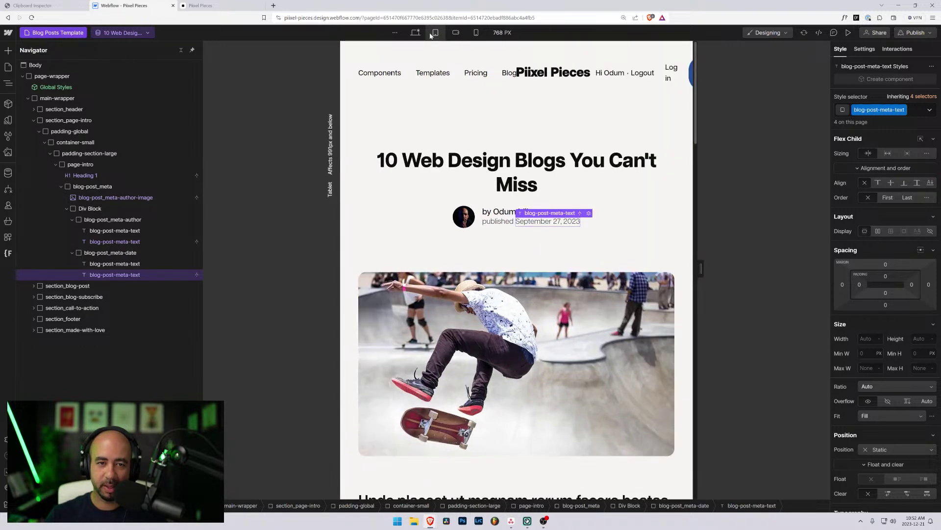
left_click(415, 32)
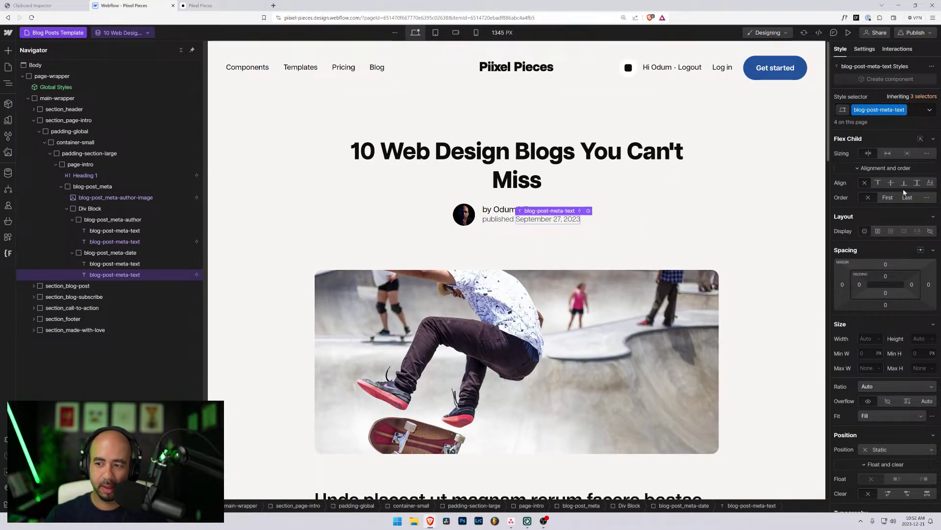
scroll(874, 404, "down", 1)
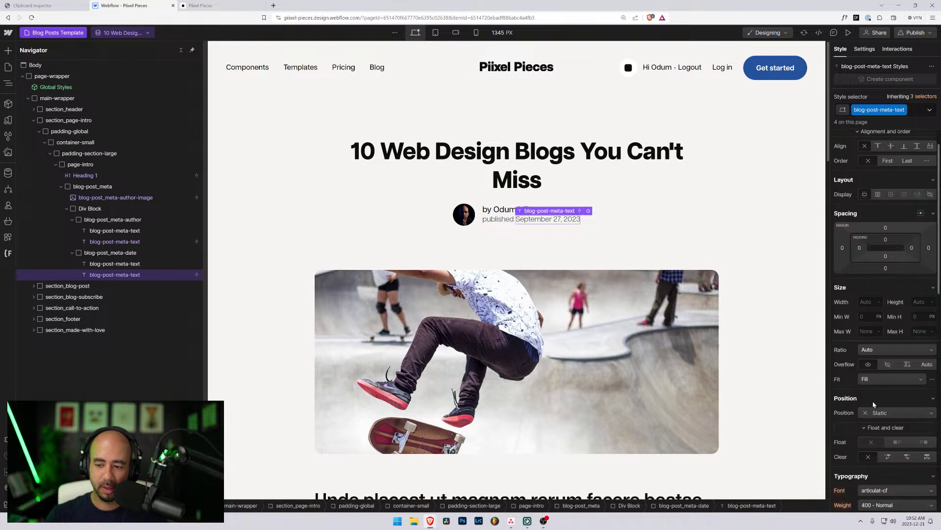
scroll(878, 484, "down", 2)
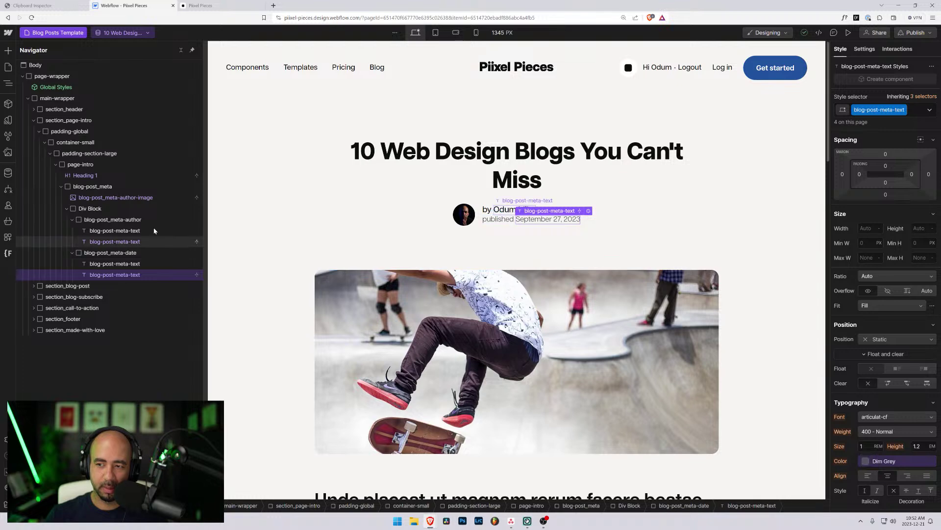
left_click(95, 254)
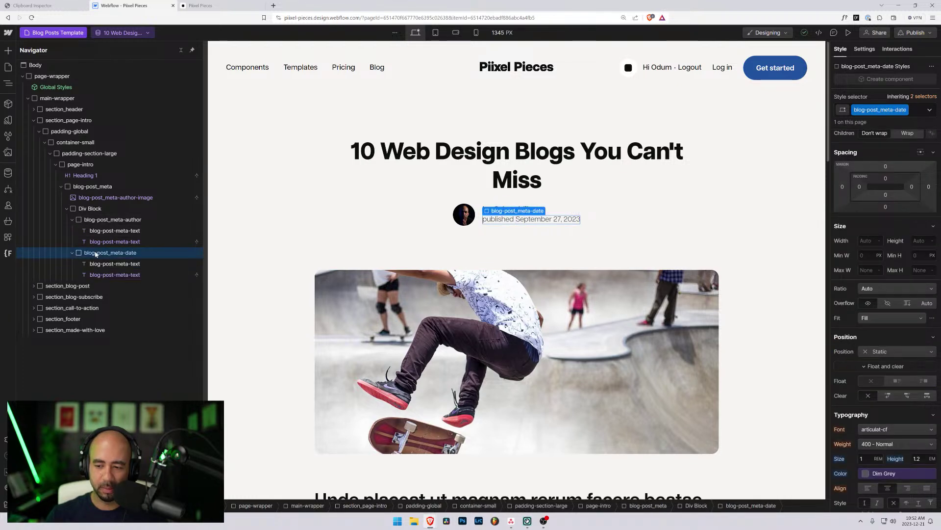
left_click(92, 208)
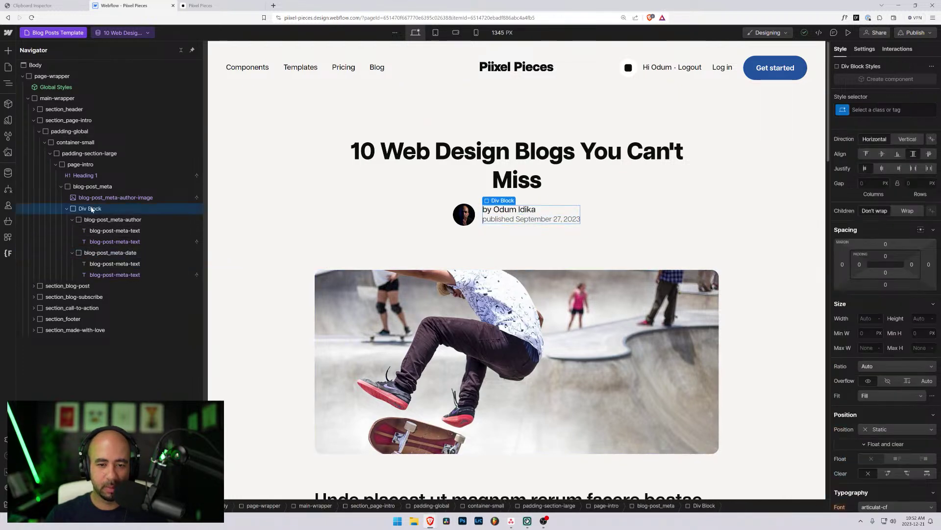
left_click(88, 188)
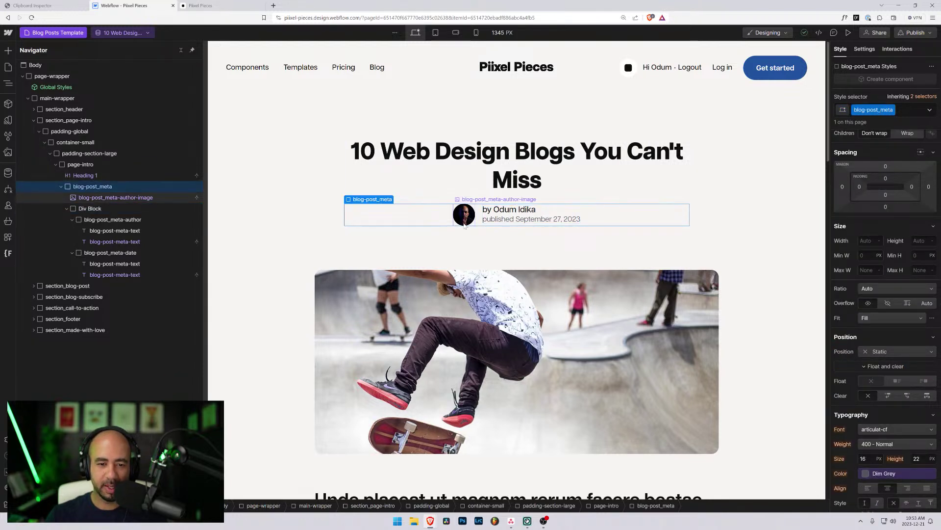
left_click(498, 219)
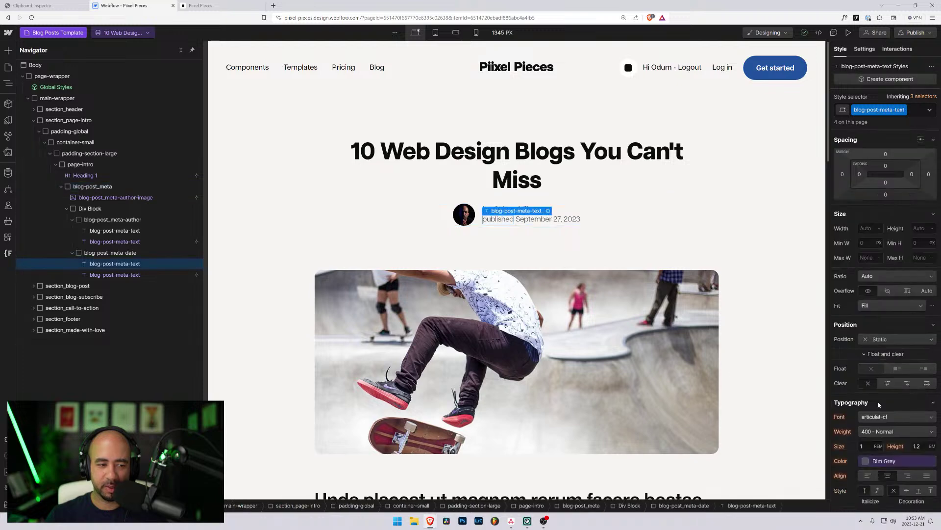
left_click(868, 476)
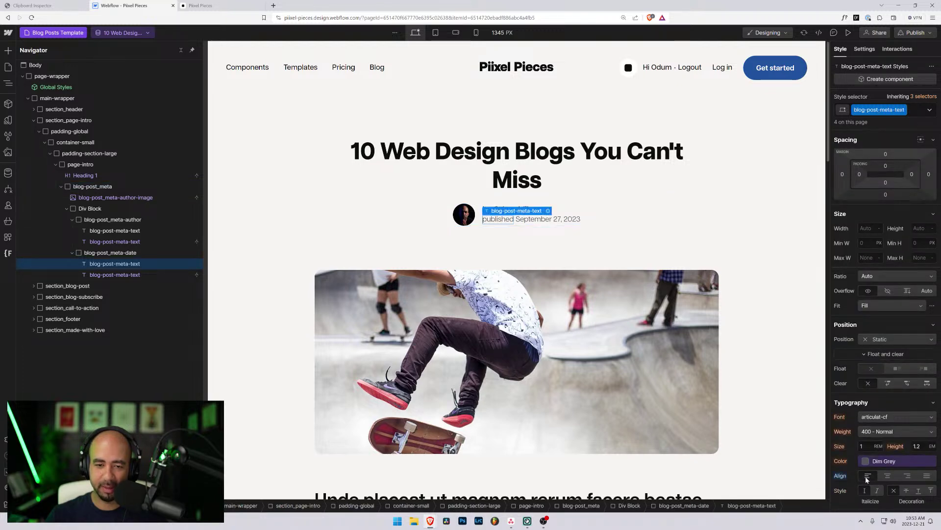
- Check the meta text at mobile landscape and mobile portrait, narrowing the portrait canvas to 262 px
left_click(458, 33)
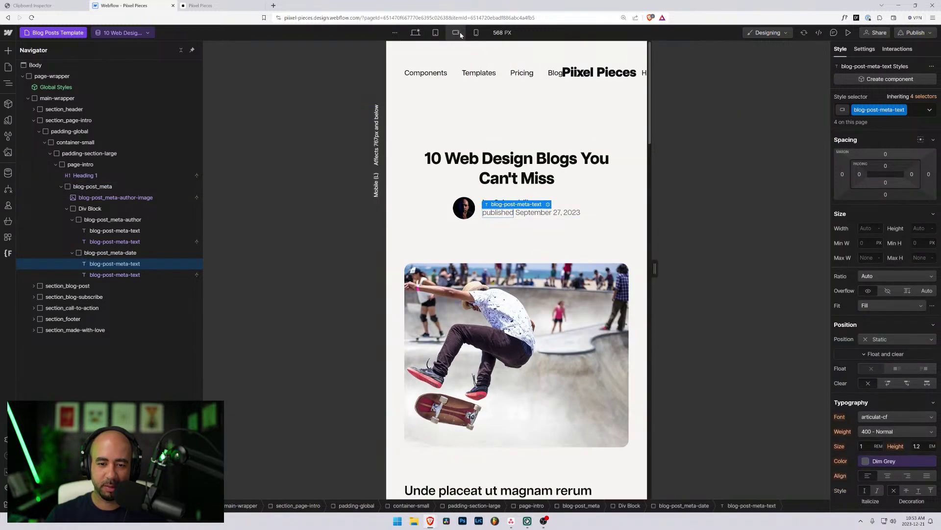
left_click(477, 32)
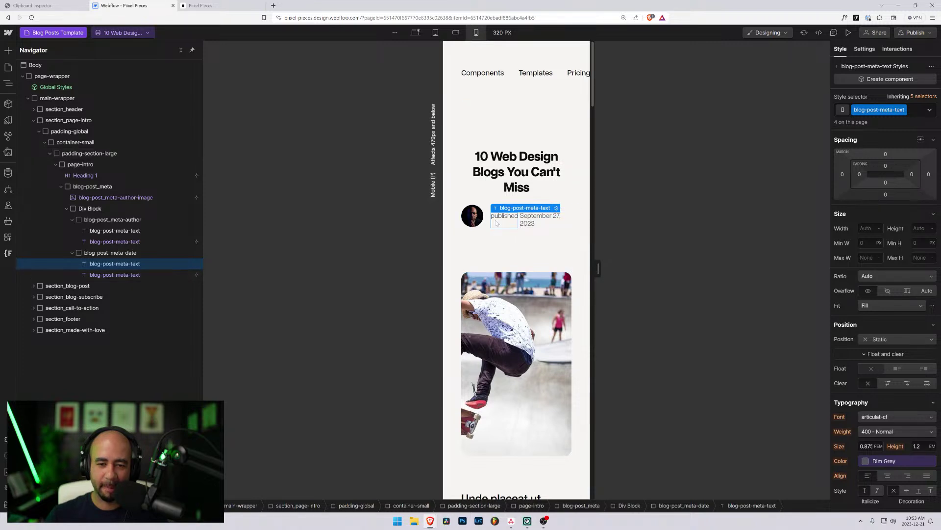
mouse_move(598, 267)
left_mouse_down()
mouse_move(614, 267)
mouse_move(590, 263)
mouse_move(622, 267)
mouse_move(587, 262)
mouse_move(624, 267)
mouse_move(584, 267)
left_mouse_up()
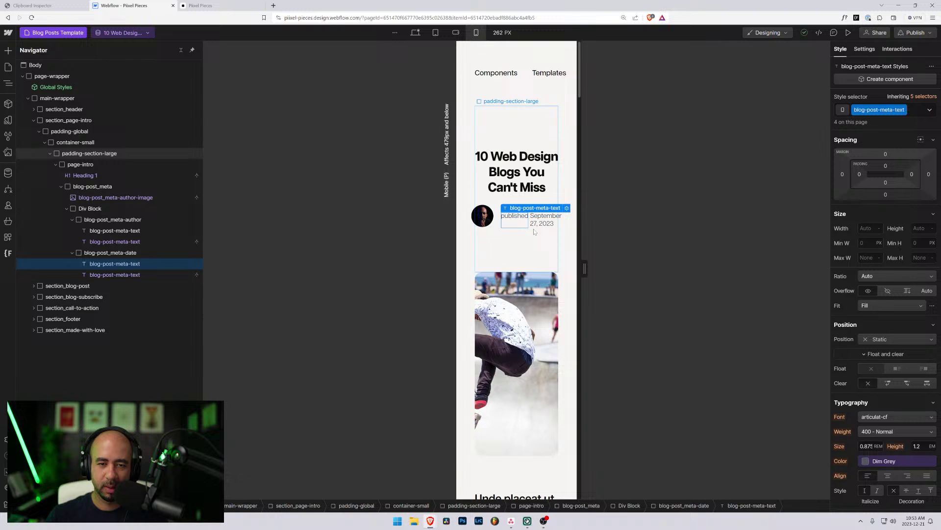
- Examine the side padding of the page intro's padding-global block at mobile portrait, desktop and mobile landscape
left_click(475, 130)
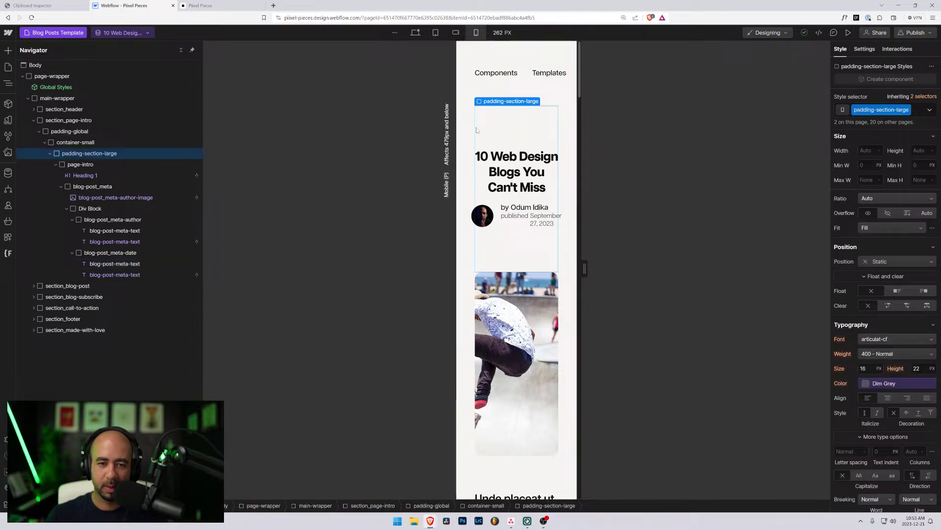
left_click(78, 131)
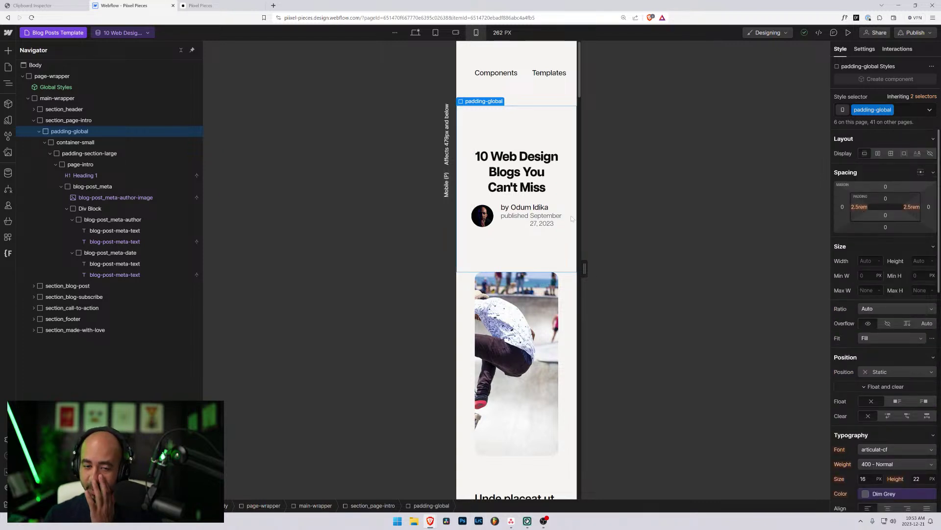
left_click(858, 207)
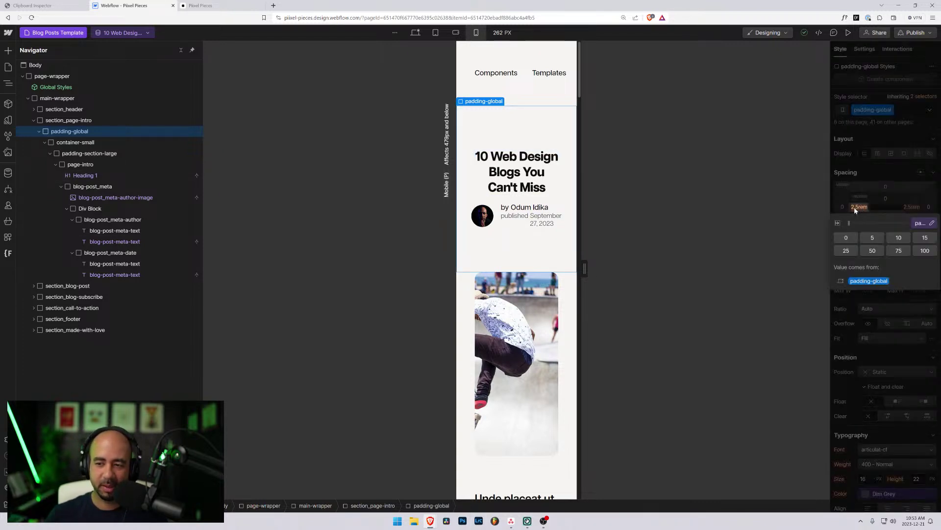
key("shift+1")
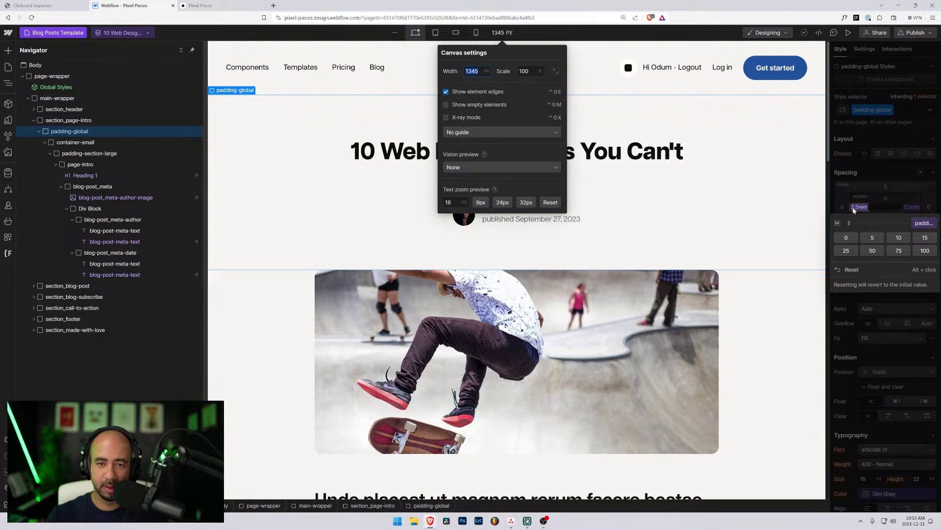
left_click(842, 200)
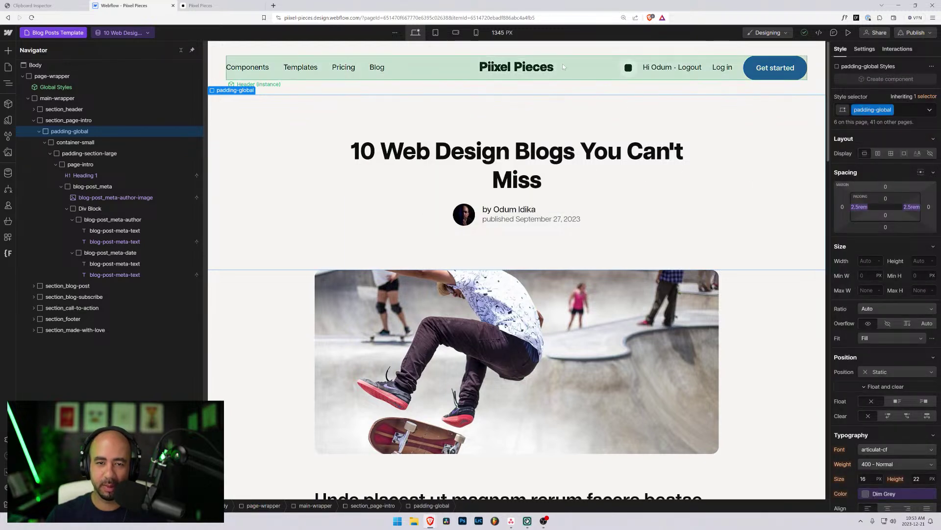
key("shift+4")
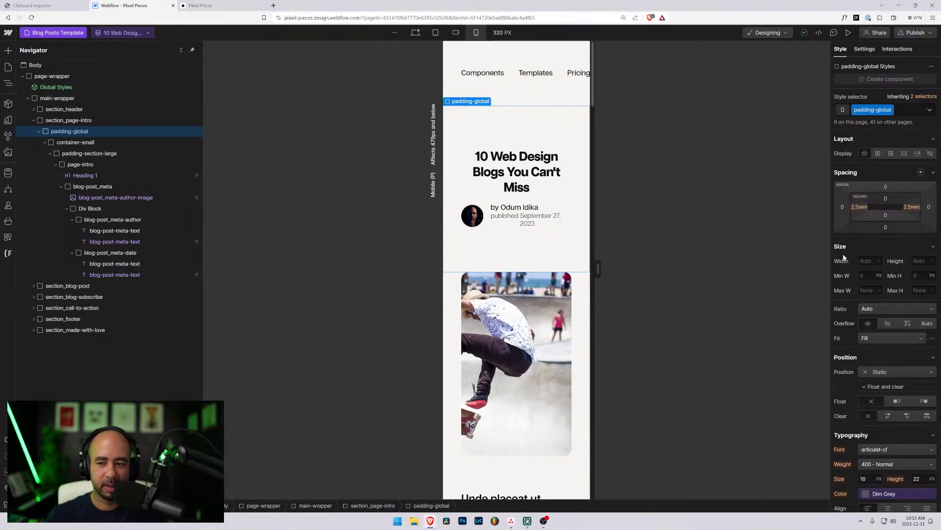
left_click(455, 33)
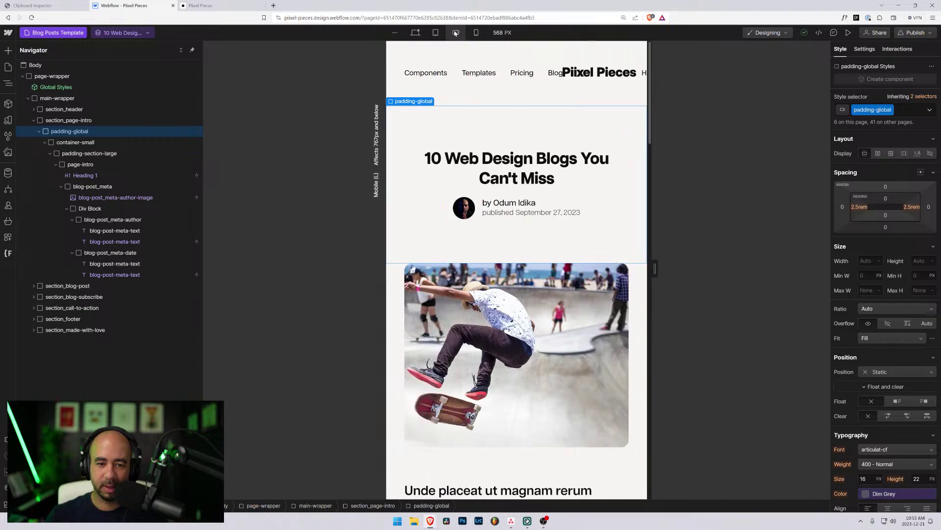
left_click(476, 32)
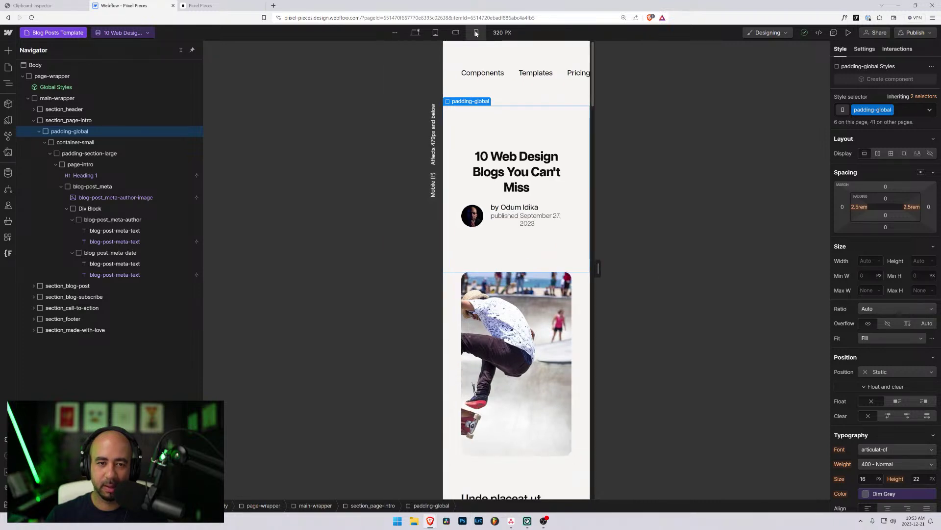
- Set the left padding of the padding-global block to 1.5 rem at mobile portrait
left_click(859, 207)
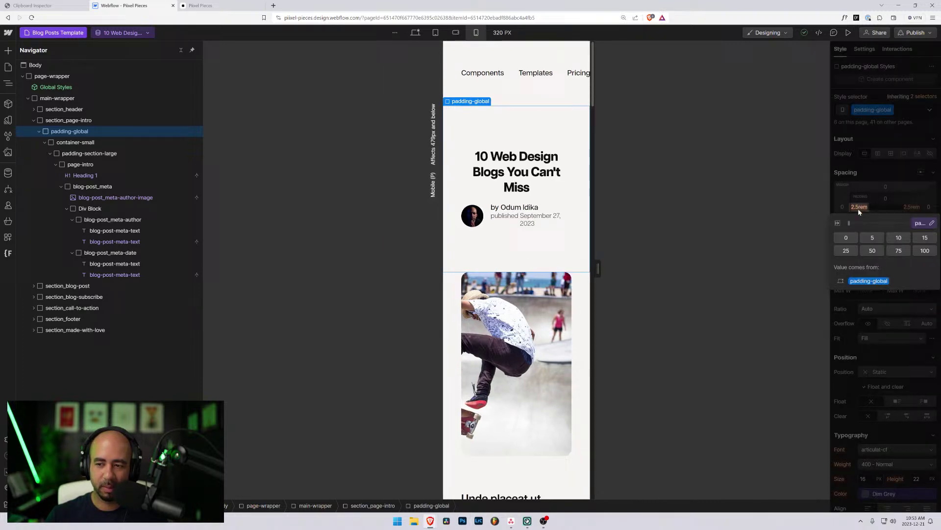
left_click(924, 223)
left_click(933, 238)
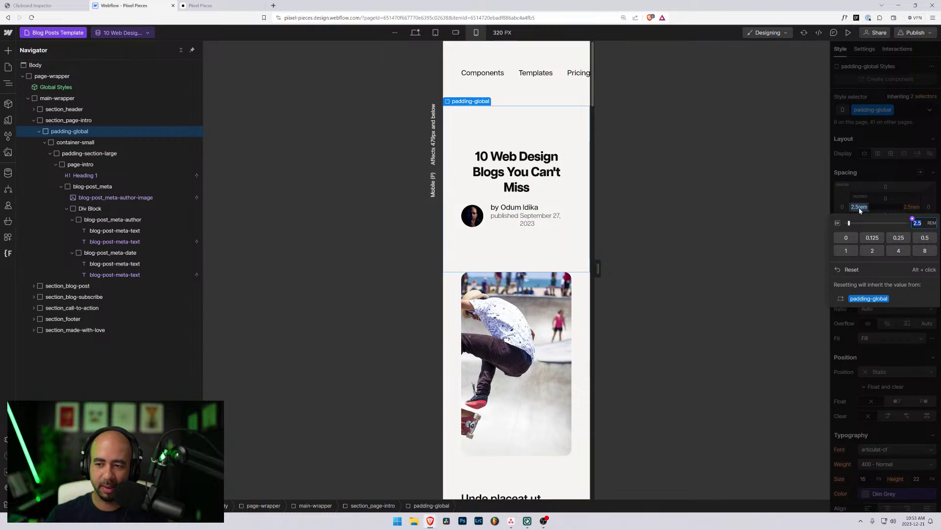
type("1.5")
key("Return")
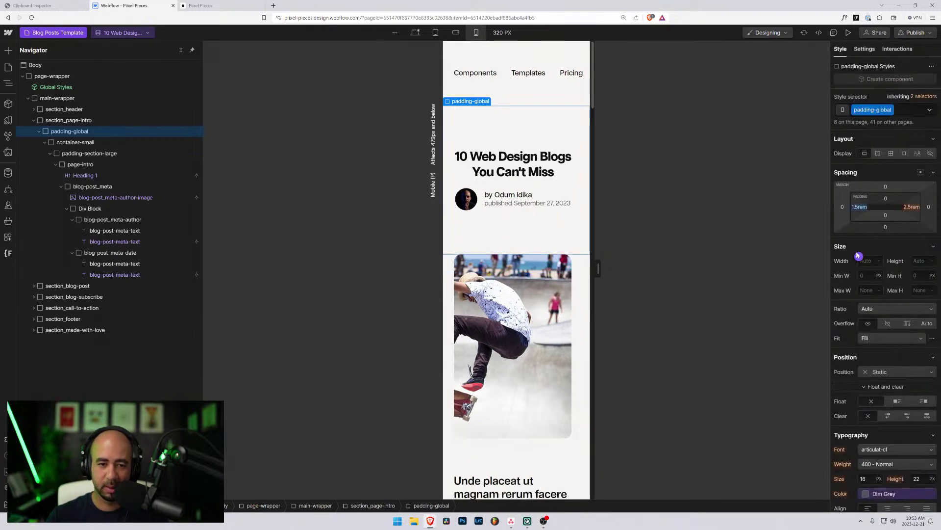
- Set the right padding of the padding-global block to 1.5 rem at mobile portrait
left_click(912, 206)
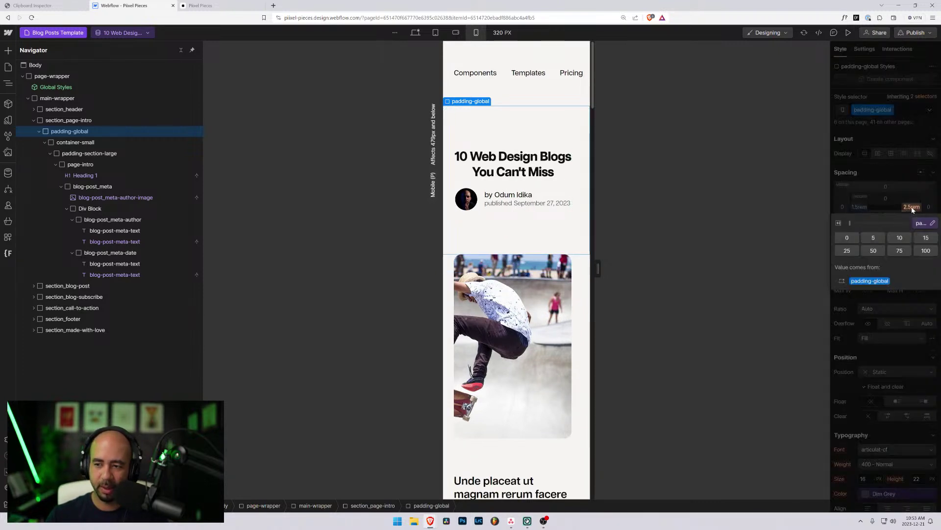
left_click(925, 224)
left_click(933, 238)
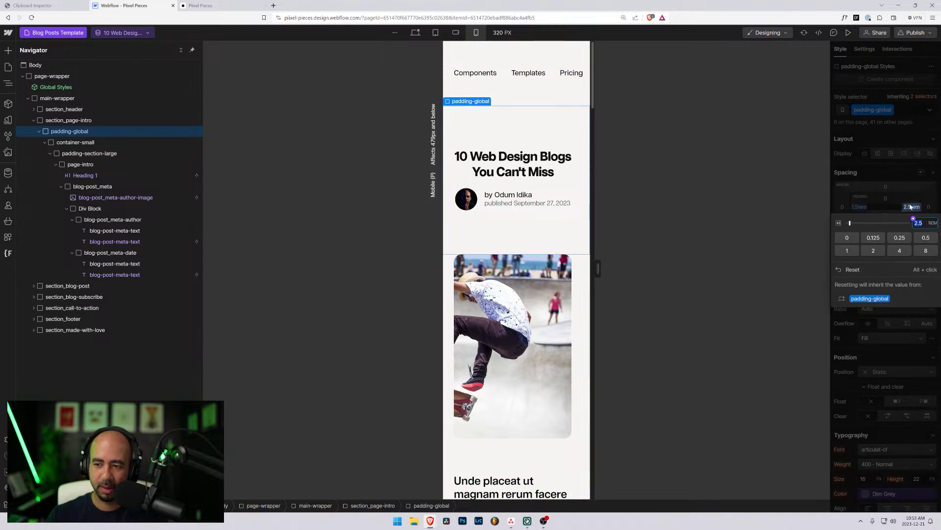
left_click(910, 215)
left_click(911, 207)
type("1.5")
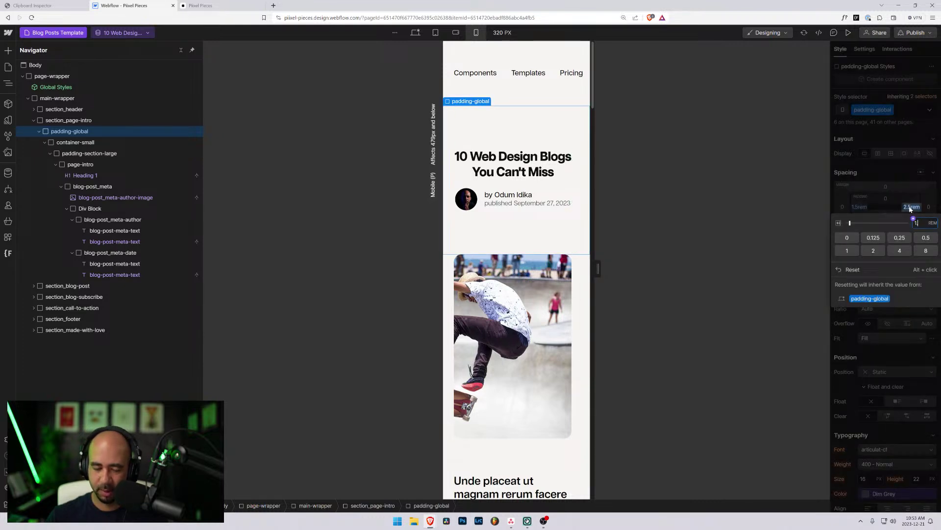
key("Return")
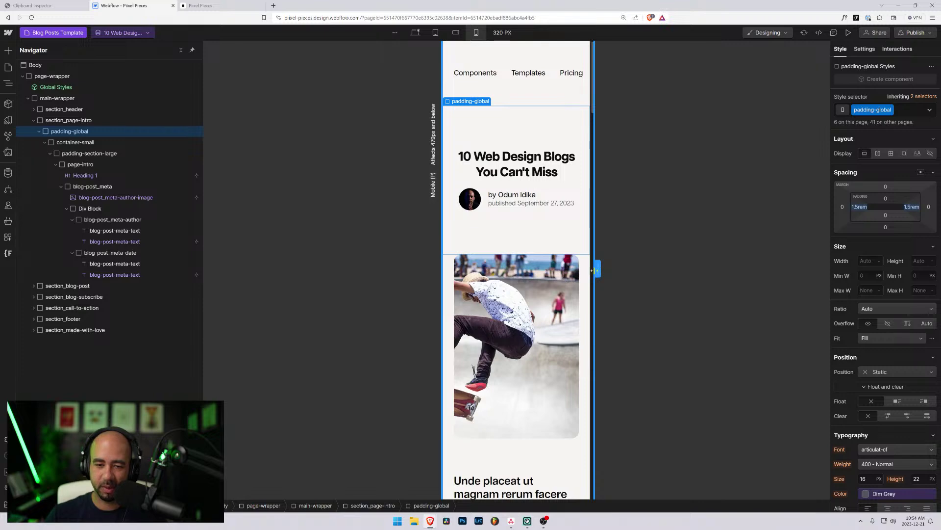
- Widen the mobile portrait canvas to 448 px and review the post content down to the subscribe section
left_click_drag(593, 270, 628, 270)
scroll(550, 266, "down", 3)
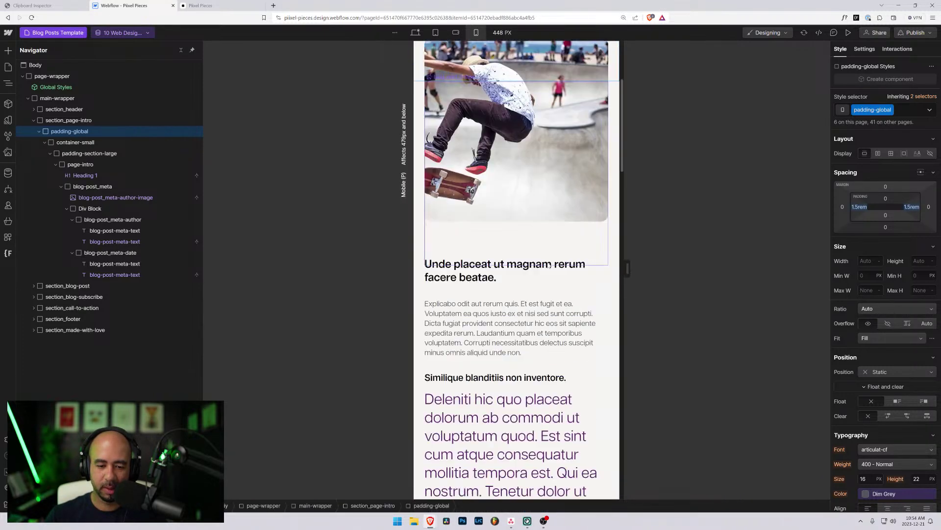
scroll(550, 266, "down", 15)
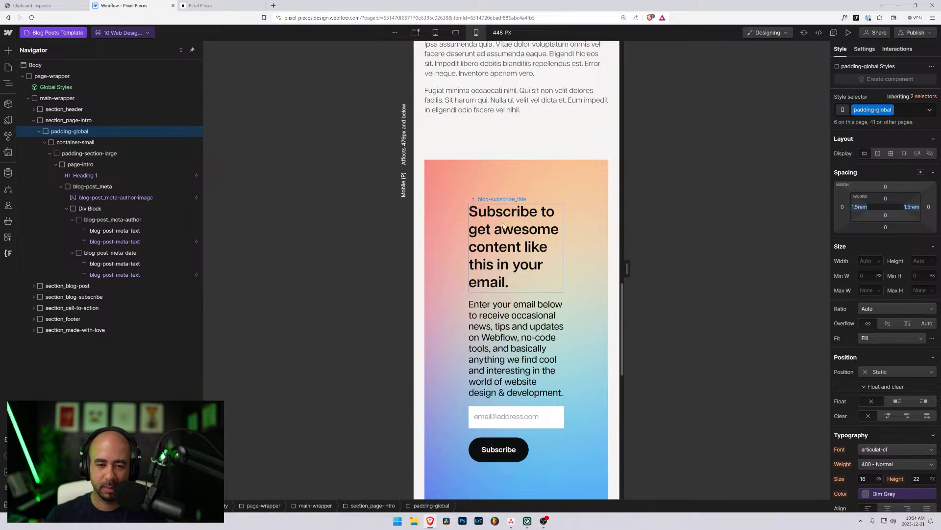
- At mobile landscape, set the left padding of the blog-subscribe block to 2.5 rem
key("shift+3")
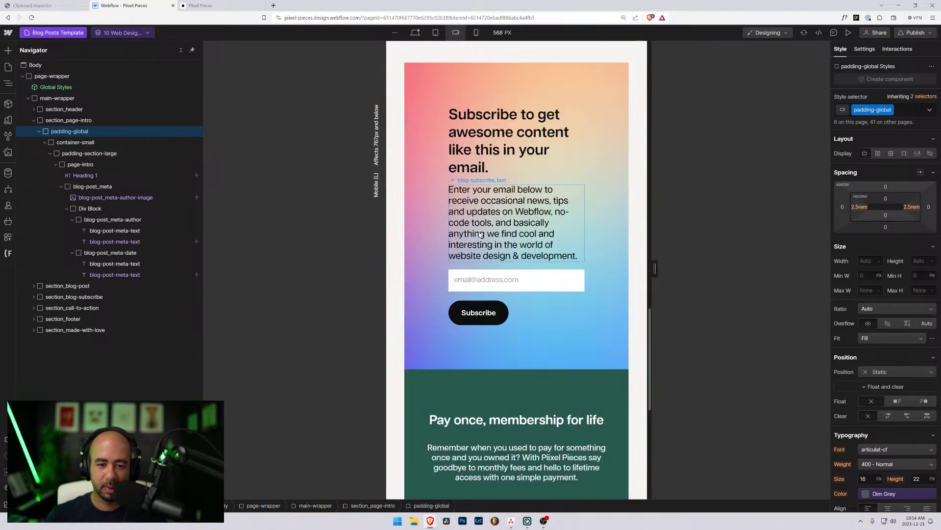
scroll(480, 235, "up", 2)
left_click(496, 221)
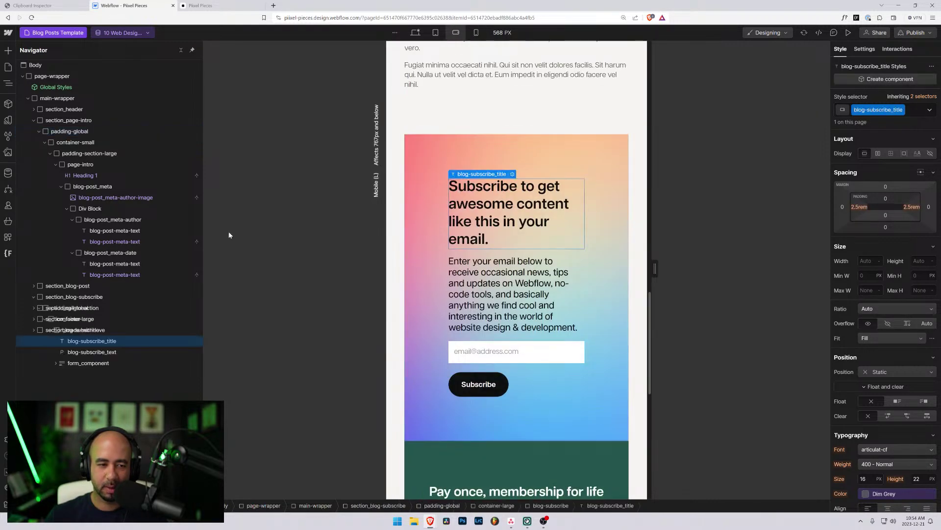
left_click(78, 331)
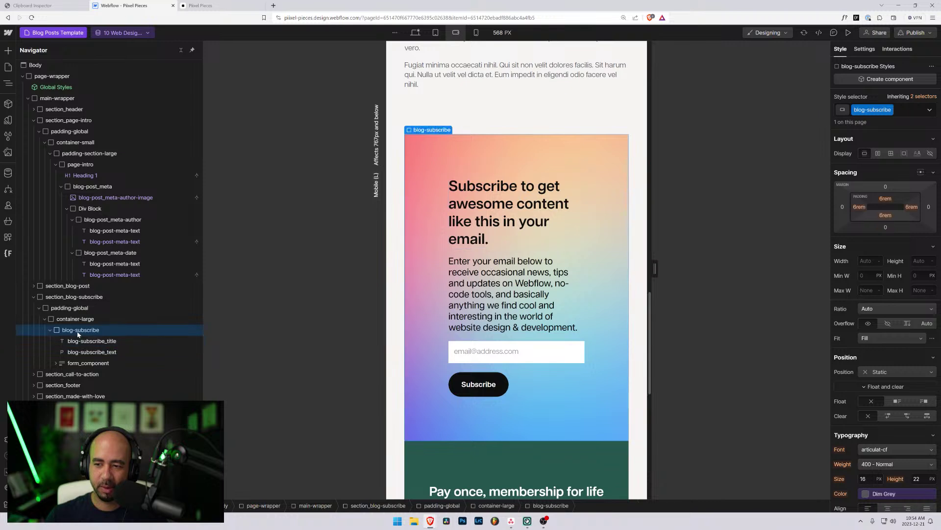
left_click(859, 207)
type("2.")
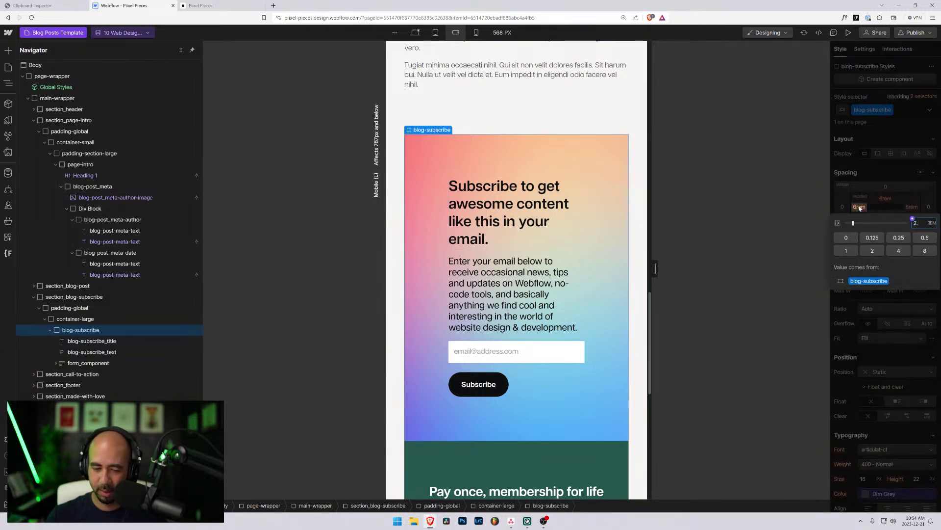
type("5")
key("Return")
- Set the blog-subscribe block's right padding to 2.5 rem at mobile landscape
left_click(911, 208)
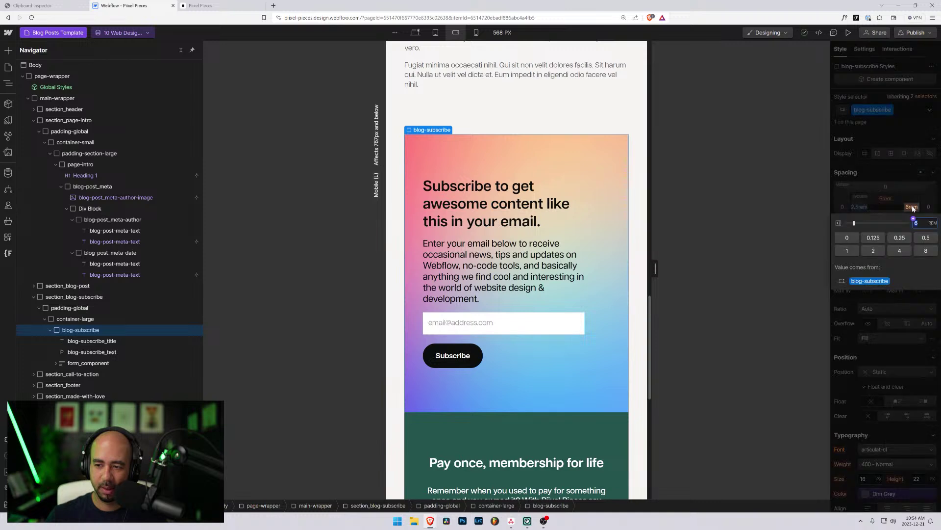
type("2.5")
key("Return")
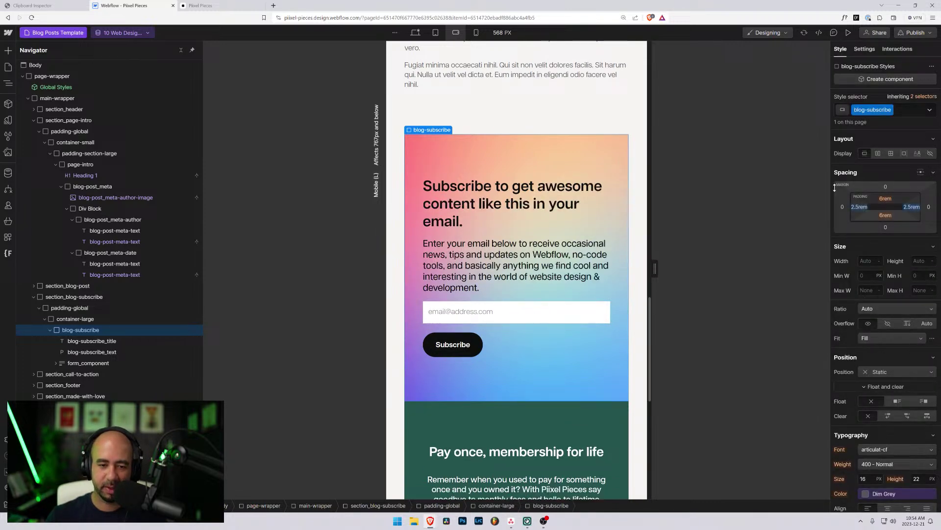
- At mobile landscape, set the font size of blog-subscribe_title to 1.5 rem and of blog-subscribe_text to 1.125 rem
left_click(523, 210)
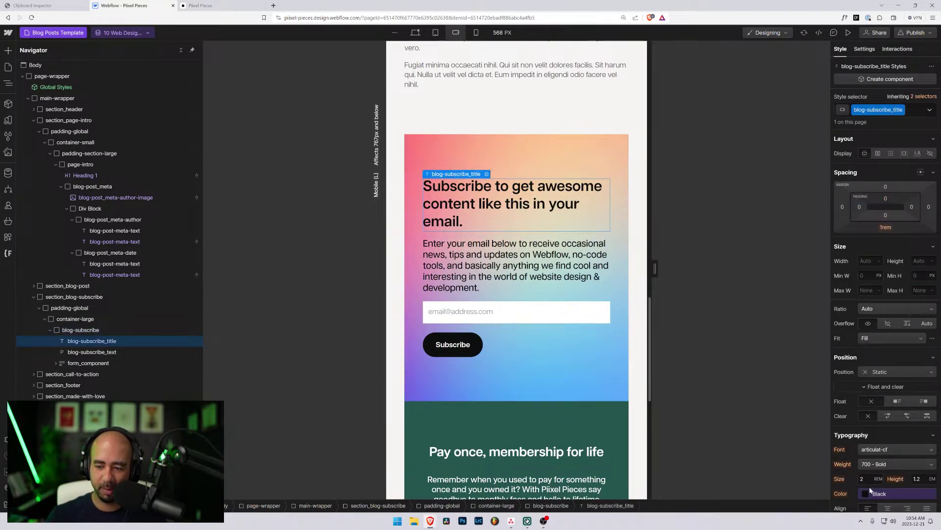
type("1.5")
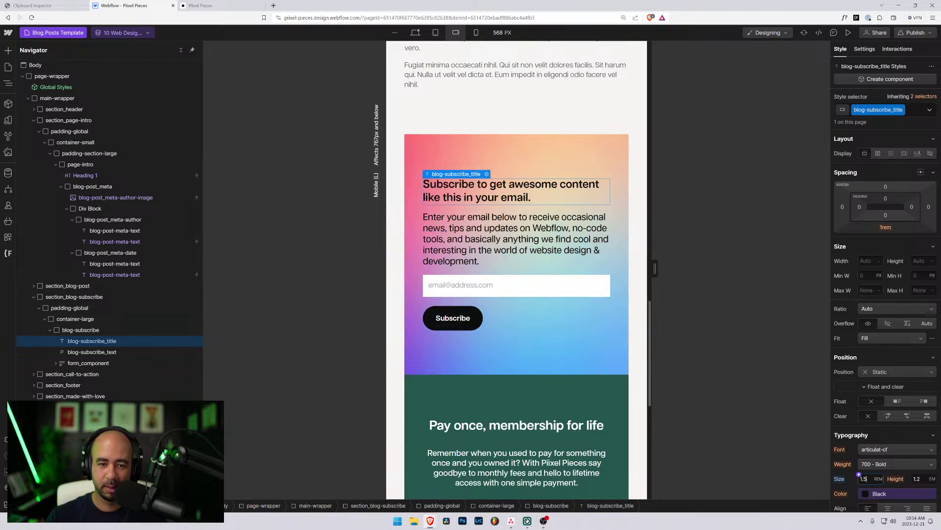
left_click(530, 245)
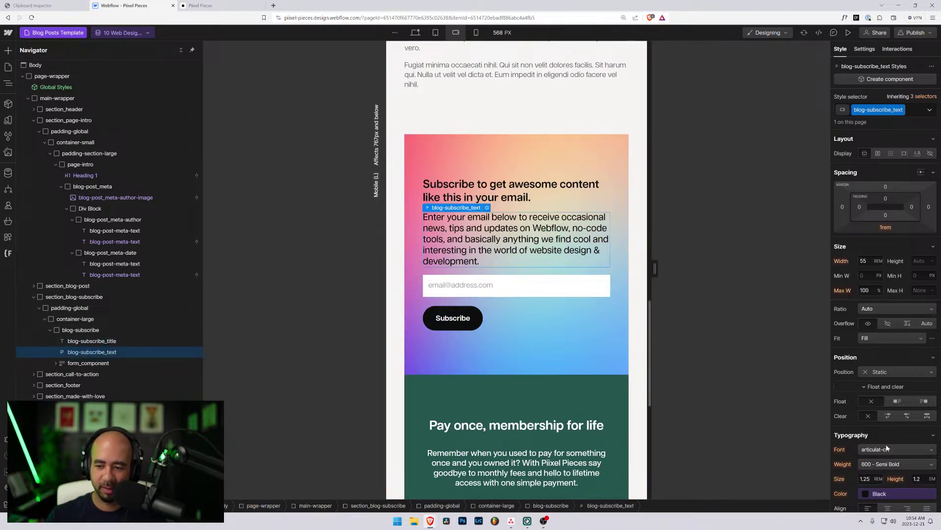
left_click(859, 475)
type("1.12")
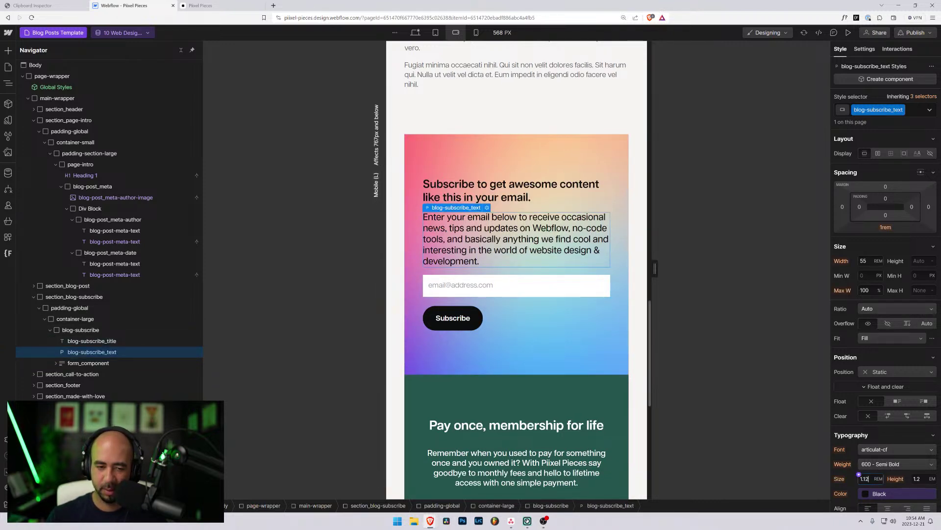
type("5")
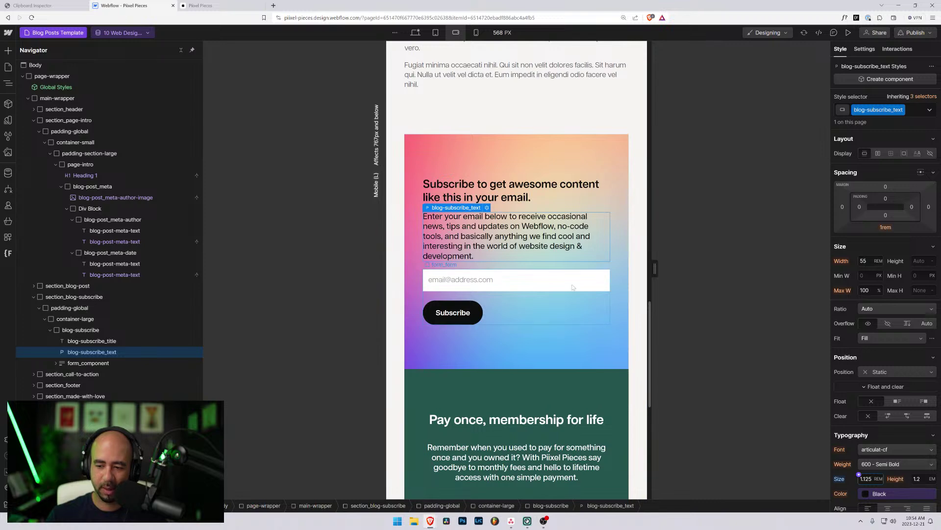
- At mobile portrait, set the left and right padding of the blog-subscribe block to 1.5 rem
left_click(476, 33)
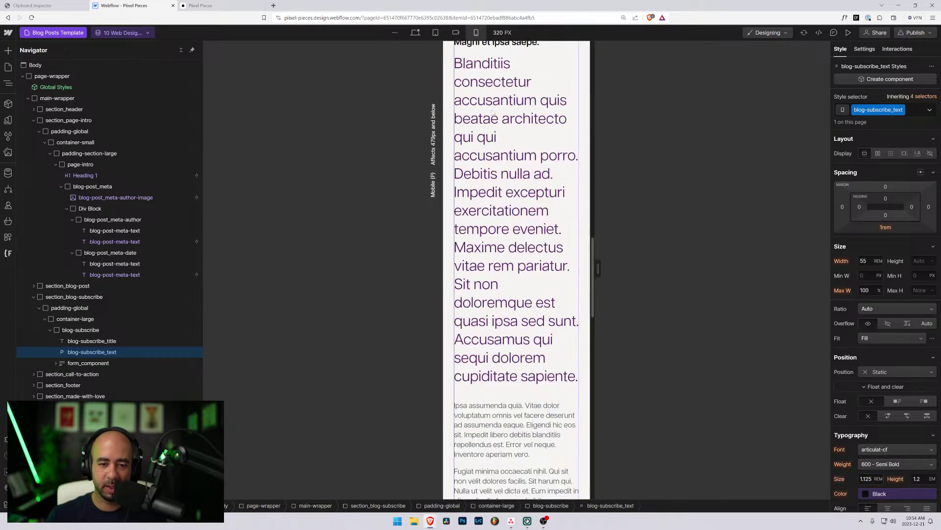
scroll(490, 296, "up", 2)
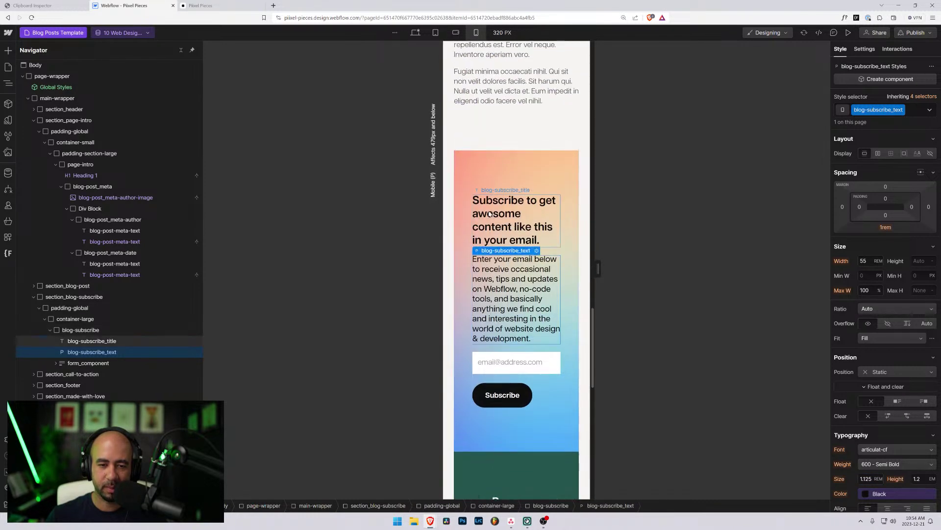
left_click(481, 181)
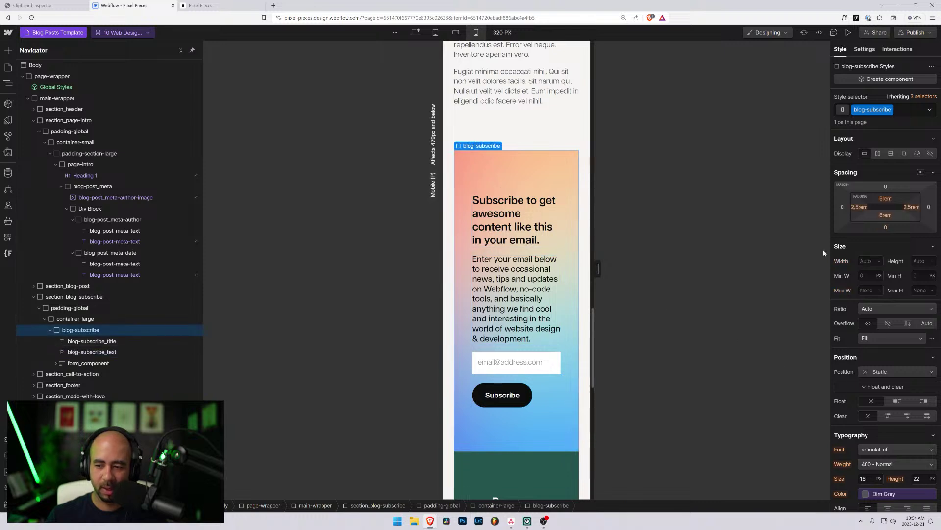
left_click(859, 207)
type("1.5")
key("Return")
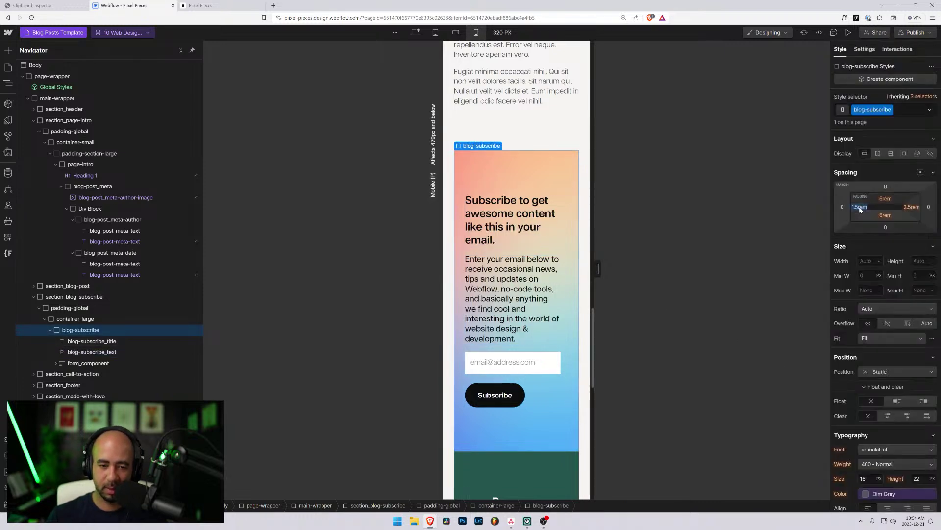
left_click(911, 207)
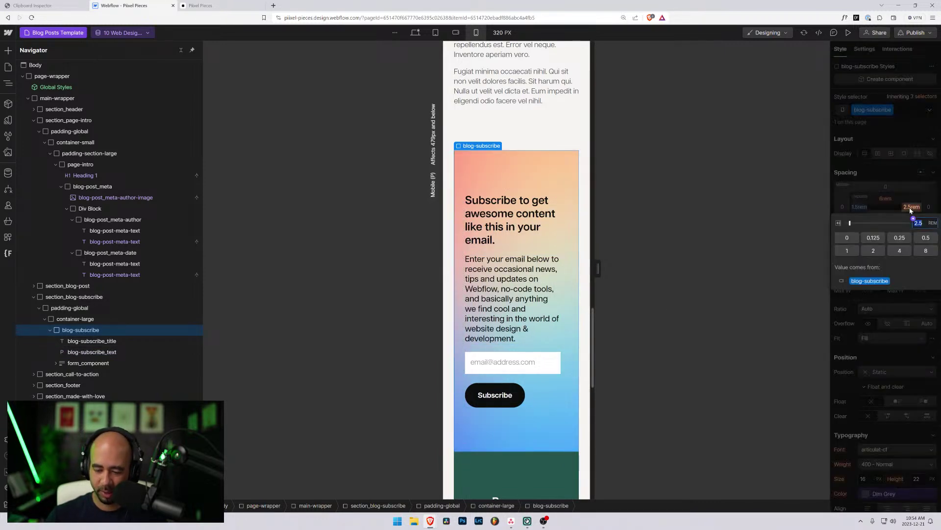
type("1.5")
key("Return")
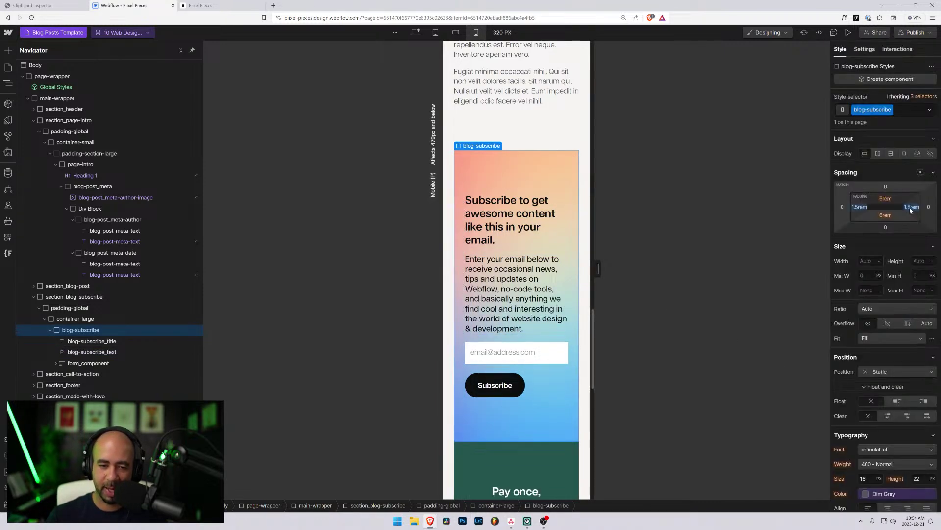
- At mobile portrait, set the font size of blog-subscribe_title to 1.25 rem and of blog-subscribe_text to 1 rem
left_click(499, 226)
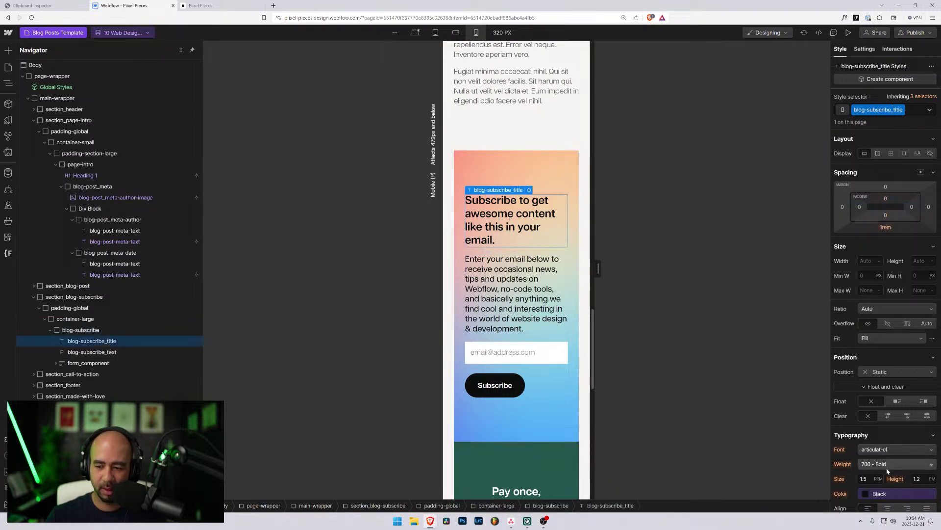
left_click(862, 478)
type("1.25")
key("Return")
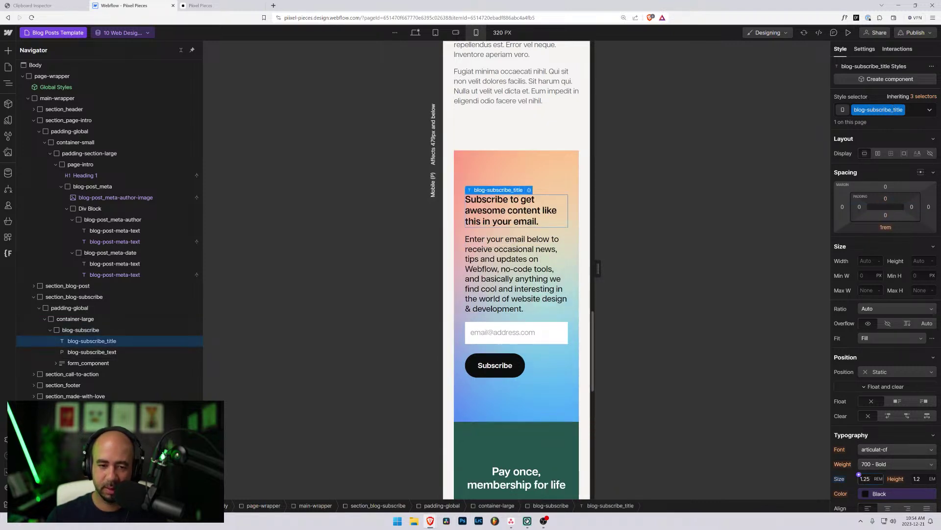
left_click(479, 279)
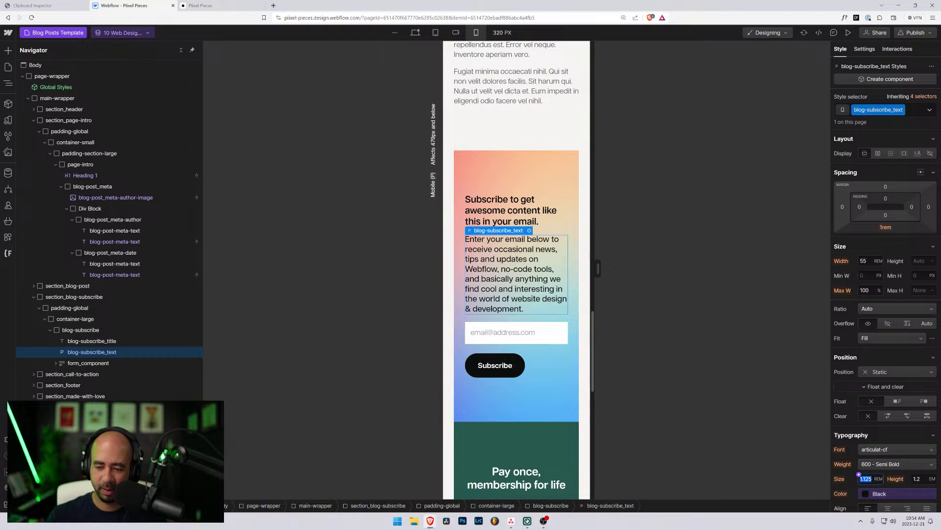
left_click(861, 479)
type("1")
key("Return")
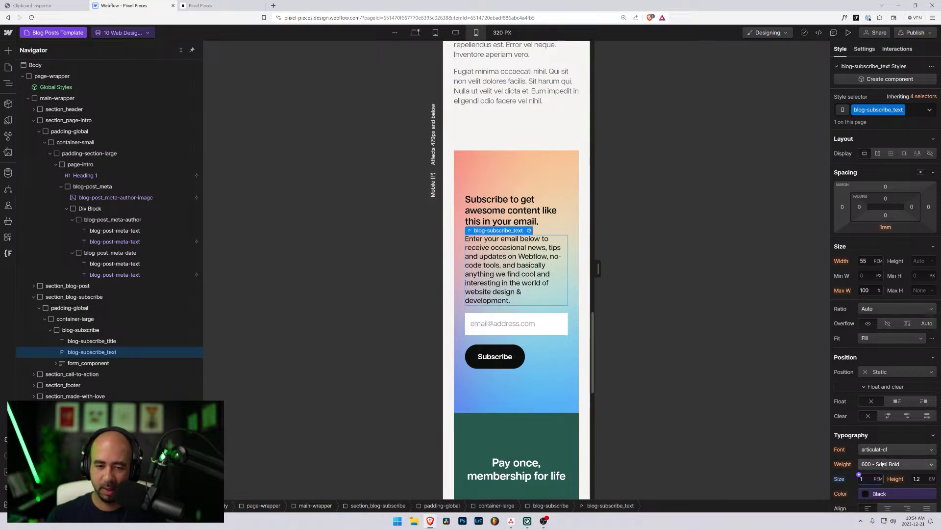
left_click(882, 465)
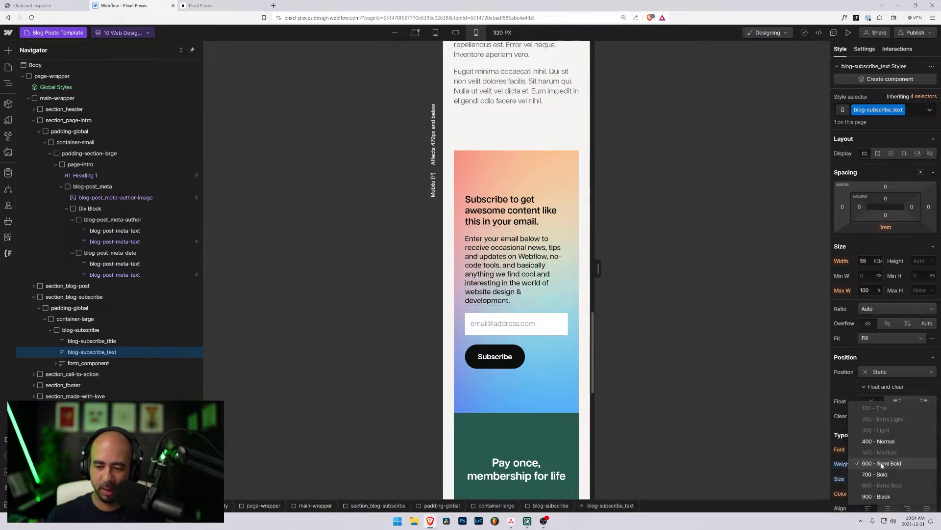
left_click(839, 464)
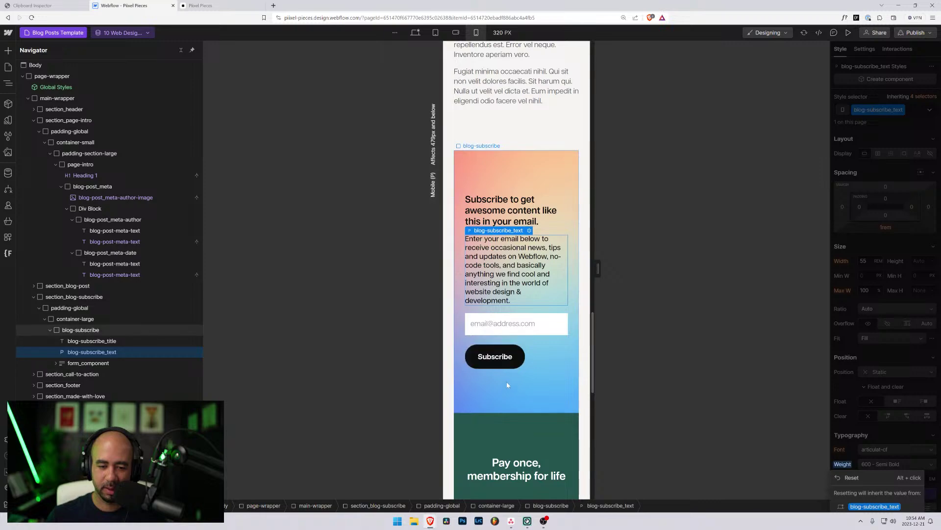
- Insert a new Rich Text element inside the blog-post block, below the existing rich text
scroll(508, 381, "down", 5)
scroll(509, 380, "up", 18)
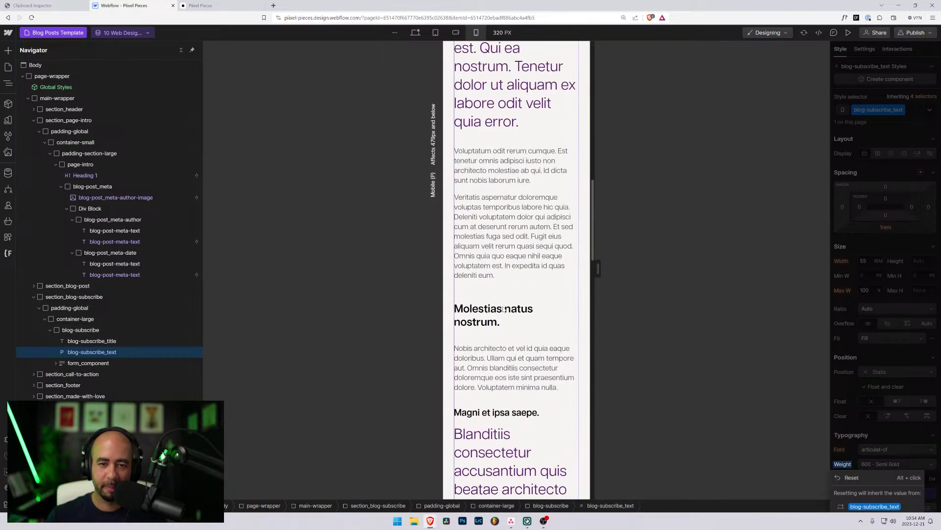
scroll(503, 307, "up", 15)
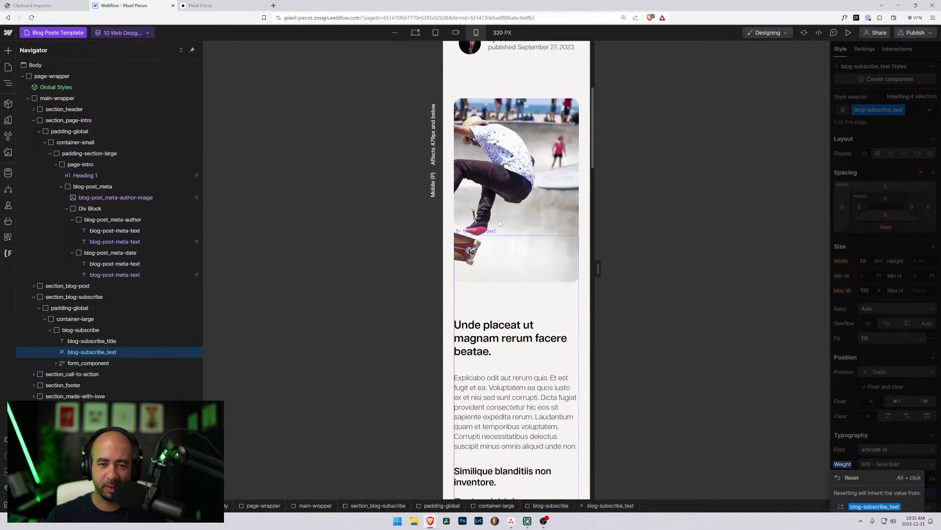
scroll(492, 367, "down", 3)
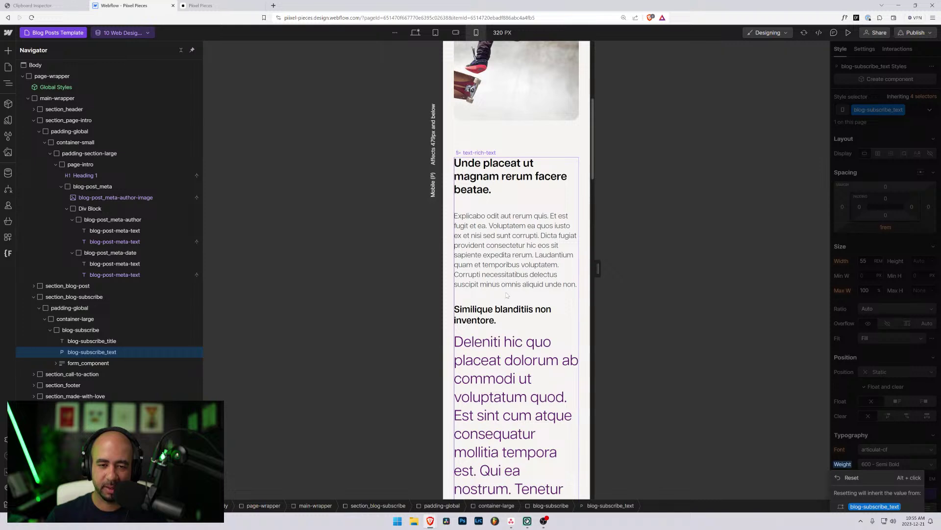
scroll(507, 295, "up", 3)
left_click(507, 295)
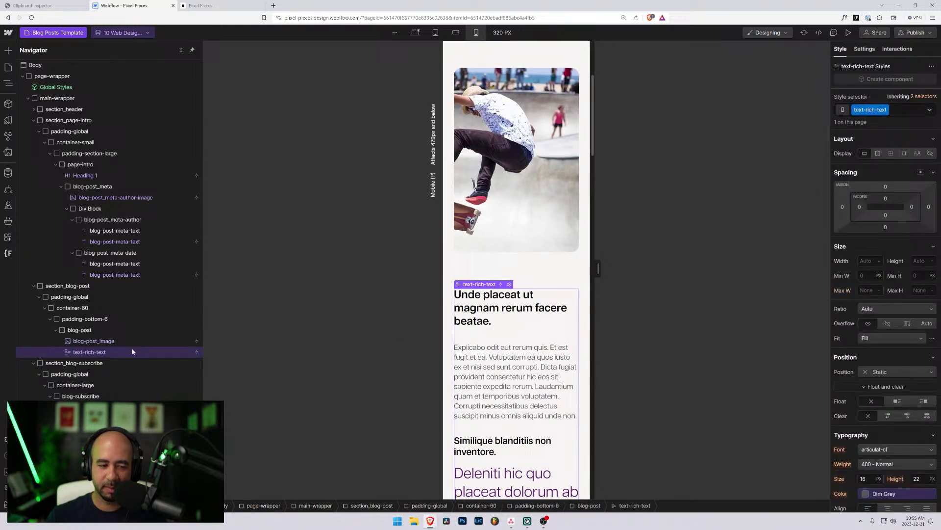
left_click(71, 331)
key("ctrl+k")
type("tex")
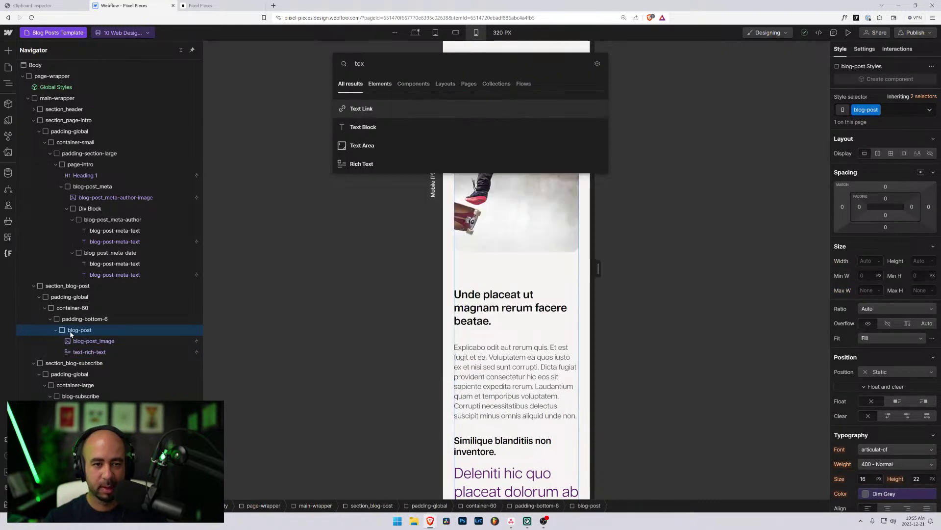
key("Down")
key("Down")
key("Down")
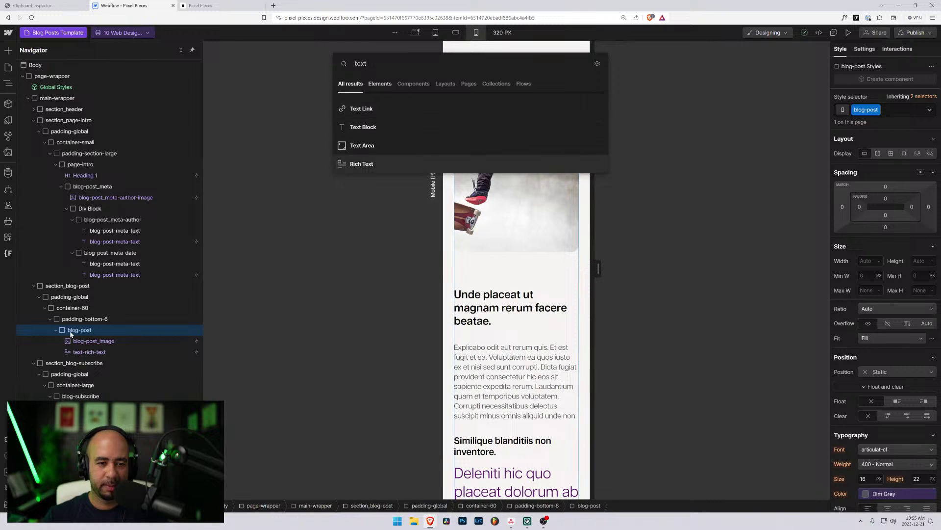
key("Return")
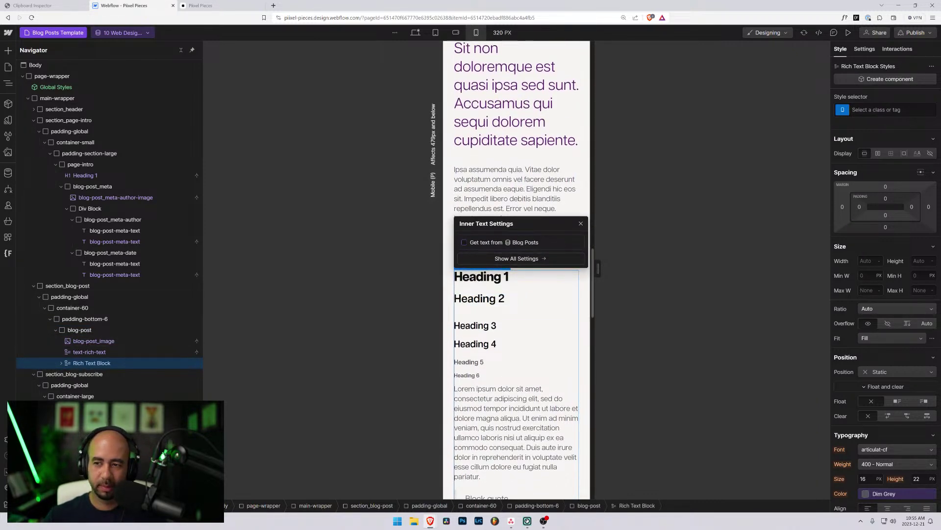
- At the desktop breakpoint, assign the existing text-rich-text class to the new rich text block and close its inner text settings
key("ctrl+Return")
left_click(415, 33)
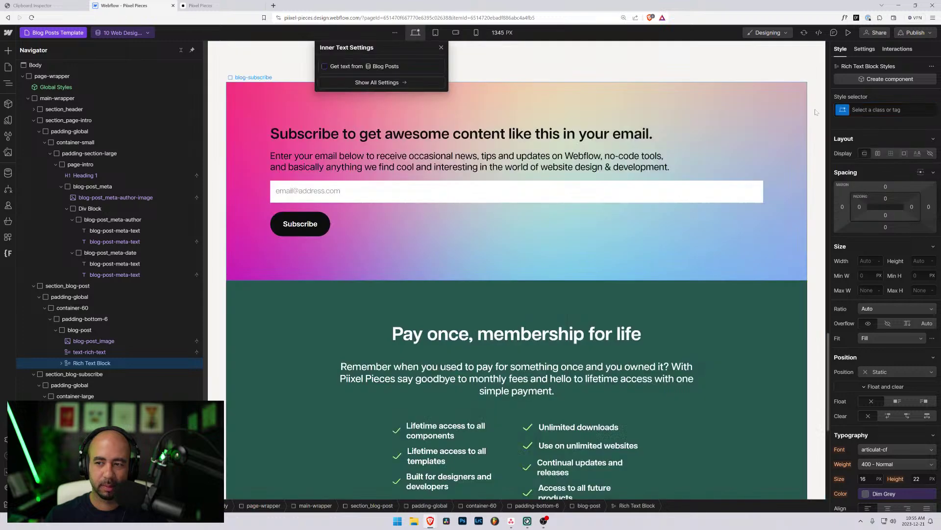
type("text")
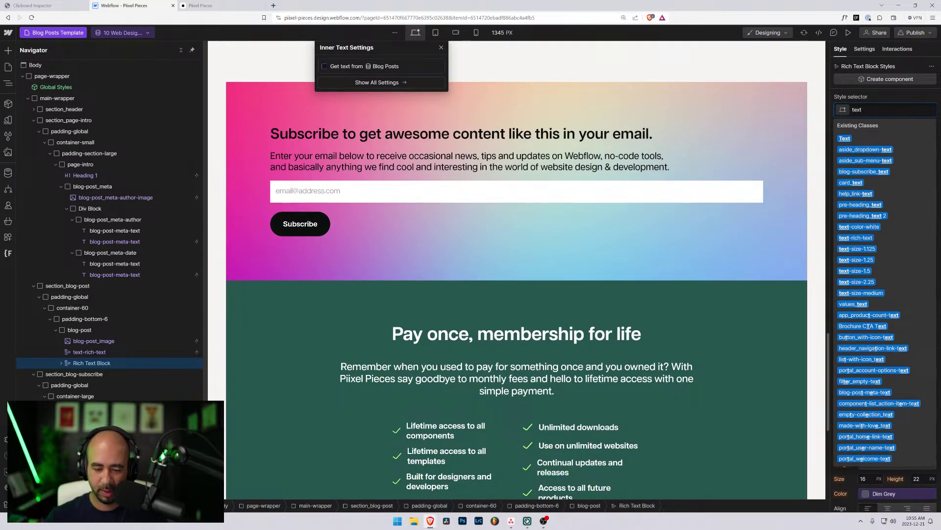
type("-r")
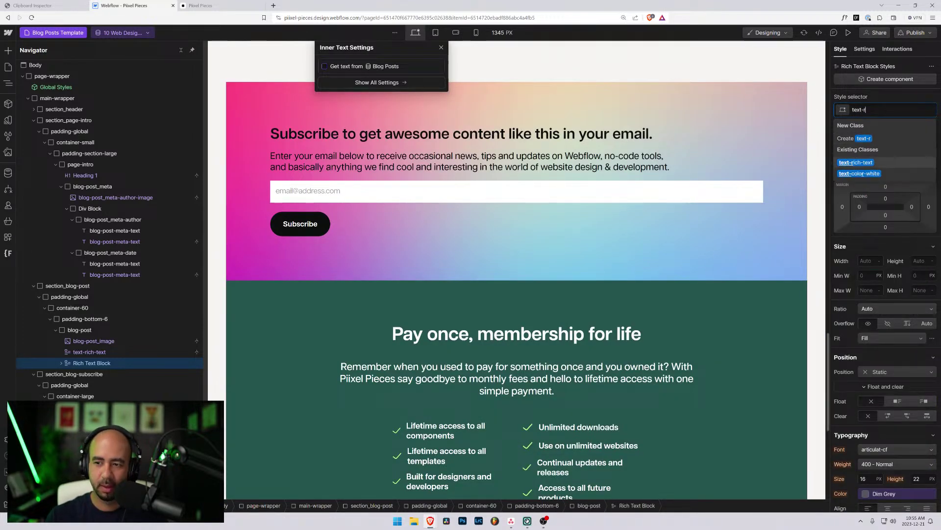
key("Return")
scroll(532, 167, "up", 10)
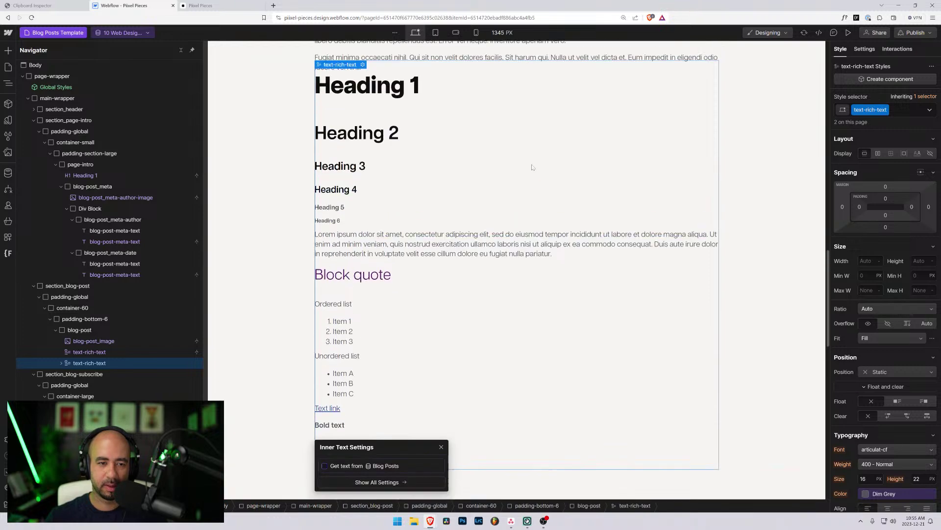
left_click(442, 117)
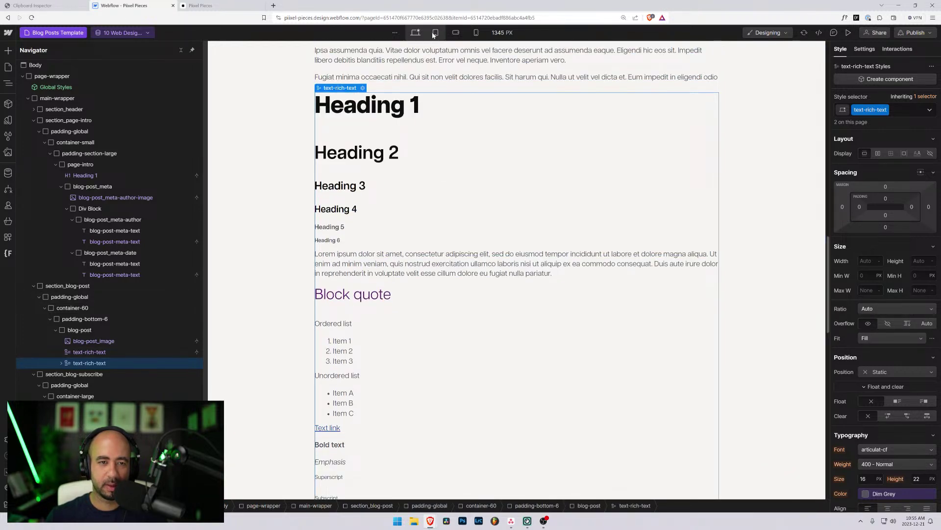
- At the mobile landscape breakpoint, set the font size of block quotes nested in text-rich-text to 1.5 rem
left_click(476, 33)
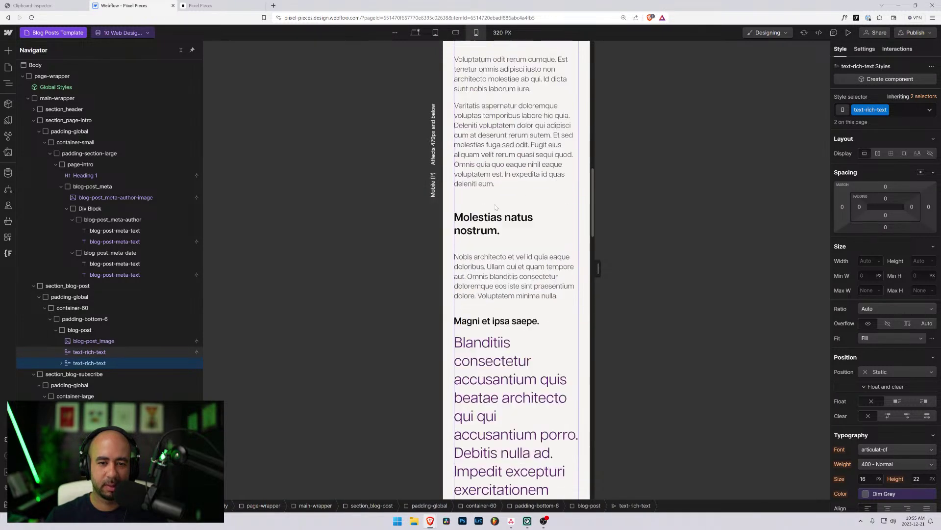
scroll(495, 207, "down", 15)
scroll(483, 250, "up", 3)
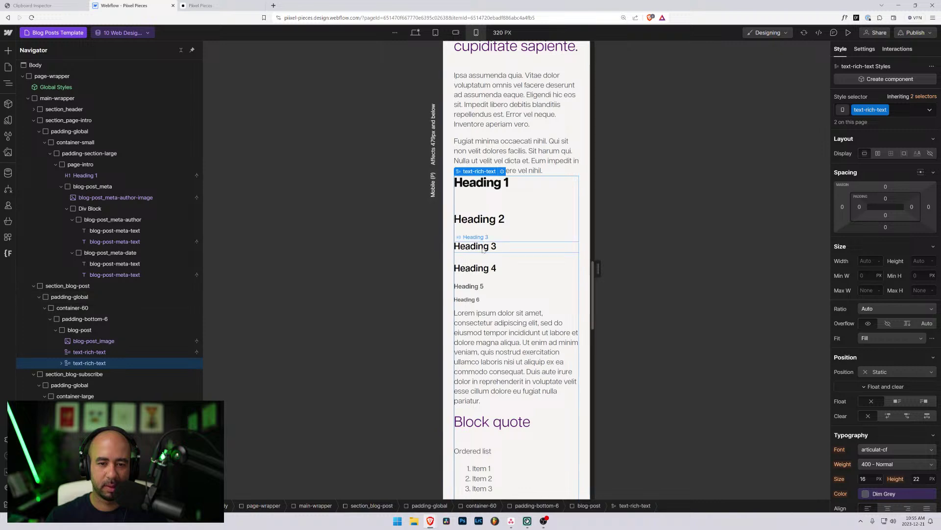
scroll(508, 250, "down", 5)
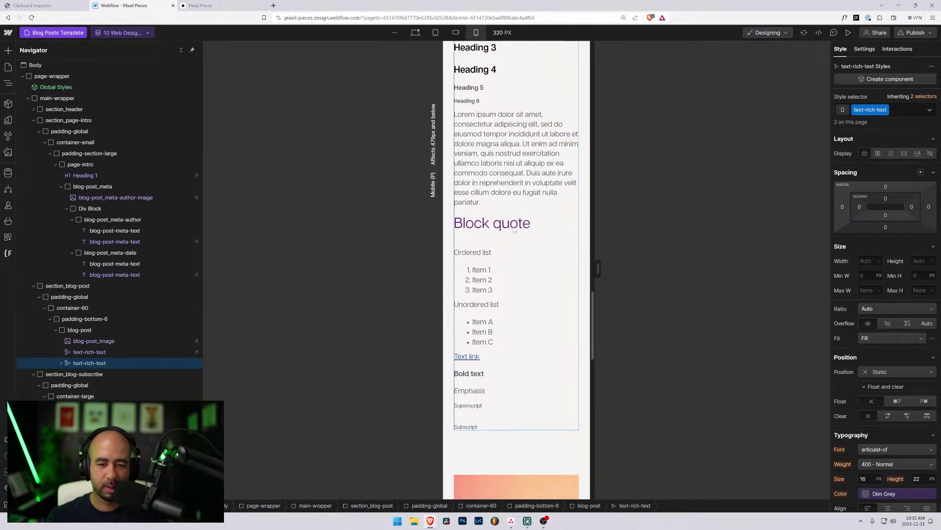
left_click(512, 221)
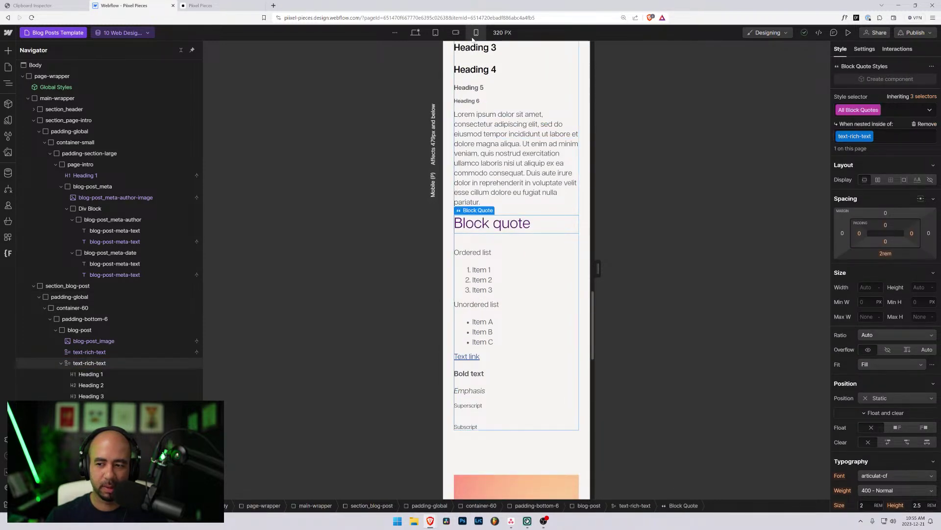
left_click(456, 32)
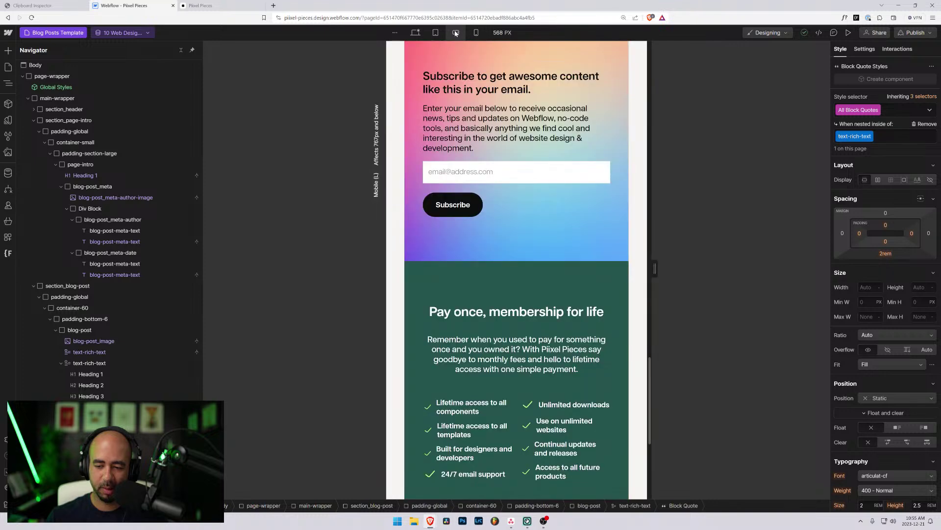
scroll(495, 154, "up", 13)
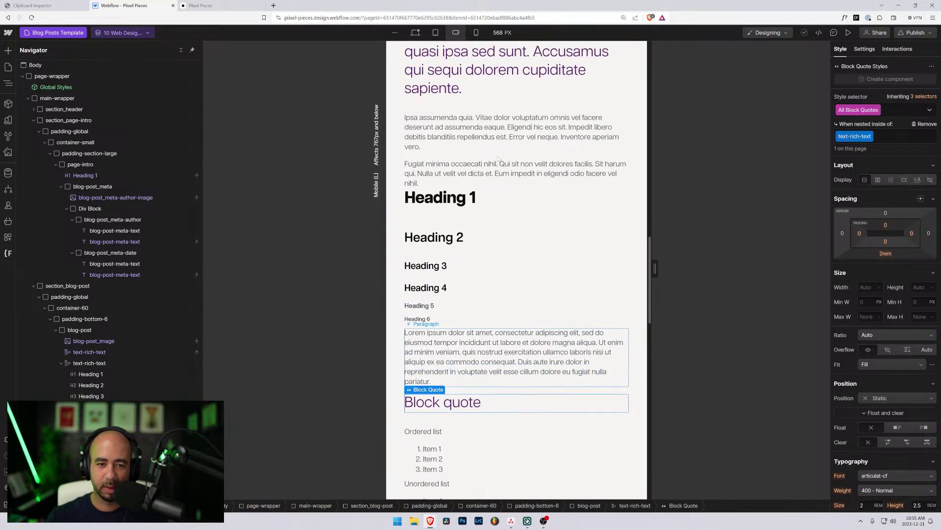
scroll(498, 162, "up", 3)
scroll(564, 237, "down", 4)
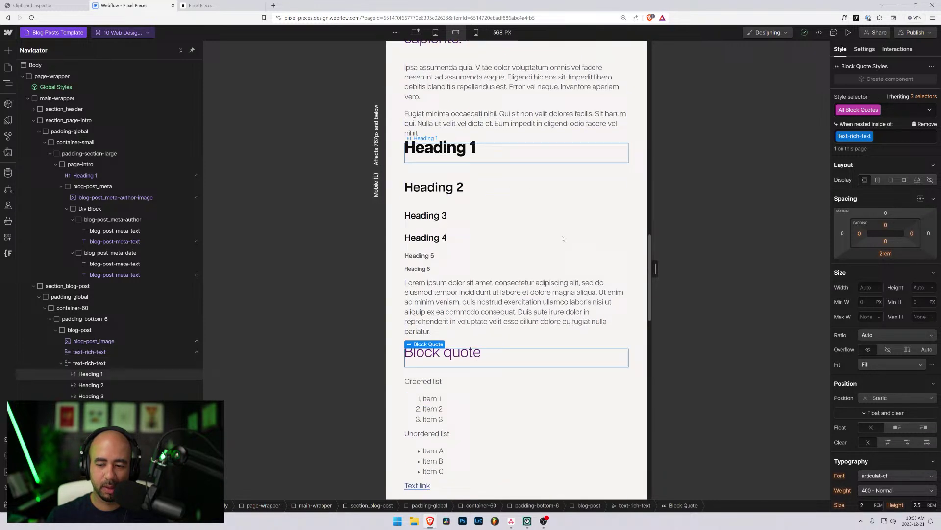
scroll(869, 435, "down", 2)
left_click(868, 432)
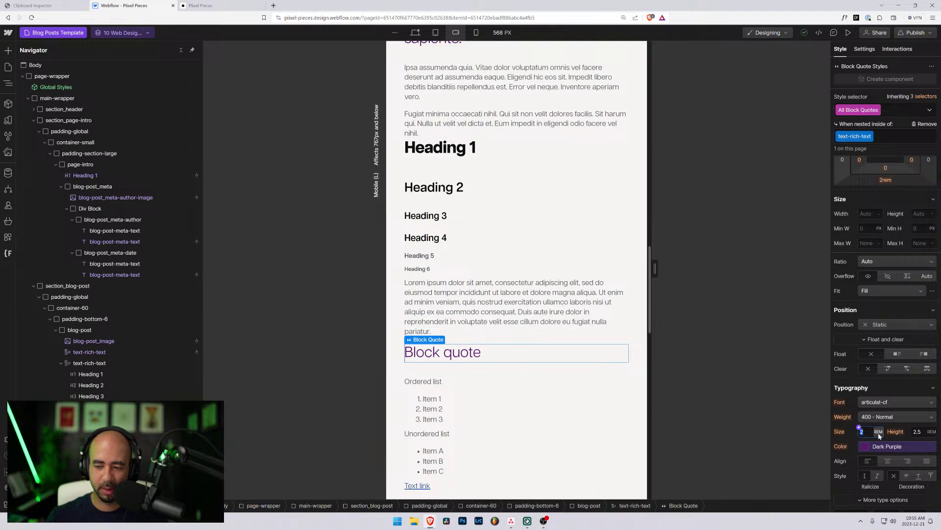
type("1.5")
key("Return")
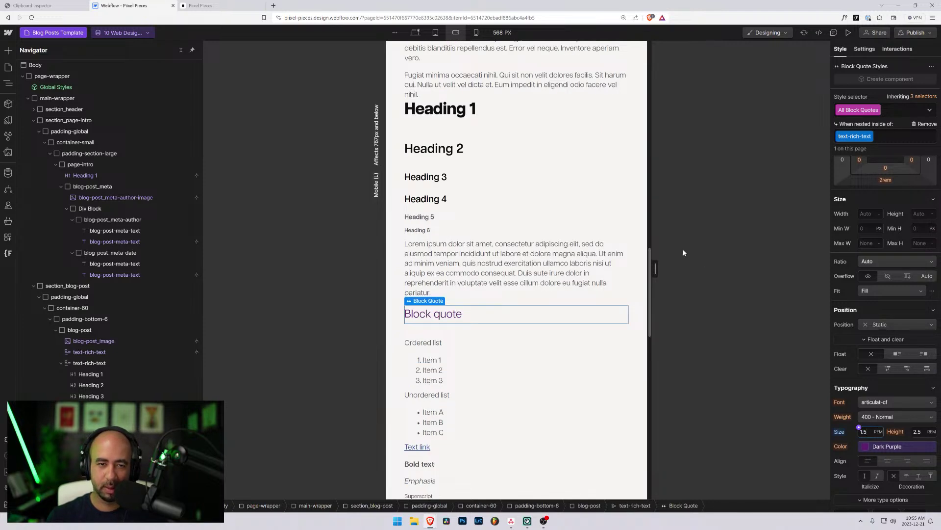
- At the desktop breakpoint, set the block quote's line height to 1.2 em and compare it with Heading 1's typography
left_click(416, 33)
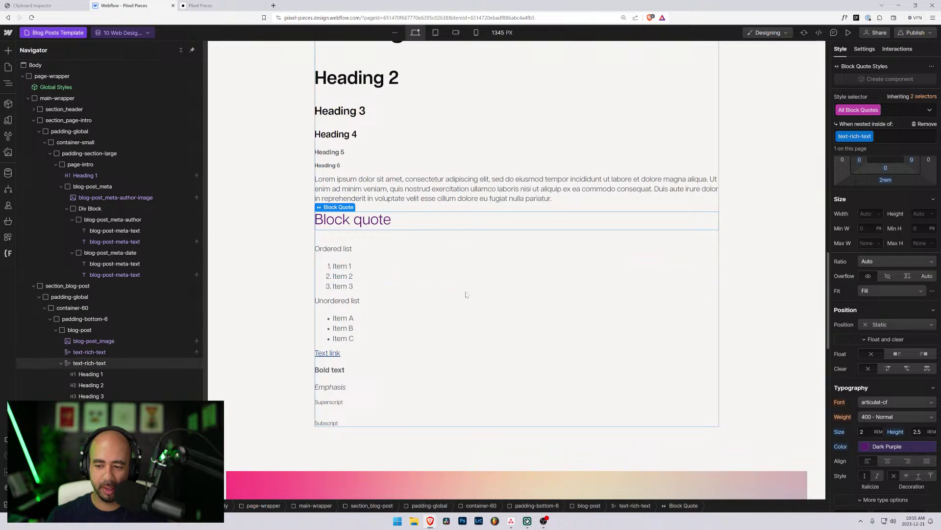
left_click(912, 428)
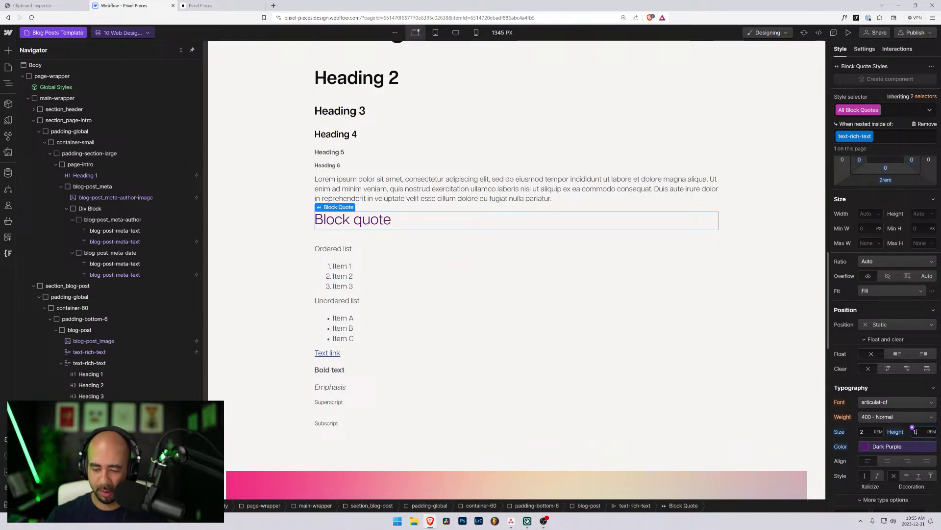
type("1.2em")
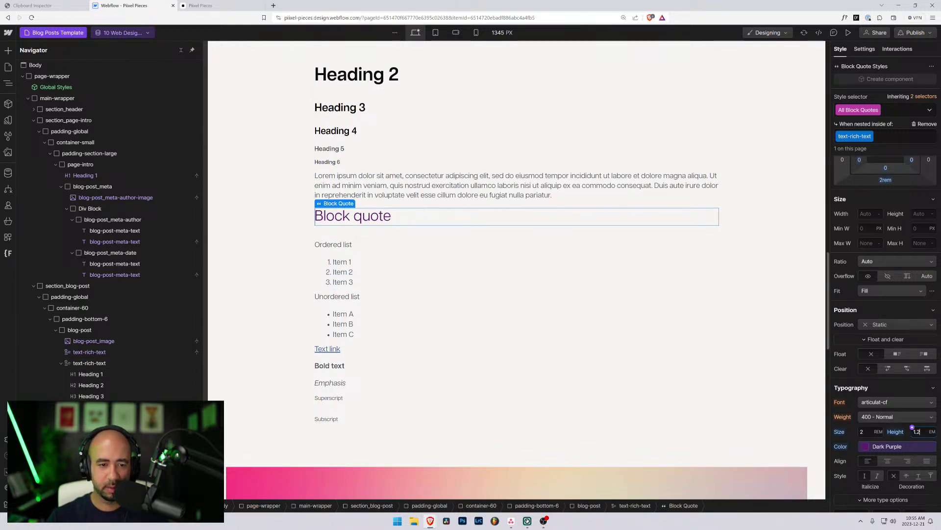
scroll(412, 103, "up", 2)
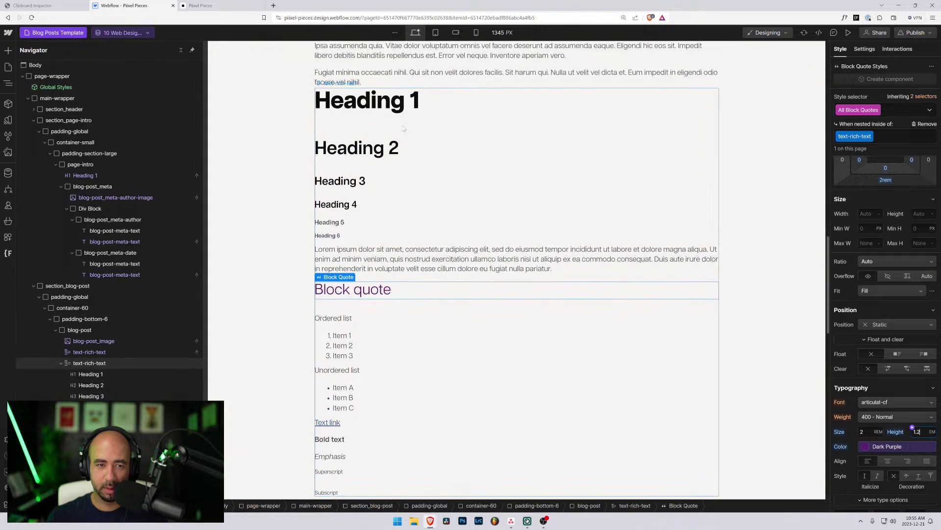
left_click(404, 105)
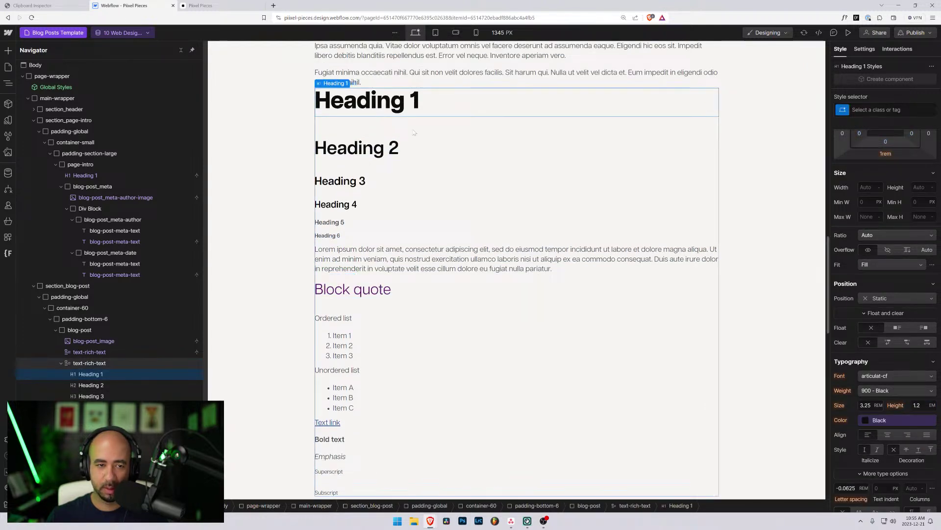
left_click(353, 290)
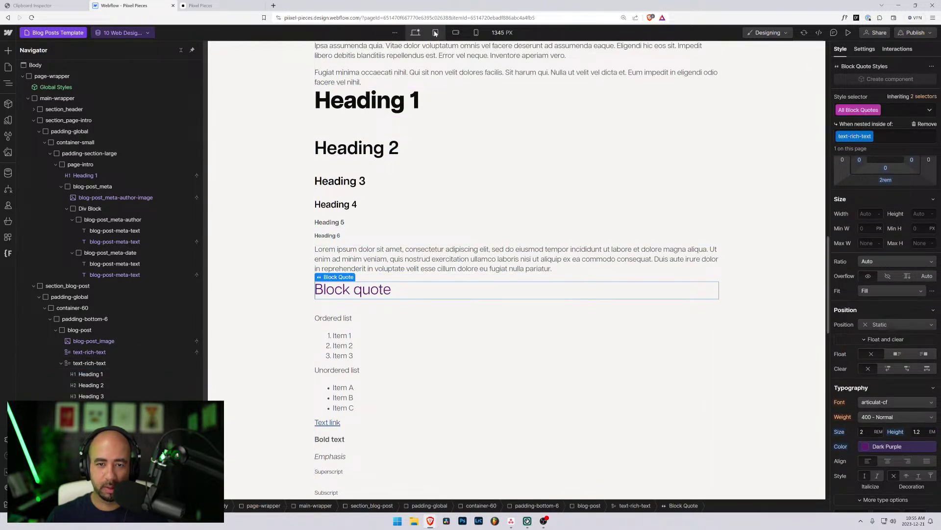
- At the mobile portrait breakpoint, set the block quote's font size to 1.325 rem and check the quotes in the blog post text
left_click(436, 32)
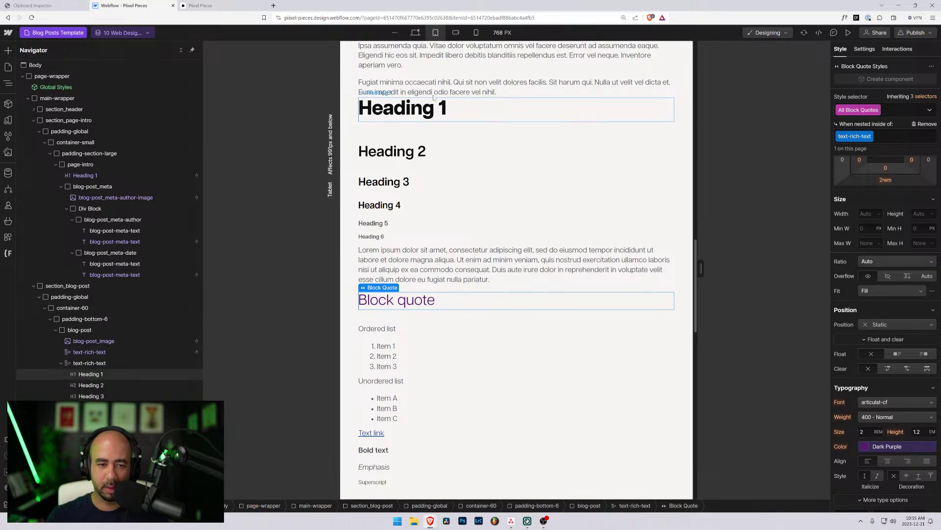
left_click(455, 33)
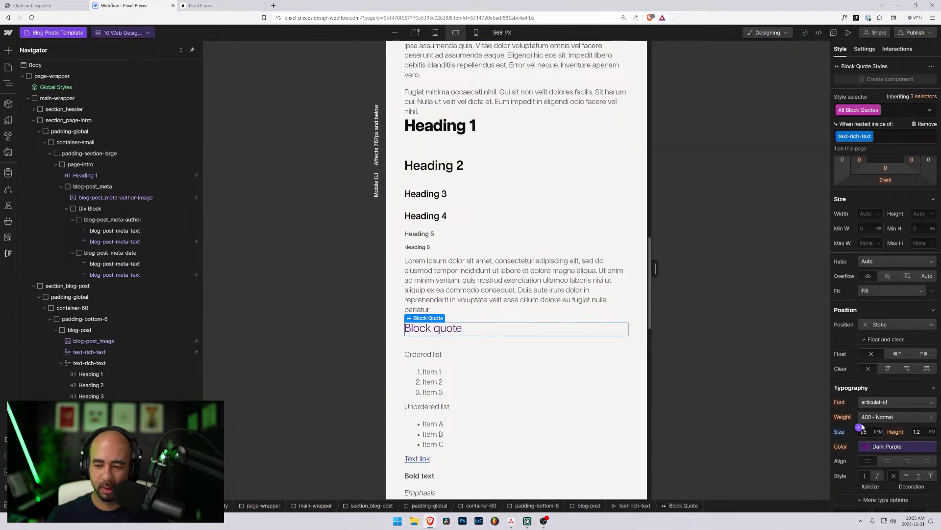
left_click(476, 32)
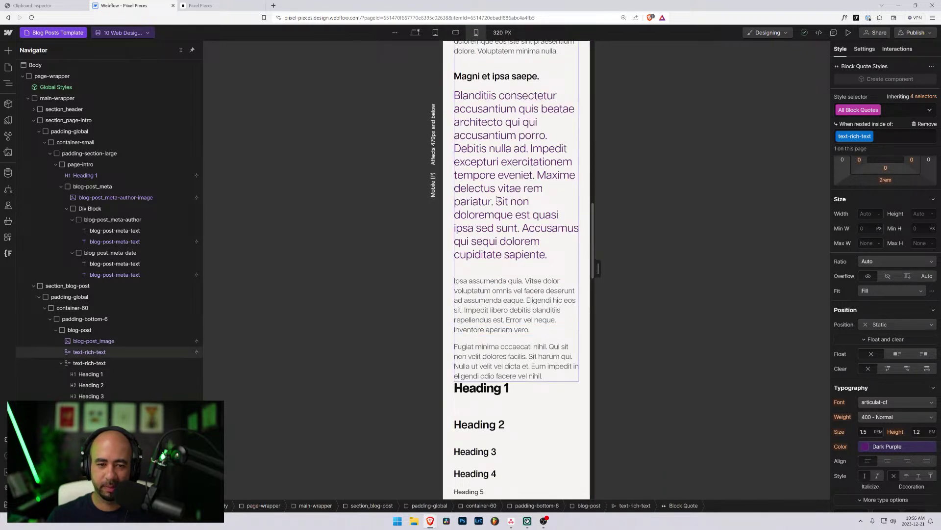
scroll(498, 206, "down", 10)
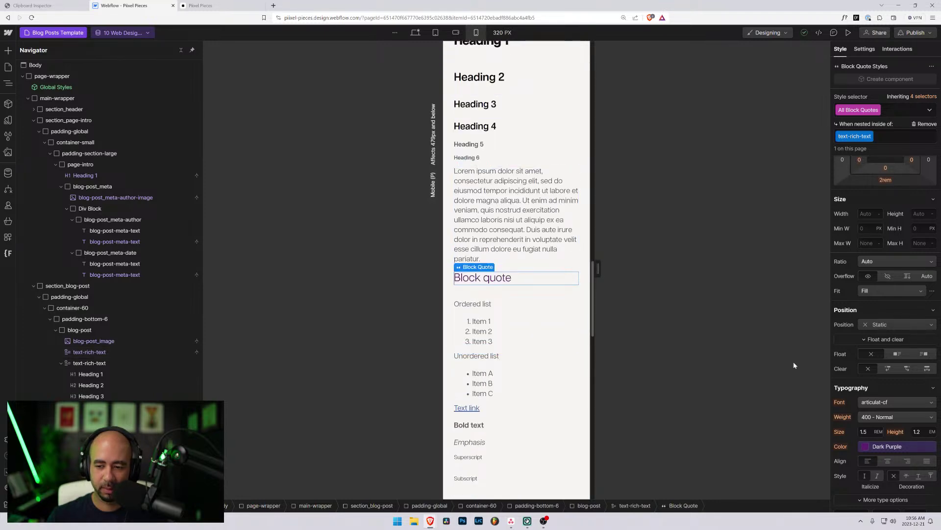
left_click(859, 427)
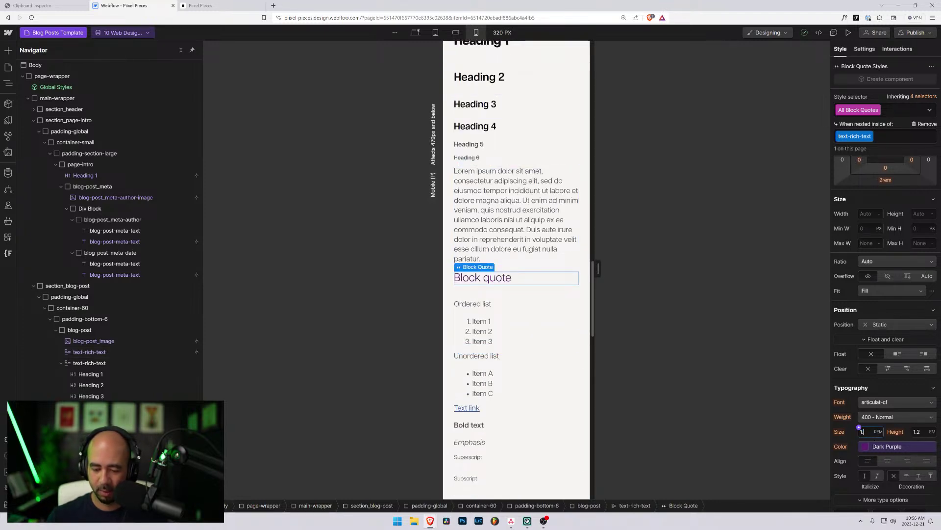
key("Return")
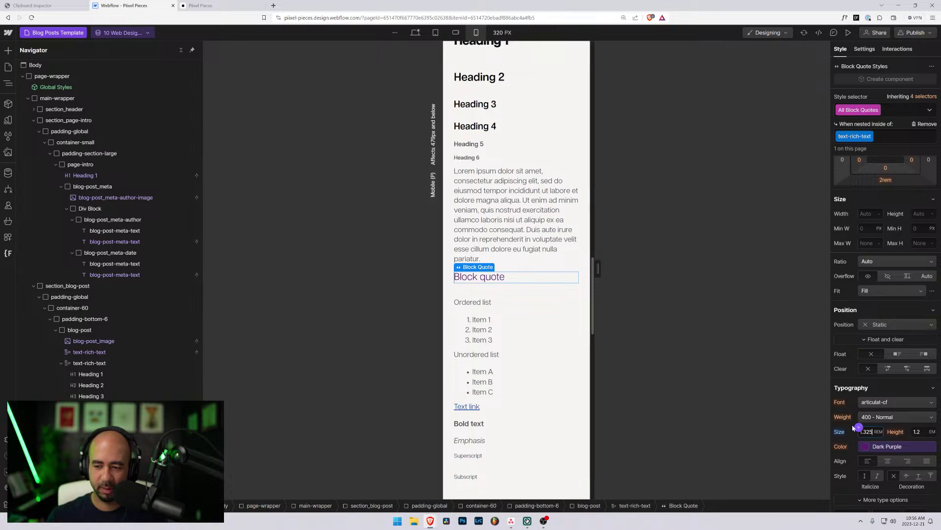
left_click(511, 179)
scroll(512, 180, "up", 3)
scroll(512, 179, "up", 5)
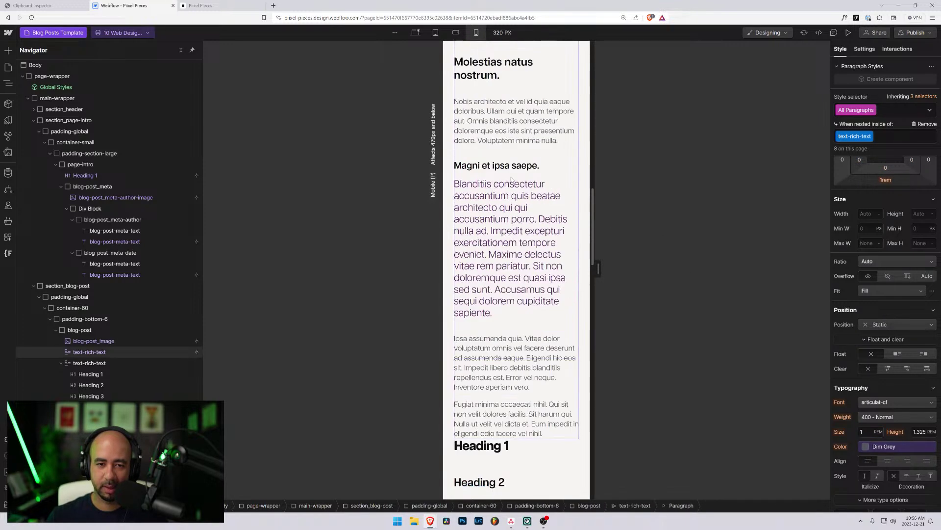
- Delete the sample text-rich-text block containing the default headings and lists from the blog-post block
scroll(513, 272, "down", 4)
left_click(513, 272)
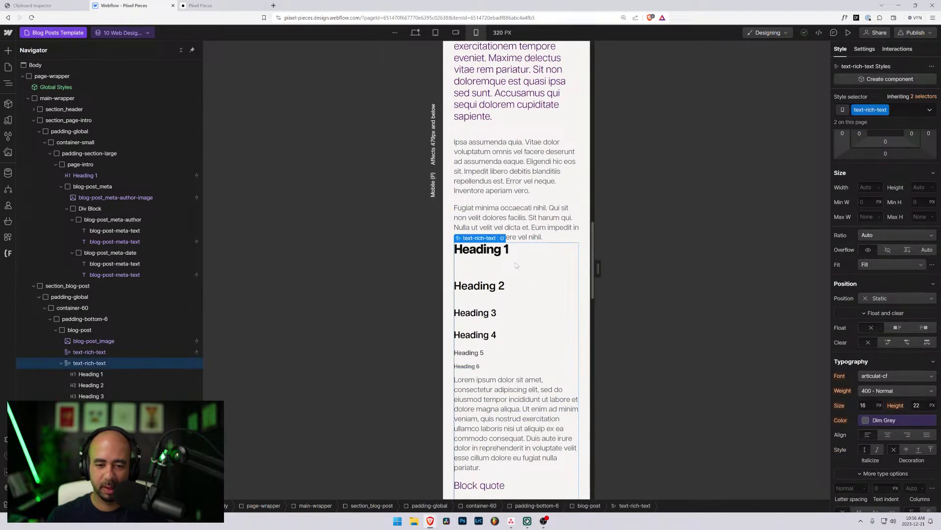
scroll(517, 289, "down", 3)
scroll(519, 292, "down", 2)
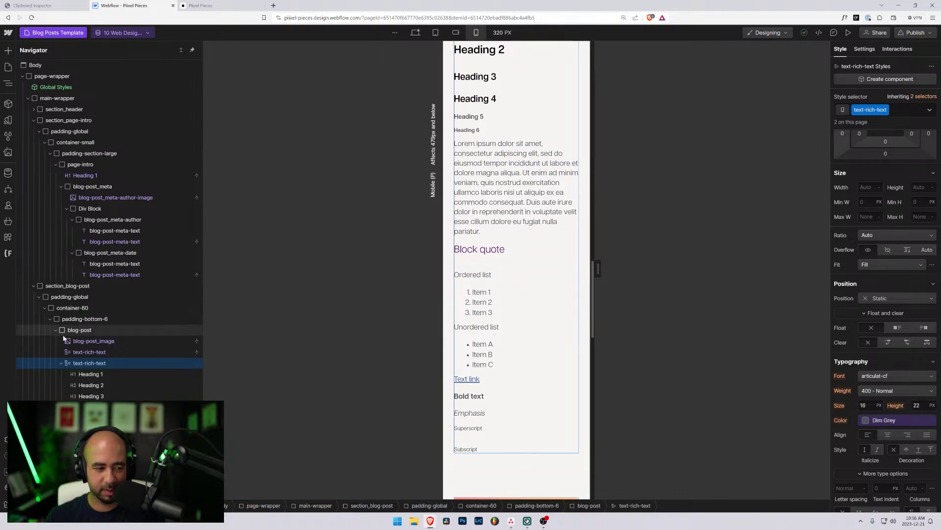
left_click(62, 363)
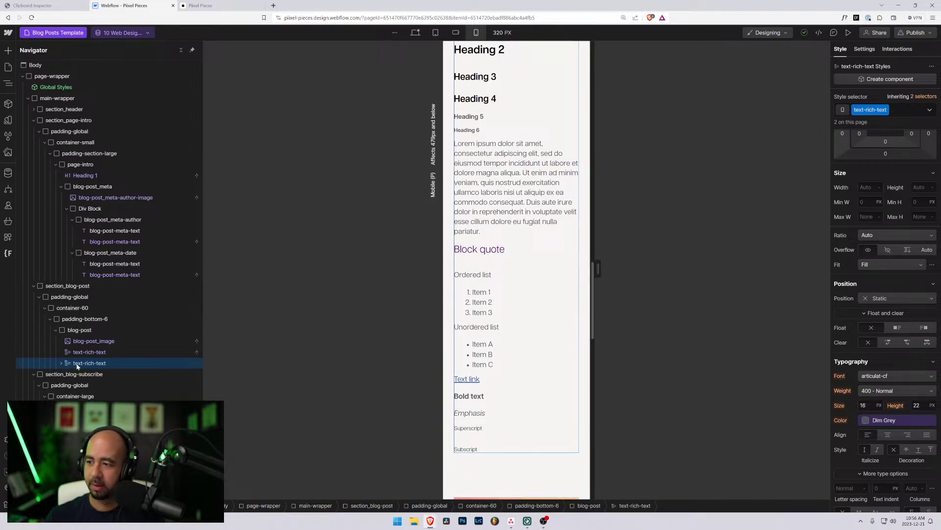
key("Delete")
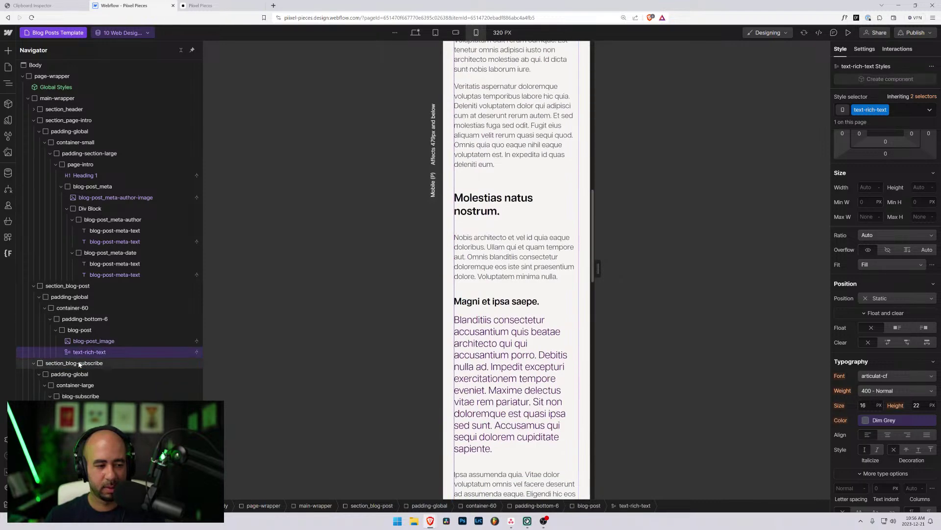
- Check the rest of the blog post, return to the desktop breakpoint and open the Product folder's Components page
scroll(471, 303, "down", 15)
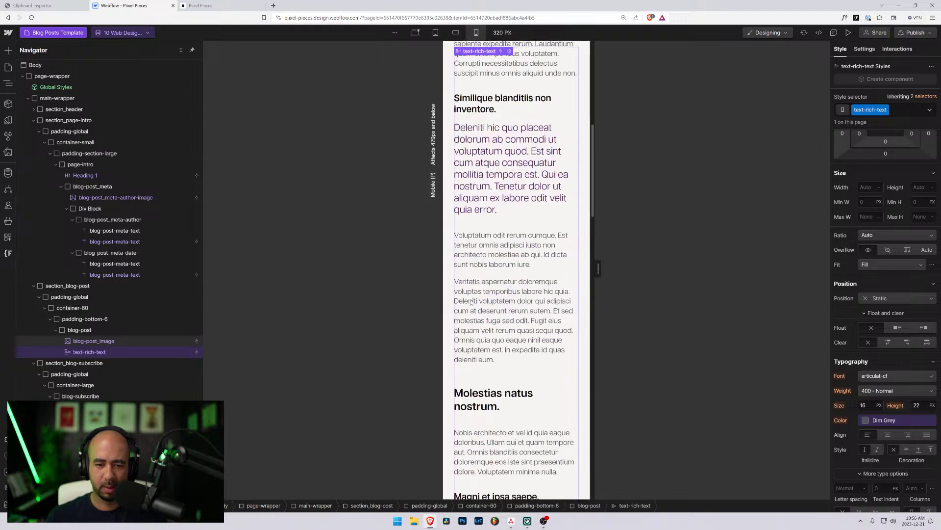
scroll(469, 305, "up", 3)
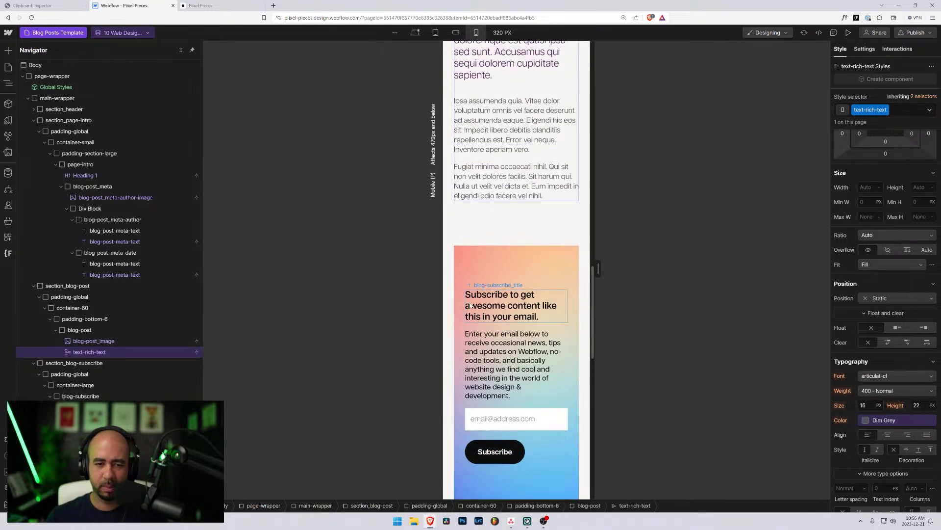
left_click(415, 33)
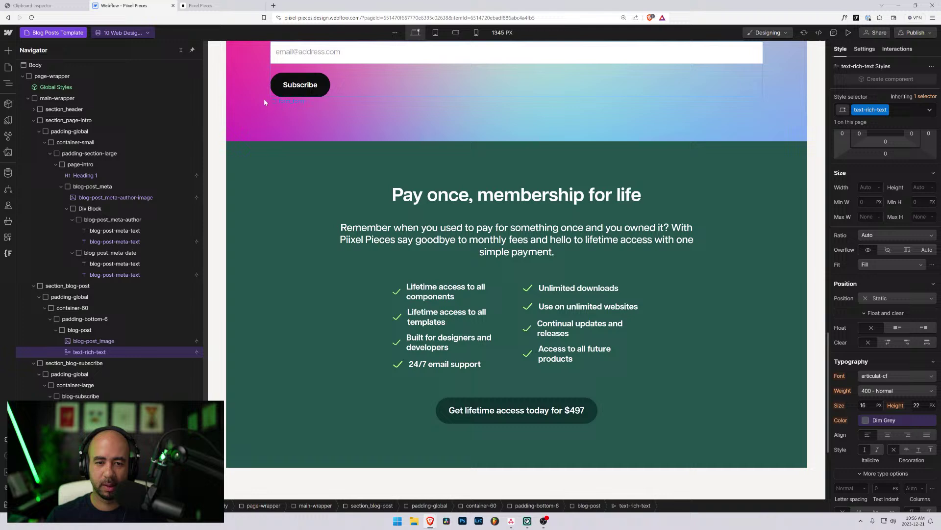
left_click(54, 32)
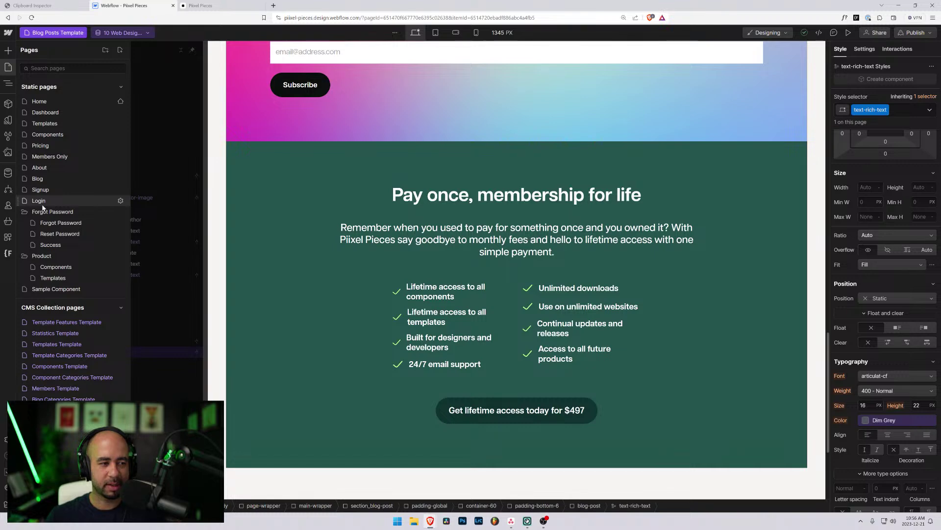
left_click(49, 269)
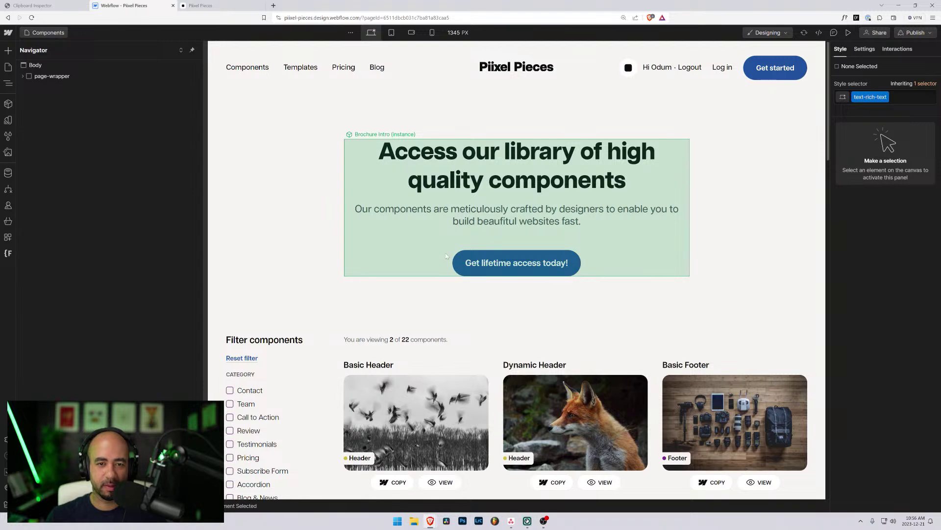
scroll(452, 238, "down", 8)
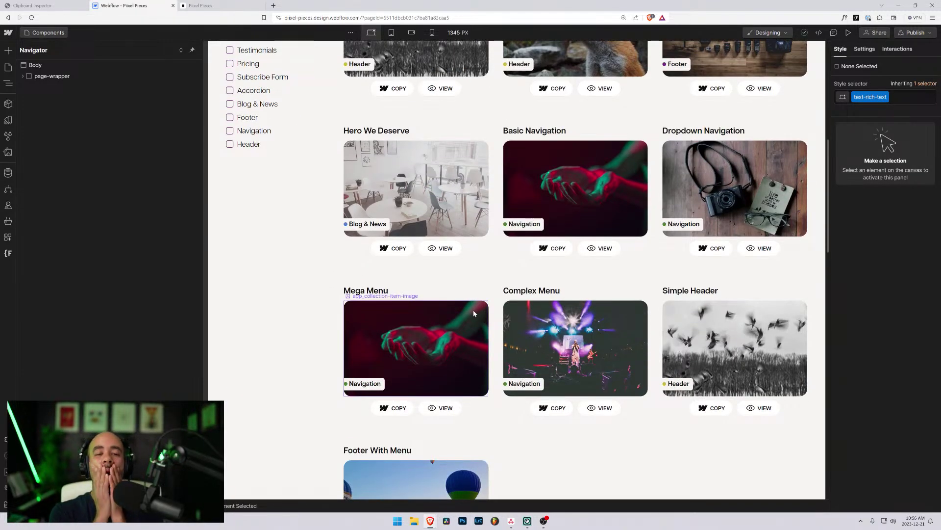
- Switch to the published Piixel Pieces site and open its Components page from the site header
left_click(201, 6)
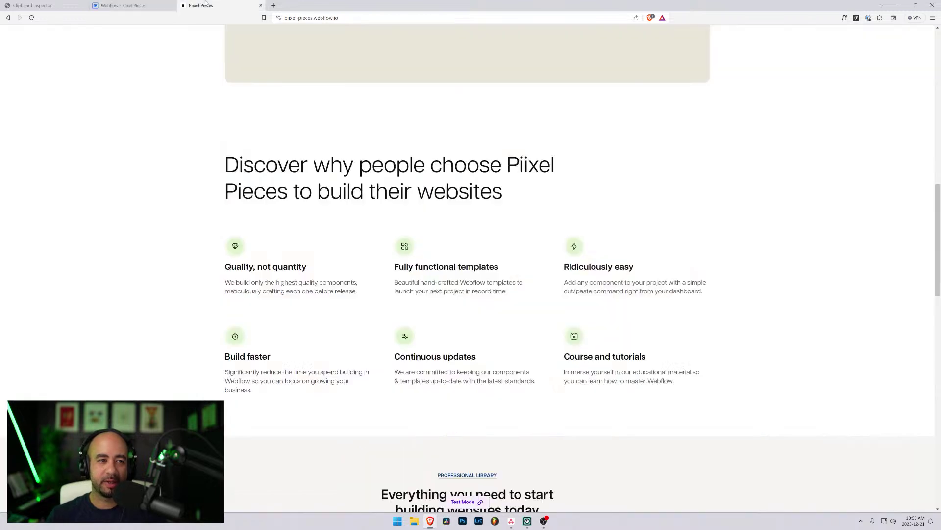
scroll(342, 177, "up", 10)
scroll(343, 177, "up", 2)
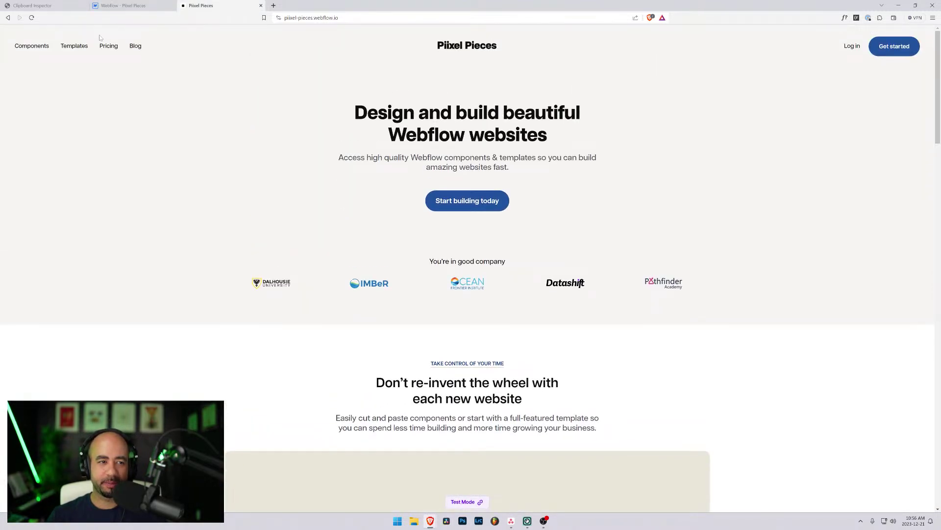
left_click(38, 47)
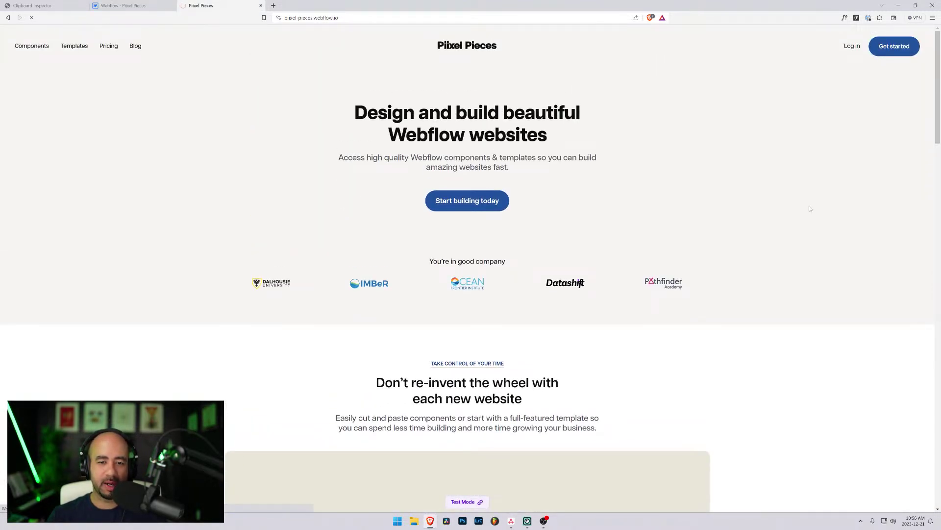
- Filter the published Components page by the Navigation category and examine how the results and the rest of the page lay out
scroll(626, 233, "down", 3)
scroll(404, 100, "up", 3)
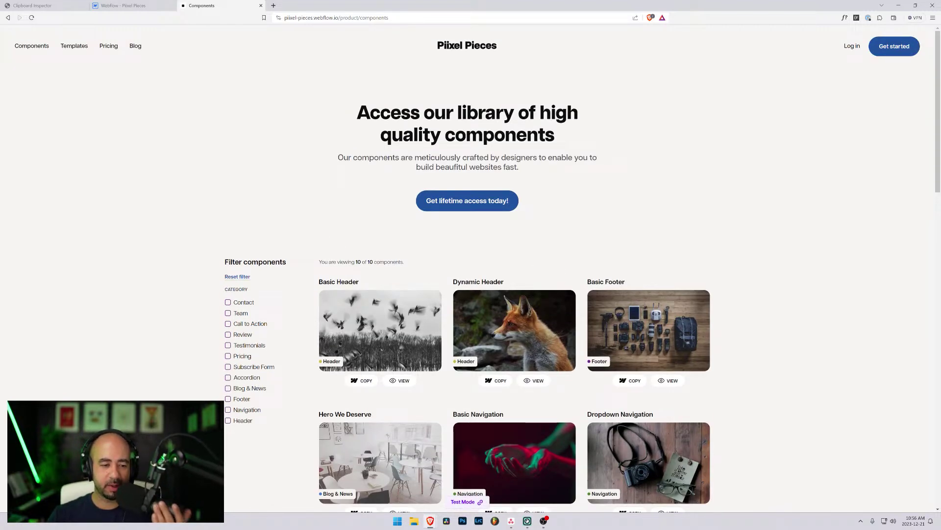
left_click(228, 410)
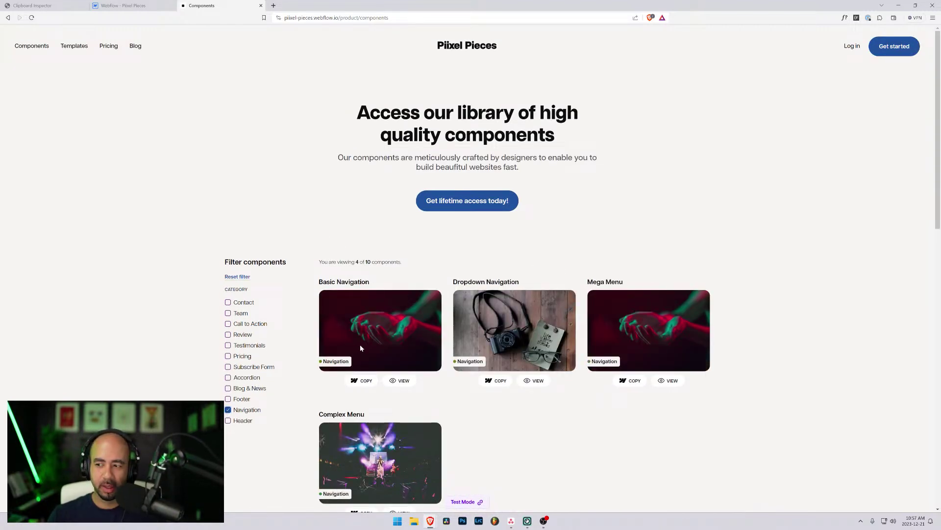
scroll(286, 217, "down", 2)
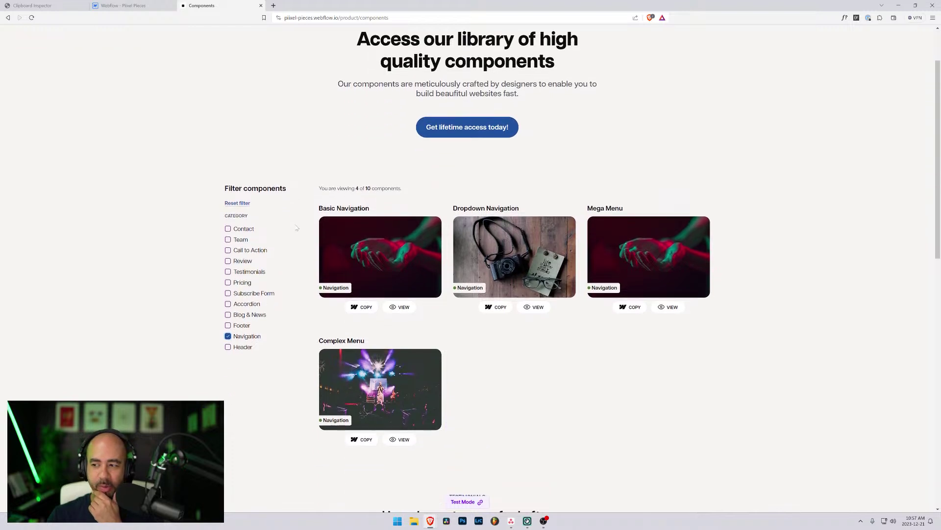
scroll(297, 228, "up", 2)
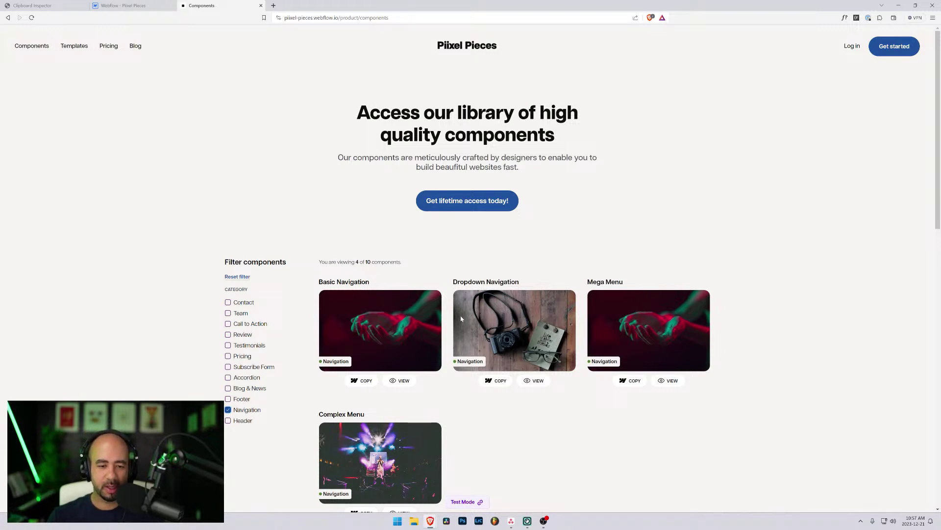
scroll(461, 474, "down", 10)
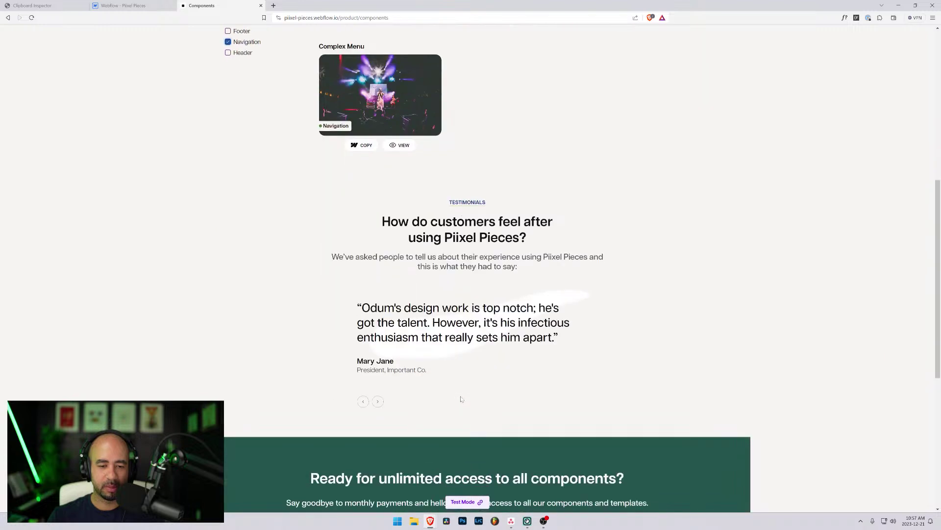
scroll(461, 397, "up", 12)
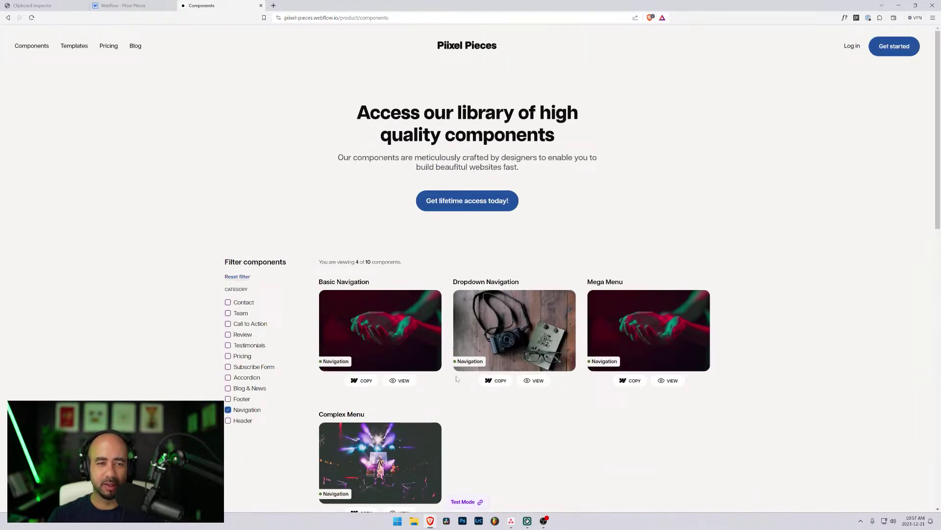
- Return to the Components page in the Webflow Designer and select the filter_category block inside form_filter-form
left_click(132, 6)
scroll(420, 260, "up", 8)
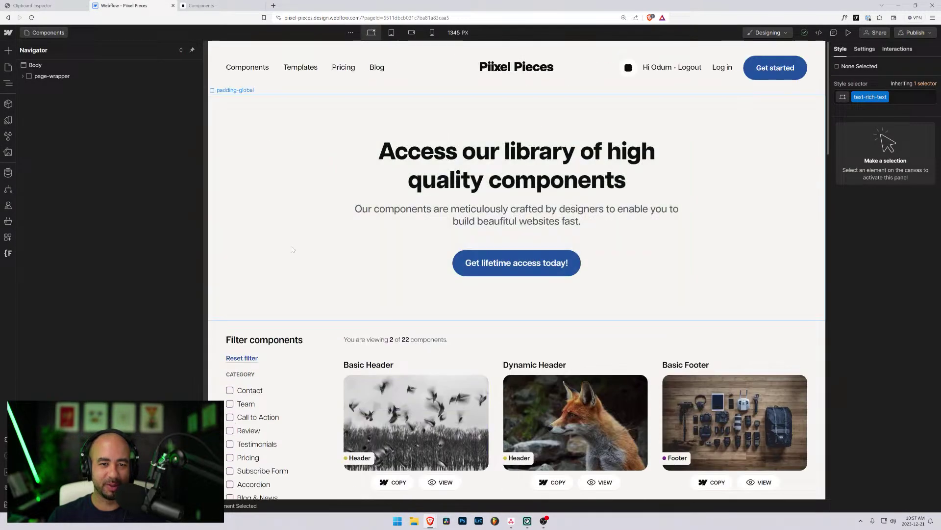
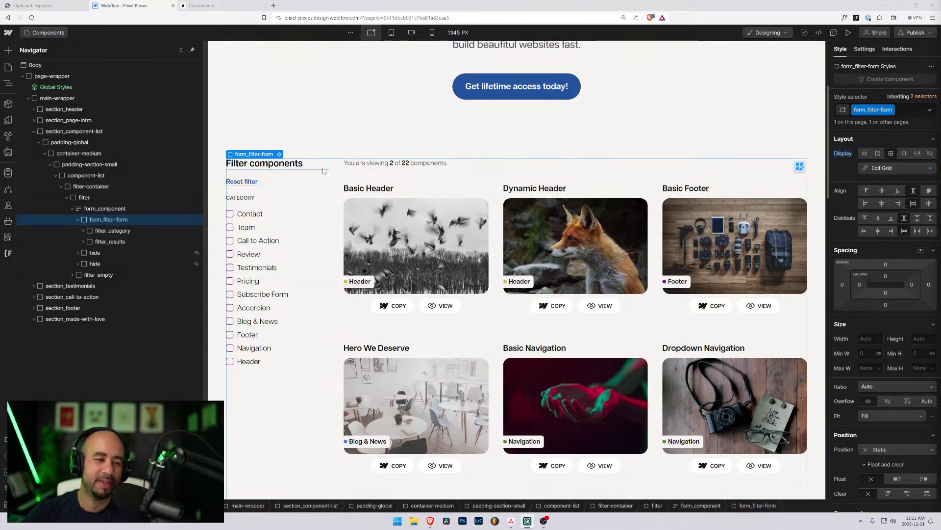
key("Down")
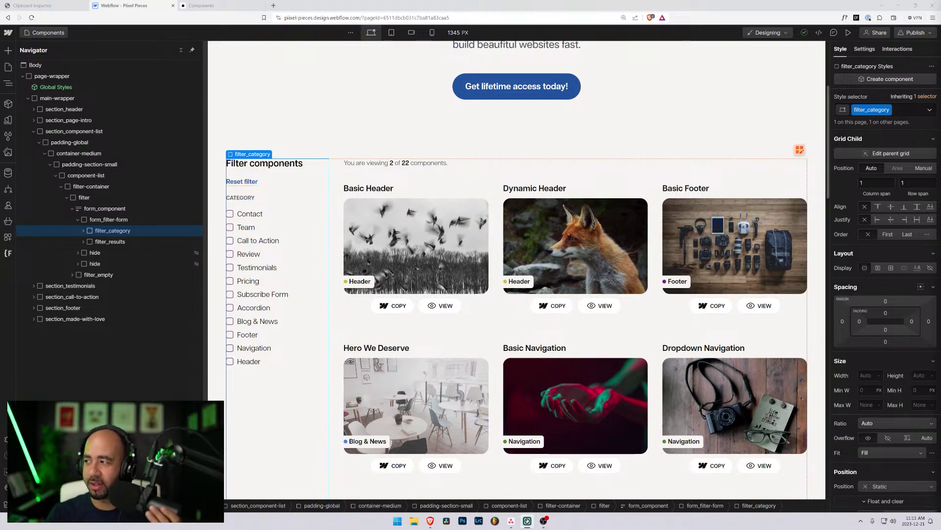
- Search the web in a new tab for "1969 shelby gt 500", and refine the query to "1969 shelby gt 500 buy"
left_click(273, 6)
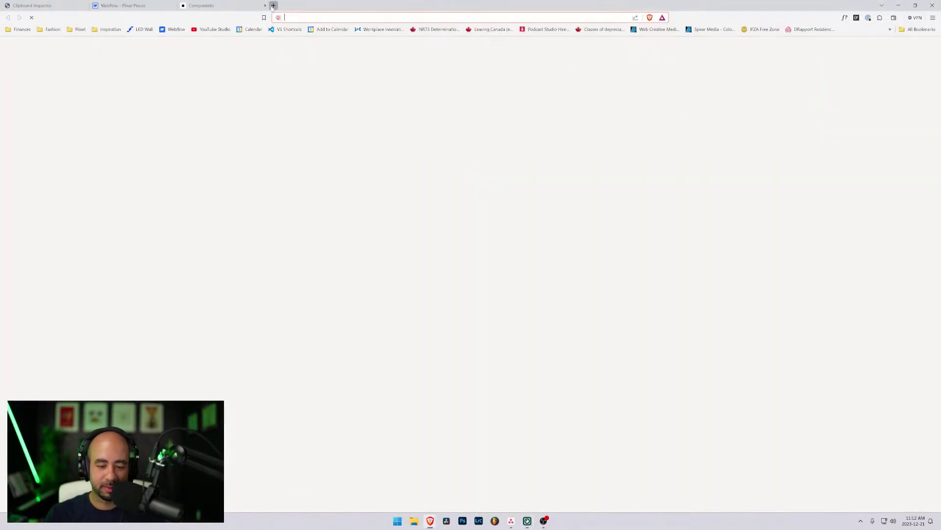
type("1969 shelb")
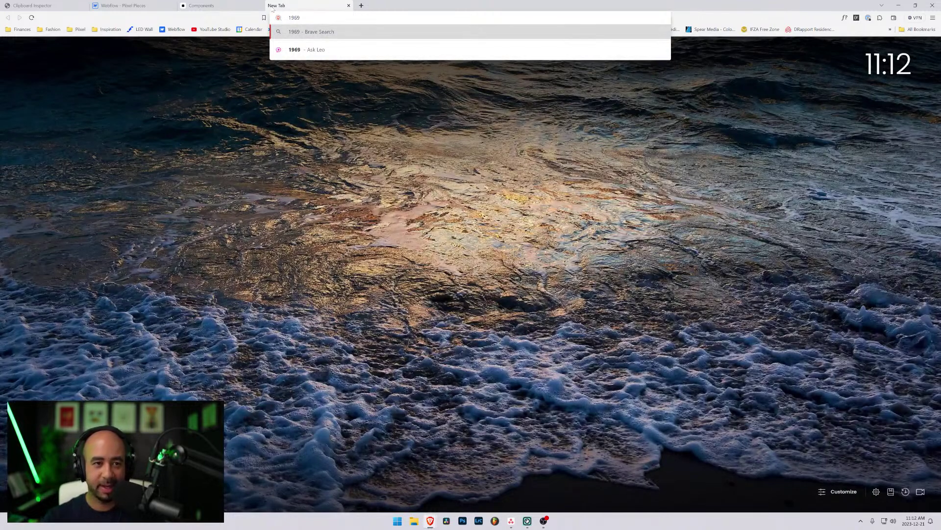
type("y gt 3")
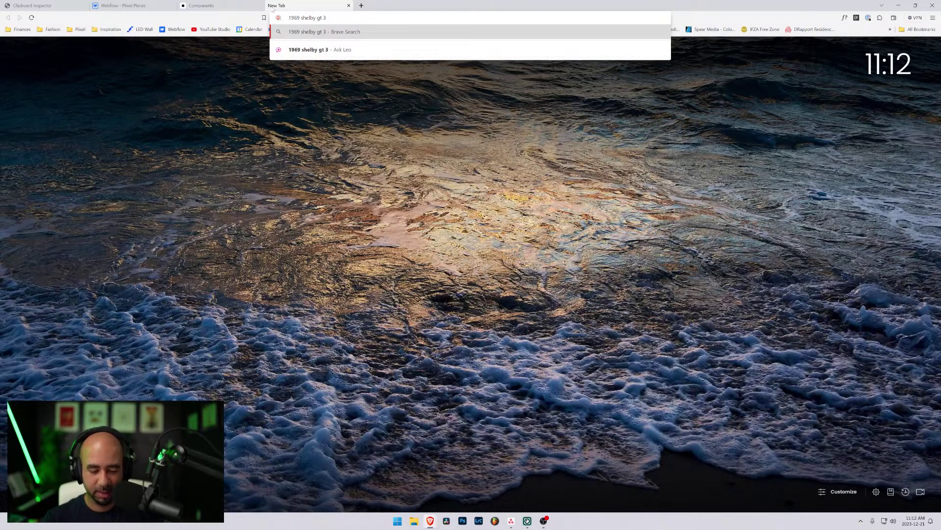
key("BackSpace")
type("500")
key("Return")
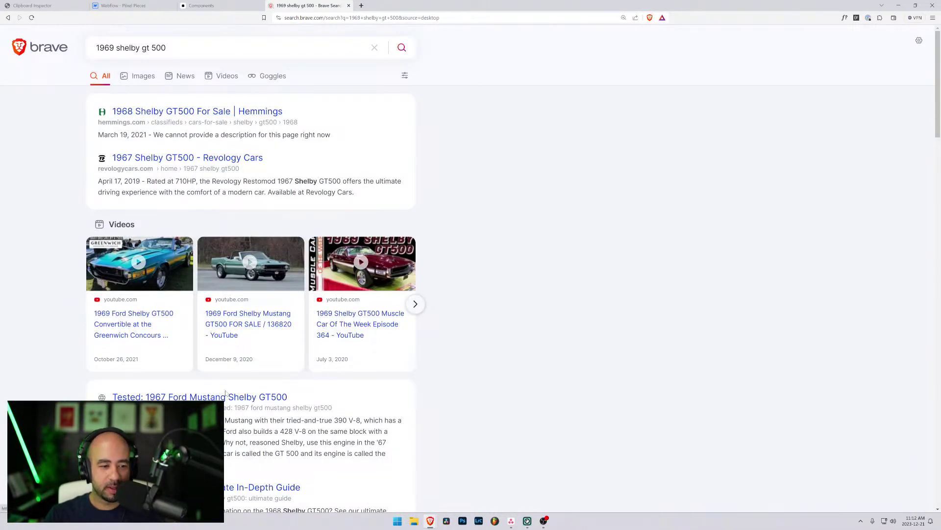
scroll(228, 403, "down", 2)
scroll(228, 404, "up", 2)
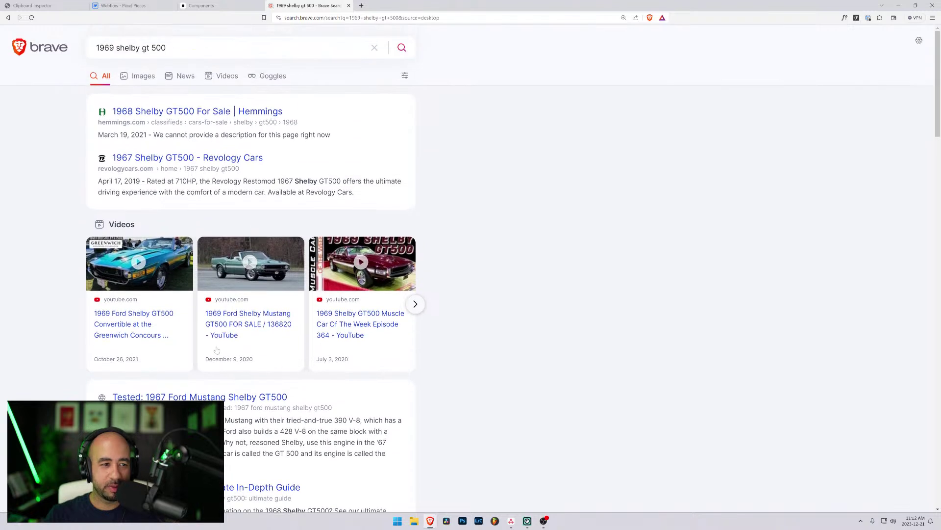
left_click(221, 47)
type("buy")
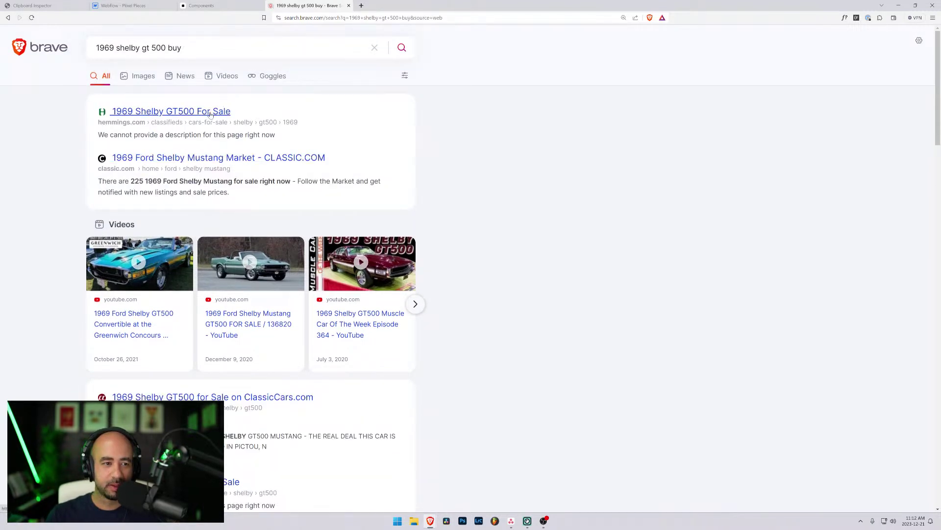
- Open the Hemmings 1969 Shelby GT500 sale listings and examine the red fastback's listing page, including its description and related offers
left_click(210, 112)
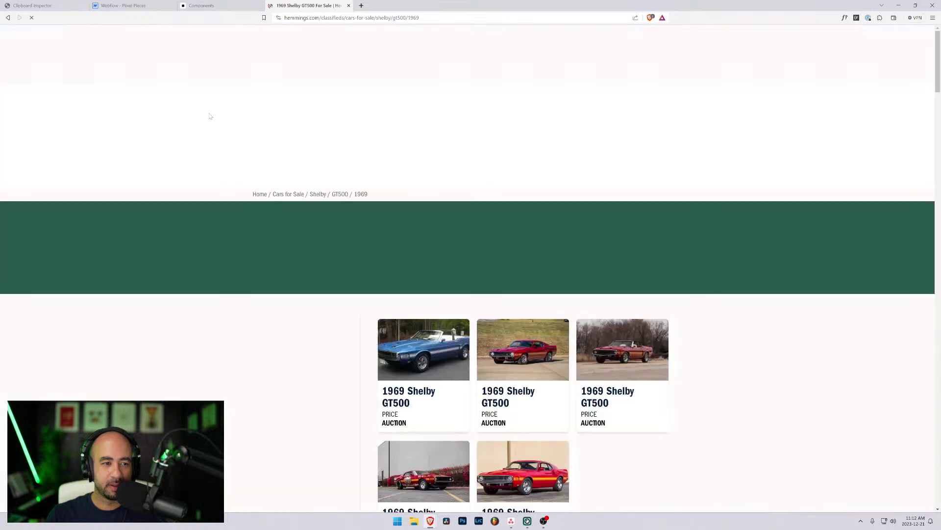
scroll(270, 169, "down", 1)
scroll(270, 169, "down", 3)
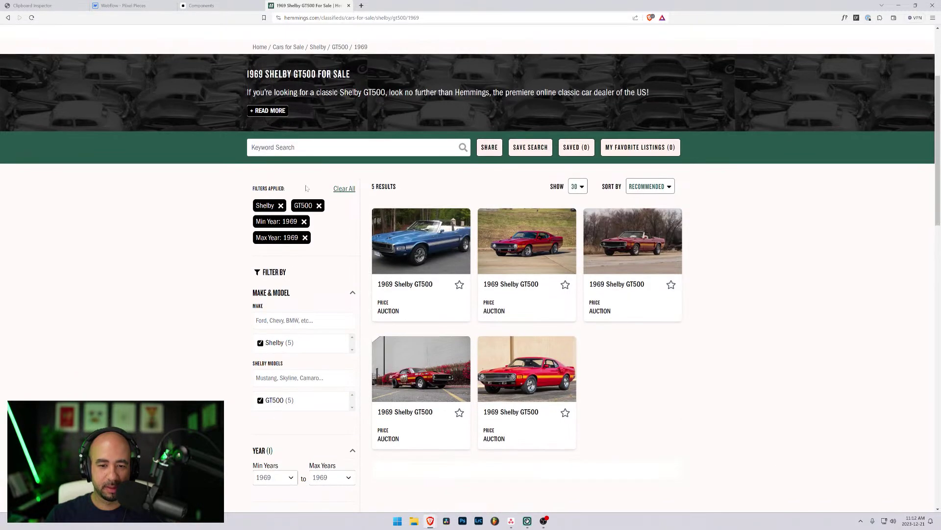
left_click(537, 250)
scroll(478, 276, "down", 4)
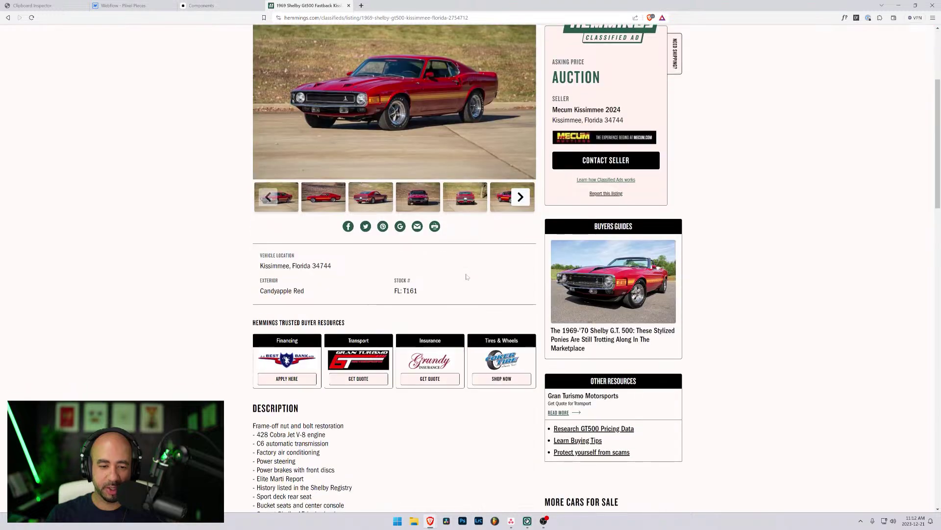
scroll(281, 287, "up", 4)
scroll(281, 283, "down", 5)
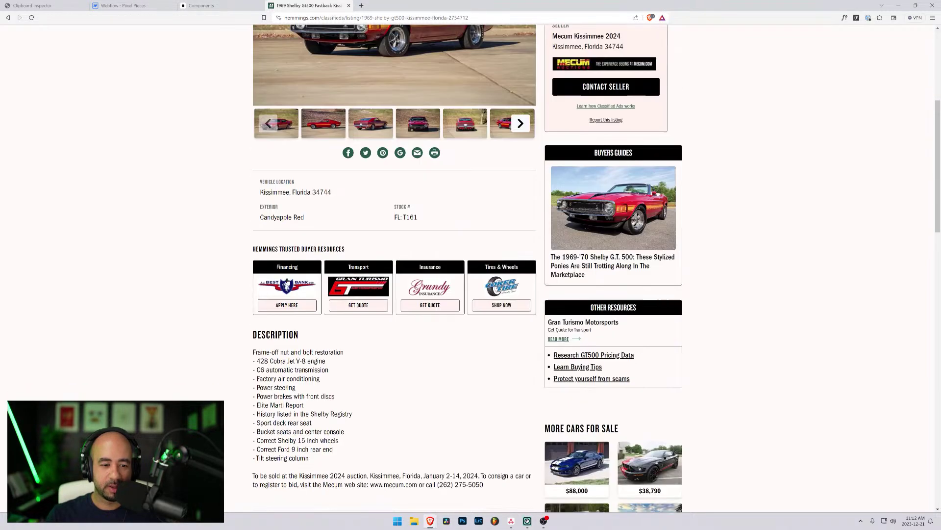
scroll(288, 281, "down", 4)
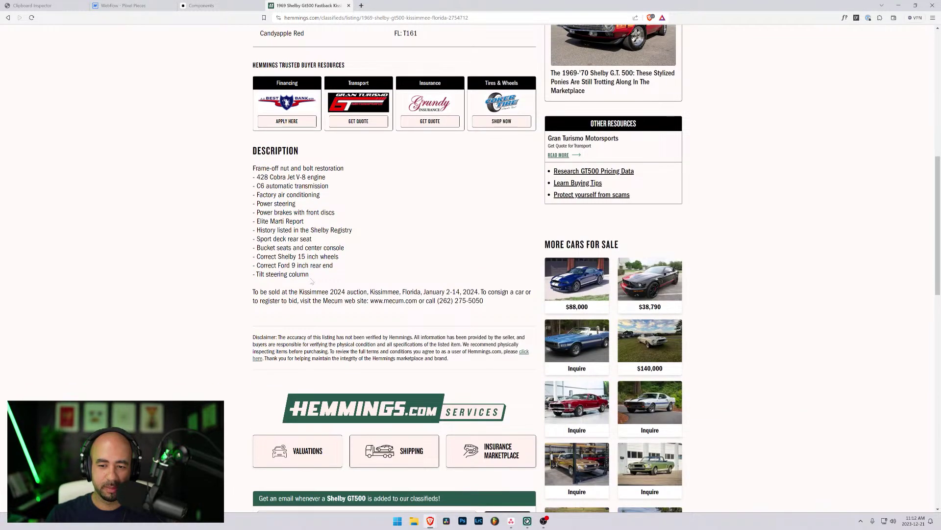
scroll(311, 280, "down", 3)
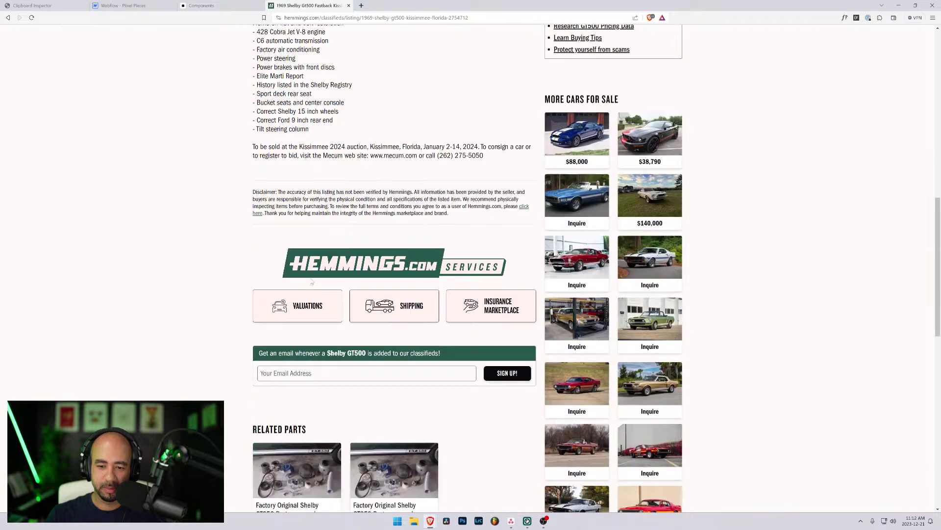
scroll(311, 281, "up", 2)
scroll(312, 280, "down", 5)
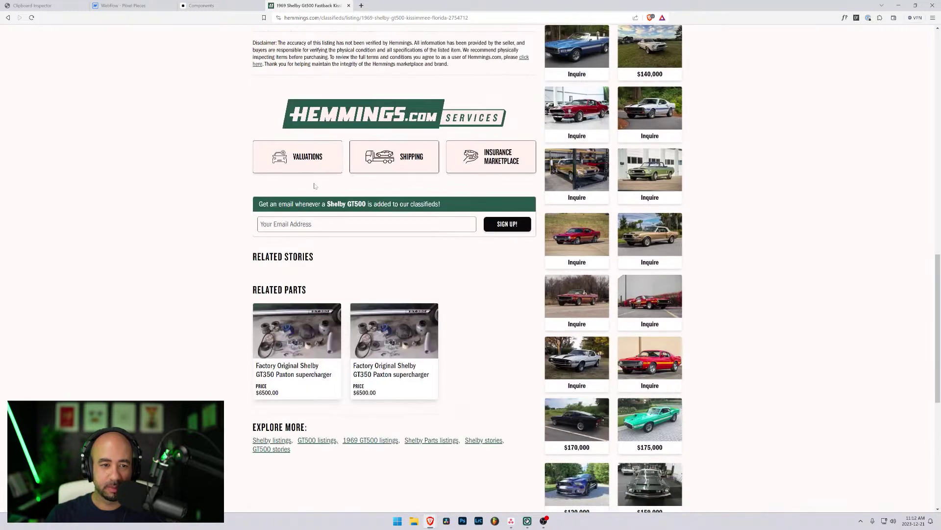
- Open Hemmings Valuations and submit a classic car valuation request with year 1969 and make Mustang
left_click(297, 155)
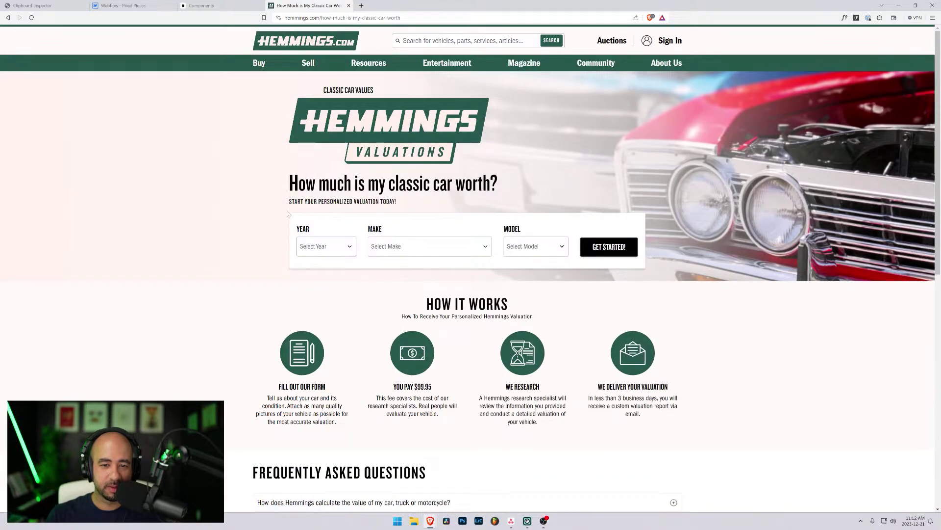
left_click(333, 248)
scroll(314, 338, "down", 7)
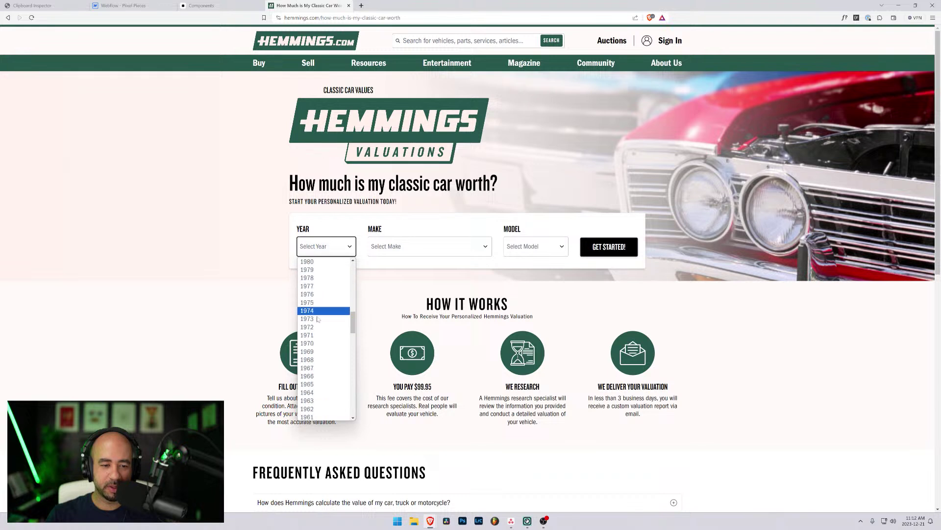
left_click(314, 352)
left_click(424, 245)
scroll(402, 343, "down", 3)
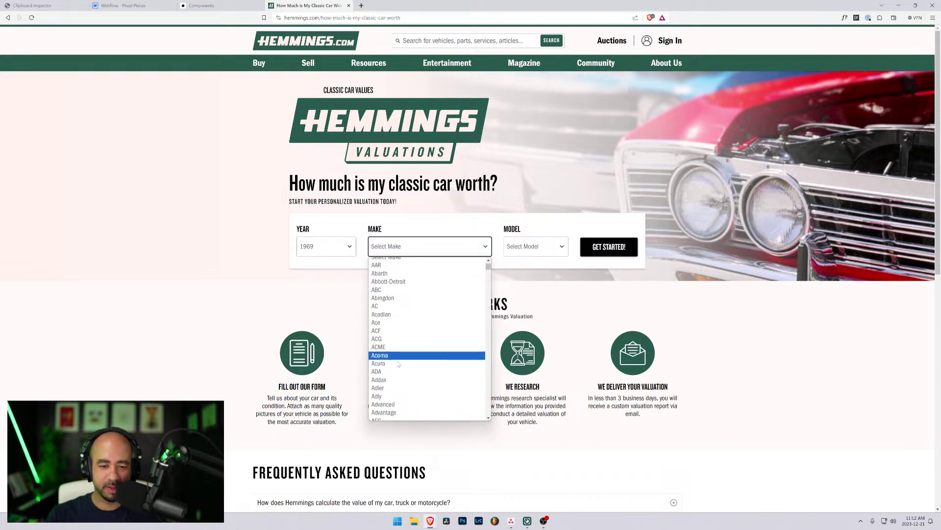
scroll(402, 347, "down", 2)
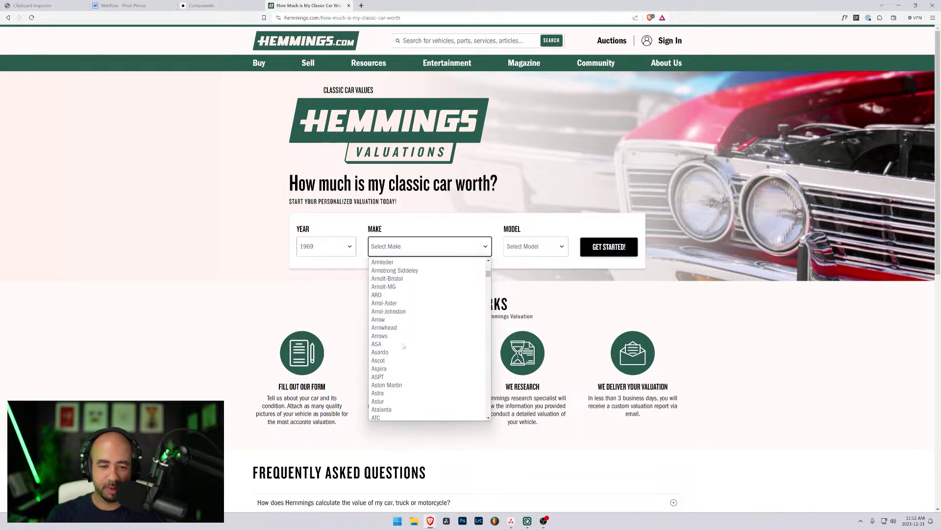
left_click(444, 249)
key("f")
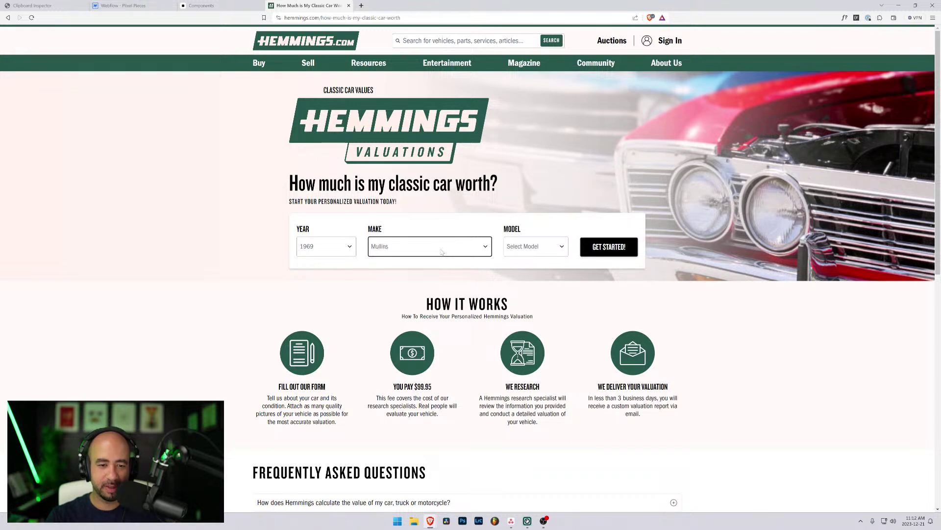
left_click(510, 249)
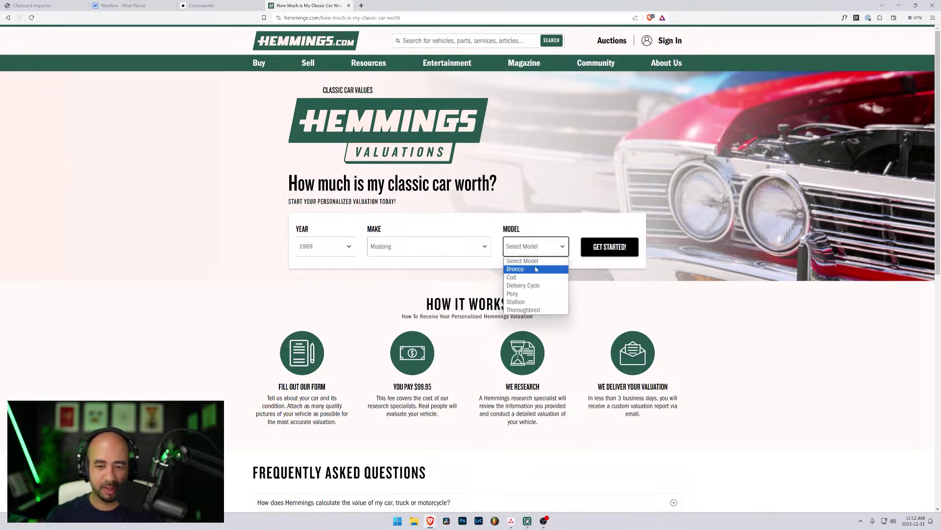
left_click(610, 254)
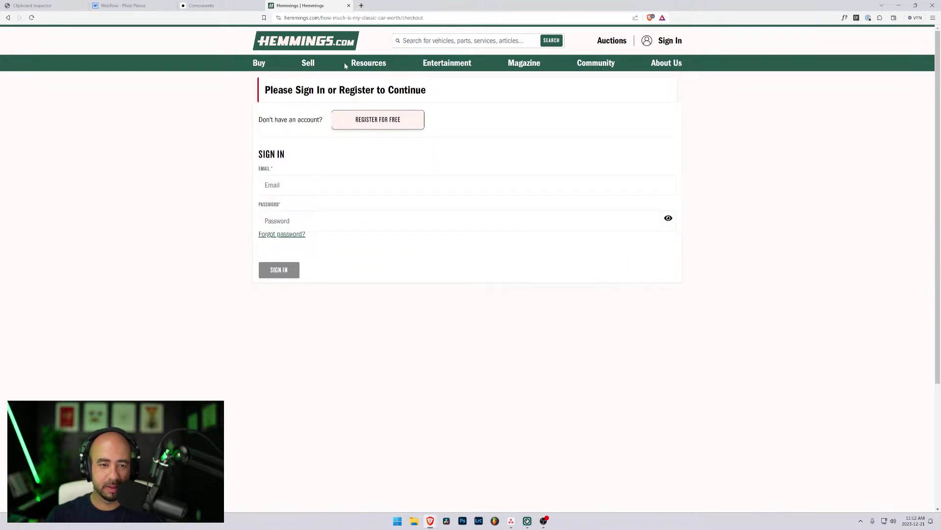
- Close the Hemmings page and return to the Components page in the Webflow Designer
left_click(349, 6)
key("ctrl+t")
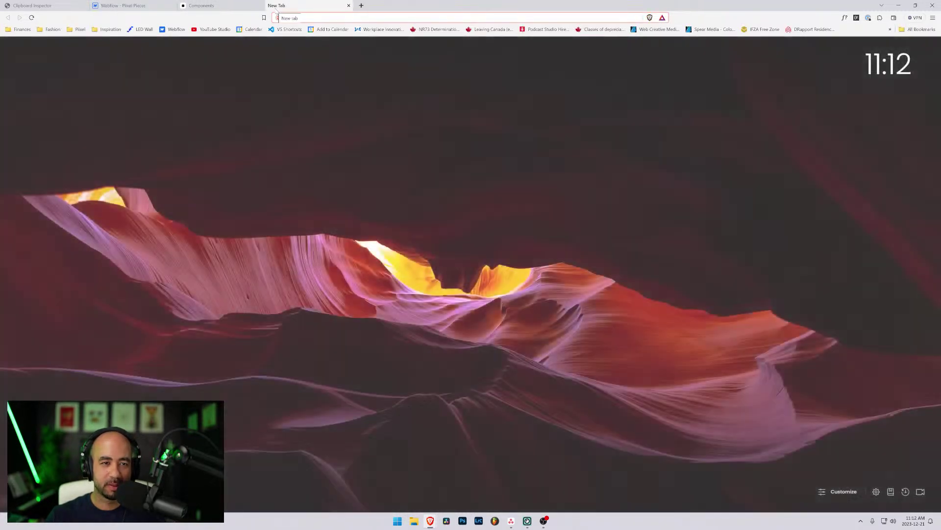
left_click(349, 5)
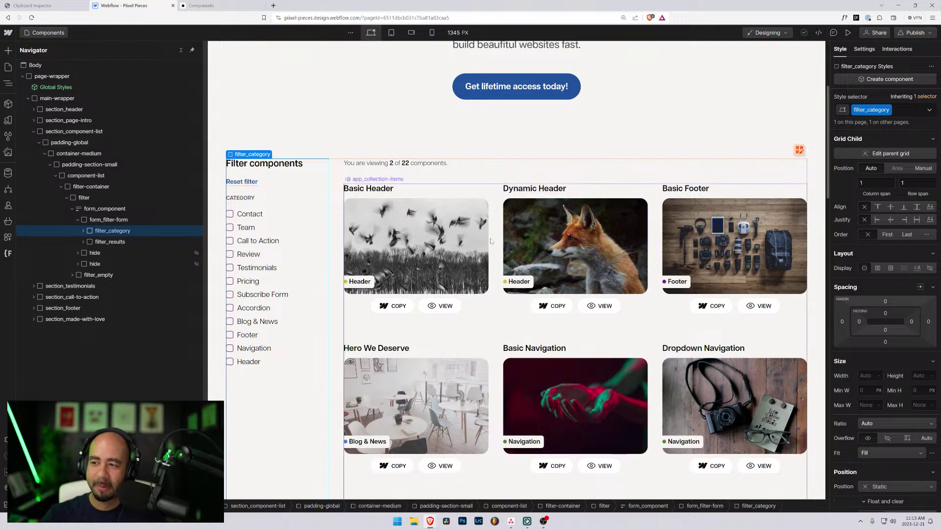
- Switch to the tablet breakpoint, check how form_filter-form lays out there, and select the filter_results block
left_click(106, 222)
left_click(391, 32)
scroll(514, 208, "down", 4)
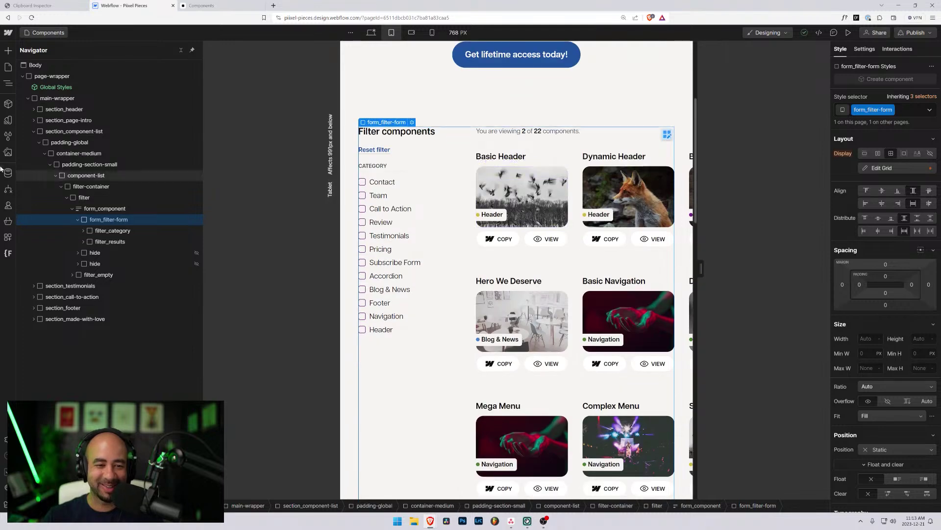
scroll(434, 212, "up", 4)
scroll(490, 208, "down", 3)
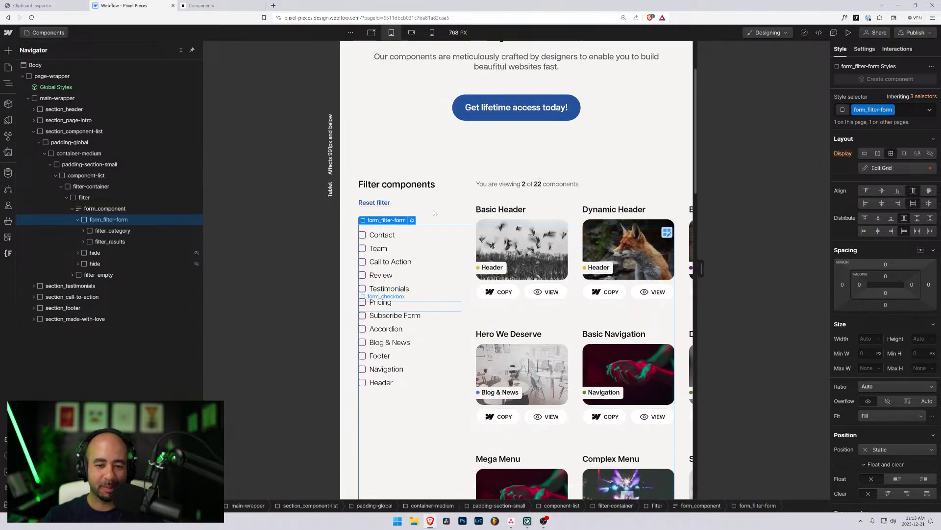
left_click(601, 202)
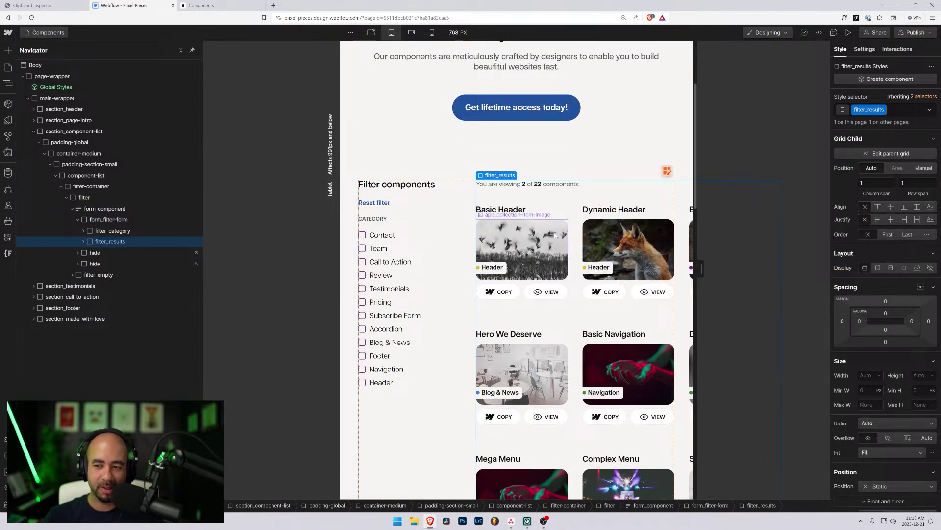
scroll(221, 268, "up", 1)
scroll(221, 269, "up", 1)
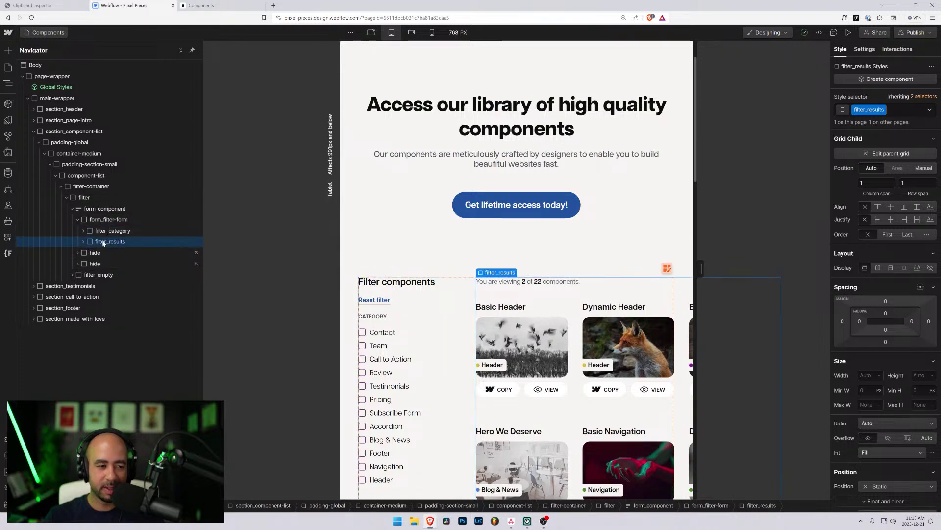
- Select the app_collection-items list inside filter_results and reduce its tablet grid to two 1fr columns
left_click(83, 241)
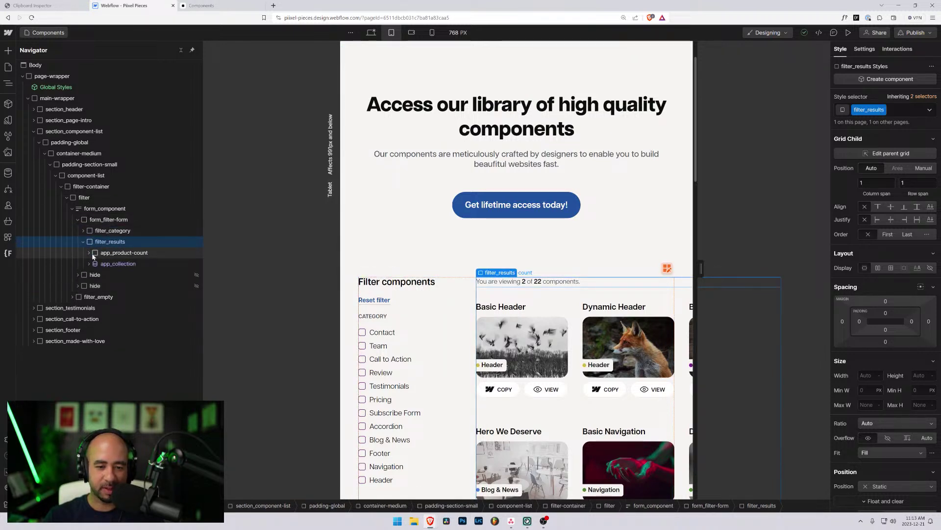
left_click(92, 254)
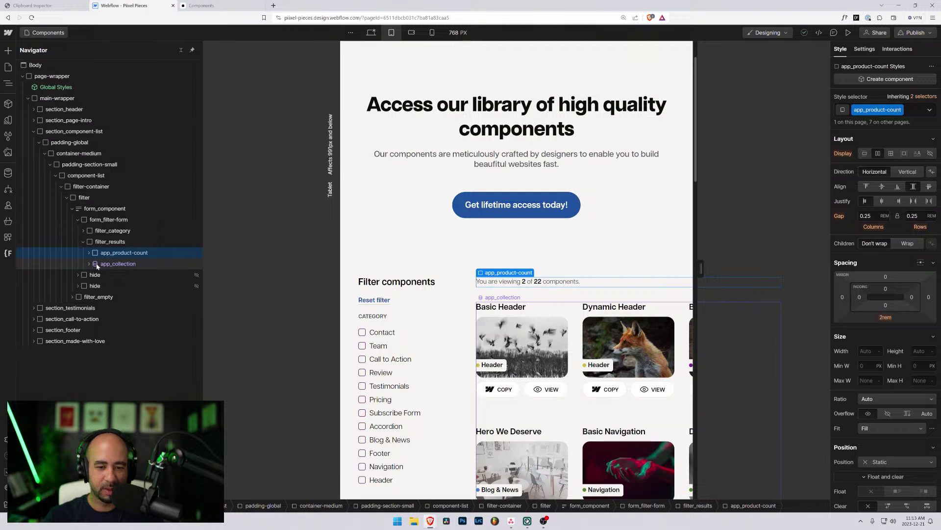
left_click(95, 265)
left_click(88, 264)
left_click(101, 275)
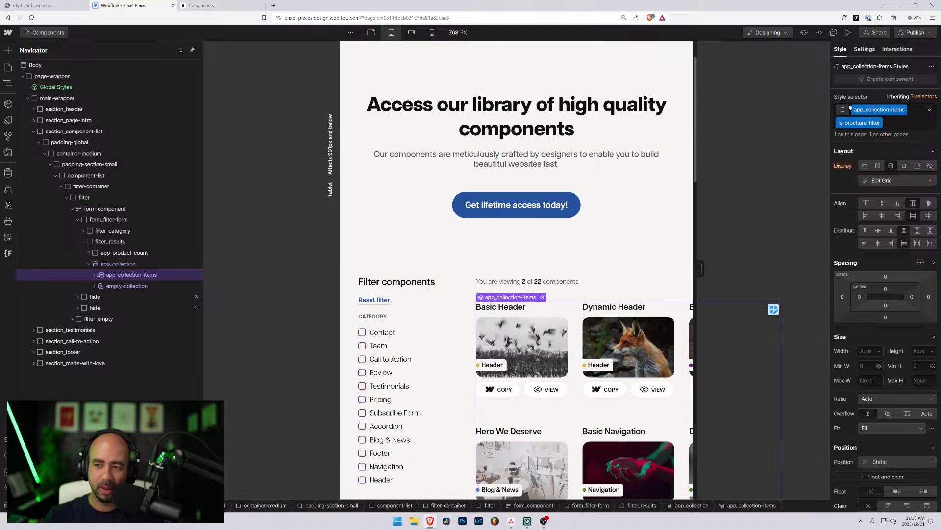
left_click(864, 181)
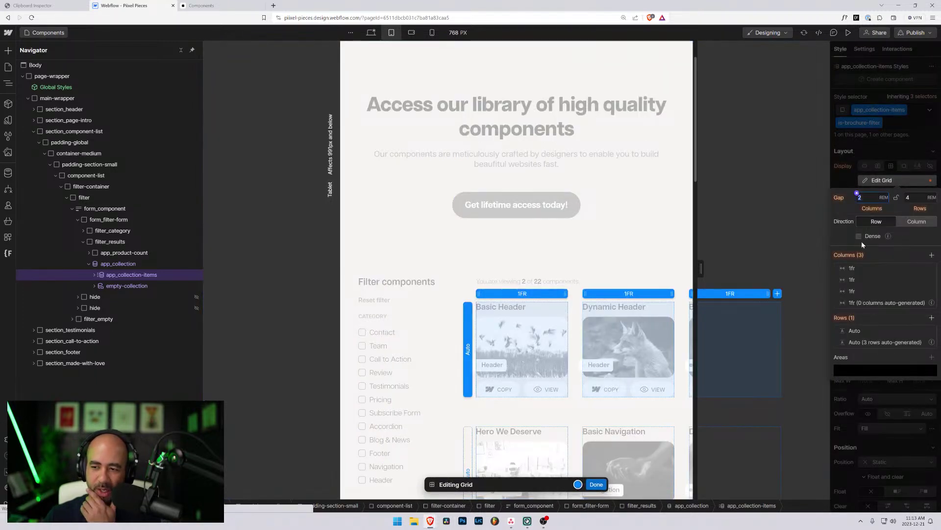
left_click(931, 291)
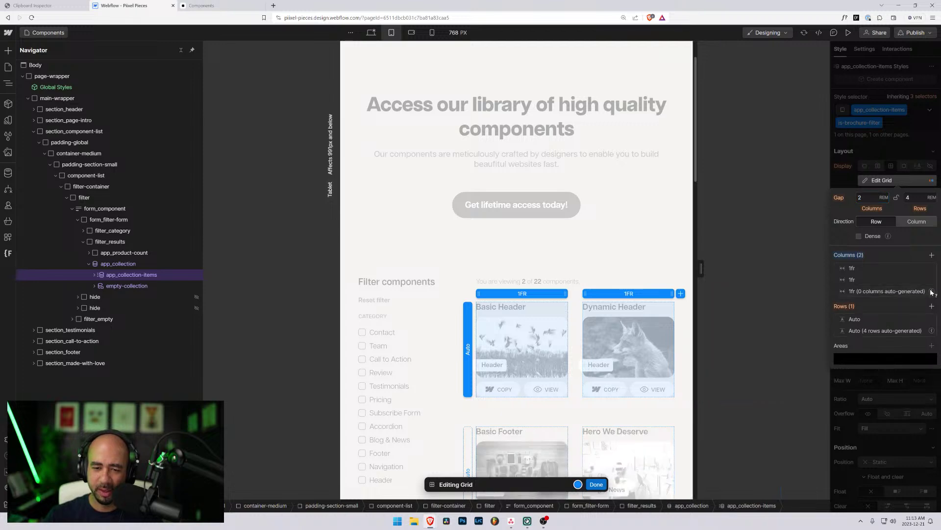
left_click(930, 281)
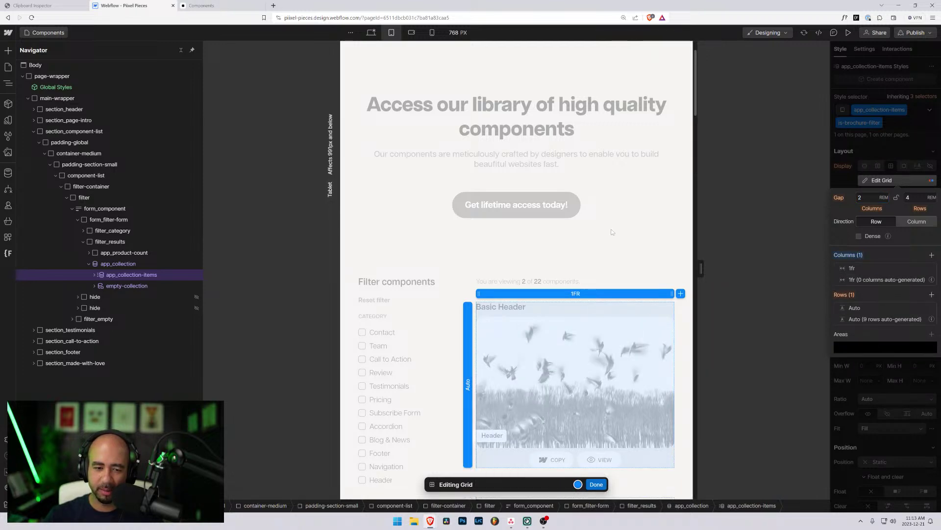
scroll(608, 231, "down", 3)
scroll(607, 231, "up", 2)
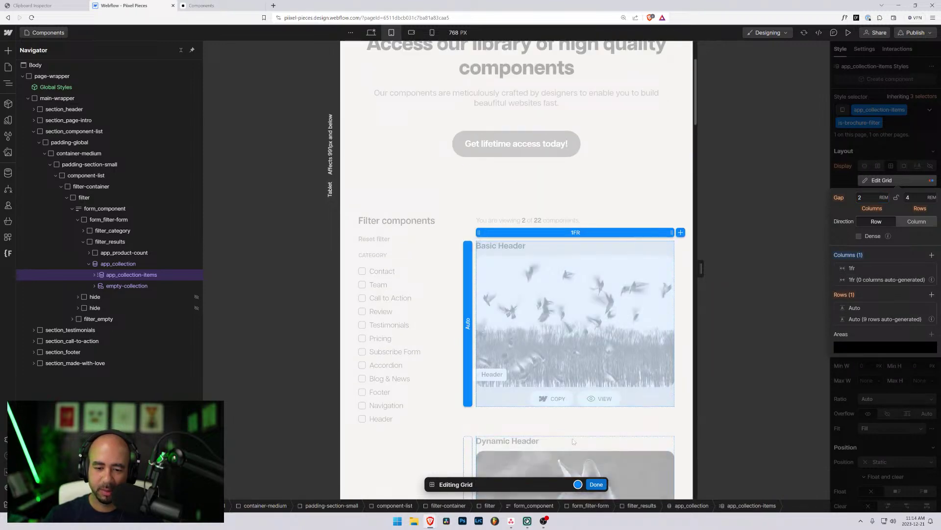
left_click(931, 255)
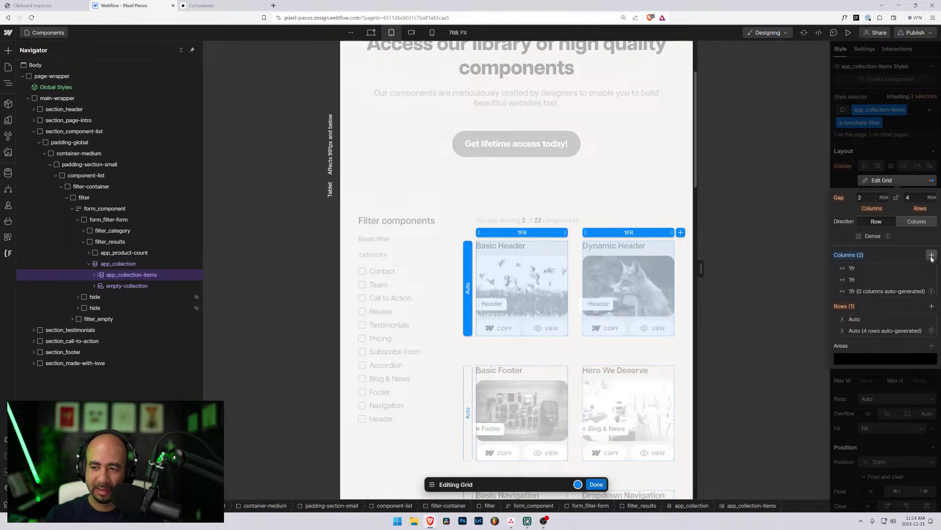
left_click(596, 484)
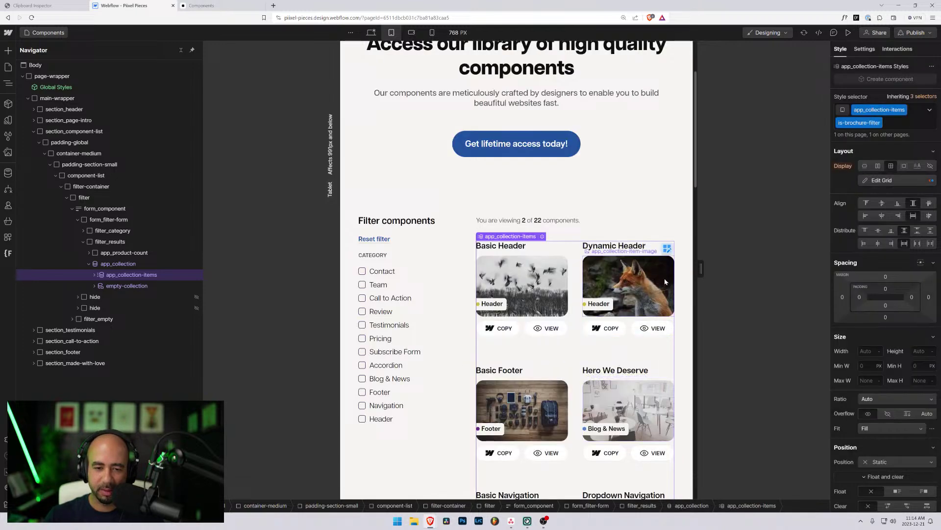
- Set the row gap of the app_collection-items grid to 2 rem on the tablet breakpoint
scroll(665, 277, "down", 2)
mouse_move(701, 264)
left_mouse_down()
mouse_move(768, 282)
mouse_move(701, 269)
left_mouse_up()
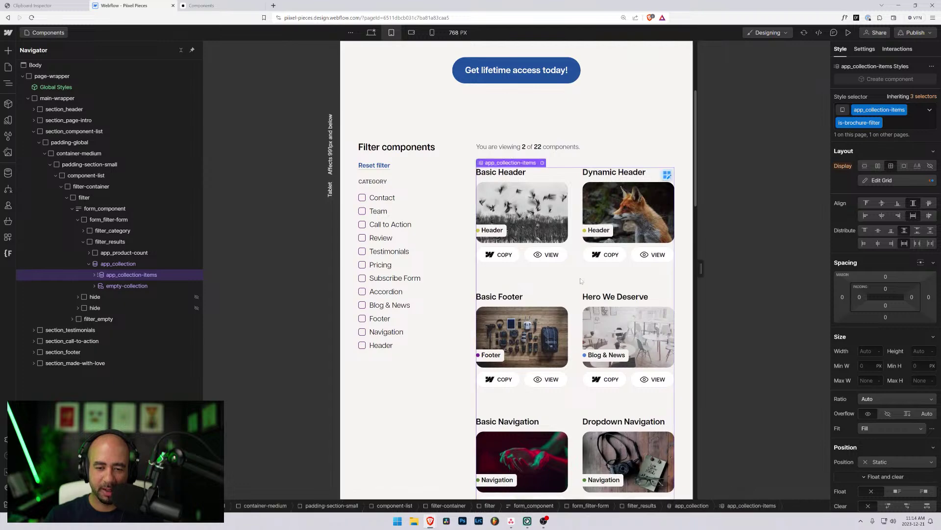
scroll(584, 168, "down", 3)
scroll(584, 168, "up", 2)
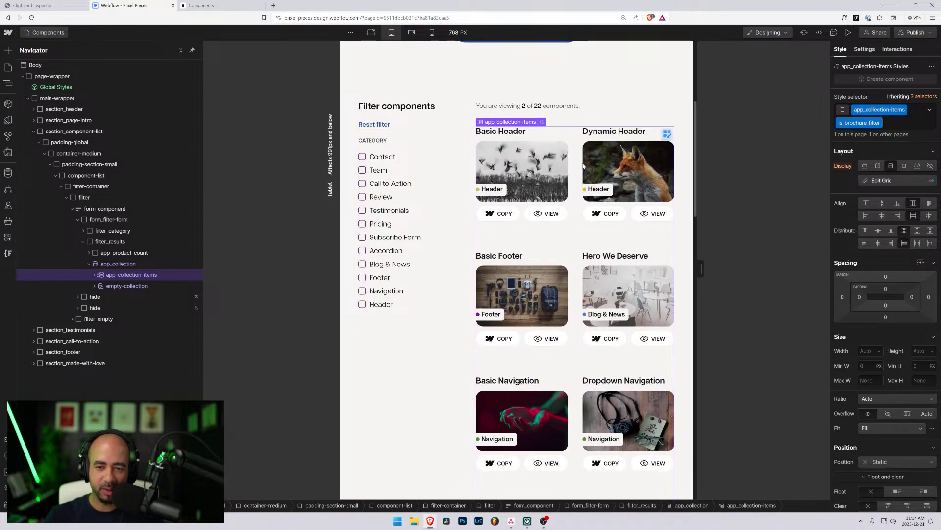
left_click(881, 180)
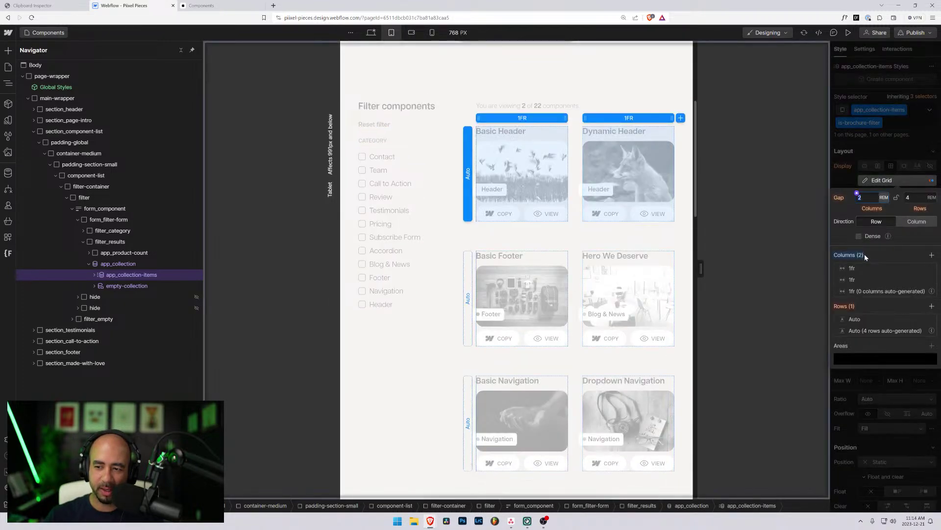
left_click(906, 197)
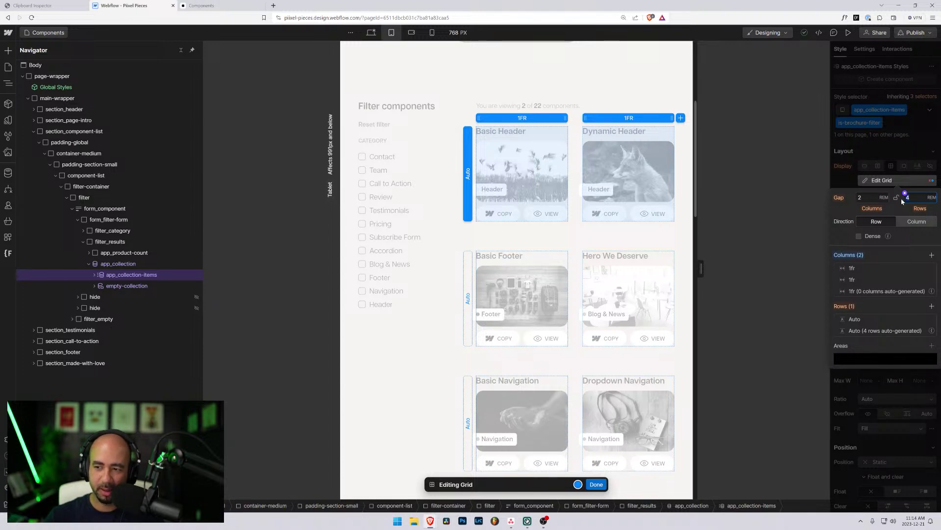
type("2")
key("Return")
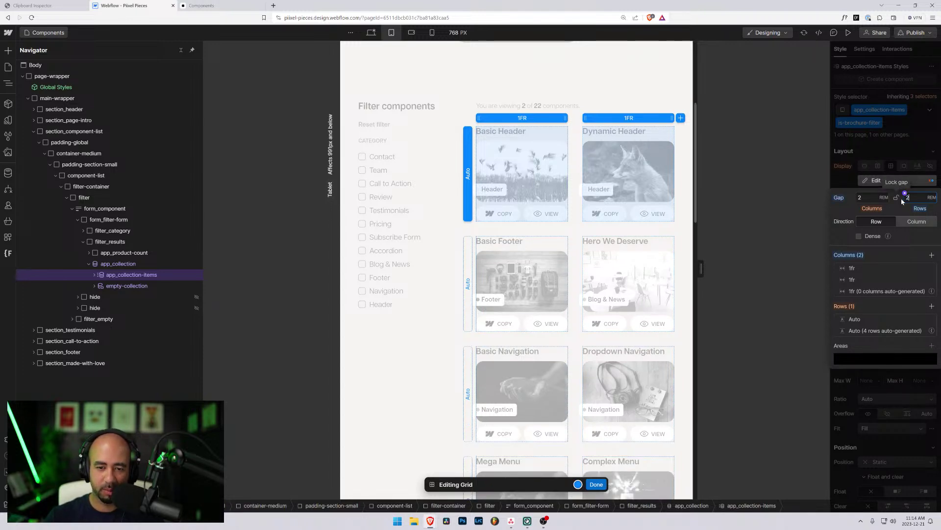
left_click(596, 485)
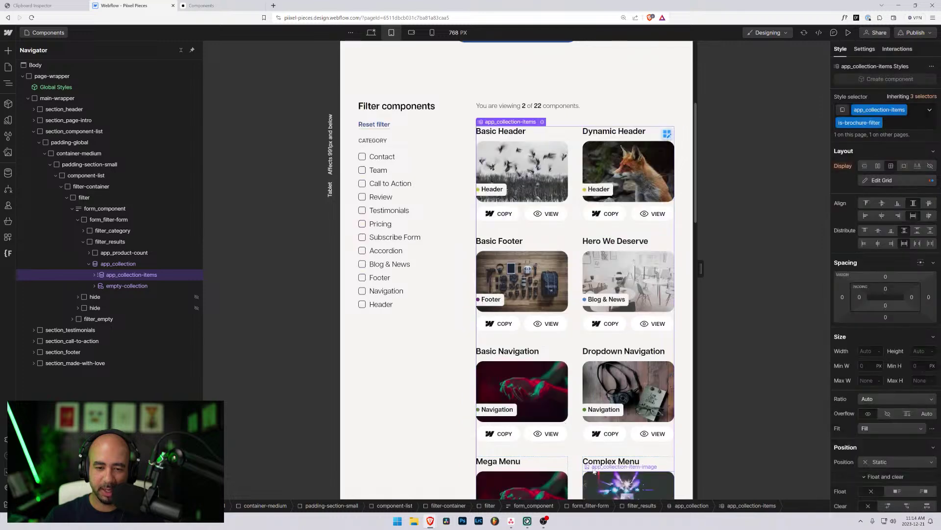
- Review the spacing of the results grid and the page intro above it at tablet width
scroll(591, 368, "down", 2)
scroll(584, 206, "up", 2)
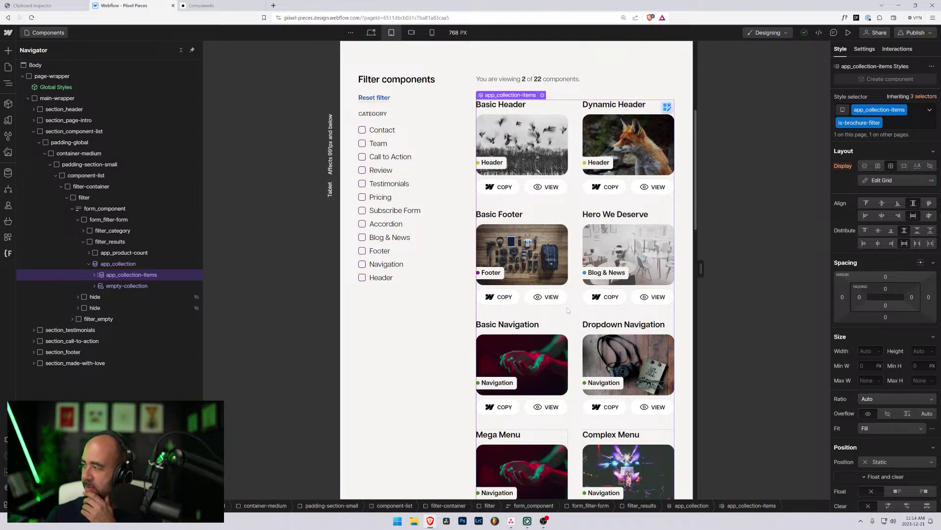
scroll(601, 288, "down", 3)
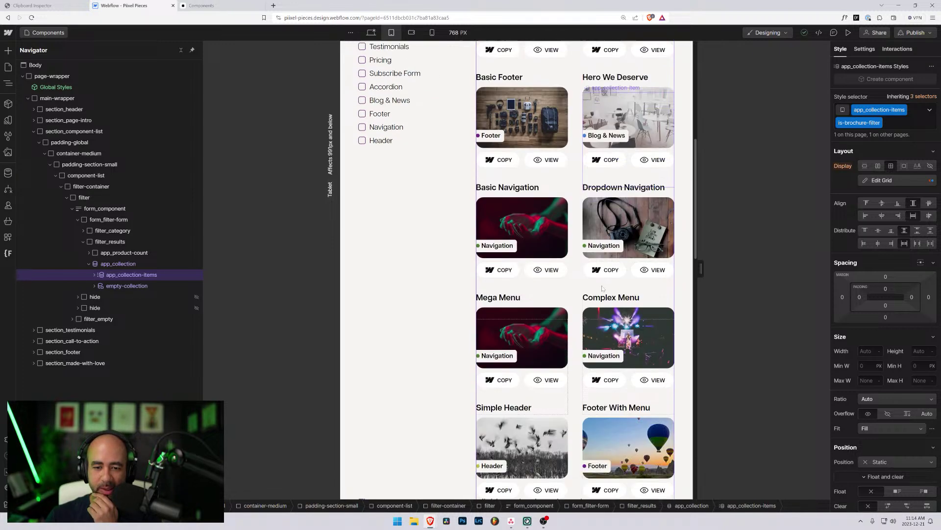
scroll(601, 287, "down", 3)
scroll(588, 285, "up", 12)
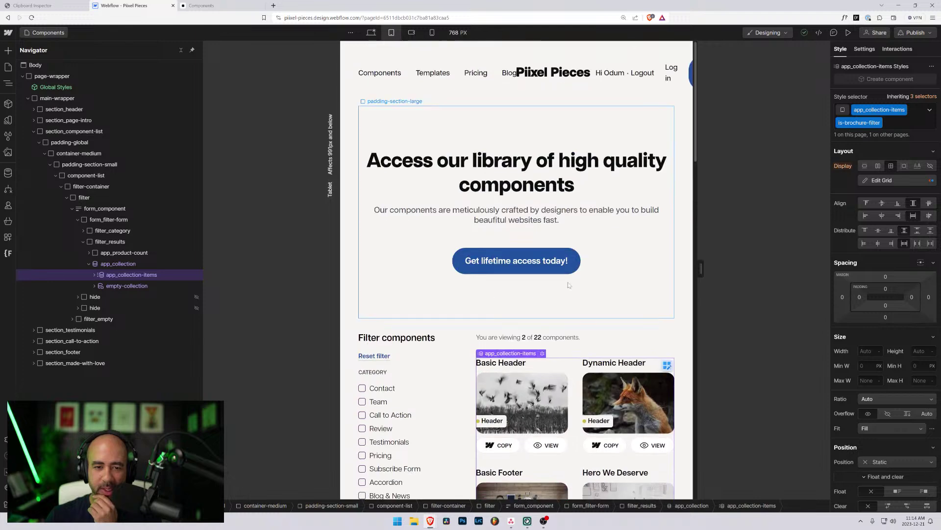
scroll(567, 287, "down", 2)
scroll(559, 295, "up", 2)
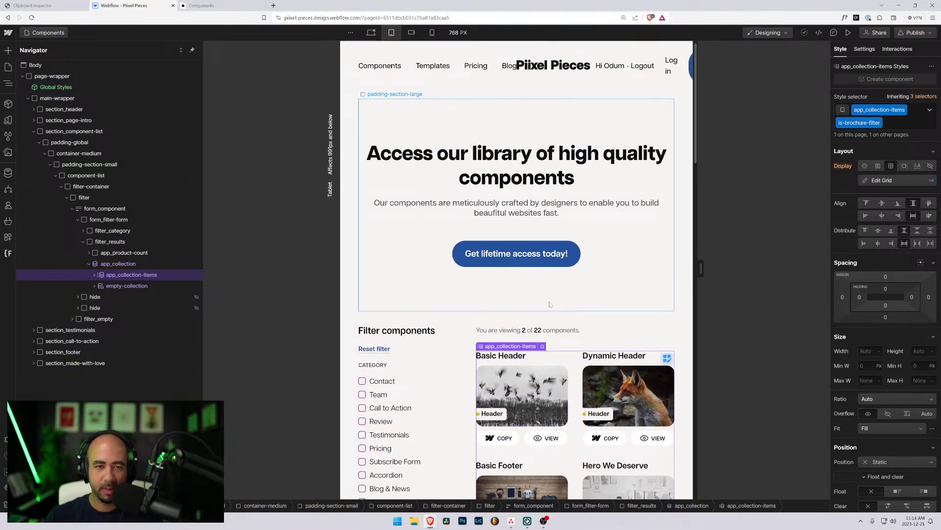
- Switch to the mobile landscape breakpoint, widen the canvas to 574 px, and reduce the app_collection-items grid to one 1fr column
left_click(411, 33)
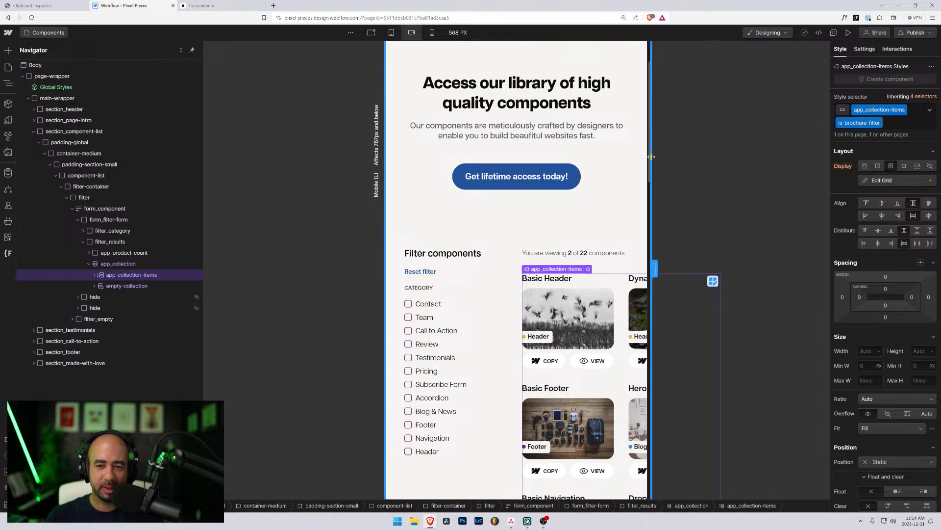
mouse_move(655, 265)
left_mouse_down()
mouse_move(632, 262)
mouse_move(678, 263)
mouse_move(652, 265)
left_mouse_up()
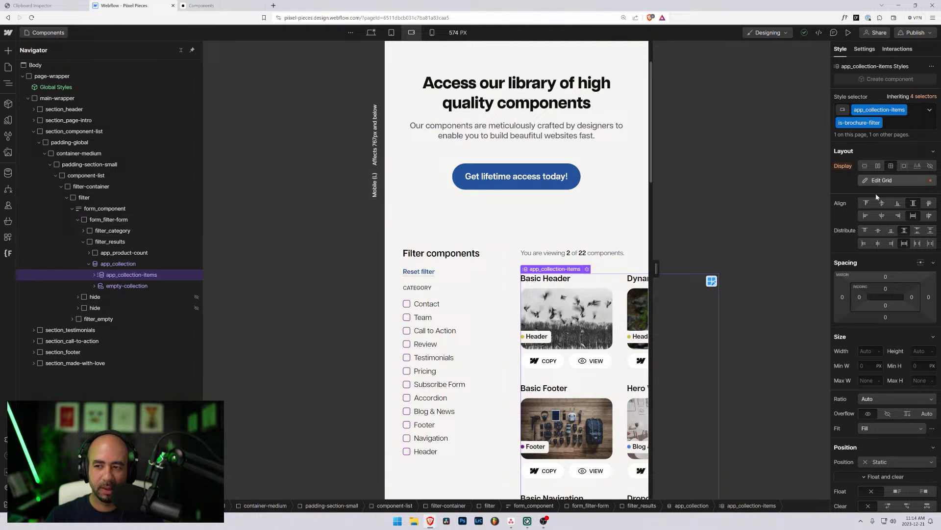
left_click(882, 181)
left_click(931, 279)
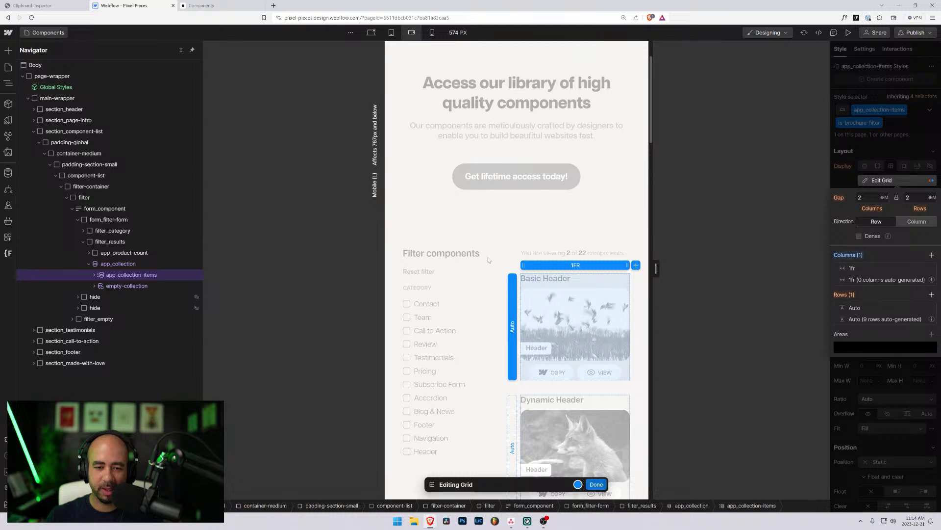
left_click(594, 484)
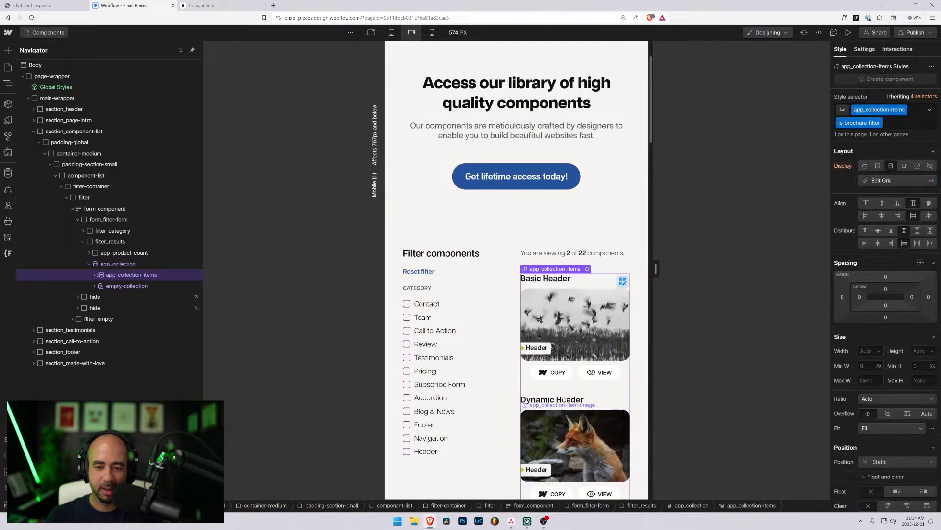
- Set the form_filter-form grid's column and row gaps to 1 rem and its first column's width to 12 rem
left_click(509, 268)
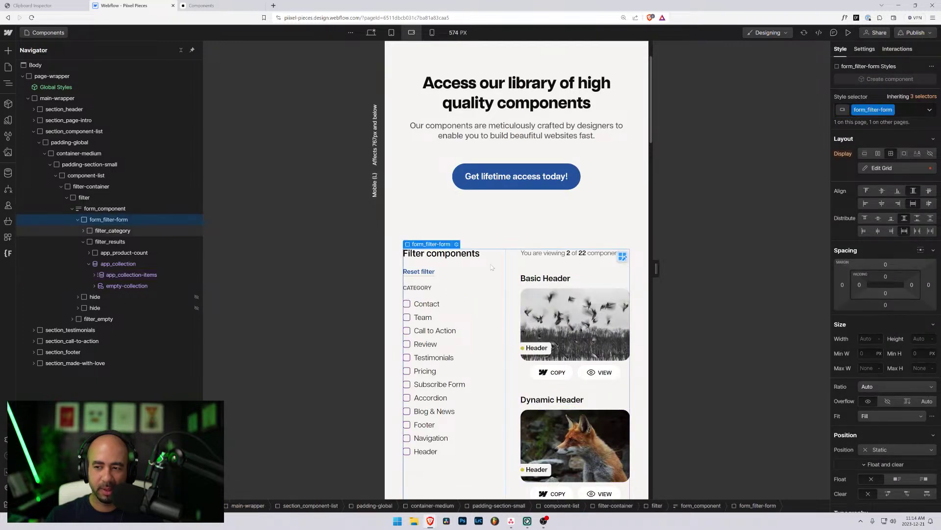
left_click(874, 169)
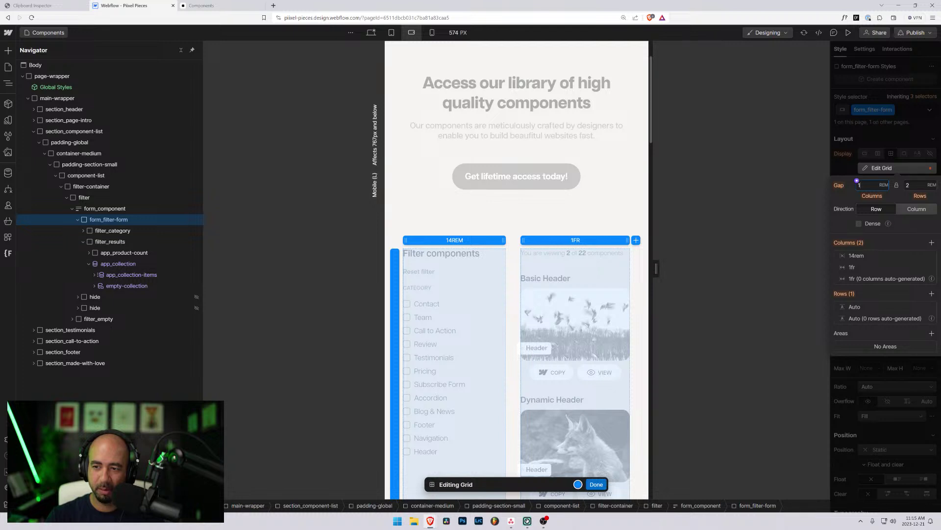
type("1")
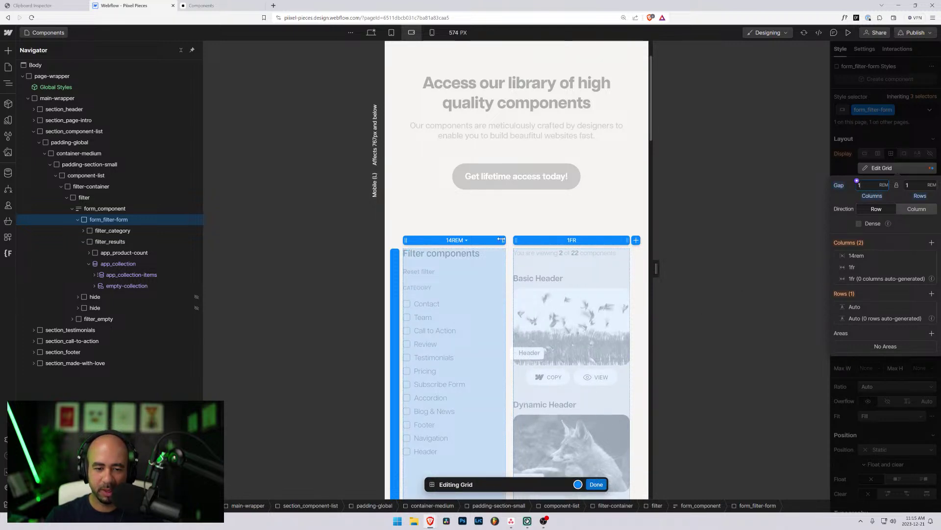
left_click_drag(500, 240, 498, 238)
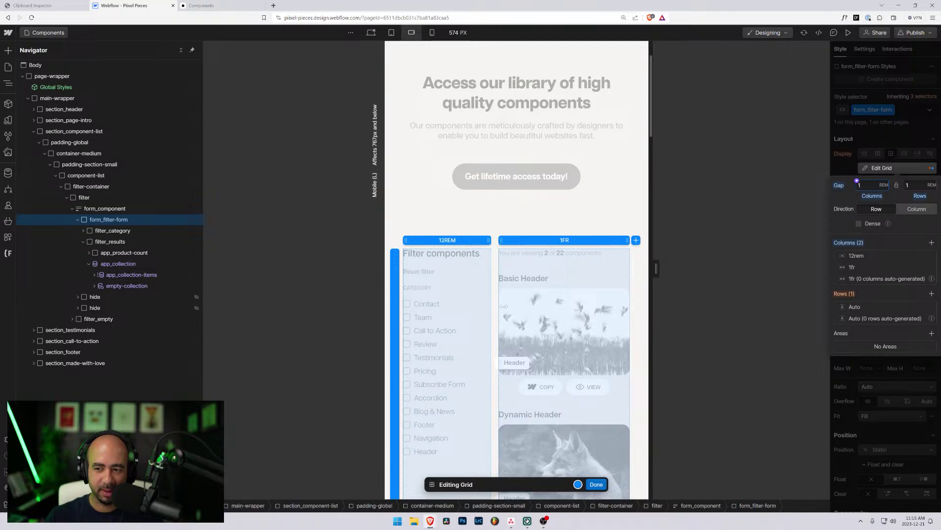
left_click(596, 484)
- Select the component list section's padding-global block and examine the page's mobile landscape layout, from the navigation through the result cards
scroll(423, 375, "down", 1)
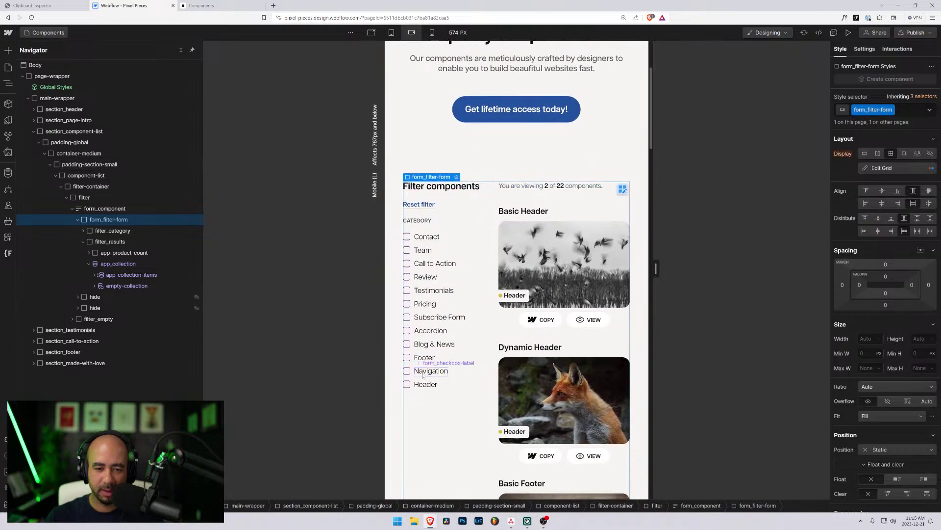
left_click(69, 142)
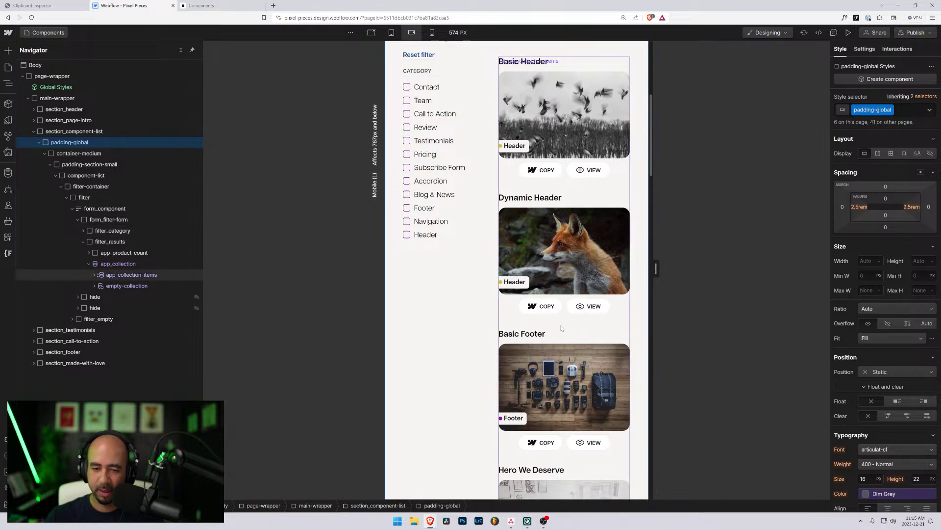
scroll(513, 348, "down", 6)
scroll(513, 347, "down", 7)
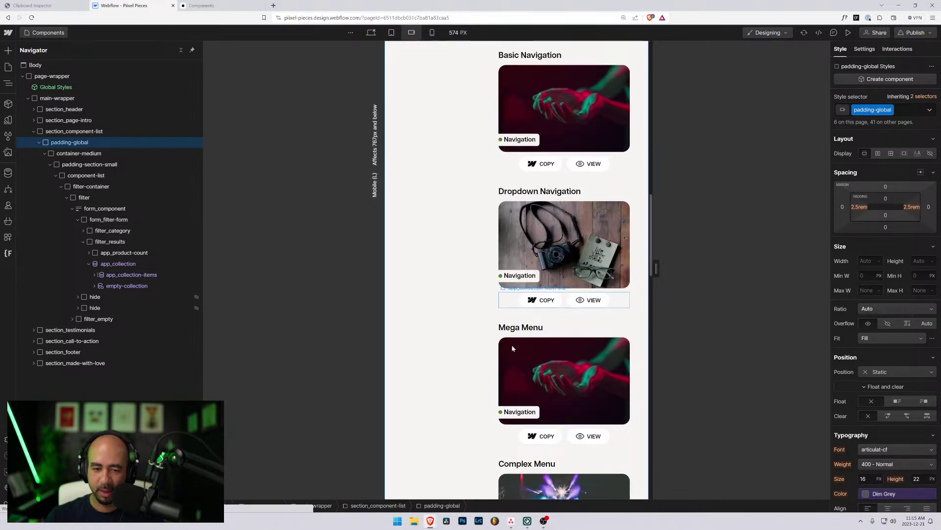
scroll(496, 343, "up", 12)
scroll(497, 343, "up", 5)
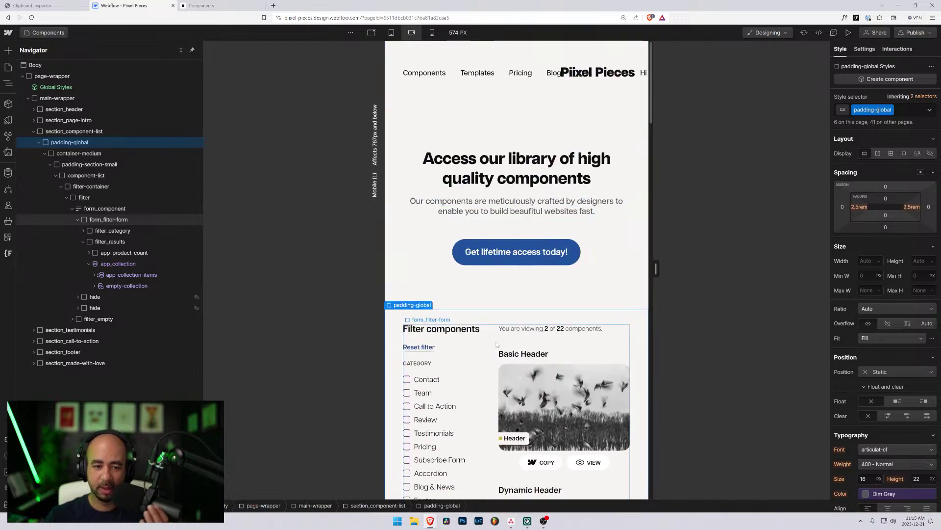
scroll(493, 339, "down", 7)
scroll(489, 336, "up", 5)
scroll(489, 336, "up", 1)
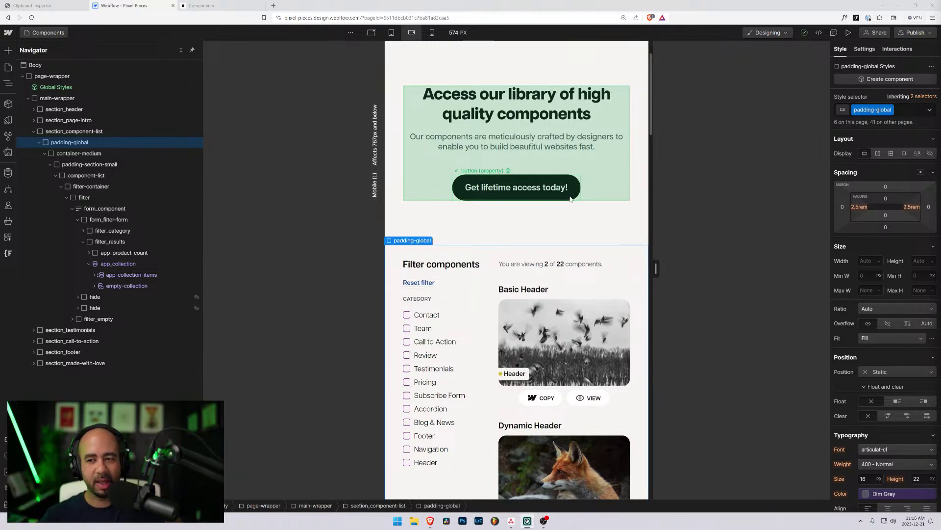
scroll(648, 184, "up", 1)
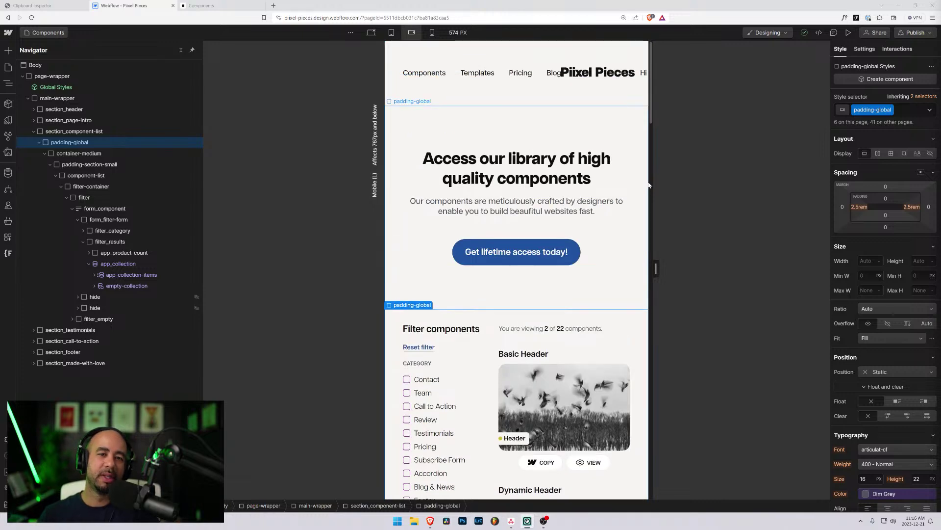
scroll(648, 185, "down", 5)
scroll(647, 185, "up", 5)
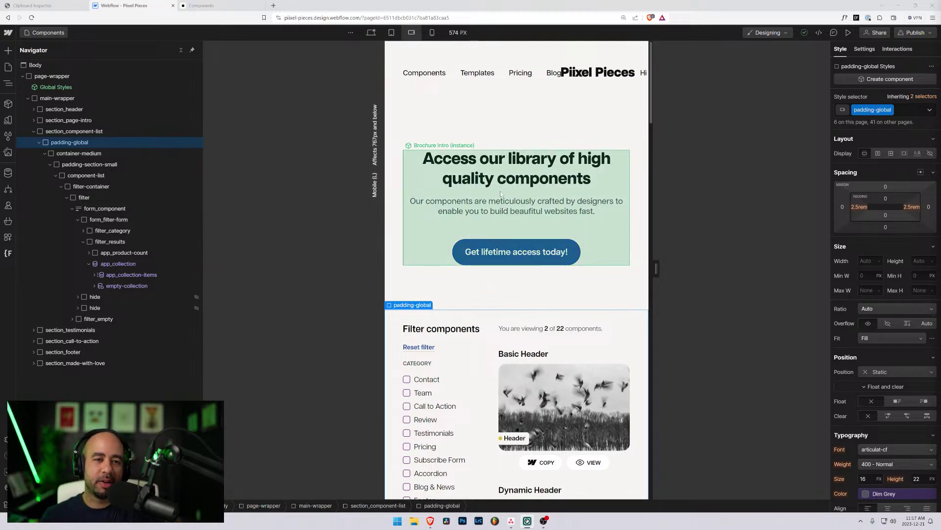
- Open a new browser tab and search the web for "editor x"
left_click(273, 5)
type("editor x")
key("Return")
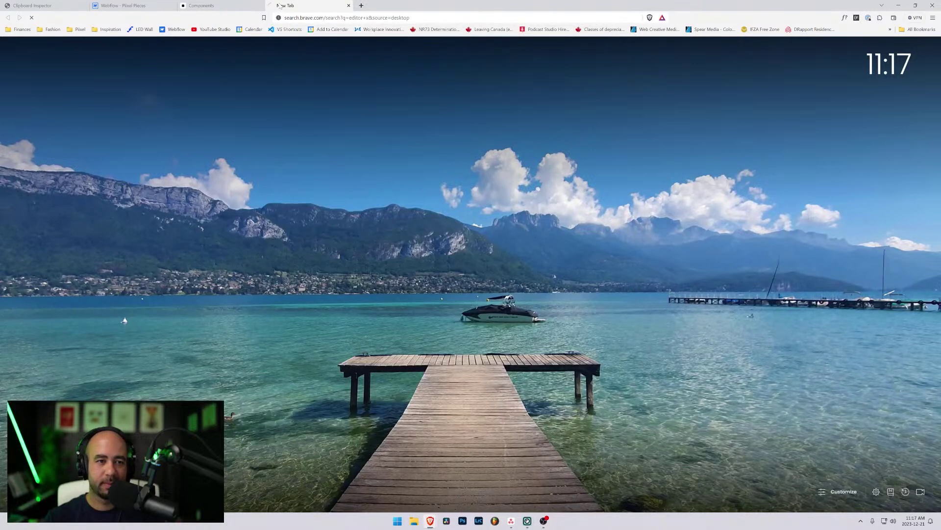
- Open the Editor X website, examine its landing page down to the advanced design features section, and return to the Webflow Designer
left_click(220, 109)
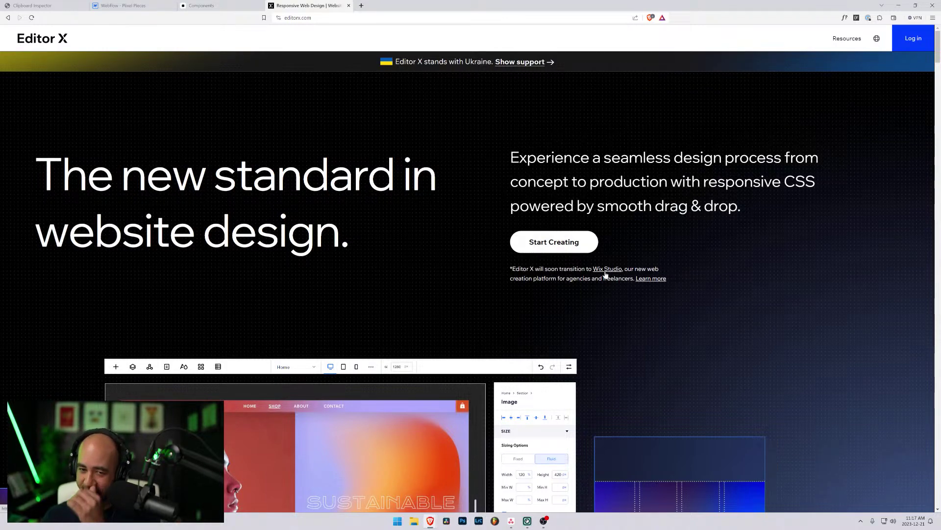
scroll(602, 275, "down", 3)
scroll(600, 272, "down", 3)
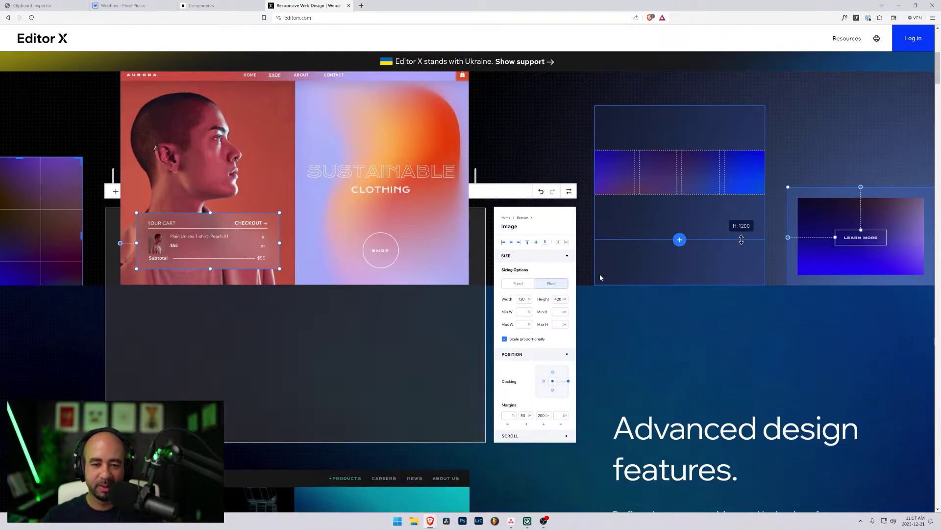
scroll(552, 337, "down", 3)
scroll(552, 338, "down", 4)
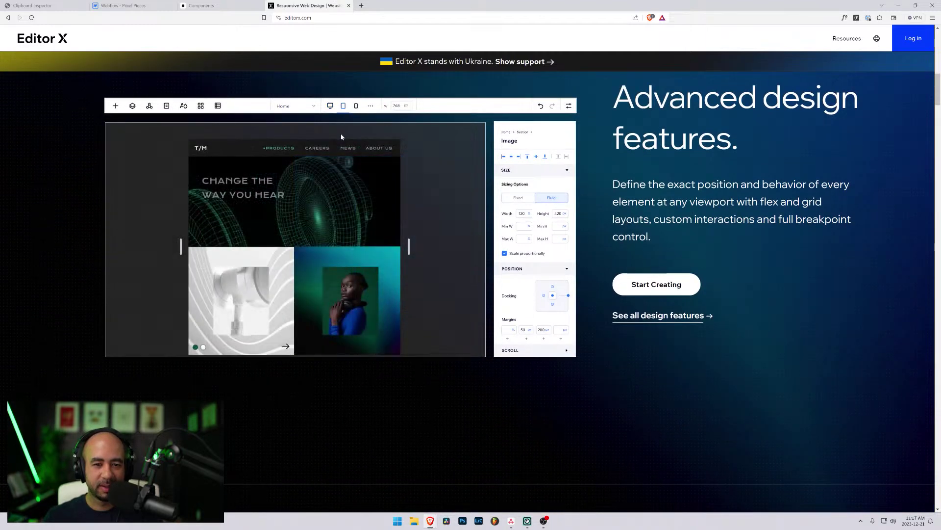
left_click(349, 5)
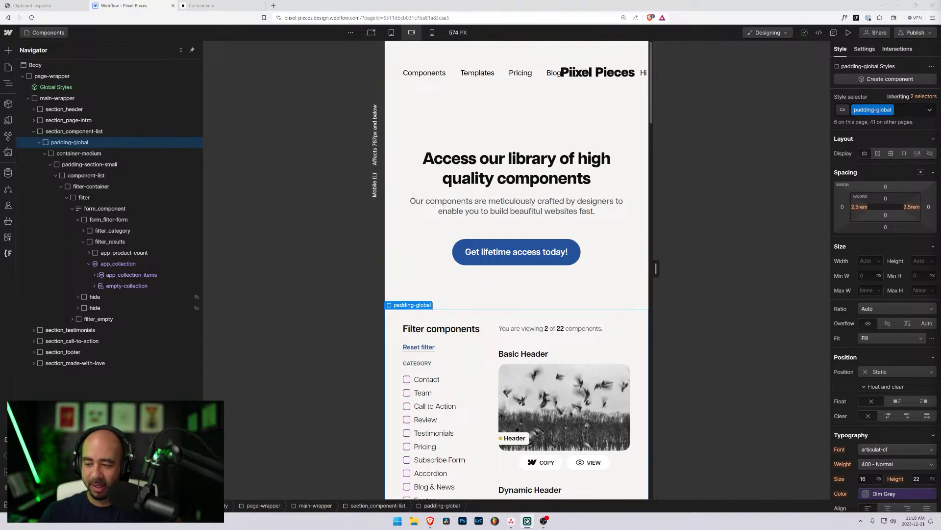
- Inspect the filter_category, filter_results, form_component and form_filter-form elements in mobile landscape, collapsing the children of filter_results in the element tree
scroll(468, 201, "down", 8)
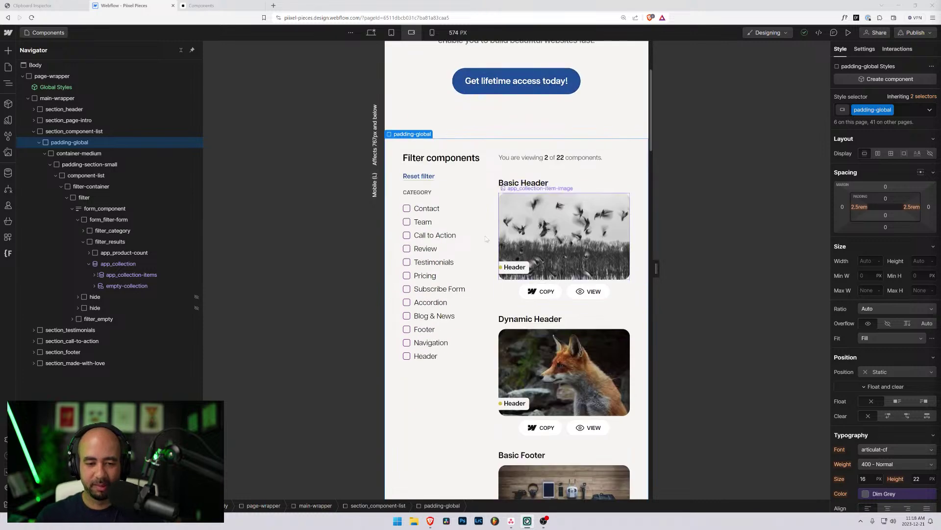
scroll(464, 188, "up", 4)
left_click(467, 147)
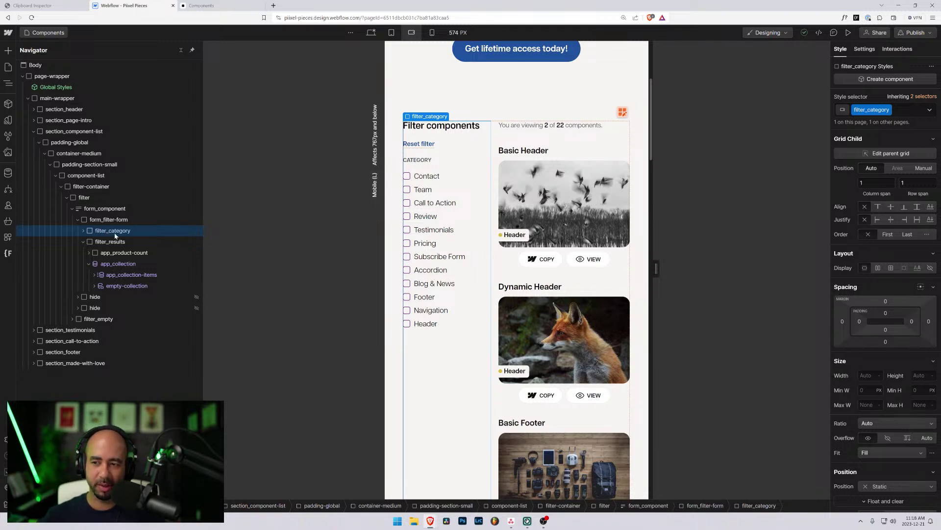
left_click(96, 242)
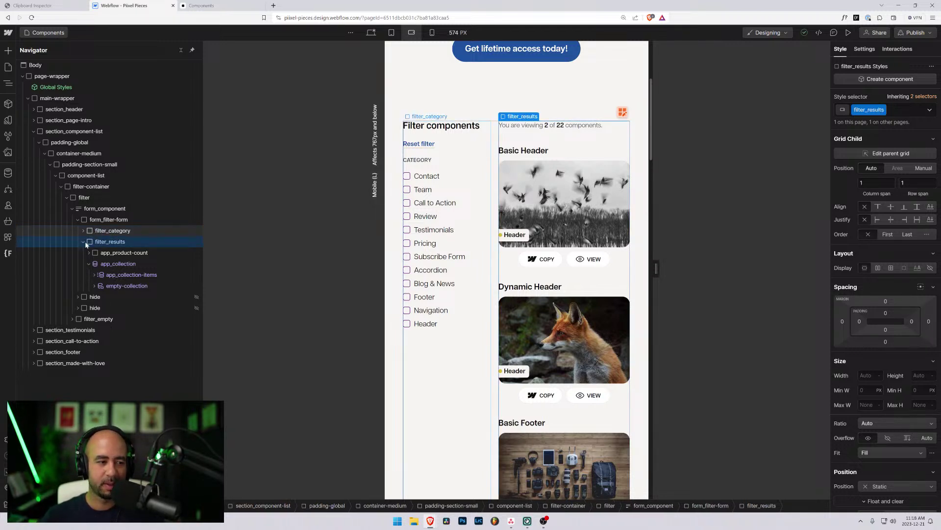
left_click(100, 233)
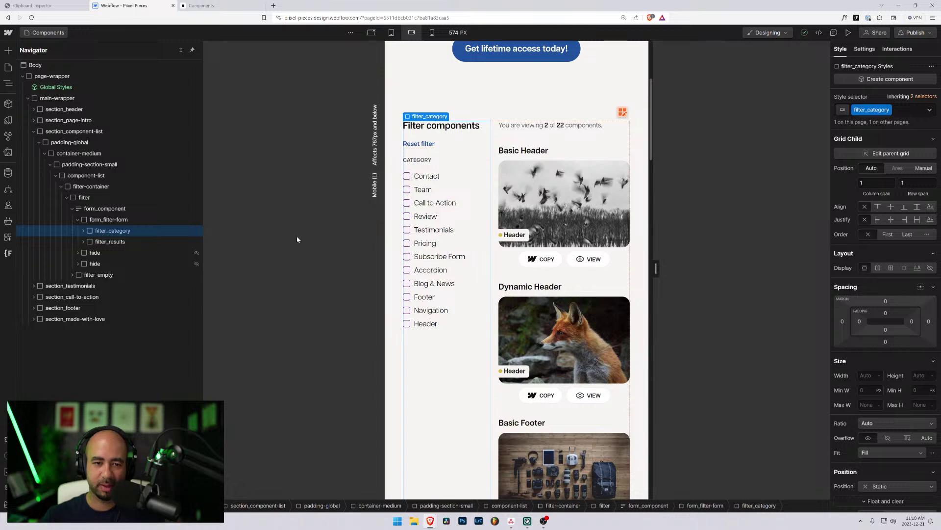
scroll(297, 239, "down", 4)
scroll(297, 239, "up", 6)
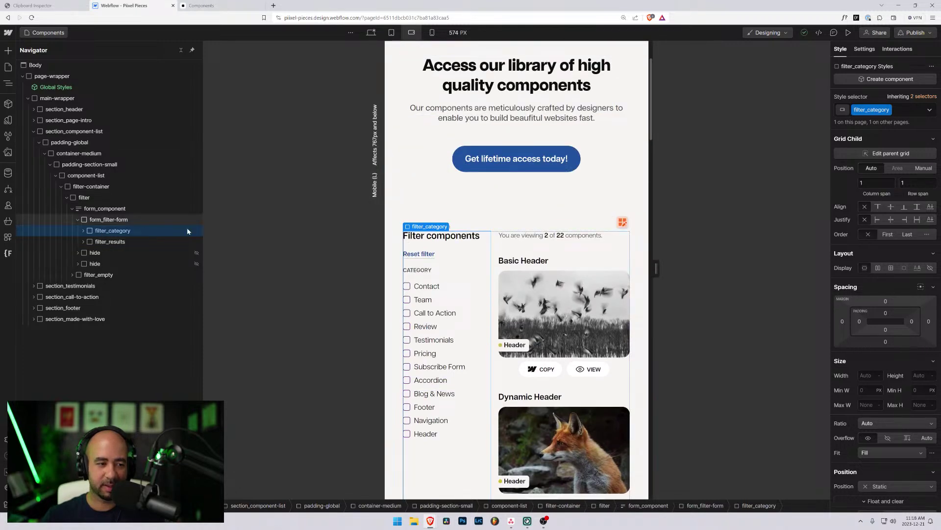
left_click(110, 209)
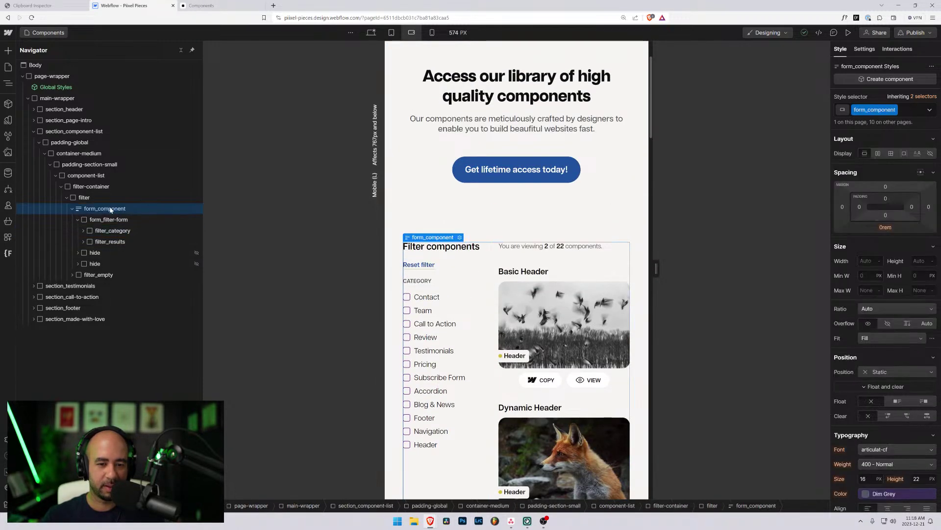
key("Up")
key("Up")
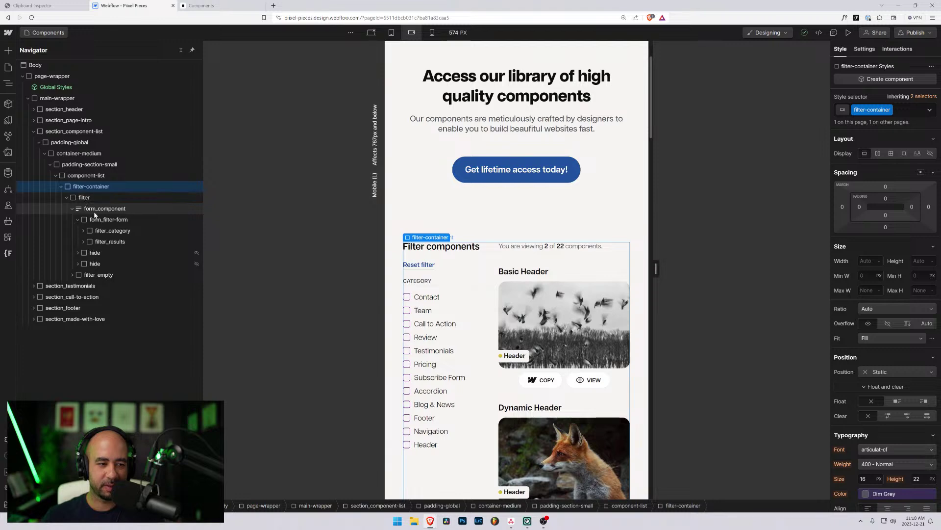
left_click(96, 220)
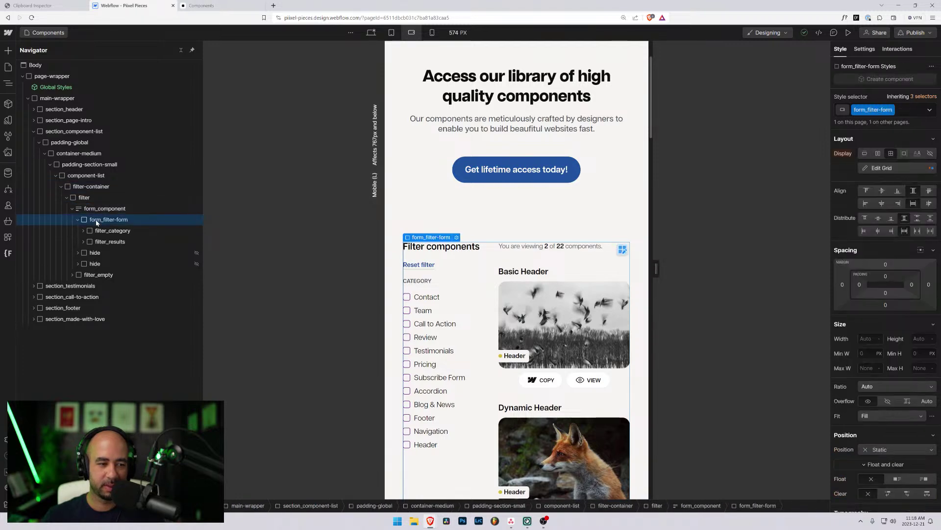
- Switch form_filter-form to the tablet breakpoint and on to the desktop breakpoint, examining the filter list and results grid at each
left_click(391, 32)
scroll(421, 216, "down", 9)
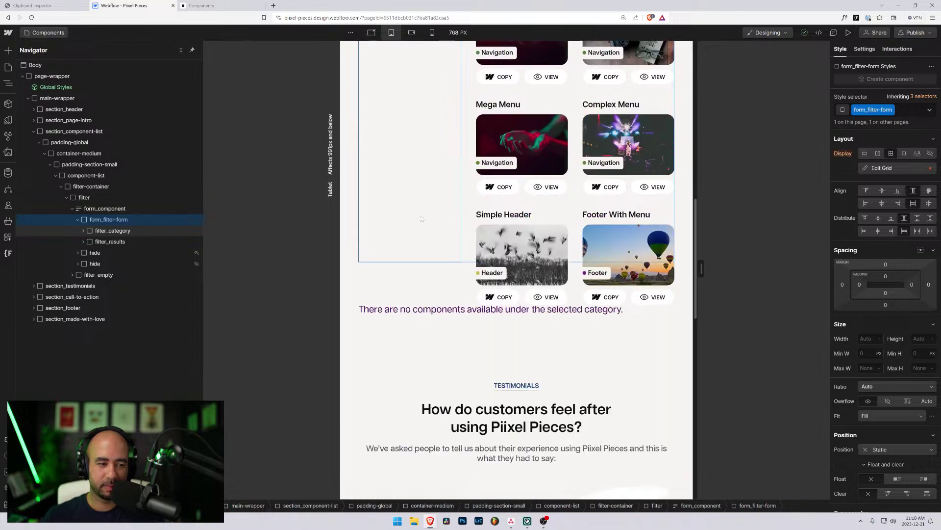
scroll(421, 217, "up", 6)
left_click(372, 32)
scroll(429, 225, "down", 10)
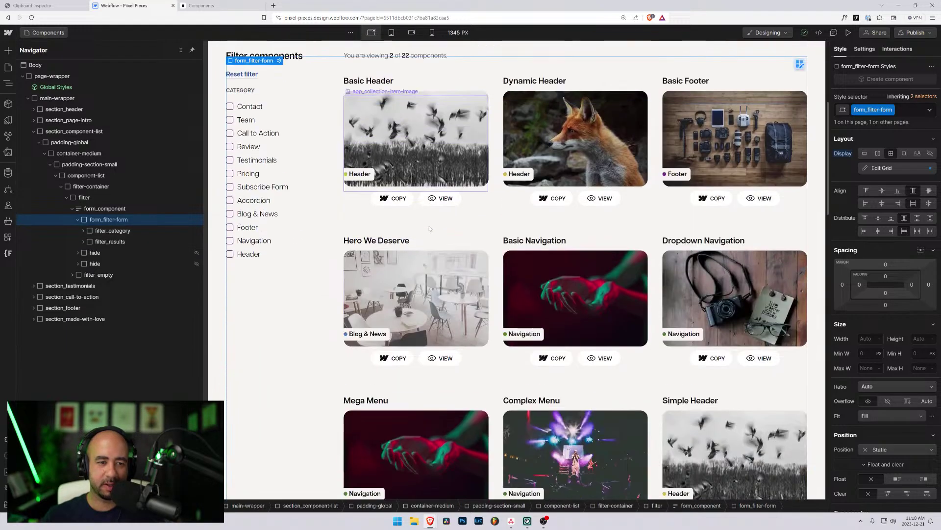
scroll(429, 224, "up", 10)
scroll(429, 225, "down", 7)
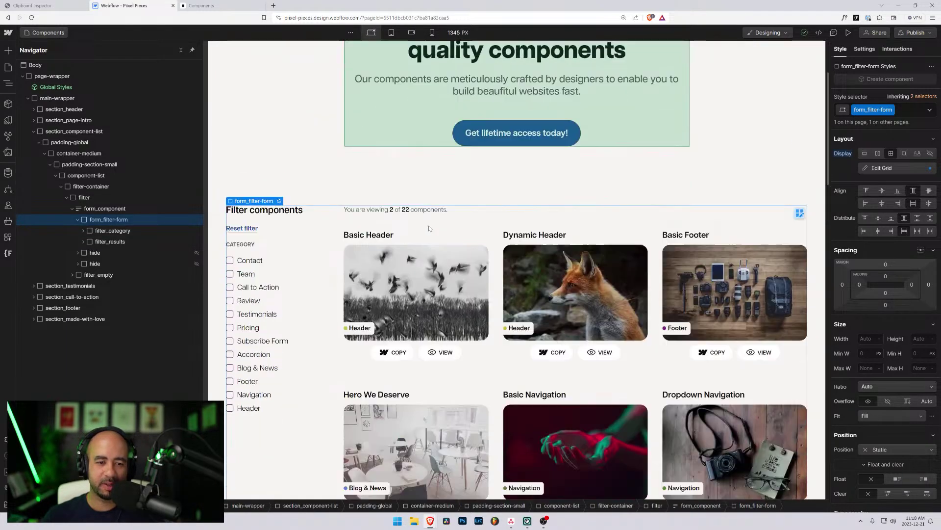
scroll(429, 227, "up", 4)
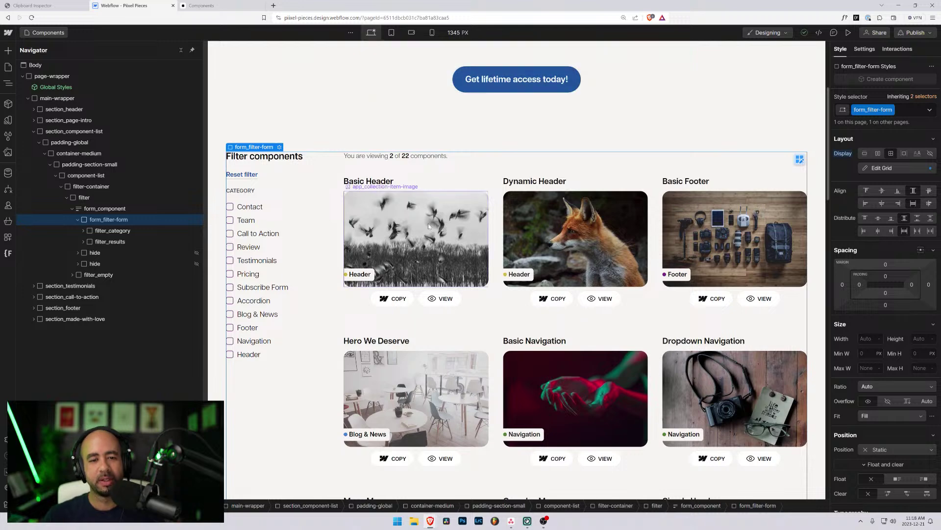
- Select the filter_category block at the desktop breakpoint and bring up its position settings
left_click(106, 232)
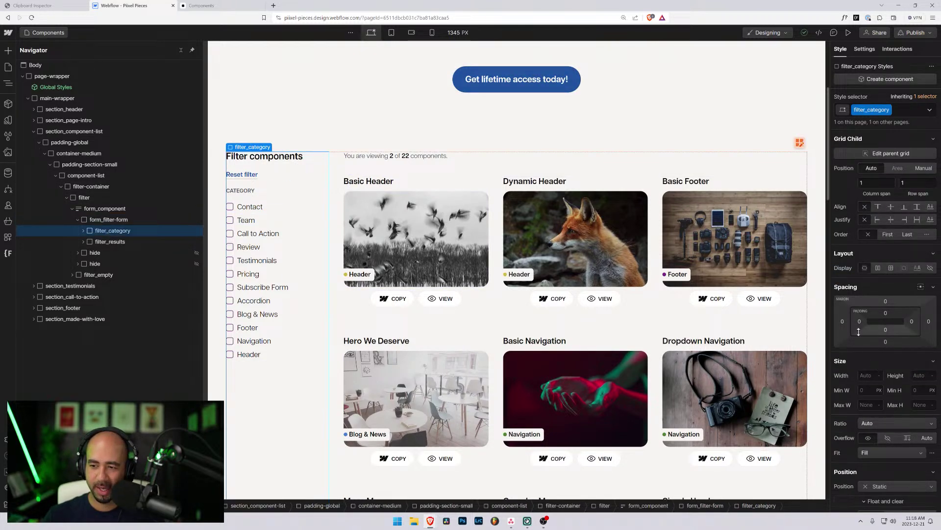
scroll(859, 332, "down", 3)
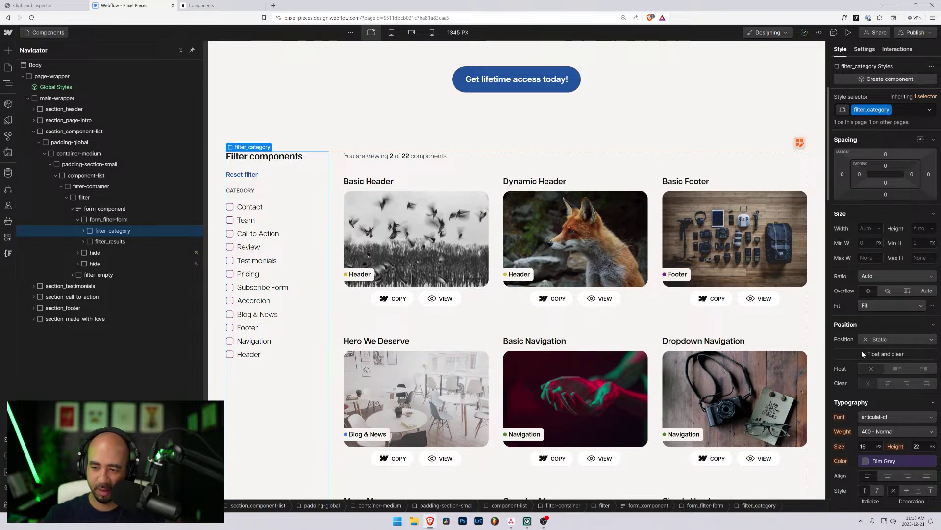
- Set the filter_category element's position to Sticky and check how the sidebar scrolls on the canvas
left_click(882, 339)
left_click(880, 382)
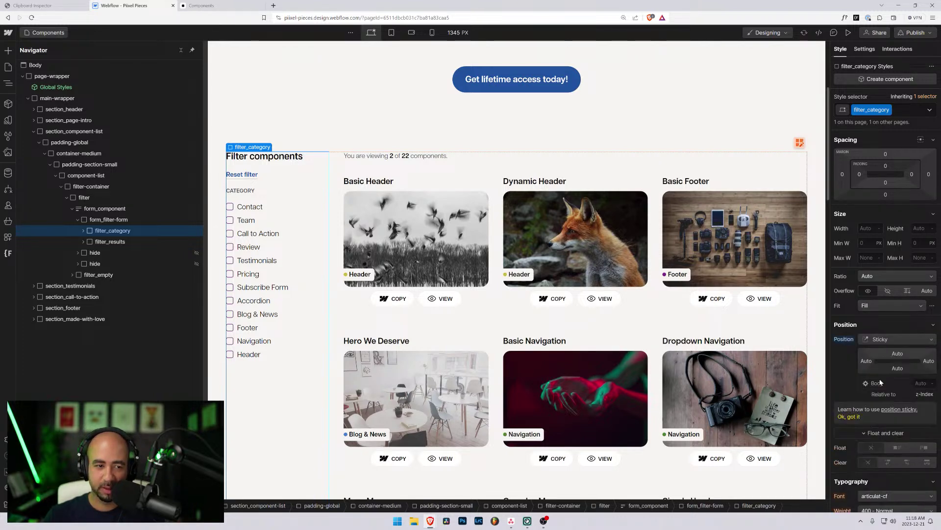
scroll(354, 177, "down", 5)
scroll(354, 181, "up", 6)
scroll(354, 181, "down", 4)
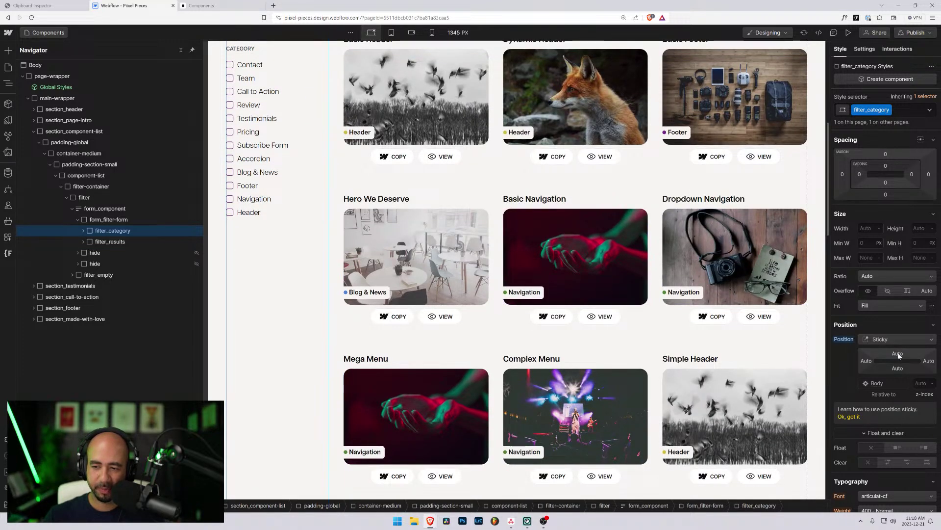
- Set the top offset of the sticky filter_category element to 2.5rem and test its scrolling on the canvas
left_click(898, 354)
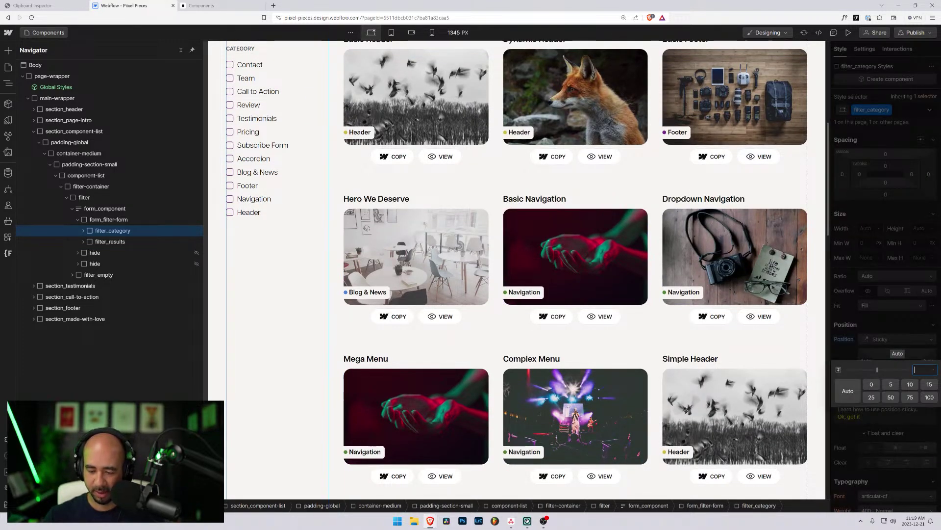
type("2.5rem")
key("Return")
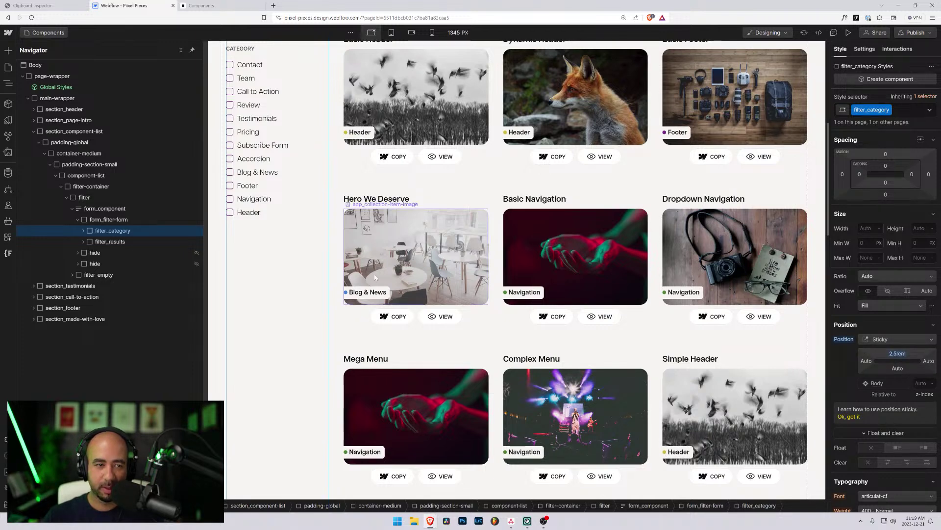
scroll(318, 261, "down", 4)
scroll(315, 260, "up", 7)
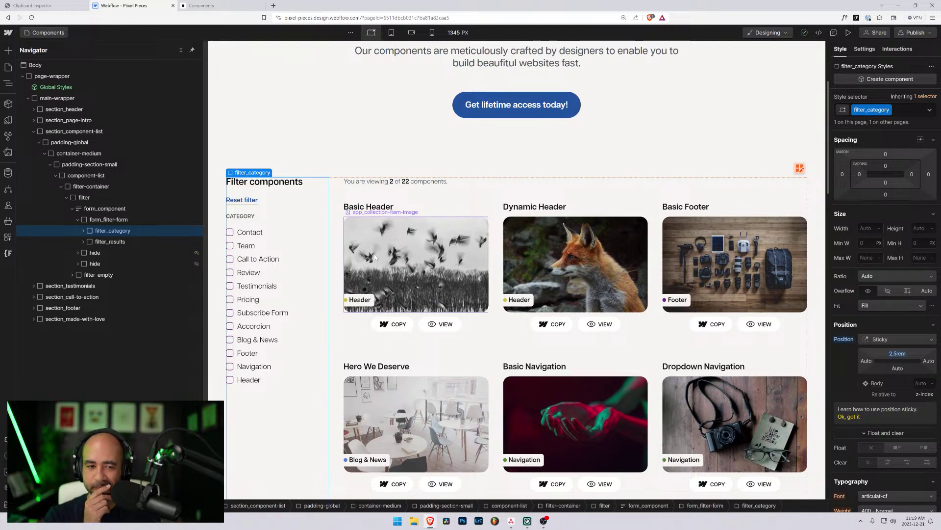
scroll(223, 268, "down", 3)
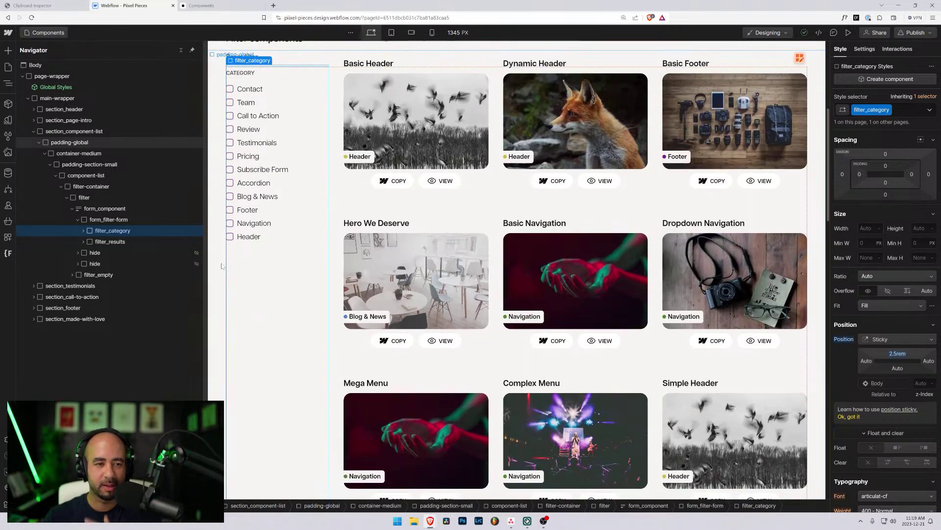
scroll(223, 267, "up", 3)
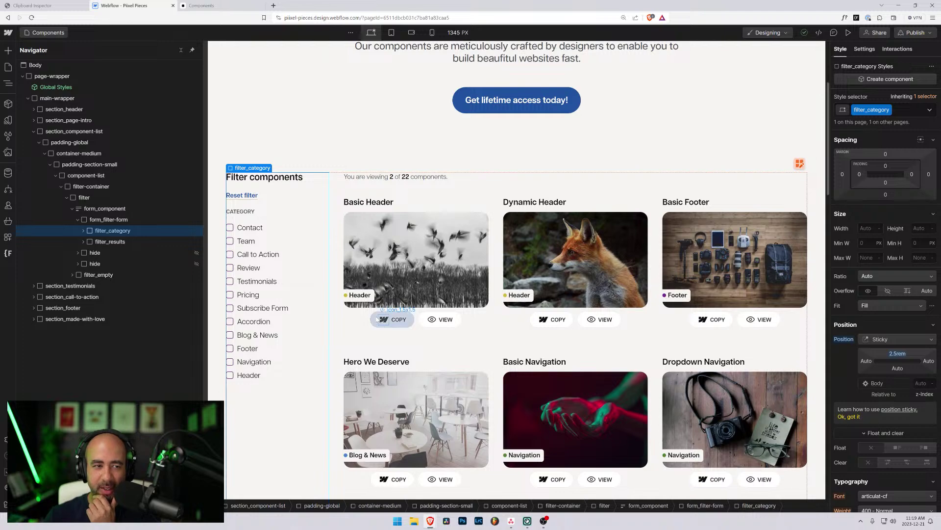
scroll(407, 293, "down", 15)
scroll(407, 292, "up", 11)
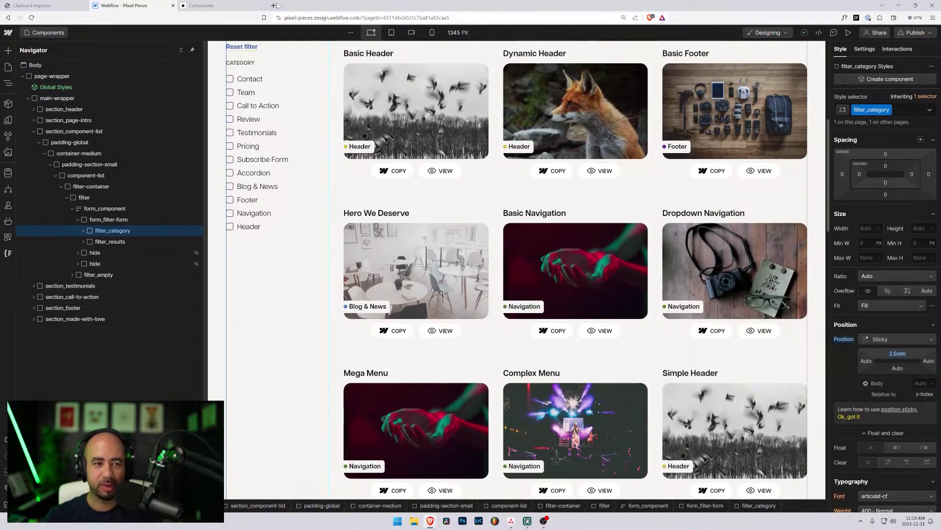
- Search the web for "webflow sticky" in a new browser tab and open the Webflow University article on creating a sticky sidebar
left_click(275, 5)
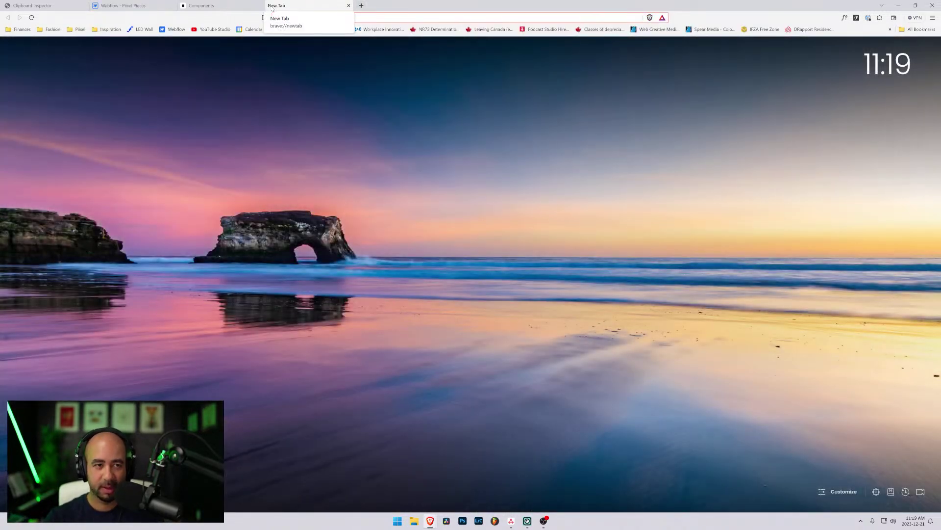
type("web")
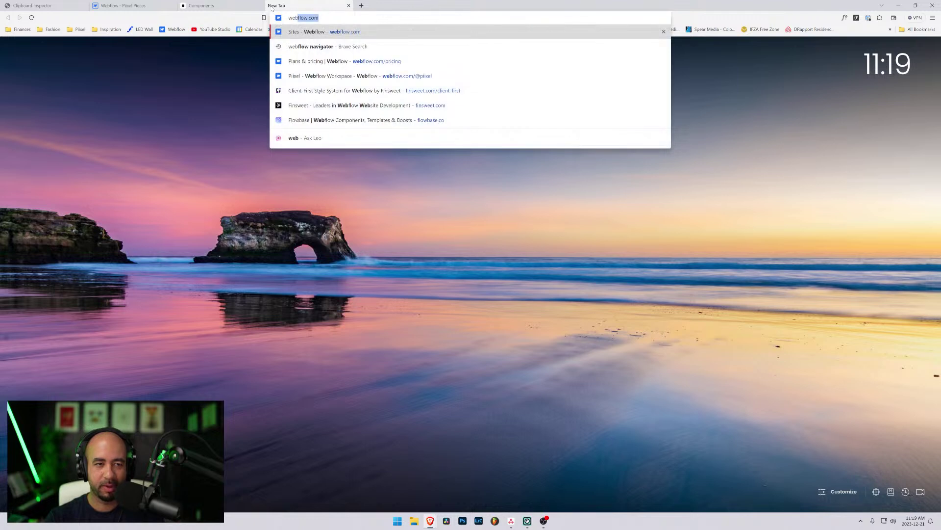
type("flow sitic")
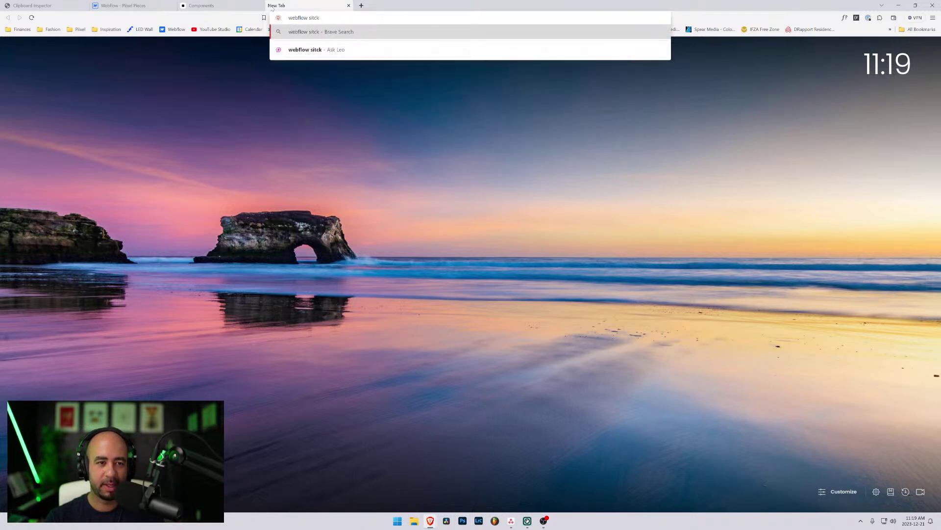
key("BackSpace")
key("BackSpace")
key("BackSpace")
key("BackSpace")
type("ticky")
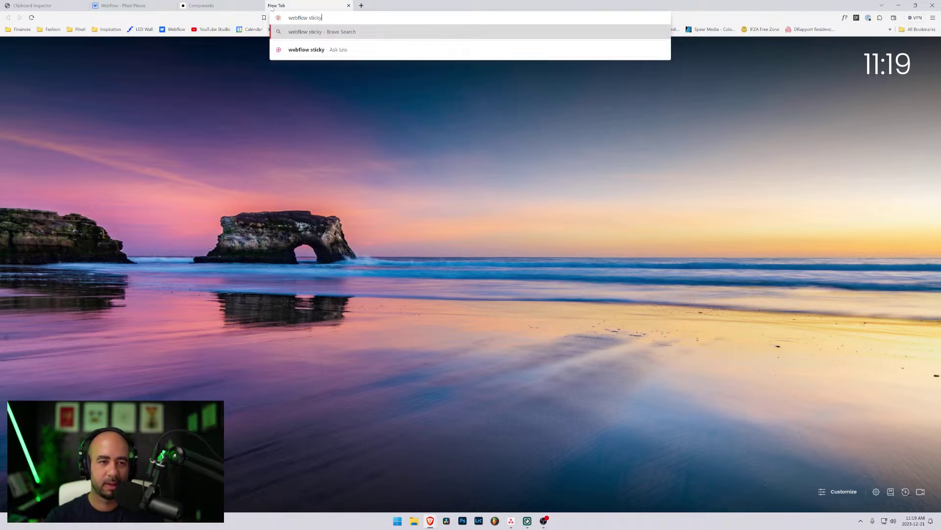
key("Return")
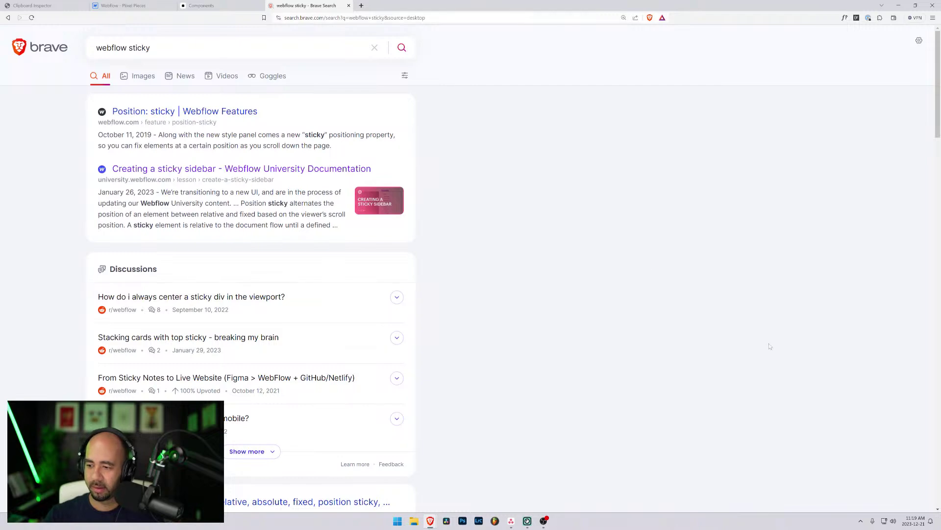
left_click(323, 169)
- Read the article's sections on setting and troubleshooting position sticky, including the distance, overflow and height requirements
scroll(584, 258, "down", 10)
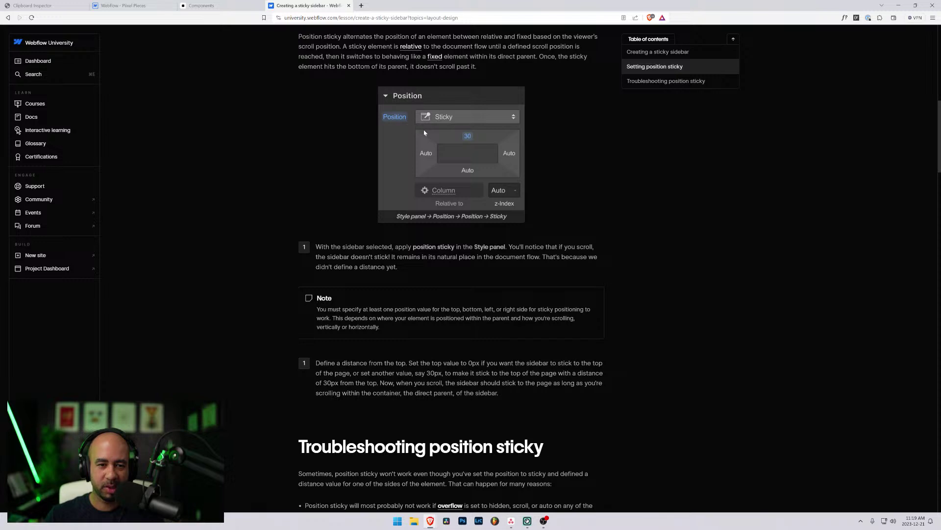
left_click_drag(449, 36, 410, 56)
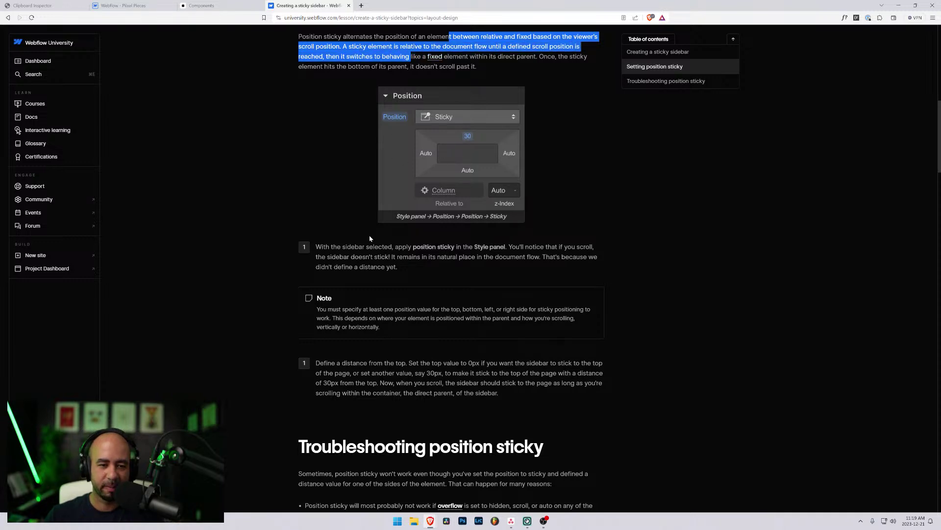
scroll(369, 238, "down", 2)
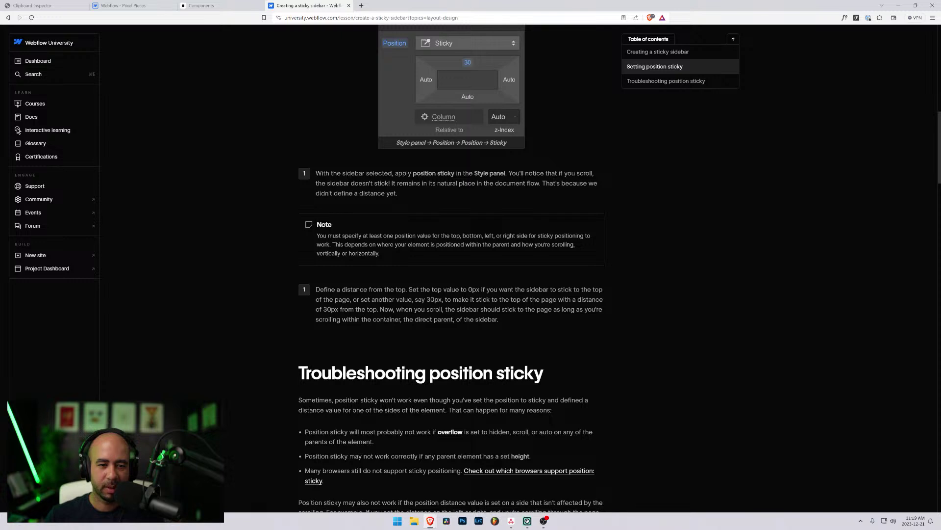
left_click_drag(333, 173, 533, 181)
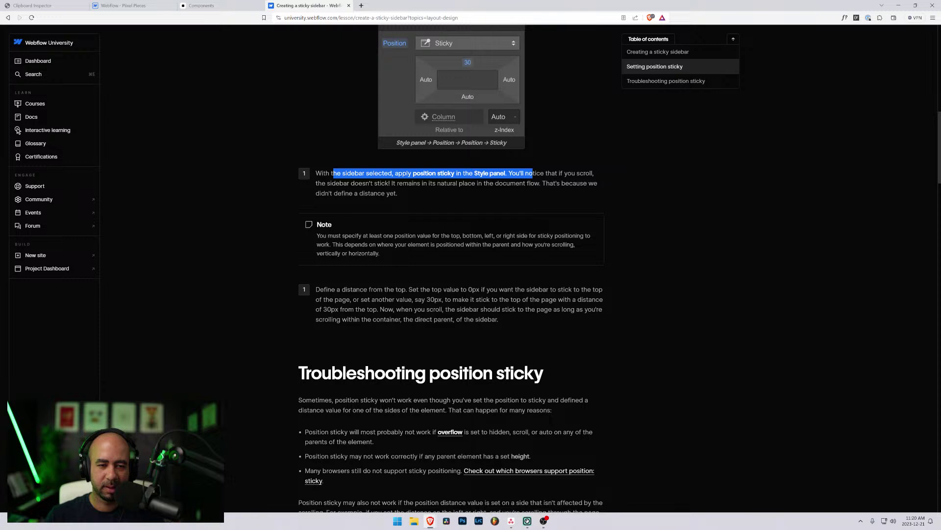
left_click_drag(445, 183, 394, 194)
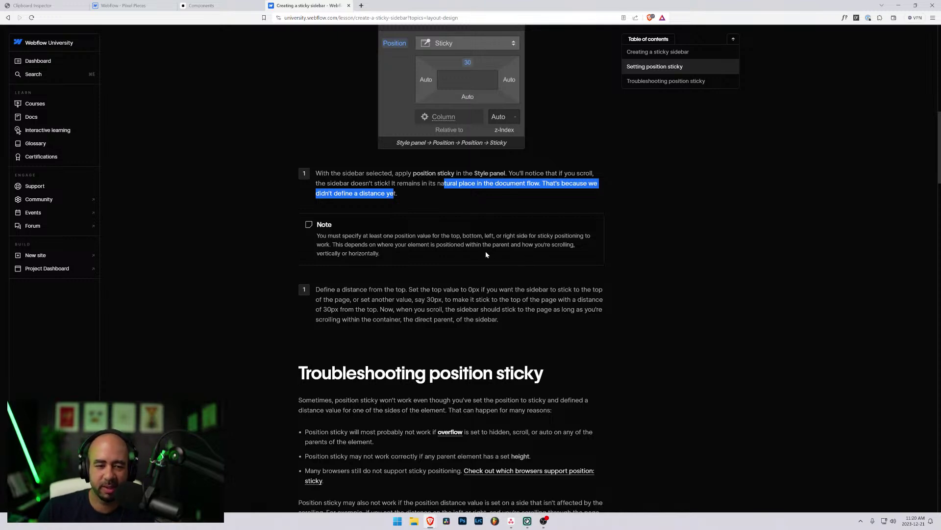
scroll(367, 302, "down", 7)
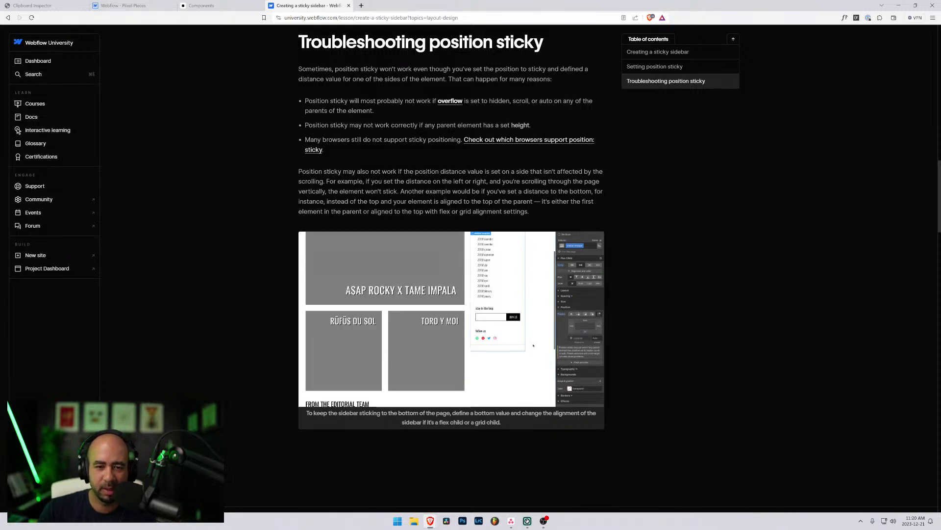
left_click_drag(349, 171, 596, 171)
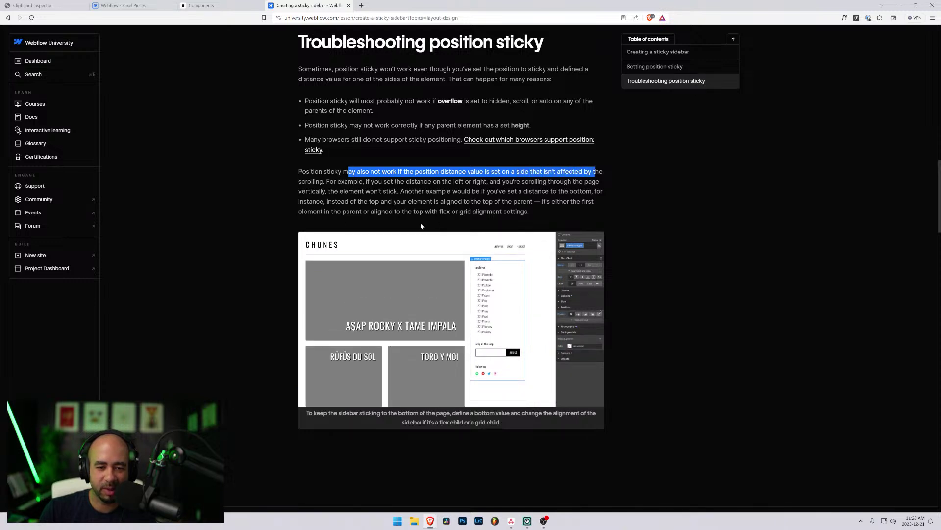
scroll(407, 223, "down", 4)
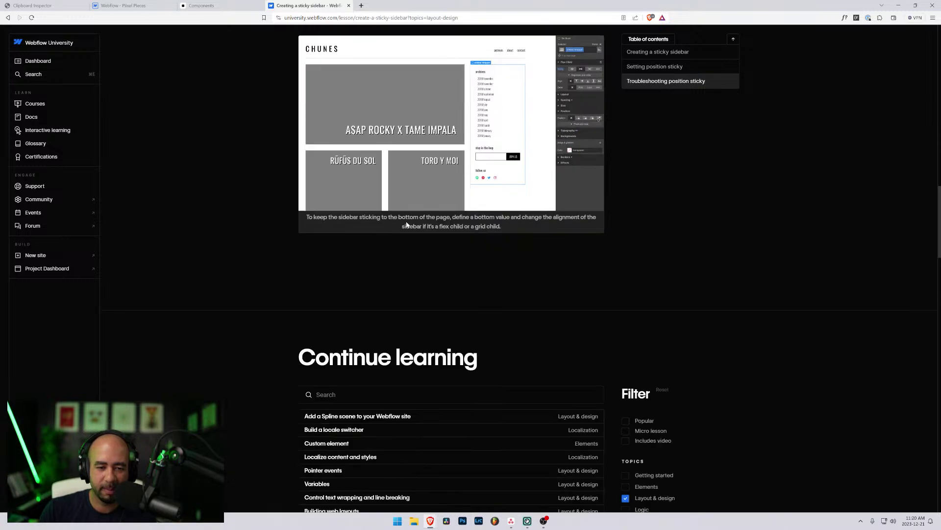
scroll(406, 221, "up", 1)
scroll(406, 221, "up", 3)
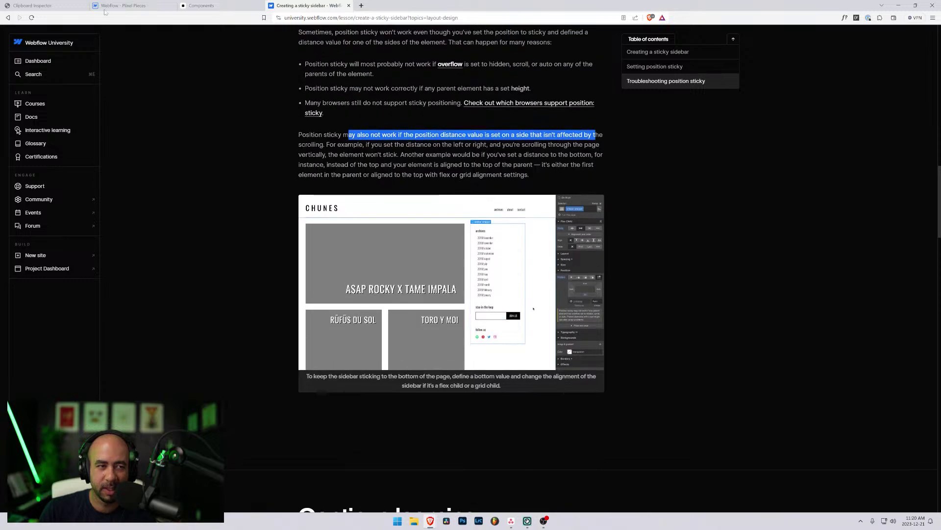
- Return to the Webflow Designer and check the filter sidebar's scrolling in preview mode and on the design canvas
key("ctrl+2")
scroll(349, 221, "down", 3)
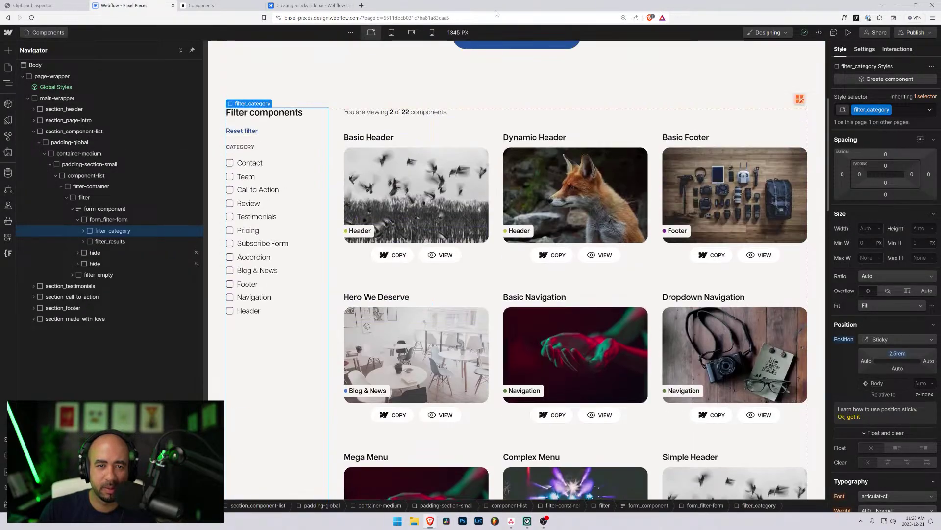
left_click(849, 32)
scroll(162, 86, "down", 3)
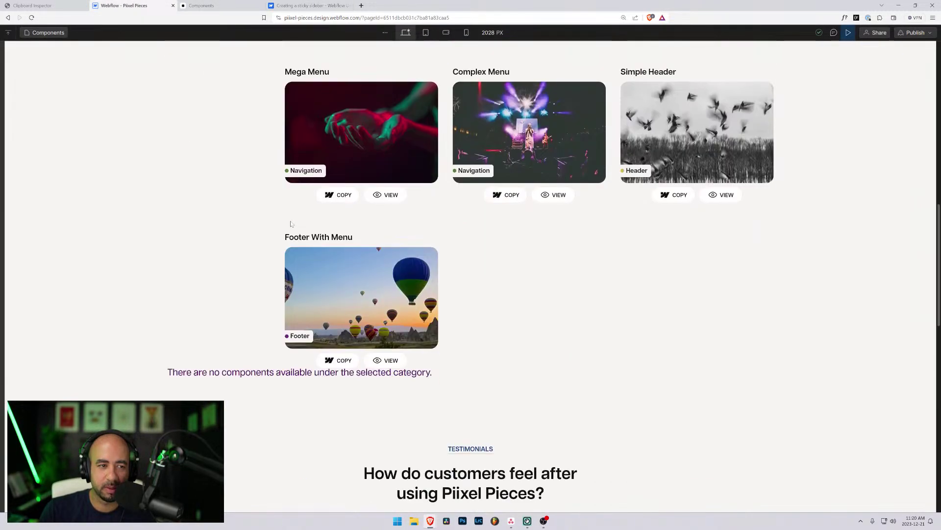
scroll(162, 85, "up", 8)
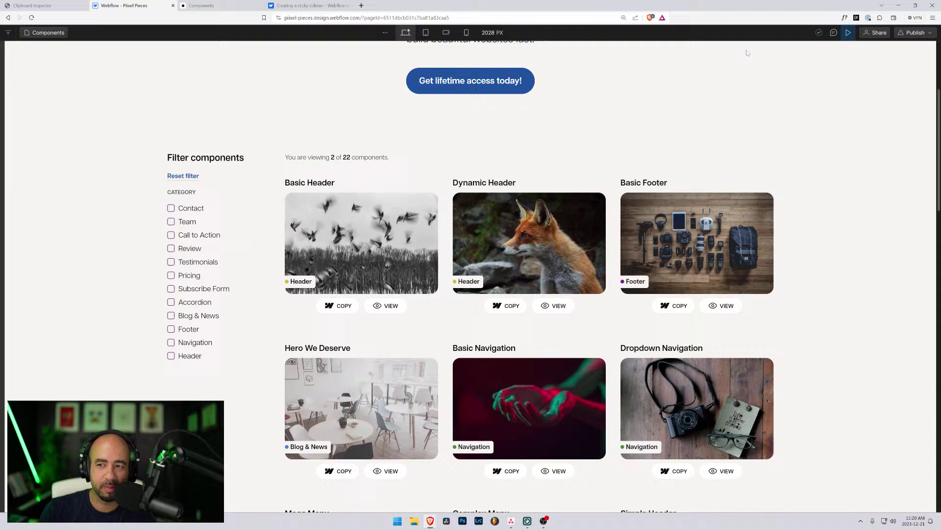
left_click(848, 32)
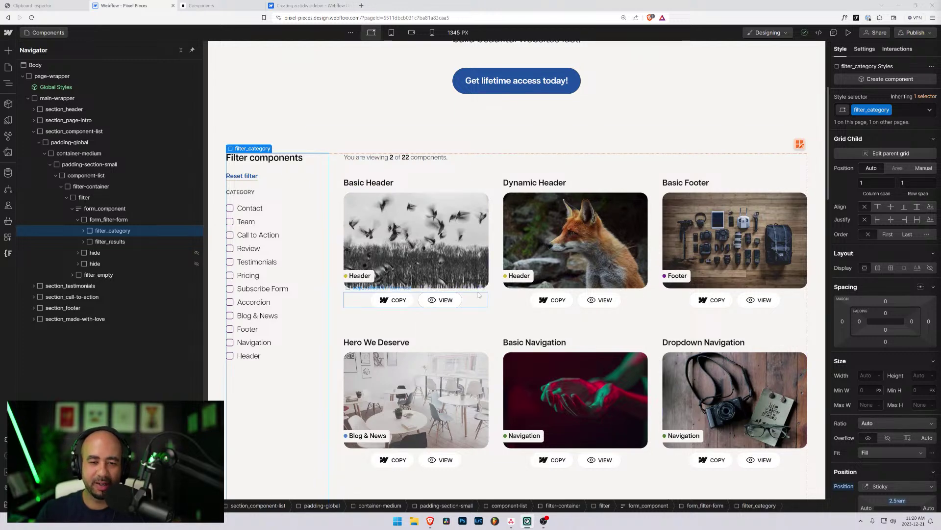
scroll(492, 297, "down", 4)
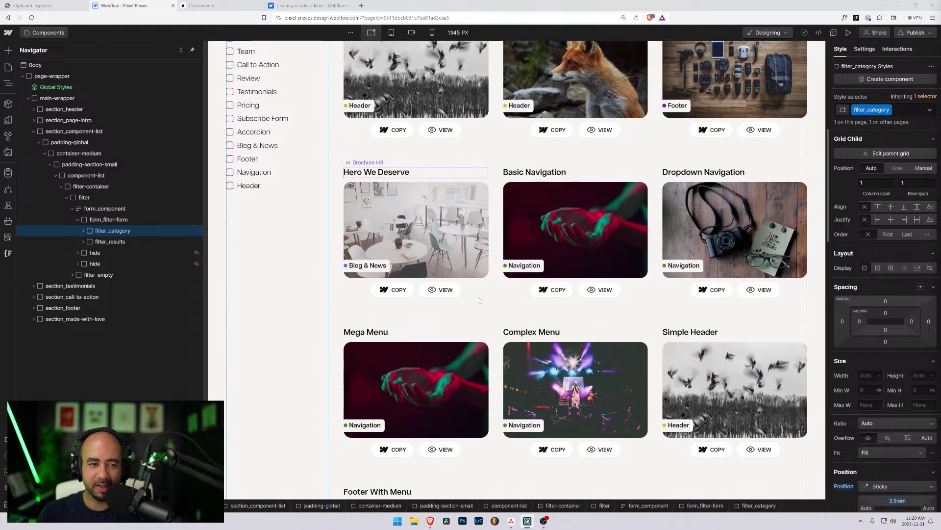
scroll(483, 300, "up", 3)
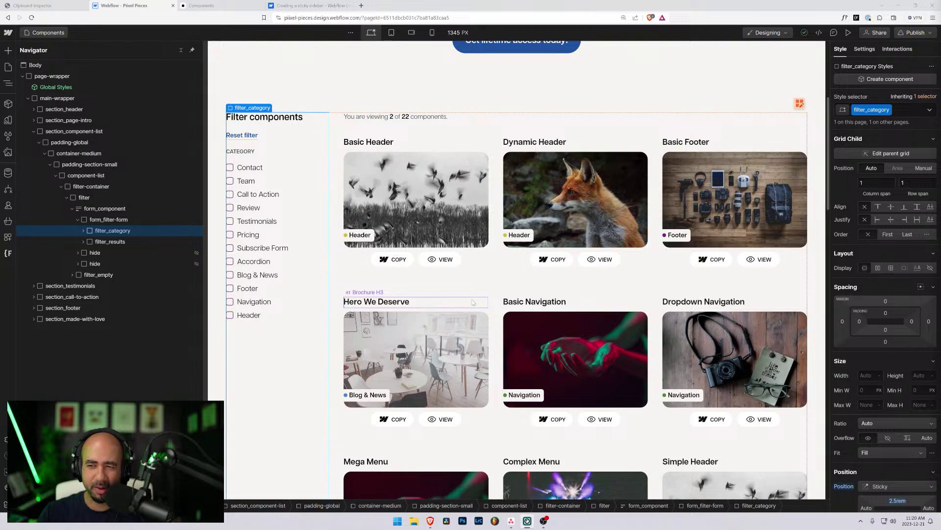
scroll(862, 416, "down", 3)
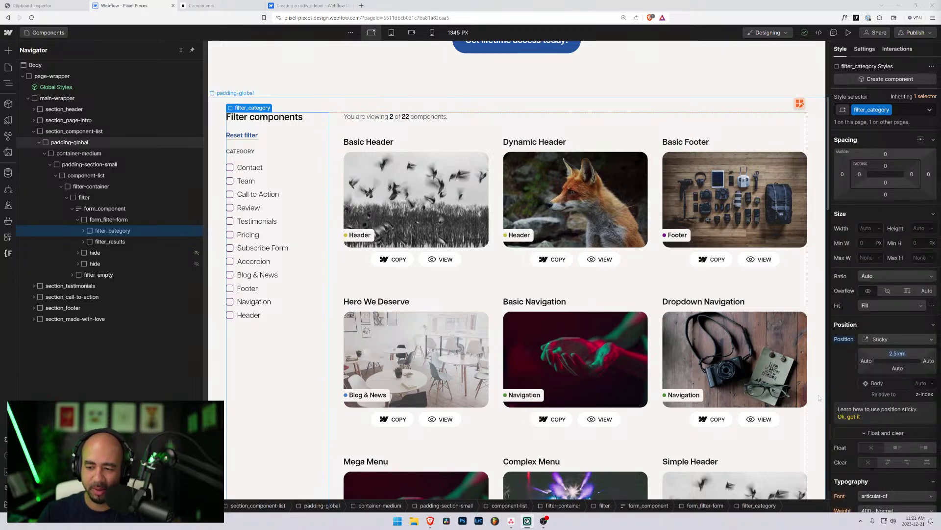
- Set the parent form_filter-form element's position to Relative and test the sidebar's scrolling on the canvas
left_click(91, 220)
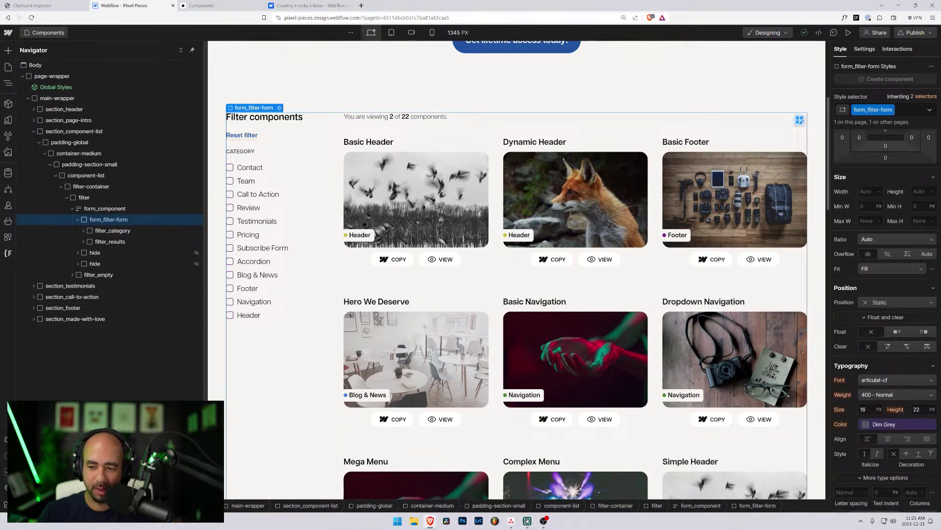
scroll(888, 267, "down", 2)
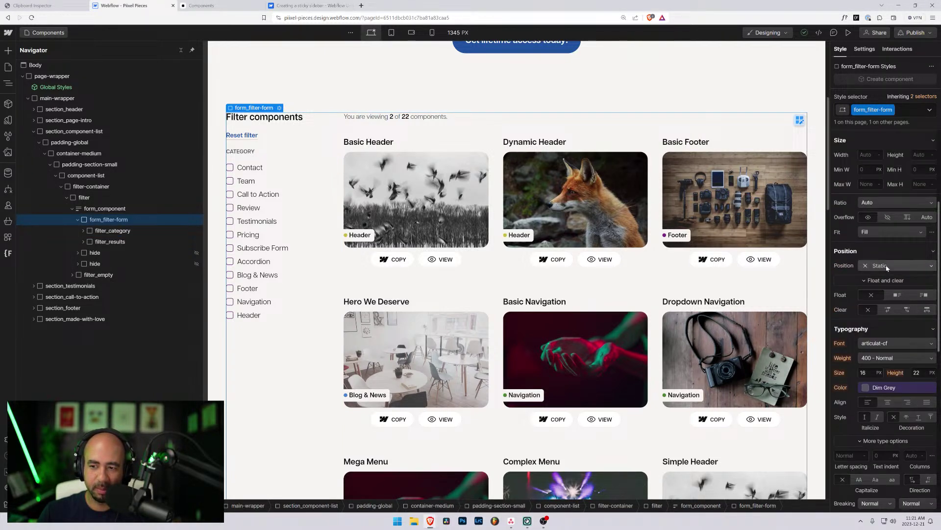
left_click(887, 267)
left_click(882, 277)
scroll(292, 268, "down", 4)
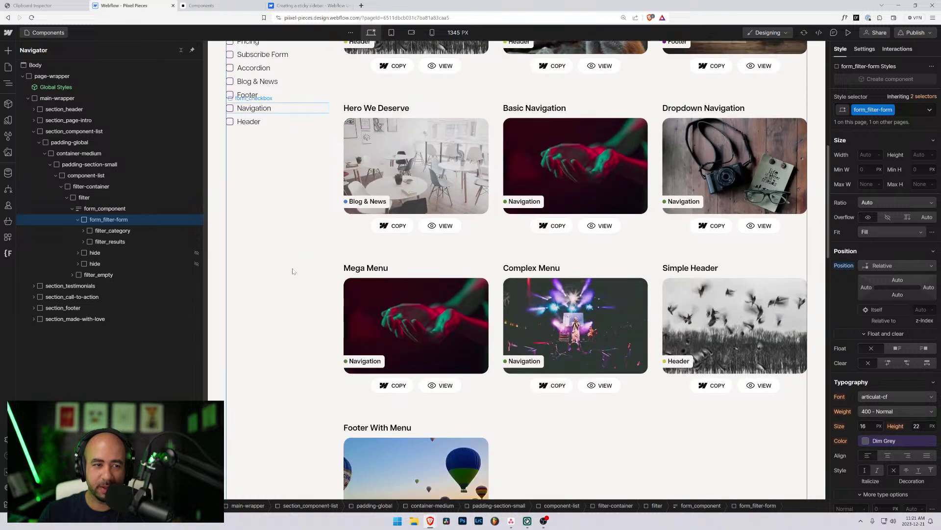
scroll(292, 269, "up", 4)
scroll(297, 296, "down", 3)
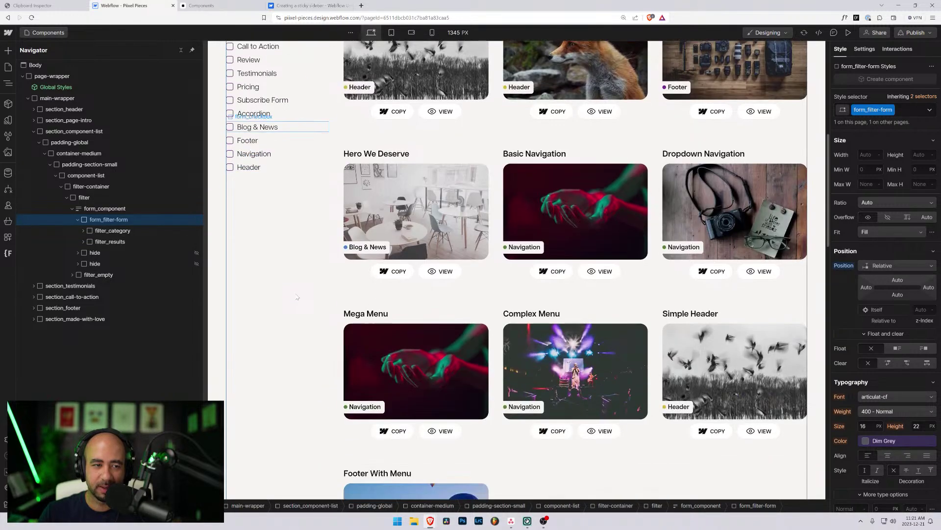
scroll(297, 297, "down", 2)
scroll(297, 296, "up", 5)
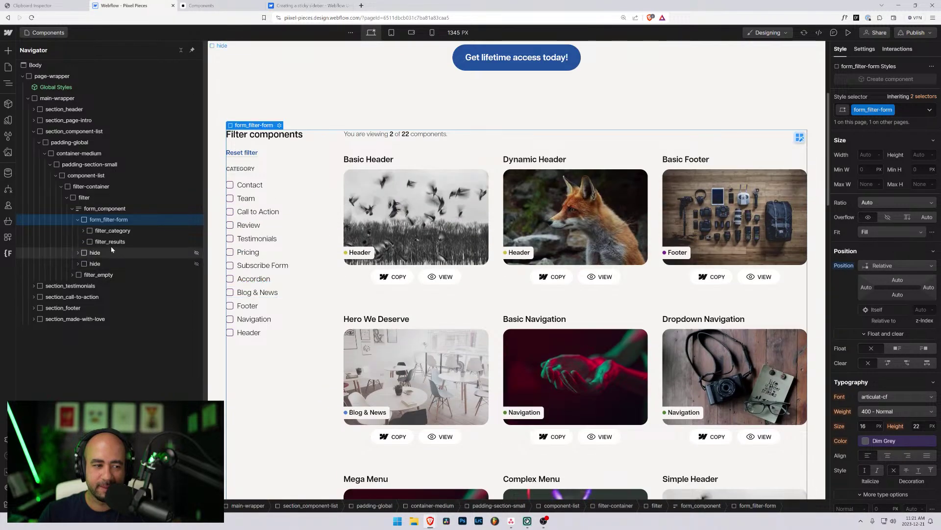
- Inspect the filter_category element's child elements and its sticky position settings
left_click(111, 231)
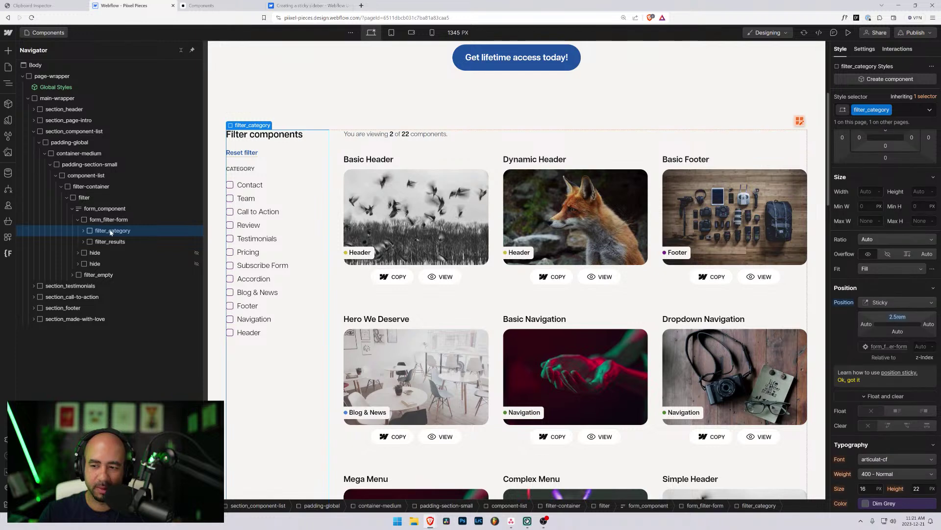
left_click(84, 231)
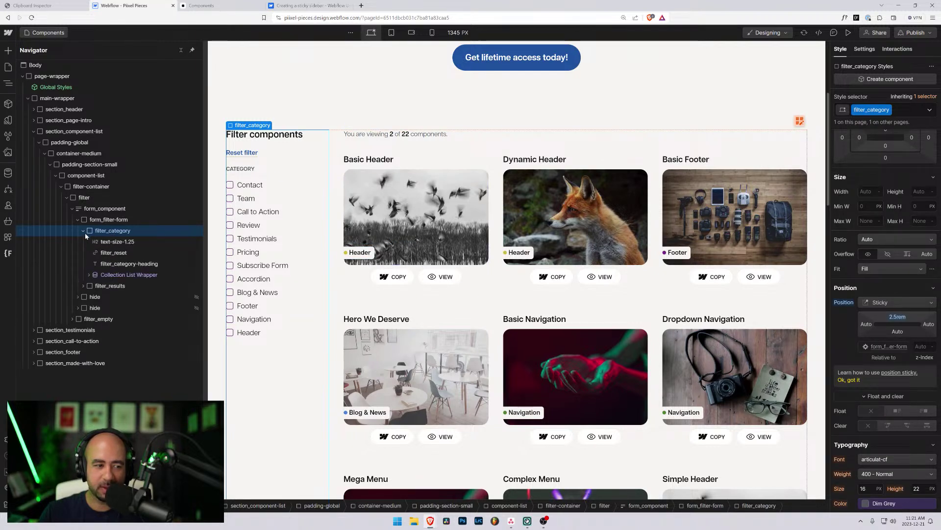
left_click(895, 318)
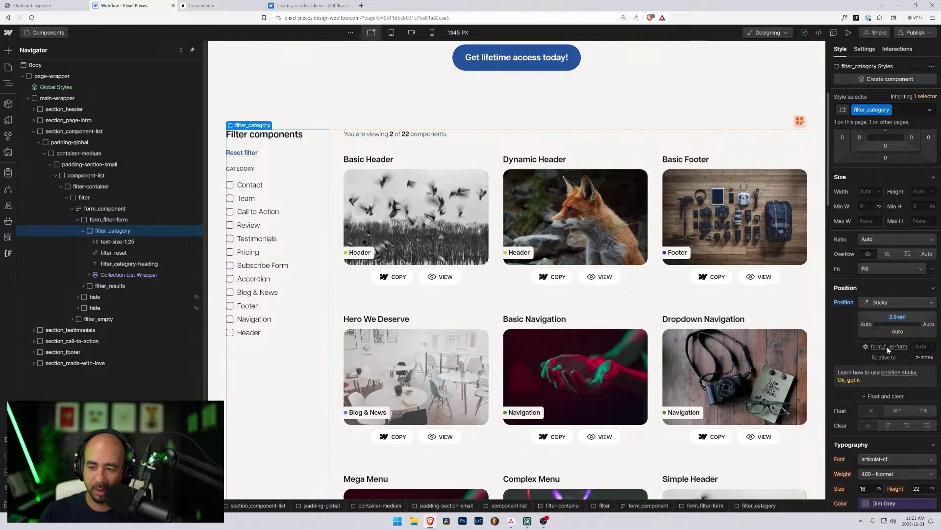
- Open the linked lesson on position sticky and watch the beginning of its tutorial video
left_click(895, 373)
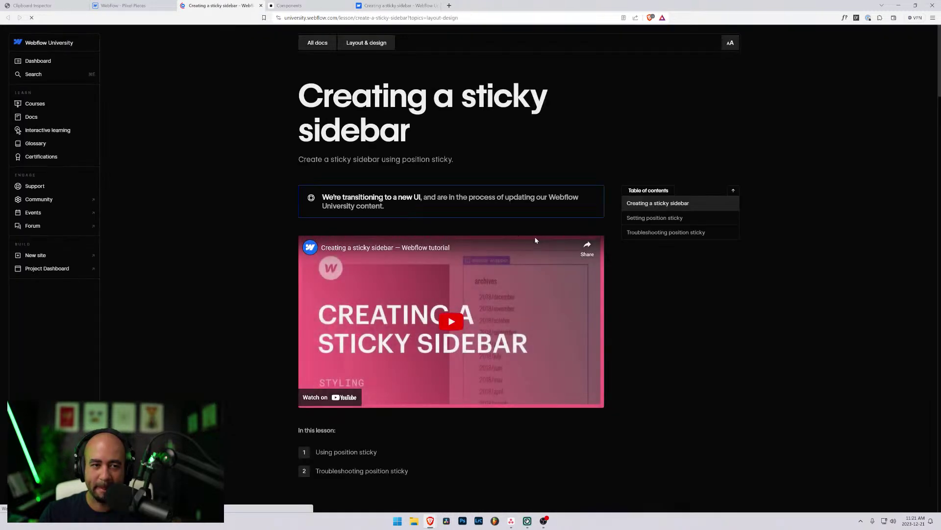
scroll(433, 235, "down", 2)
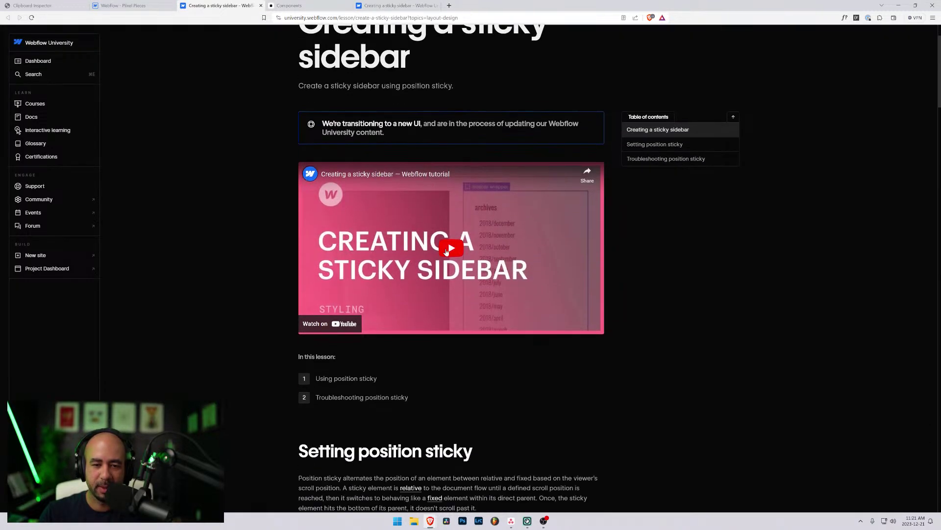
left_click(447, 252)
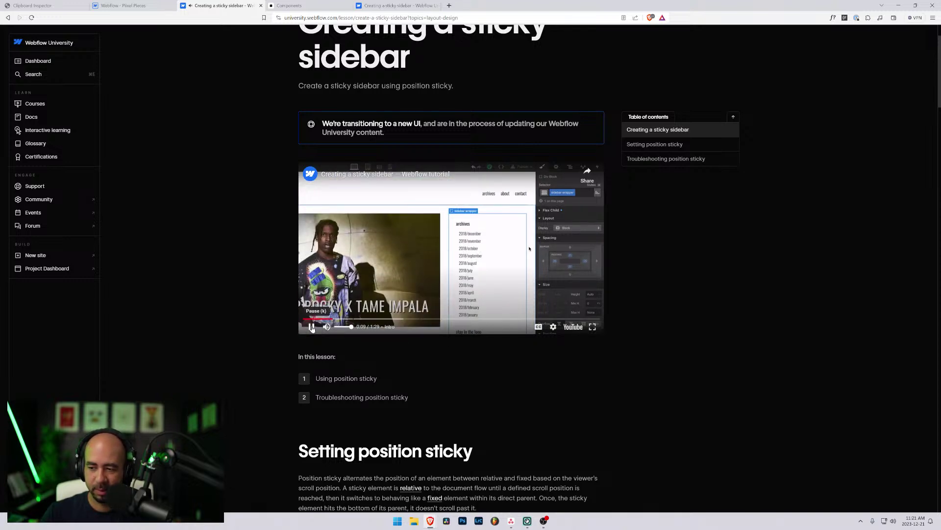
left_click(312, 327)
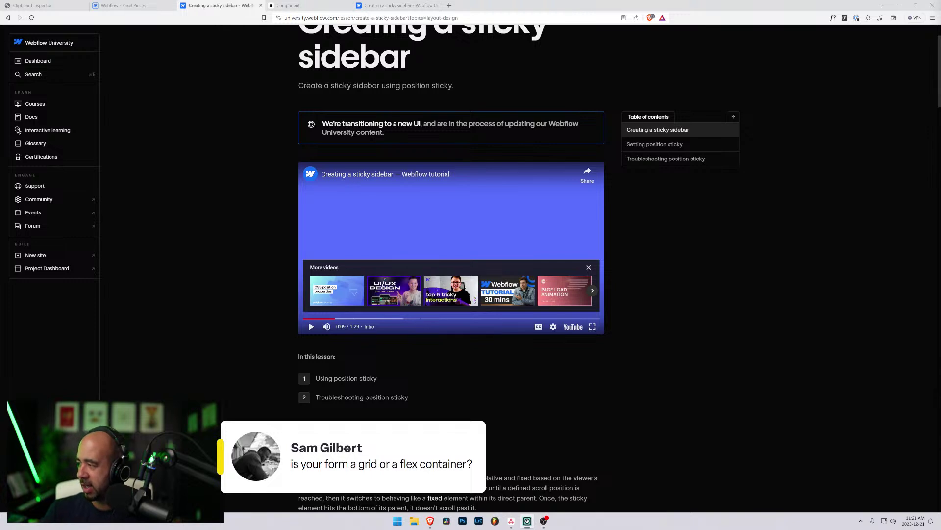
- Return to the Webflow Designer, reset the form_filter-form element's grid display, and test the filter sidebar's scrolling on the canvas
left_click(151, 5)
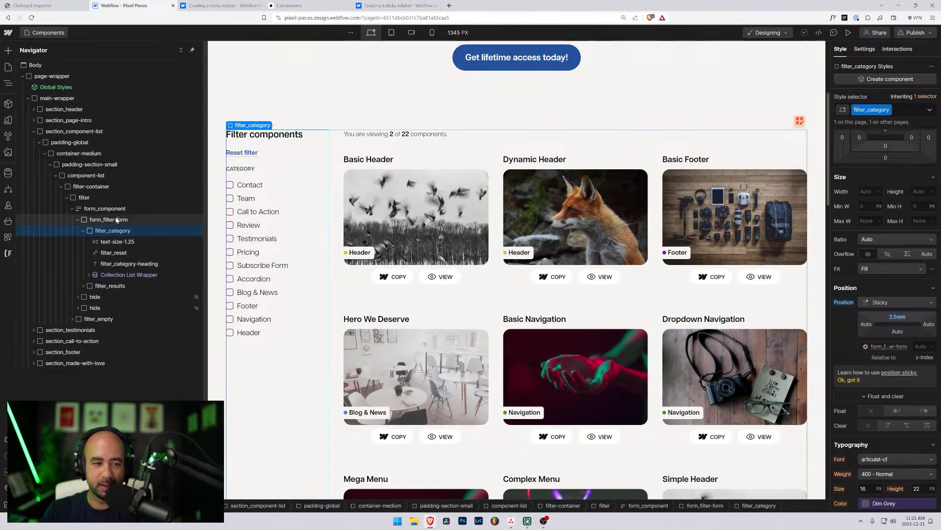
left_click(99, 220)
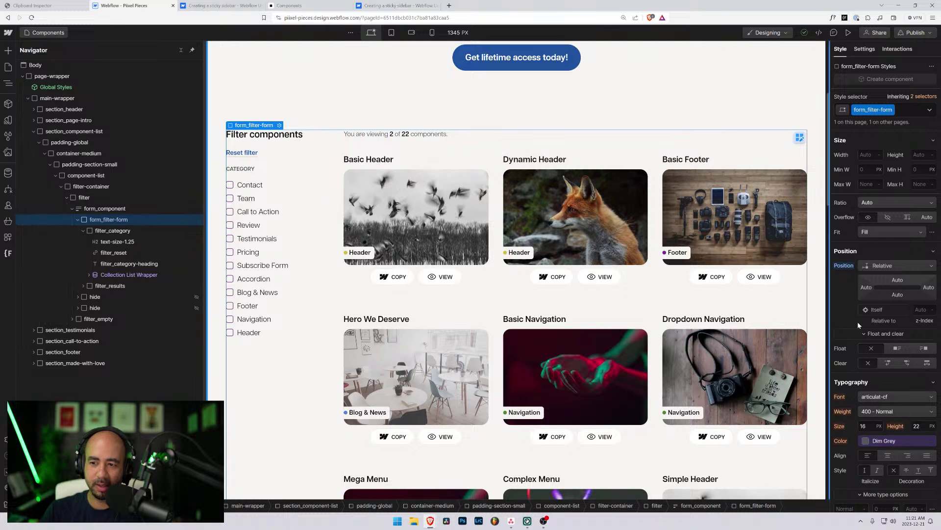
scroll(858, 322, "up", 4)
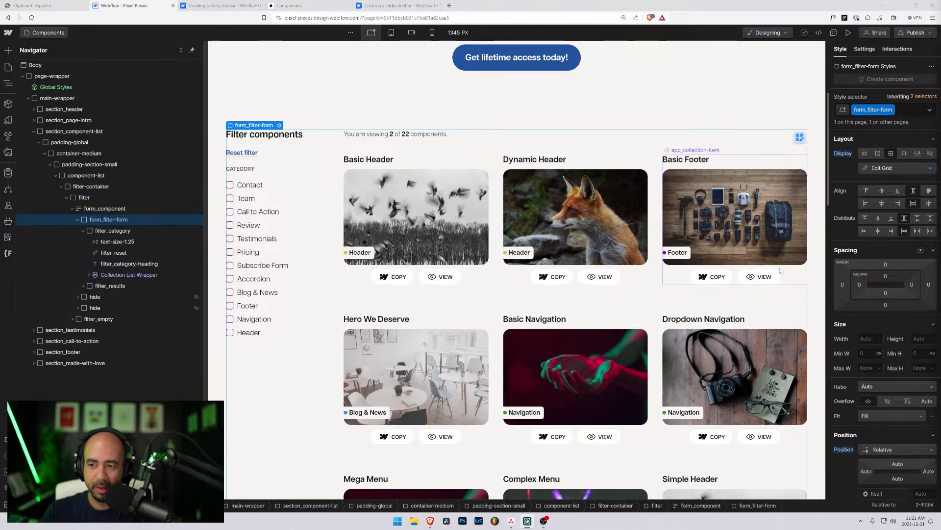
left_click(843, 154, "alt")
scroll(493, 272, "down", 5)
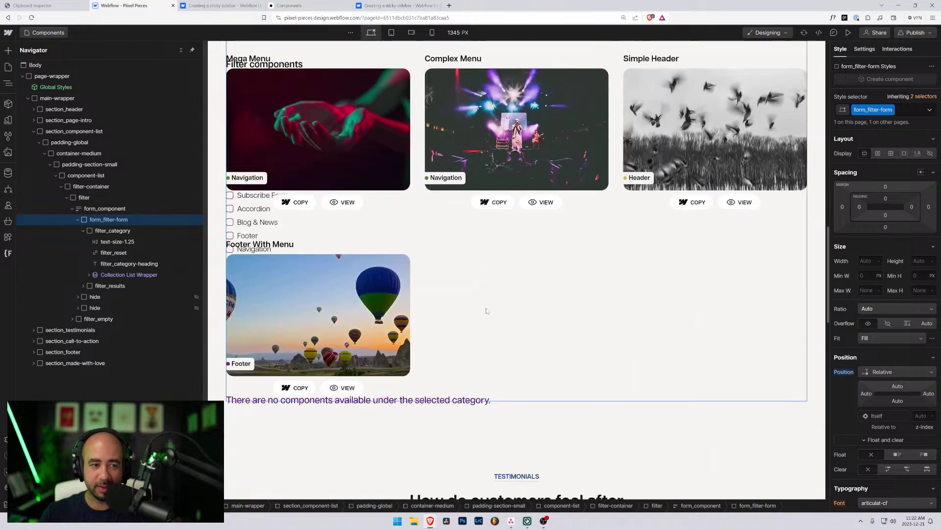
scroll(487, 318, "up", 5)
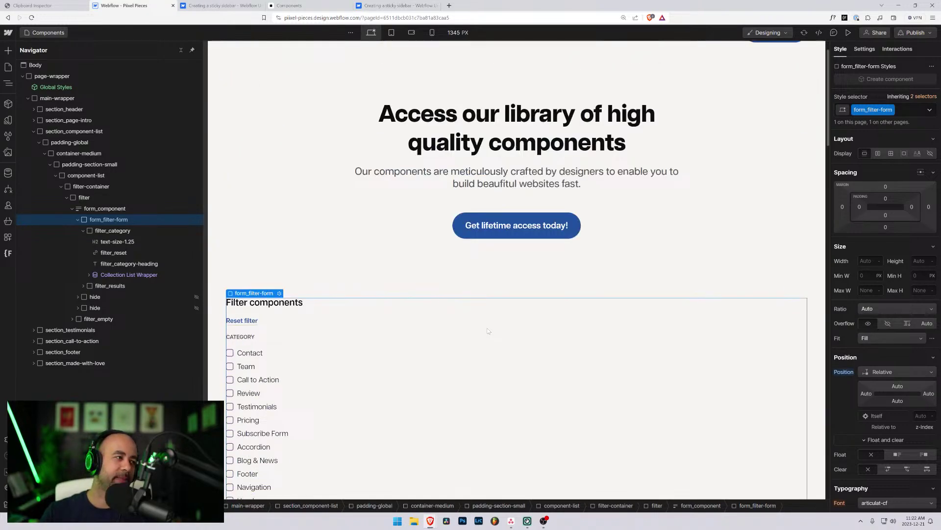
scroll(488, 331, "down", 5)
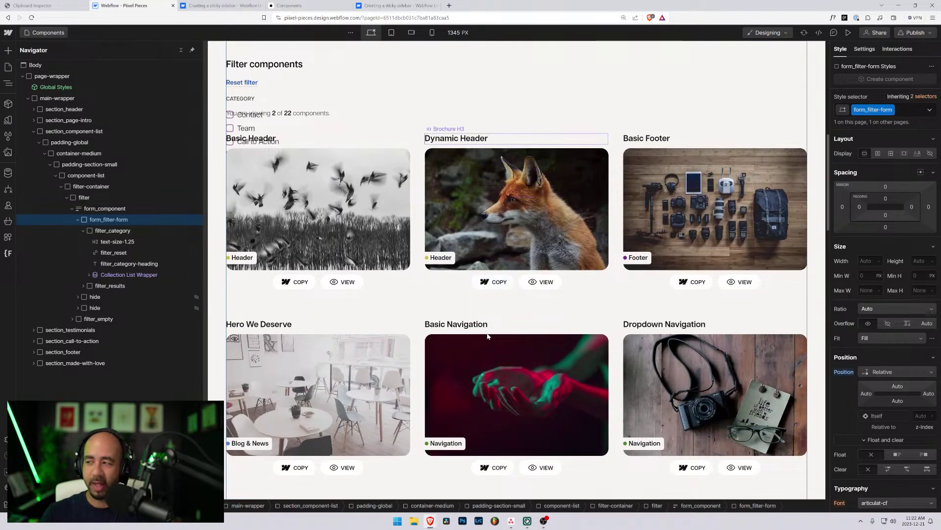
scroll(487, 332, "down", 4)
scroll(487, 332, "up", 6)
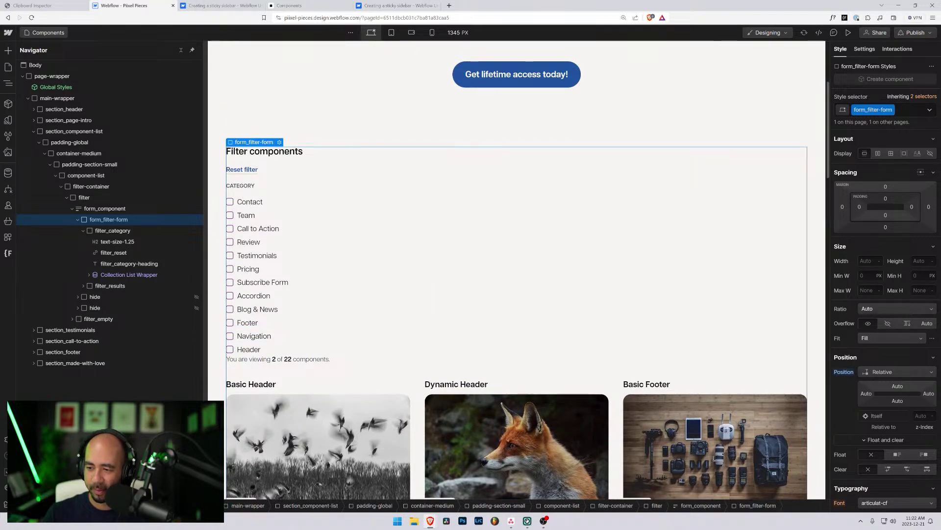
scroll(513, 342, "down", 3)
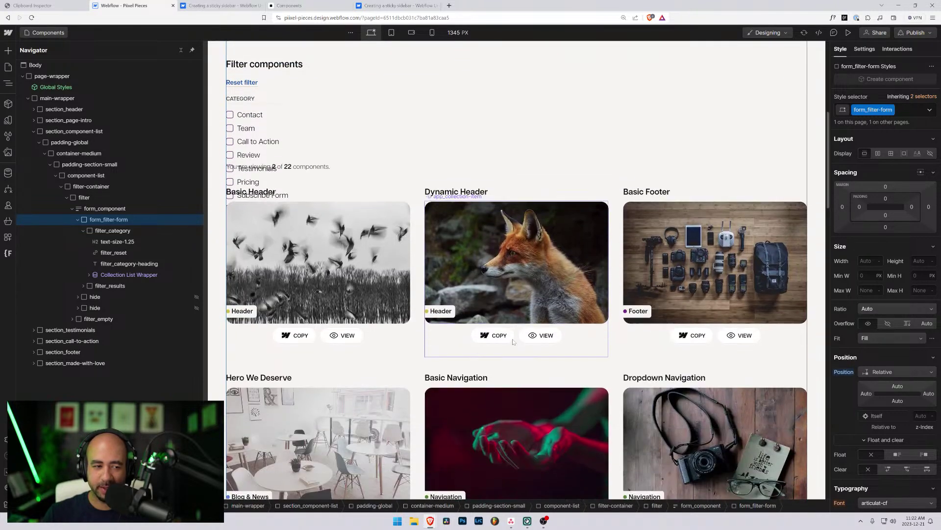
scroll(425, 362, "up", 8)
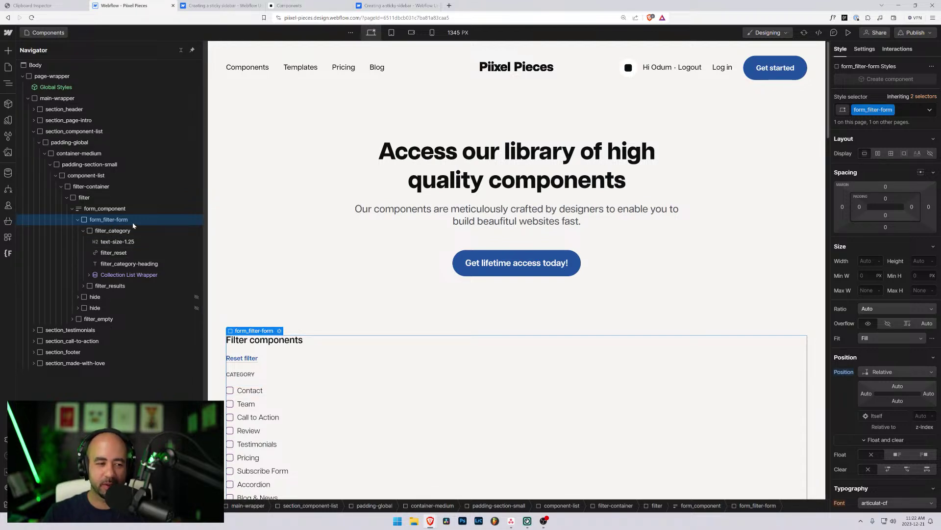
- Set the form_filter-form element's display to Flex
left_click(83, 231)
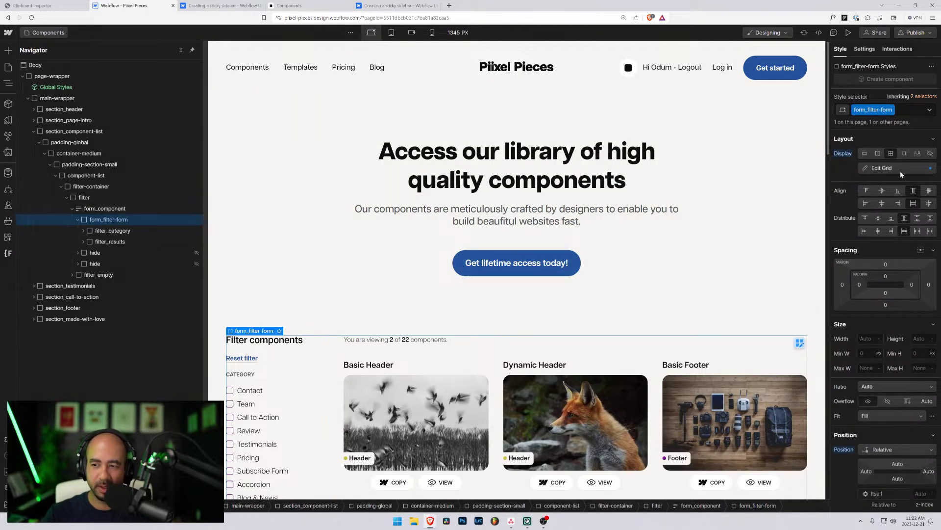
left_click(878, 154)
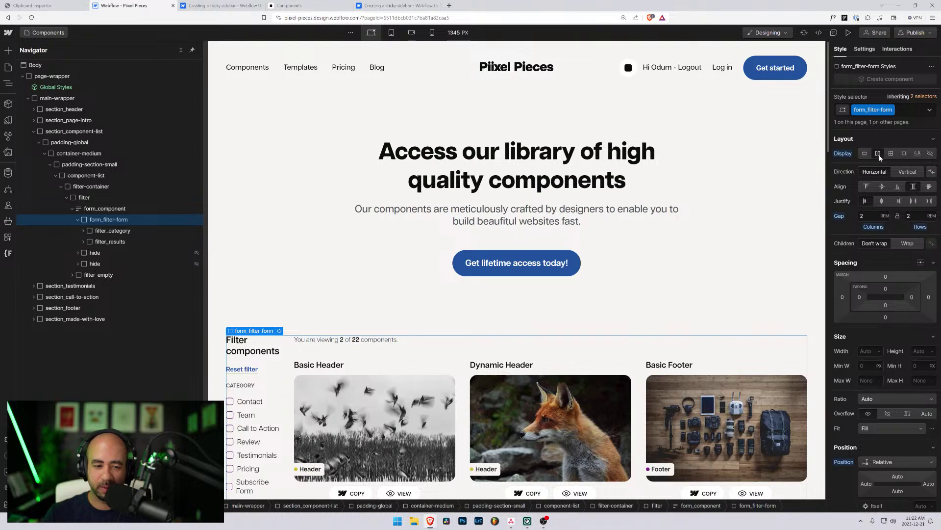
- Try a maximum width and a width of 15 rem on the filter_category element
left_click(118, 230)
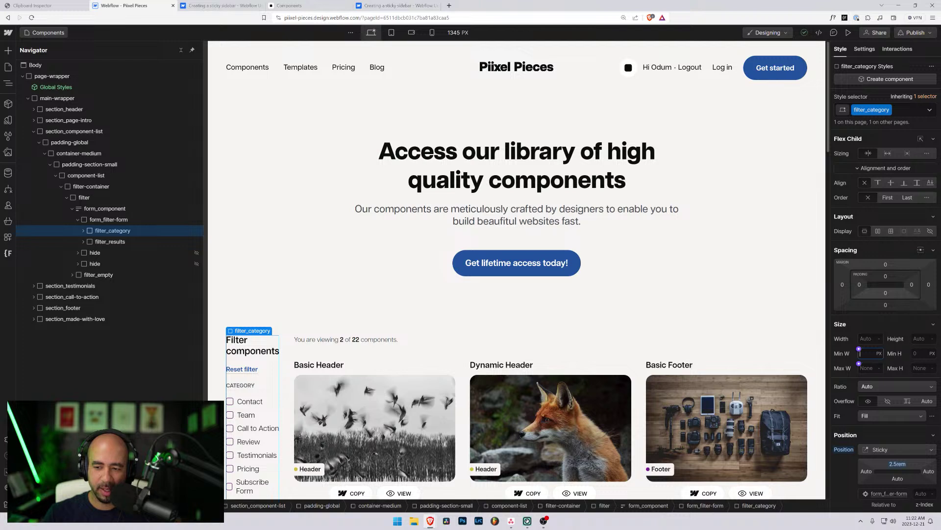
left_click(868, 368)
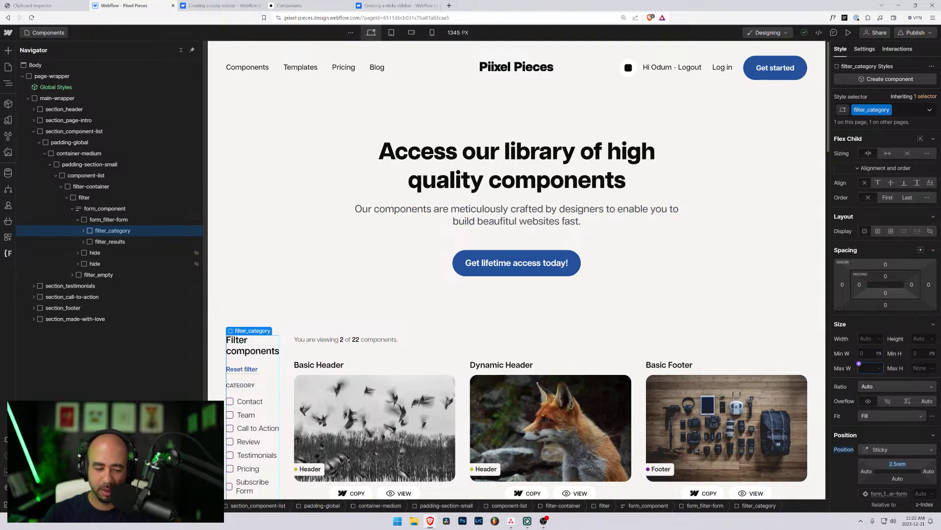
type("15")
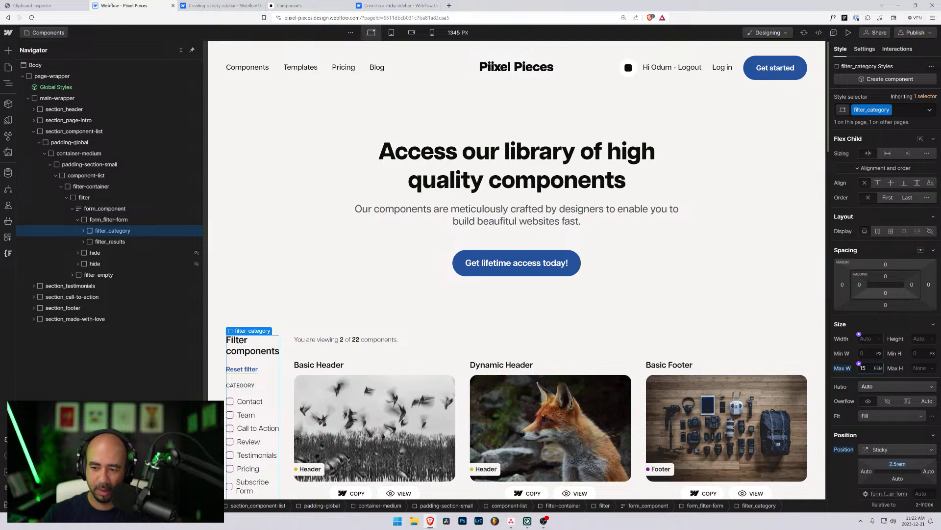
left_click(868, 338)
type("15rem")
key("Return")
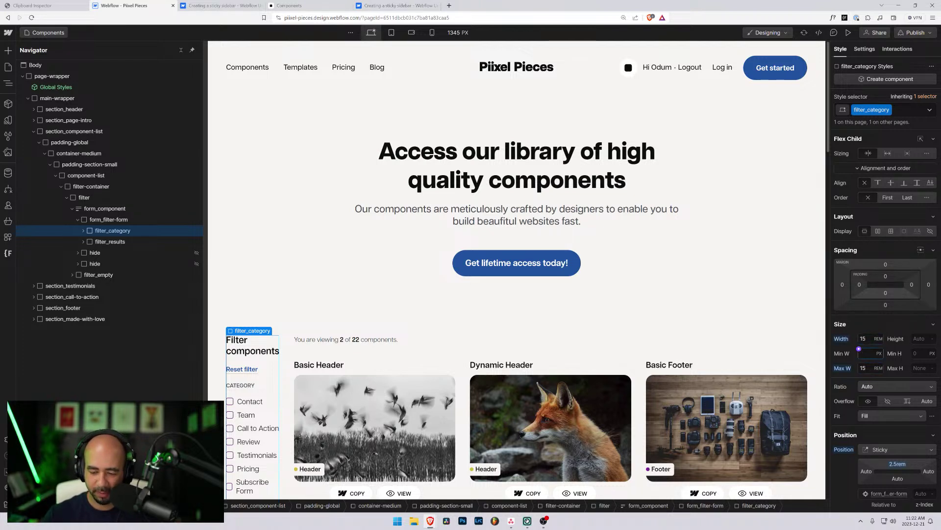
- Set the filter_category element's minimum width to 15 rem and reset its width and maximum width
left_click(859, 349)
type("15rem")
key("Return")
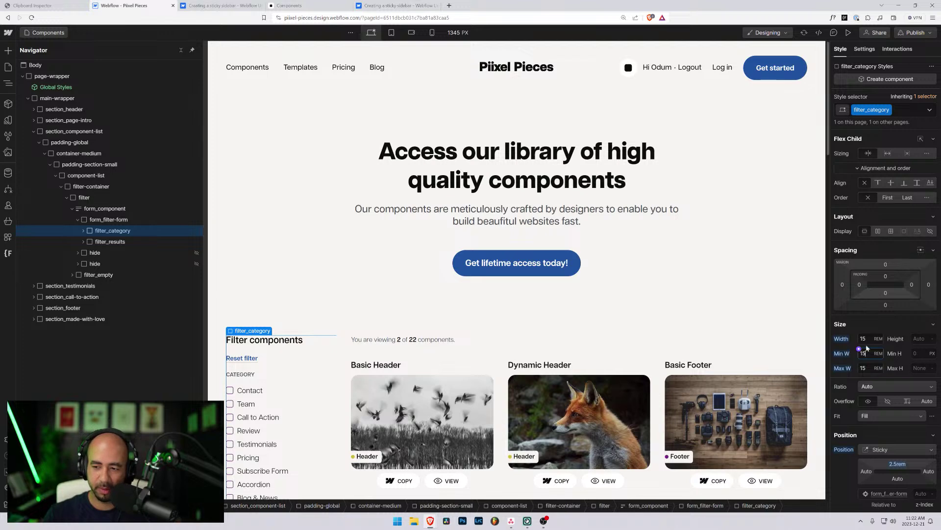
left_click(841, 339, "alt")
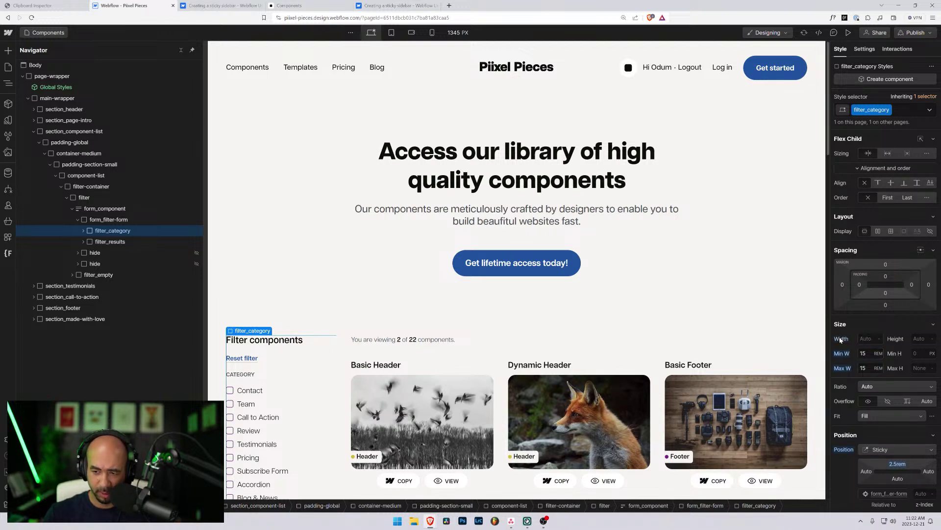
left_click(841, 368, "alt")
- Test on the canvas whether the filter sidebar stays sticky alongside the component list in the flex layout
scroll(441, 294, "down", 4)
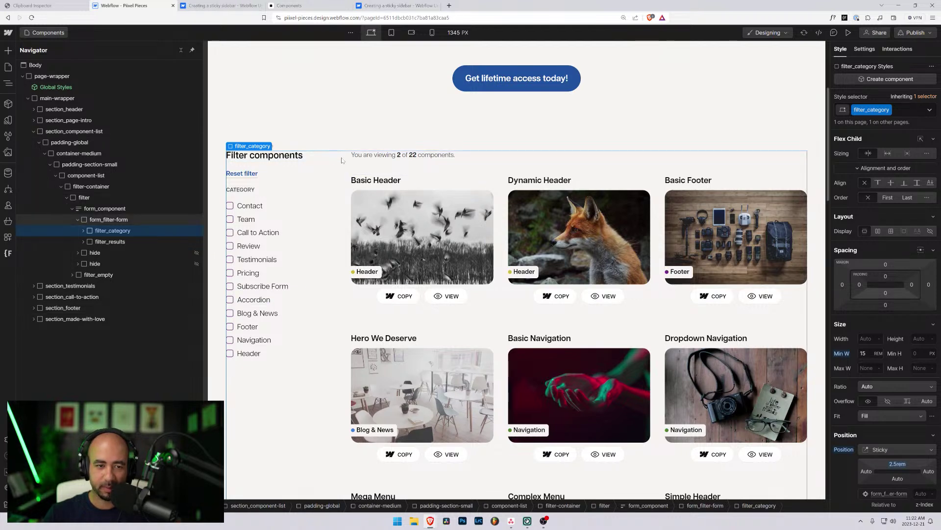
left_click(95, 219)
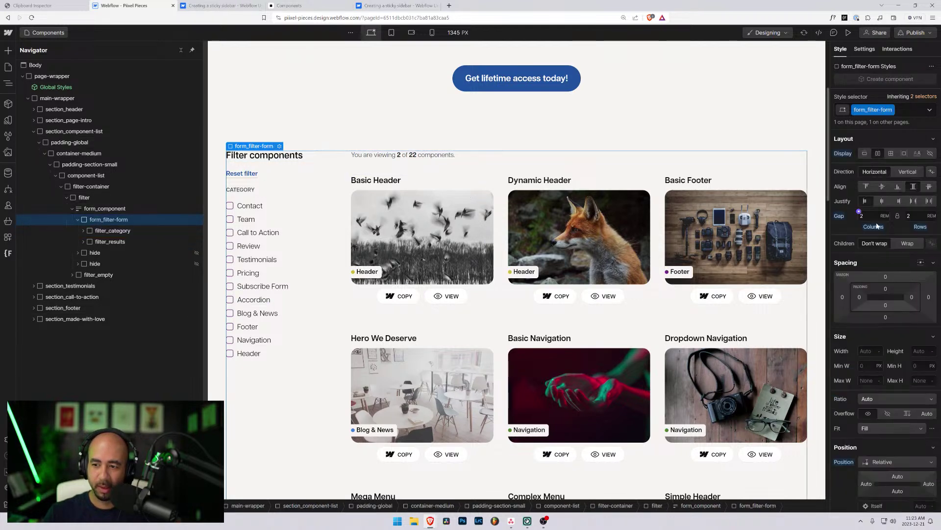
scroll(517, 235, "down", 5)
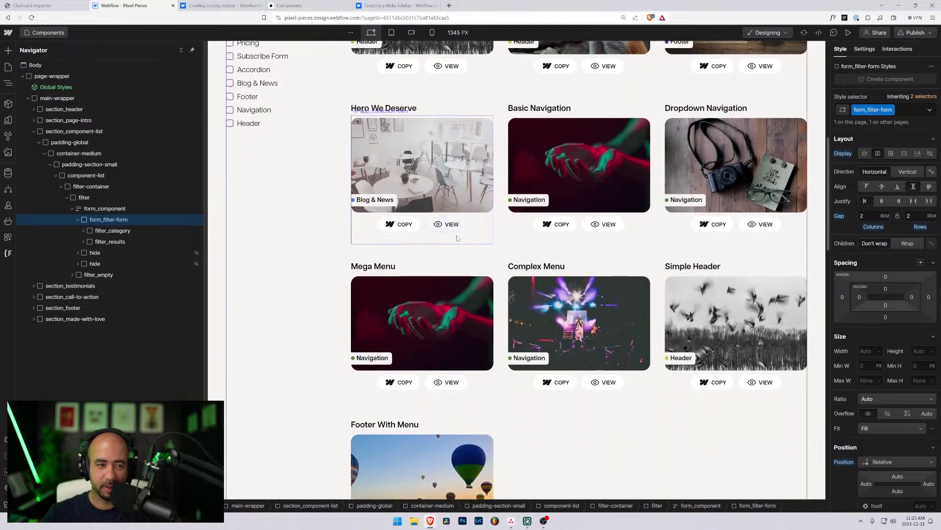
scroll(516, 235, "up", 5)
left_click(118, 231)
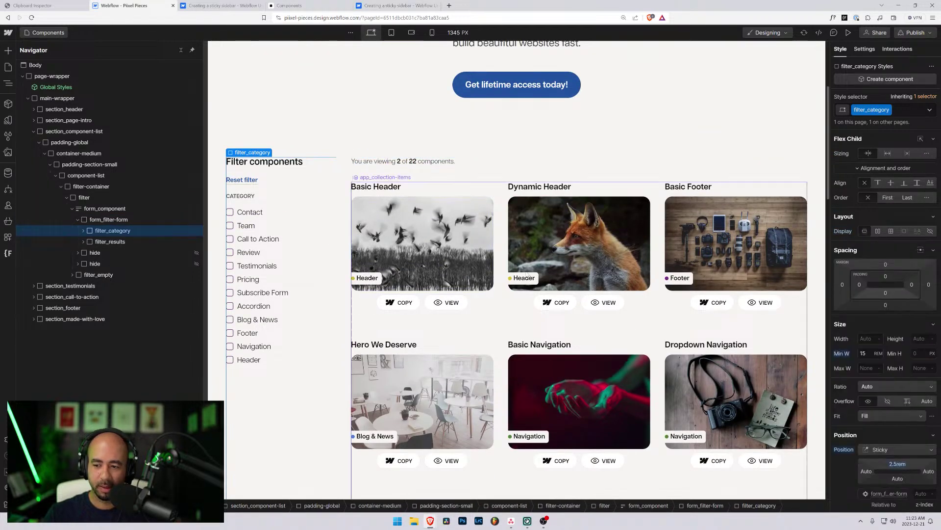
scroll(437, 268, "down", 5)
scroll(421, 265, "up", 5)
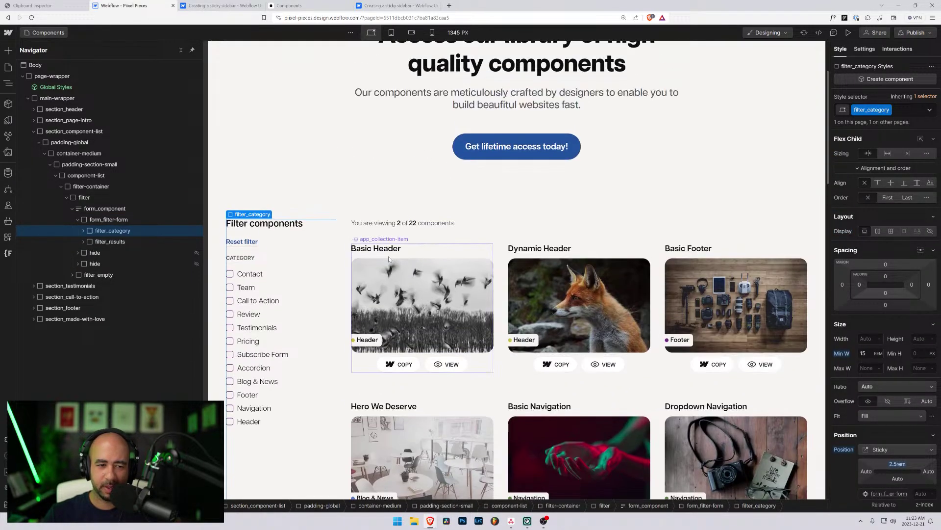
scroll(385, 258, "down", 5)
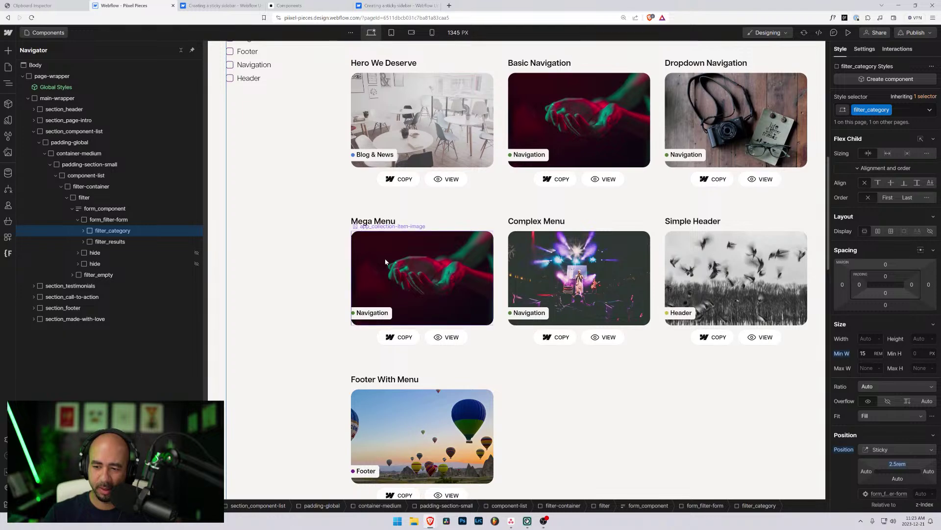
scroll(385, 262, "up", 5)
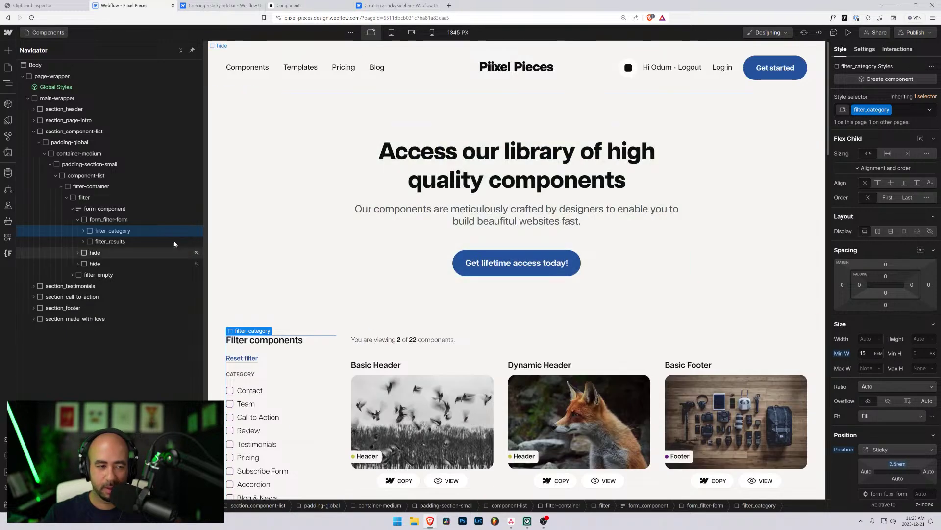
- Compare the layout and position styles of form_component, form_filter-form and filter_category
left_click(107, 220)
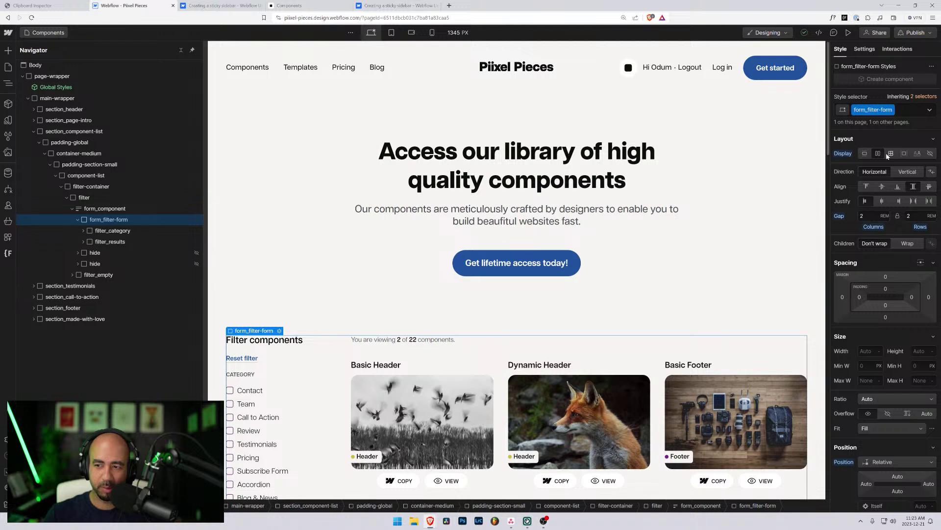
left_click(109, 210)
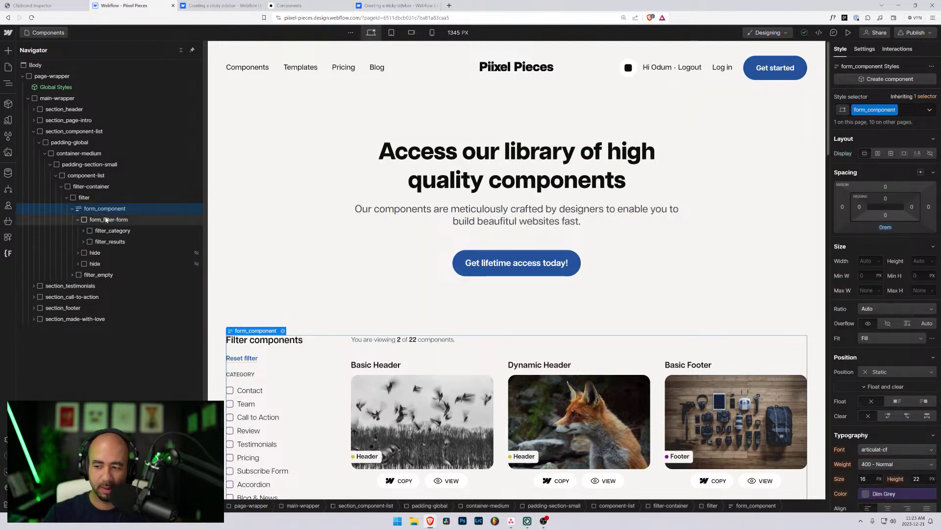
left_click(103, 221)
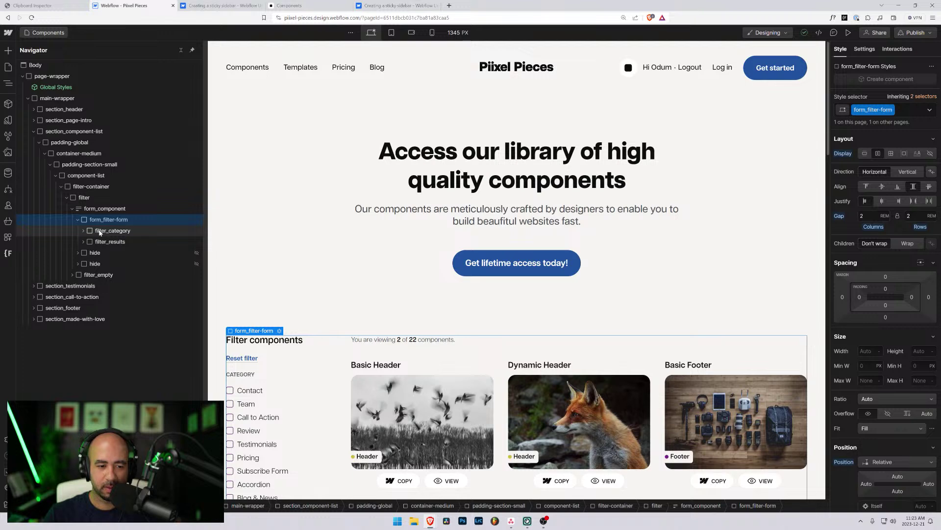
left_click(99, 231)
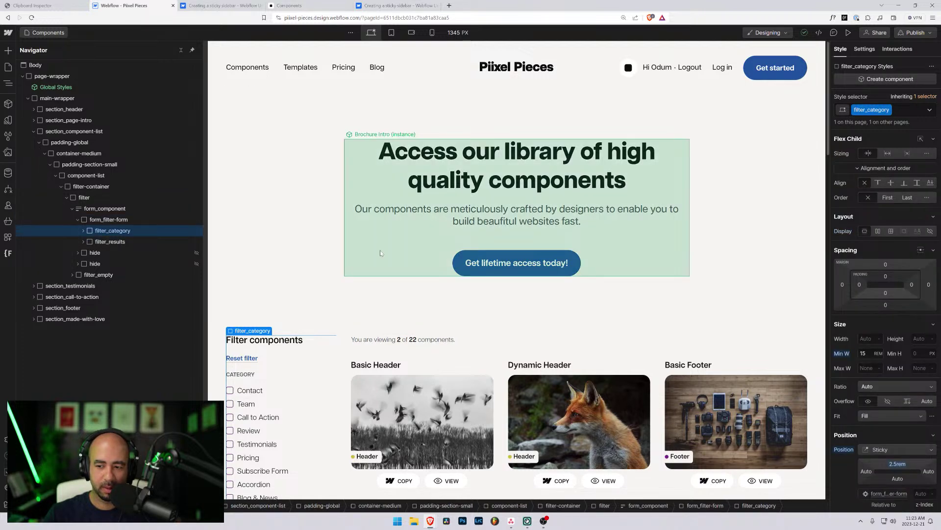
- Check the filter sidebar's sticky behaviour on the canvas and how far the form_filter-form container extends around the component list
scroll(381, 250, "down", 3)
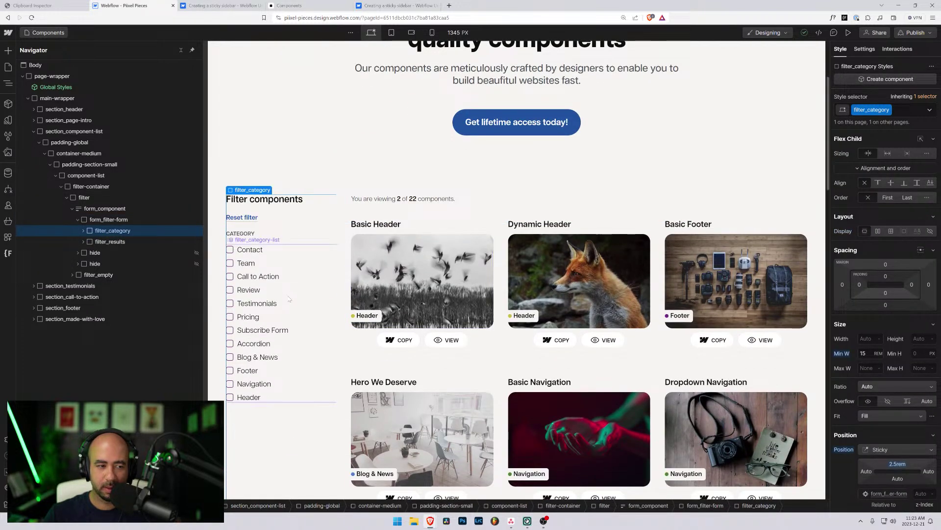
scroll(271, 289, "down", 6)
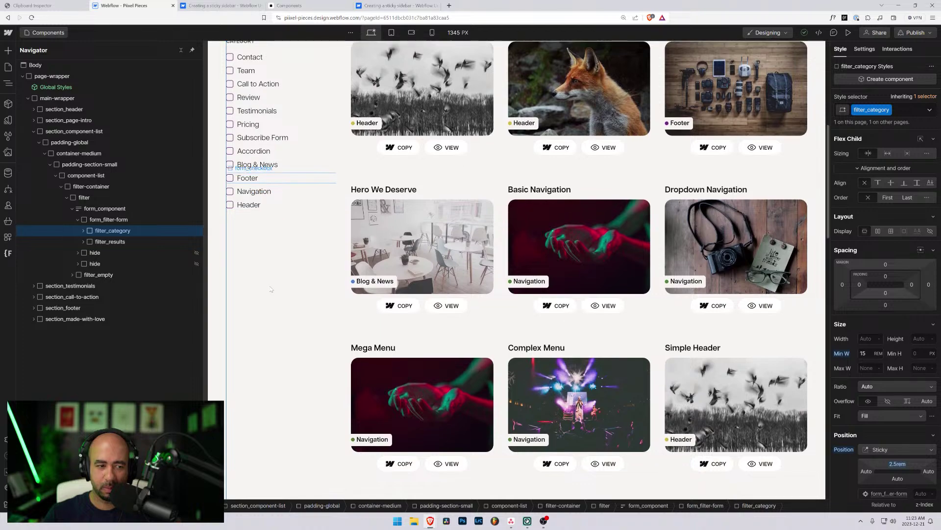
scroll(889, 461, "down", 3)
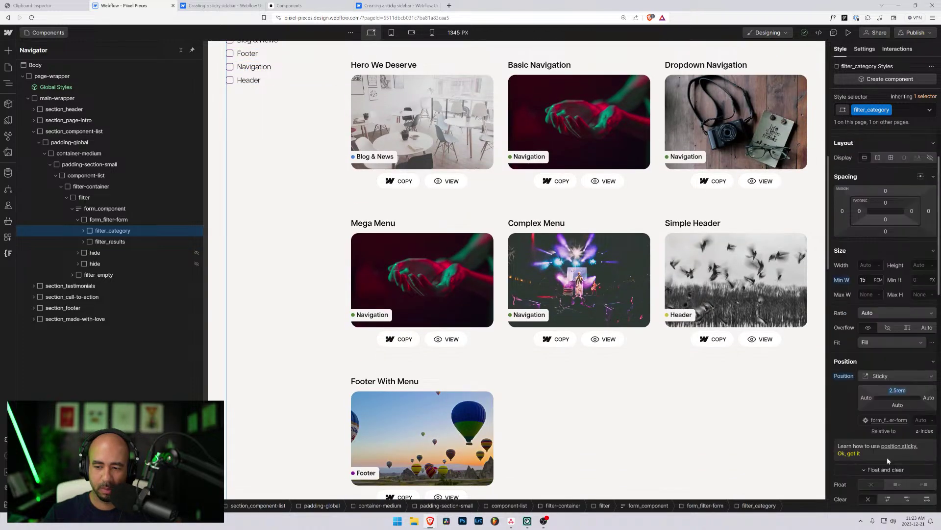
scroll(482, 327, "down", 5)
scroll(483, 327, "up", 11)
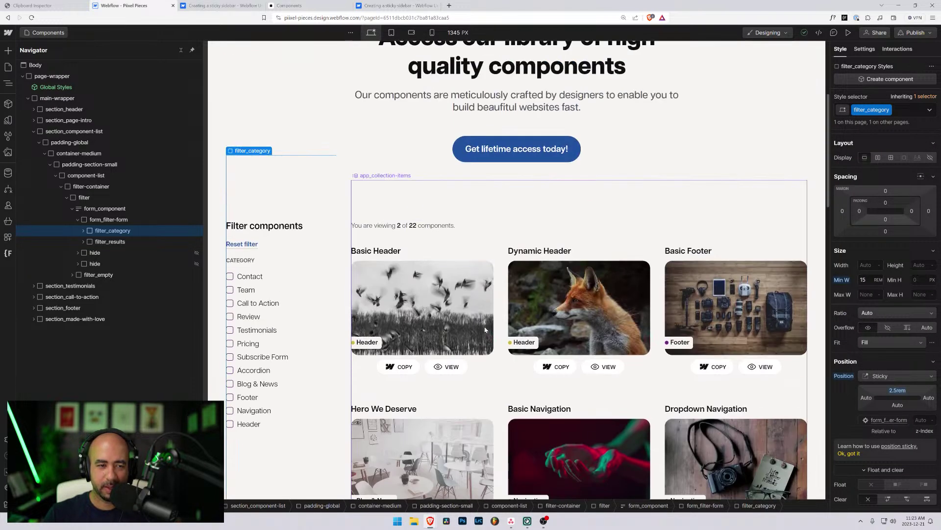
left_click(101, 220)
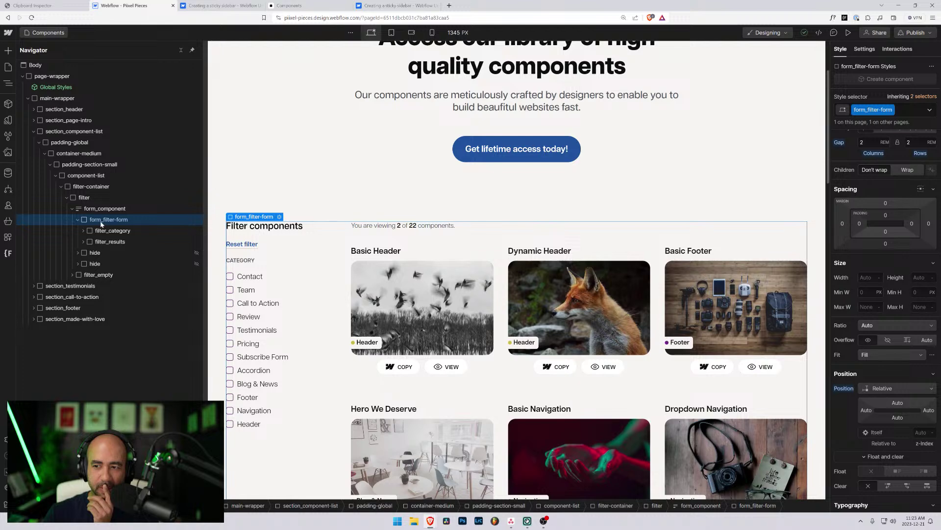
scroll(343, 299, "down", 5)
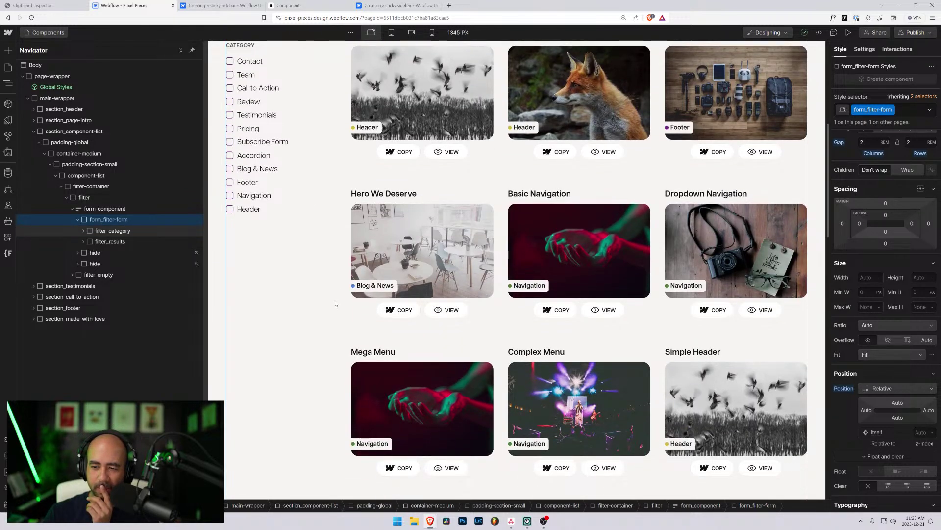
scroll(336, 303, "up", 7)
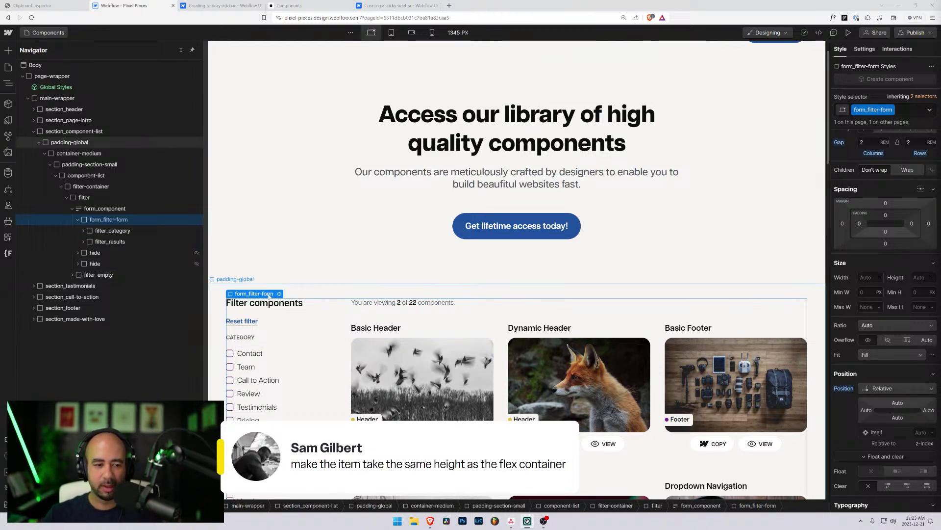
scroll(268, 296, "down", 4)
scroll(300, 309, "down", 6)
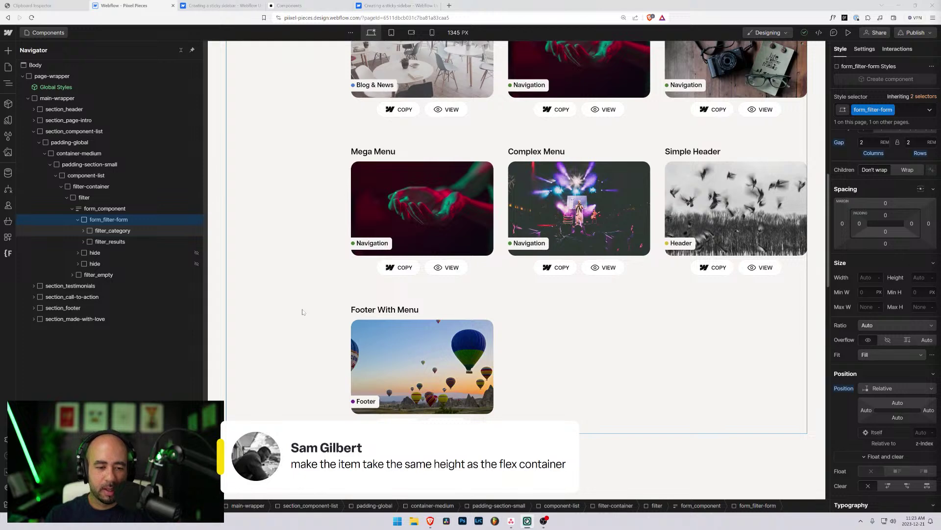
scroll(302, 312, "up", 6)
- Set the filter_category element's height to 100% and test the sidebar while scrolling the component list
left_click(118, 231)
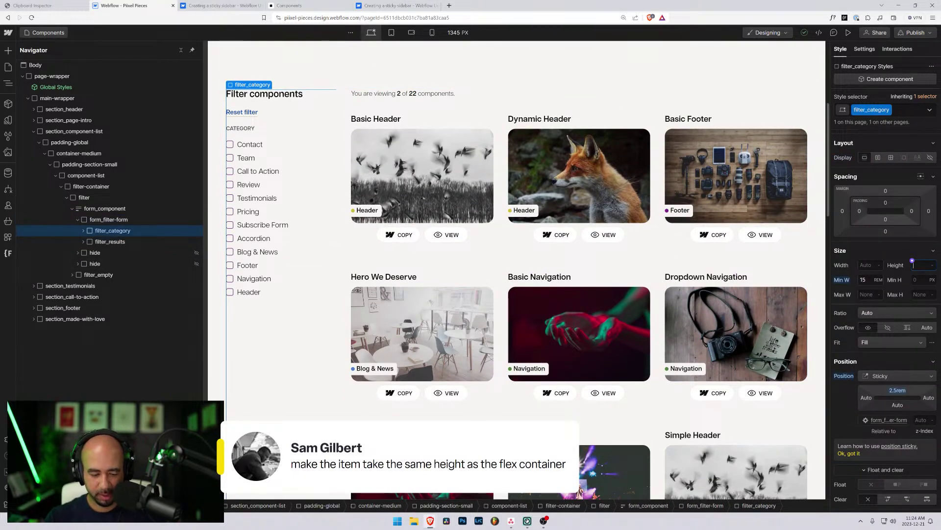
type("100%")
key("Return")
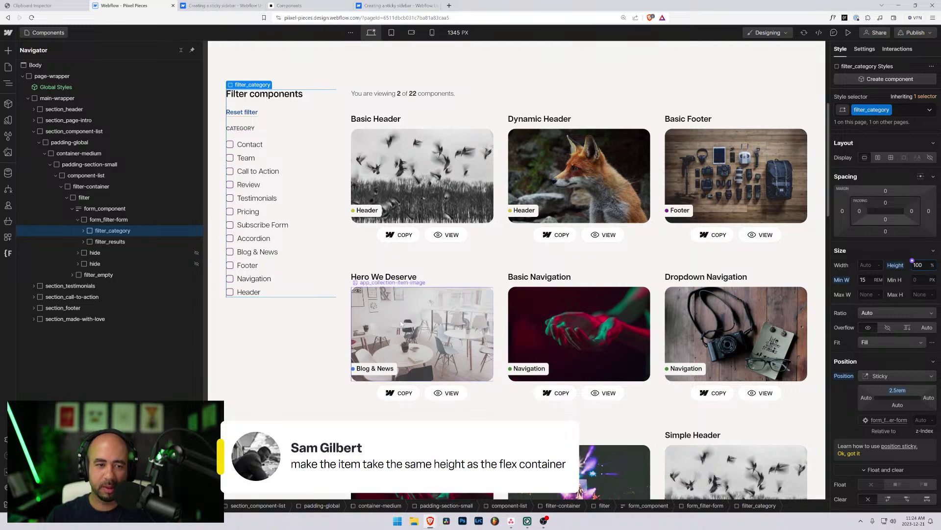
scroll(397, 327, "down", 10)
scroll(397, 327, "up", 12)
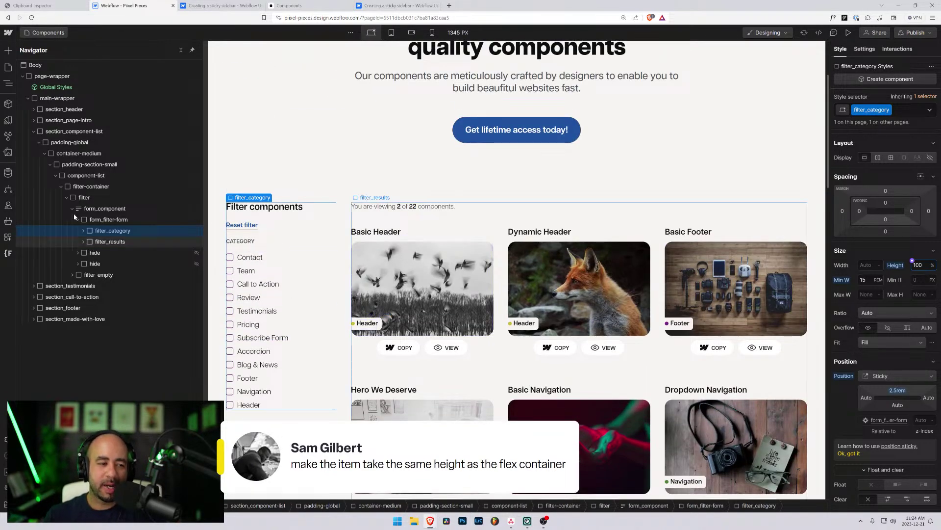
- Reset the form_filter-form element's position to Static and test whether the filter sidebar sticks along the component list
left_click(98, 221)
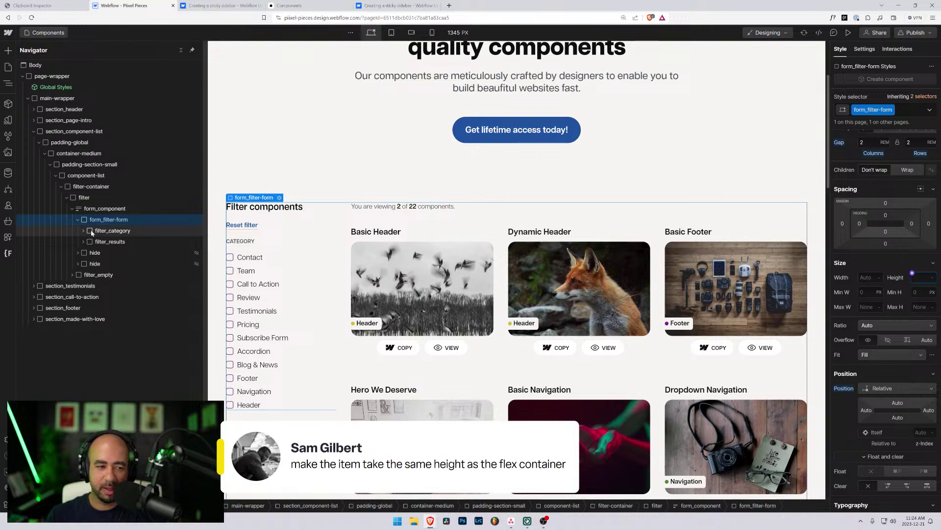
left_click(845, 391, "alt")
scroll(429, 213, "down", 10)
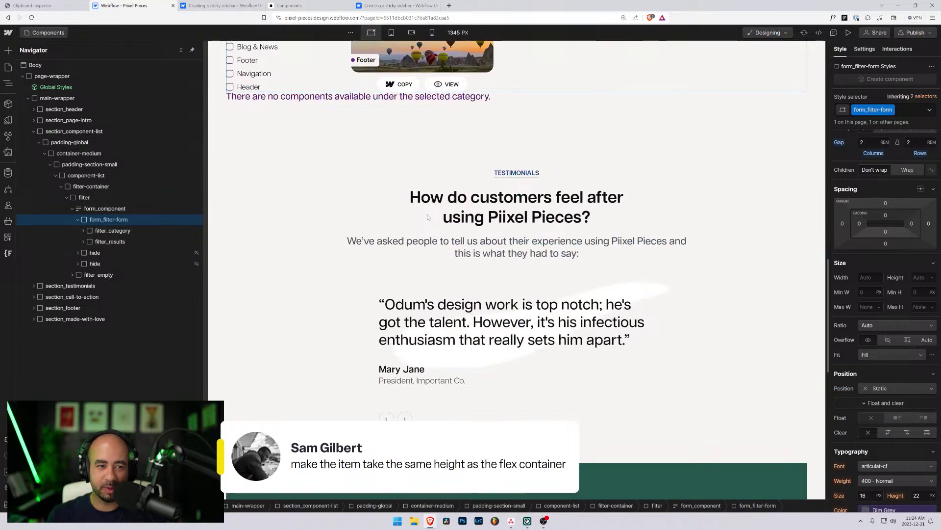
scroll(427, 216, "up", 15)
scroll(216, 236, "down", 4)
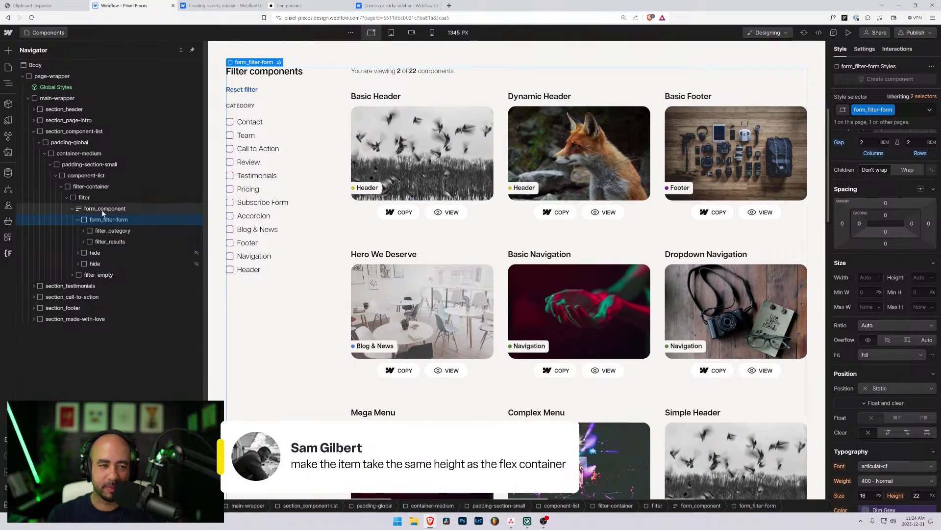
scroll(274, 225, "down", 4)
scroll(273, 226, "down", 4)
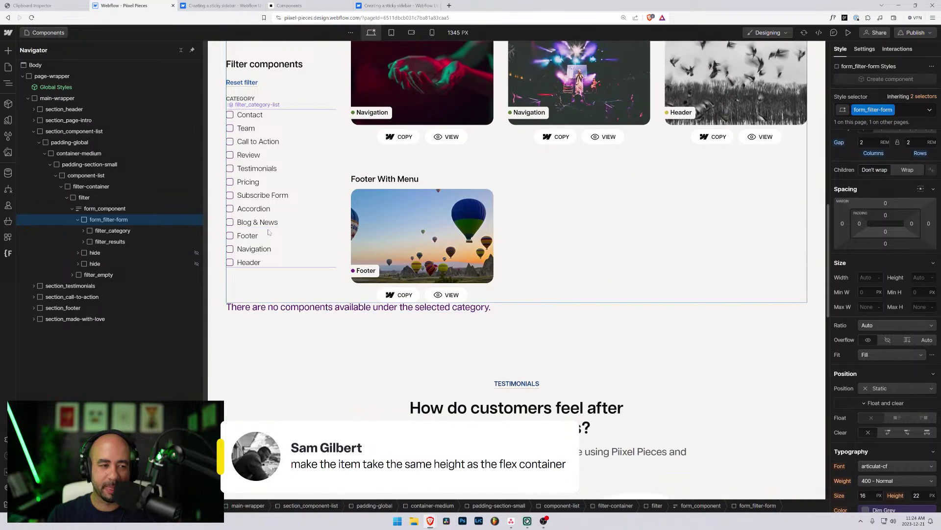
scroll(269, 232, "up", 10)
- Test the sticky sidebar with the filter_category element's height reset, and restore the height to 100%
left_click(103, 232)
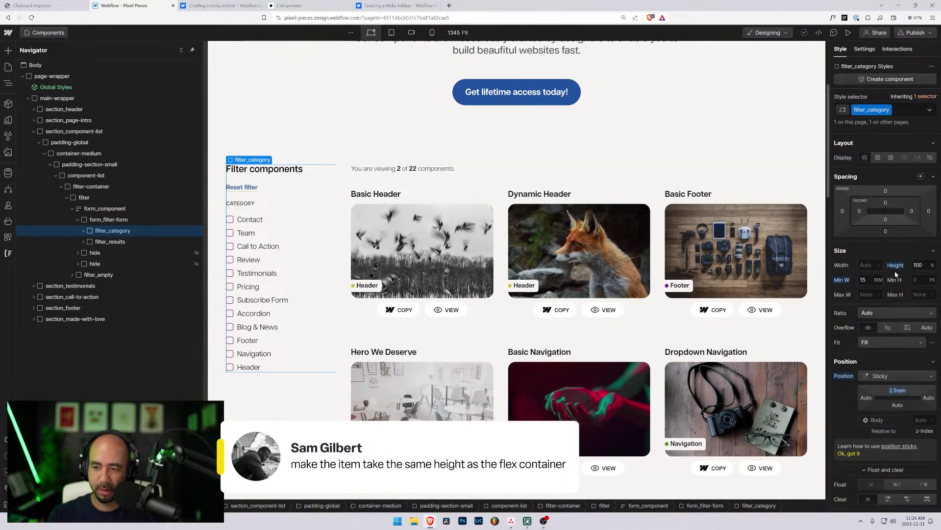
left_click(895, 267, "alt")
scroll(546, 293, "down", 10)
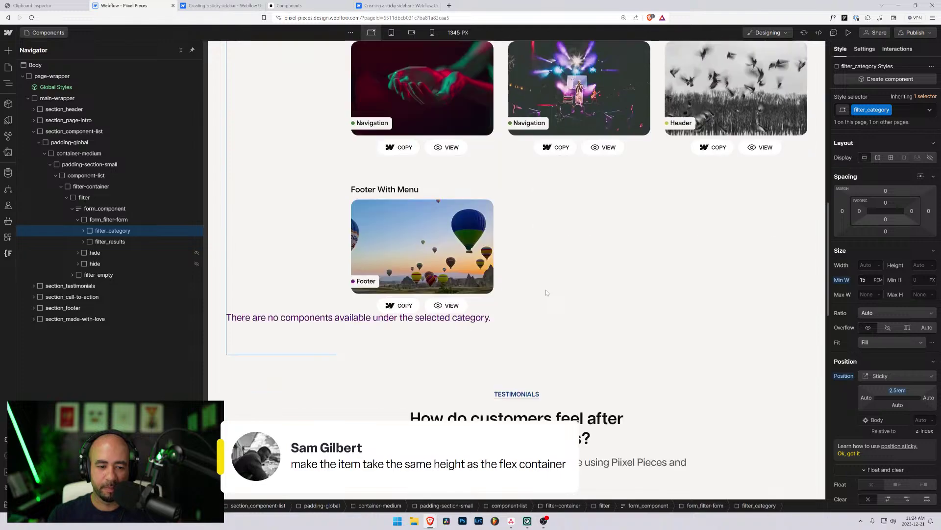
scroll(547, 292, "up", 10)
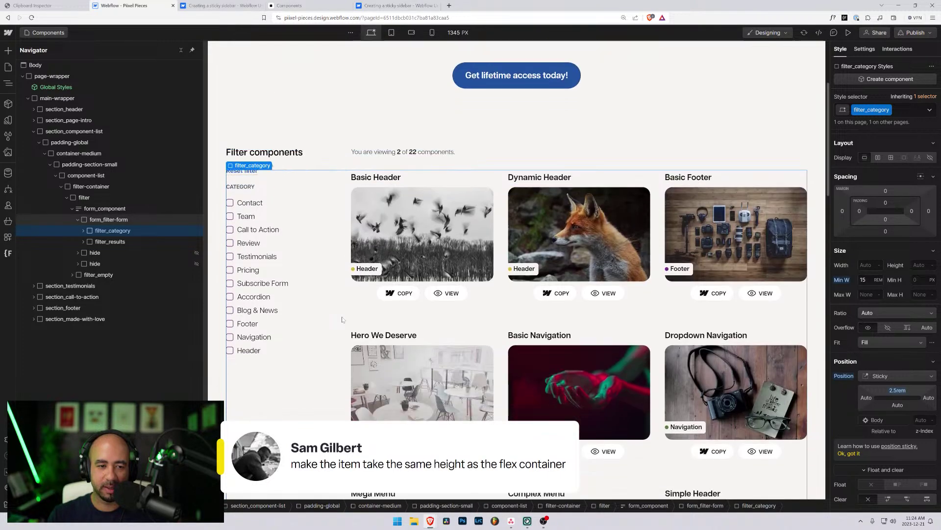
scroll(342, 319, "down", 6)
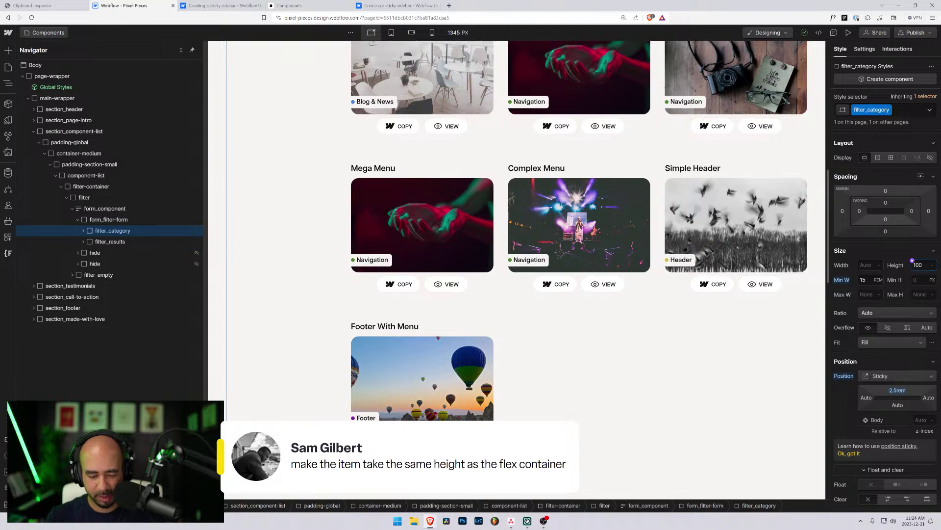
type("%")
key("Return")
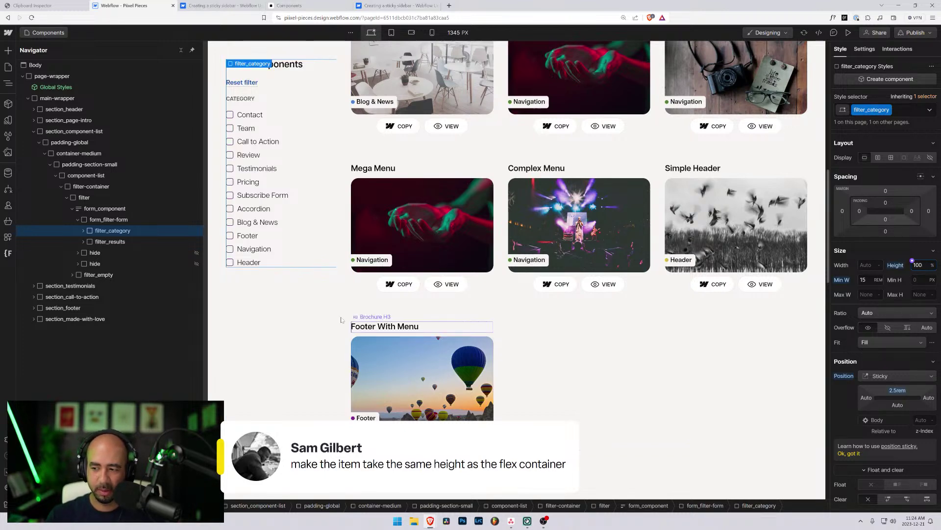
- Examine whether the filter sidebar stays sticky along the full component list at the desktop breakpoint
scroll(380, 290, "up", 5)
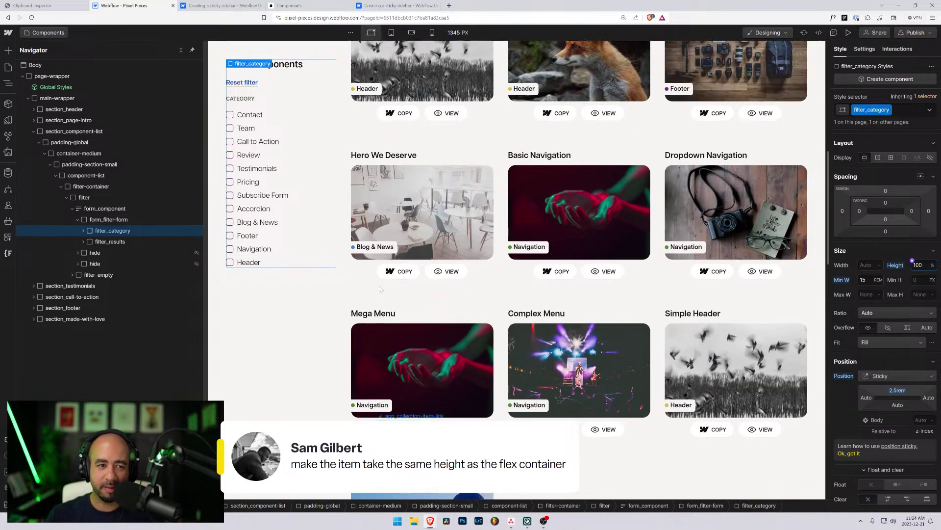
scroll(379, 291, "up", 3)
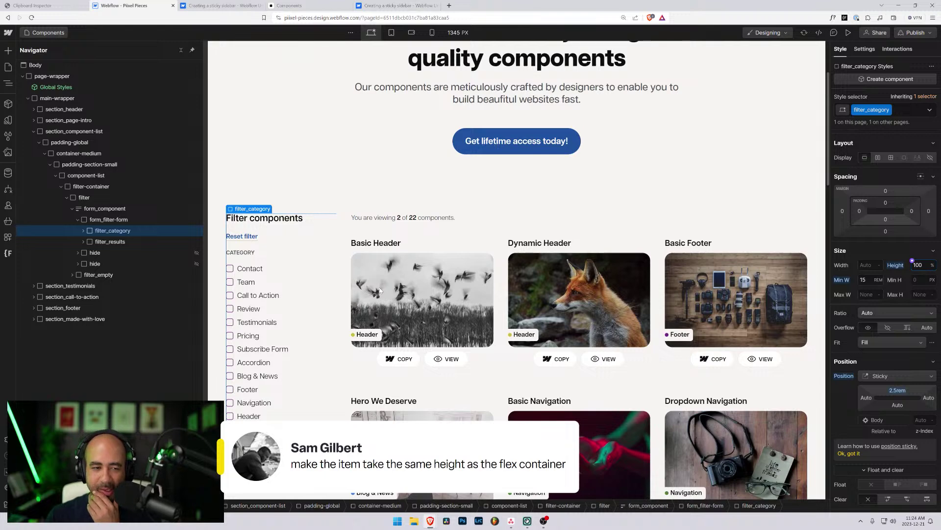
scroll(379, 291, "down", 5)
scroll(379, 291, "down", 6)
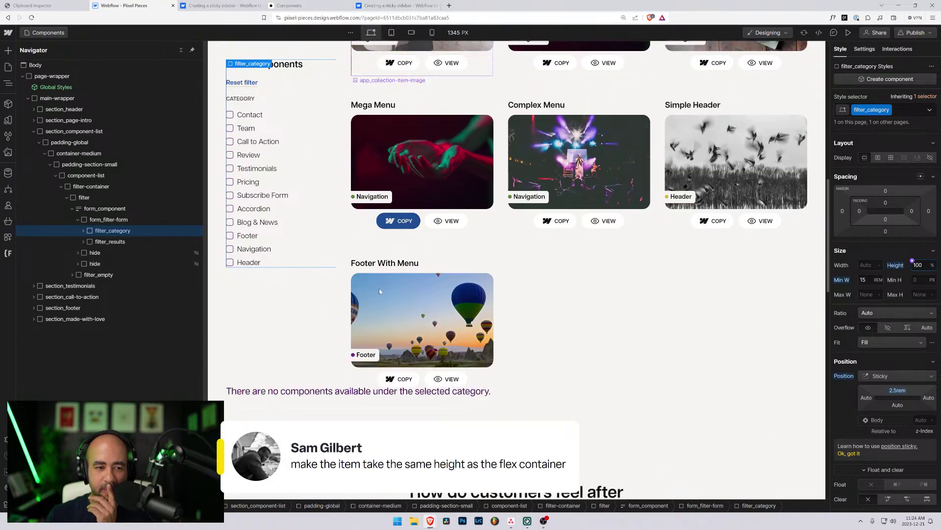
scroll(379, 292, "down", 4)
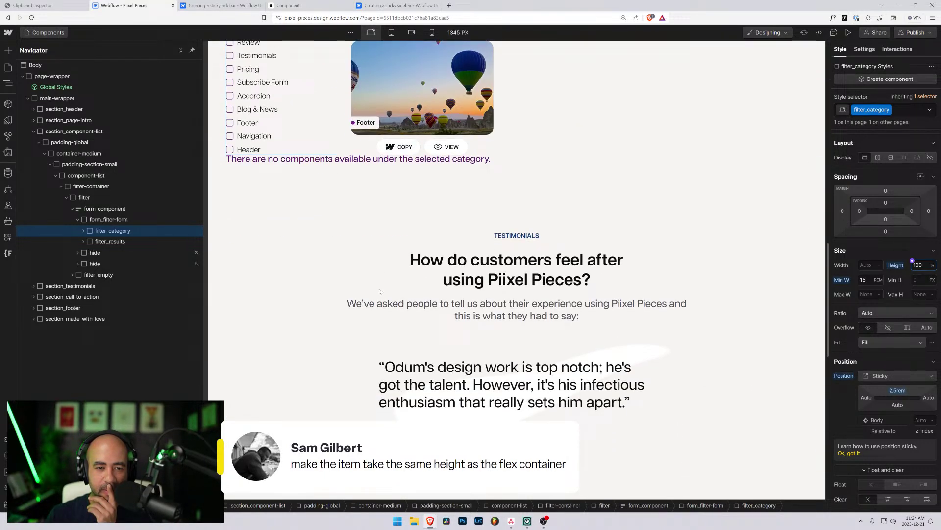
scroll(379, 289, "up", 9)
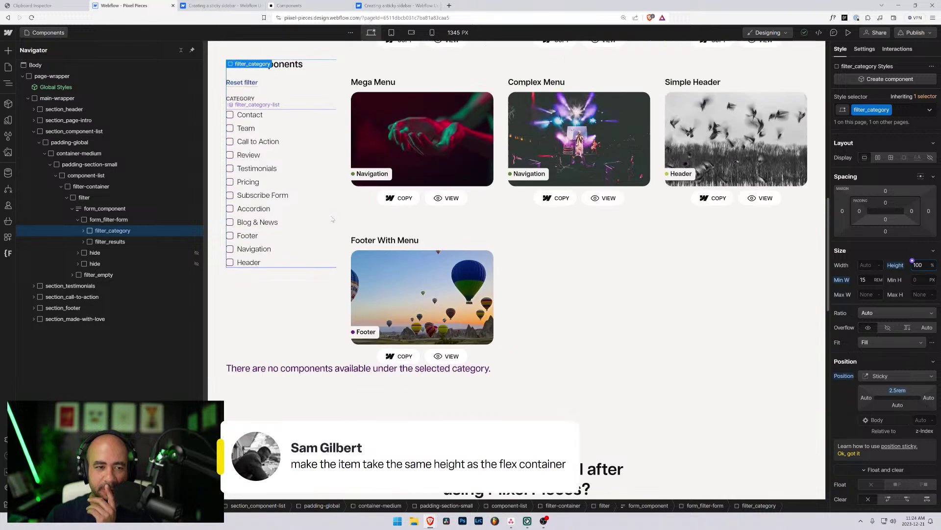
scroll(331, 221, "up", 3)
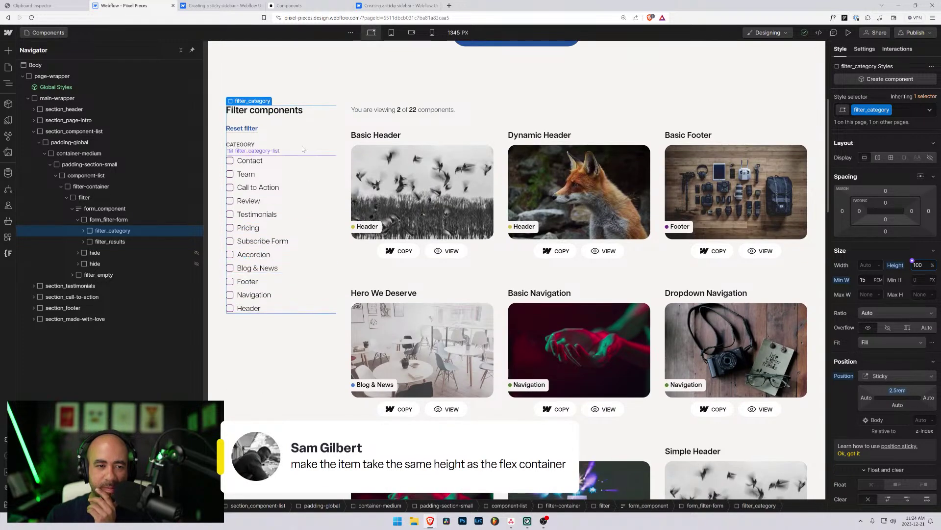
scroll(313, 259, "down", 2)
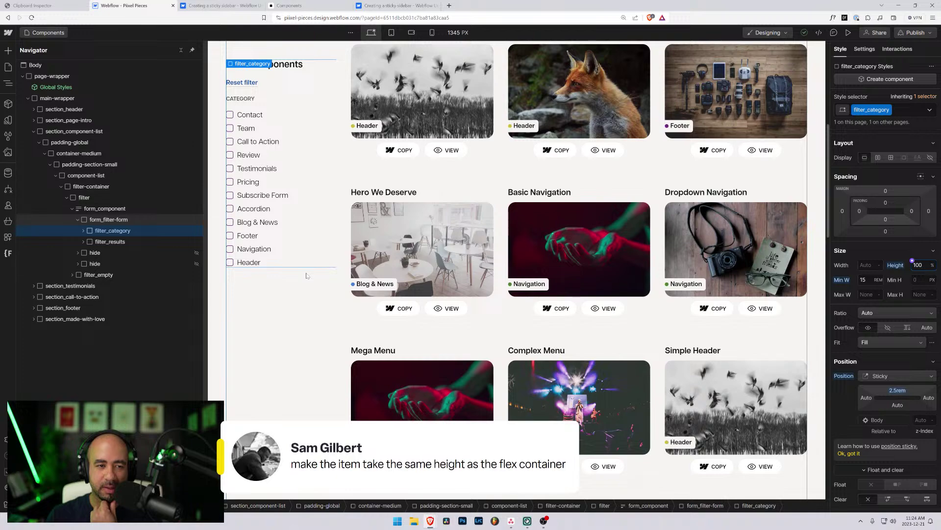
scroll(306, 276, "down", 5)
scroll(323, 294, "up", 12)
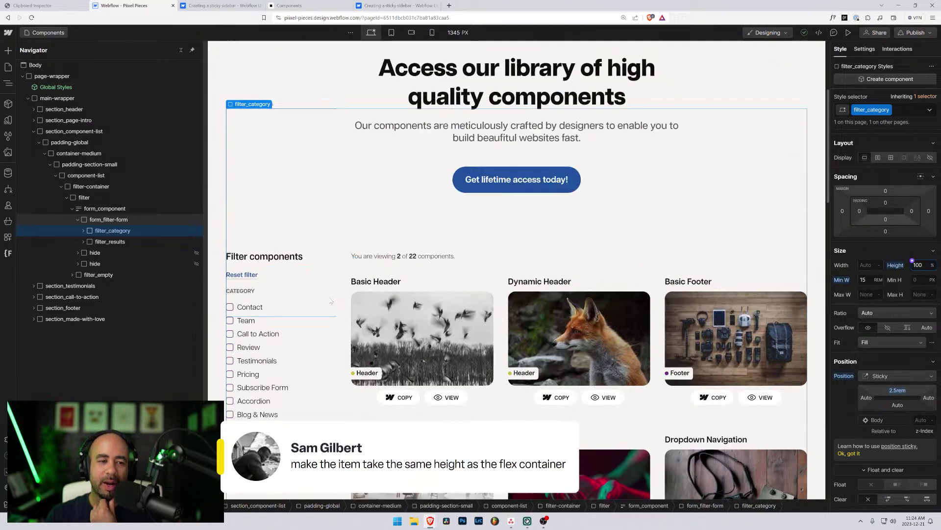
scroll(331, 301, "down", 5)
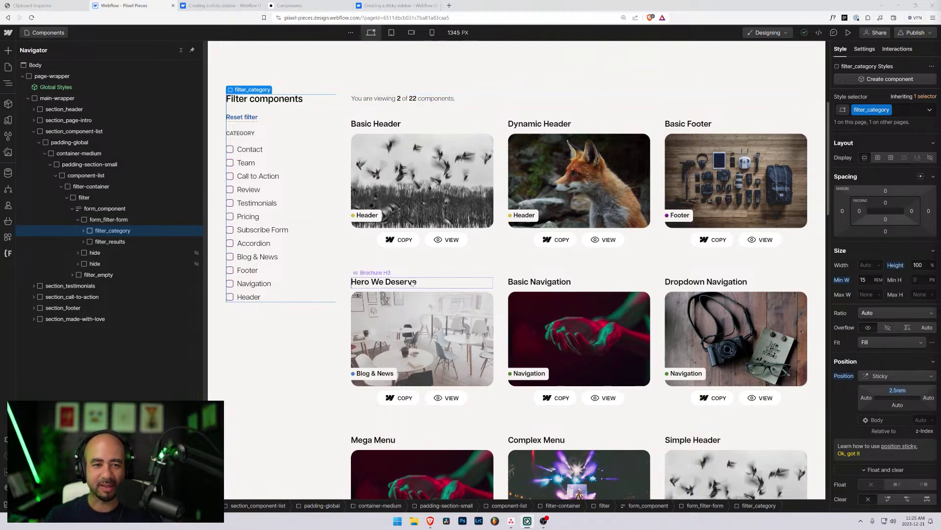
scroll(364, 293, "down", 8)
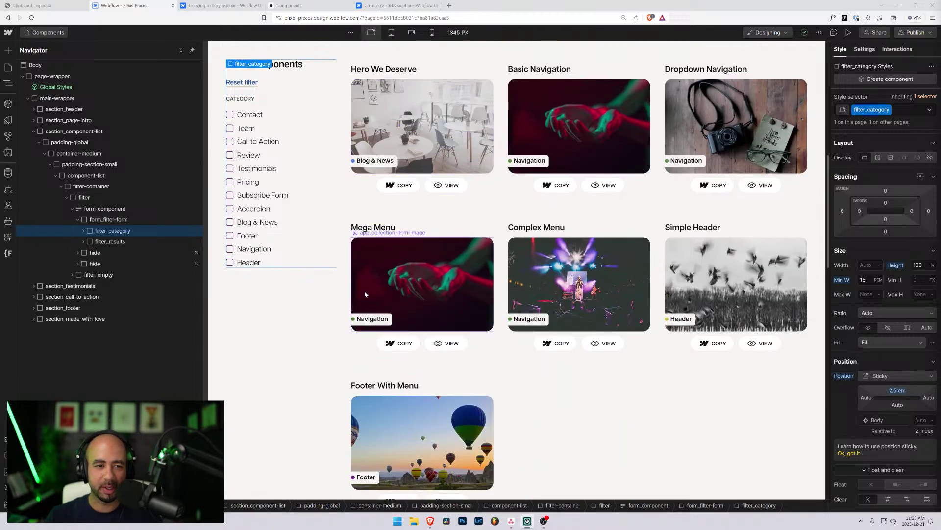
scroll(338, 296, "up", 15)
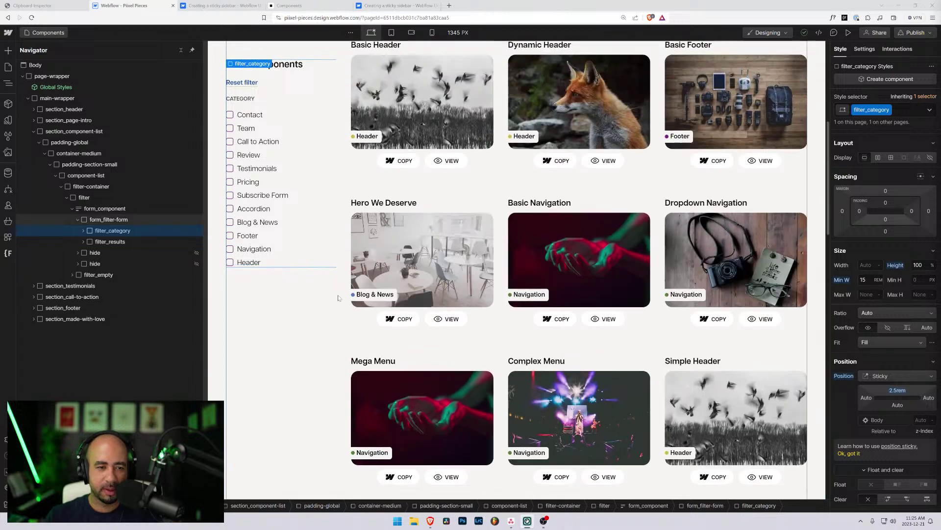
scroll(343, 299, "down", 20)
scroll(345, 301, "up", 20)
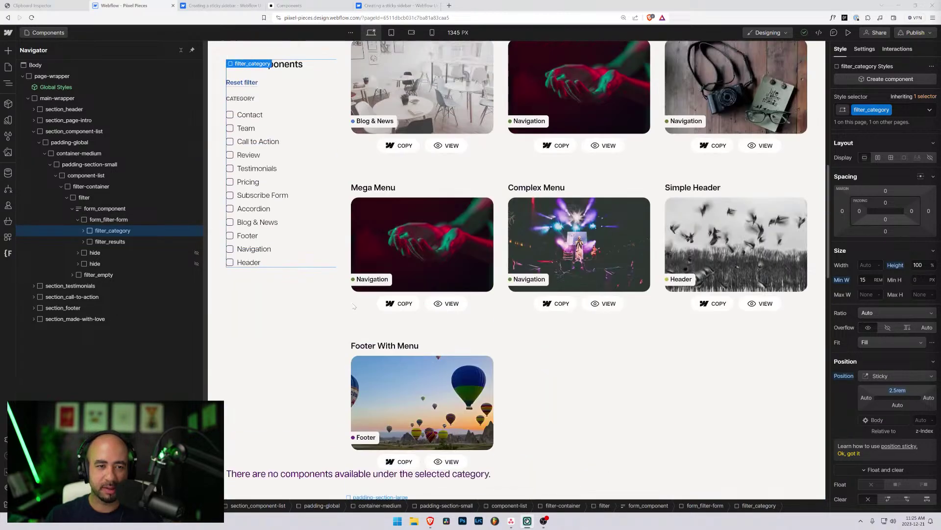
- Switch the canvas to the tablet breakpoint and examine the filter sidebar's sticky behaviour there
left_click(391, 33)
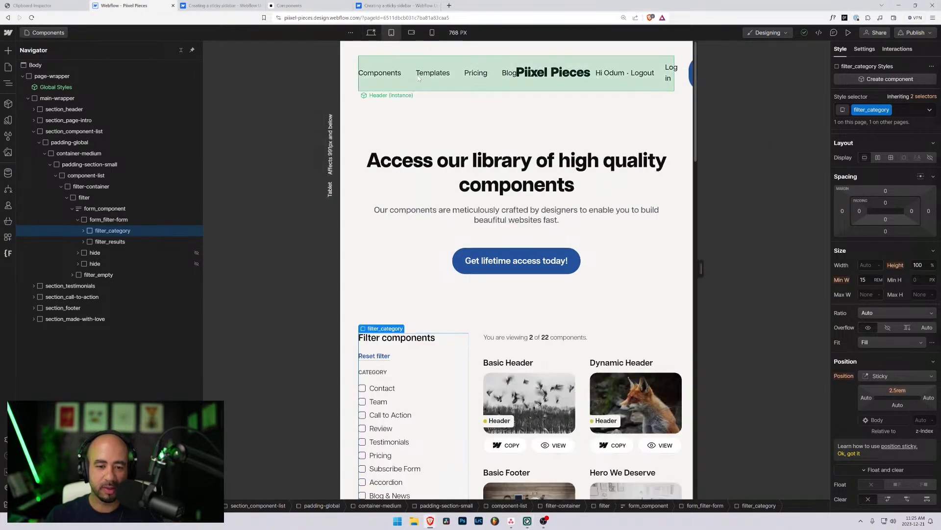
scroll(418, 197, "down", 10)
scroll(419, 210, "down", 5)
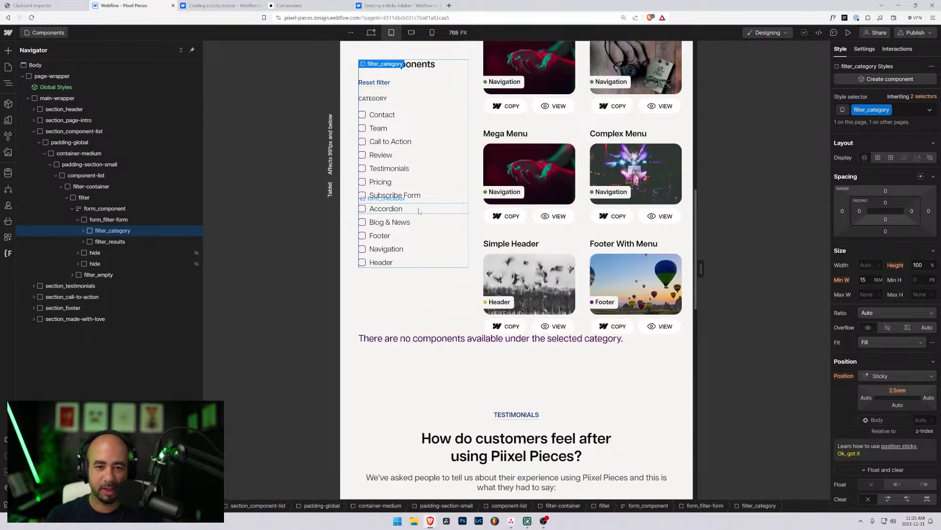
scroll(420, 221, "up", 10)
scroll(420, 222, "up", 8)
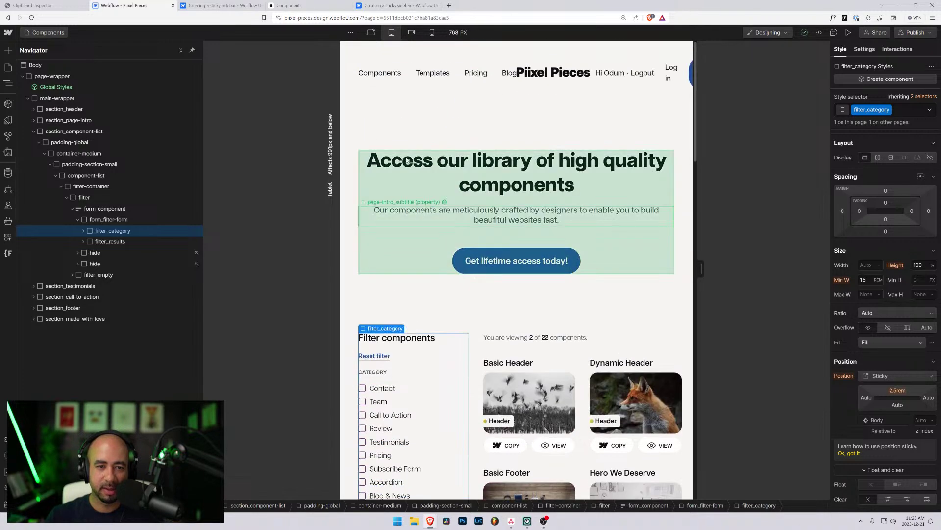
- Switch the canvas to the mobile landscape breakpoint and examine the filter sidebar's sticky behaviour along the component list
left_click(411, 32)
scroll(427, 181, "down", 13)
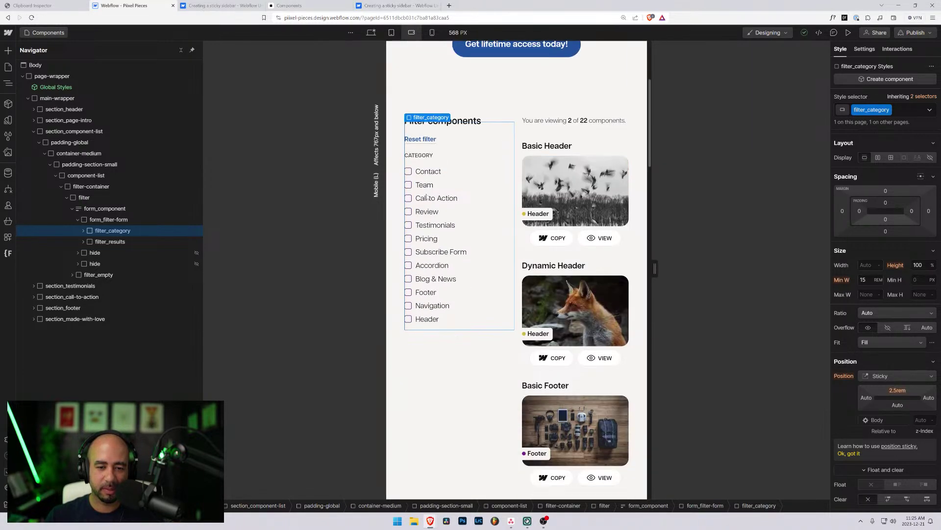
scroll(426, 197, "up", 8)
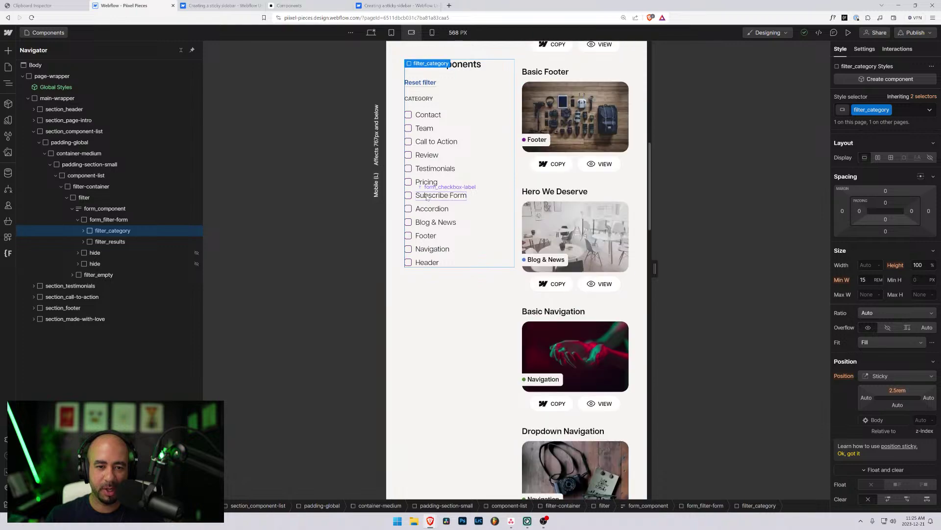
scroll(428, 195, "down", 5)
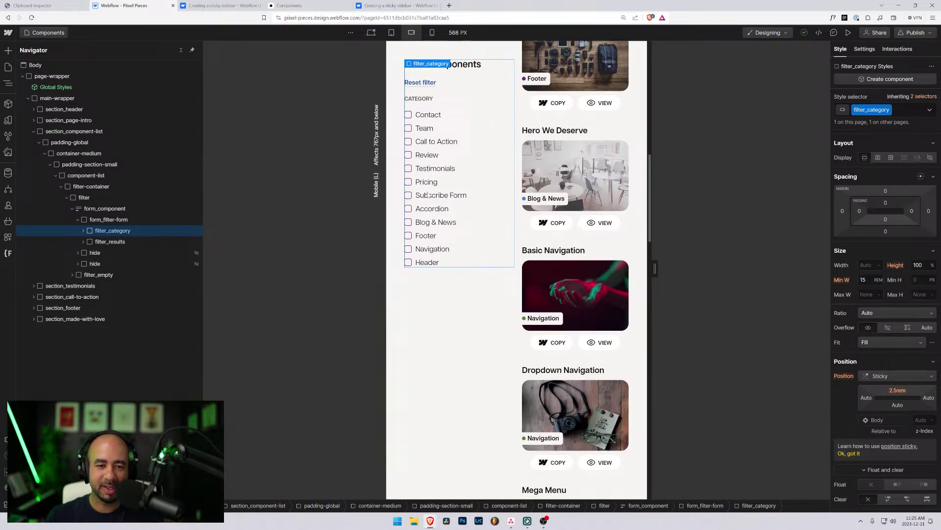
scroll(427, 195, "up", 5)
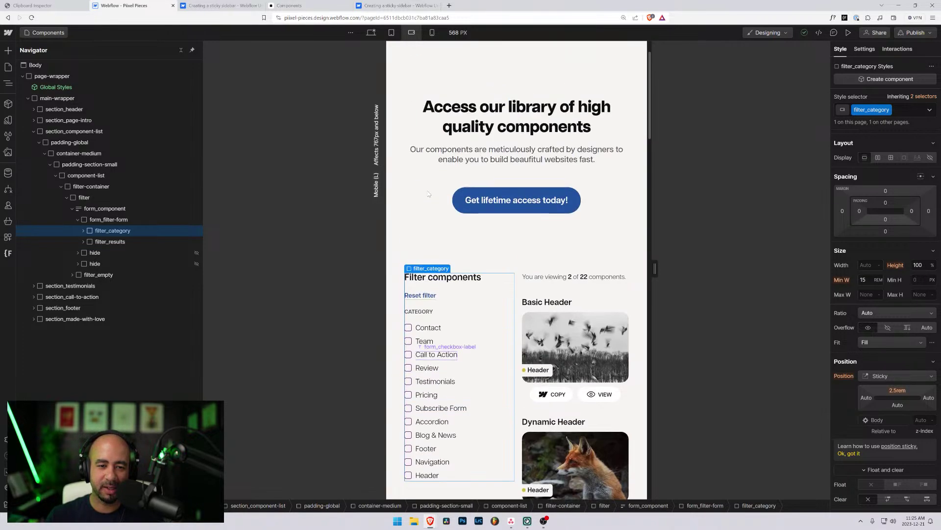
scroll(429, 167, "down", 8)
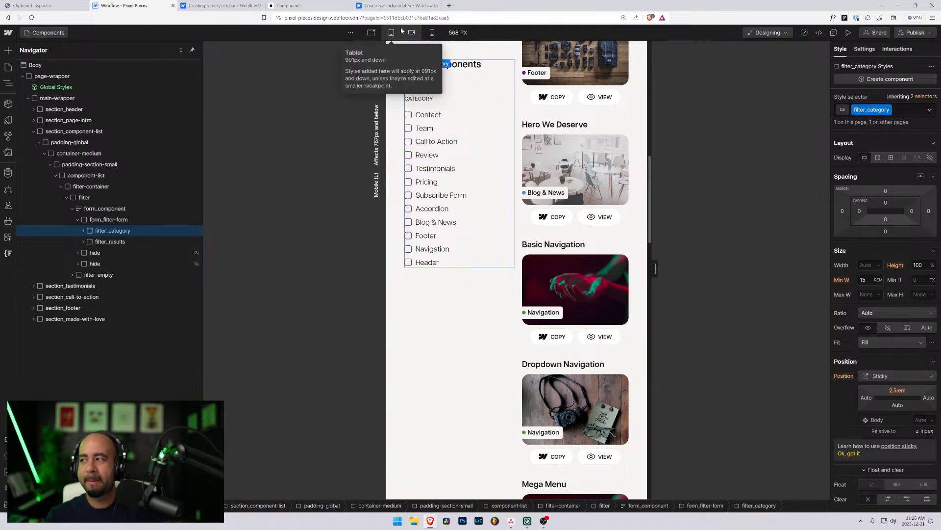
scroll(447, 182, "down", 3)
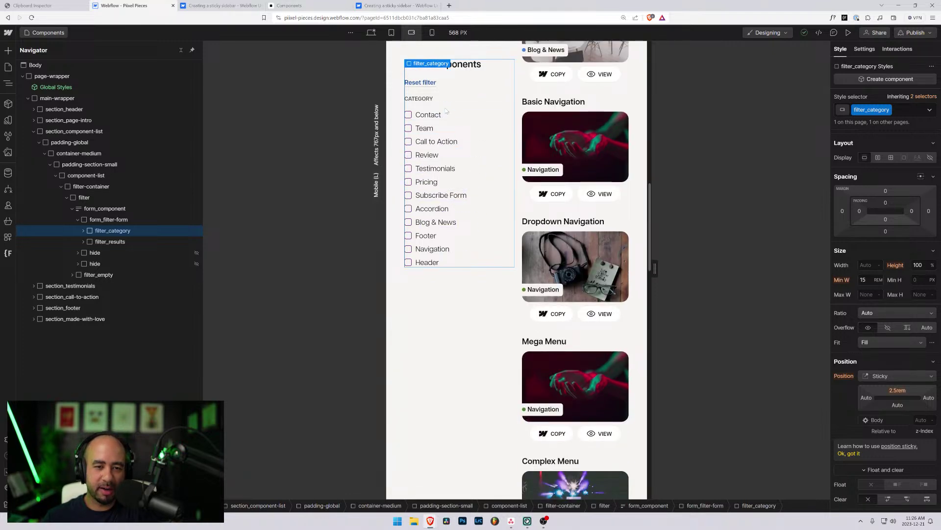
scroll(446, 112, "up", 10)
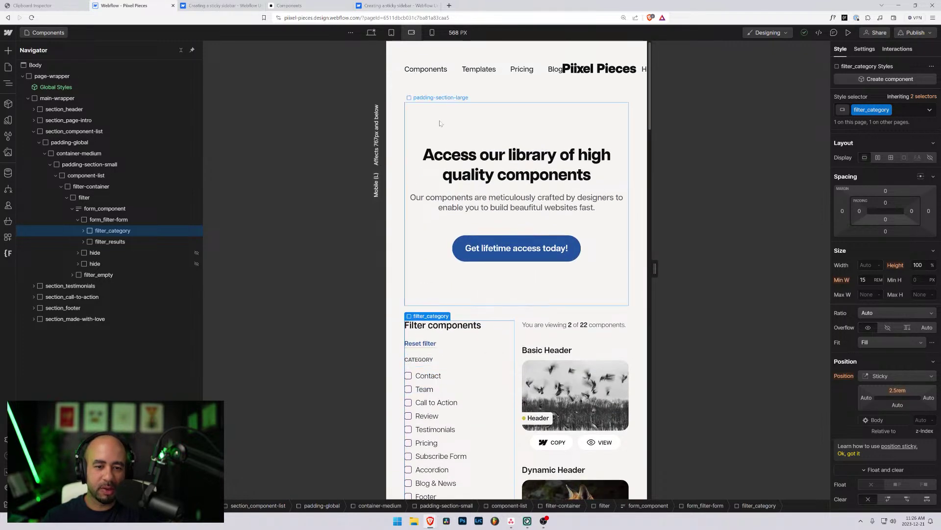
- At the mobile landscape breakpoint, set form_filter-form's direction to Vertical and filter_category's minimum width to 100%
left_click(391, 32)
left_click(411, 32)
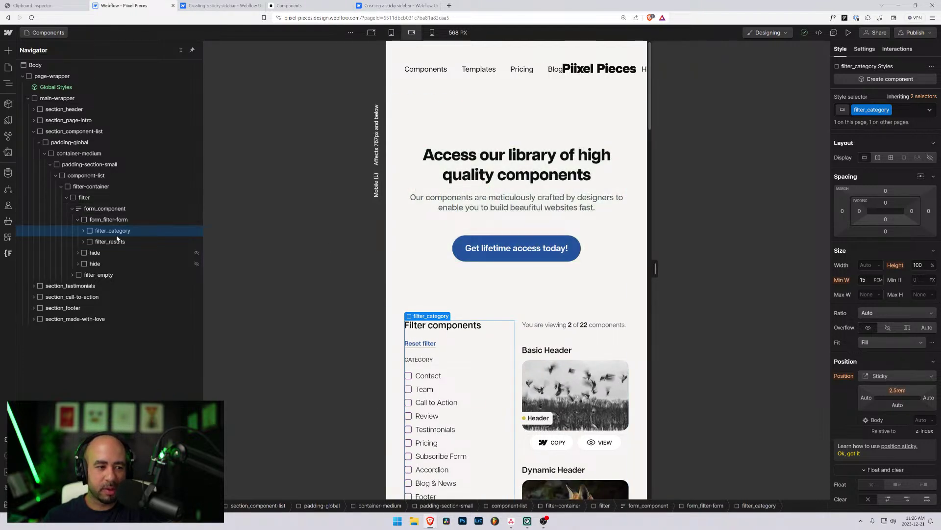
left_click(114, 220)
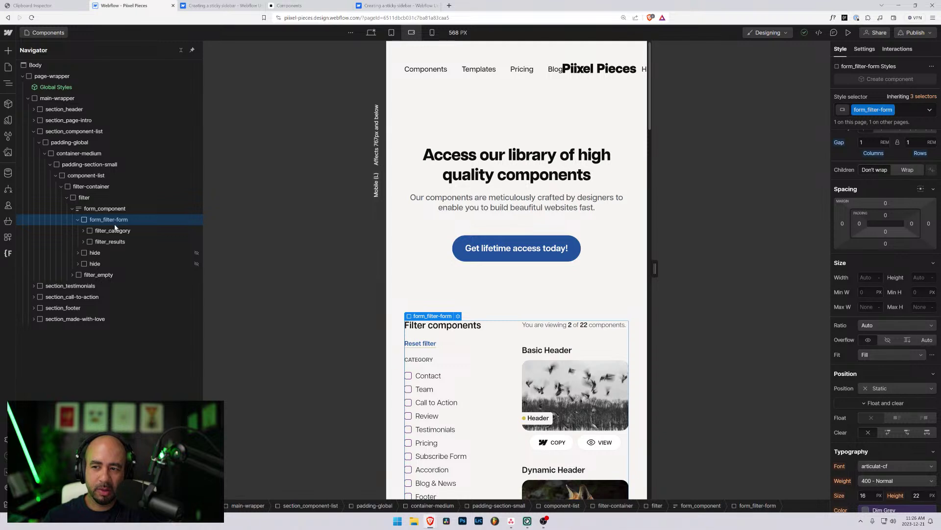
scroll(859, 239, "up", 2)
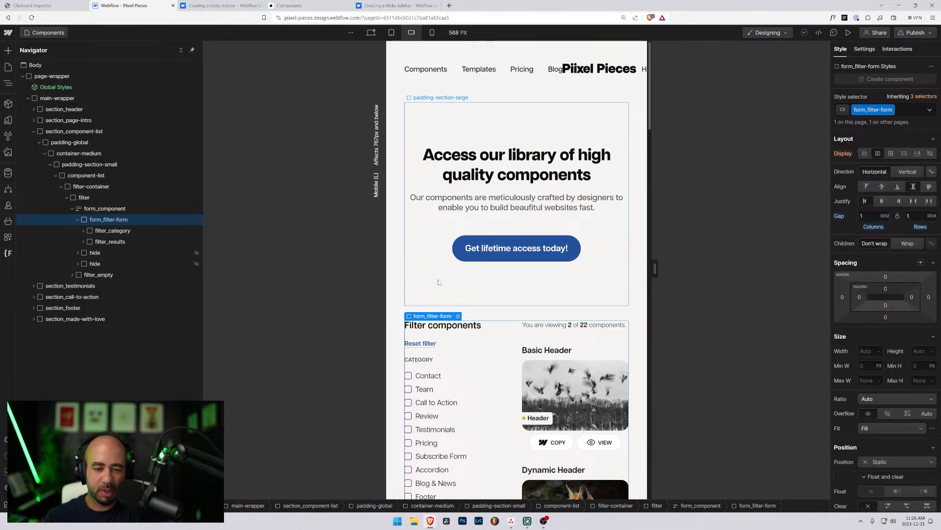
left_click(906, 172)
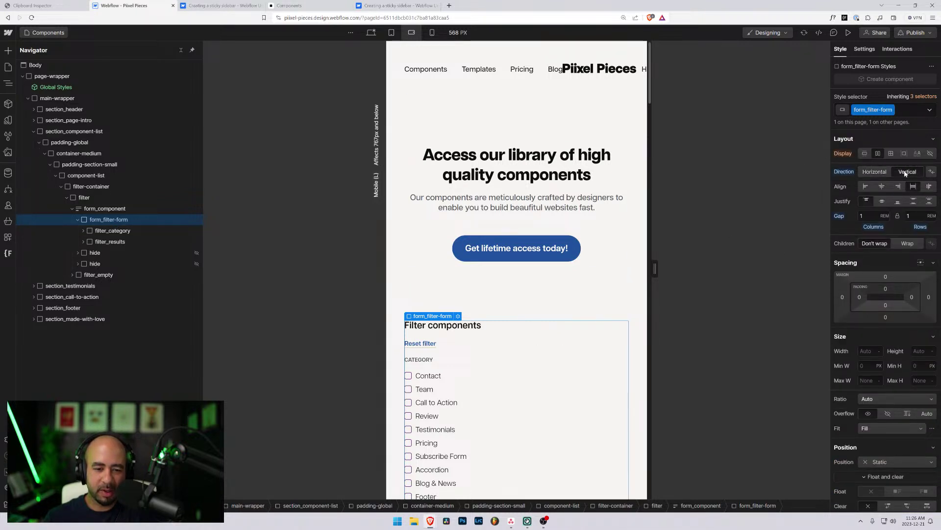
left_click(112, 230)
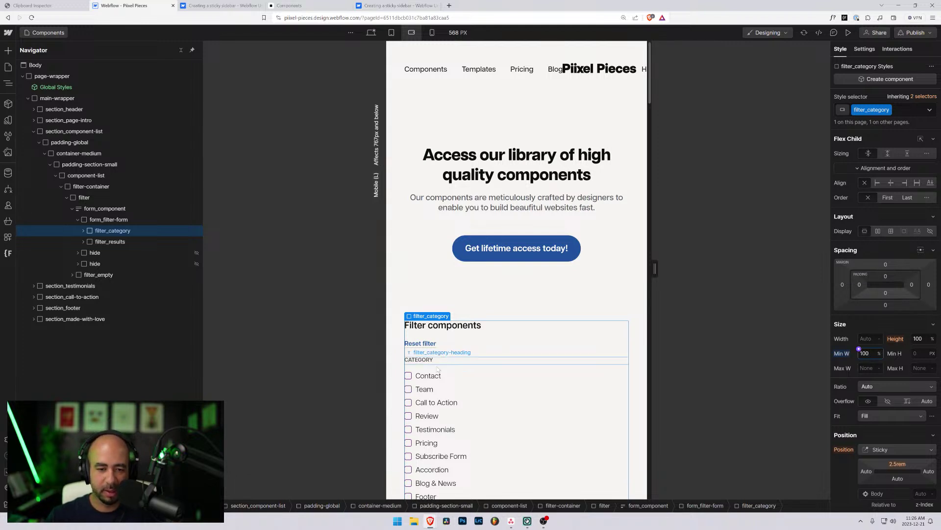
- Set the filter_category-list layout direction to Horizontal with its children set to Wrap
left_click(467, 377)
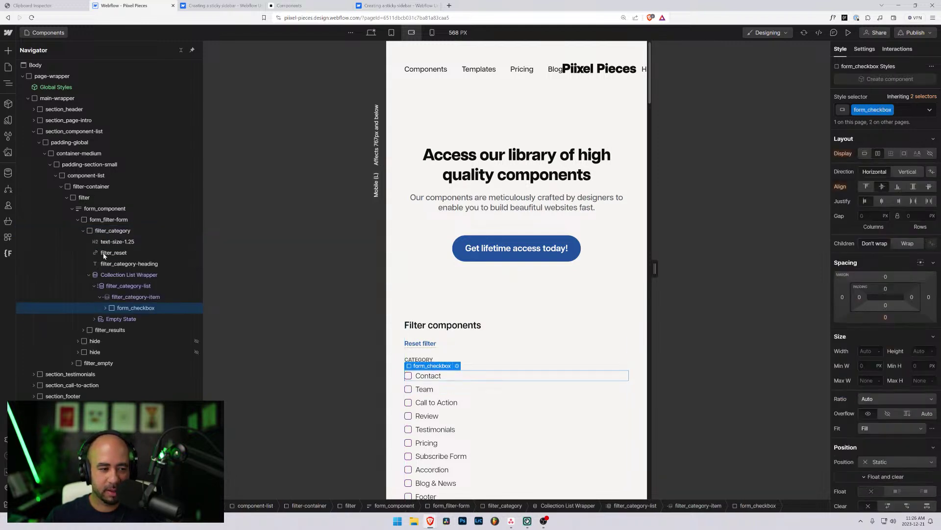
left_click(118, 298)
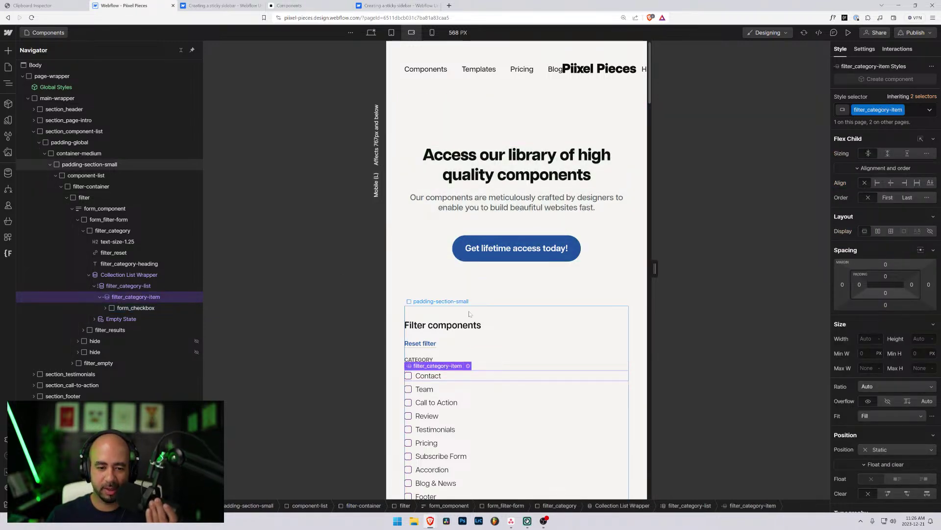
left_click(135, 290)
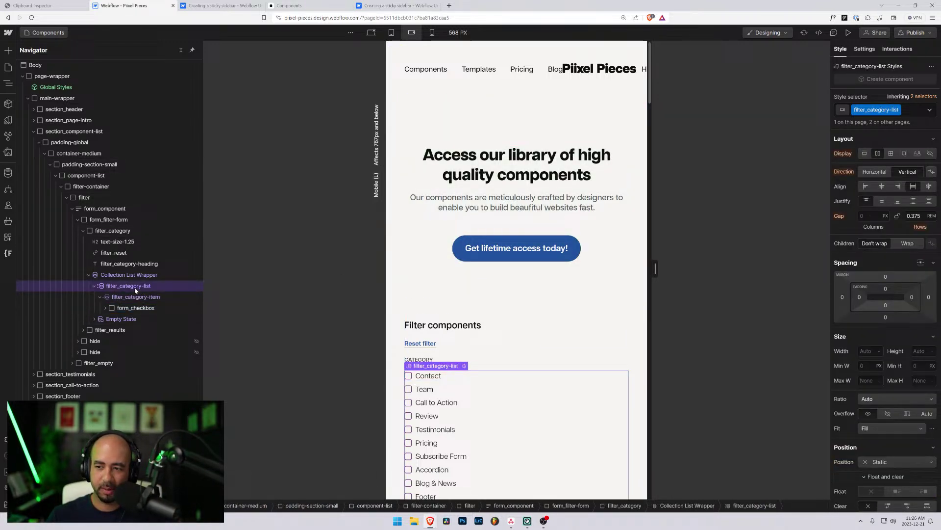
left_click(869, 172)
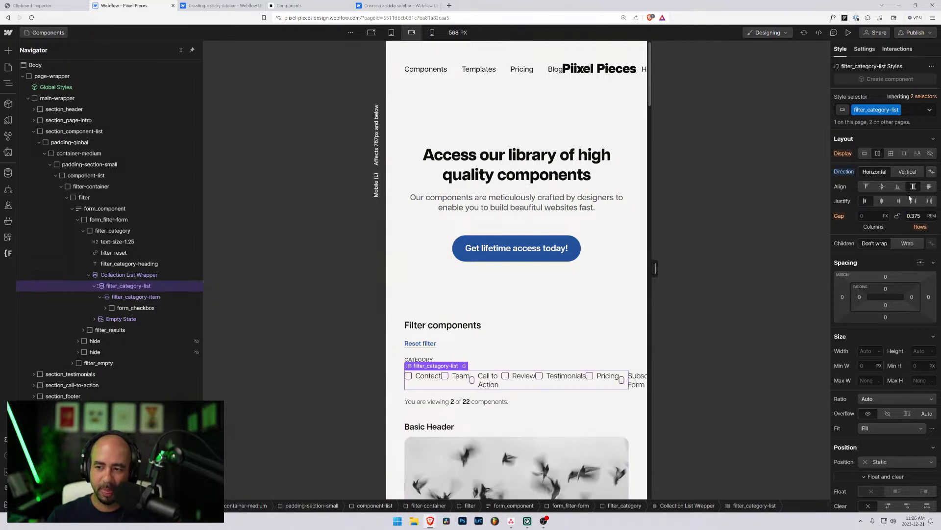
left_click(907, 244)
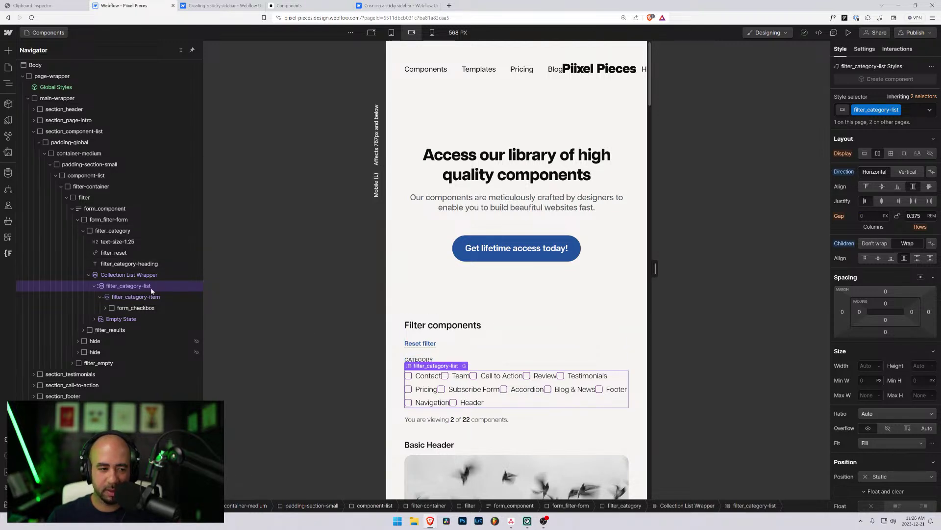
- Set form_checkbox's minimum width to 10 rem and check the checkbox columns at canvas widths of 694 px and 628 px
left_click(128, 309)
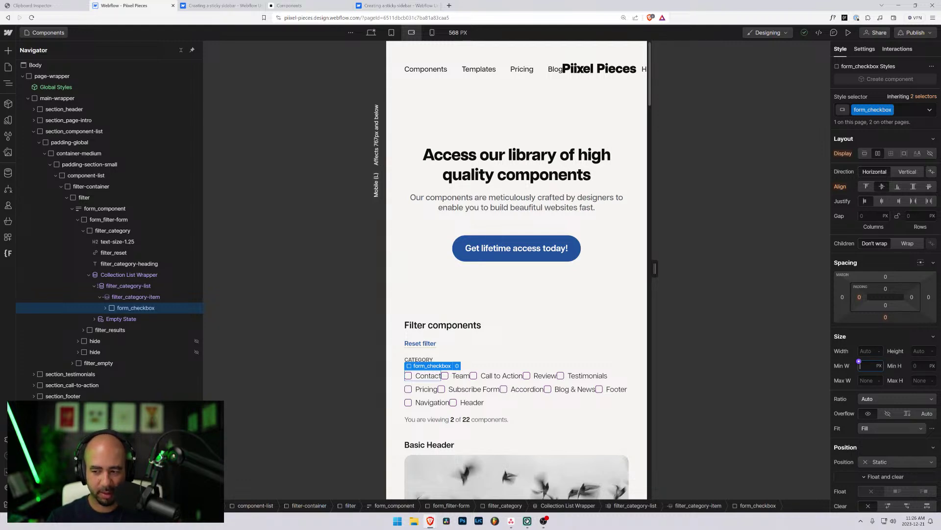
type("10")
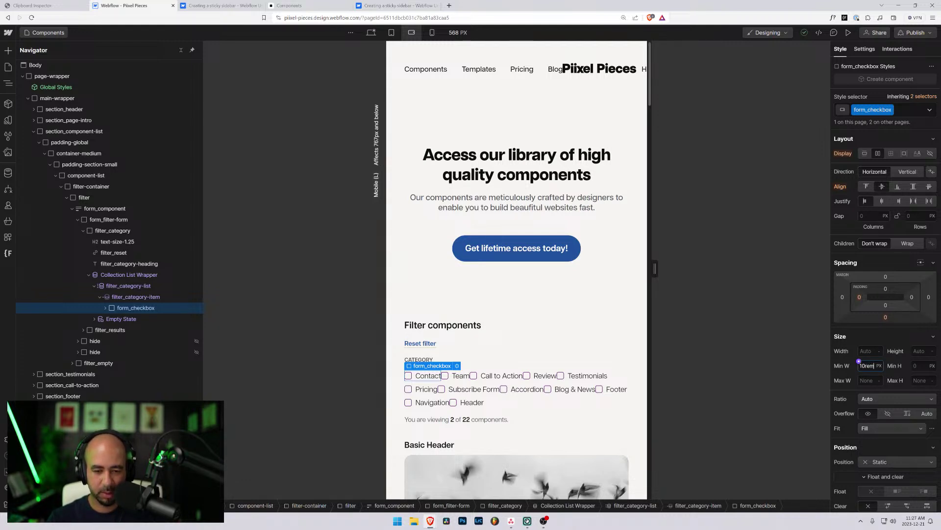
type("rem")
key("Return")
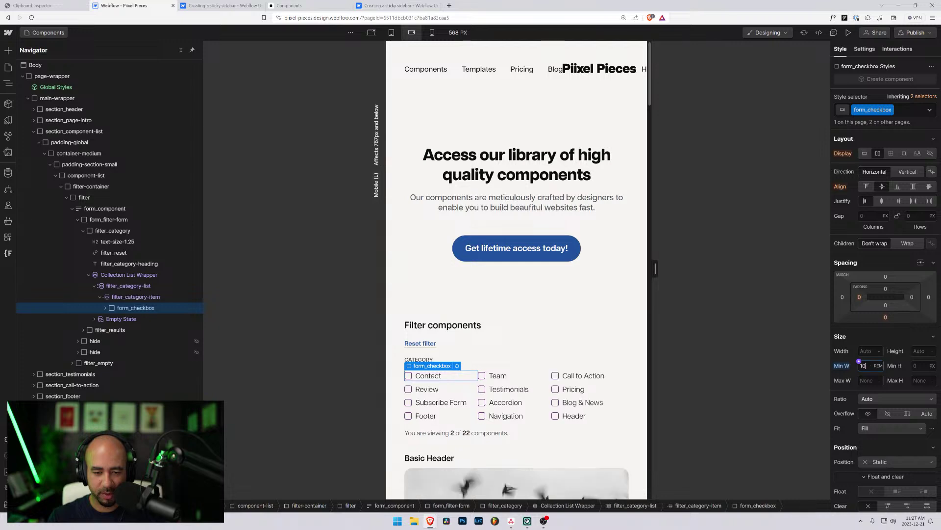
left_click_drag(657, 280, 682, 267)
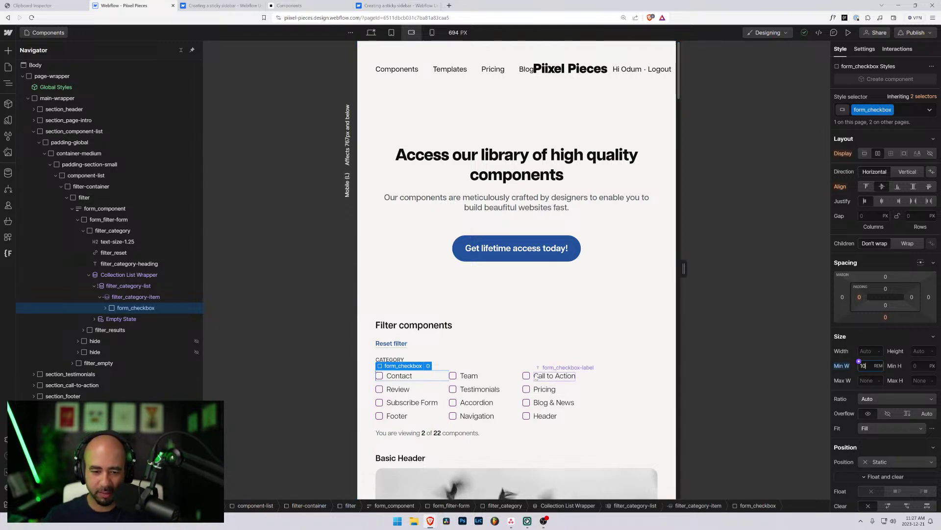
scroll(714, 369, "down", 2)
mouse_move(685, 268)
left_mouse_down()
mouse_move(611, 269)
mouse_move(670, 271)
left_mouse_up()
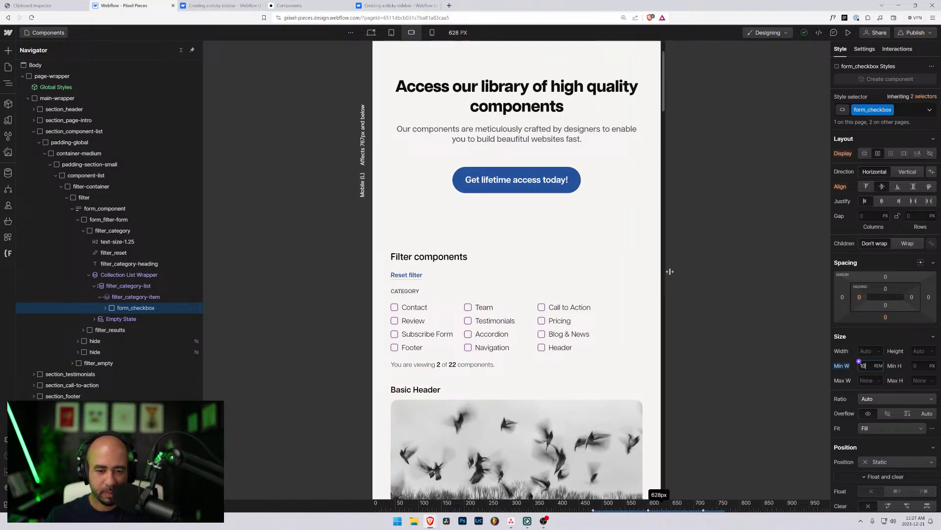
left_click_drag(670, 271, 670, 271)
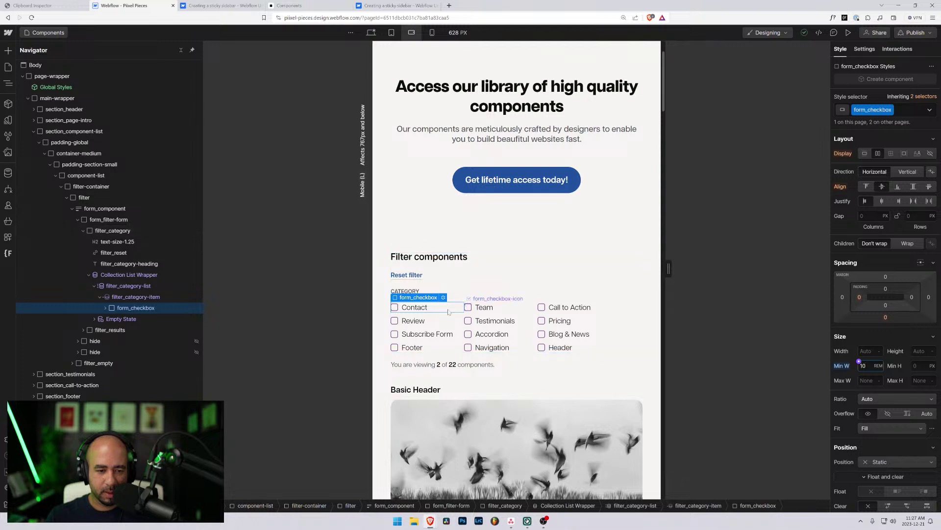
- Give filter_category-list a bottom margin of 1rem
left_click(100, 296)
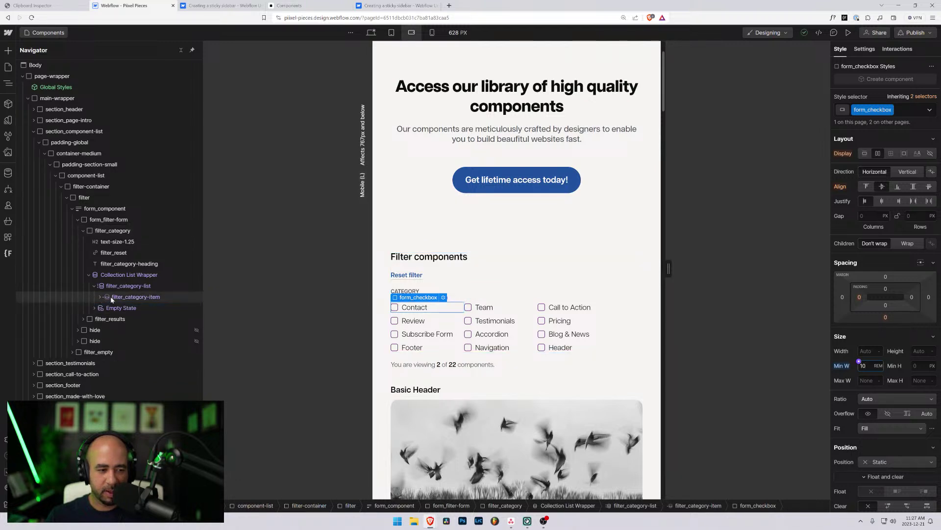
left_click(118, 285)
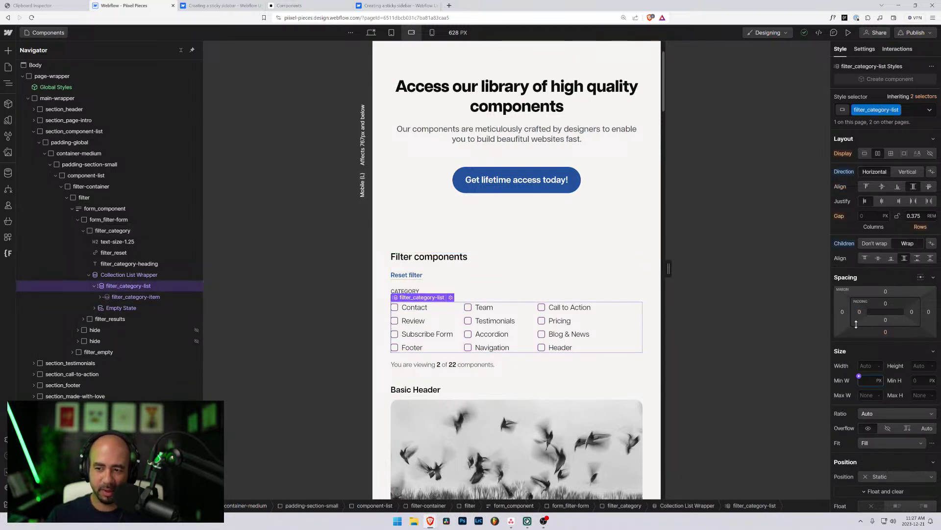
left_click(885, 333)
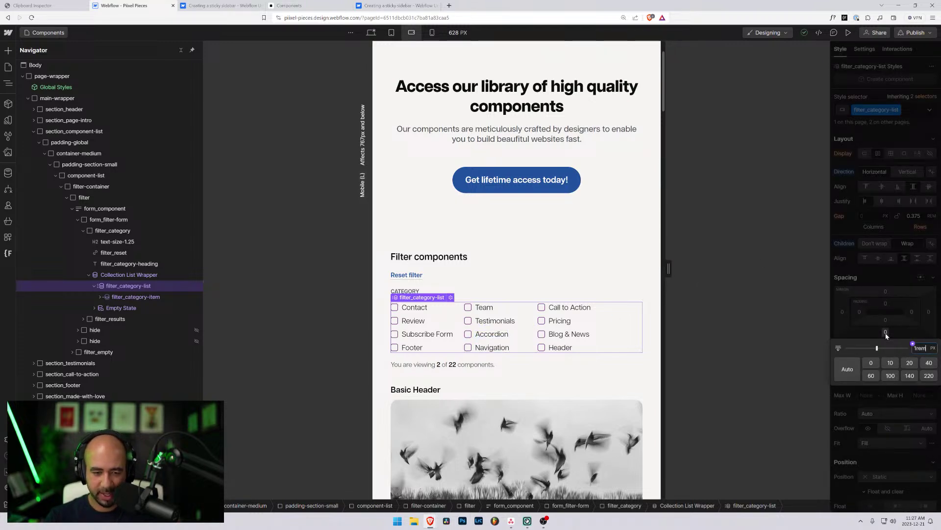
key("Return")
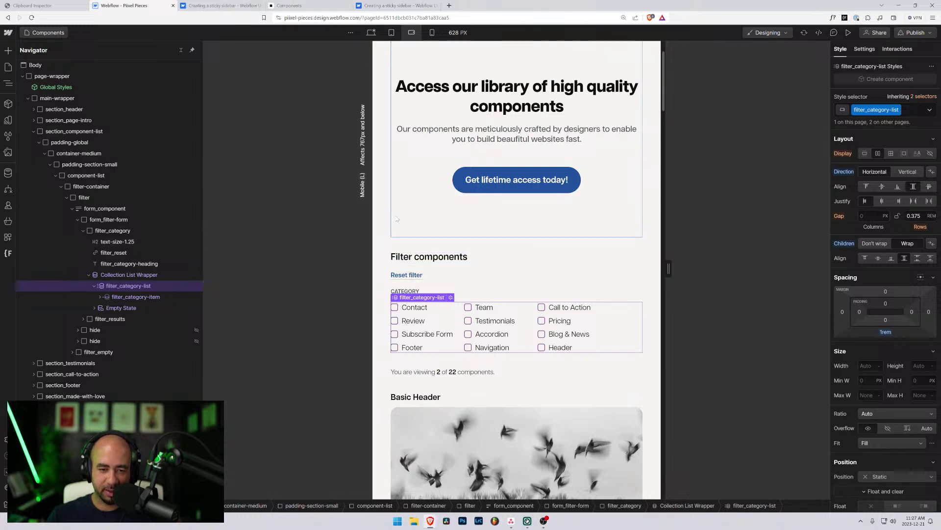
- Examine how the stacked filter block behaves over the component cards while scrolling at the mobile landscape breakpoint
left_click(391, 234)
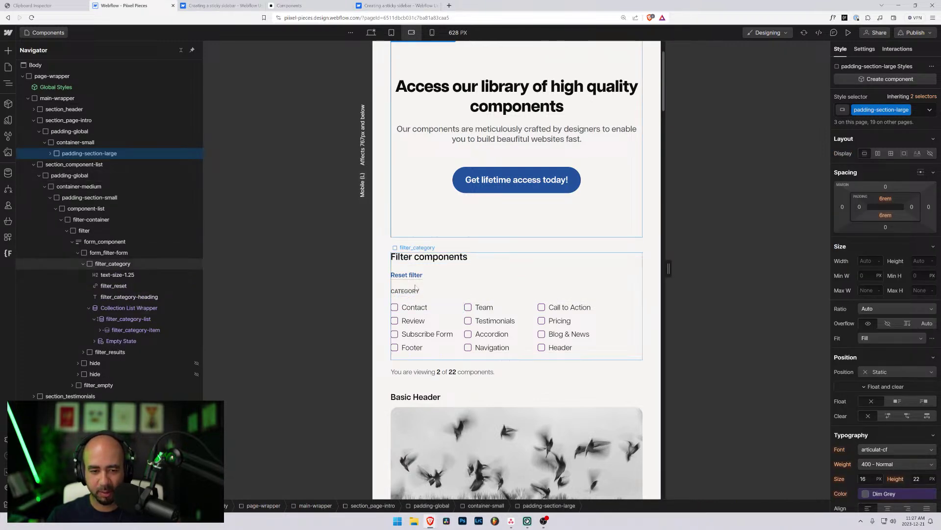
scroll(417, 304, "up", 2)
scroll(414, 294, "down", 3)
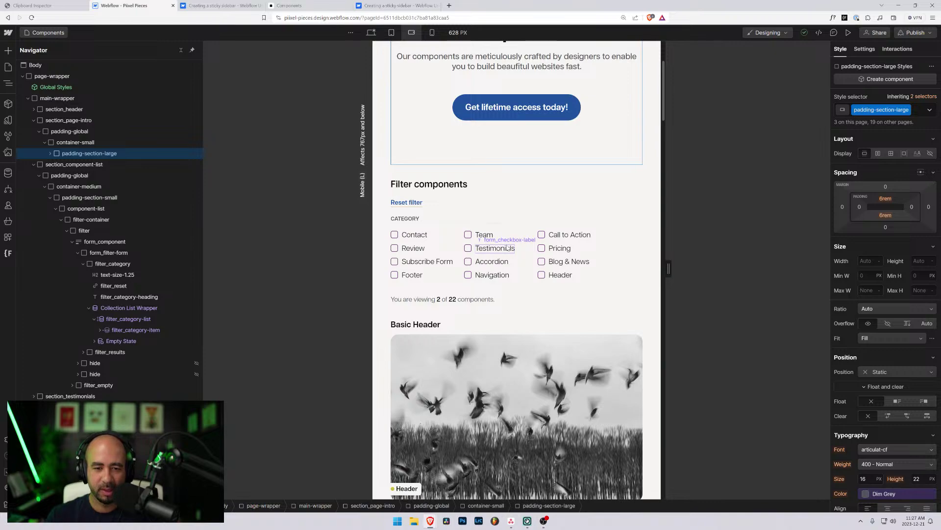
left_click(508, 248)
scroll(502, 289, "down", 5)
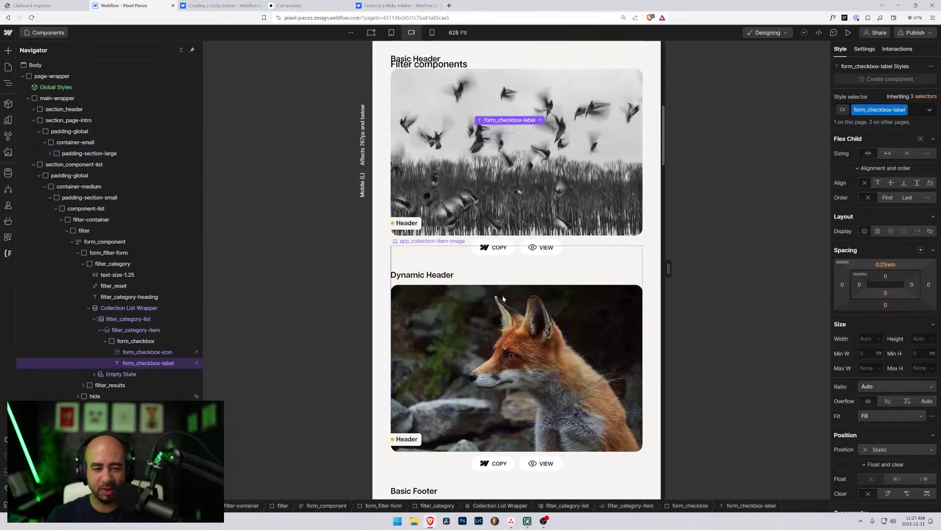
scroll(503, 299, "up", 5)
scroll(503, 299, "down", 3)
scroll(503, 299, "up", 4)
scroll(503, 299, "down", 4)
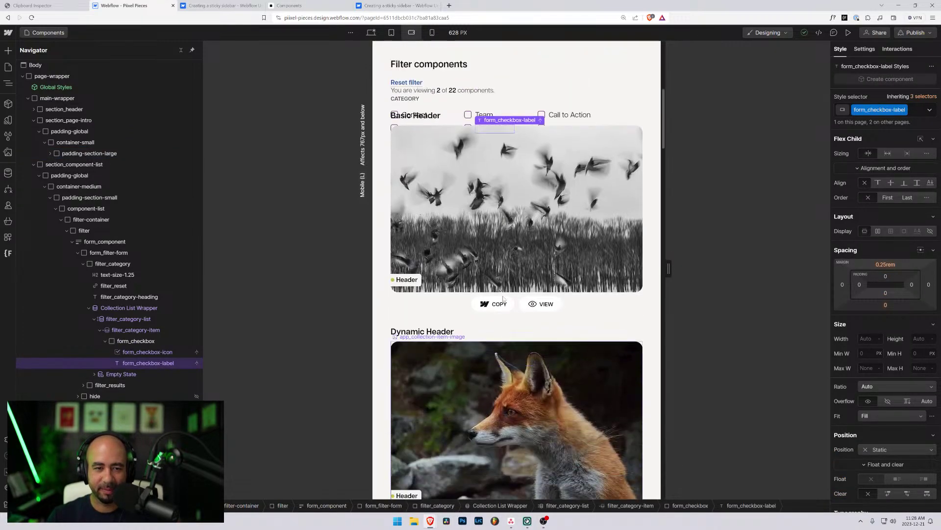
scroll(503, 298, "up", 5)
- Set filter_category's position to Static at the mobile landscape breakpoint and check how it scrolls with the component list
left_click(500, 289)
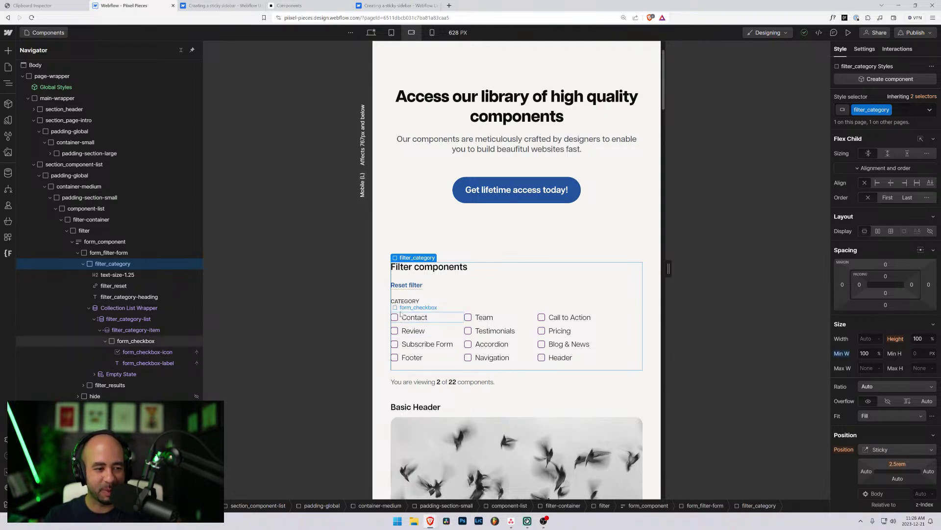
scroll(873, 376, "down", 3)
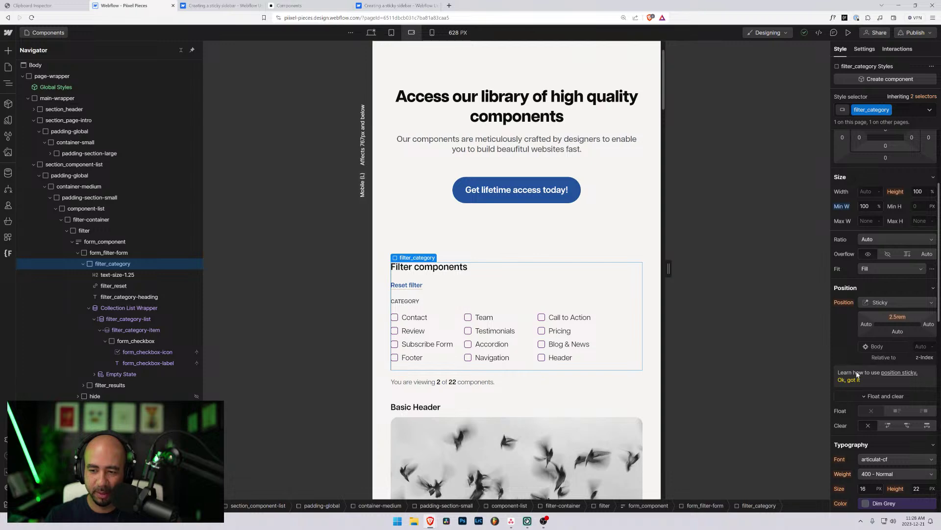
left_click(898, 302)
left_click(870, 262)
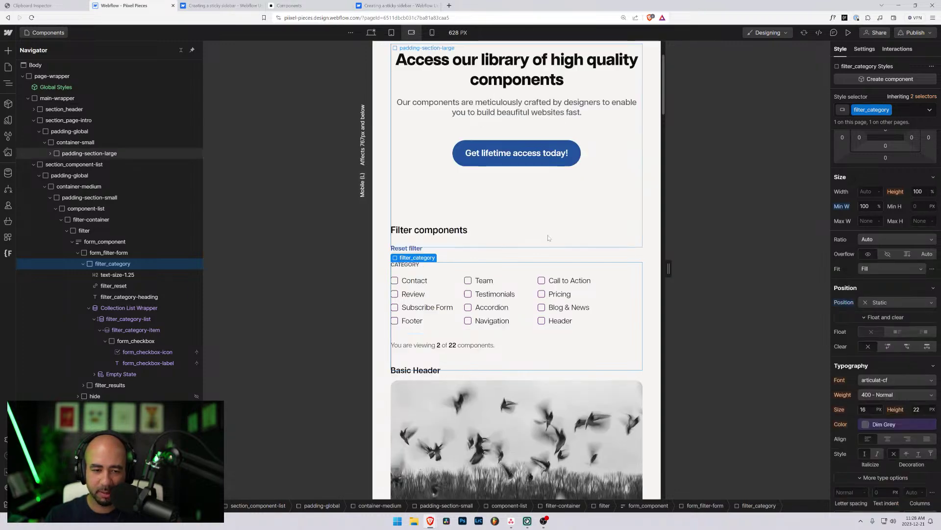
scroll(544, 245, "down", 5)
scroll(543, 260, "up", 3)
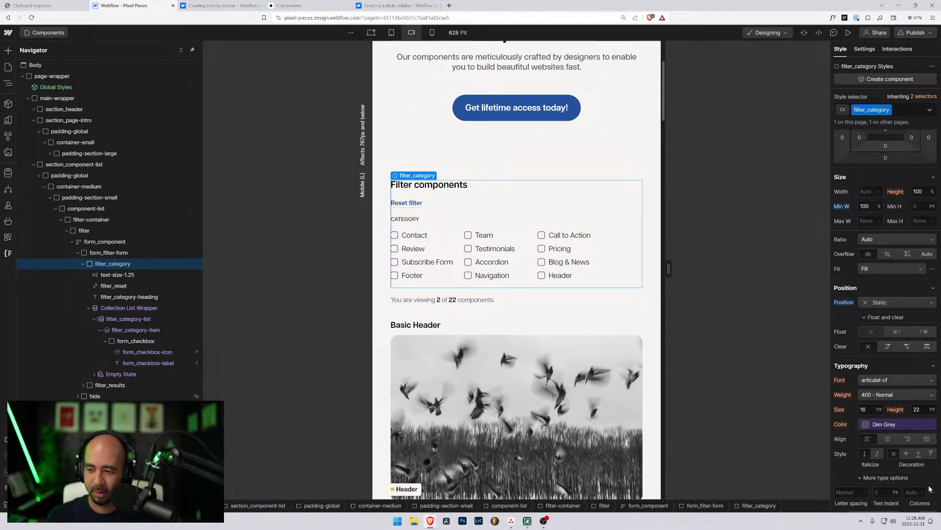
- Add a second 1fr column to the app_collection-items grid at the mobile landscape breakpoint and check it at a 674 px canvas width
scroll(589, 328, "down", 9)
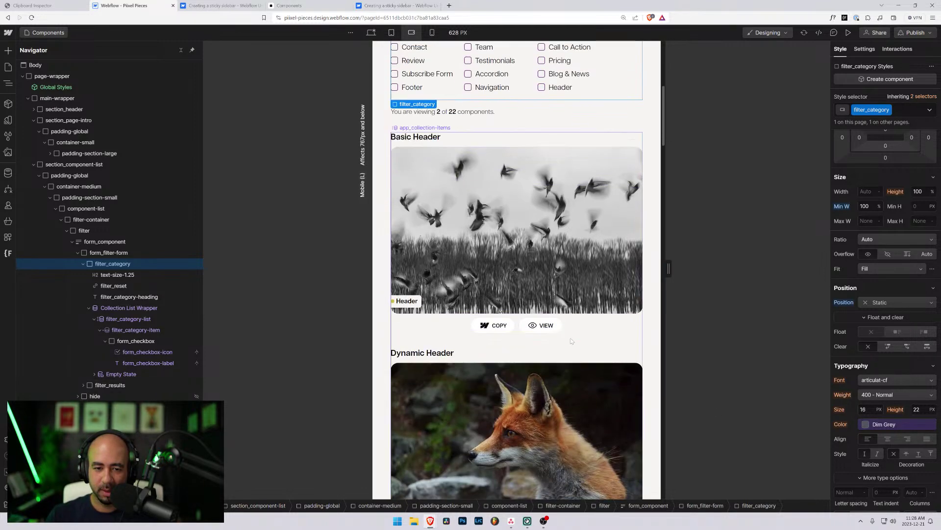
scroll(559, 335, "up", 6)
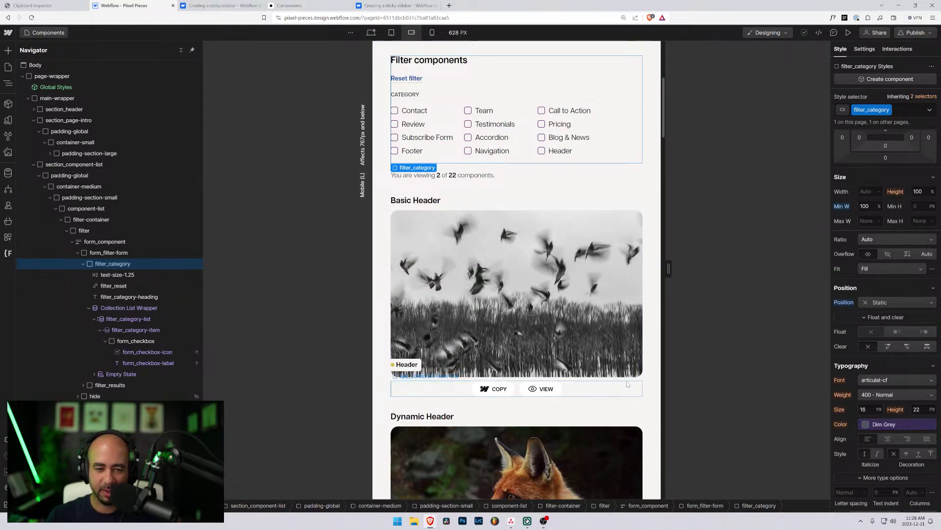
left_click(605, 382)
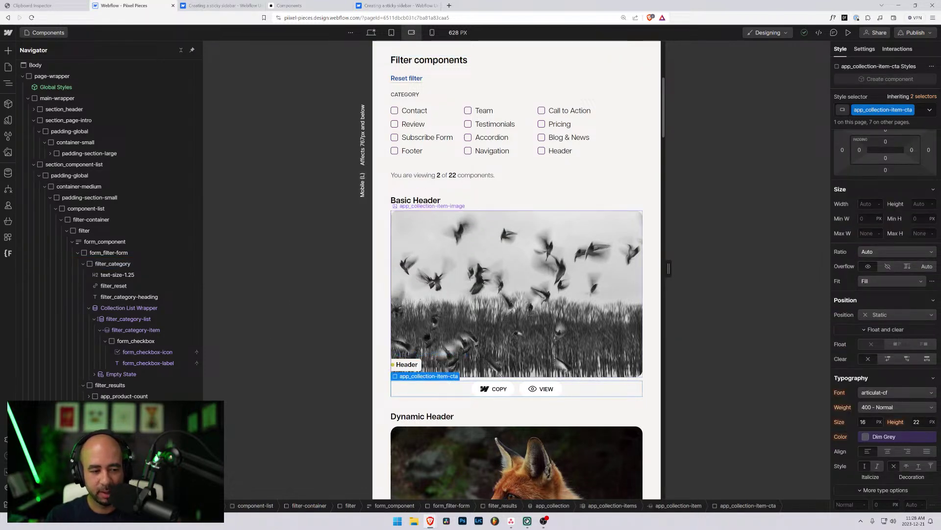
left_click(135, 429)
left_click(132, 418)
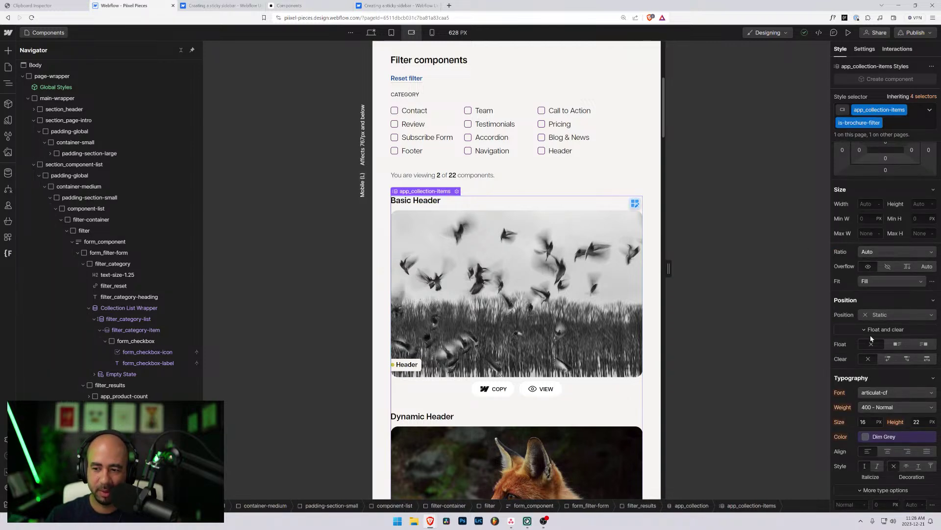
scroll(872, 338, "up", 3)
left_click(898, 180)
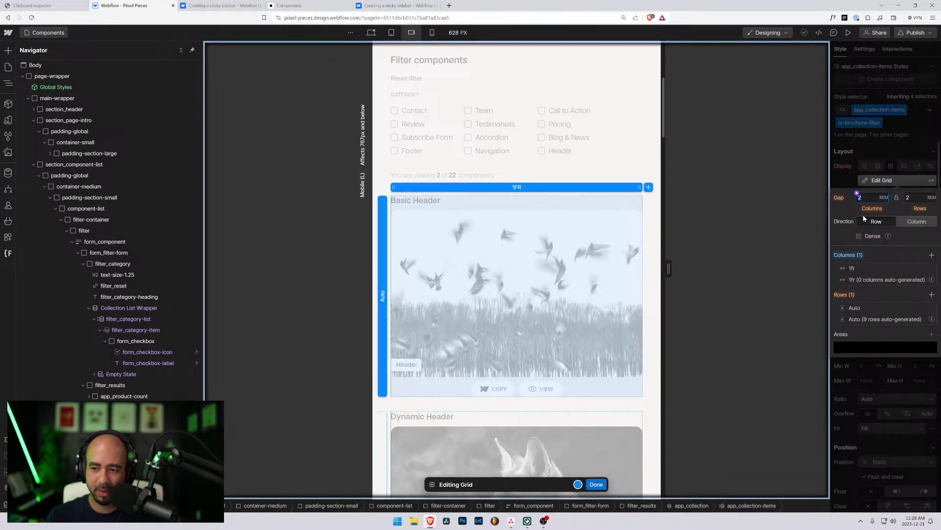
left_click(931, 255)
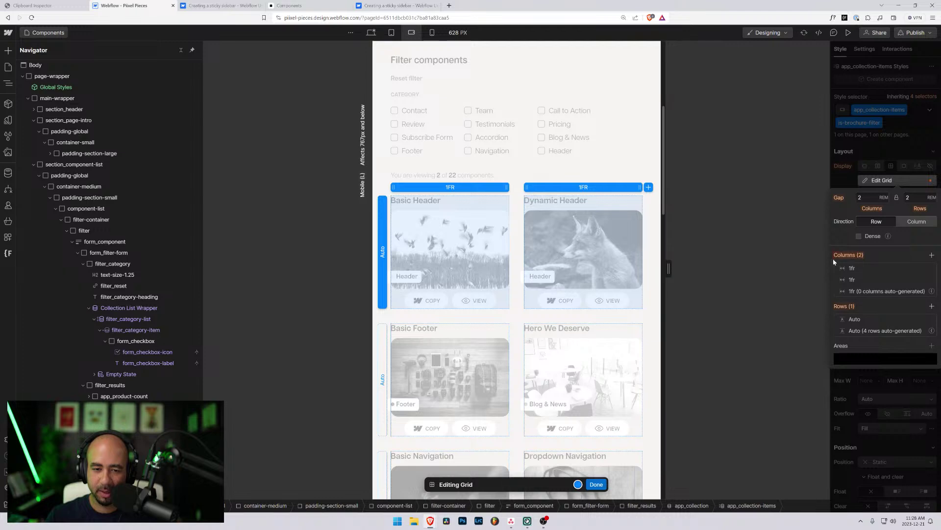
left_click(596, 484)
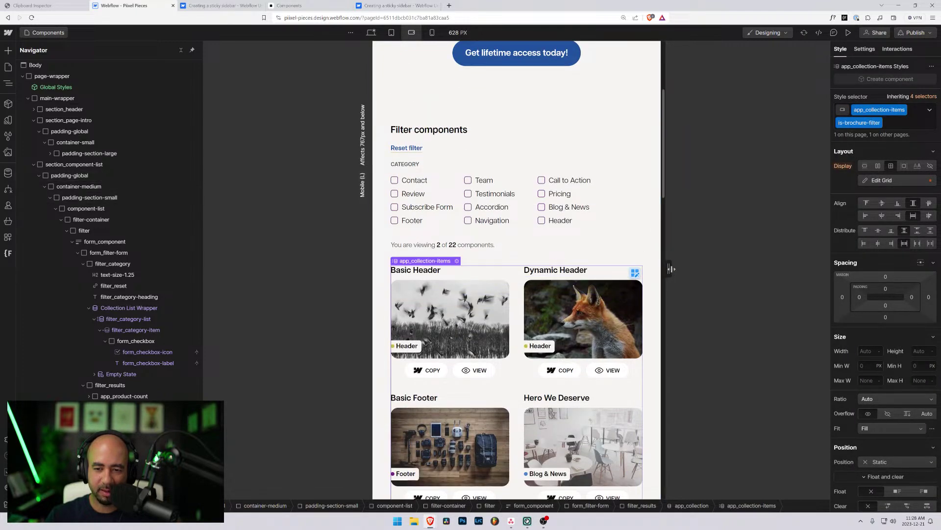
mouse_move(671, 269)
left_mouse_down()
mouse_move(632, 273)
mouse_move(679, 277)
left_mouse_up()
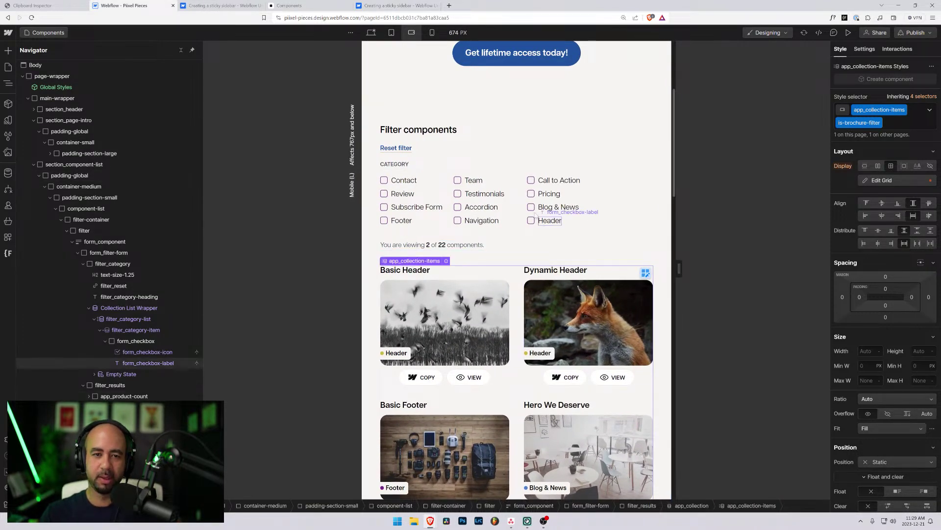
- Switch the canvas to the mobile portrait breakpoint and select form_checkbox inside filter_category-item
left_click(431, 32)
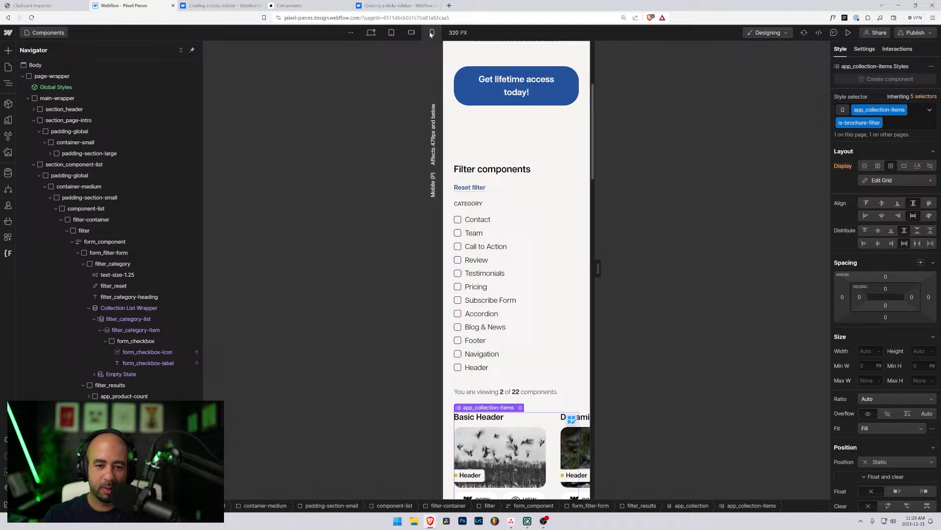
left_click(500, 227)
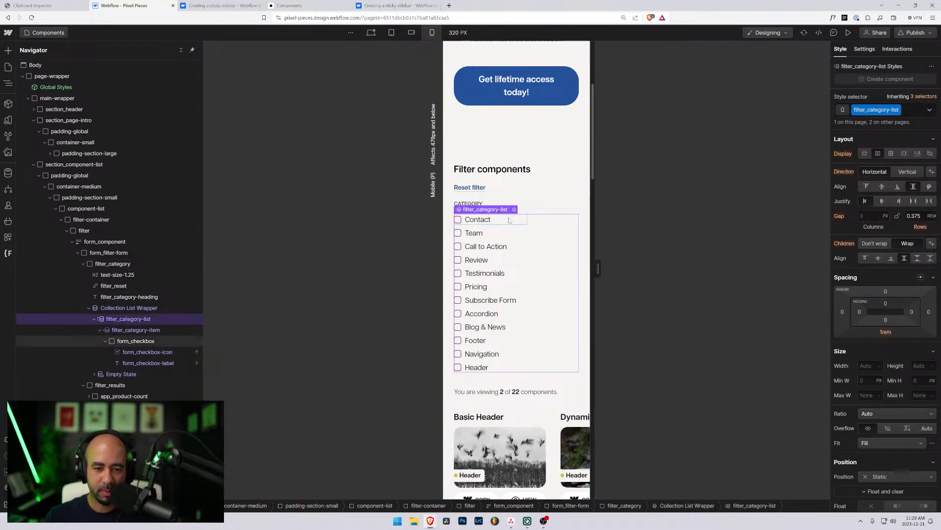
left_click(509, 221)
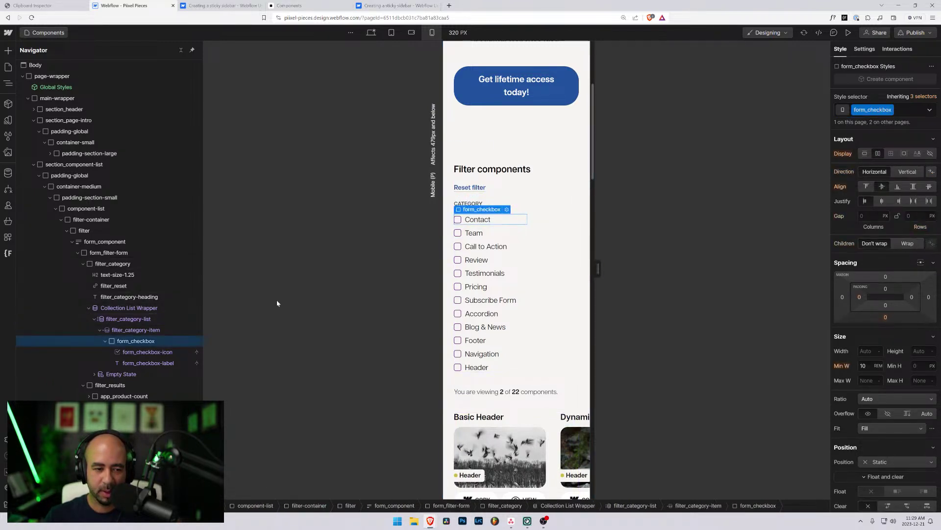
left_click(141, 332)
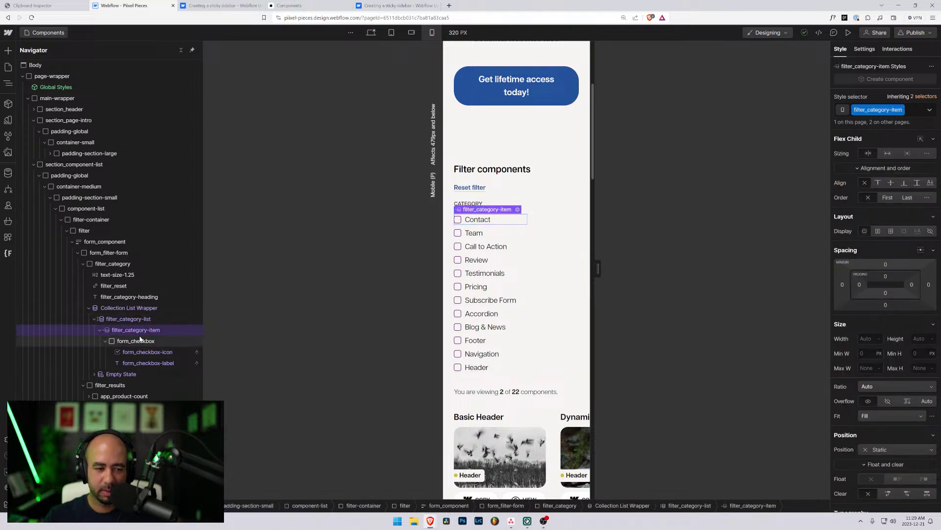
left_click(139, 342)
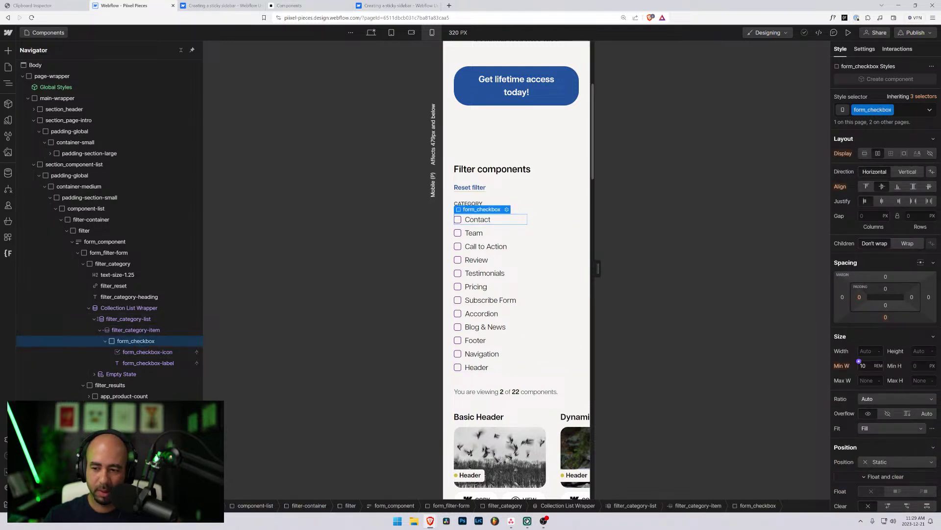
- Try minimum widths of 50%, 10 rem and 8 rem on form_checkbox at the mobile portrait breakpoint
type("50%")
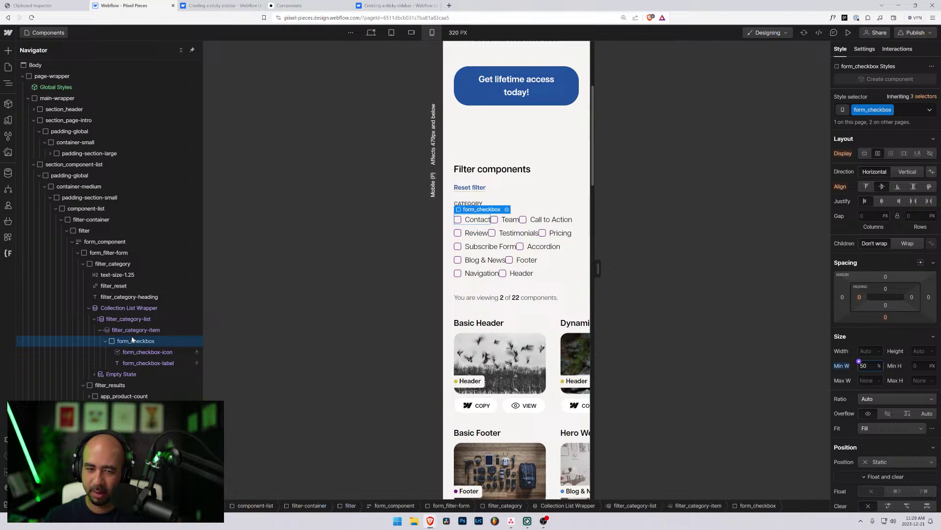
left_click(864, 366)
type("10rem")
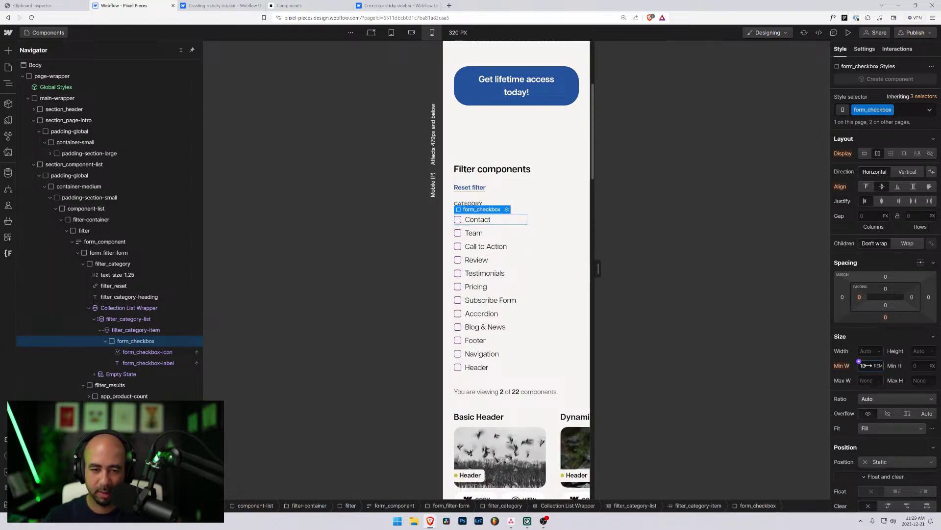
key("Down")
key("Down")
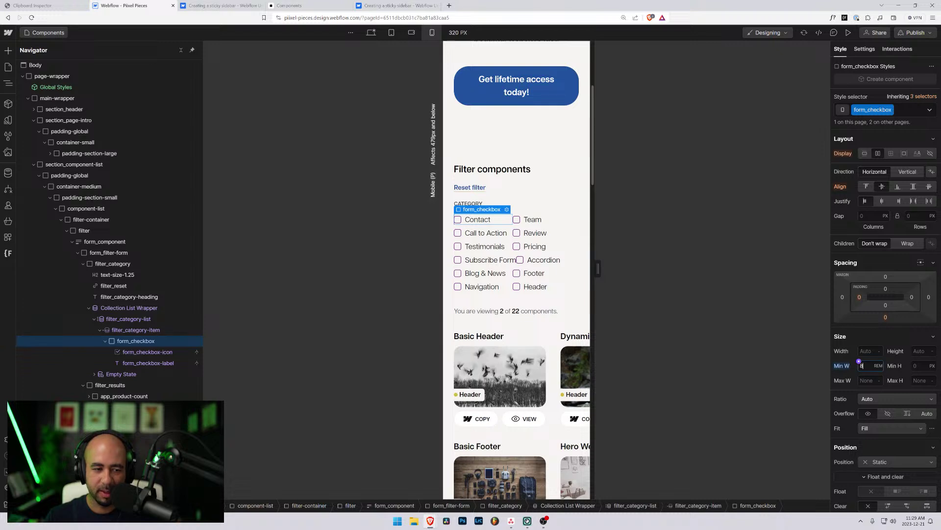
- Try a Grid display on filter_category-item and undo it
left_click(138, 330)
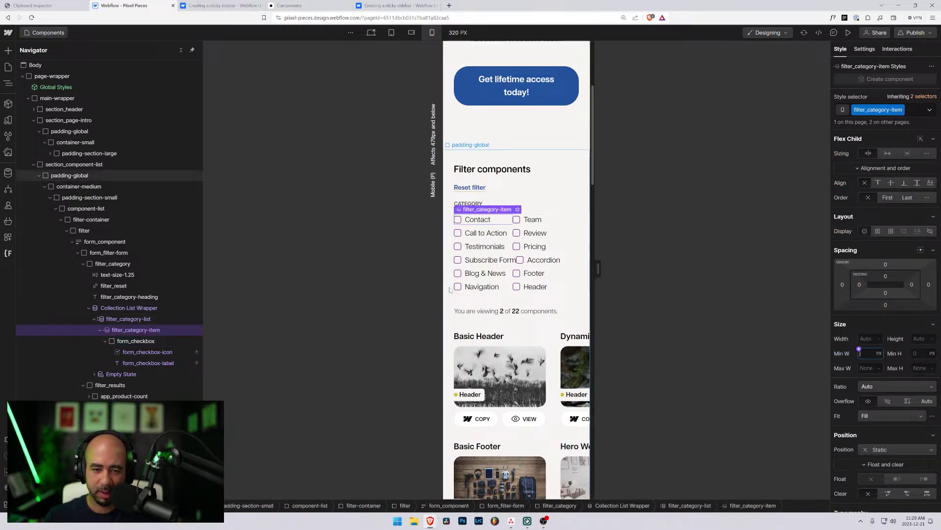
left_click(478, 297)
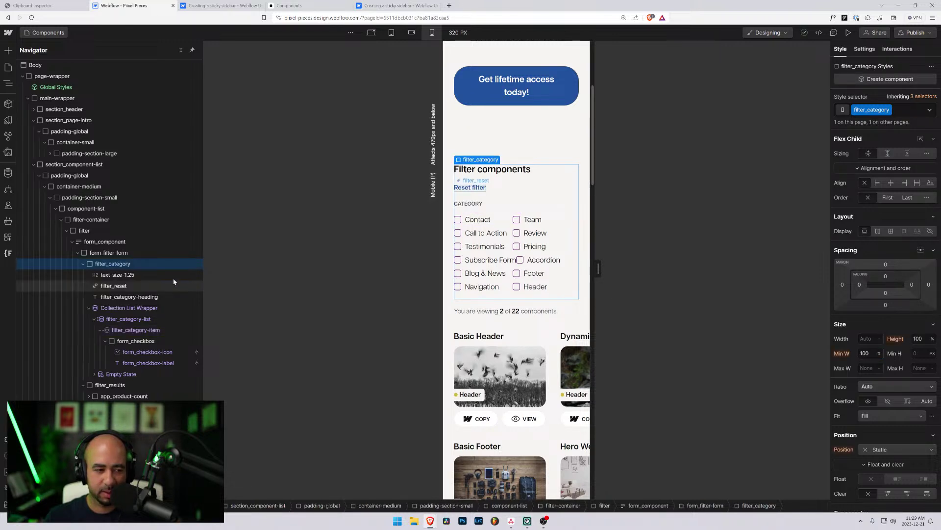
left_click(83, 264)
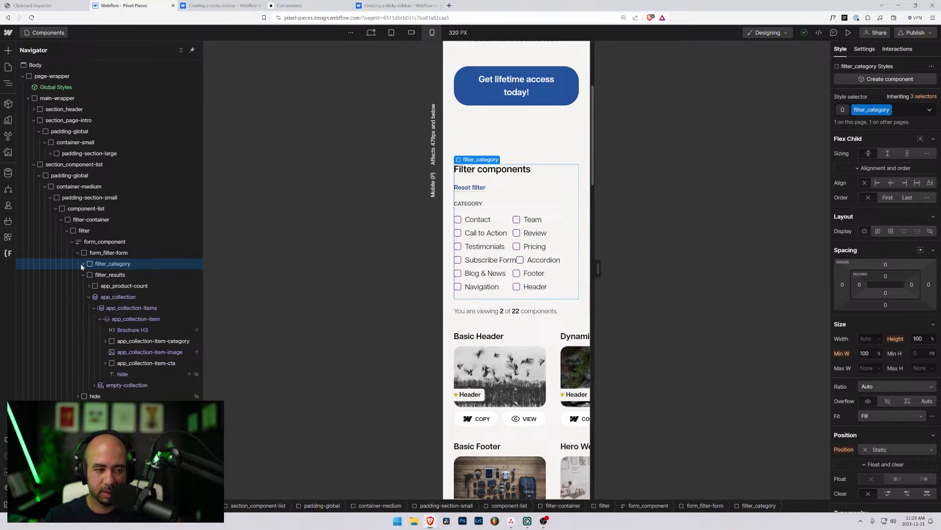
left_click(504, 219)
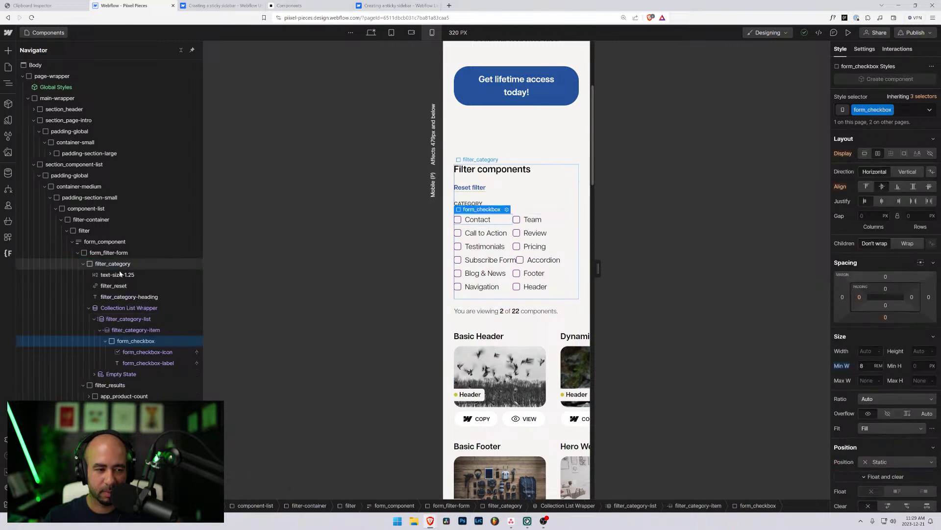
left_click(99, 330)
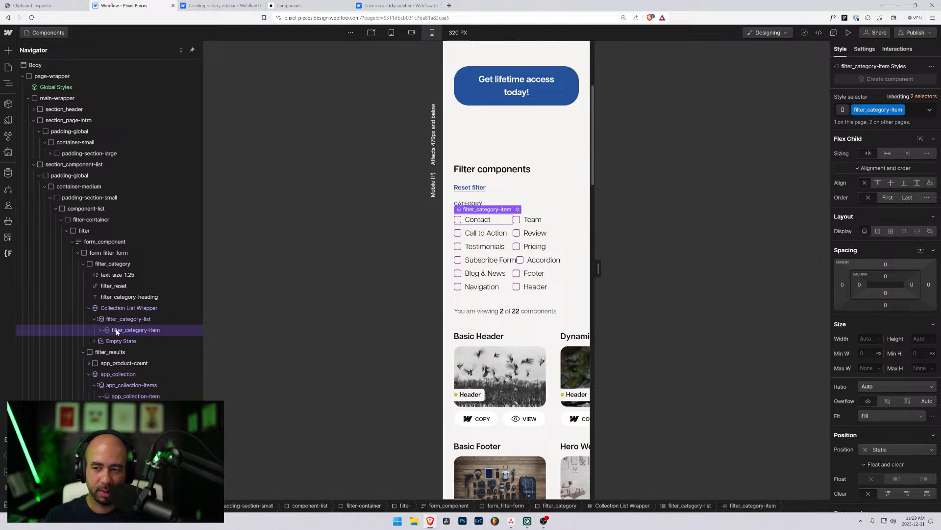
left_click(891, 231)
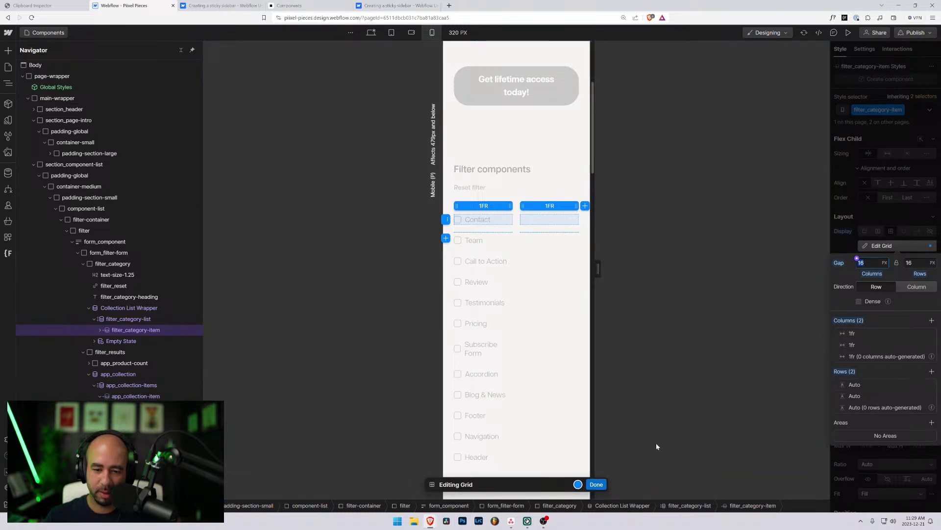
left_click(592, 485)
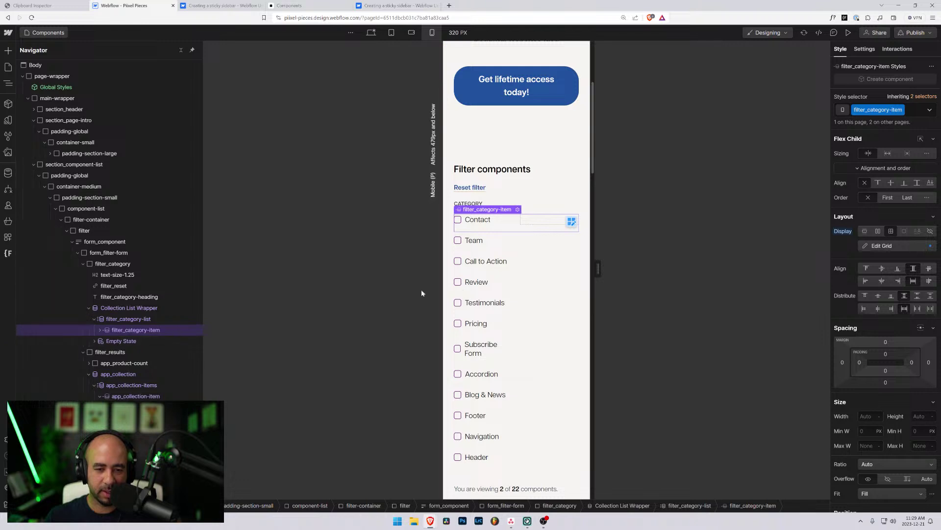
key("ctrl+z")
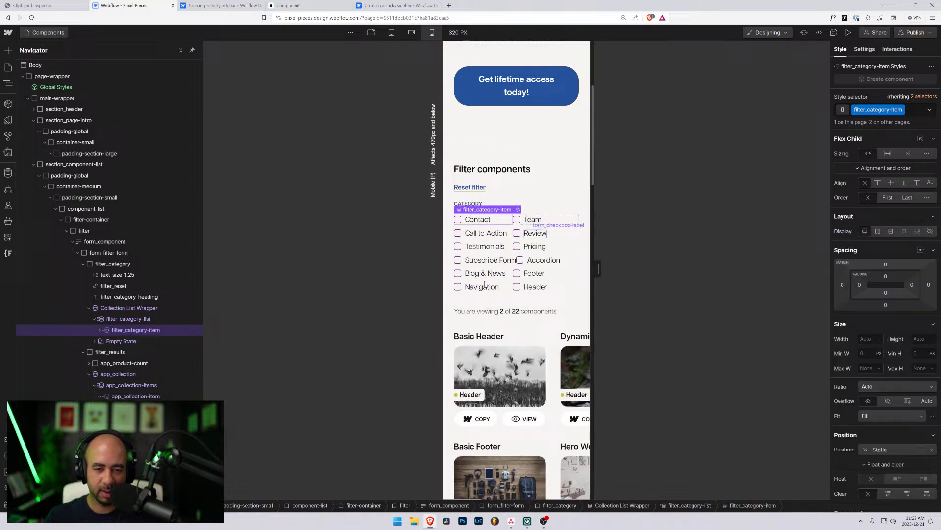
- Set form_checkbox's minimum width to Auto at the mobile portrait breakpoint
left_click(99, 330)
left_click(113, 342)
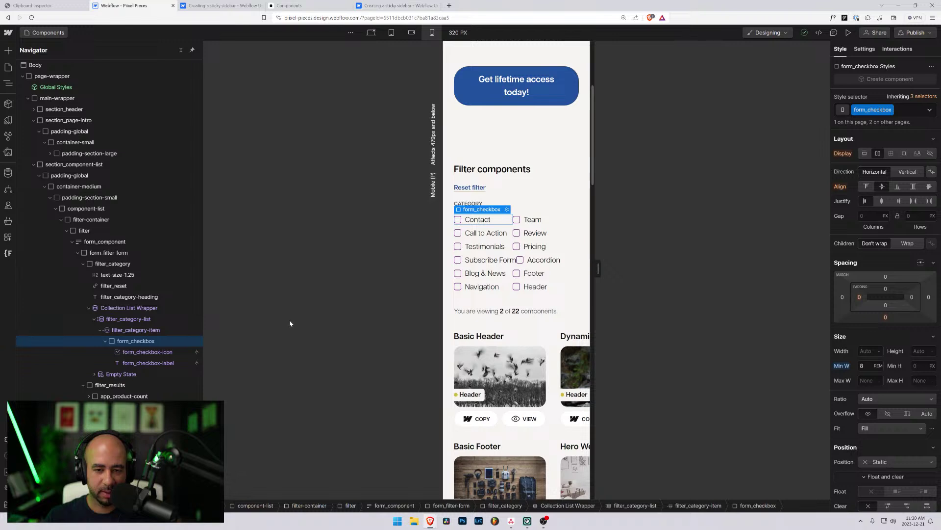
left_click_drag(840, 370, 840, 370)
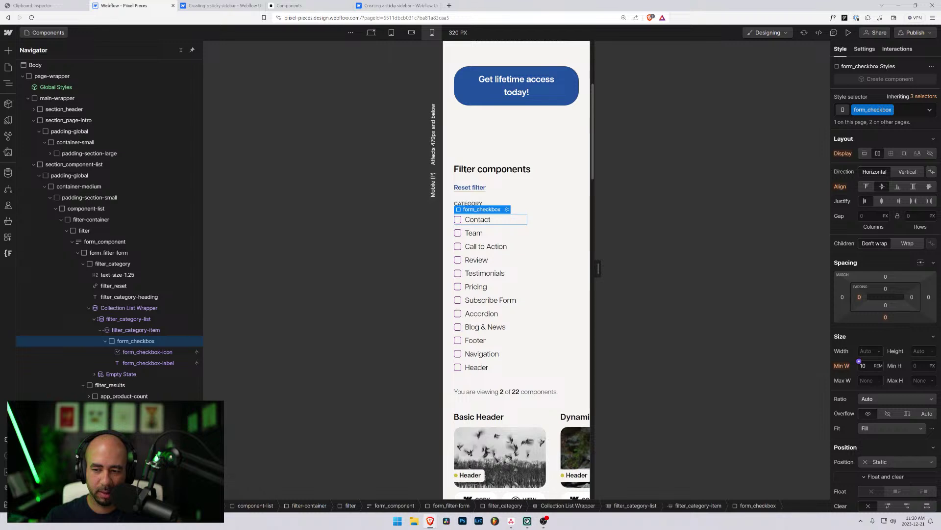
type("auto")
key("Return")
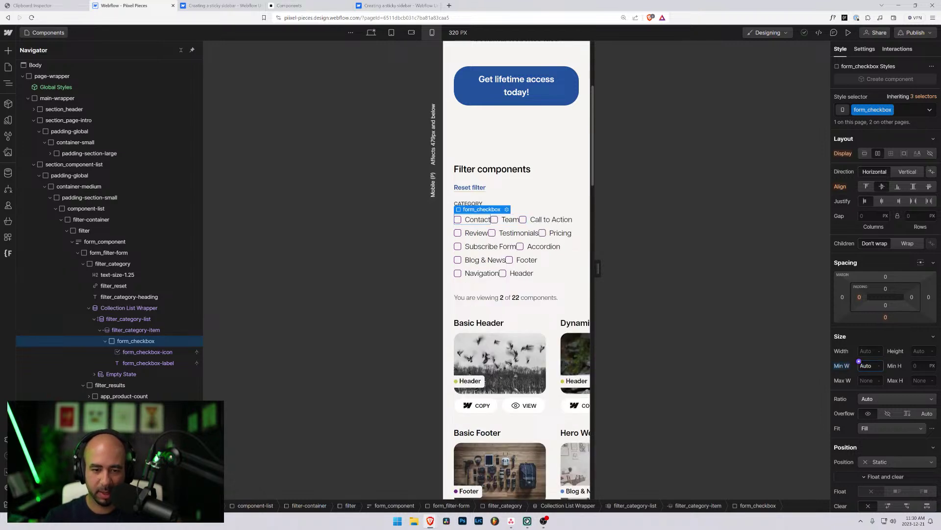
- Change filter_category-list's display to a two-column Grid with a 1 rem column gap at the mobile portrait breakpoint
left_click(111, 331)
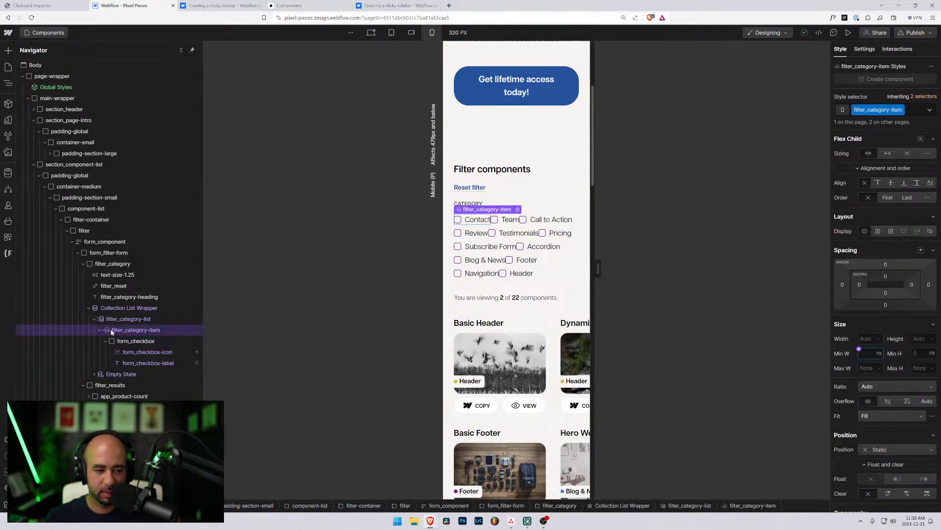
left_click(115, 321)
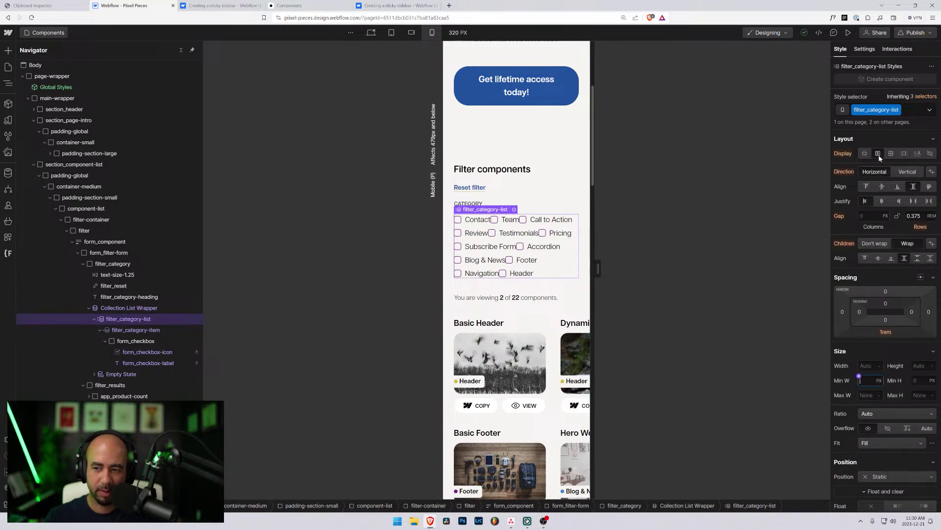
left_click(891, 154)
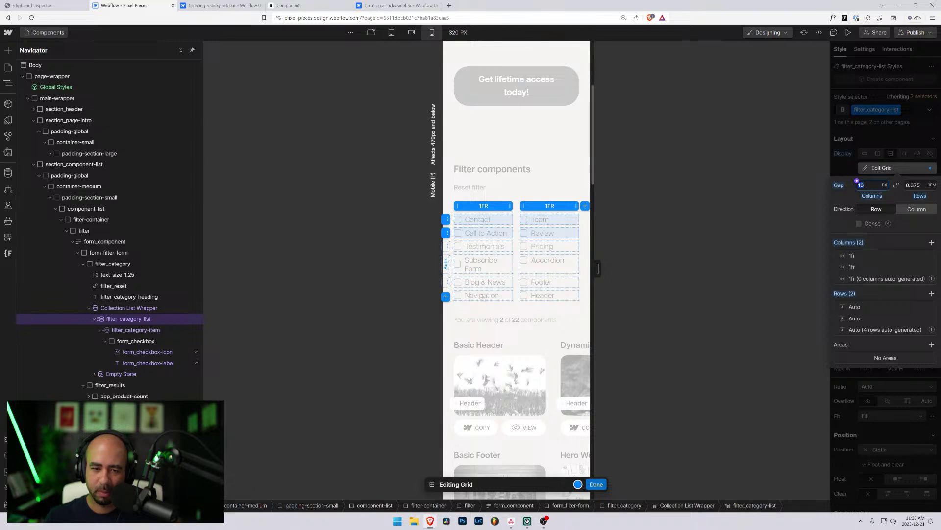
type("1")
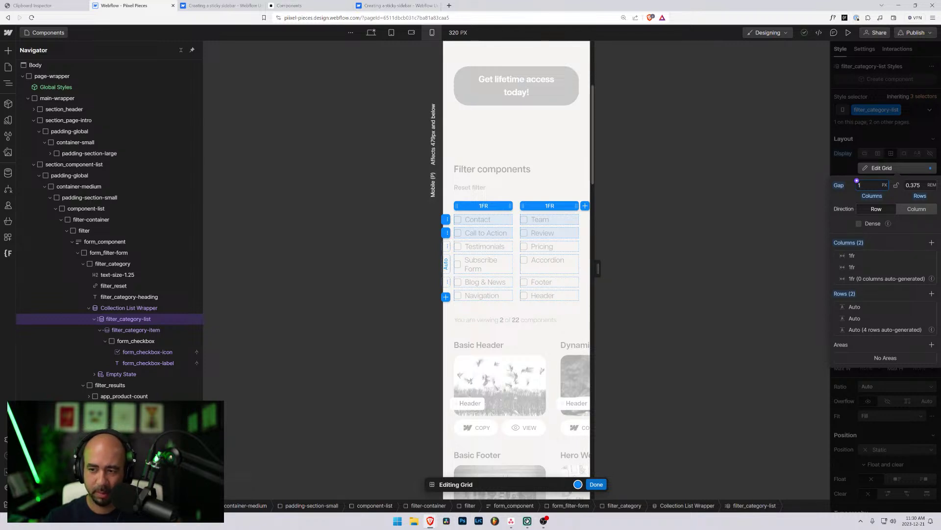
type("rem")
key("Return")
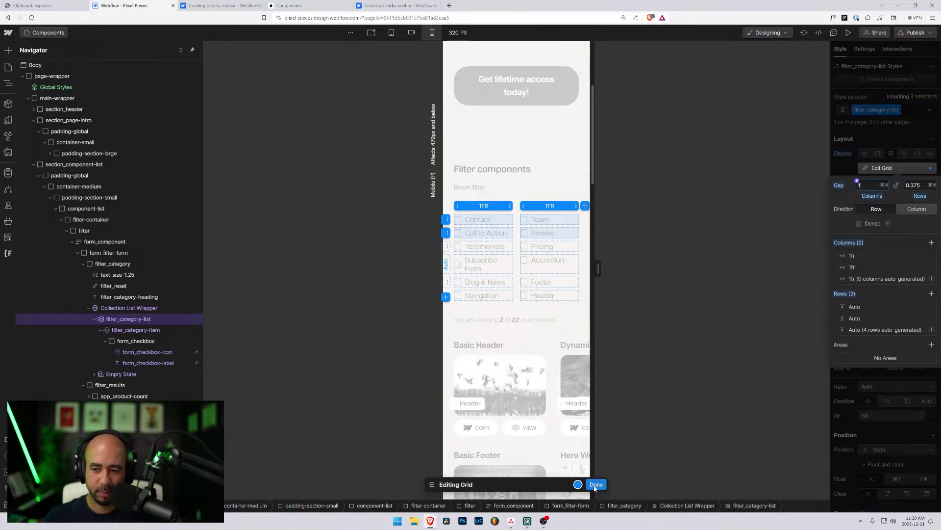
left_click(596, 484)
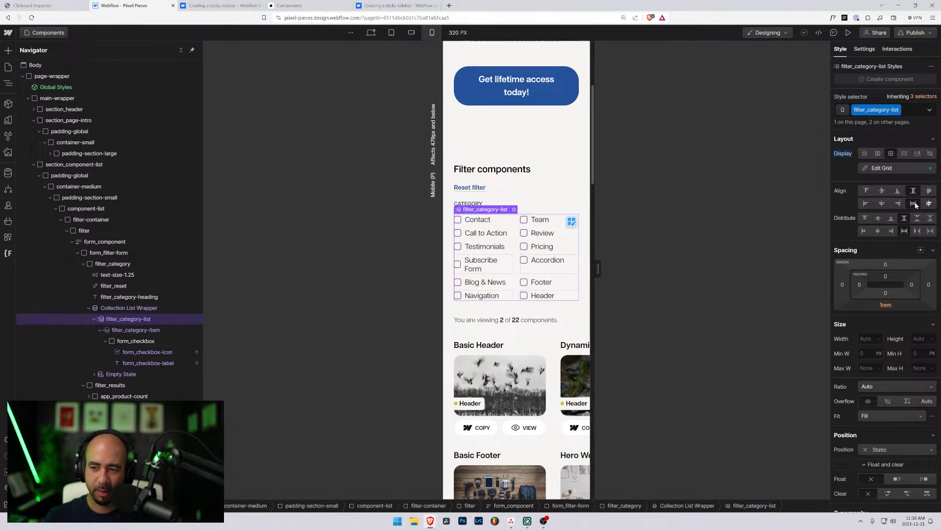
- Set the vertical alignment to Start on filter_category-list's grid and on form_checkbox
left_click(867, 191)
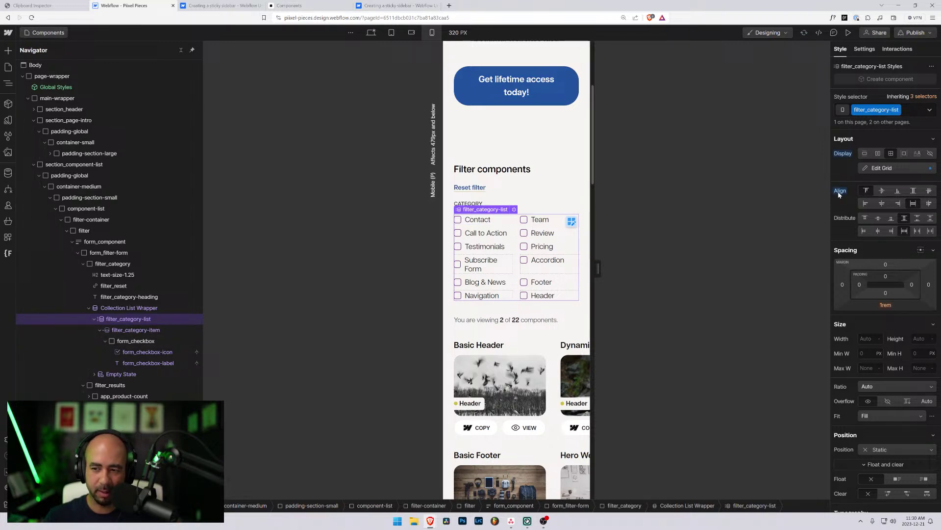
left_click(135, 341)
left_click(868, 187)
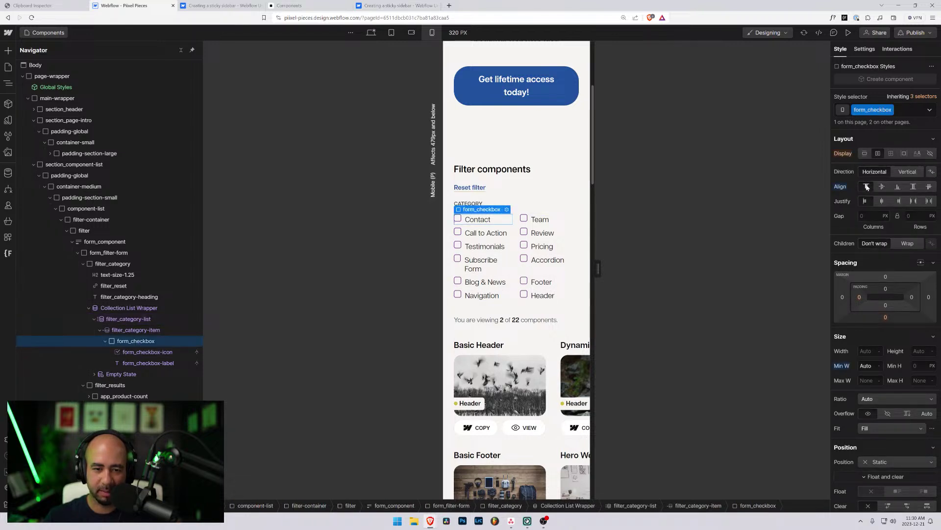
- Reset form_checkbox's vertical alignment override at the mobile portrait breakpoint and preview the filter list at 306 px wide
left_click(867, 189)
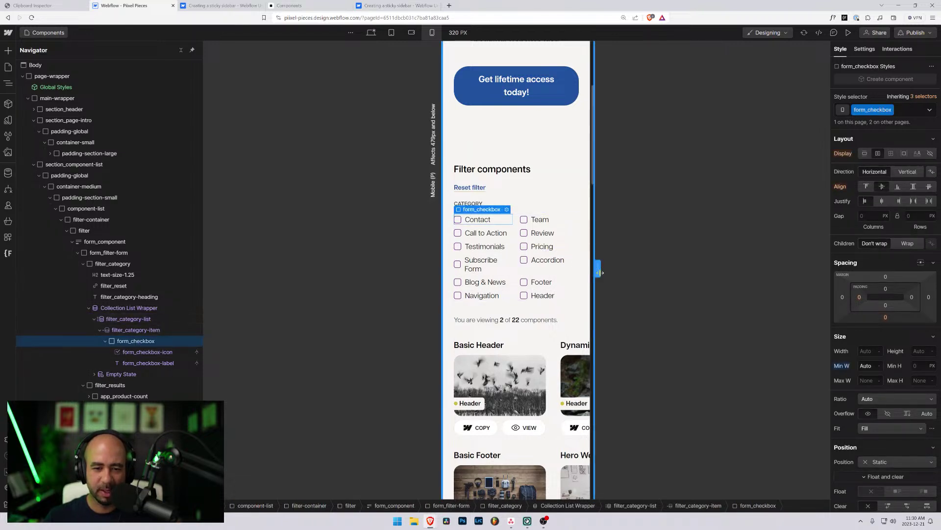
mouse_move(601, 270)
left_click_drag(600, 270, 594, 269)
left_click(476, 220)
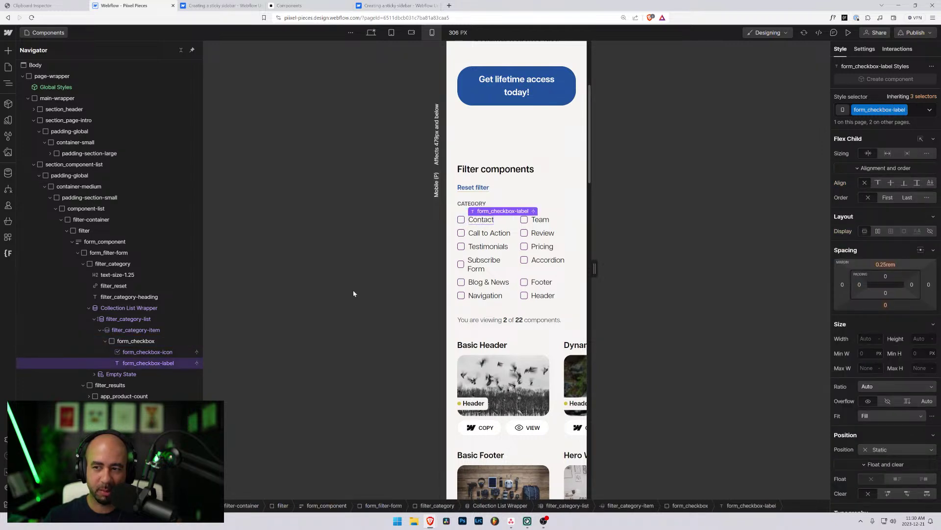
left_click(128, 341)
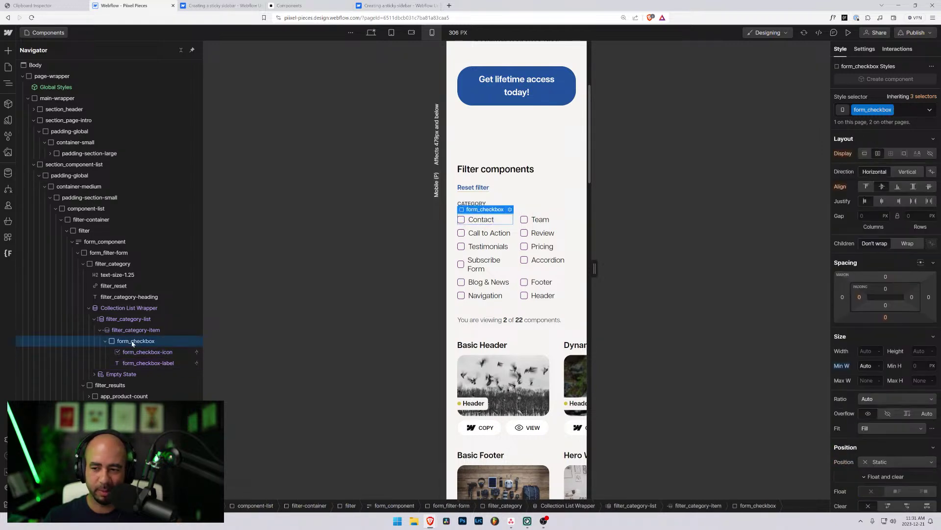
scroll(871, 374, "down", 3)
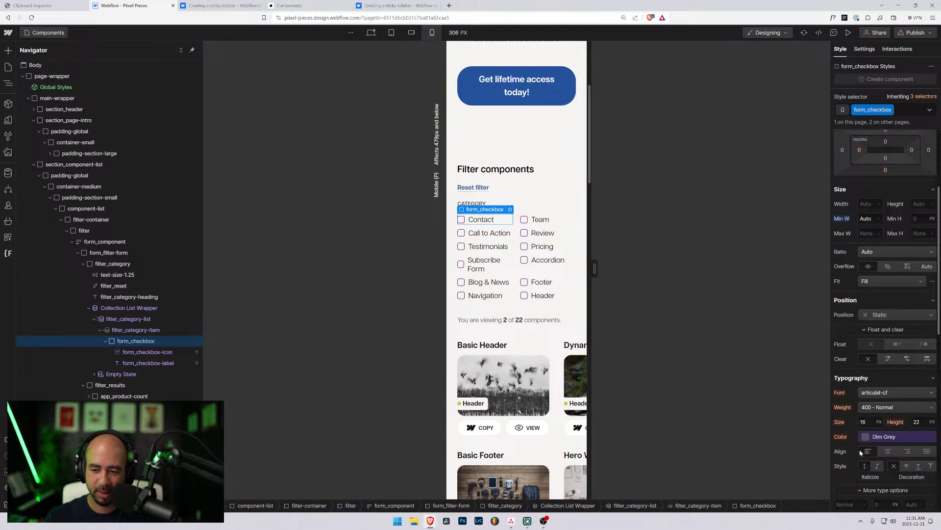
left_click(864, 421)
type("1rem")
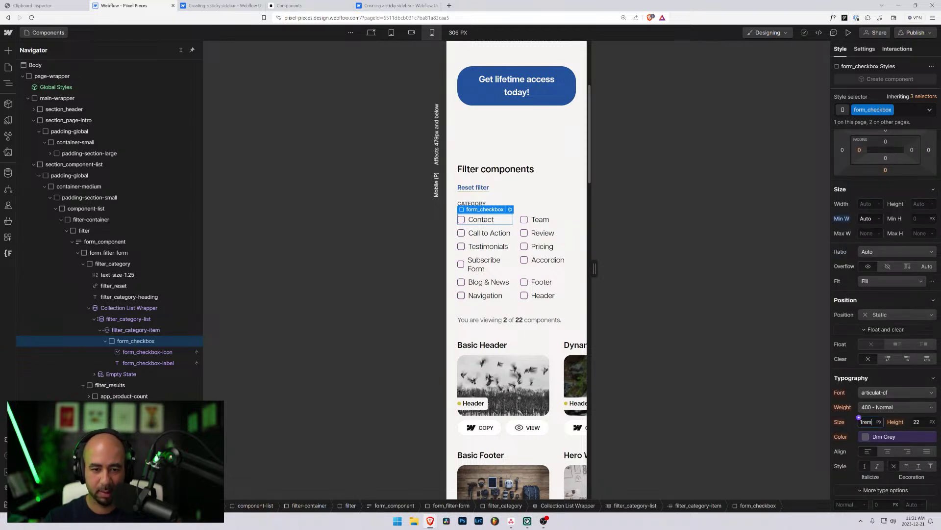
key("Escape")
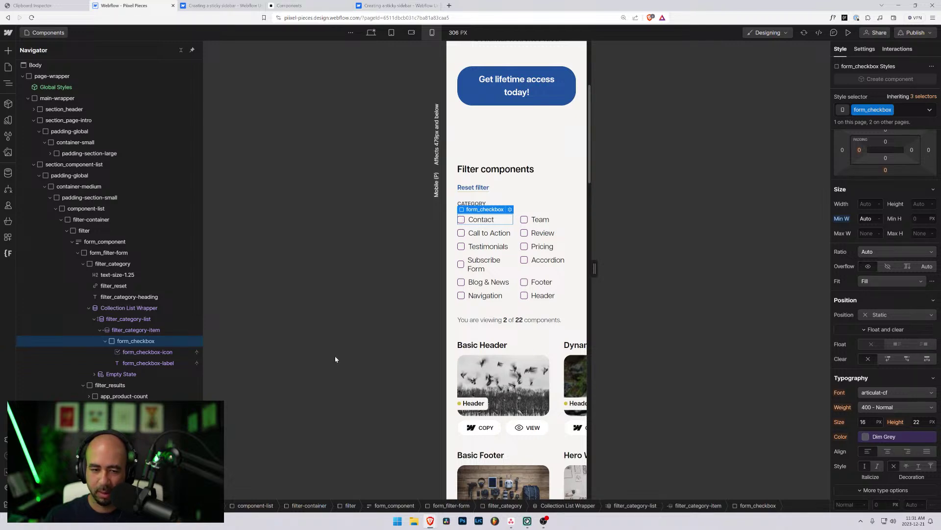
- Inspect form_checkbox-label's typography and preview how the filter labels wrap at narrower and wider mobile portrait widths
left_click(129, 363)
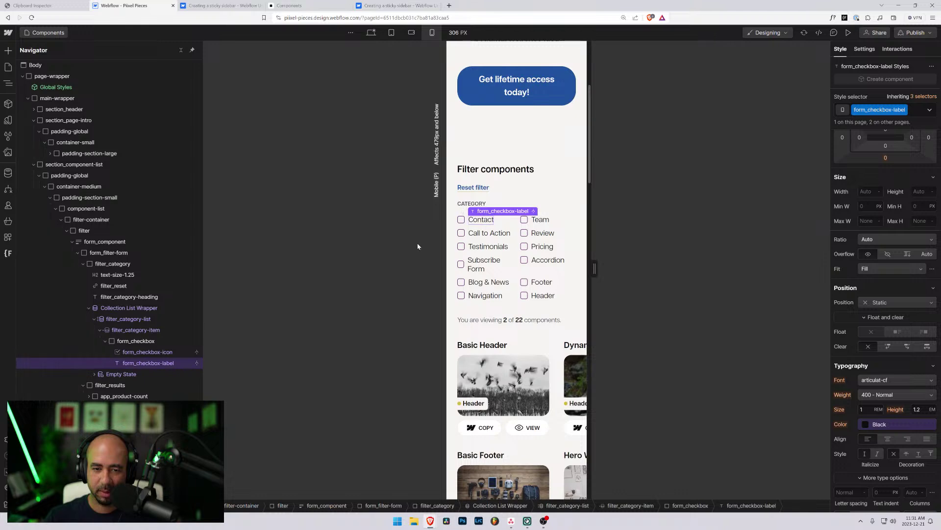
mouse_move(594, 268)
left_mouse_down()
mouse_move(630, 269)
mouse_move(591, 270)
left_mouse_up()
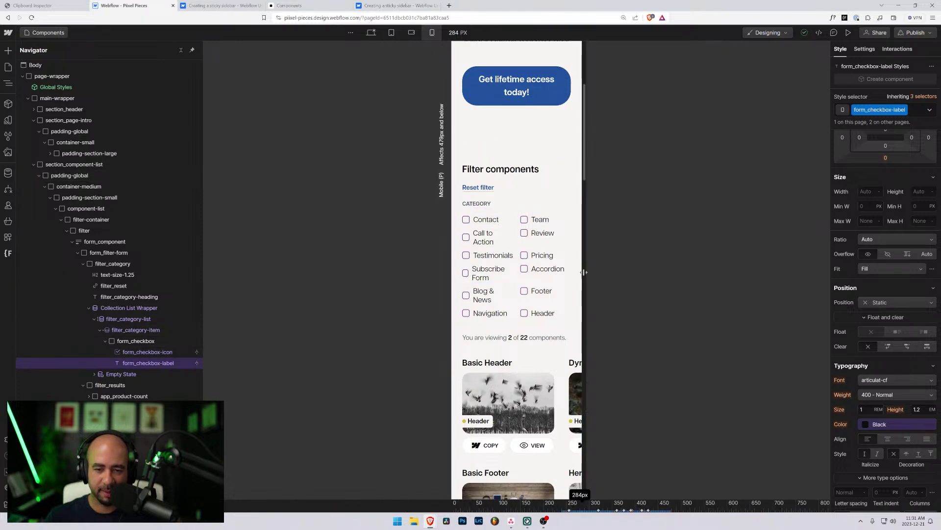
left_click_drag(588, 270, 610, 278)
- Reduce app_collection-items' grid to a single 1fr column at the mobile portrait breakpoint
left_click(542, 336)
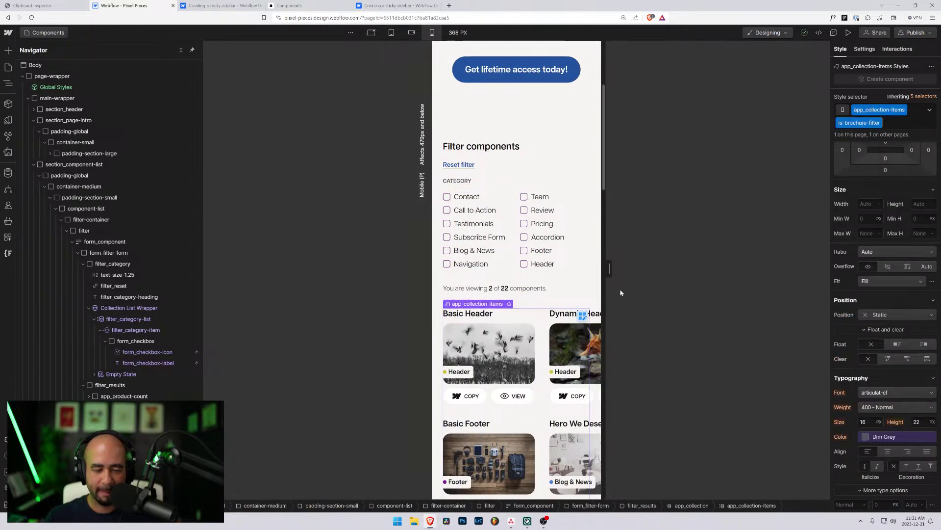
scroll(861, 216, "up", 3)
left_click(879, 181)
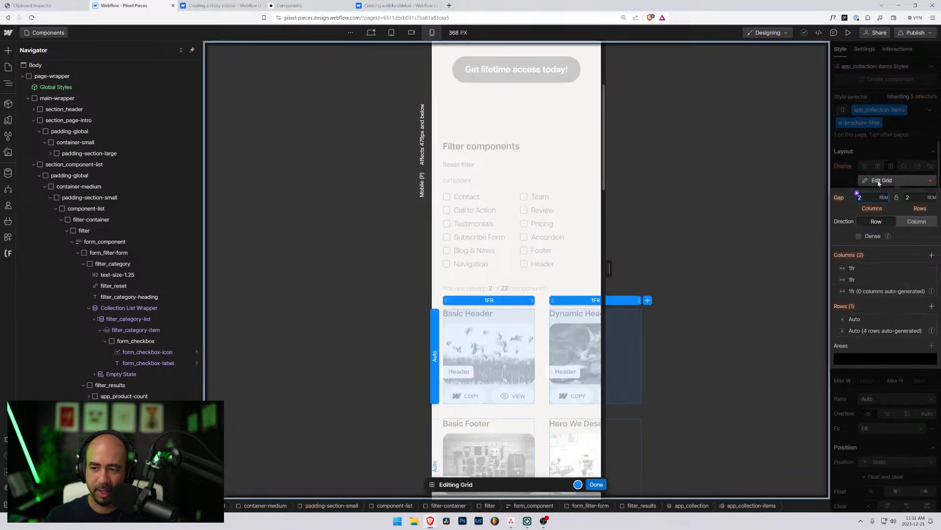
left_click(931, 279)
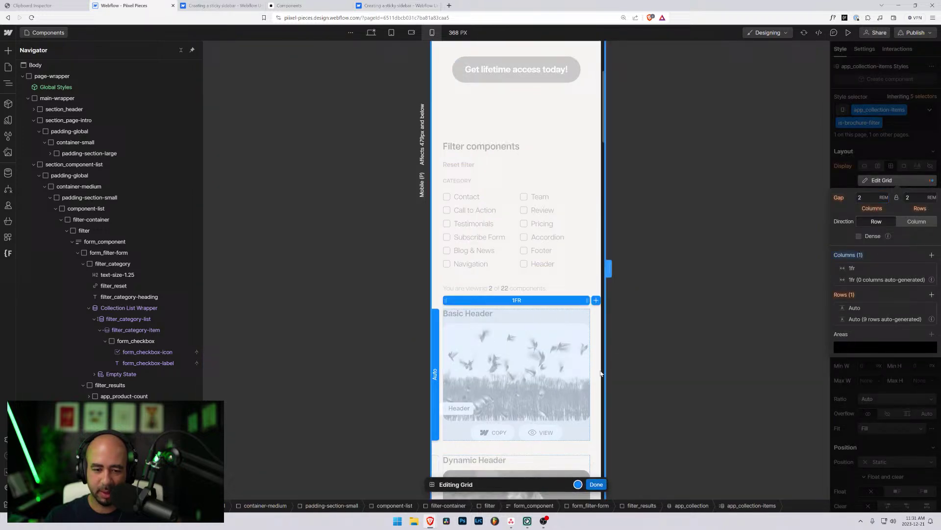
left_click(595, 483)
- Review the full Components page at mobile portrait widths up to 479 px, then return to the desktop breakpoint
scroll(521, 314, "down", 10)
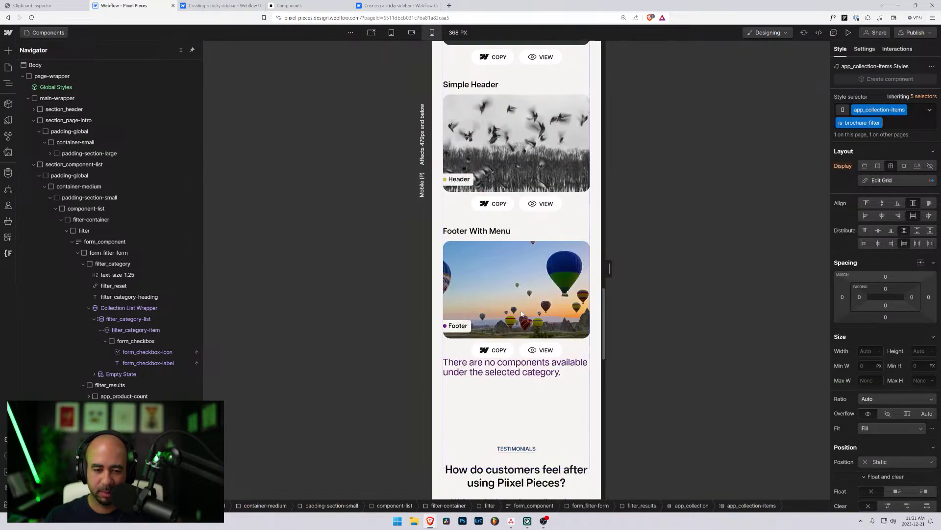
scroll(521, 313, "down", 15)
scroll(521, 313, "up", 1)
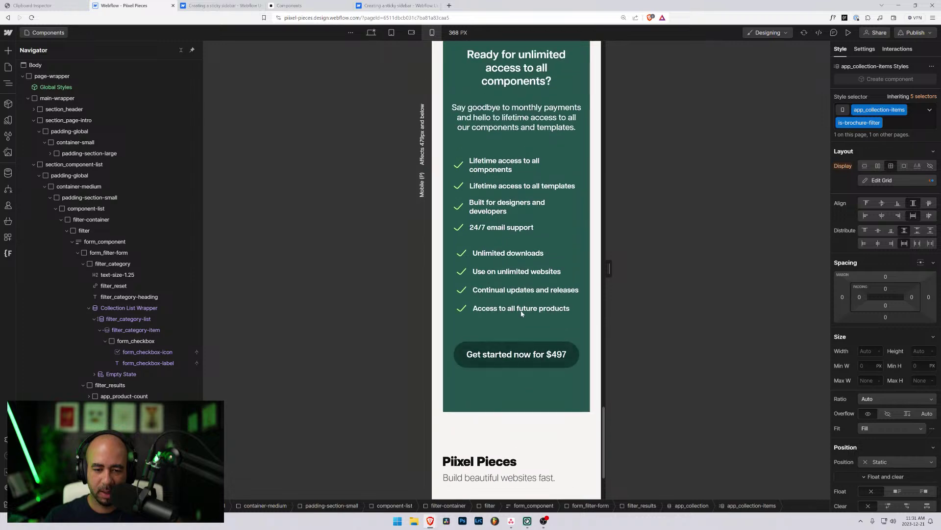
scroll(522, 314, "down", 3)
scroll(527, 309, "up", 20)
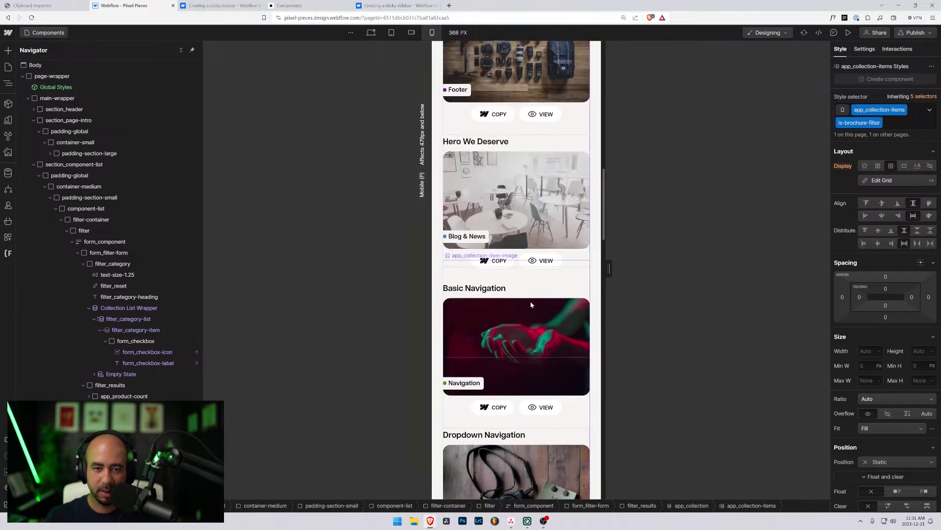
scroll(531, 304, "up", 10)
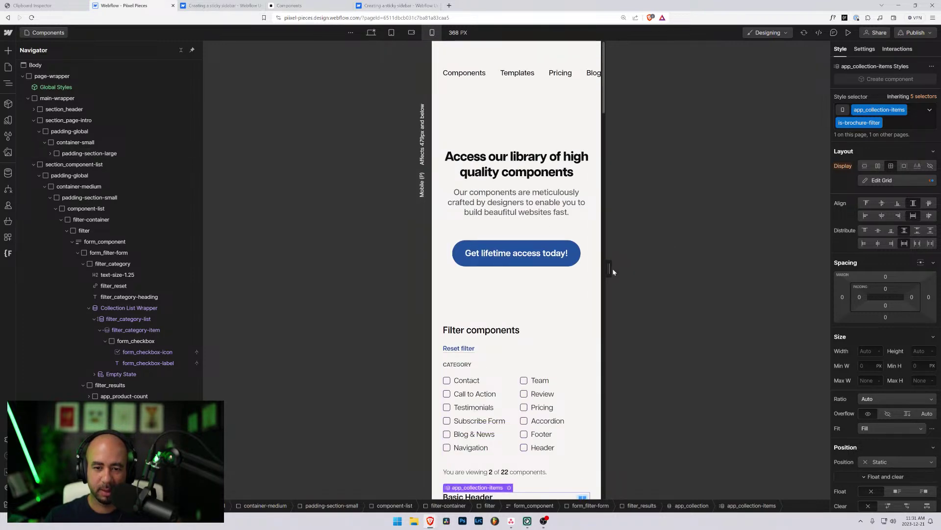
left_click_drag(612, 271, 731, 269)
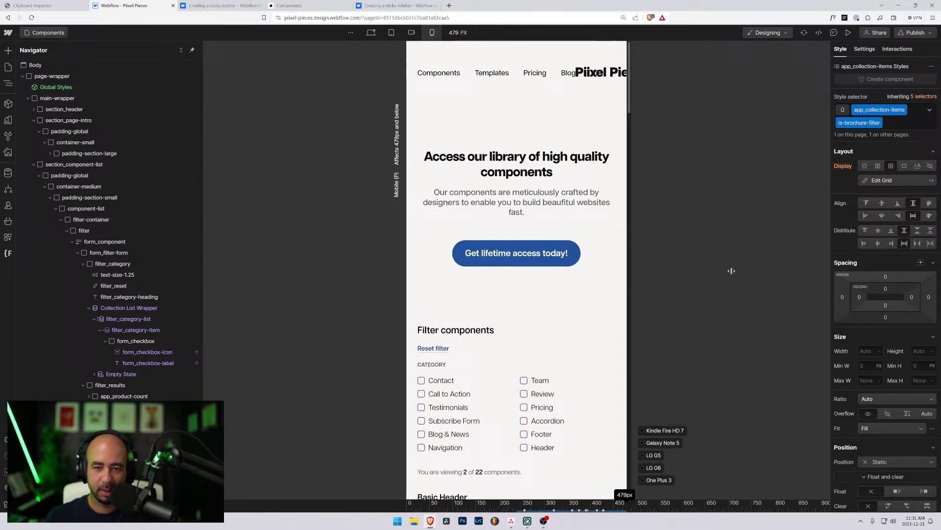
left_click(391, 32)
left_click(371, 33)
- Publish the site to the staging domain and dismiss the publishing dialog
left_click(915, 32)
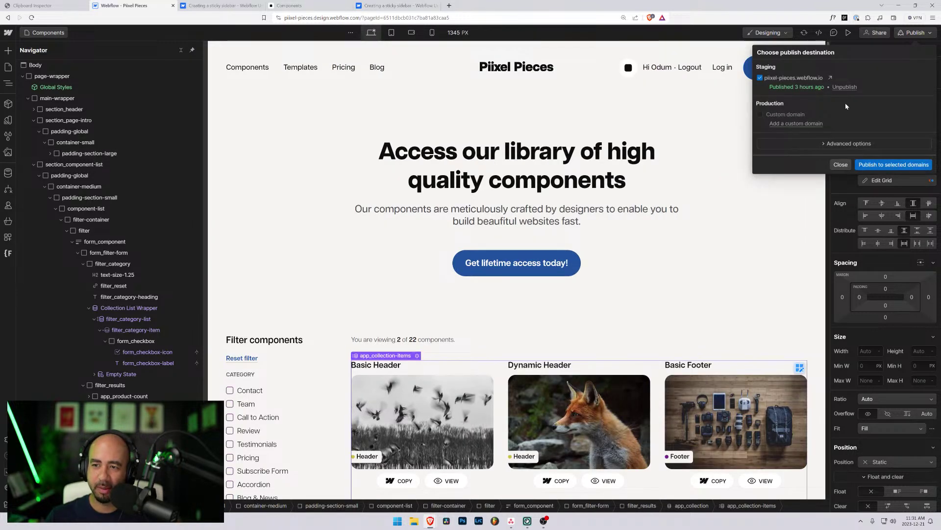
left_click(881, 165)
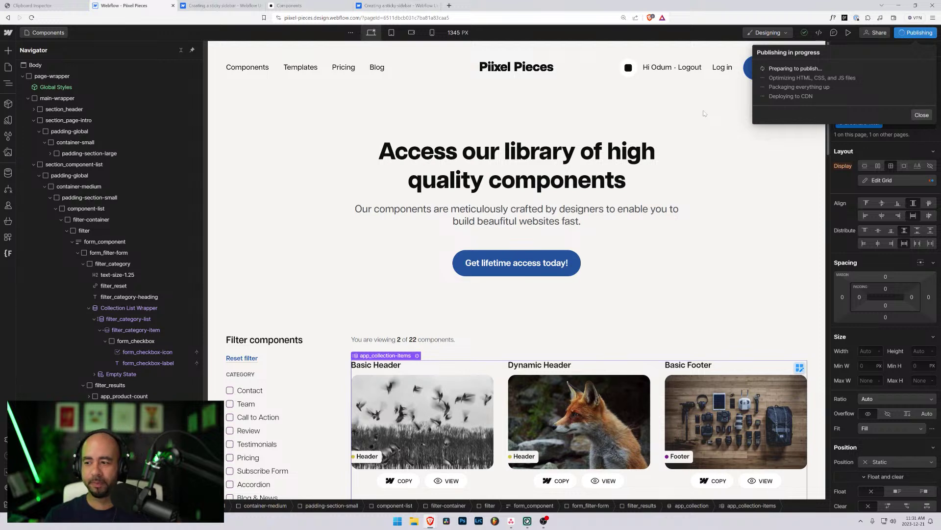
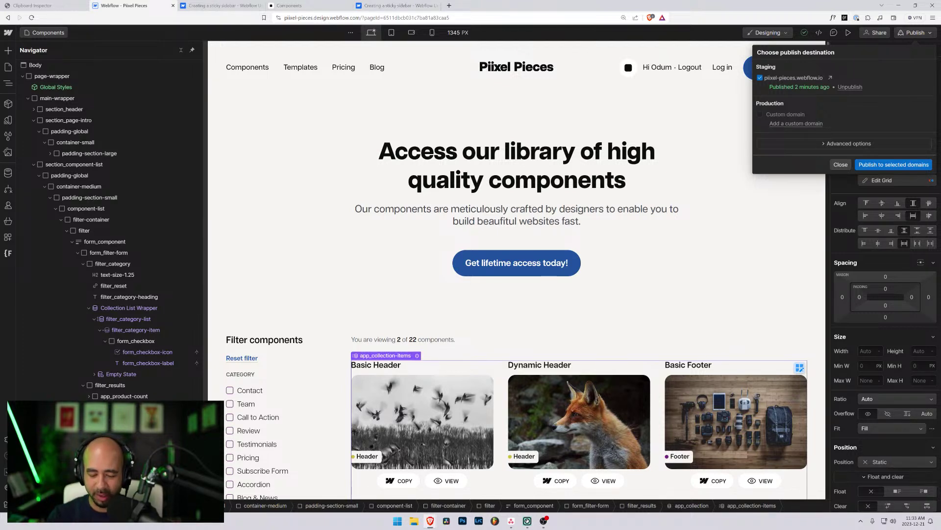
left_click(839, 166)
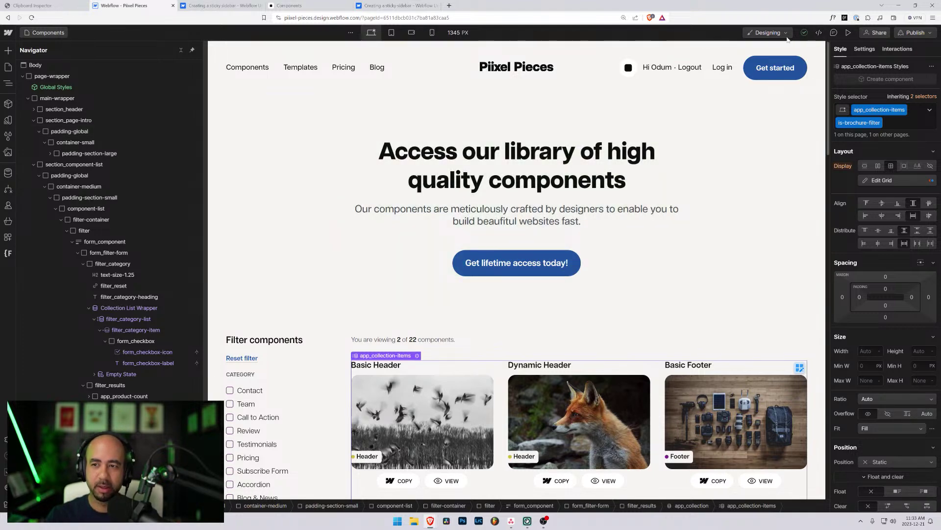
- Review the component list, testimonials and call-to-action sections at the mobile landscape and mobile portrait breakpoints
left_click(411, 32)
scroll(461, 269, "down", 10)
scroll(461, 269, "down", 8)
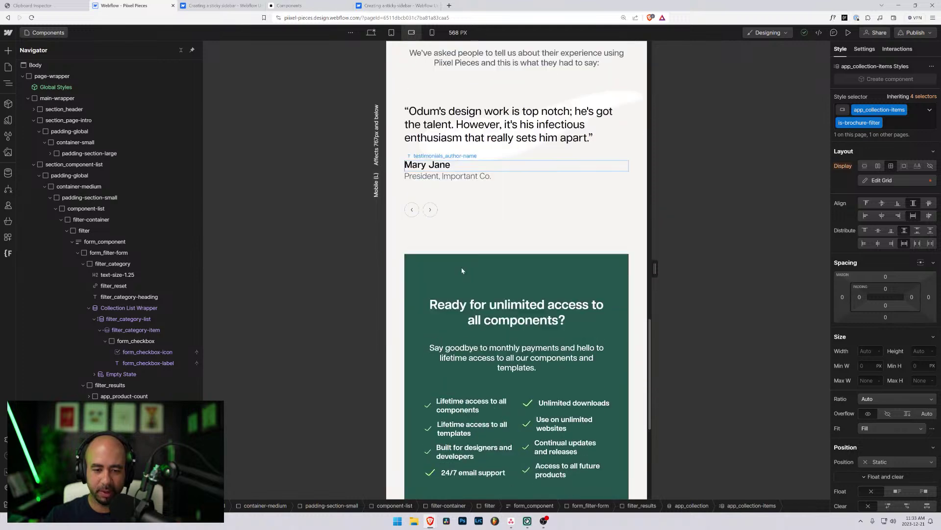
left_click(432, 33)
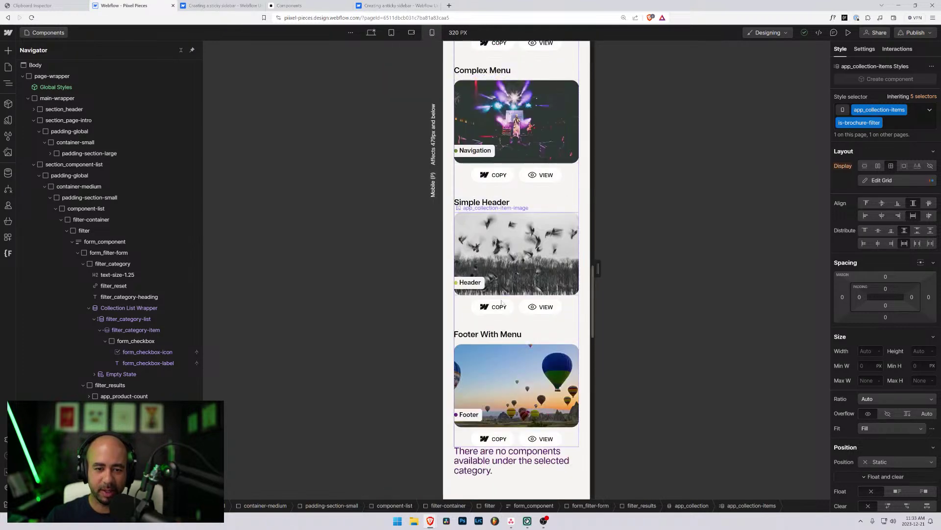
scroll(505, 343, "down", 10)
scroll(505, 284, "up", 1)
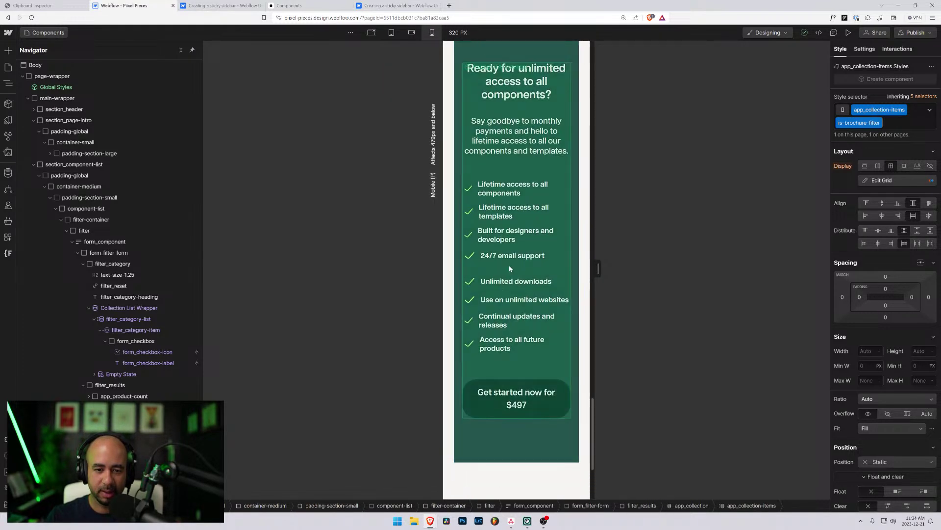
- Open the Pricing CTA component and set call-to-action_benefits' horizontal grid alignment to Start at the mobile portrait breakpoint
left_click(509, 267)
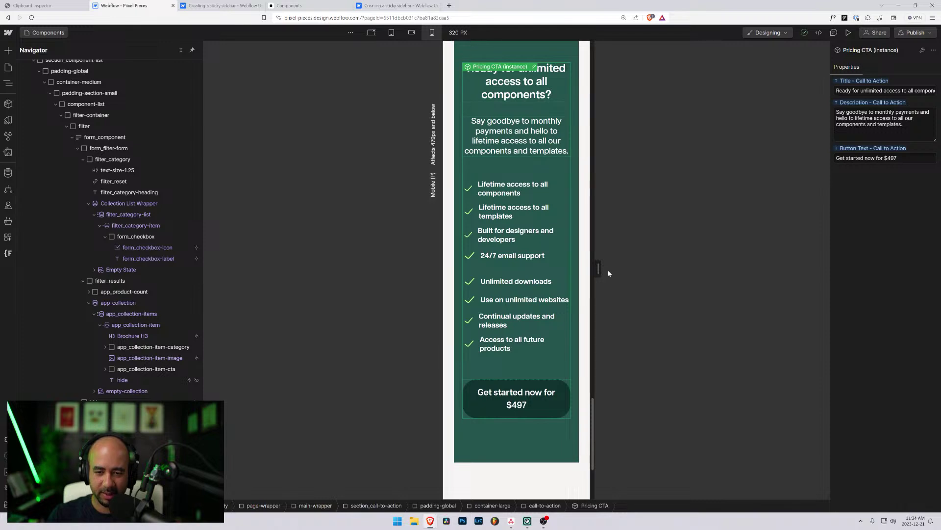
left_click_drag(598, 269, 615, 269)
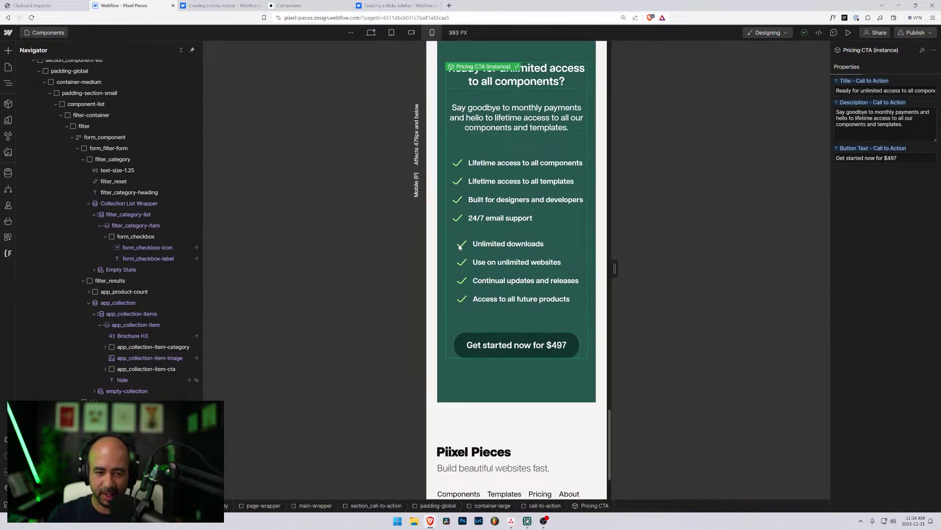
double_click(486, 229)
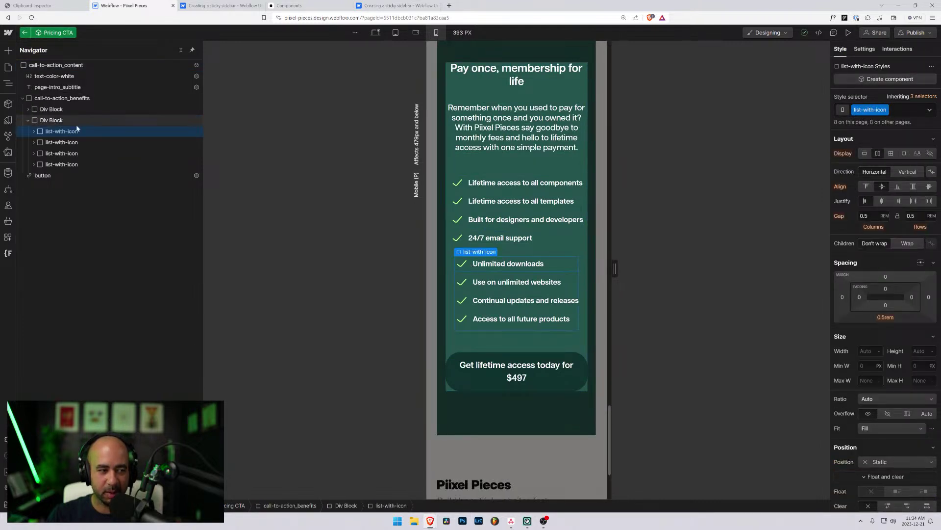
left_click(49, 122)
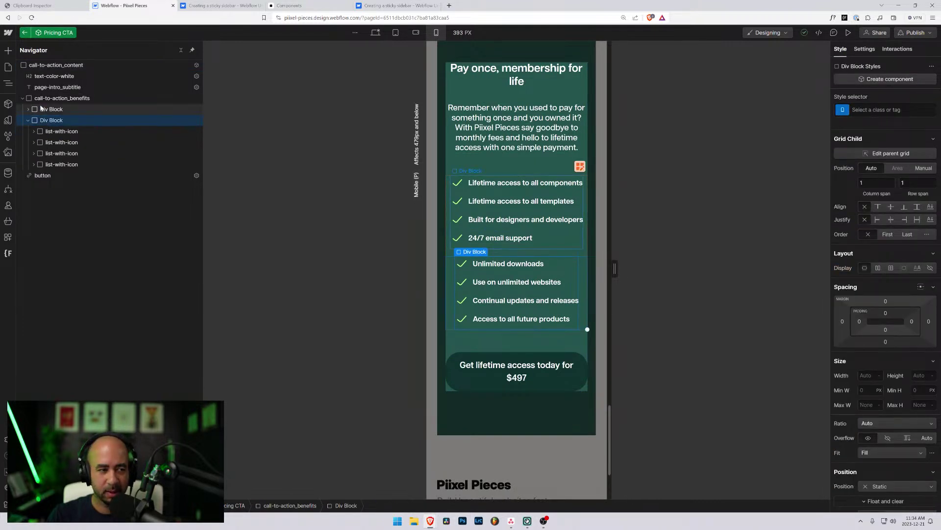
left_click(36, 101)
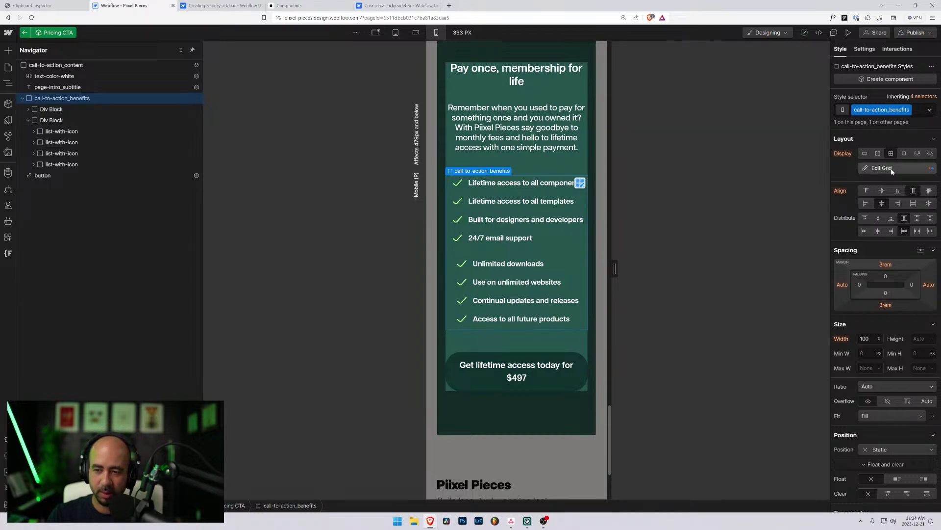
left_click(866, 205)
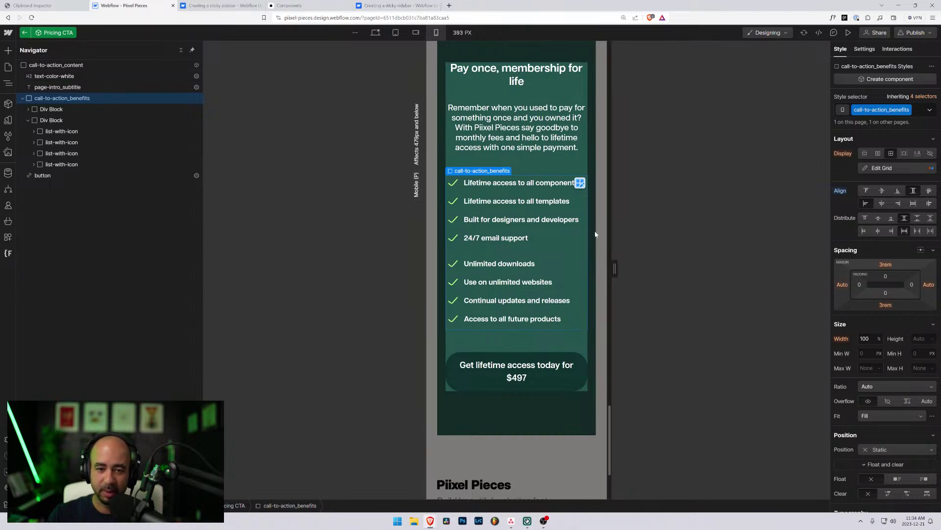
- Check the benefits list's alignment at mobile landscape up to 767 px and at mobile portrait up to 479 px
left_click(418, 35)
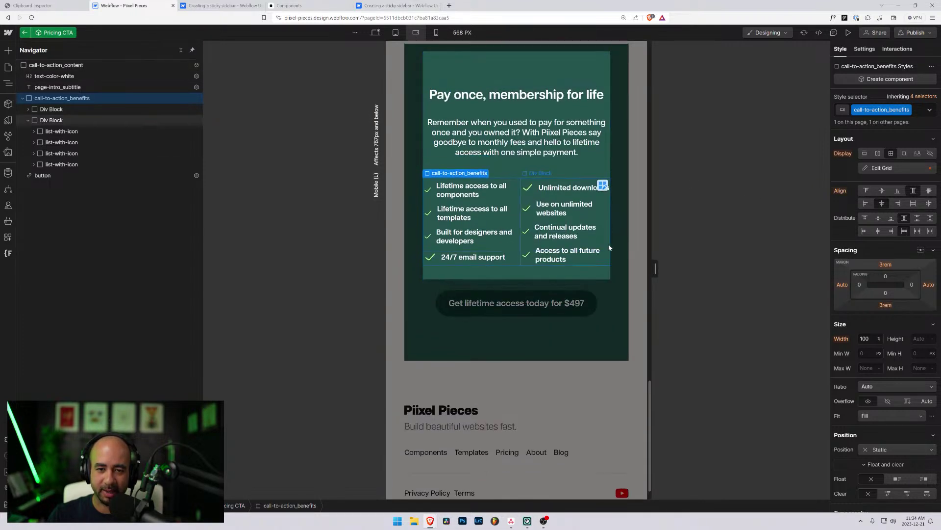
left_click_drag(655, 269, 695, 271)
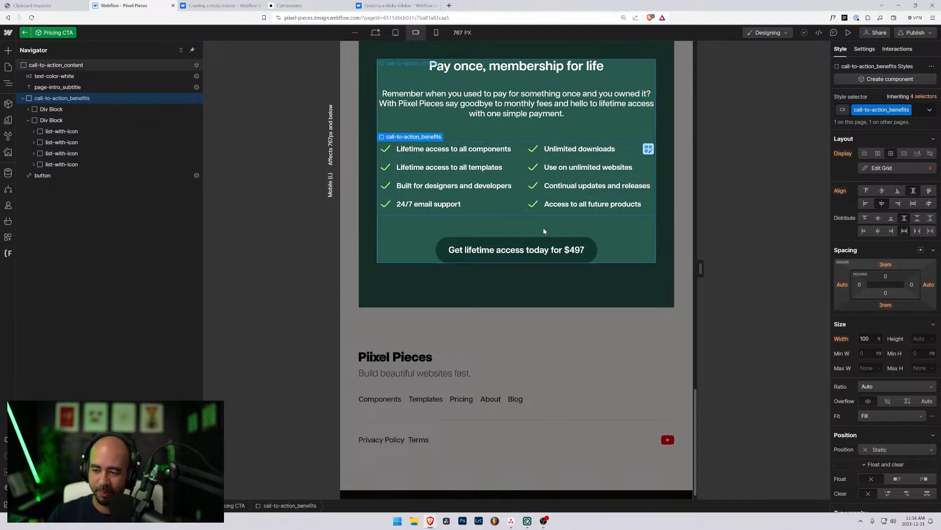
scroll(543, 231, "up", 4)
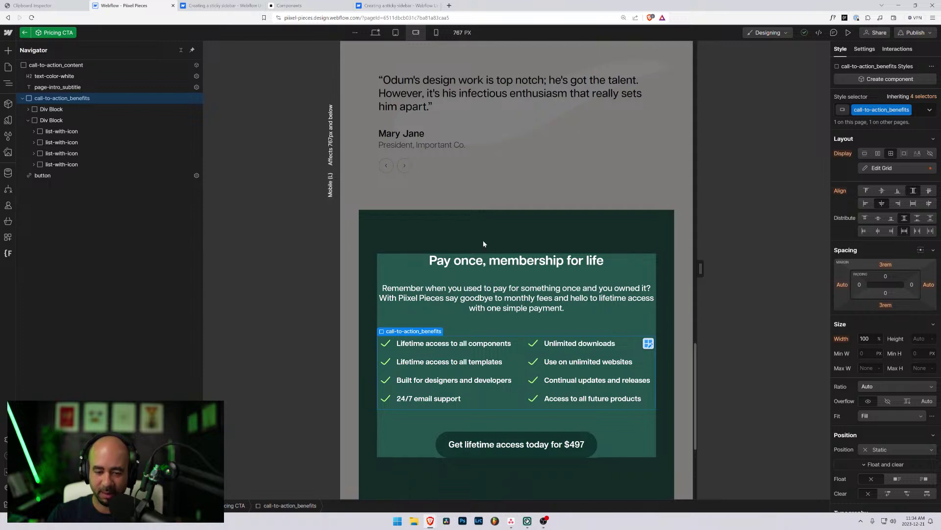
left_click(436, 32)
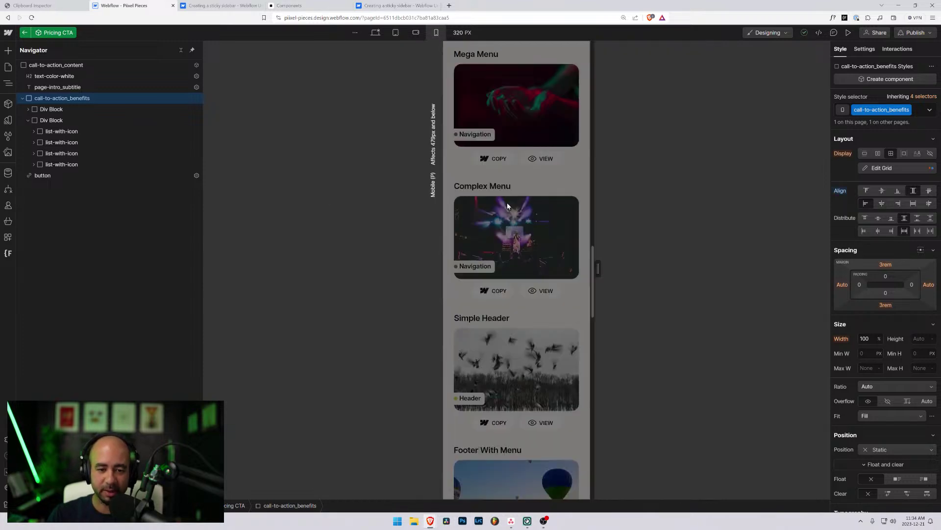
scroll(596, 270, "down", 4)
left_click_drag(597, 269, 637, 269)
scroll(530, 275, "down", 15)
scroll(529, 273, "up", 4)
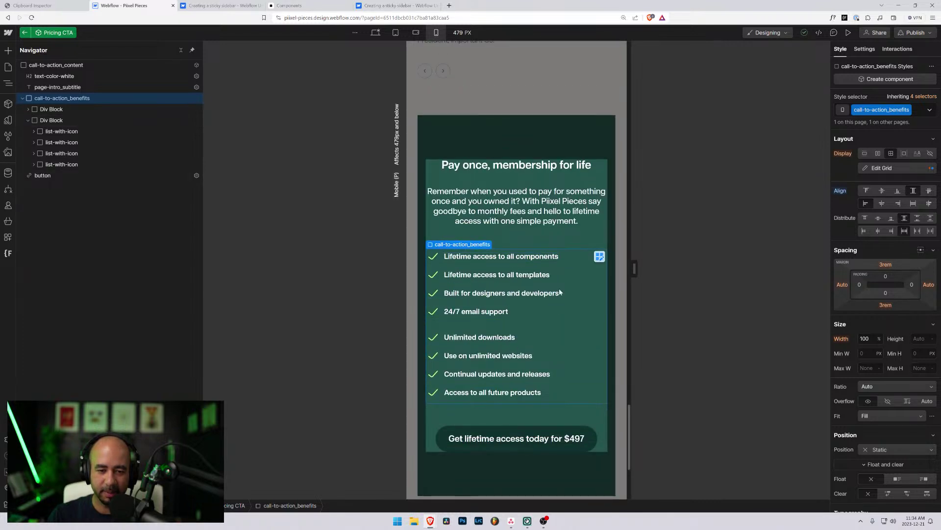
- Set call-to-action_benefits' grid column and row gaps to 0 px at the mobile portrait breakpoint
left_click(881, 168)
left_click(897, 186)
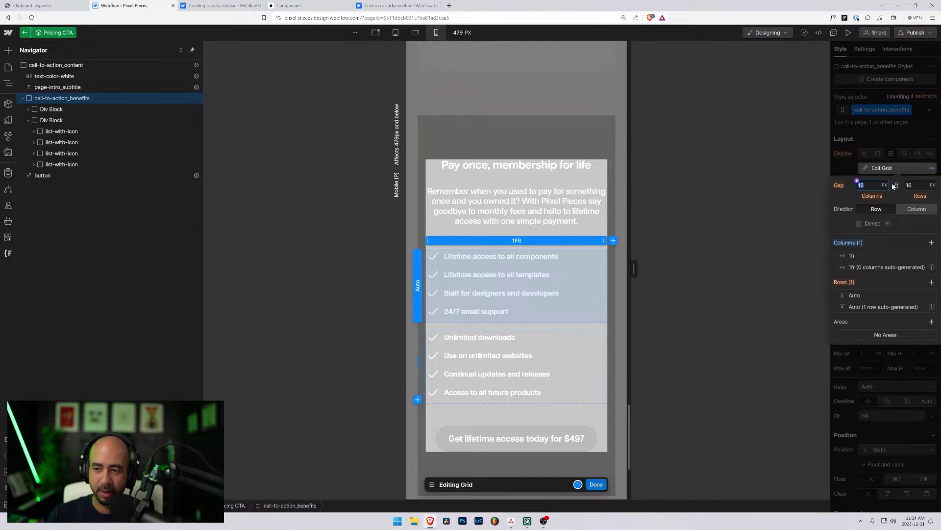
type("0")
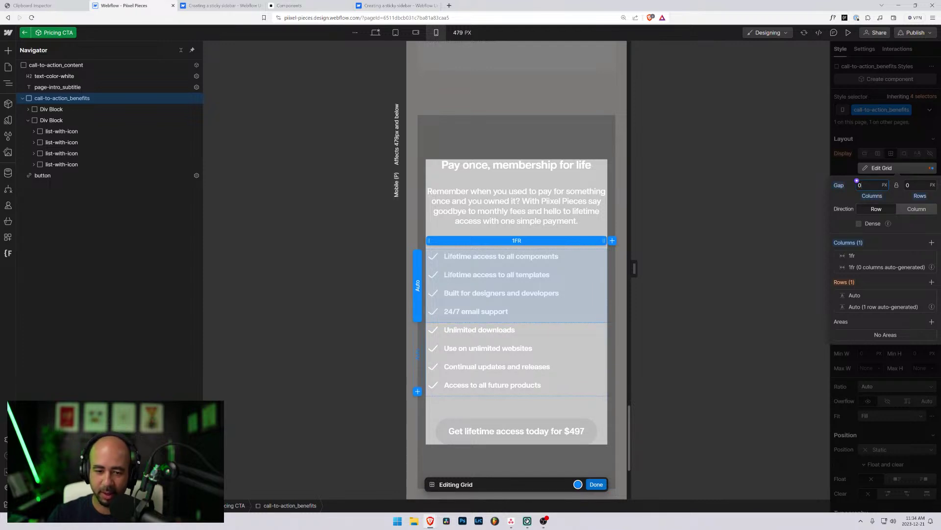
left_click(597, 484)
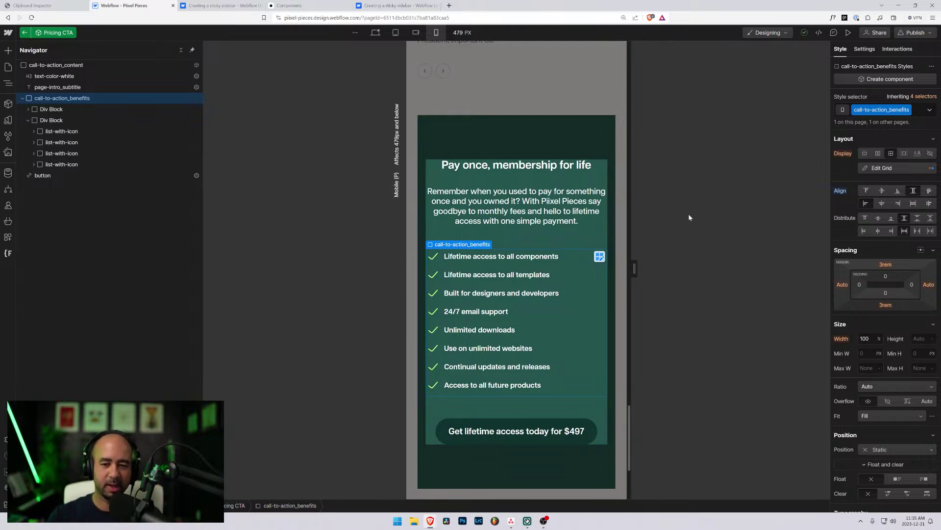
- Return to the desktop breakpoint, leave the Pricing CTA component and open the Templates page in the Product folder
left_click(375, 32)
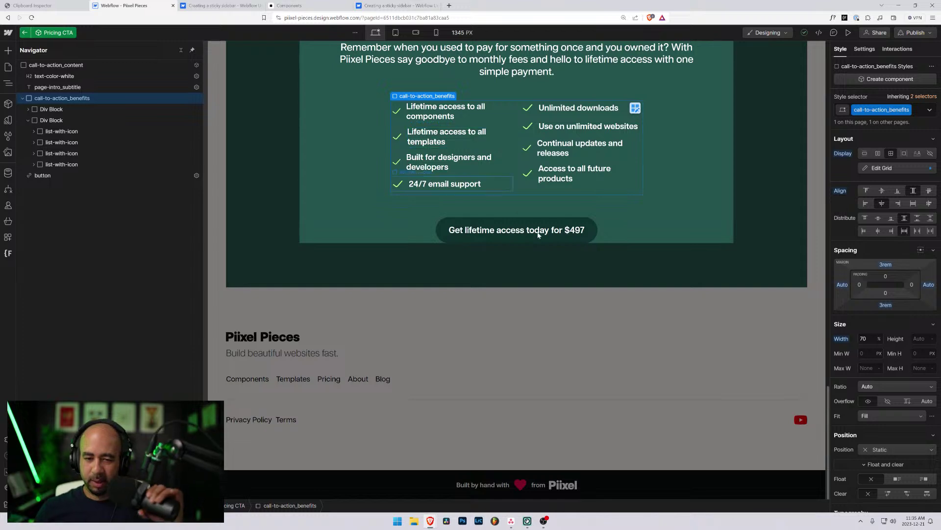
scroll(498, 307, "up", 12)
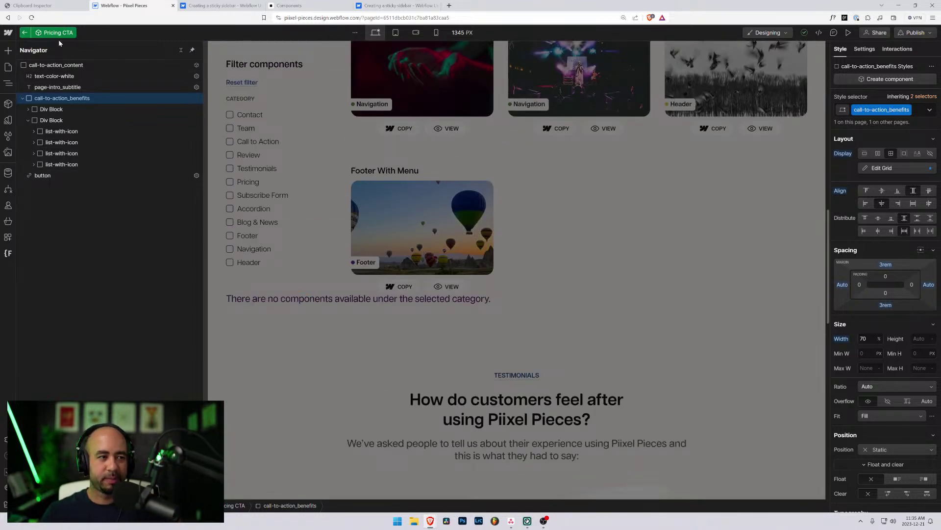
left_click(24, 32)
left_click(45, 32)
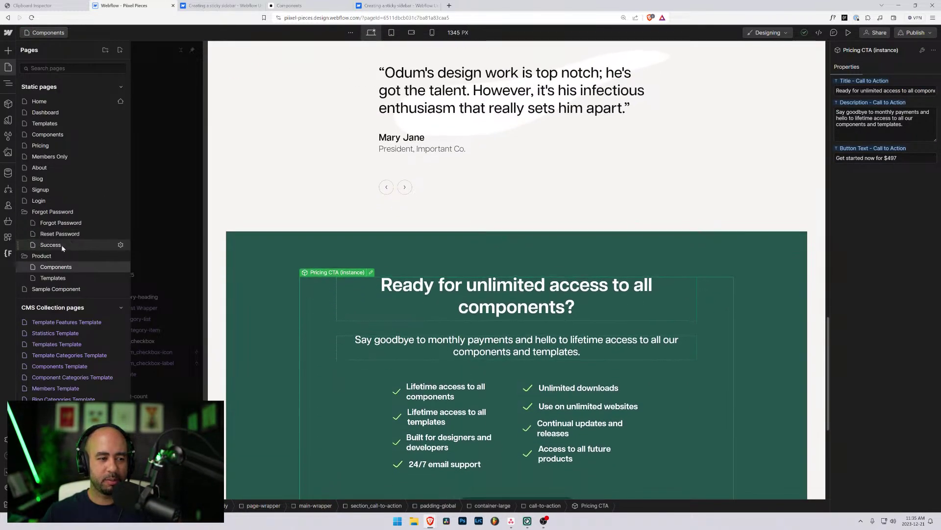
left_click(55, 268)
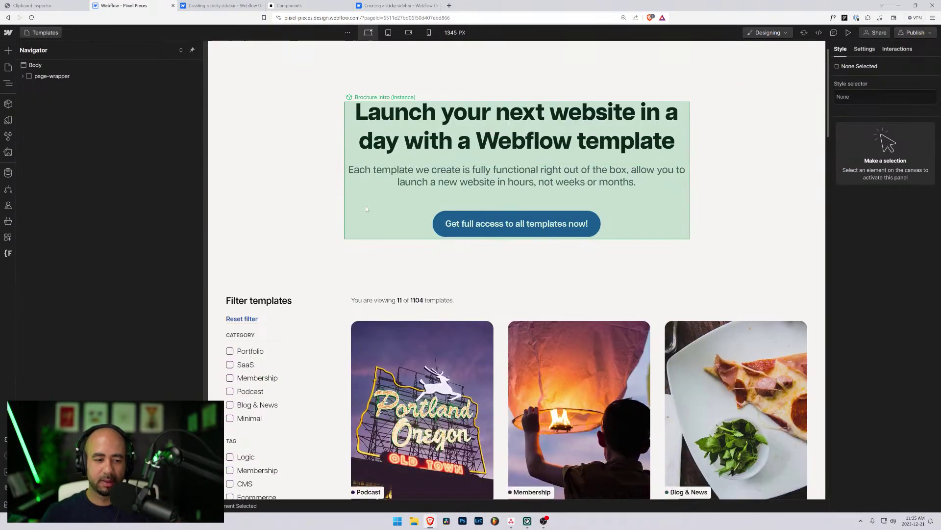
- Review the Templates page's sticky filter and template grid at the desktop breakpoint
scroll(365, 209, "down", 10)
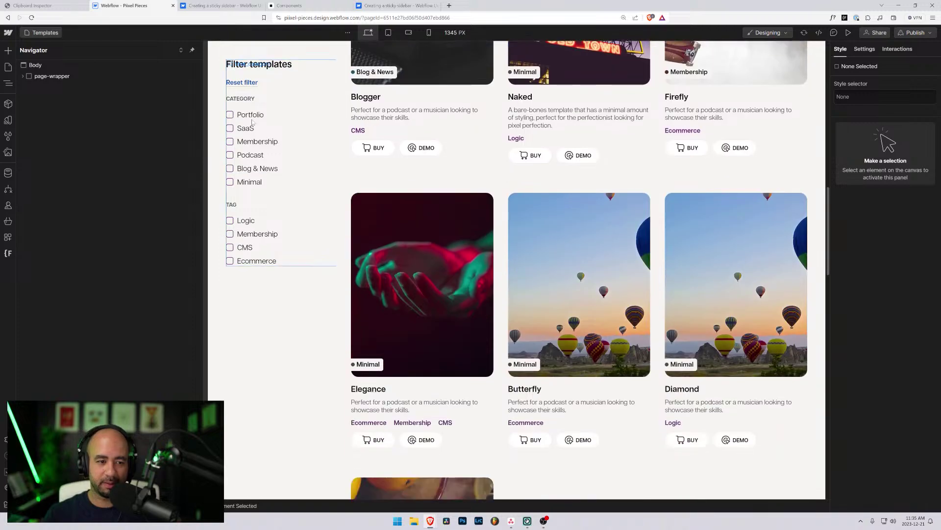
scroll(252, 122, "down", 10)
scroll(291, 172, "up", 5)
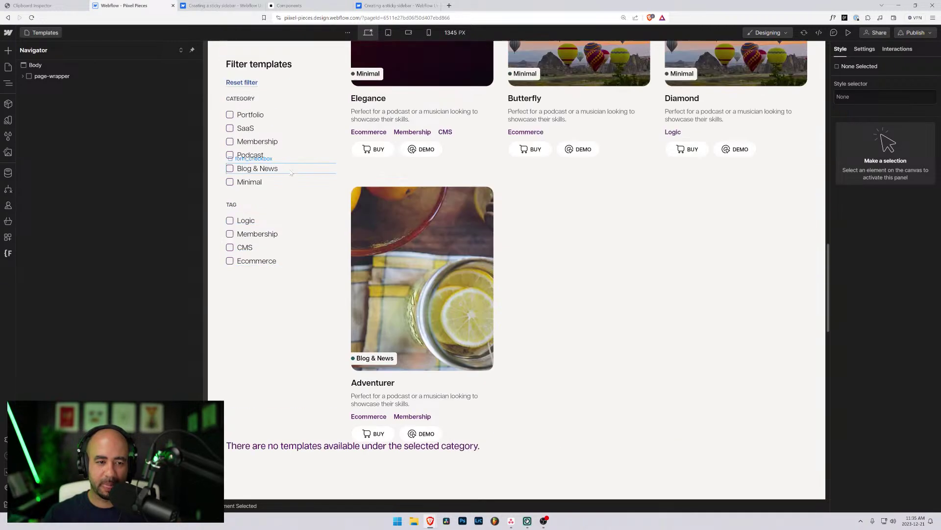
scroll(292, 172, "up", 10)
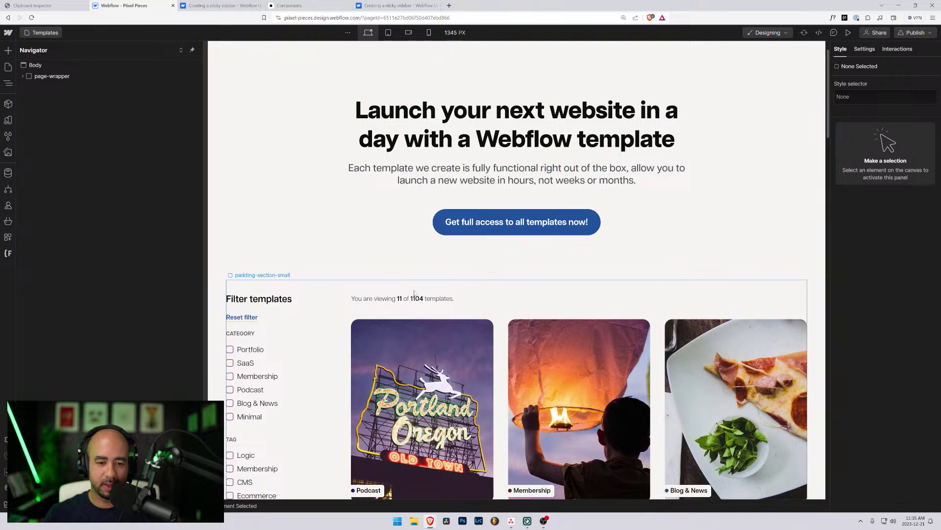
scroll(415, 292, "down", 4)
scroll(334, 278, "up", 4)
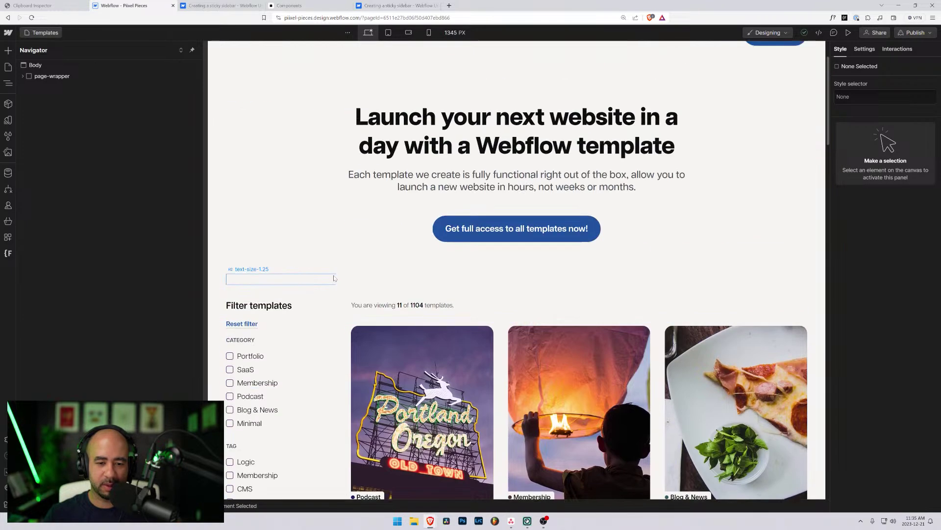
- Check the Templates page's filter and template cards at the tablet breakpoint, widening the canvas to 812 px
left_click(387, 32)
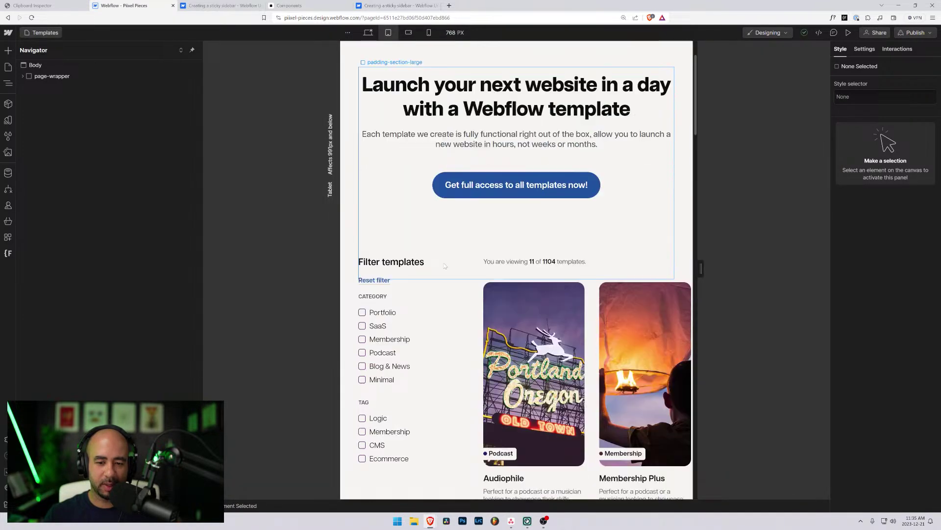
scroll(444, 266, "down", 4)
scroll(445, 265, "up", 4)
mouse_move(703, 263)
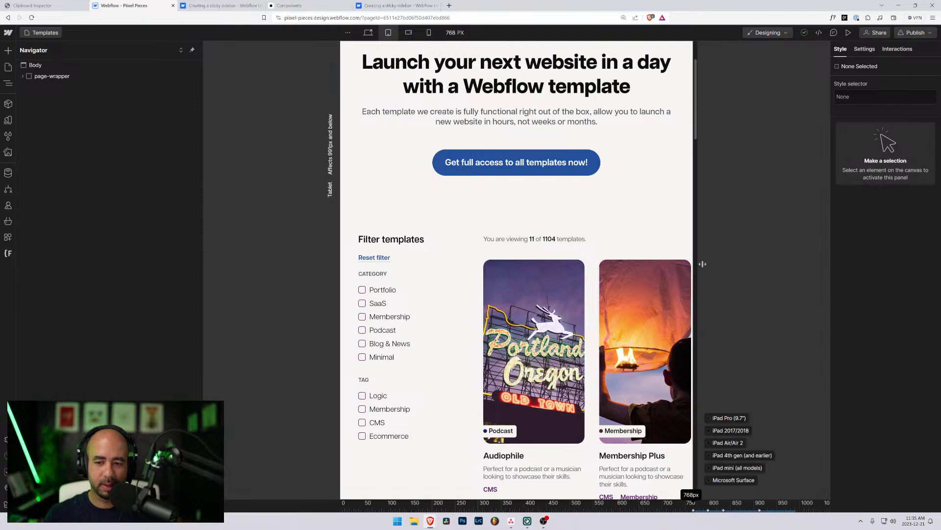
mouse_move(703, 263)
left_mouse_down()
mouse_move(772, 269)
mouse_move(689, 268)
mouse_move(711, 268)
left_mouse_up()
scroll(412, 159, "down", 4)
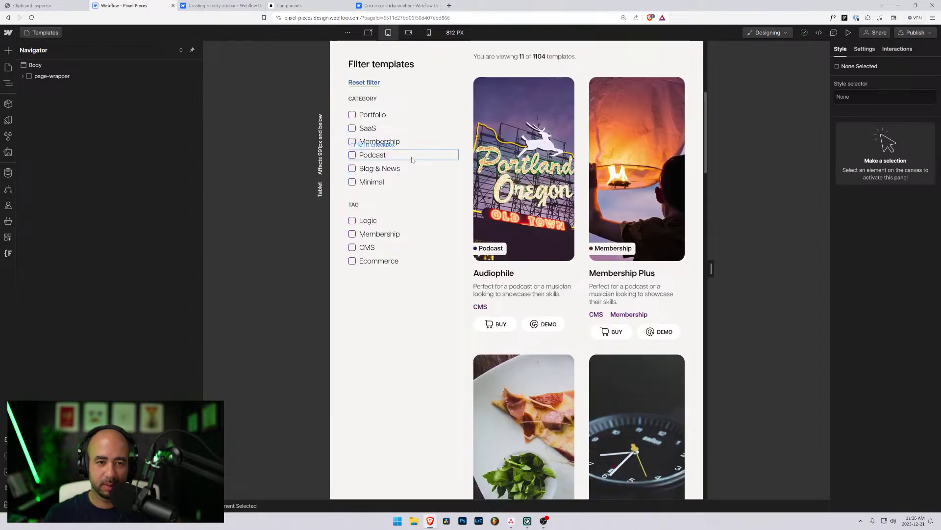
scroll(412, 159, "down", 5)
- Check the Templates page's stacked filter and template cards at the mobile landscape breakpoint
left_click(409, 33)
scroll(488, 201, "down", 3)
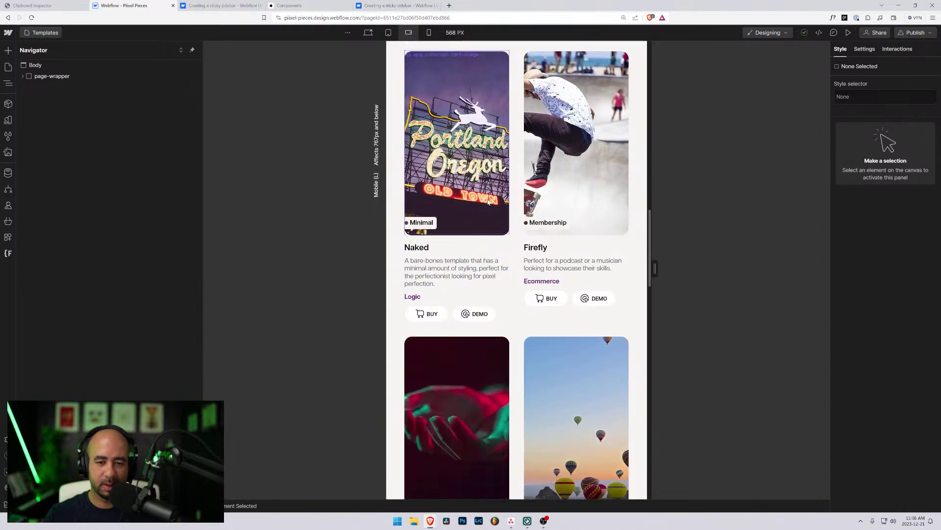
scroll(488, 202, "up", 10)
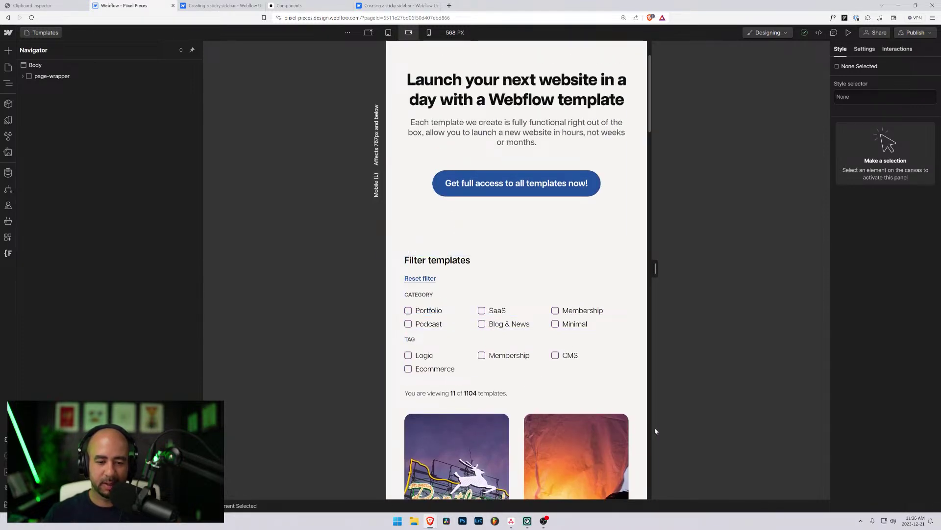
- Review the Templates page's filter, cards and call-to-action section at the mobile portrait breakpoint, widening the canvas up to 479 px
left_click(429, 32)
scroll(516, 294, "down", 5)
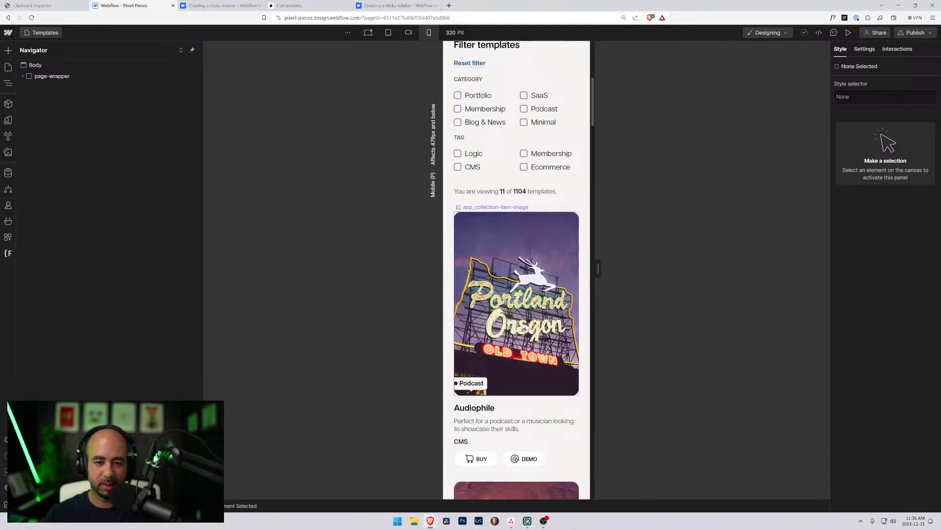
scroll(526, 323, "down", 20)
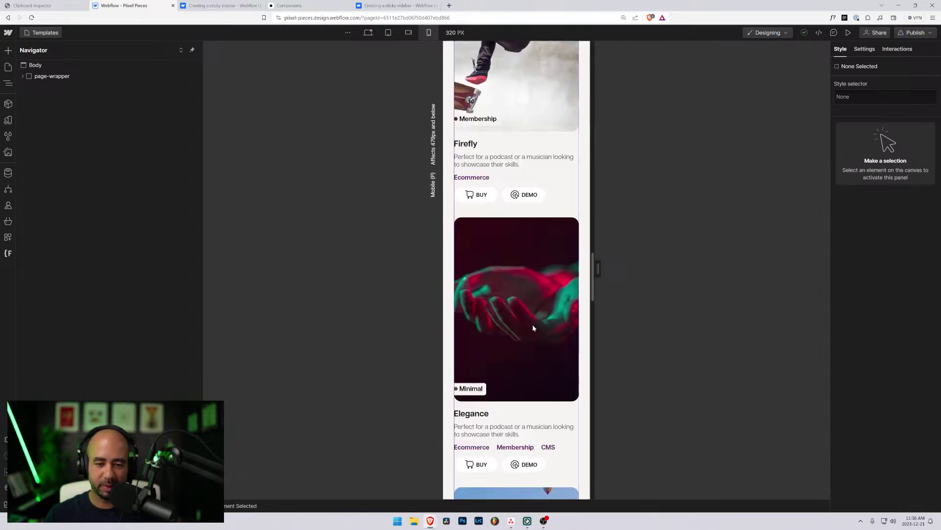
scroll(533, 325, "down", 15)
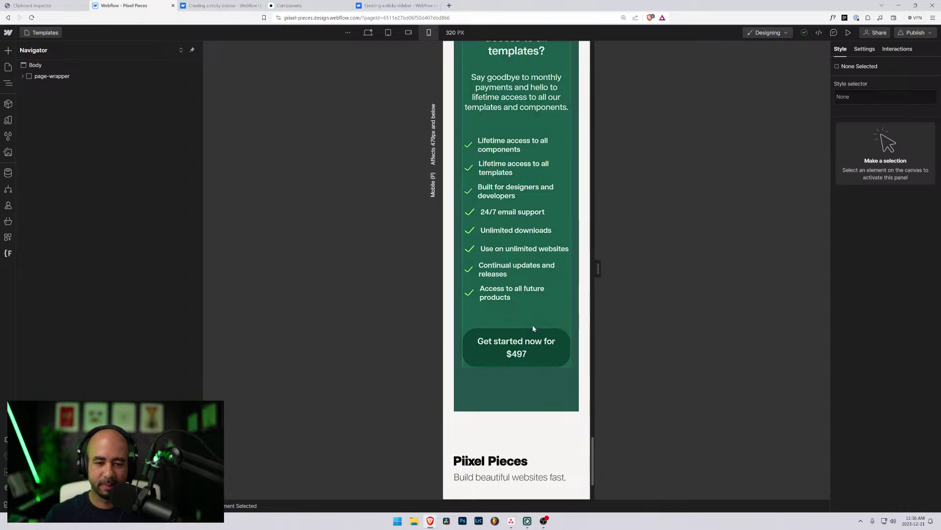
scroll(532, 324, "up", 10)
scroll(538, 325, "up", 15)
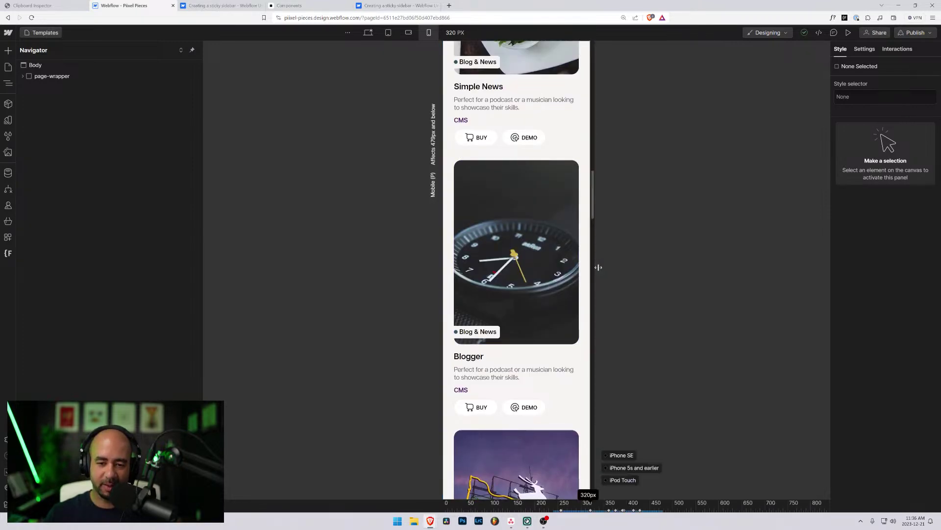
left_click_drag(597, 268, 632, 268)
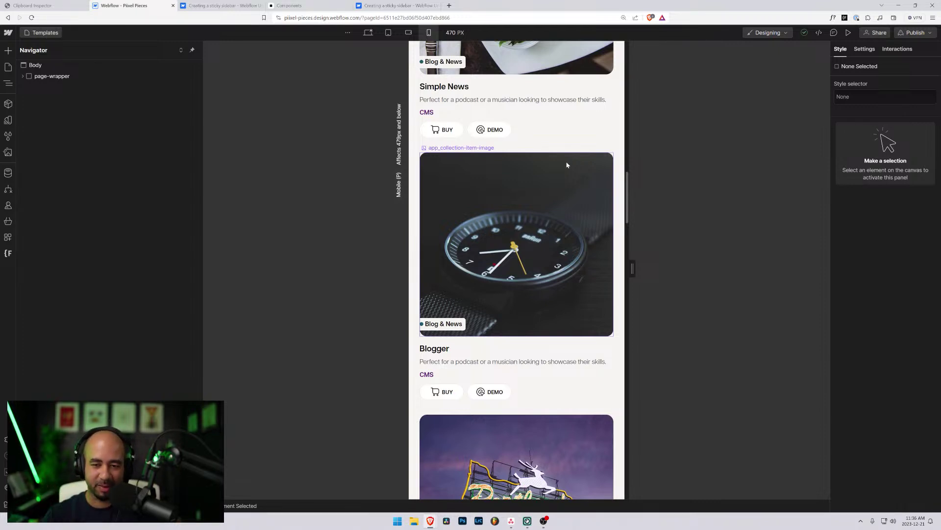
left_click_drag(633, 269, 635, 268)
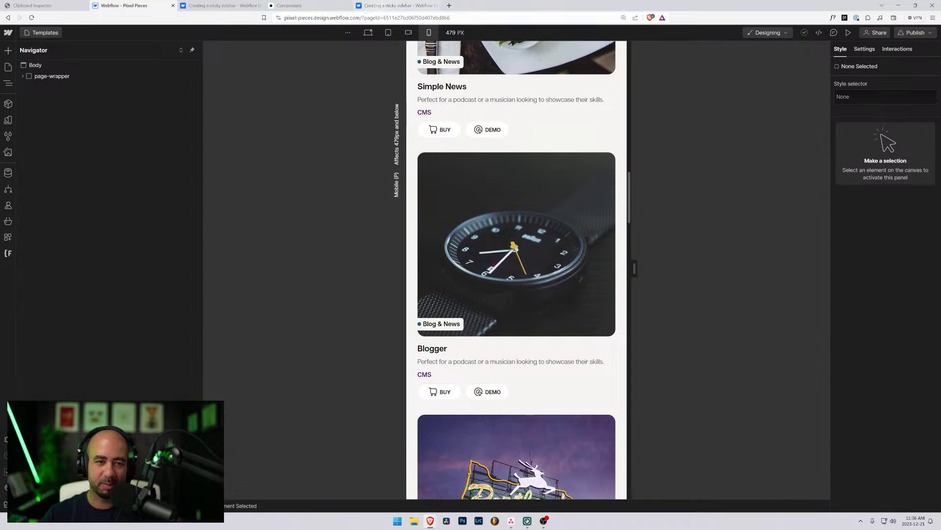
- Return to the desktop breakpoint and open the Signup page
left_click(368, 33)
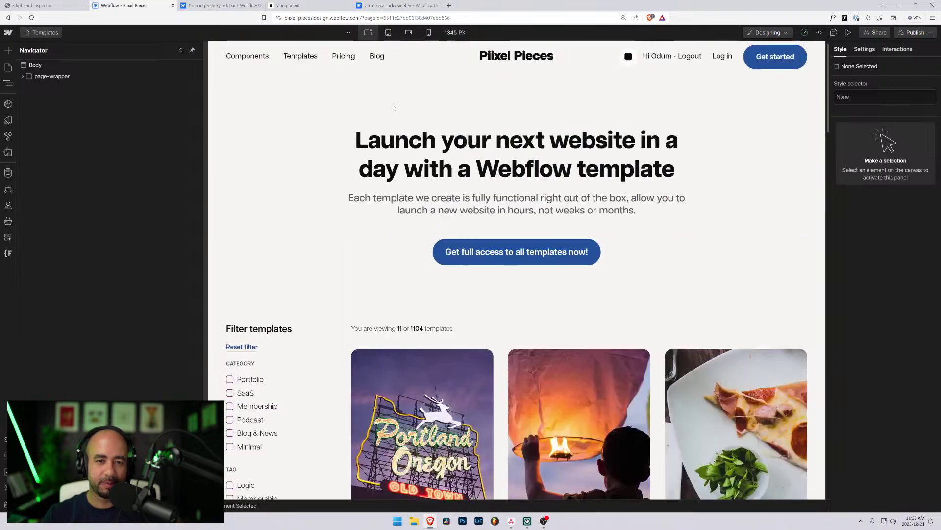
left_click(41, 33)
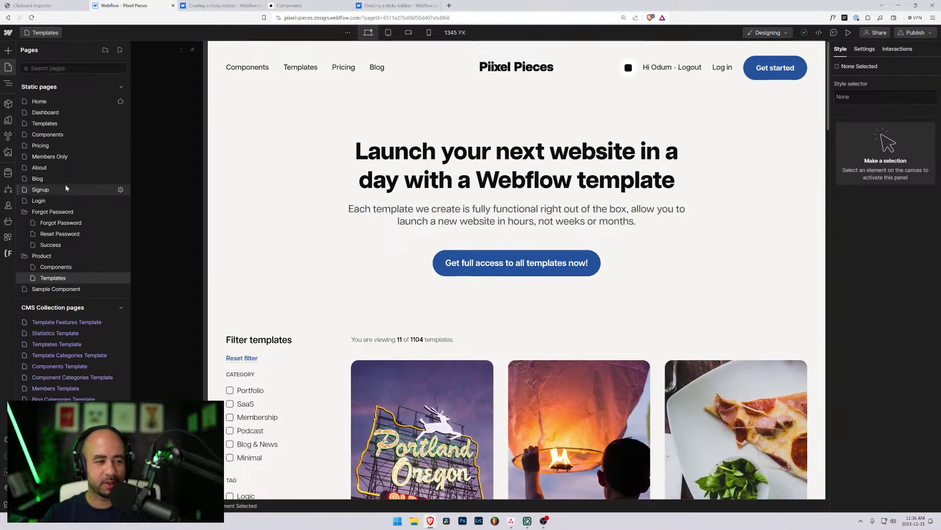
left_click(52, 192)
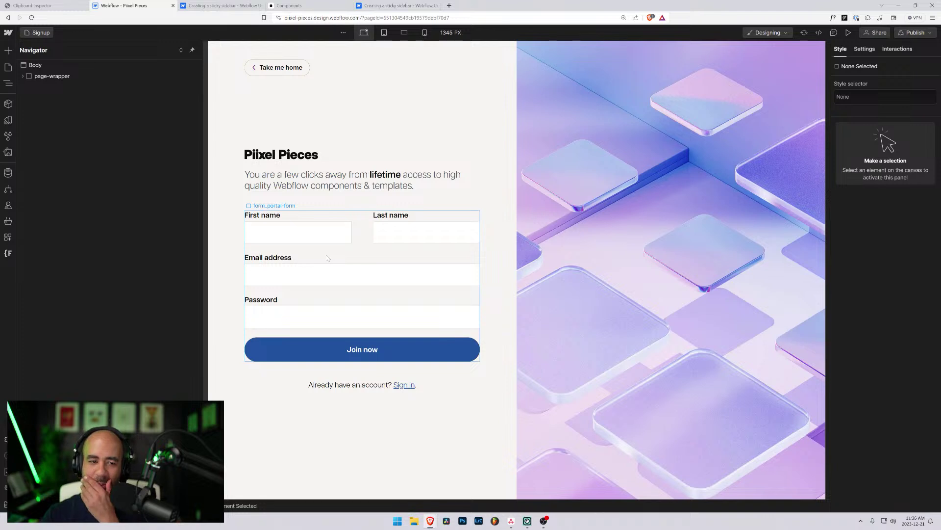
- Examine the Signup page's portal_container structure and two-column layout at the tablet and mobile landscape breakpoints
left_click(384, 33)
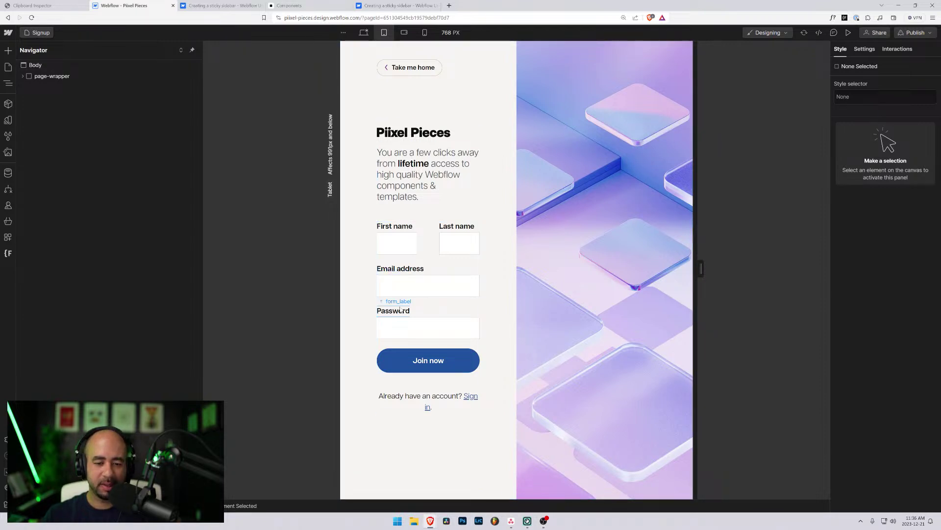
left_click(481, 142)
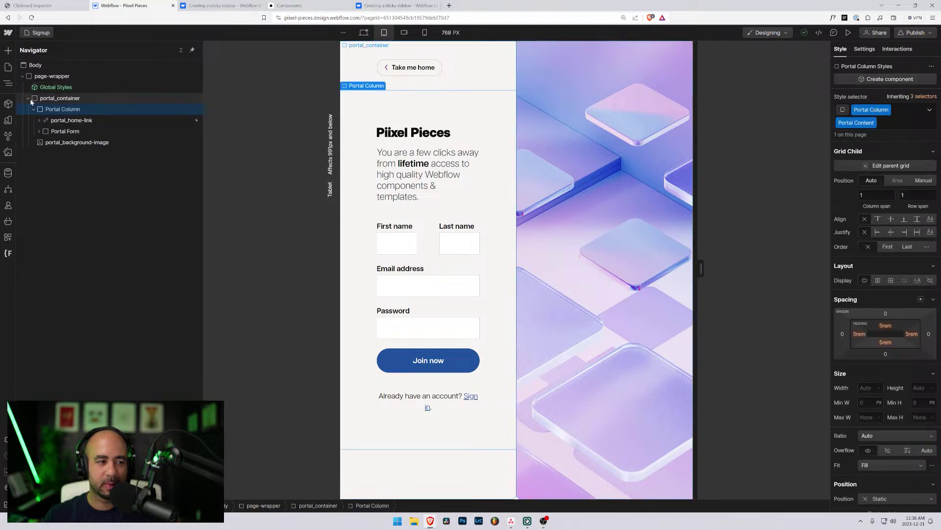
left_click(29, 99)
left_click(27, 99)
left_click(34, 109)
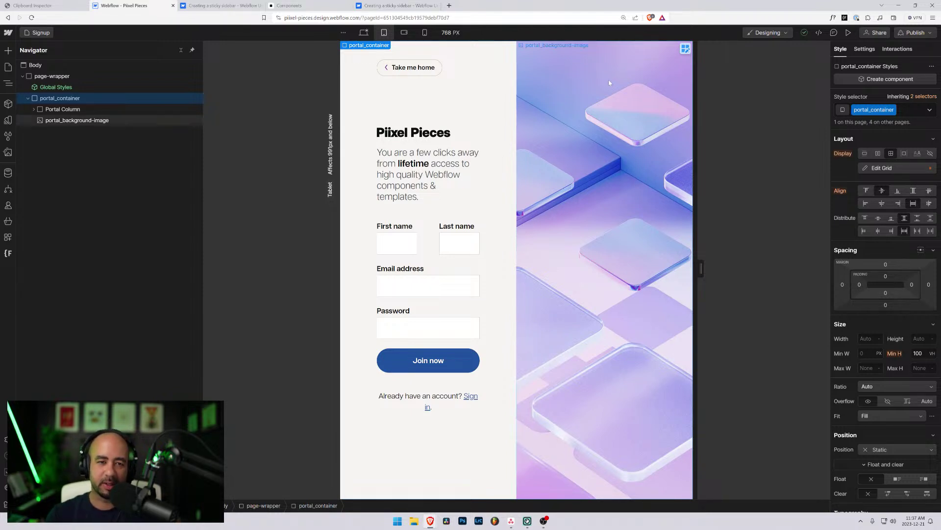
left_click(404, 34)
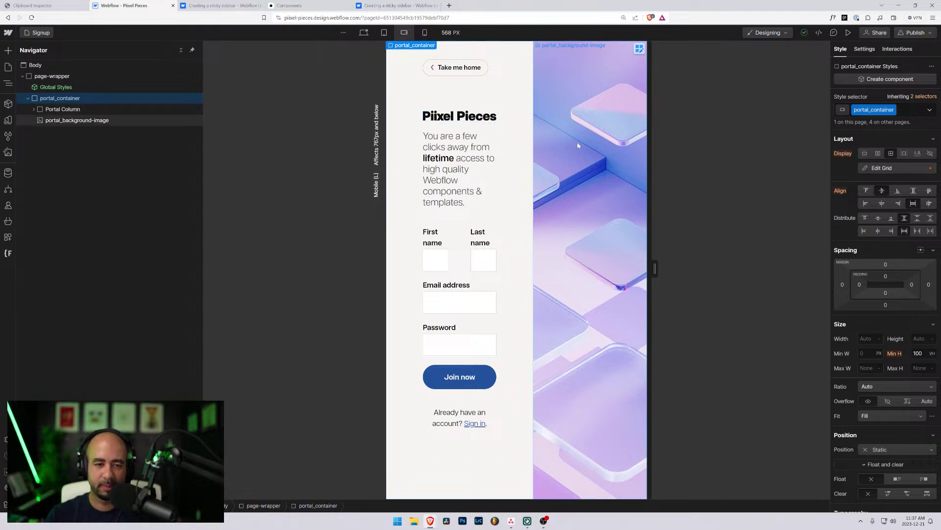
- At the tablet breakpoint, resize portal_container's grid columns to 1fr for the form and 0.25fr for the background image
left_click(385, 33)
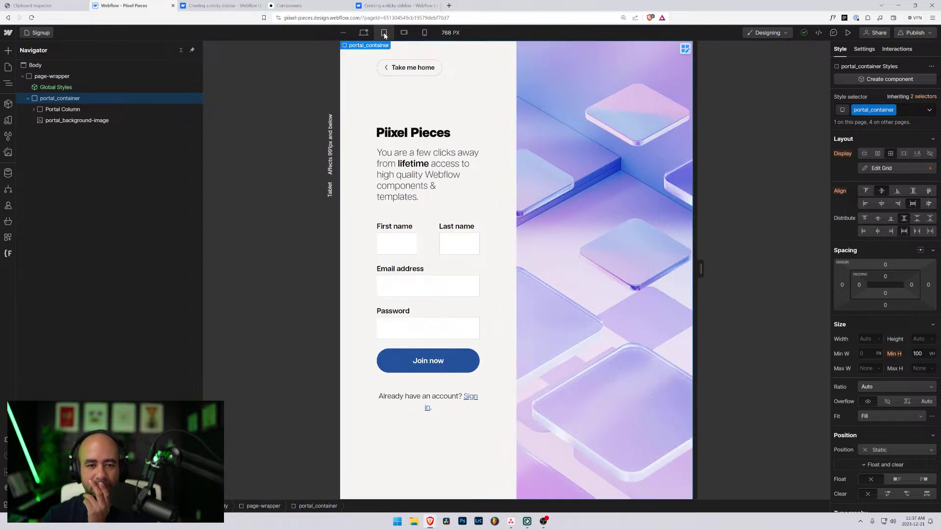
left_click(67, 109)
left_click(69, 98)
left_click(899, 169)
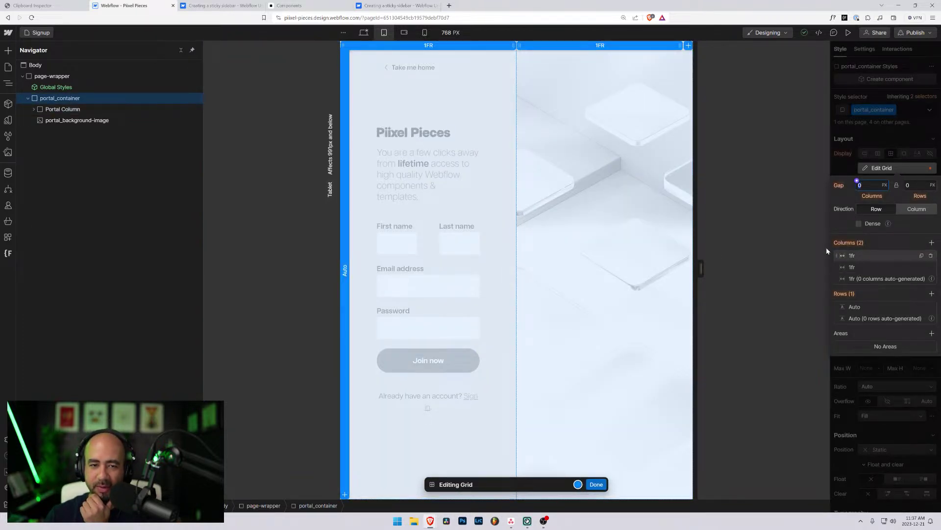
left_click_drag(517, 45, 622, 52)
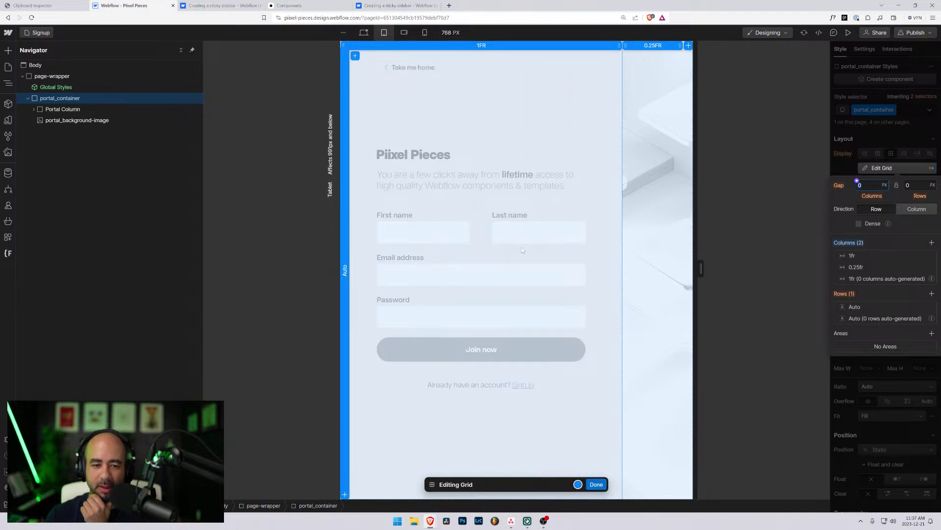
left_click(596, 484)
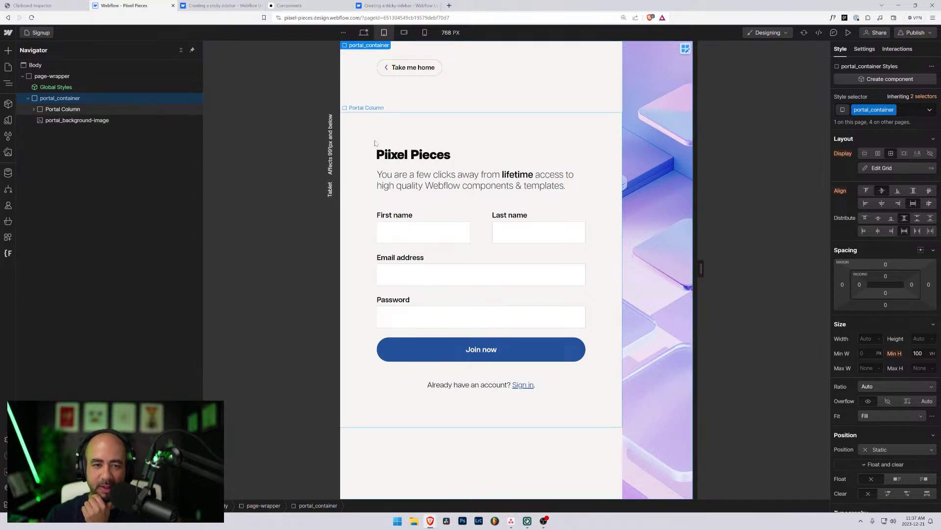
- Examine the Signup form's Portal Column, its spacing and nested elements at the mobile landscape and mobile portrait breakpoints
left_click(404, 32)
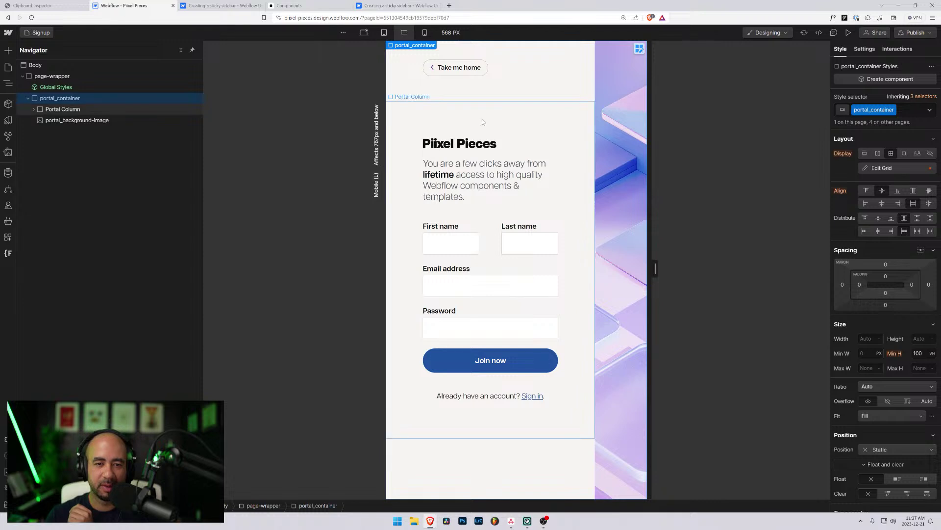
left_click(59, 99)
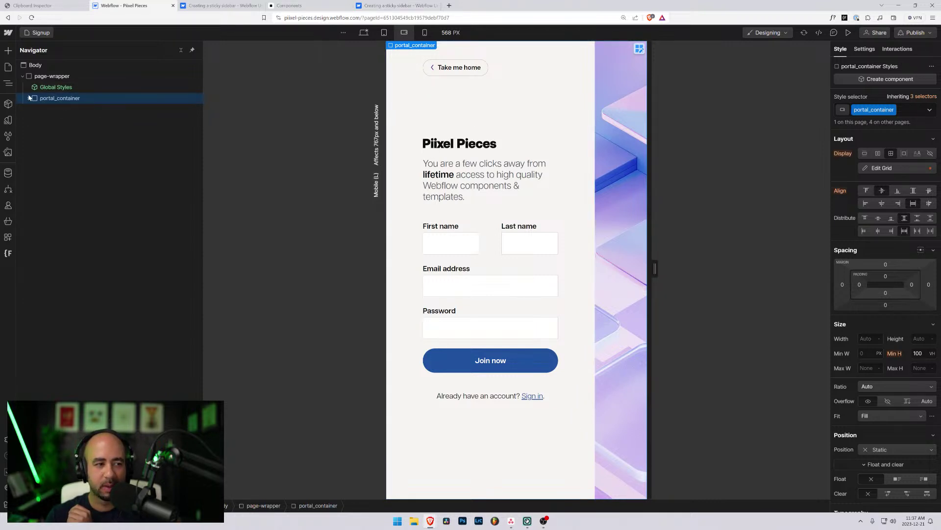
left_click(54, 98)
left_click(51, 108)
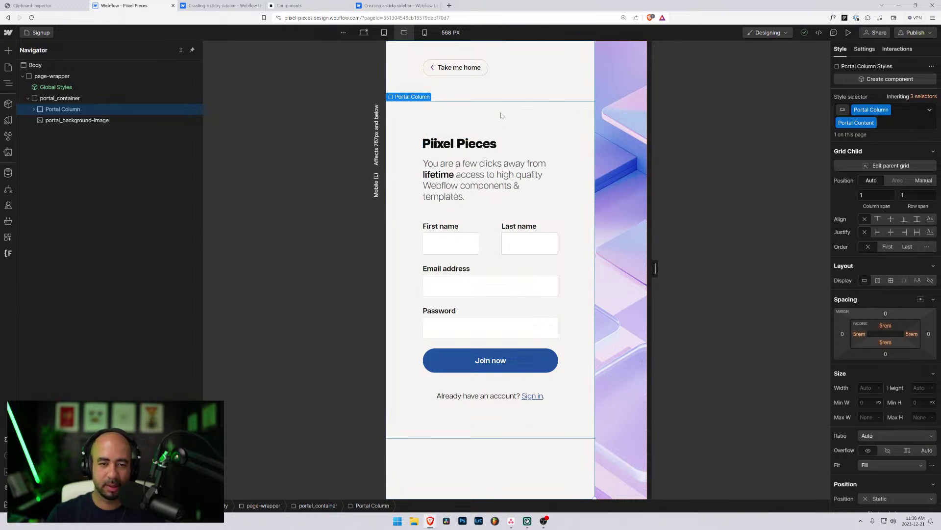
left_click(424, 33)
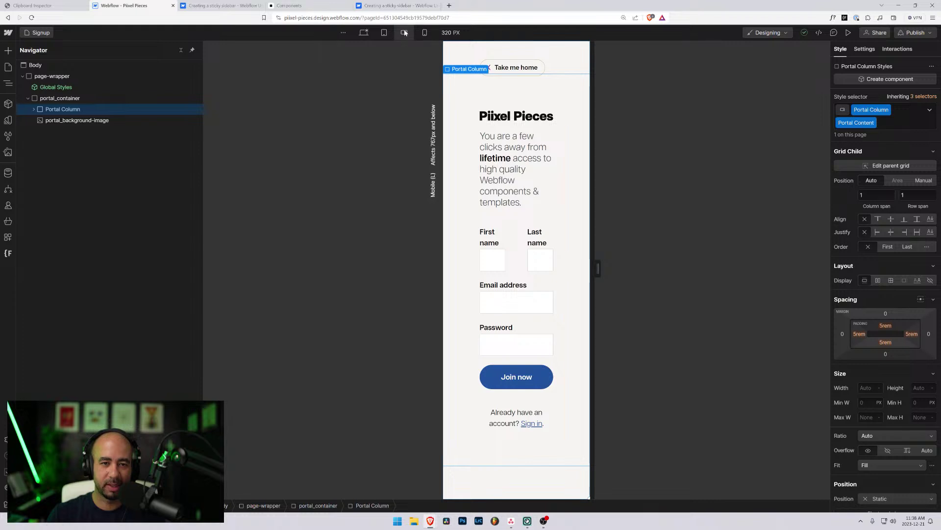
left_click(404, 33)
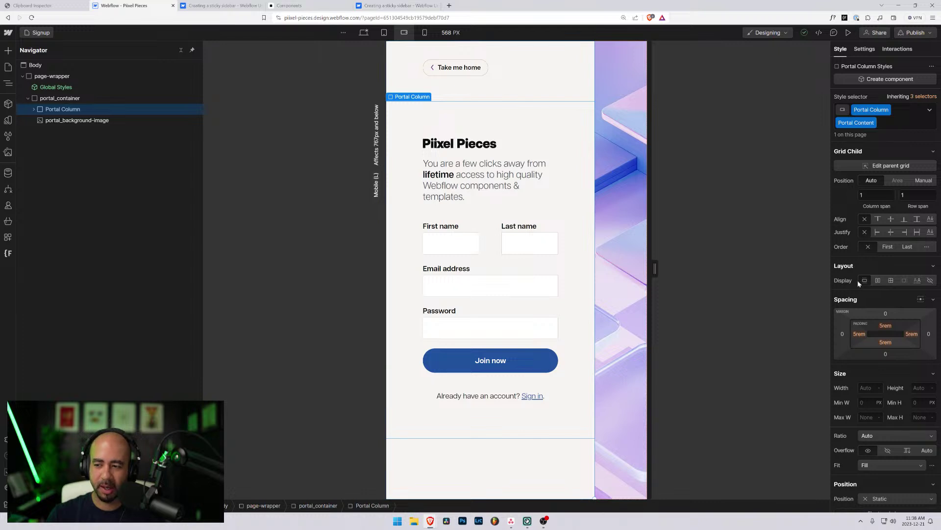
scroll(863, 294, "down", 4)
scroll(867, 313, "up", 4)
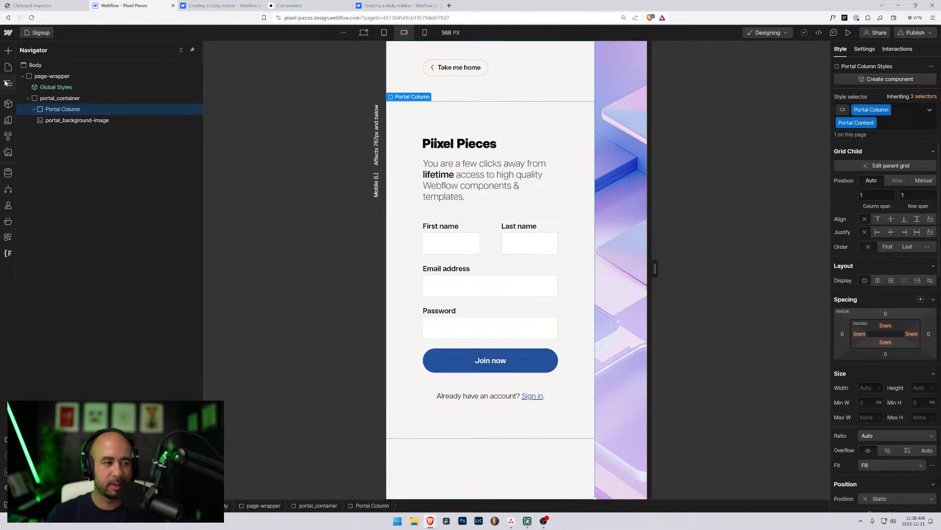
left_click(33, 109)
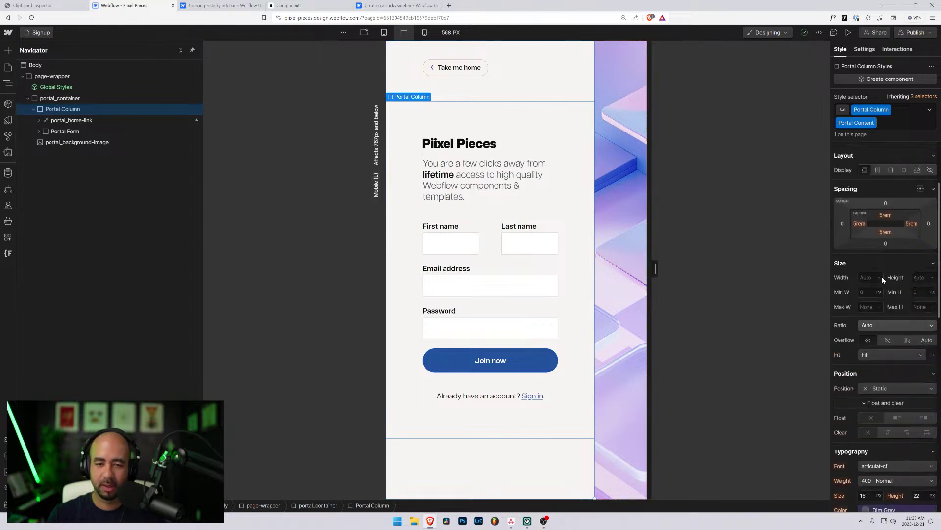
- At the desktop breakpoint, remove the Portal Content combo class from Portal Column and reapply it to compare the layout
left_click(364, 33)
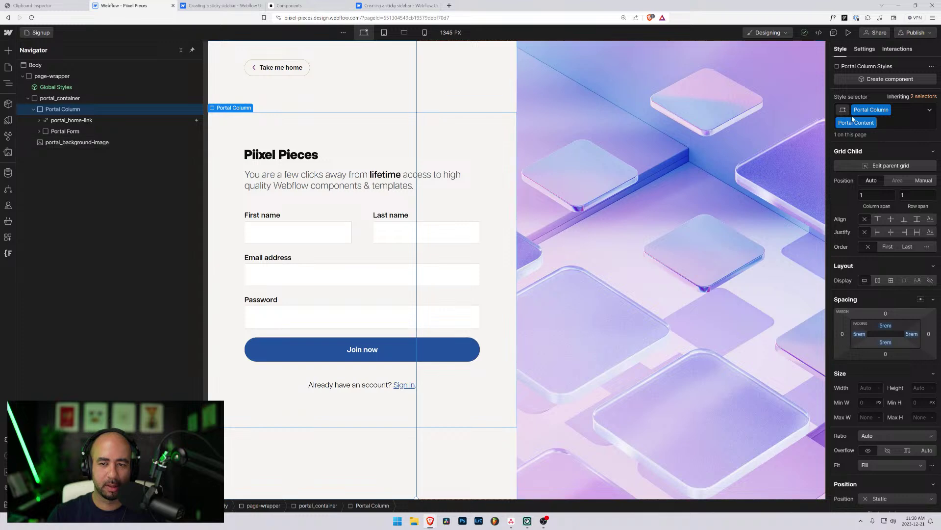
left_click(889, 123)
key("BackSpace")
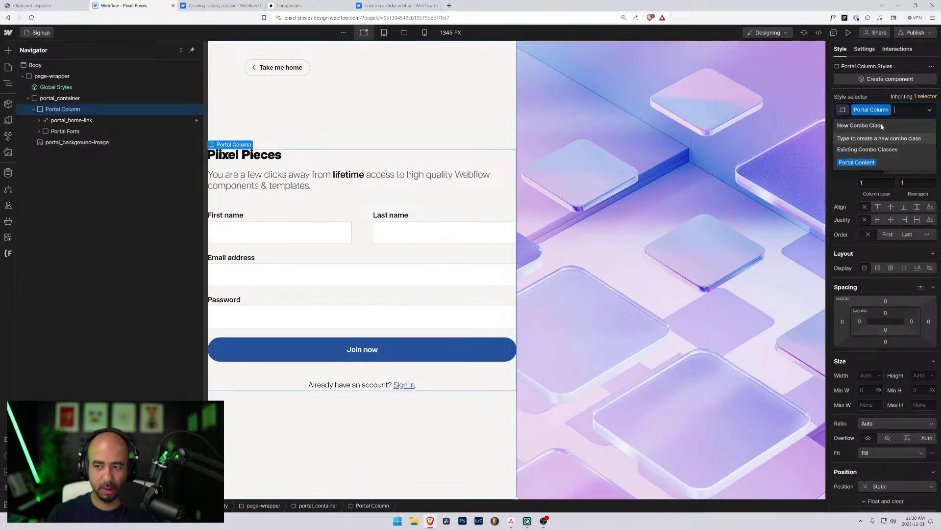
scroll(840, 194, "down", 3)
scroll(840, 195, "up", 3)
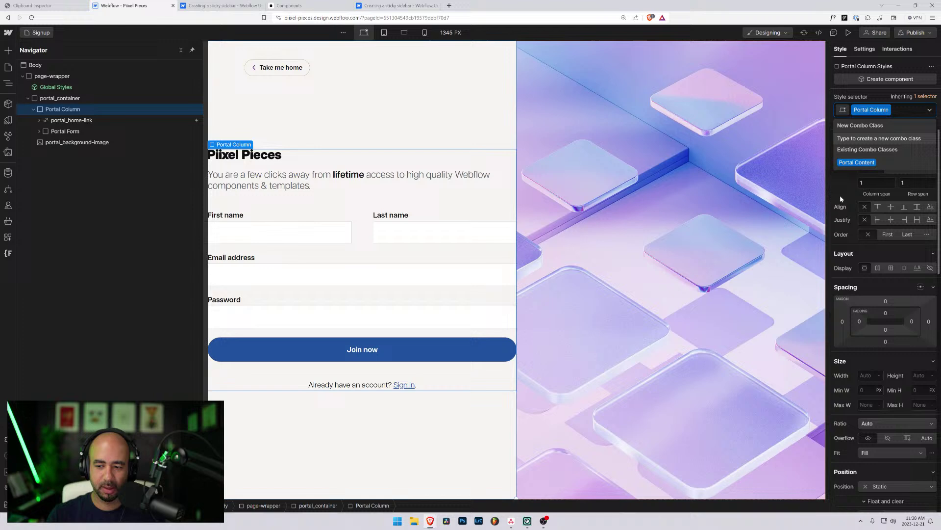
left_click(857, 162)
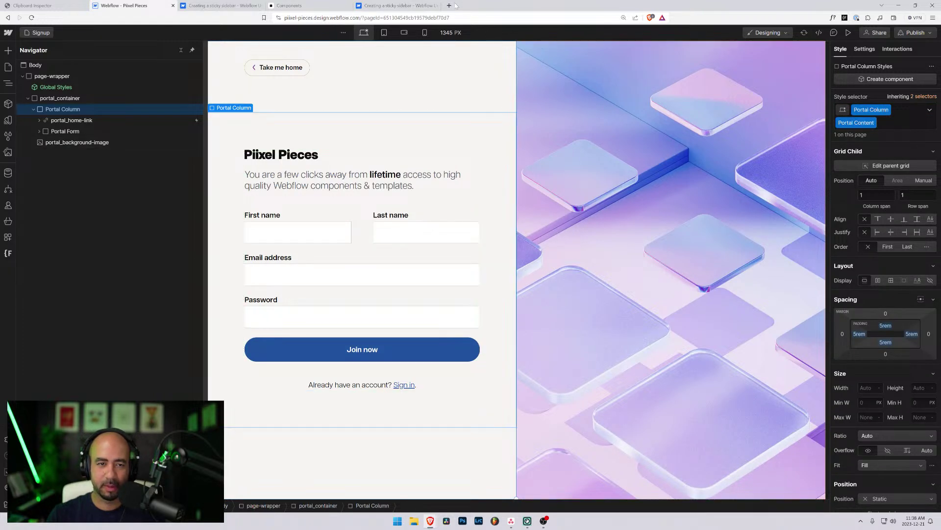
- At the tablet breakpoint, set Portal Column's left and right padding to 2.5rem
key("shift+2")
left_click(859, 334)
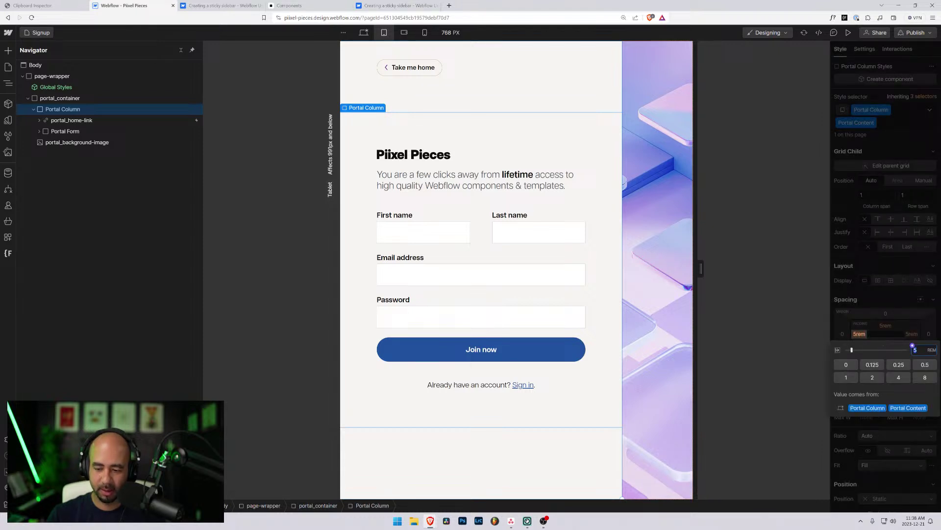
key("Return")
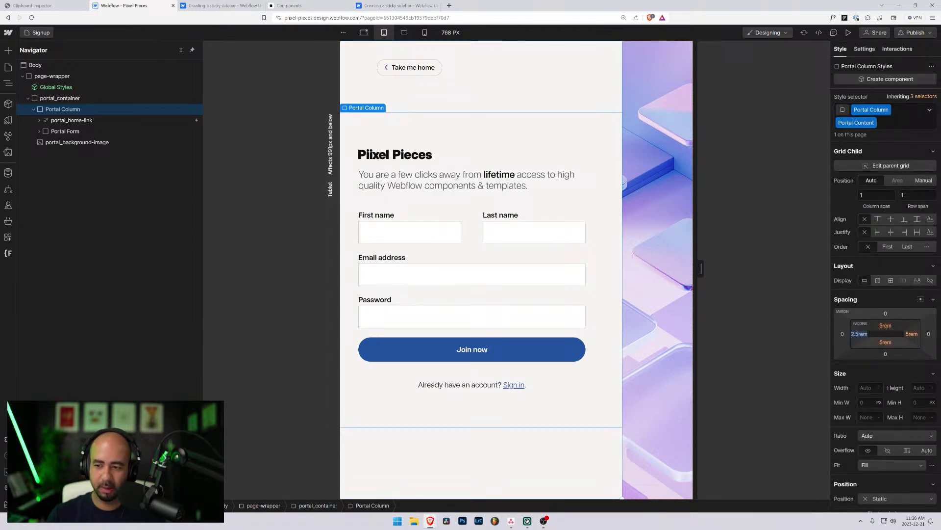
left_click(911, 334)
type("2")
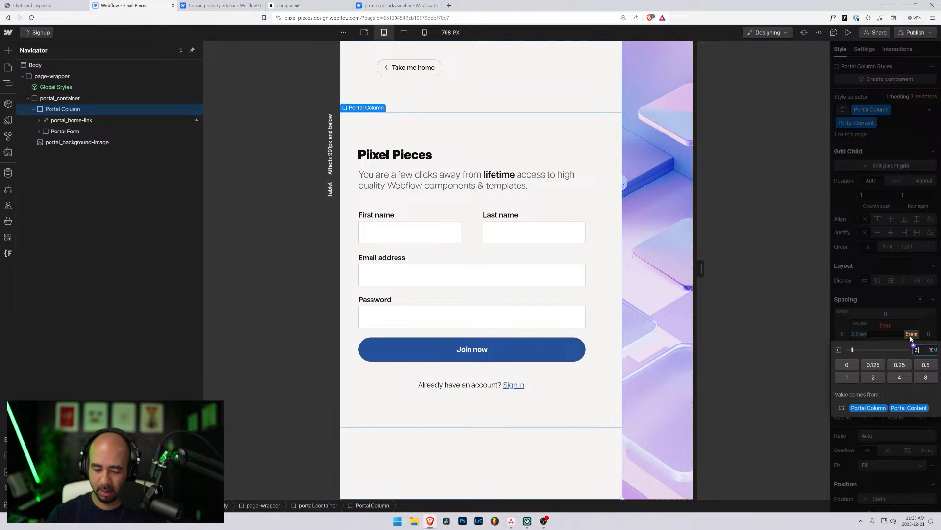
type(".5")
key("Return")
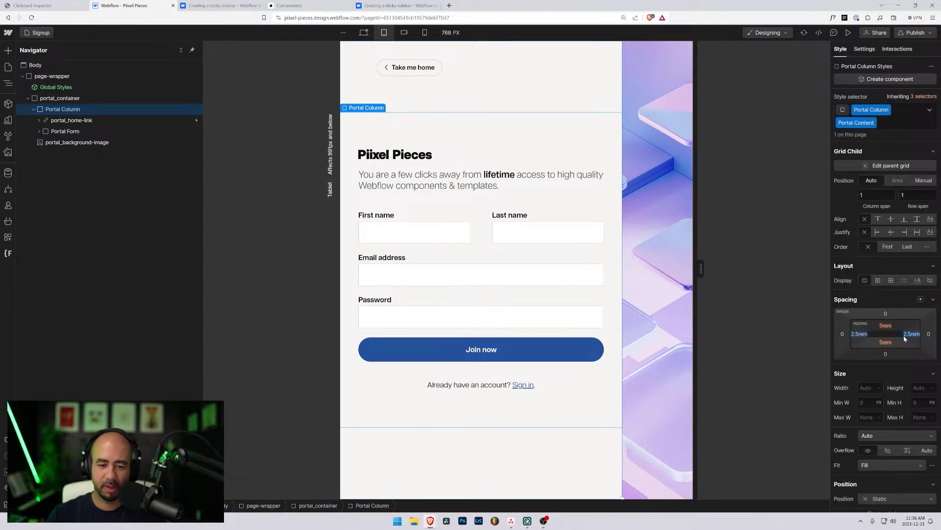
- At the mobile landscape breakpoint, set Portal Column's top and bottom padding to 2.5rem
left_click(405, 33)
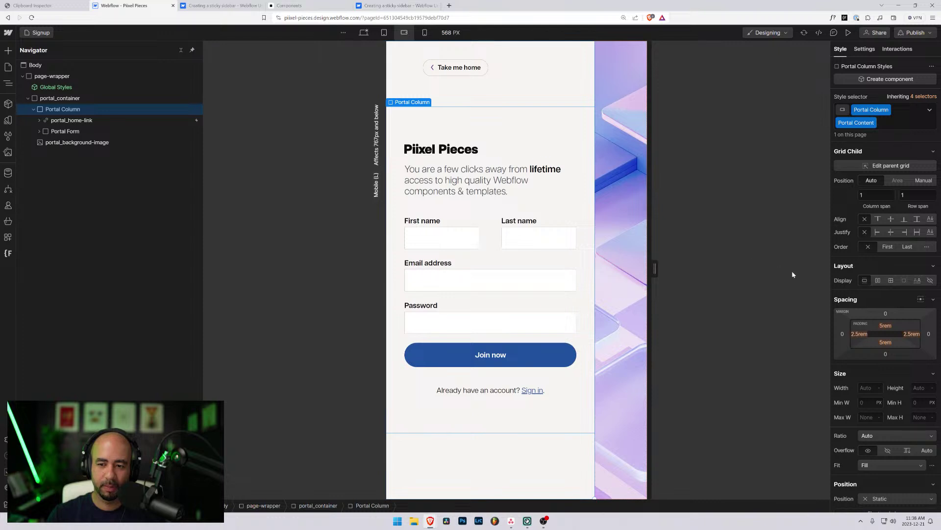
left_click(885, 326)
type("2")
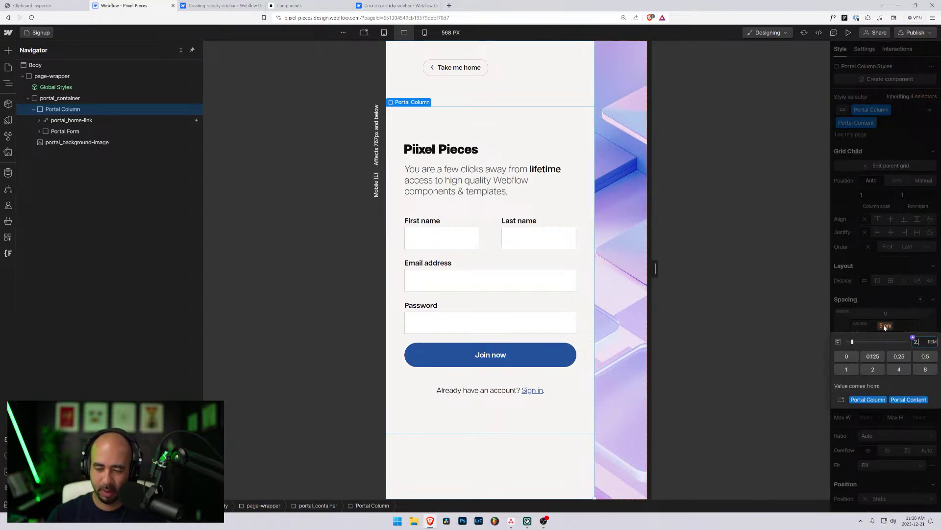
type(".5")
key("Return")
left_click(878, 341)
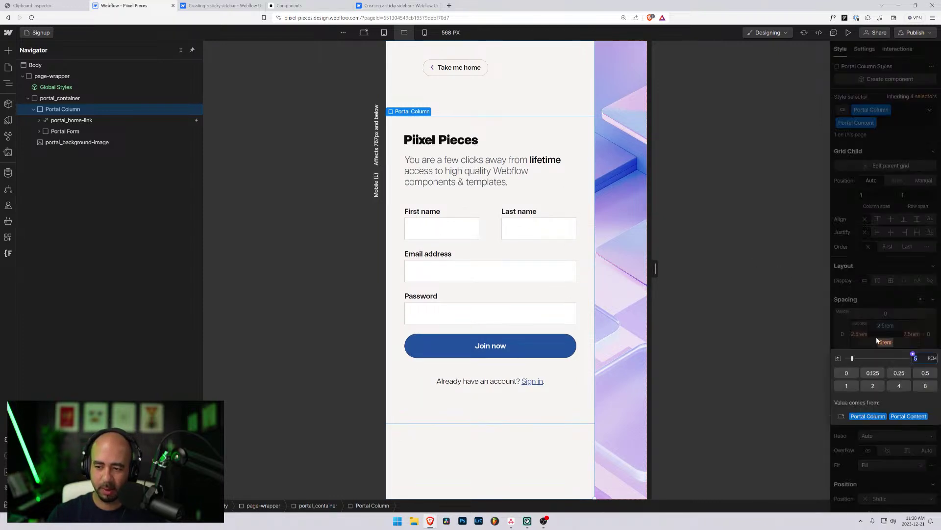
type("2.5")
key("Return")
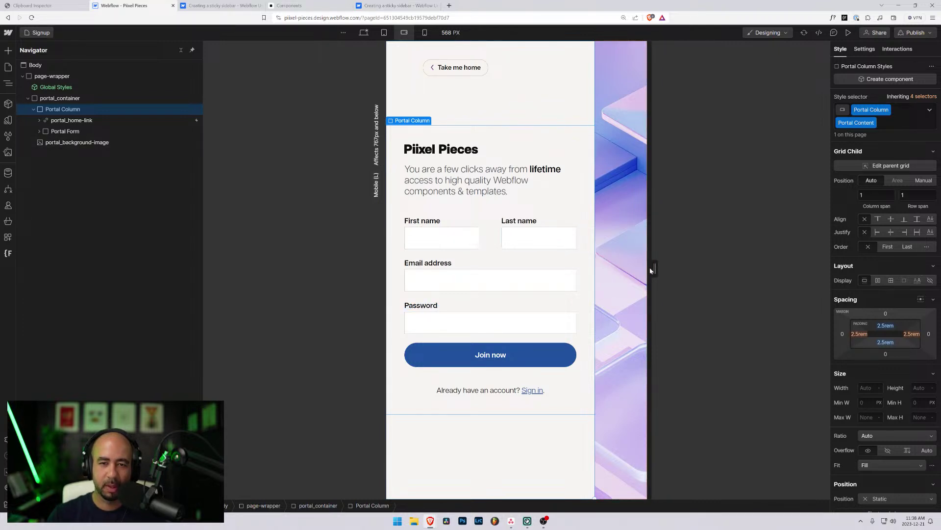
- At the mobile portrait breakpoint, remove portal_container's 0.25fr grid column and set portal_background-image's display to none
left_click(425, 32)
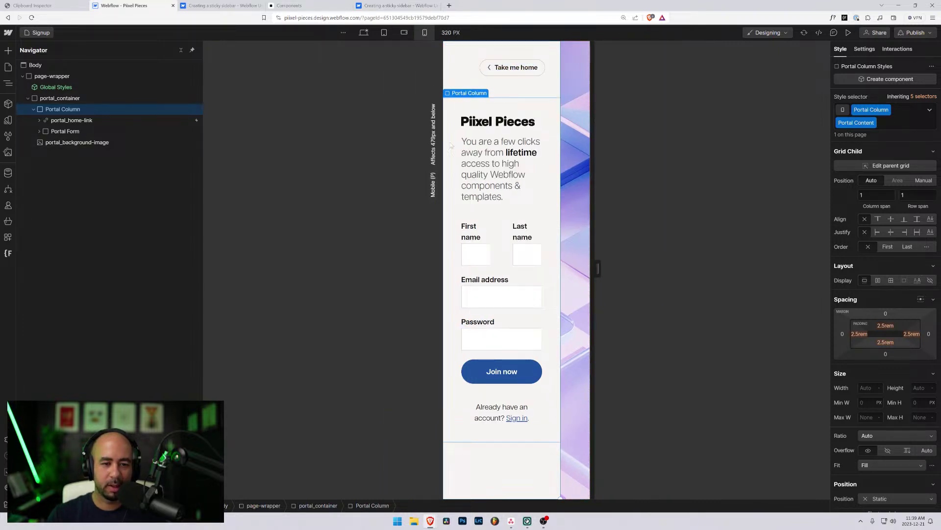
left_click(577, 179)
left_click(57, 111)
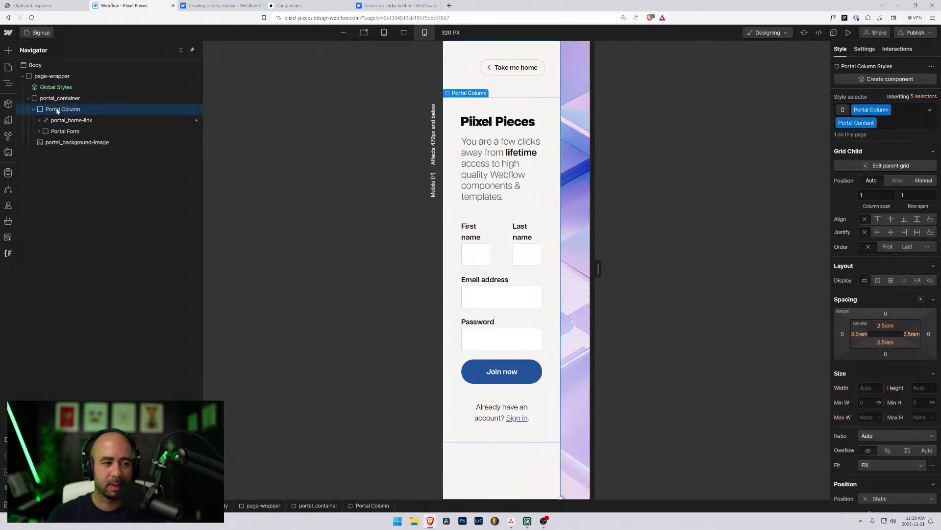
left_click(37, 100)
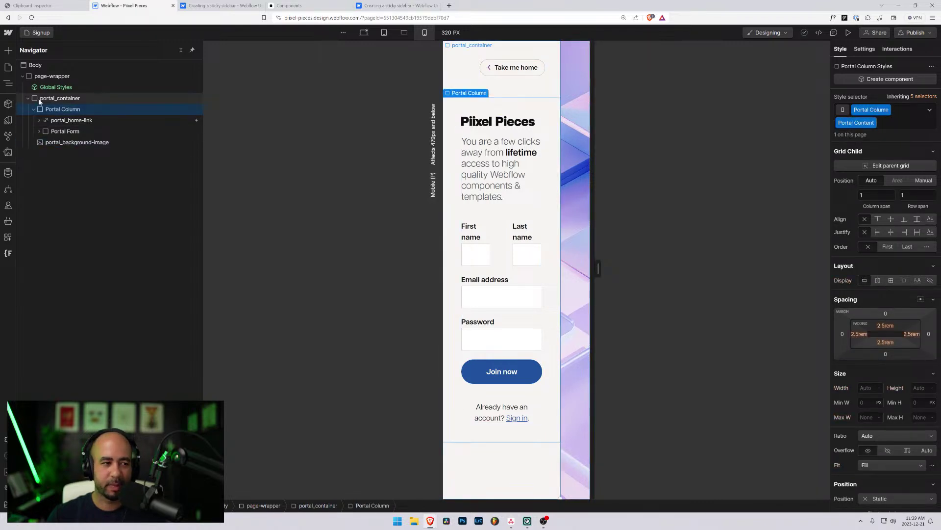
left_click(876, 169)
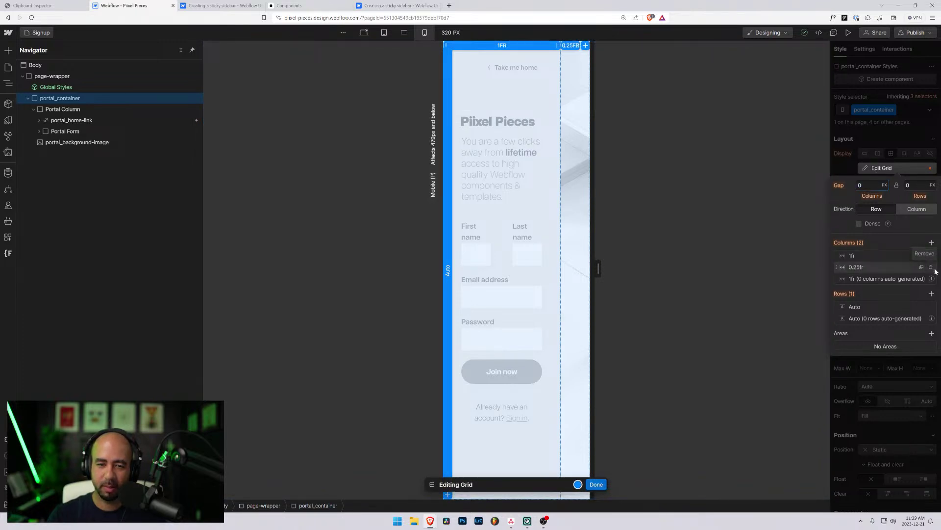
left_click(932, 267)
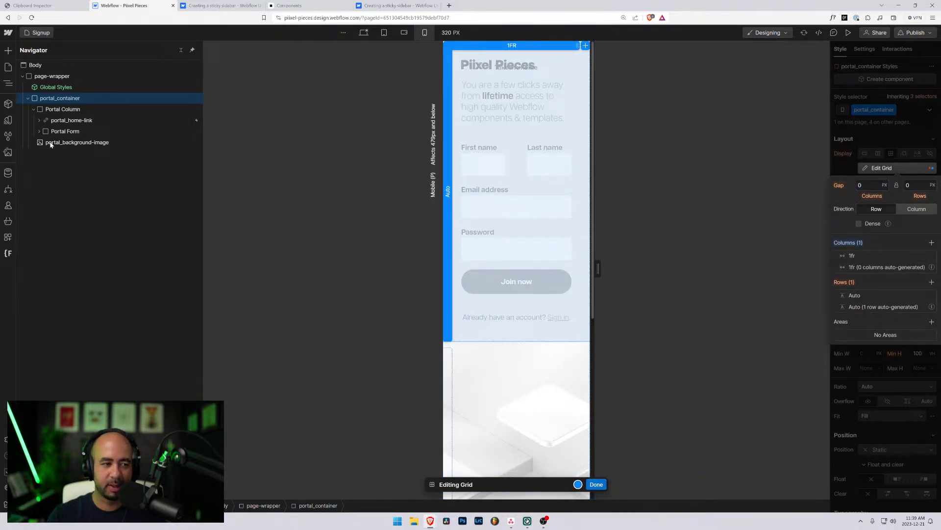
left_click(596, 484)
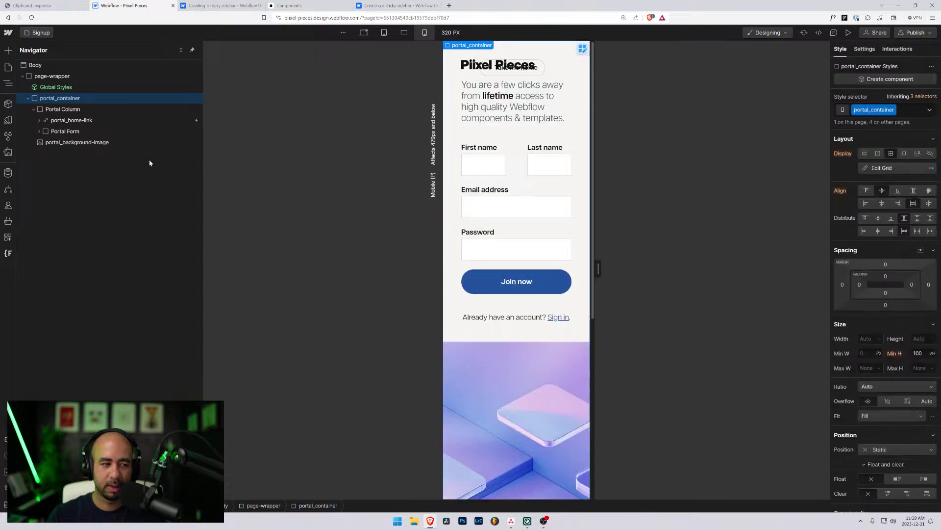
left_click(97, 143)
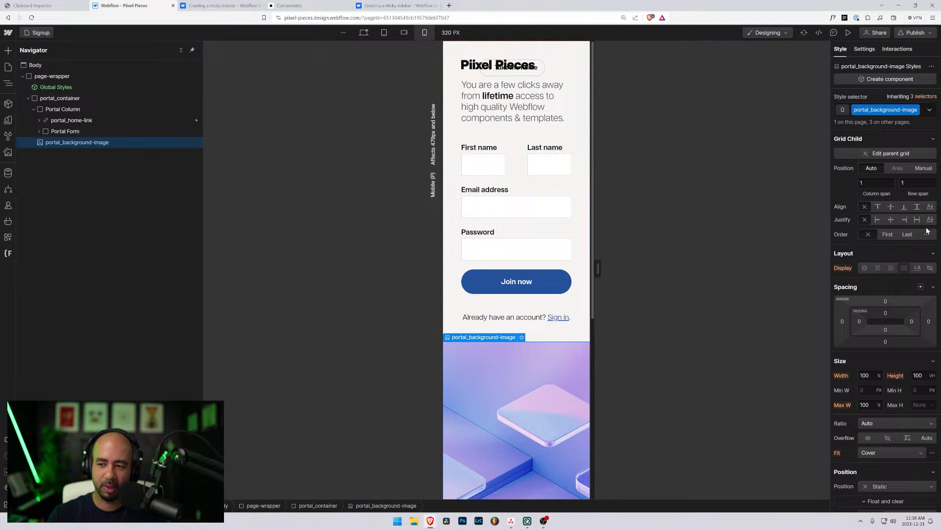
left_click(930, 268)
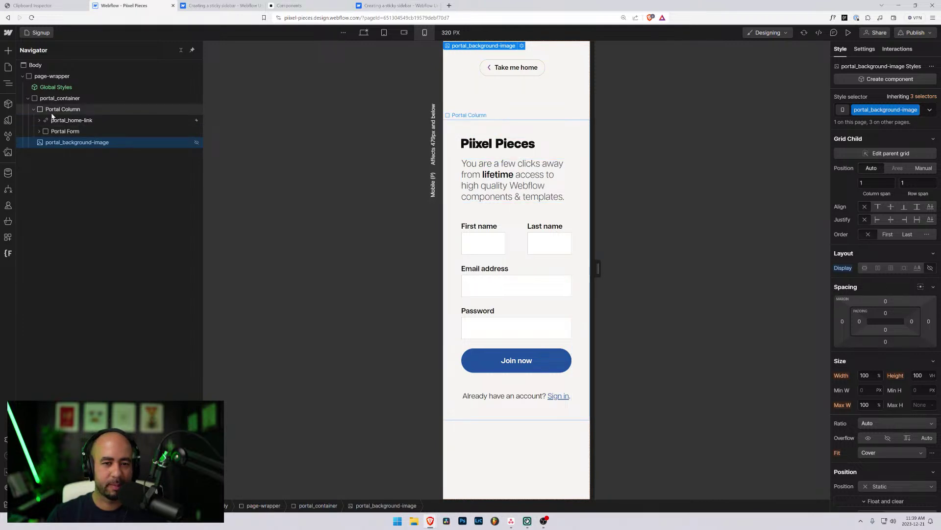
- At the mobile landscape breakpoint, set portal_home-link's left position offset to 2.5rem and check its alignment with the form in mobile portrait
left_click(483, 77)
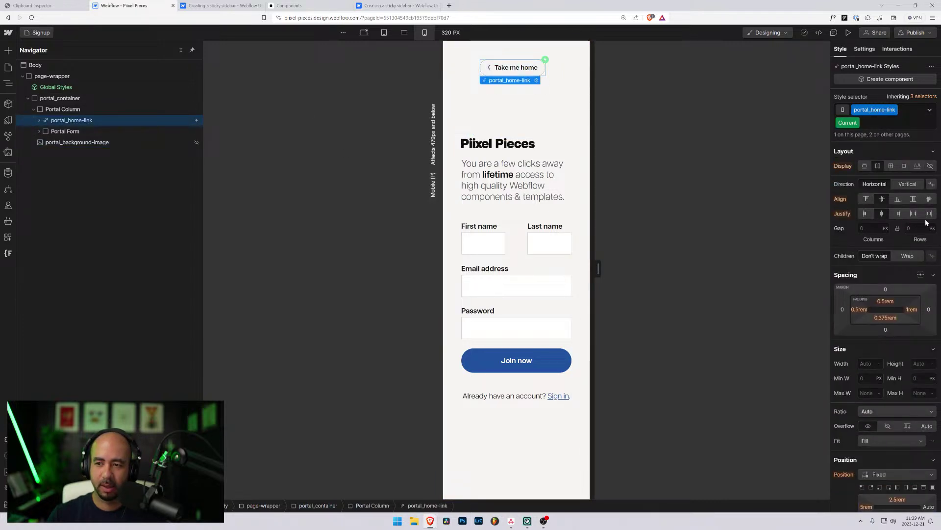
scroll(874, 256, "down", 2)
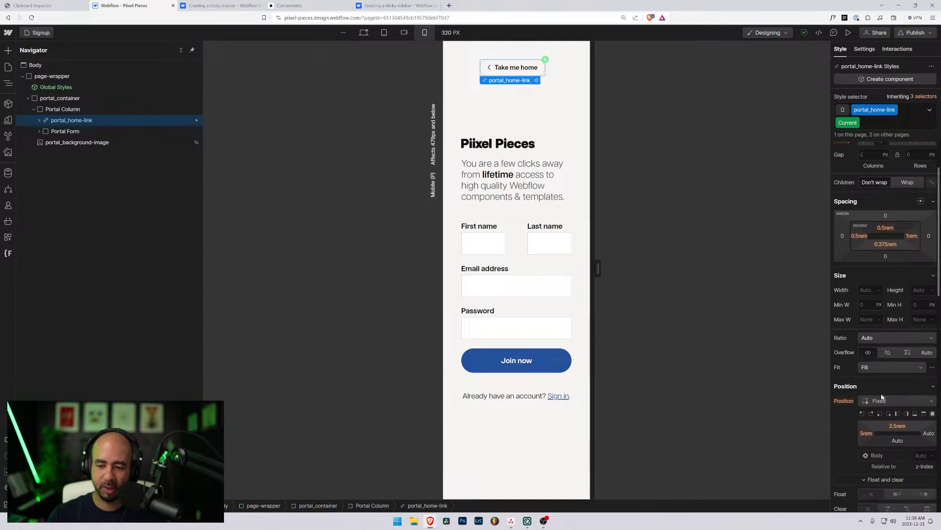
left_click(404, 32)
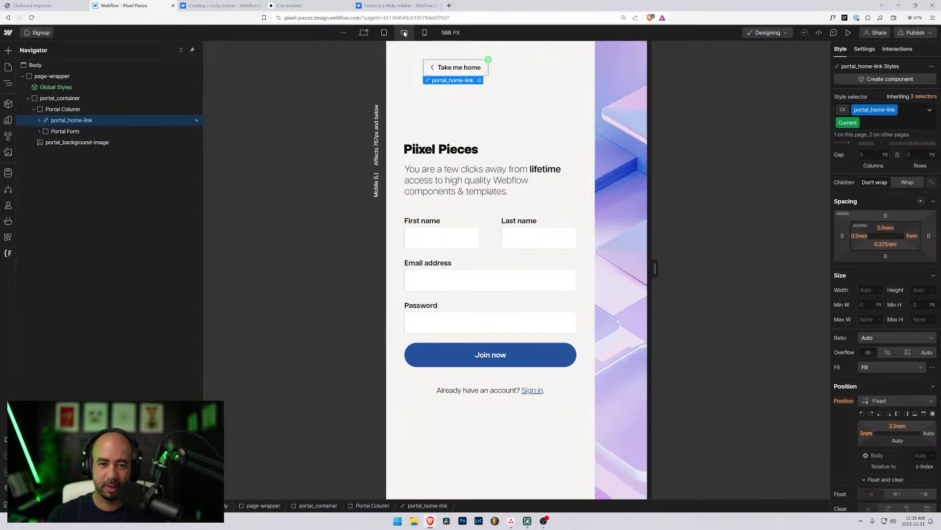
left_click(383, 32)
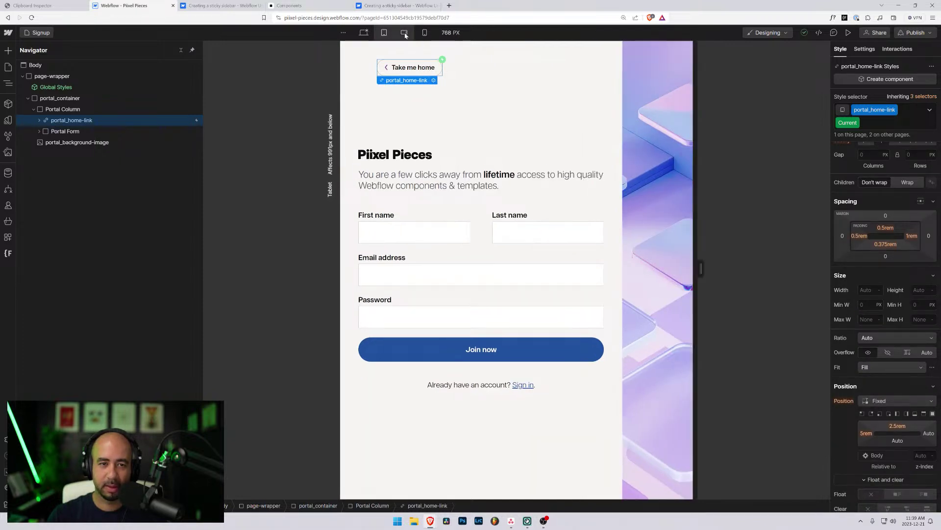
left_click(404, 32)
left_click(866, 434)
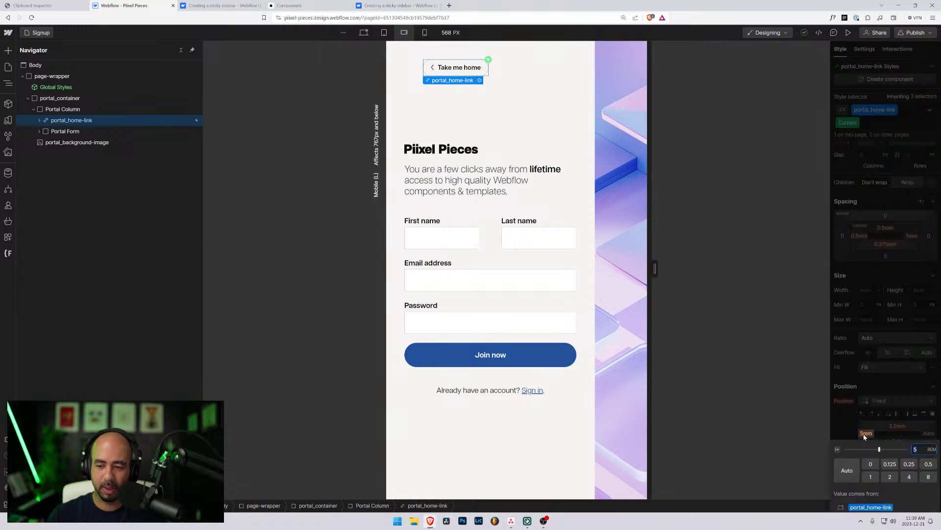
type("2.5")
key("Return")
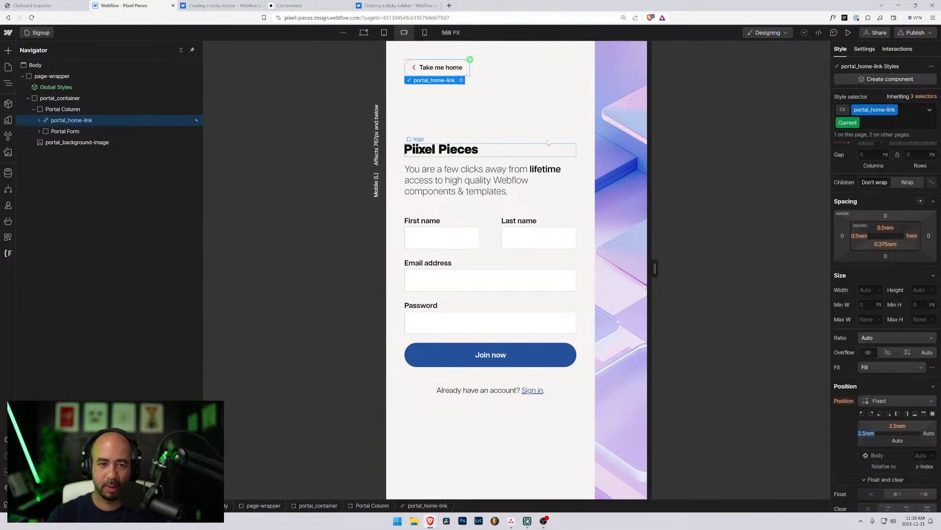
left_click(425, 32)
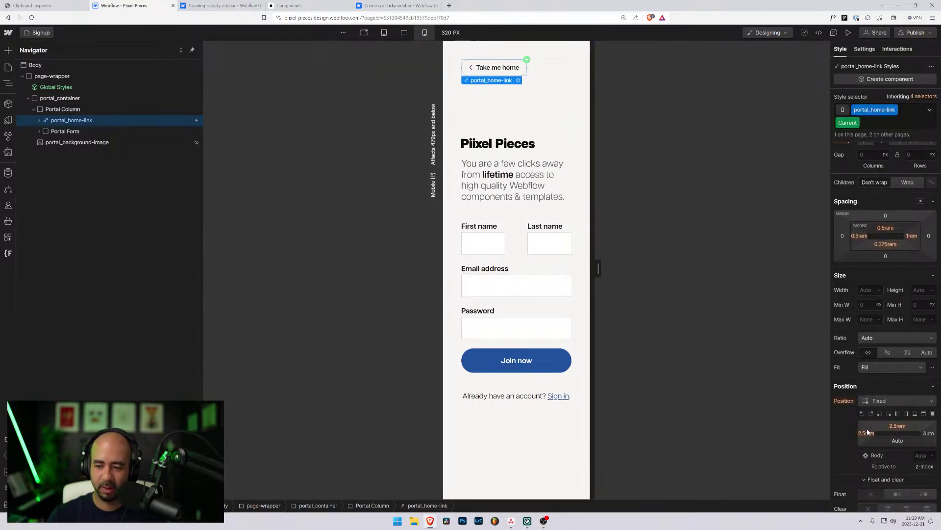
left_click(479, 138)
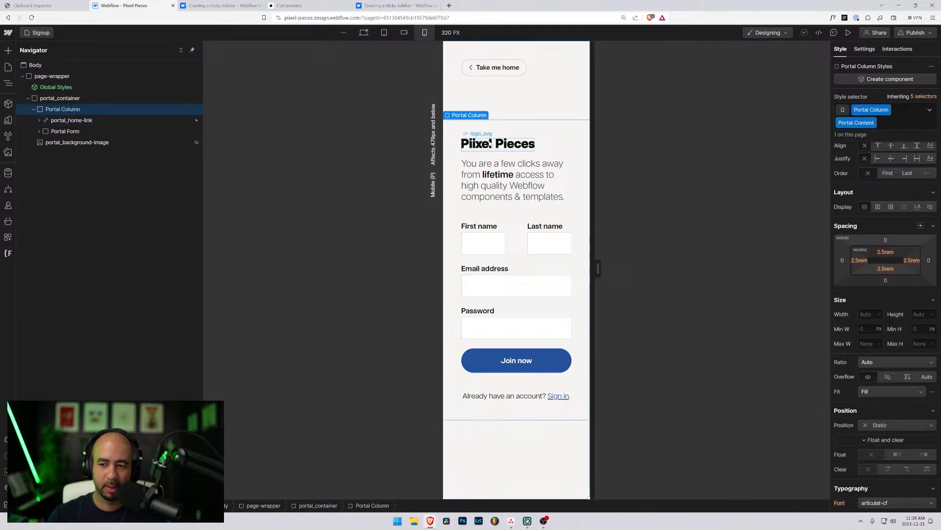
- At the mobile landscape breakpoint, align portal_container's grid items vertically to the start
left_click(72, 99)
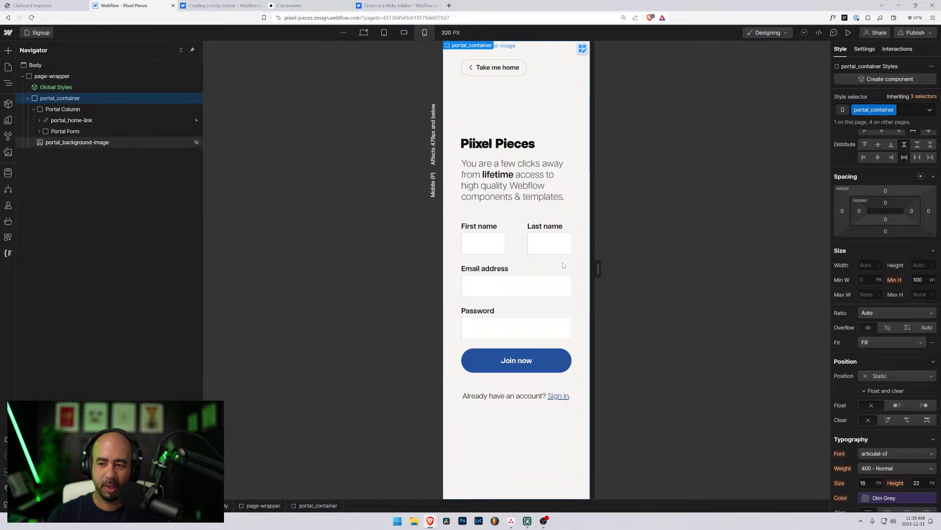
scroll(883, 206, "up", 2)
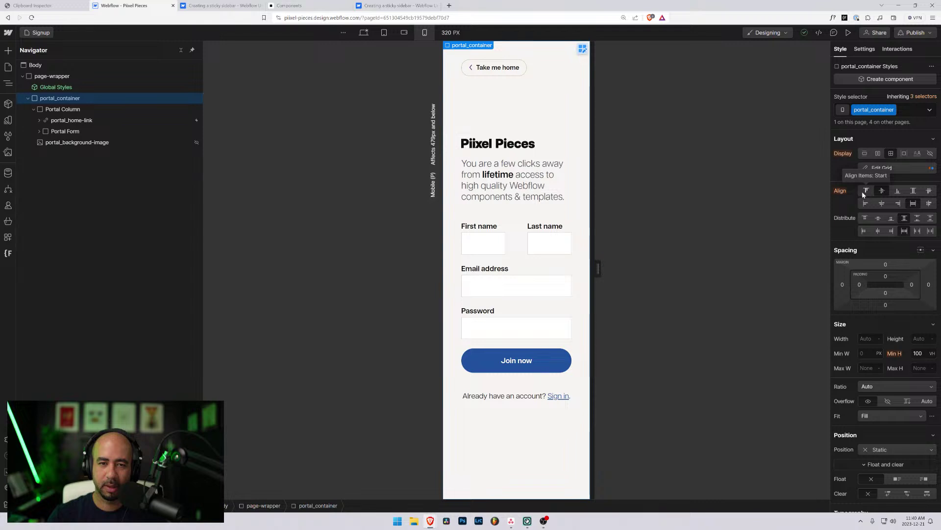
left_click(404, 32)
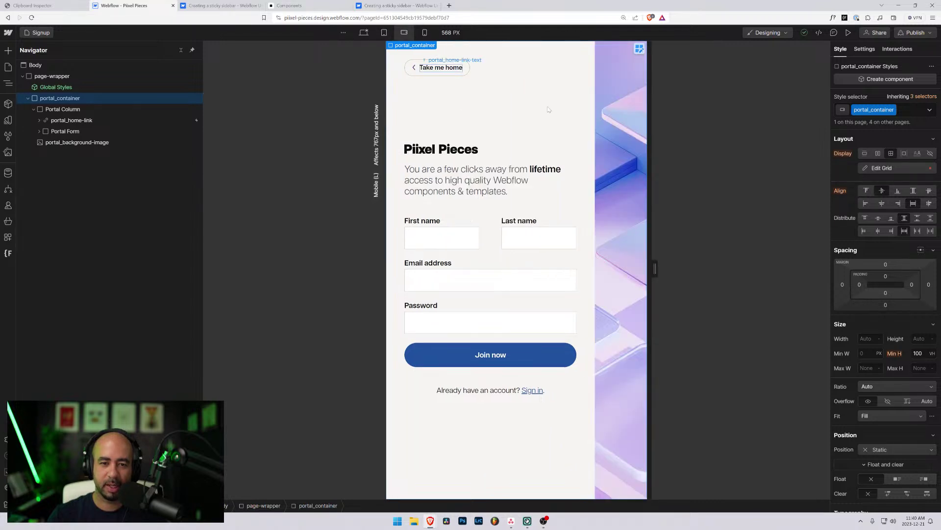
left_click(867, 192)
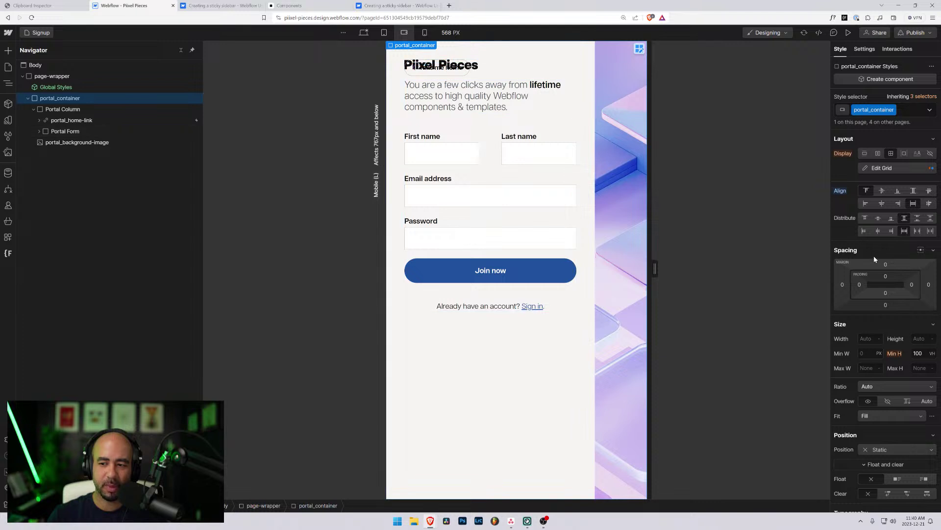
- Try giving portal_container a top margin of 2.5rem at mobile landscape
left_click(886, 265)
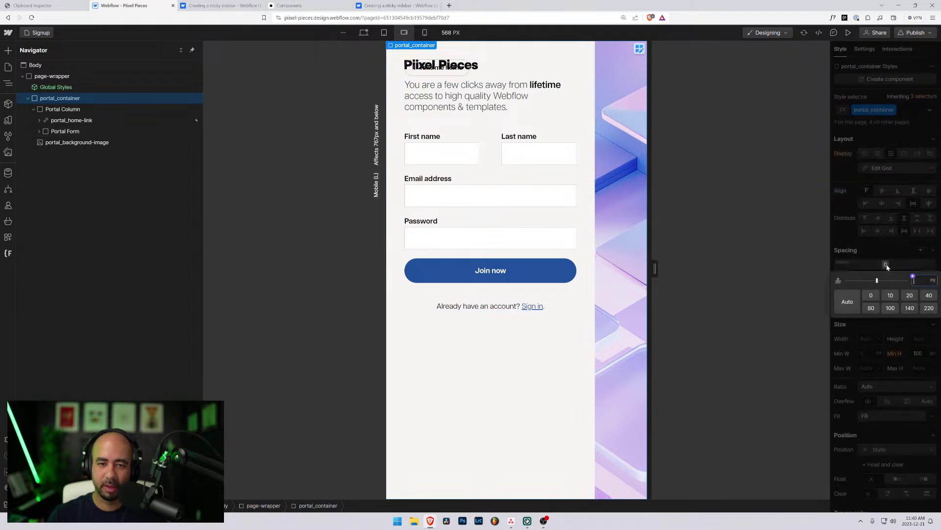
type("2.5r")
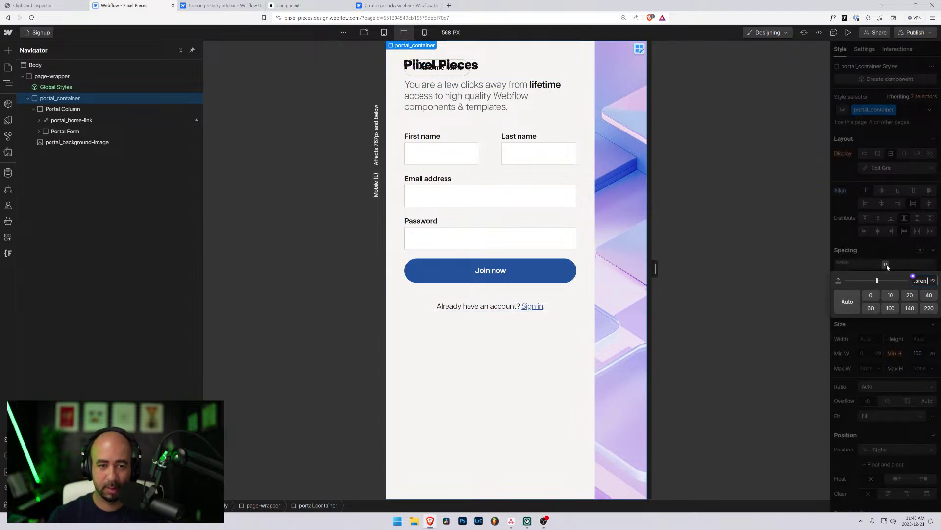
type("em")
key("Return")
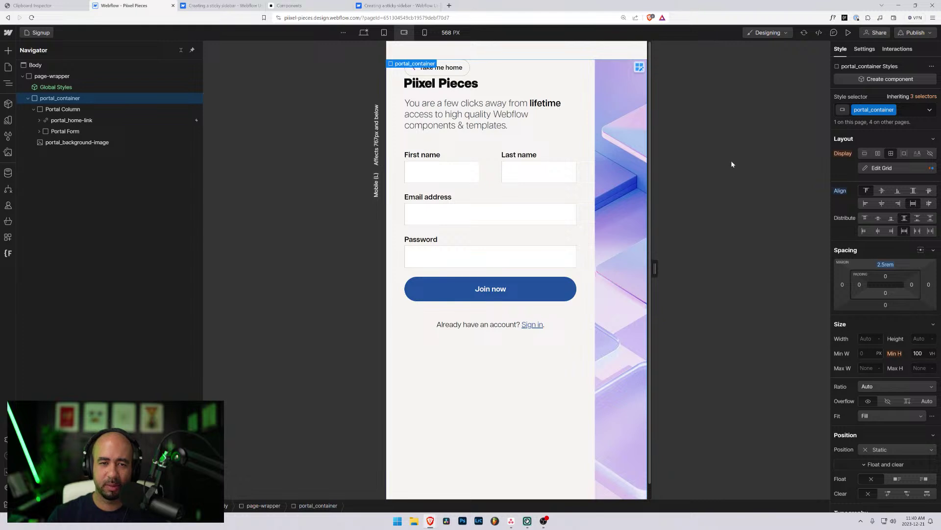
key("ctrl+z")
- Set Portal Column's top padding to 7rem at the mobile landscape breakpoint
left_click(77, 111)
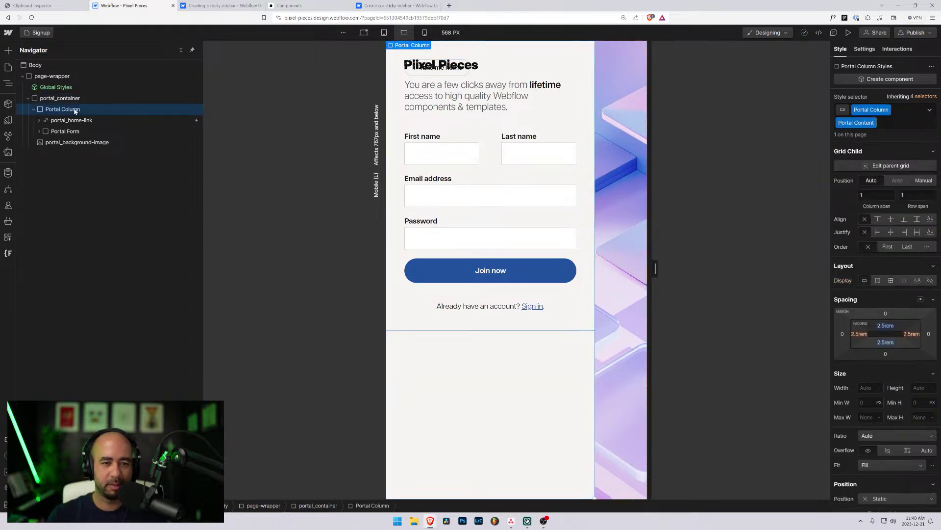
left_click(885, 326)
type("5rem")
key("Return")
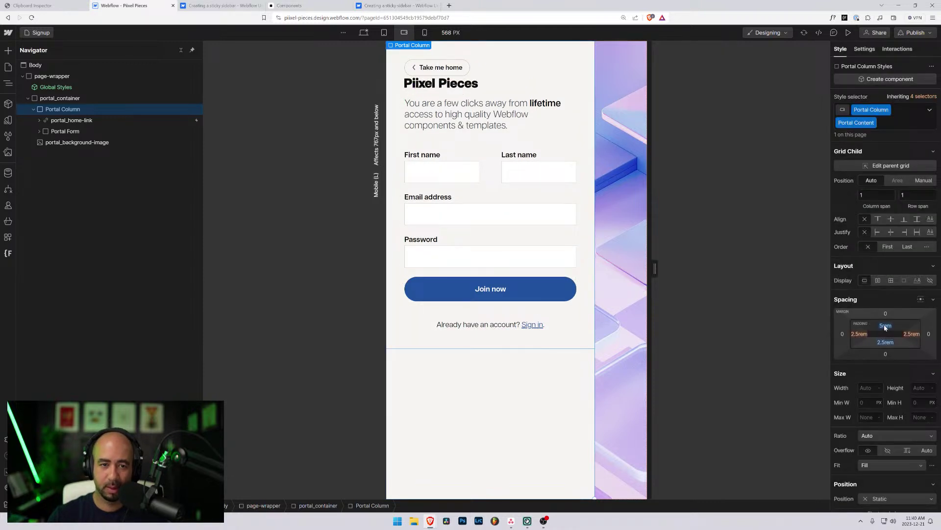
left_click(885, 326)
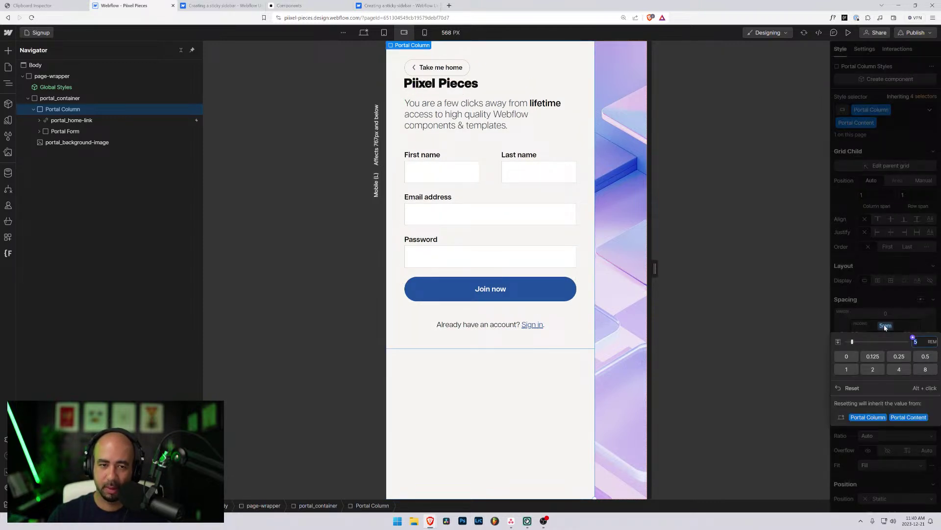
type("7")
key("Return")
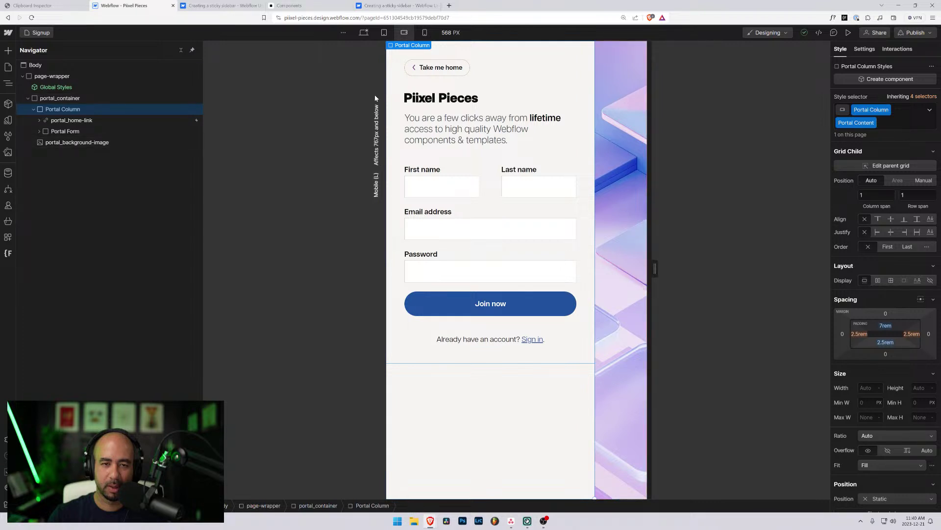
- Compare the tablet layout, and set portal_background-image's display to none at the mobile landscape breakpoint
left_click(386, 33)
left_click(404, 32)
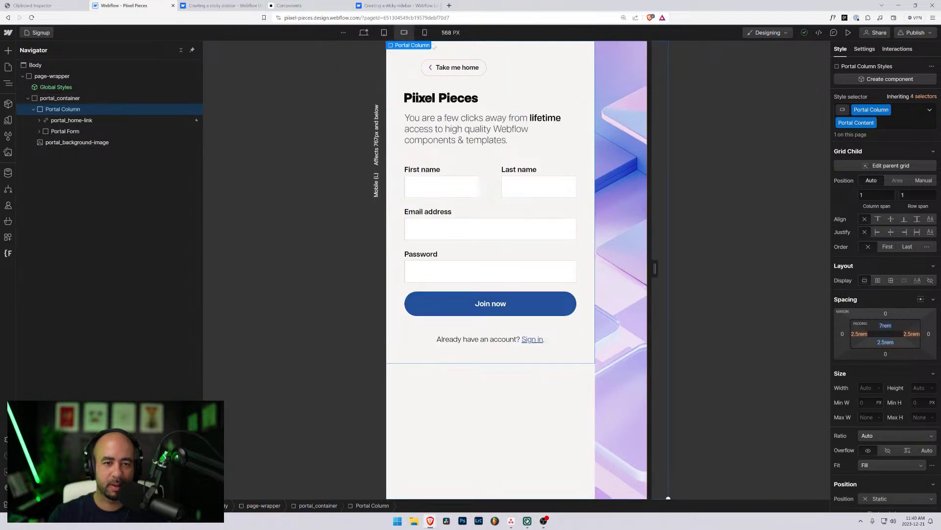
left_click(602, 69)
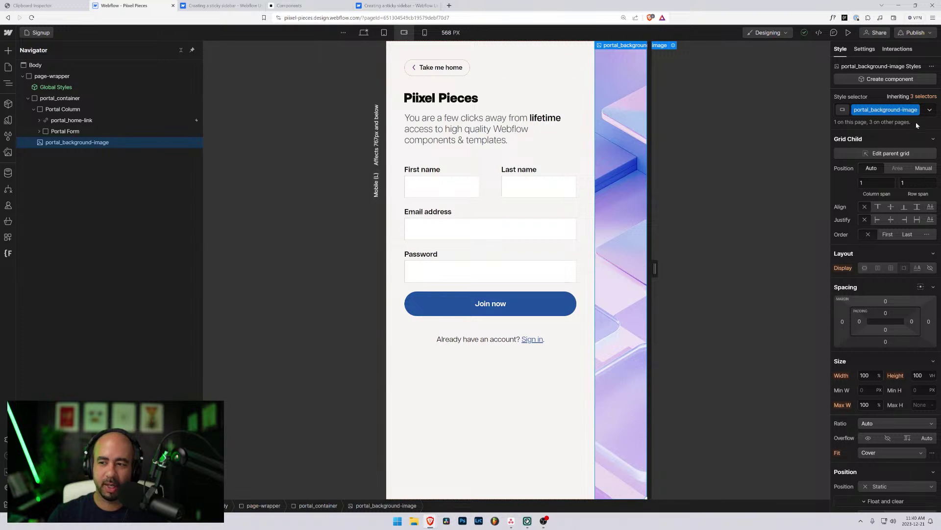
left_click(930, 268)
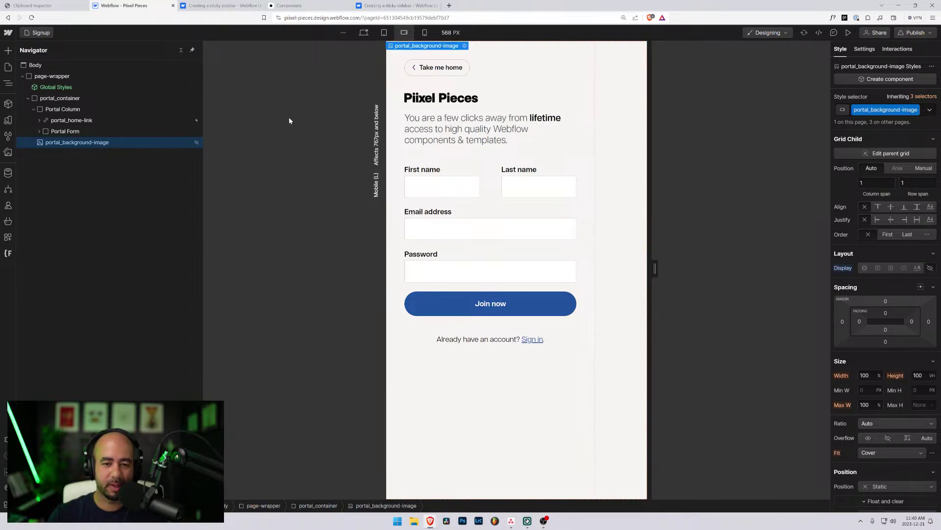
- At mobile landscape, reduce portal_container's grid to a single 1fr column and set its minimum height to Auto
left_click(39, 99)
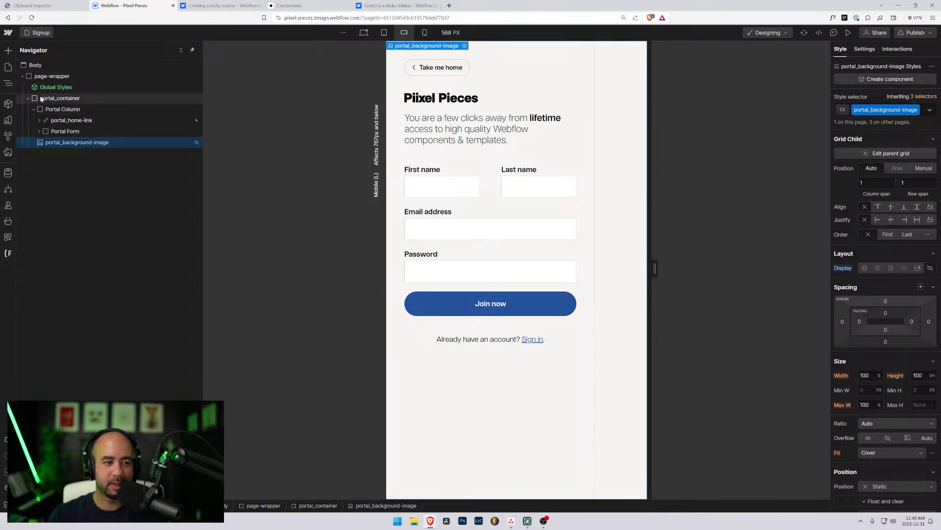
left_click(910, 169)
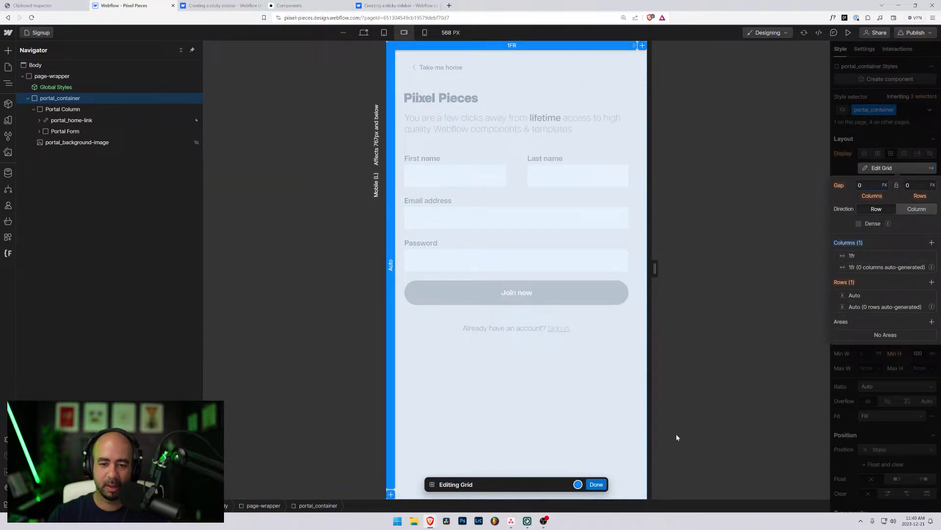
left_click(596, 484)
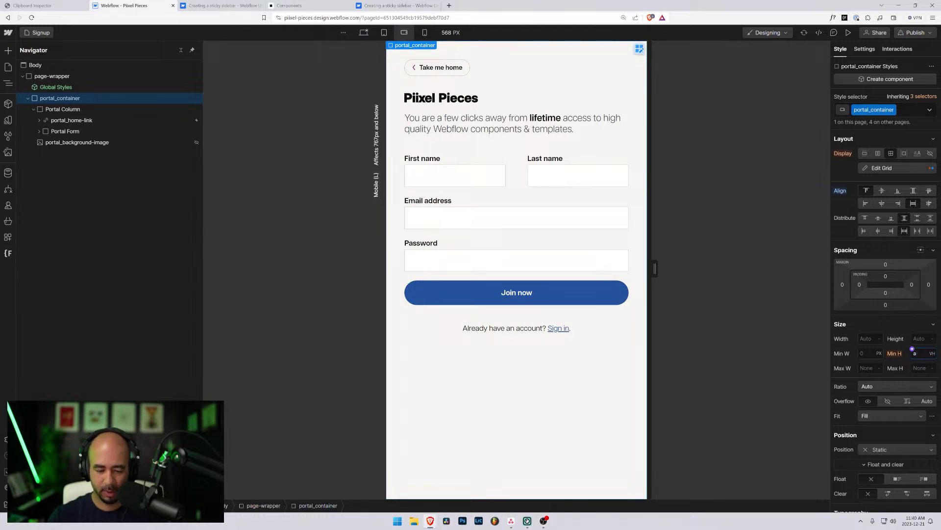
key("BackSpace")
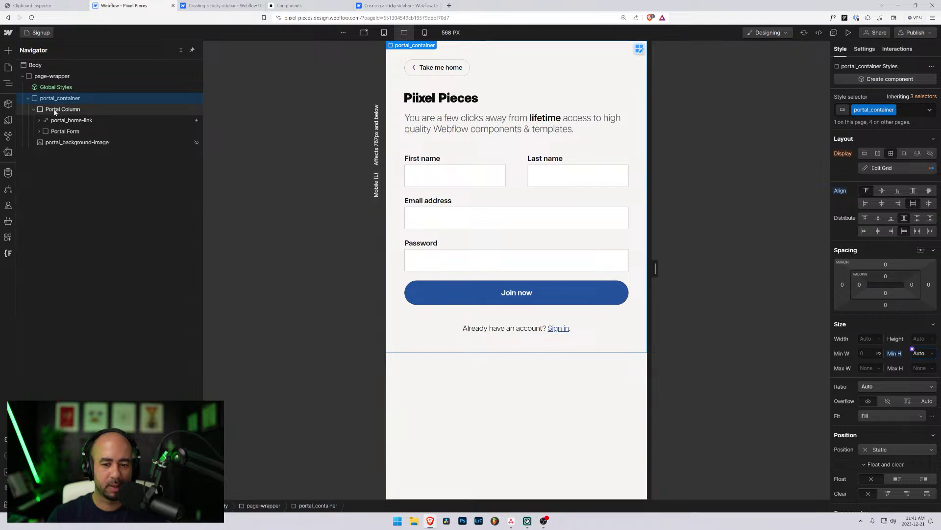
- At the mobile portrait breakpoint, reduce the name fields' grid-2-column to one 1fr column and set its column and row gaps to 0
left_click(57, 142)
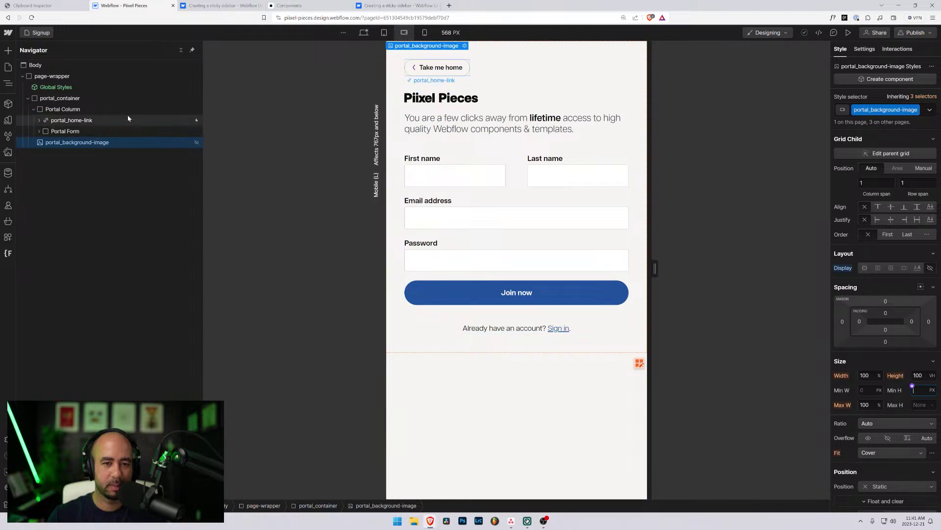
left_click(425, 32)
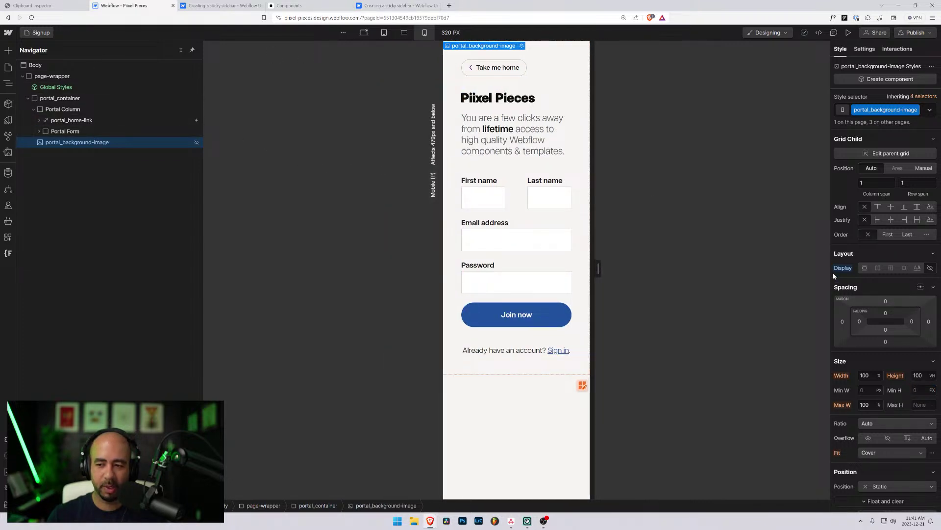
scroll(841, 268, "down", 3)
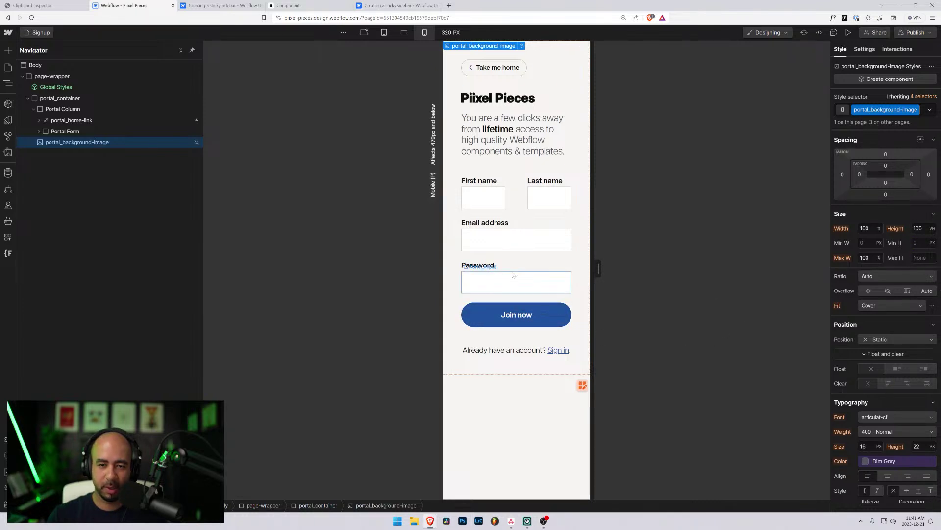
left_click(489, 143)
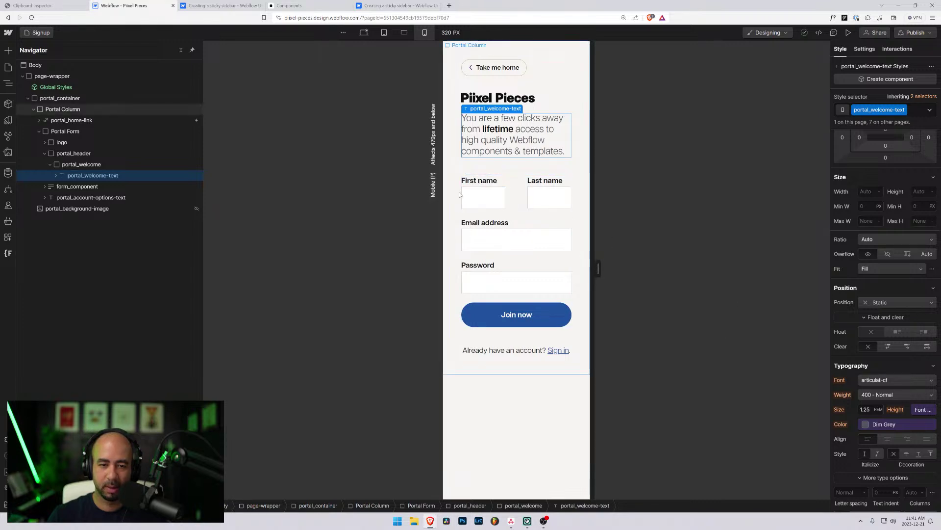
left_click(404, 32)
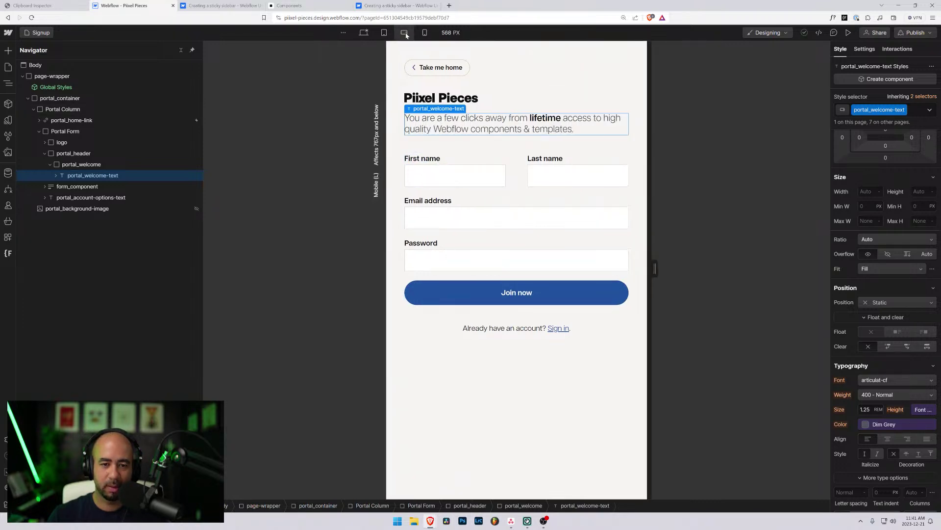
left_click(424, 32)
left_click(521, 213)
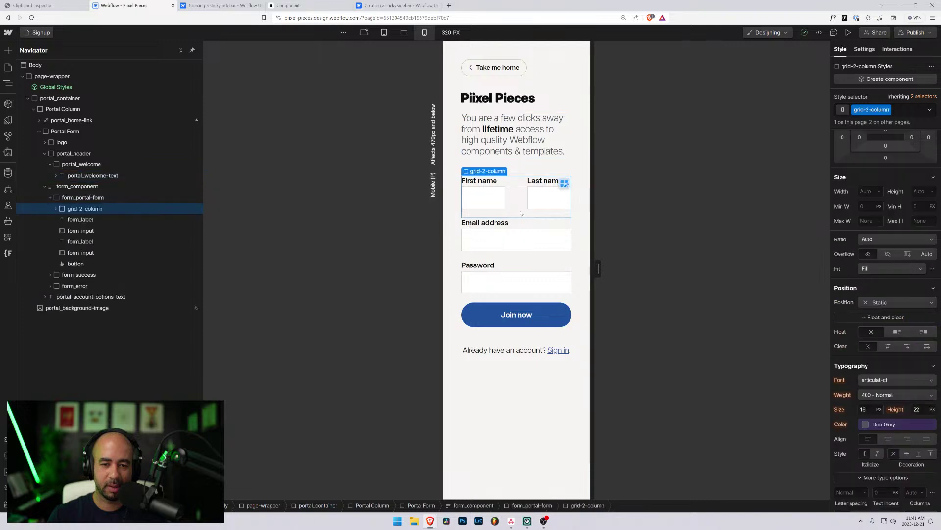
scroll(878, 173, "up", 3)
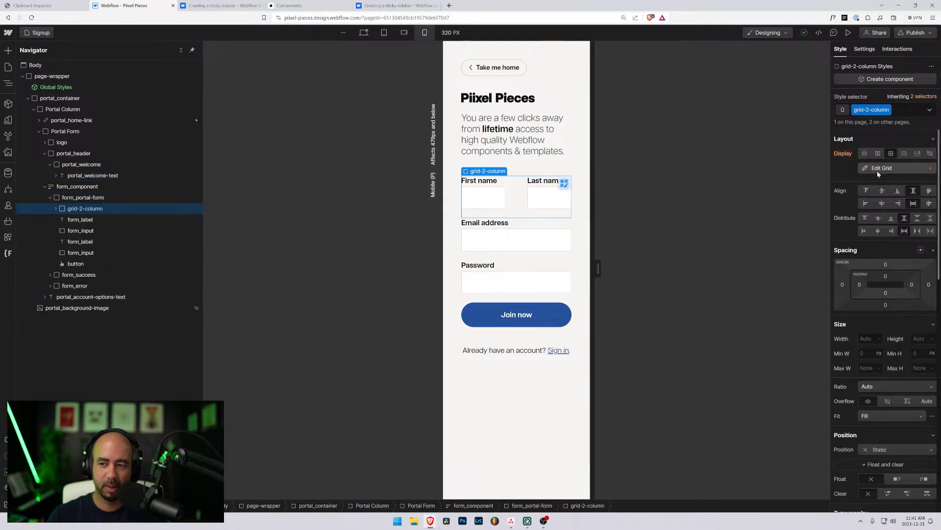
left_click(877, 168)
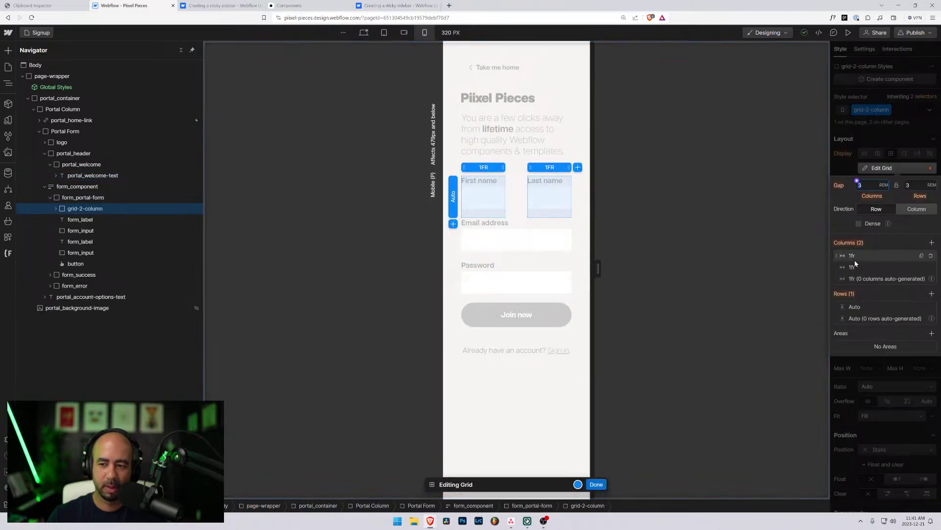
left_click(930, 267)
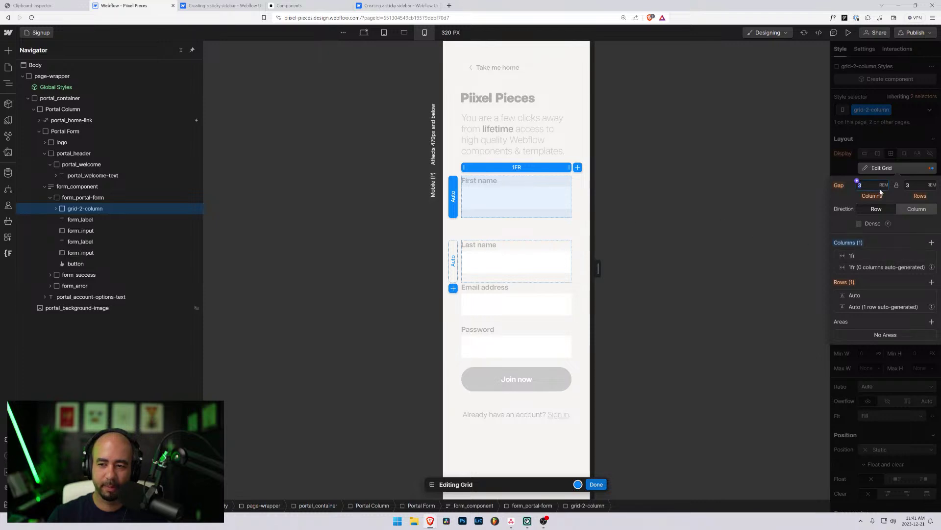
key("Return")
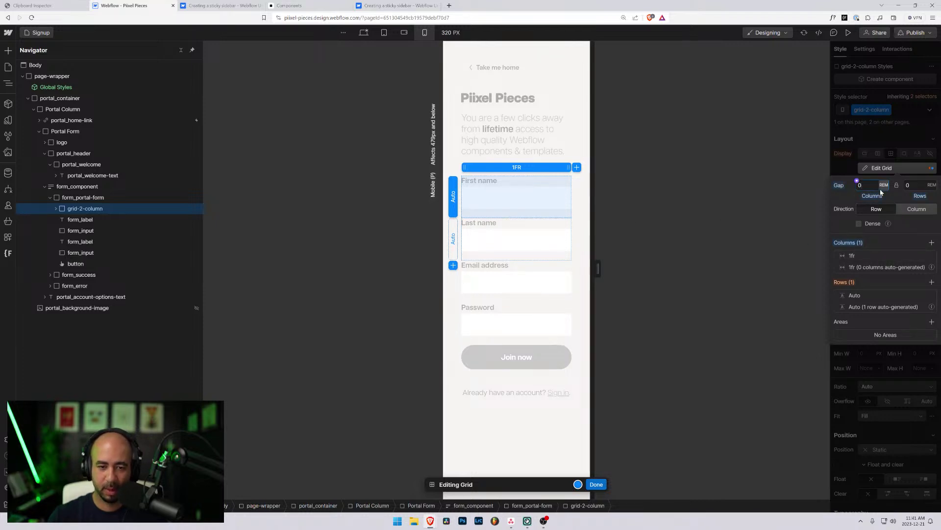
left_click(597, 484)
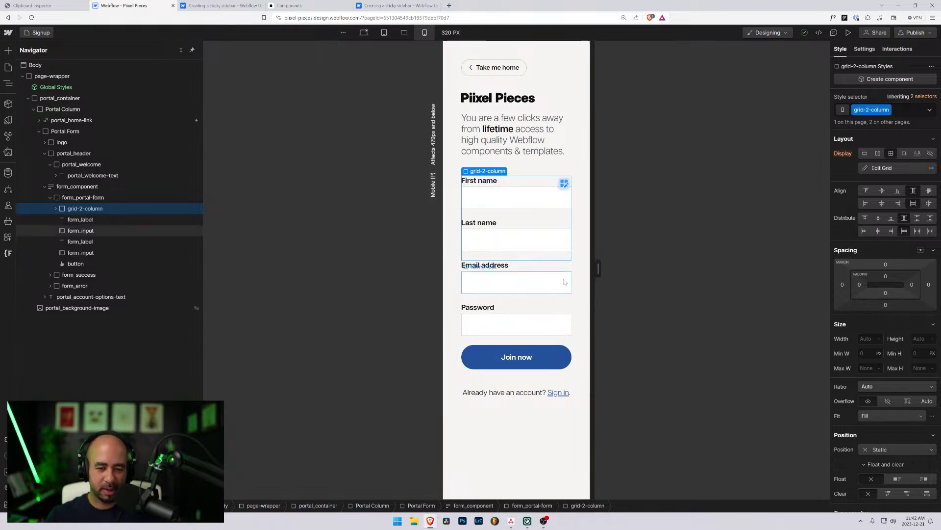
- Widen the mobile portrait canvas to 479 px and inspect the stacked name fields and welcome text
left_click_drag(595, 265, 664, 267)
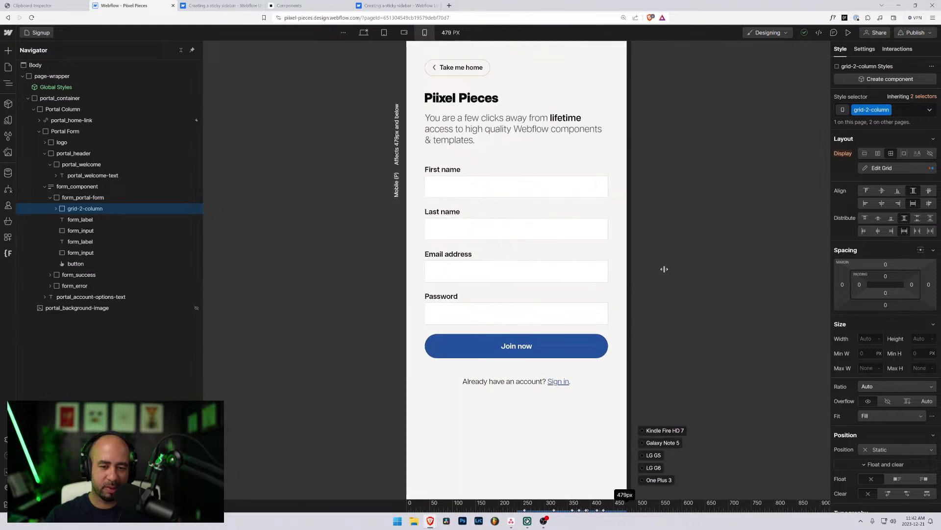
left_click(468, 202)
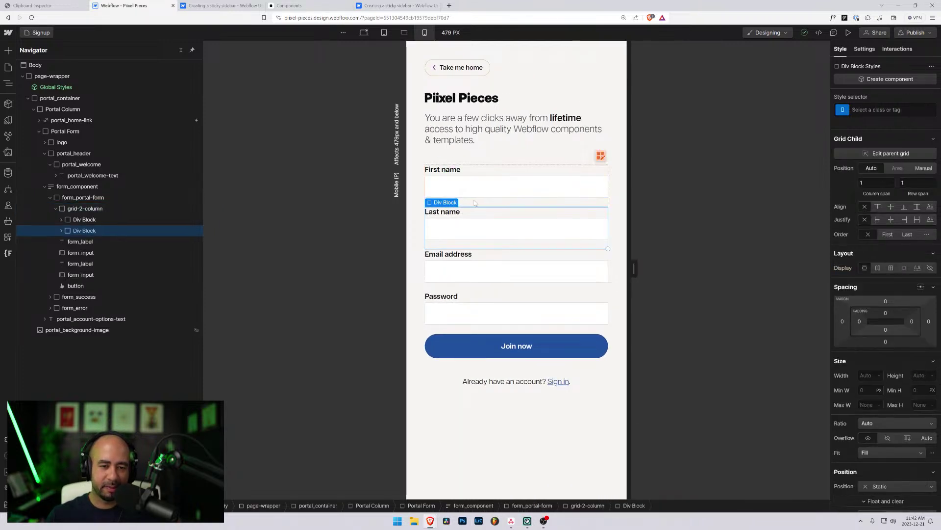
left_click(443, 142)
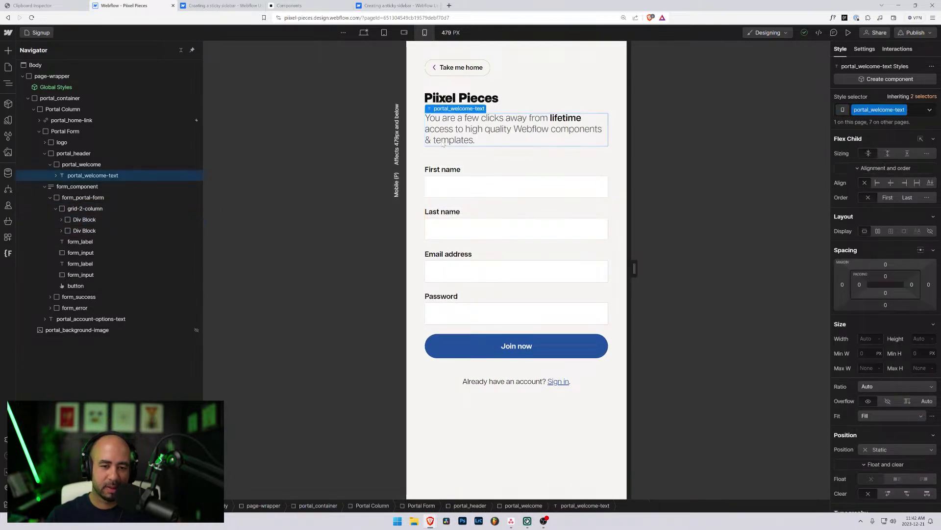
- Search the site's style selectors for grid-2-column
left_click(8, 136)
type("g")
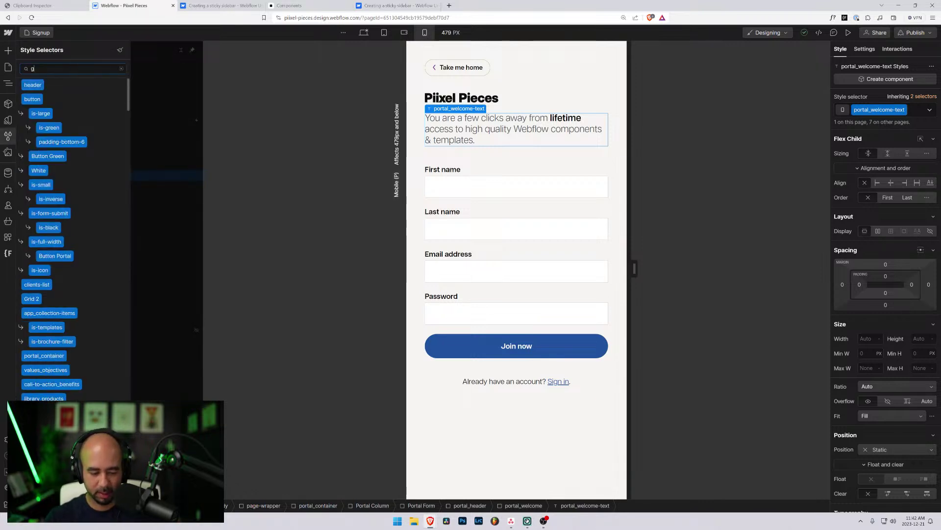
type("rid-2-co")
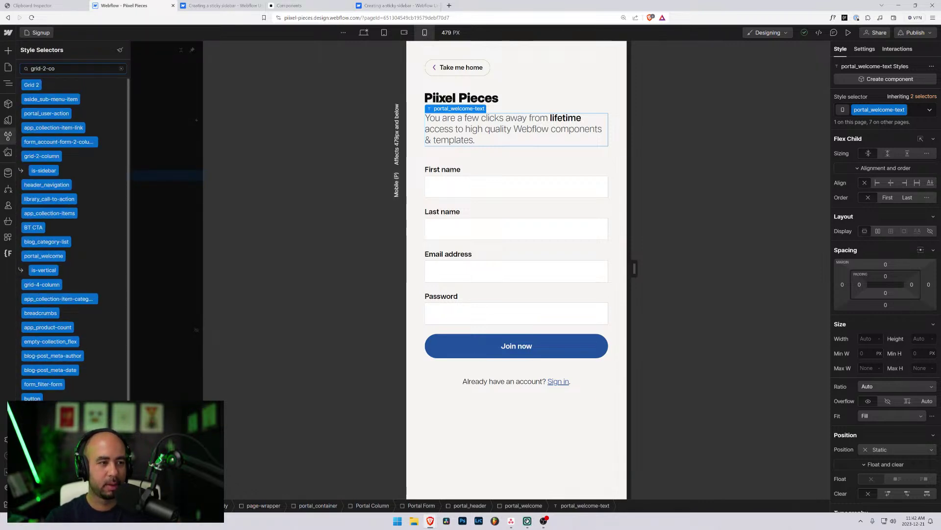
type("lumn")
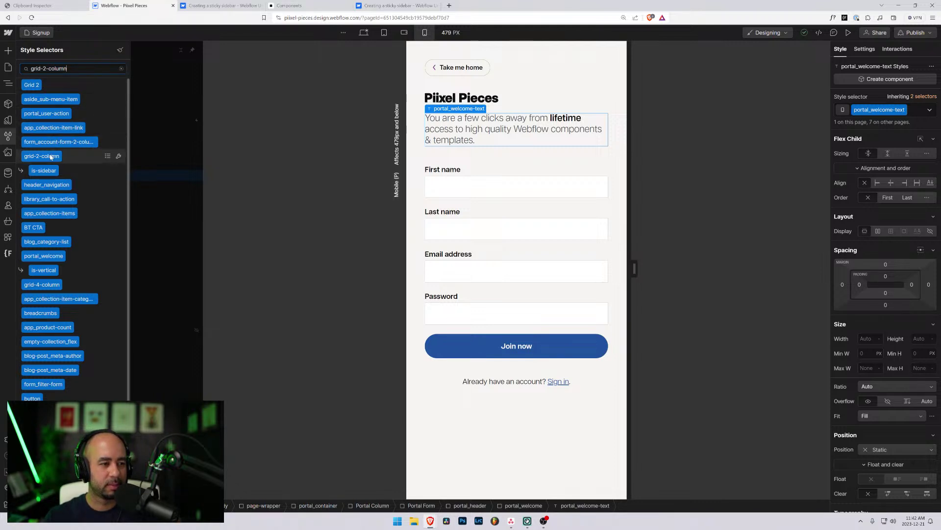
- Find where grid-2-column is used, open the affected Blog page, and select its outer grid-2-column with the is-sidebar combo class
left_click(109, 158)
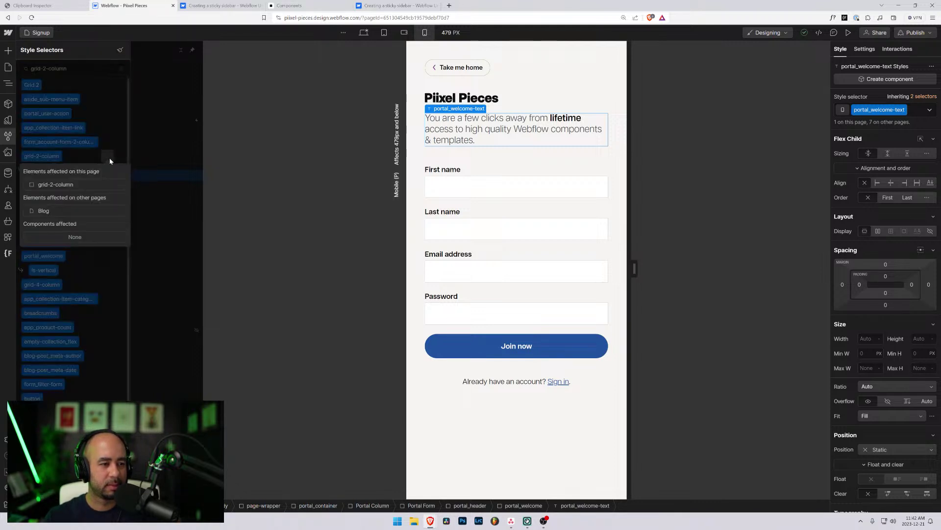
left_click(46, 212)
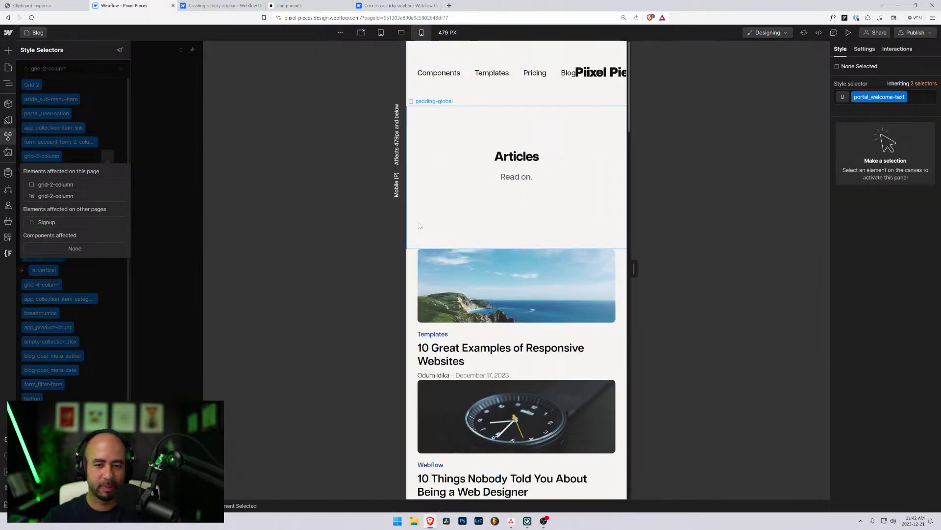
left_click(505, 232)
left_click(460, 344)
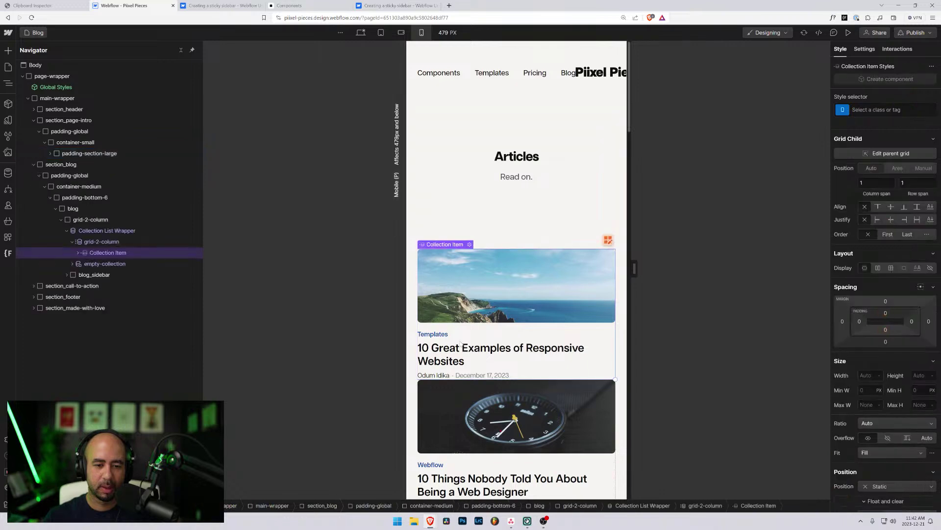
left_click(104, 223)
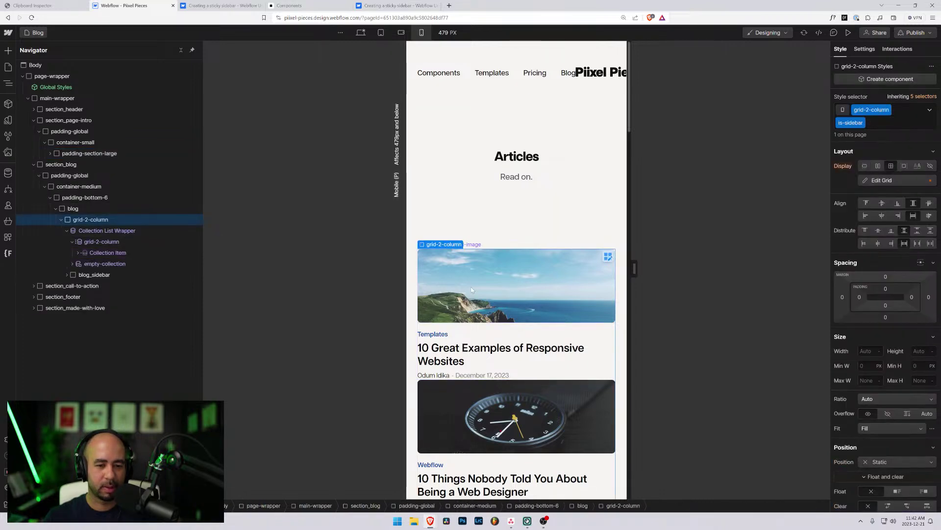
- Compare the spacing between the Blog page's articles and its blog_sidebar at the mobile portrait and mobile landscape breakpoints
scroll(478, 294, "down", 15)
scroll(477, 294, "down", 4)
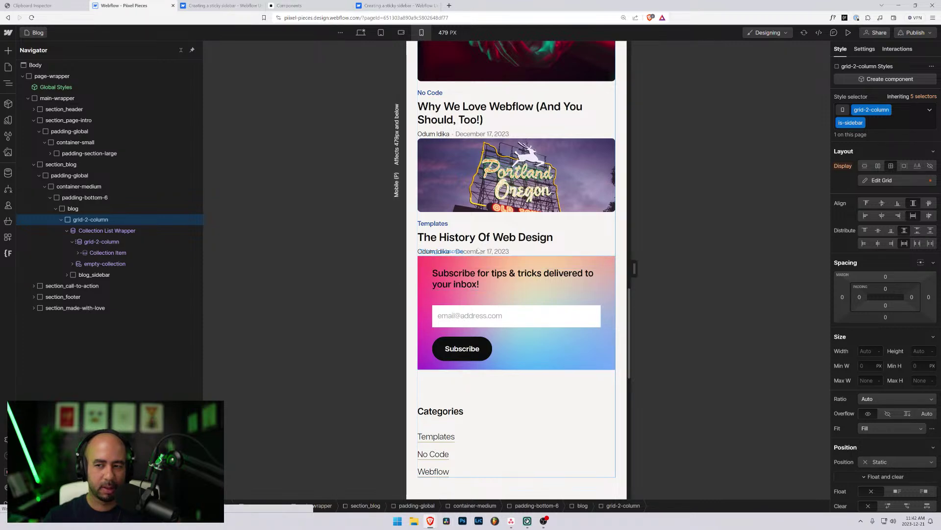
scroll(460, 298, "down", 3)
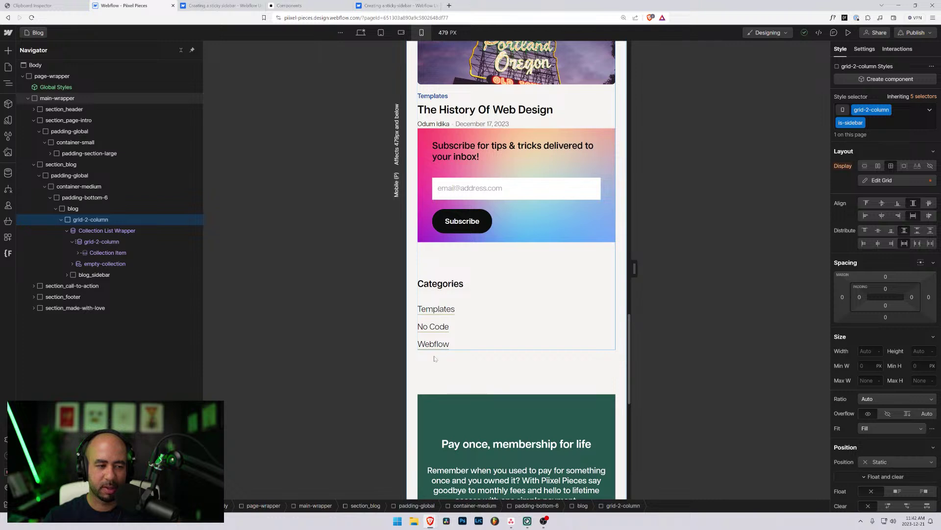
left_click(523, 135)
left_click(95, 275)
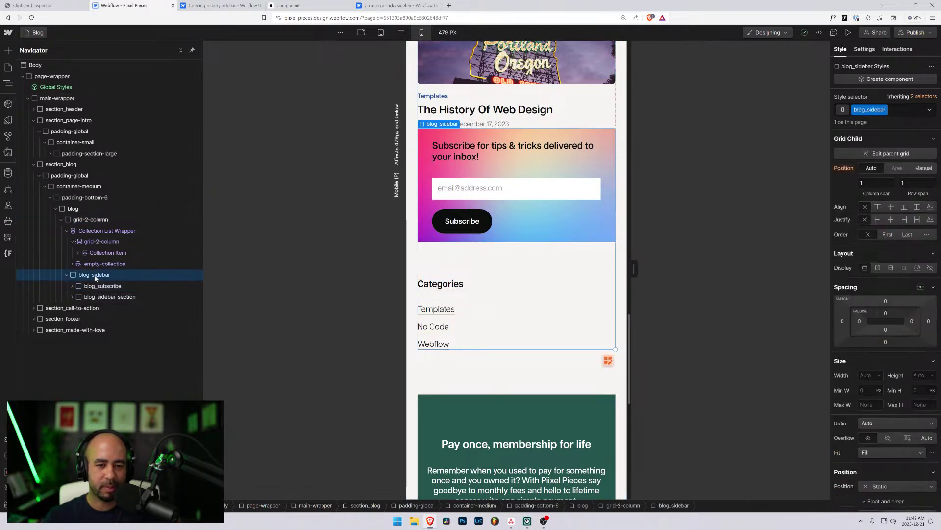
scroll(304, 147, "up", 3)
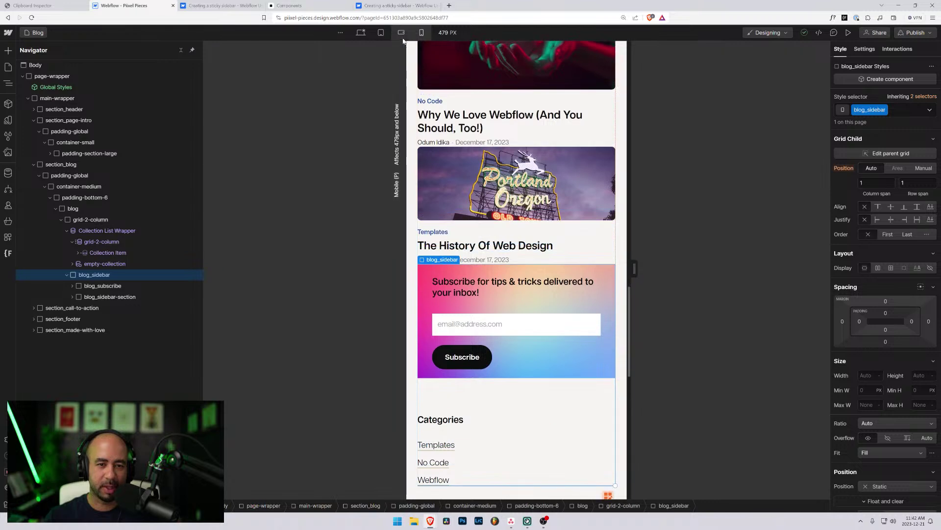
left_click(401, 34)
scroll(441, 245, "down", 2)
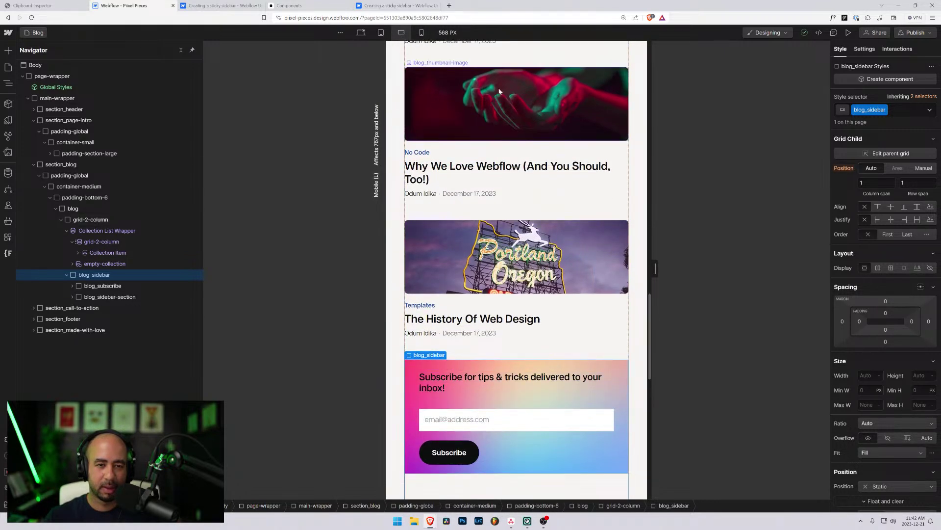
left_click(422, 33)
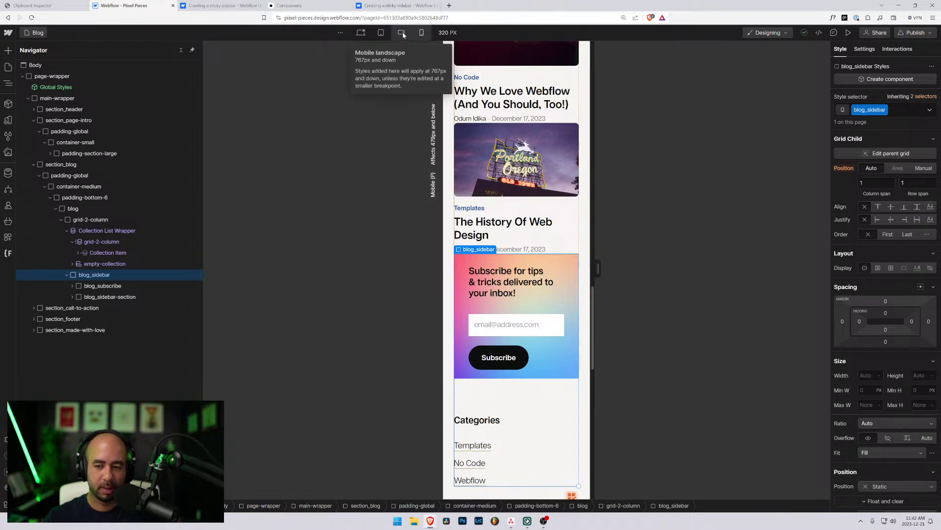
left_click(401, 32)
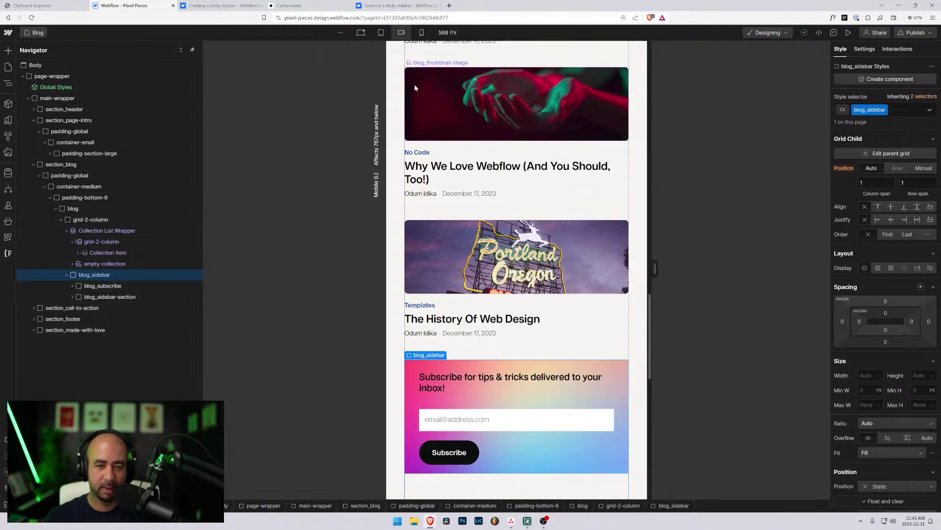
left_click(422, 32)
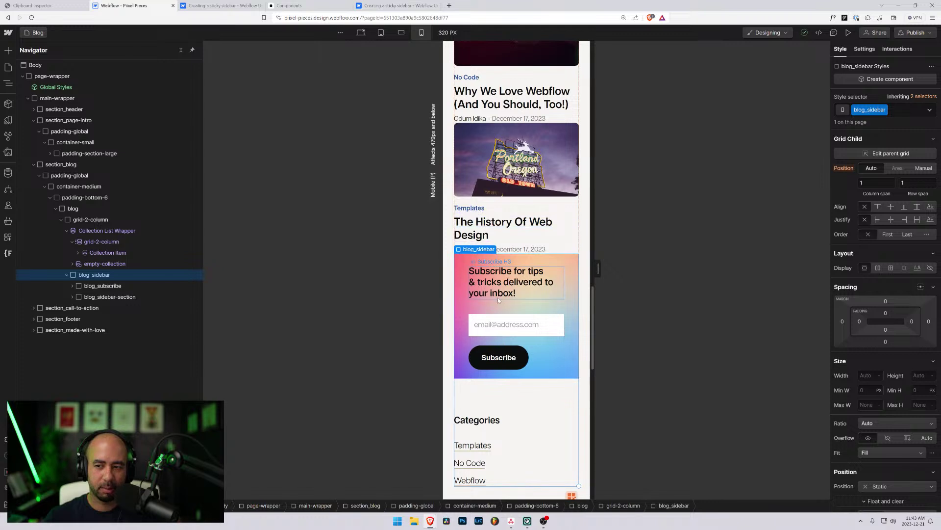
left_click(401, 32)
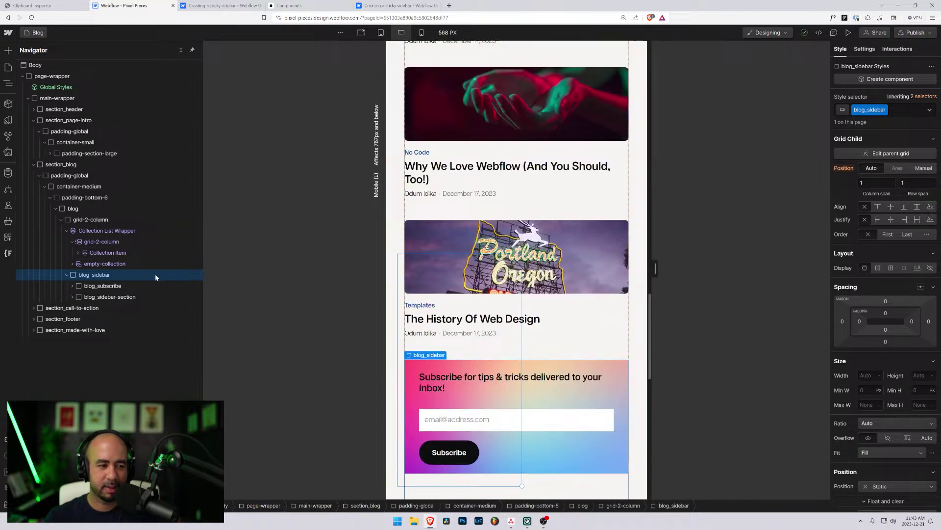
- Examine the gap and column settings of the Blog page's is-sidebar grid at mobile landscape, mobile portrait and tablet
left_click(61, 220)
left_click(61, 219)
left_click(73, 219)
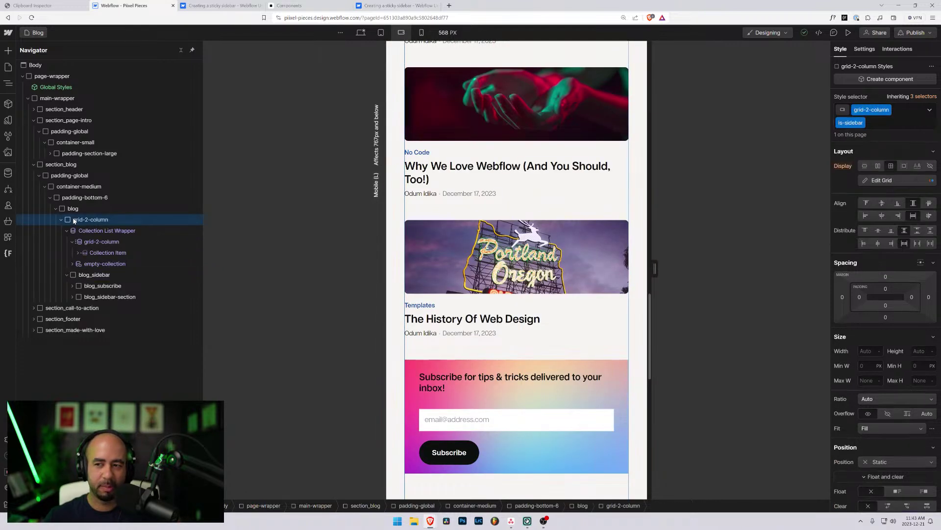
left_click(877, 180)
left_click(421, 33)
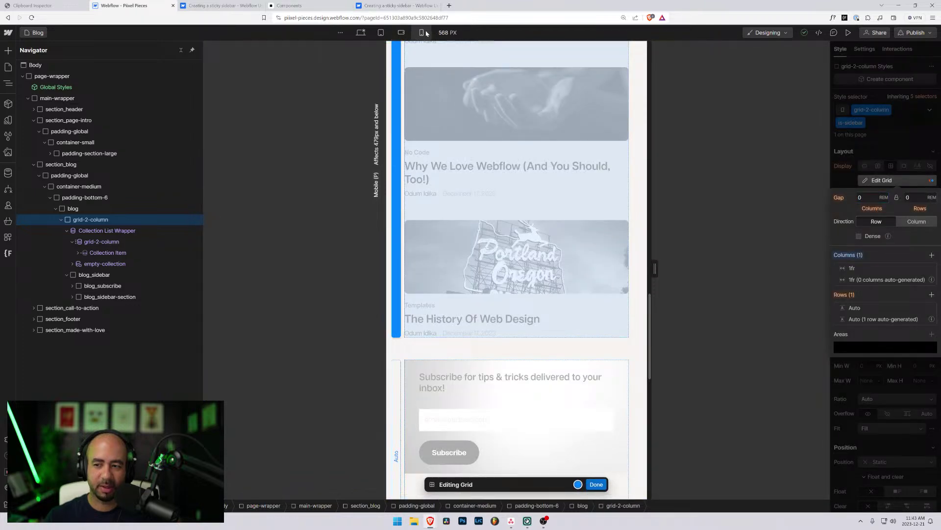
left_click(401, 32)
left_click(381, 33)
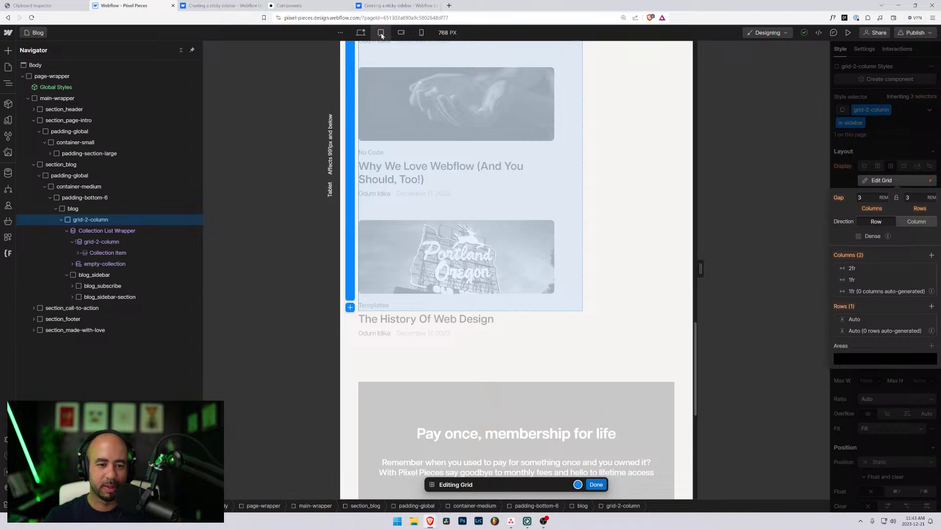
- Return to the Signup page and check the form's layout at mobile landscape and mobile portrait
left_click(27, 31)
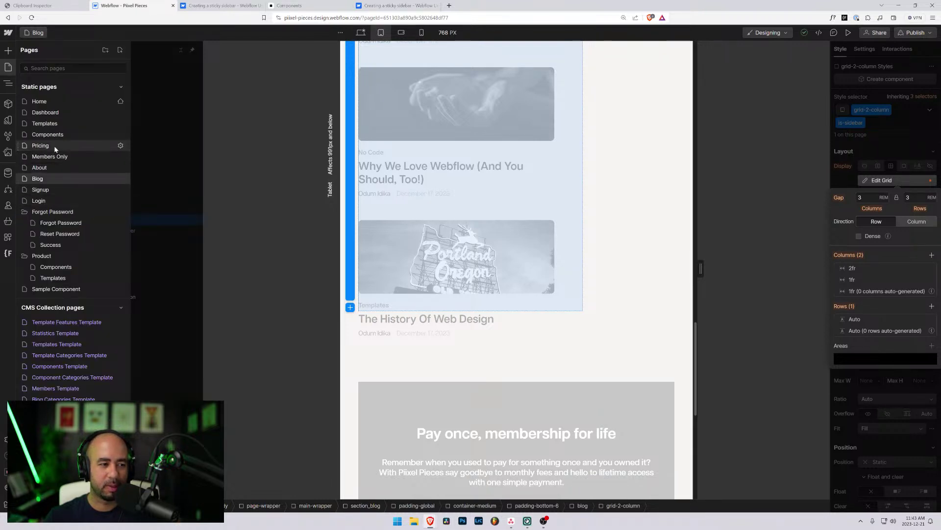
left_click(39, 190)
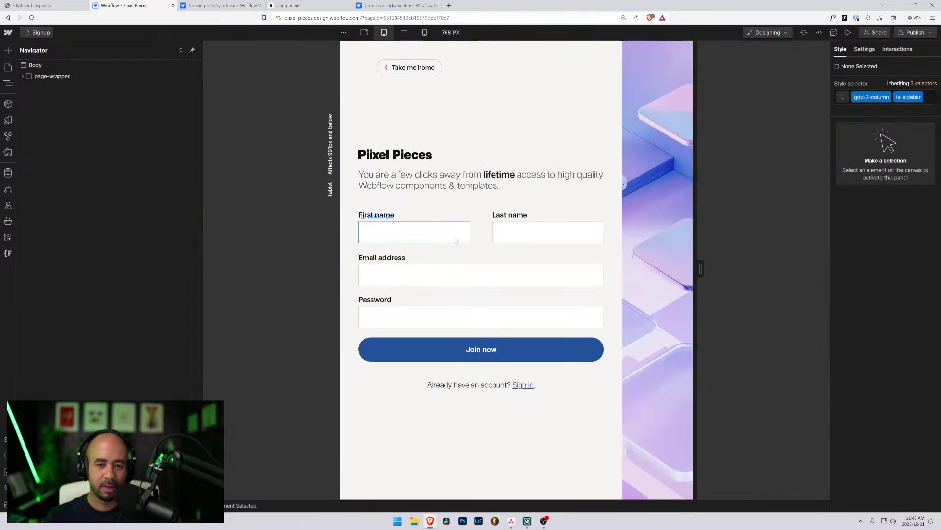
left_click(405, 32)
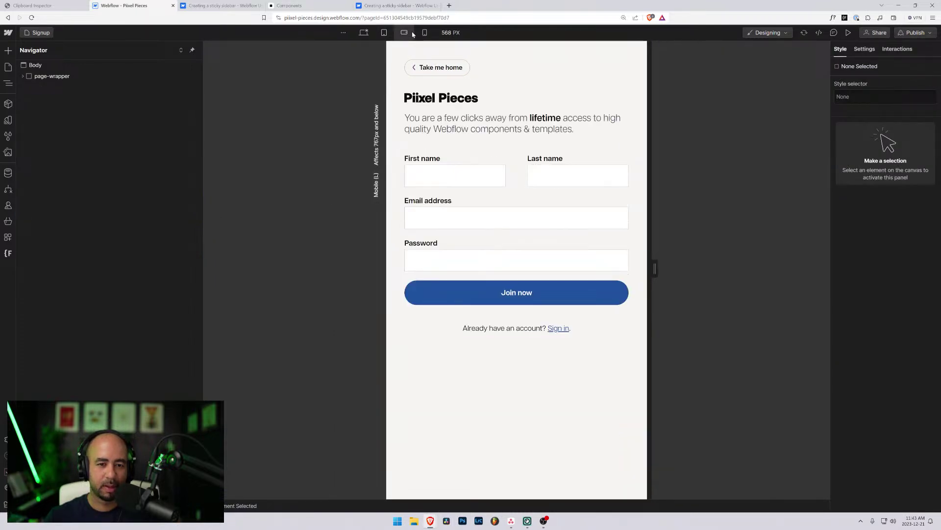
left_click(424, 33)
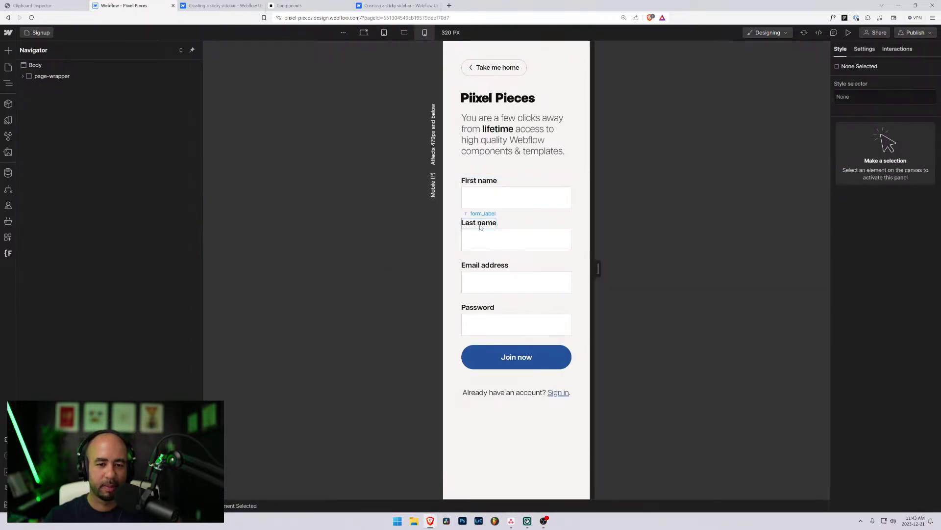
- Reset the mobile portrait gap and column overrides on the name fields' grid-2-column to the inherited 3 rem gaps and two 1fr columns
left_click(505, 255)
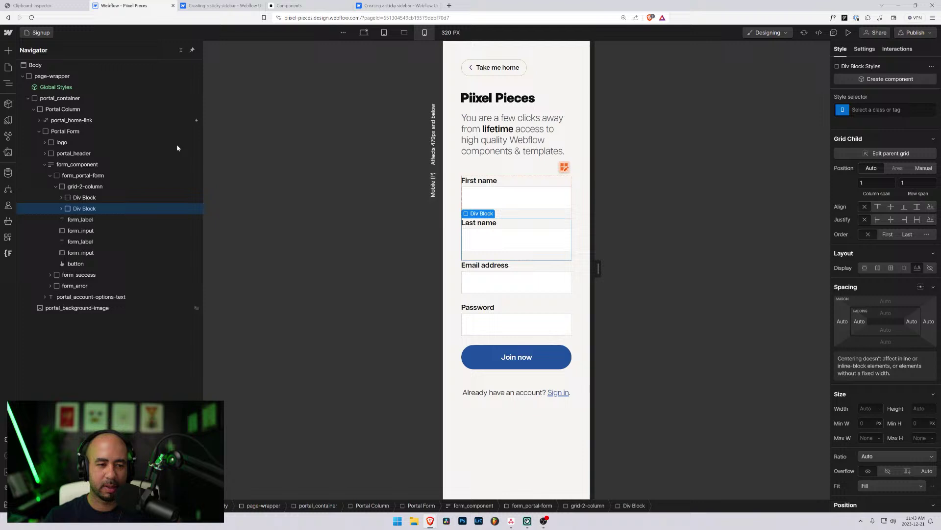
left_click(86, 187)
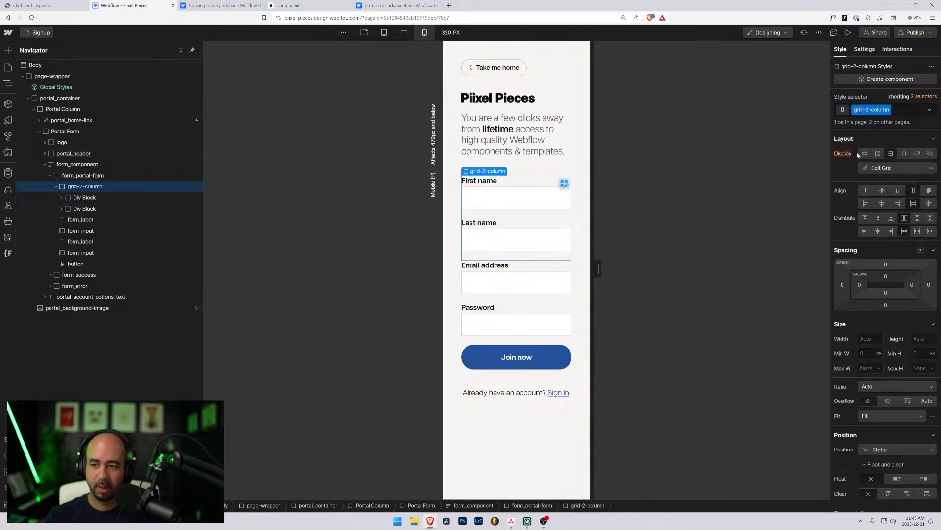
left_click(868, 169)
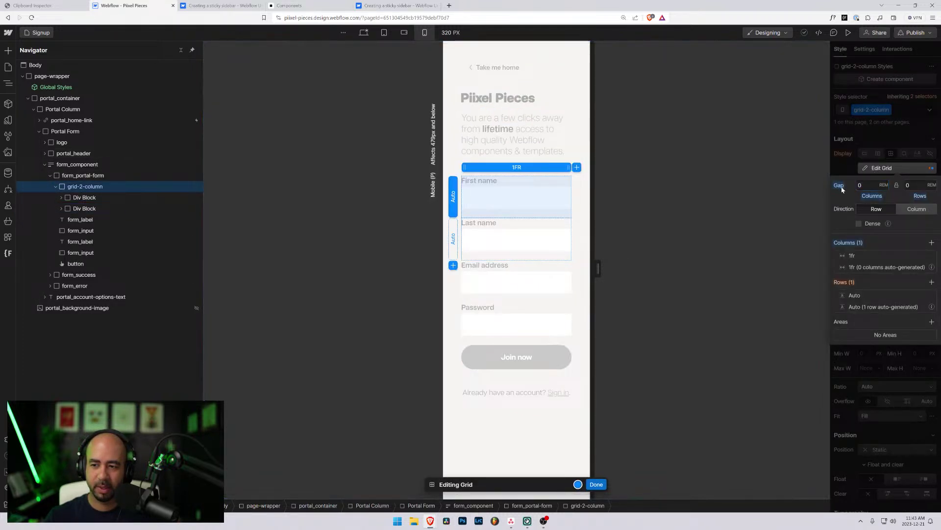
left_click_drag(842, 189, 678, 144)
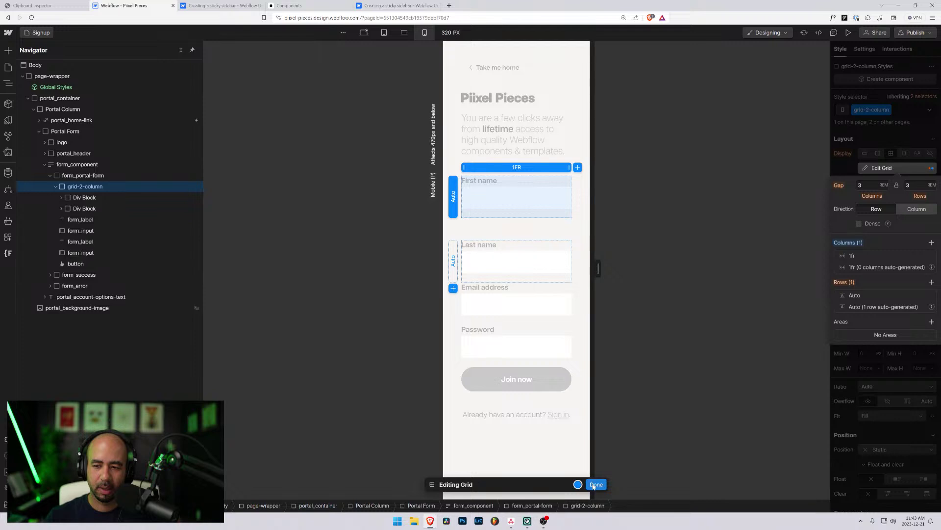
left_click(843, 243)
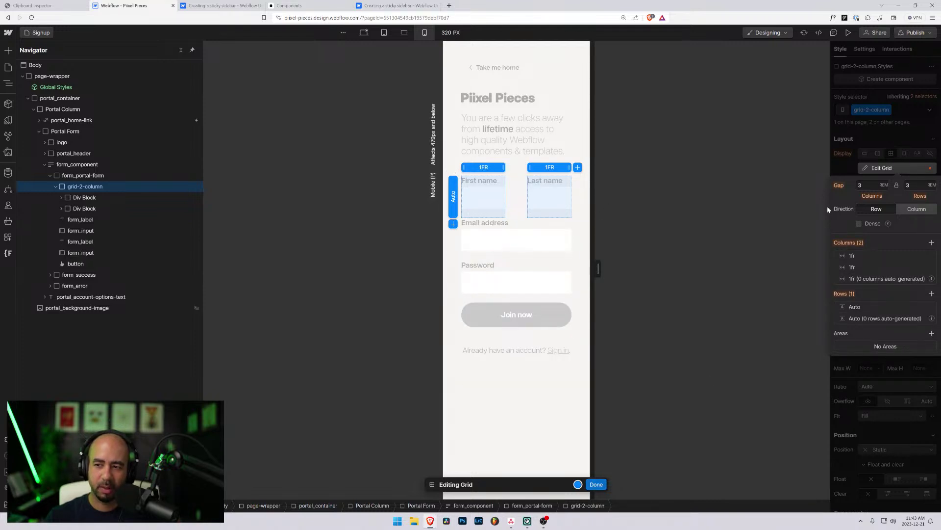
left_click(596, 485)
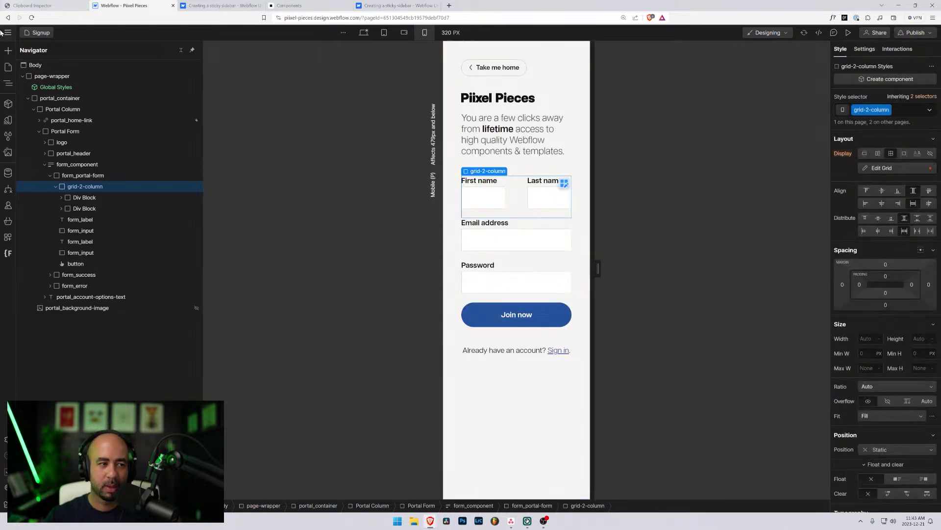
- Open the Blog page at mobile portrait and check the spacing between the articles, the subscribe box and the categories
left_click(38, 32)
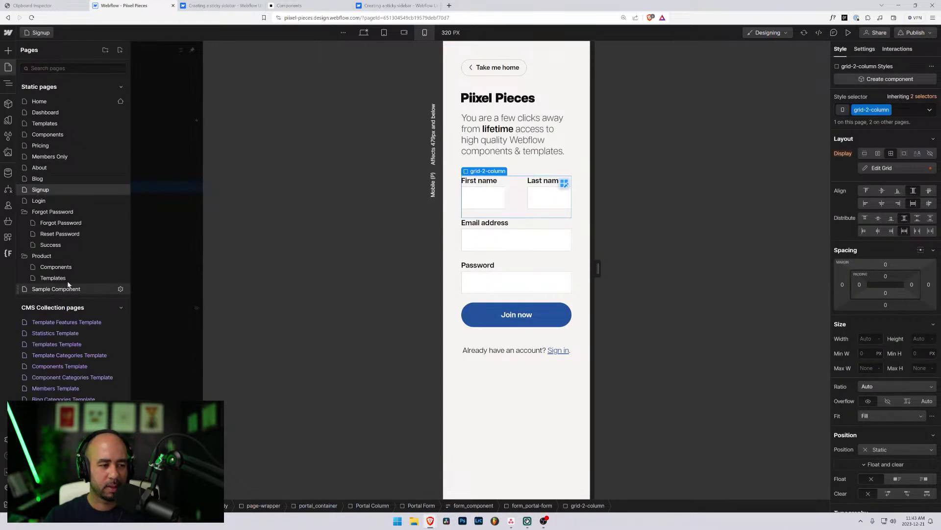
left_click(41, 178)
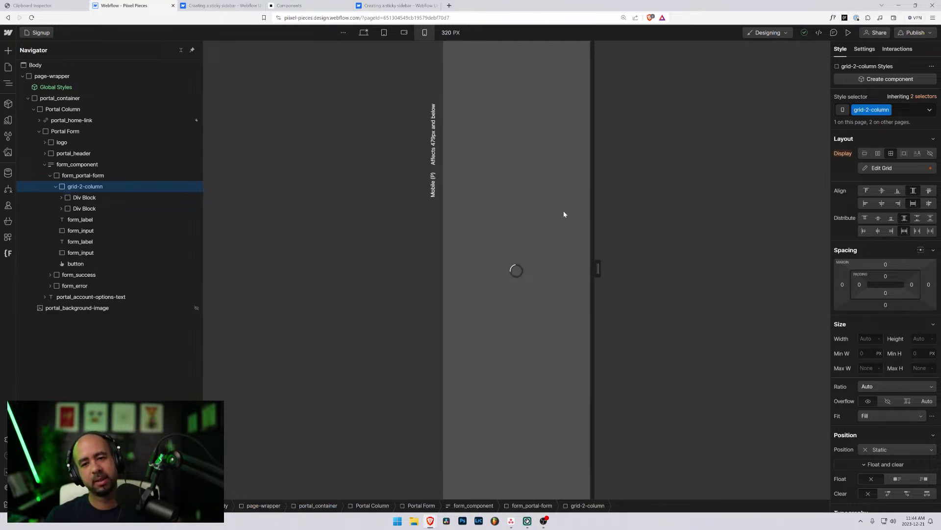
scroll(547, 263, "down", 5)
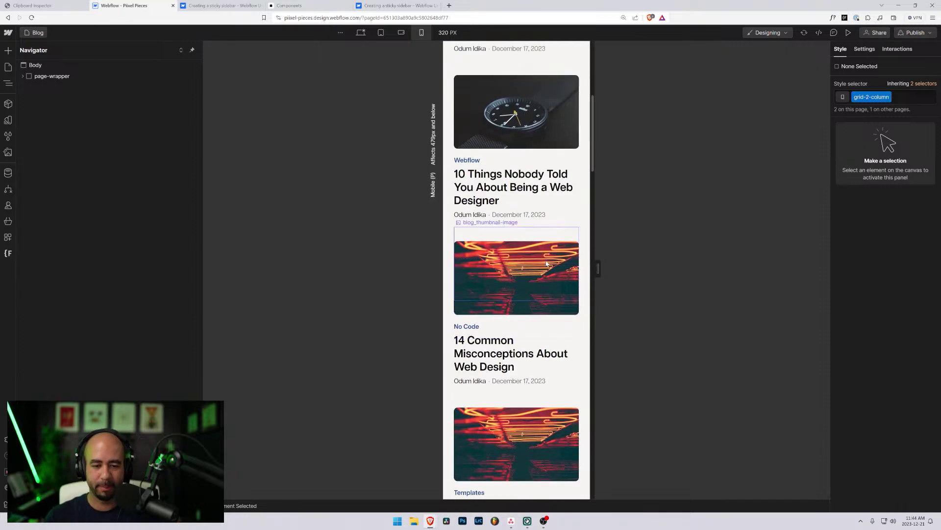
scroll(547, 263, "down", 12)
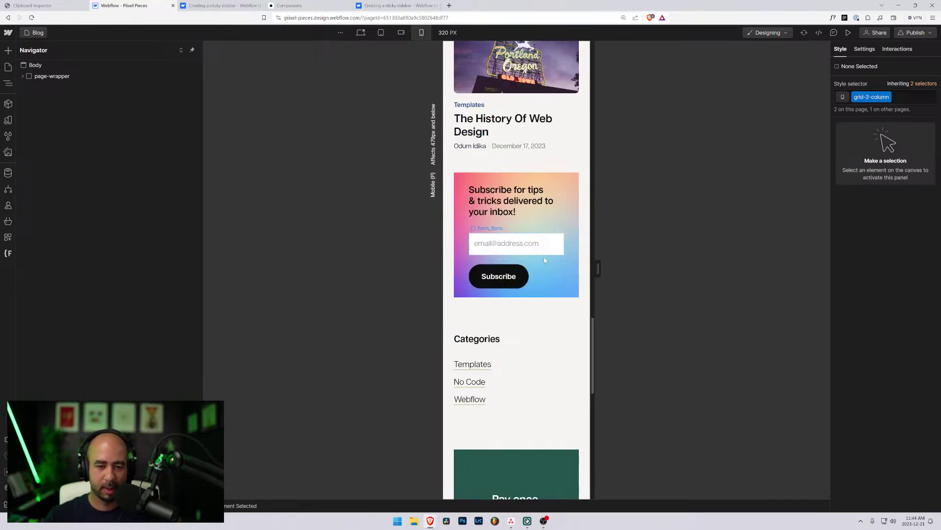
scroll(544, 260, "up", 2)
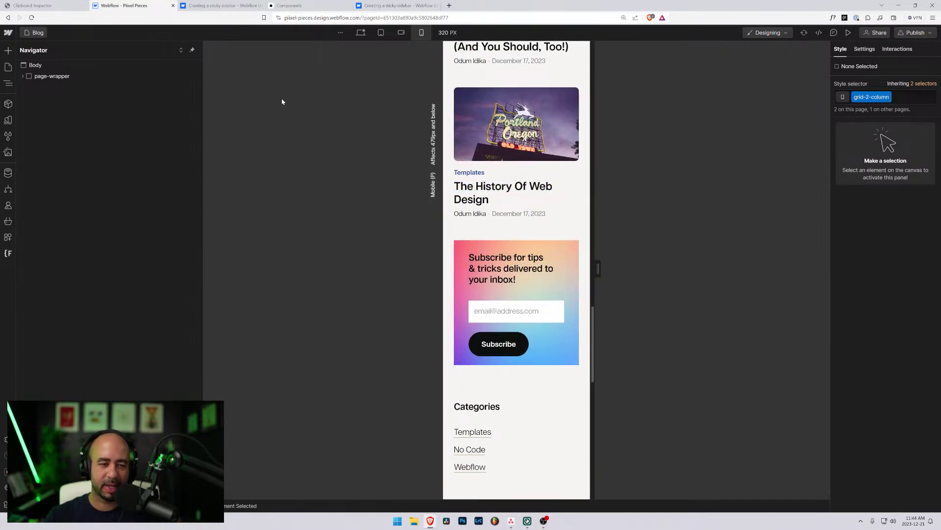
- Return to the Signup page and remove the second 1fr column from the name fields' grid-2-column at mobile portrait
left_click(36, 32)
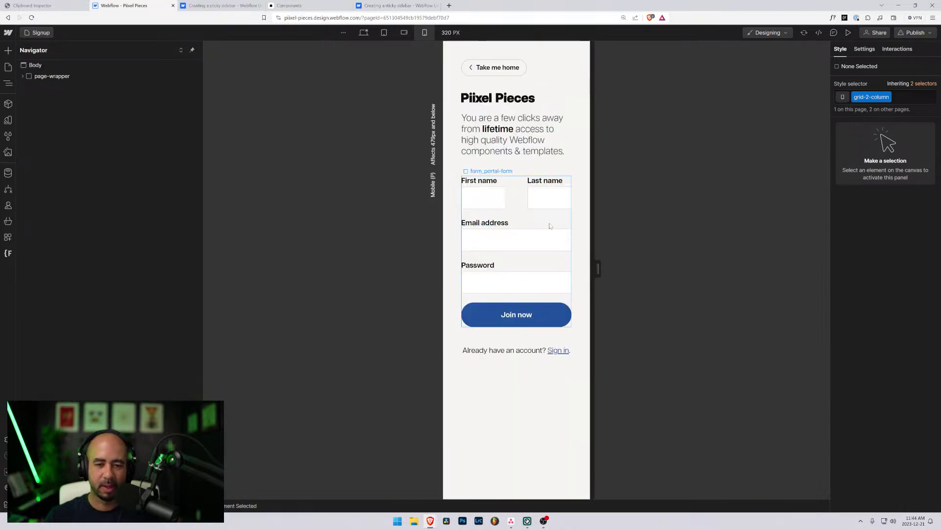
left_click(513, 213)
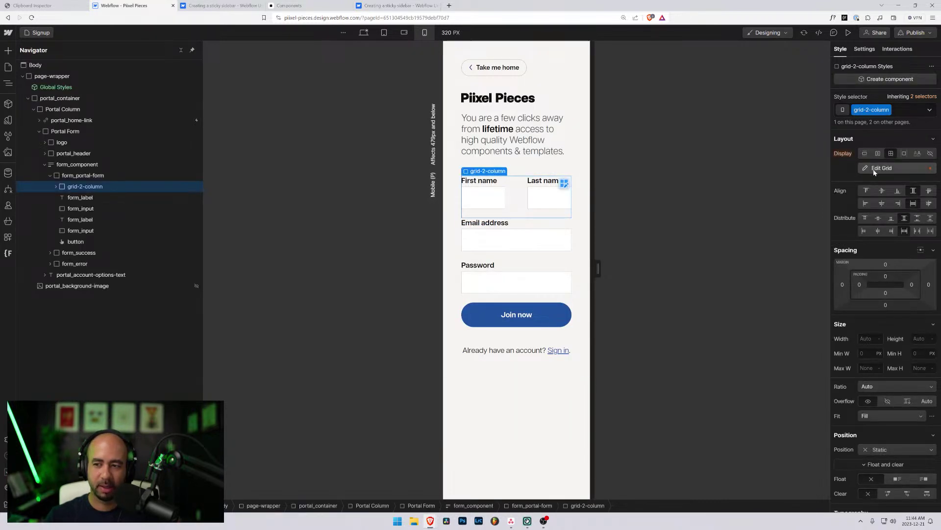
left_click(880, 167)
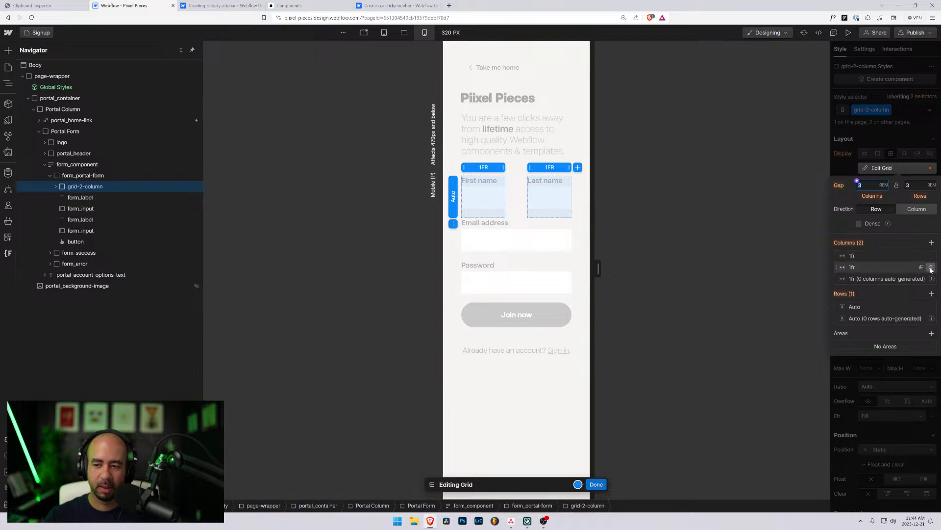
left_click(931, 267)
left_click(595, 483)
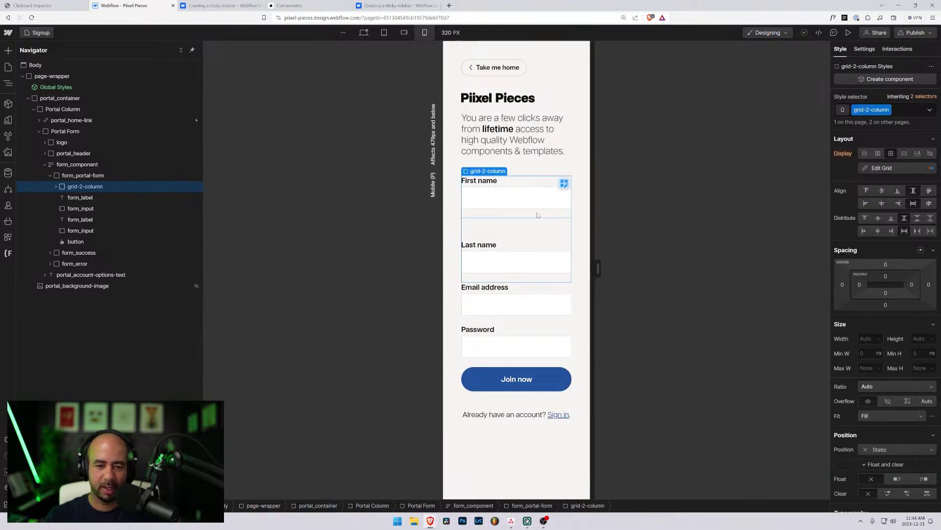
- Add a new combo class is-portal to the name fields' grid-2-column at the desktop base breakpoint
left_click(364, 33)
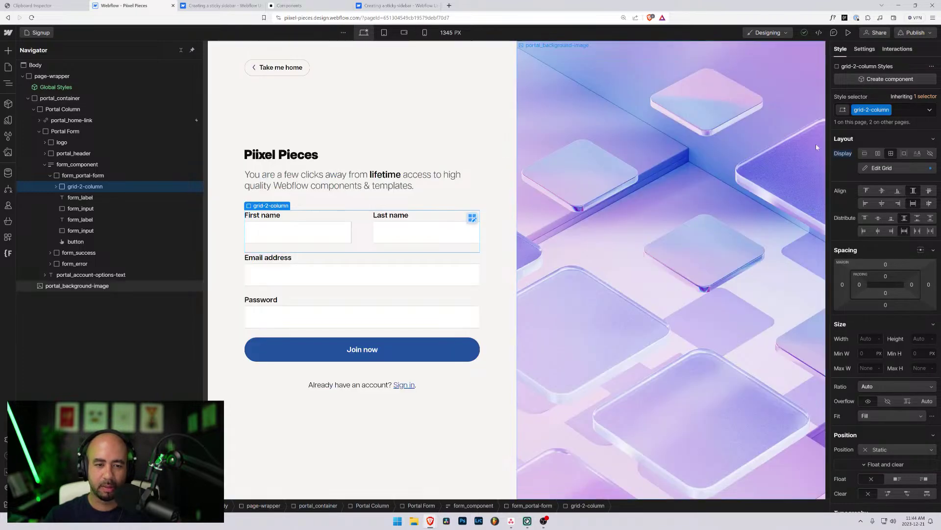
left_click(897, 110)
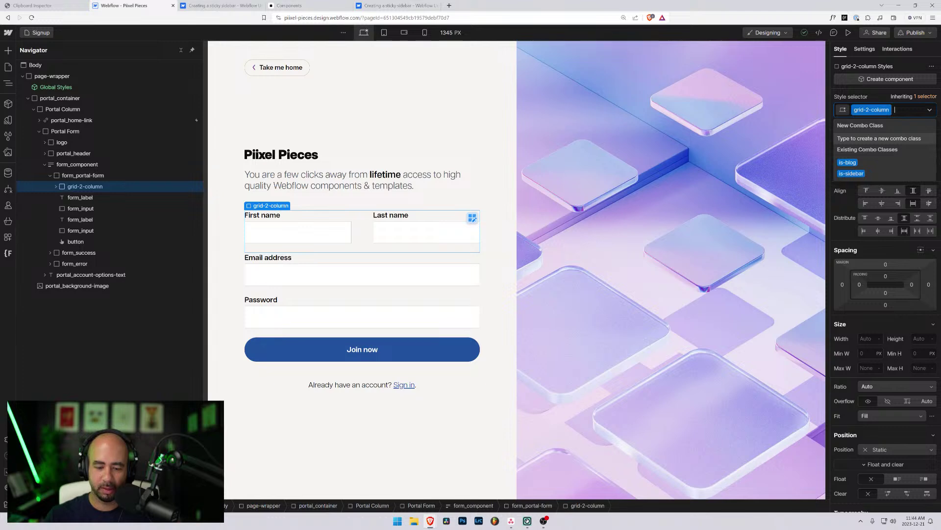
type("is-portal")
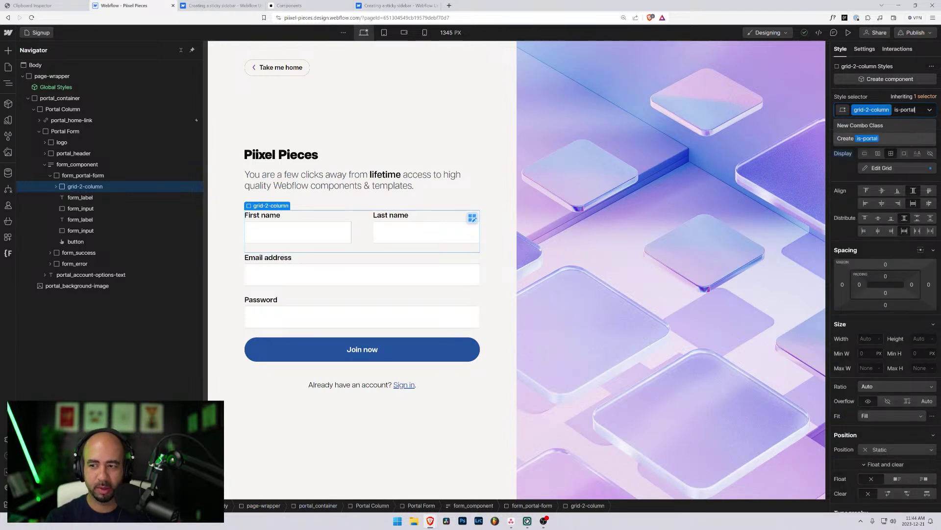
key("Return")
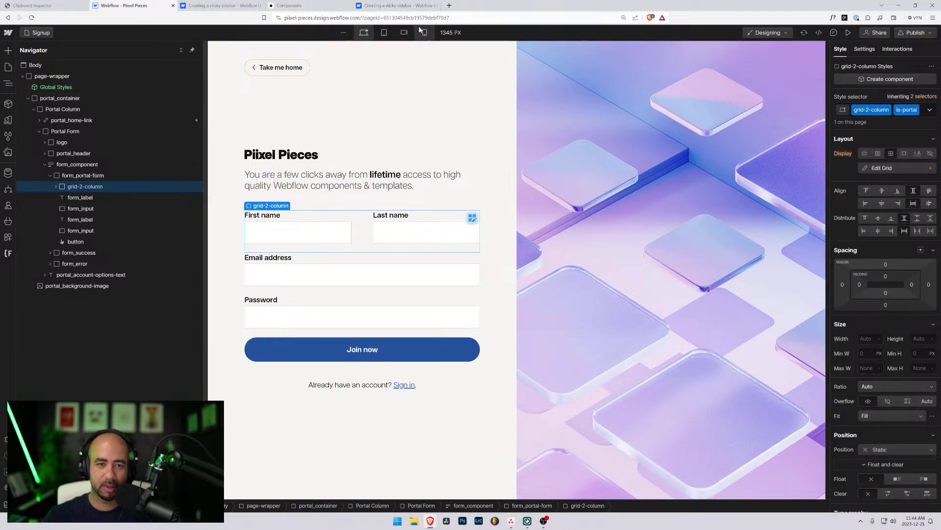
- Set the column and row gaps of the name fields' is-portal grid to 0 rem at mobile portrait
left_click(424, 32)
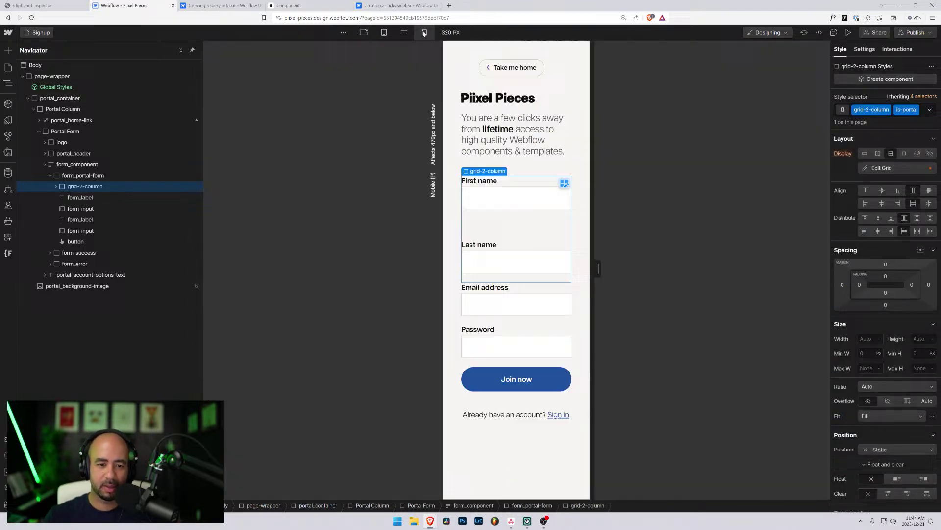
left_click(881, 168)
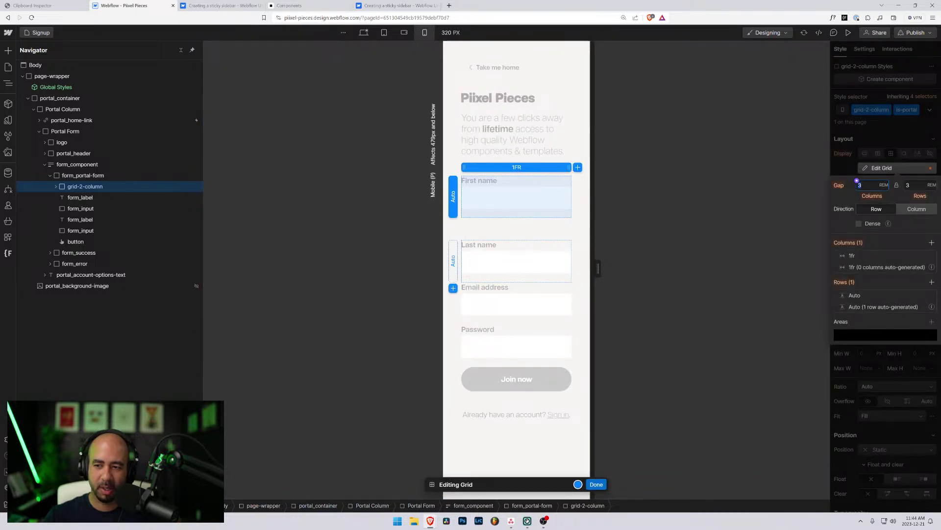
left_click(897, 185)
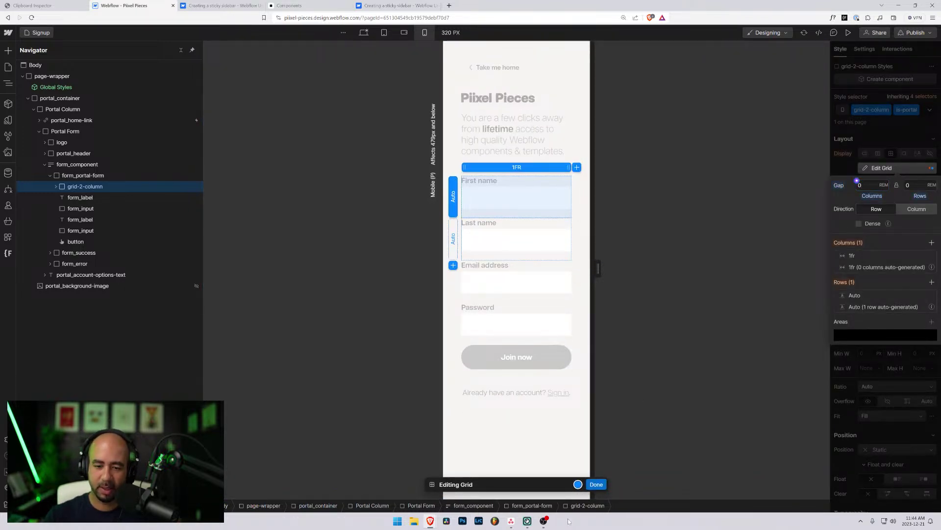
- Finish editing the signup form's grid, and view the Login, Forgot Password and Reset Password pages at the mobile portrait breakpoint
left_click(596, 484)
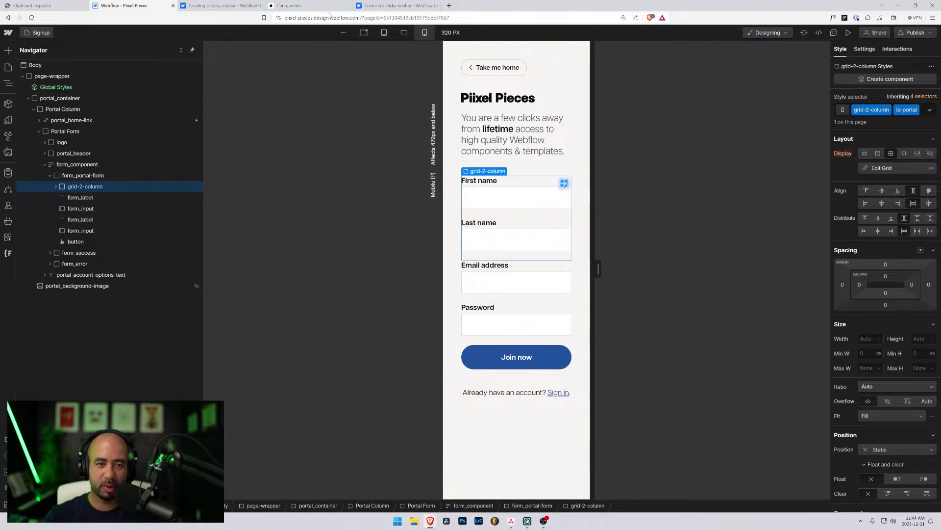
left_click(37, 32)
left_click(76, 202)
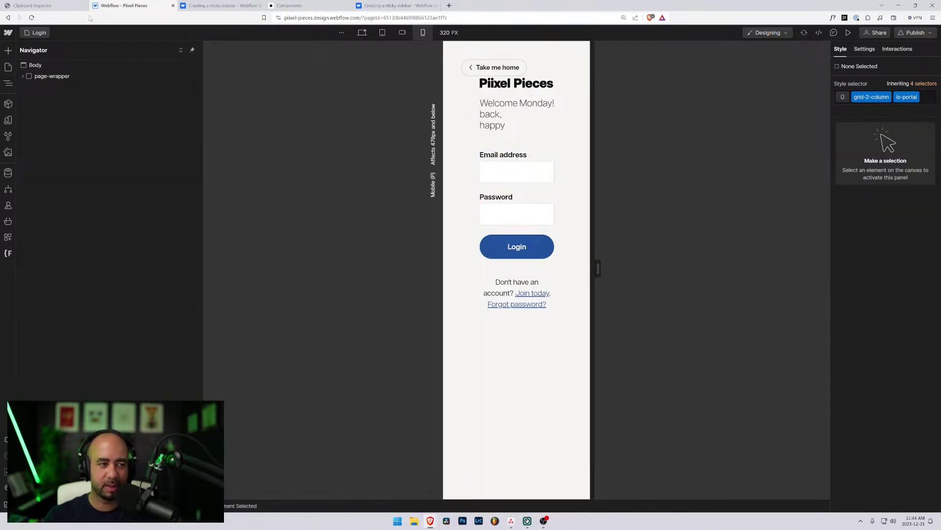
left_click(42, 32)
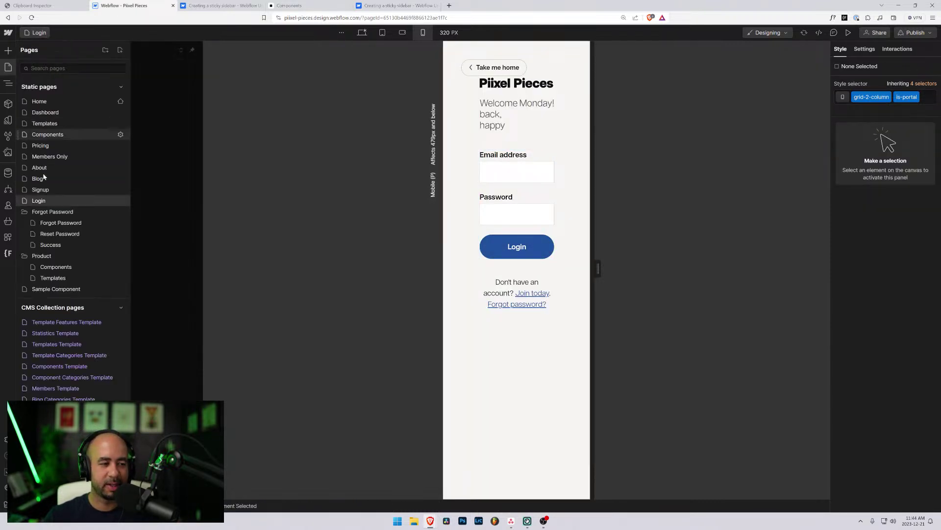
left_click(54, 224)
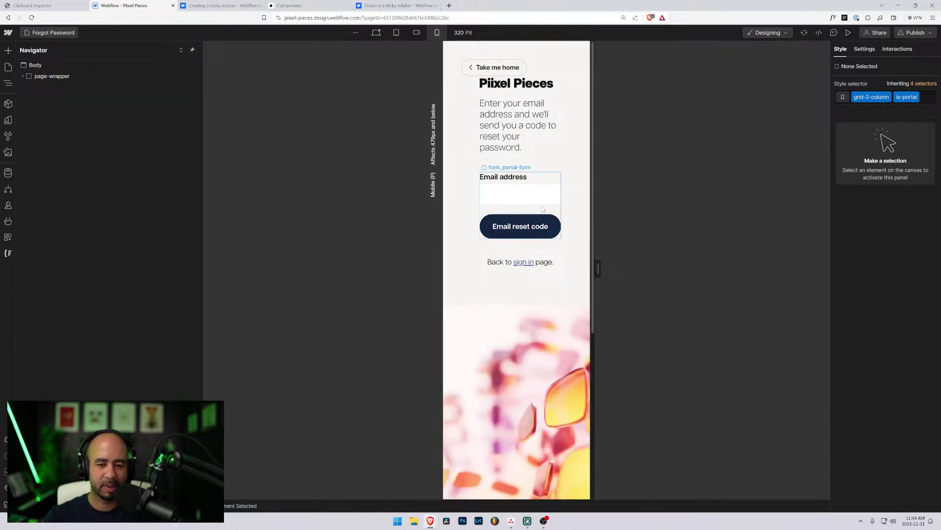
left_click(30, 32)
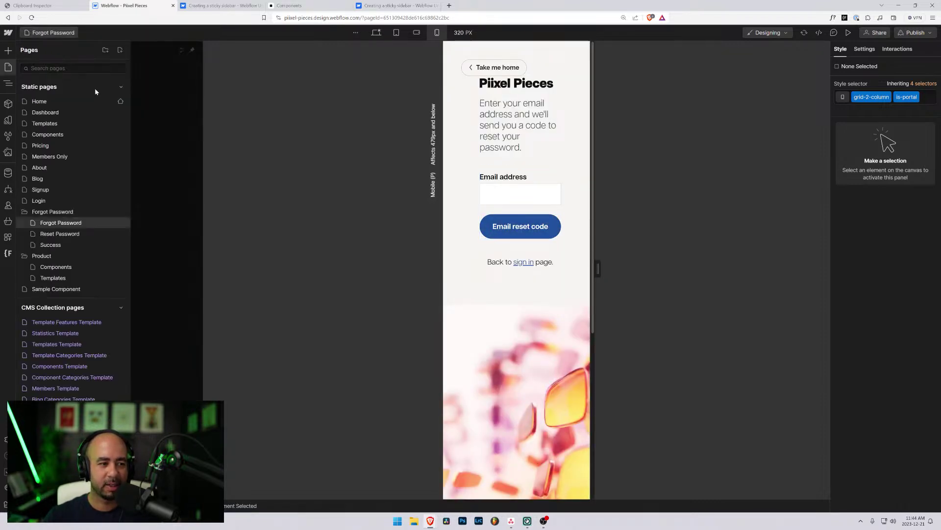
left_click(61, 236)
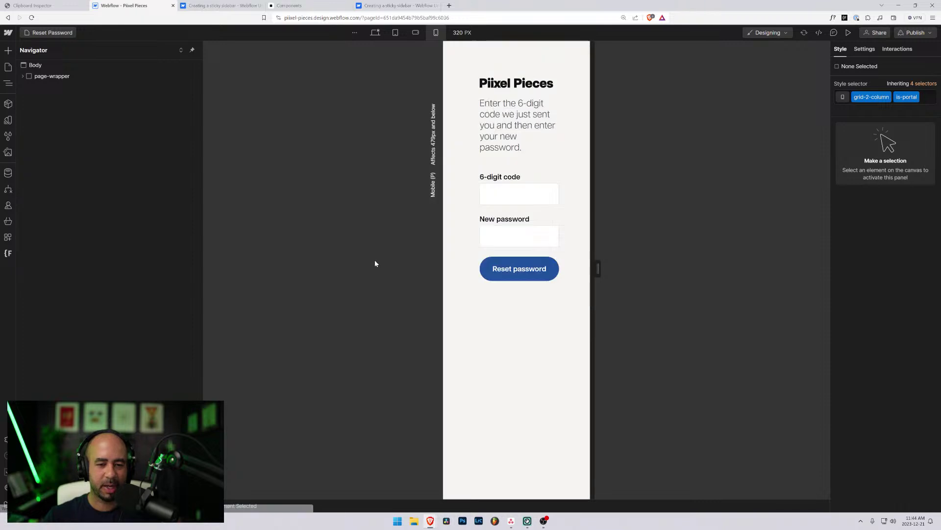
- Inspect the form_portal-form and form_success elements on the Reset Password page, and open the password Success page
left_click(526, 216)
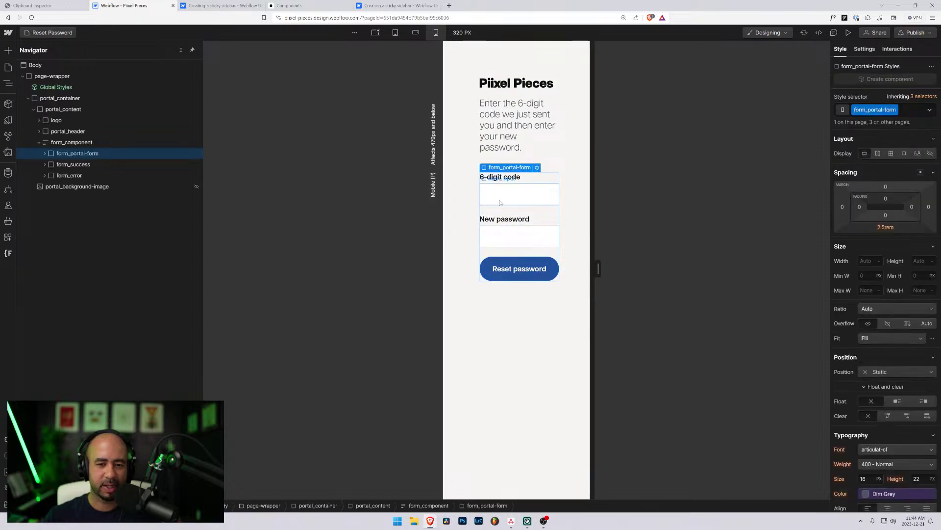
left_click(66, 166)
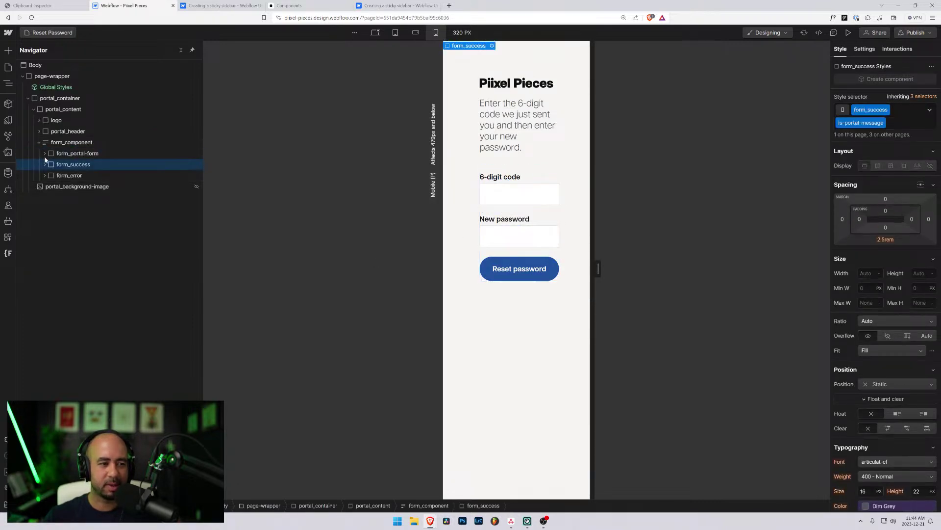
left_click(45, 154)
left_click(45, 153)
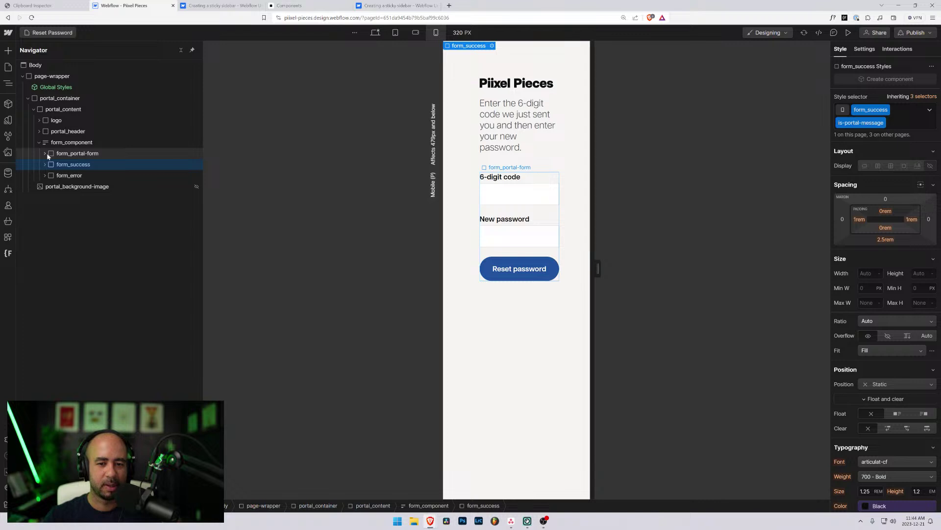
left_click(51, 33)
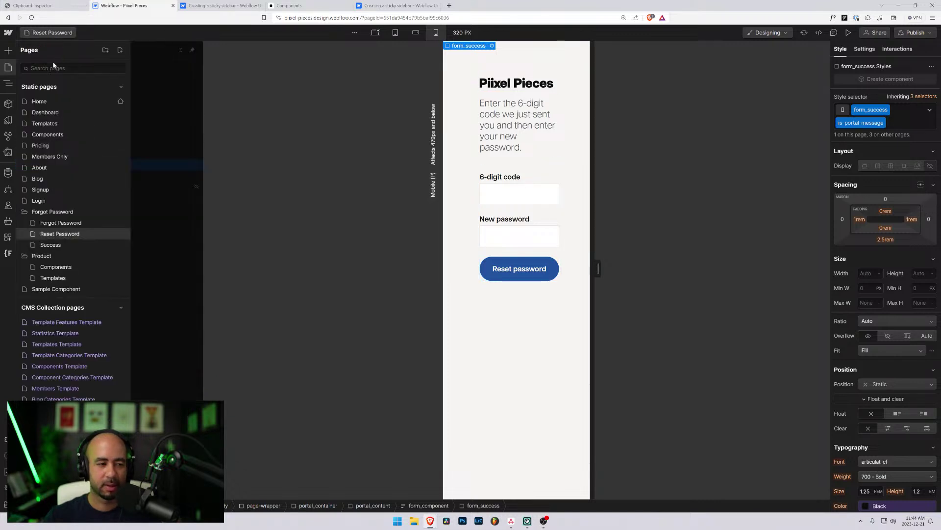
left_click(51, 244)
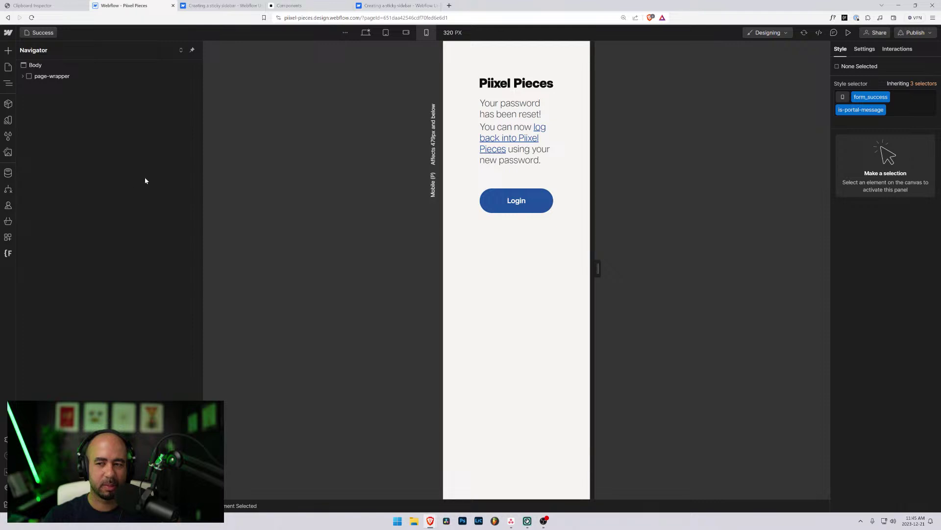
- Return to the Signup page and inspect the Last name block inside grid-2-column
left_click(43, 32)
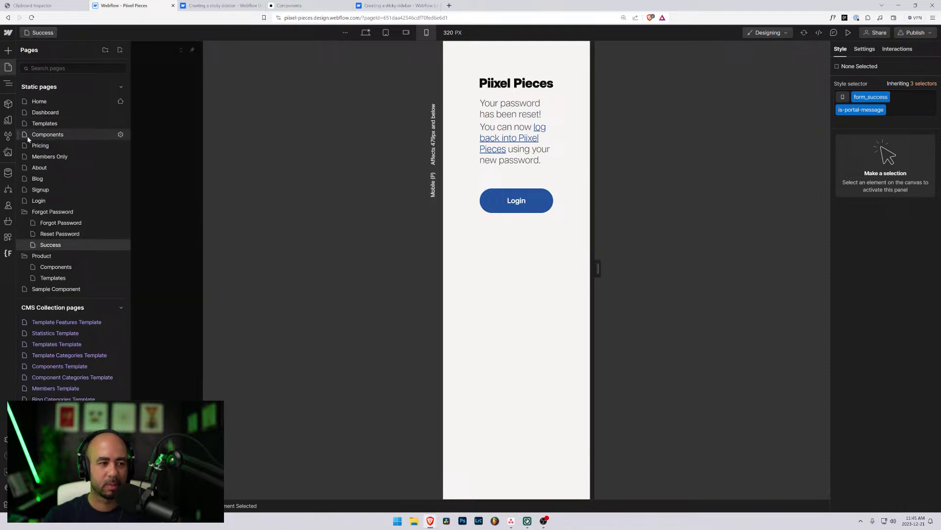
left_click(47, 196)
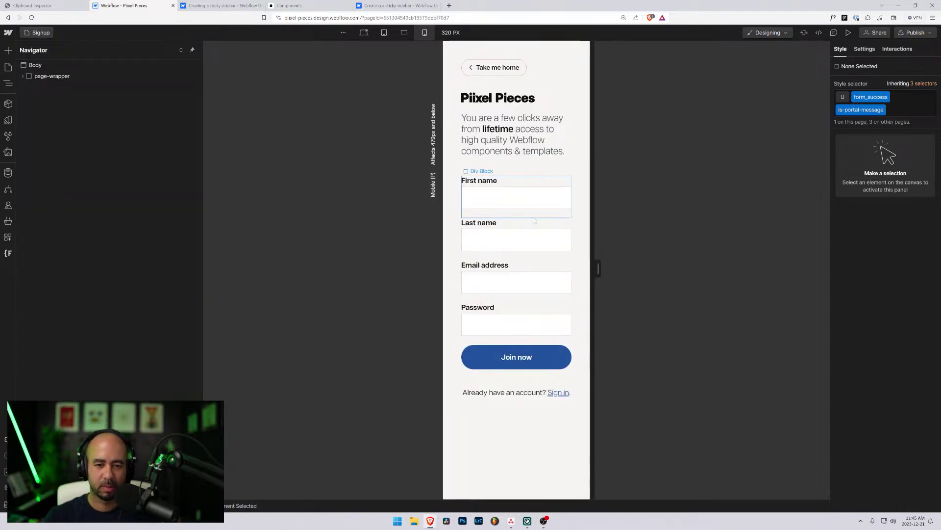
left_click(534, 227)
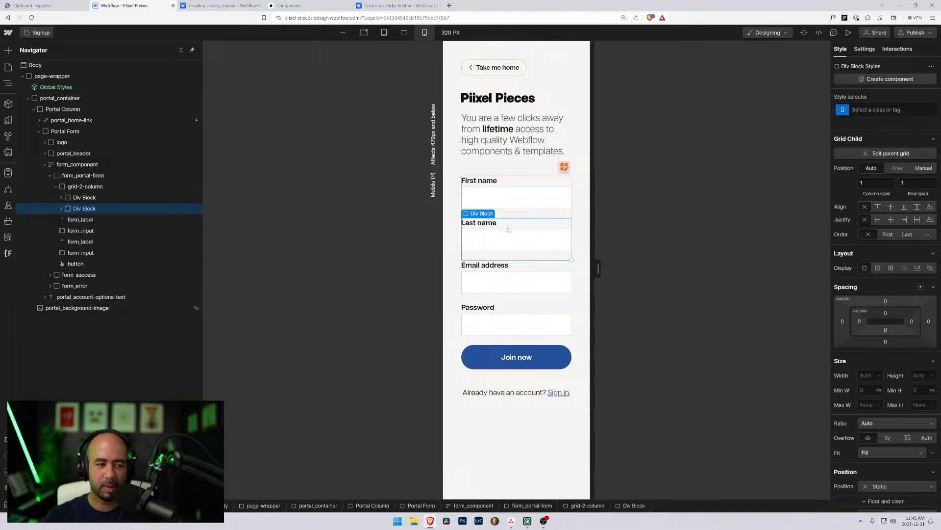
left_click(57, 187)
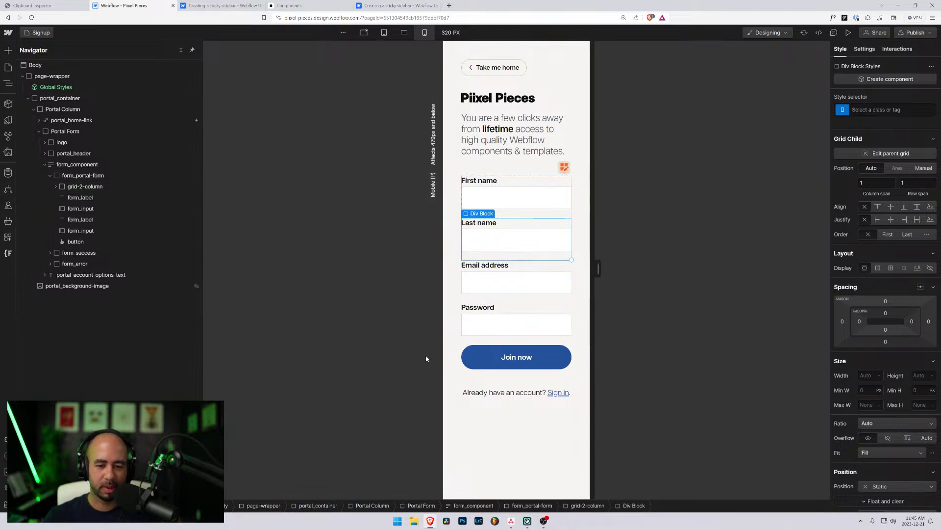
- Open the Login page and examine the portal_content element's class and child elements
left_click(42, 34)
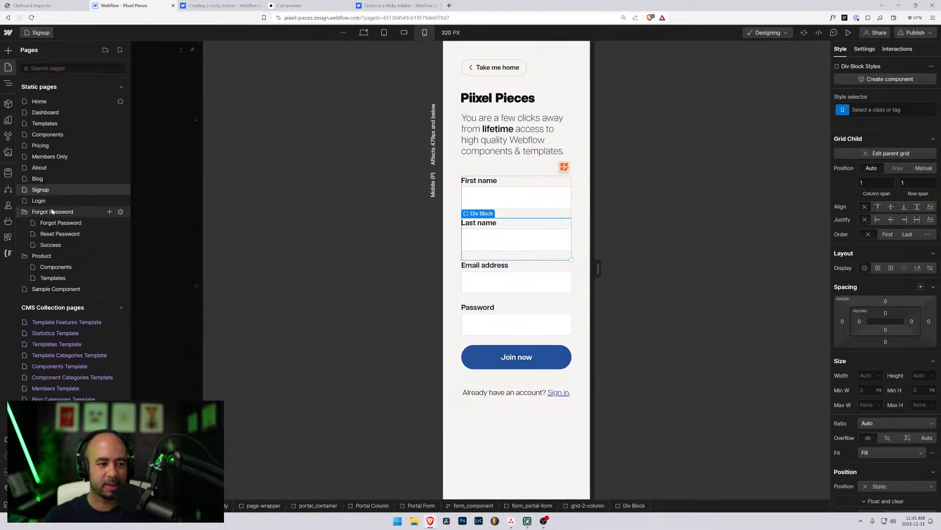
left_click(43, 201)
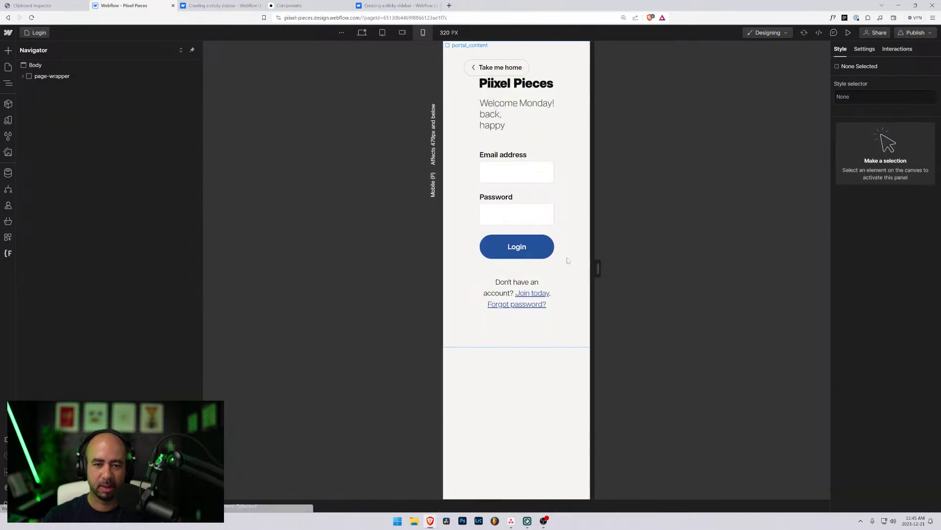
left_click(474, 121)
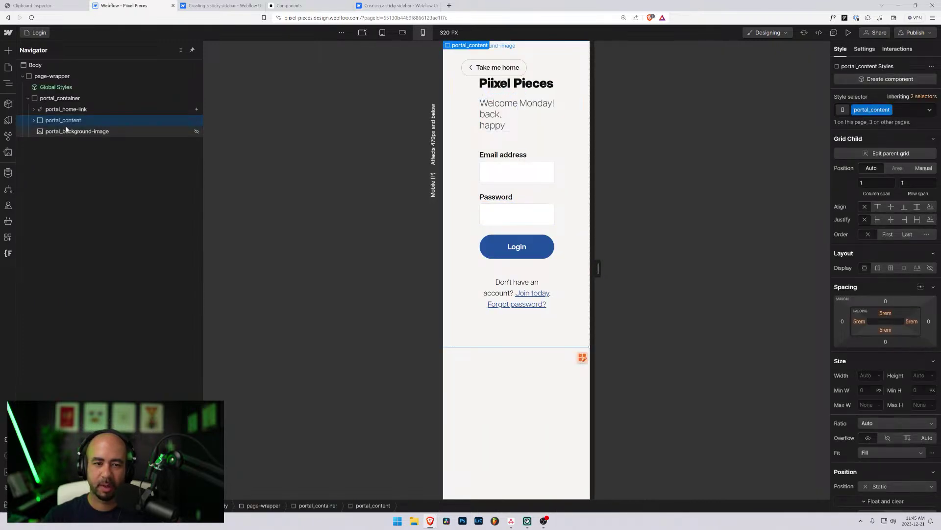
left_click(34, 121)
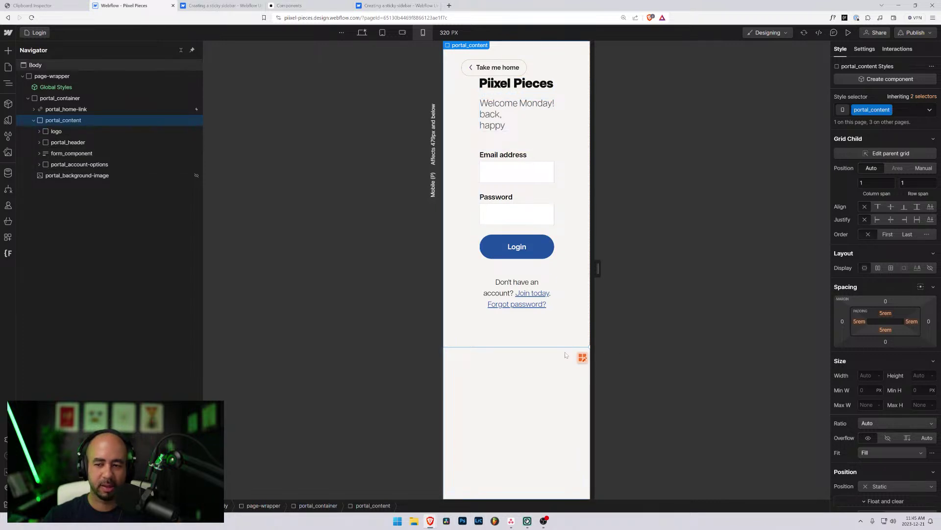
left_click(911, 110)
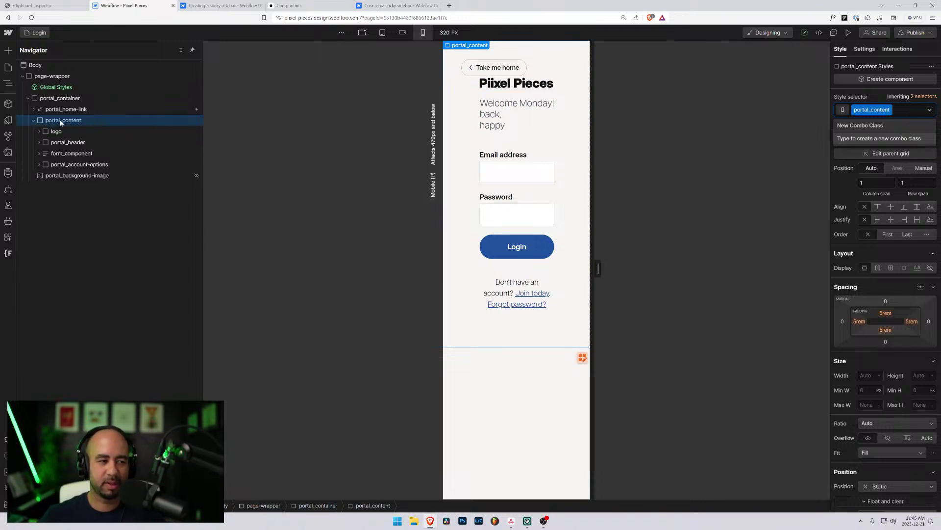
- Open the Signup page and select the Portal Column element that wraps the portal form
left_click(37, 32)
left_click(42, 191)
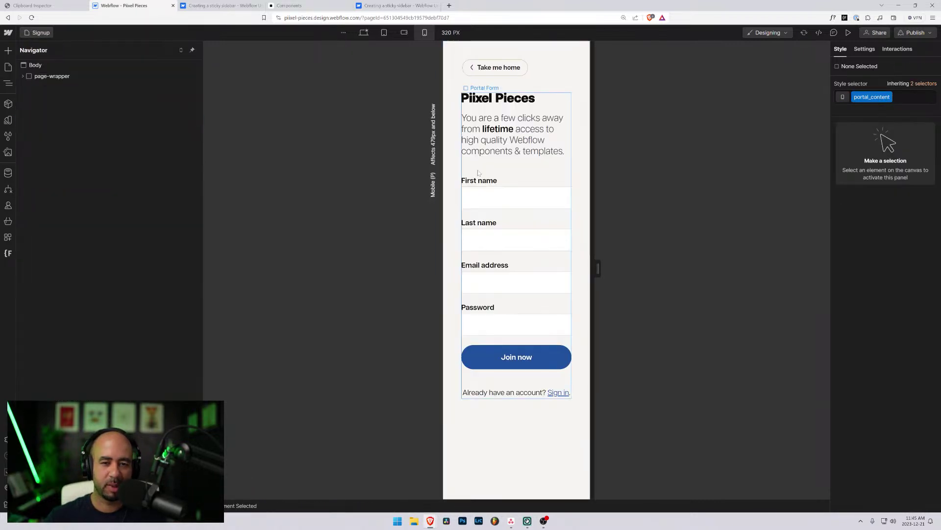
left_click(476, 176)
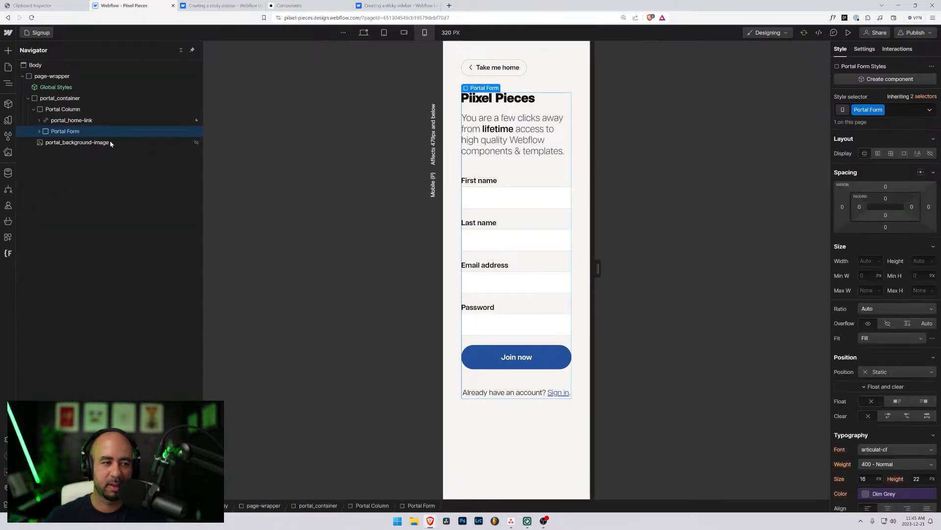
left_click(38, 131)
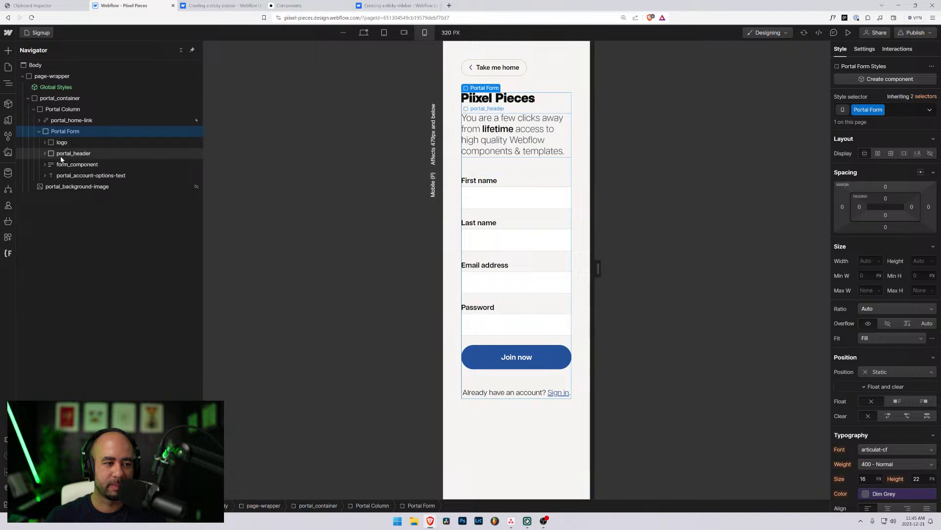
left_click(59, 109)
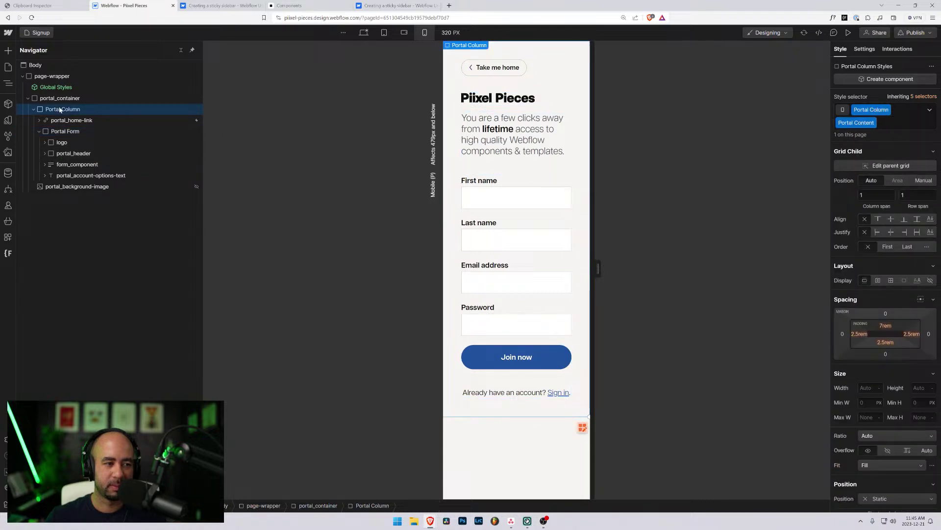
- Try to remove the Portal Column and Portal Content classes from the signup column at the mobile breakpoint, and undo the removal
left_click(881, 123)
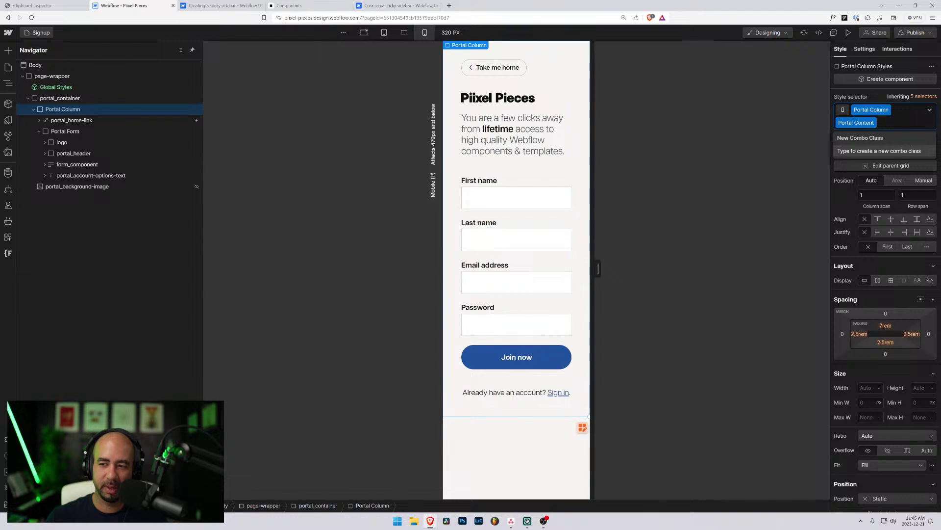
key("BackSpace")
key("BackSpace")
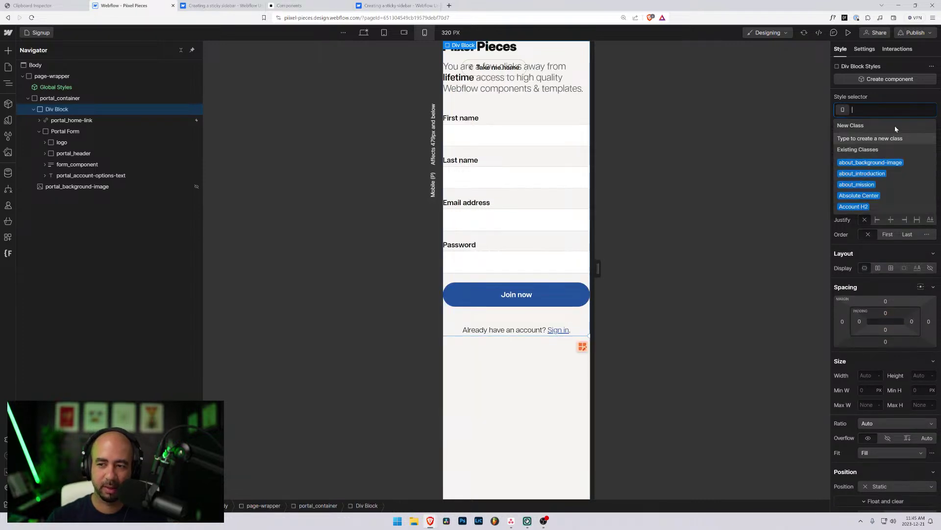
key("ctrl+z")
key("ctrl+z")
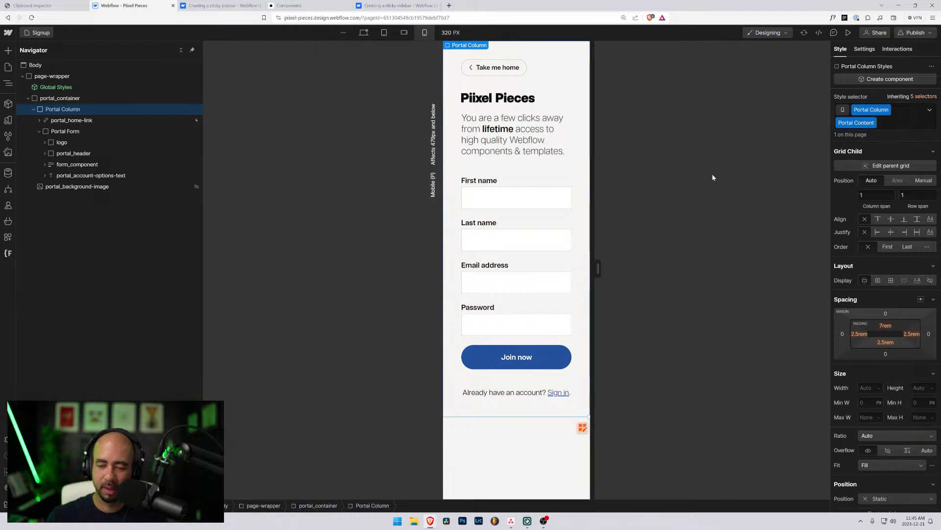
key("ctrl+z")
key("ctrl+z")
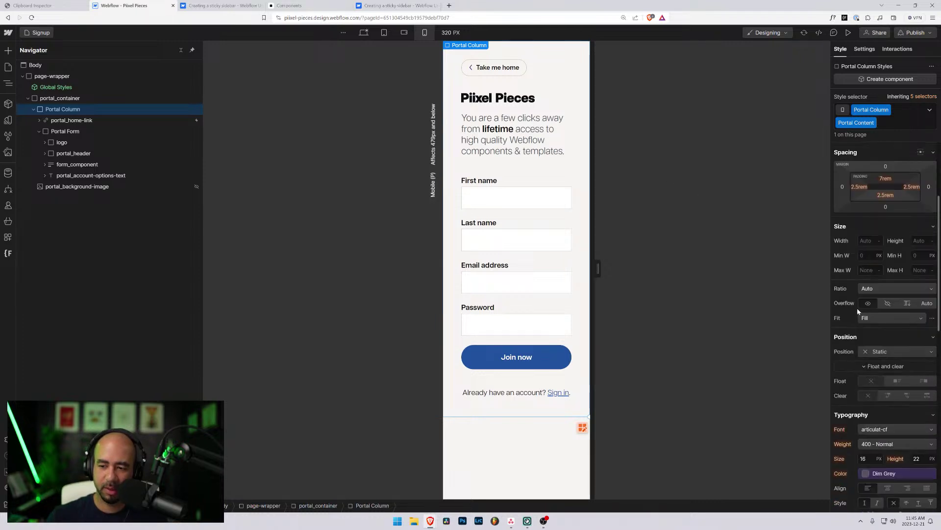
key("ctrl+shift+z")
key("ctrl+shift+z")
- At the desktop breakpoint, replace the signup column's Portal Column and Portal Content classes with the existing portal_content class
left_click(404, 33)
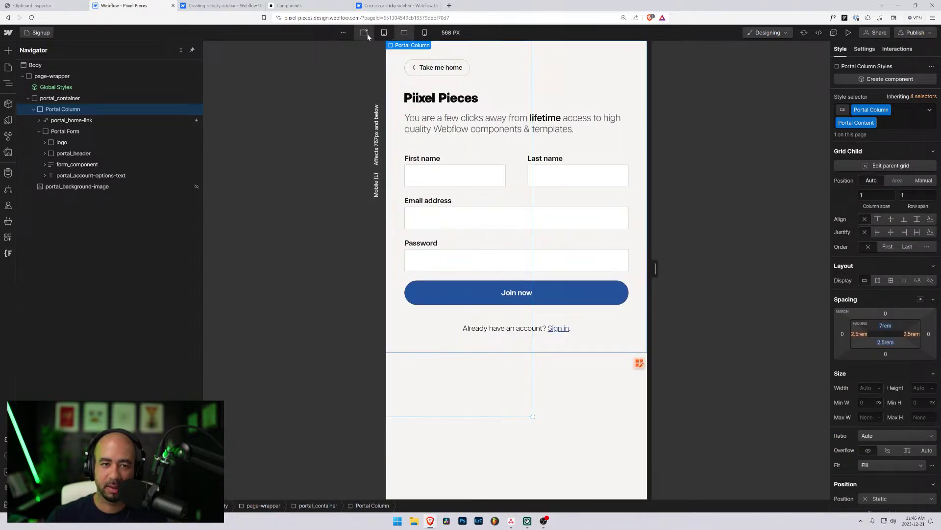
left_click(364, 32)
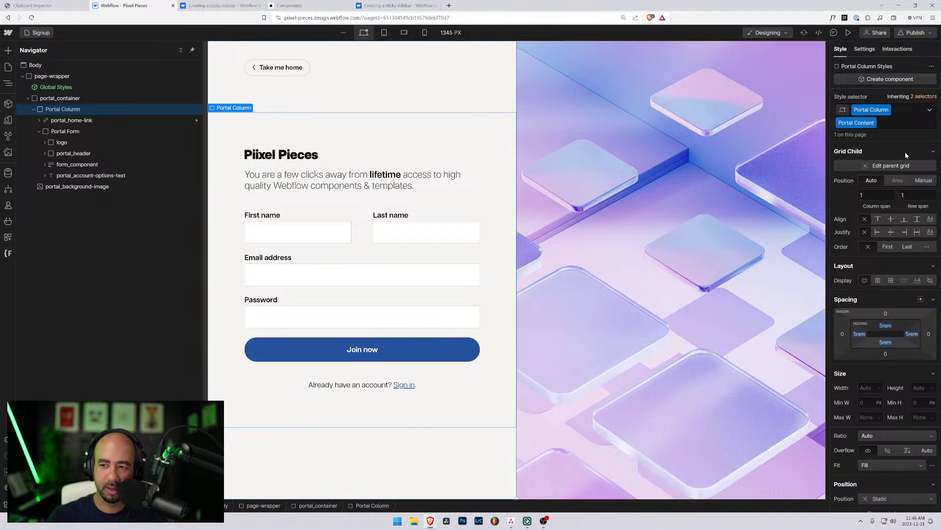
scroll(907, 156, "down", 5)
scroll(907, 156, "up", 5)
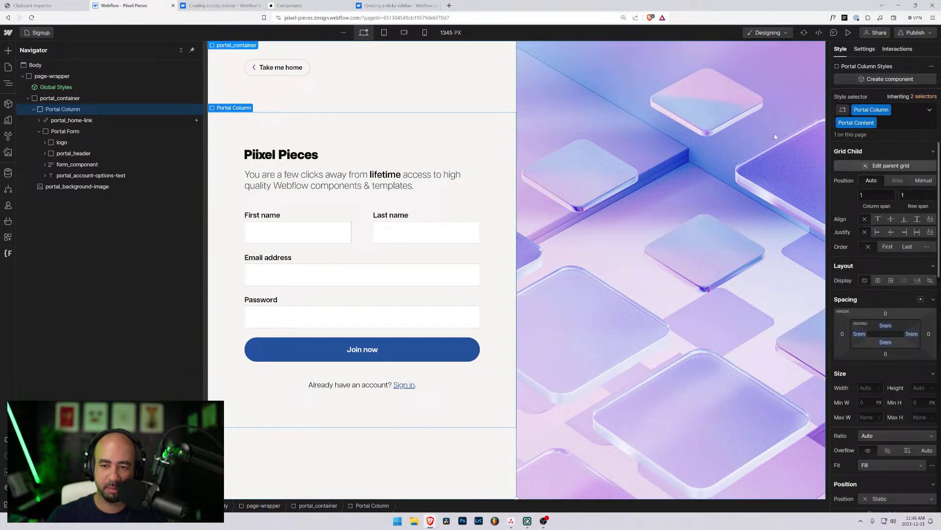
left_click(890, 123)
key("BackSpace")
key("BackSpace")
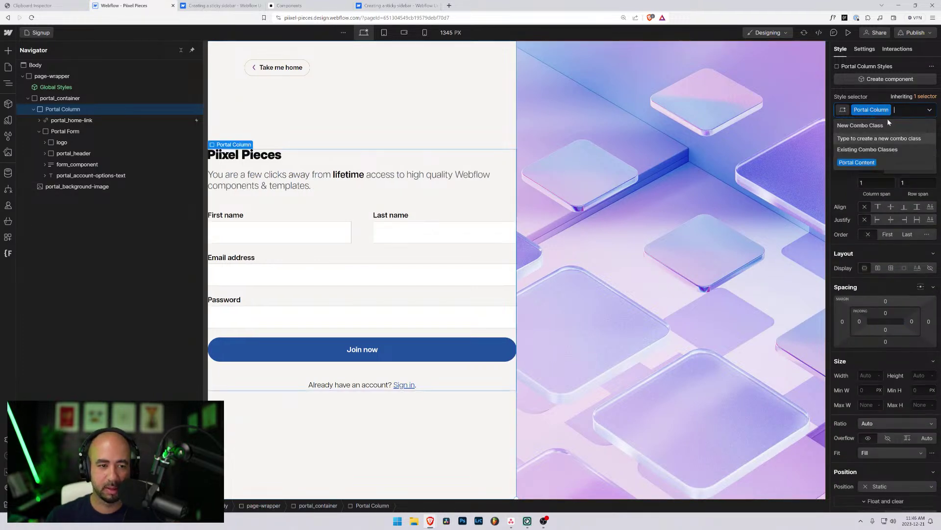
type("por")
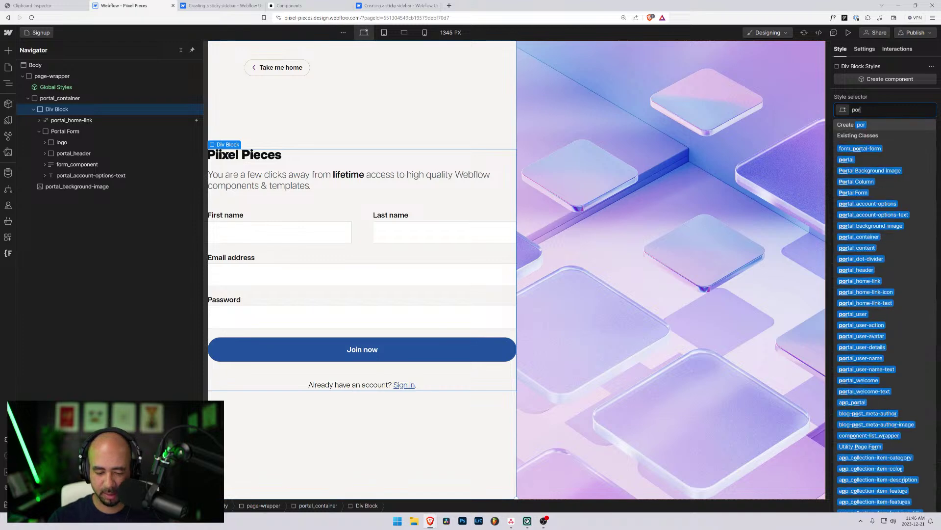
type("tal_content")
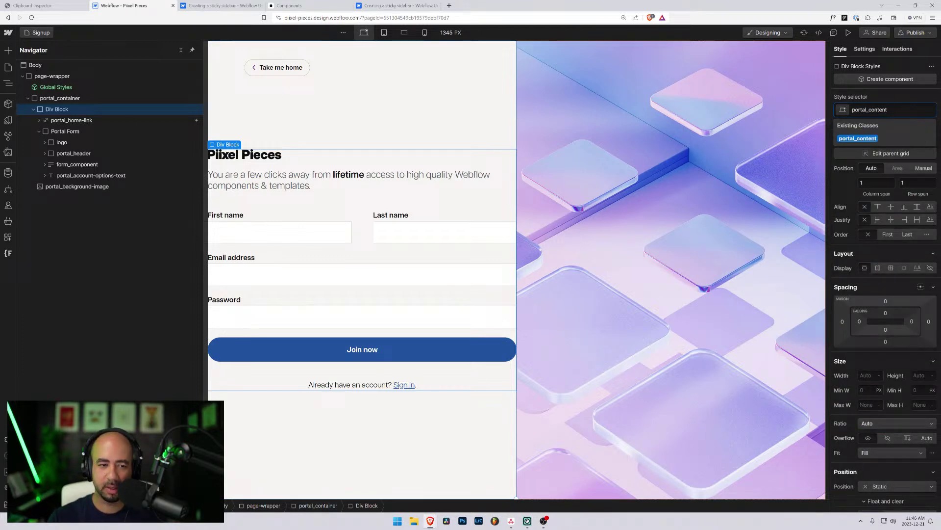
key("Return")
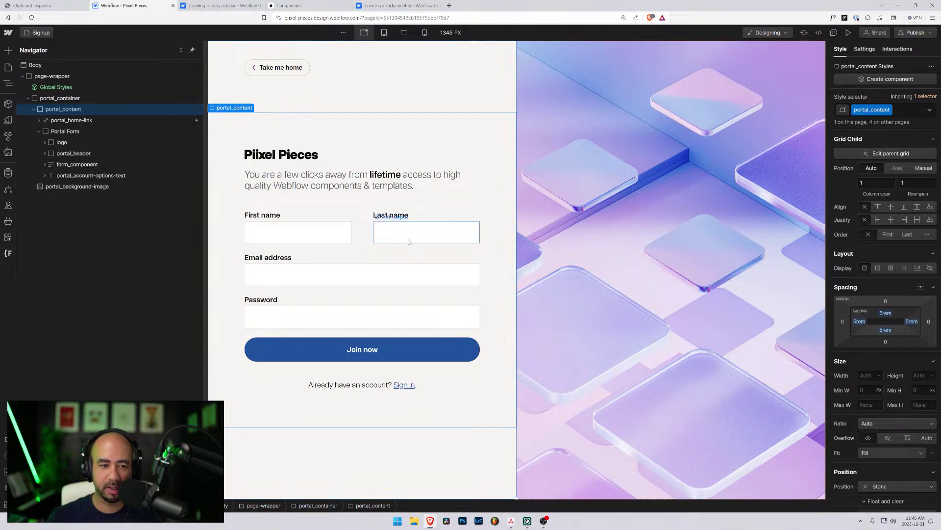
- At the landscape mobile breakpoint, set the left and right padding of the Signup page's portal_content to 2.5rem
left_click(385, 34)
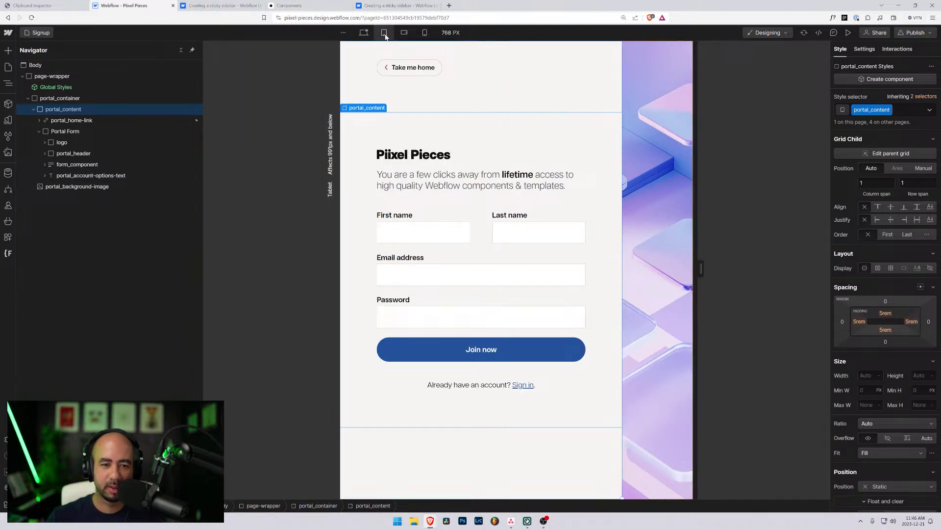
left_click(405, 34)
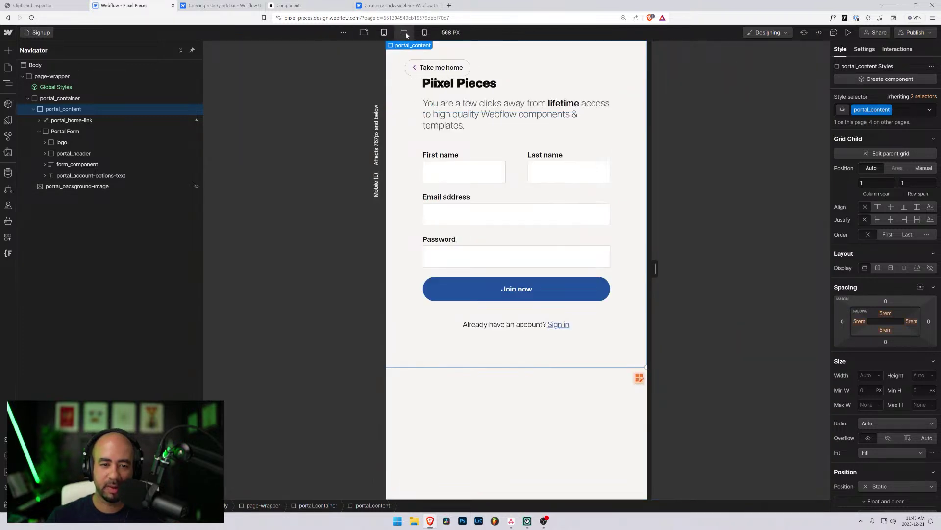
left_click(859, 322)
type("2.5")
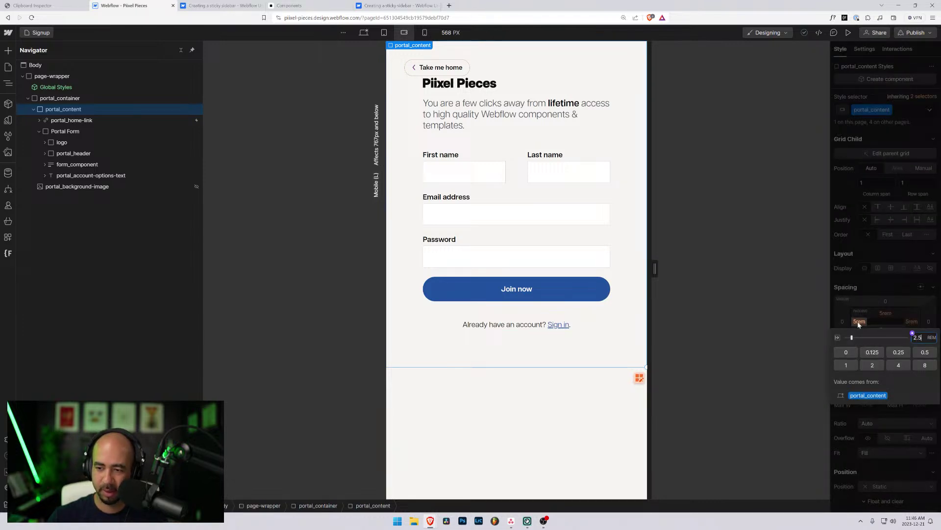
key("Return")
left_click(913, 322)
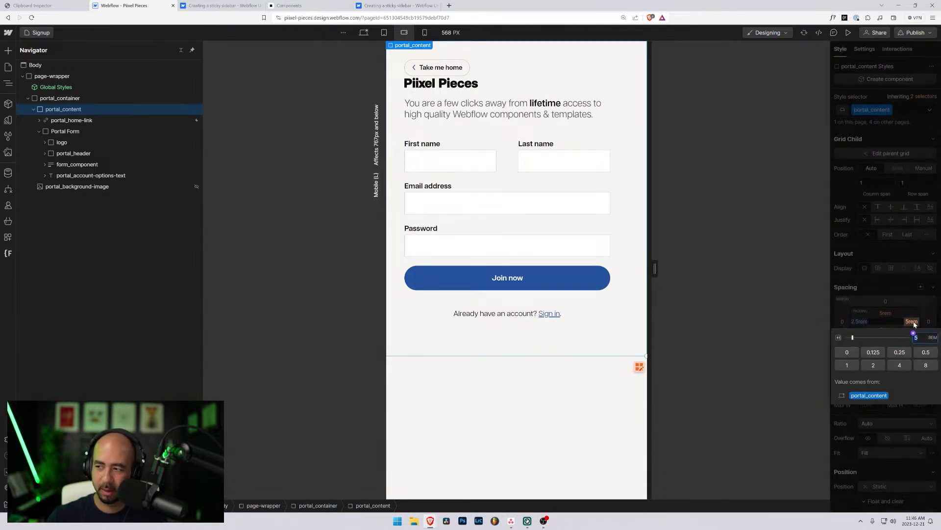
type("2.5")
key("Return")
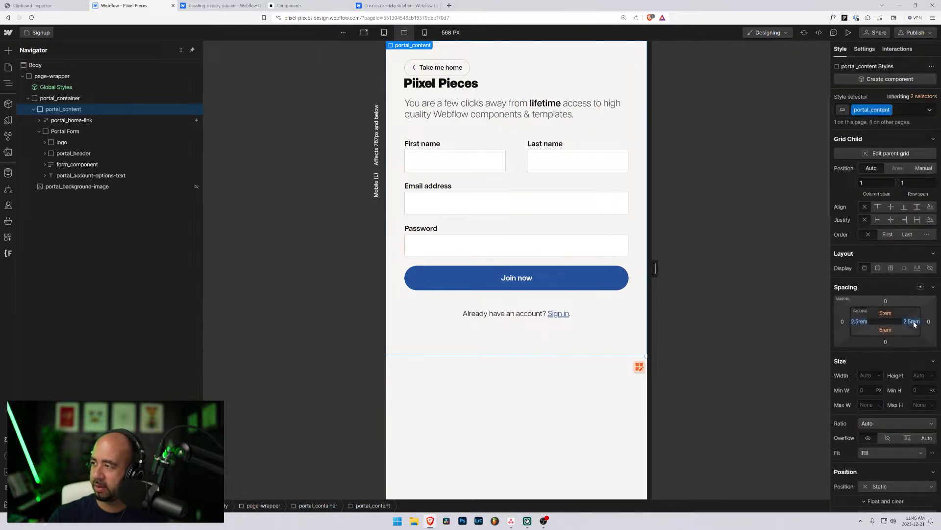
- Set portal_content's bottom padding to 2.5rem and its top padding to 7rem at the landscape mobile breakpoint
left_click(886, 330)
type("2")
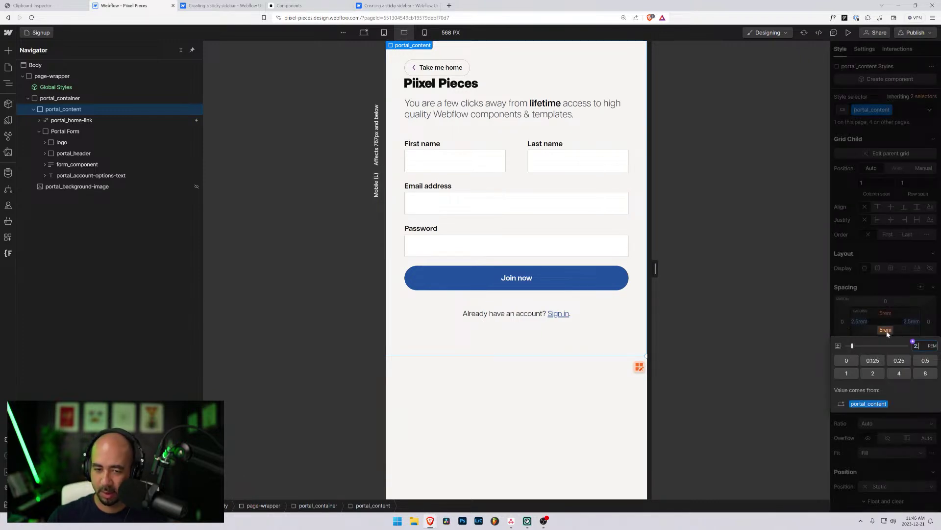
type(".5")
key("Return")
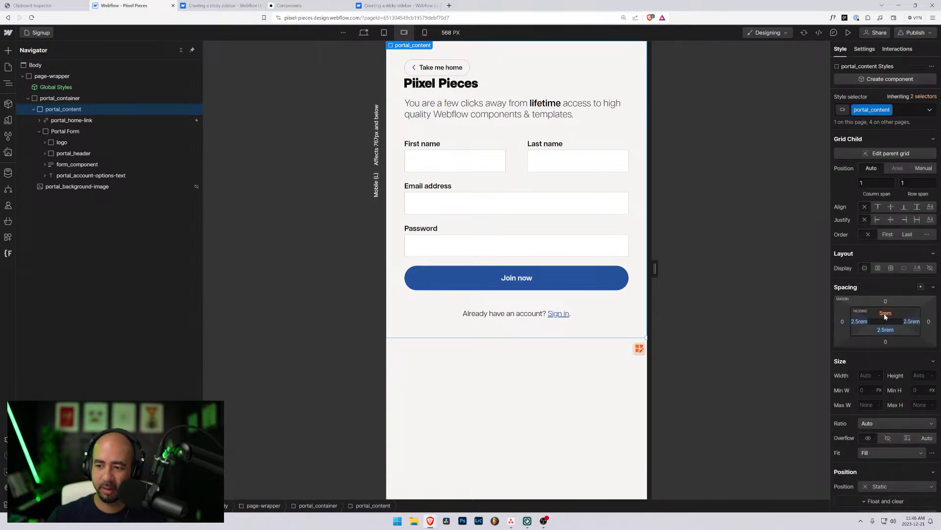
left_click(886, 314)
type("7")
key("Return")
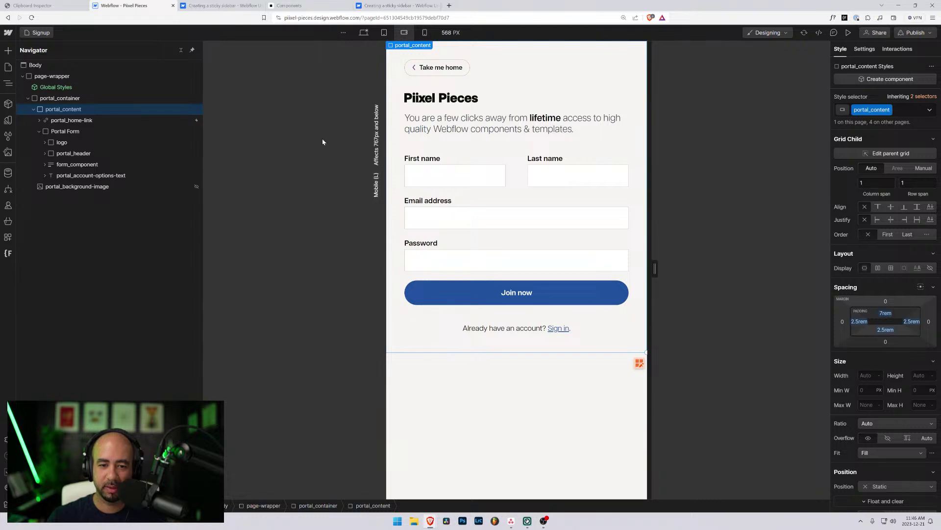
- Review the Signup page's layout at the portrait mobile, landscape mobile and tablet breakpoints
left_click(425, 32)
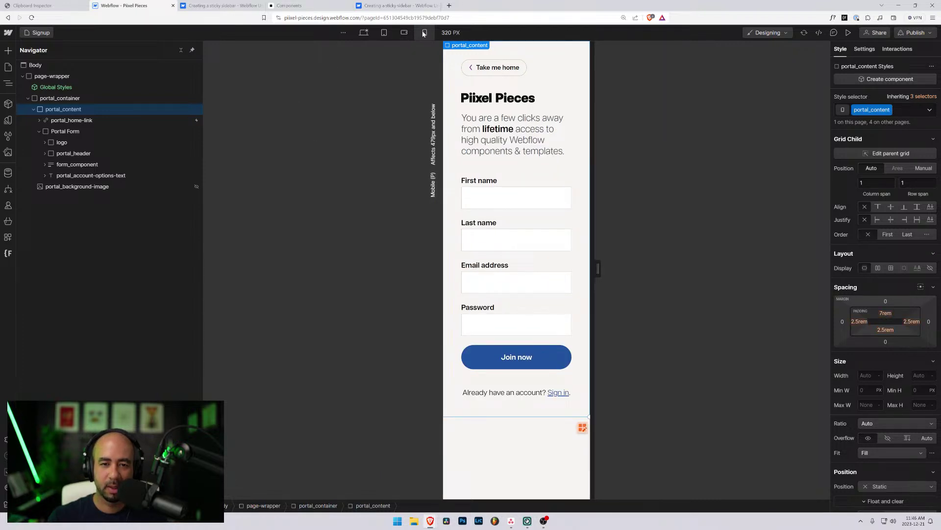
left_click(404, 33)
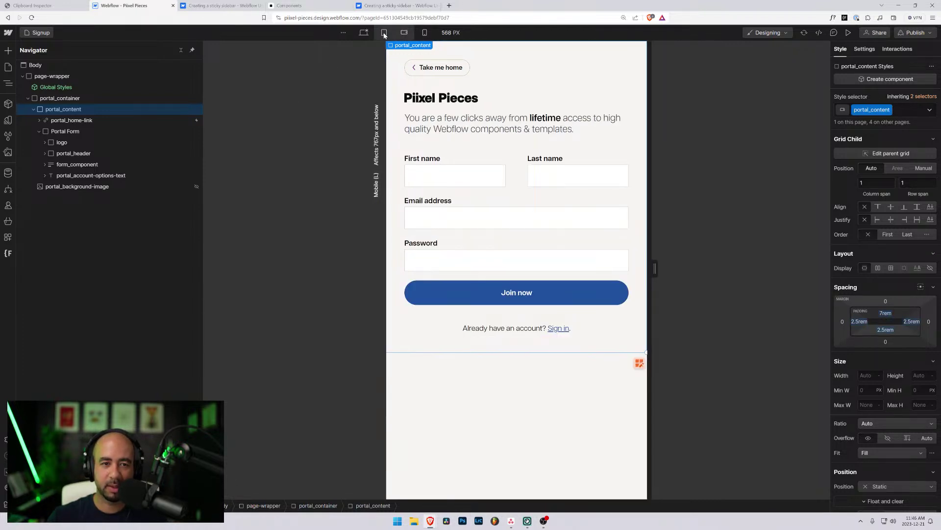
left_click(384, 32)
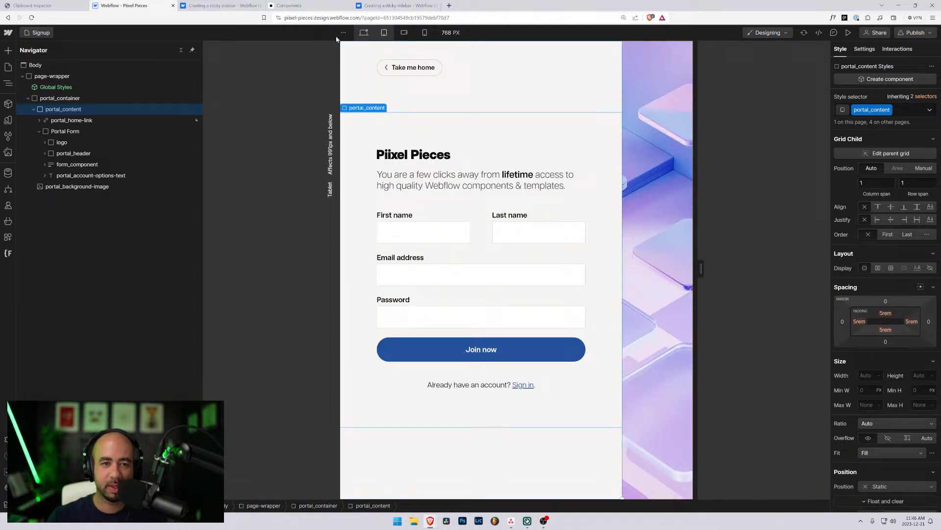
- Open the Login page and check its portal layout at the landscape and portrait mobile breakpoints
left_click(41, 32)
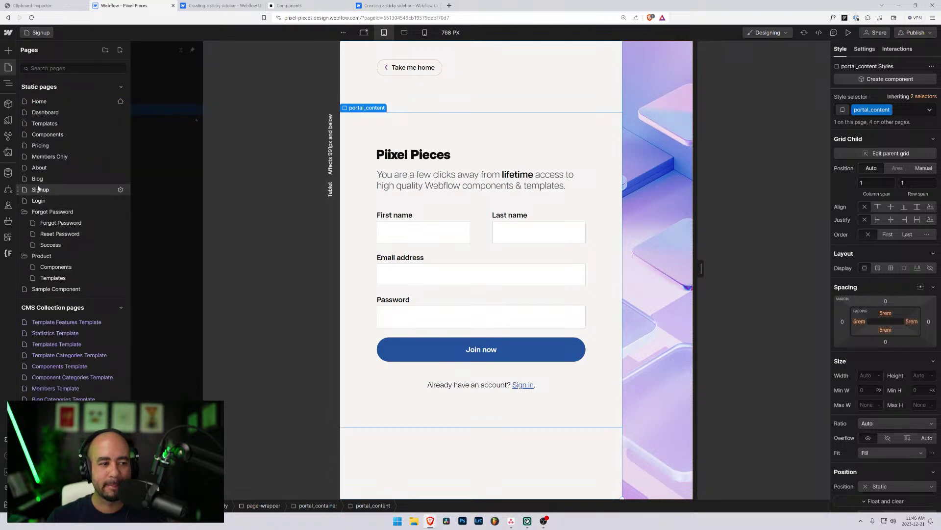
left_click(38, 201)
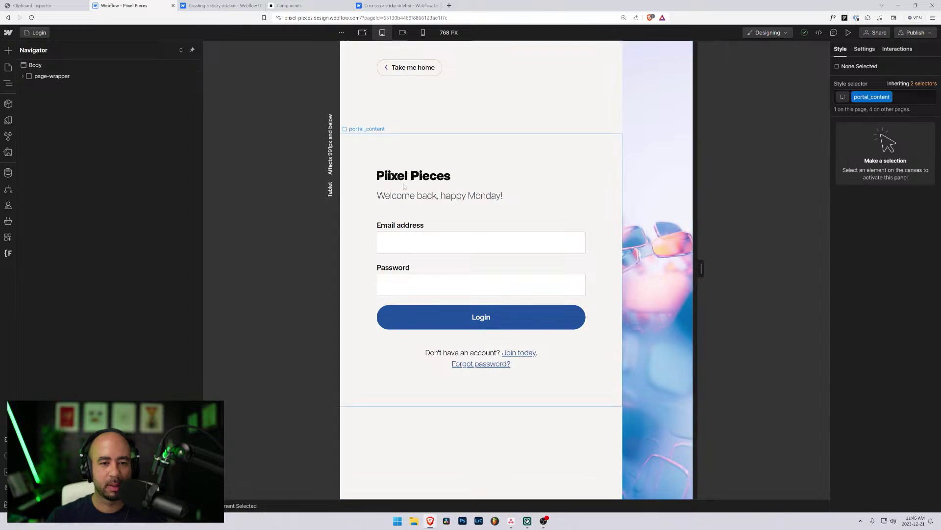
left_click(403, 33)
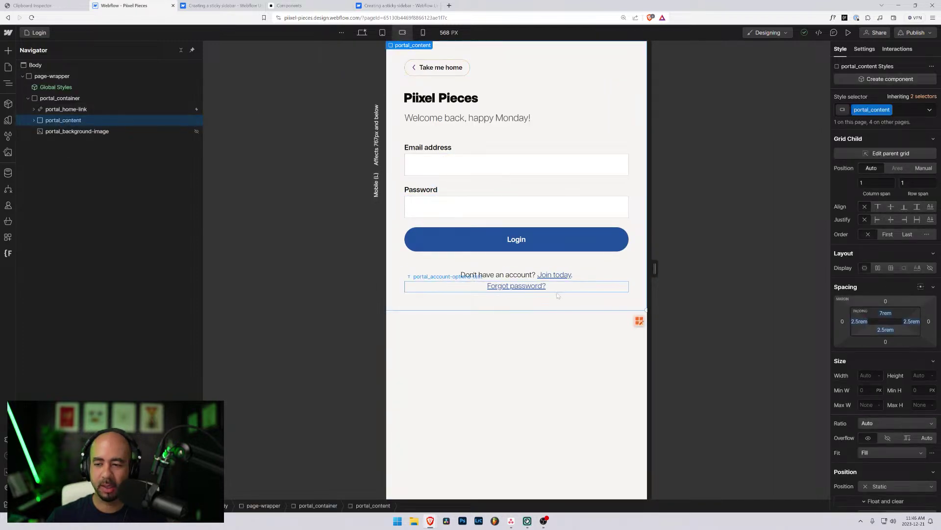
left_click(423, 33)
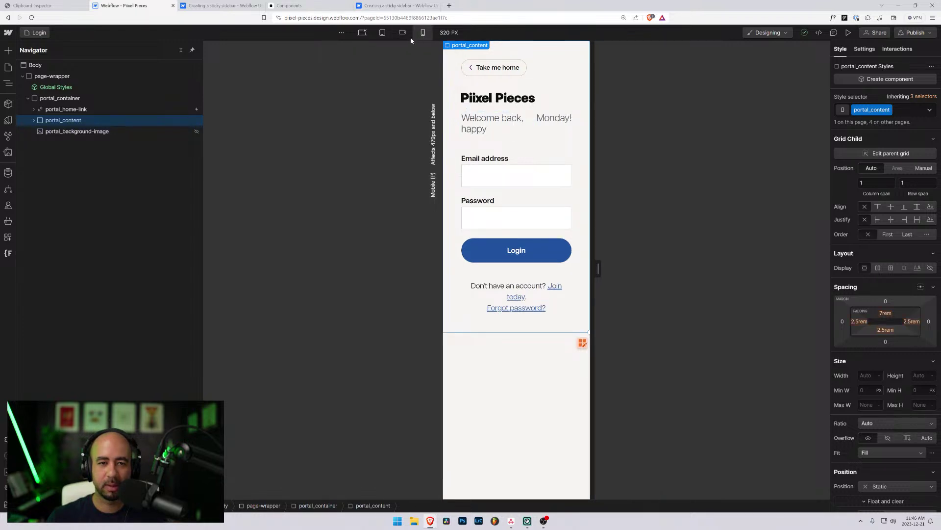
left_click(402, 33)
key("shift+4")
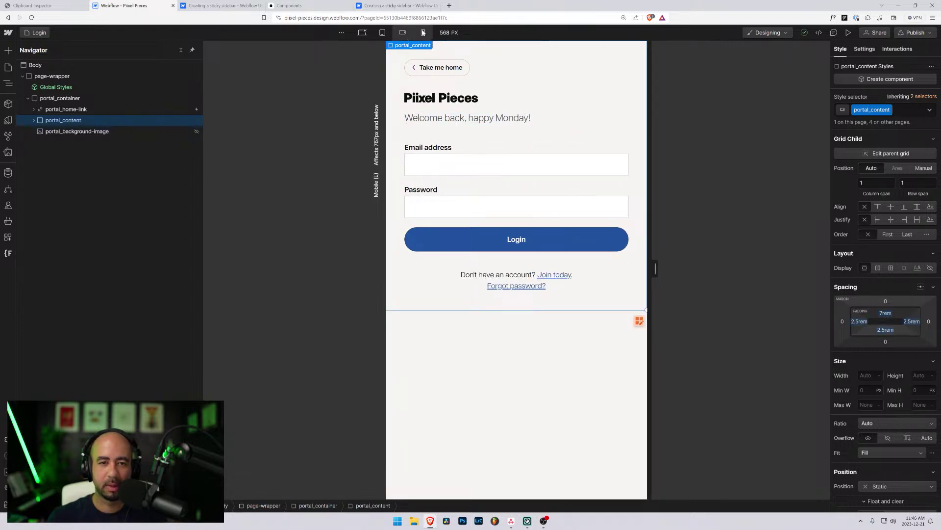
- At the desktop breakpoint, set the font size of the portal_welcome wrapper to 1.25rem and its line height to 1.2em
left_click(504, 125)
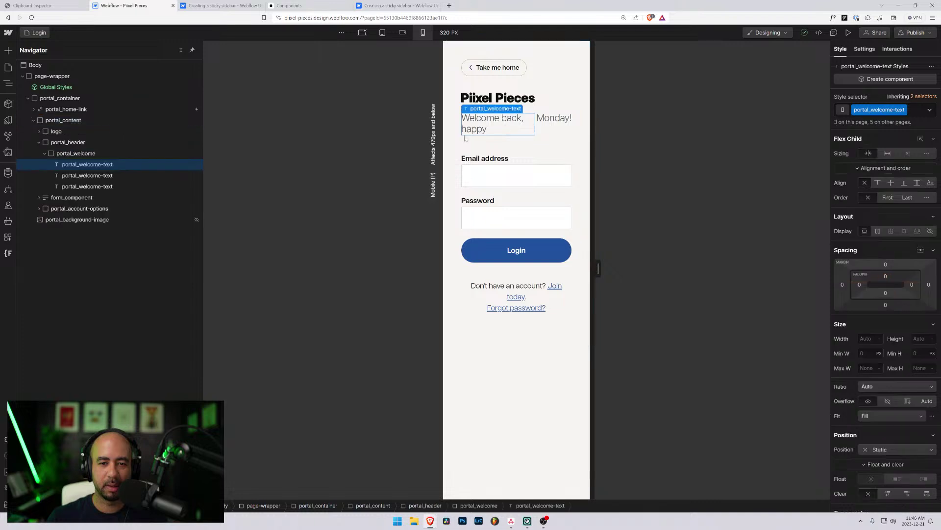
left_click(76, 154)
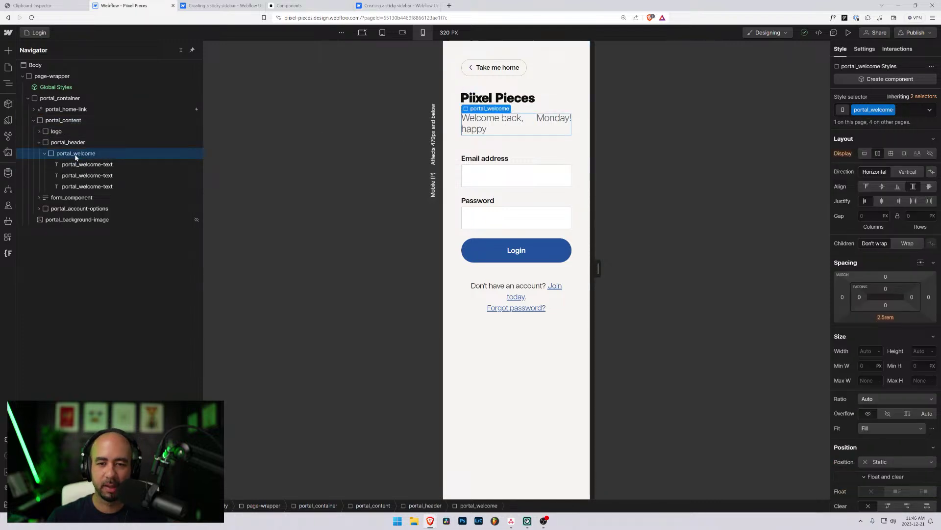
left_click(71, 165)
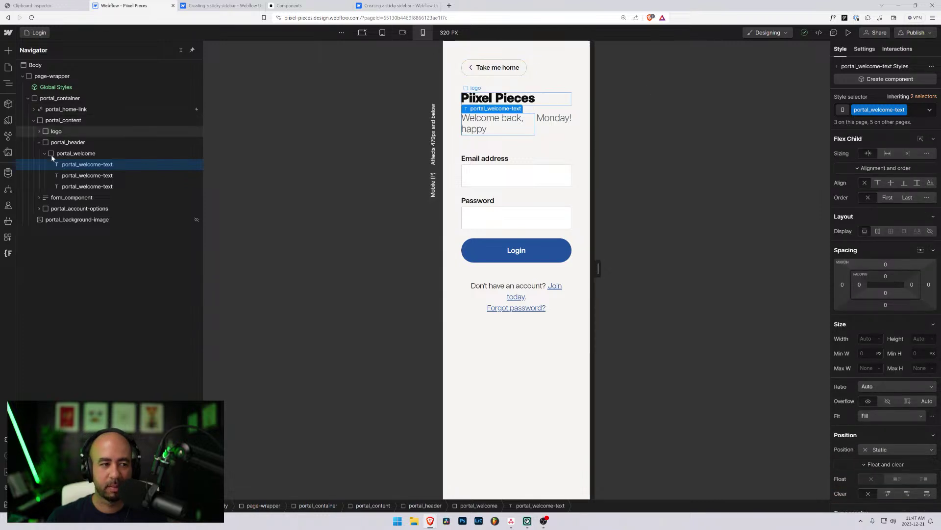
left_click(362, 33)
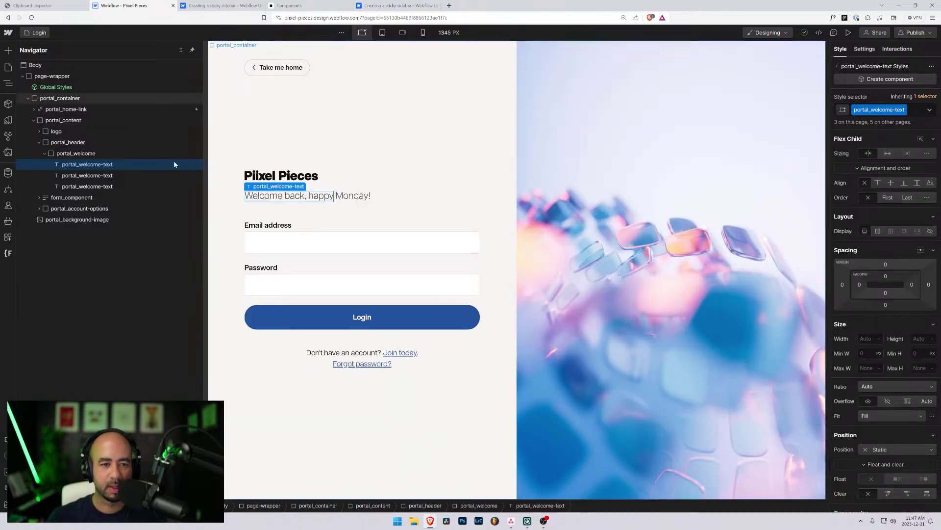
left_click(74, 153)
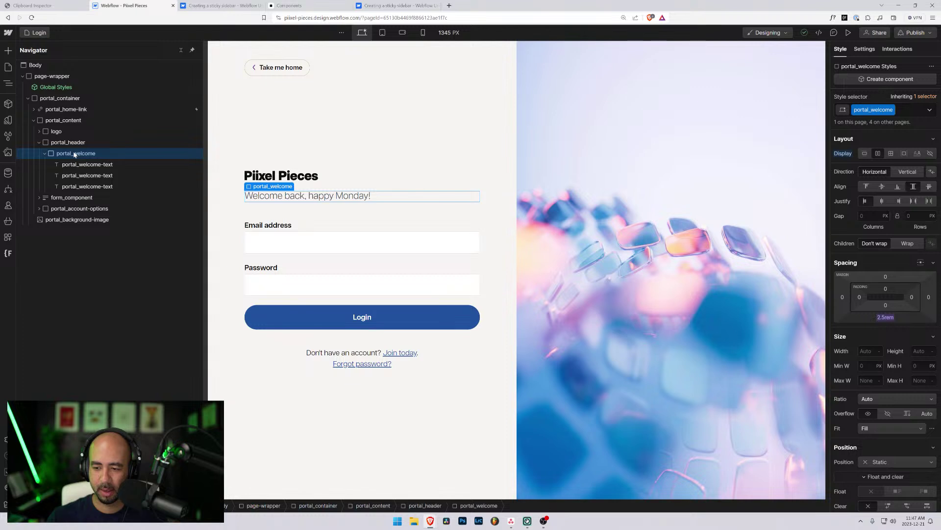
scroll(877, 329, "down", 5)
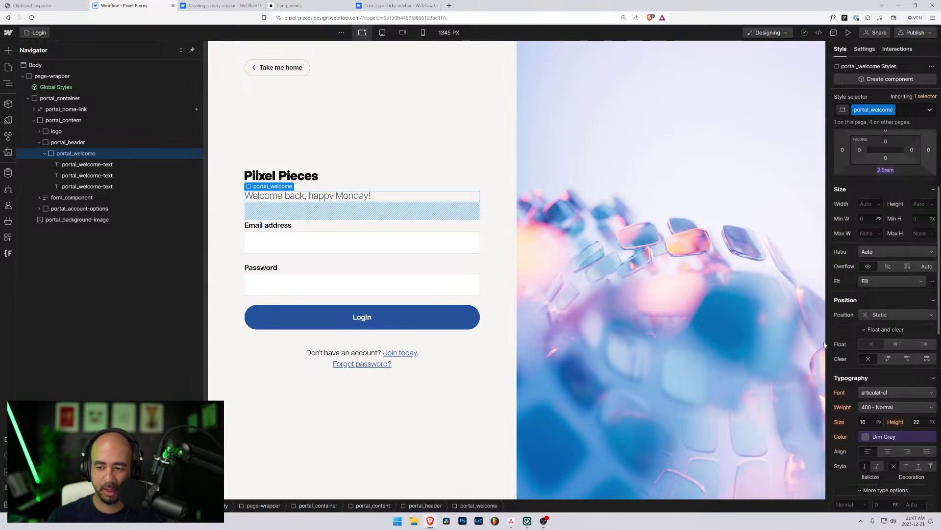
left_click(87, 165)
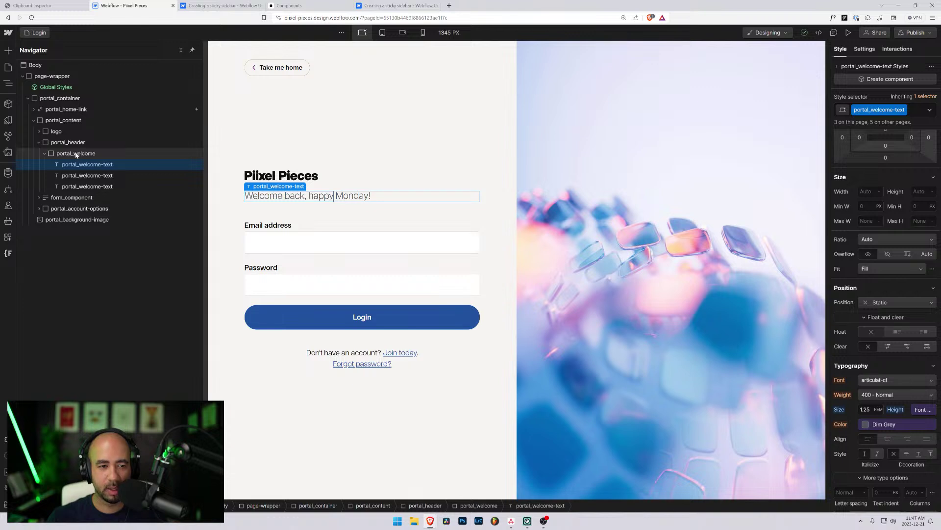
left_click(76, 154)
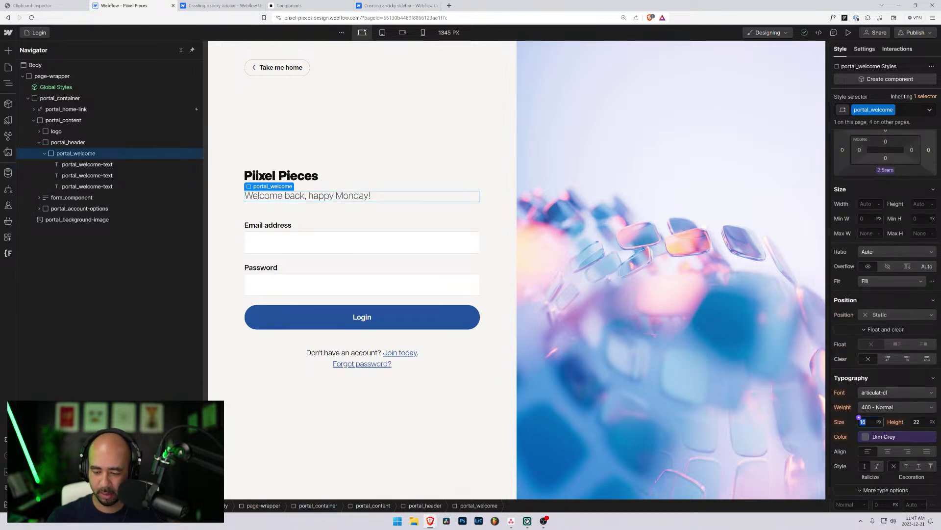
type("1.25rem")
key("Return")
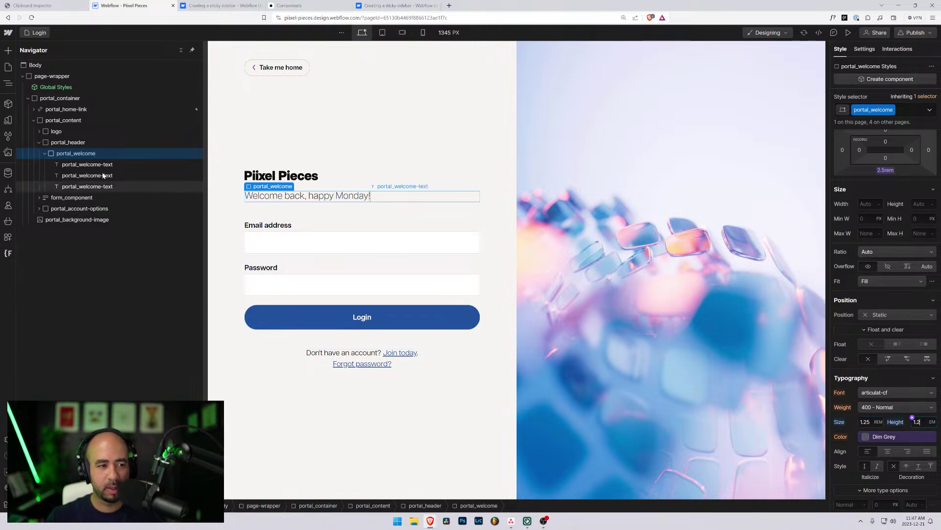
- Reset the font size and line height on the portal_welcome-text class so its text inherits them from portal_welcome
left_click(87, 164)
scroll(849, 389, "down", 1)
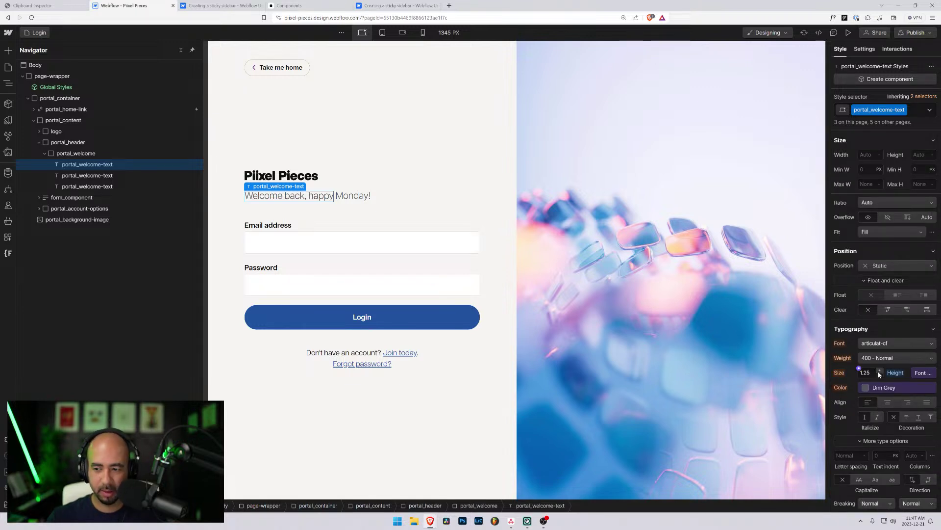
left_click(90, 175)
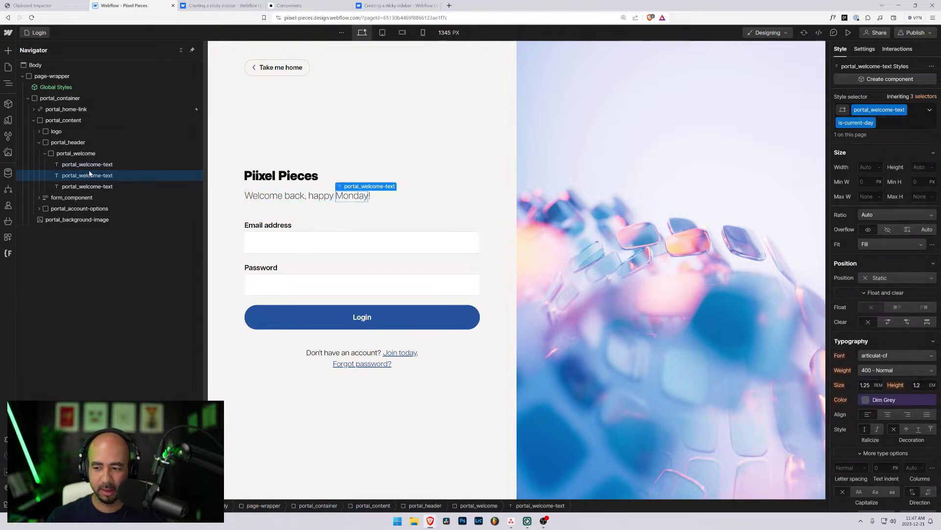
left_click(87, 165)
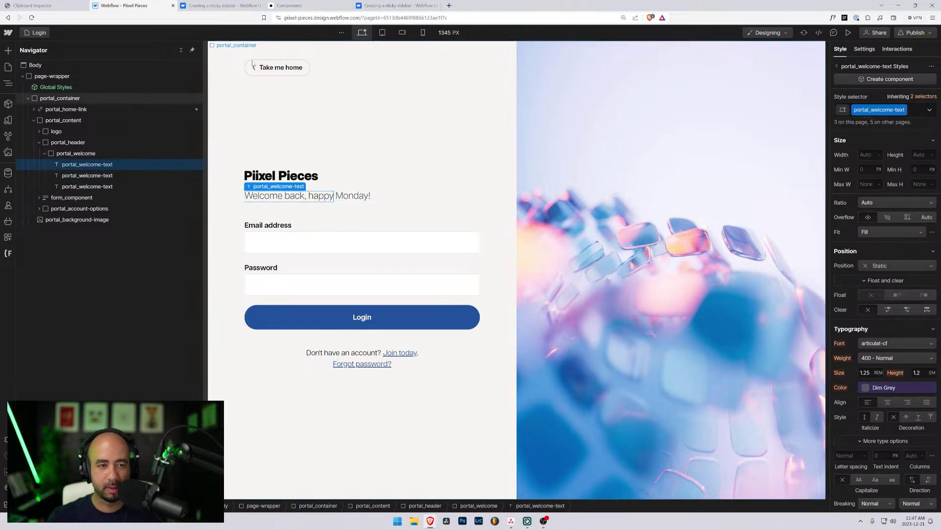
- At the portrait mobile breakpoint, set portal_welcome-text's font size to 1.125rem and widen the canvas to 414 px
left_click(424, 33)
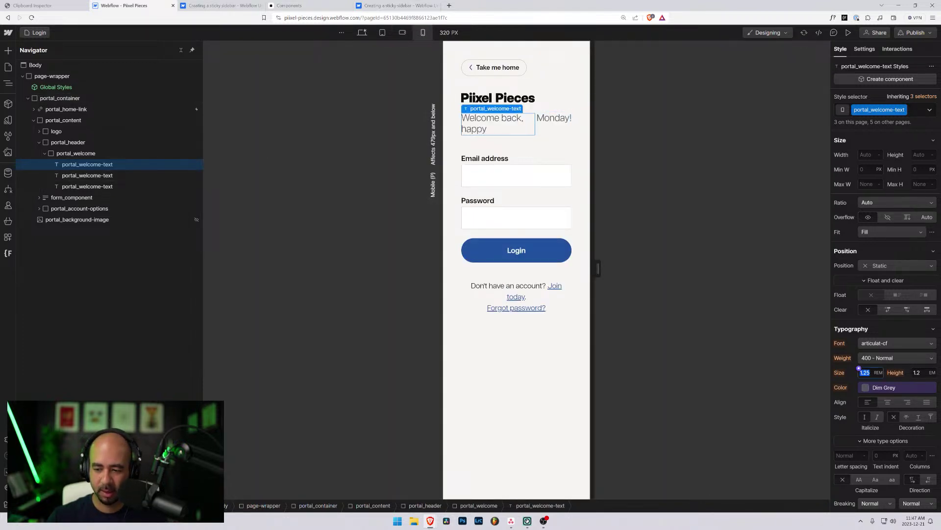
type("1.125")
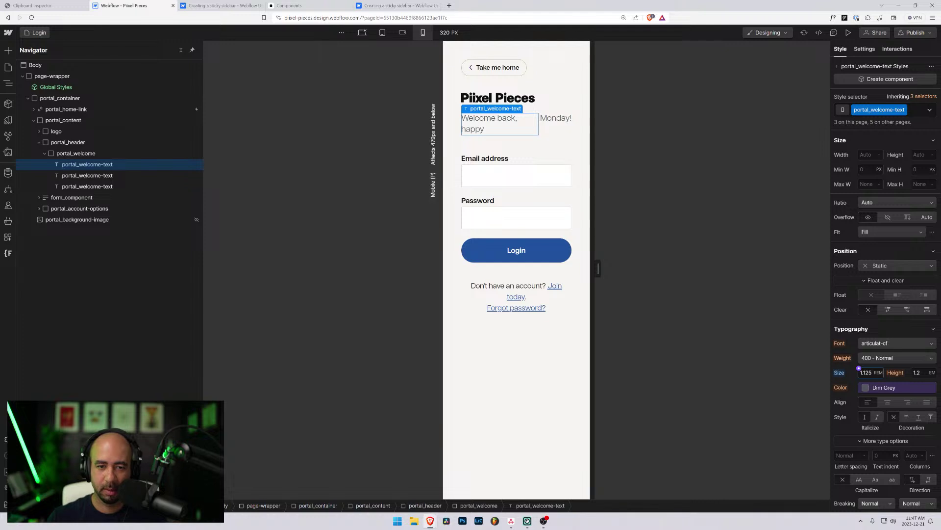
left_click_drag(599, 273, 618, 268)
- Select the is-current-day text and examine the custom code before the closing body tag in the Login page settings
left_click(528, 119)
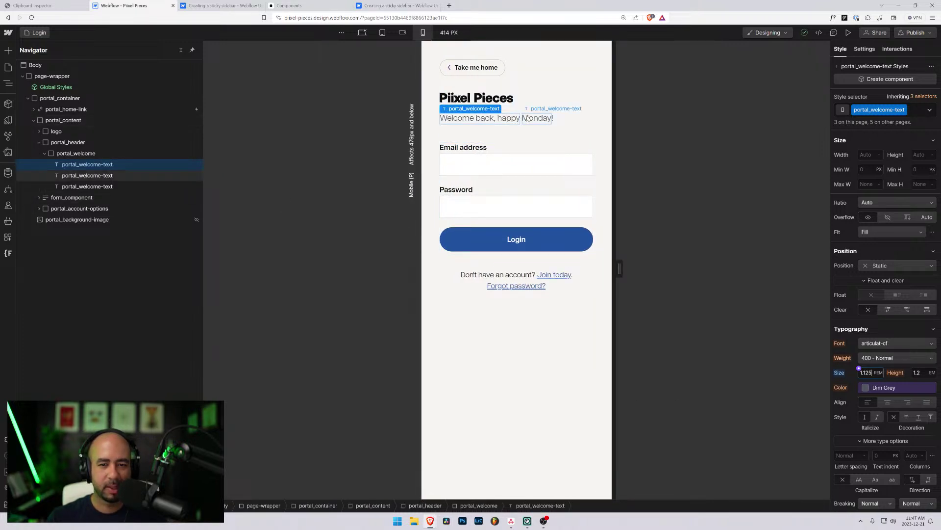
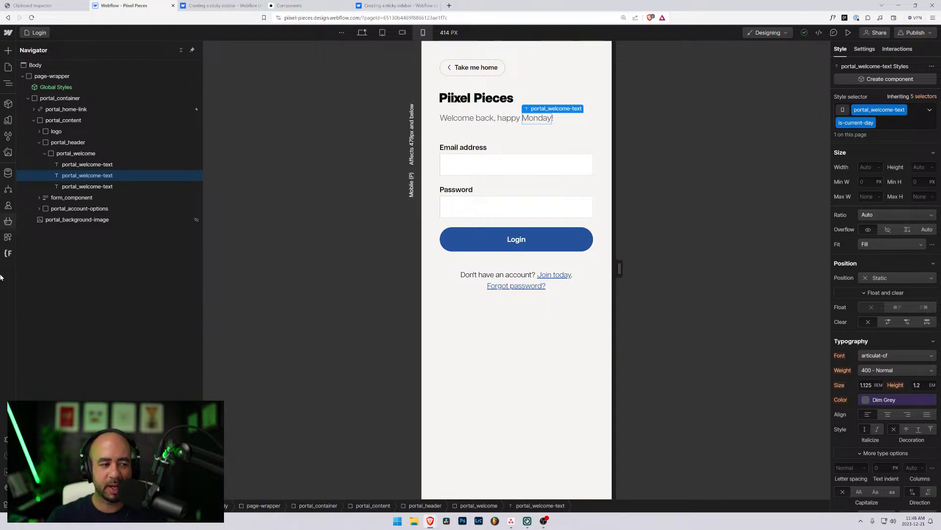
left_click(29, 34)
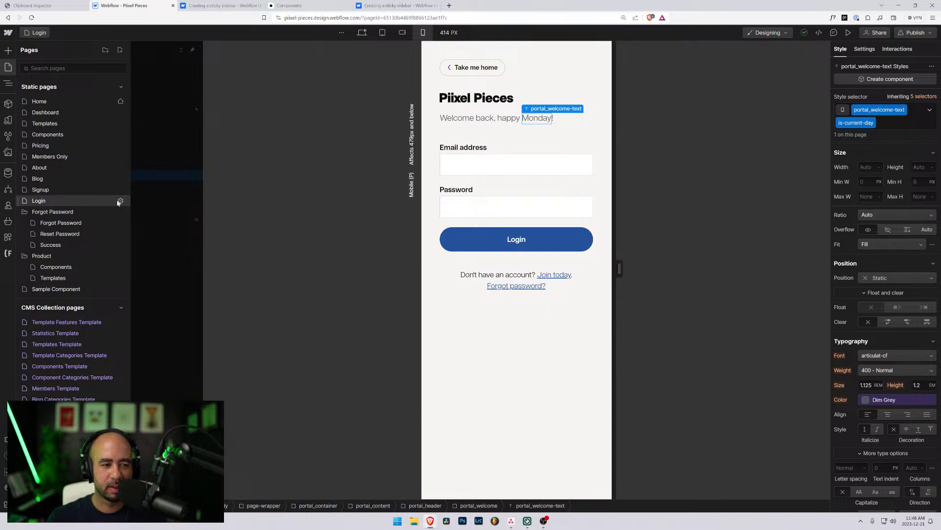
scroll(243, 278, "down", 20)
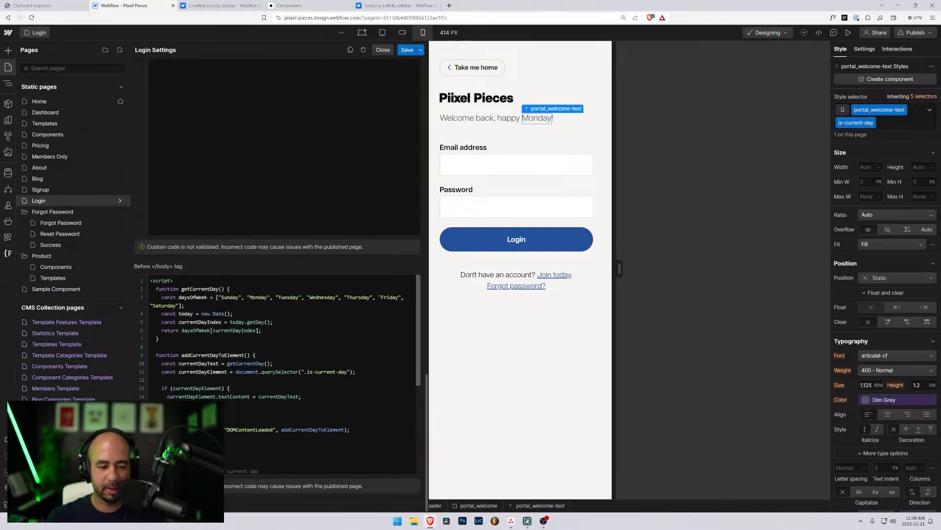
scroll(242, 279, "up", 1)
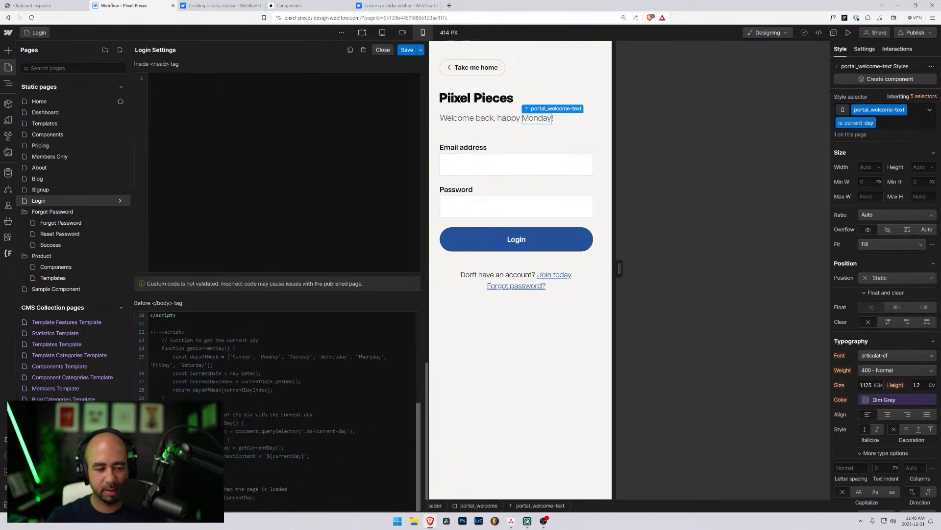
- Replace the Login page's custom code before the closing body tag with the copied getCurrentDay script targeting .is-current-day, and save the page changes
key("ctrl+a")
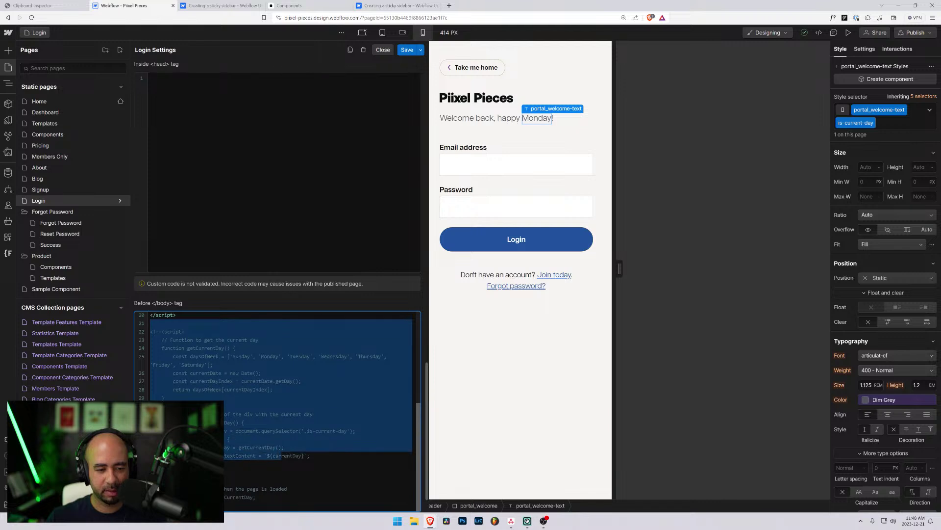
scroll(277, 372, "down", 1)
key("ctrl+v")
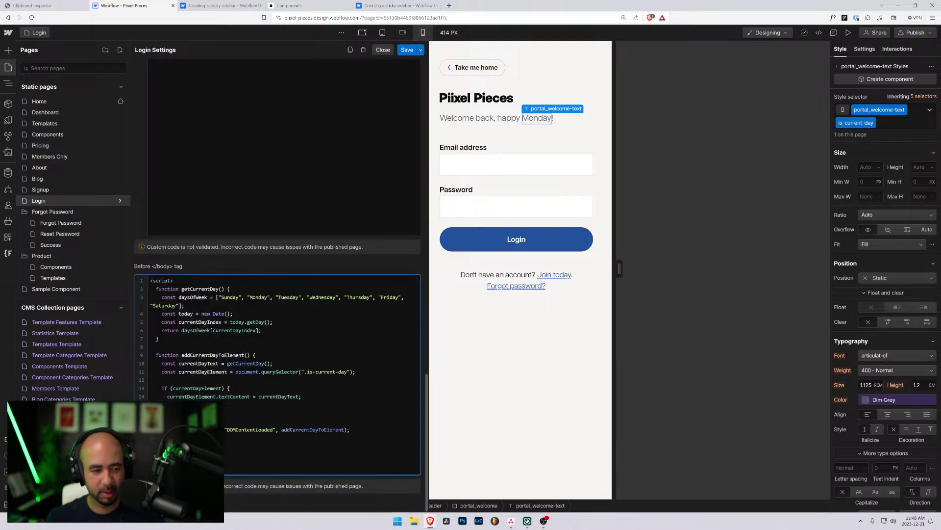
scroll(277, 274, "up", 2)
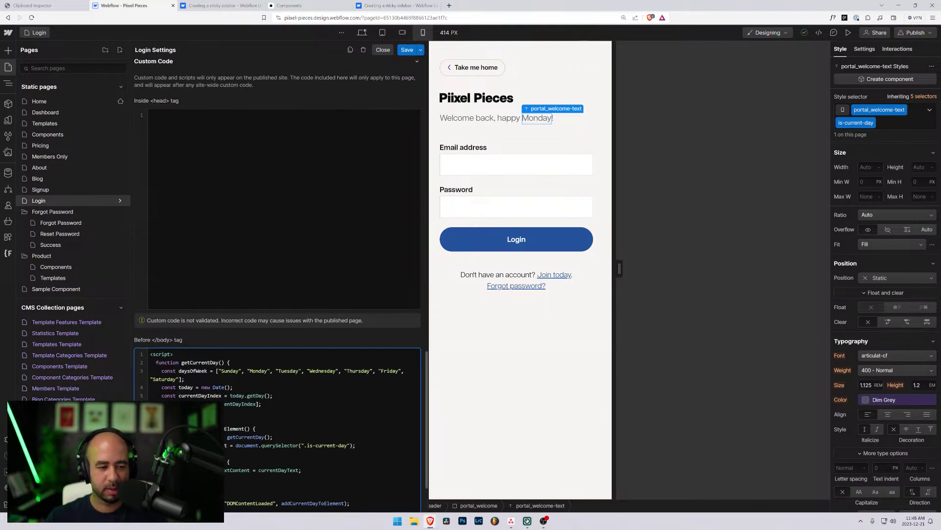
scroll(277, 294, "down", 1)
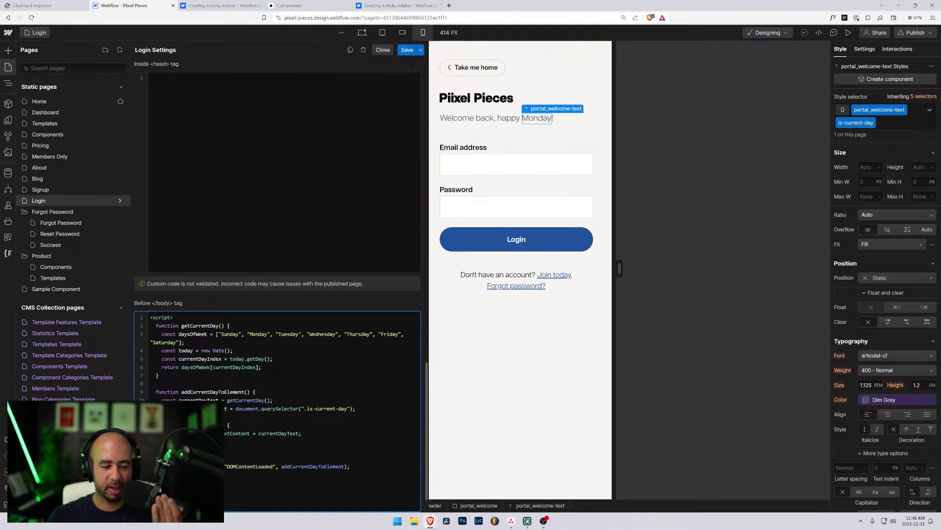
left_click(513, 122)
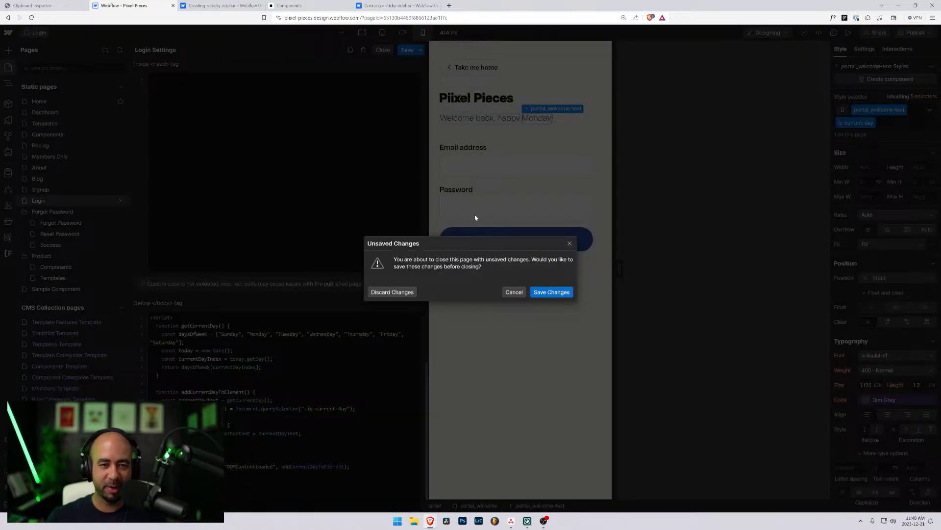
left_click(549, 292)
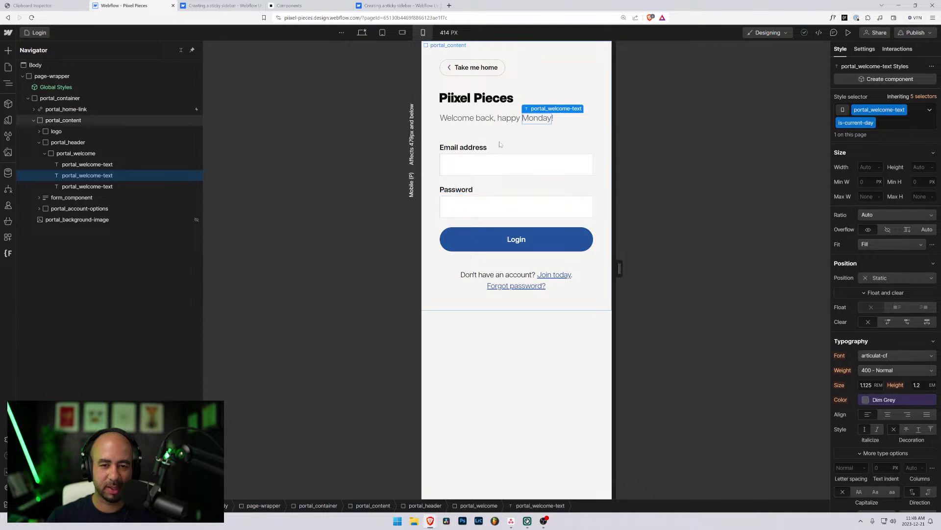
- Check the three portal_welcome-text elements, then insert a Paragraph element inside the portal_welcome block
left_click(503, 121)
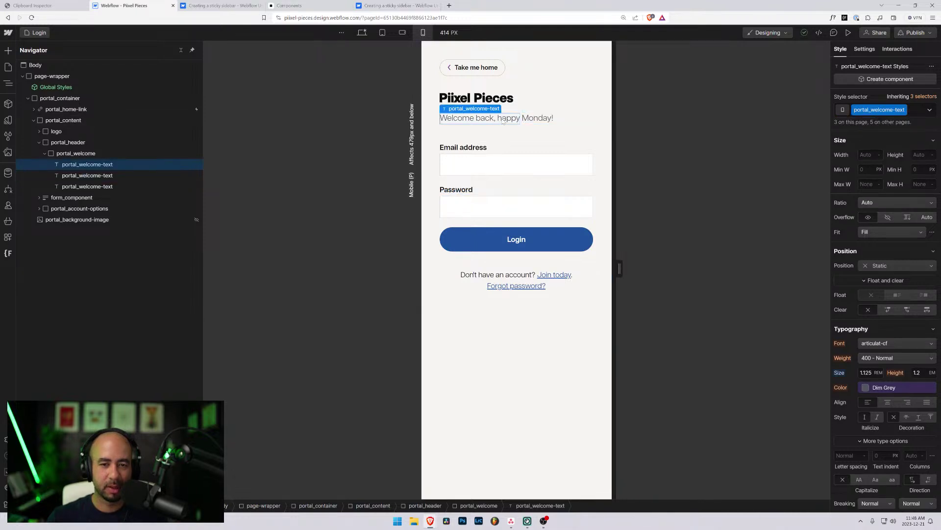
left_click(79, 176)
left_click(78, 187)
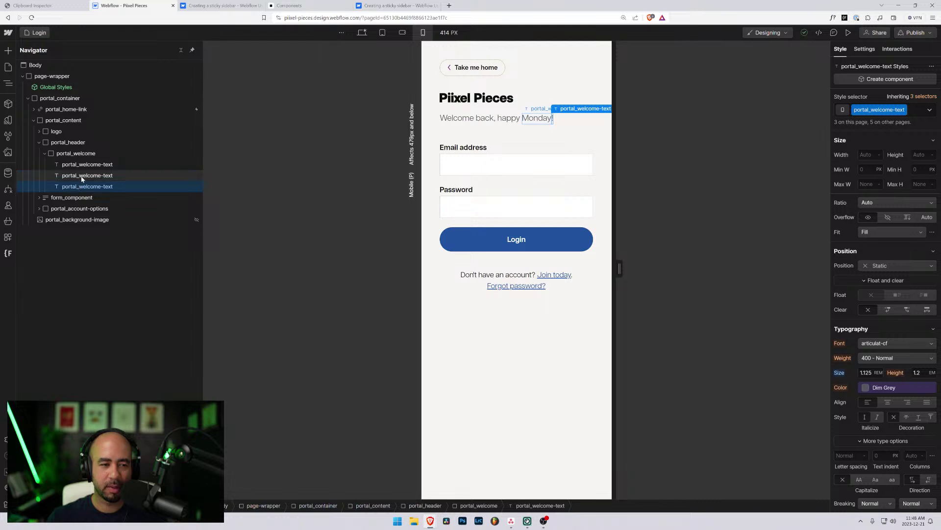
left_click(78, 165)
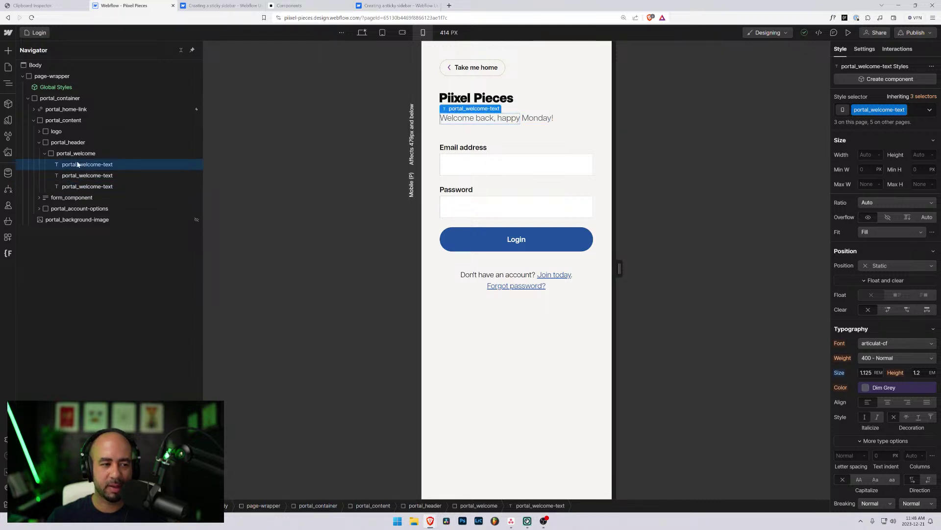
left_click(77, 156)
key("ctrl+k")
type("pae")
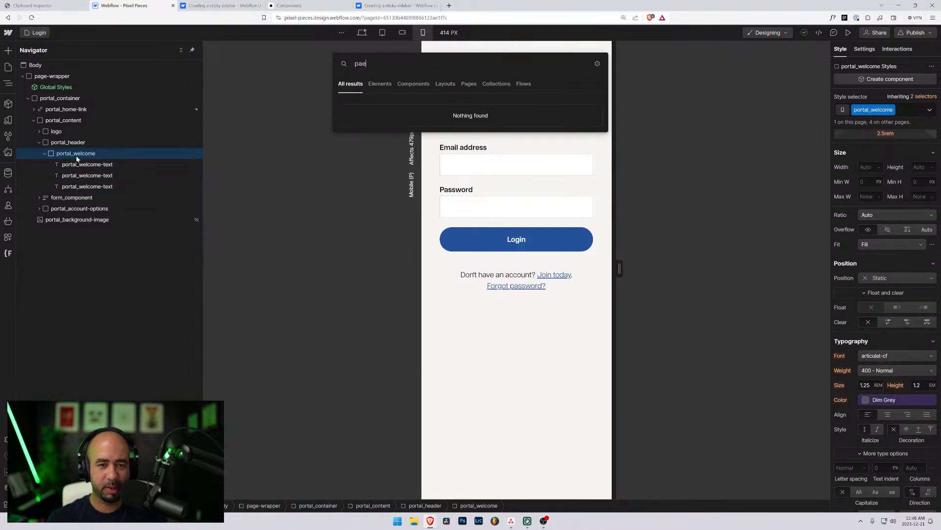
key("BackSpace")
type("ra")
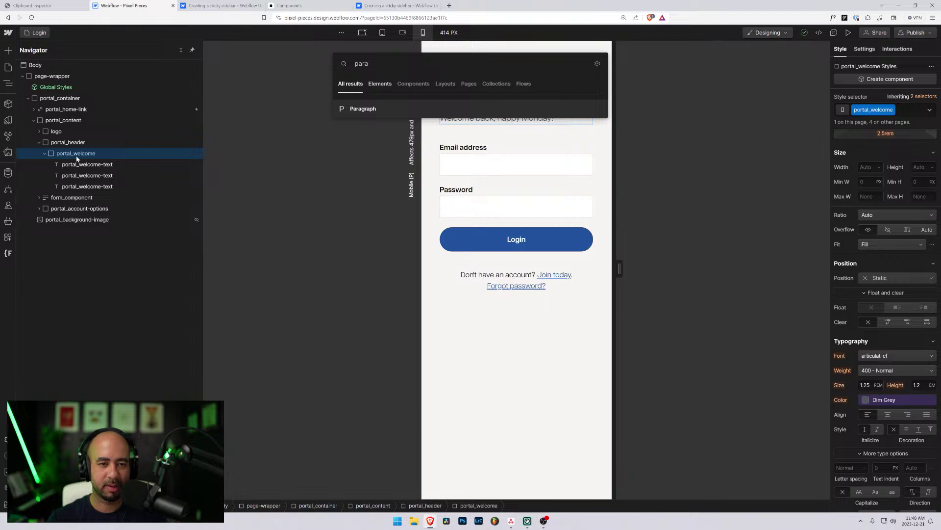
key("Return")
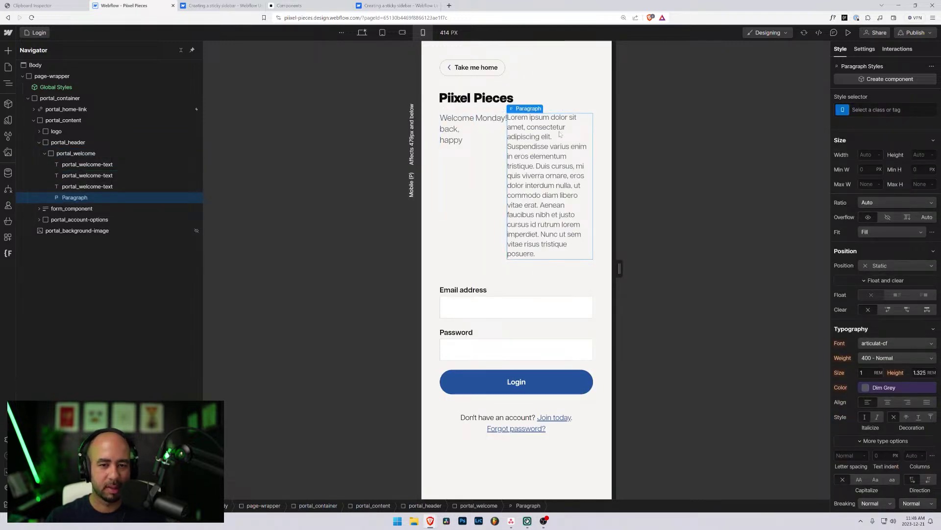
- Replace the new paragraph's placeholder text with "Welcome back, happy Monday!"
double_click(537, 129)
type("WE")
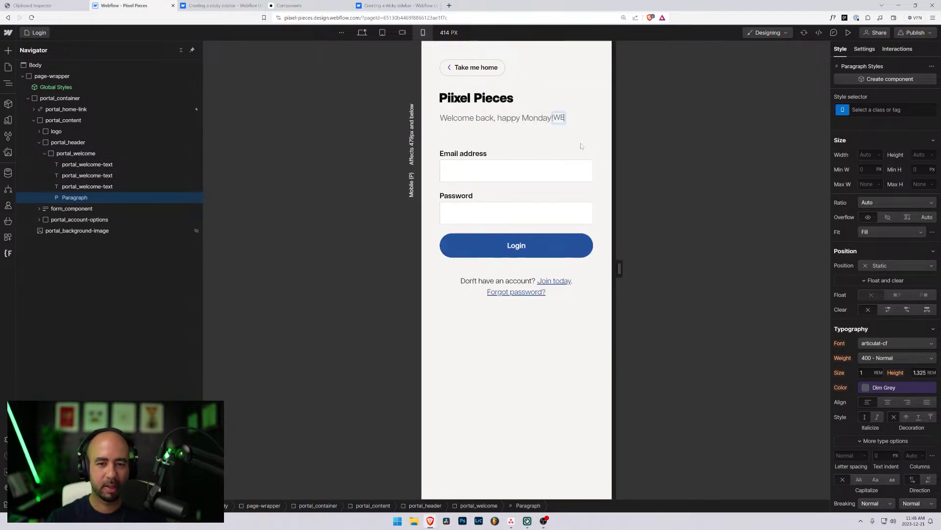
type("lcome")
key("BackSpace")
key("BackSpace")
key("BackSpace")
key("BackSpace")
key("BackSpace")
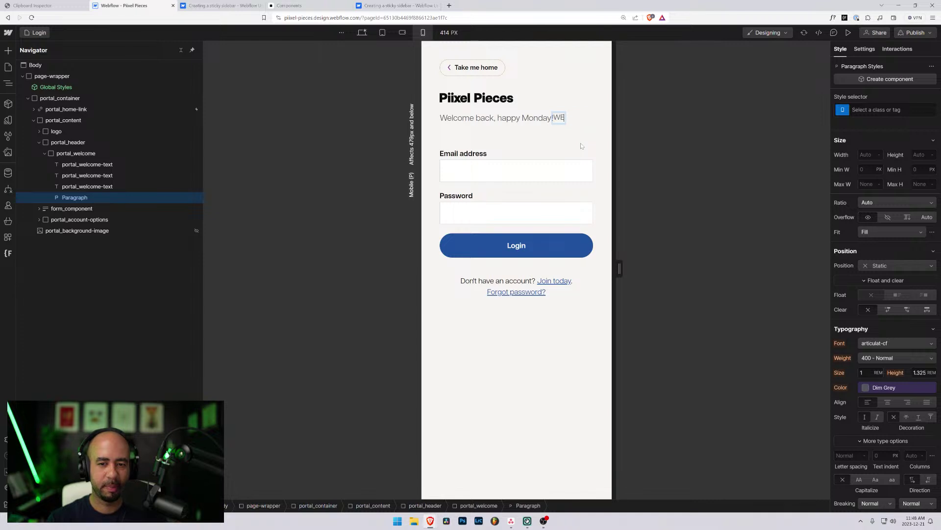
type("lcome back")
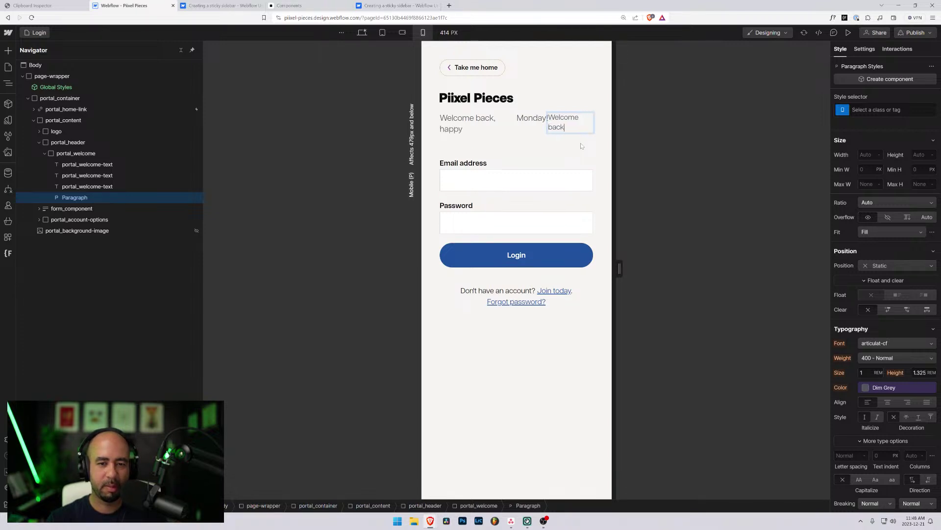
type(", happy Monday!@")
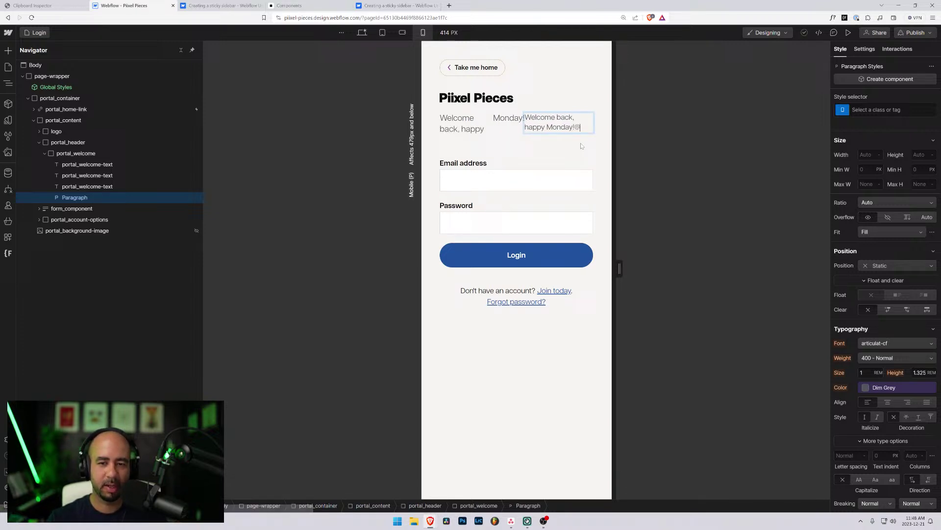
key("BackSpace")
- Wrap the weekday at the end of the new paragraph in a text span and expand the paragraph in the element tree
key("ctrl+shift+Left")
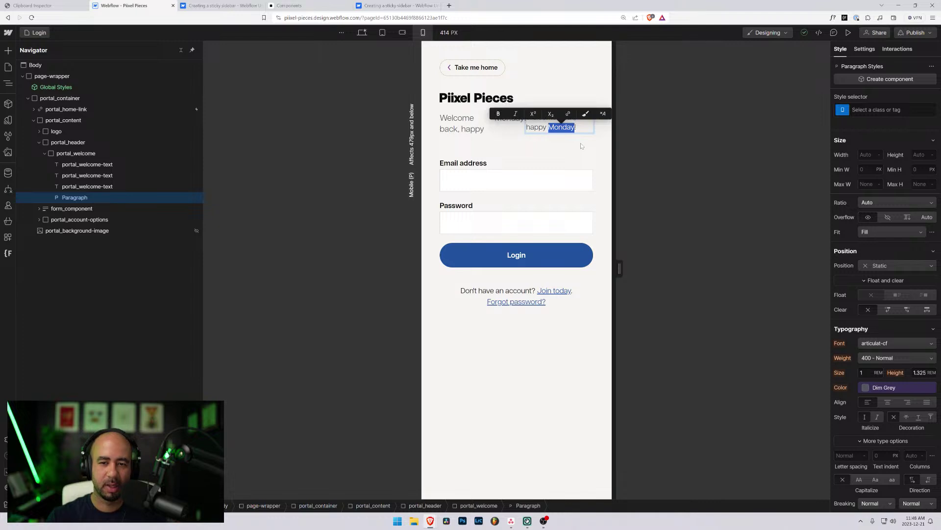
left_click(586, 114)
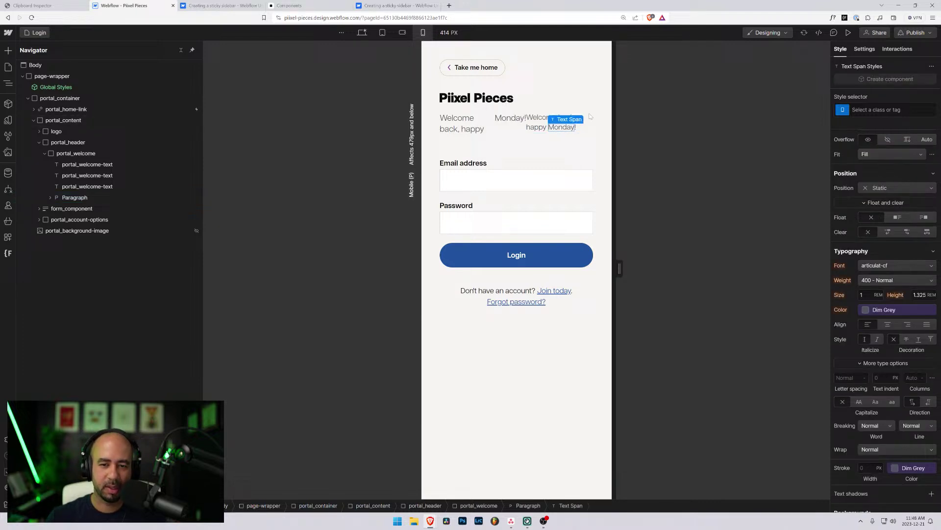
left_click(49, 198)
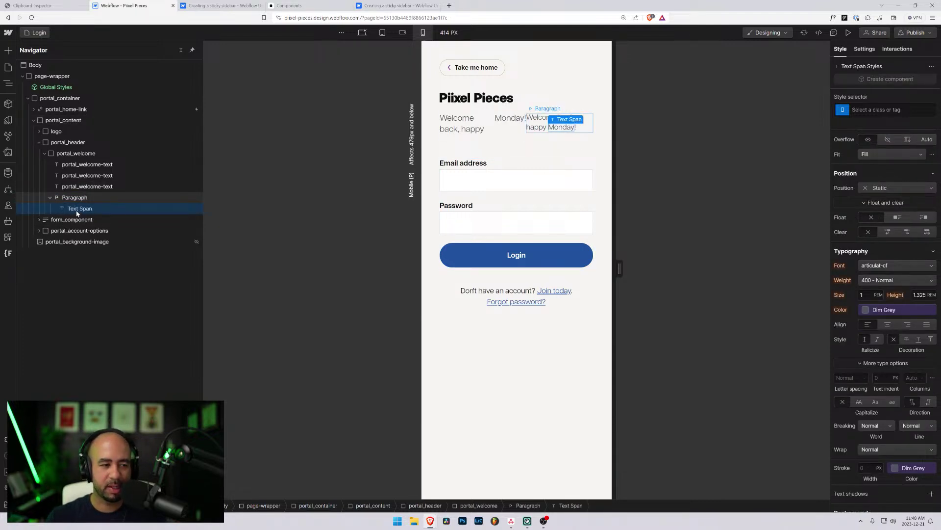
- At the desktop breakpoint, give the paragraph's text span the class portal_welcome-text with the combo class is-current-day
left_click(79, 176)
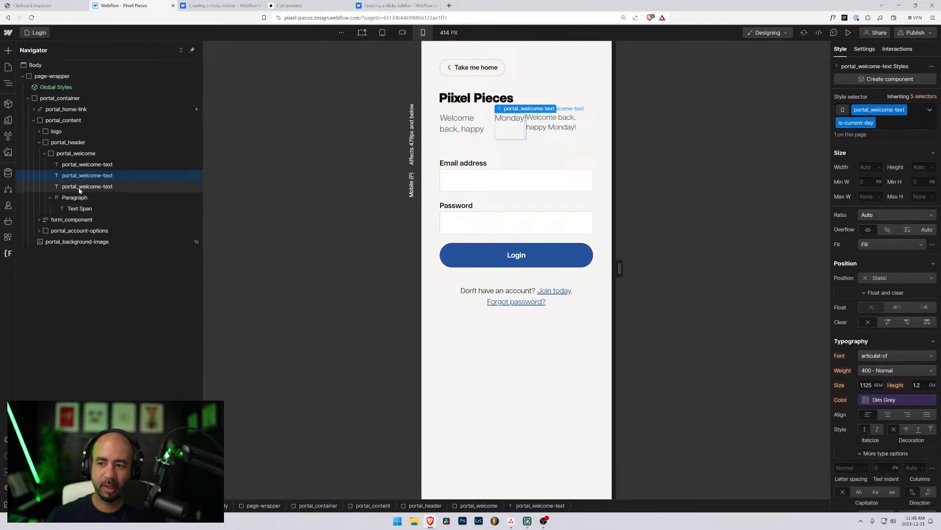
left_click(76, 209)
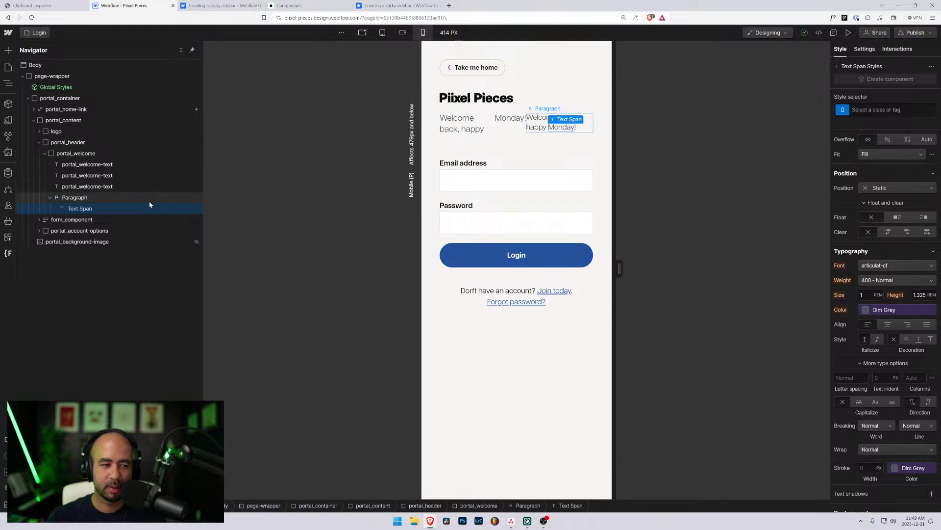
left_click(878, 110)
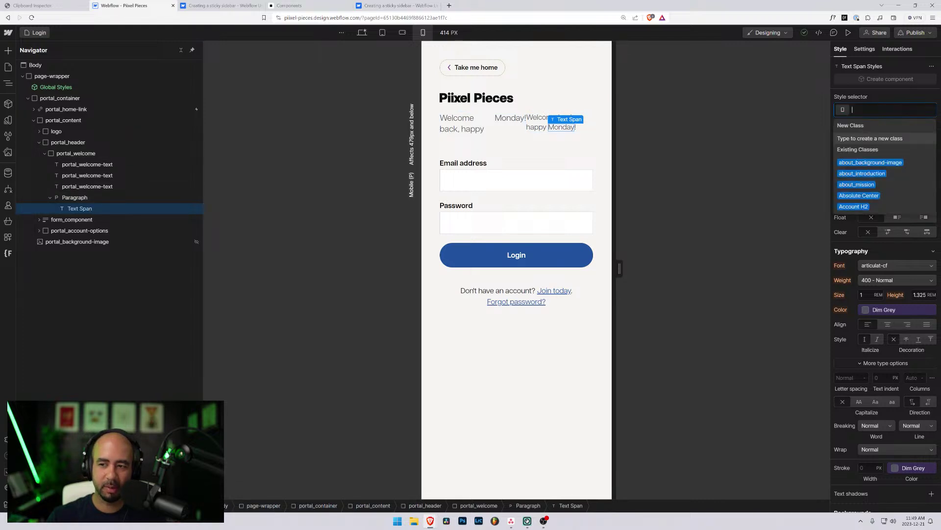
left_click(362, 33)
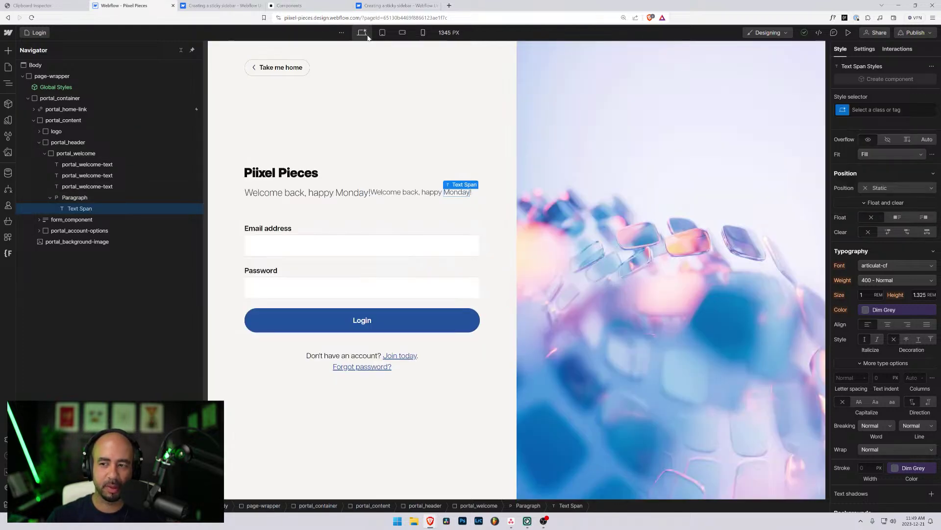
key("ctrl+Return")
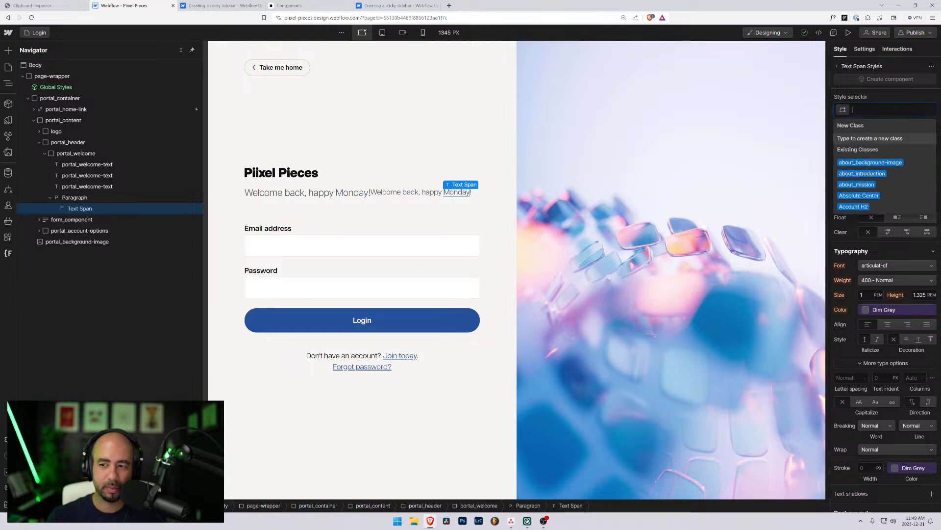
type("porta")
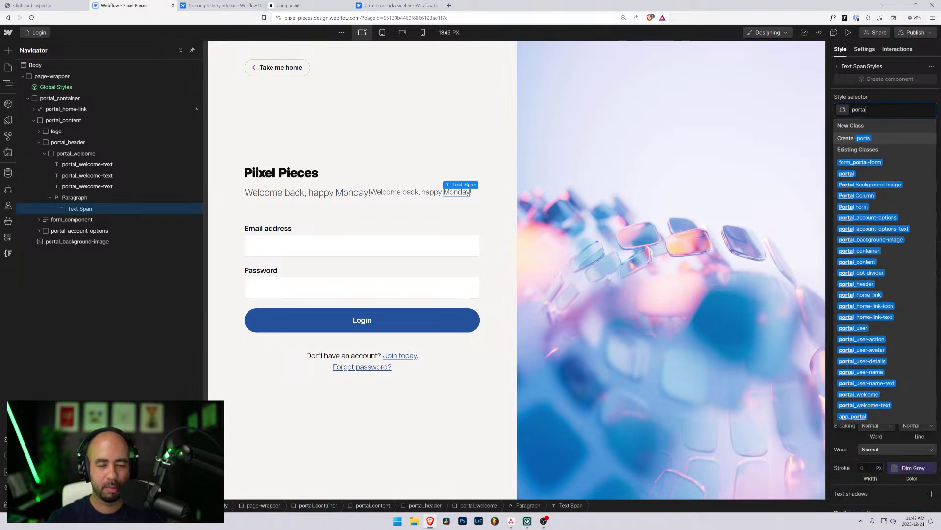
type("l_welc")
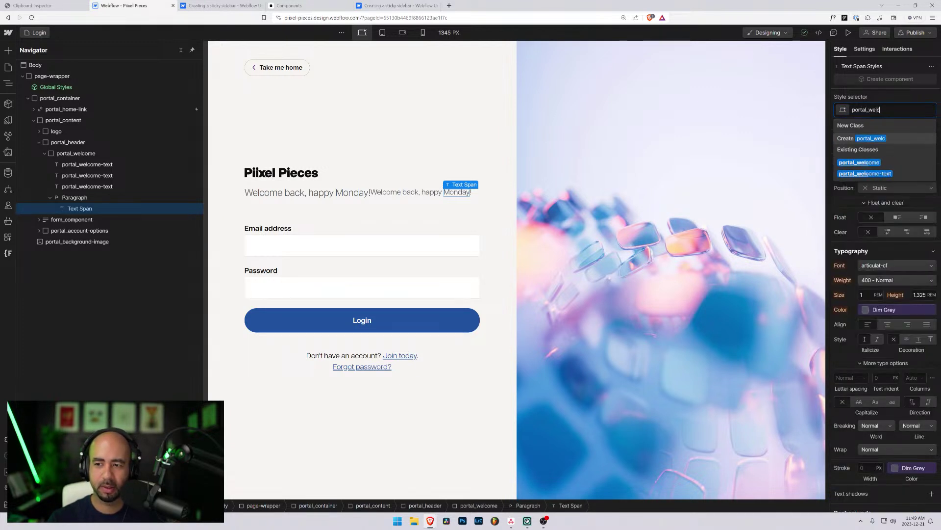
type("ome-testext")
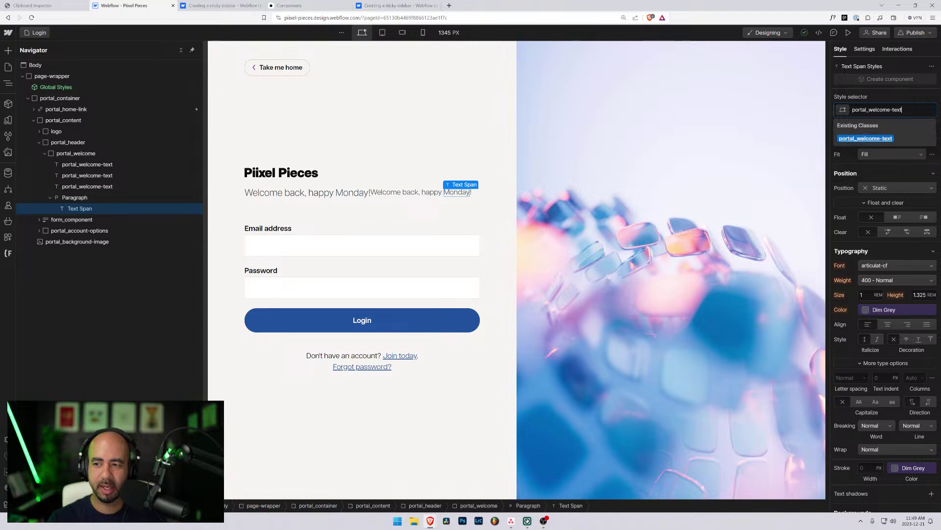
key("Return")
type("ios")
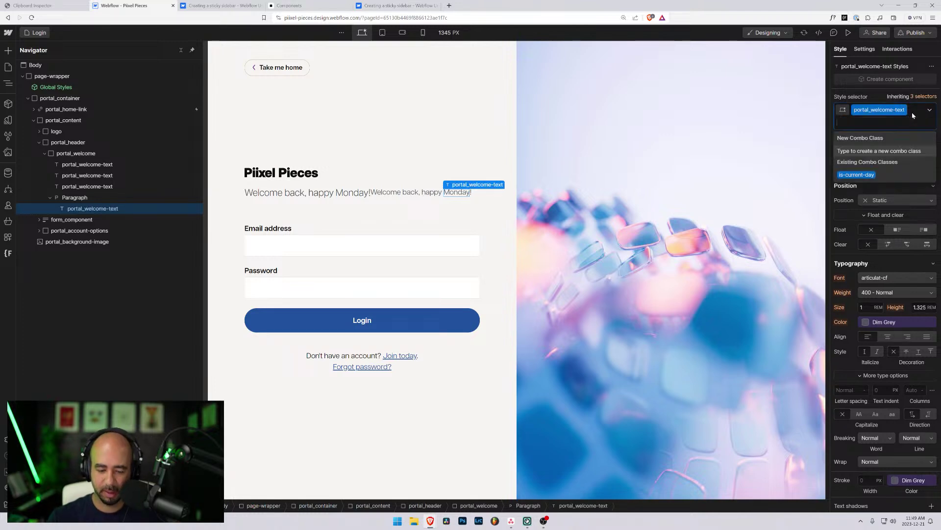
key("BackSpace")
key("BackSpace")
type("s")
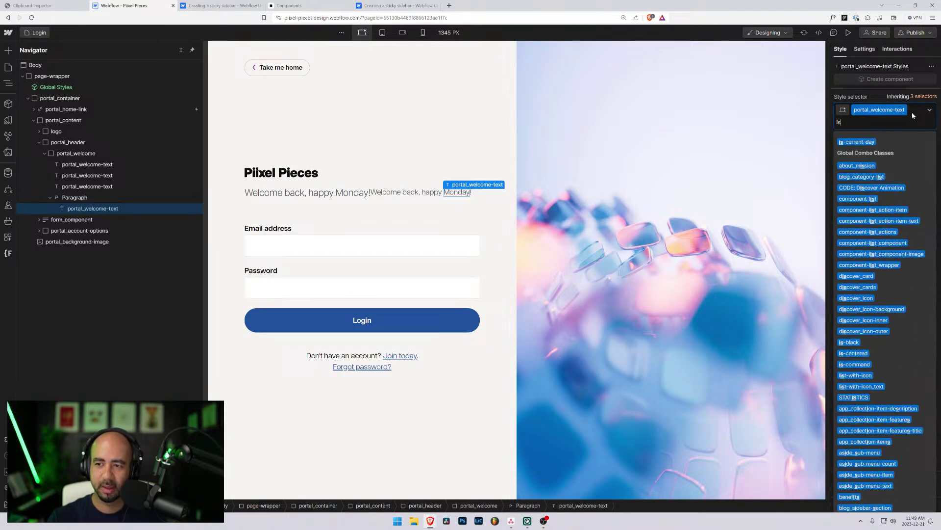
key("Return")
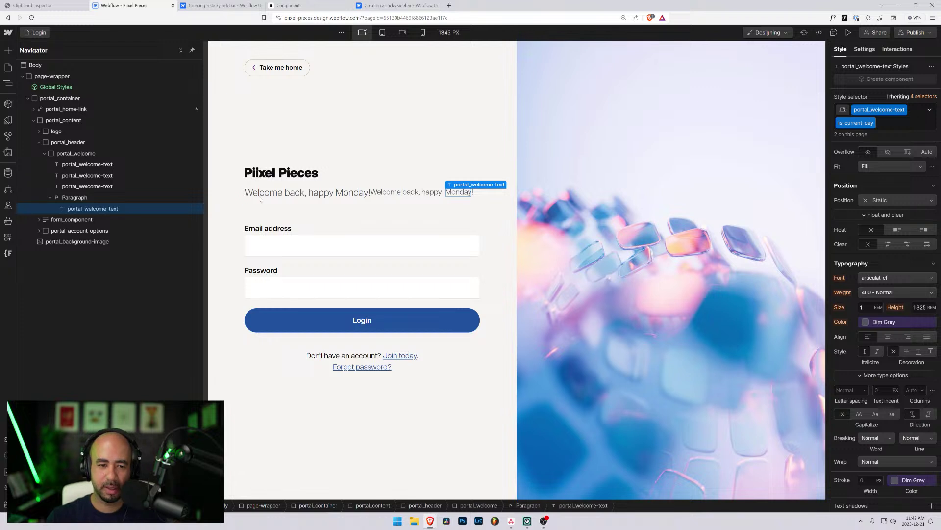
- Apply the portal_welcome-text class to the new paragraph and move it to the first position inside portal_welcome
left_click(93, 198)
key("ctrl+Return")
type("port")
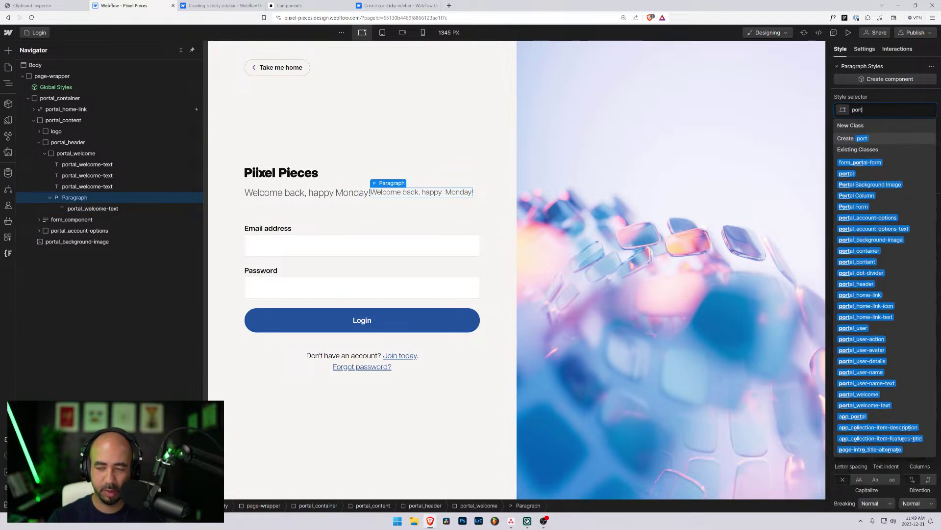
type("al_welcome")
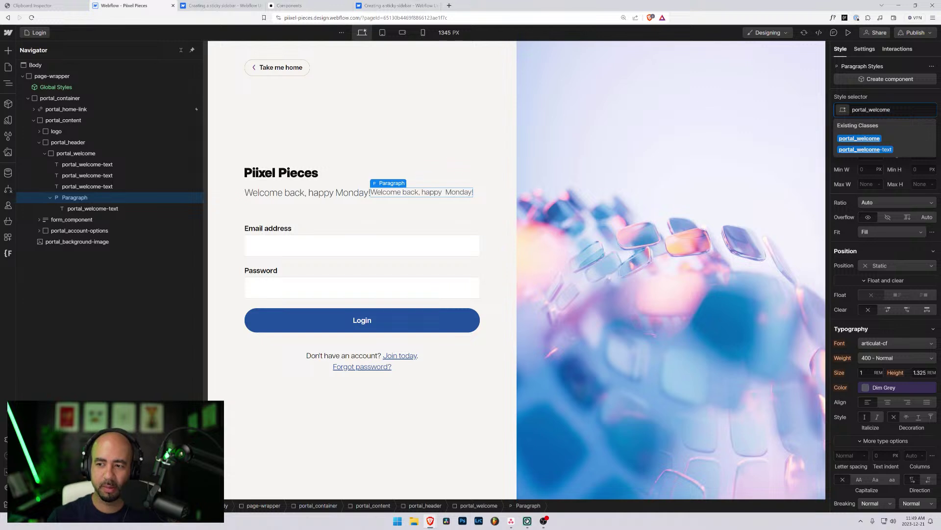
key("Down")
key("Down")
key("Return")
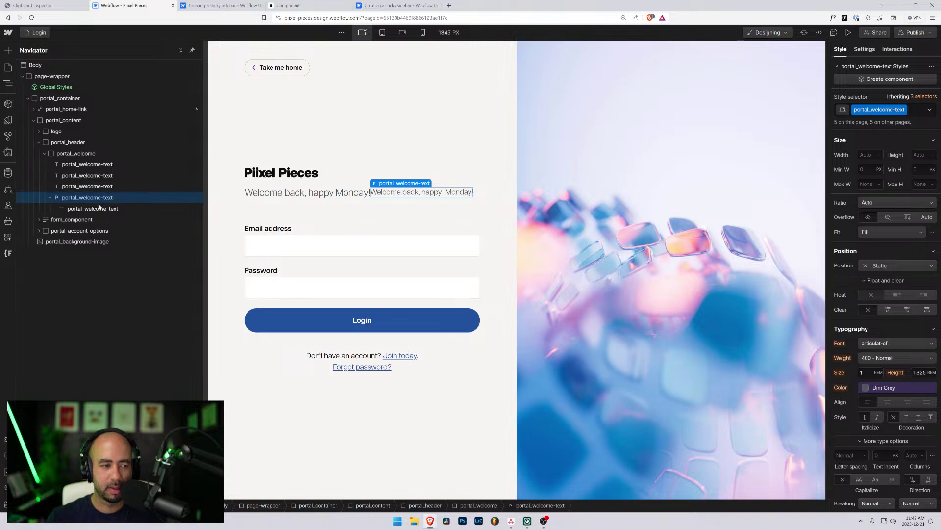
left_click(51, 198)
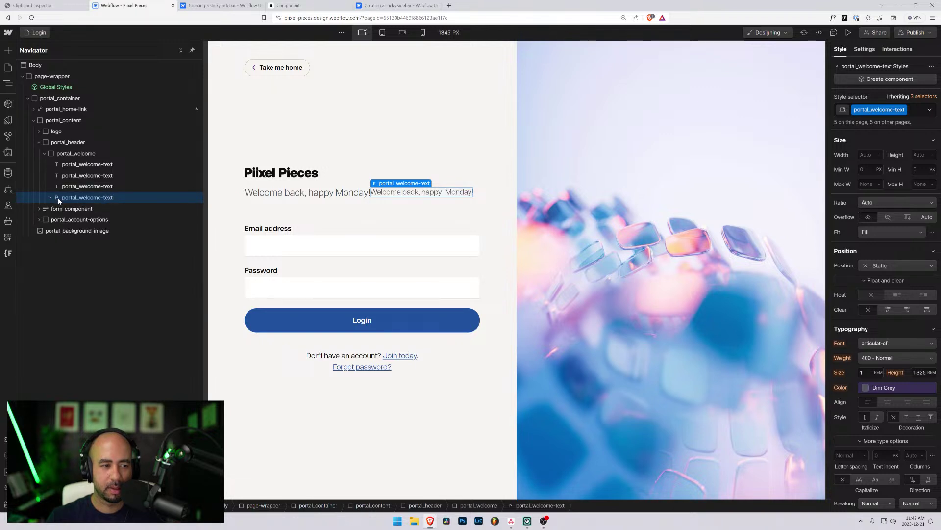
left_click_drag(56, 201, 61, 170)
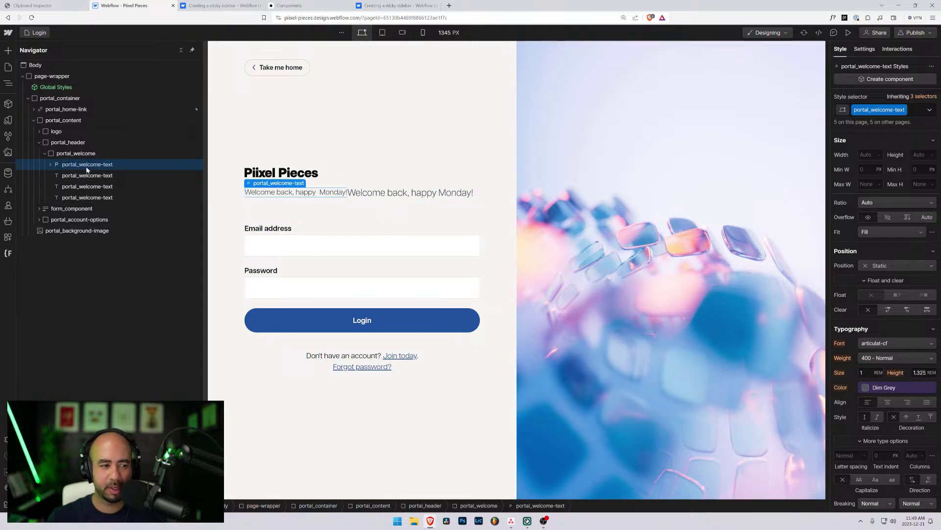
- Compare the classes and text sizes of portal_welcome, the new paragraph, its nested text span and the old text blocks
left_click(59, 156)
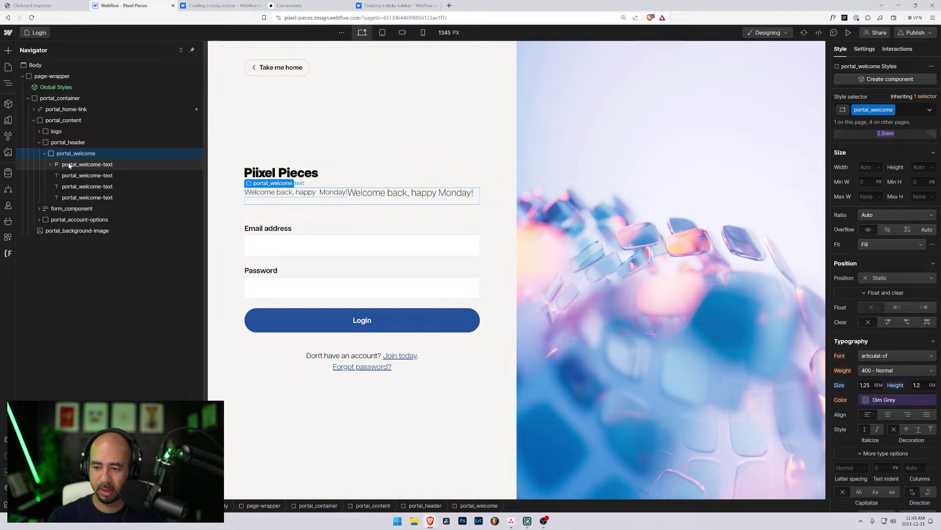
left_click(70, 165)
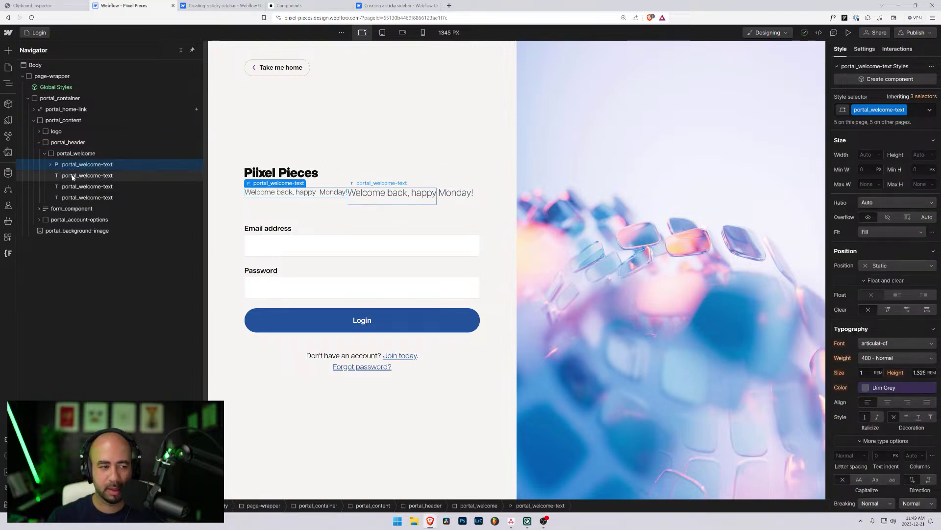
left_click(67, 154)
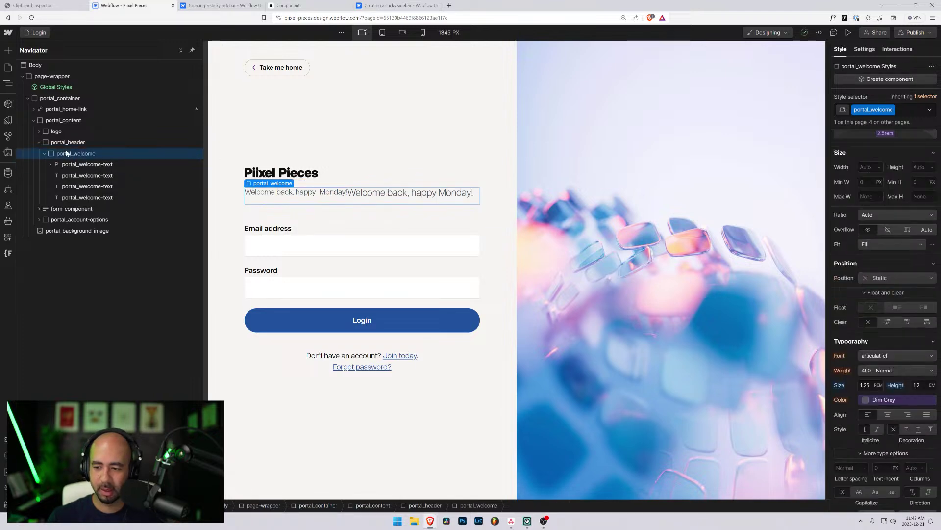
left_click(63, 176)
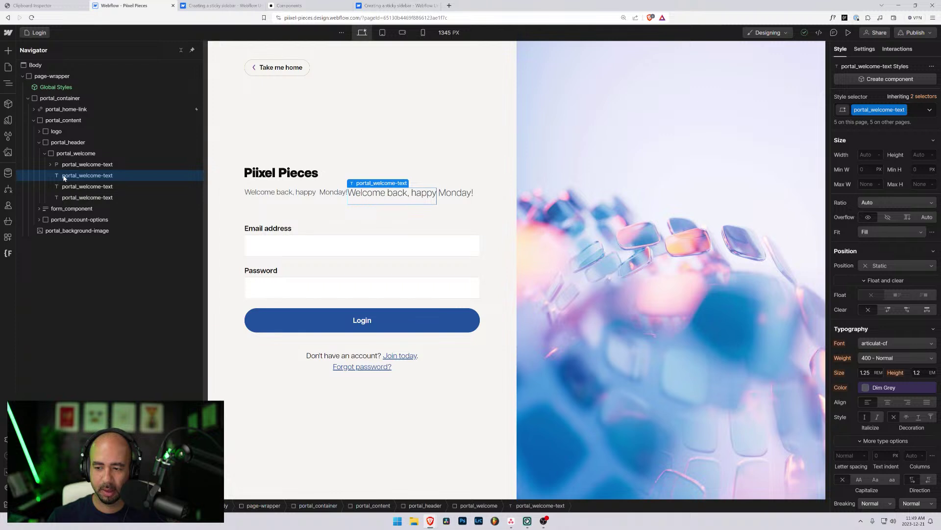
left_click(52, 166)
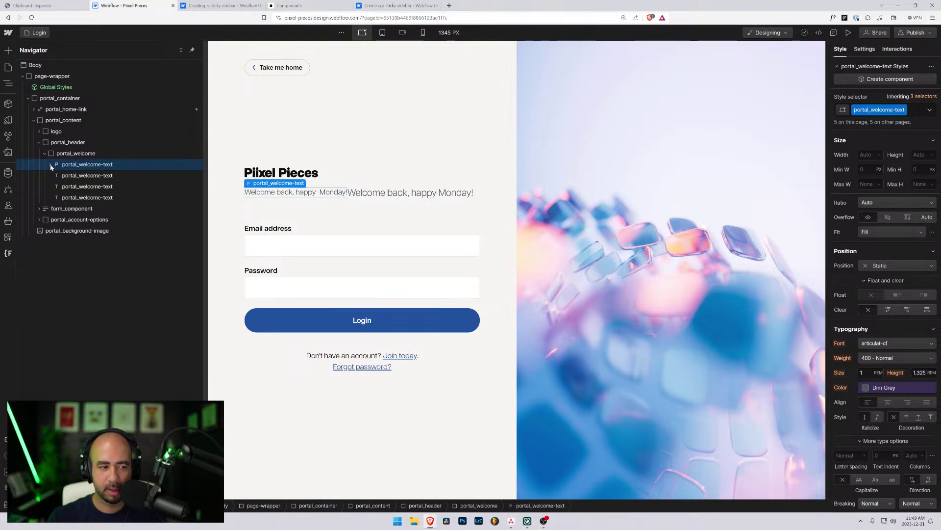
left_click(51, 165)
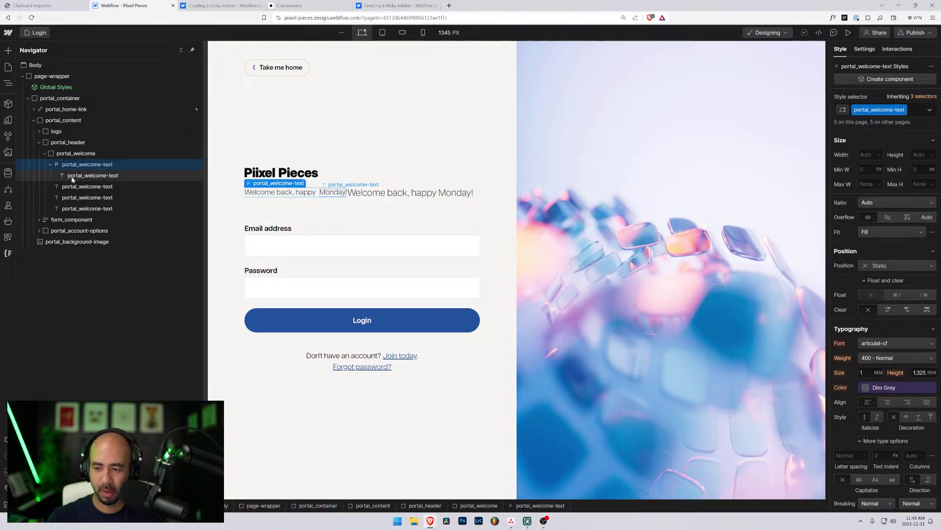
left_click(72, 176)
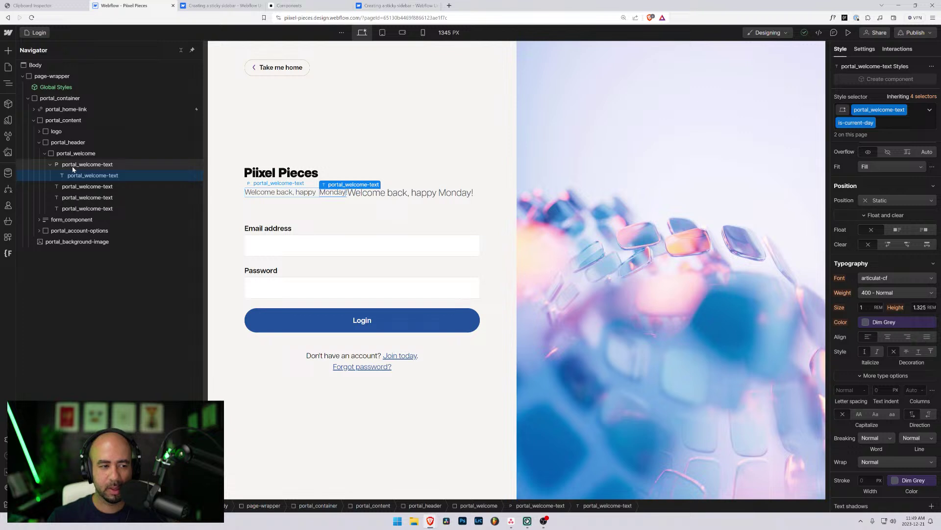
left_click(73, 168)
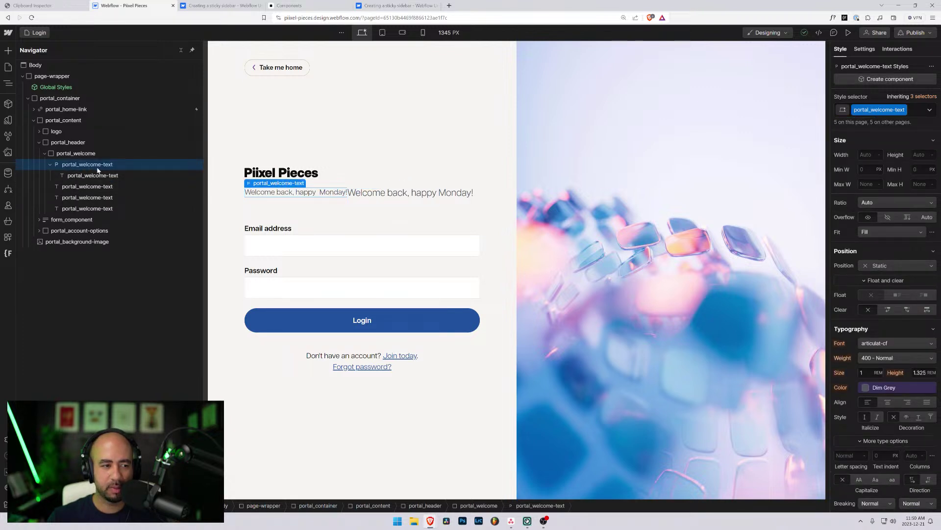
left_click(84, 209)
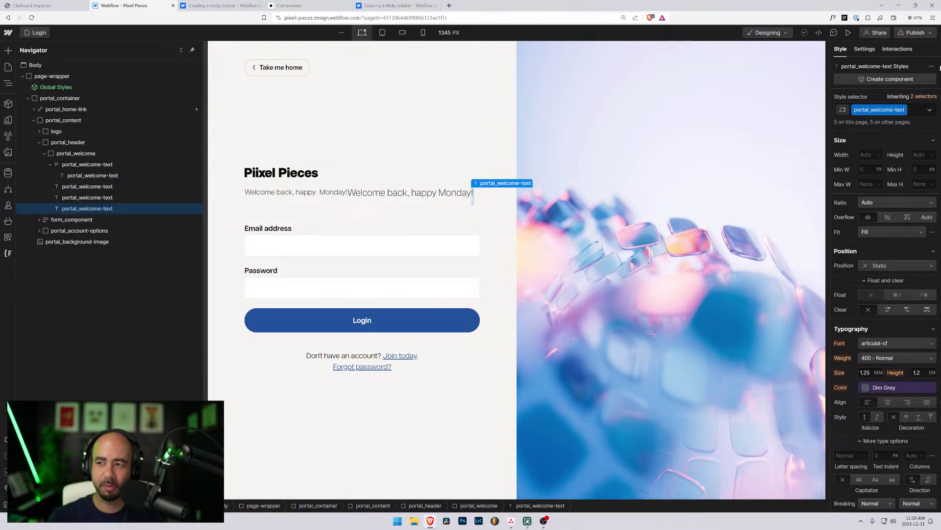
- Publish the site to the staging domain and check the welcome message on the live Login page
left_click(931, 34)
left_click(881, 162)
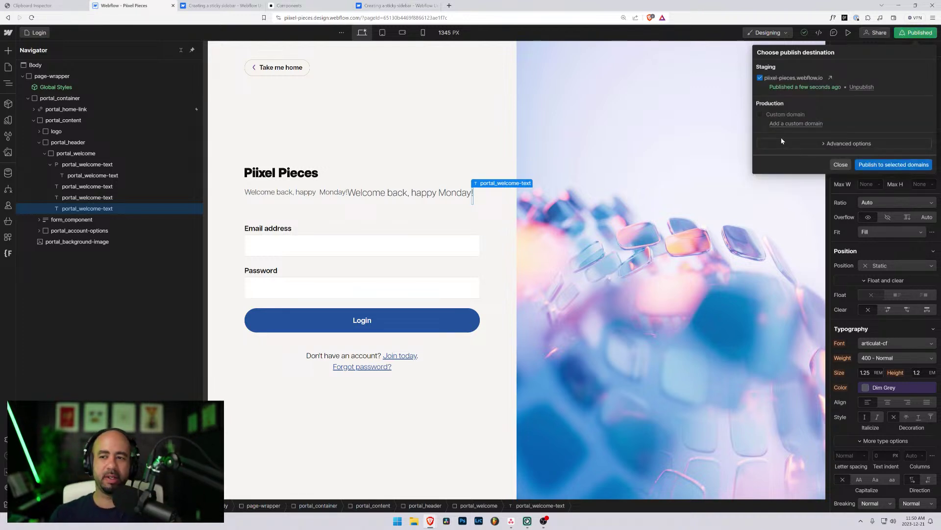
left_click(831, 78)
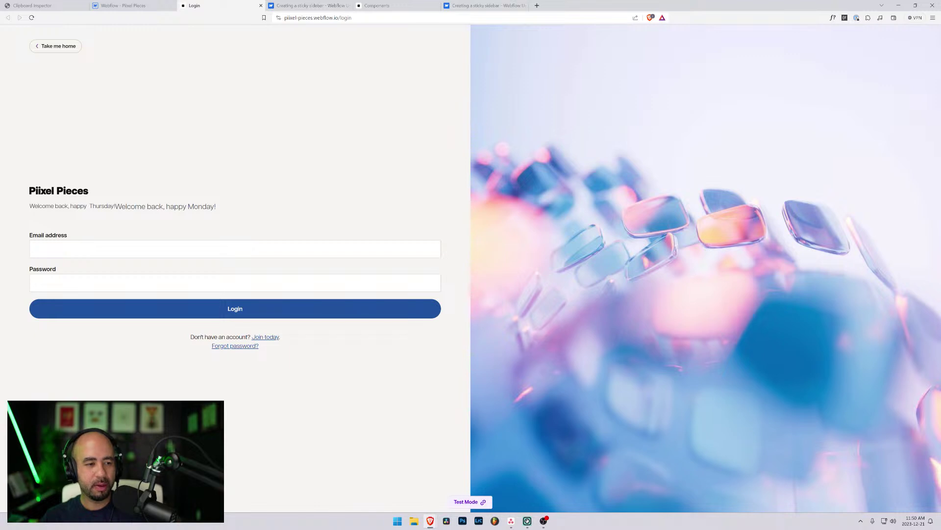
left_click_drag(95, 206, 212, 207)
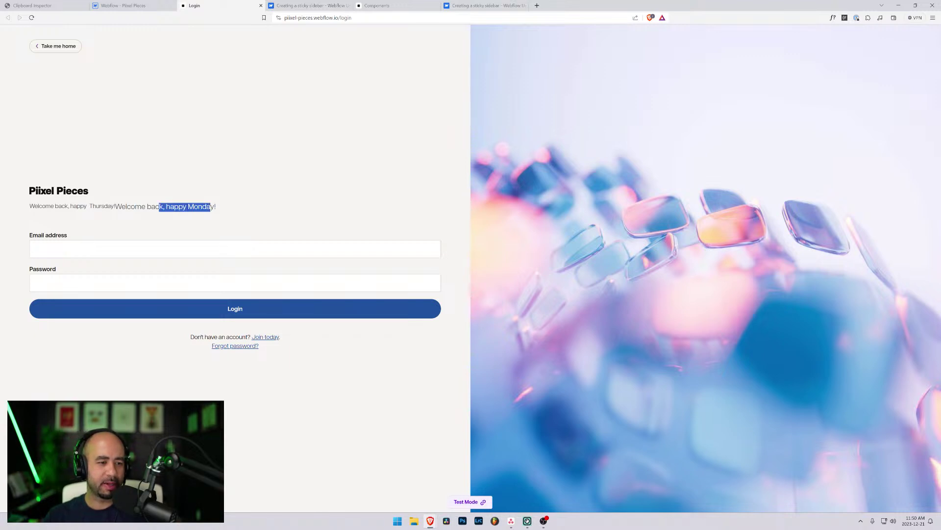
- Back in the Designer, delete the three old portal_welcome-text blocks that follow the new paragraph
left_click(131, 6)
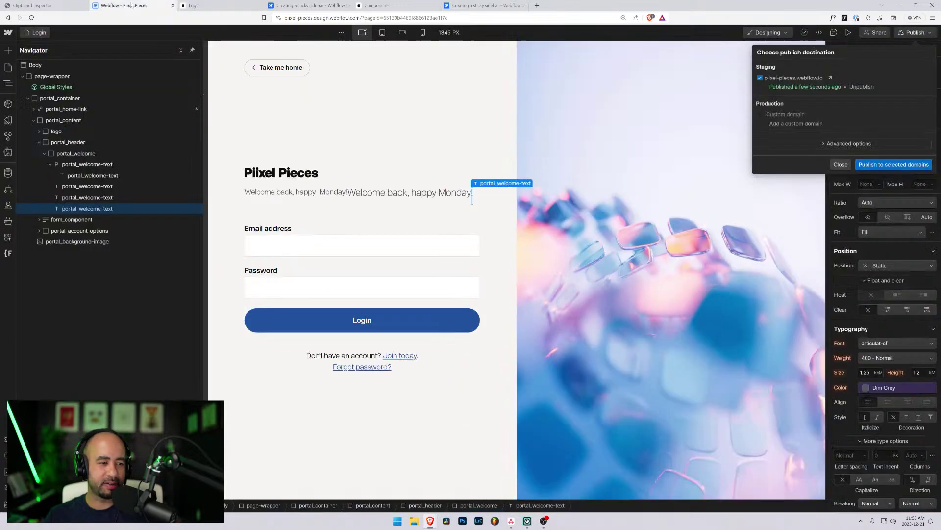
left_click(80, 187)
key("ctrl+z")
key("ctrl+z")
key("ctrl+z")
key("ctrl+z")
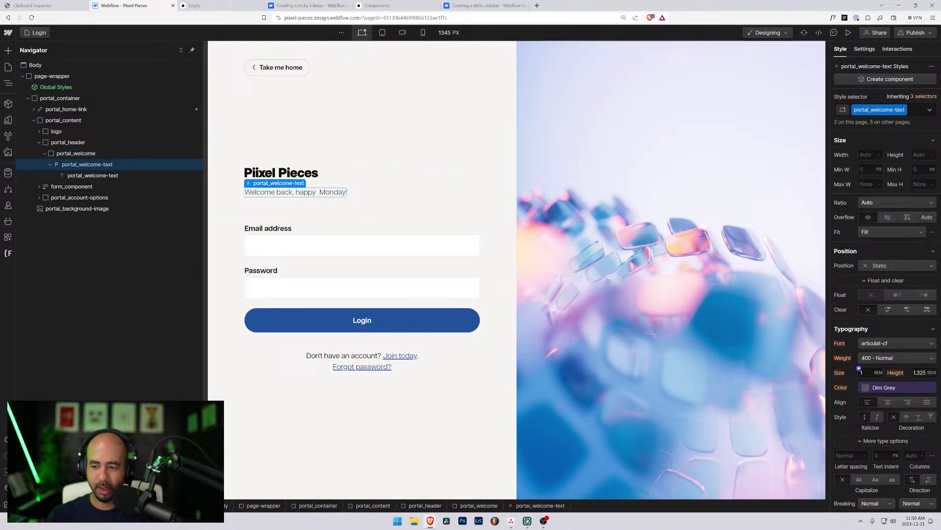
- Set the welcome paragraph's font size to 1.25 rem and its line height to 1.2 em
type("rem")
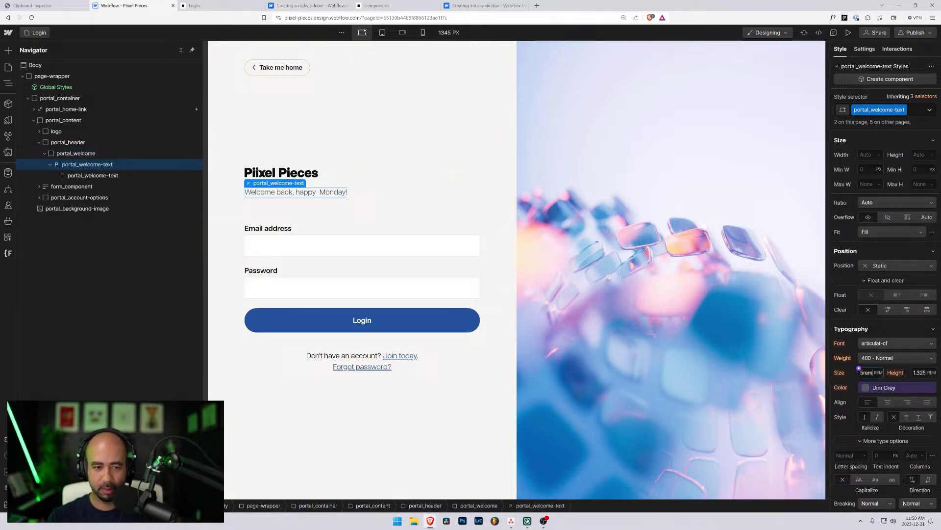
key("Return")
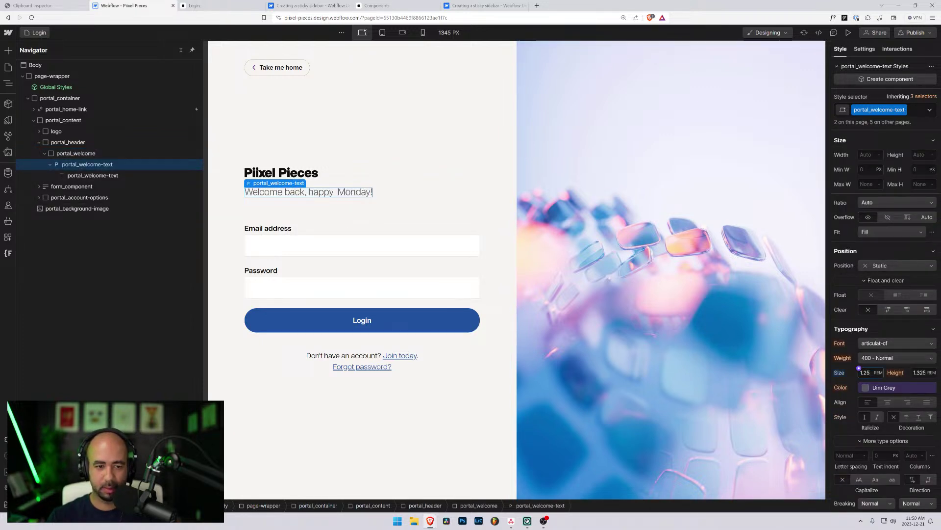
left_click(930, 373)
left_click(923, 370)
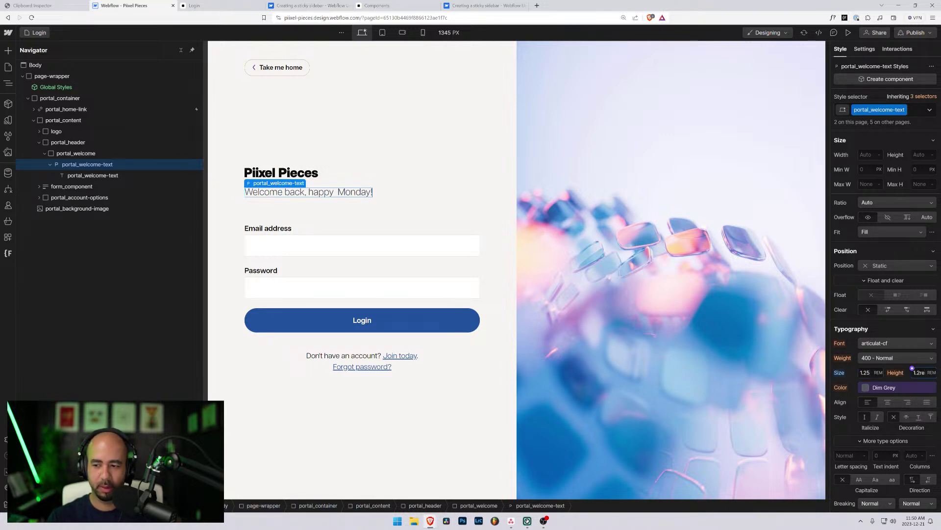
key("Return")
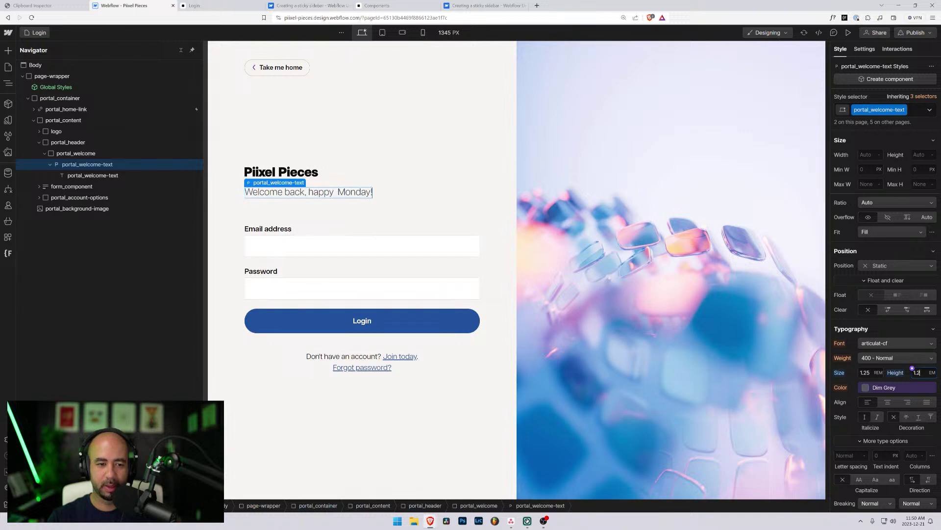
- Remove the extra space before the weekday in the welcome paragraph and check the text at the mobile portrait breakpoint
left_click(403, 33)
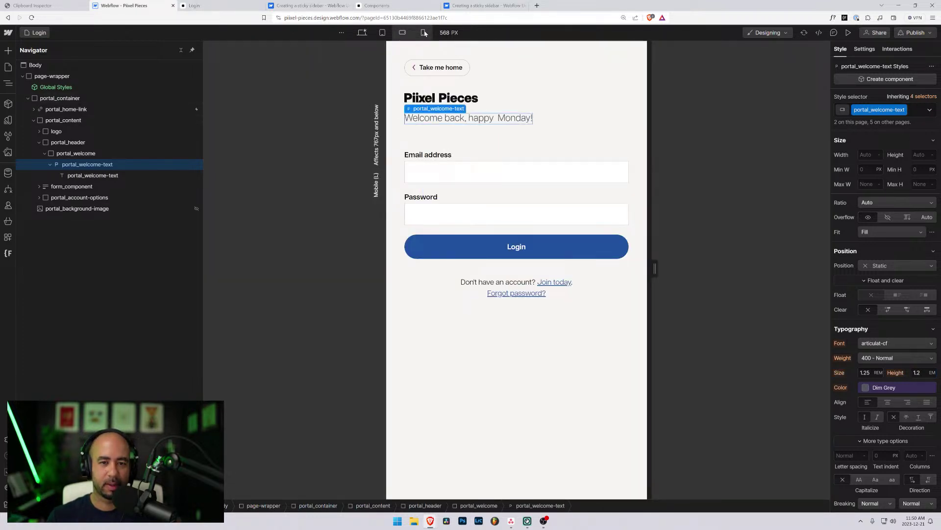
double_click(494, 119)
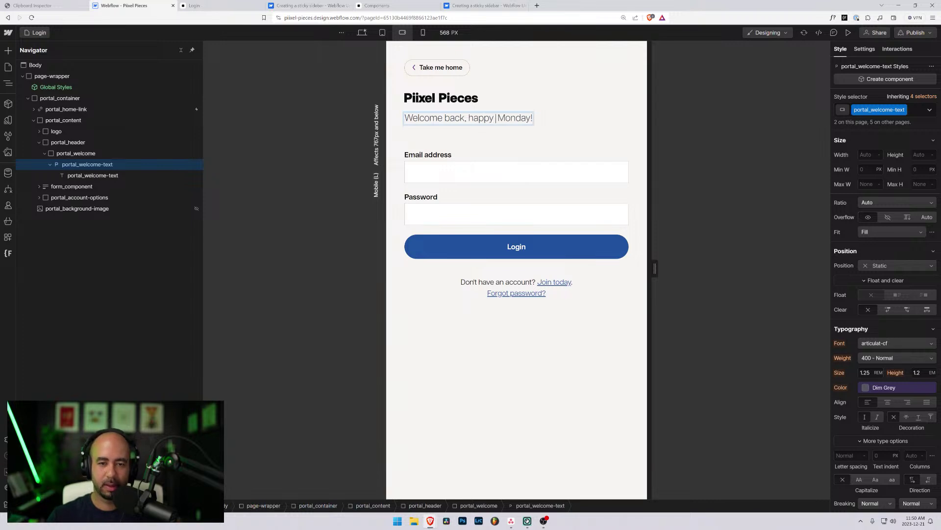
key("BackSpace")
left_click(496, 130)
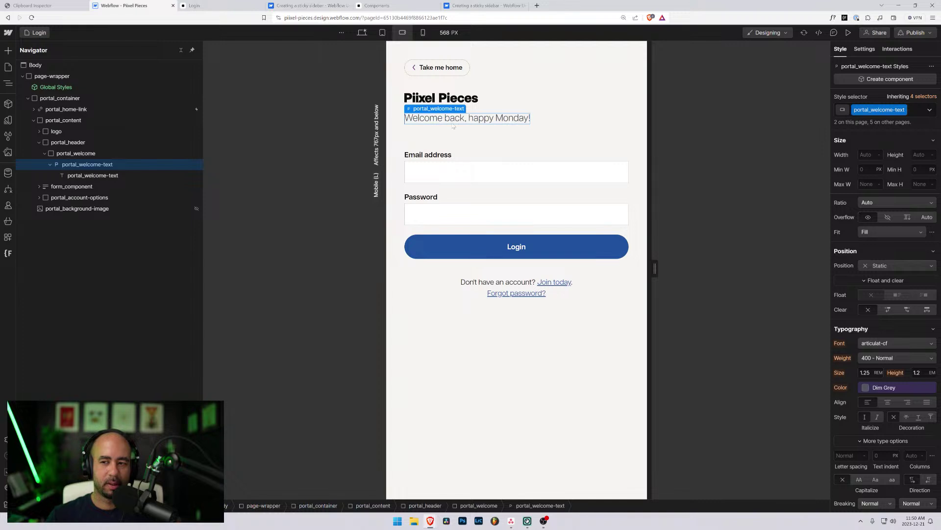
left_click(423, 32)
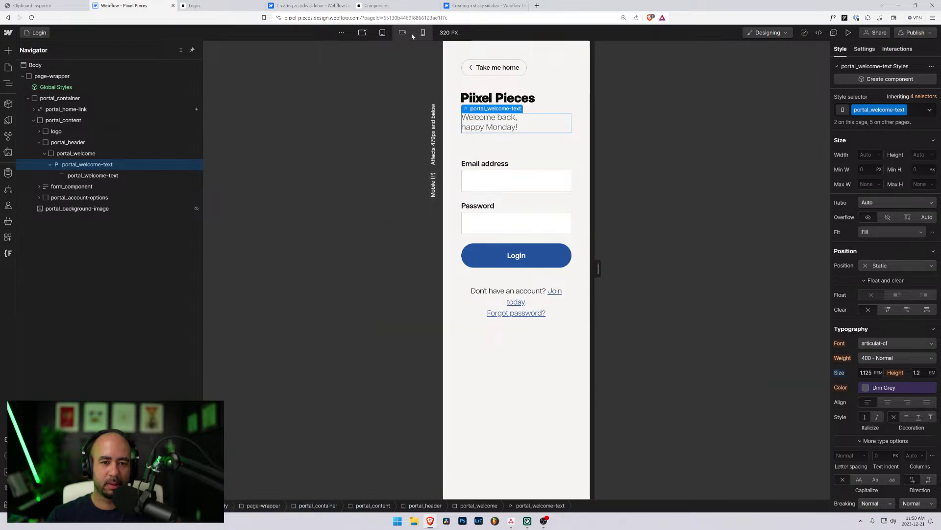
- Open the Forgot Password page and inspect its Portal Background Image element in the page structure
left_click(39, 32)
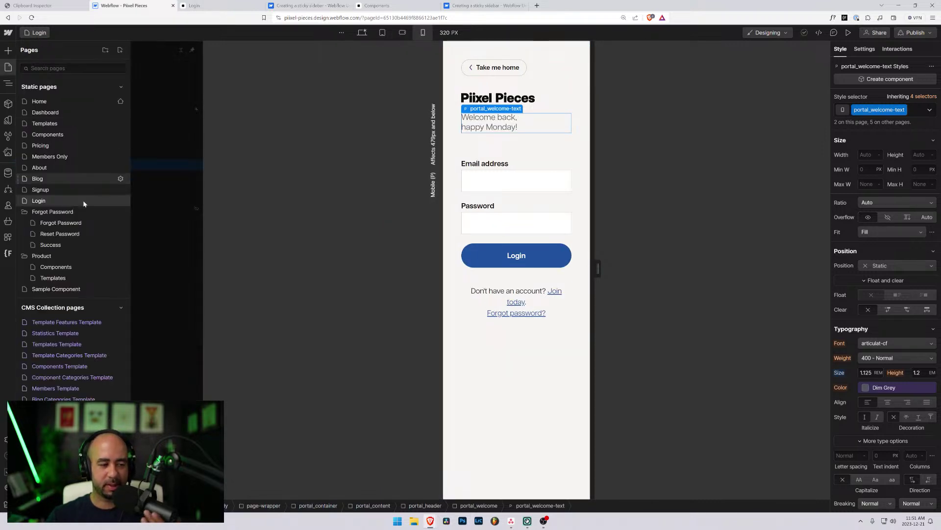
left_click(66, 223)
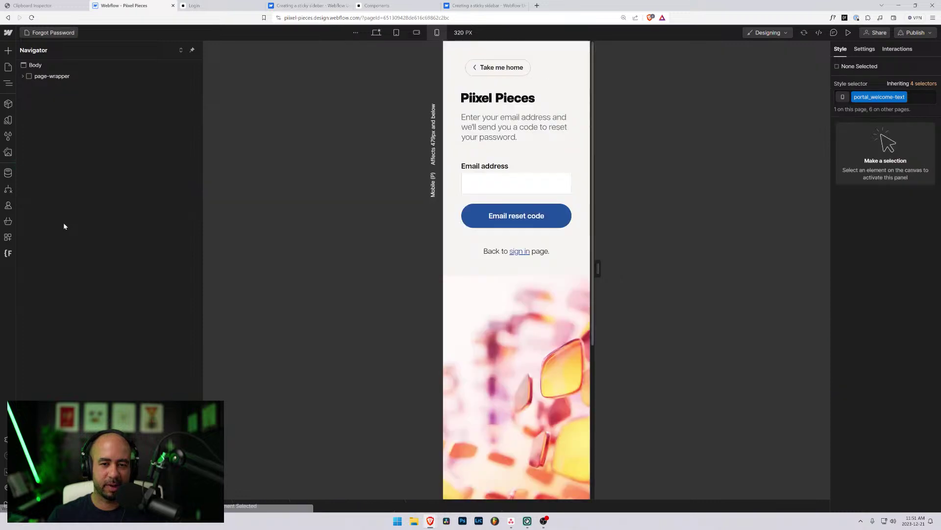
left_click(481, 301)
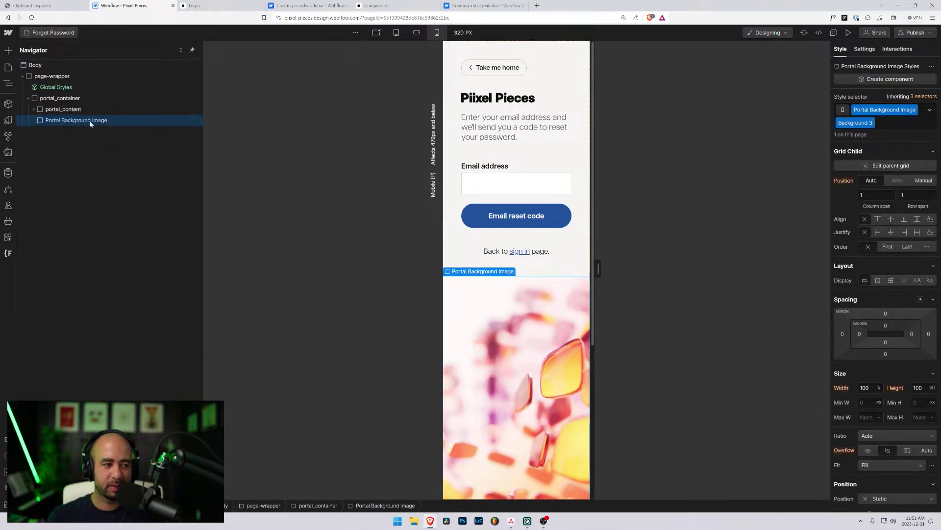
left_click(43, 109)
left_click(44, 121)
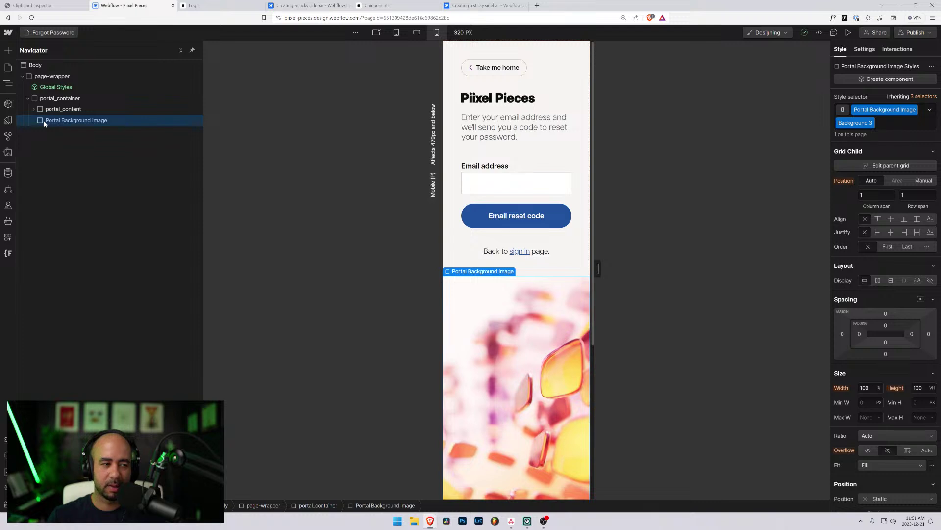
- Open the Signup page at the desktop breakpoint and inspect its portal_background-image element inside portal_container
left_click(52, 33)
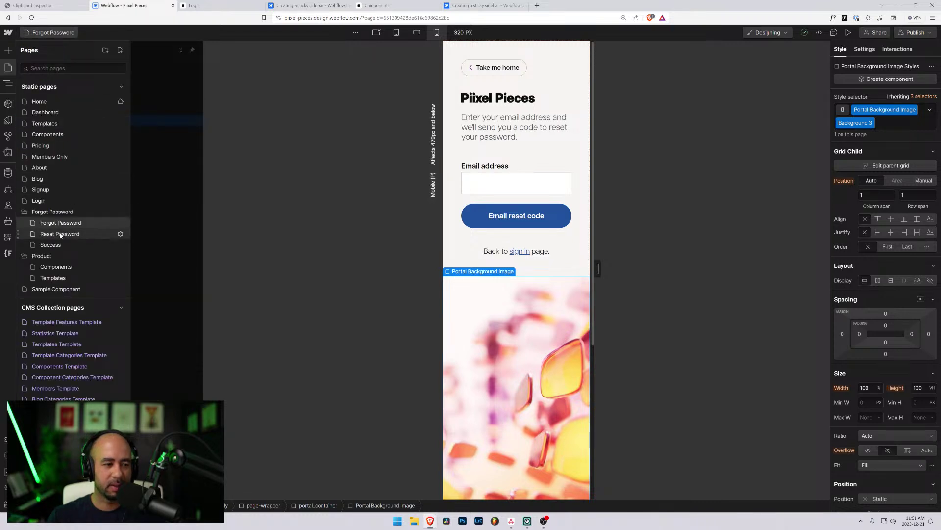
left_click(41, 189)
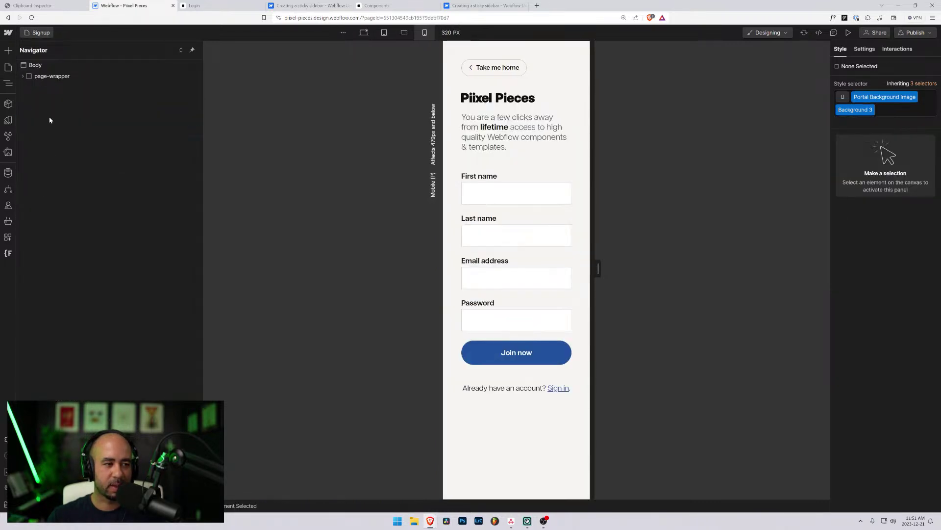
left_click(365, 34)
left_click(22, 76)
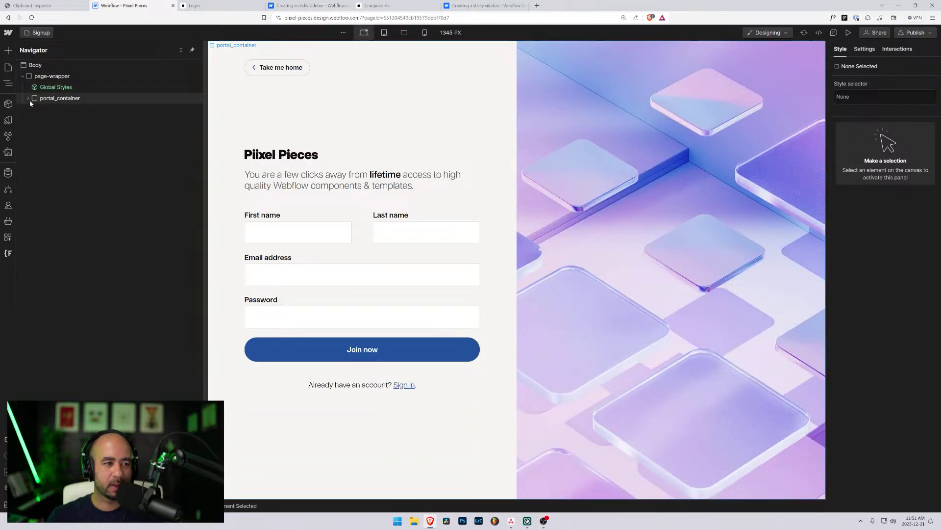
left_click(29, 100)
left_click(54, 121)
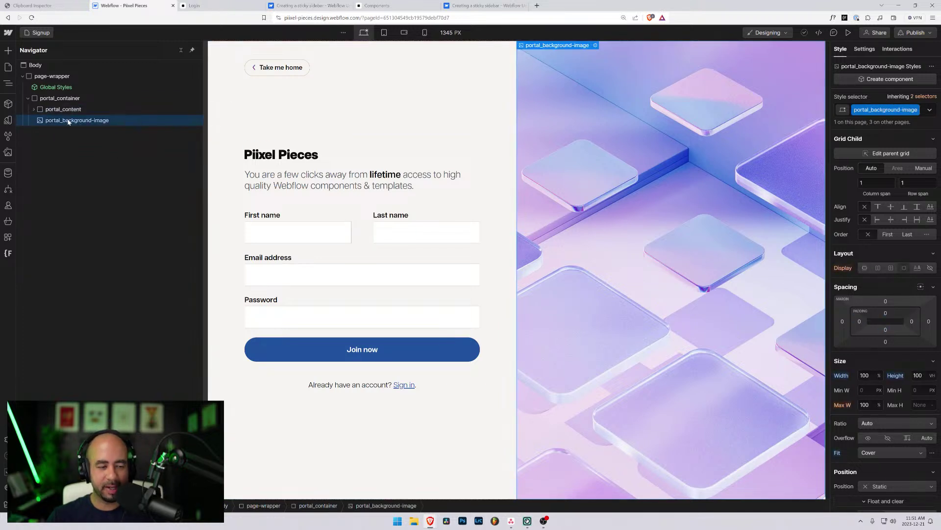
- Review the Login page's structure for comparison, and expand portal_content on the Forgot Password page
left_click(36, 33)
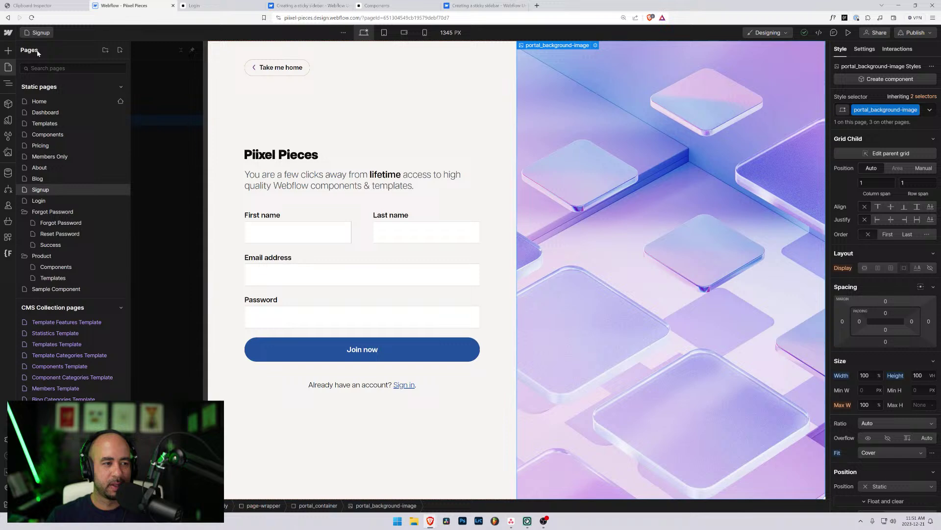
left_click(40, 201)
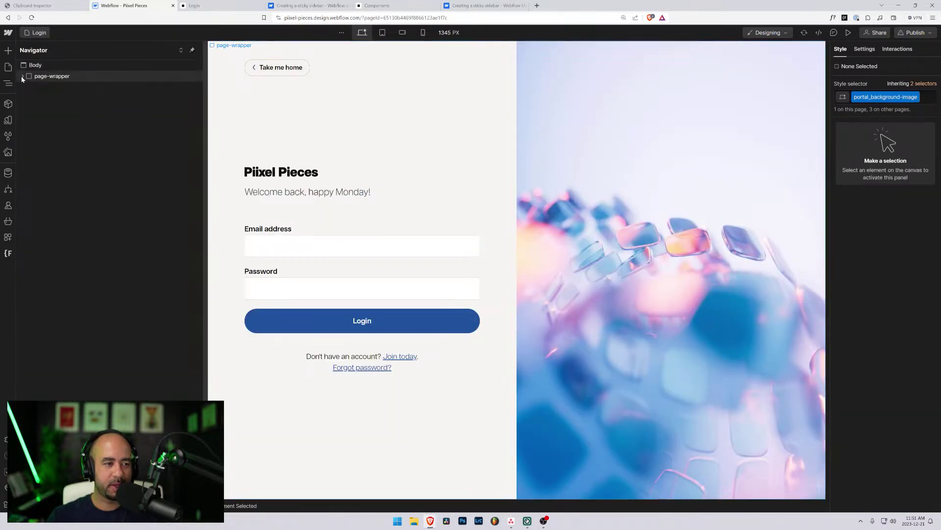
left_click(28, 98)
left_click(36, 33)
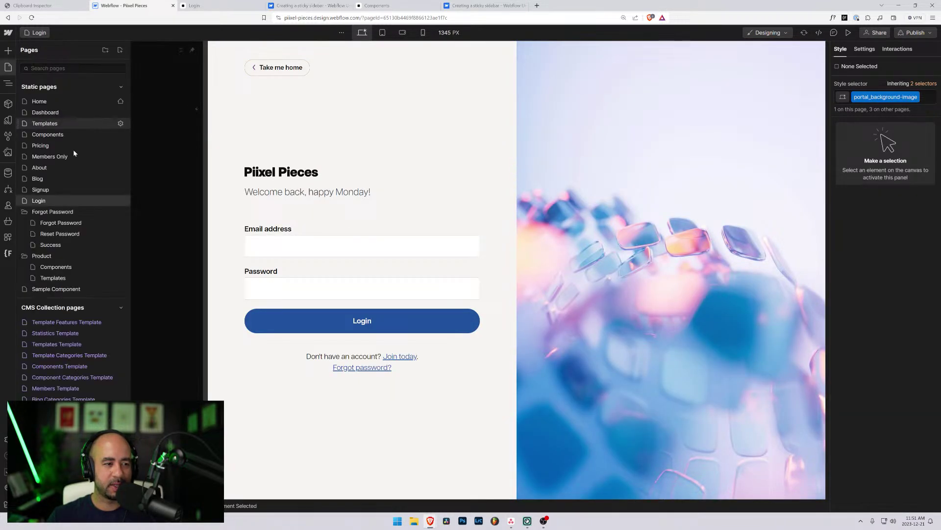
left_click(53, 223)
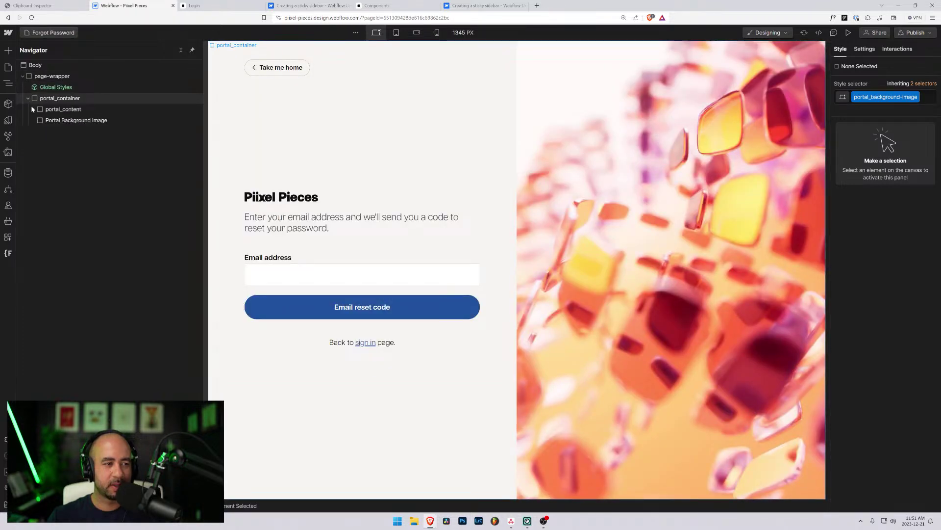
left_click(39, 108)
left_click(34, 109)
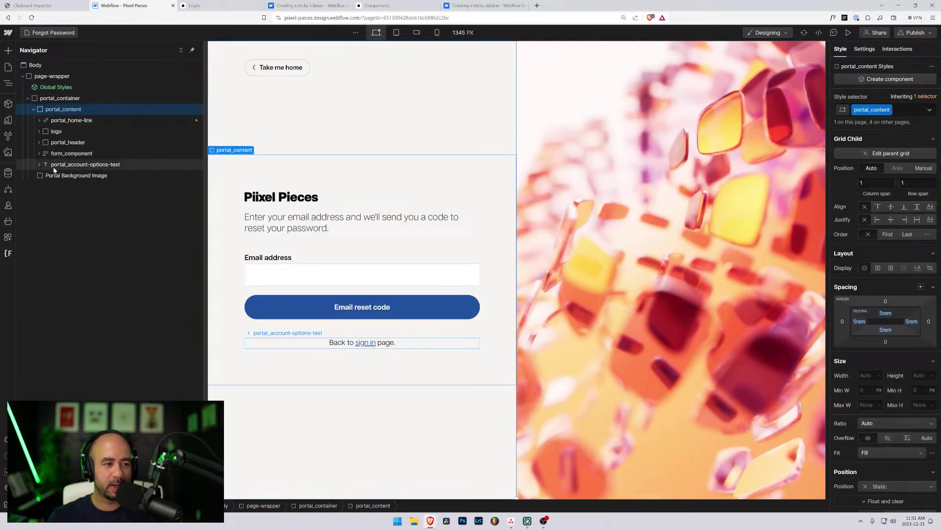
- Paste the copied portal_background-image element into portal_container on the Forgot Password page, above the old Portal Background Image
left_click(33, 108)
left_click(41, 100)
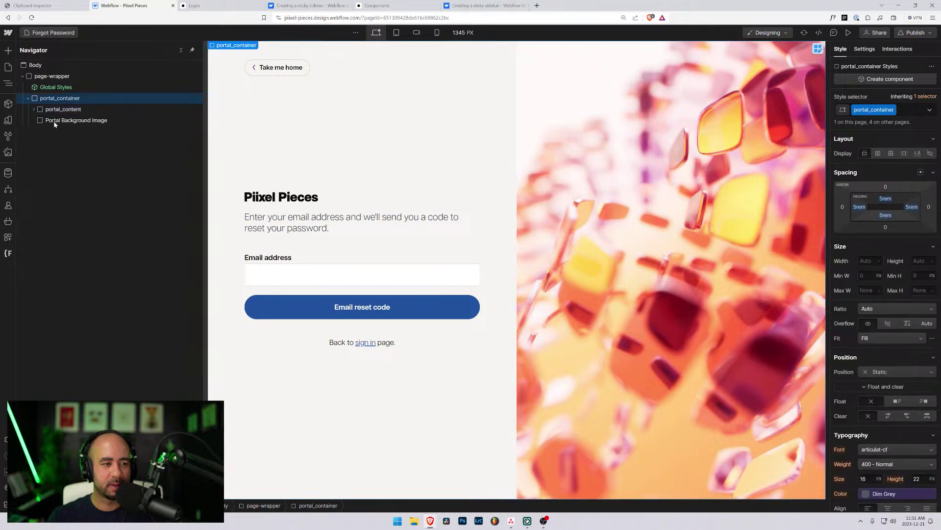
left_click_drag(46, 123, 43, 134)
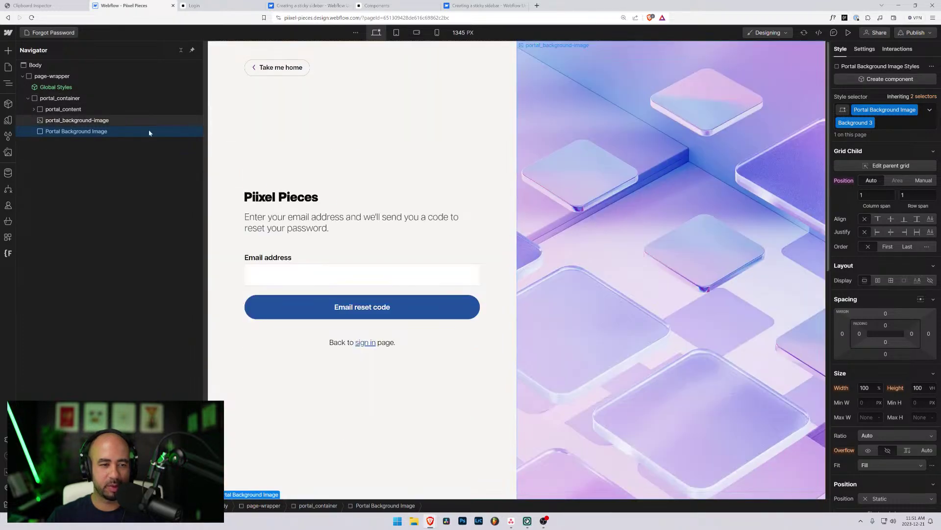
left_click(74, 121)
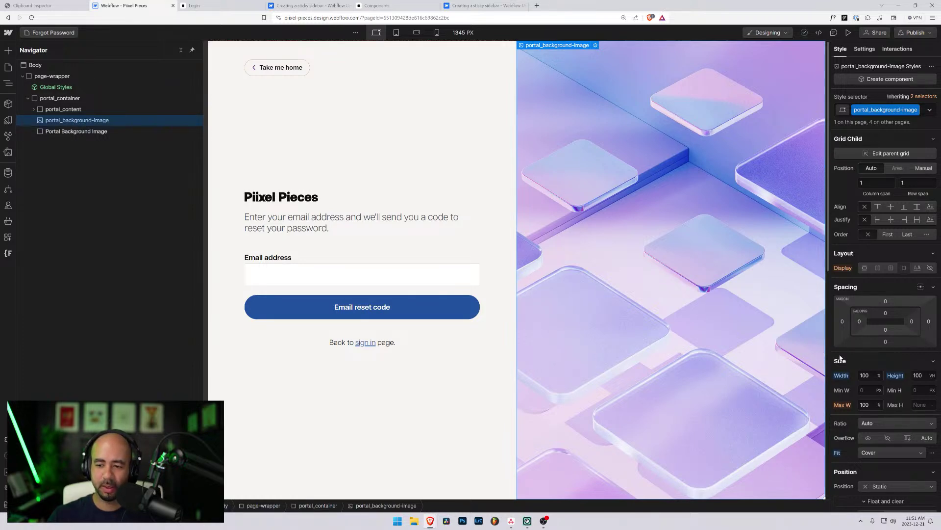
- Swap the pasted portal_background-image's picture for component-concept-3.jpg and delete the old Portal Background Image element
scroll(840, 358, "down", 6)
scroll(858, 367, "up", 6)
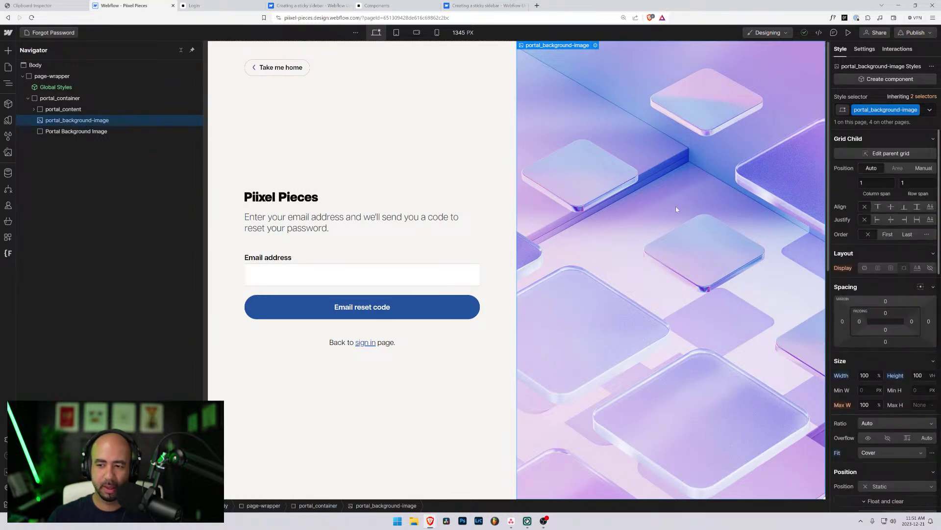
left_click(595, 45)
scroll(402, 225, "down", 5)
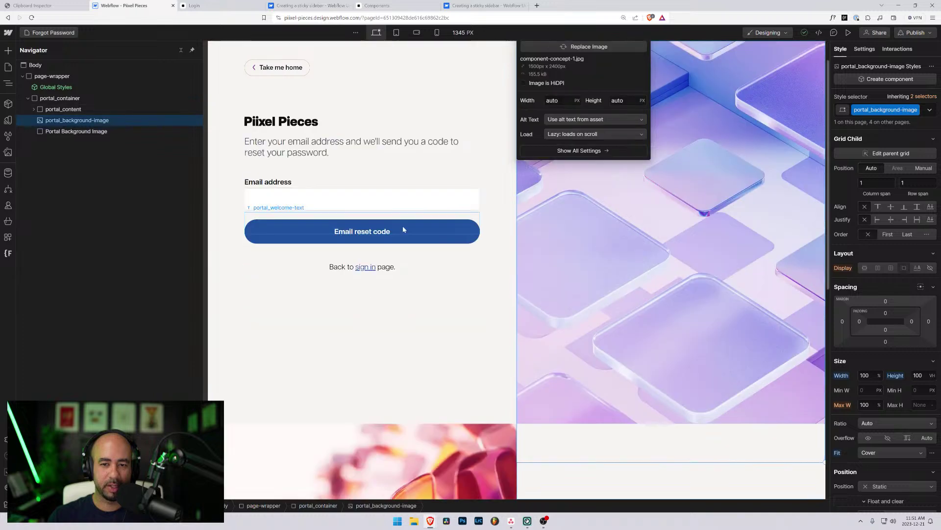
left_click(589, 268)
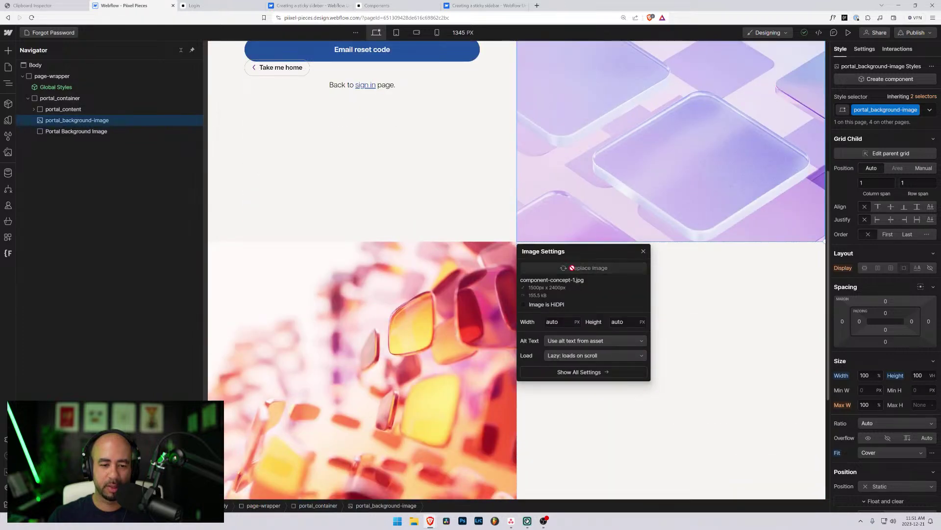
left_click(114, 279)
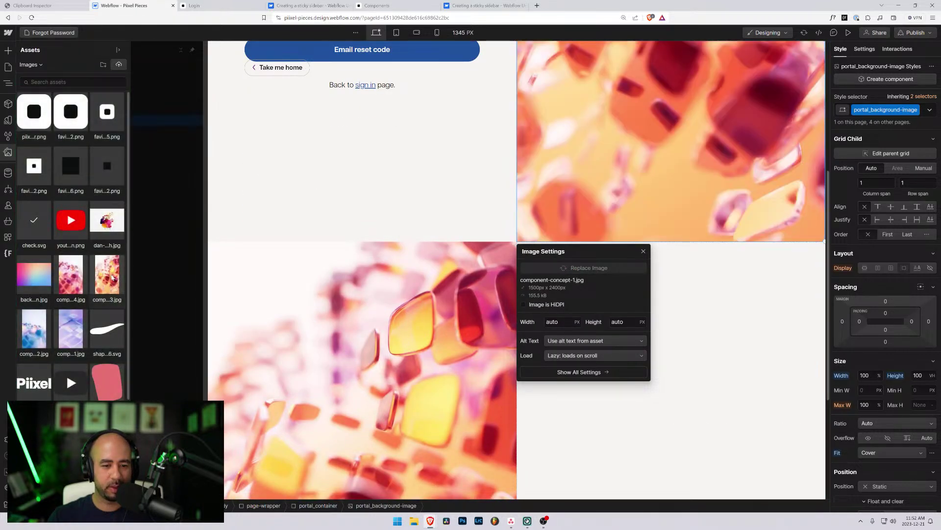
left_click(54, 132)
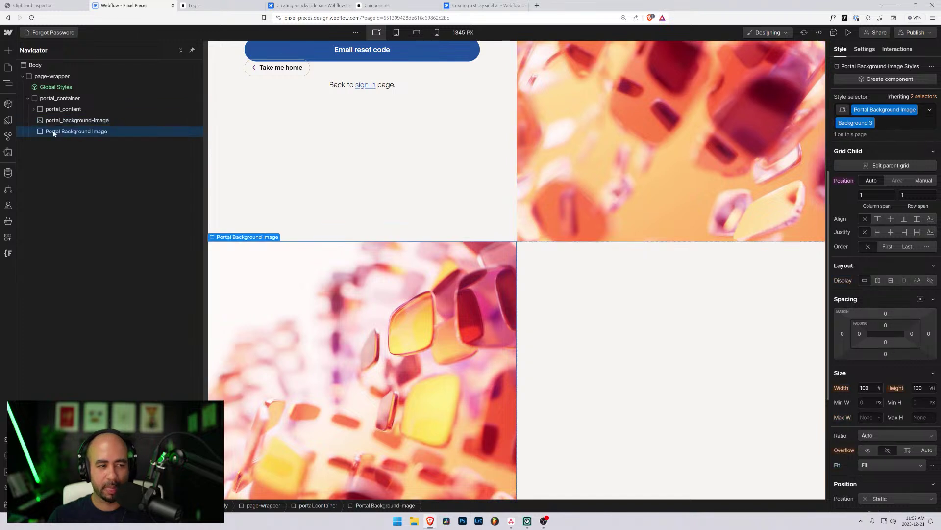
key("Delete")
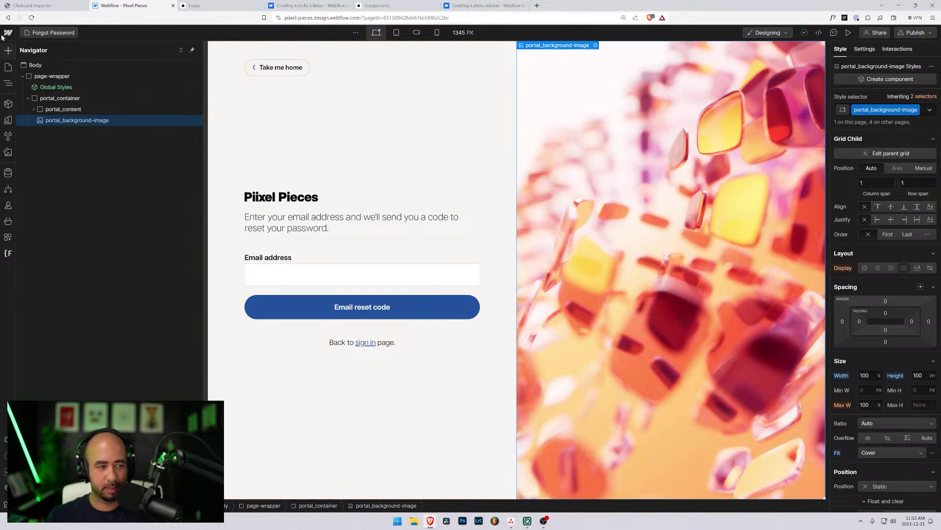
- Inspect the portal_background-image element on the Reset Password page and compare the page with Forgot Password
left_click(40, 33)
left_click(56, 231)
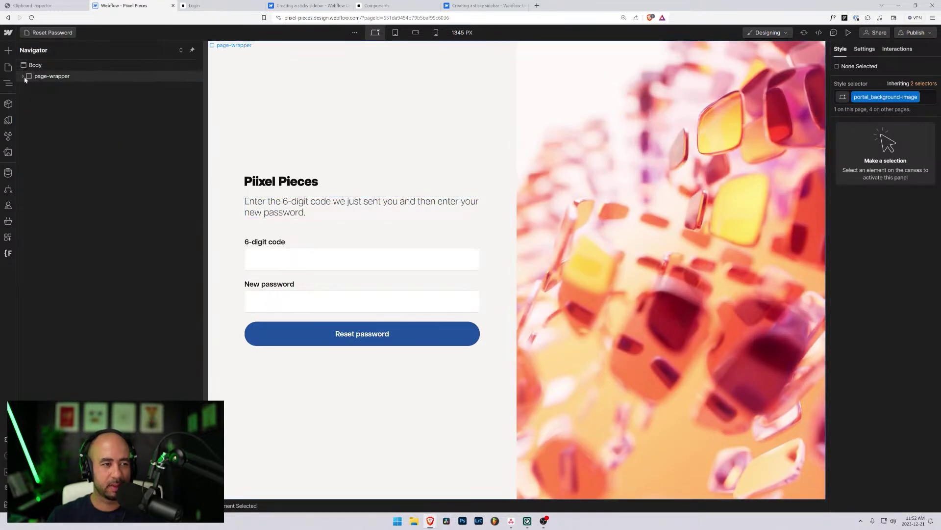
left_click(28, 98)
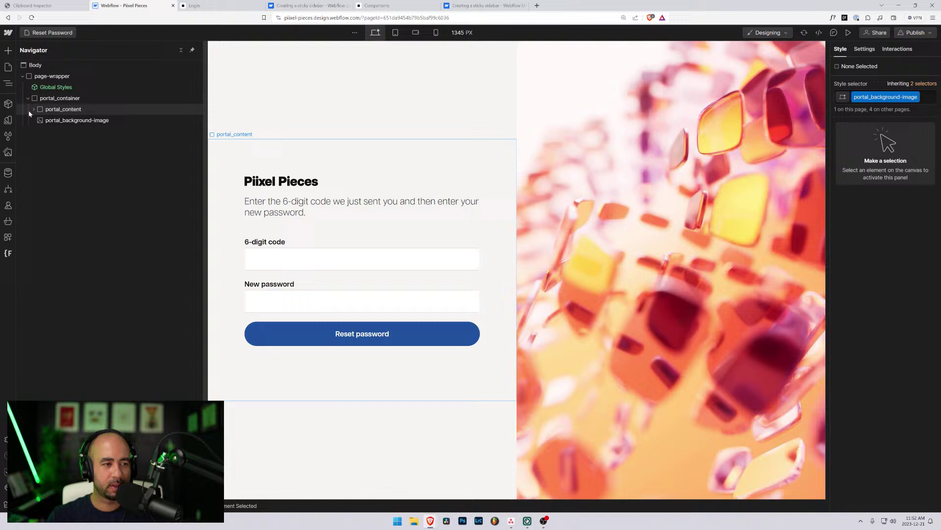
left_click(54, 121)
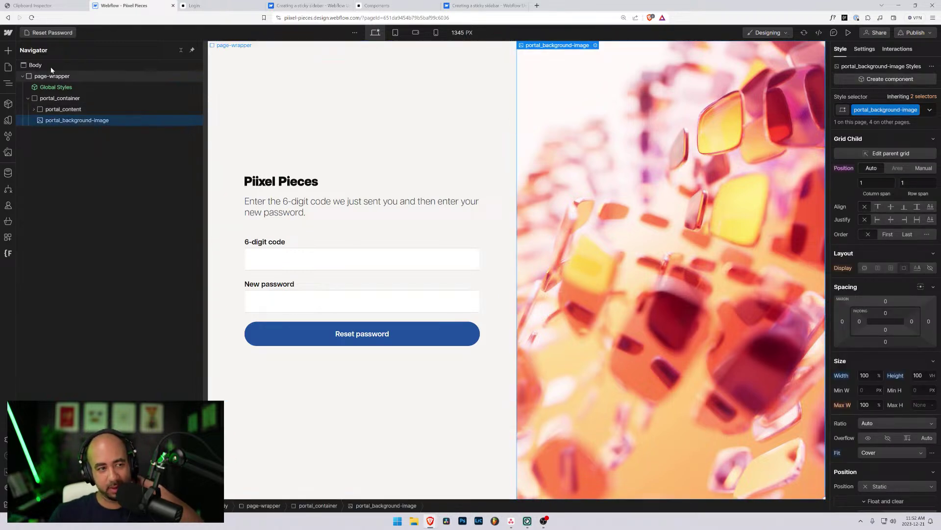
left_click(50, 32)
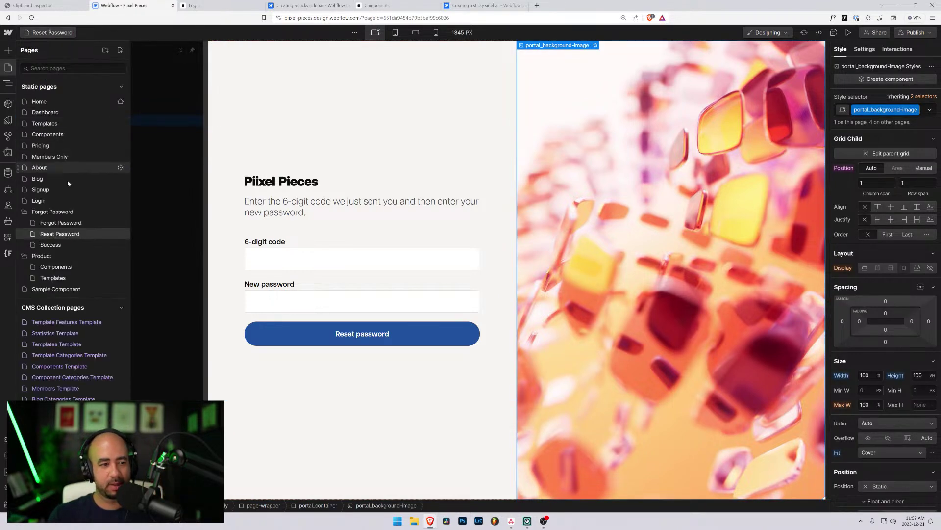
left_click(67, 226)
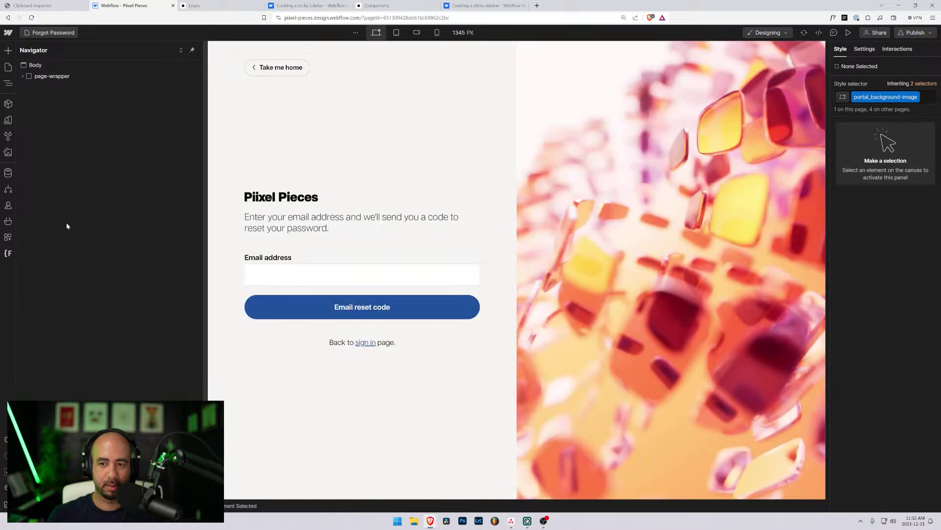
left_click(49, 33)
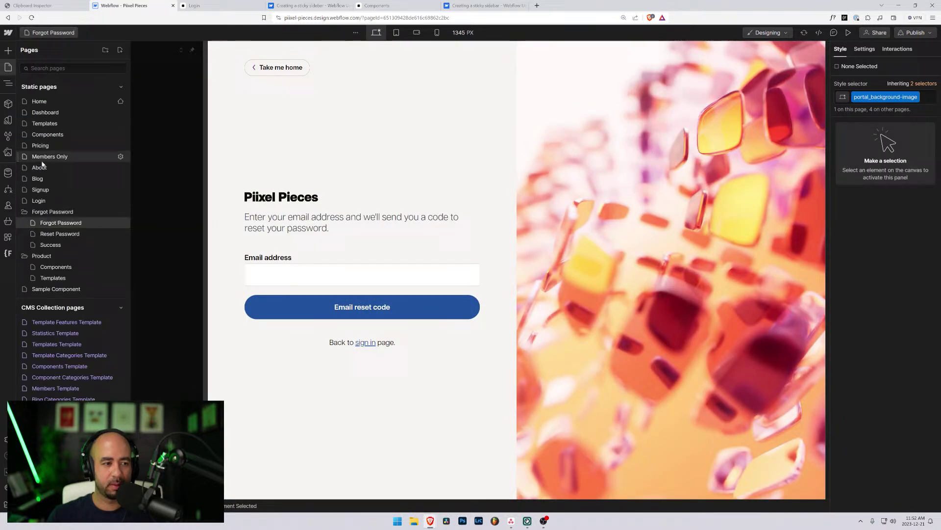
- On the Reset Password page, replace the picture in portal_background-image with component-concept-4.jpg
left_click(55, 235)
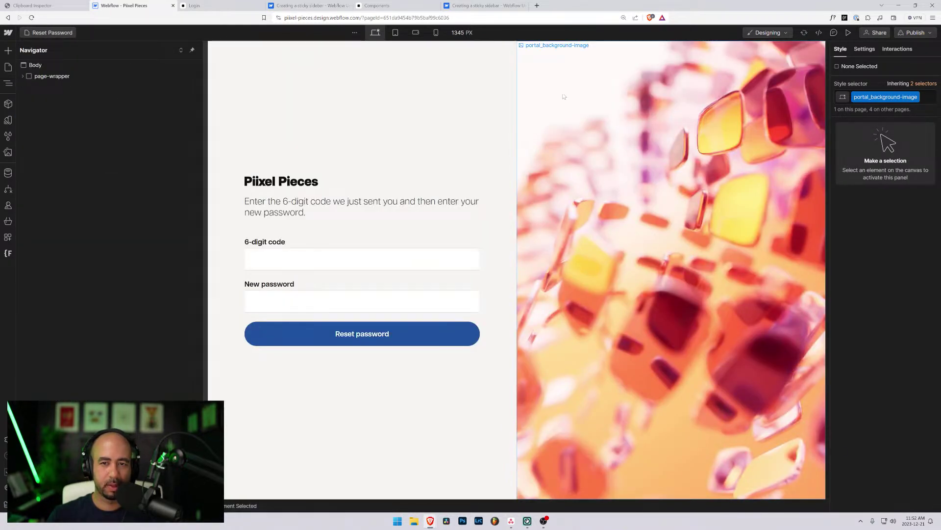
left_click(740, 45)
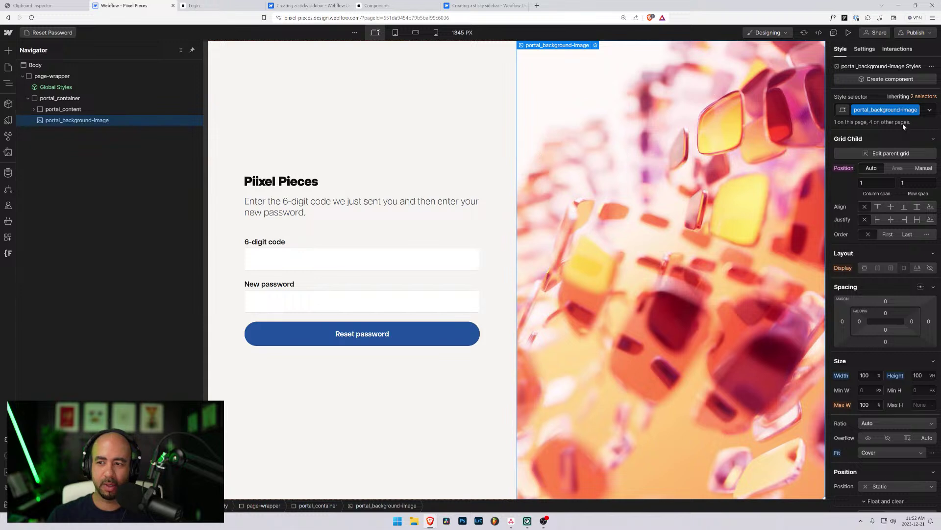
left_click(596, 45)
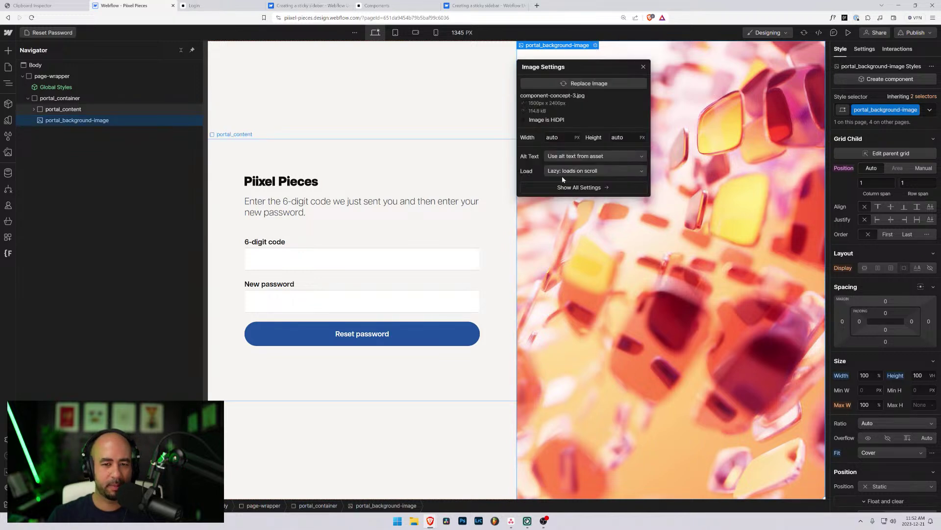
left_click(589, 83)
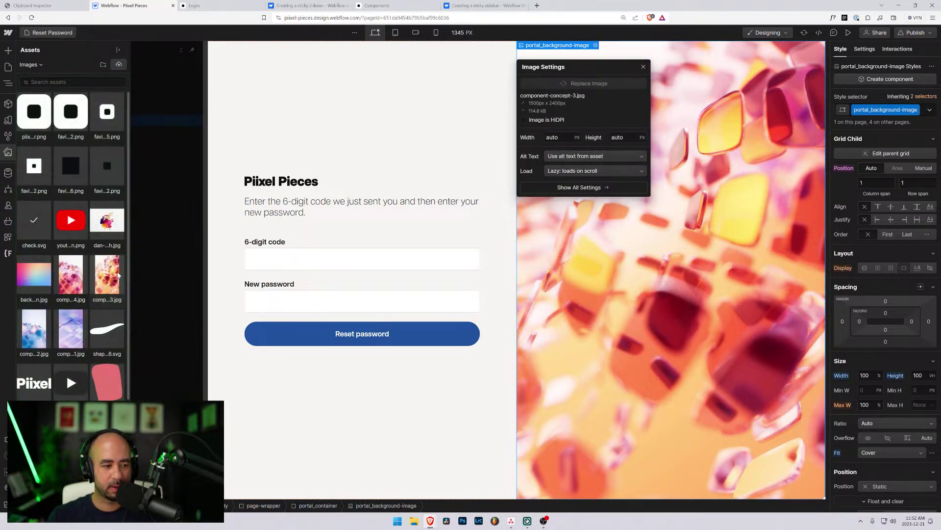
left_click(107, 328)
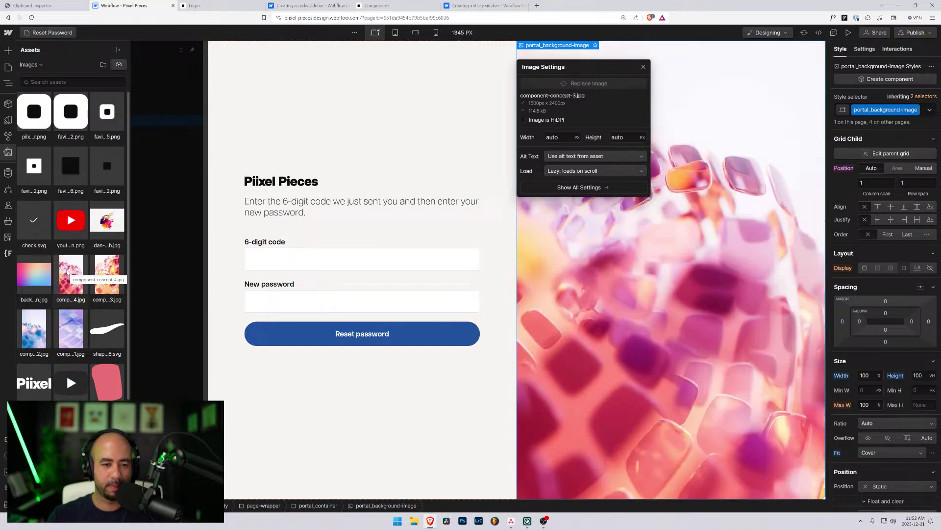
left_click(67, 271)
left_click(644, 67)
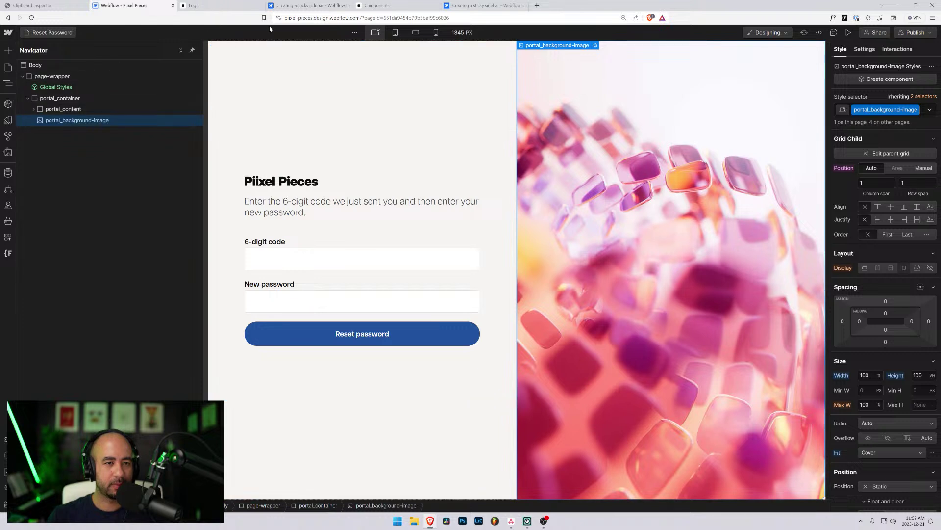
- Check the Reset Password and Forgot Password pages at the mobile portrait and mobile landscape breakpoints
left_click(436, 33)
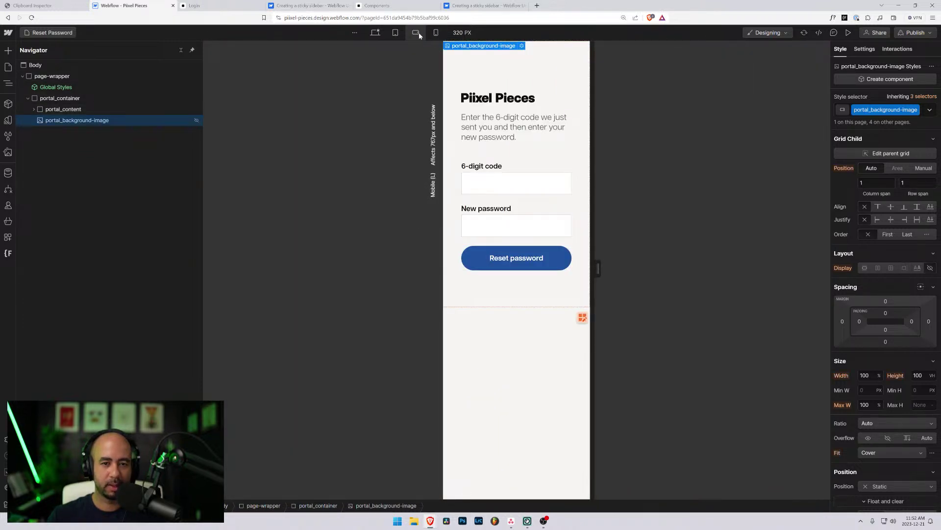
left_click(417, 34)
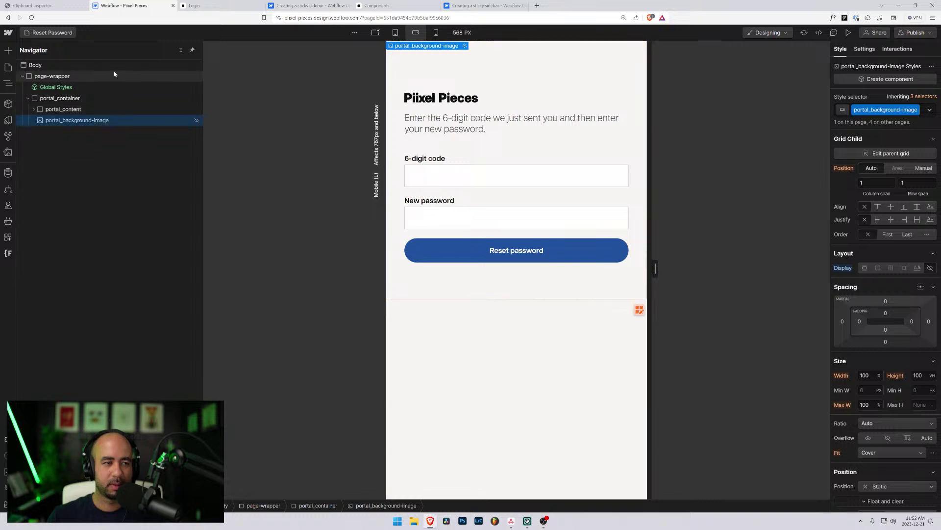
left_click(49, 32)
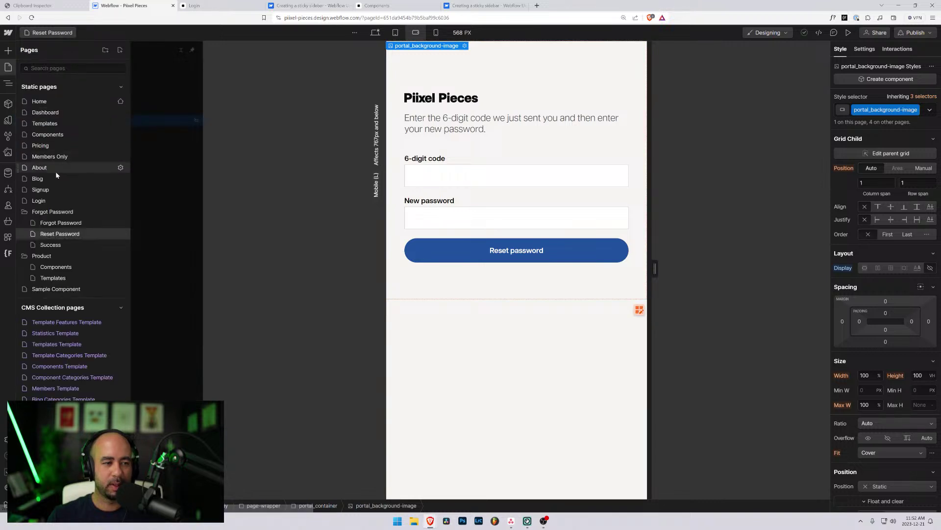
left_click(61, 224)
left_click(436, 33)
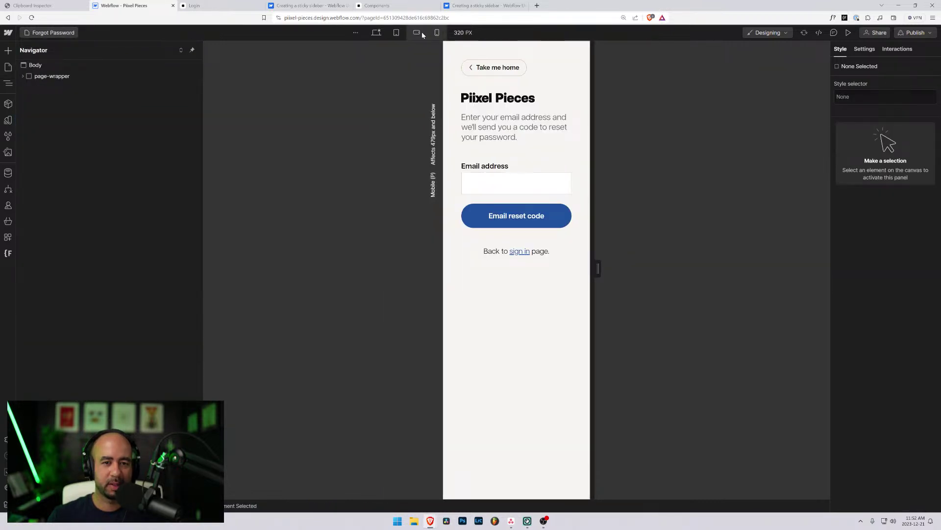
left_click(422, 34)
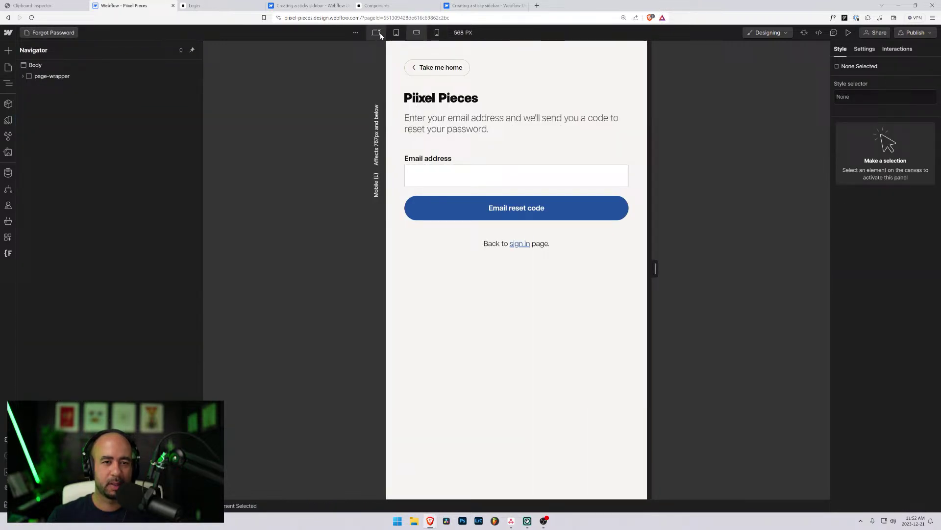
- Open the Success page and review it at the mobile landscape and desktop breakpoints
left_click(43, 32)
left_click(55, 243)
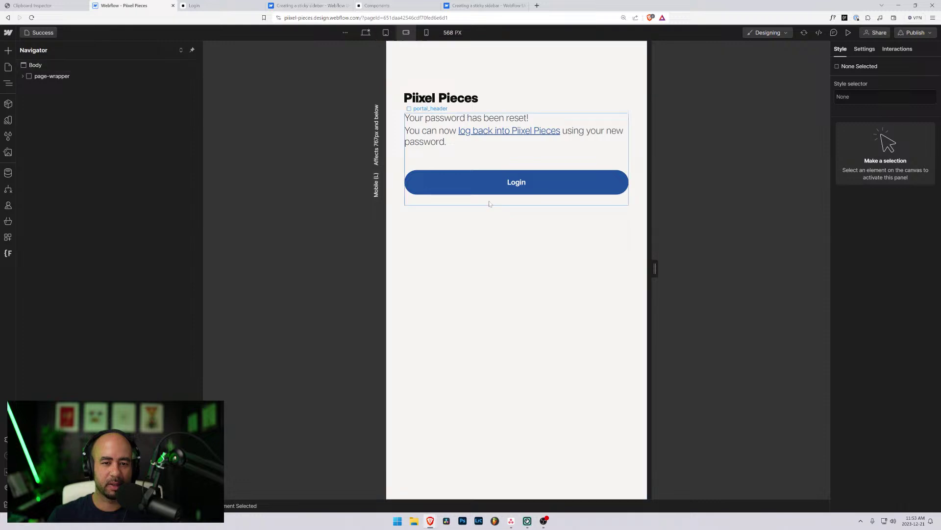
left_click(367, 33)
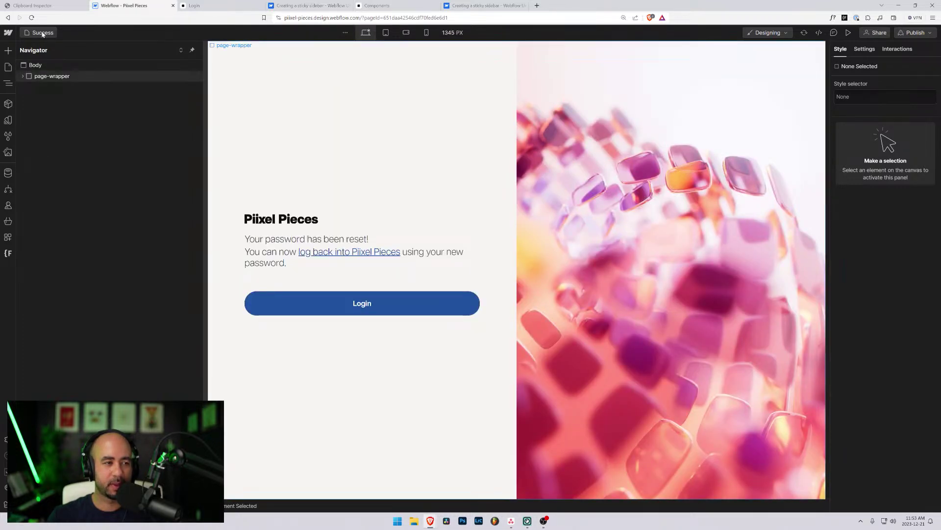
- Open the Members Only page and review its full layout at the mobile portrait and mobile landscape breakpoints
key("p")
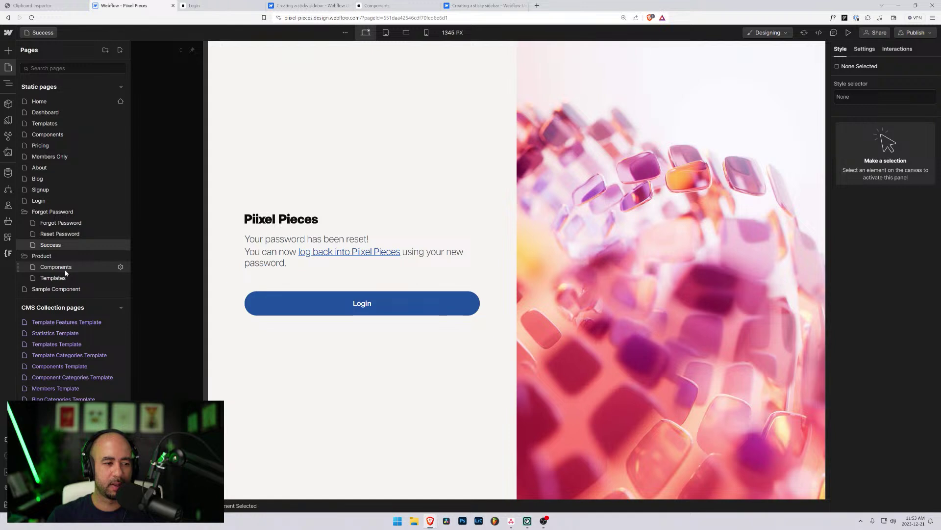
left_click(49, 156)
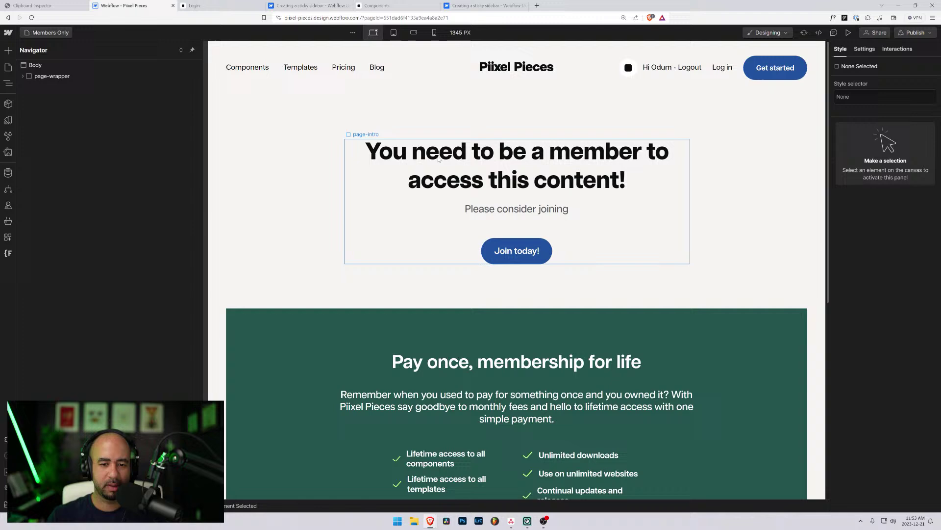
left_click(434, 33)
scroll(527, 254, "down", 8)
scroll(528, 254, "down", 3)
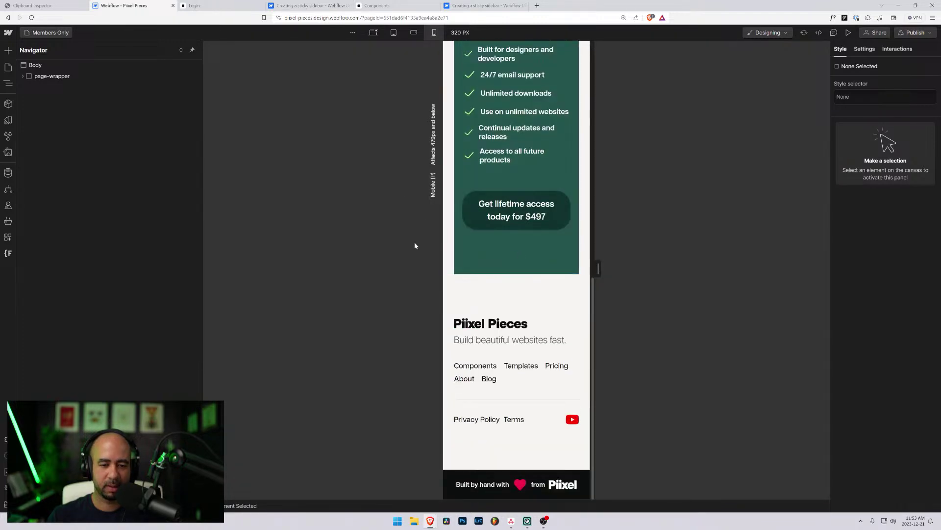
scroll(414, 242, "up", 9)
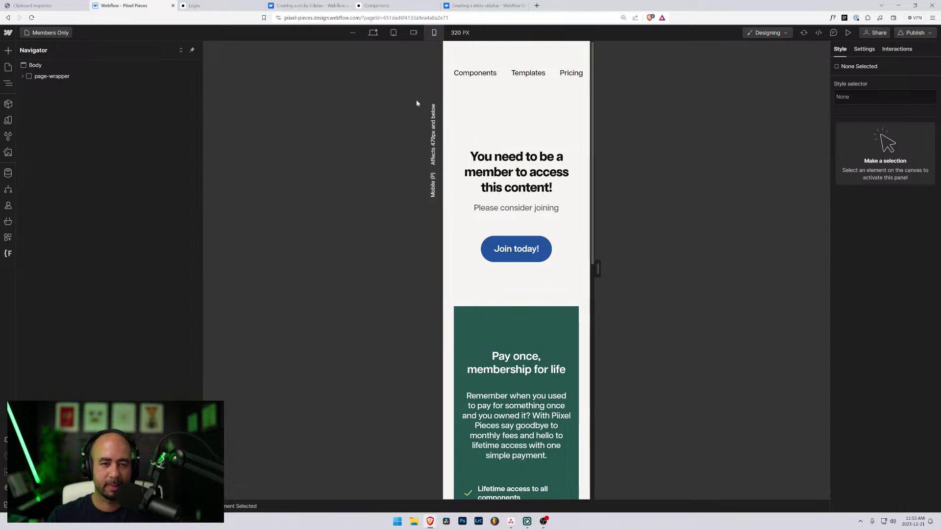
left_click(414, 33)
scroll(476, 263, "down", 2)
scroll(476, 264, "down", 1)
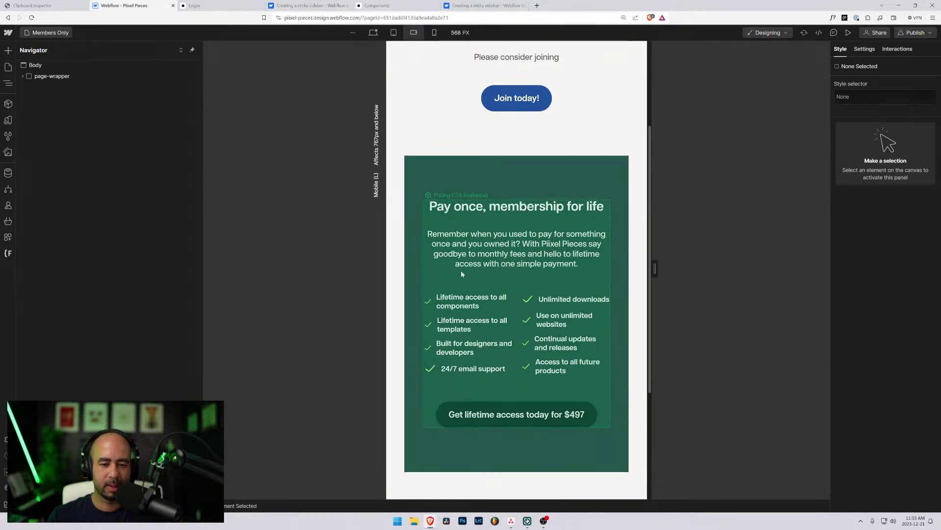
- At the mobile landscape breakpoint, set the call-to-action block's top and bottom padding to 2.5rem on the Members Only page
left_click(426, 176)
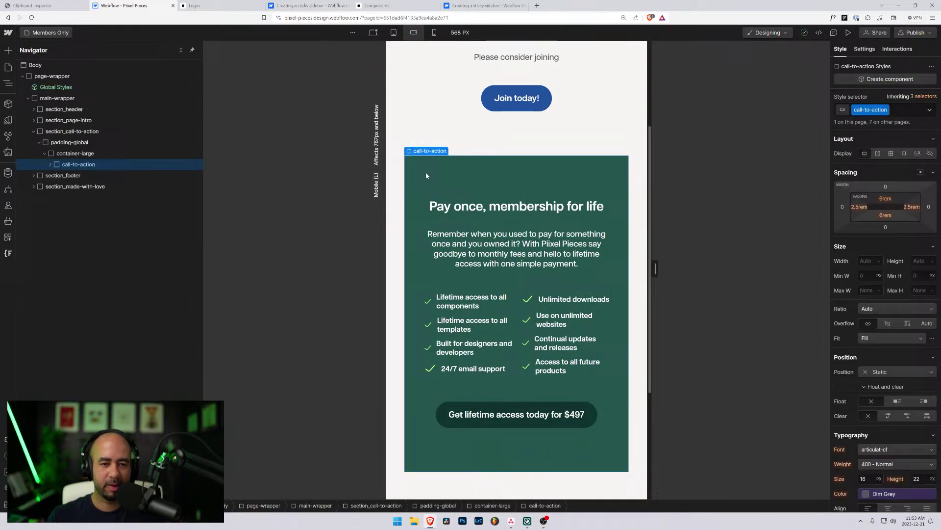
left_click(885, 198)
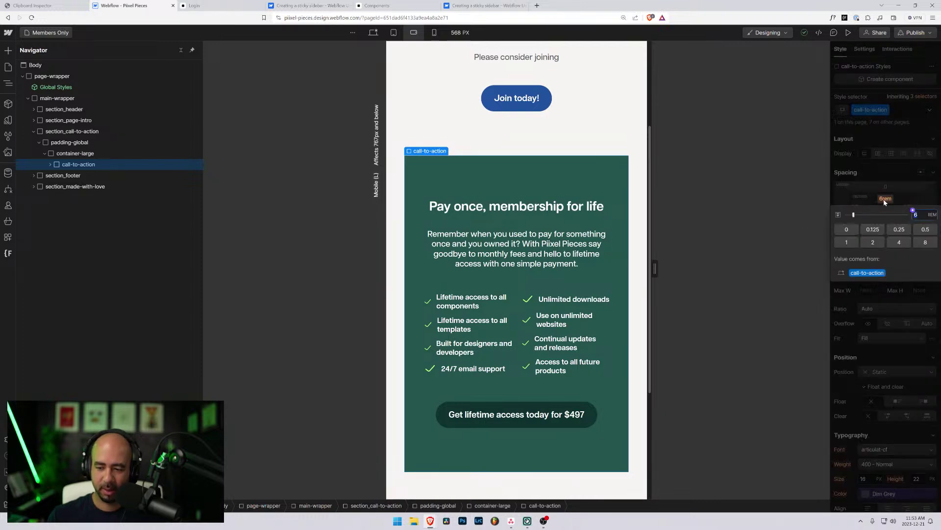
key("Return")
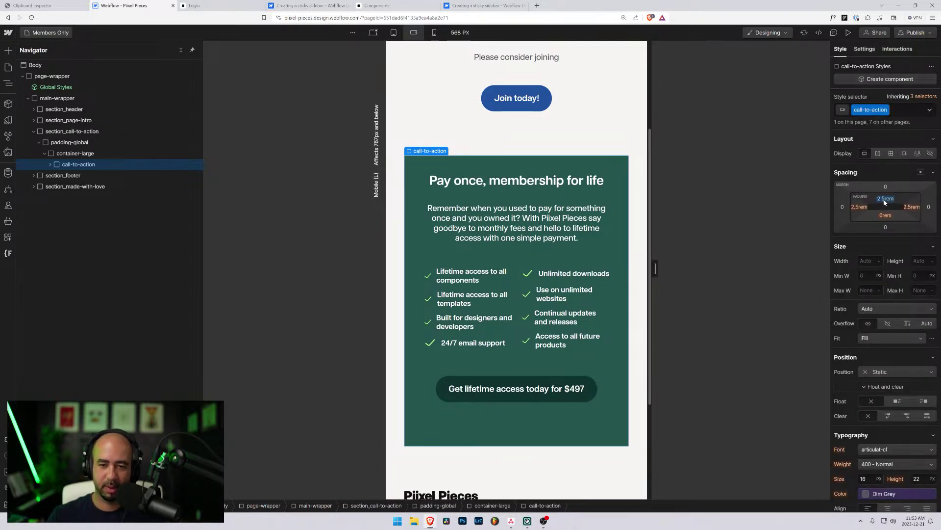
left_click(885, 215)
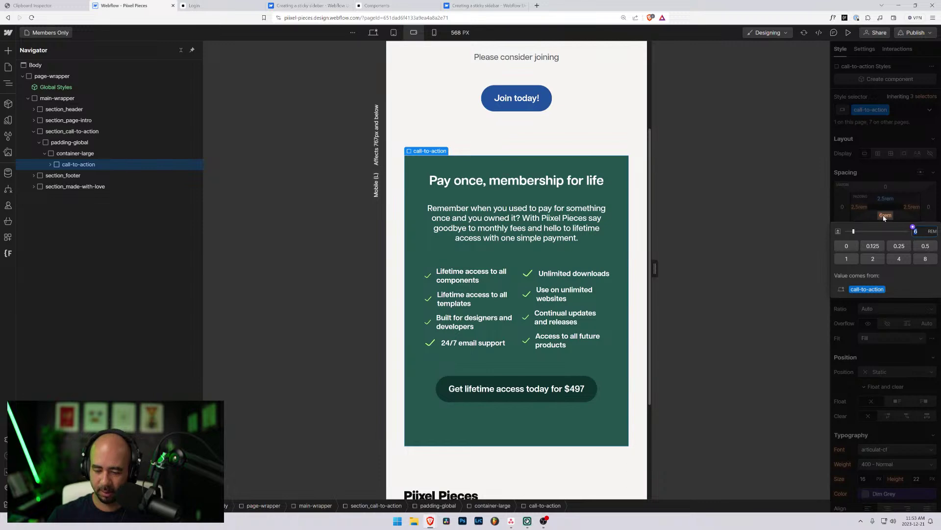
type("2.5")
key("Return")
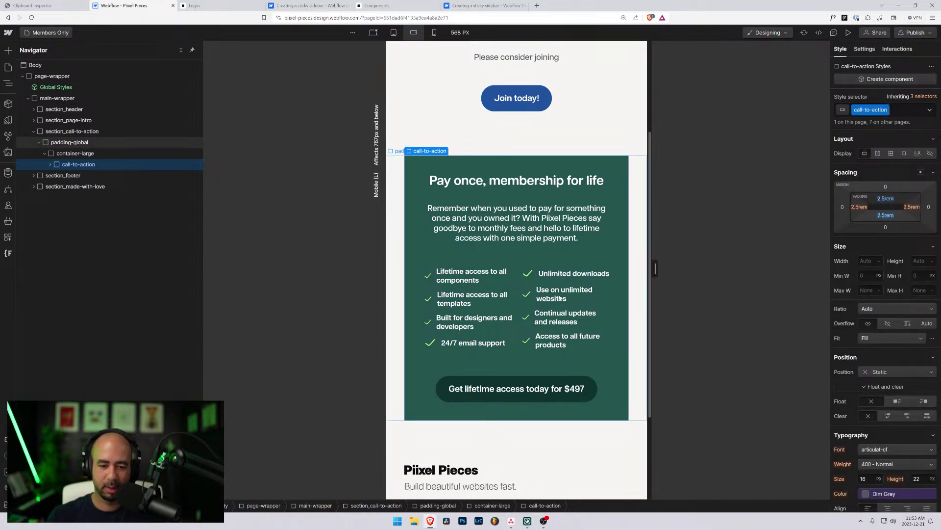
scroll(490, 302, "down", 2)
scroll(491, 302, "up", 2)
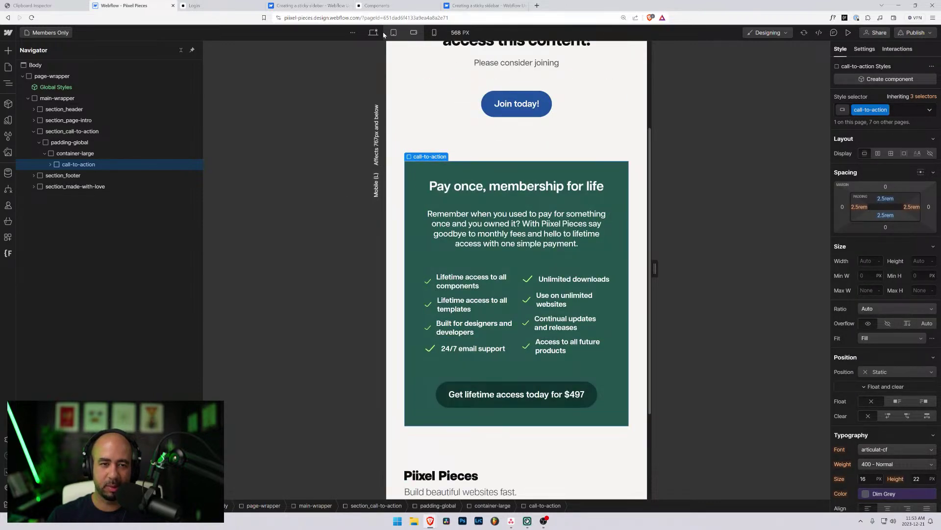
- At the tablet breakpoint, set the call-to-action block's top and bottom padding to 4rem
left_click(373, 33)
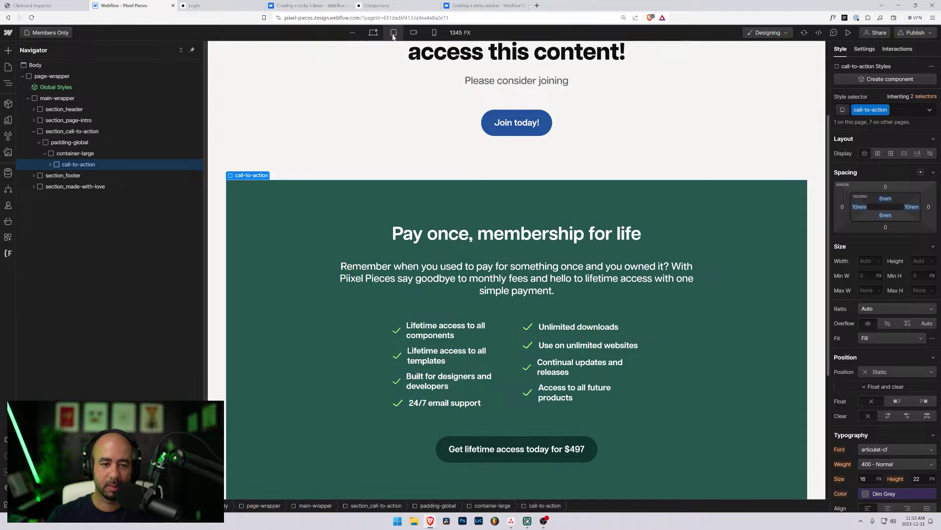
left_click(393, 34)
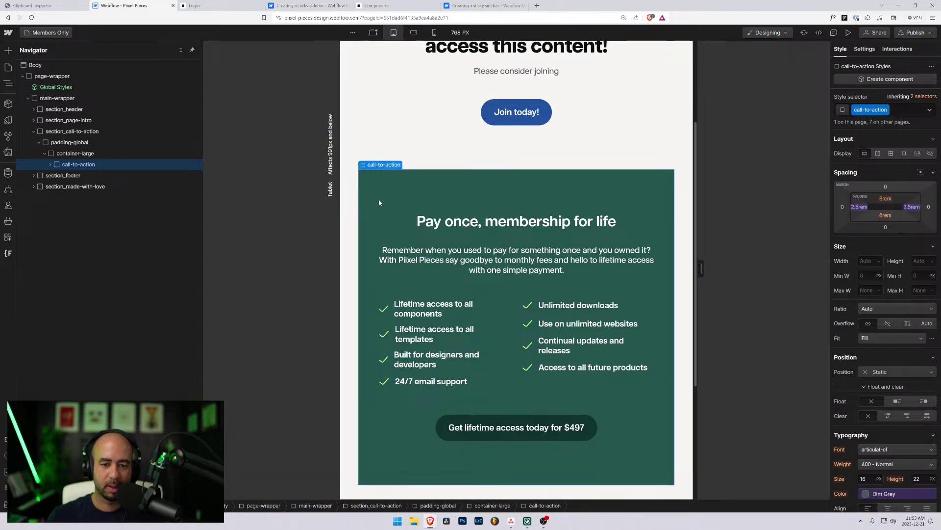
left_click(886, 198)
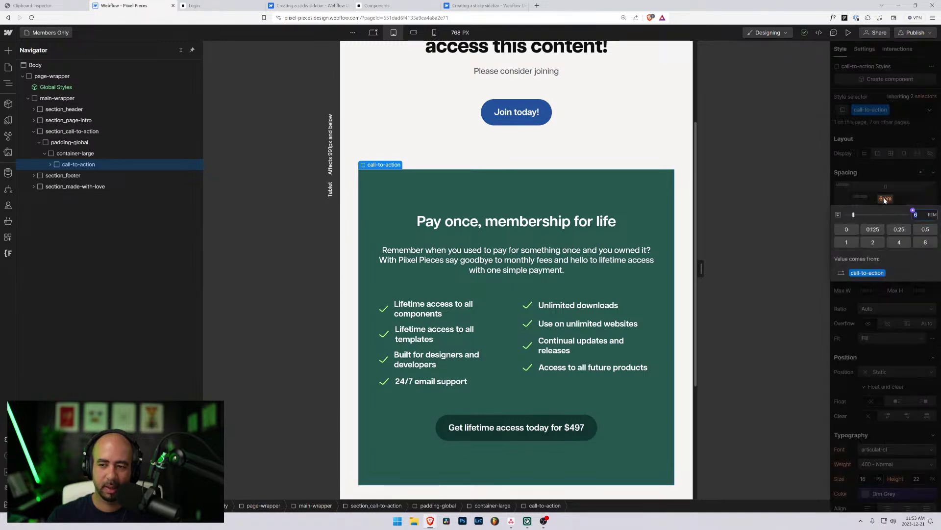
left_click(902, 242)
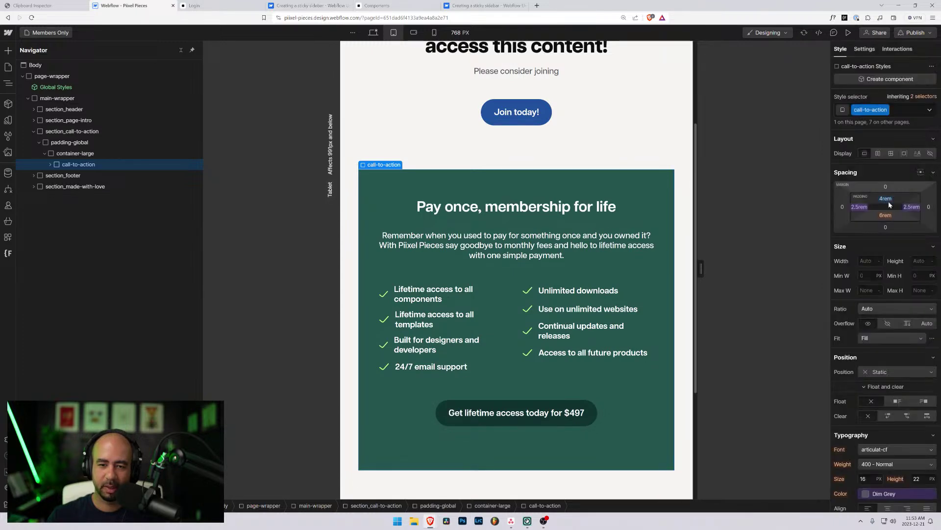
left_click(884, 215)
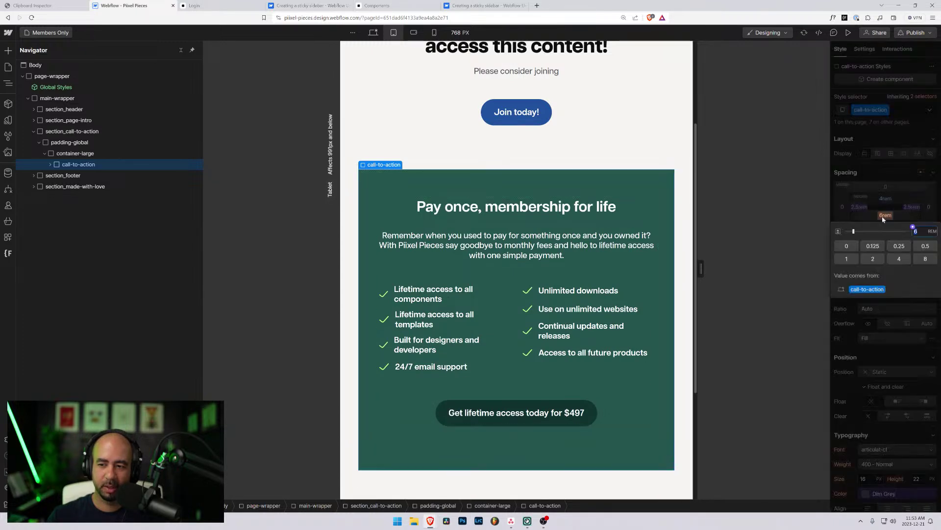
left_click(899, 259)
- Check the intro and call-to-action spacing on the Members Only page at the tablet and mobile landscape breakpoints
left_click(442, 151)
scroll(443, 151, "up", 3)
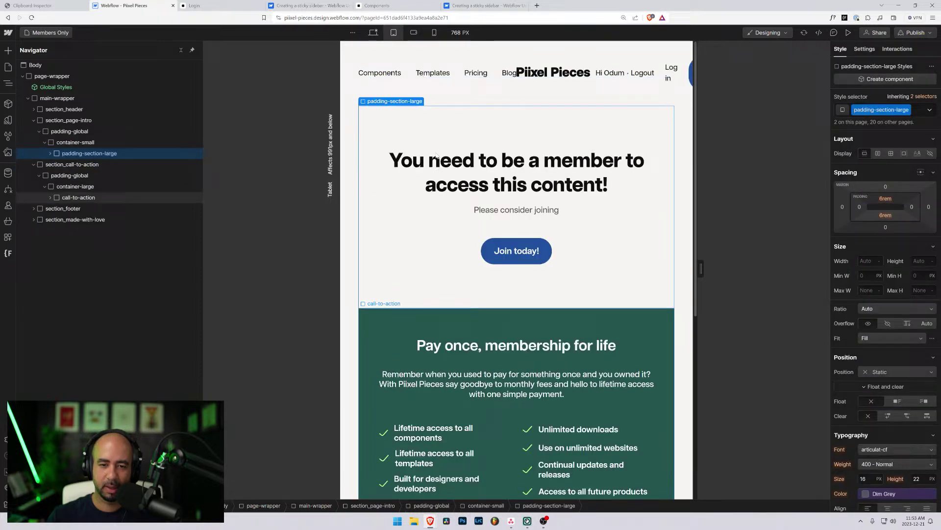
left_click(410, 32)
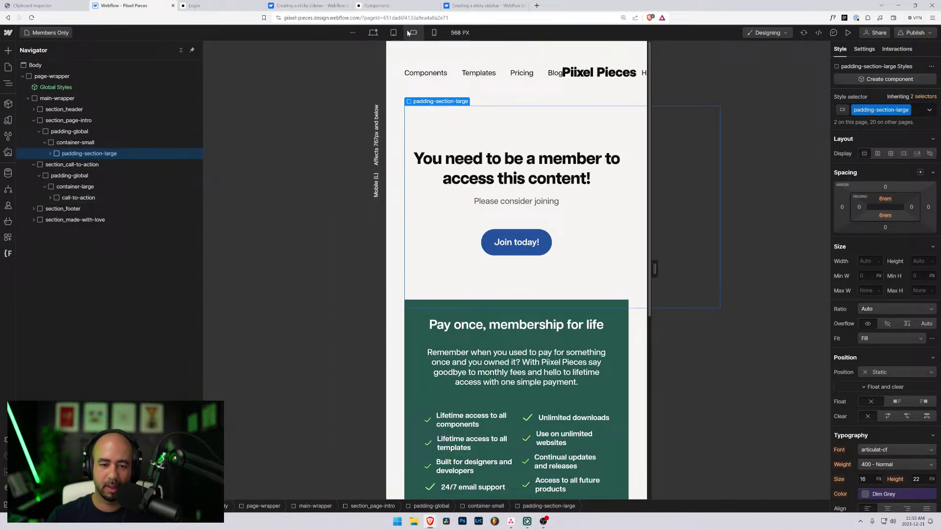
left_click(452, 304)
scroll(446, 309, "down", 3)
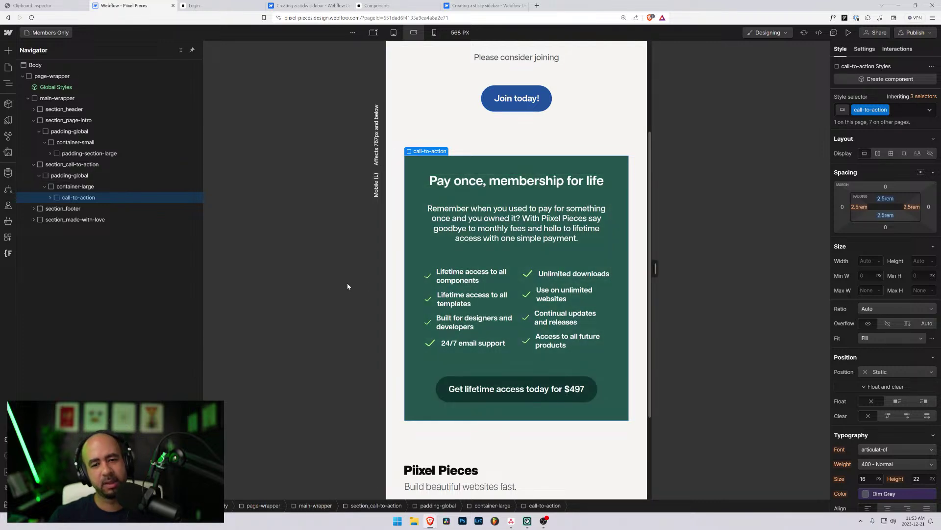
scroll(354, 278, "up", 3)
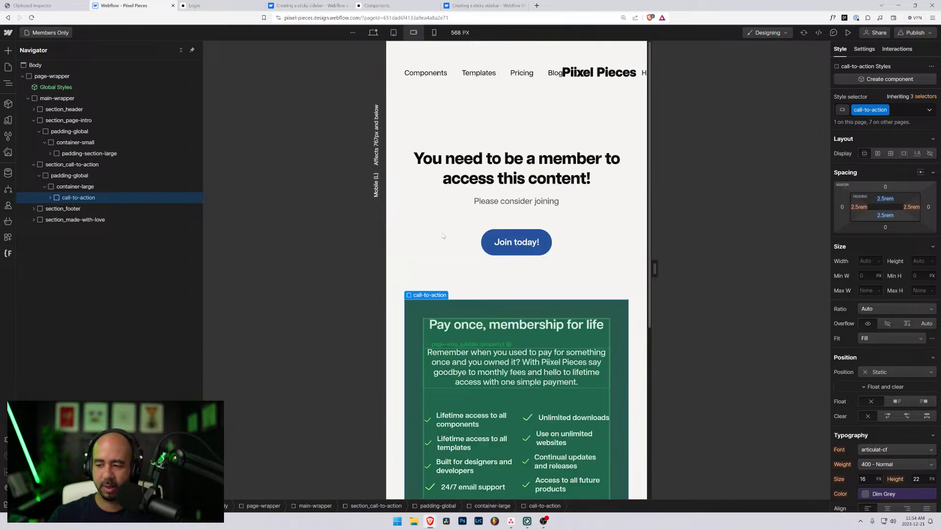
- Open the Dashboard page and review its layout at the desktop and tablet breakpoints
left_click(373, 32)
left_click(46, 32)
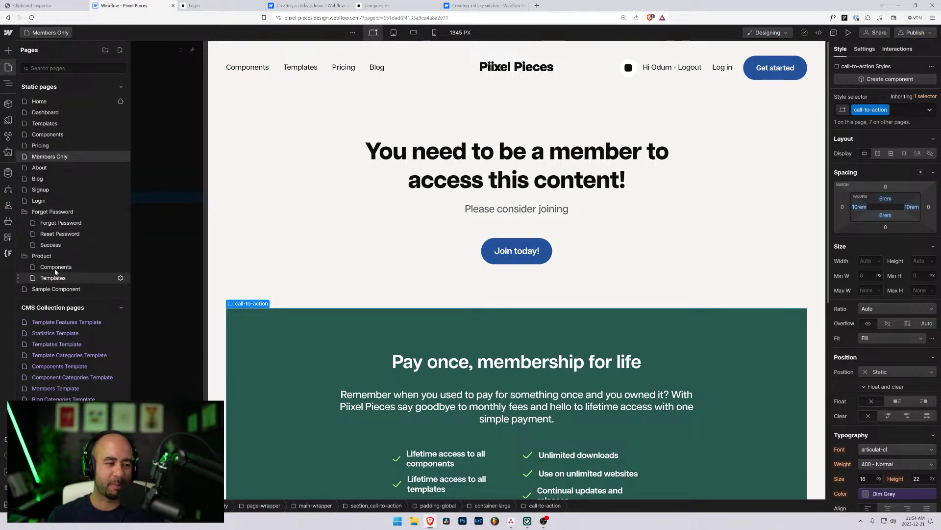
left_click(45, 113)
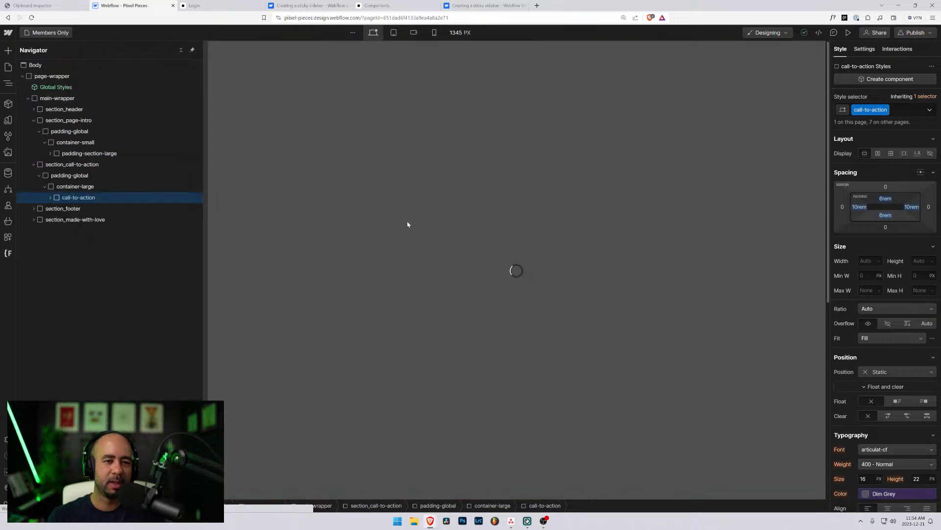
scroll(589, 267, "down", 1)
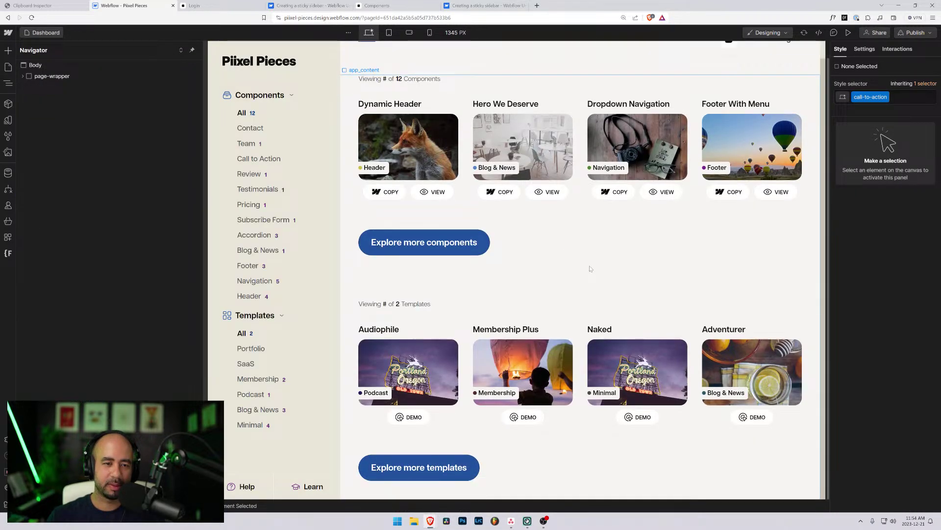
scroll(592, 269, "up", 1)
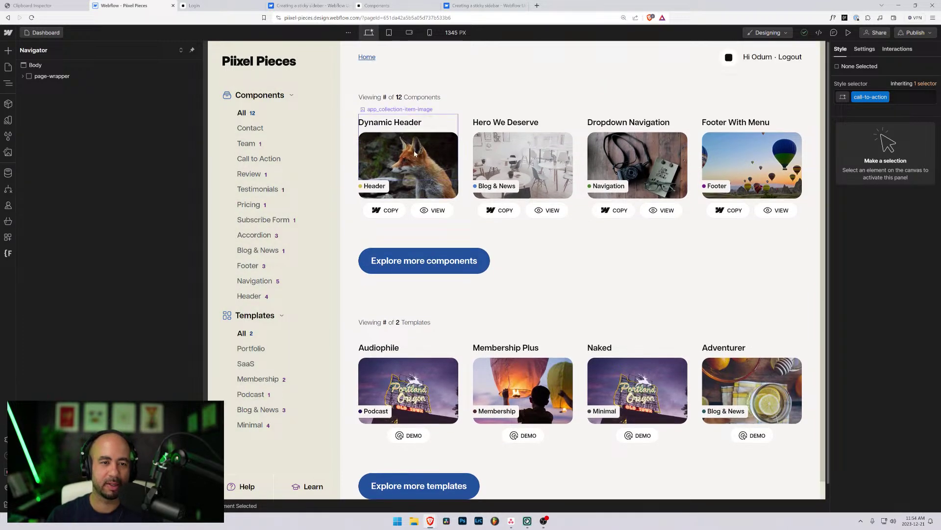
left_click(389, 33)
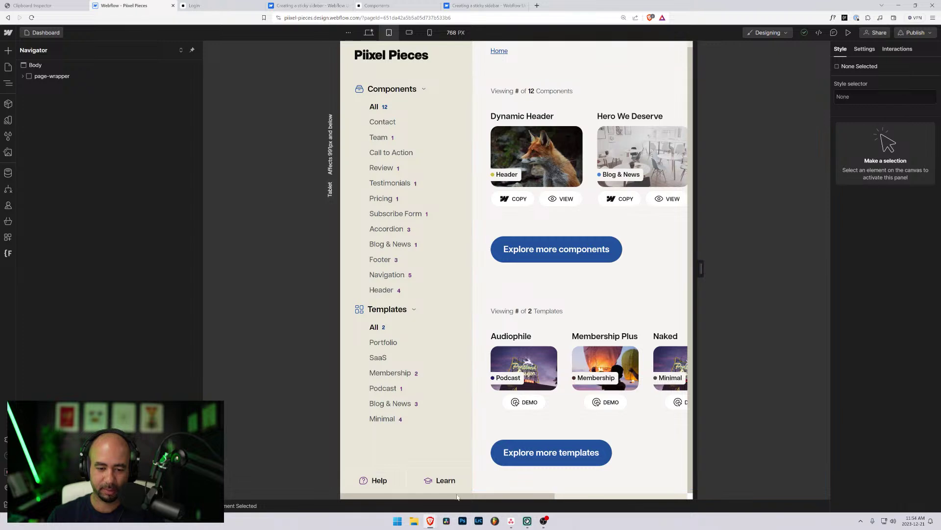
- At the tablet breakpoint, reduce the app_collection-items grid on the Dashboard to a single 1fr column
left_click(595, 141)
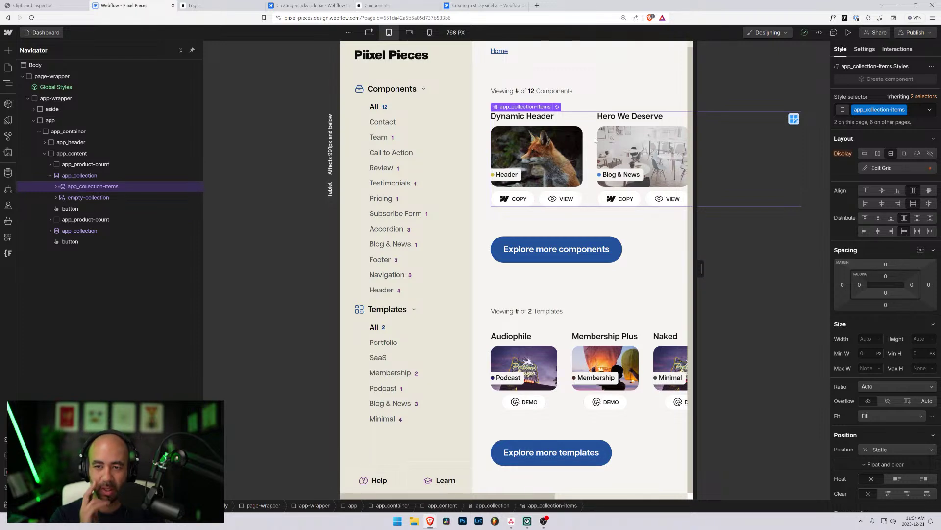
scroll(582, 123, "up", 1)
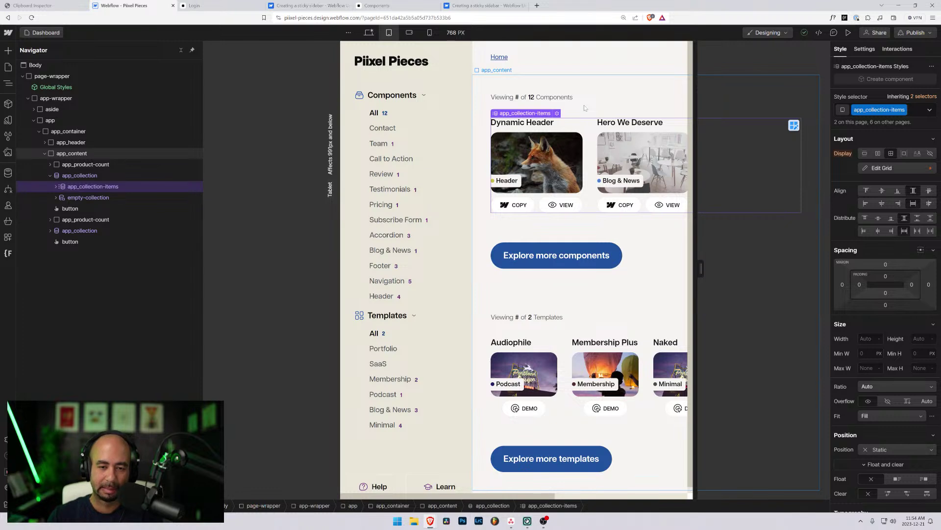
left_click(56, 187)
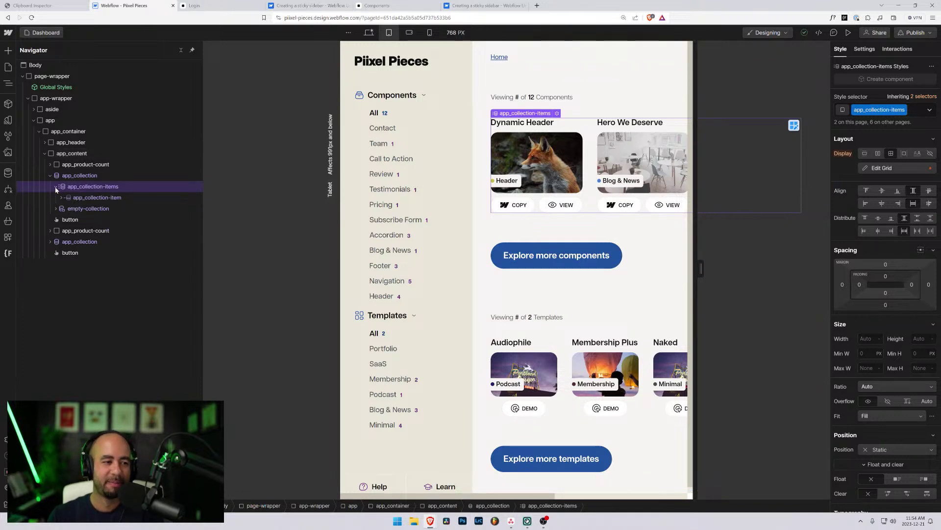
left_click(74, 198)
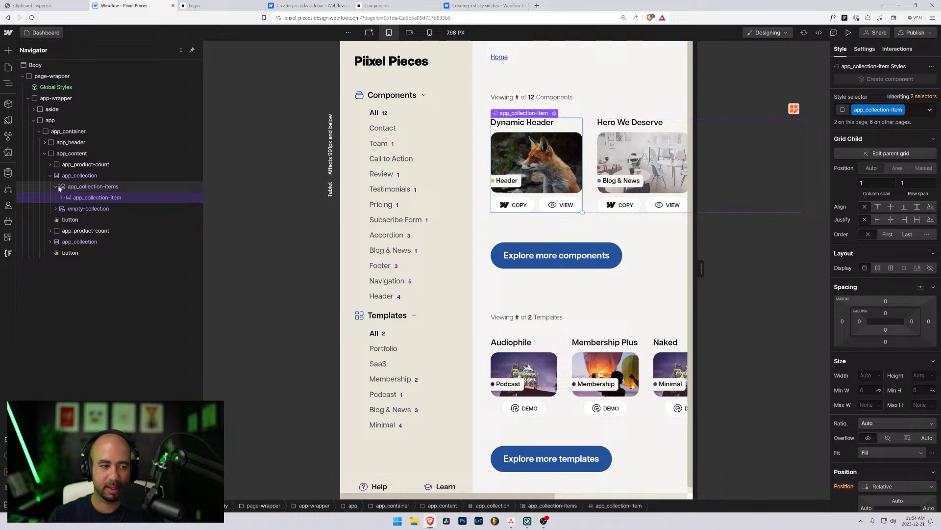
left_click(59, 187)
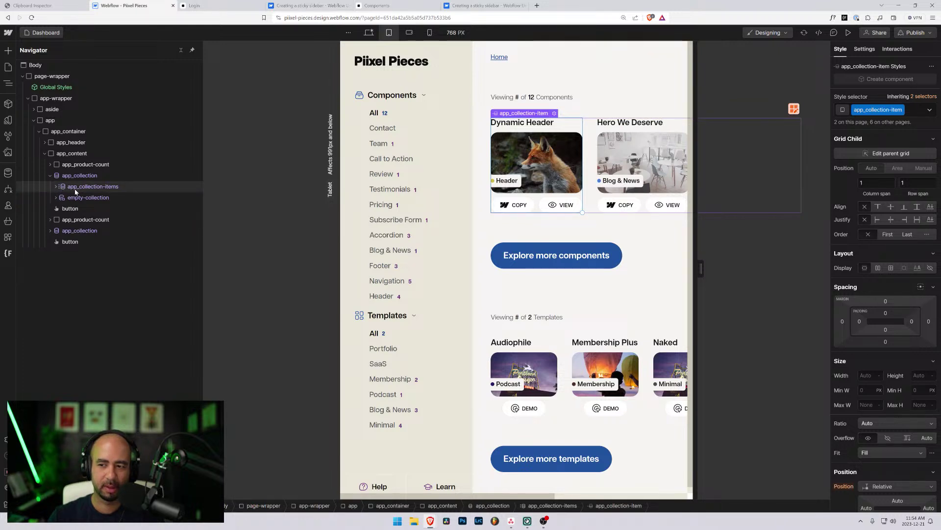
left_click(75, 190)
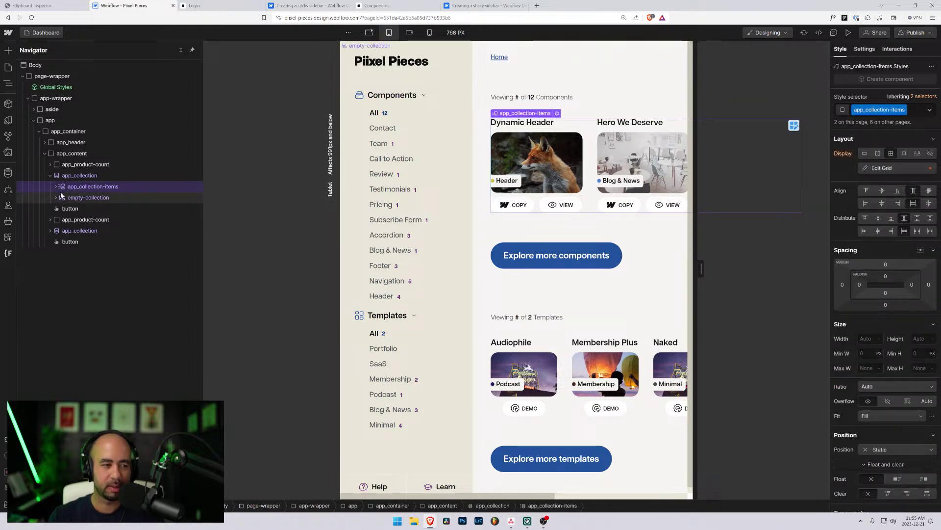
left_click(899, 167)
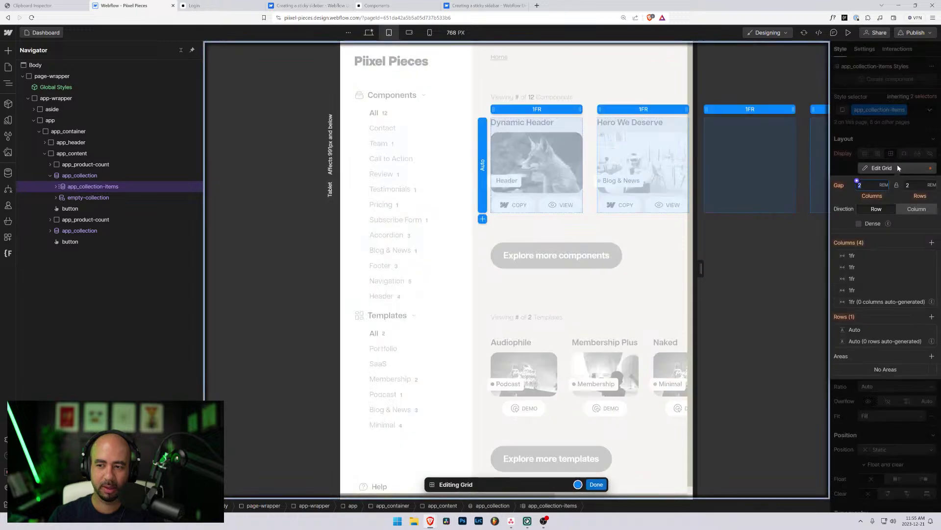
left_click(931, 290)
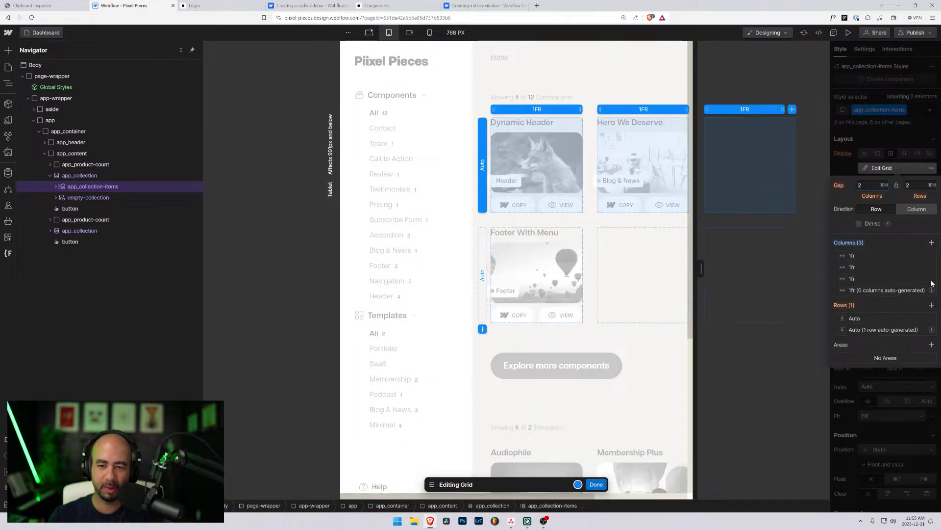
left_click(931, 279)
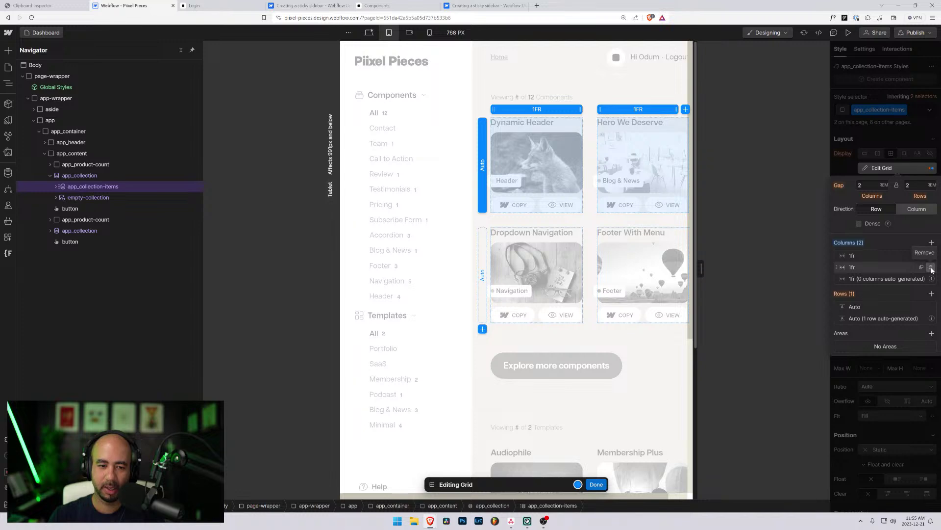
left_click(931, 268)
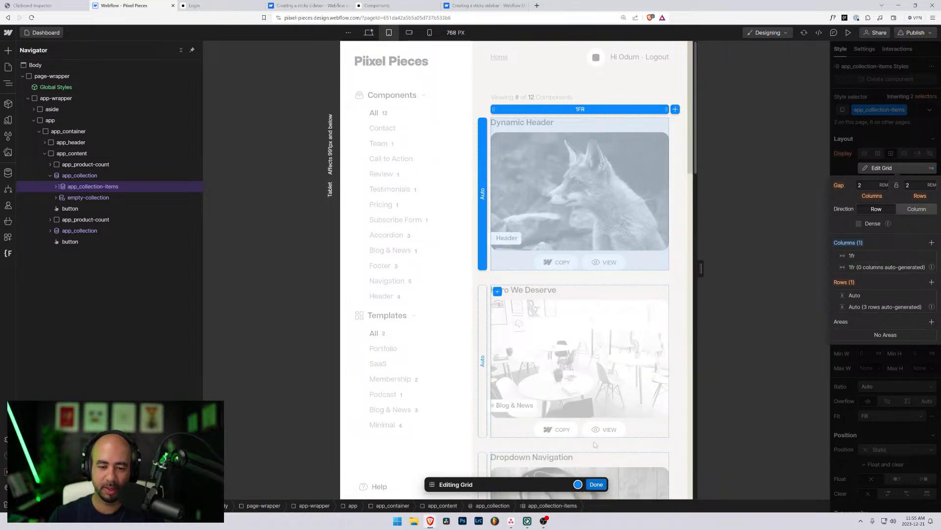
left_click(596, 484)
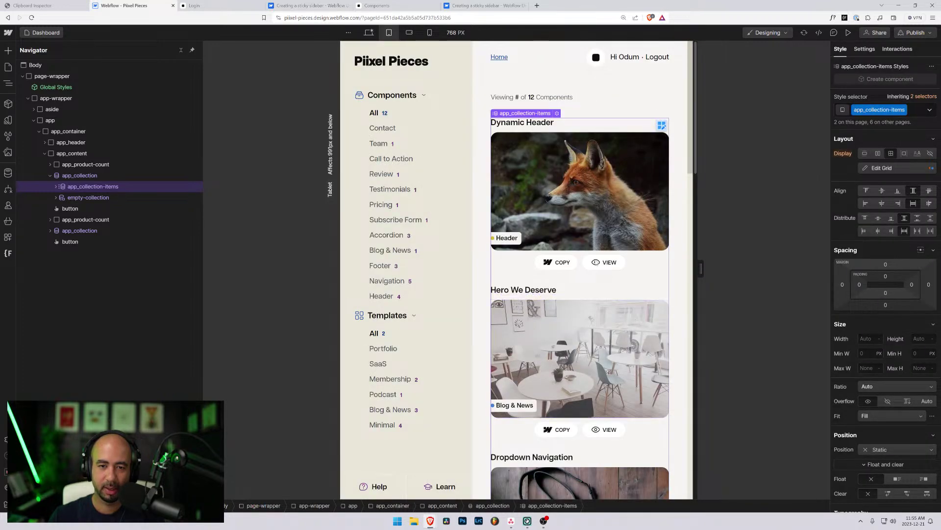
- Review the component and template cards along the whole Dashboard page at the tablet breakpoint
scroll(539, 314, "down", 15)
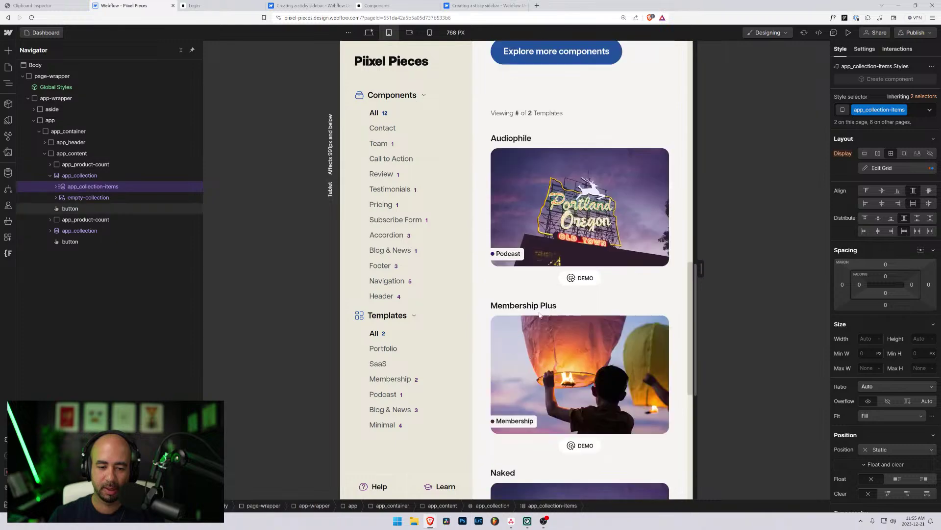
scroll(539, 315, "up", 10)
scroll(500, 291, "down", 5)
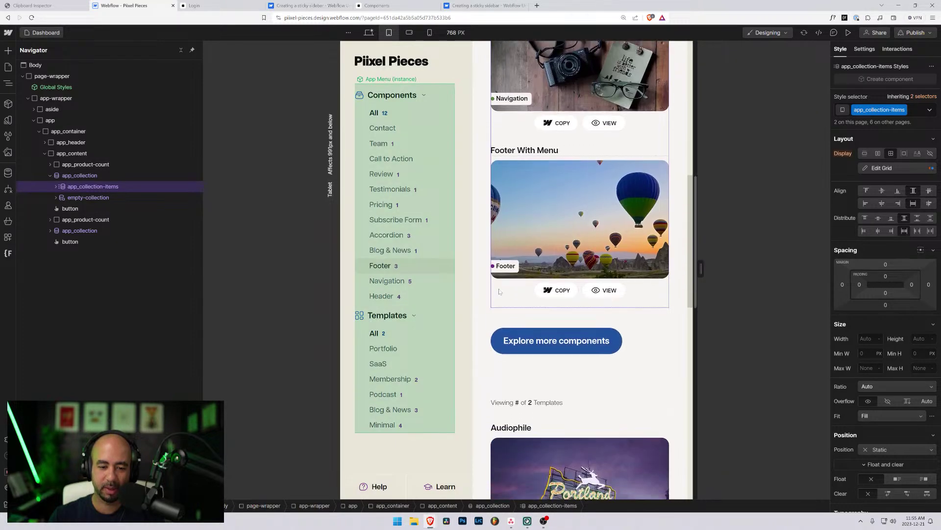
scroll(499, 291, "down", 14)
scroll(548, 300, "up", 13)
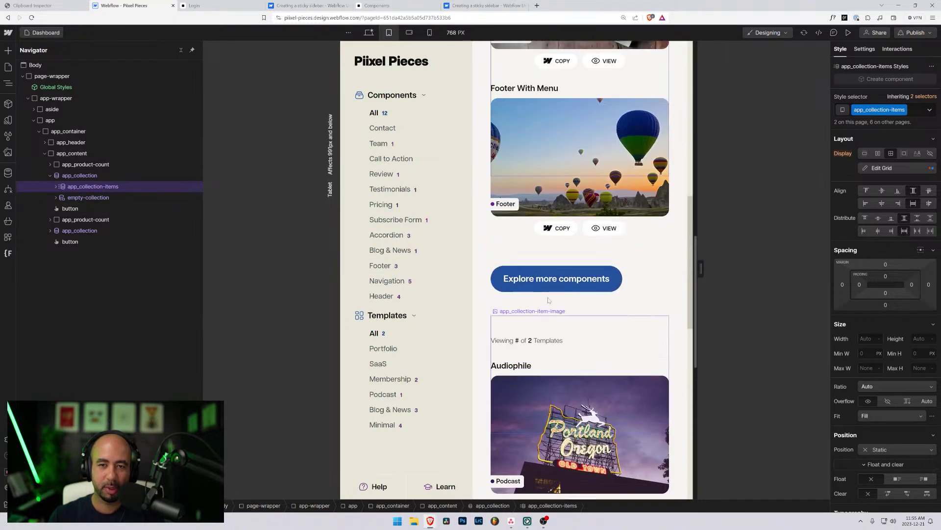
scroll(548, 300, "up", 10)
scroll(354, 204, "down", 3)
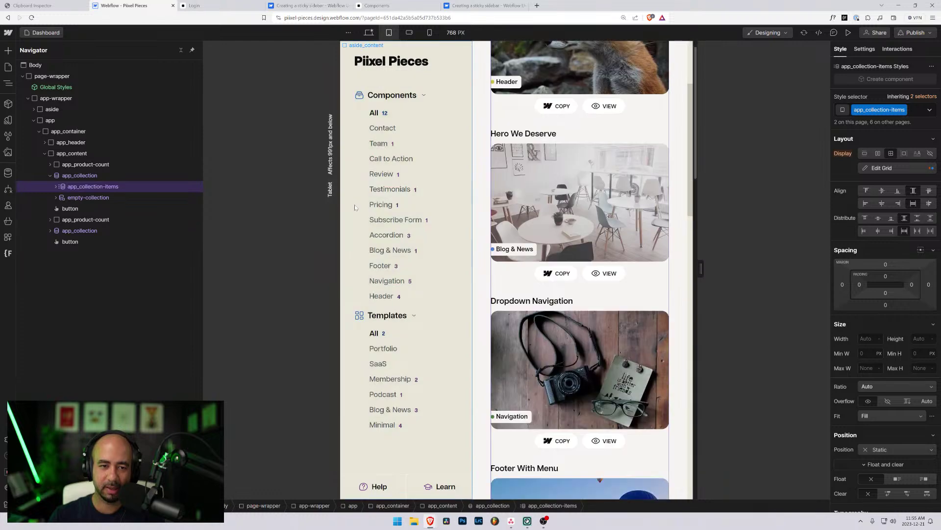
- Check how the sidebar behaves beside the scrolling component cards on the Dashboard at the tablet breakpoint
scroll(354, 204, "up", 3)
scroll(581, 216, "down", 6)
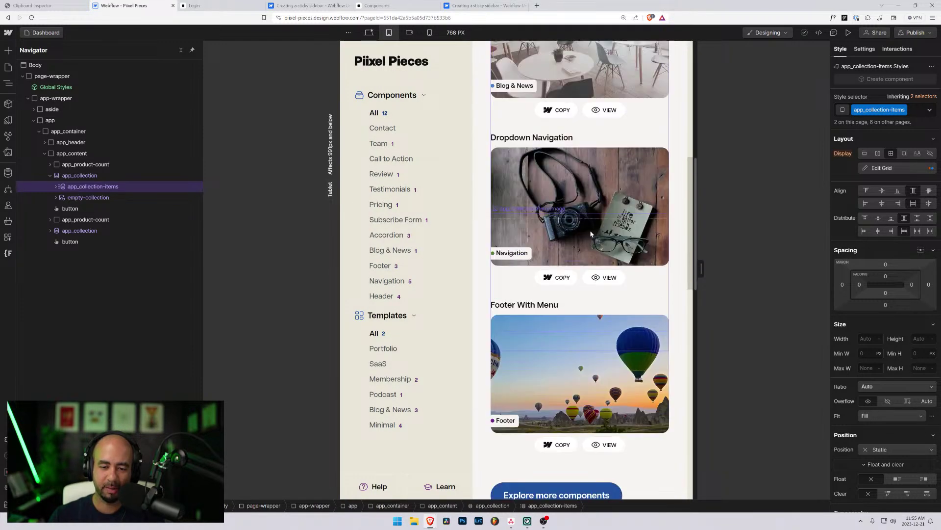
scroll(590, 234, "up", 8)
scroll(416, 214, "down", 3)
scroll(389, 215, "up", 3)
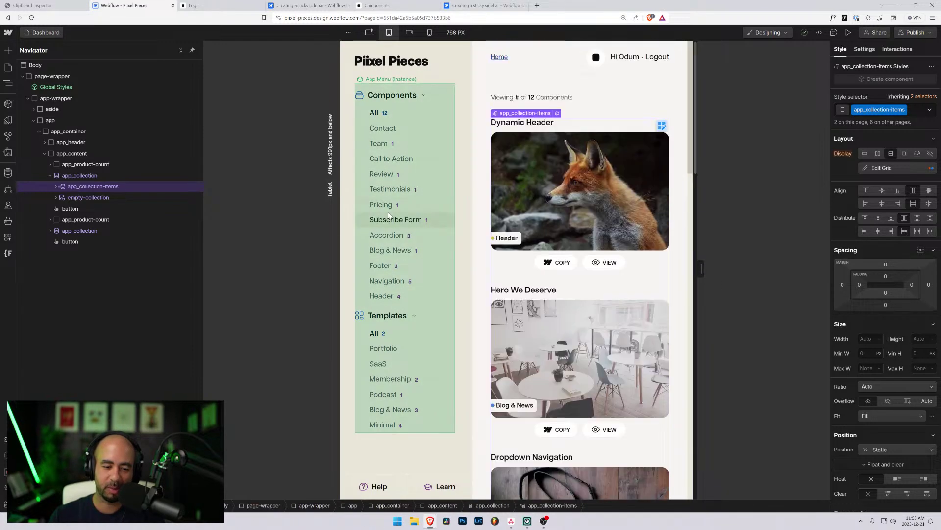
- Test the sidebar menu and page scrolling in a short, wide browser window at the tablet breakpoint, and restore the maximized window
double_click(761, 6)
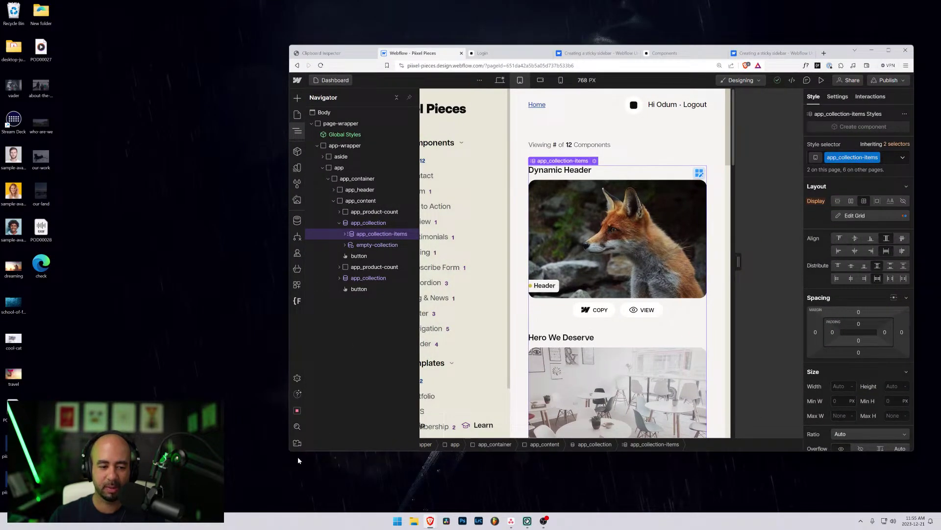
left_click_drag(292, 451, 78, 366)
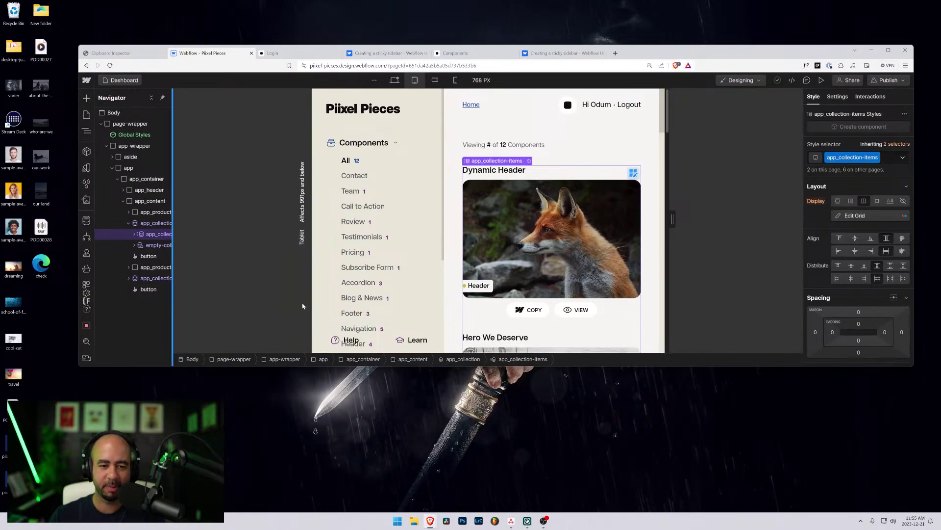
scroll(393, 207, "down", 3)
scroll(393, 206, "up", 3)
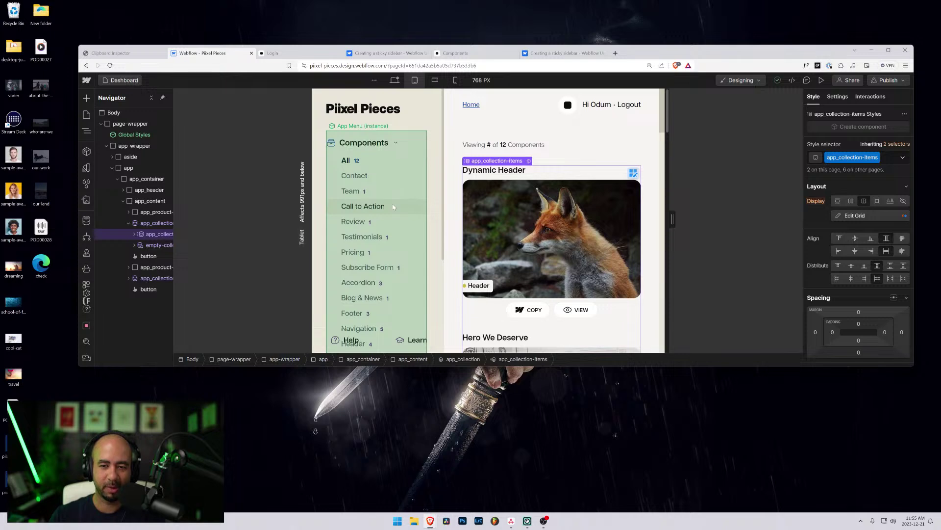
scroll(393, 206, "down", 2)
scroll(392, 206, "down", 1)
scroll(393, 207, "up", 3)
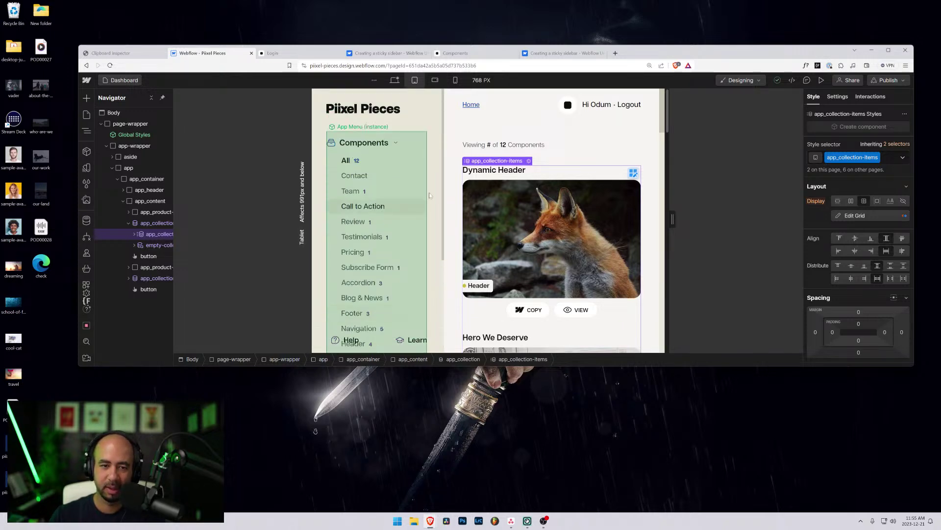
scroll(538, 174, "down", 2)
scroll(537, 174, "down", 10)
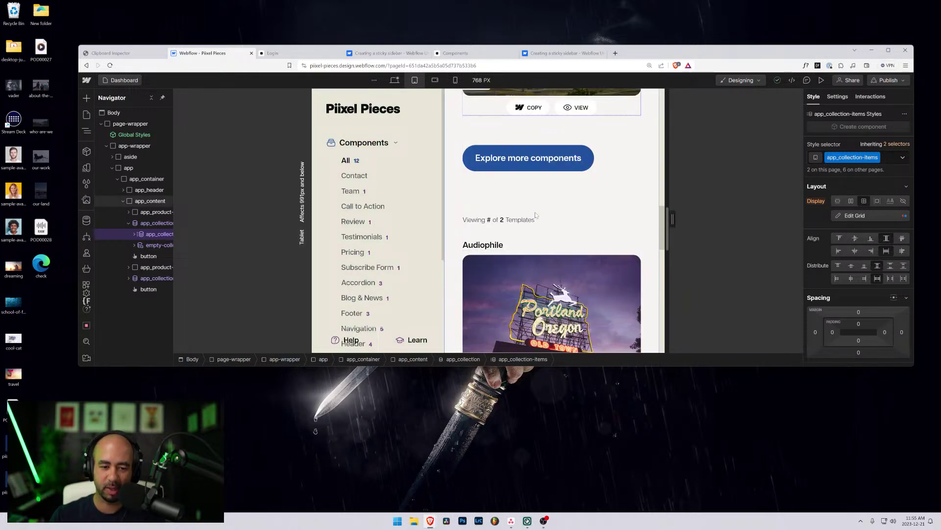
scroll(534, 211, "up", 6)
scroll(535, 214, "up", 5)
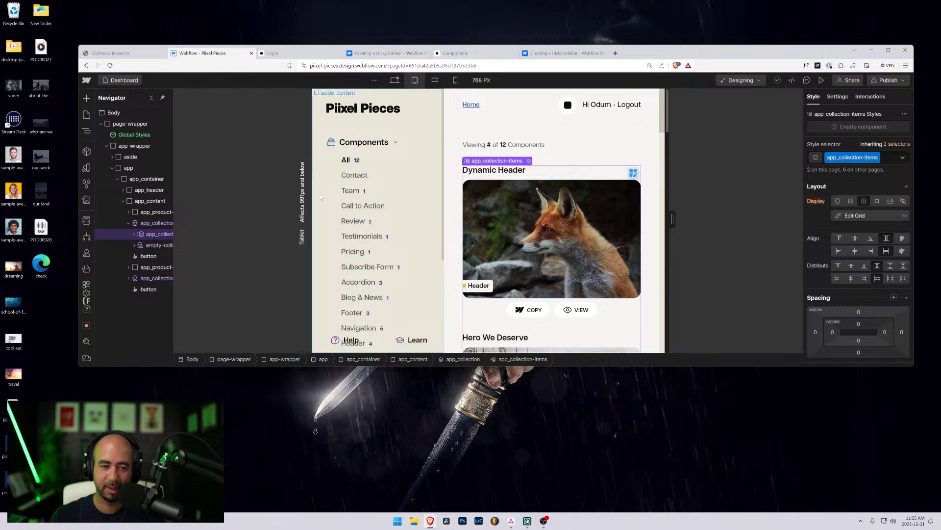
scroll(338, 204, "down", 3)
scroll(403, 166, "up", 3)
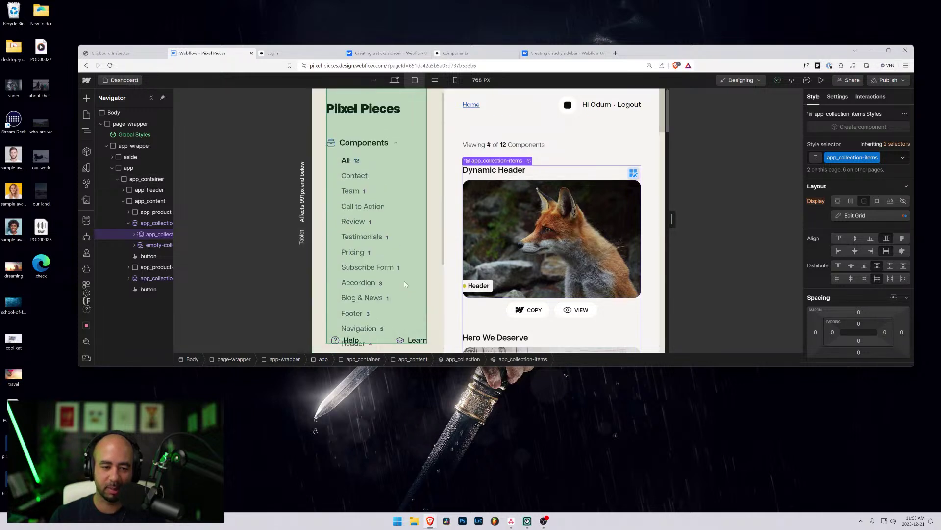
scroll(390, 216, "down", 3)
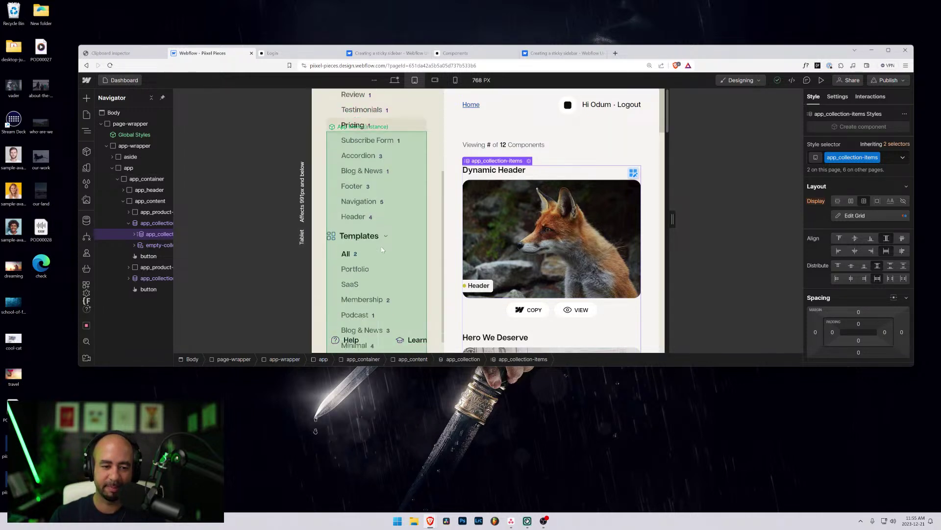
left_click(888, 51)
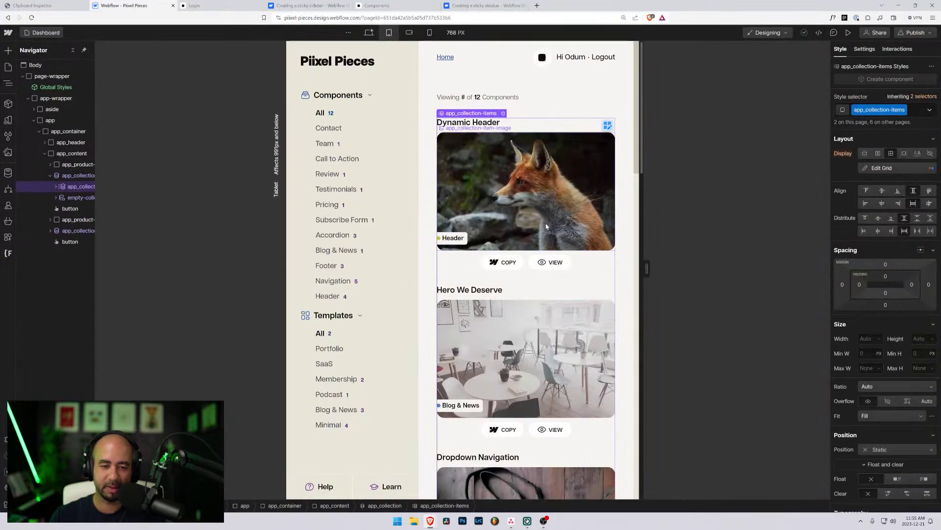
- Compare the Dashboard's sidebar and card layout across the mobile landscape, mobile portrait, tablet and desktop breakpoints
left_click(410, 32)
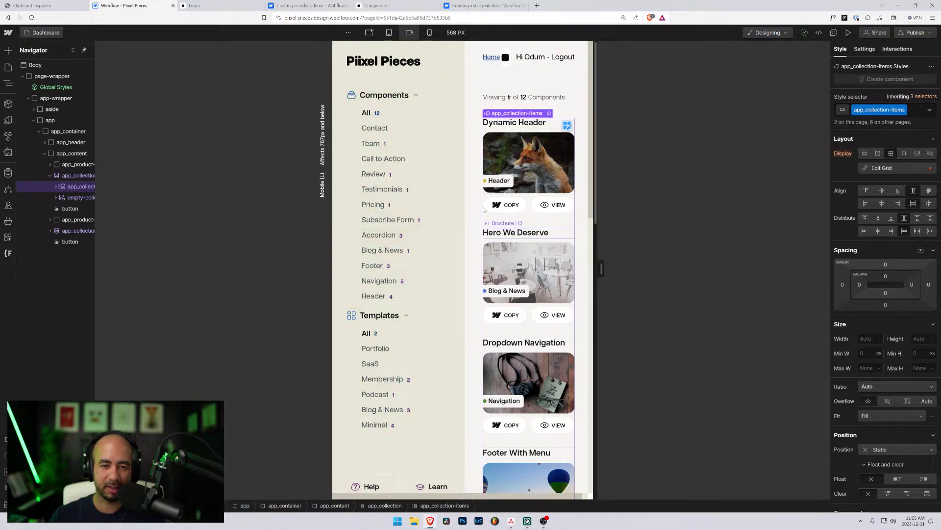
left_click(430, 32)
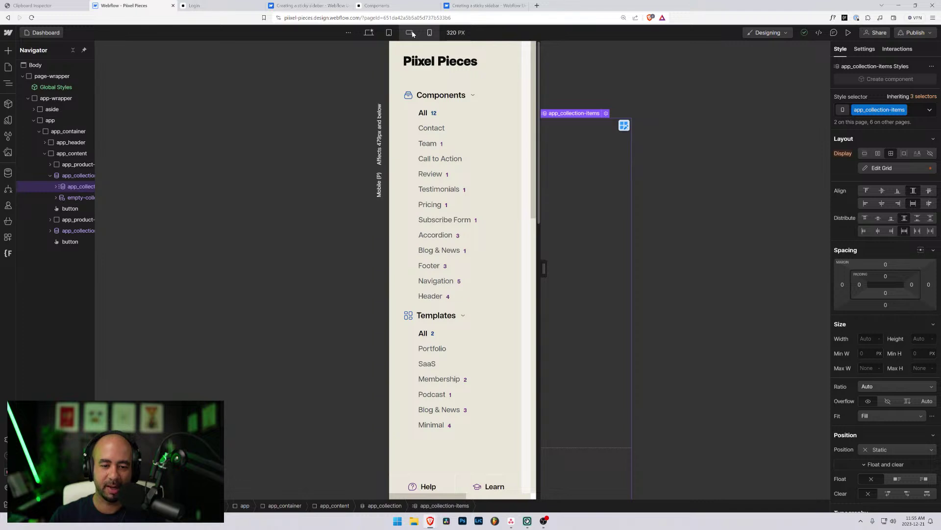
left_click(411, 33)
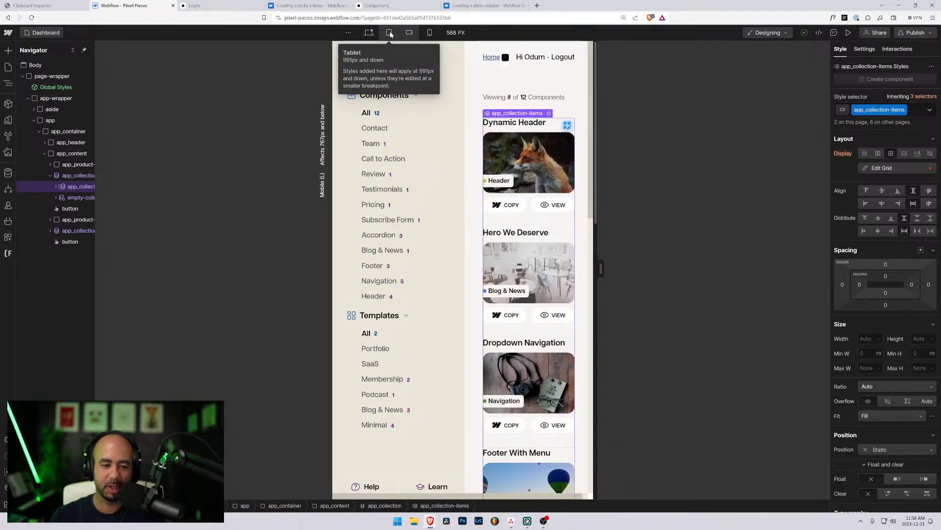
left_click(390, 33)
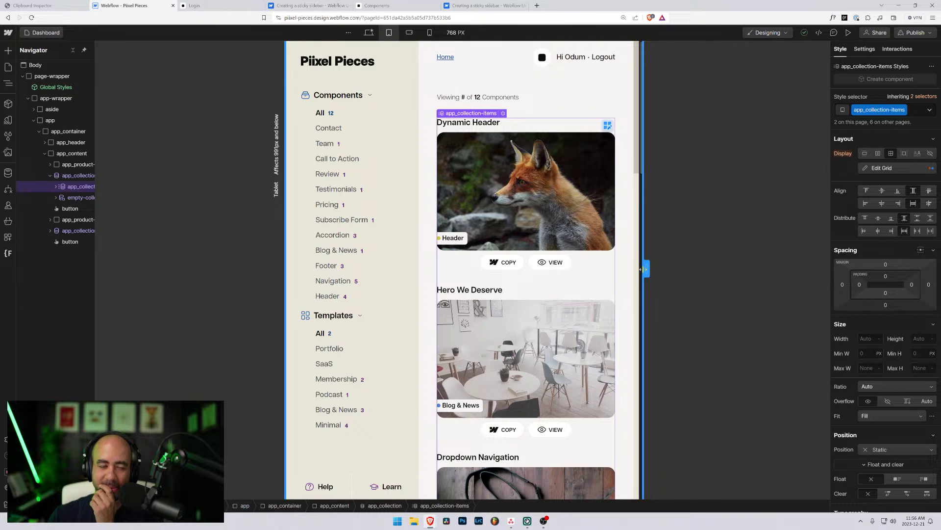
left_click(410, 33)
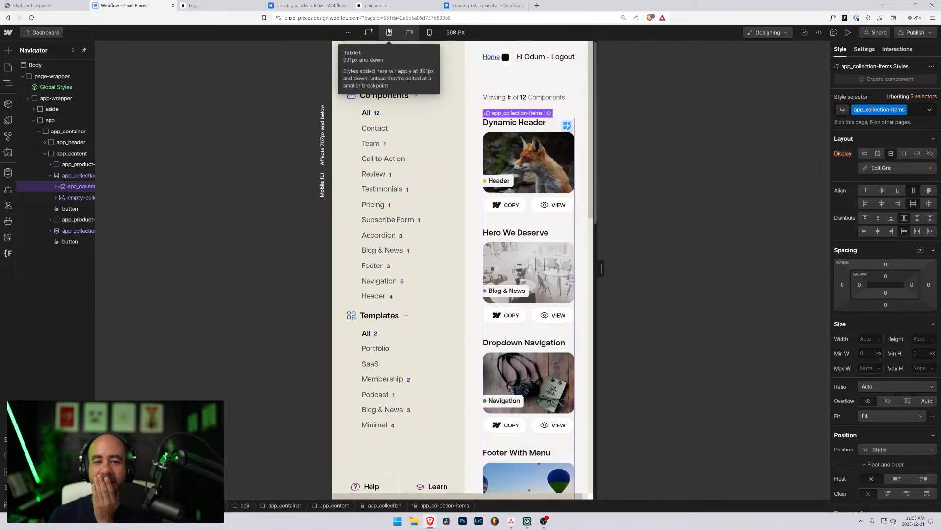
scroll(483, 175, "down", 8)
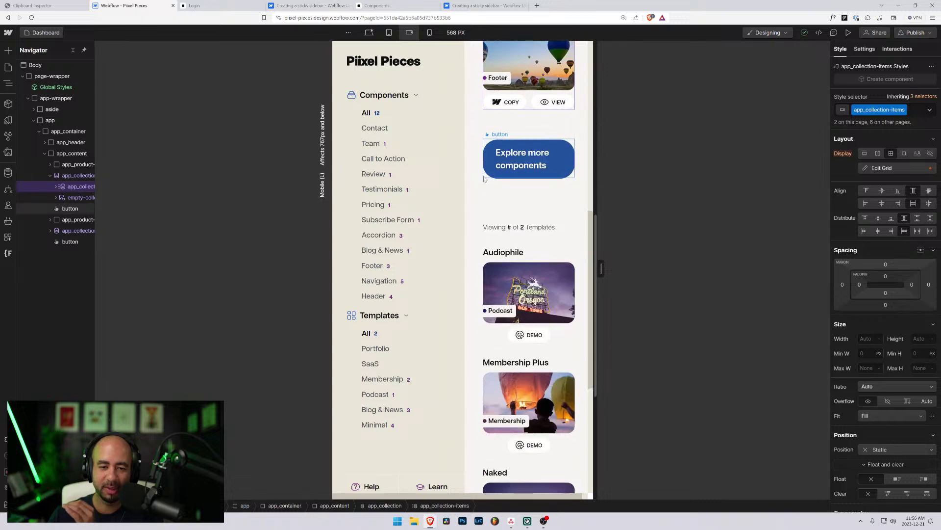
scroll(483, 178, "up", 8)
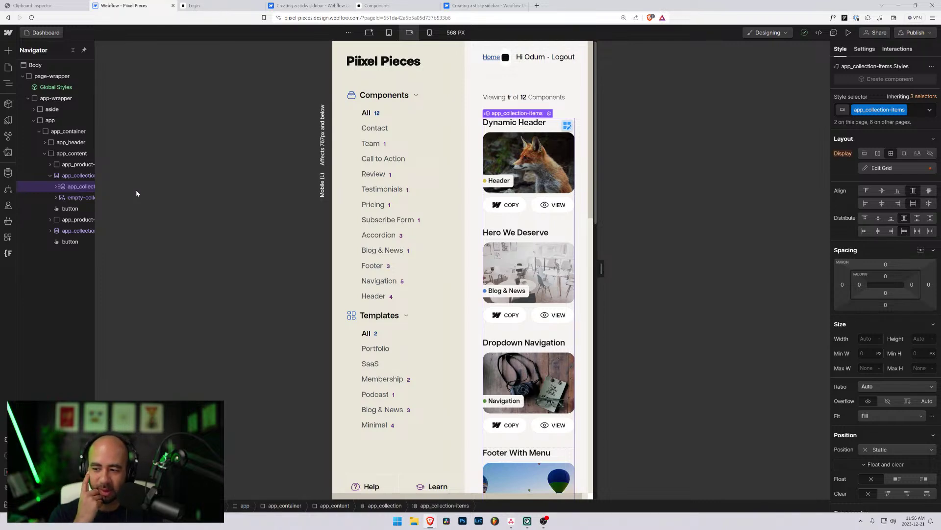
left_click(369, 33)
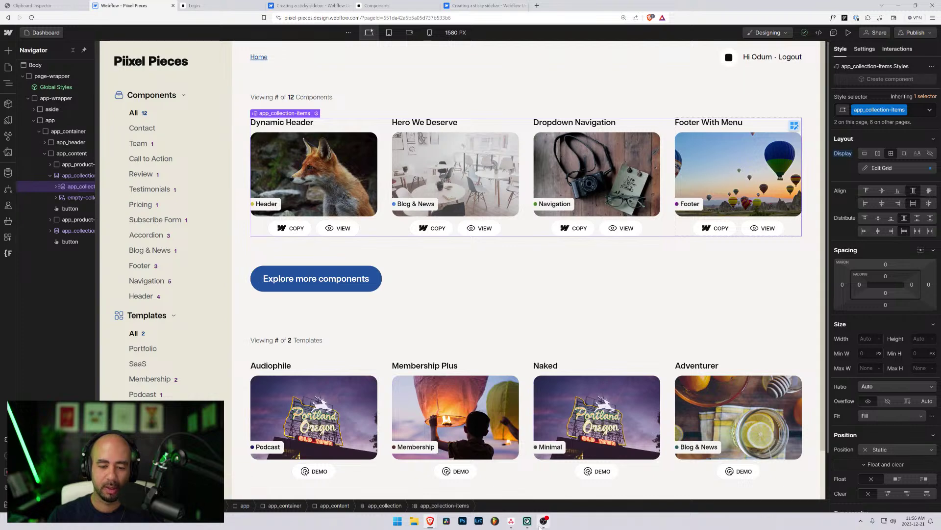
- Switch to Asana and add the task 'Consider adding text that says "viewport too small" when looking at internal pages' below the portrait task
left_click_drag(1, 235, 261, 95)
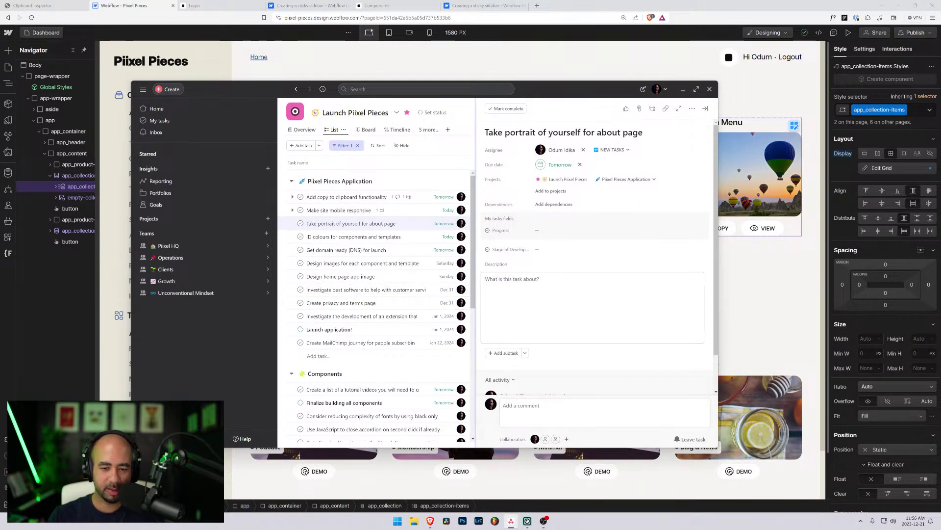
scroll(595, 270, "down", 1)
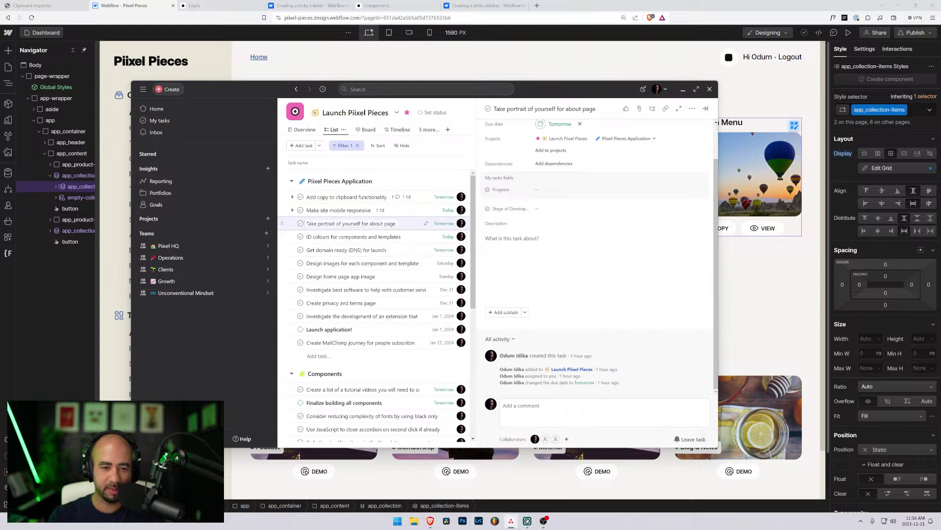
left_click(387, 223)
key("Return")
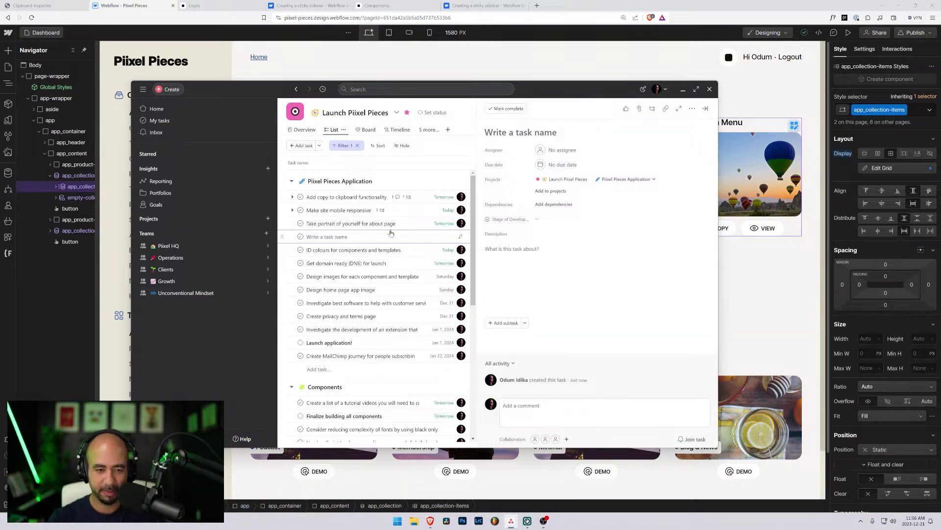
type("May")
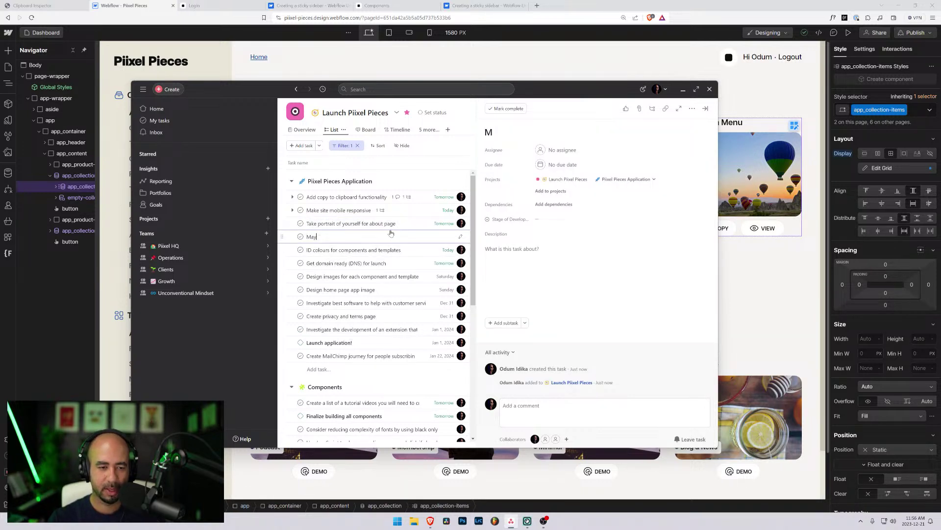
key("BackSpace")
type("Consid")
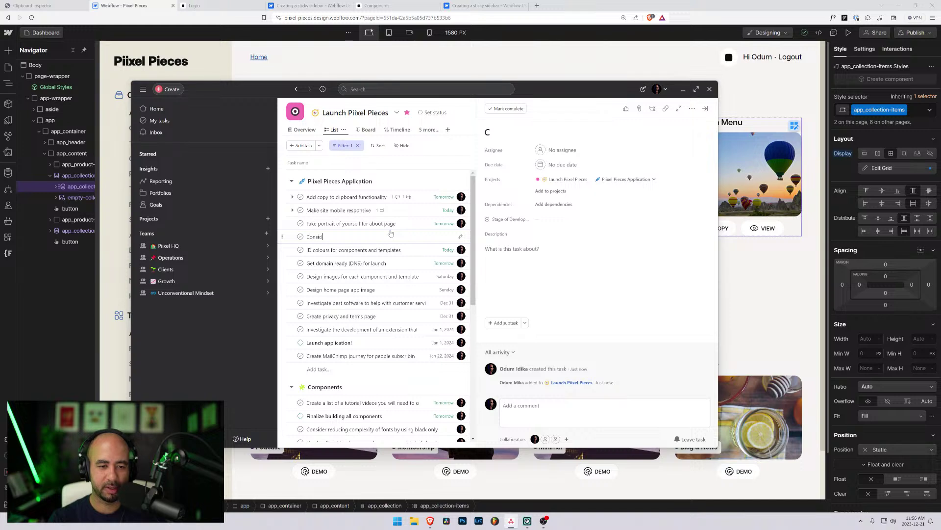
type("er add")
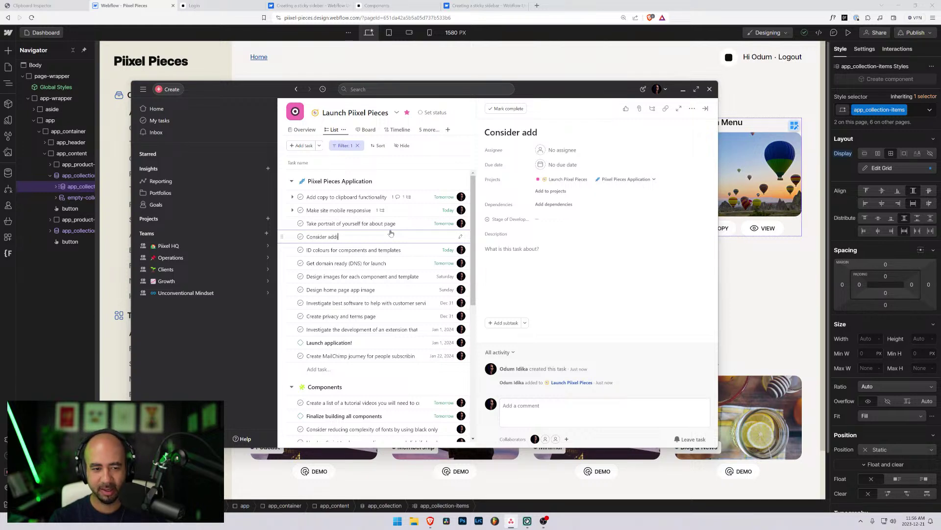
type("ing text t")
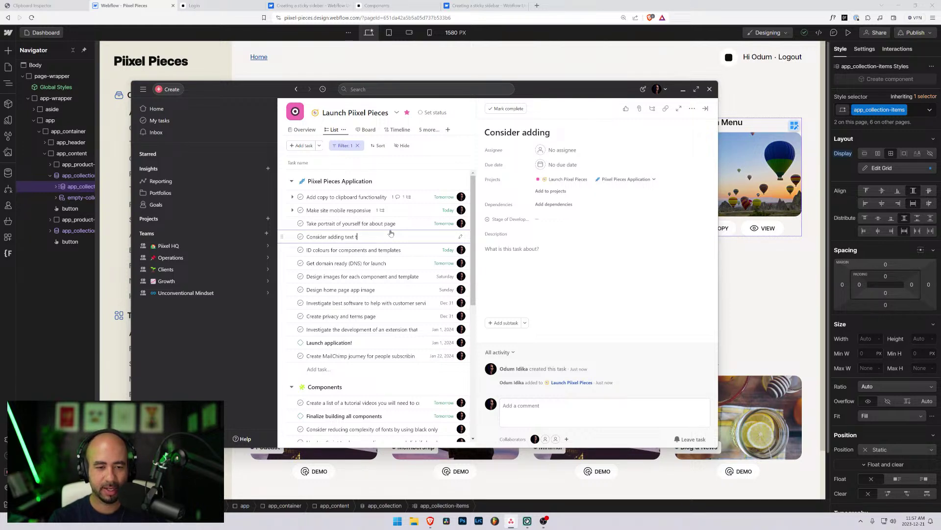
type("hat says \"")
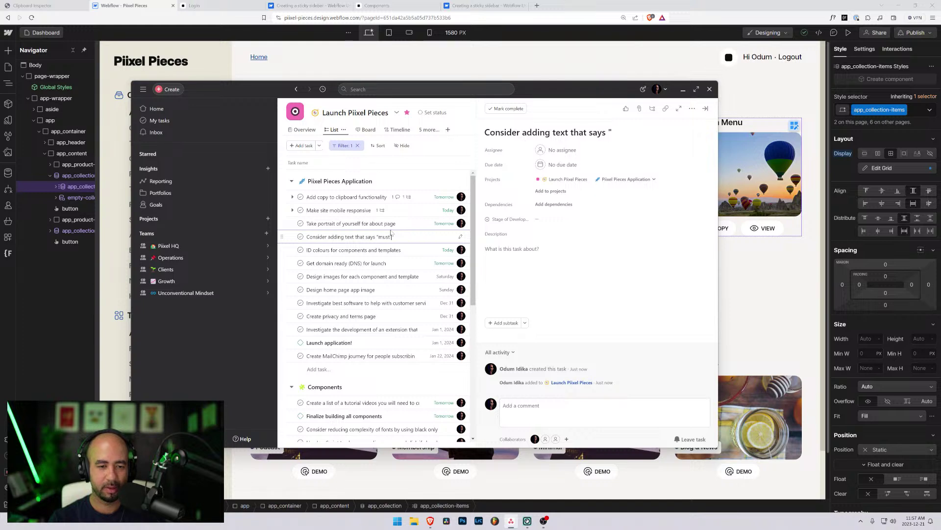
type("must")
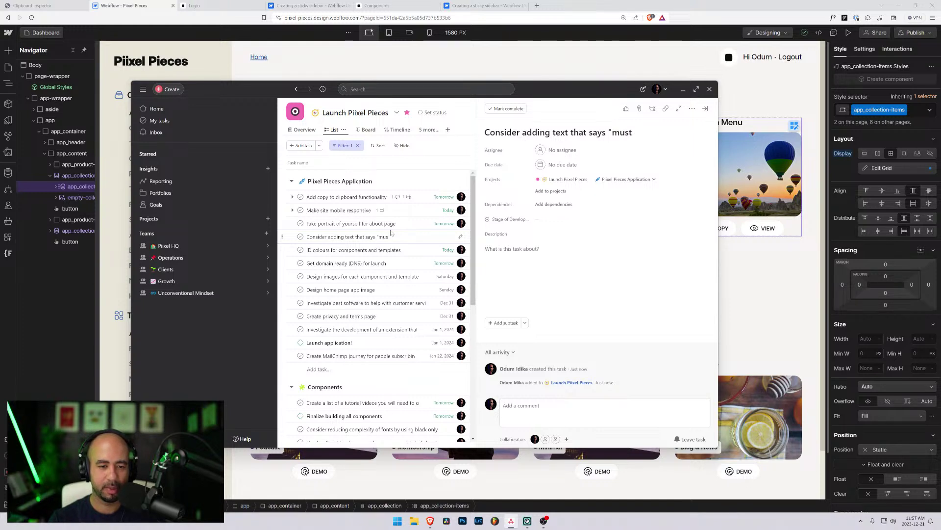
key("BackSpace")
key("BackSpace")
key("BackSpace")
key("BackSpace")
type("viewport")
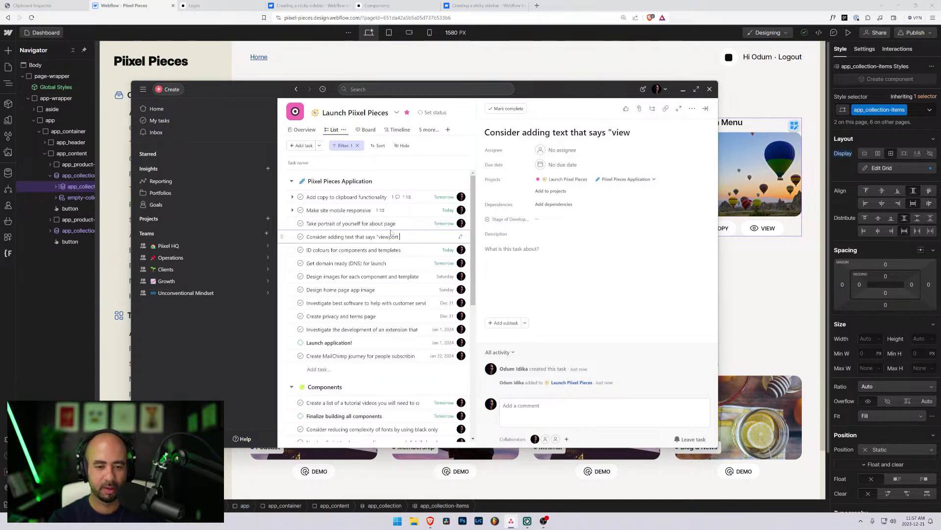
type(" too small")
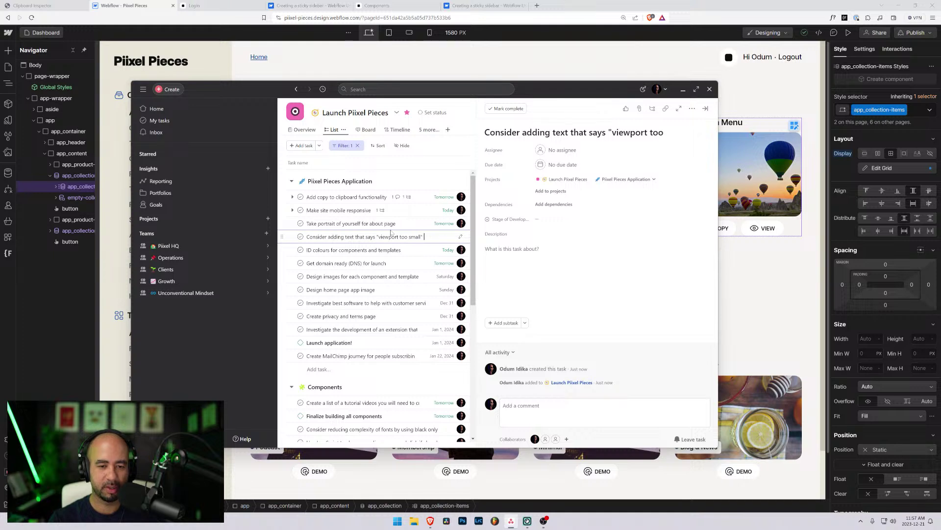
type("\" when ")
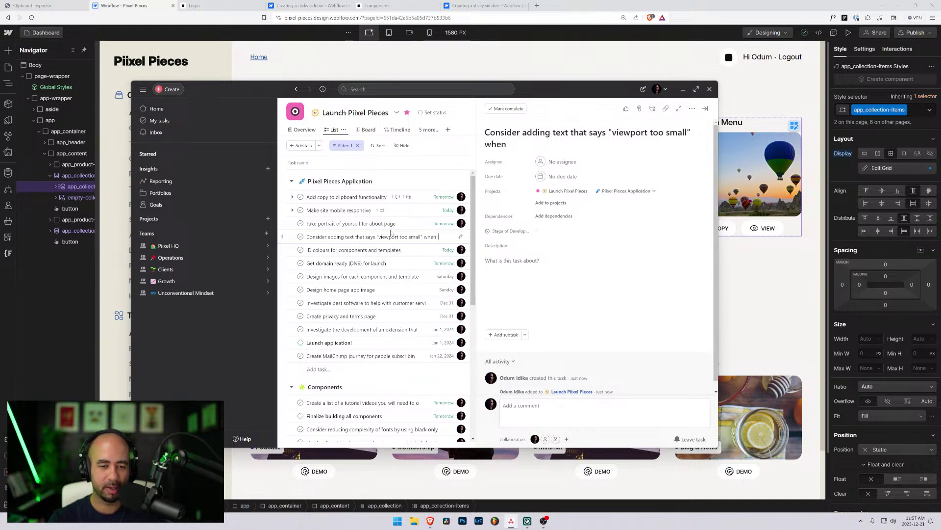
type("looking at")
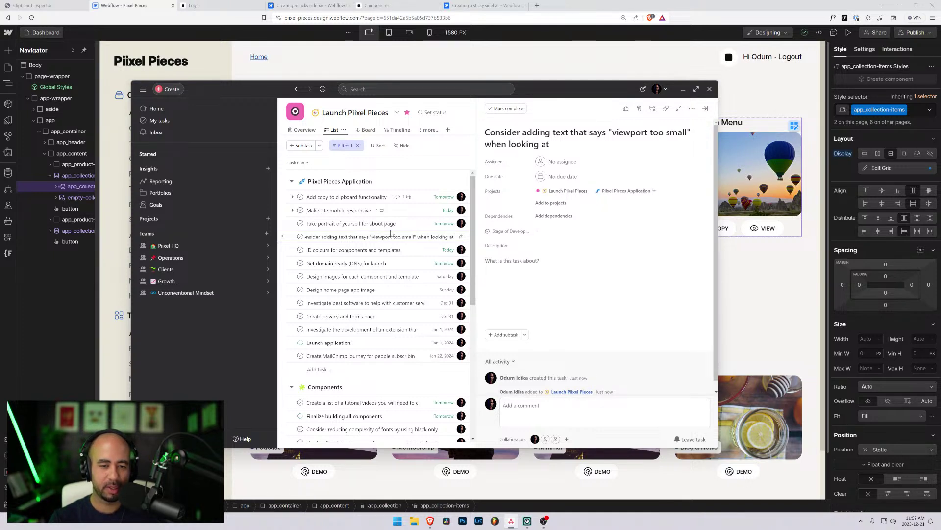
type(" internal page")
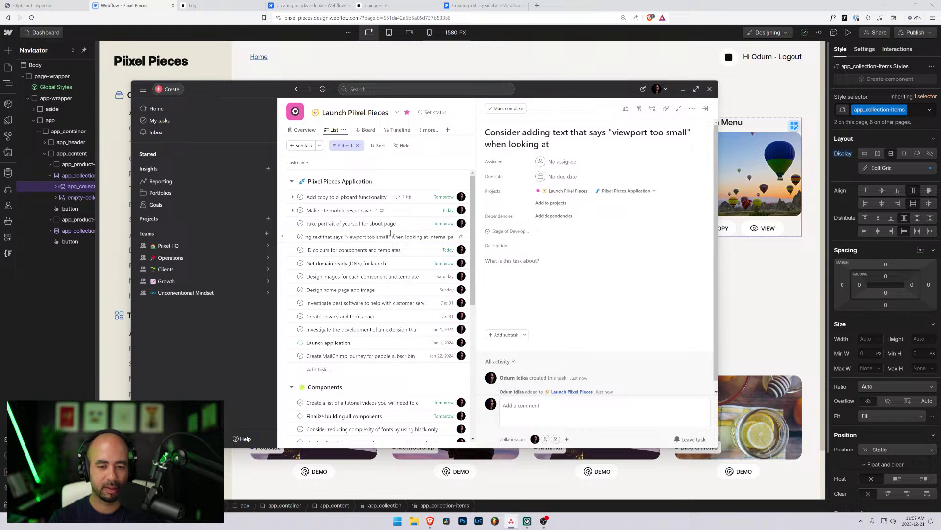
type("s")
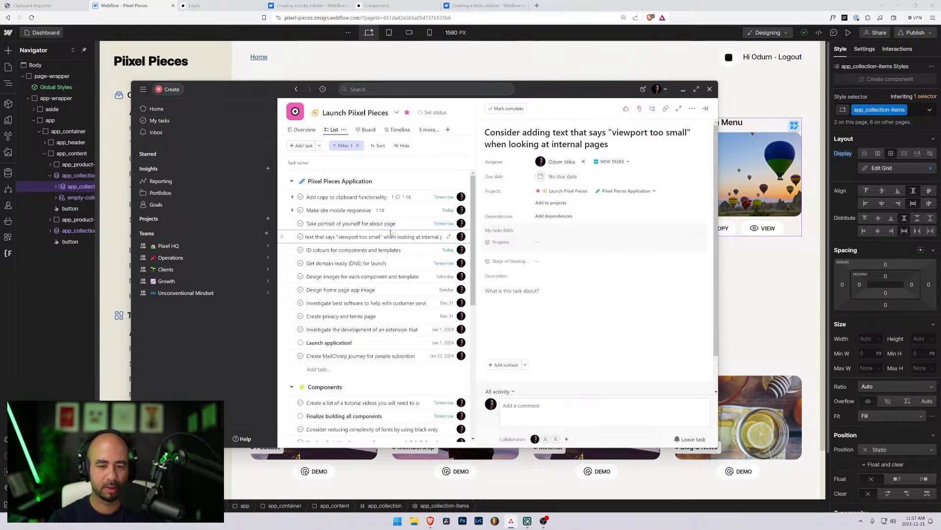
- Set the viewport-too-small task's due date to December 22, 2023, and minimize Asana to return to Webflow
left_click(563, 176)
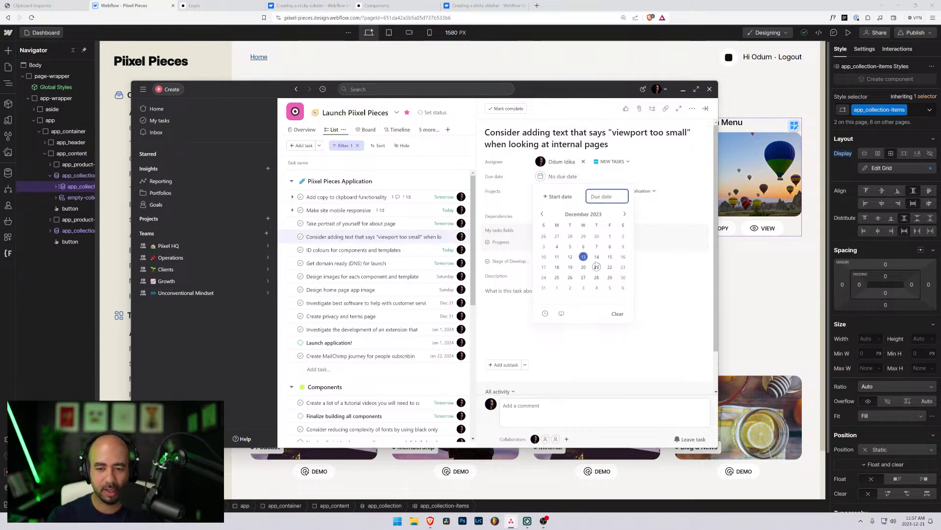
left_click(609, 270)
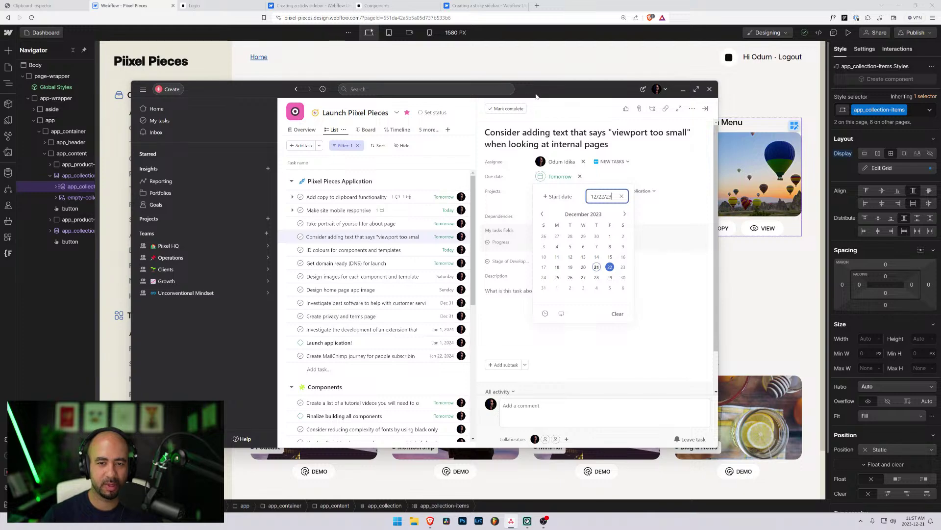
left_click(683, 89)
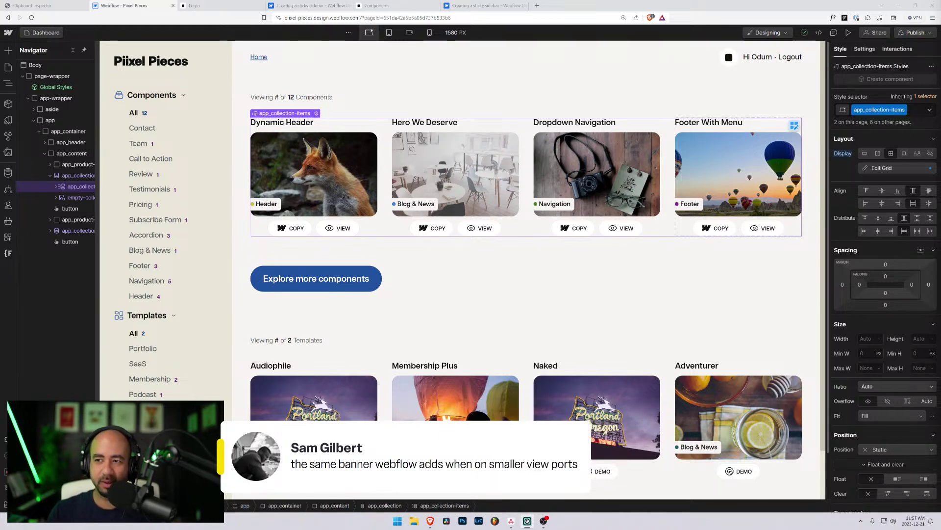
- Shrink the browser window until Webflow's too-small overlay appears, and inspect the bem-ViewportWarning element in the developer tools
key("super+Down")
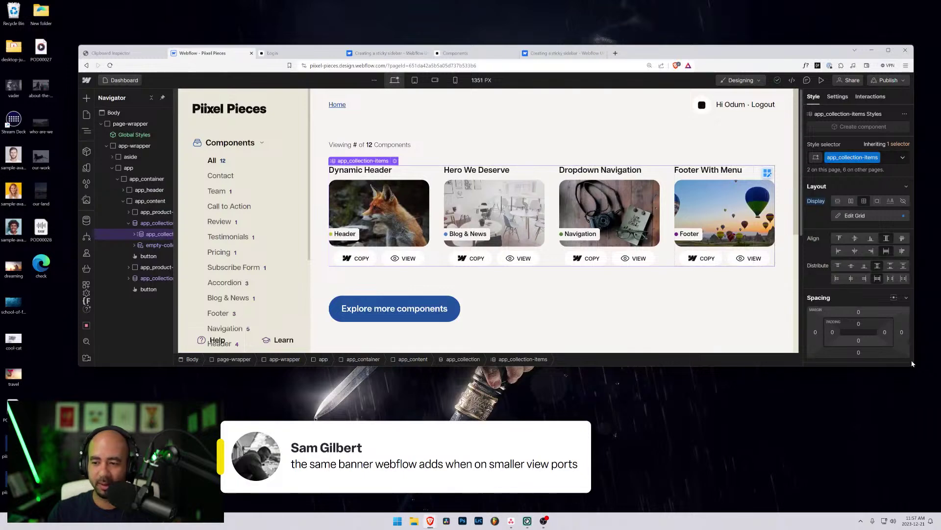
left_click_drag(912, 364, 399, 350)
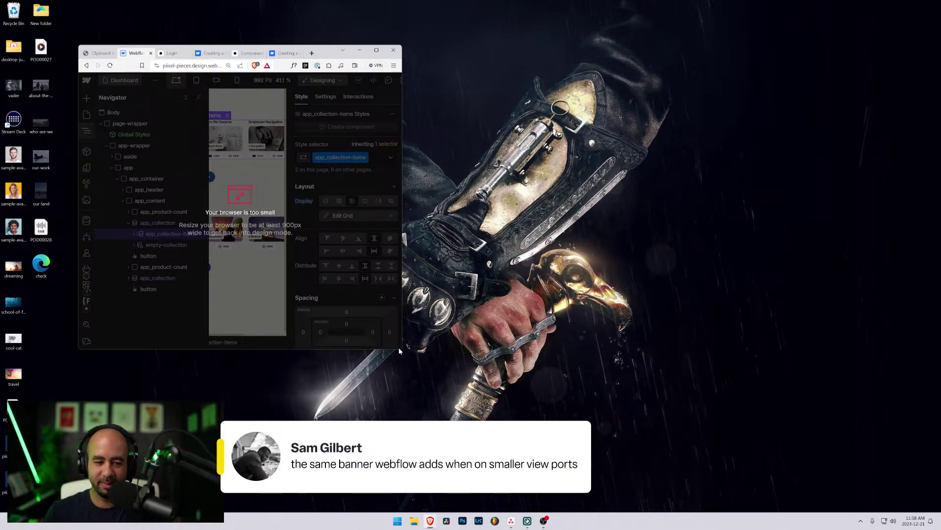
left_click_drag(399, 351, 397, 365)
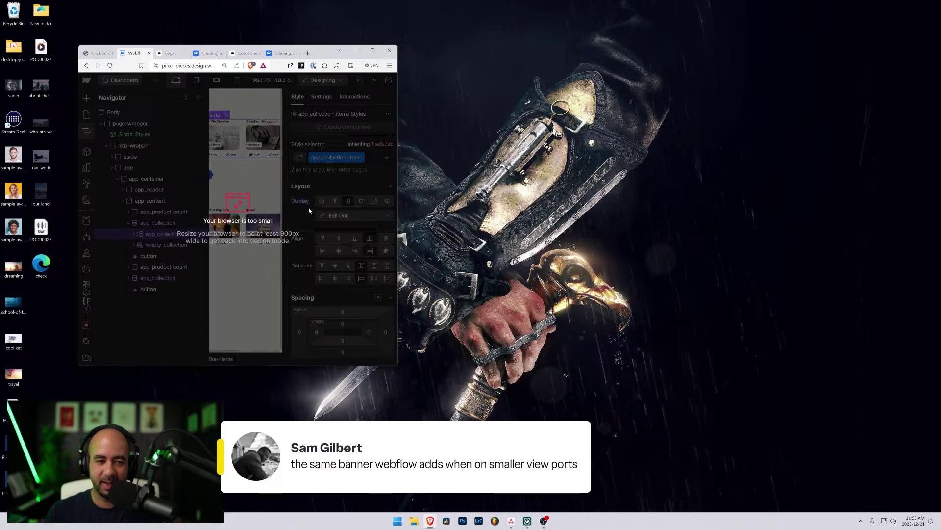
key("ctrl+shift+i")
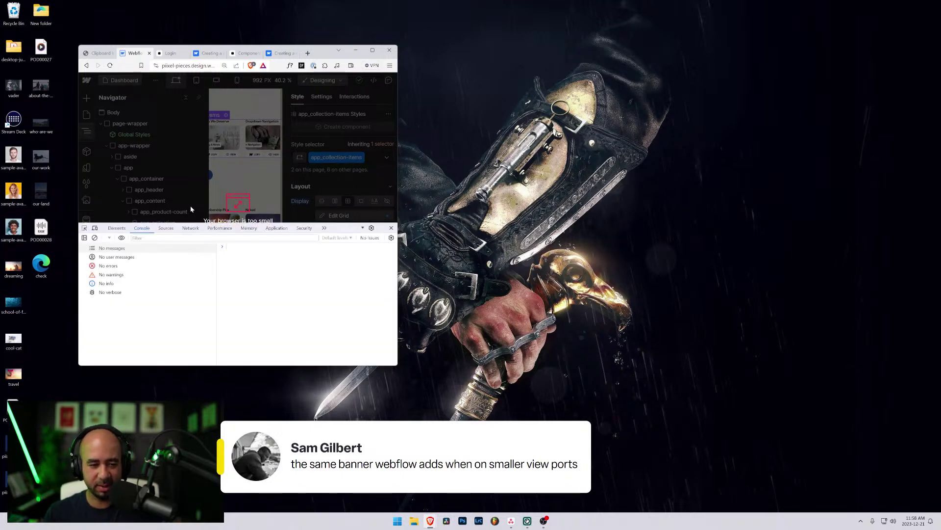
left_click(84, 228)
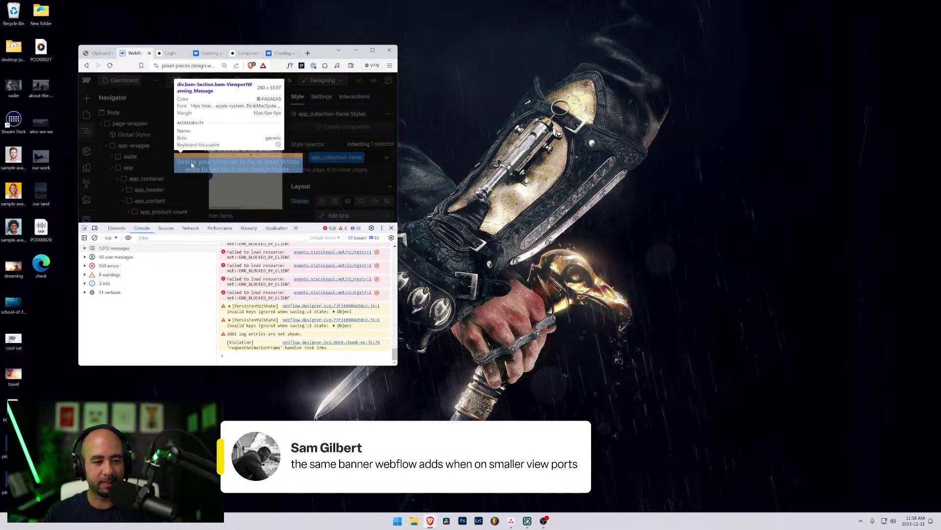
left_click(144, 155)
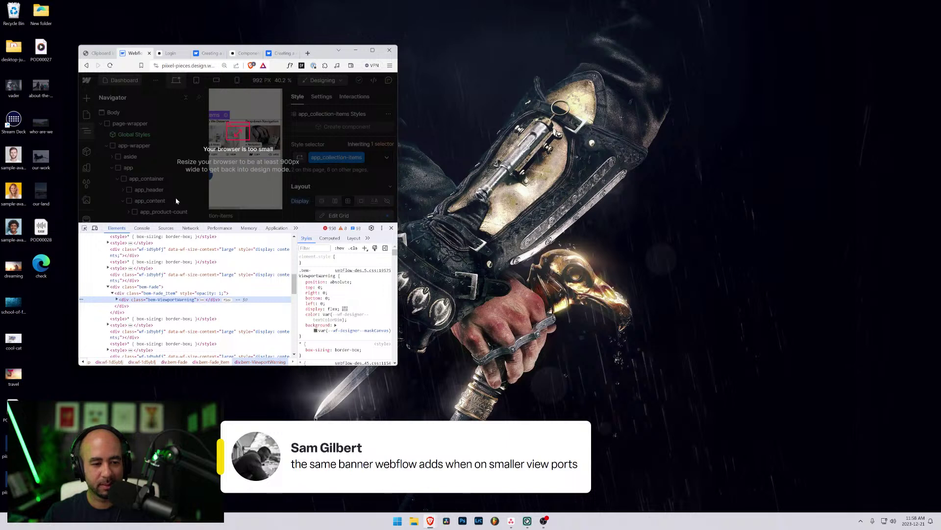
- Disable the position and background of the bem-ViewportWarning element and hide it with an inline display: none
left_click(301, 282)
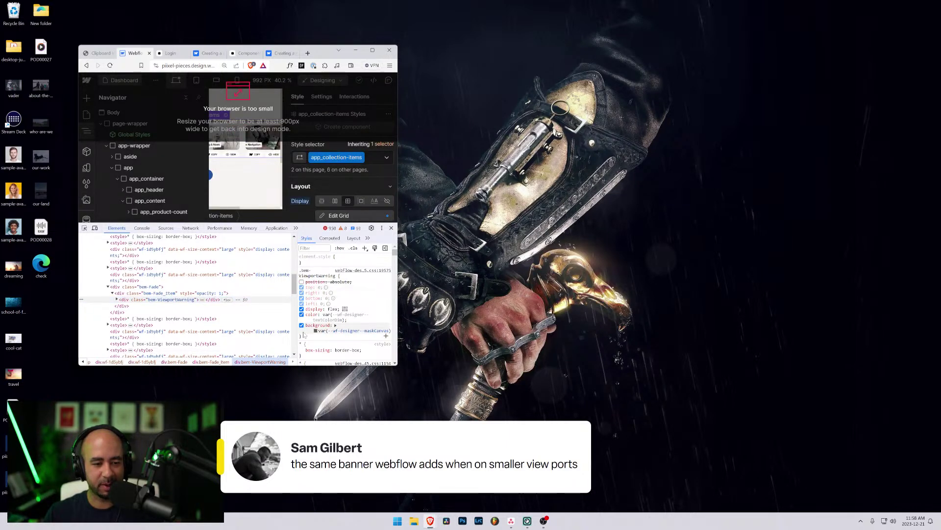
left_click(302, 325)
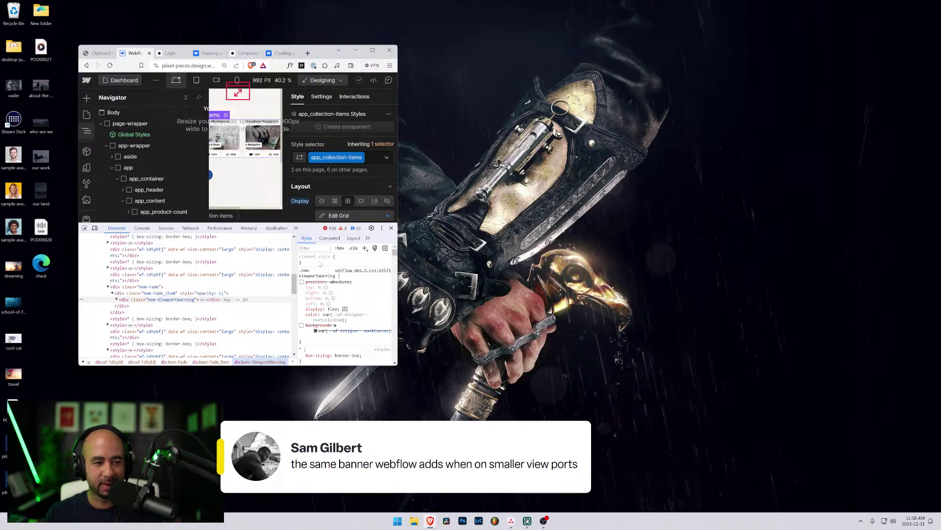
left_click(336, 265)
type("display:none;")
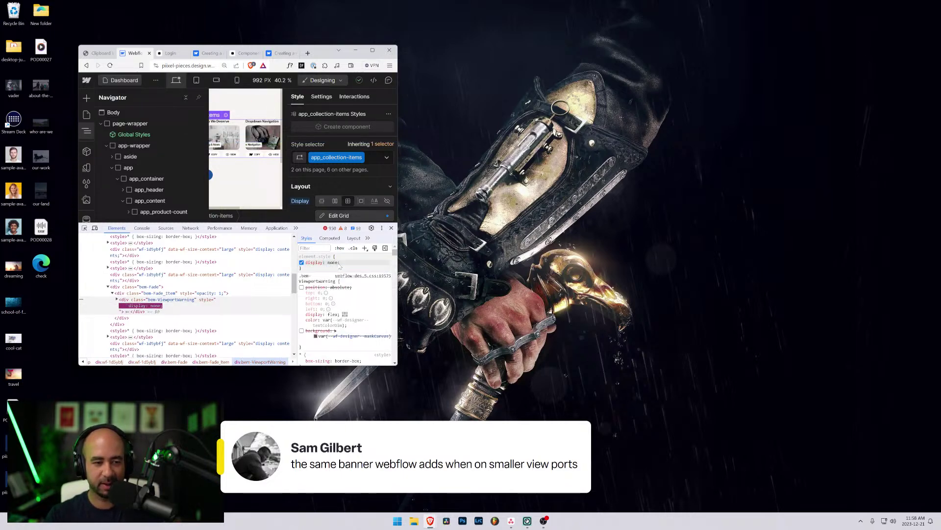
key("Return")
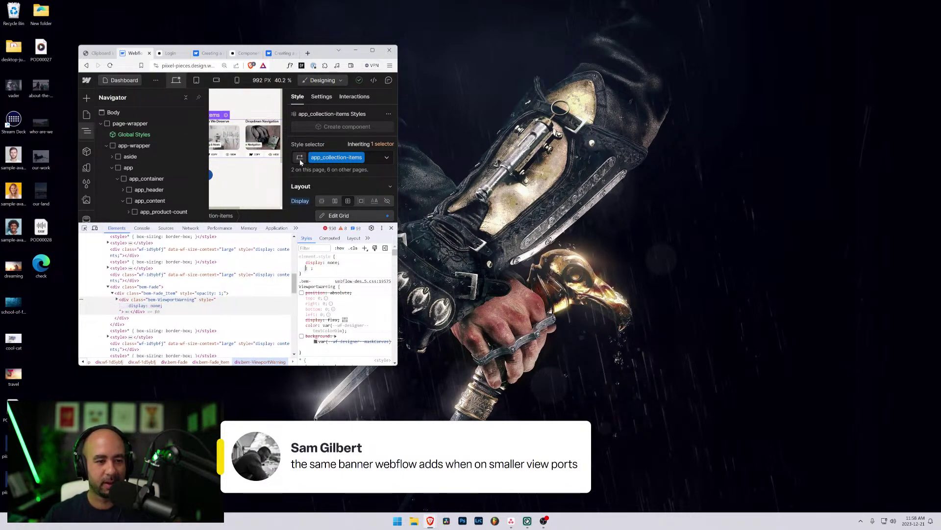
left_click(306, 179)
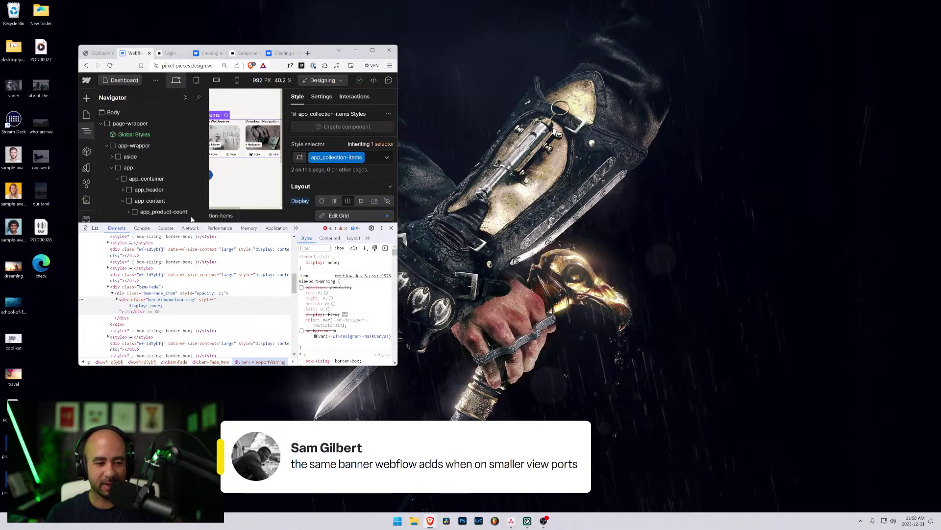
- Enlarge the browser window, close the developer tools, and maximize the window again
left_click(150, 229)
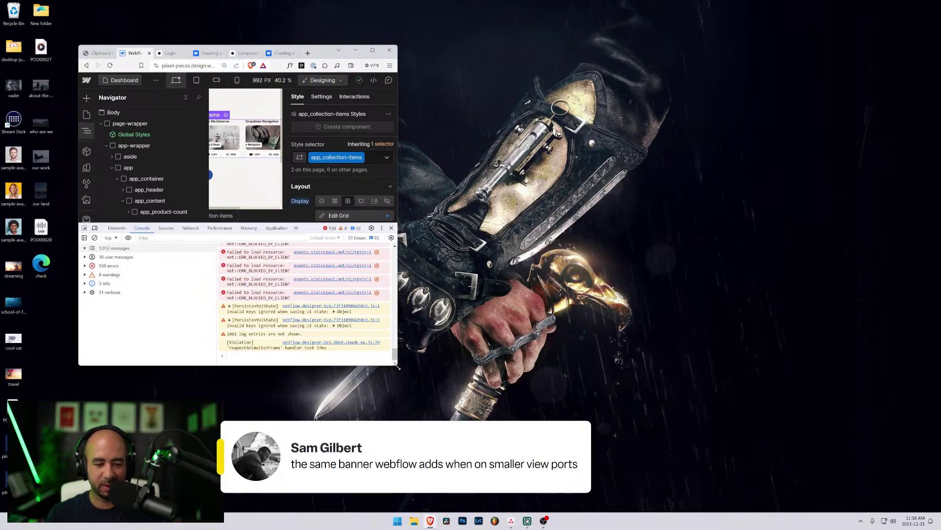
left_click_drag(397, 367, 799, 471)
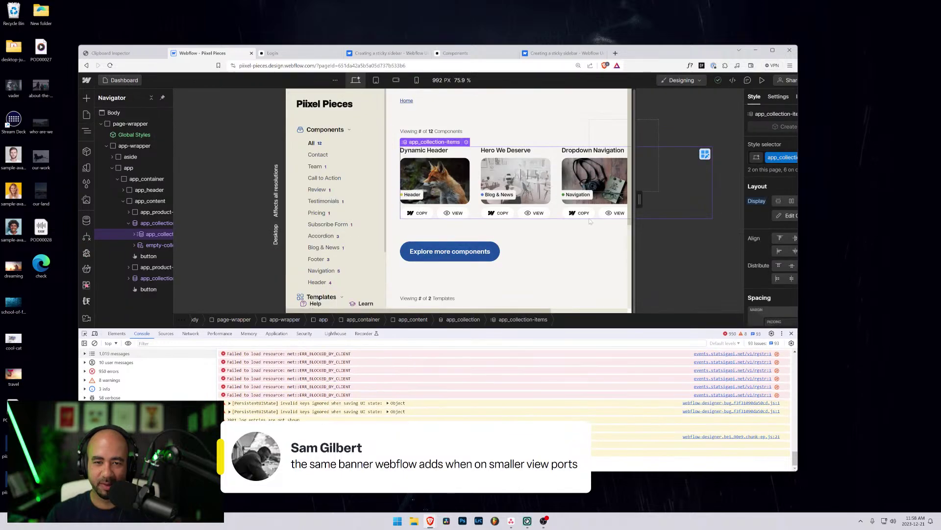
left_click(791, 333)
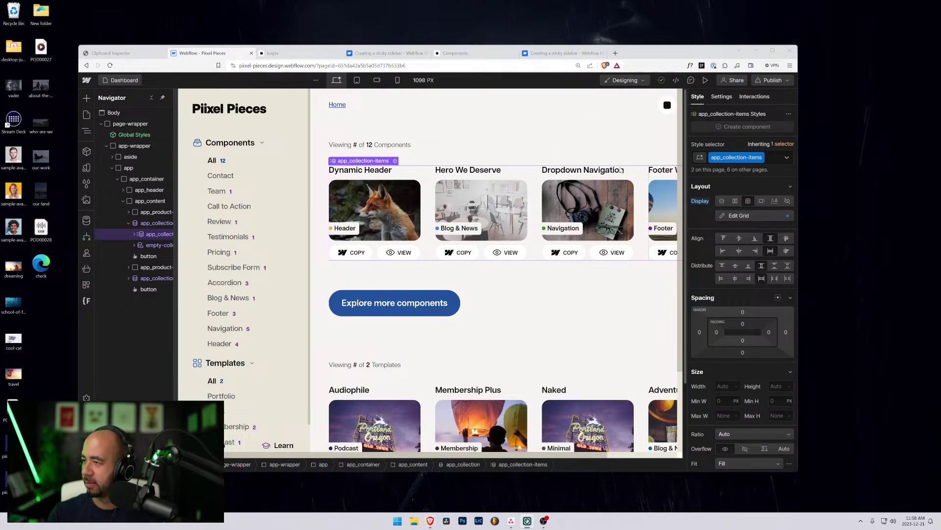
double_click(637, 51)
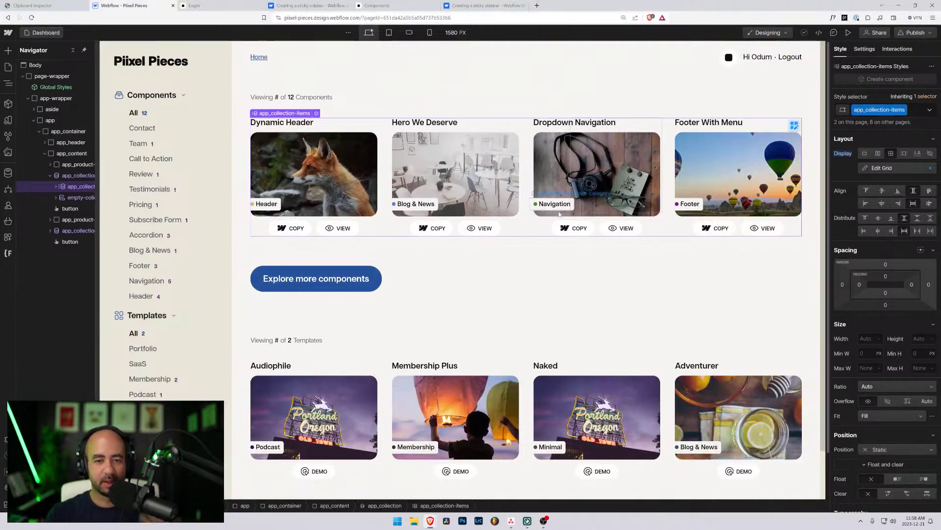
- Review the Dashboard's card layout at the desktop and tablet breakpoints, widening the tablet preview to 991 px
scroll(574, 226, "down", 1)
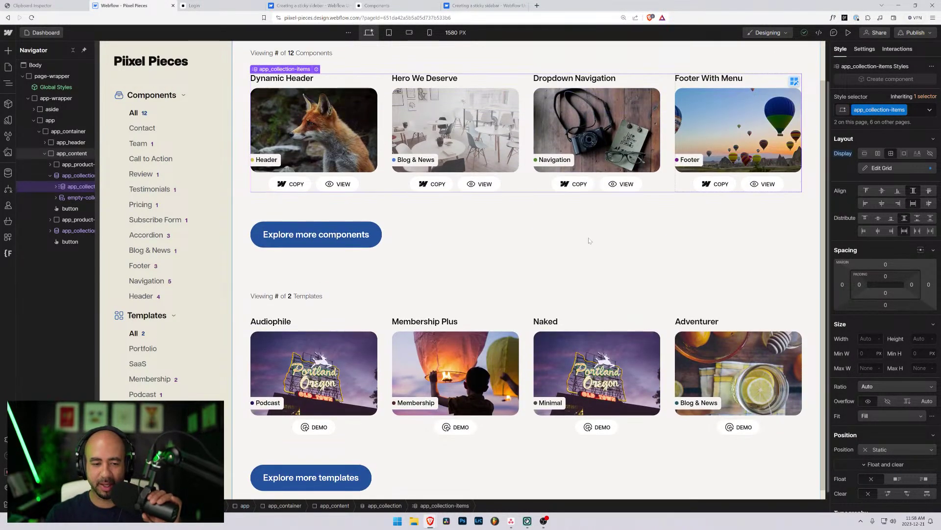
scroll(590, 241, "up", 1)
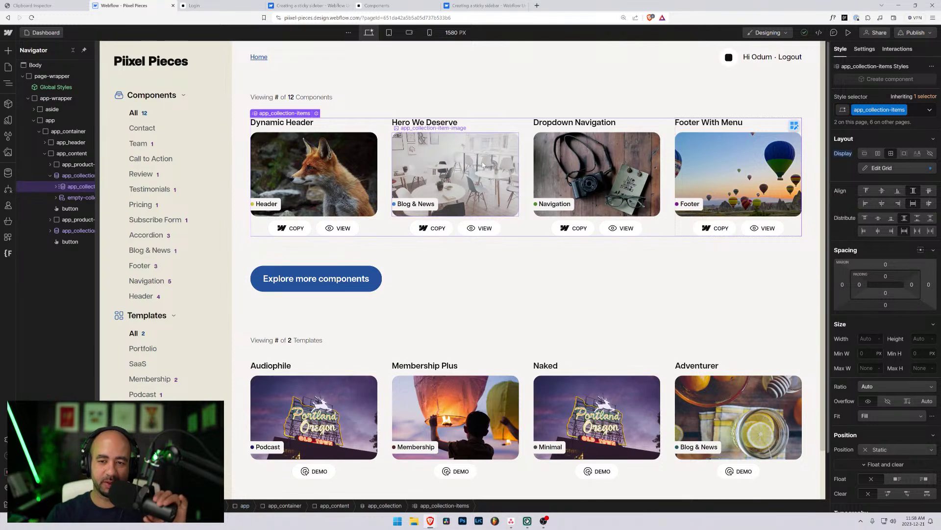
scroll(441, 147, "down", 1)
scroll(372, 89, "up", 1)
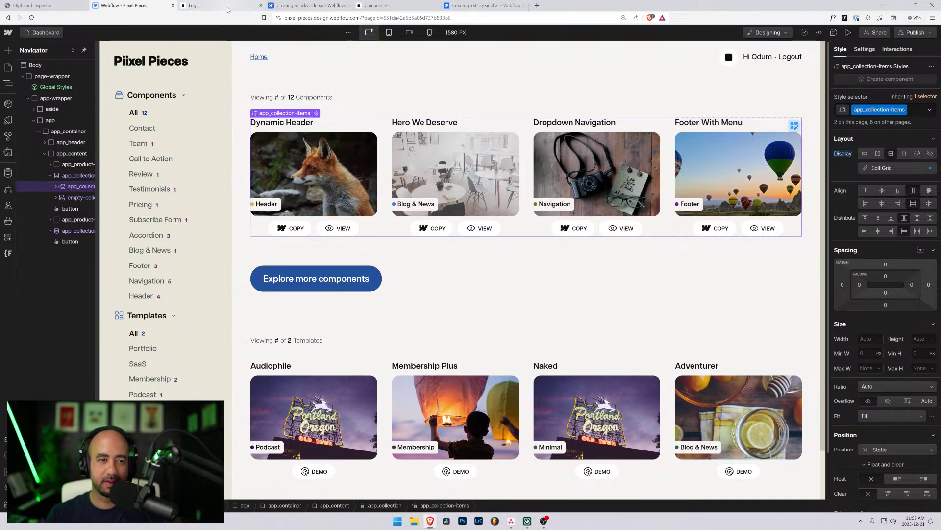
left_click(389, 33)
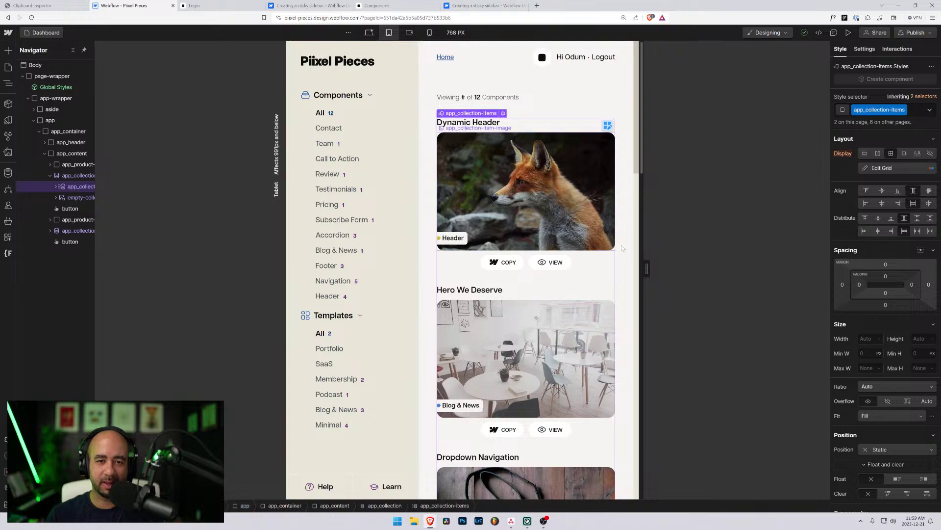
mouse_move(648, 269)
left_mouse_down()
mouse_move(736, 269)
mouse_move(628, 268)
mouse_move(676, 268)
mouse_move(640, 269)
left_mouse_up()
scroll(530, 244, "down", 3)
scroll(530, 244, "down", 10)
scroll(520, 236, "up", 10)
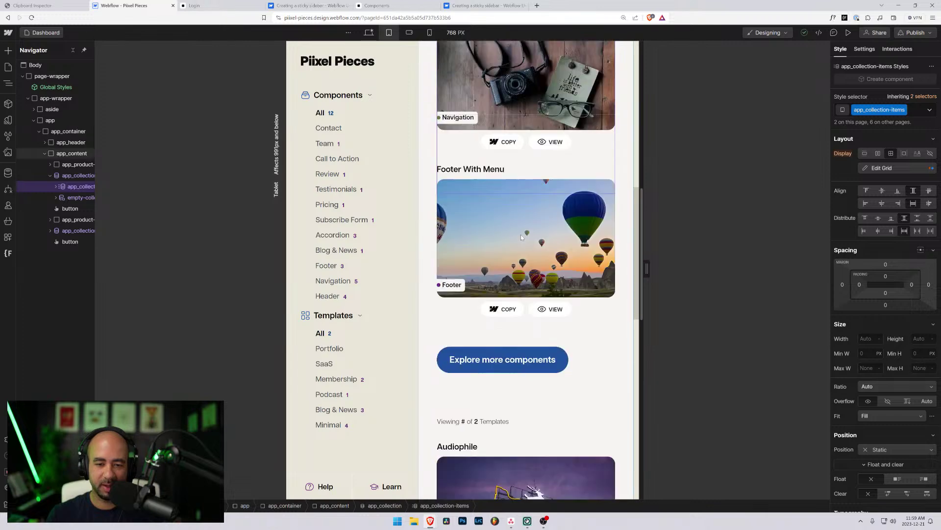
scroll(519, 234, "up", 3)
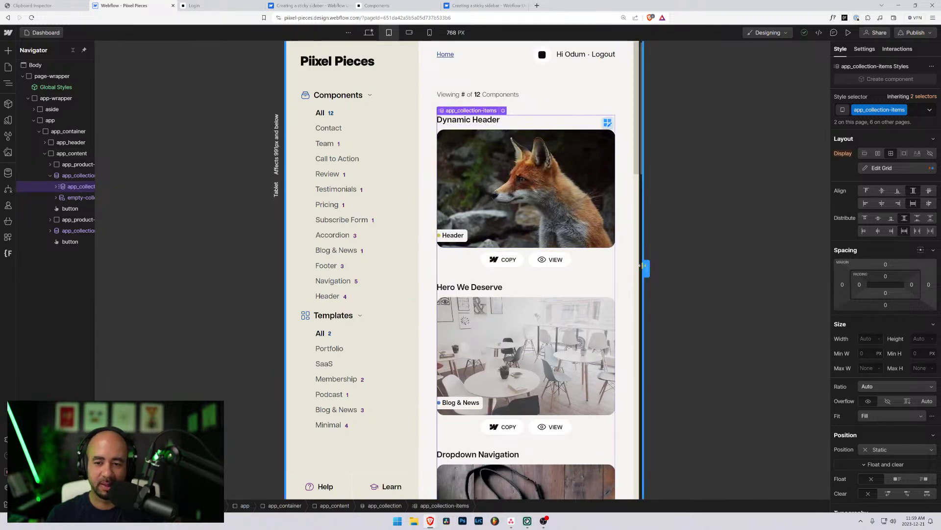
left_click_drag(648, 267, 711, 273)
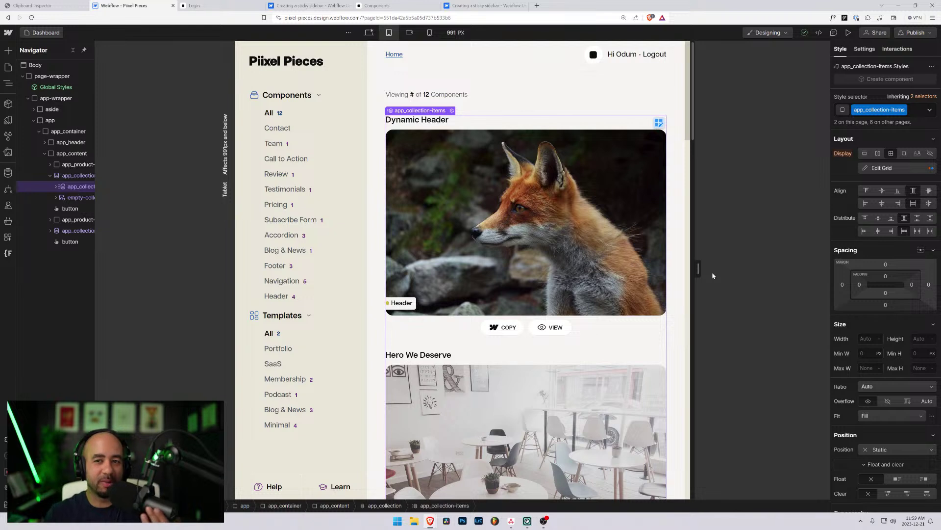
- Open the static Templates page and check its template cards and sidebar at the tablet breakpoint
left_click(44, 35)
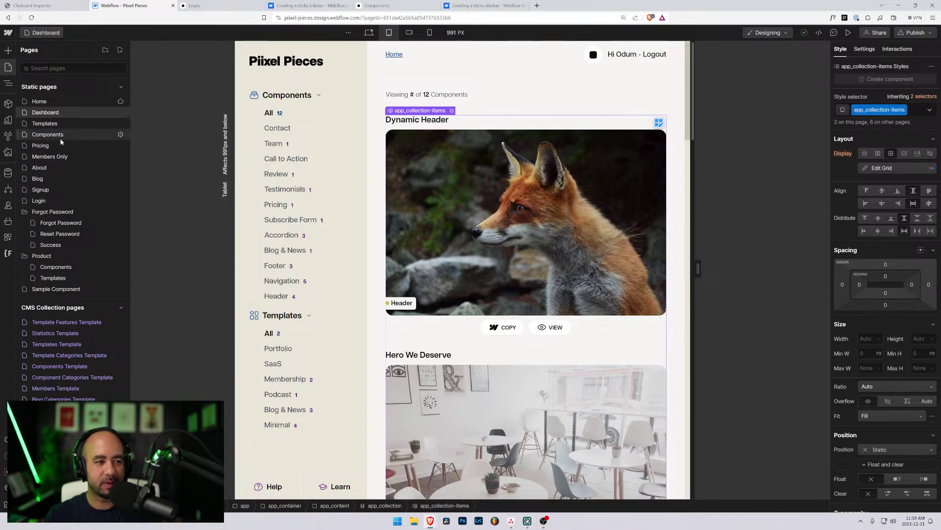
left_click(49, 127)
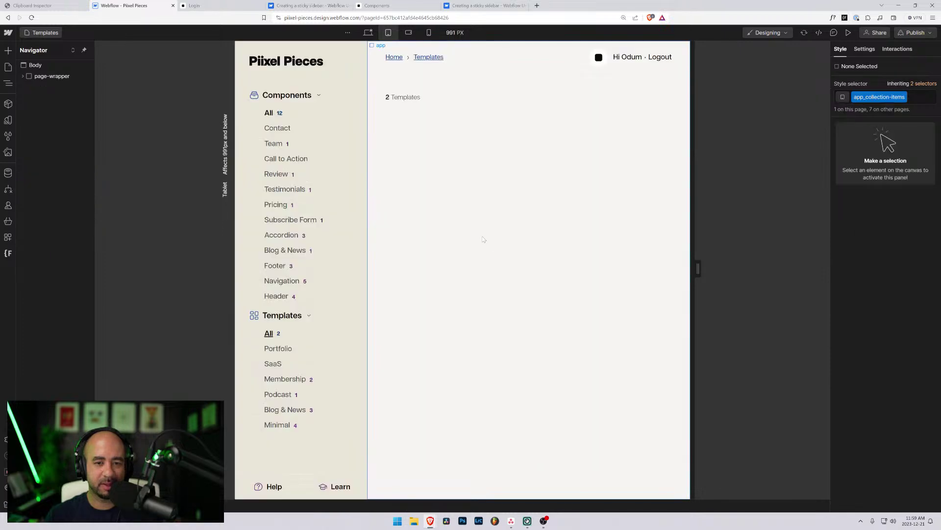
scroll(399, 241, "down", 10)
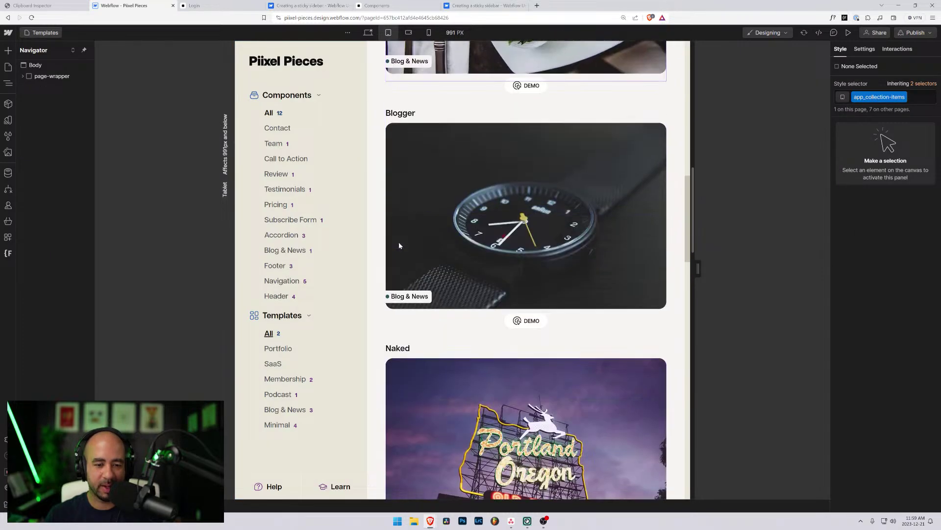
scroll(399, 243, "up", 10)
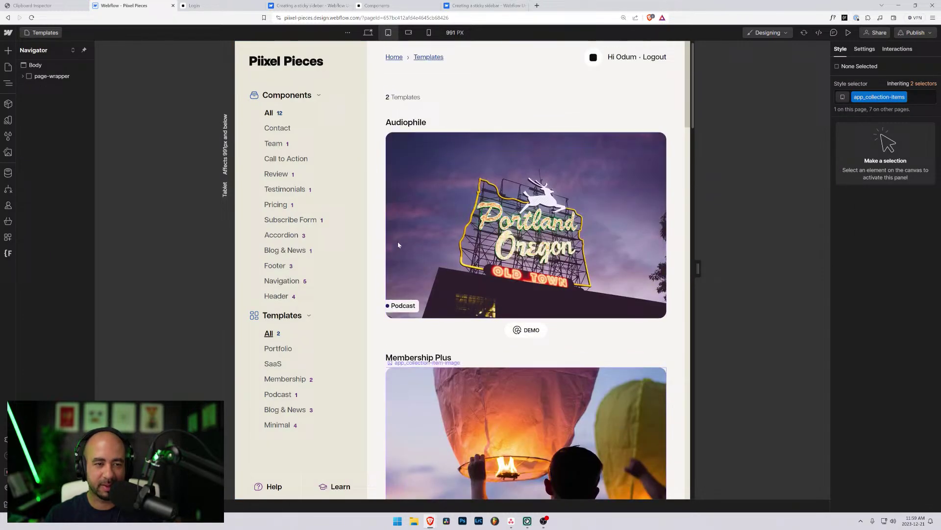
- Open the Template Categories Template page and check its tablet layout for the Portfolio and Blog & News categories
left_click(40, 32)
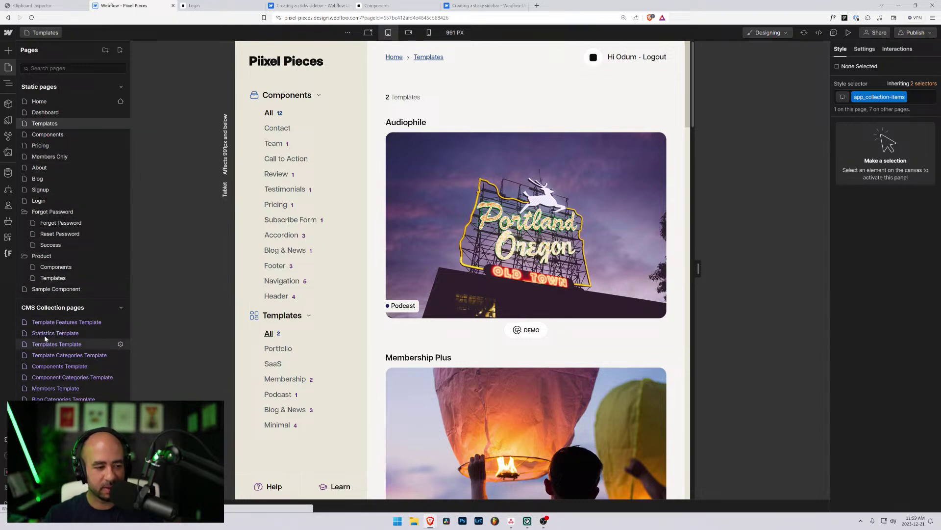
left_click(57, 356)
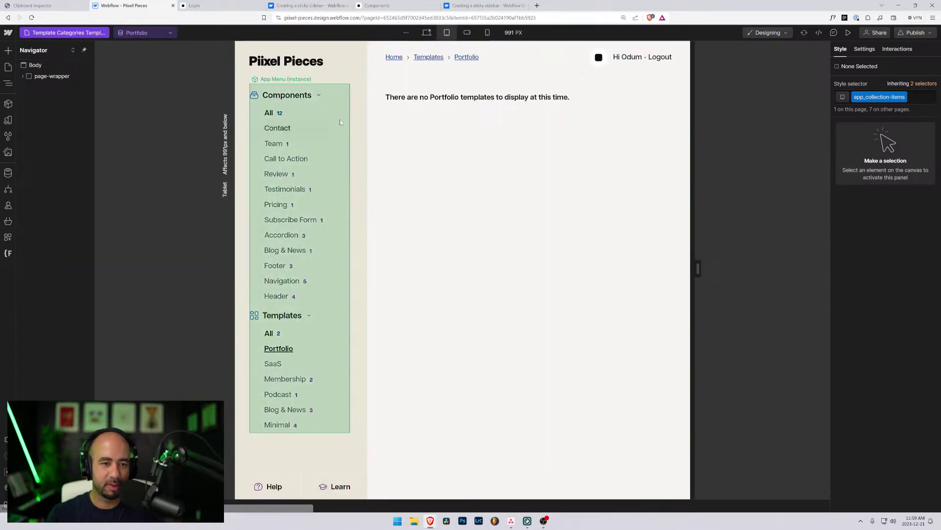
left_click(167, 33)
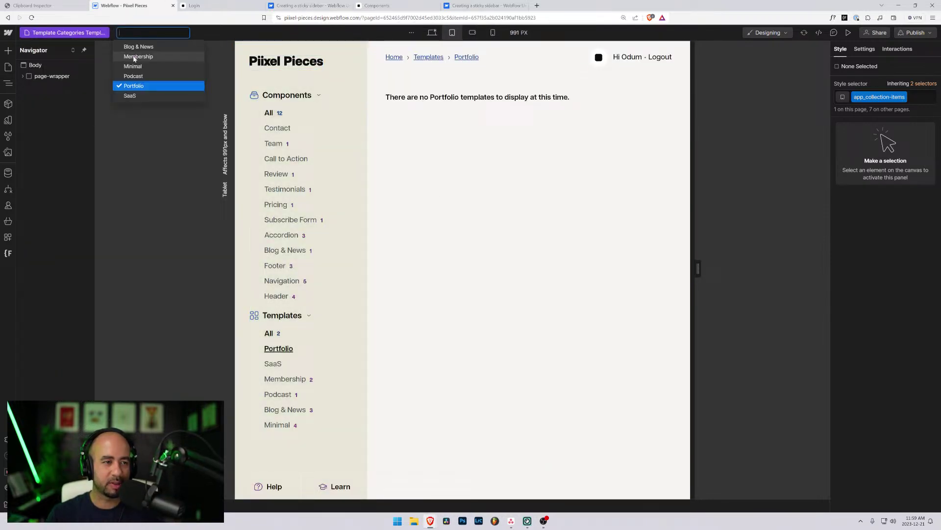
left_click(140, 48)
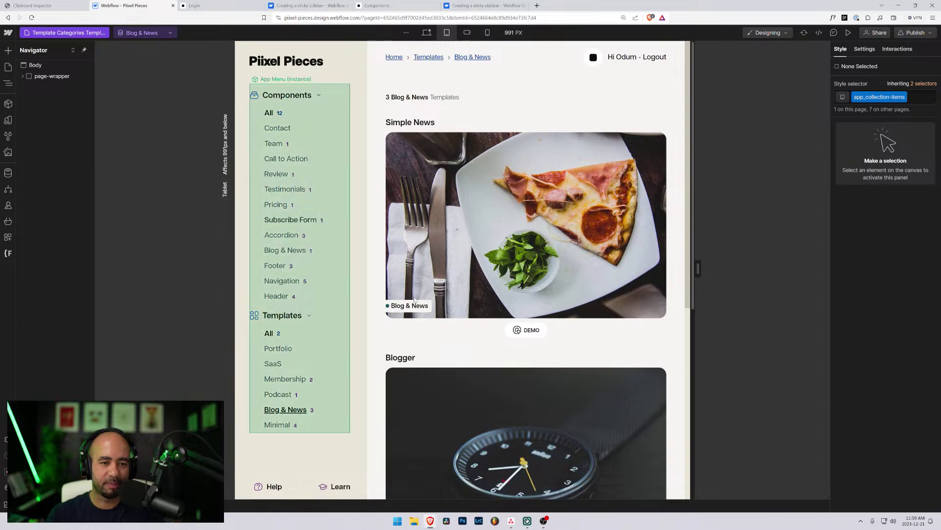
- Open the Component Categories Template page and check its Navigation component cards at the tablet breakpoint
left_click(64, 32)
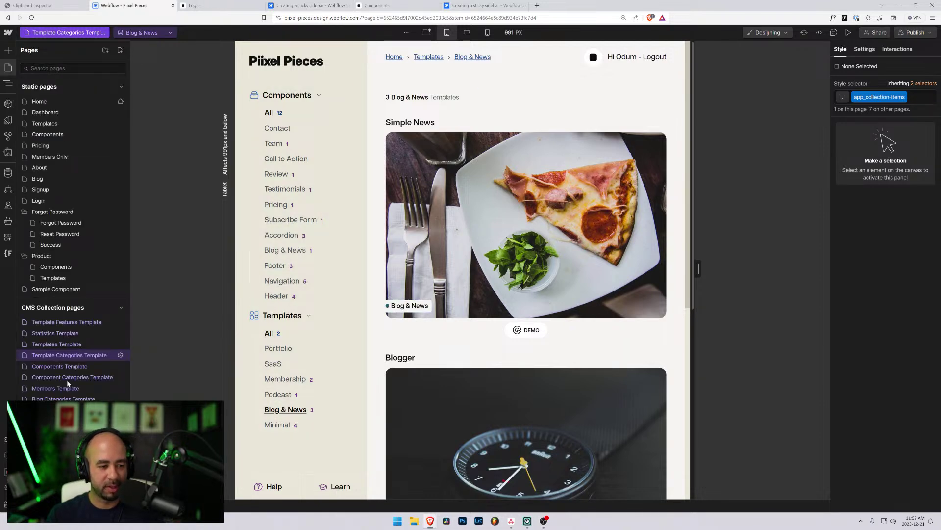
left_click(53, 375)
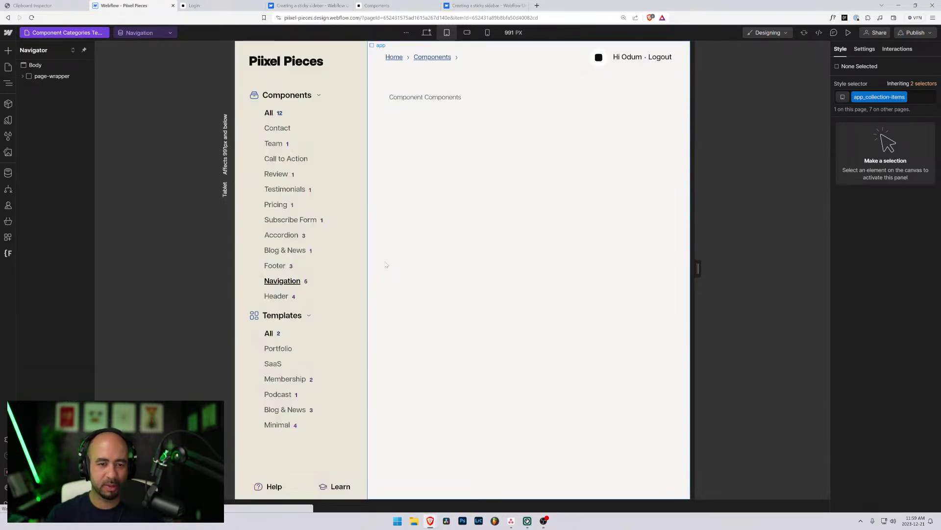
scroll(378, 275, "down", 10)
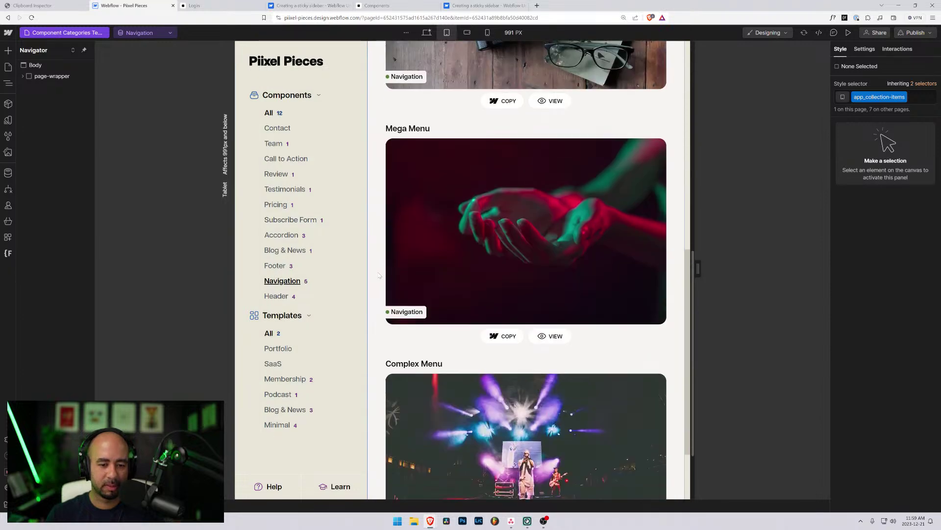
scroll(379, 275, "up", 3)
scroll(378, 276, "up", 7)
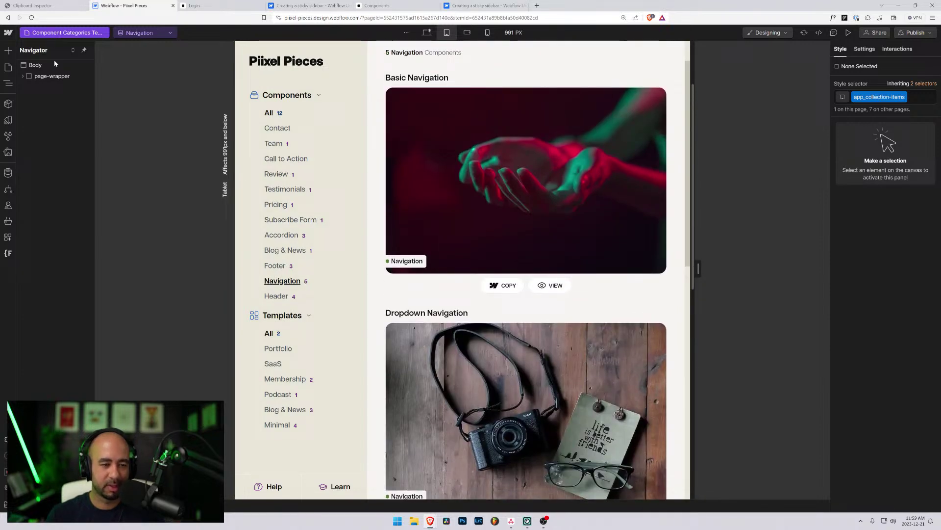
- Open the Members Template page, select the two-column form block under User information, and widen the element tree to show full class names
left_click(63, 32)
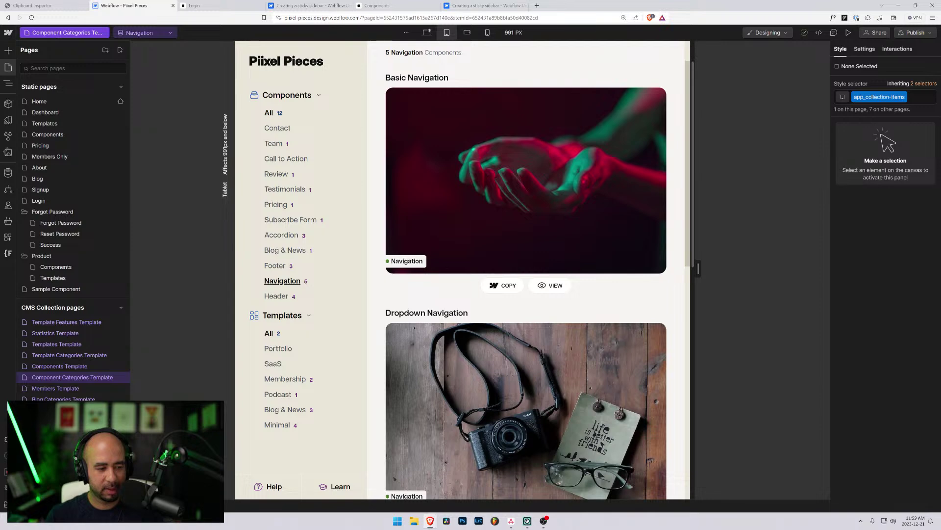
left_click(55, 388)
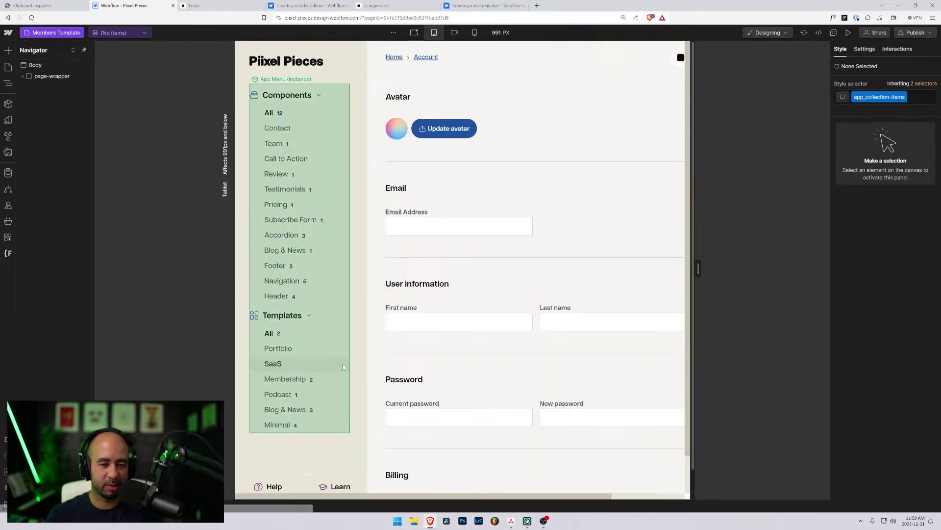
left_click_drag(699, 269, 758, 274)
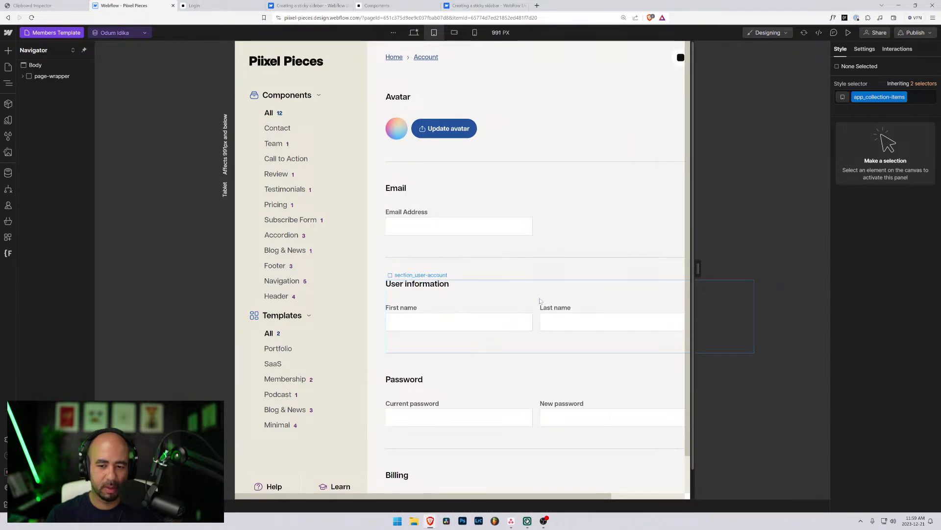
left_click(526, 320)
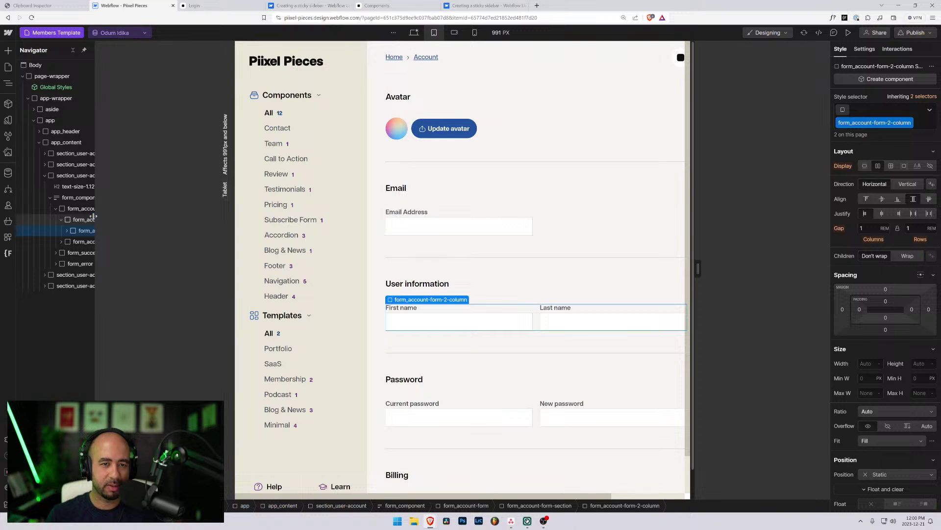
left_click_drag(93, 217, 163, 216)
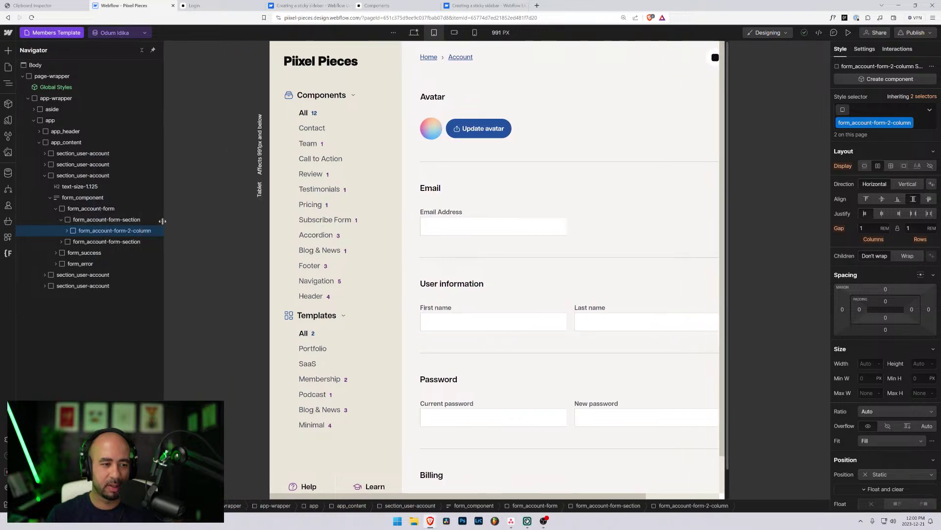
- Switch to the desktop breakpoint and select the First name input field in the User information form
left_click(414, 32)
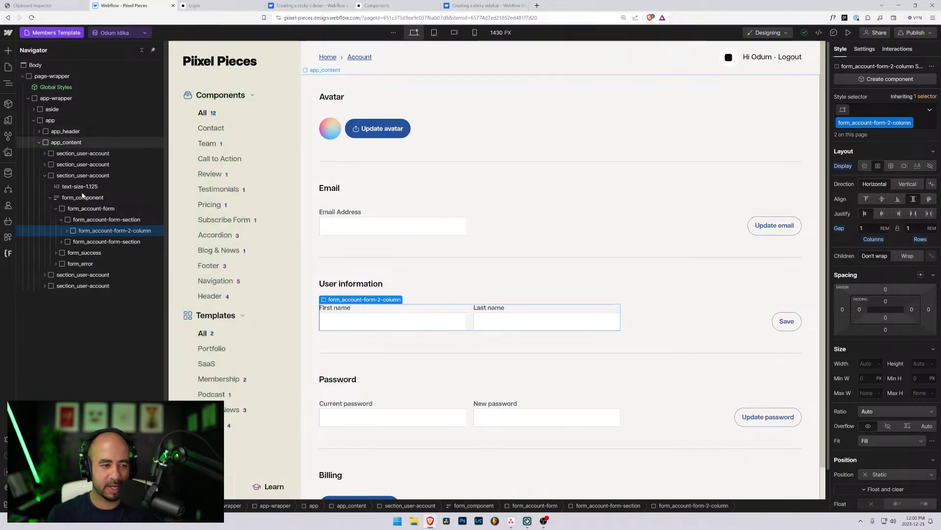
left_click(66, 231)
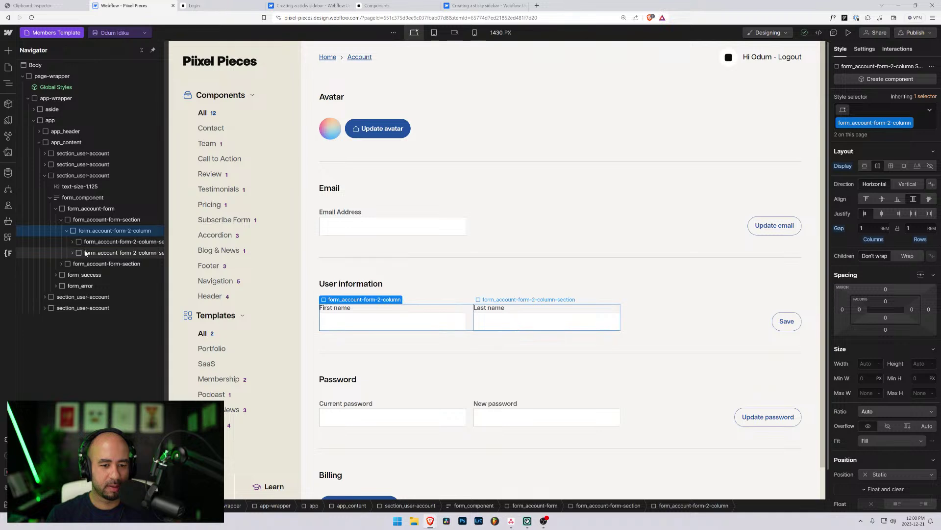
left_click(366, 323)
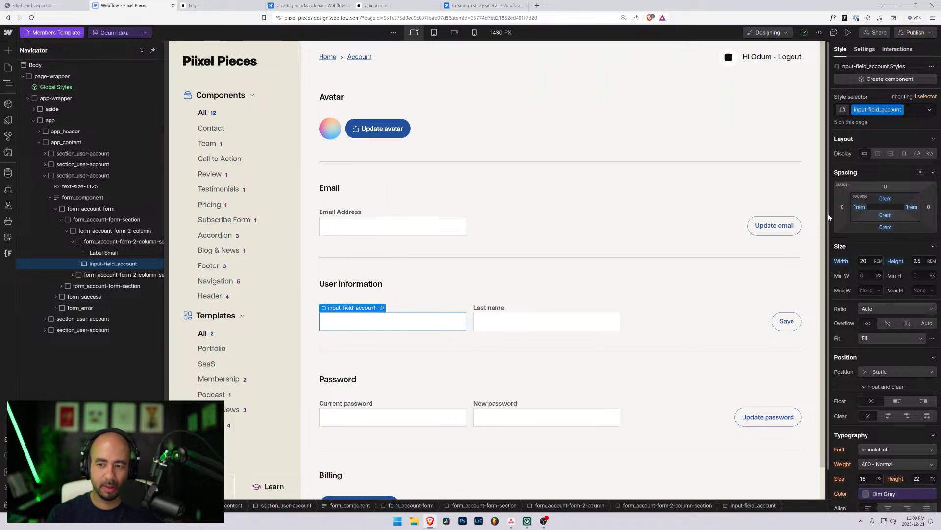
- Try a 20 rem maximum width instead of a fixed width on the account input fields, then restore the 20 rem width
left_click_drag(831, 217, 797, 215)
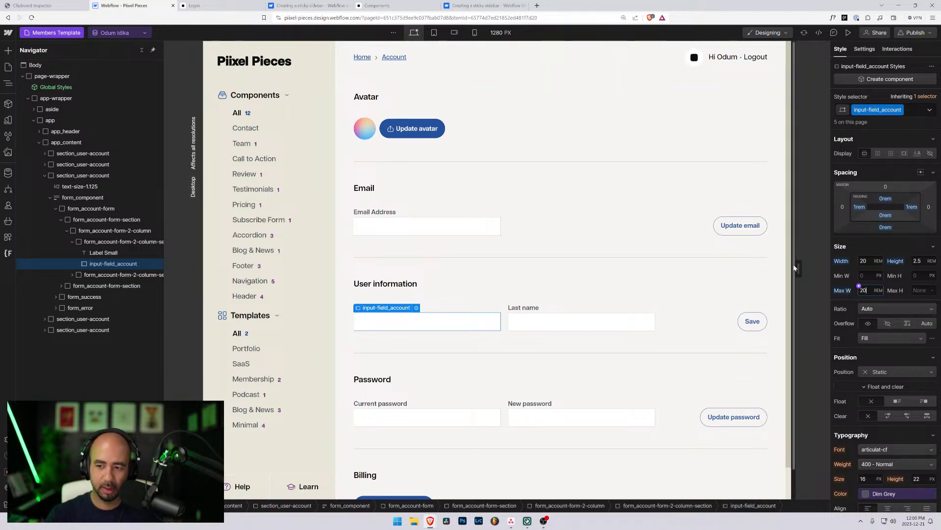
mouse_move(796, 267)
left_mouse_down()
mouse_move(737, 261)
mouse_move(816, 267)
mouse_move(699, 263)
mouse_move(783, 268)
left_mouse_up()
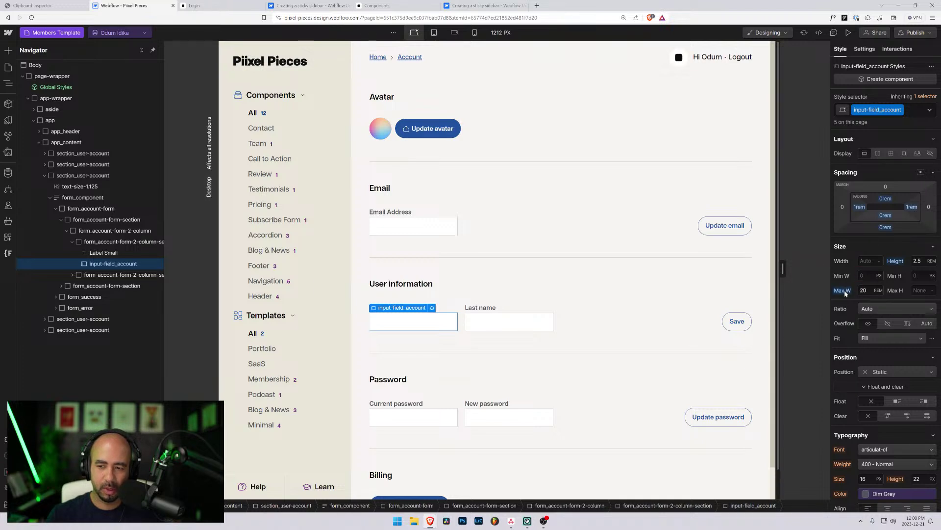
left_click(843, 291, "alt")
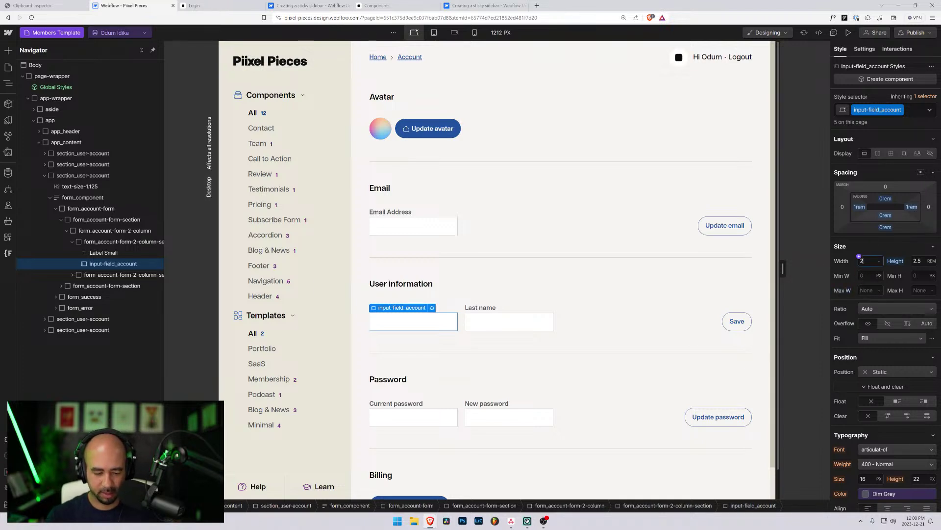
type("m")
key("Return")
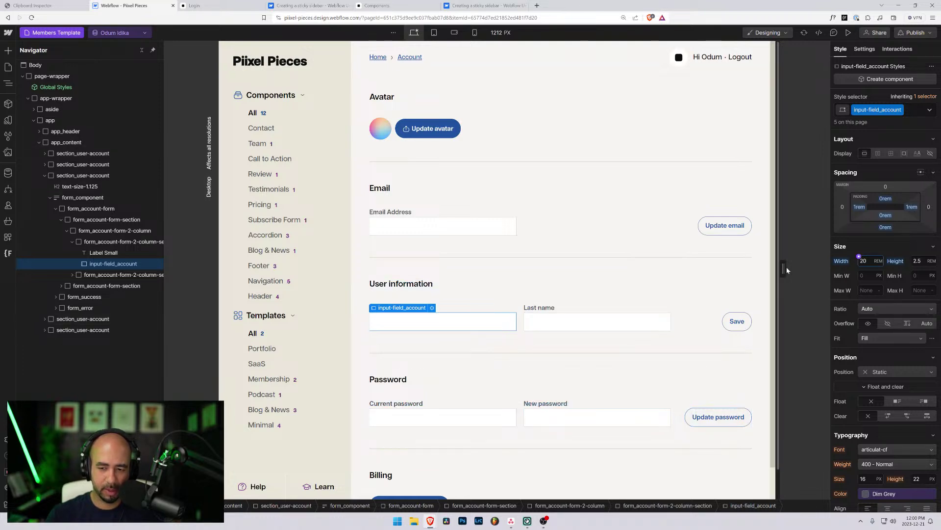
- Check how the account form rows fit at desktop preview widths between 992 px and 1236 px
mouse_move(785, 267)
left_mouse_down()
mouse_move(757, 266)
mouse_move(782, 271)
left_mouse_up()
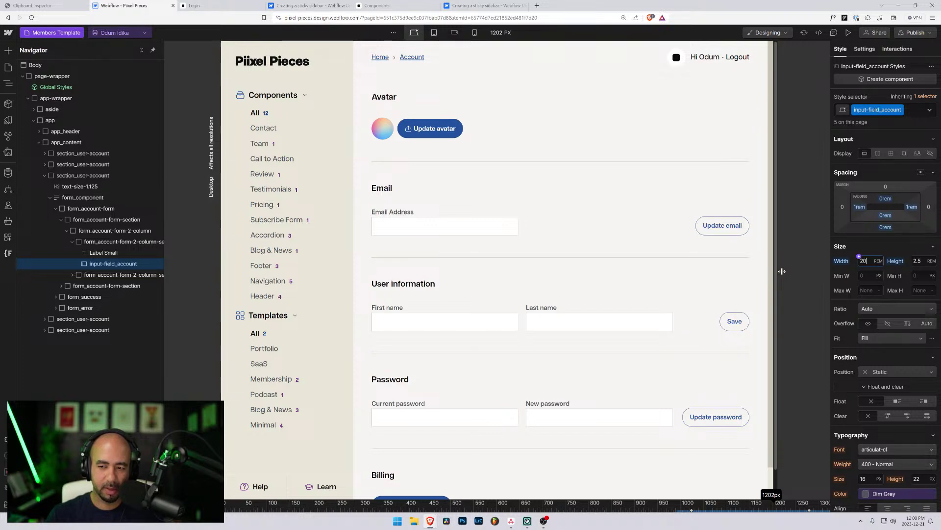
mouse_move(782, 271)
left_mouse_down()
mouse_move(733, 271)
mouse_move(765, 272)
left_mouse_up()
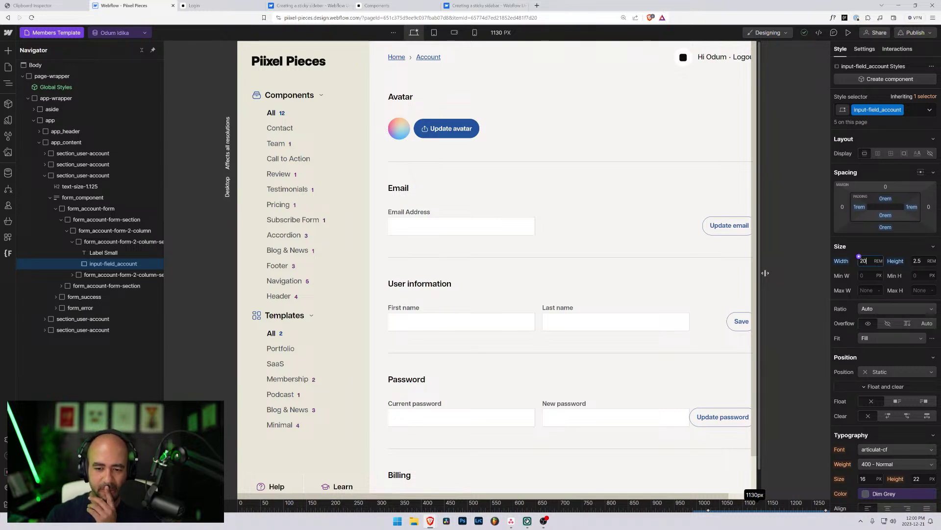
left_click_drag(766, 272, 787, 275)
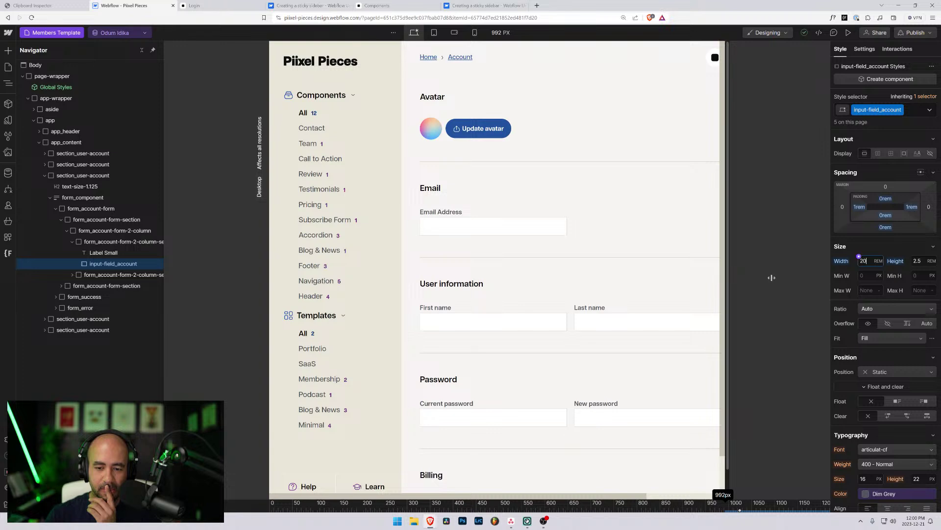
left_click_drag(771, 277, 786, 274)
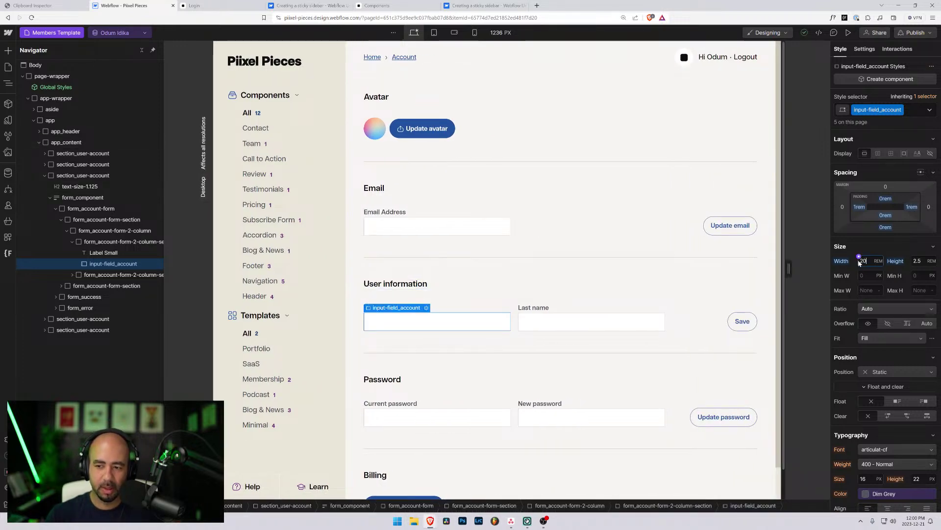
- Set the account input fields' width to 15 rem and check the form rows with the preview narrowed to 992 px
type("15")
key("Return")
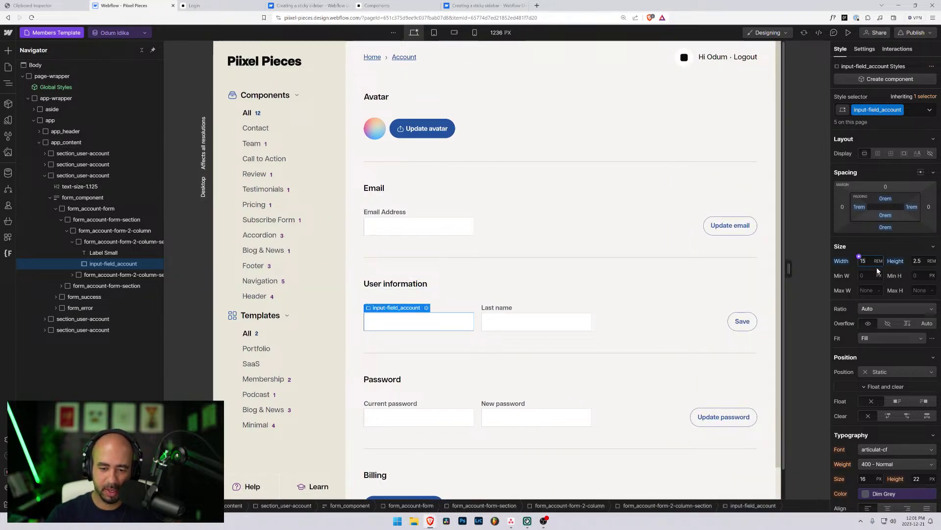
left_click_drag(789, 268, 723, 275)
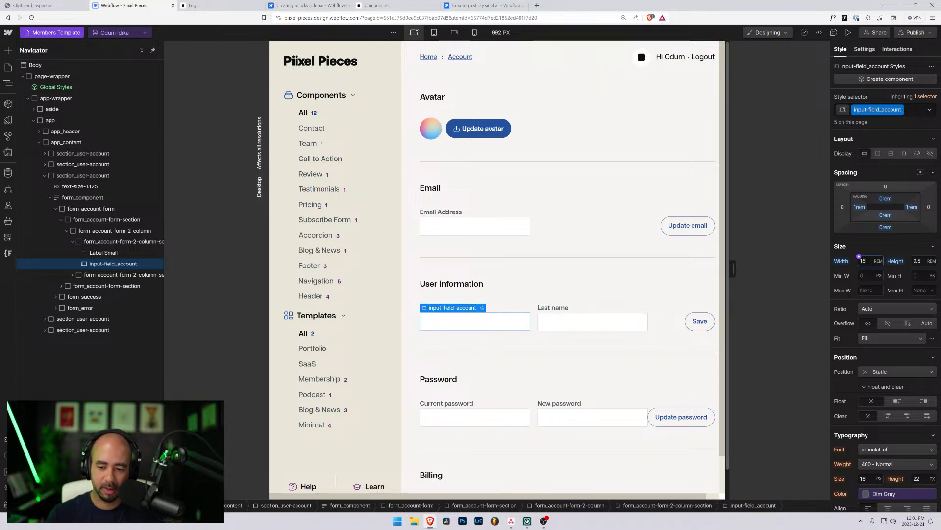
- Fine-tune the account input fields' width at the 992 px preview by trying values from 13 to 15 rem, settling on 13.5 rem
left_click_drag(866, 260, 862, 260)
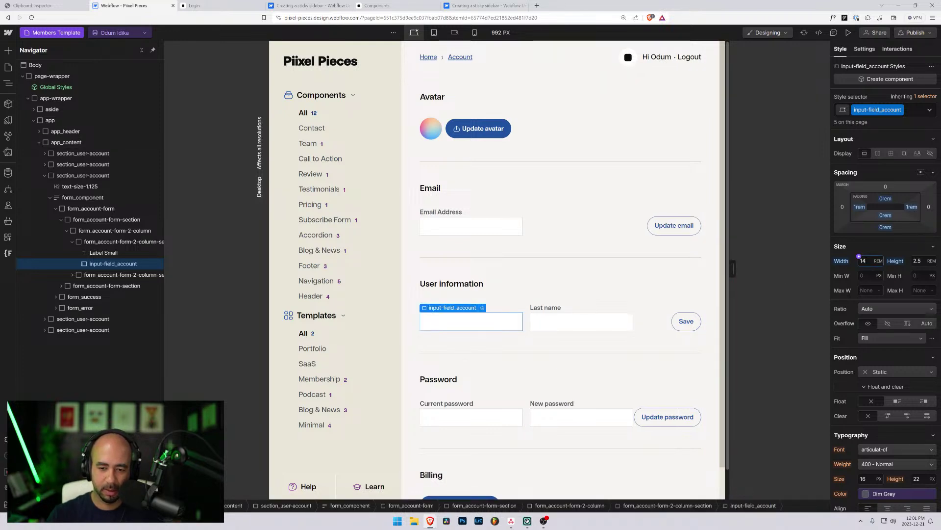
key("Down")
key("Up")
key("Up")
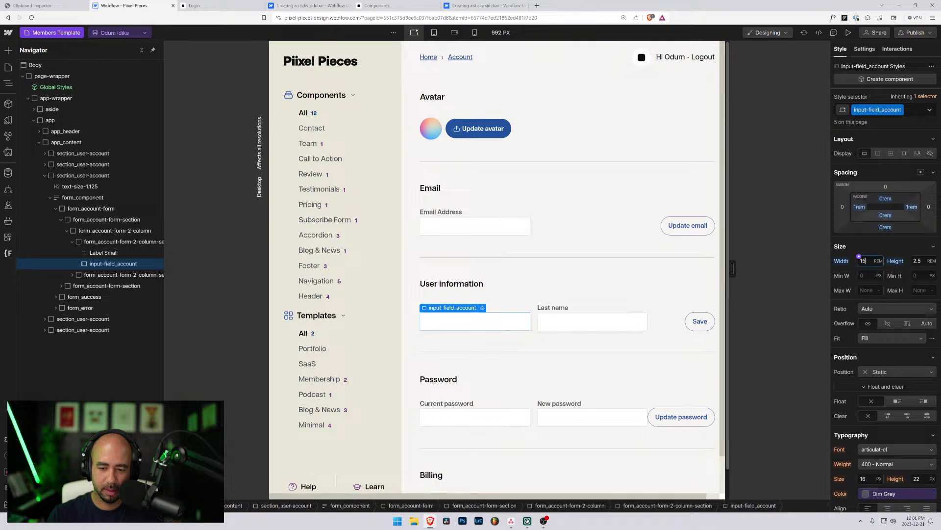
key("Down")
key("Down")
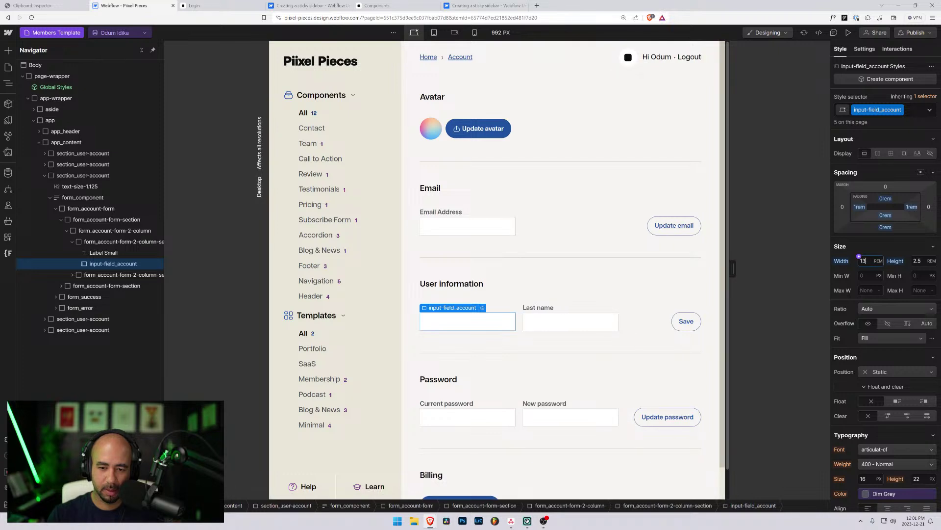
key("Up")
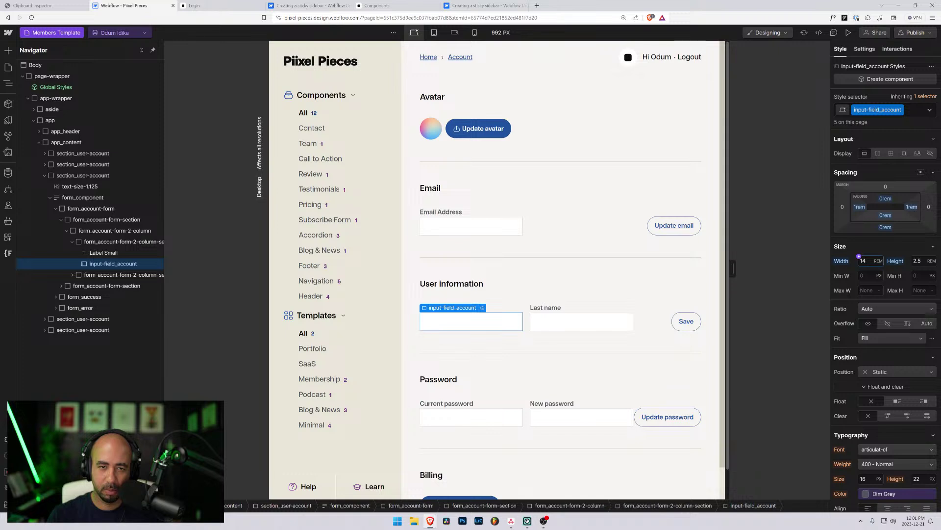
key("Down")
key("Up")
key("ctrl+a")
type("13.5")
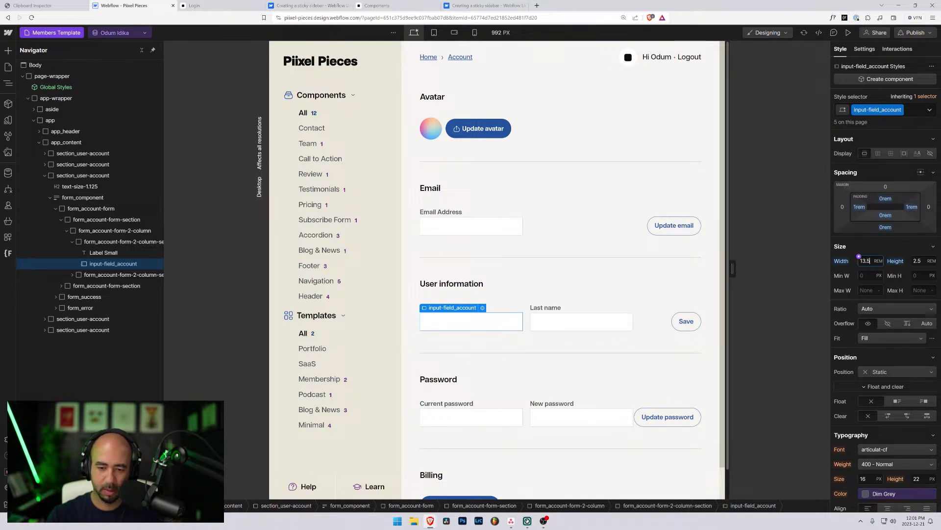
key("Return")
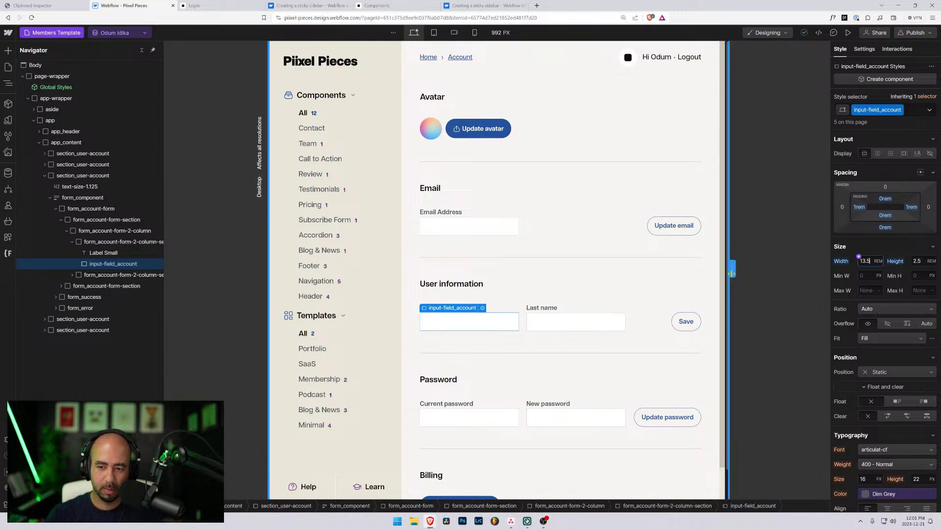
- At the tablet breakpoint, set the form_account-form-2-column layout direction to vertical so the paired fields stack
left_click_drag(732, 269, 685, 268)
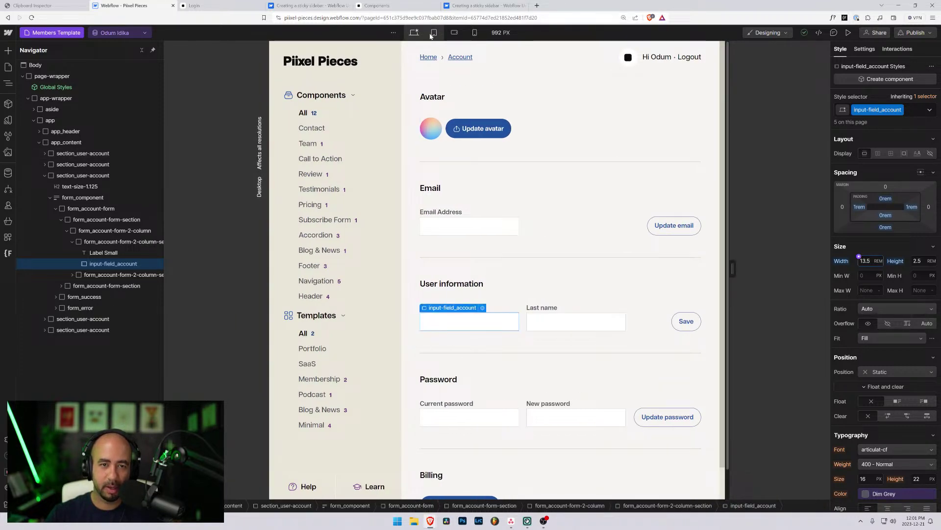
left_click(433, 33)
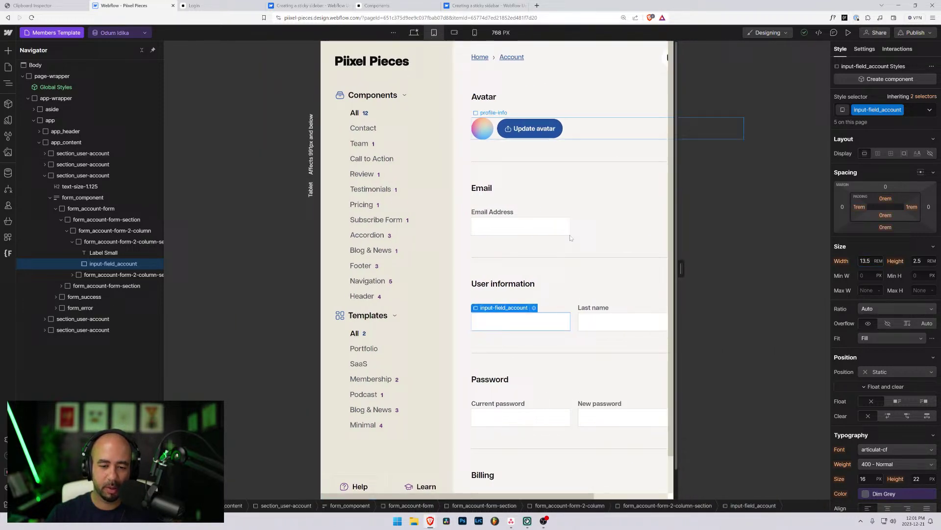
left_click(574, 319)
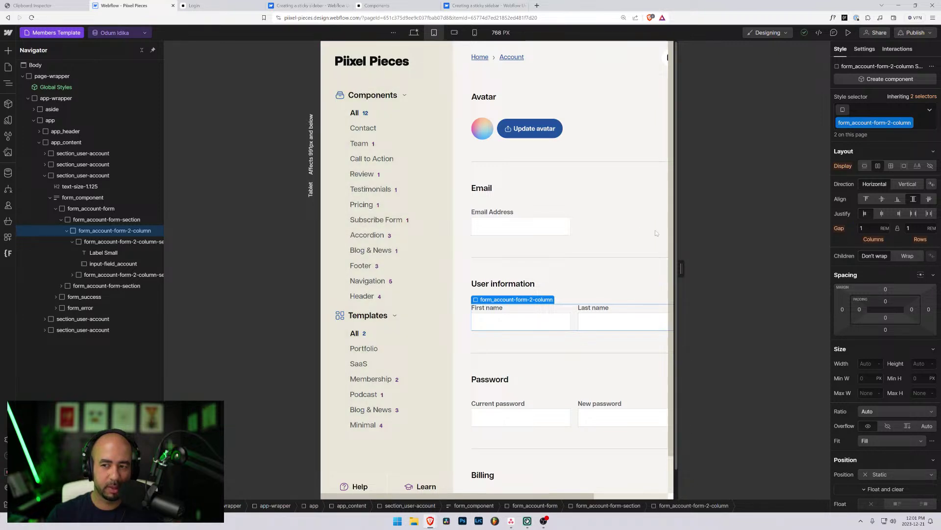
left_click(72, 242)
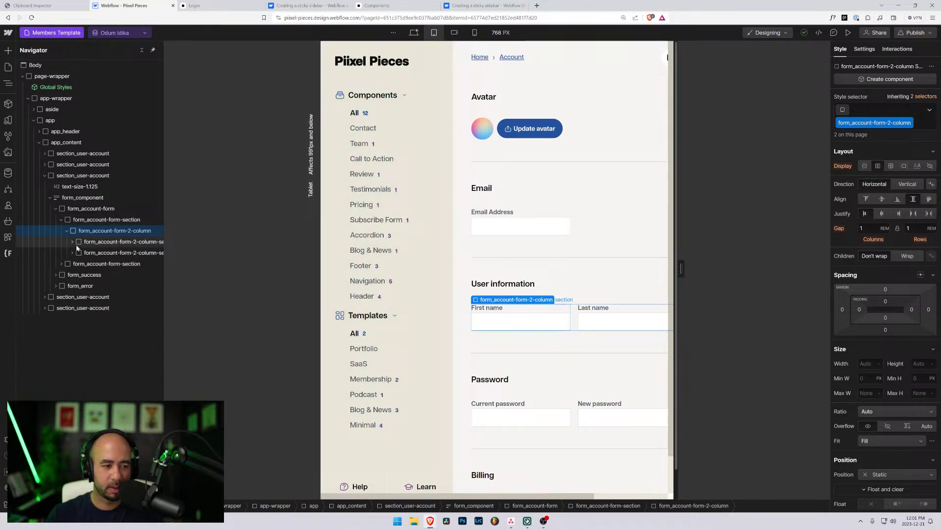
left_click(908, 185)
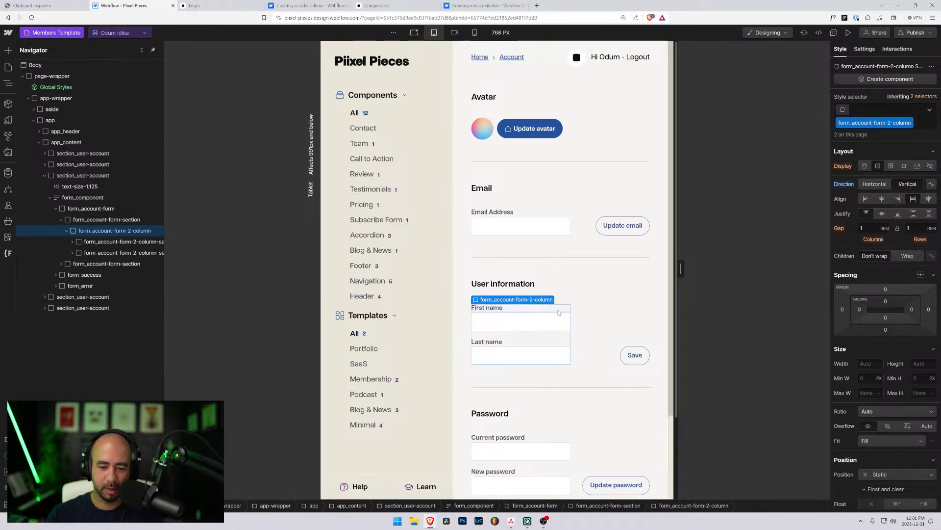
- At the tablet breakpoint, set the form_account-form layout direction to vertical and align its children to the start
scroll(574, 307, "down", 2)
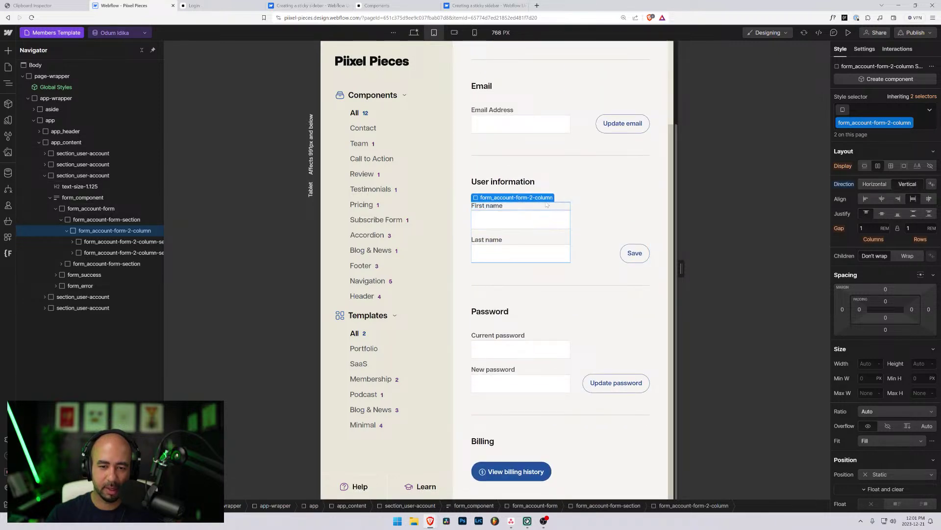
left_click(596, 221)
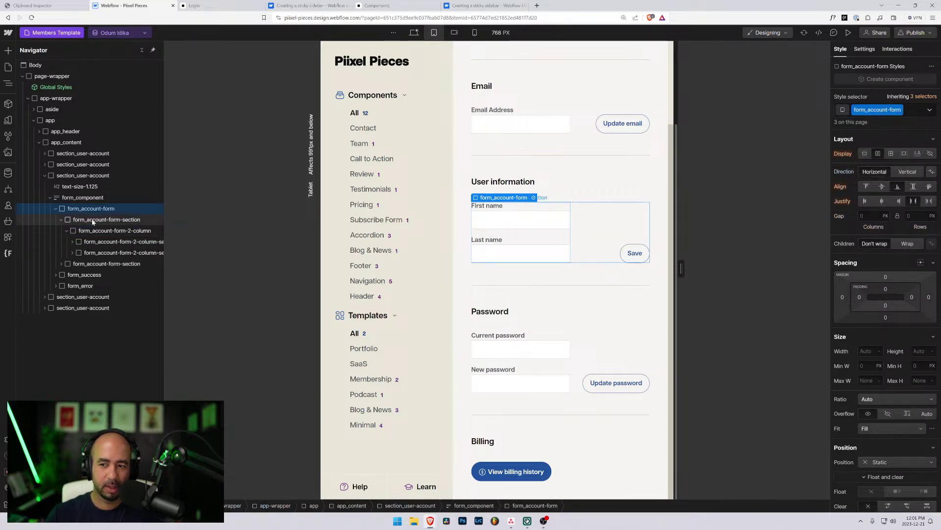
left_click(906, 173)
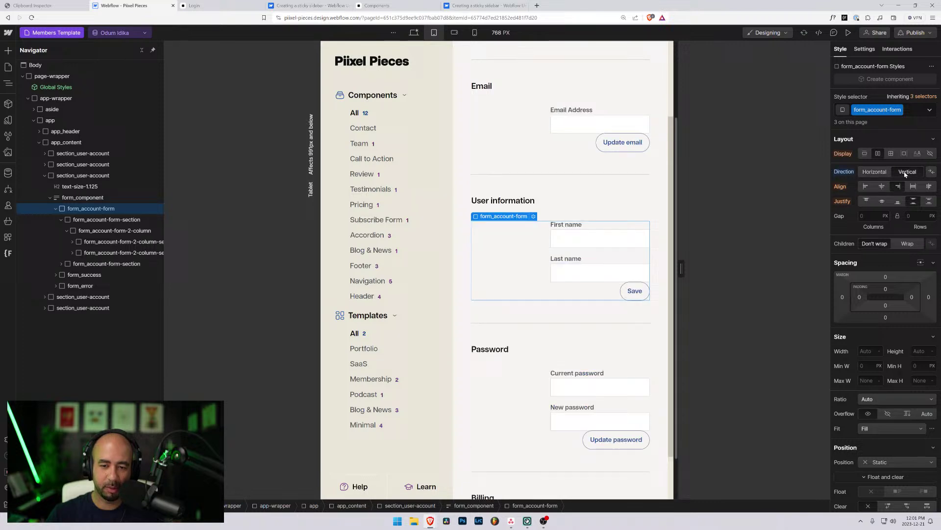
left_click(866, 190)
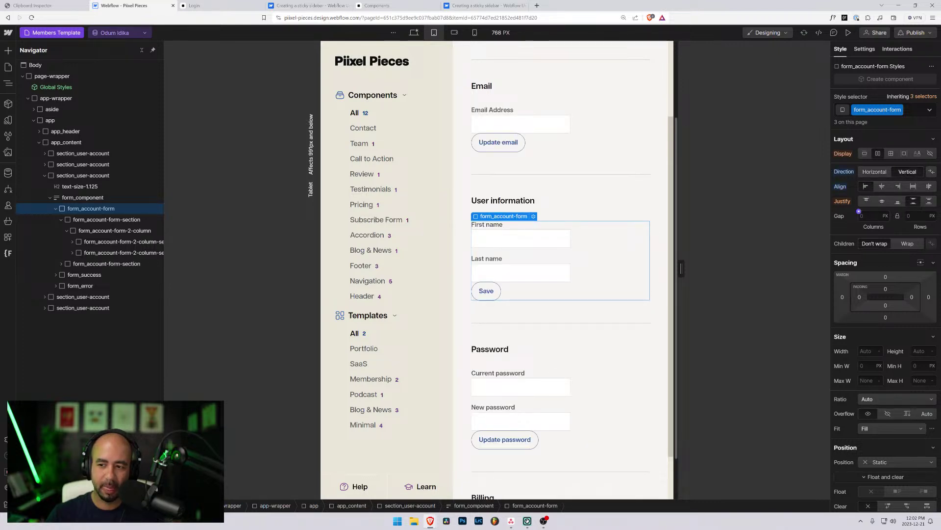
- Set the form_account-form column and row gap to 1 rem
left_click(859, 212)
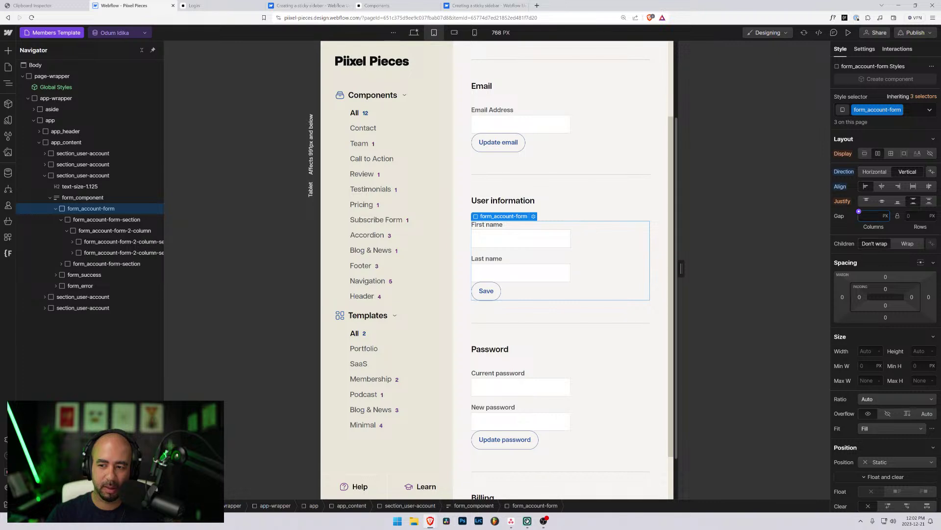
key("Return")
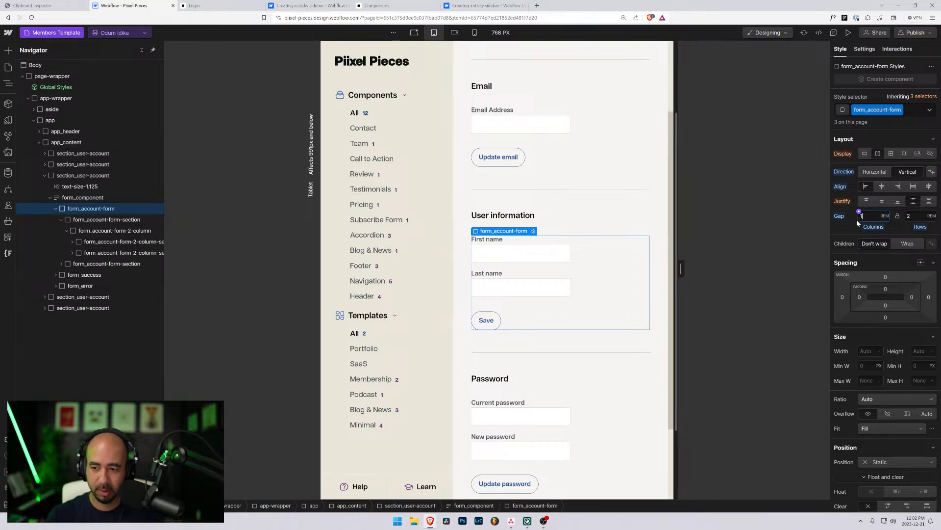
type("1")
key("Return")
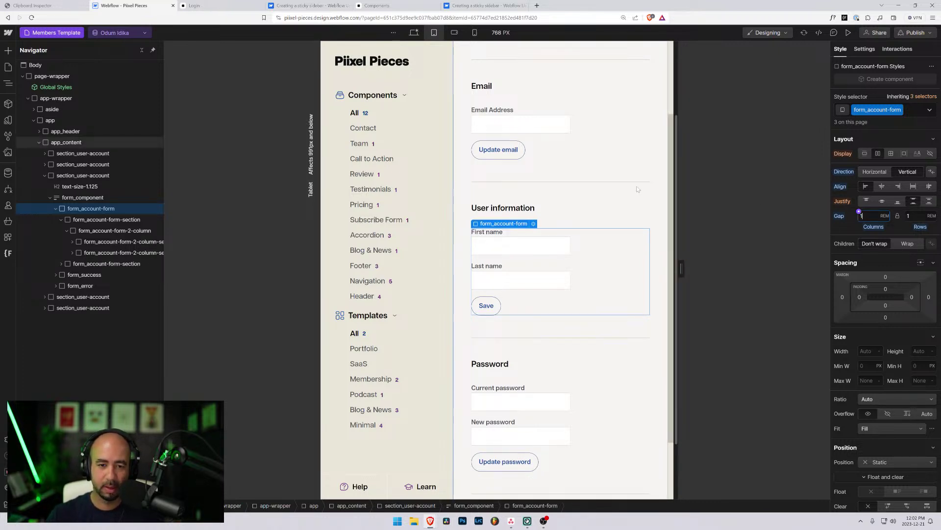
- Set the input-field_account width to 100% at the tablet breakpoint
scroll(561, 224, "down", 2)
left_click(555, 199)
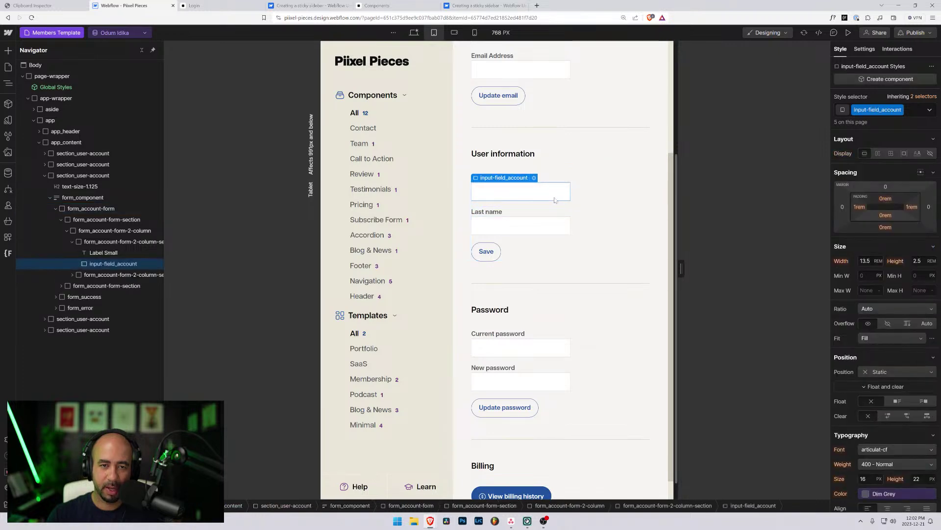
left_click(866, 263)
type("100%")
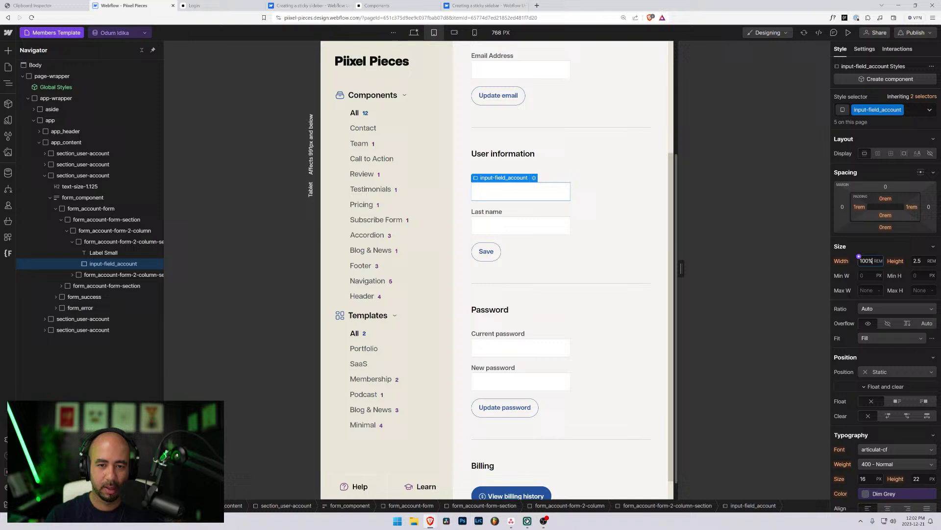
key("Return")
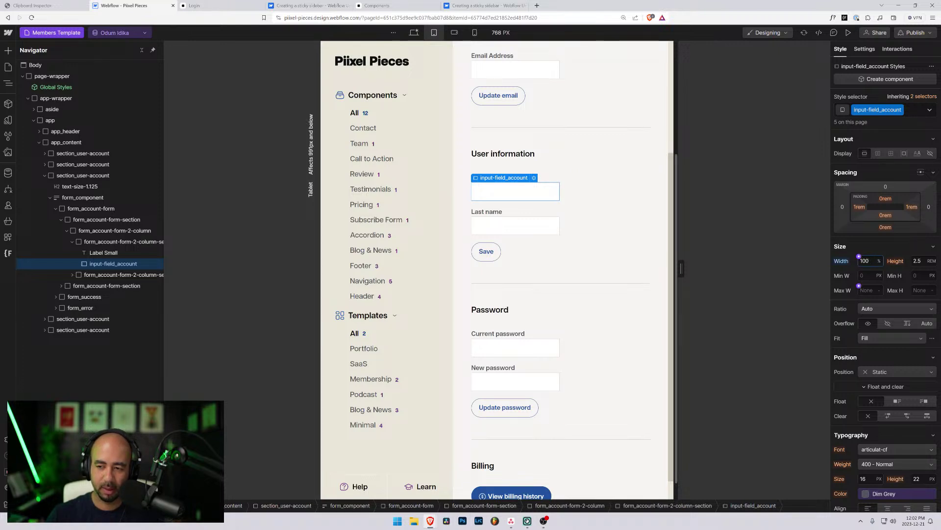
- Try an auto width with a 100% minimum width on the input-field_account class
left_click(868, 290)
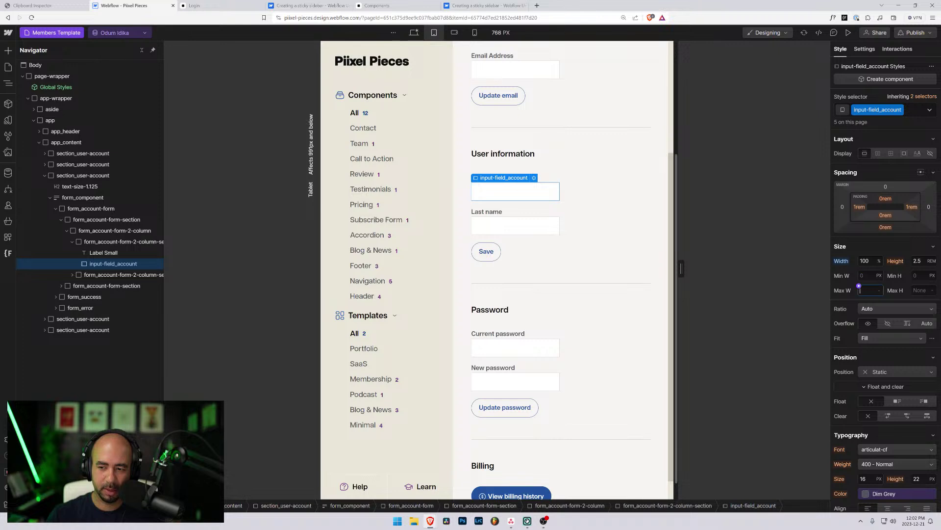
left_click(861, 275)
left_click(866, 260)
type("auto")
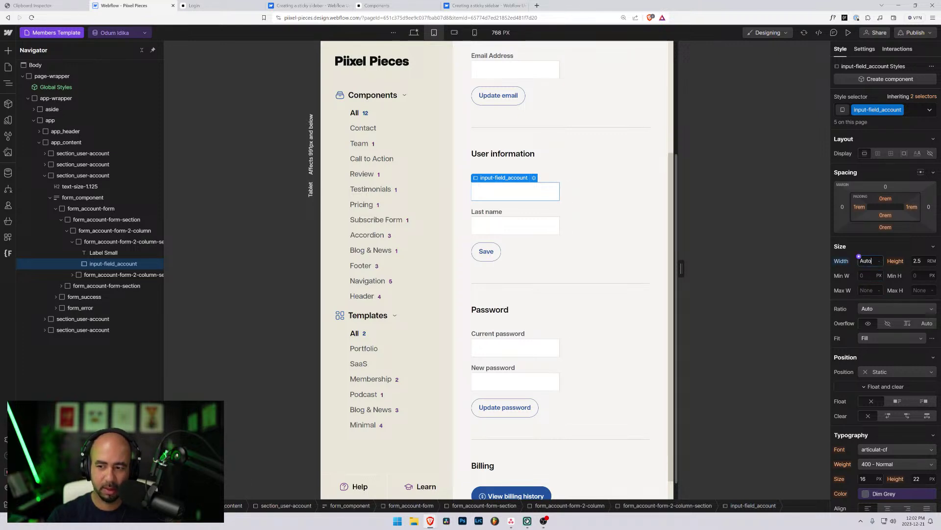
left_click(865, 275)
type("100")
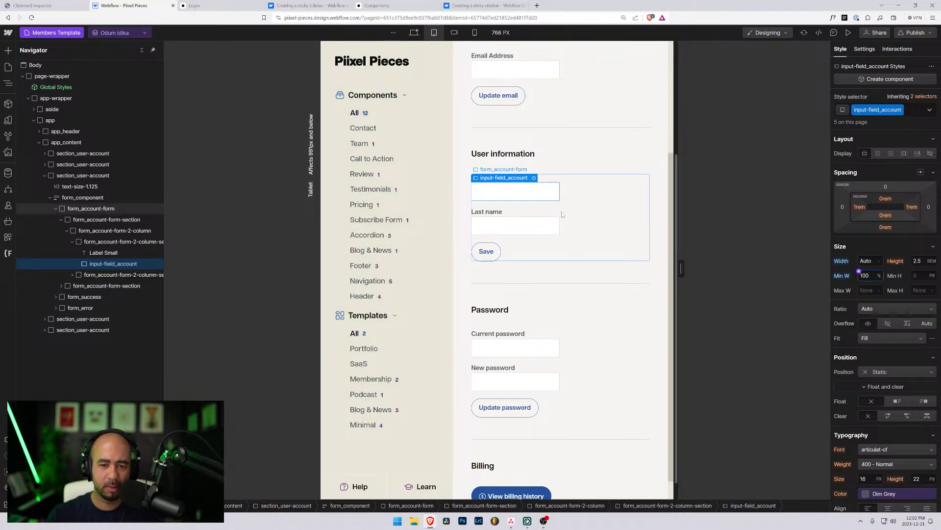
- Set the width of form_account-form-section to 100% at the tablet breakpoint
left_click(550, 239)
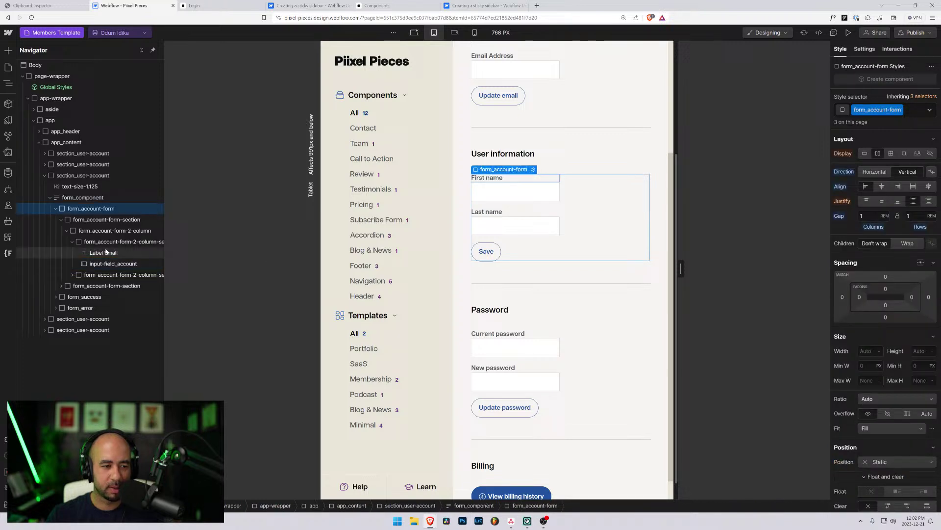
left_click(89, 218)
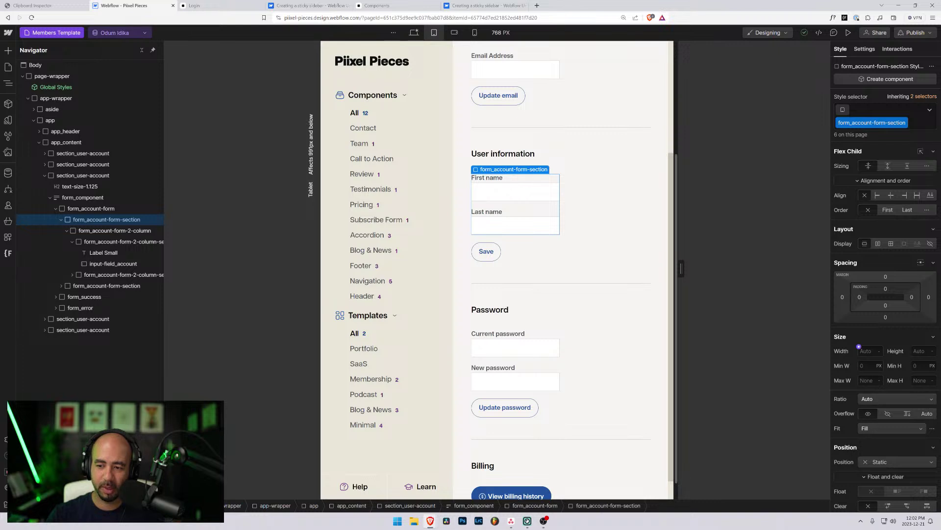
left_click(859, 347)
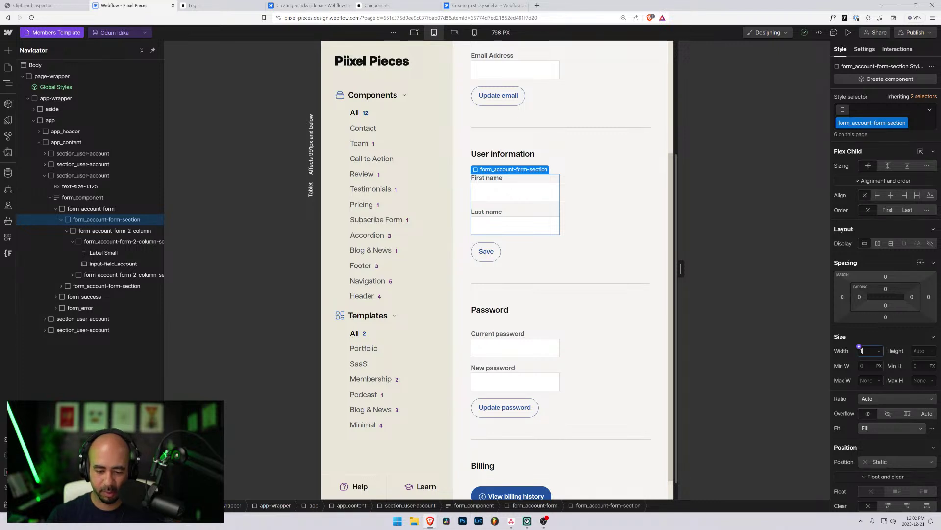
type("100%")
key("Return")
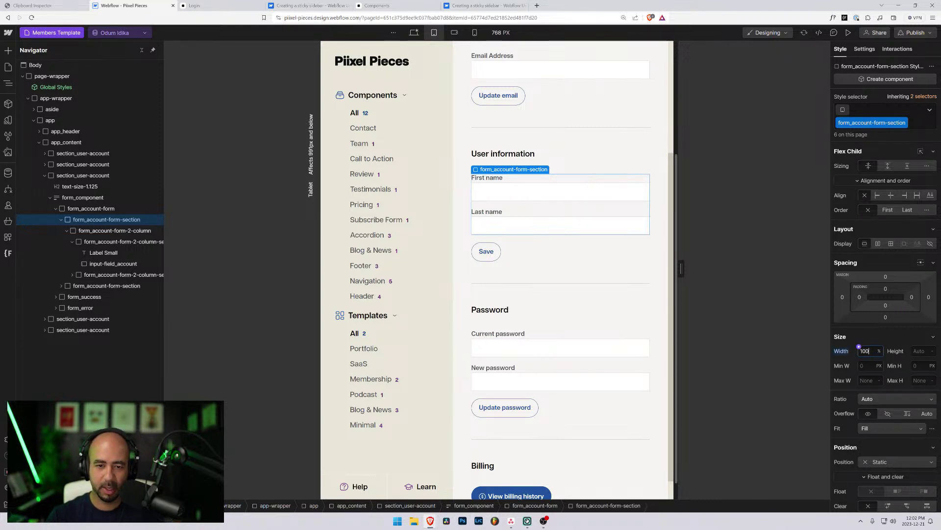
- Reset the minimum width of the input-field_account class and set its width to 100%
left_click(507, 228)
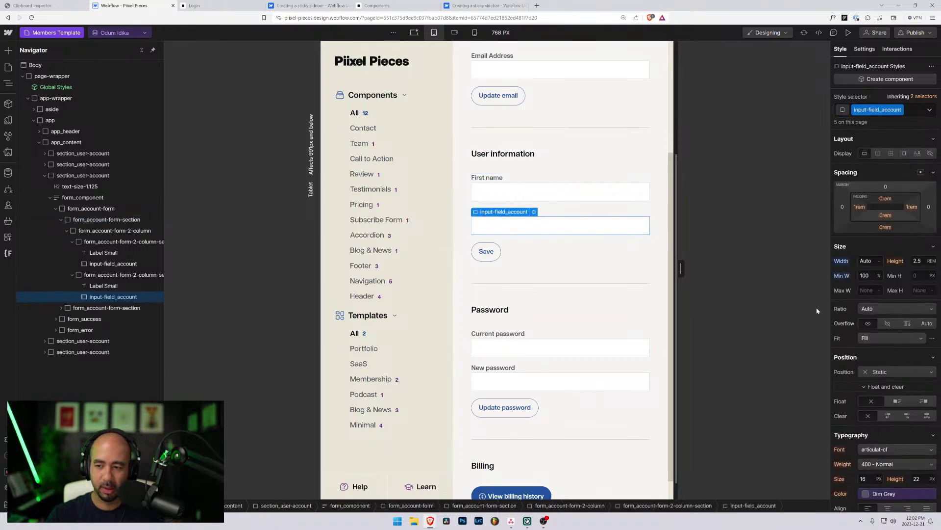
left_click(840, 274, "alt")
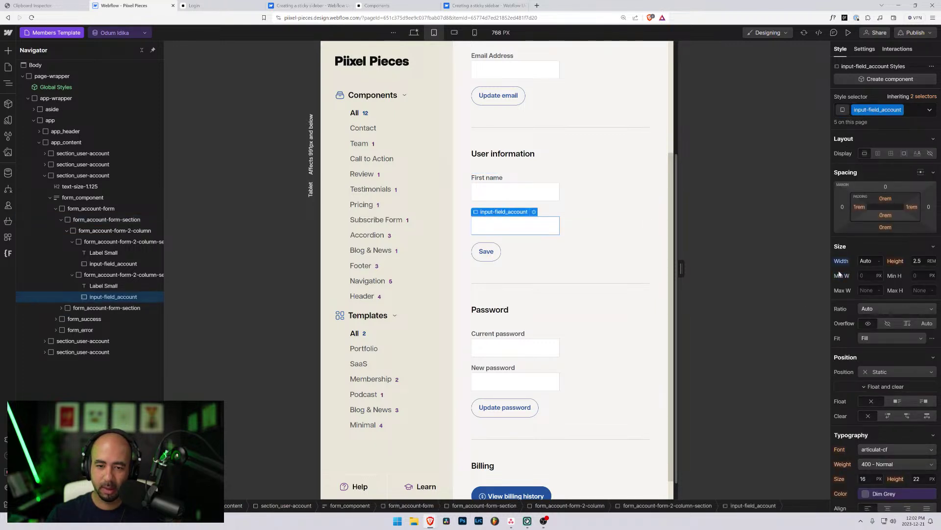
left_click(864, 260)
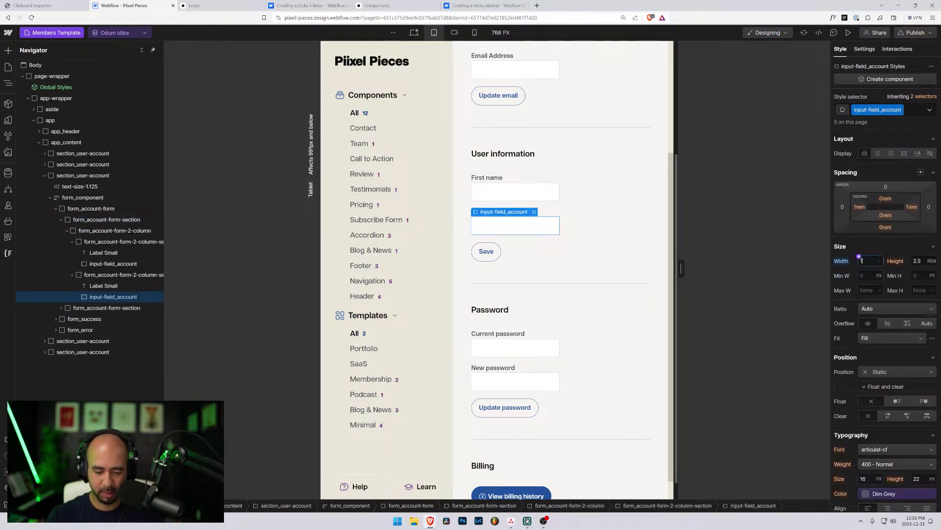
type("100%")
scroll(630, 235, "up", 3)
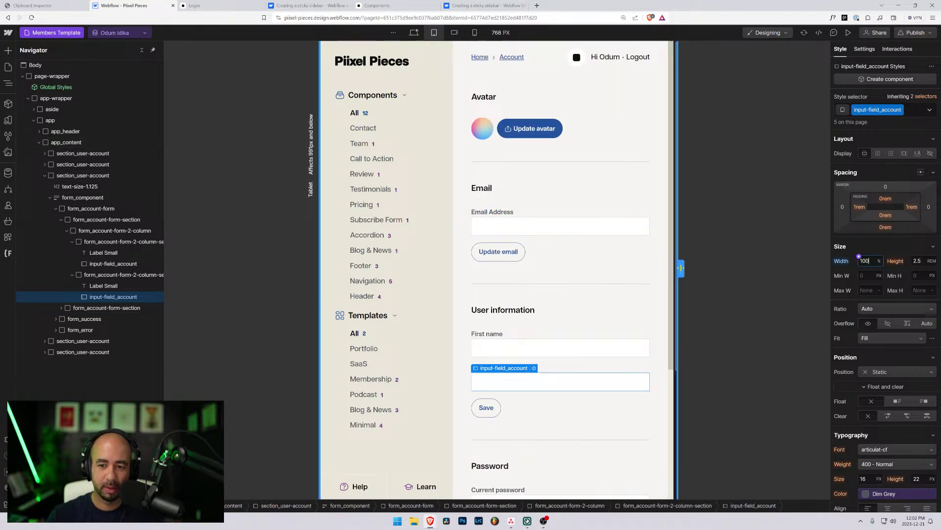
- Check the account page at the landscape mobile breakpoint, widening the preview to 767 px, and return to the desktop breakpoint
left_click(454, 32)
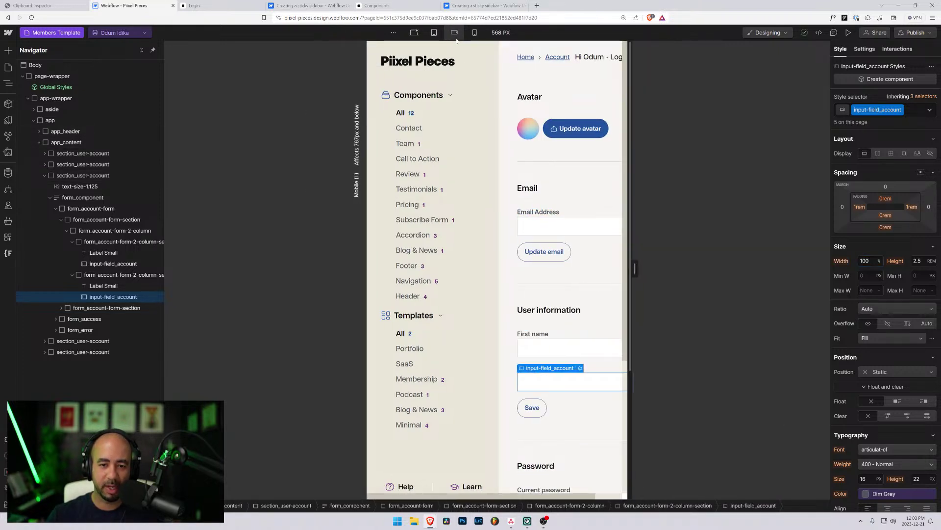
left_click_drag(636, 268, 684, 269)
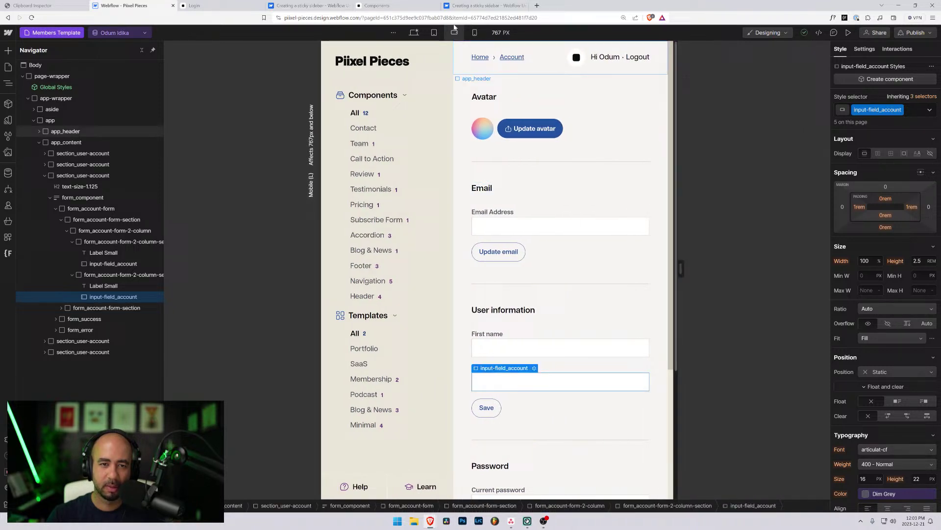
left_click(413, 35)
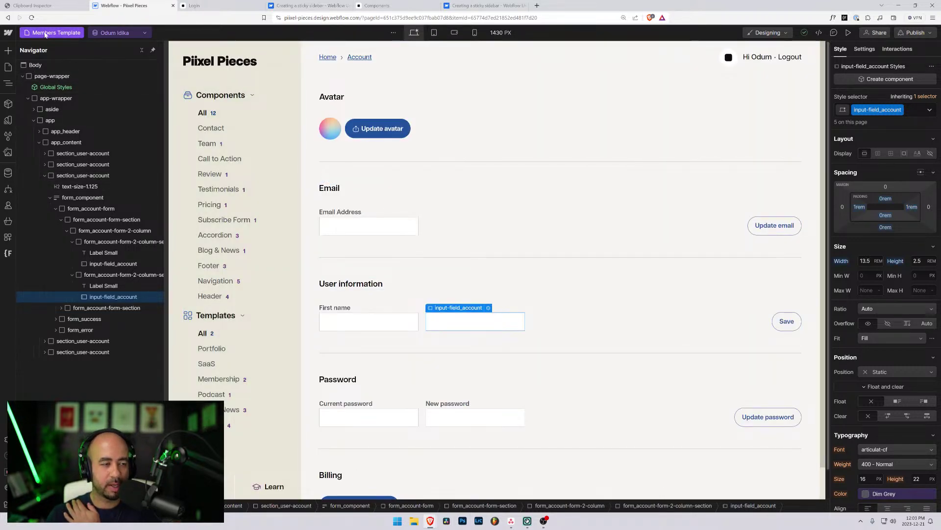
- Open the Dashboard page and view it at the tablet breakpoint
key("p")
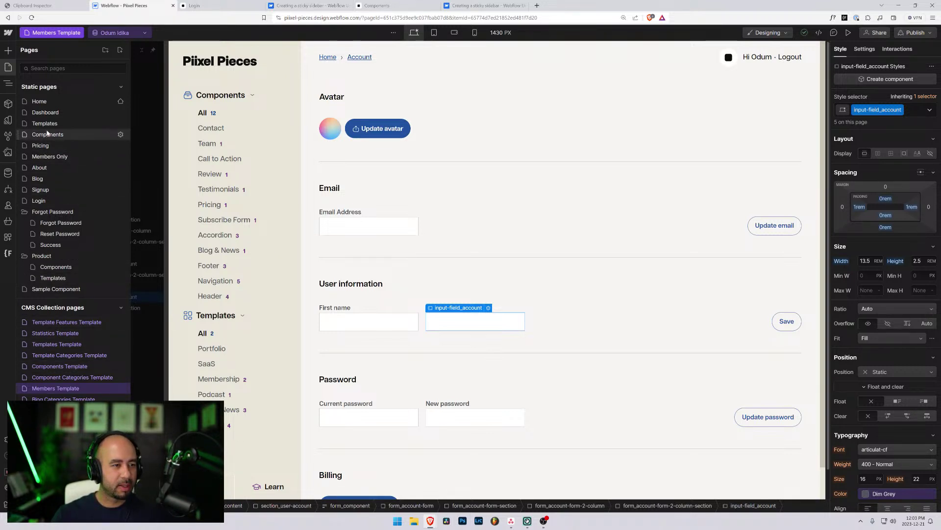
left_click(47, 113)
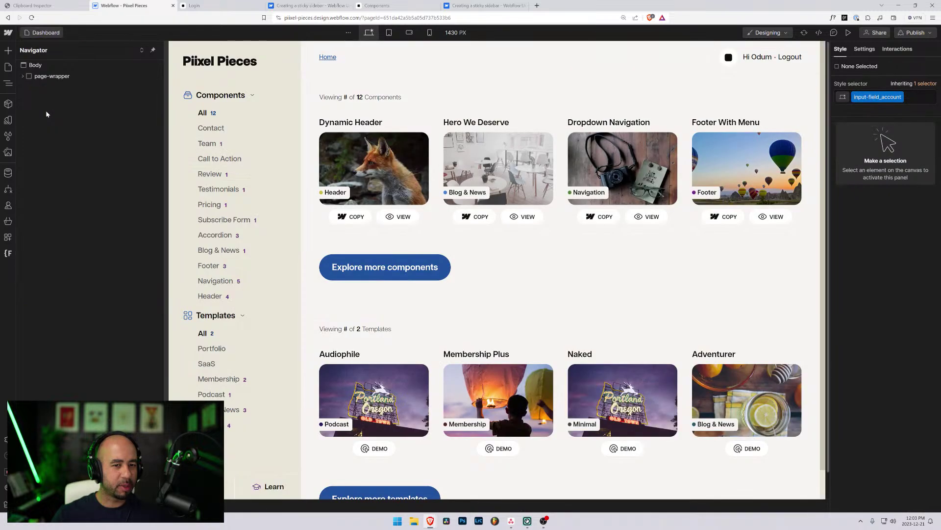
left_click(388, 33)
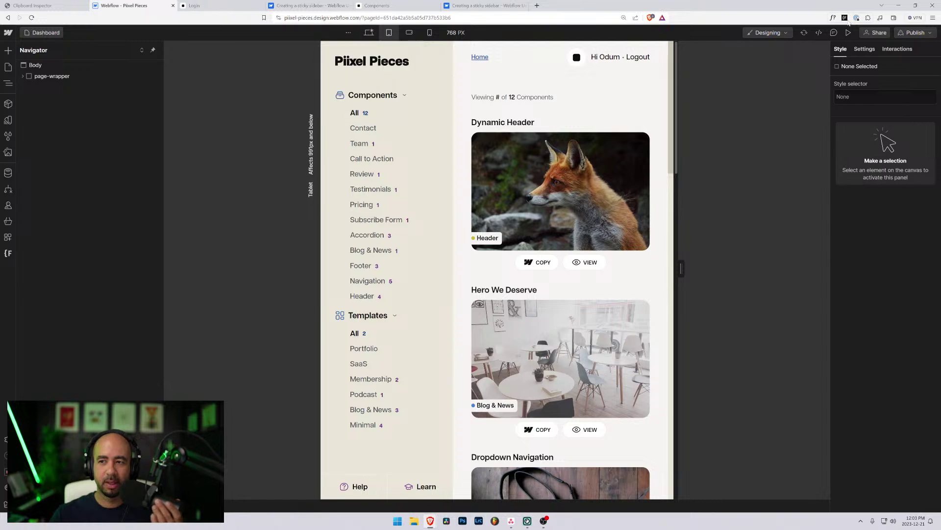
- Review the page's publishing audit issue and inspect the logo link and its logo_svg element in the sidebar
left_click(914, 33)
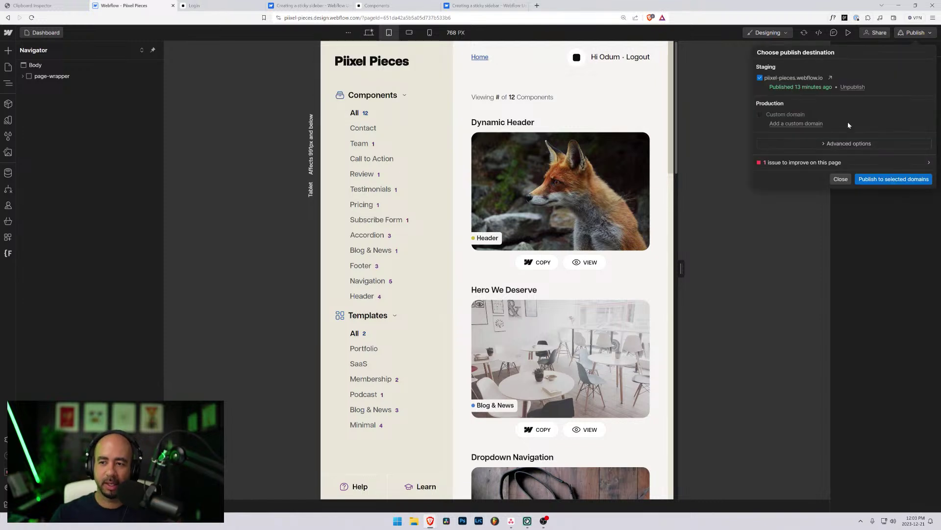
left_click(834, 163)
left_click(123, 81)
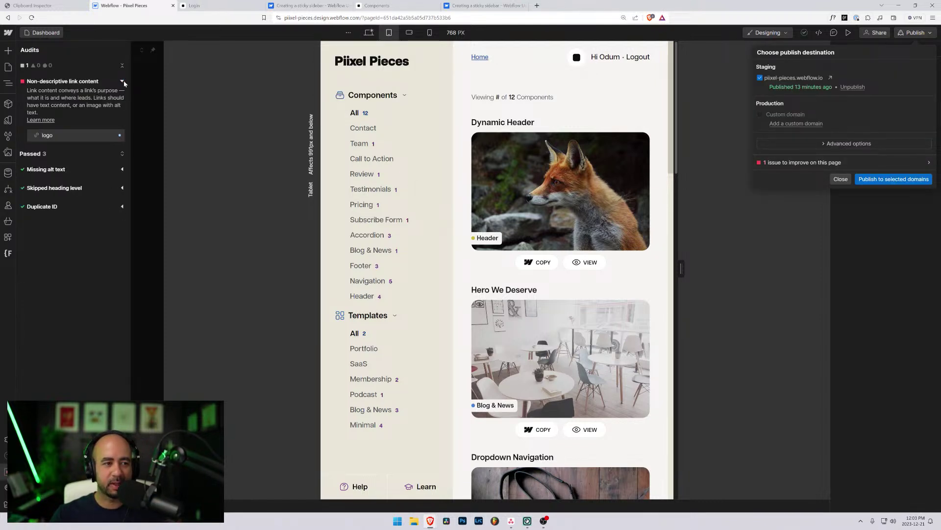
left_click(48, 140)
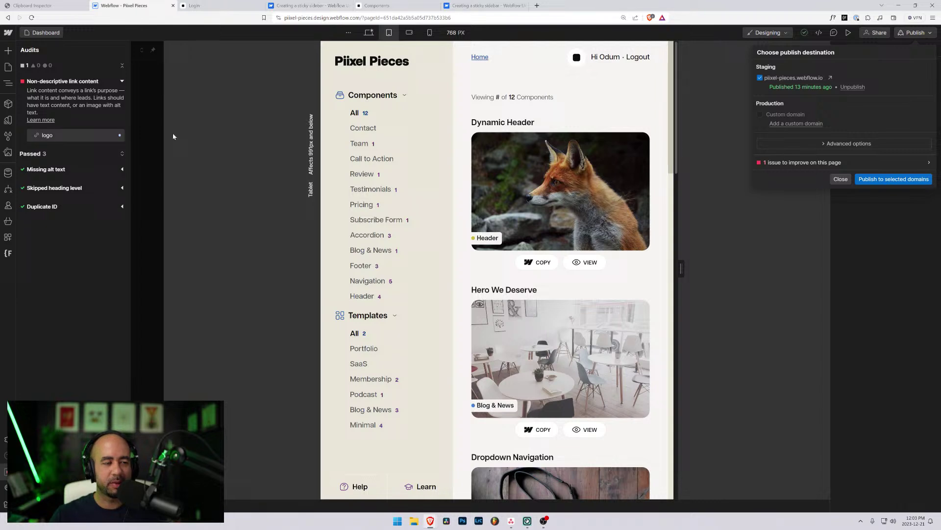
left_click(362, 69)
left_click(346, 62)
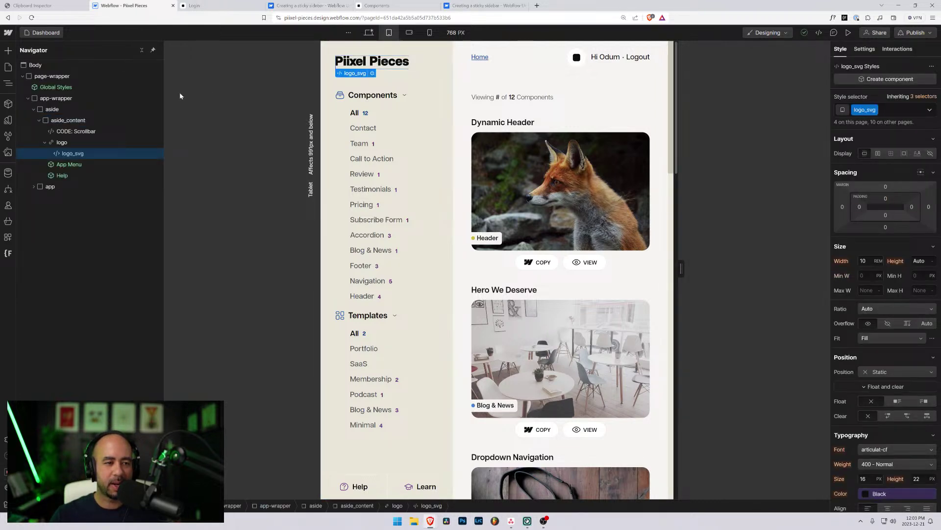
left_click(62, 144)
left_click(65, 154)
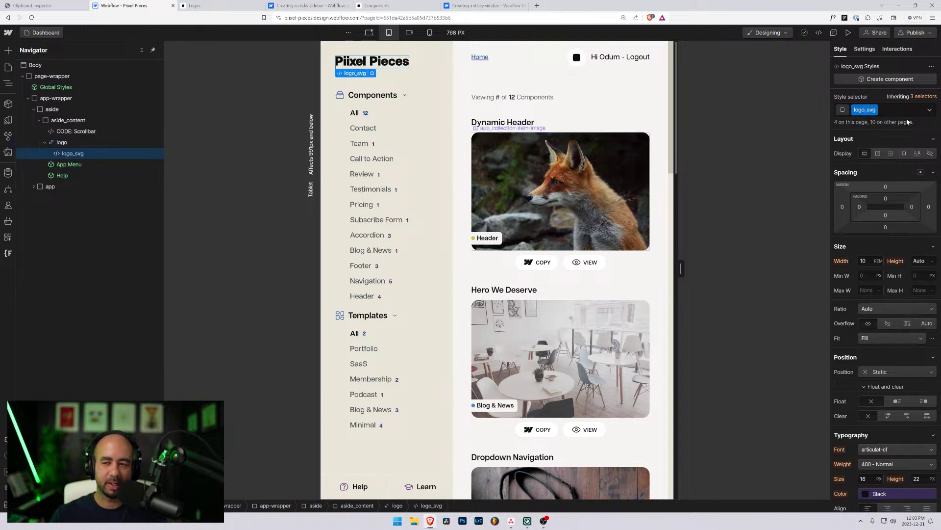
- Publish the site to the piixel-pieces.webflow.io staging domain and return to the desktop breakpoint
left_click(928, 34)
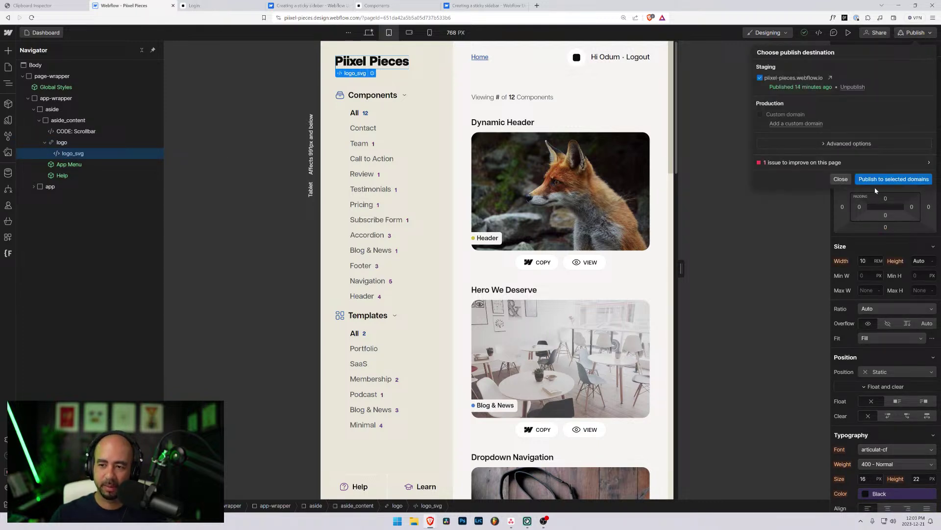
left_click(881, 189)
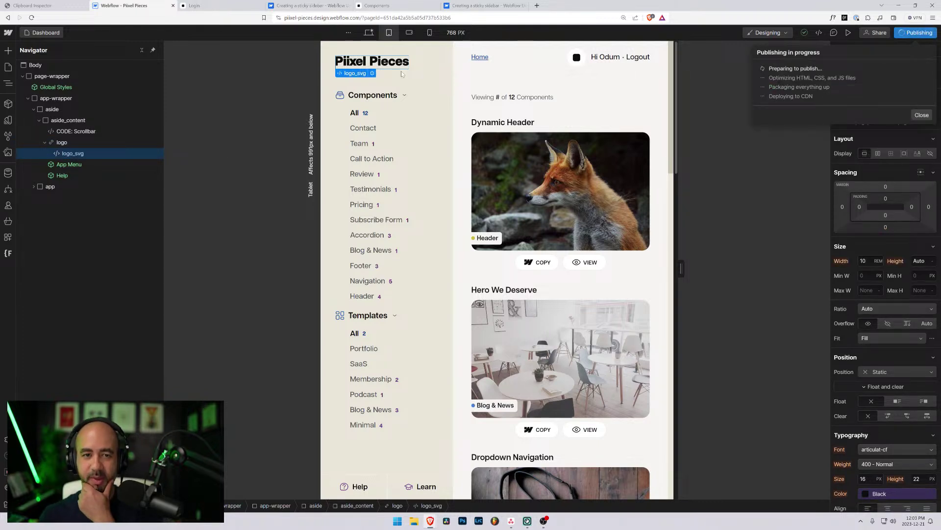
left_click(368, 32)
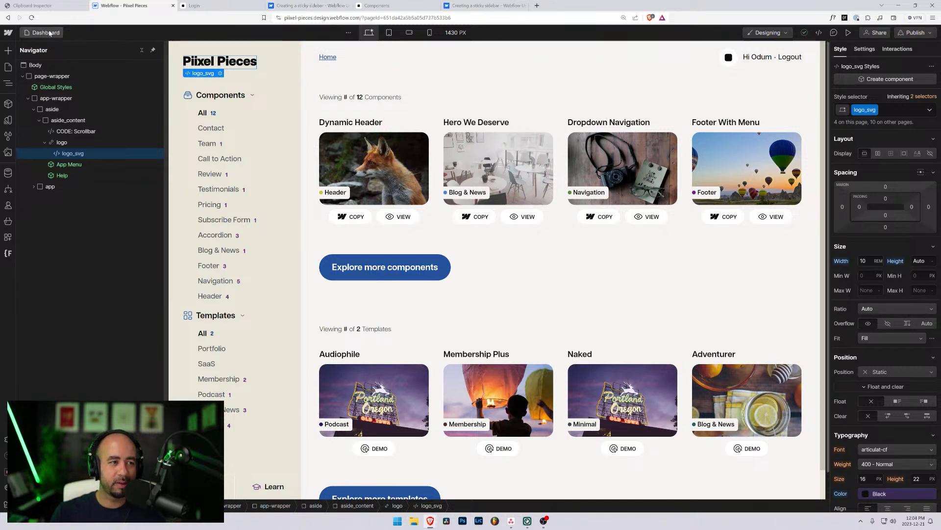
- Open the published site's home page and inspect its header in responsive device mode, narrowing the viewport to about 791 px
key("p")
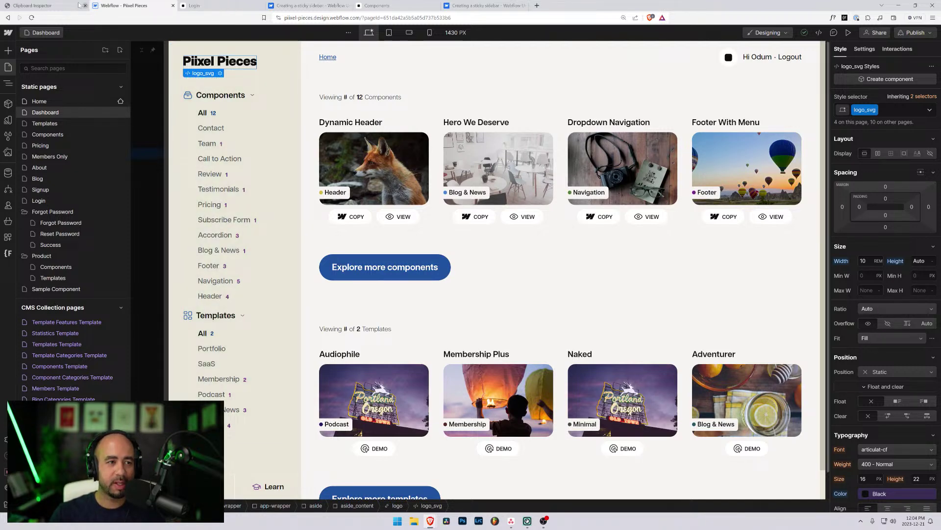
left_click(220, 5)
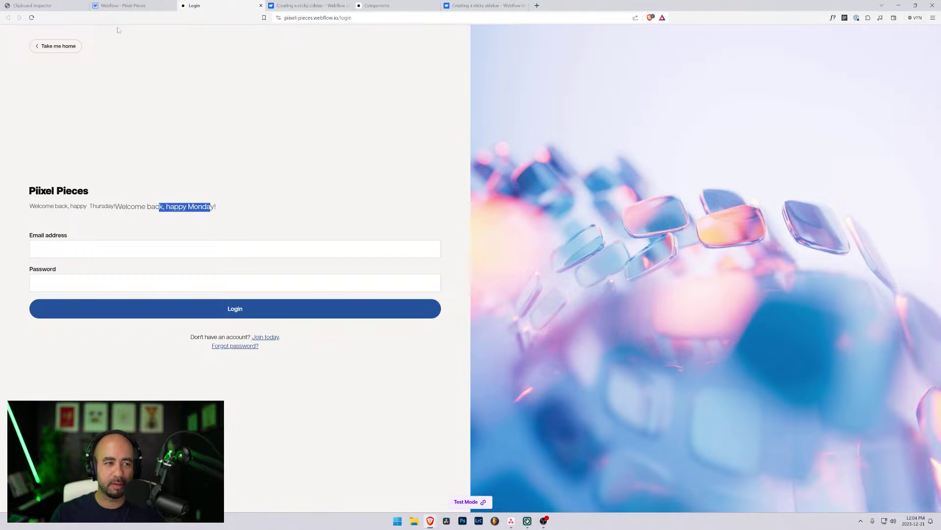
left_click(57, 46)
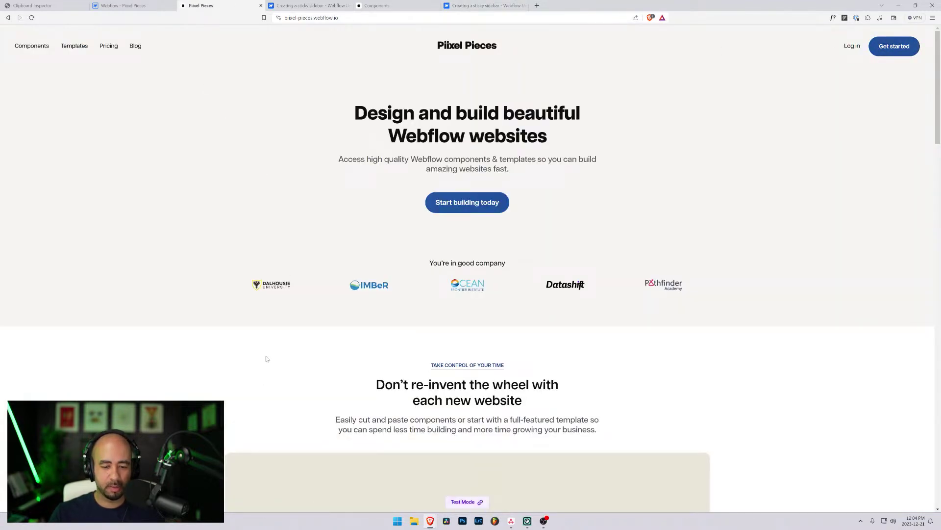
key("F12")
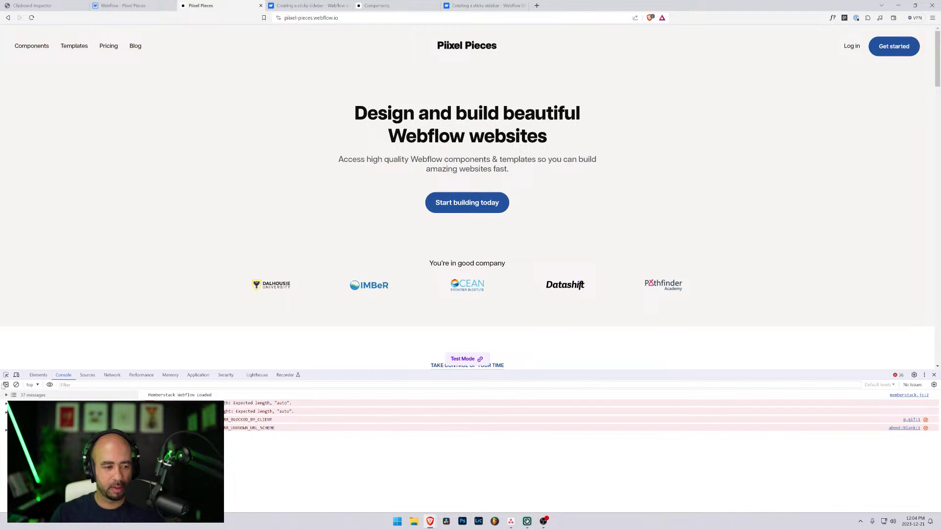
left_click(16, 375)
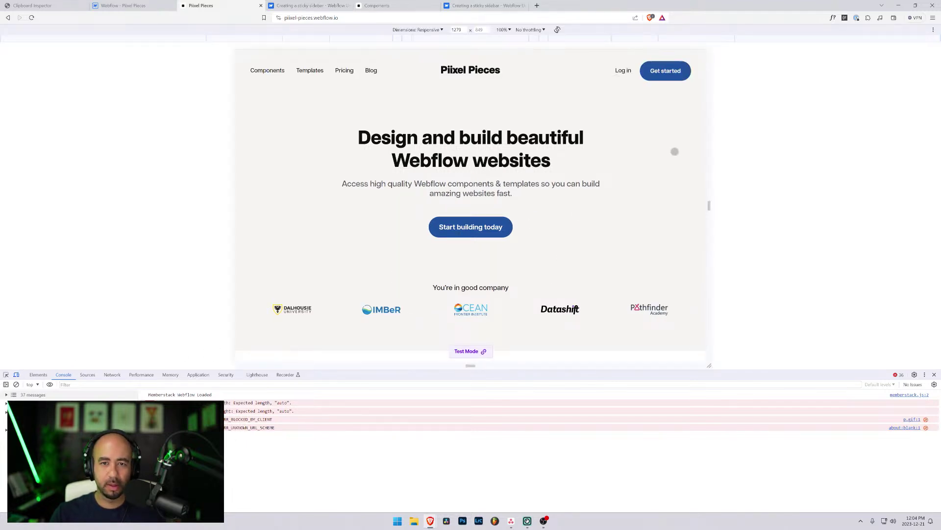
left_click_drag(714, 209, 620, 214)
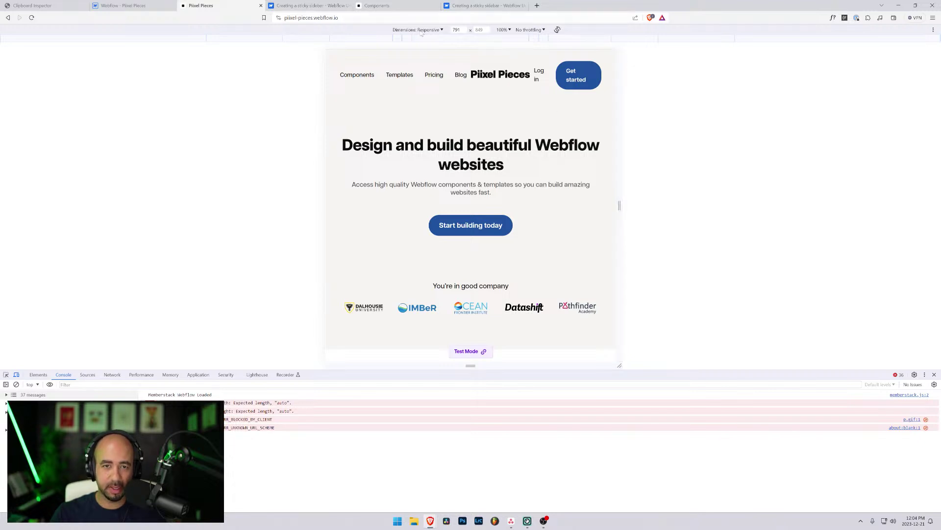
left_click(934, 374)
- Switch back to the Webflow Designer, open the Home page and select the padding-section-small block in section_header
left_click(118, 6)
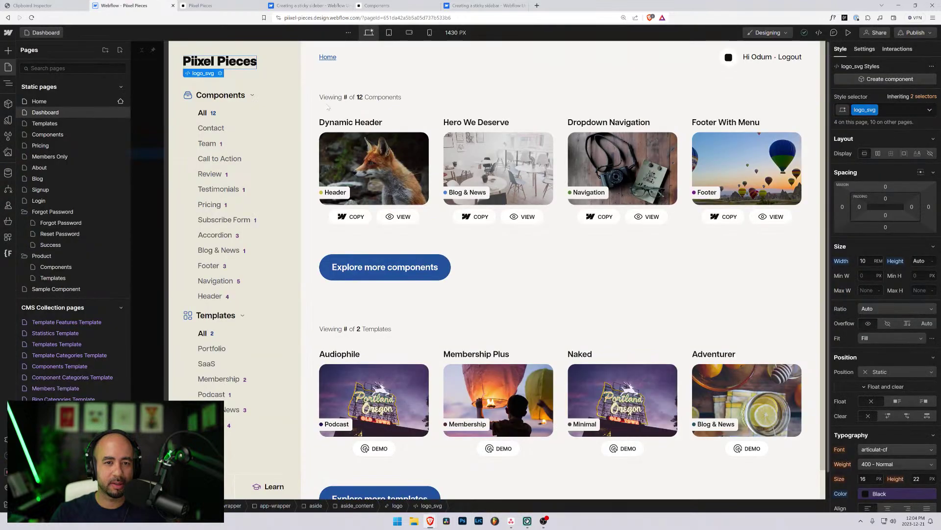
left_click(39, 101)
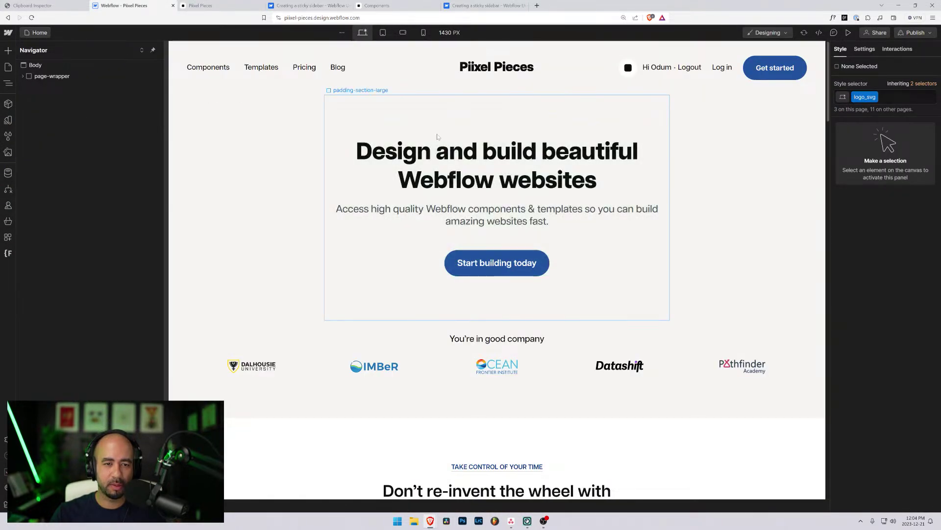
left_click(437, 137)
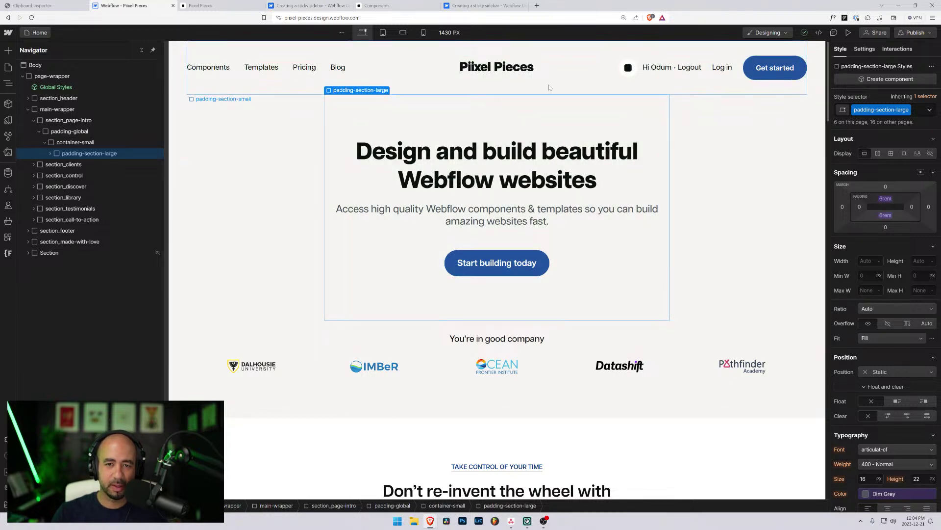
left_click(548, 88)
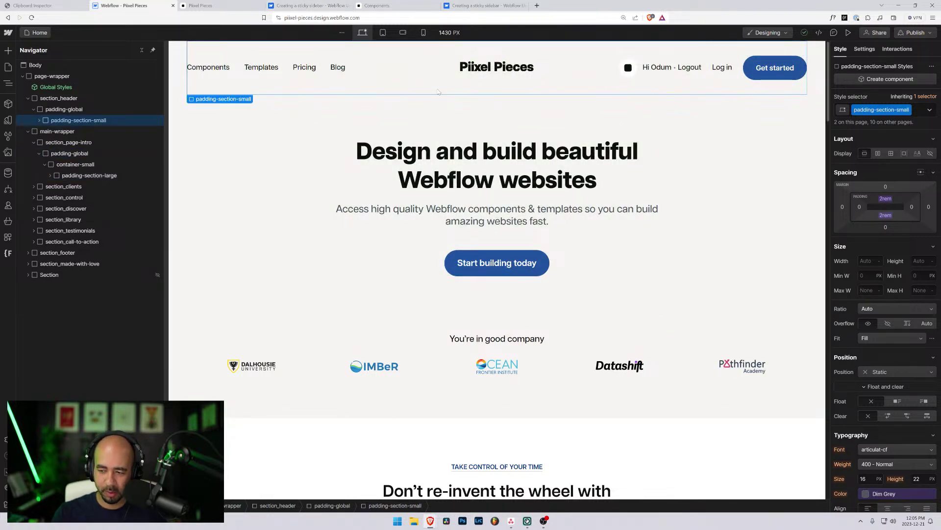